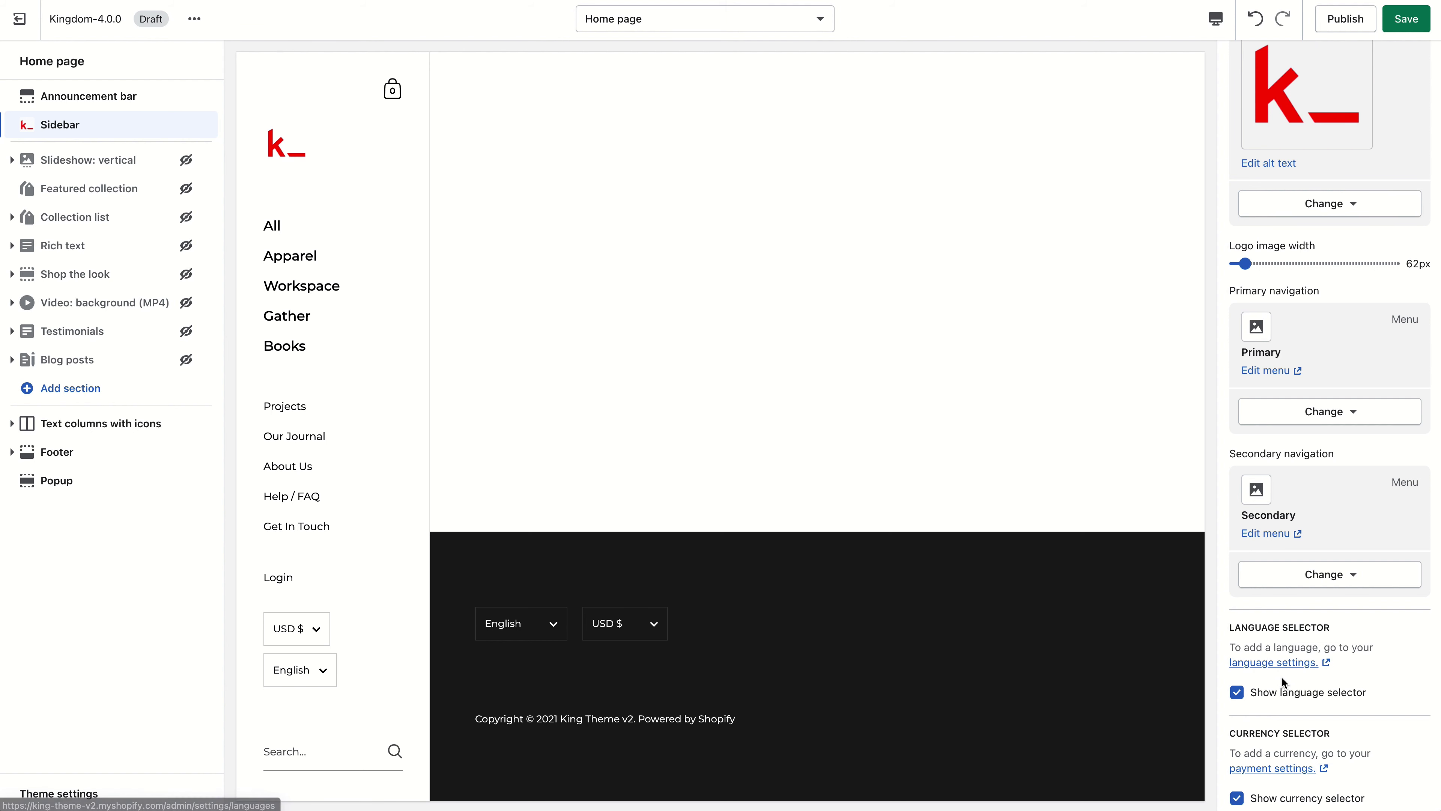
Add three Text with icon blocks to the Text columns with icons section.
scroll(1281, 674, up, 2)
click(86, 425)
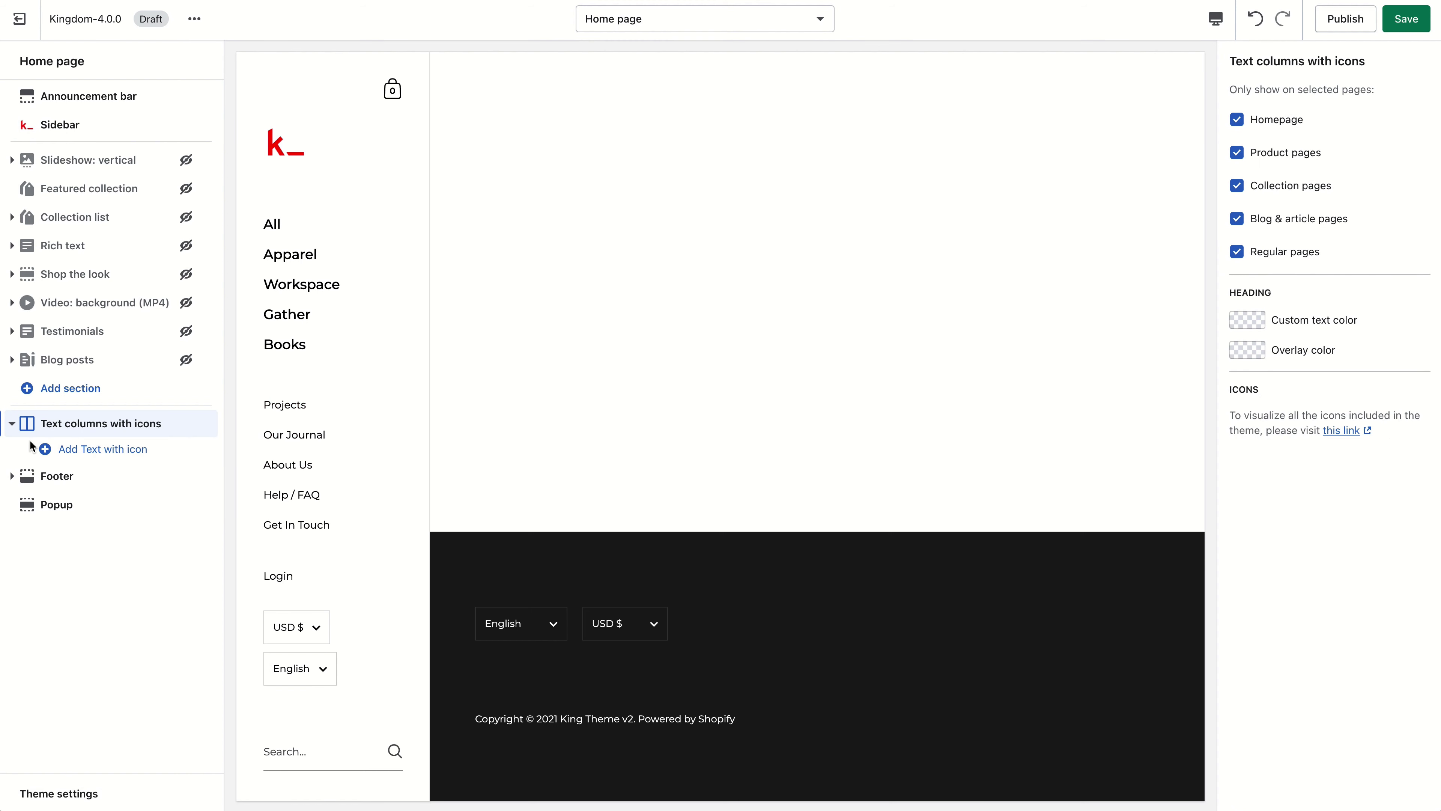
click(79, 448)
click(106, 474)
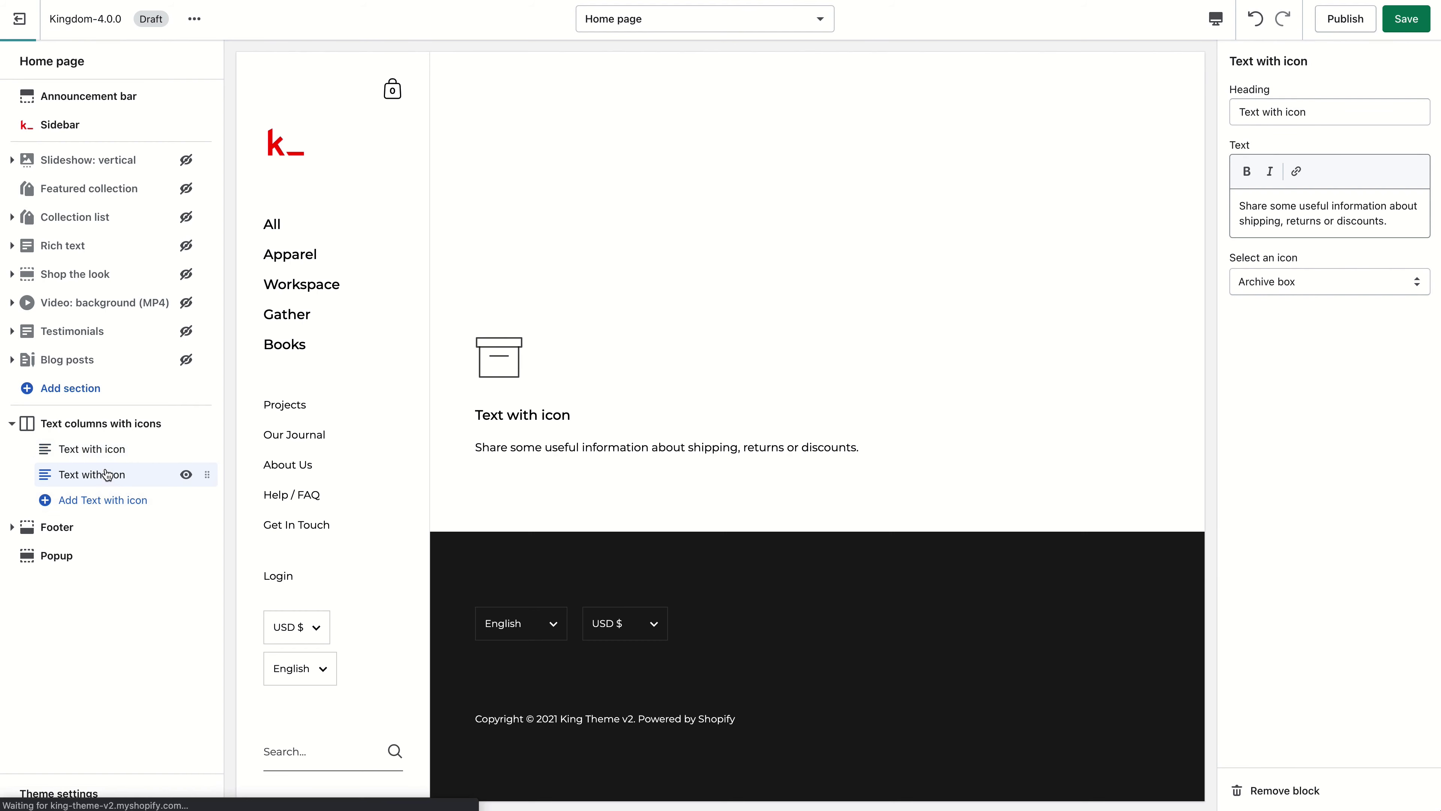
click(121, 499)
Set the icon of the first Text with icon block to Asian cuisine.
click(94, 450)
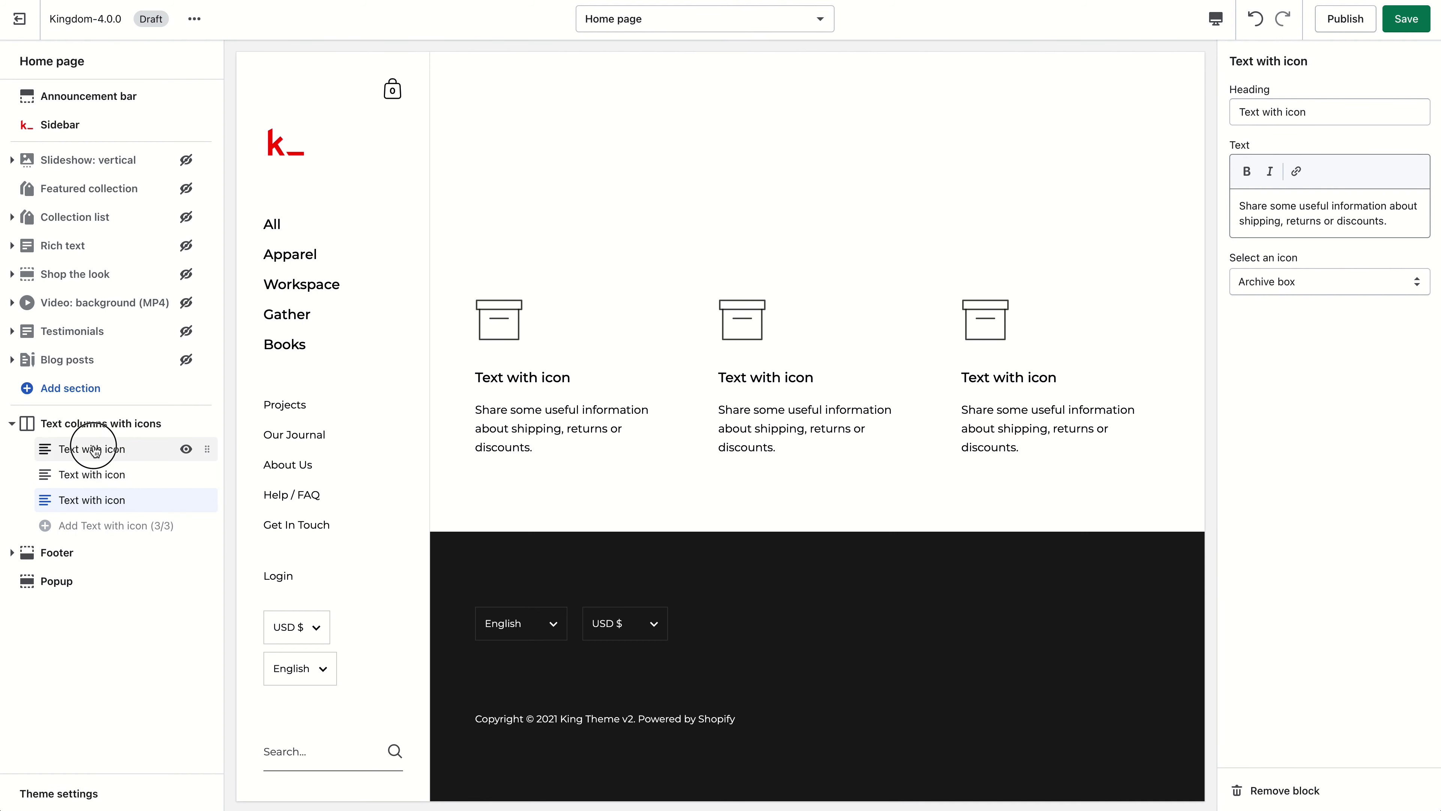
click(1325, 282)
scroll(1300, 497, down, 10)
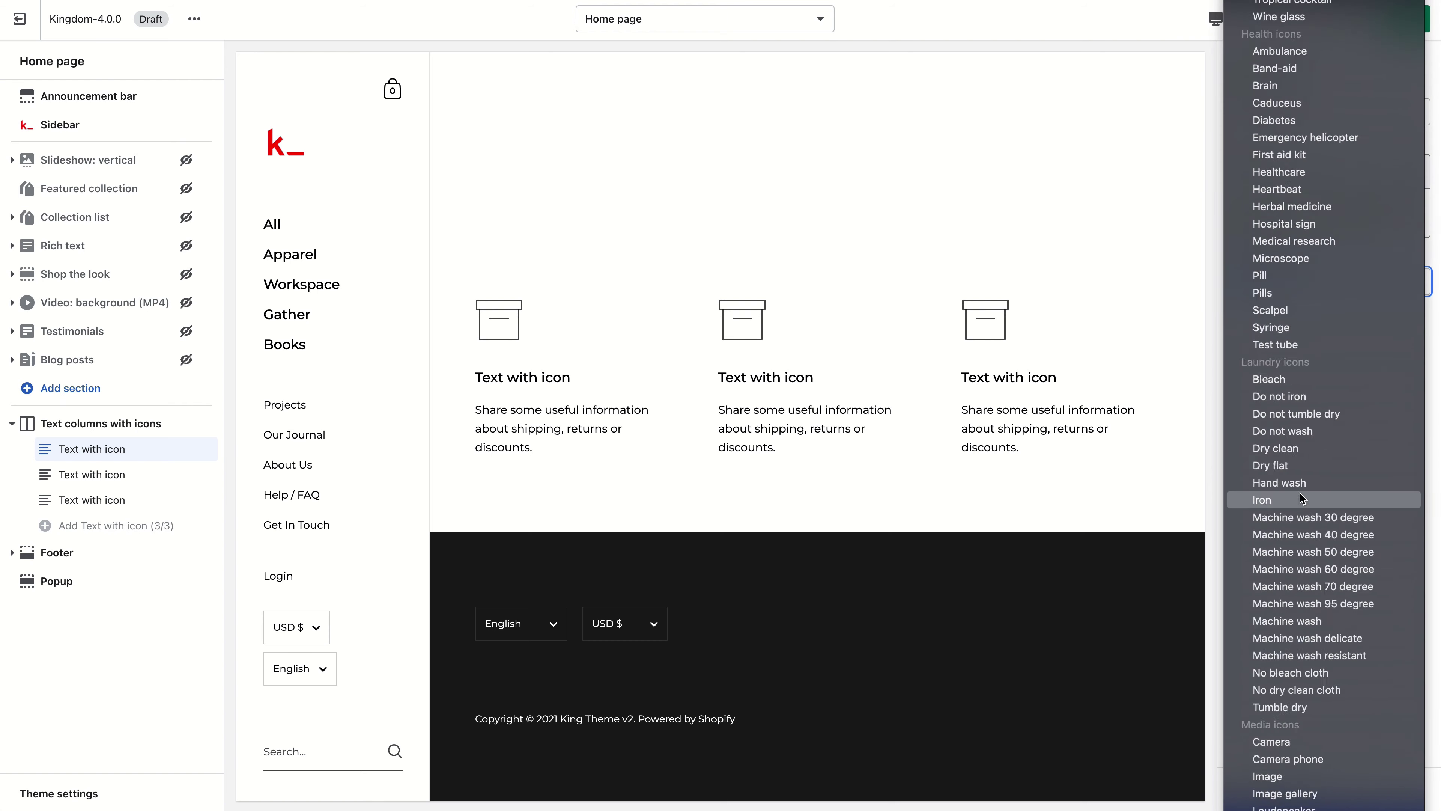
scroll(1300, 498, up, 10)
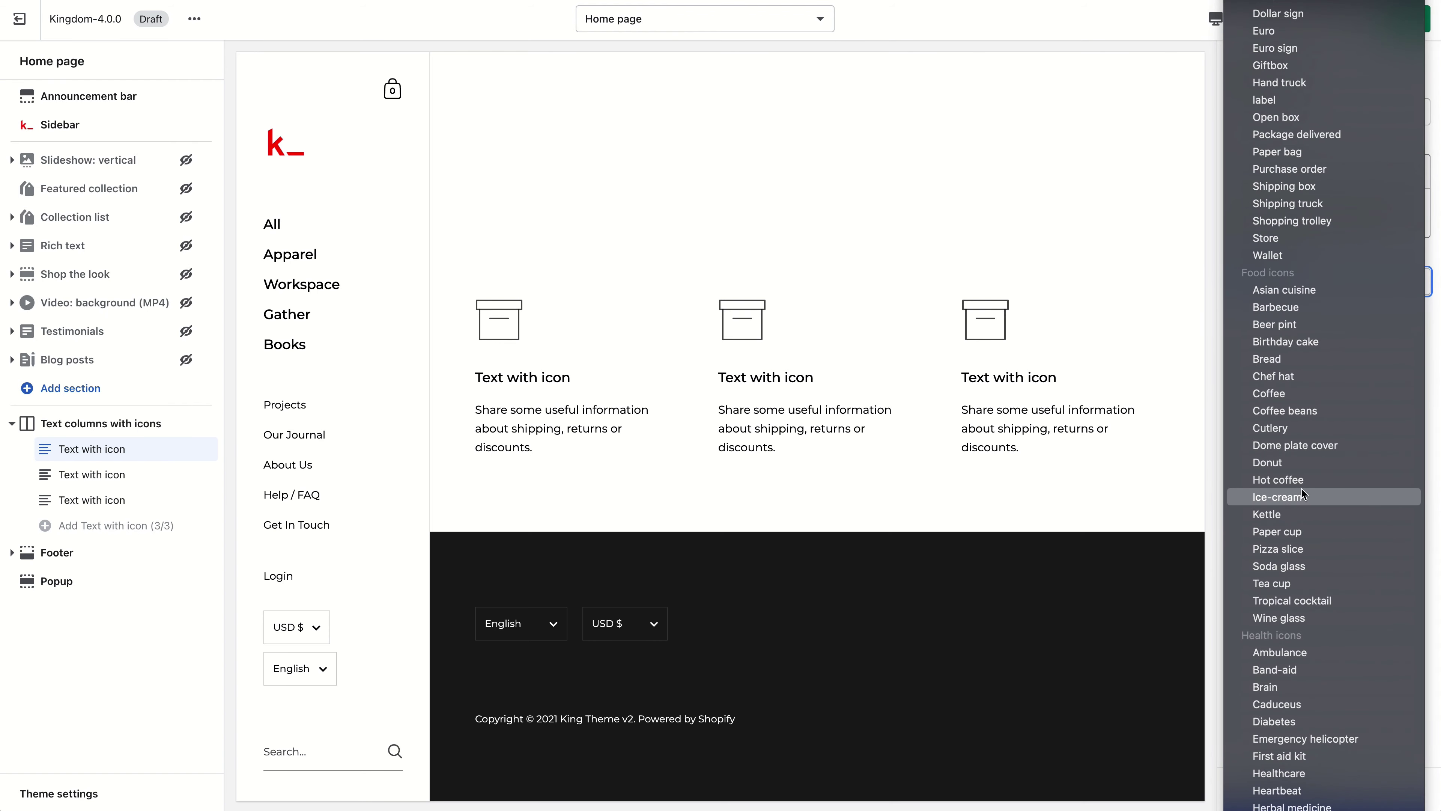
click(1305, 289)
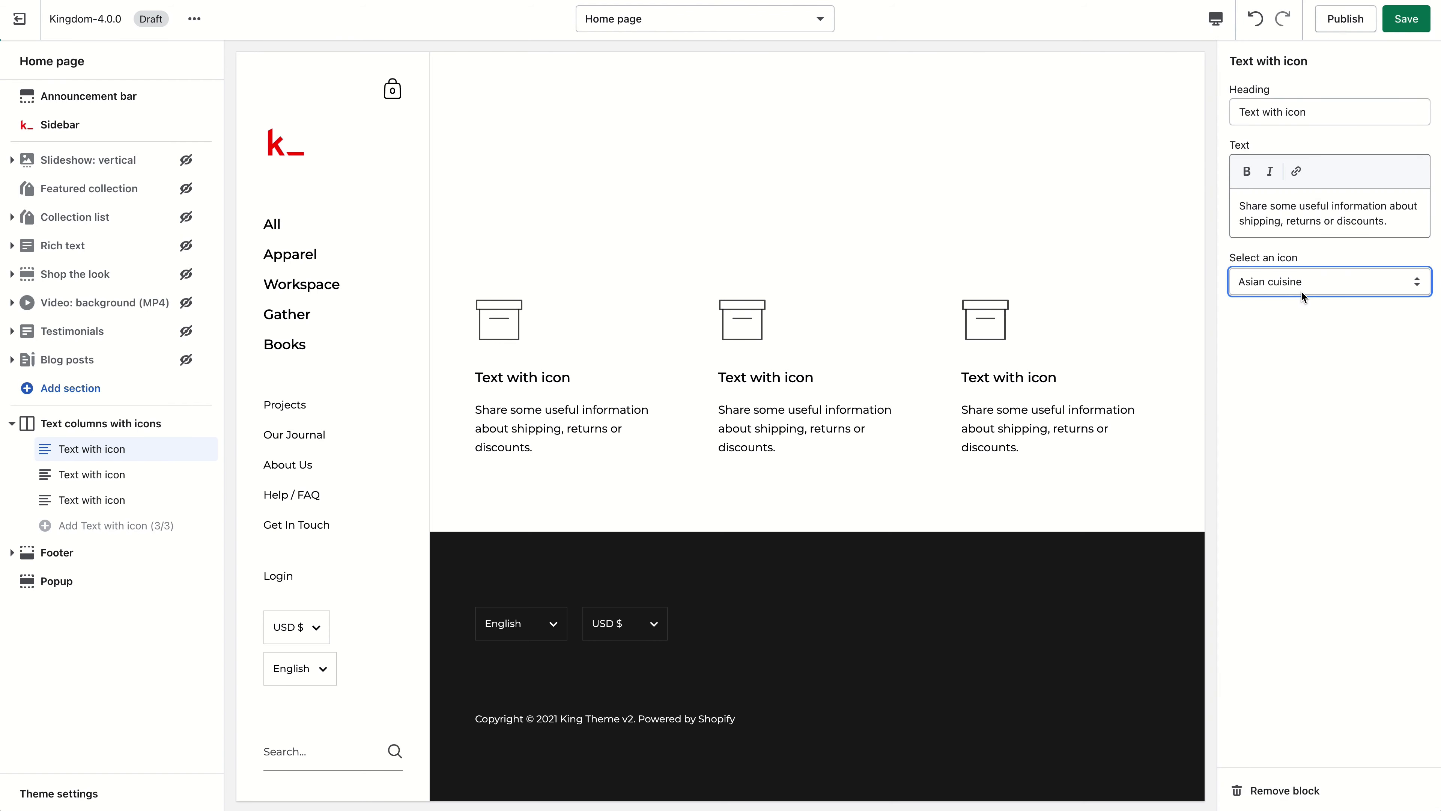
Set the icon of the second Text with icon block to Airplane takeoff.
click(91, 474)
click(1322, 283)
scroll(1254, 521, down, 5)
scroll(1254, 521, down, 15)
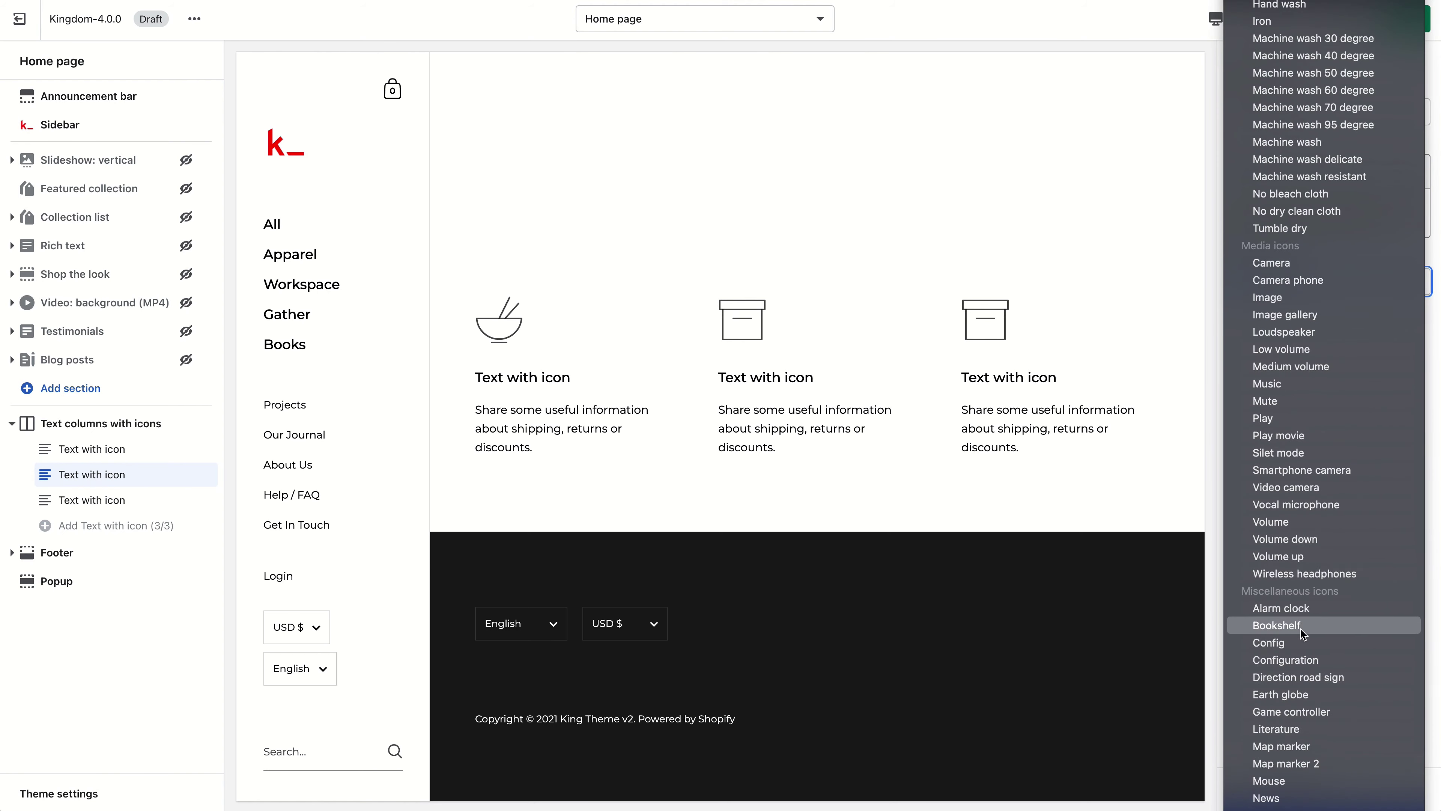
click(1291, 349)
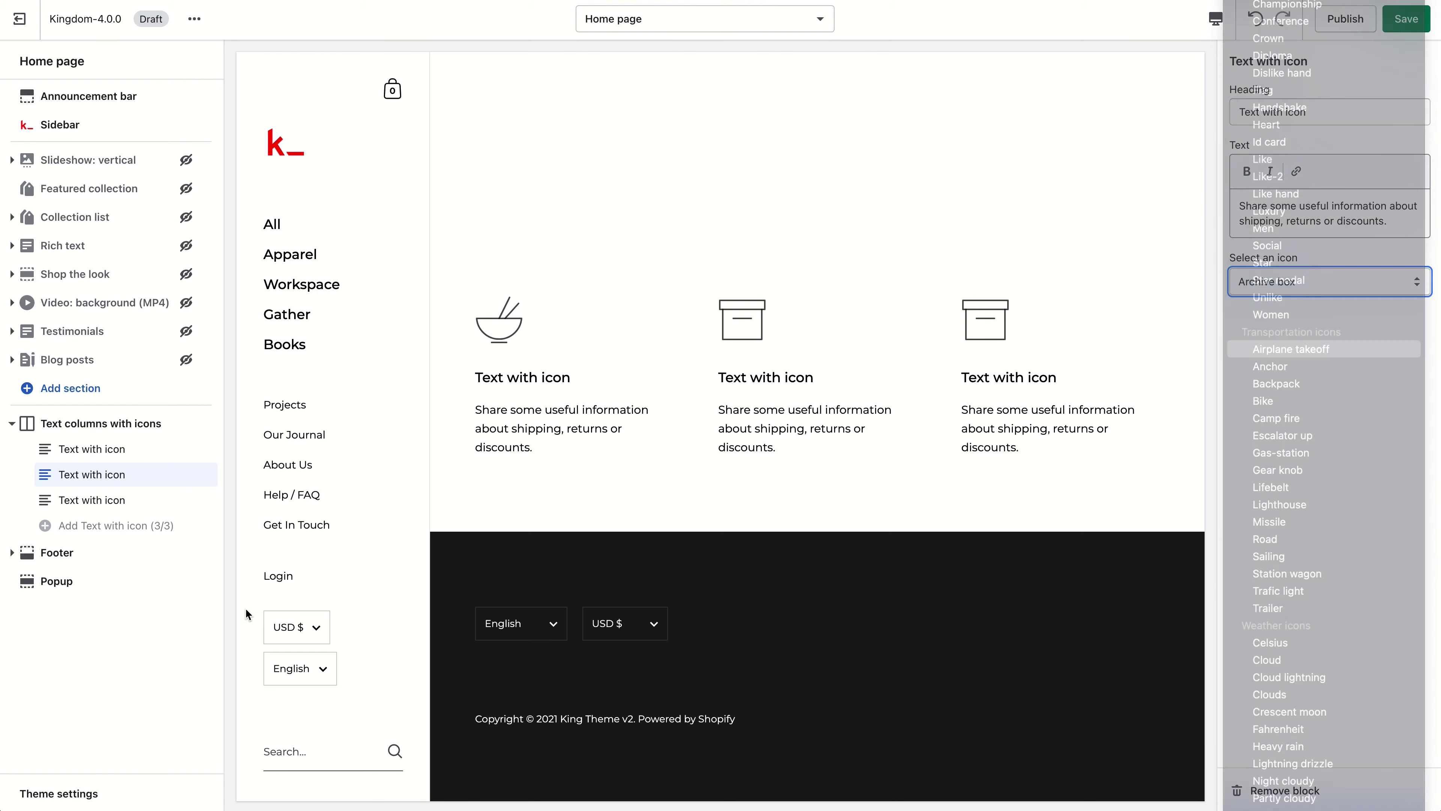
Set the icon of the third Text with icon block to Call contact.
click(104, 500)
click(1328, 289)
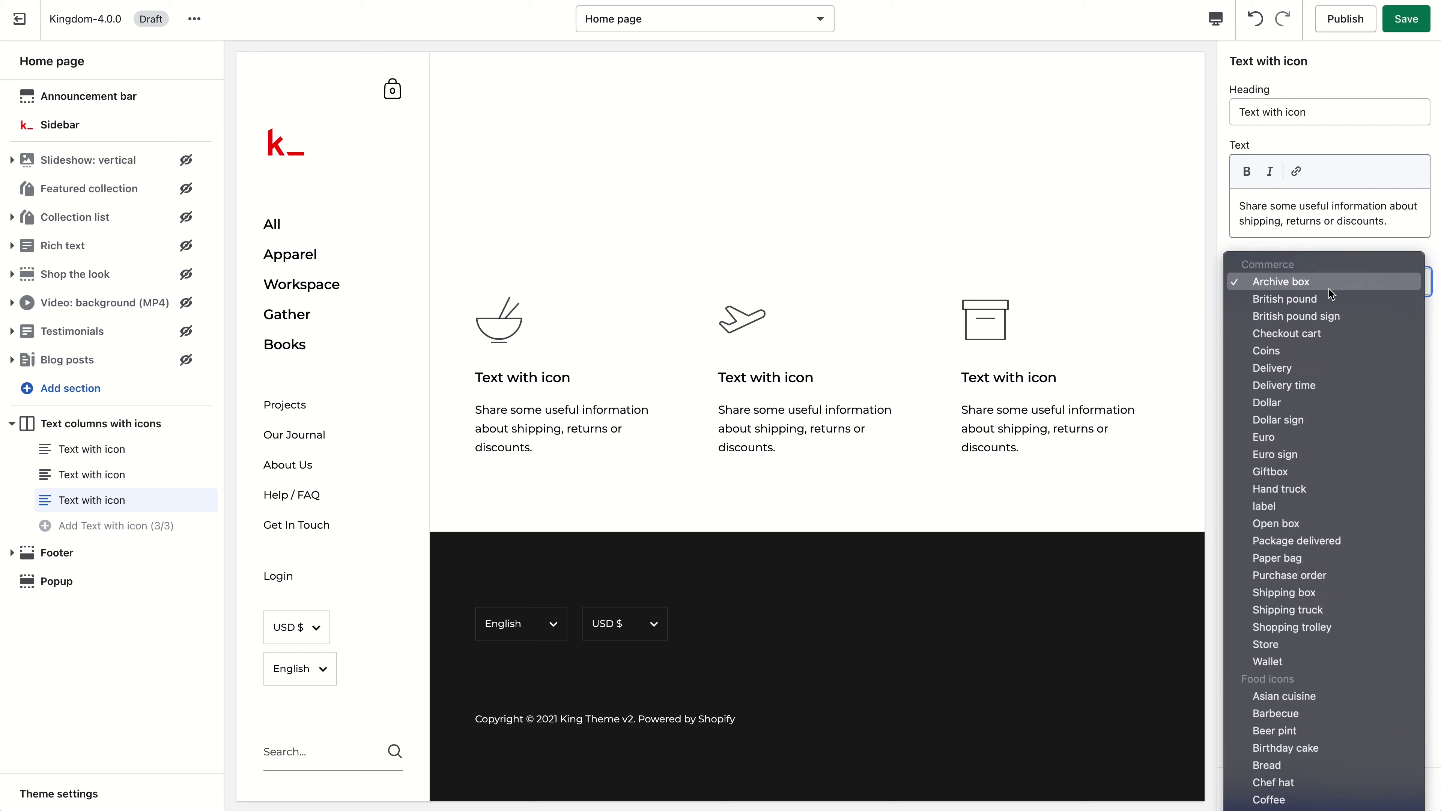
scroll(1304, 784, down, 15)
scroll(1303, 783, down, 3)
click(1299, 593)
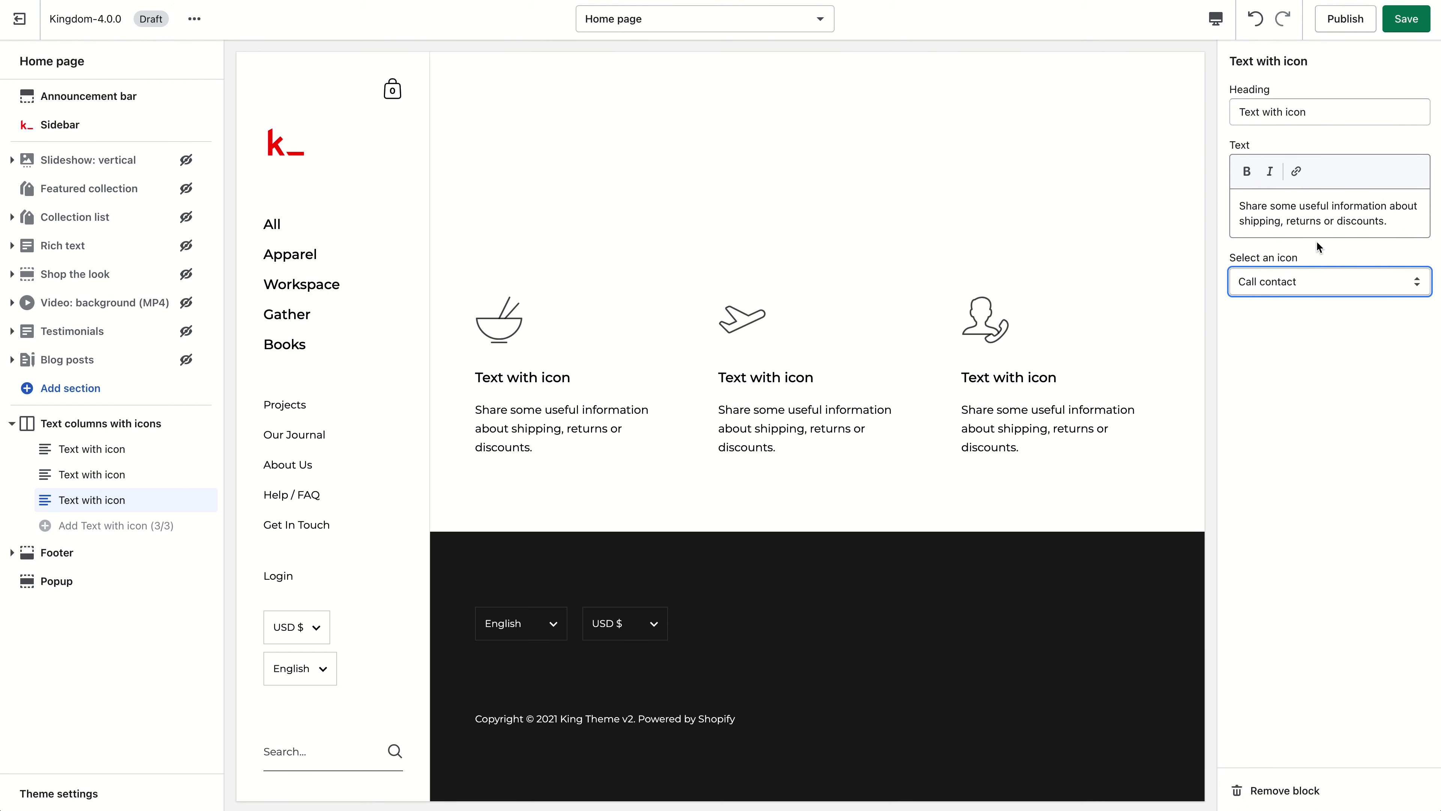
click(1281, 219)
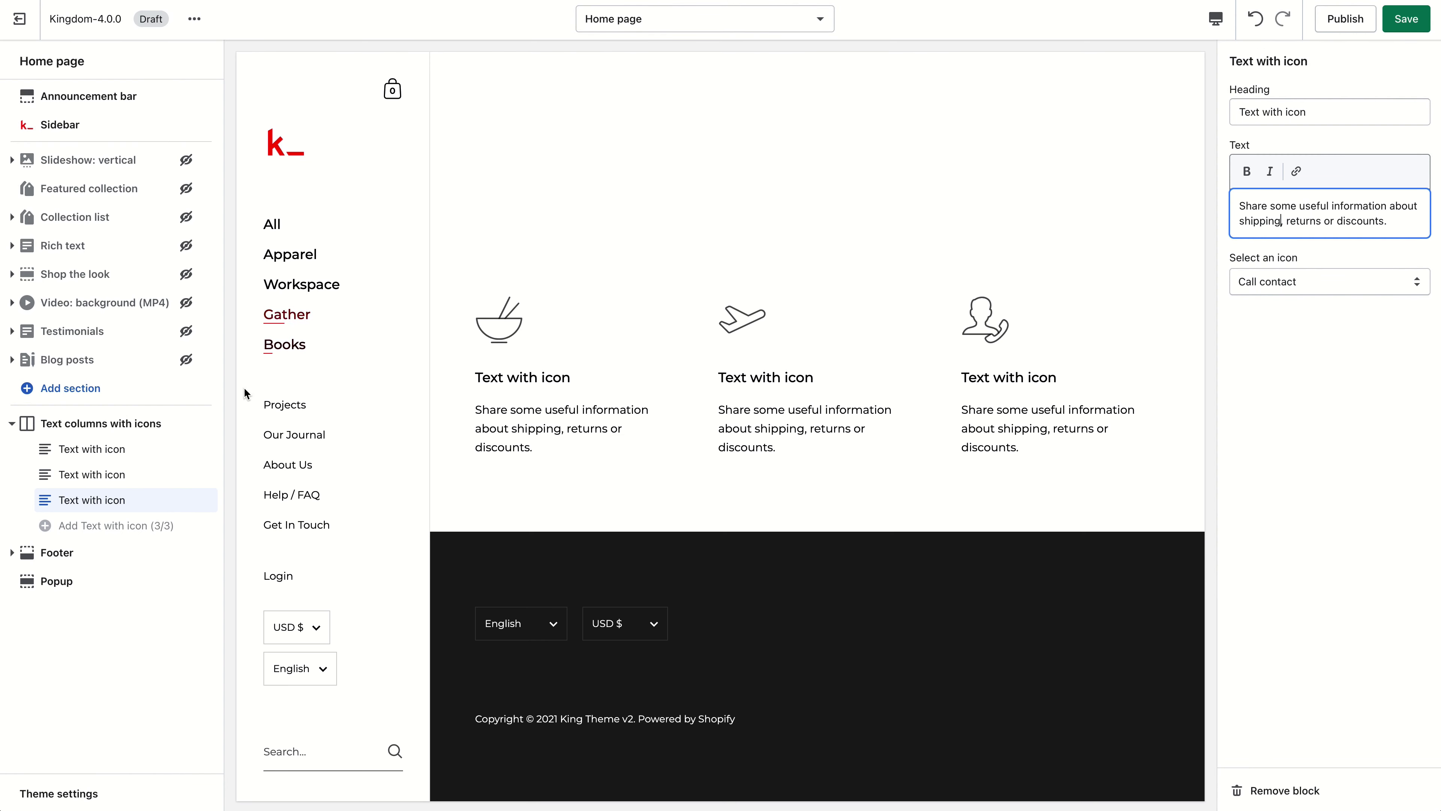
Set the custom text color of the Text columns with icons section to black.
click(154, 422)
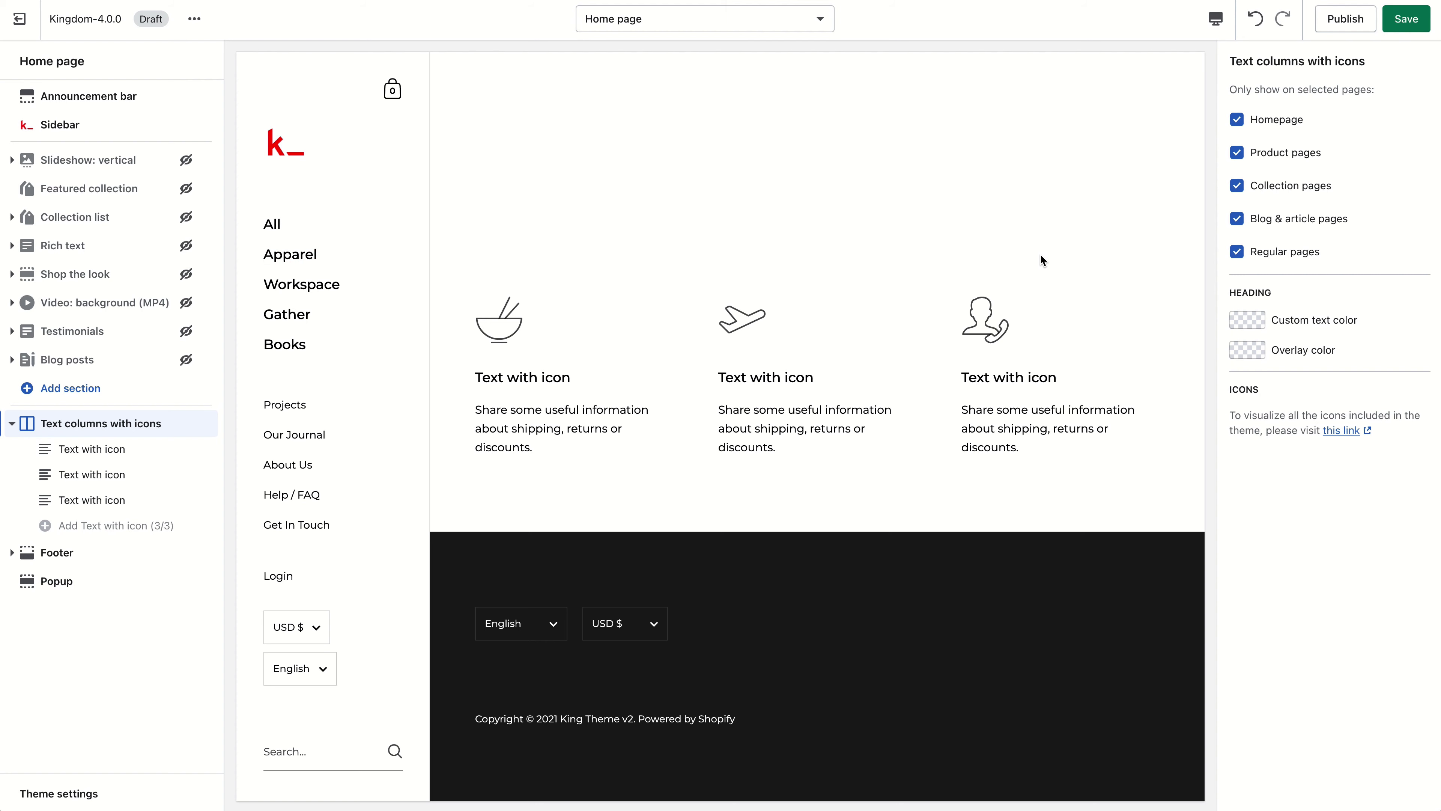
click(1299, 323)
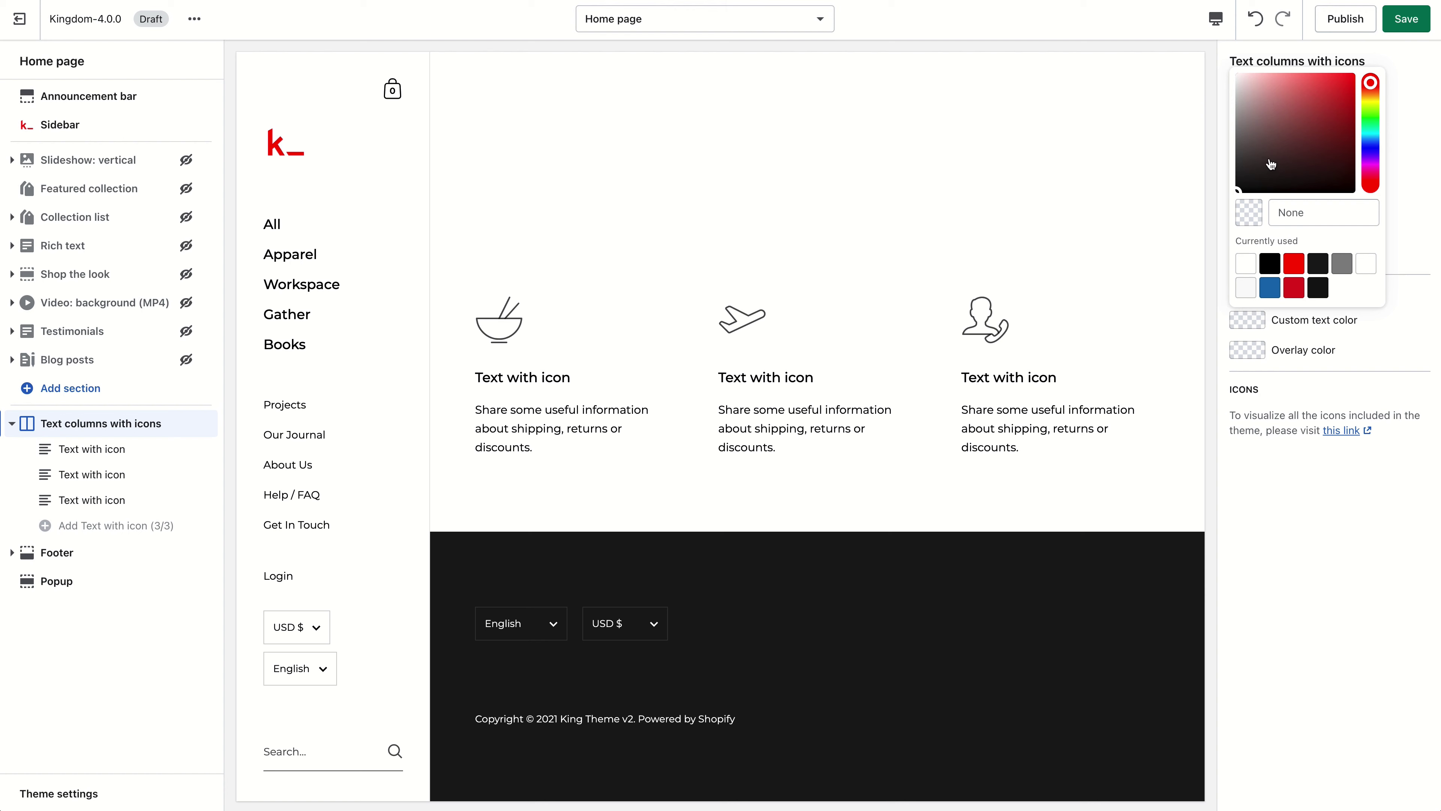
drag(1270, 164, 1206, 98)
click(1299, 398)
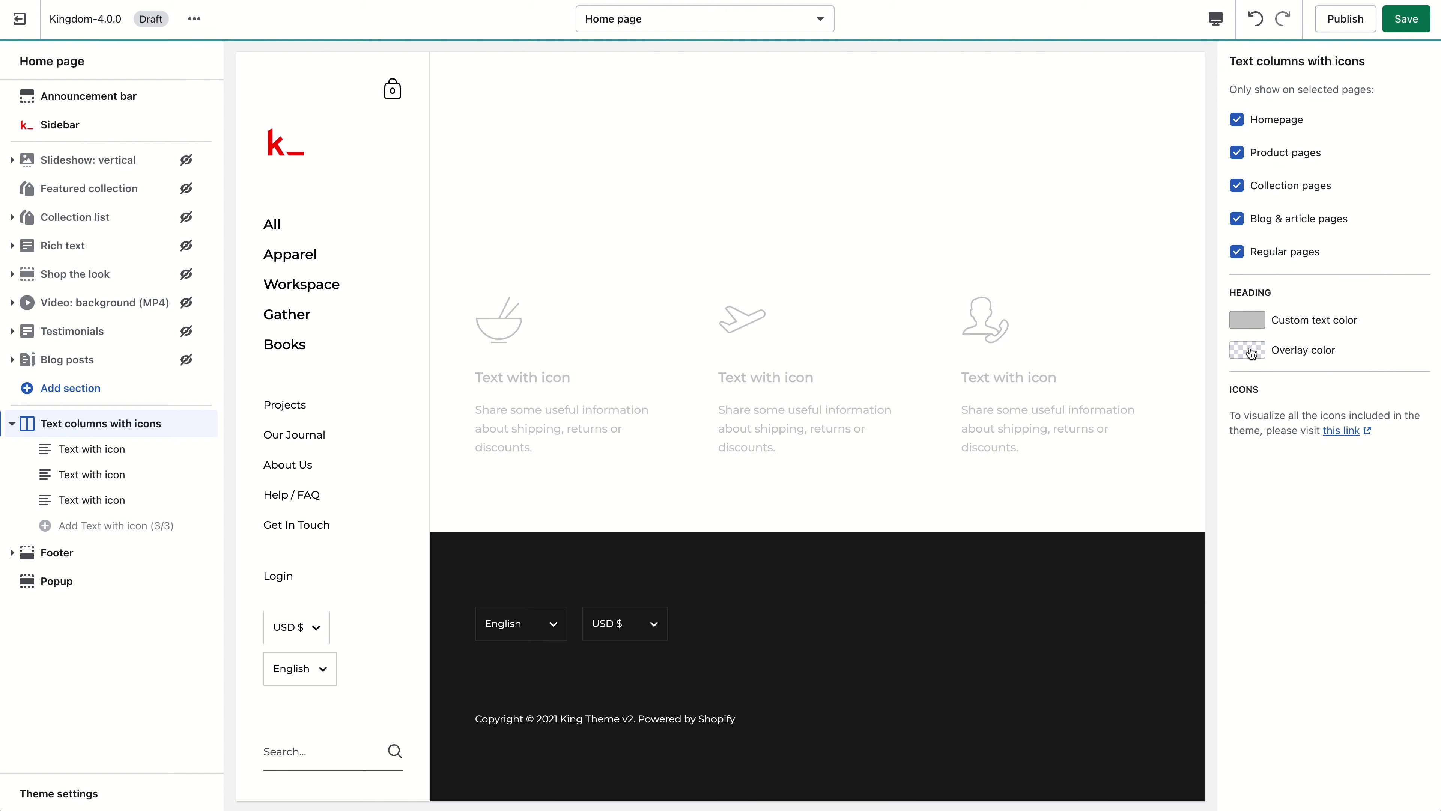
click(1283, 321)
Set the overlay color of the Text columns with icons section to light grey #DCDCDC and collapse the section.
click(1251, 349)
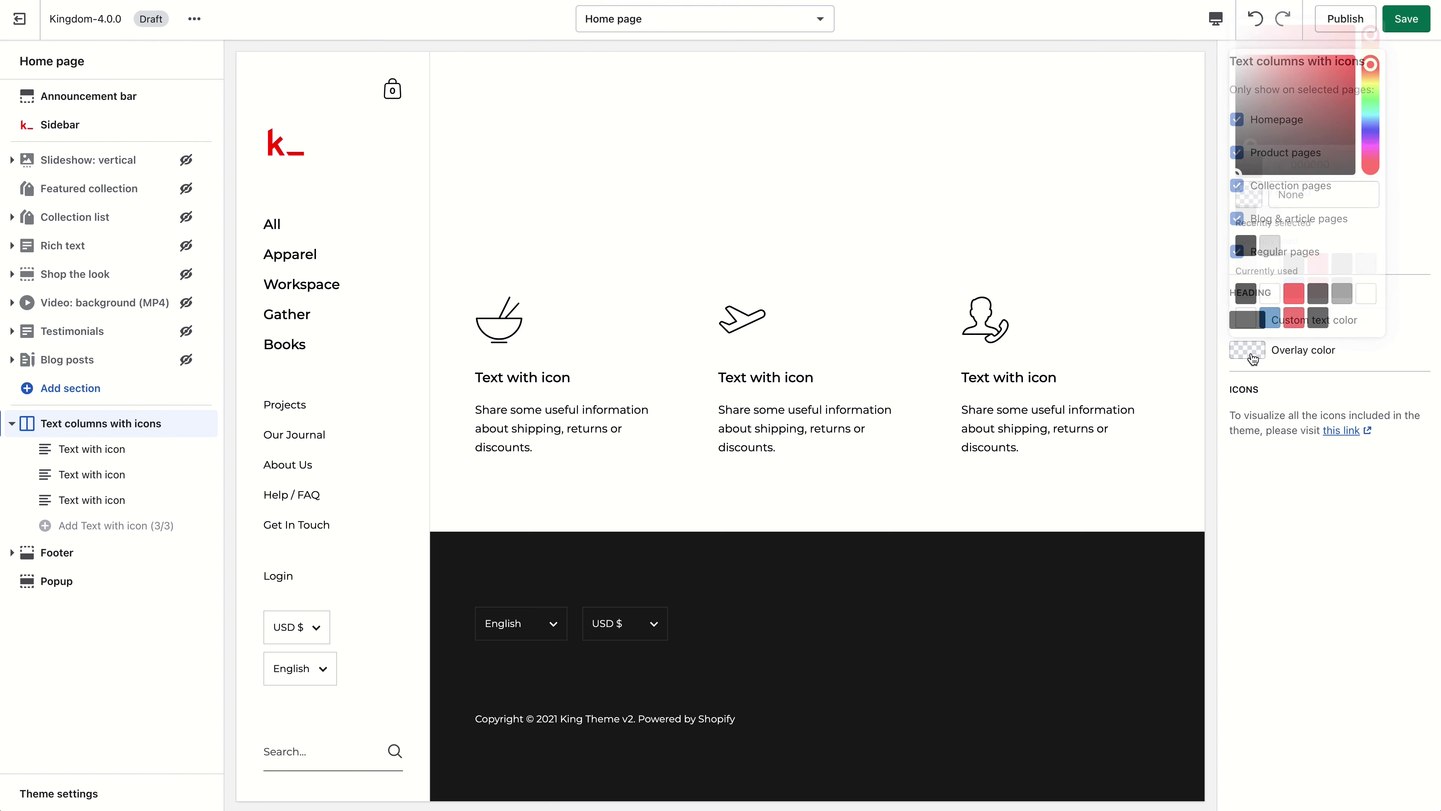
drag(1278, 131, 1237, 71)
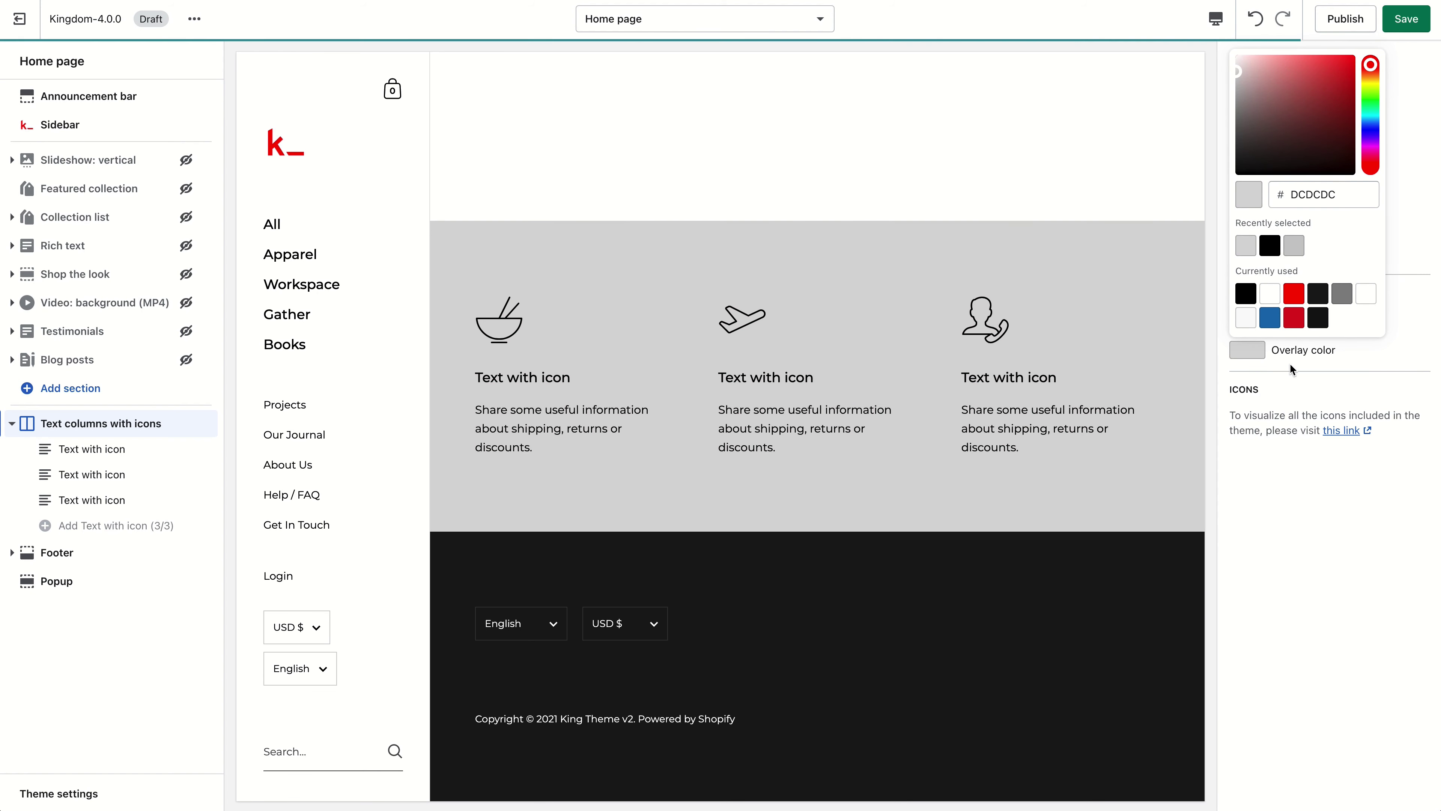
click(1270, 470)
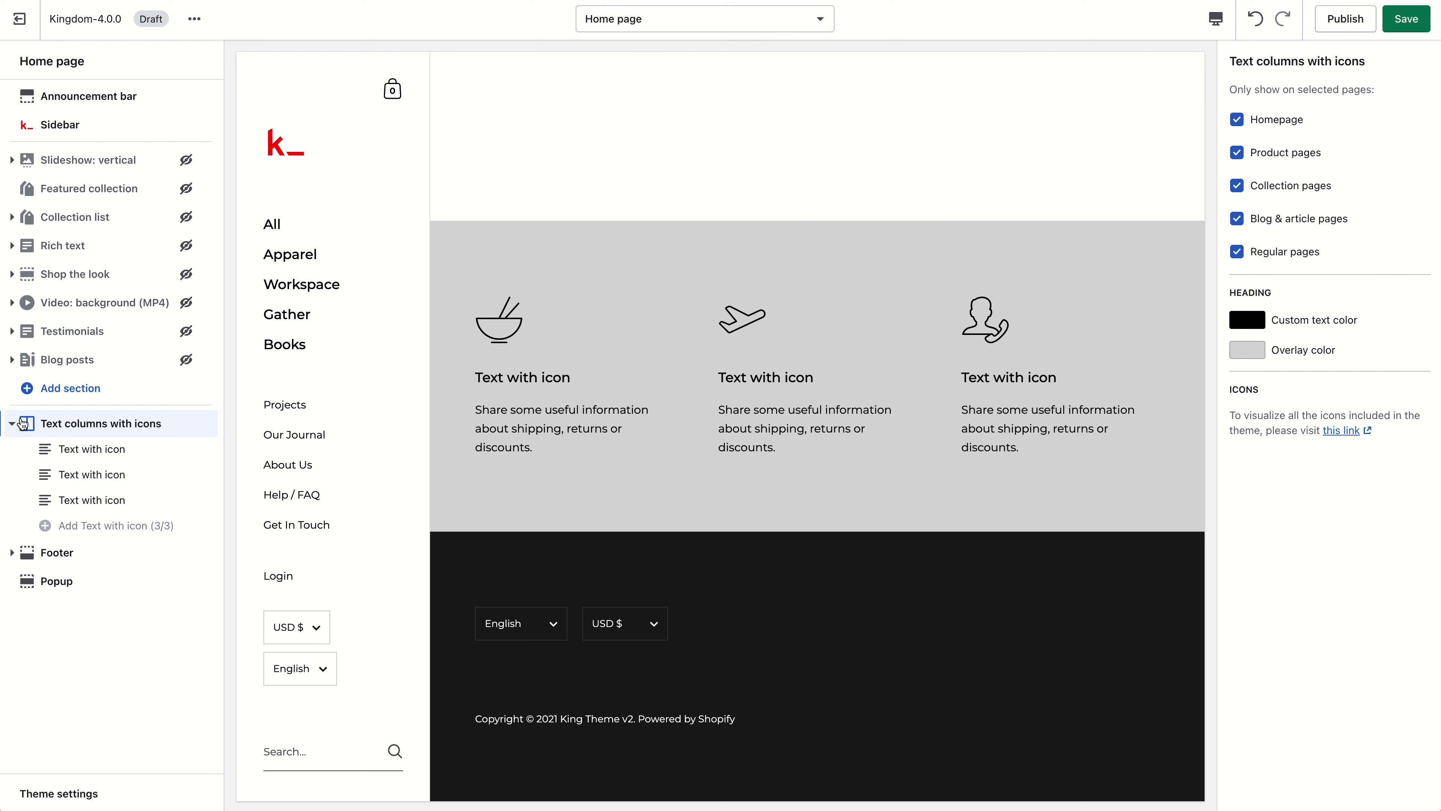
click(11, 424)
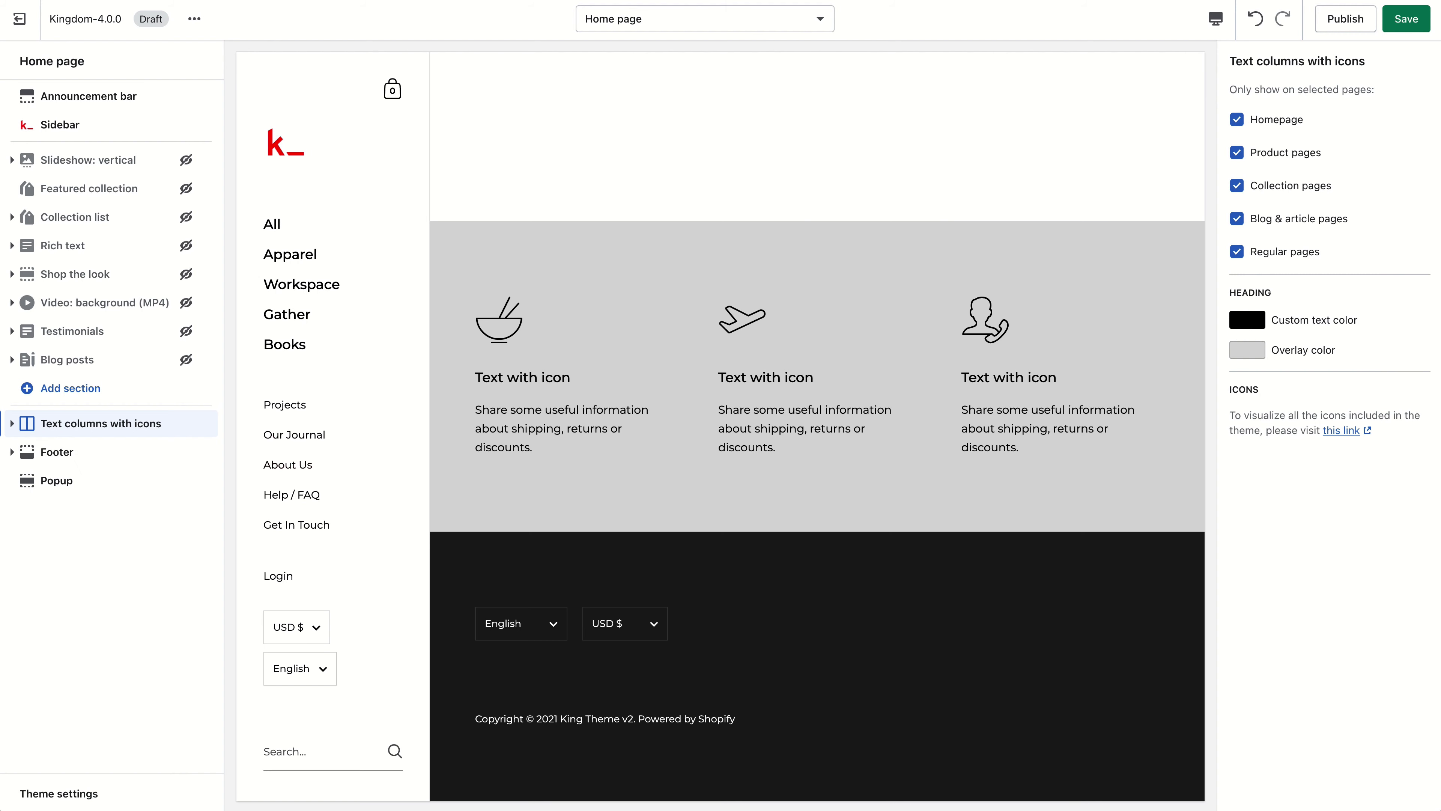
Add a Text block to the Footer section.
click(93, 458)
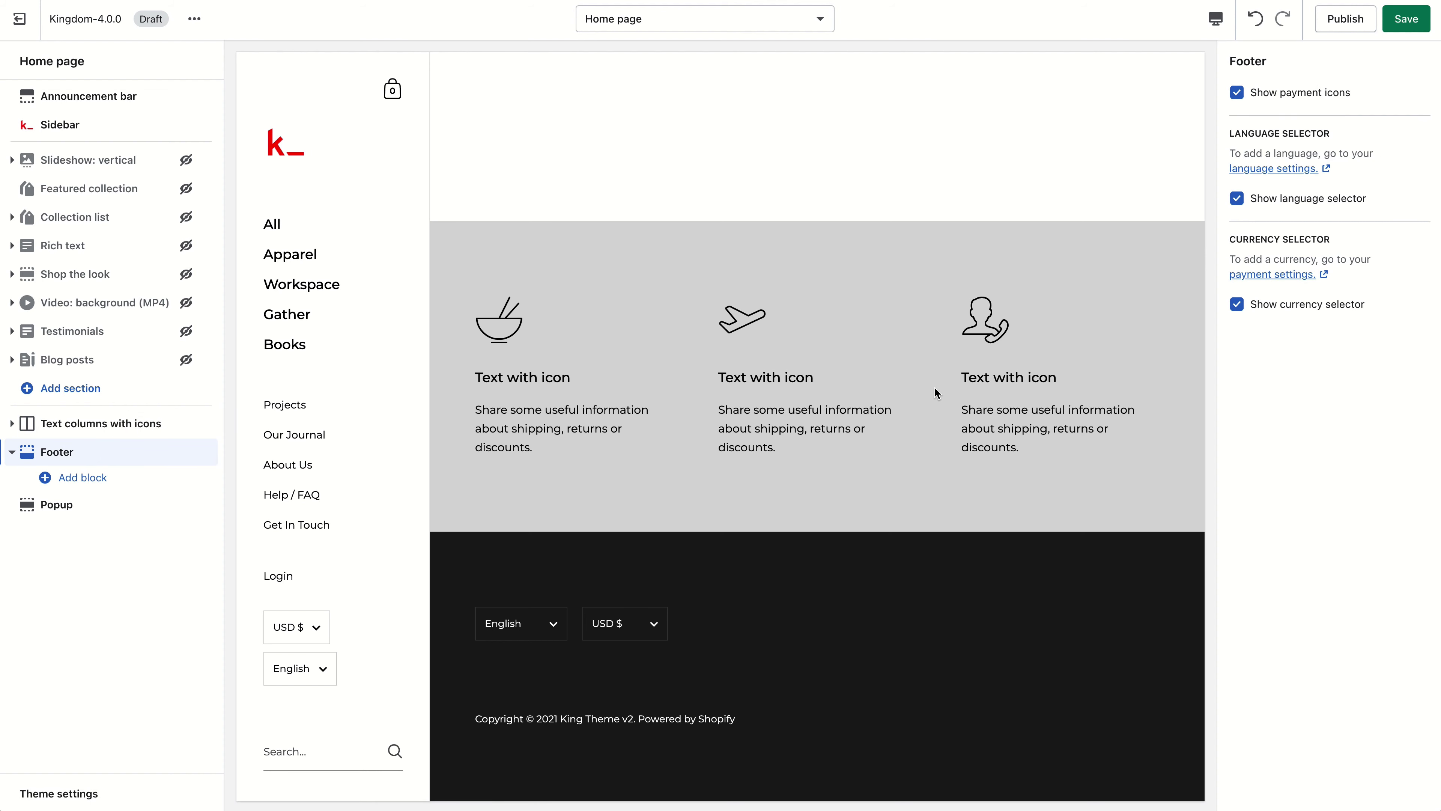
click(107, 481)
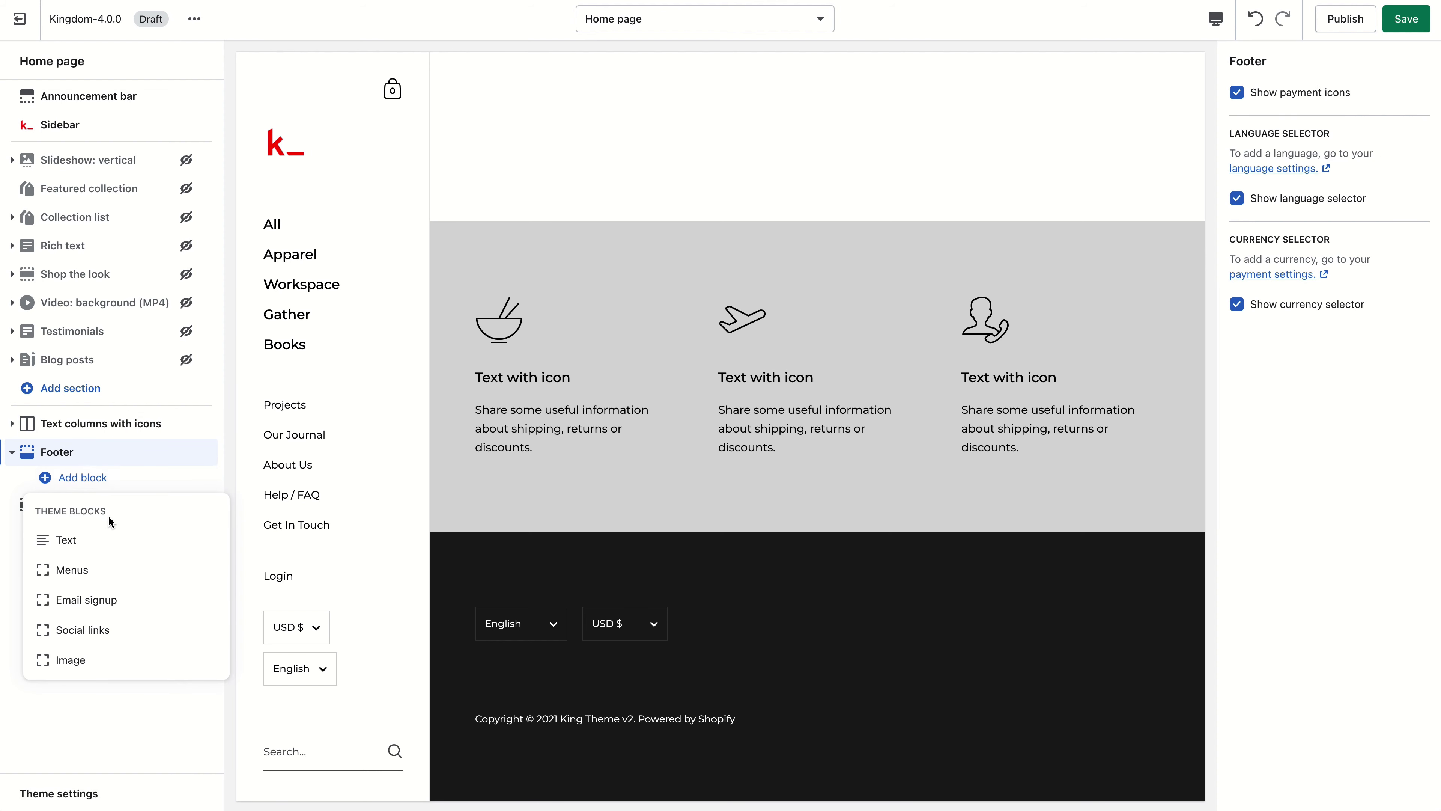
click(108, 540)
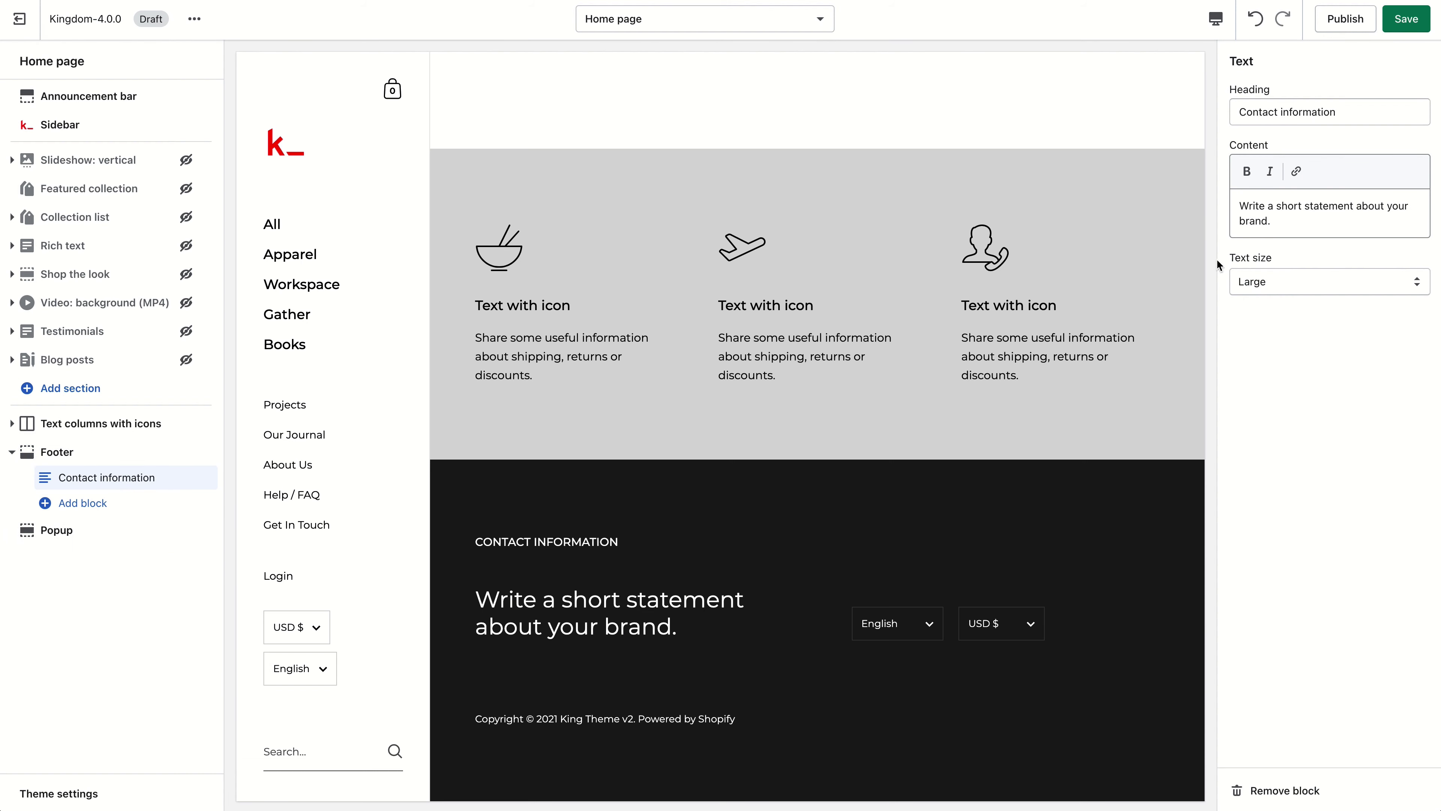
Add a Menus block to the footer and choose Social menu as its second menu.
click(80, 503)
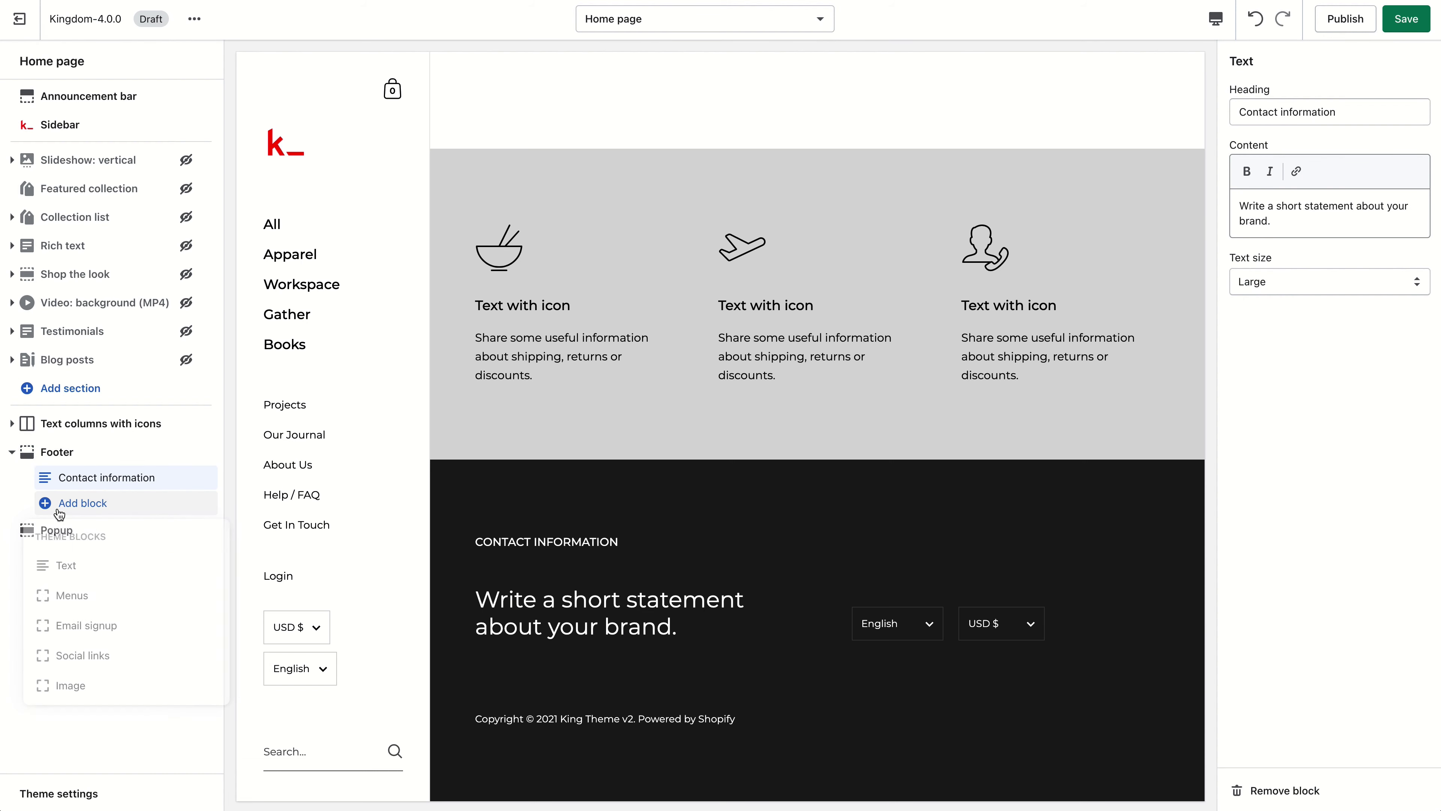
click(74, 594)
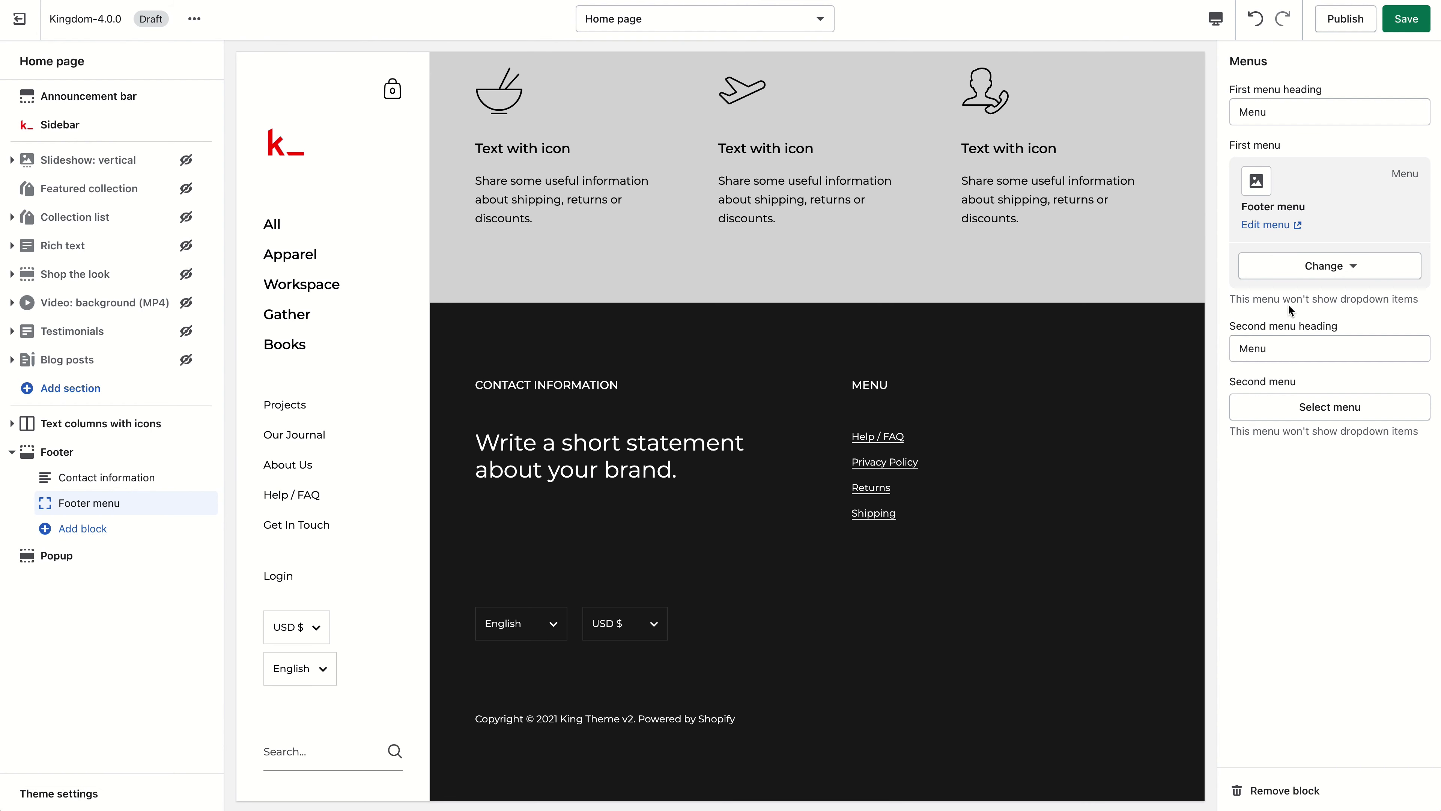
click(1322, 406)
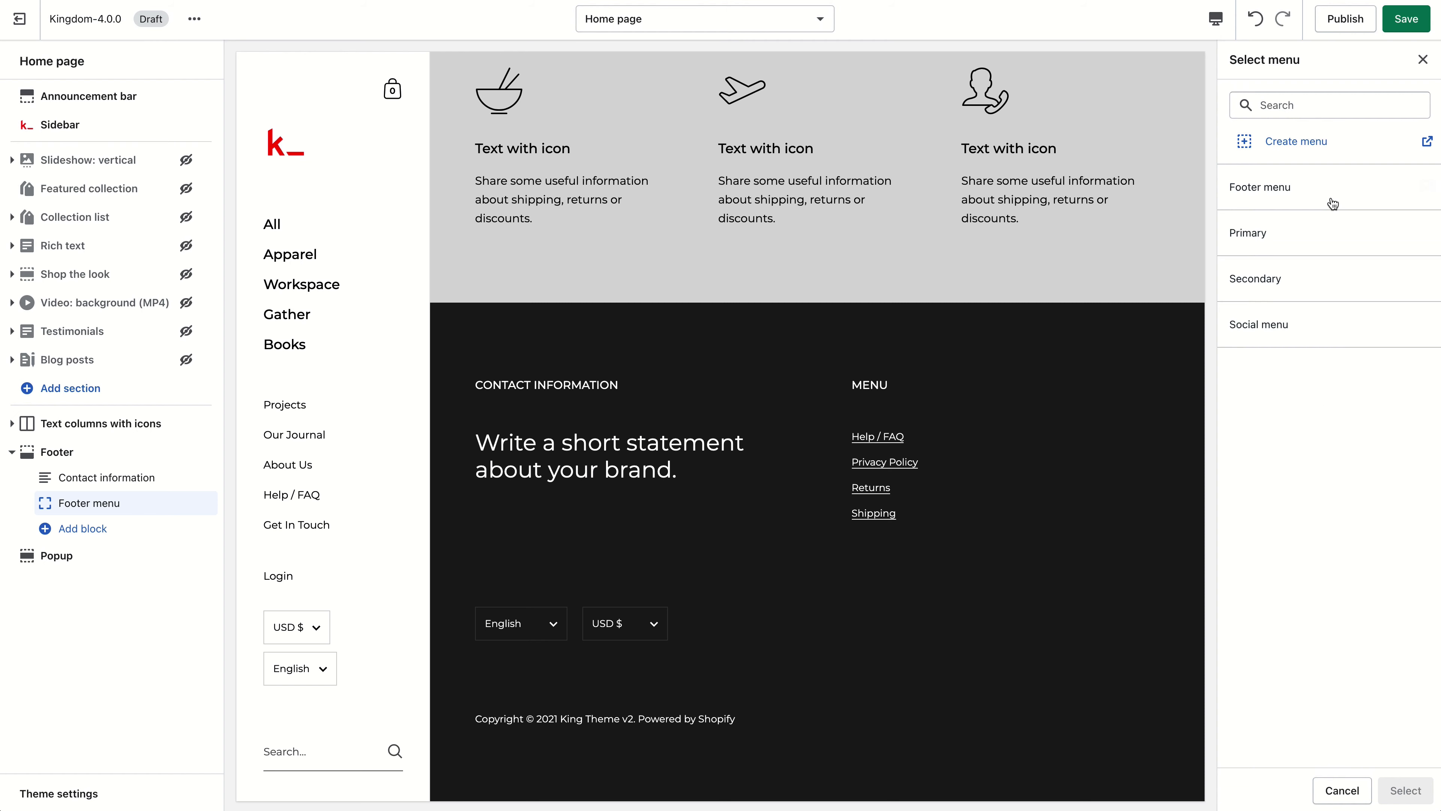
click(1301, 199)
click(1299, 341)
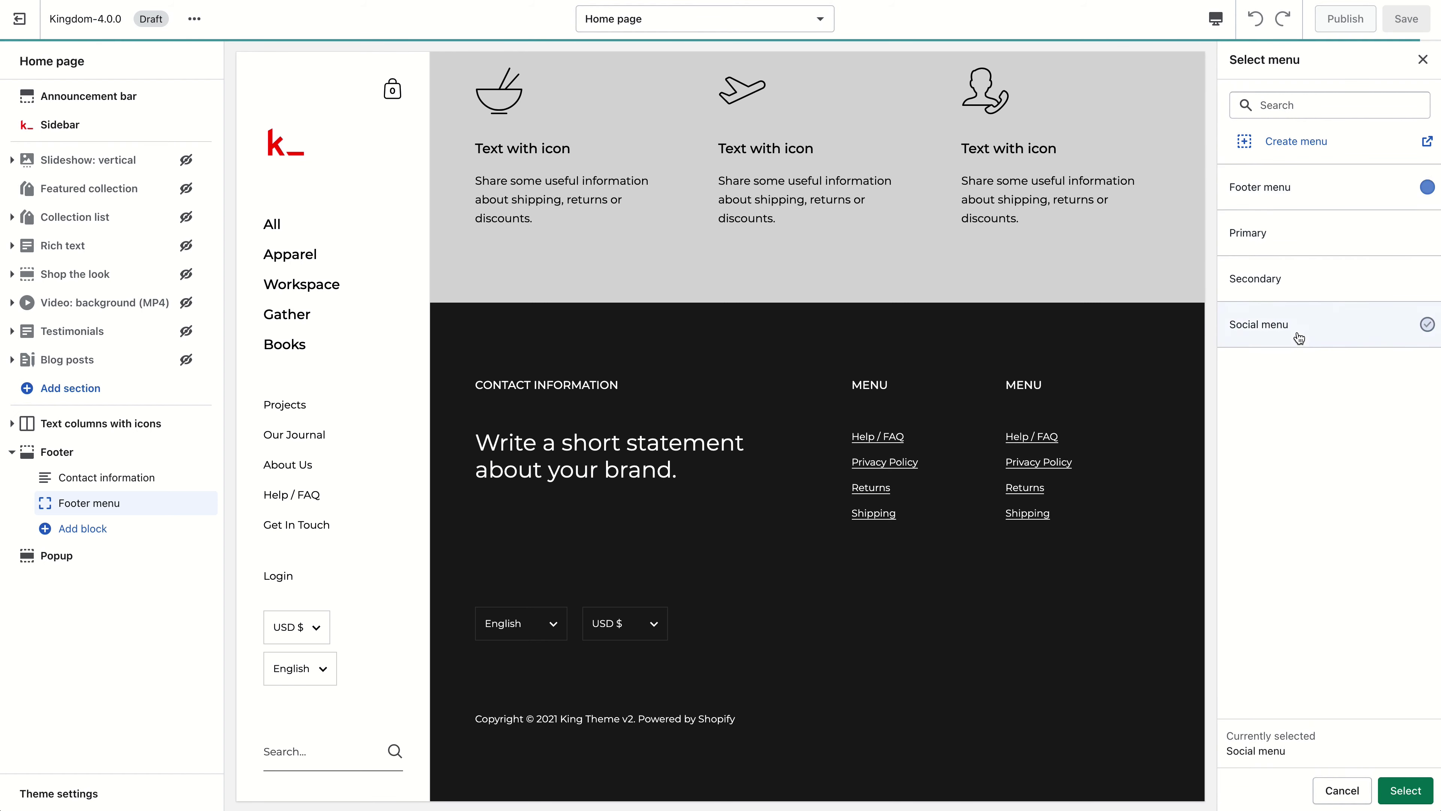
click(1402, 792)
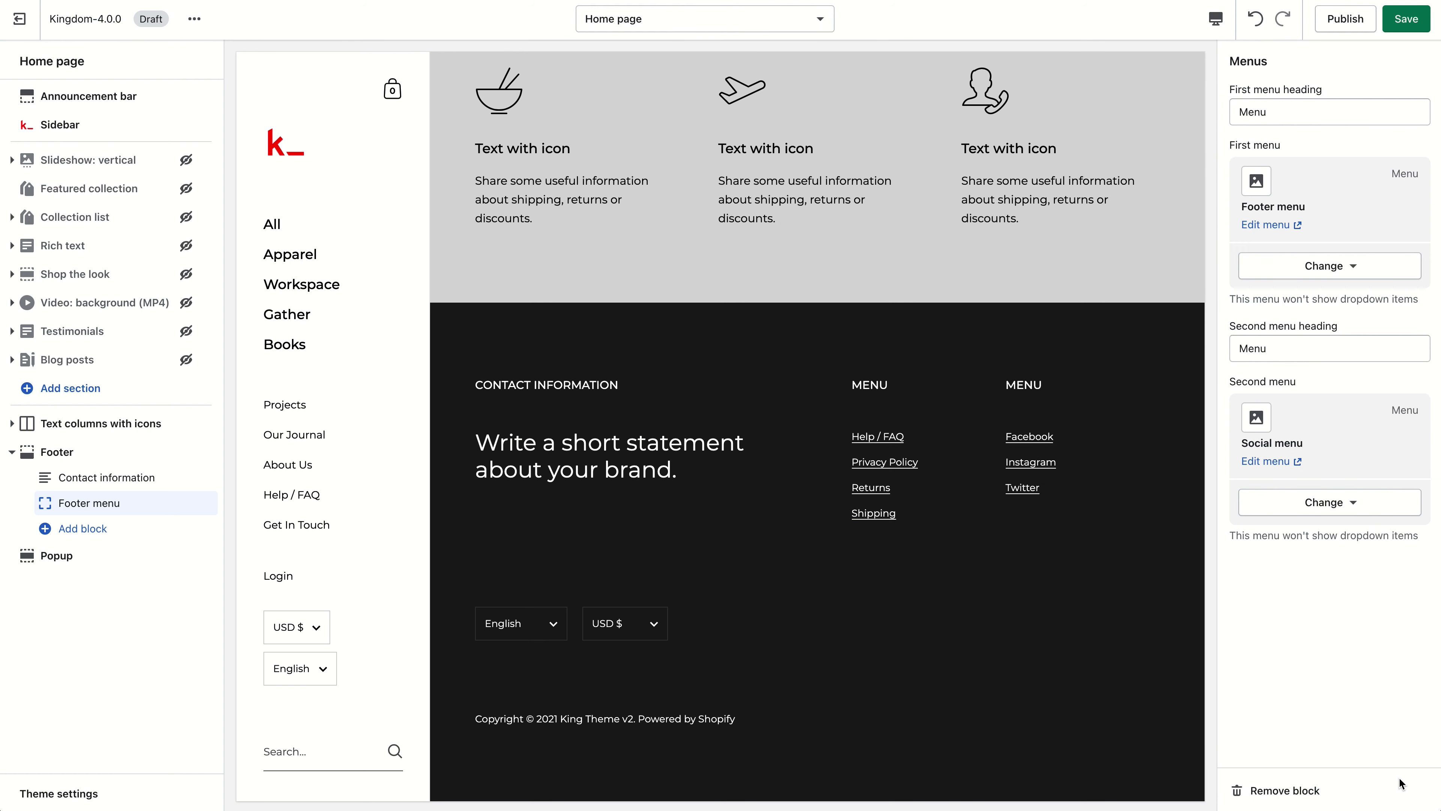
Add an Email signup block and an Image block to the footer.
click(85, 528)
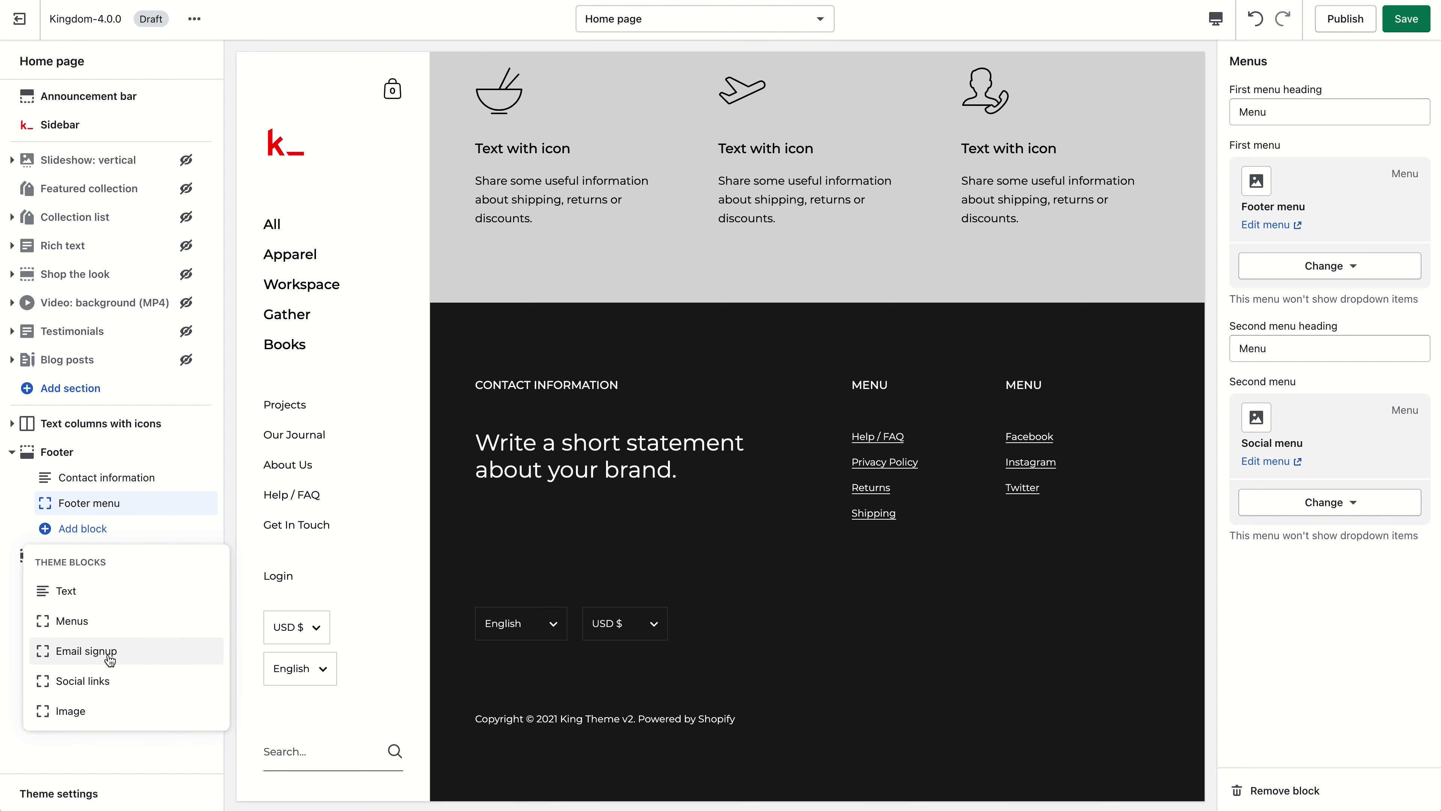
click(109, 656)
click(94, 553)
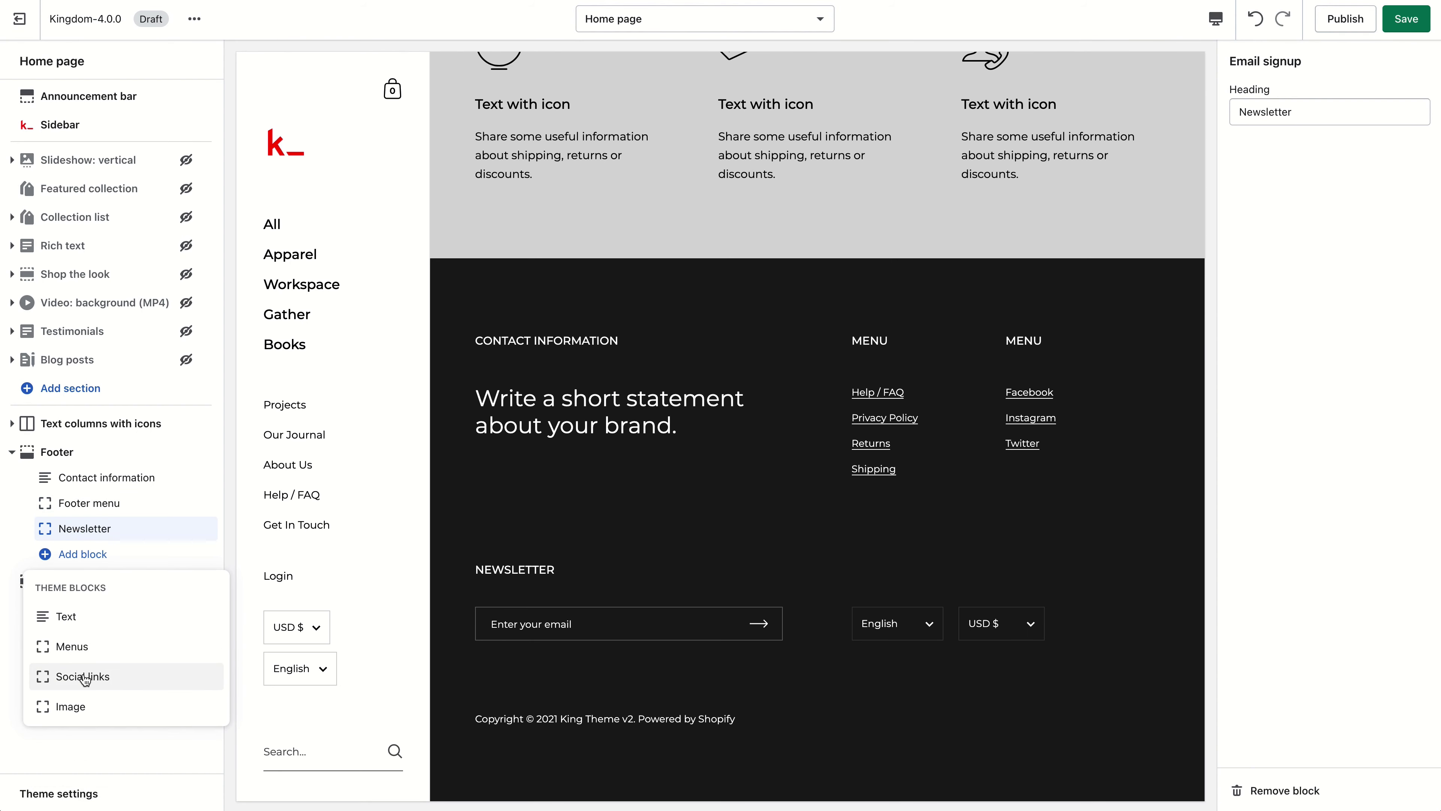
click(80, 707)
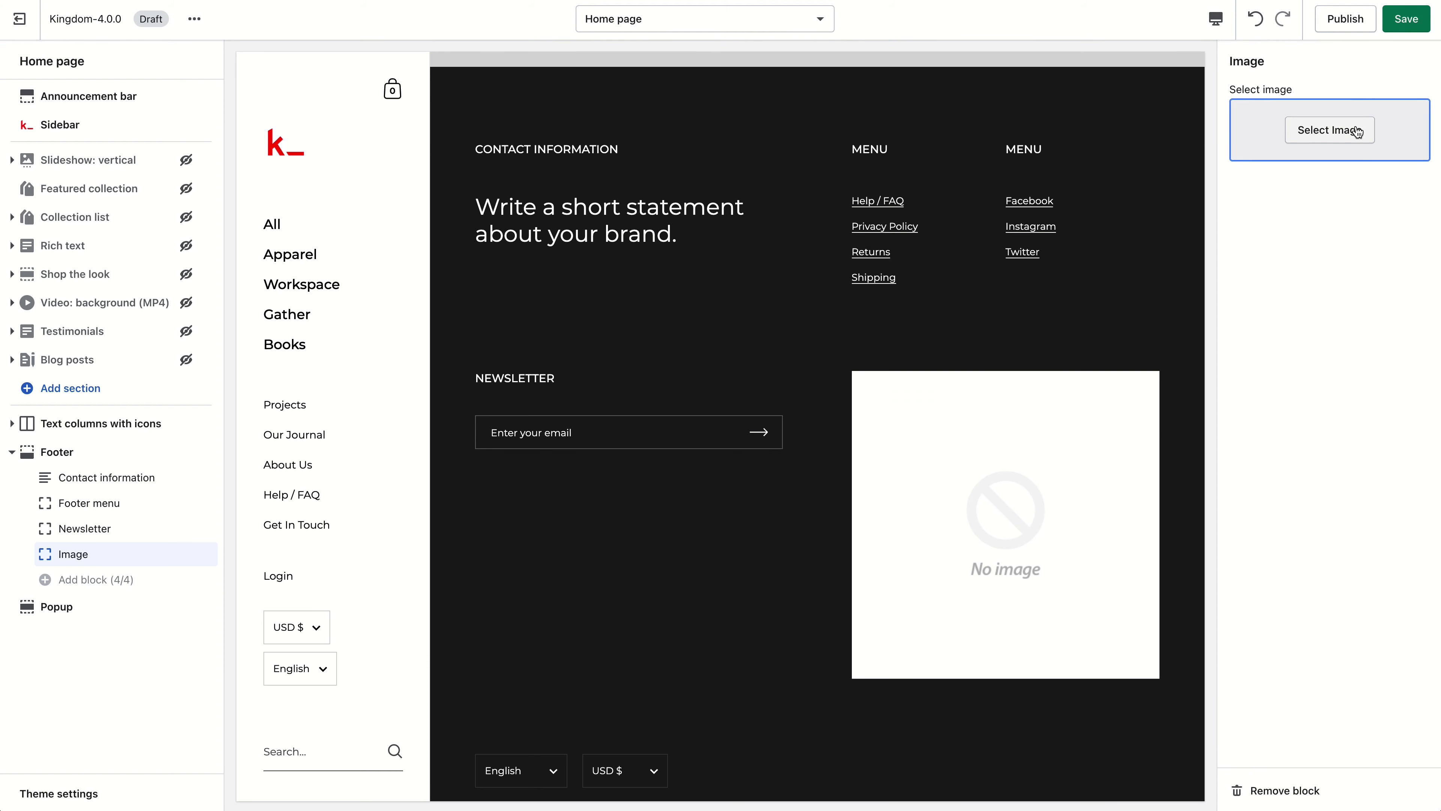
Choose the red k_ logo from the image library for the footer's Image block, and hide that block.
click(1309, 136)
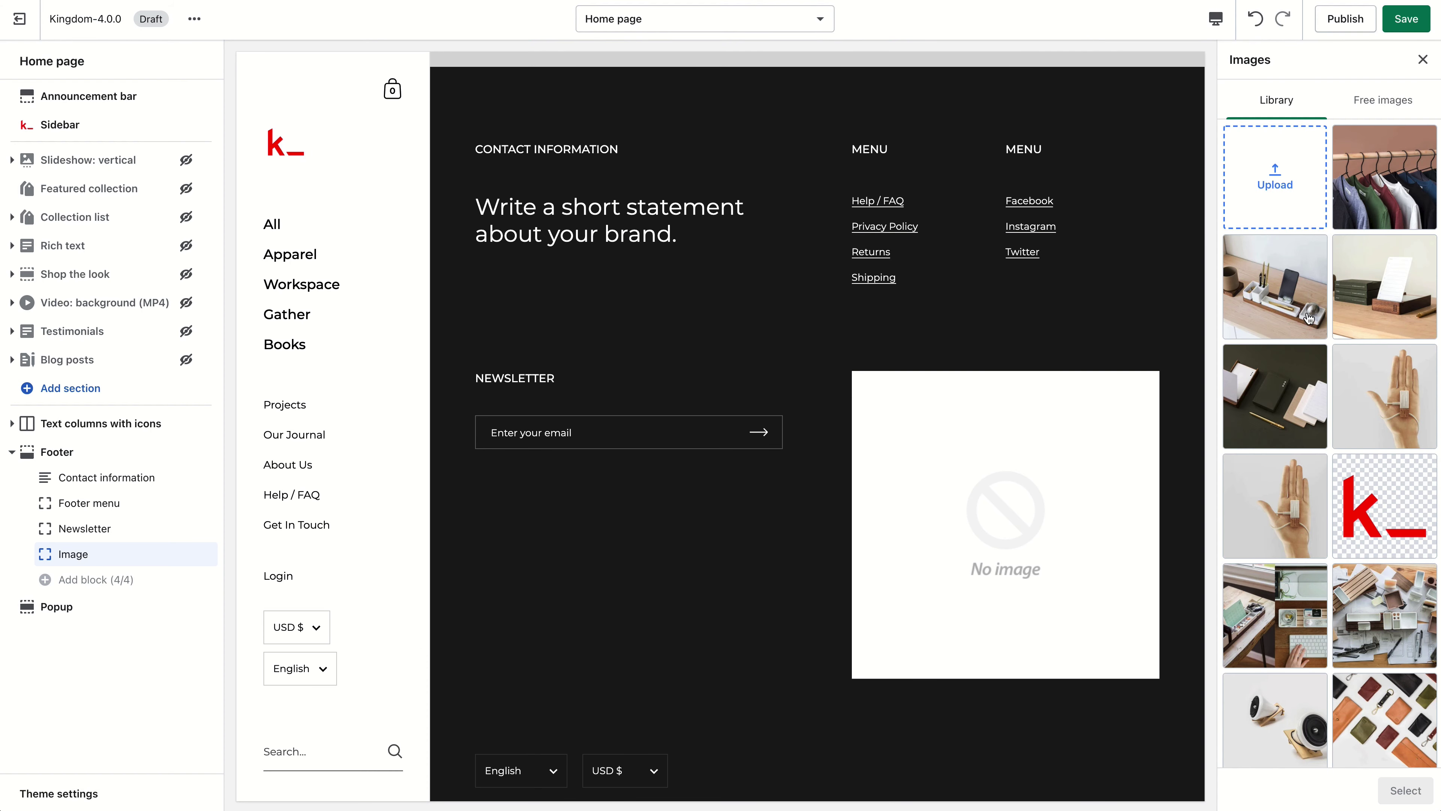
click(1373, 508)
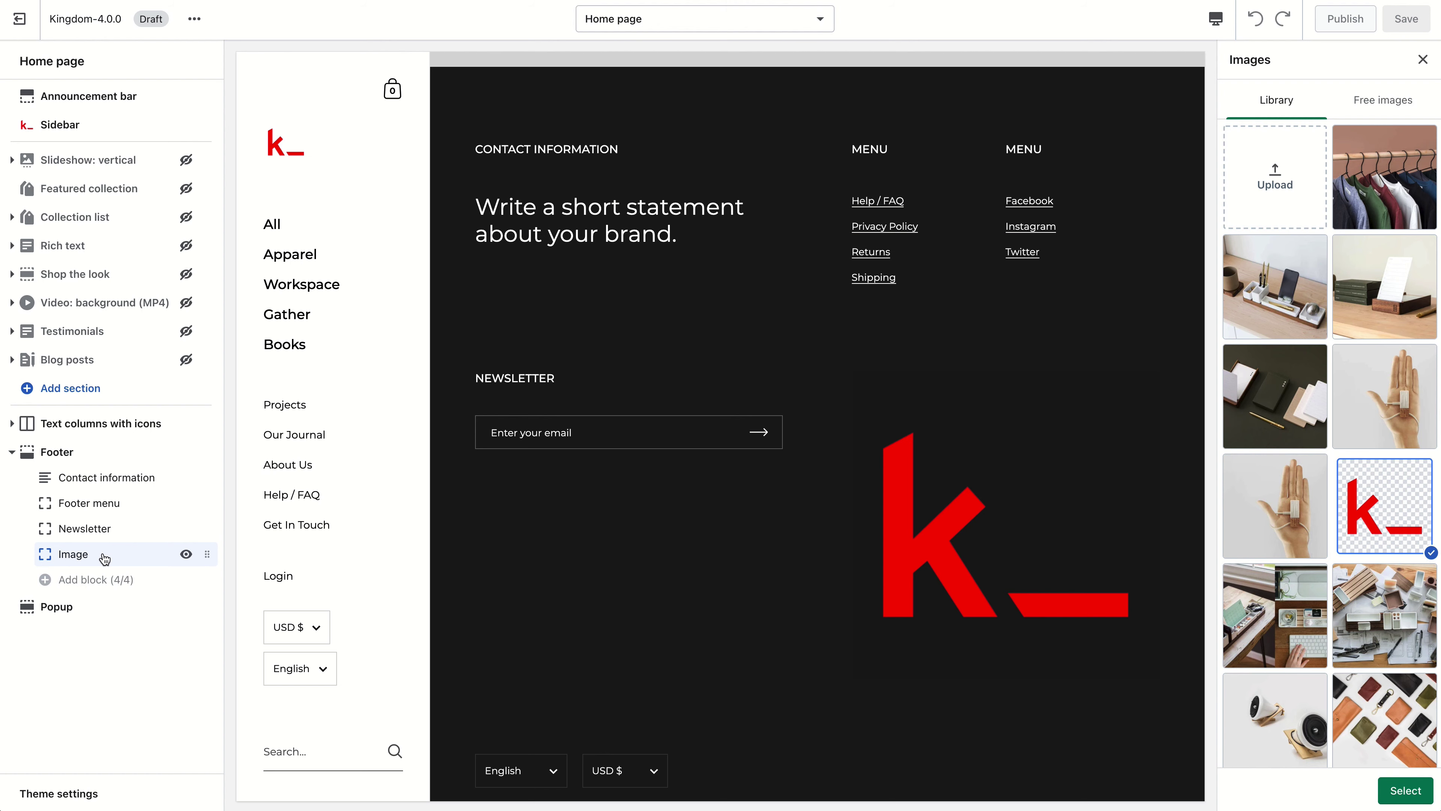
click(186, 553)
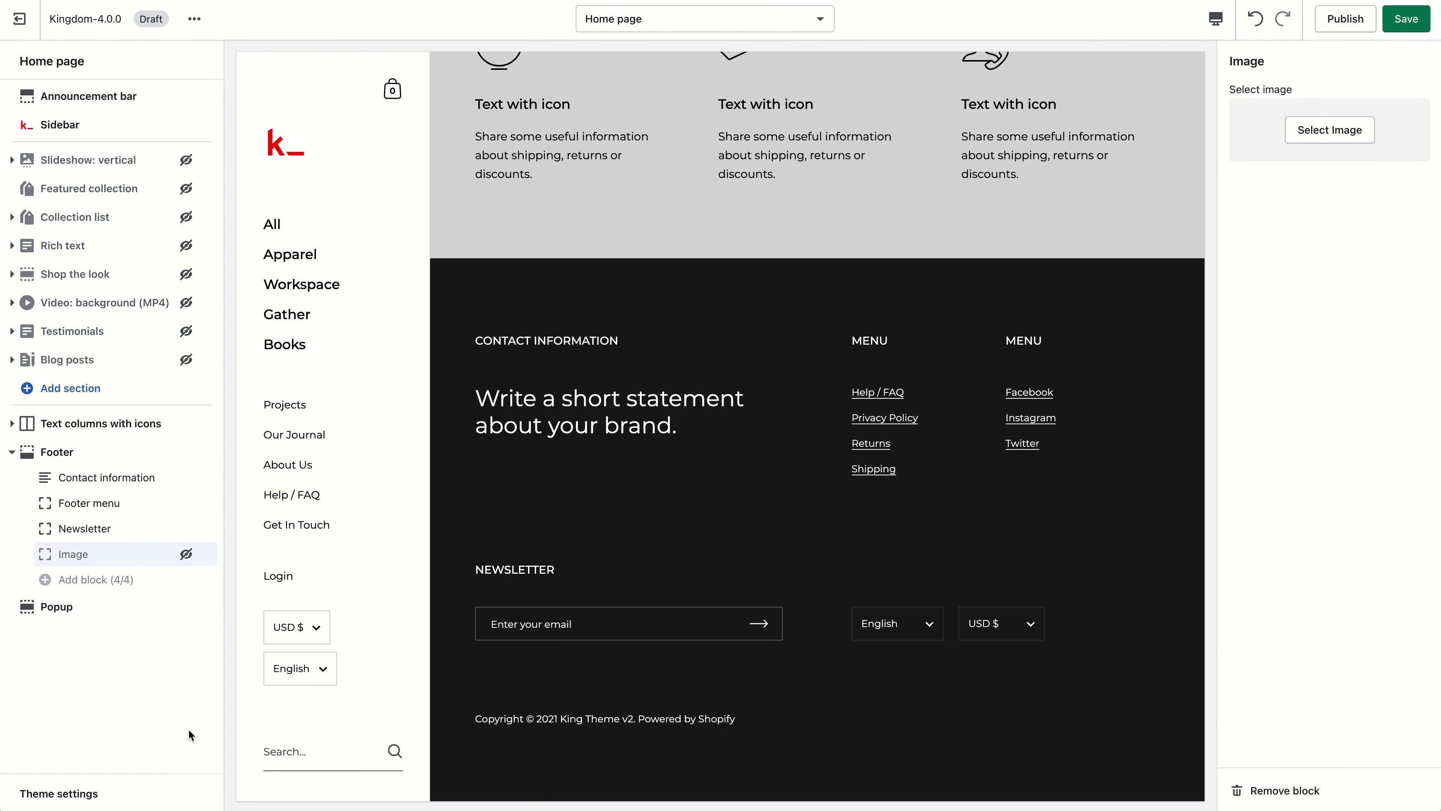
Open the Colors group of the theme settings.
scroll(556, 489, up, 2)
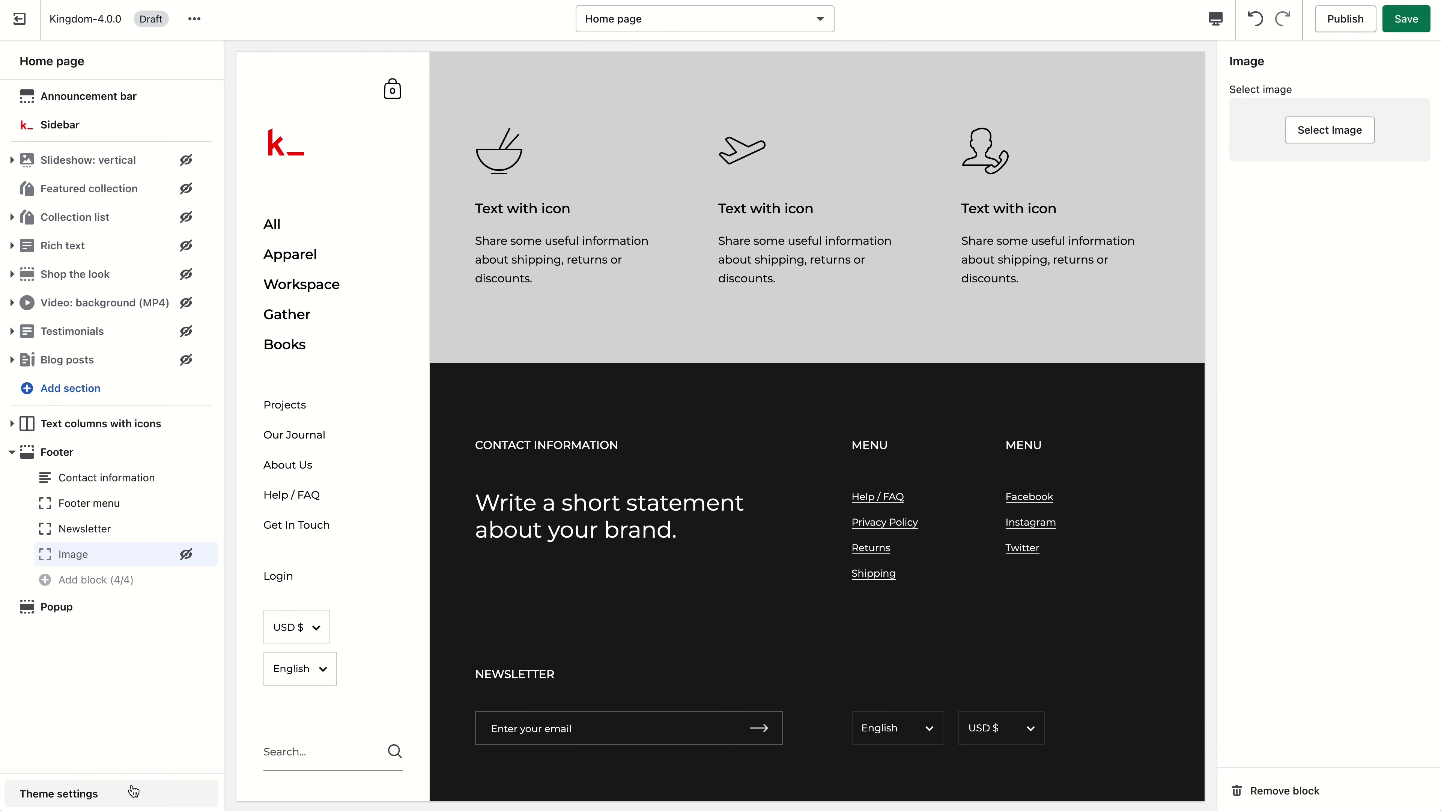
click(146, 791)
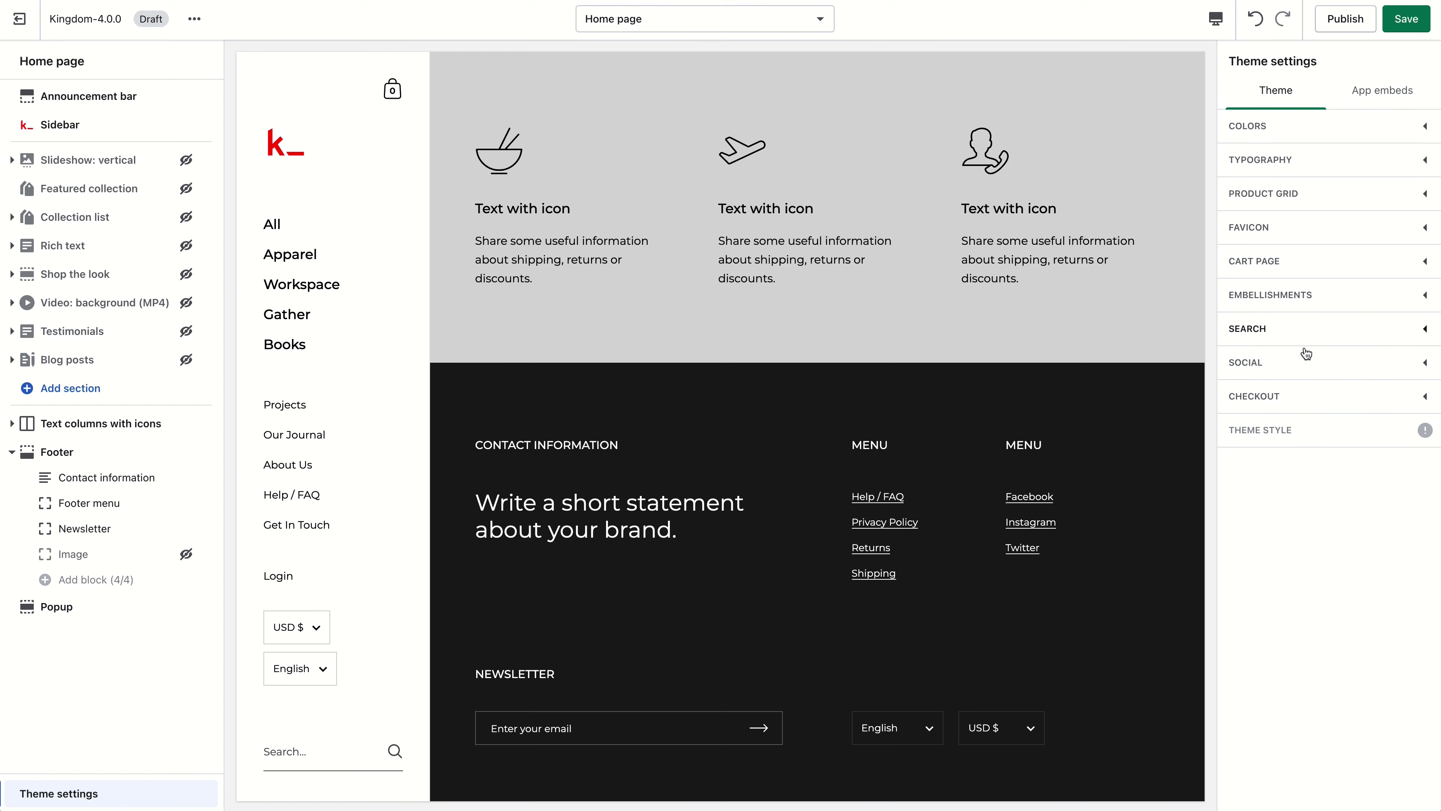
click(1318, 126)
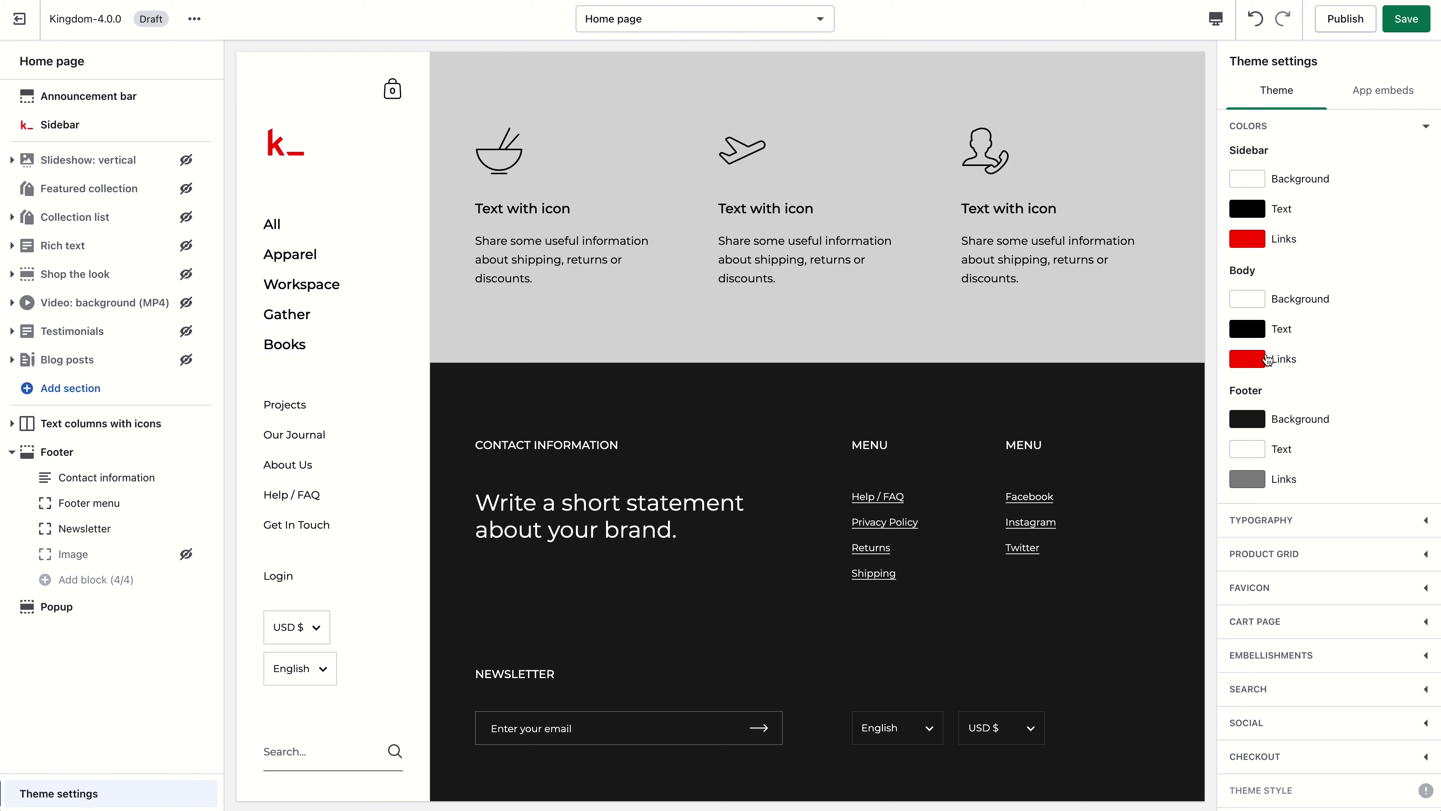
Set the footer's background color to a medium gray and its text color to black.
click(1257, 427)
drag(1259, 247, 1215, 181)
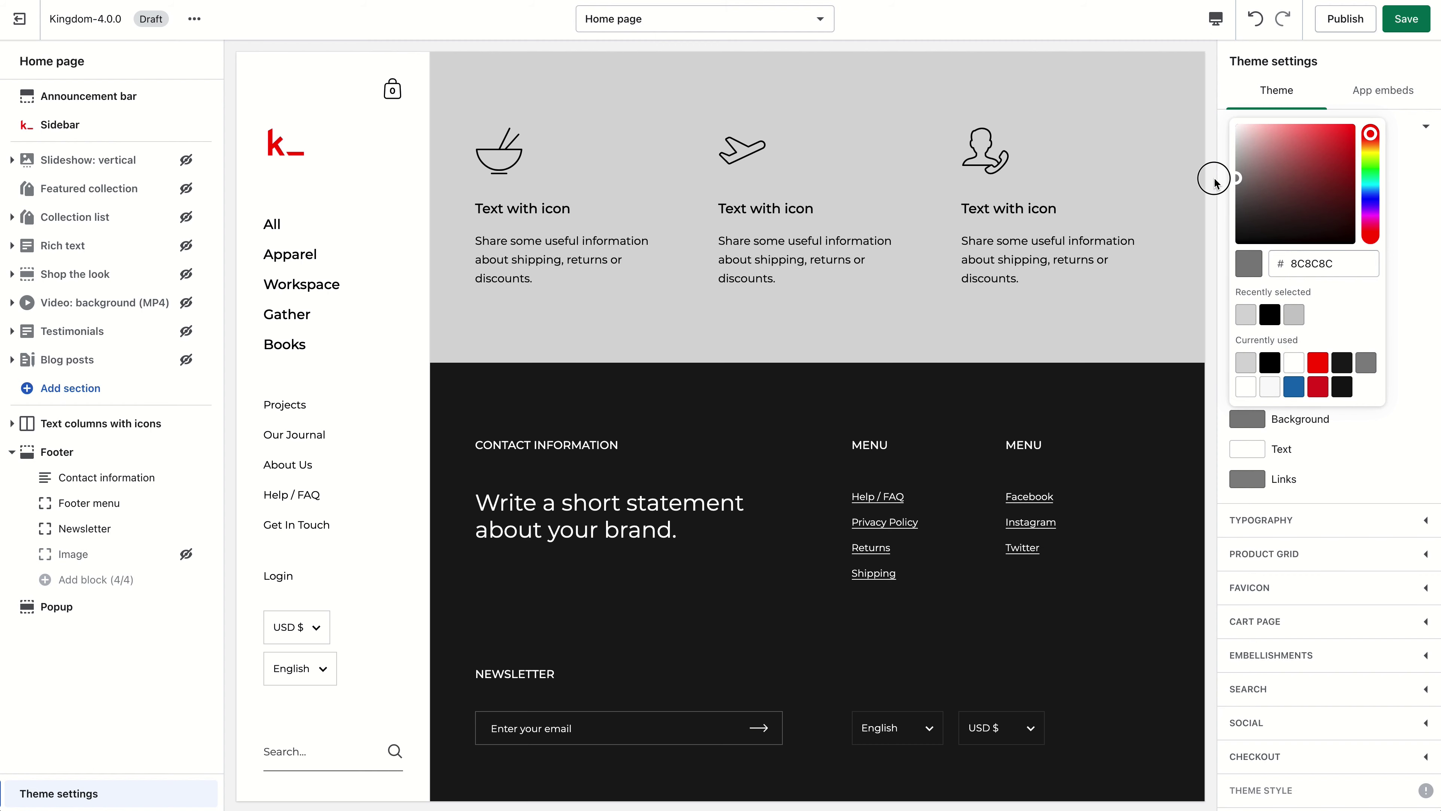
click(1214, 181)
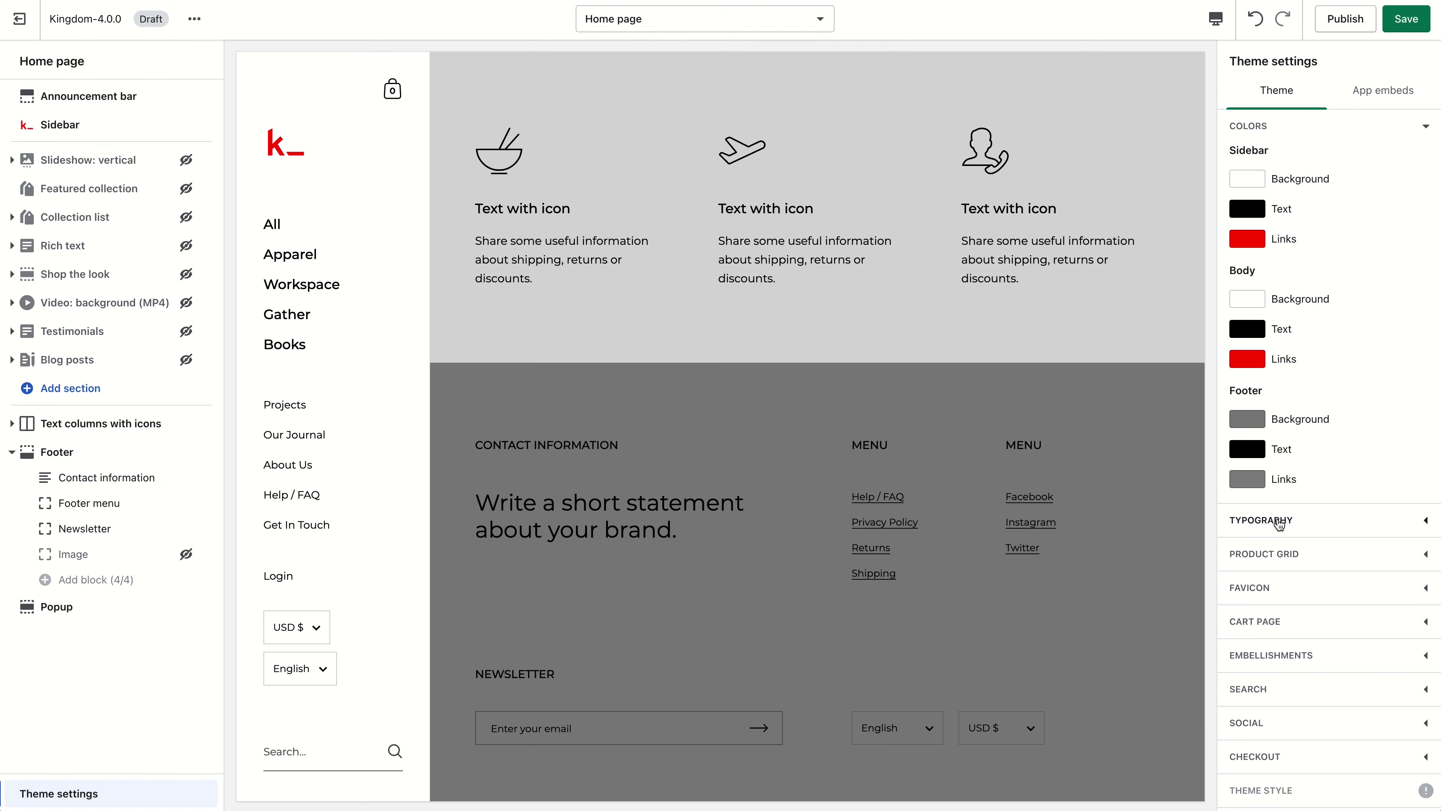
Change the theme's headings font to Abril Fatface in the typography settings.
click(1269, 518)
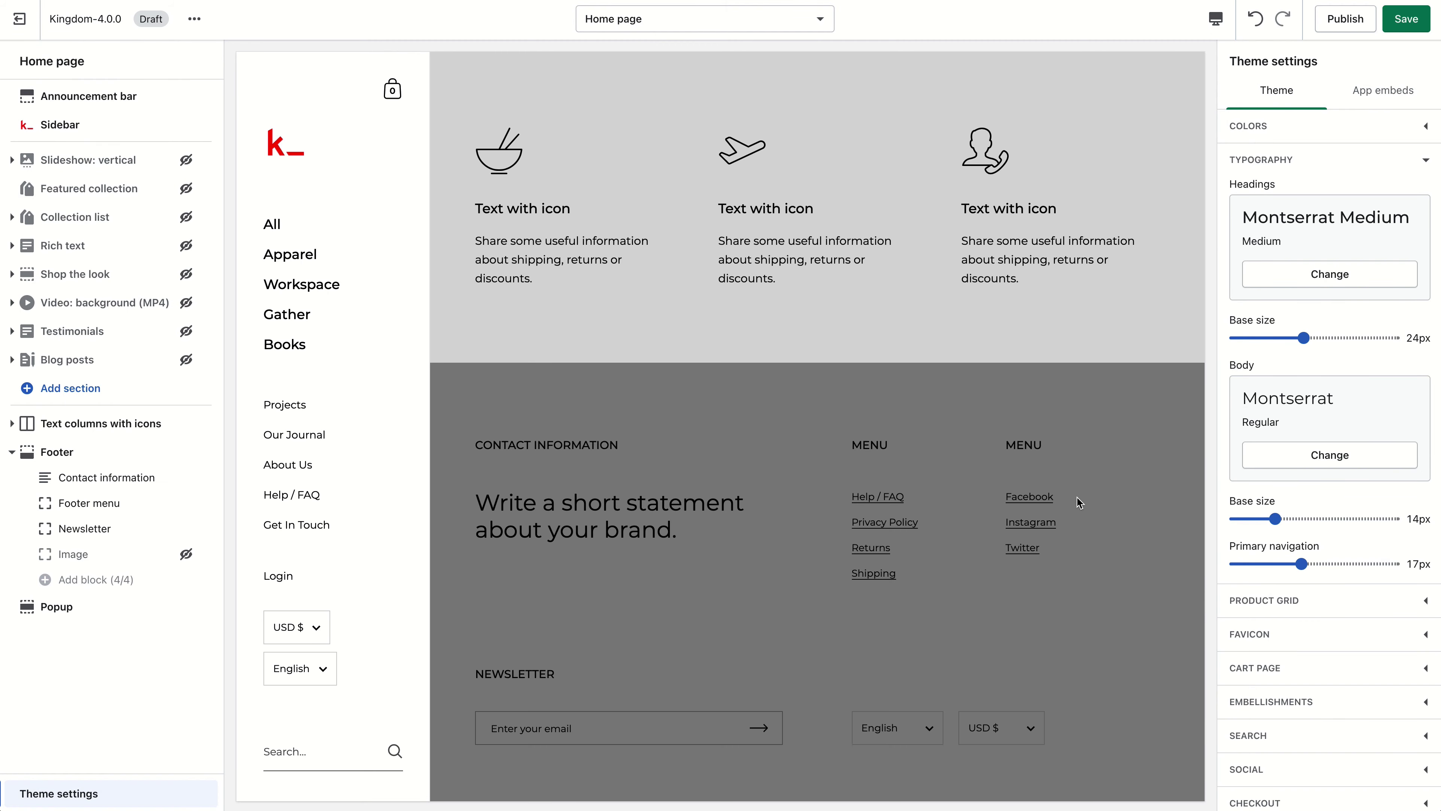
click(1356, 275)
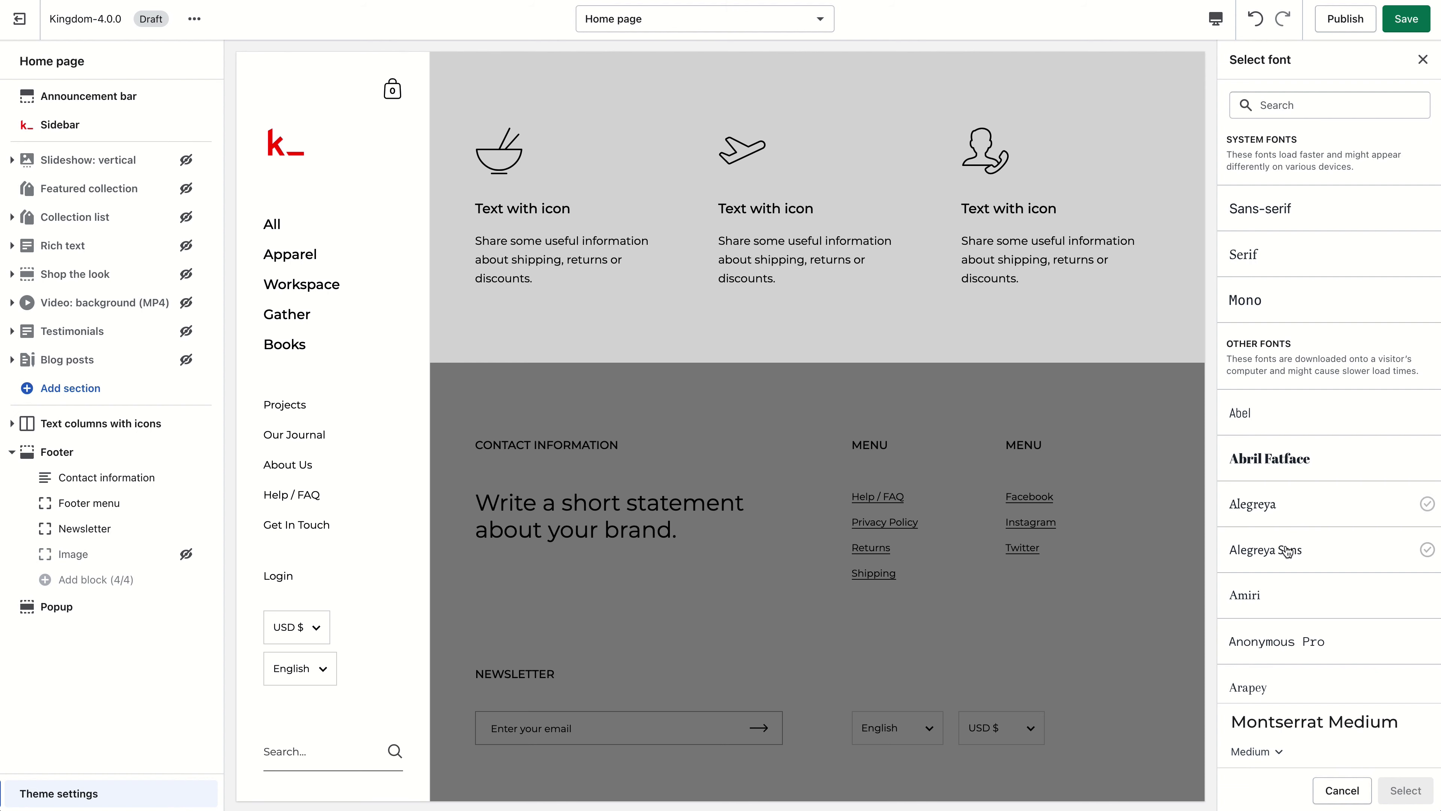
click(1292, 467)
click(1401, 791)
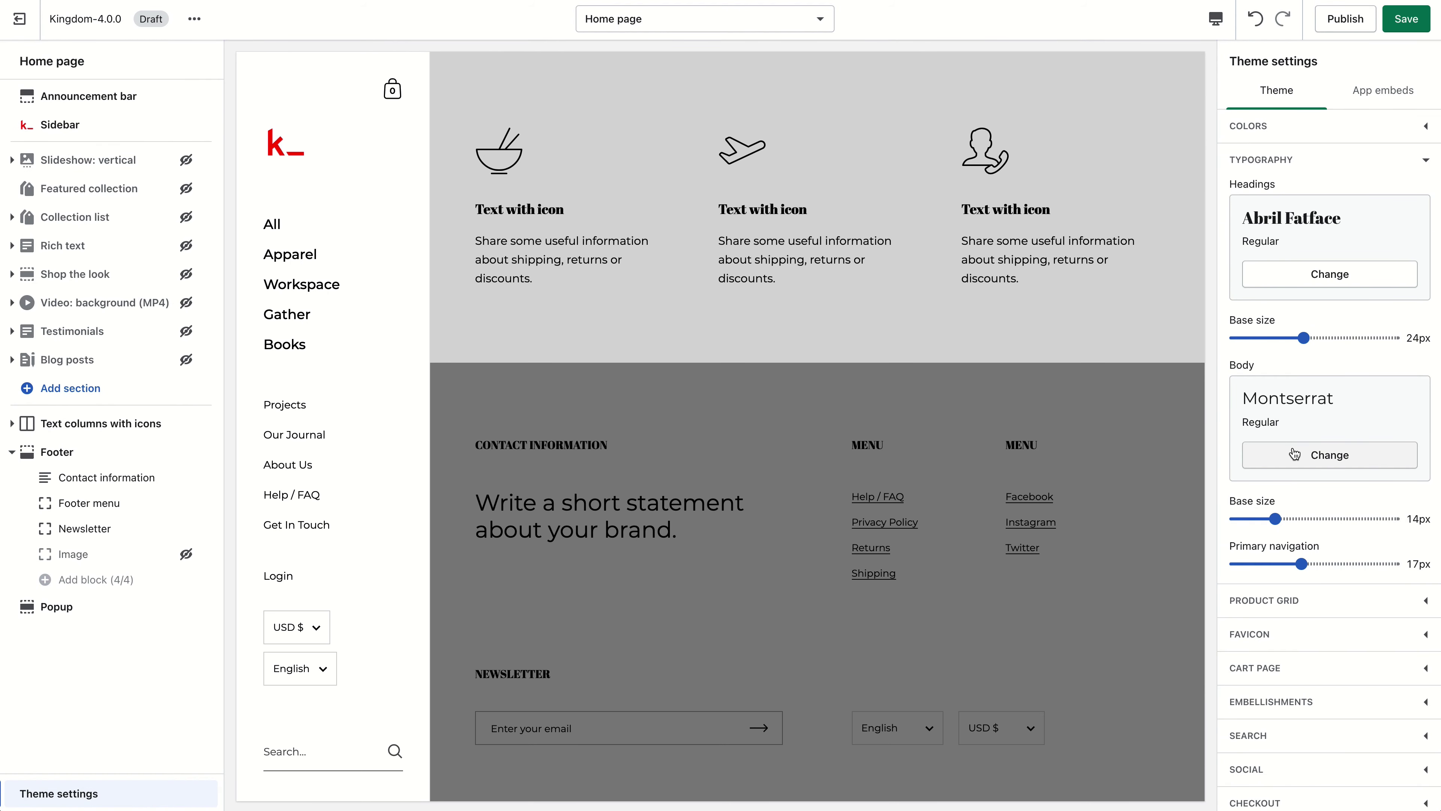
Change the theme's body font to the Sans-serif system font.
click(1303, 457)
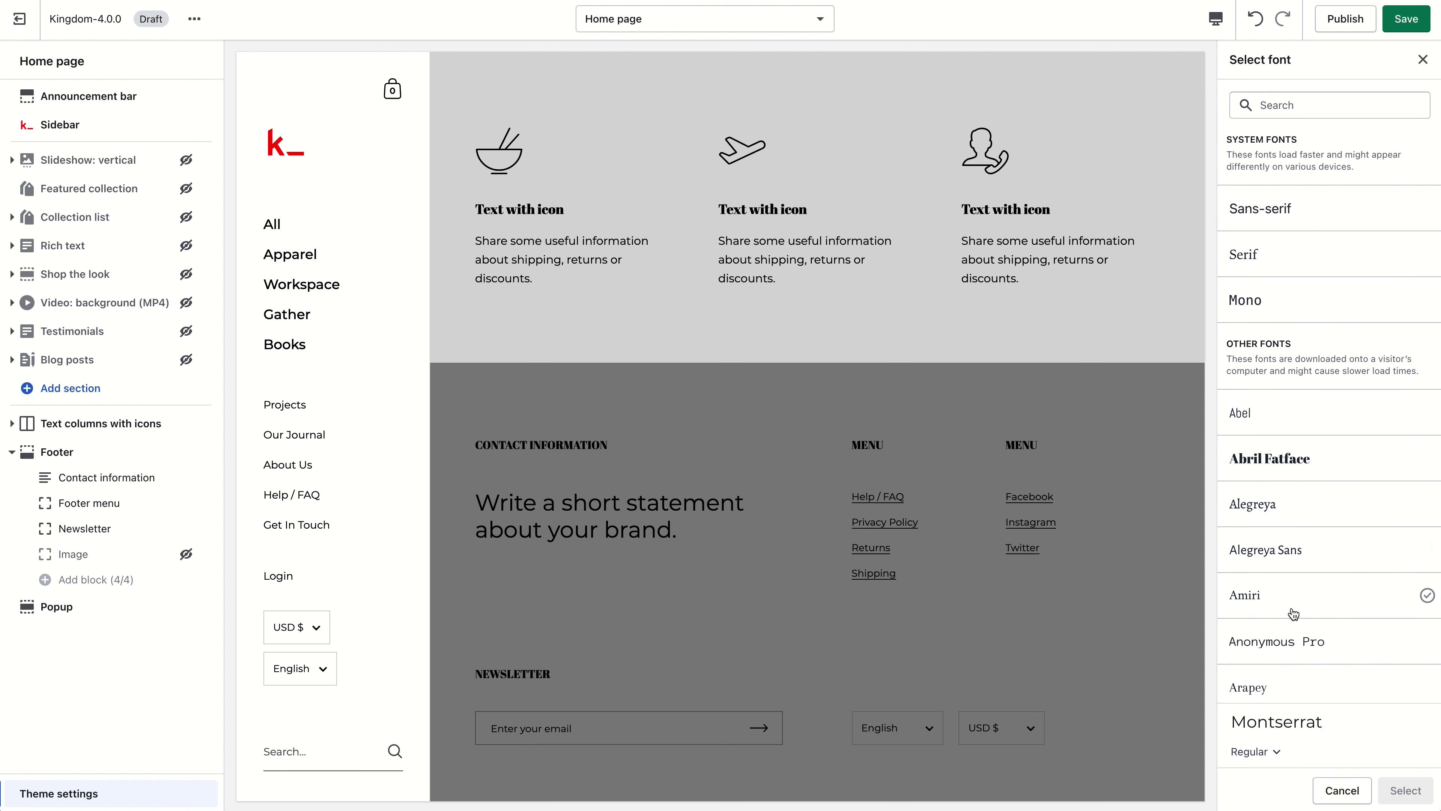
click(1273, 221)
click(1401, 790)
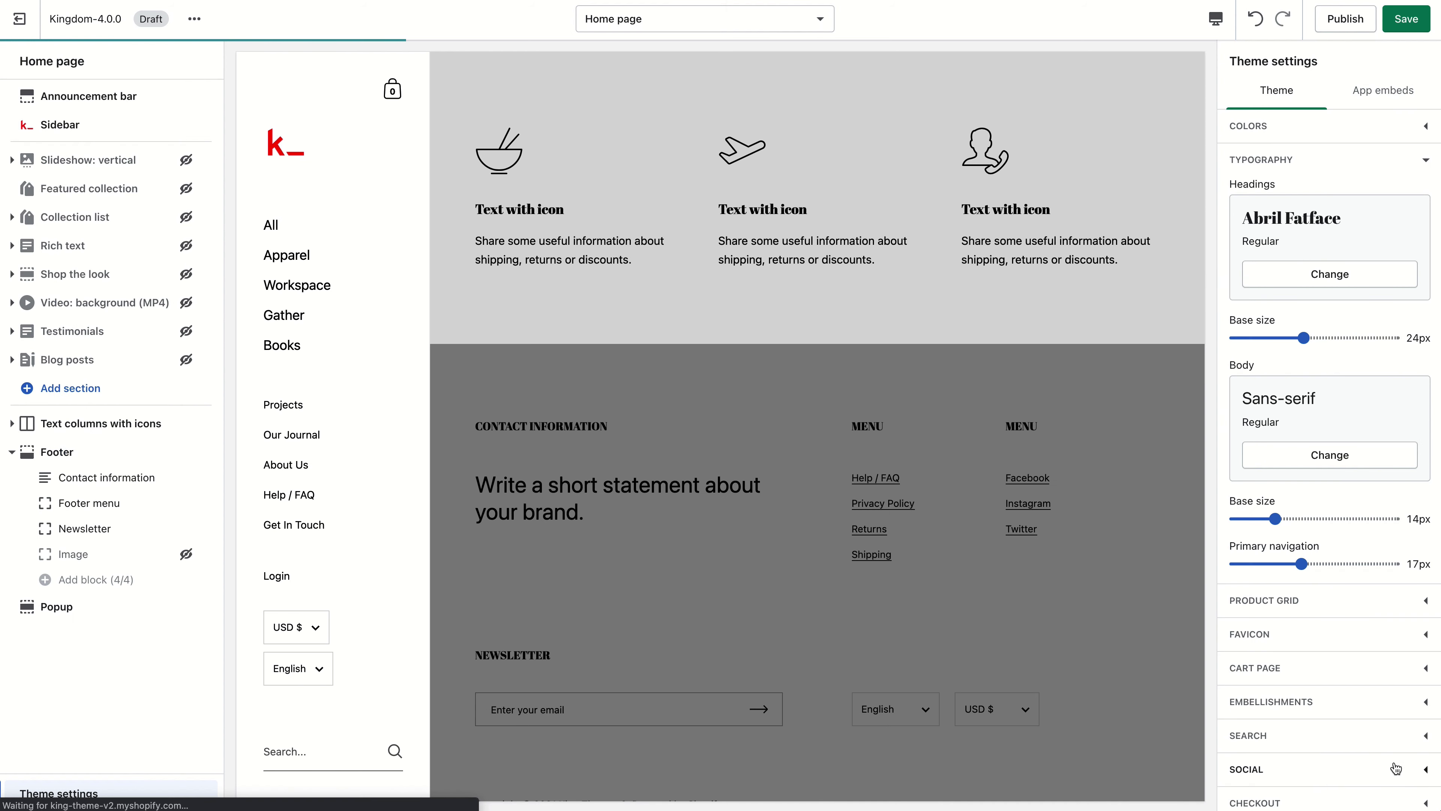
Set the headings base size to 30px, the body base size to 16px and the primary navigation size to 24px.
drag(1303, 336, 1370, 336)
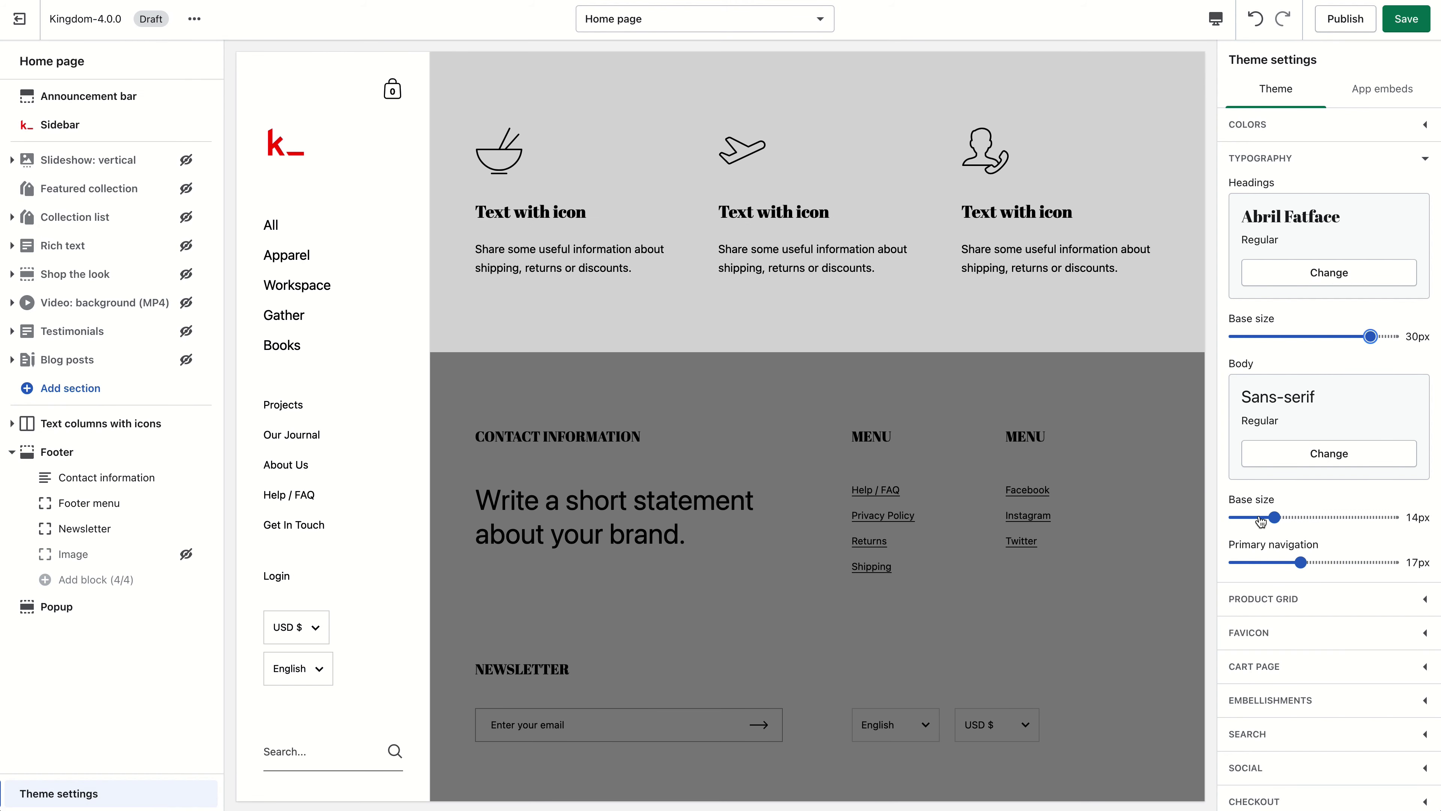
drag(1276, 518, 1362, 562)
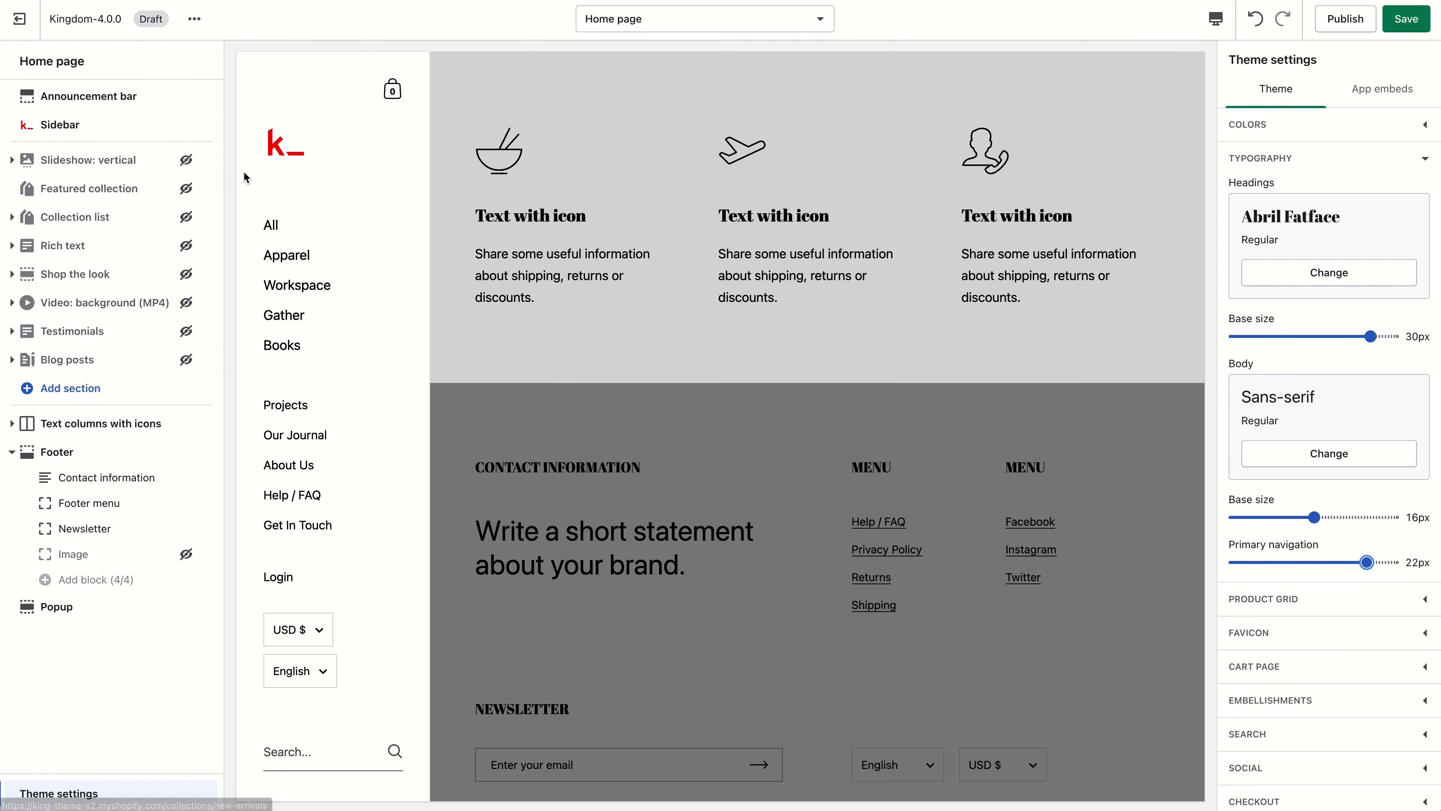
key(Right)
key(Right)
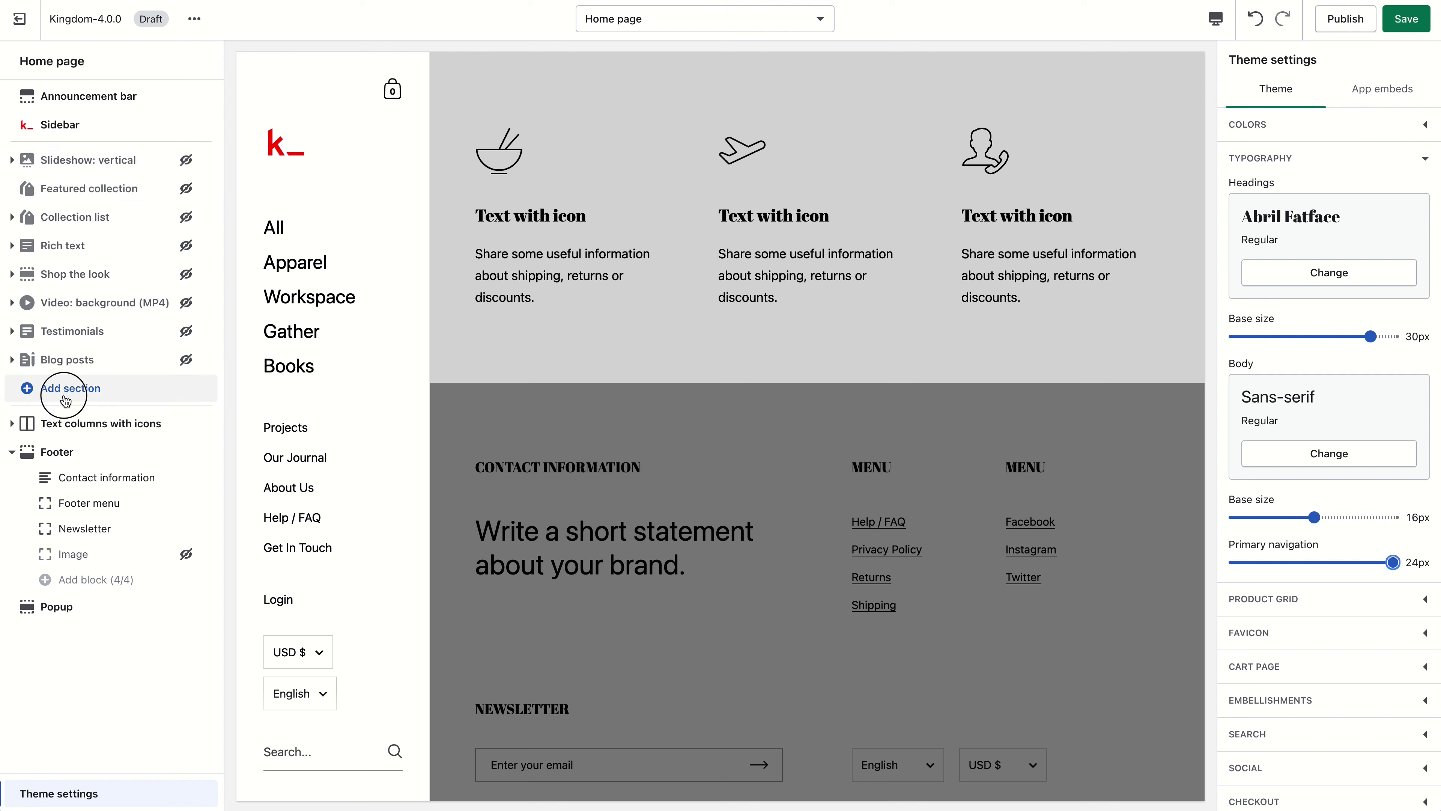
Look through the theme sections that can be added to the home page.
click(101, 379)
scroll(142, 568, down, 3)
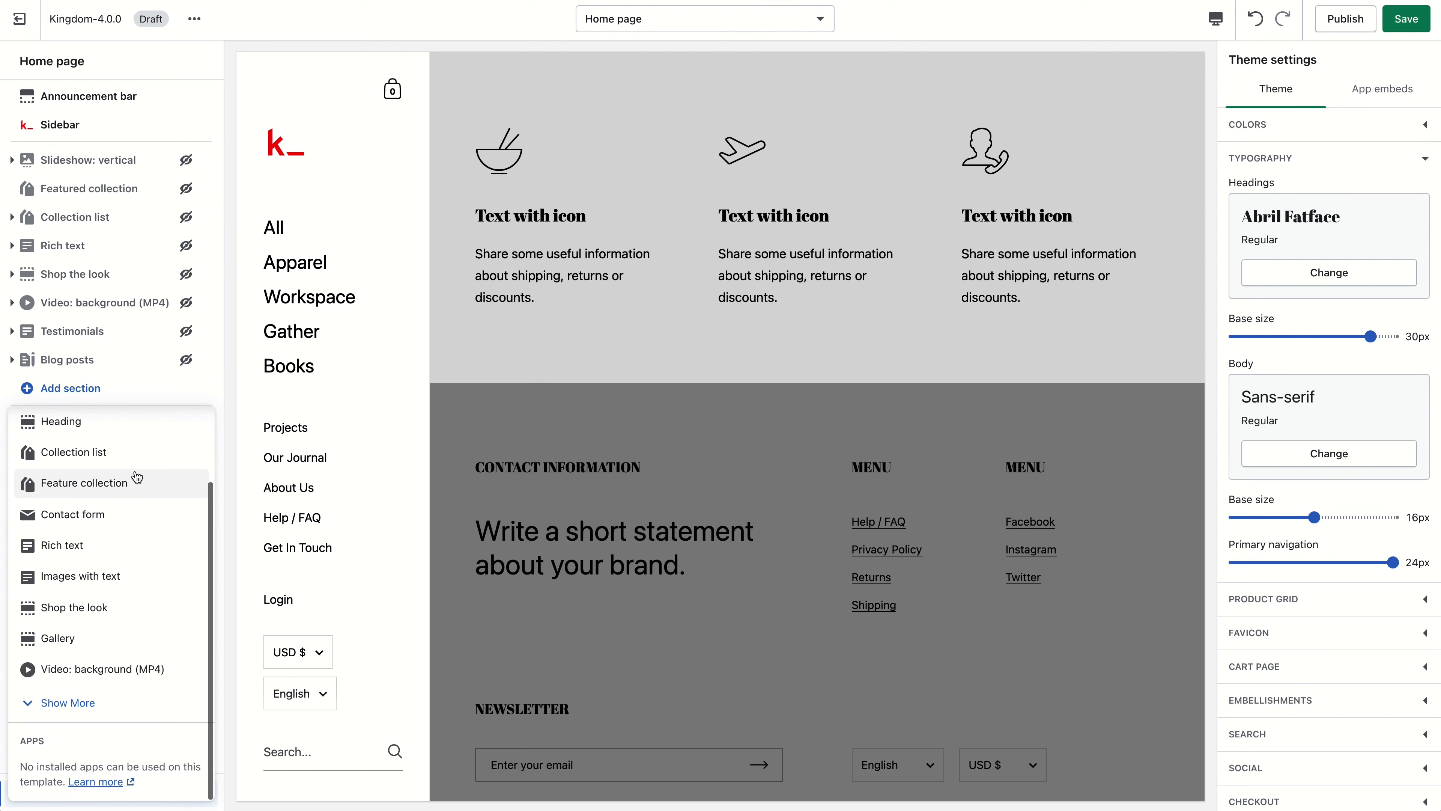
scroll(143, 596, up, 3)
scroll(200, 589, down, 2)
scroll(200, 589, up, 2)
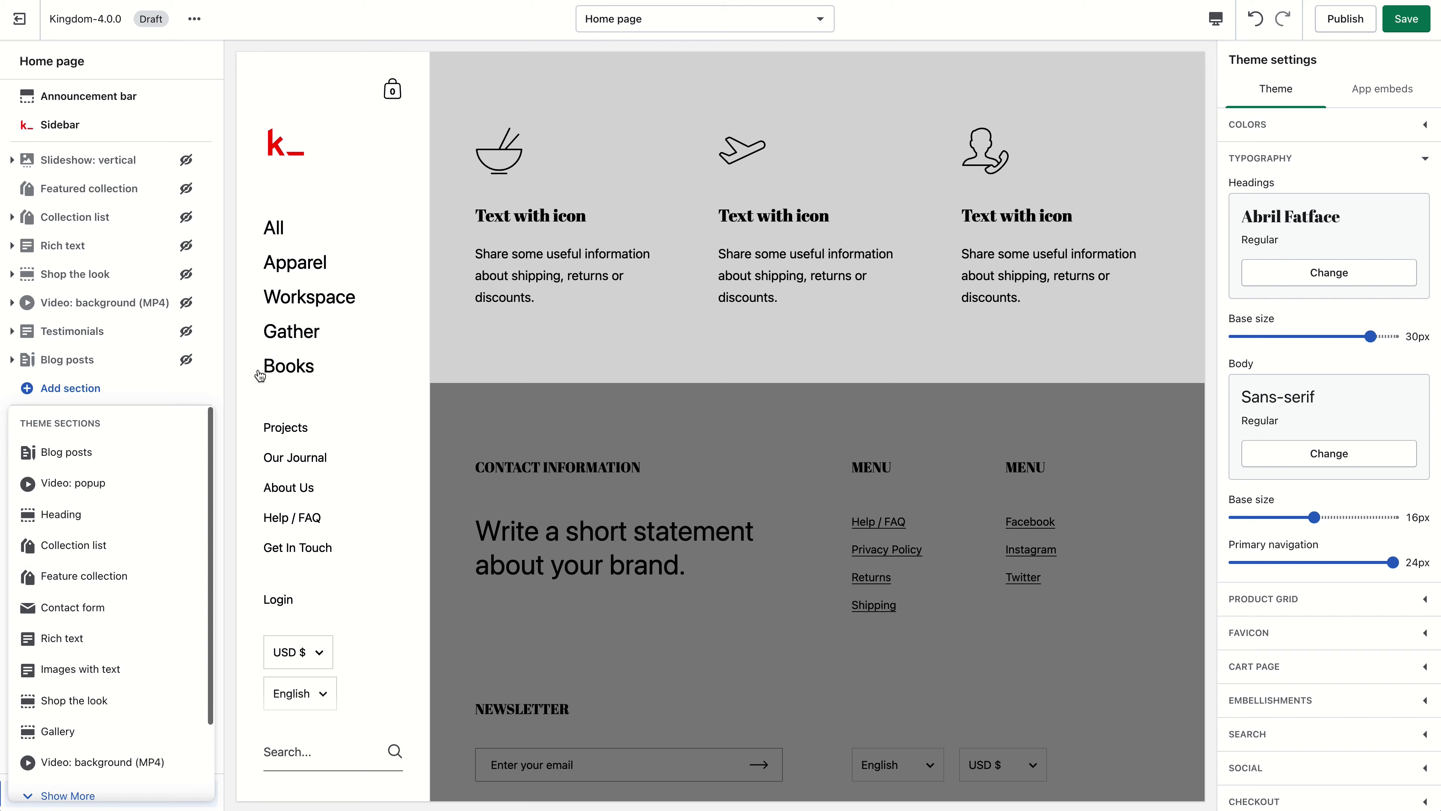
click(229, 305)
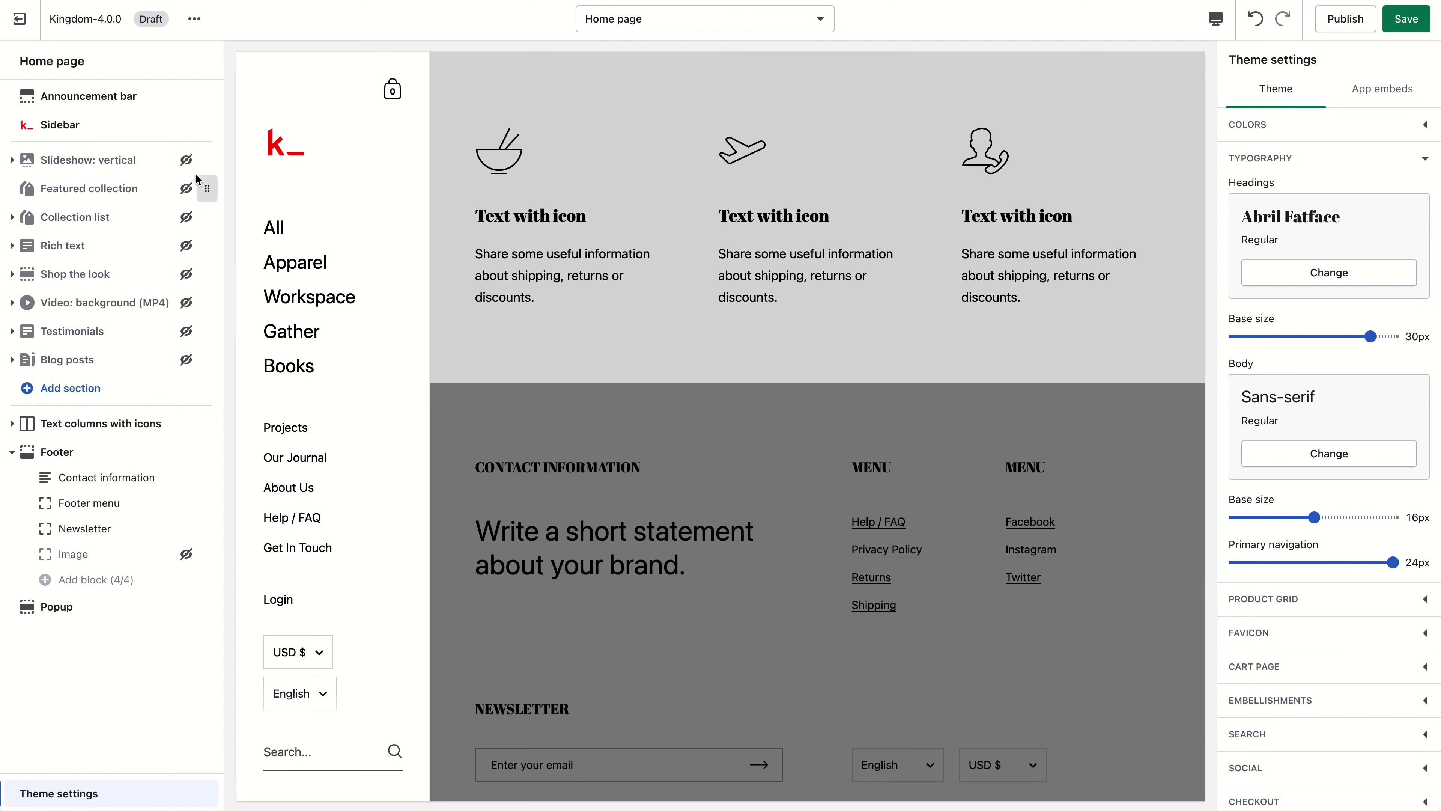
Unhide the vertical slideshow and add a second image slide with the desk organizer and phone photo from the library.
click(185, 161)
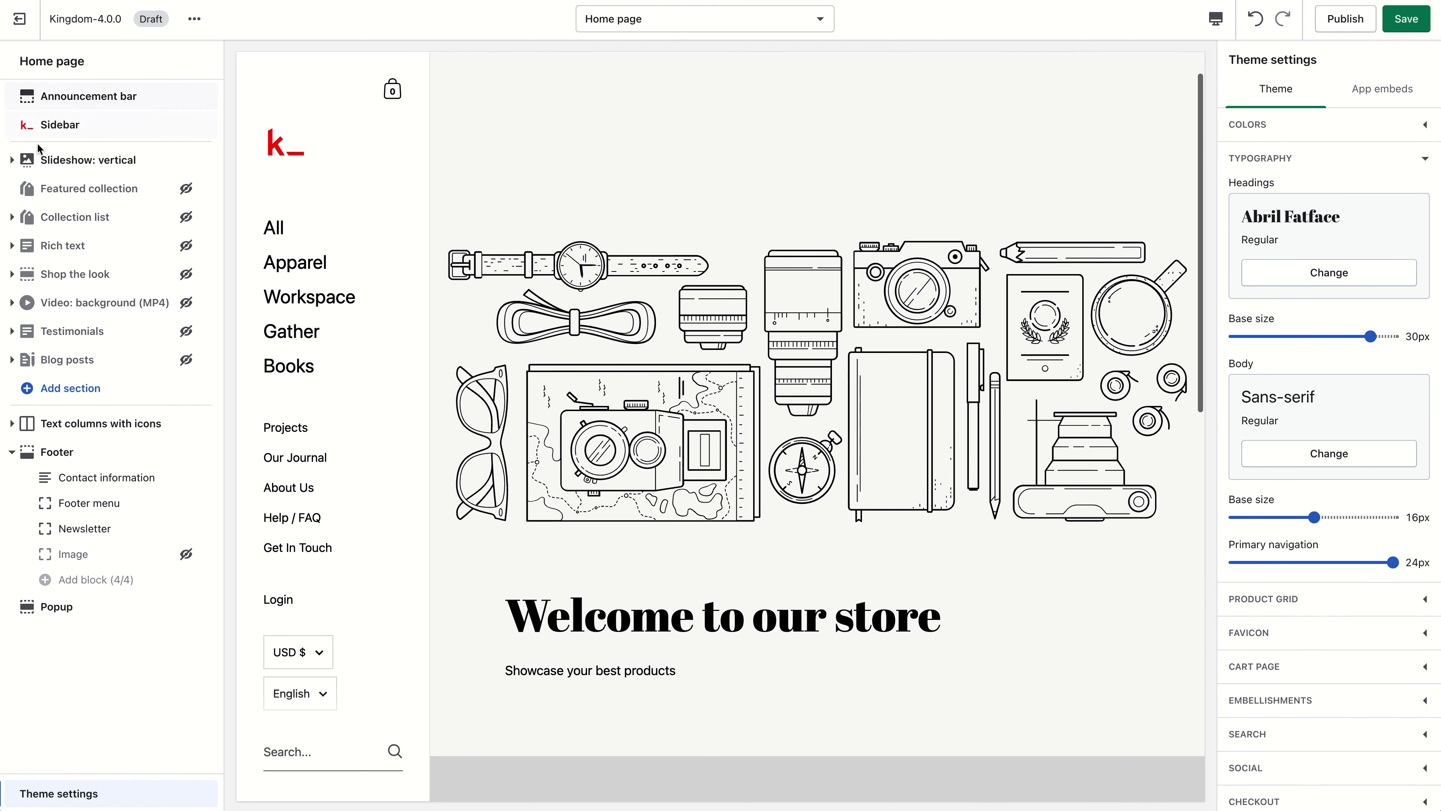
click(11, 162)
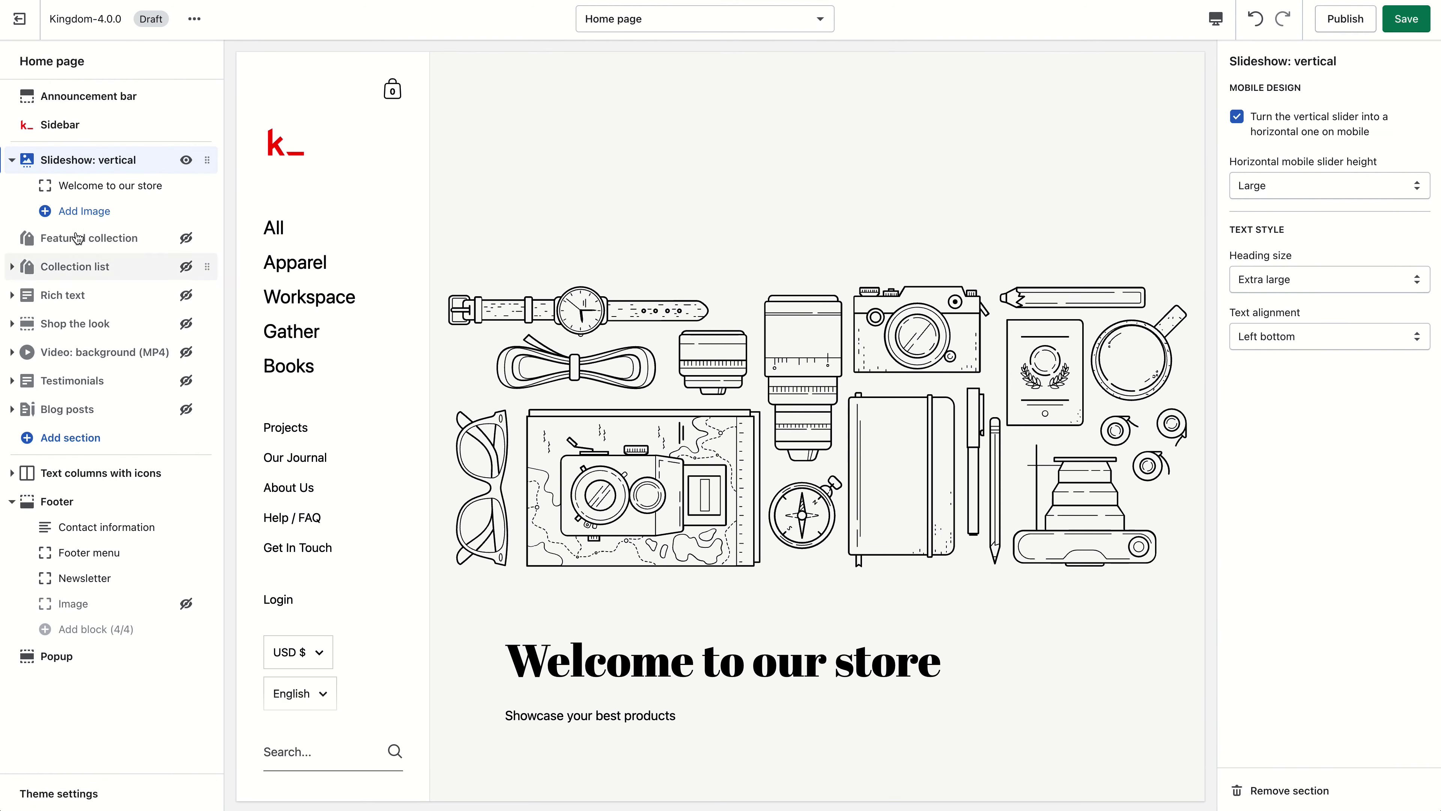
click(80, 210)
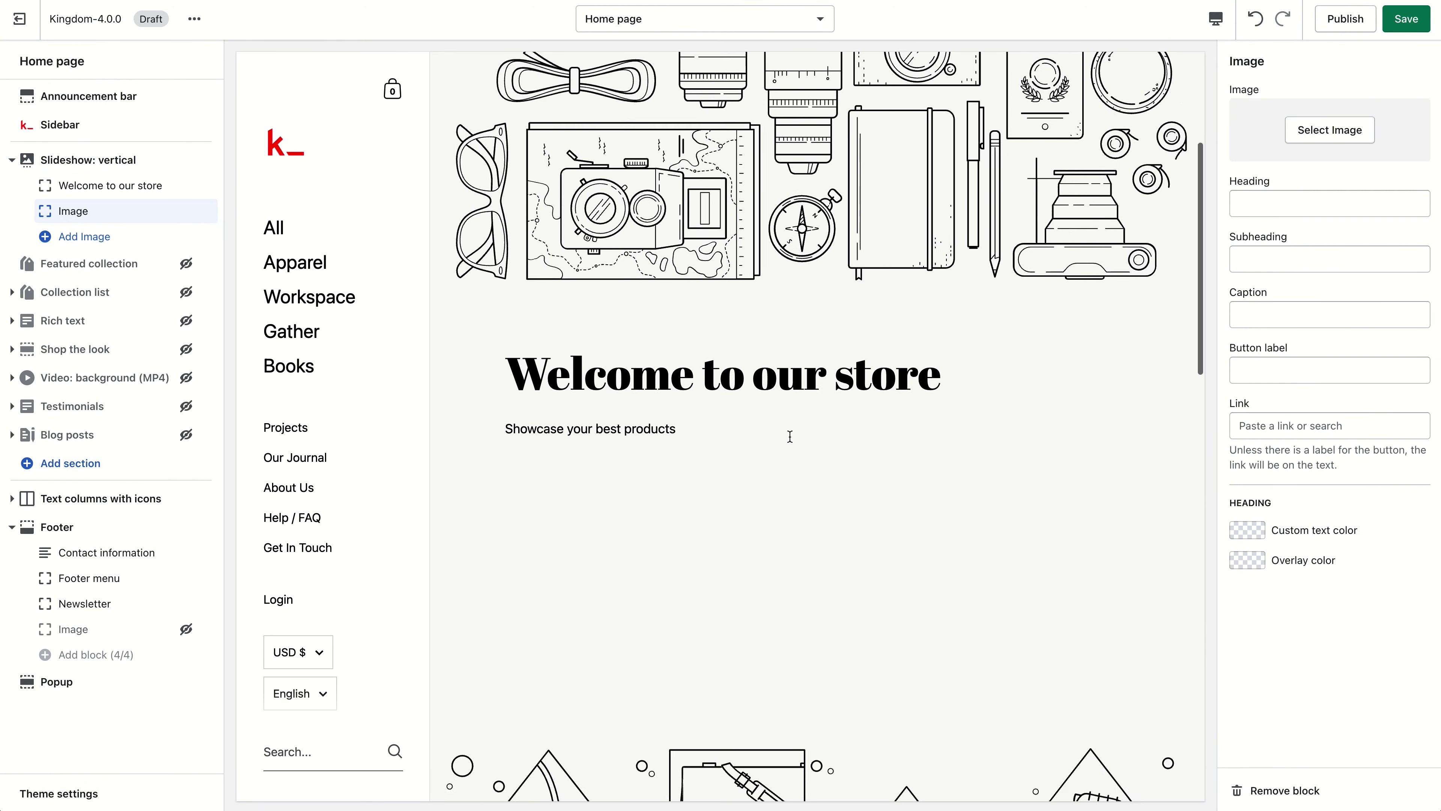
click(1310, 132)
click(1275, 287)
click(1405, 790)
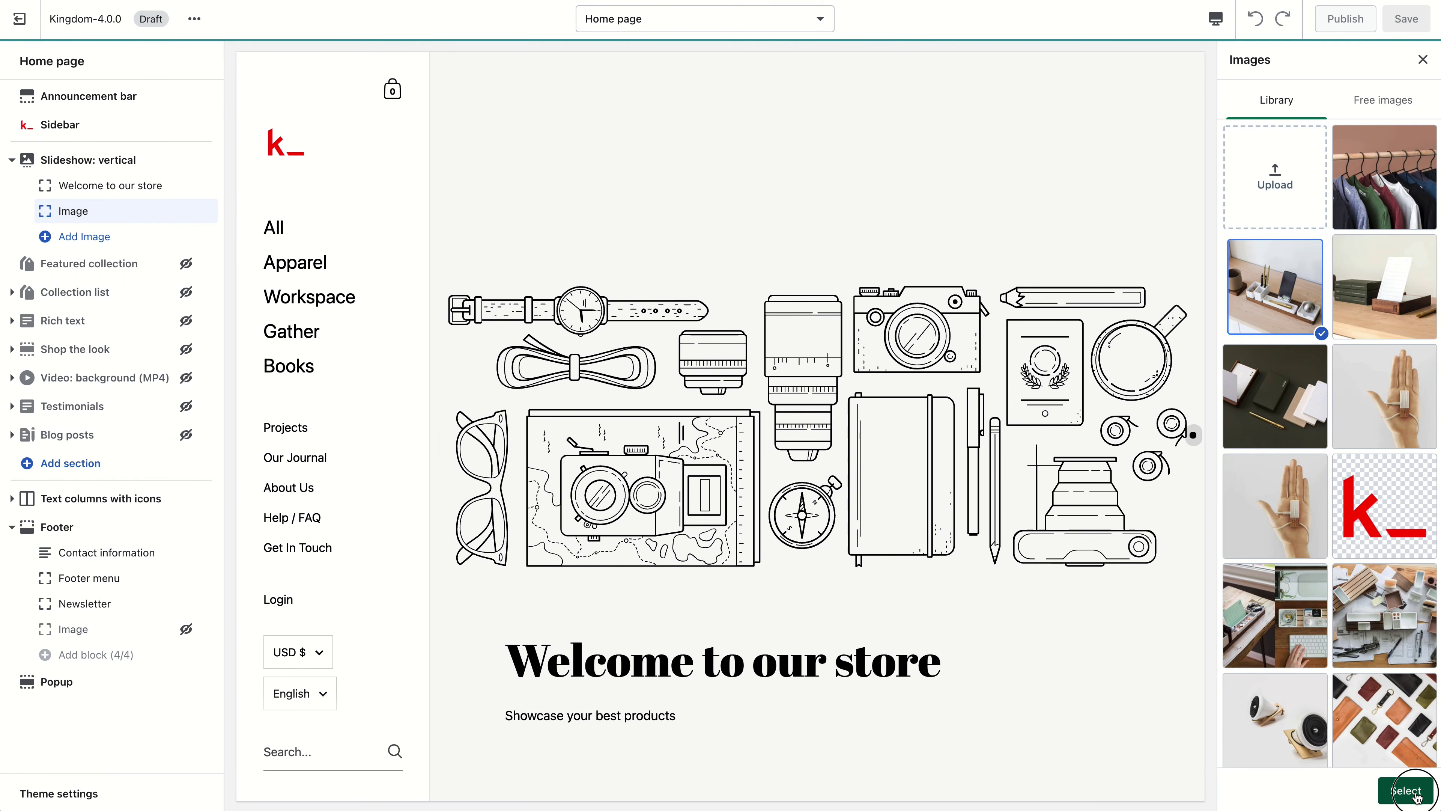
Give the "Welcome to our store" slide the library photo of the white card in a wooden holder beside green boxes.
click(1328, 131)
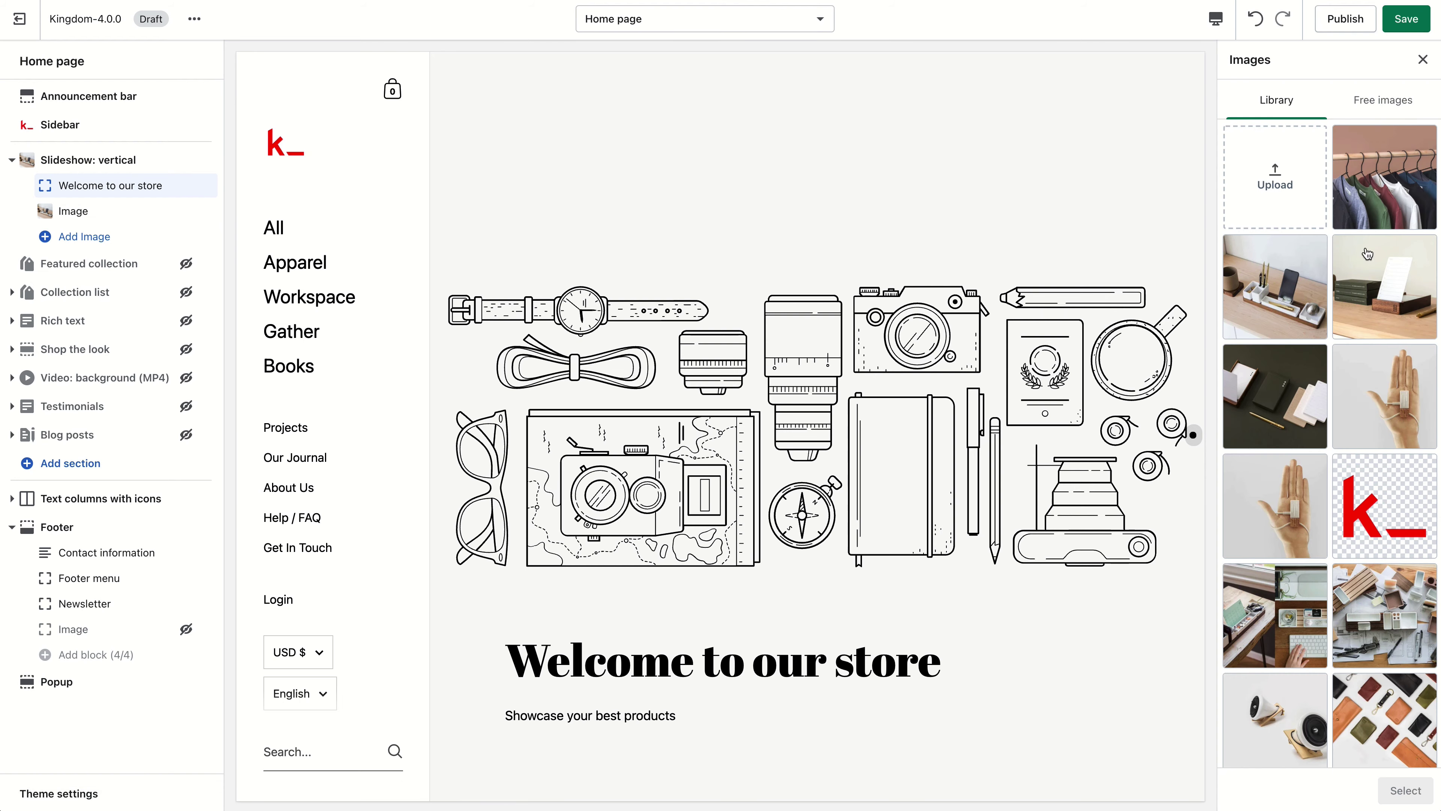
click(1385, 287)
click(1406, 791)
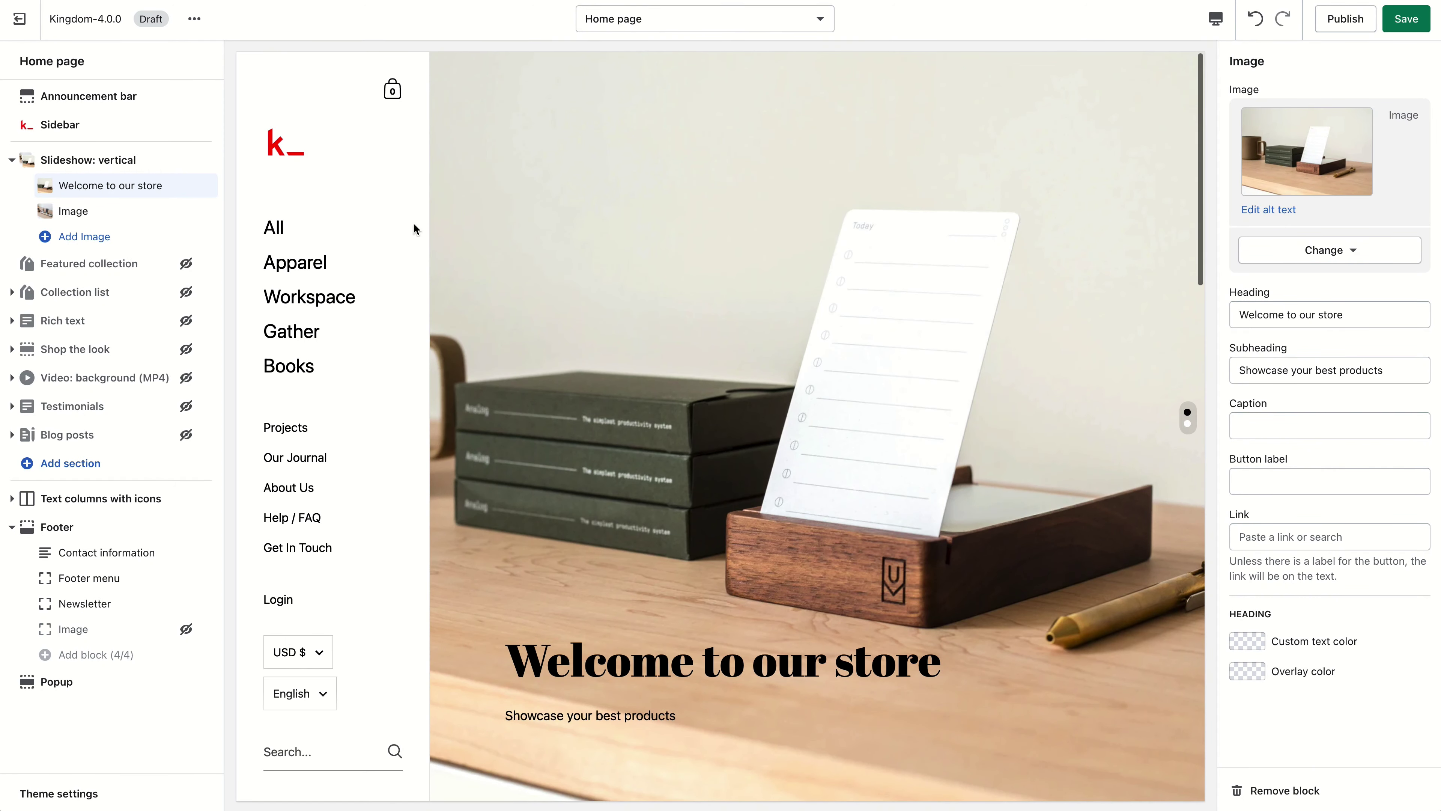
Preview the vertical slideshow on mobile and try the Medium and Small horizontal slider heights before setting it to Full.
click(91, 160)
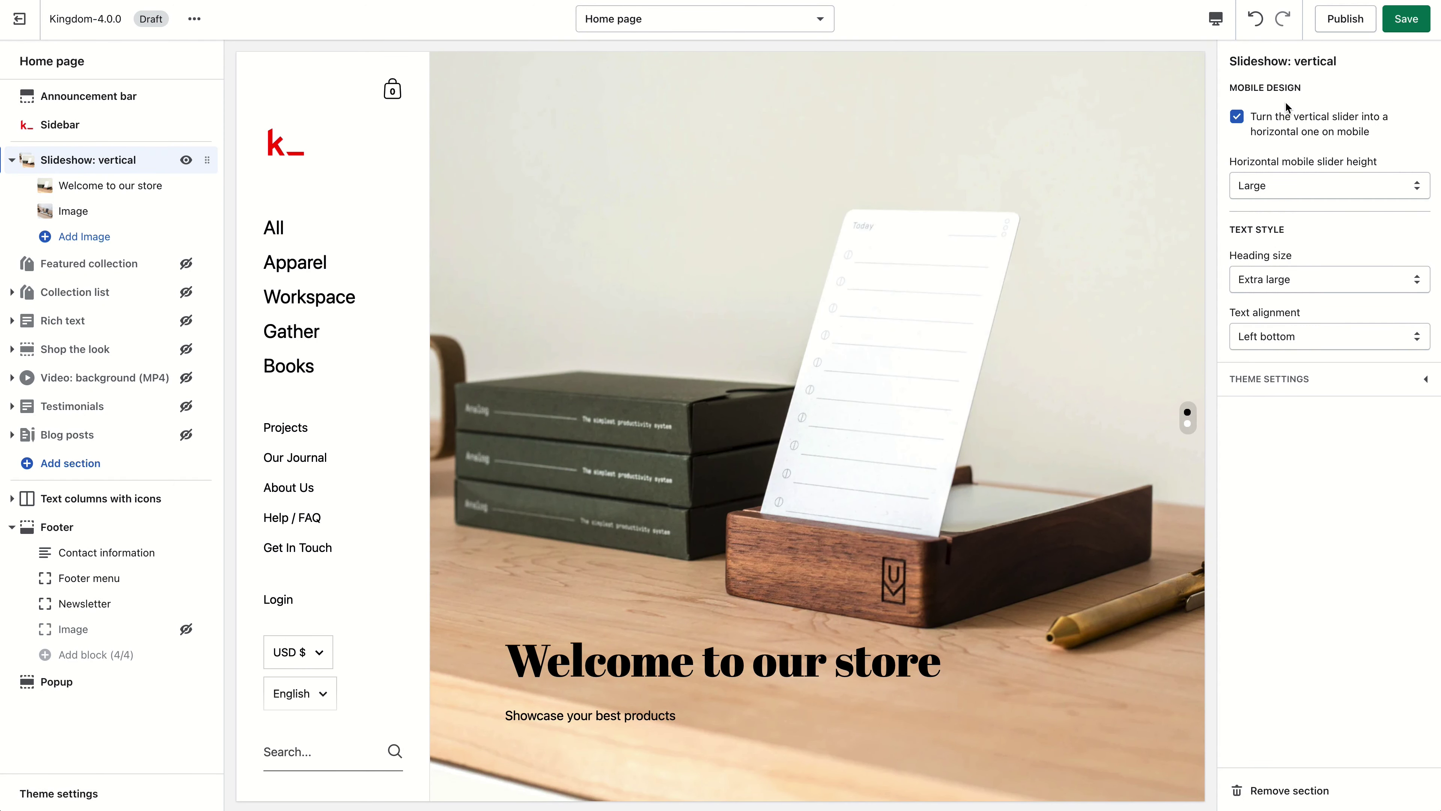
click(1217, 22)
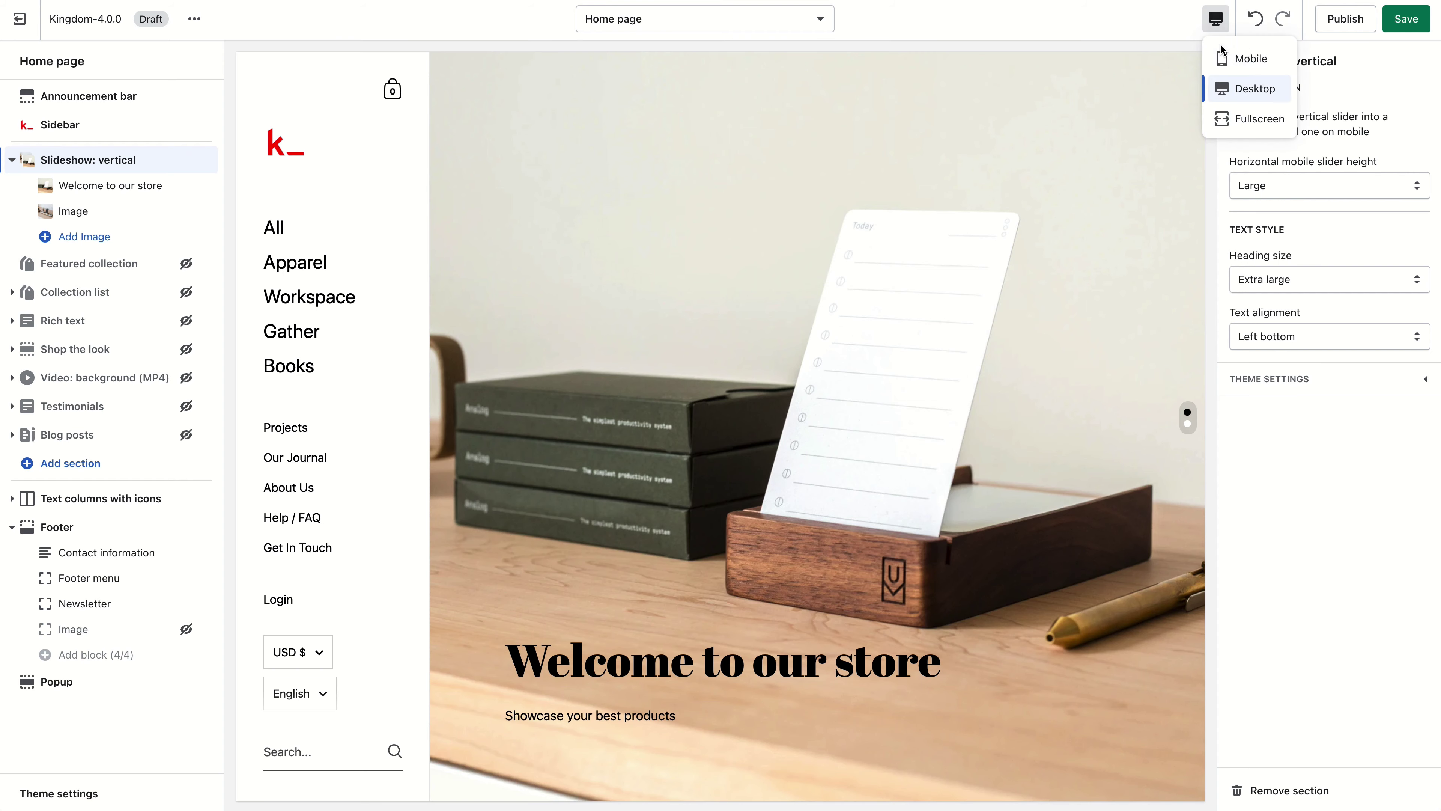
click(1225, 61)
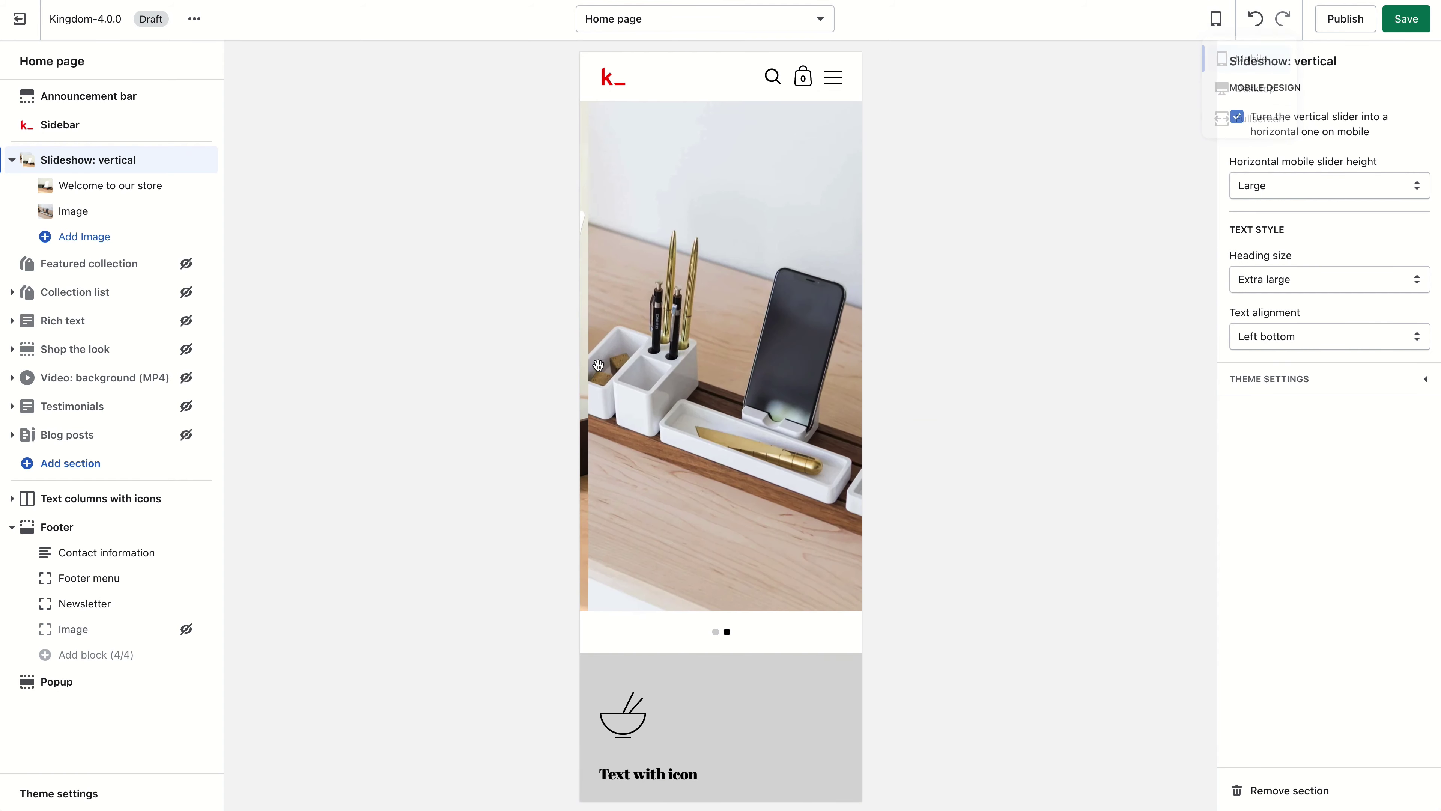
click(1312, 181)
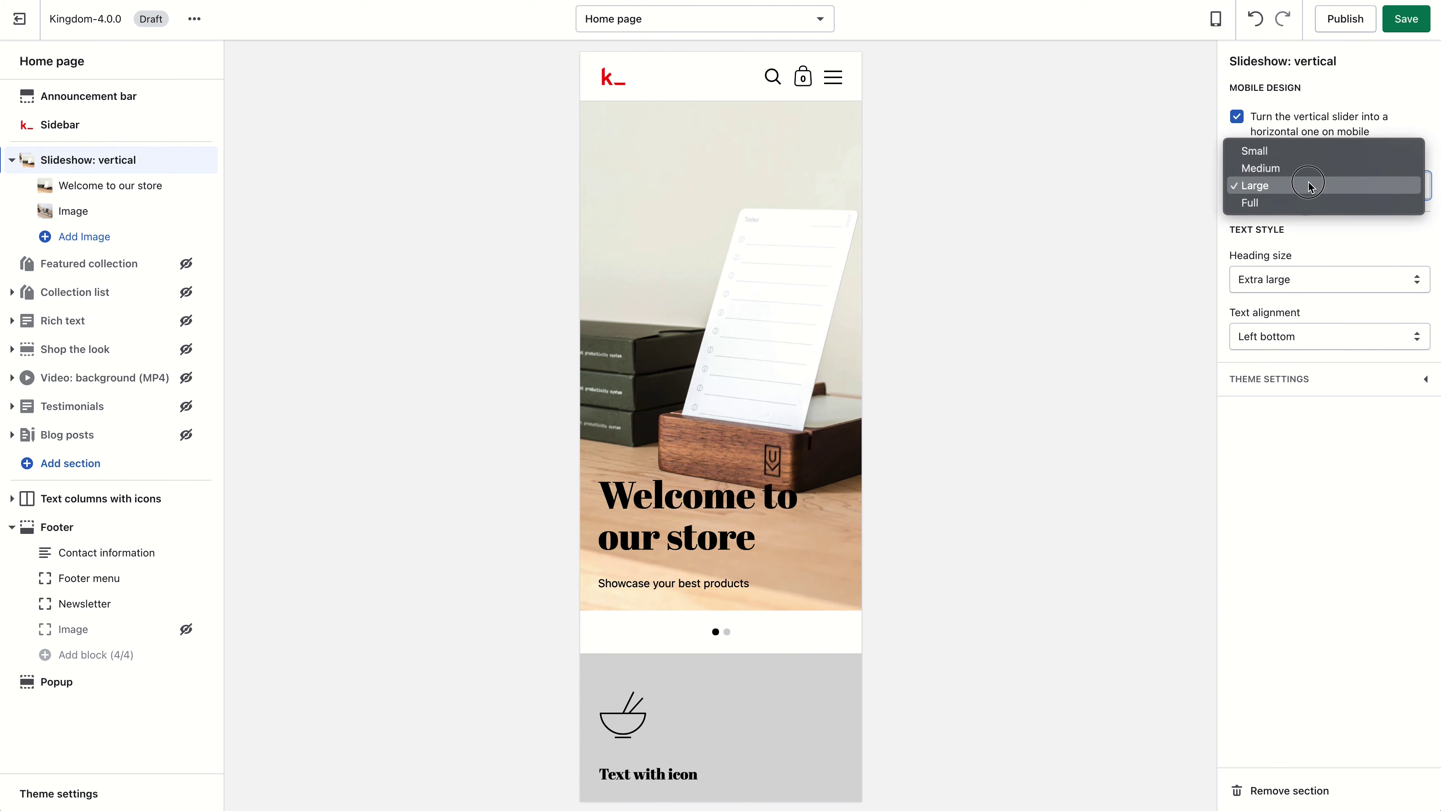
click(1298, 168)
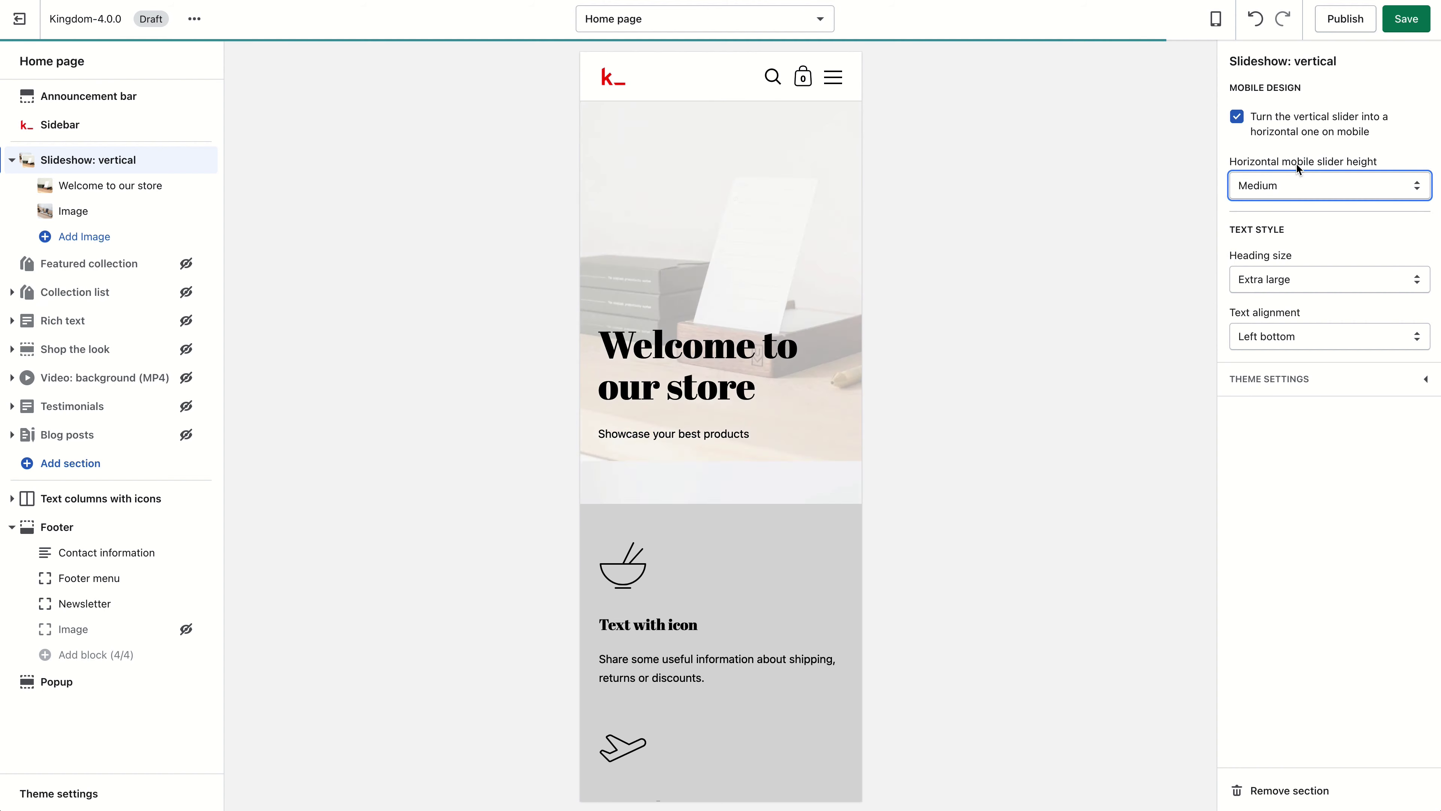
click(1291, 183)
click(1281, 168)
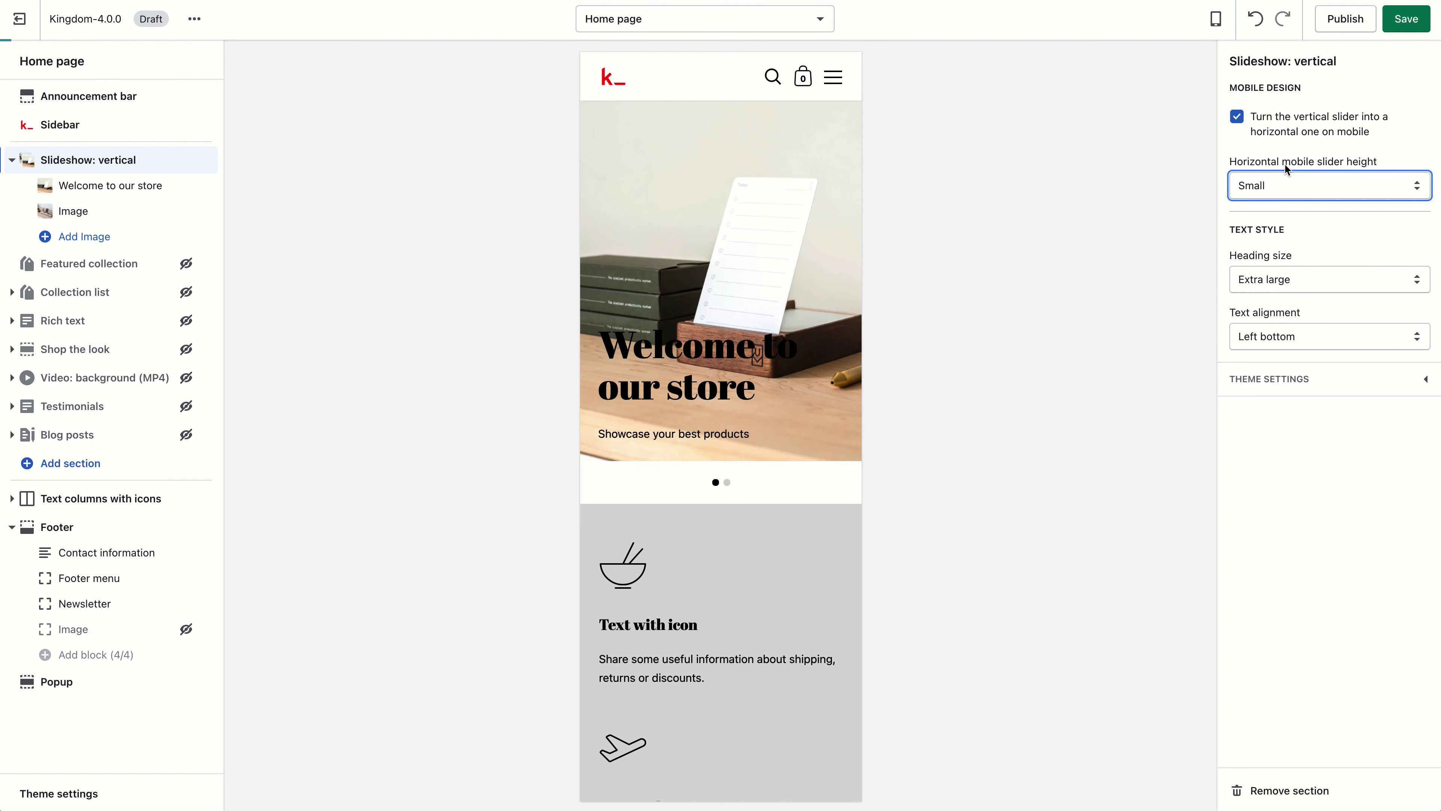
click(1290, 184)
click(1294, 236)
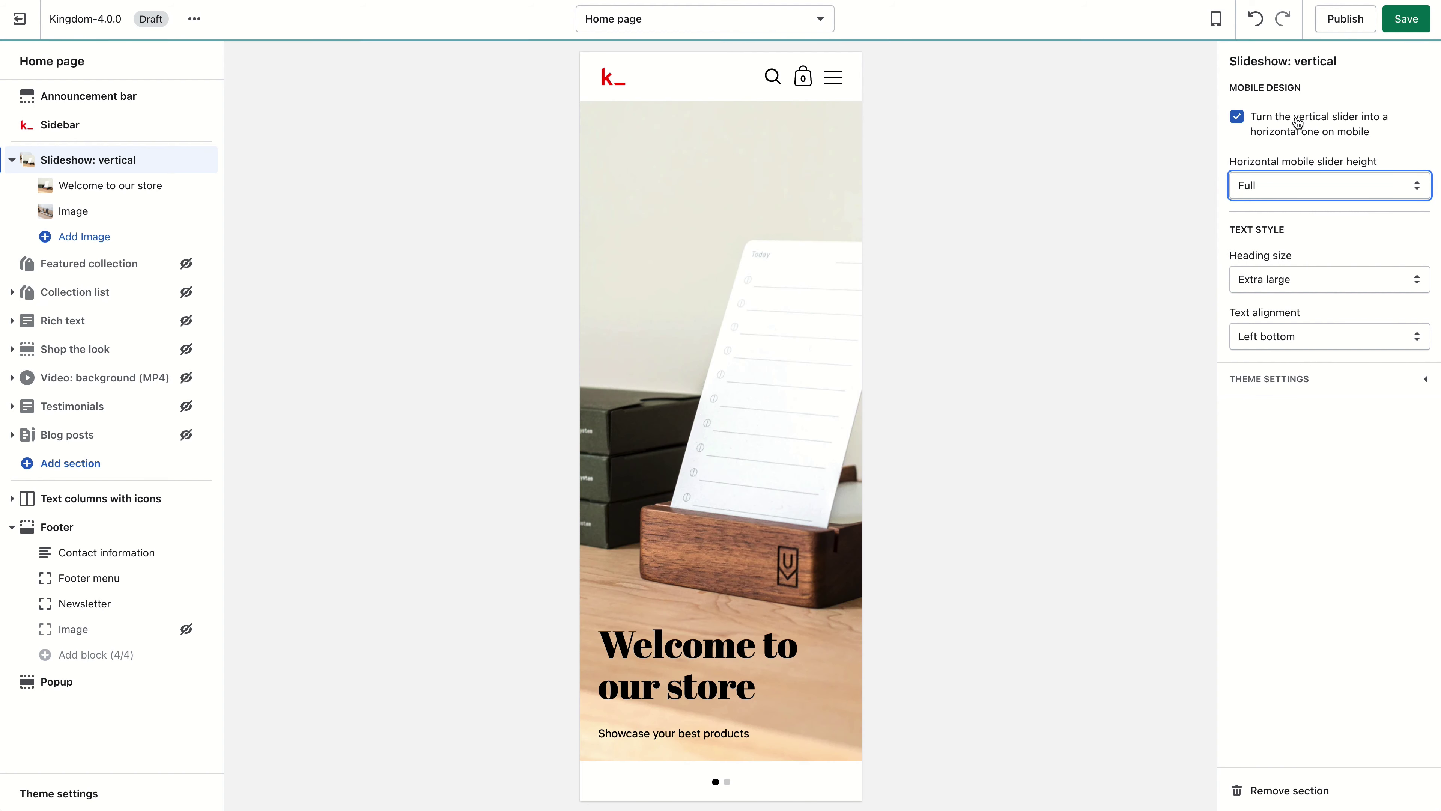
Turn off the slideshow's switch to a horizontal slider on mobile, check the slides, and return the preview to desktop.
click(1297, 122)
scroll(746, 221, down, 10)
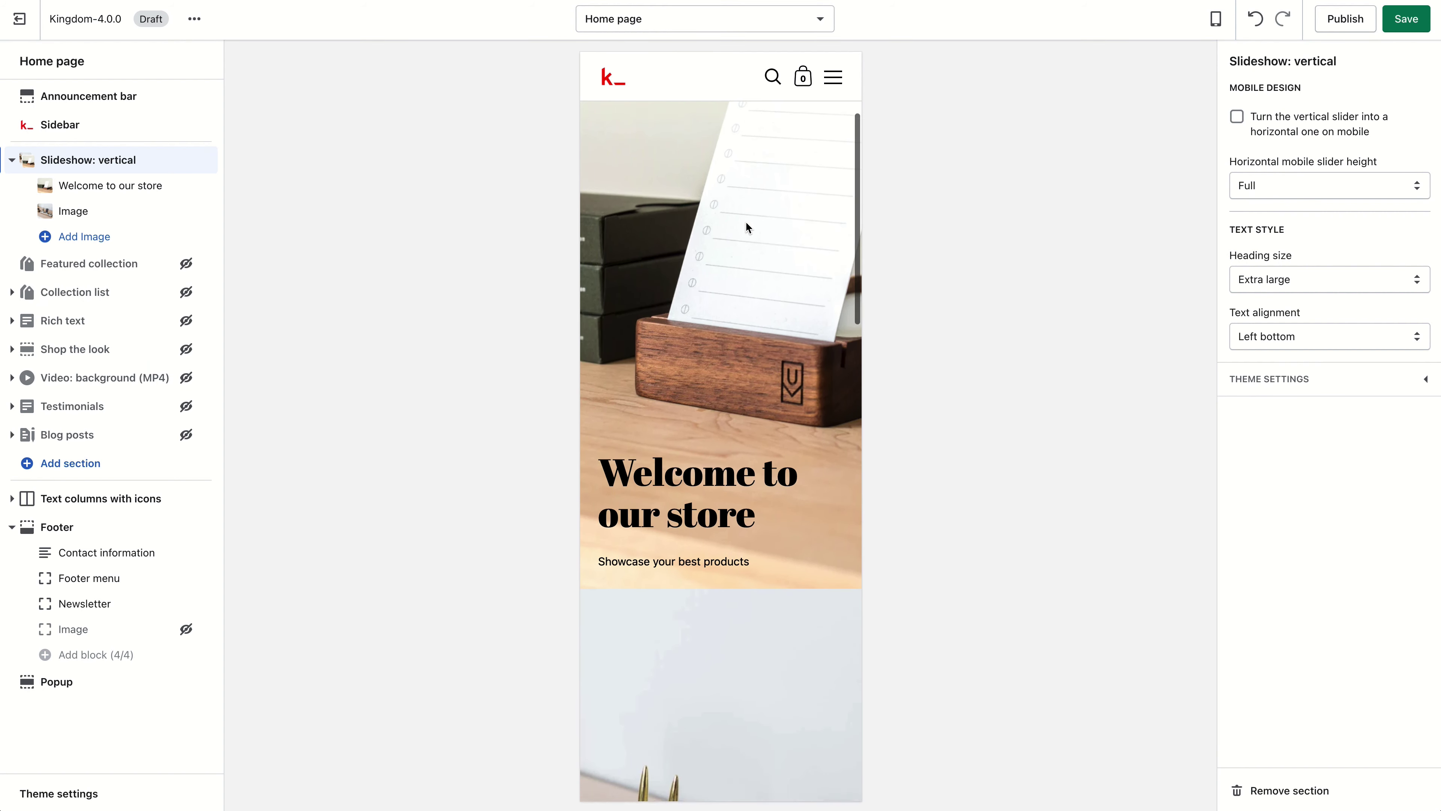
scroll(747, 222, up, 10)
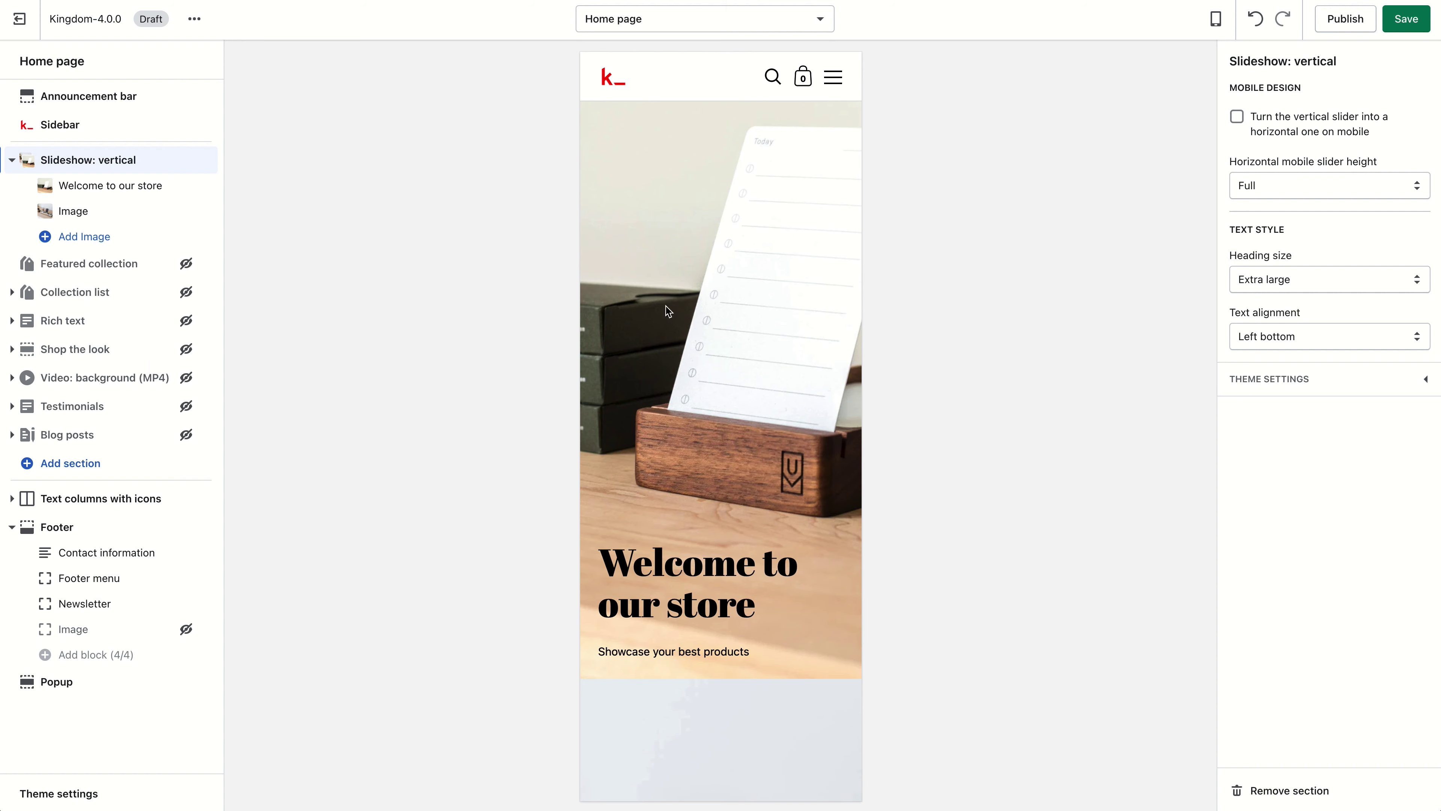
scroll(699, 324, down, 10)
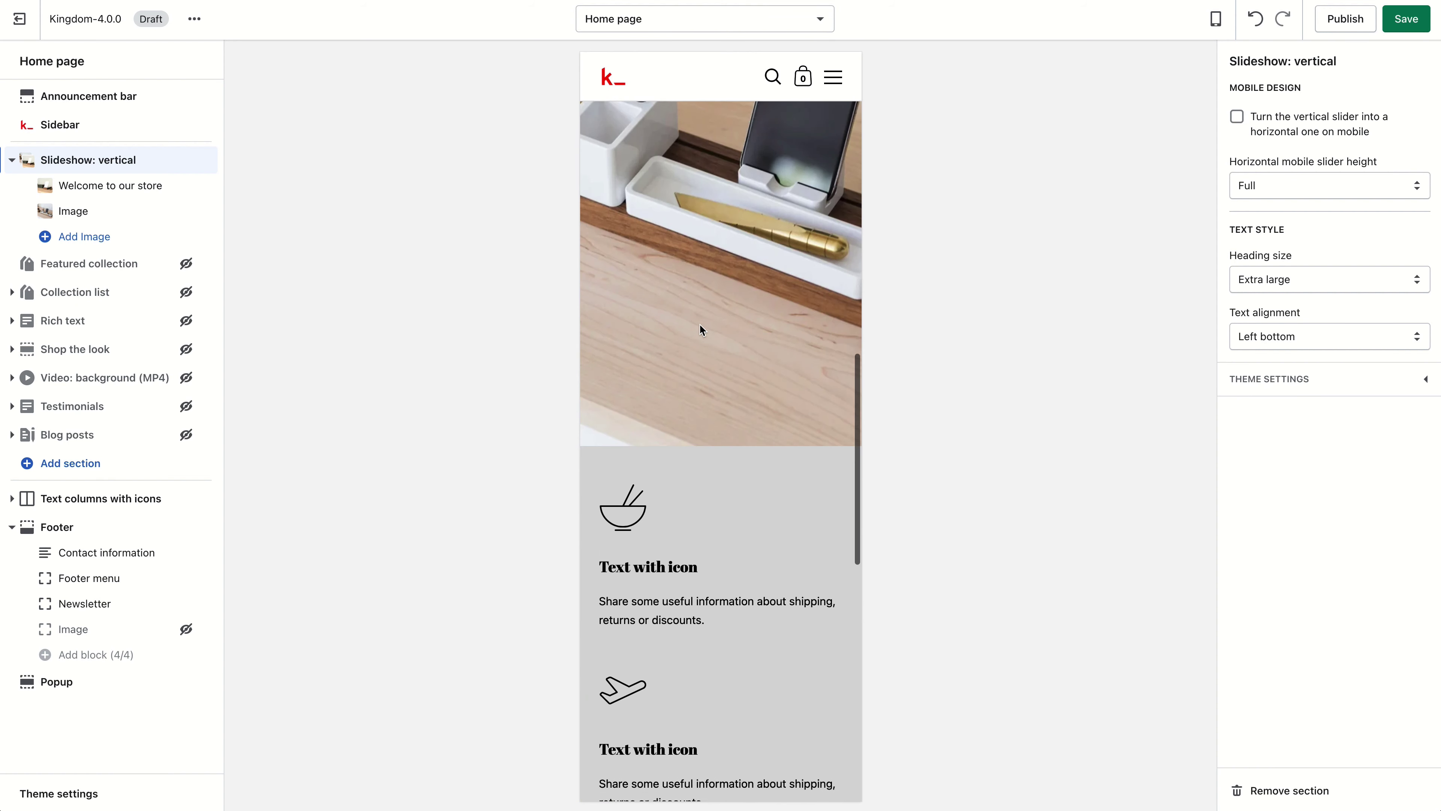
scroll(699, 323, up, 12)
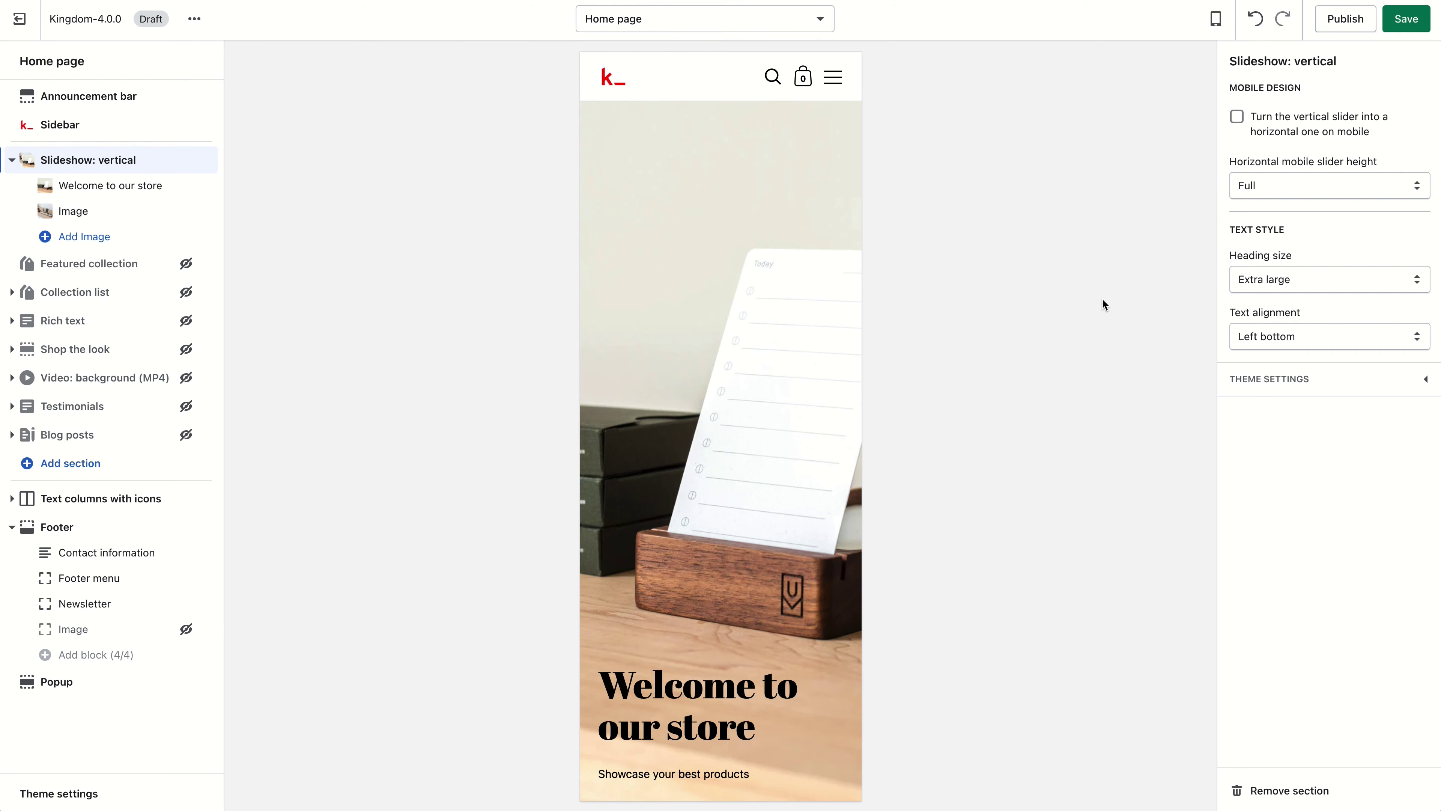
click(1217, 21)
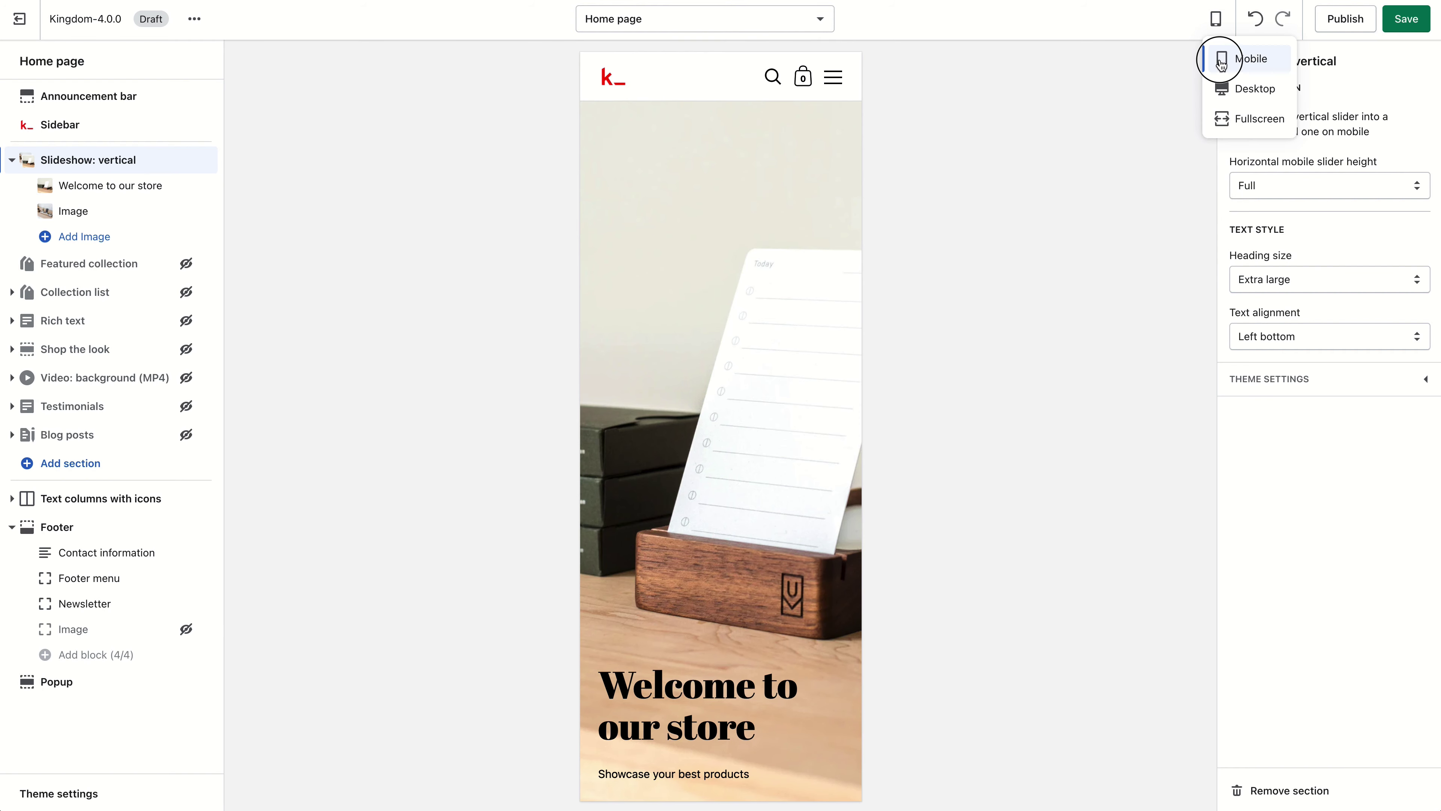
click(1228, 91)
Set the slideshow's heading size to Regular and its text alignment to Center middle.
click(1305, 286)
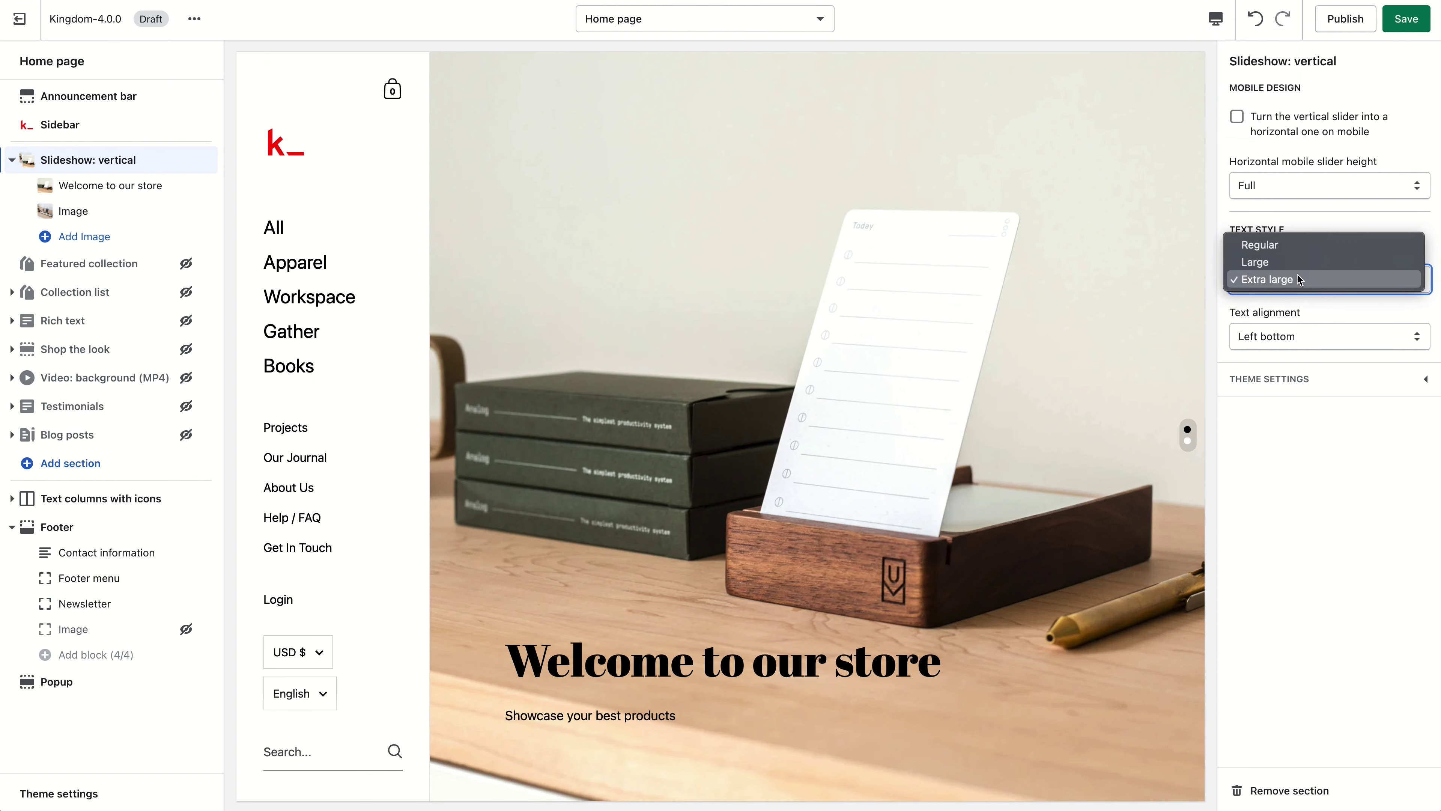
click(1295, 262)
click(1292, 269)
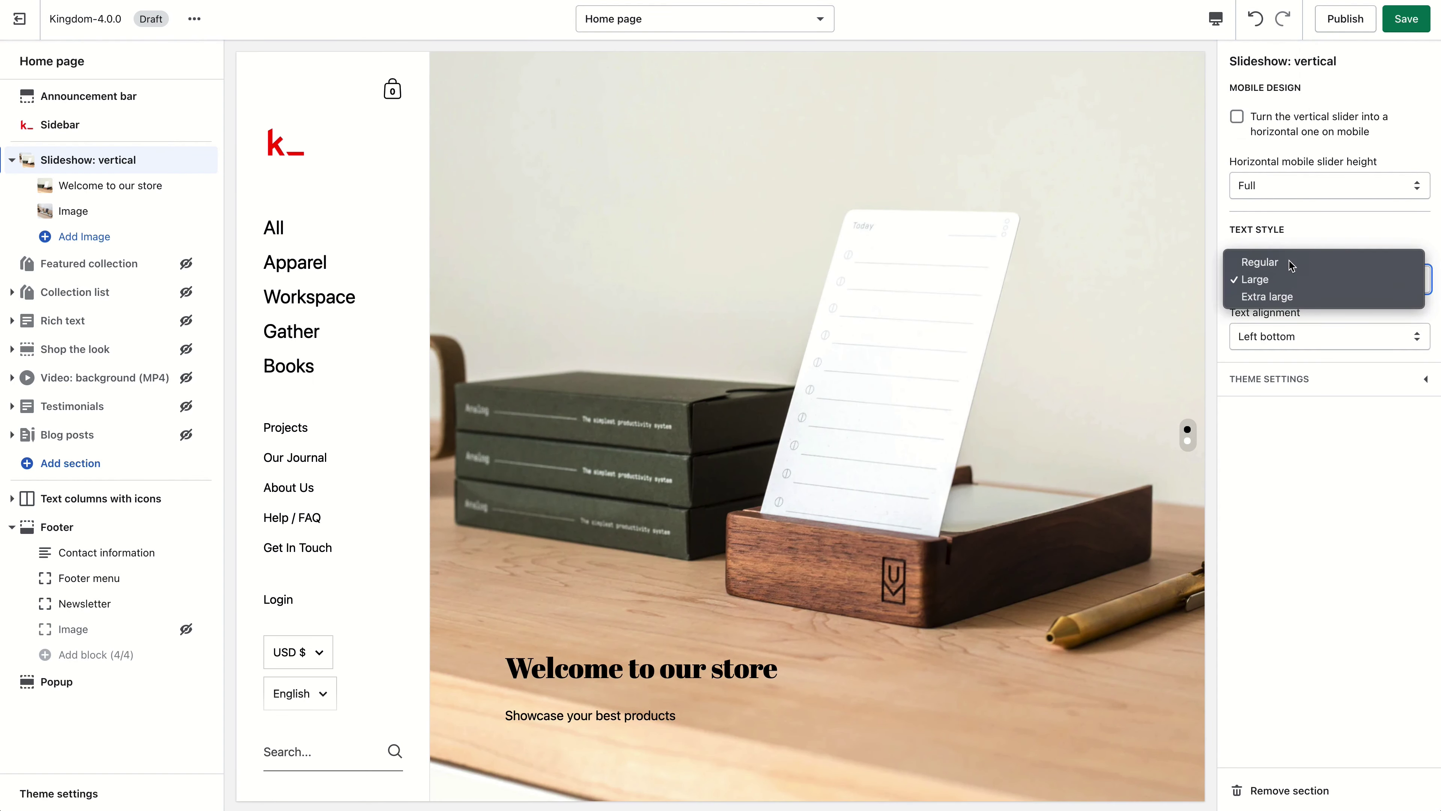
click(1293, 261)
click(1293, 335)
click(1290, 302)
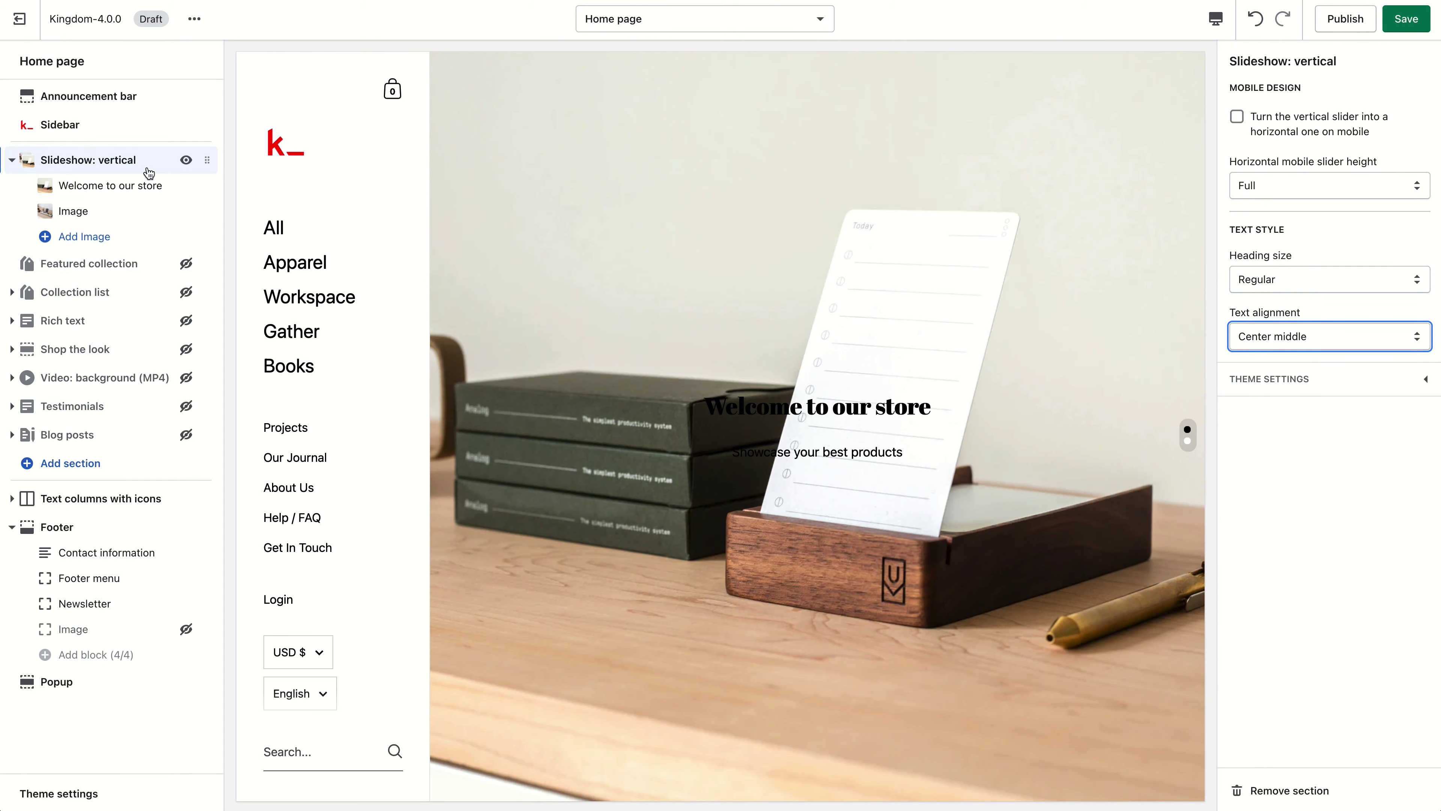
Set the overlay color of the "Welcome to our store" slide to white and check it in the preview.
click(142, 185)
click(1246, 673)
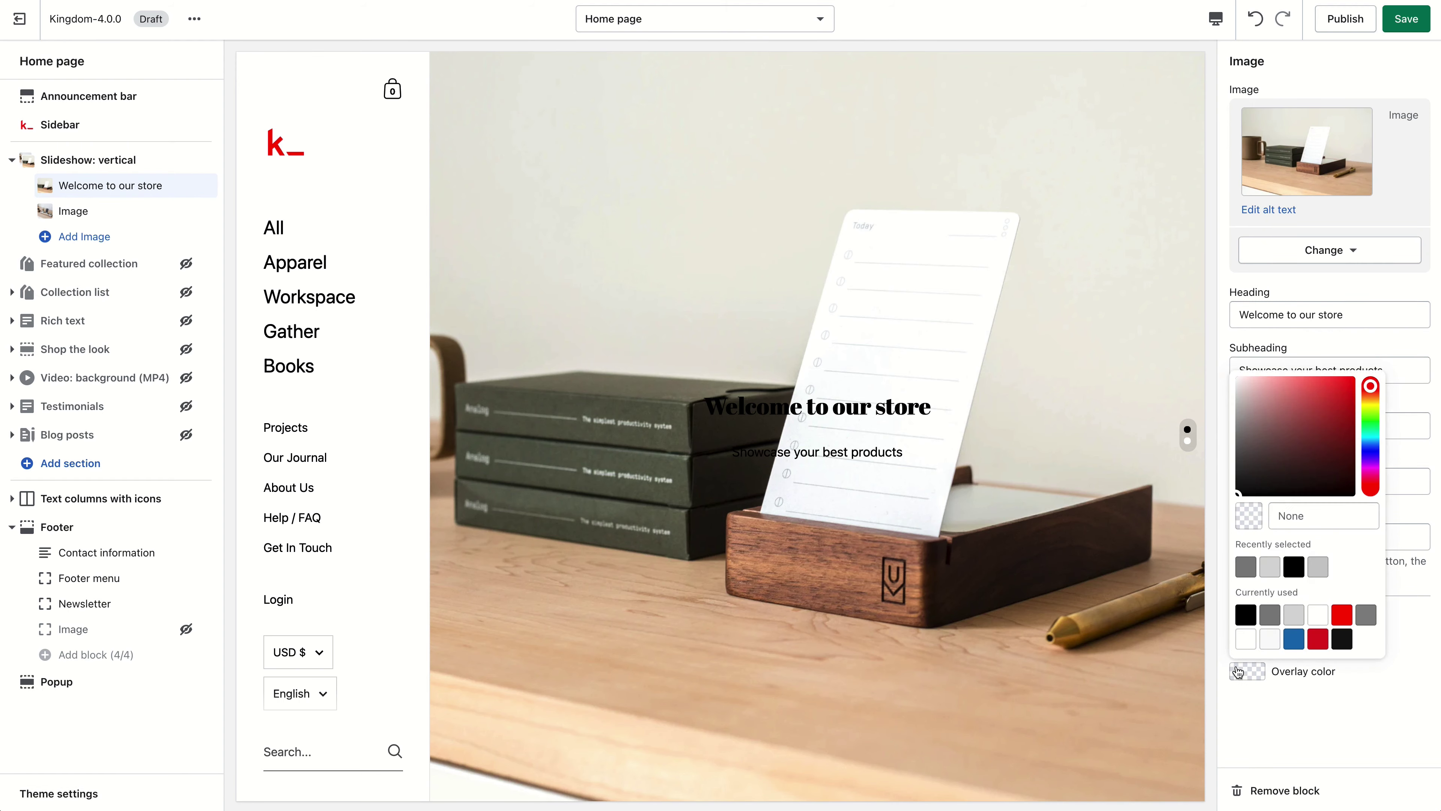
click(1210, 361)
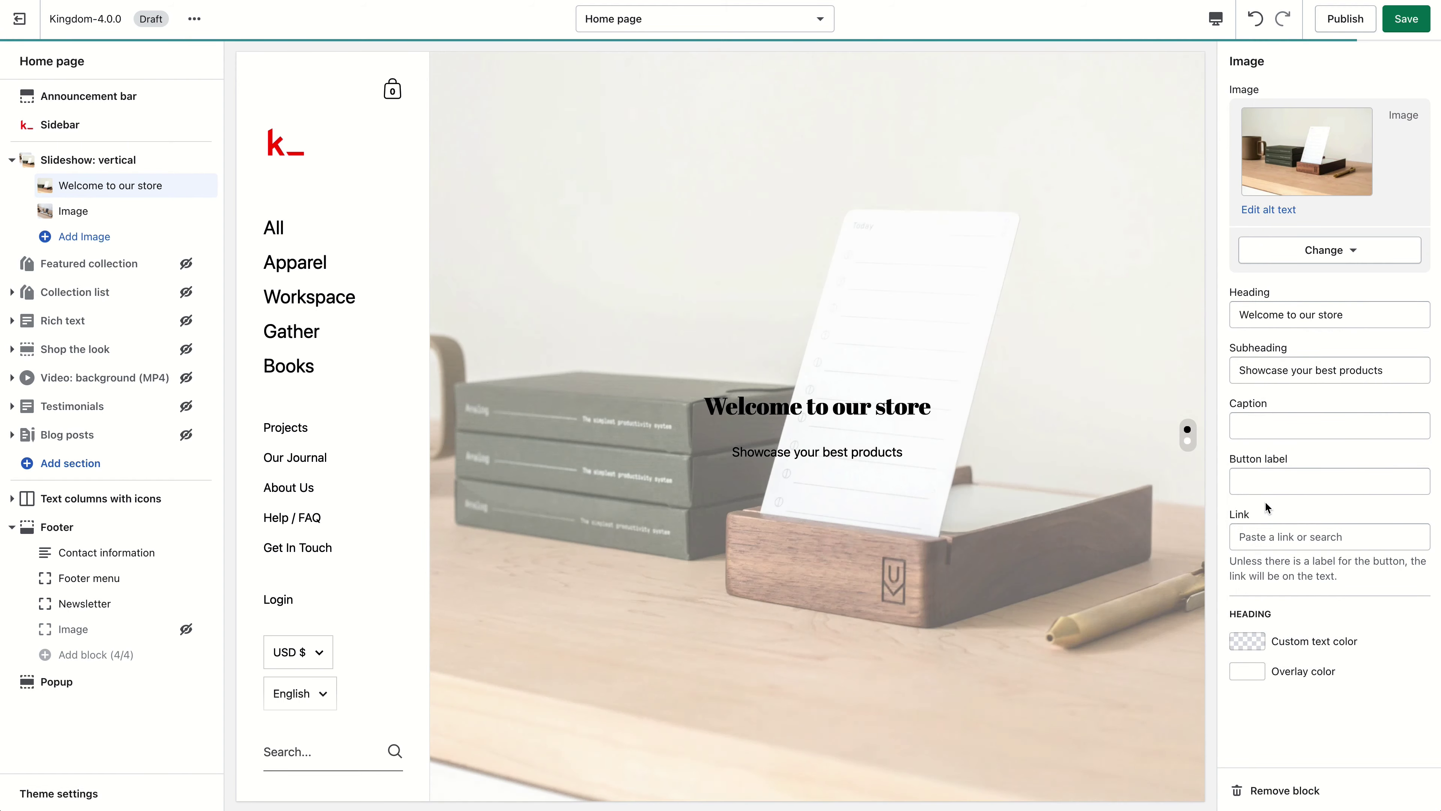
scroll(953, 452, down, 5)
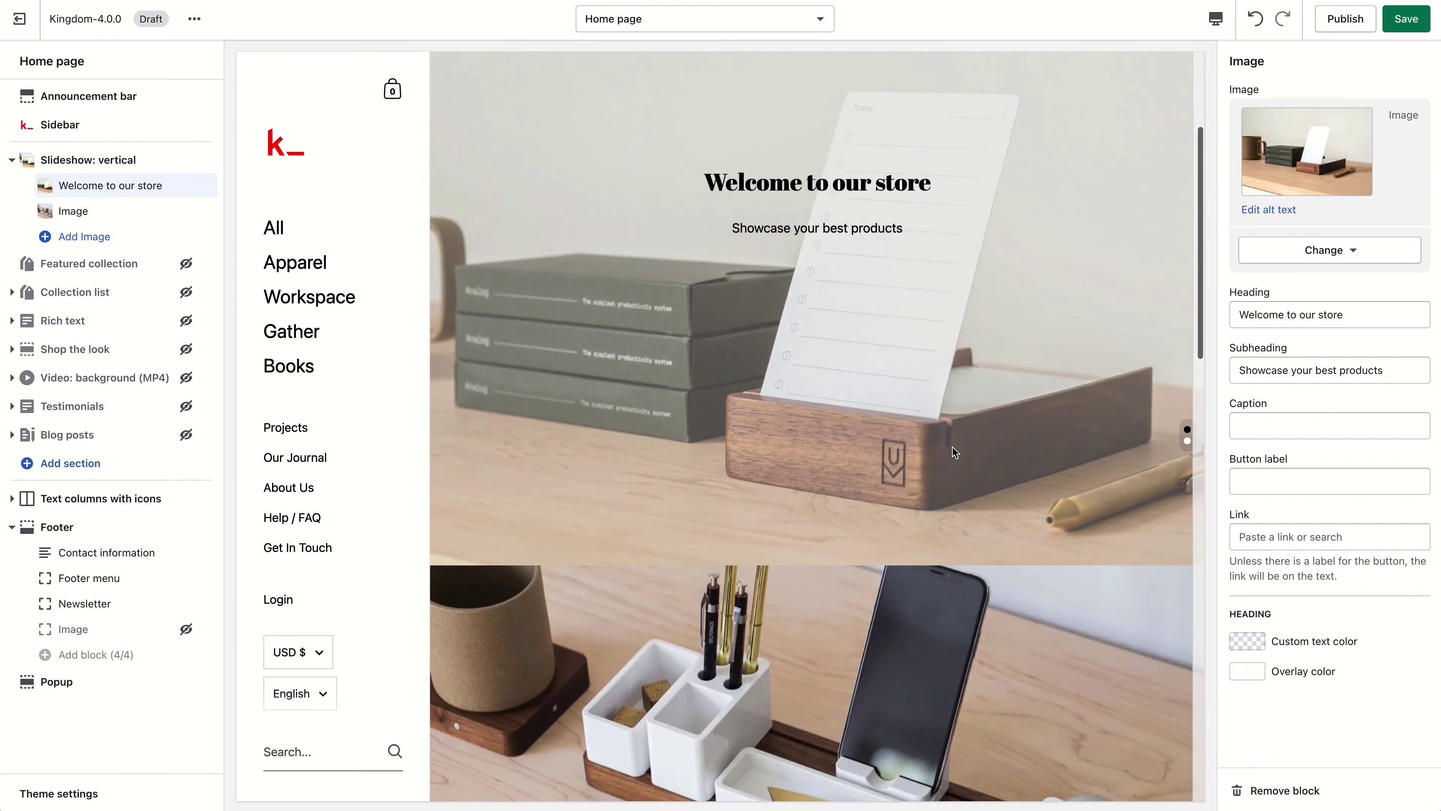
scroll(953, 447, up, 5)
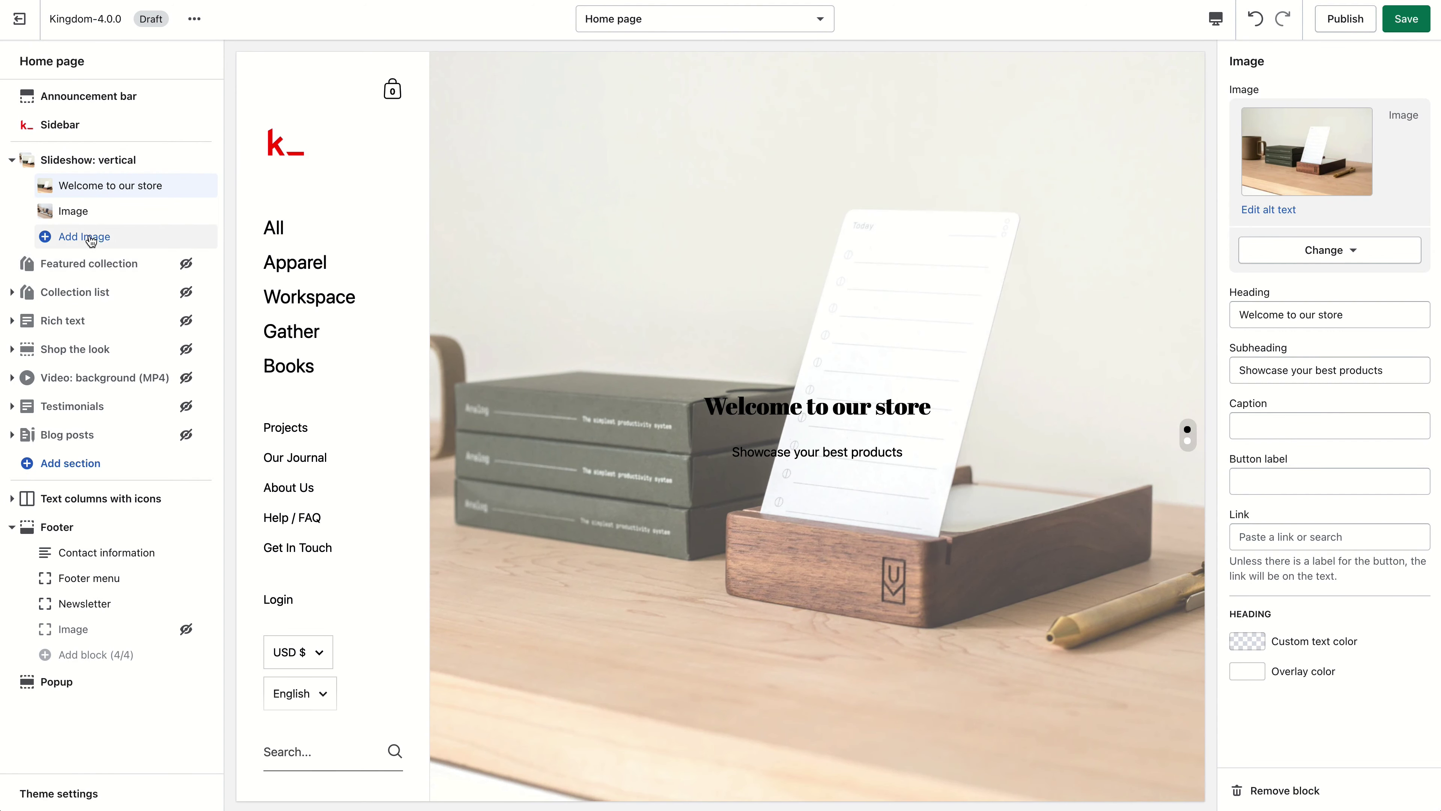
Add a "Slideshow: horizontal" section to the home page and place it above the vertical slideshow.
click(91, 468)
click(85, 397)
scroll(96, 295, down, 3)
click(96, 359)
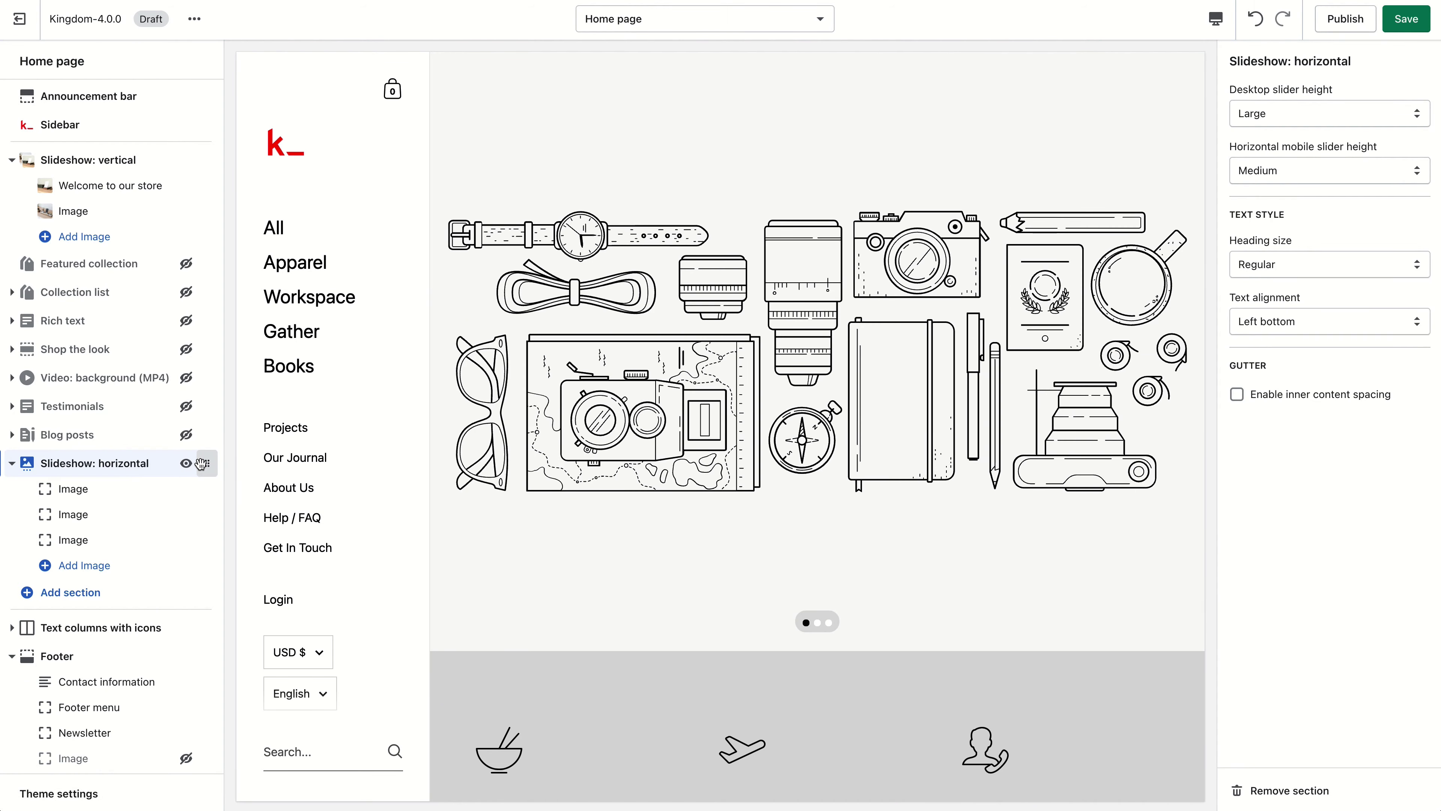
drag(193, 463, 190, 205)
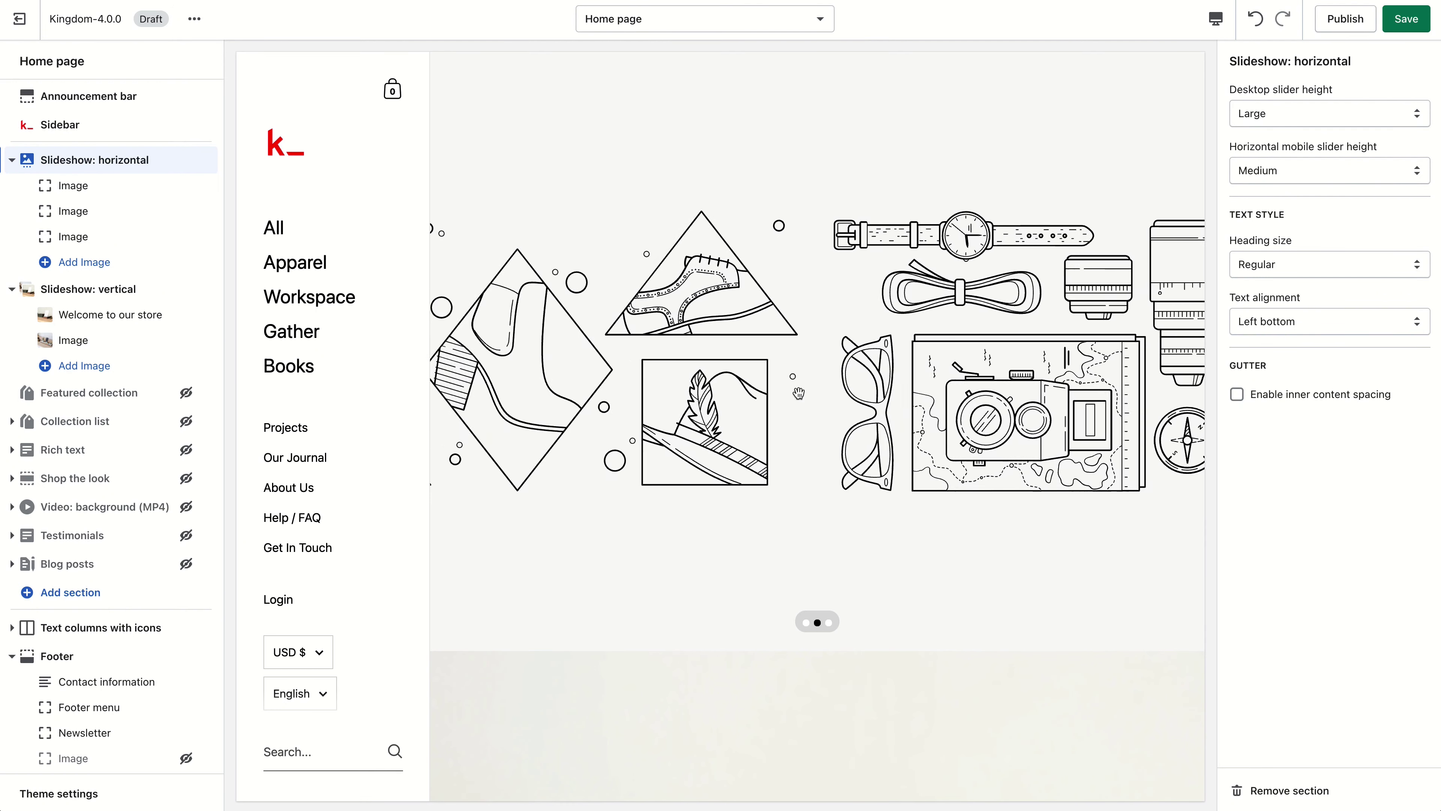
Review the horizontal slideshow's image blocks and set its desktop slider height to Full.
click(103, 185)
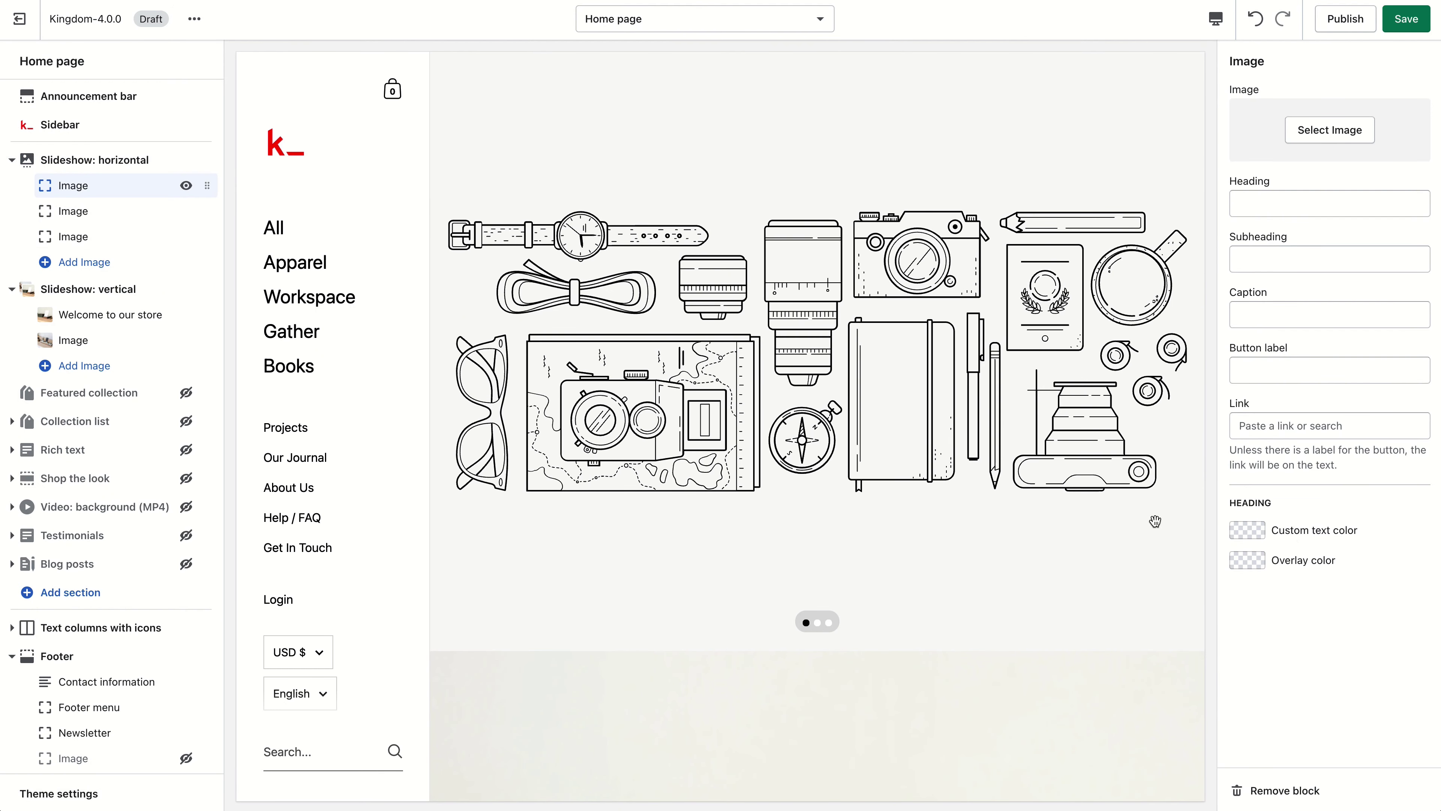
click(74, 236)
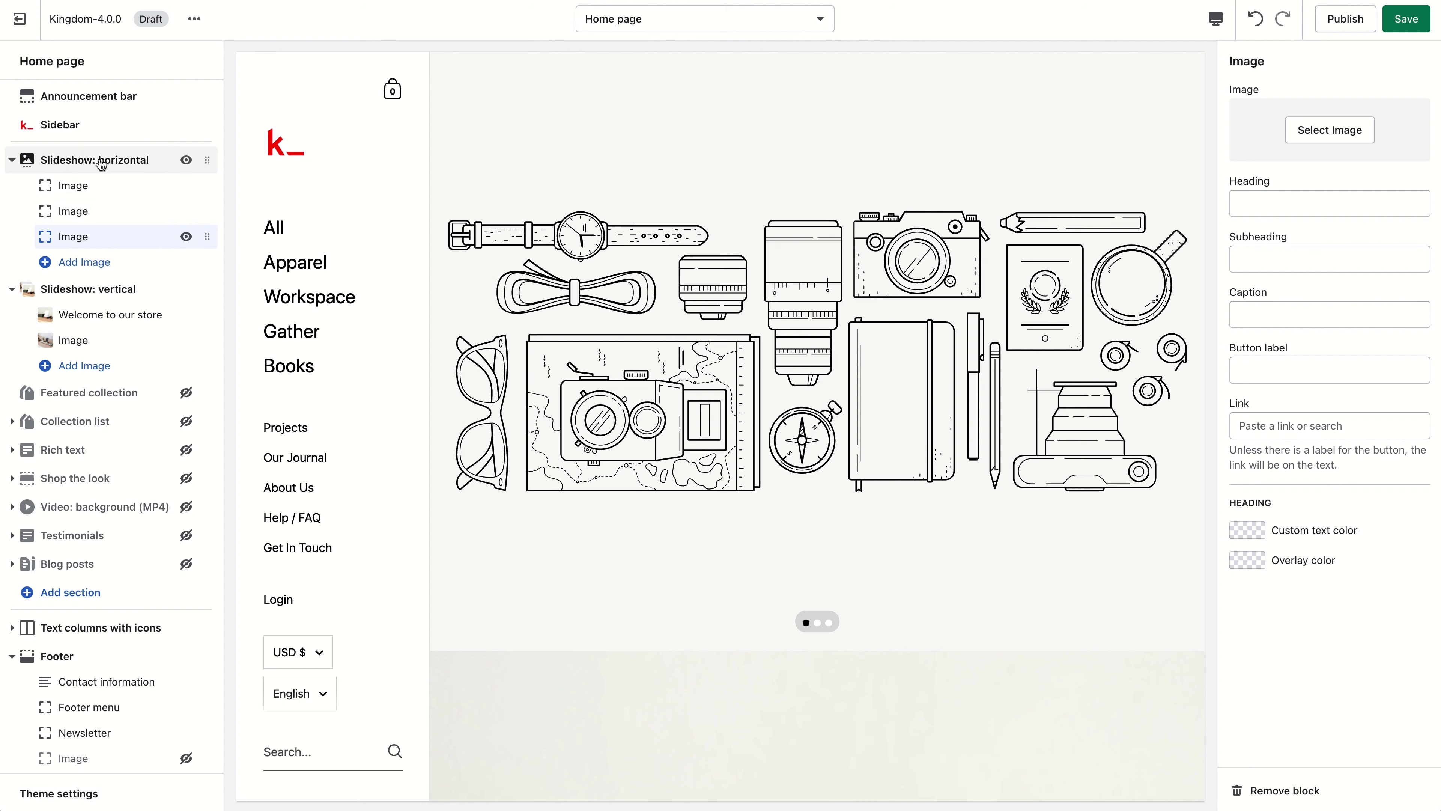
click(94, 159)
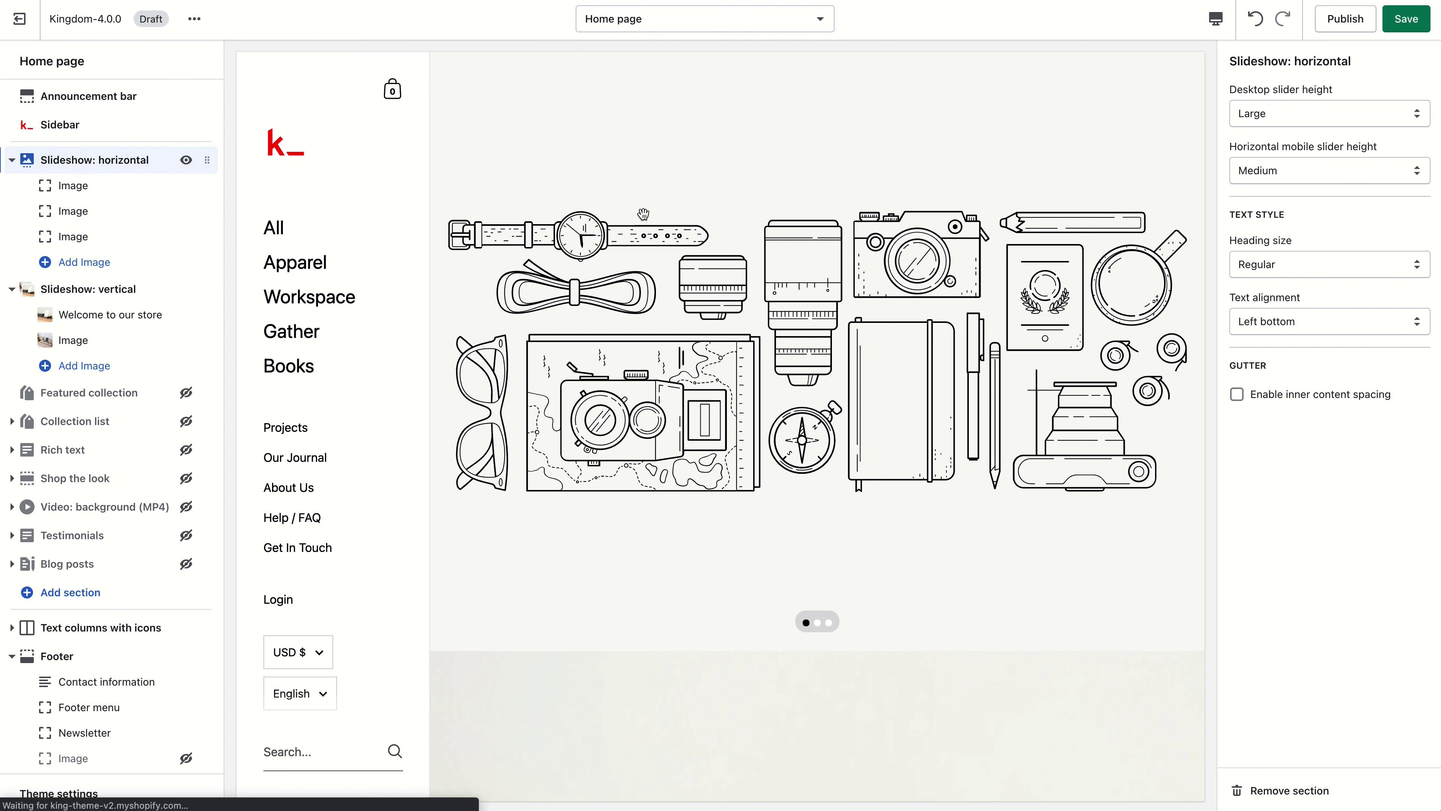
click(1291, 112)
click(1296, 129)
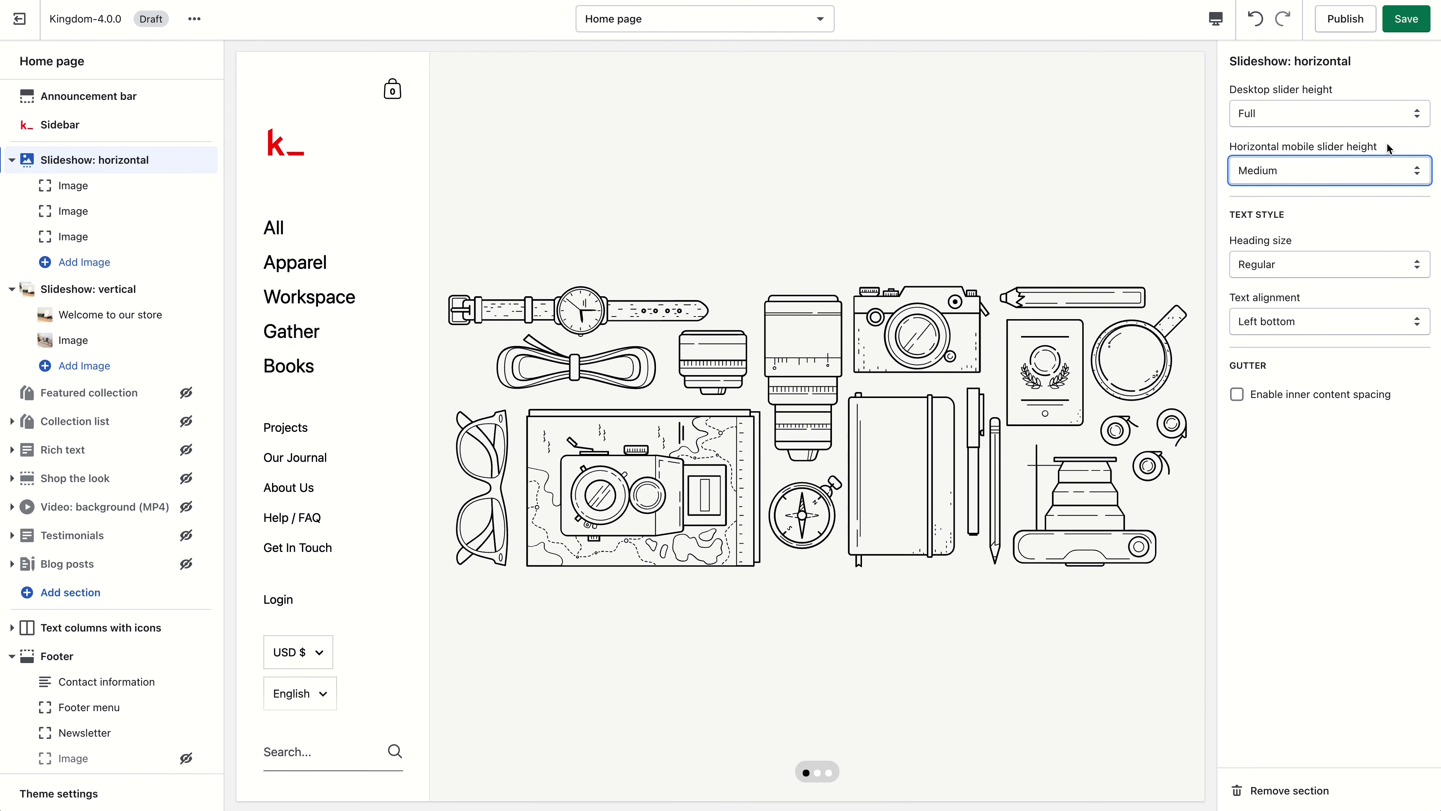
Enable inner content spacing for the horizontal slideshow, check the preview, and hide the section.
click(1265, 399)
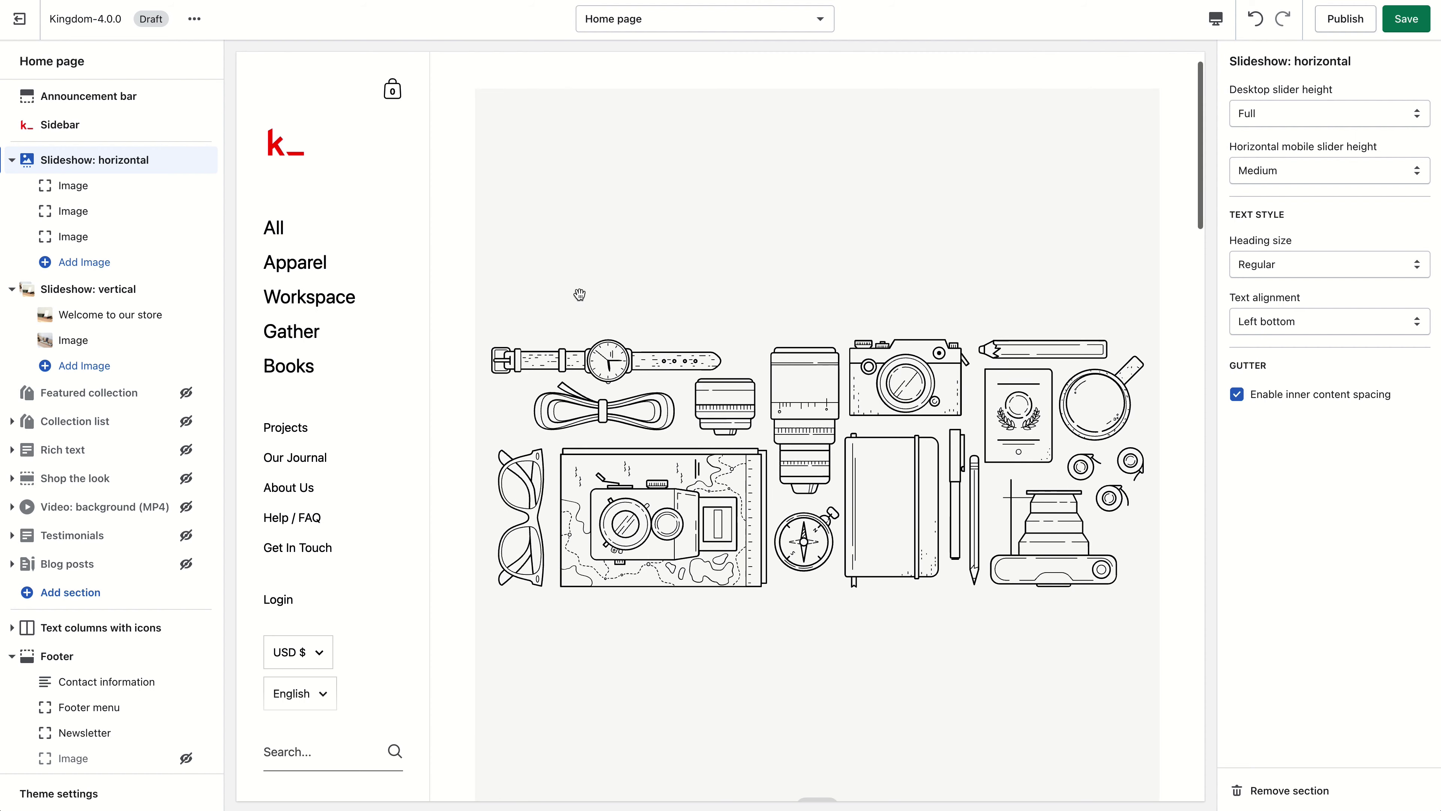
scroll(489, 248, down, 8)
scroll(489, 248, up, 8)
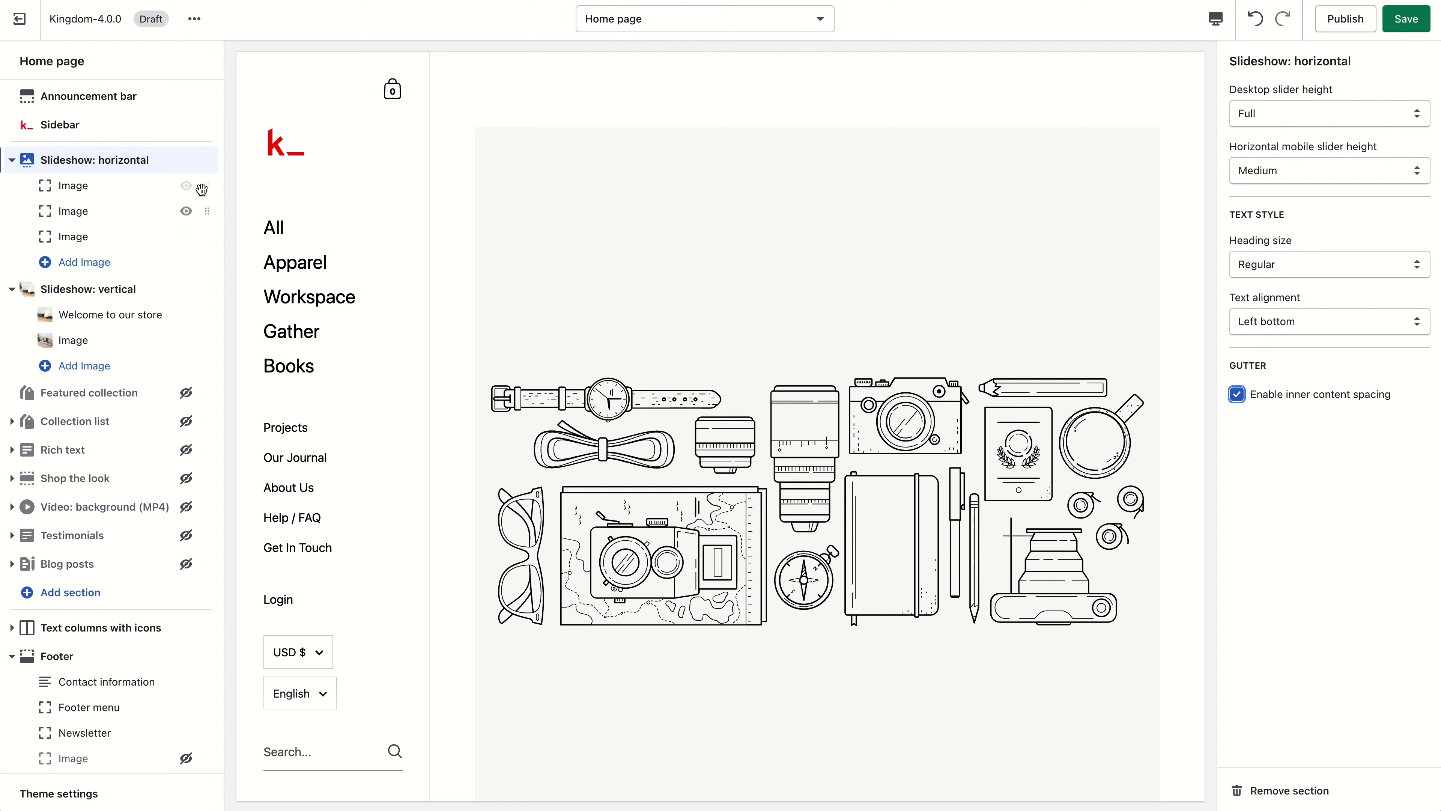
click(186, 160)
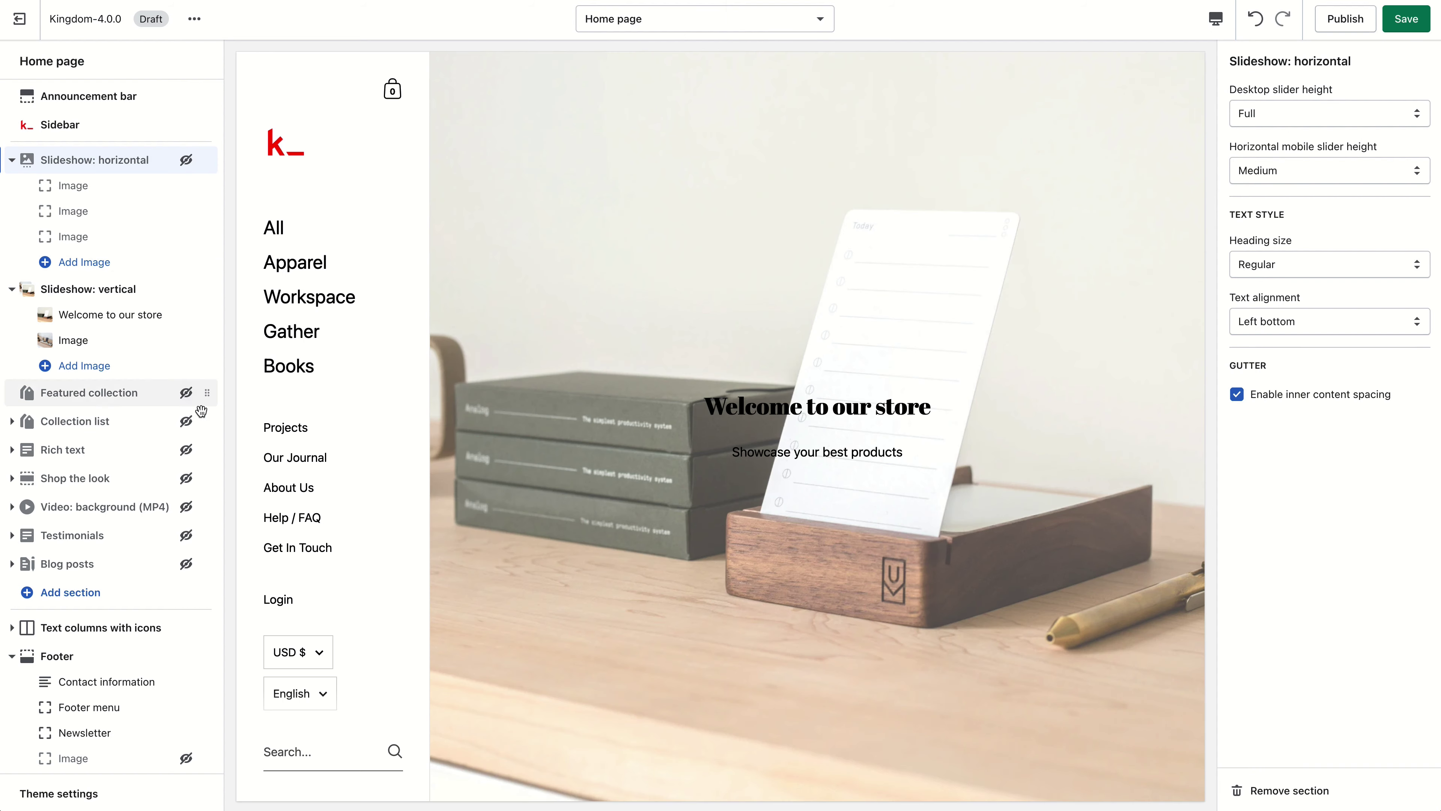
Make the Featured collection section visible and assign it the All Products collection.
click(186, 393)
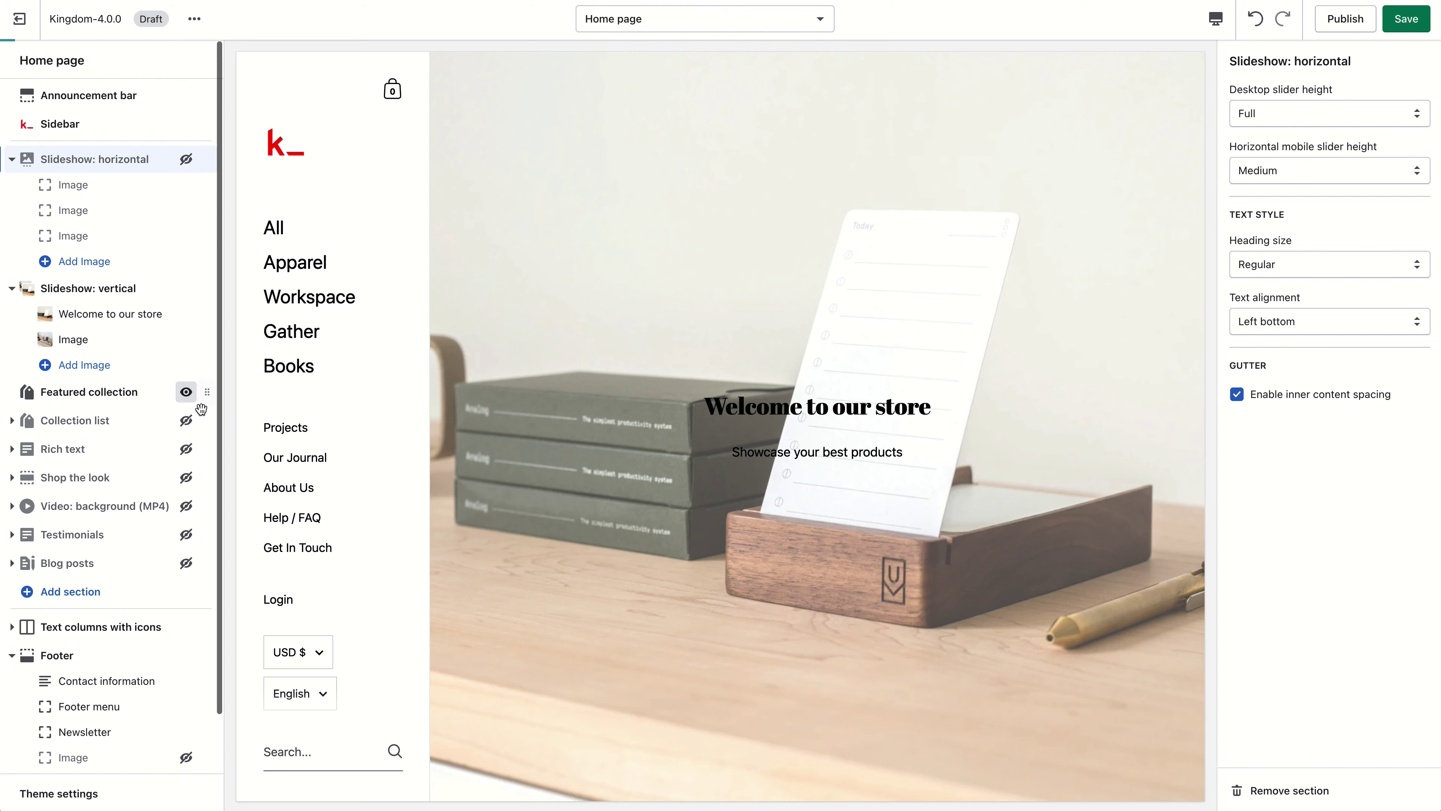
click(150, 396)
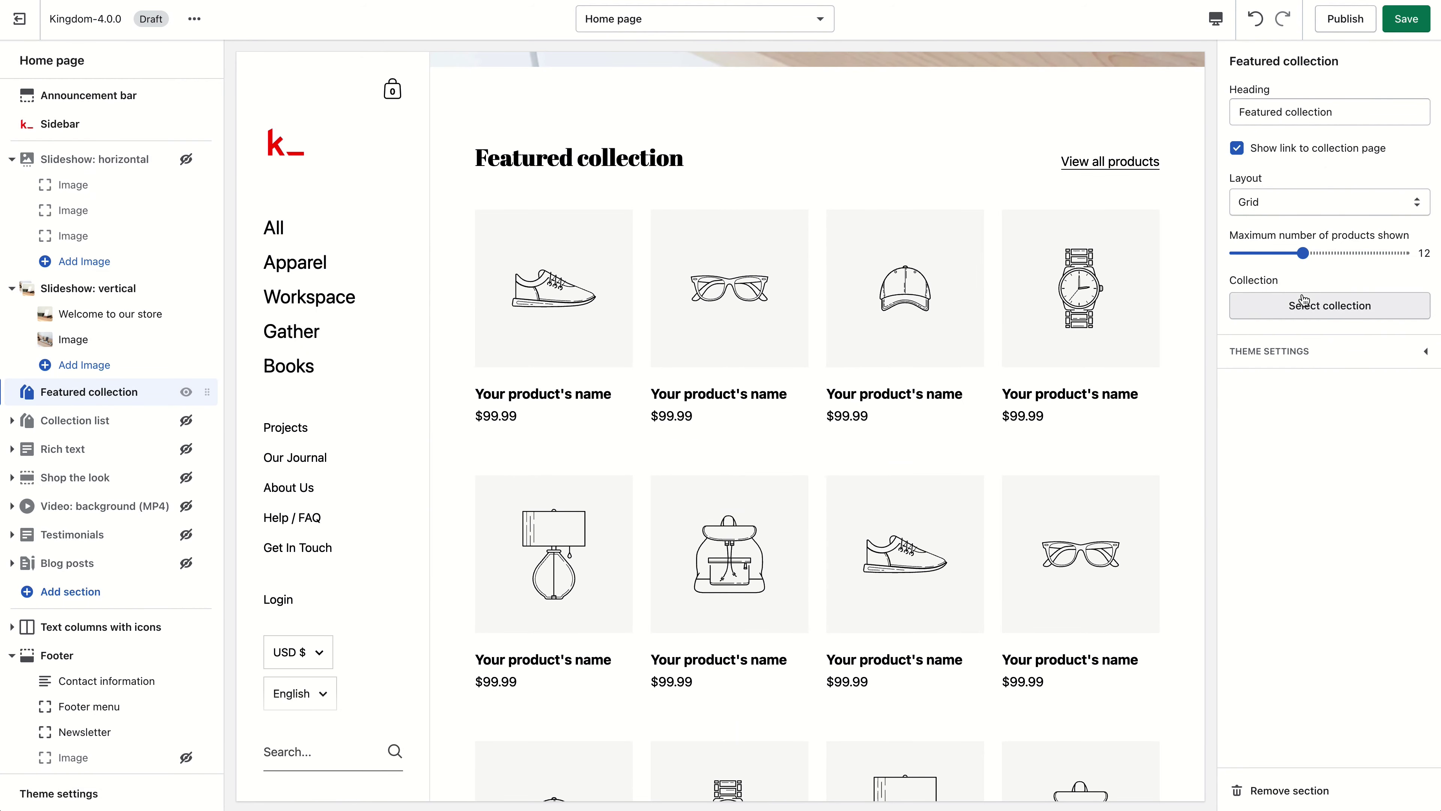
click(1303, 301)
click(1305, 206)
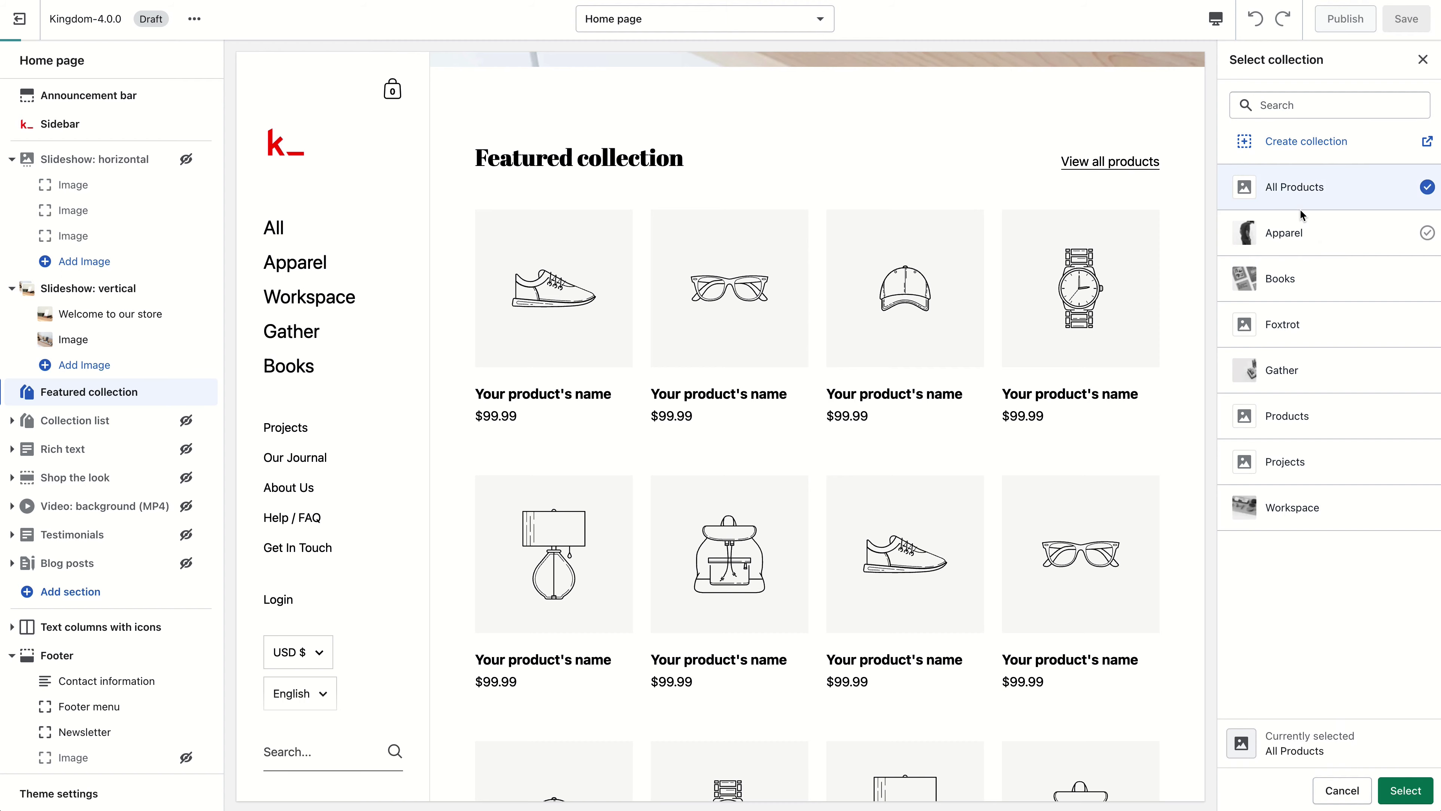
click(1404, 790)
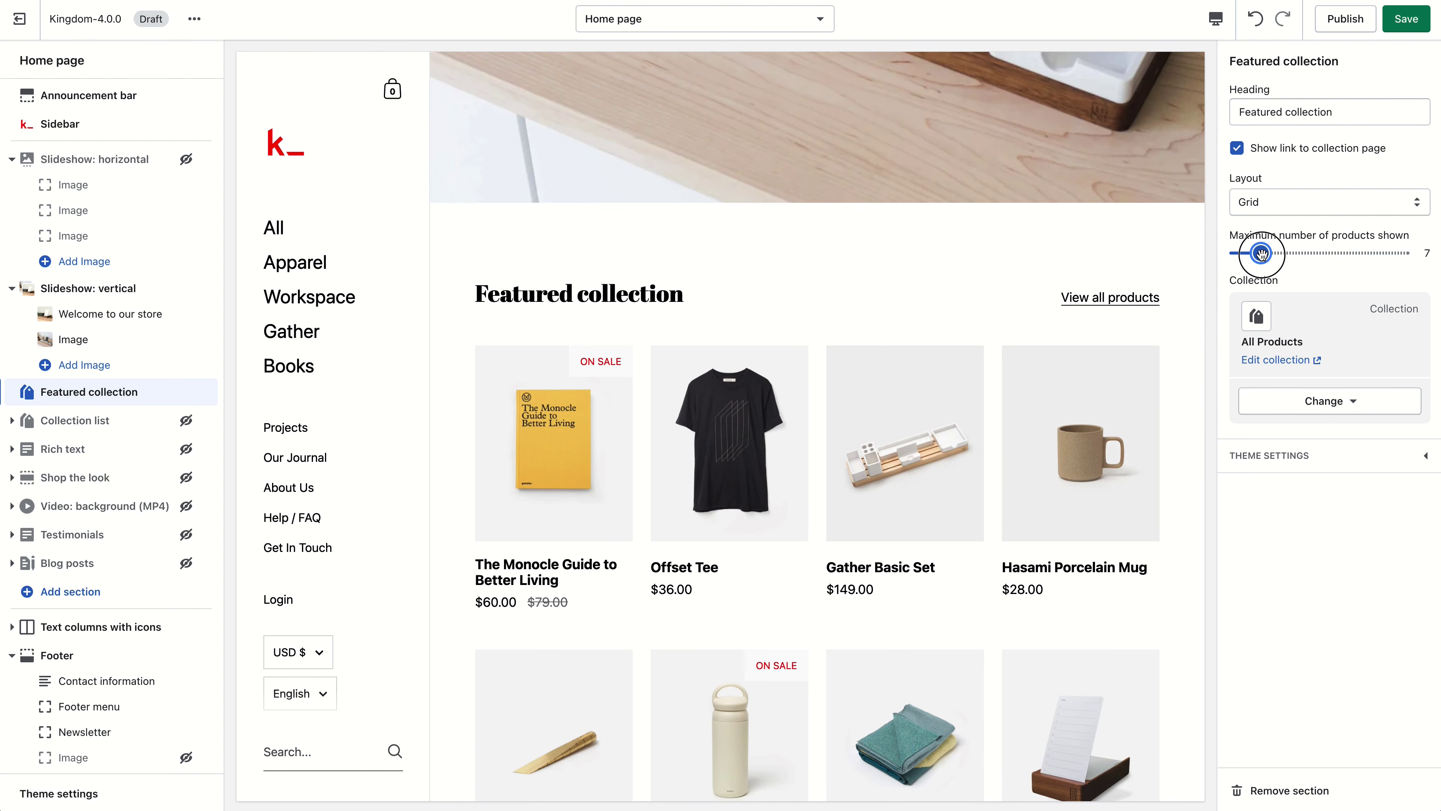
Set the featured collection's maximum number of products shown to 10 and check the grid in the preview.
scroll(939, 274, down, 1)
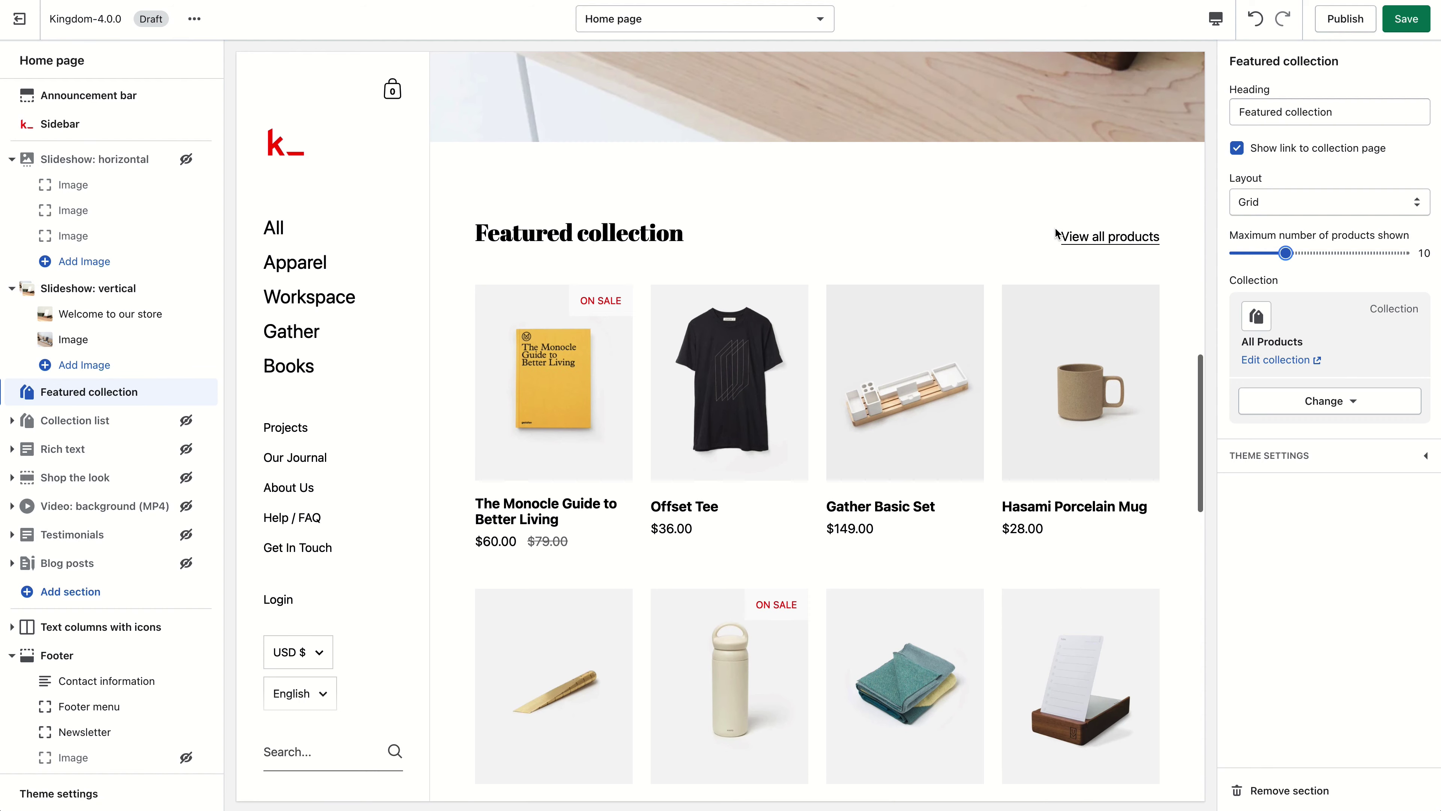
click(1293, 212)
scroll(925, 274, down, 7)
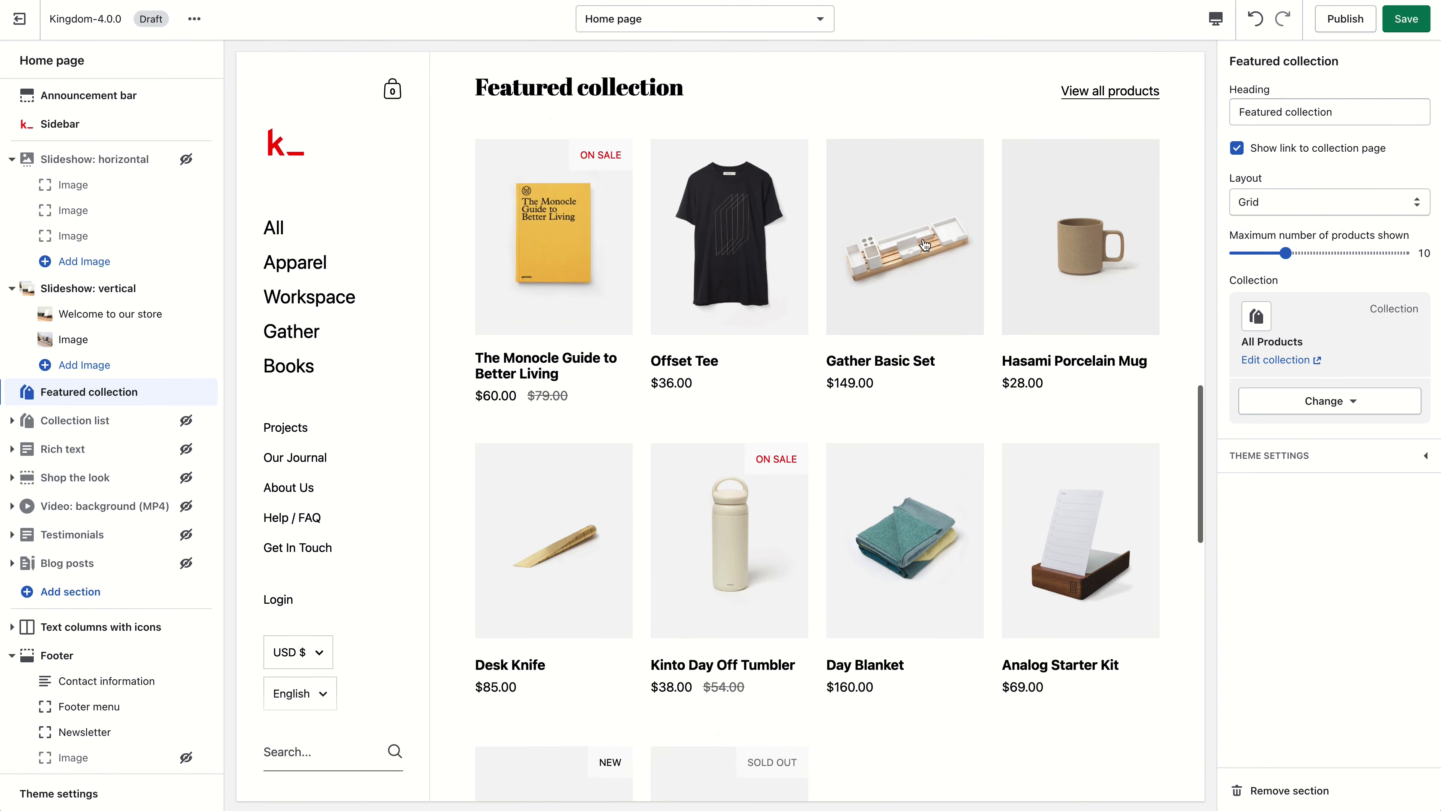
scroll(926, 332, up, 4)
Change the featured collection's layout to Slider and swipe through its products in the preview.
click(1285, 200)
click(1271, 188)
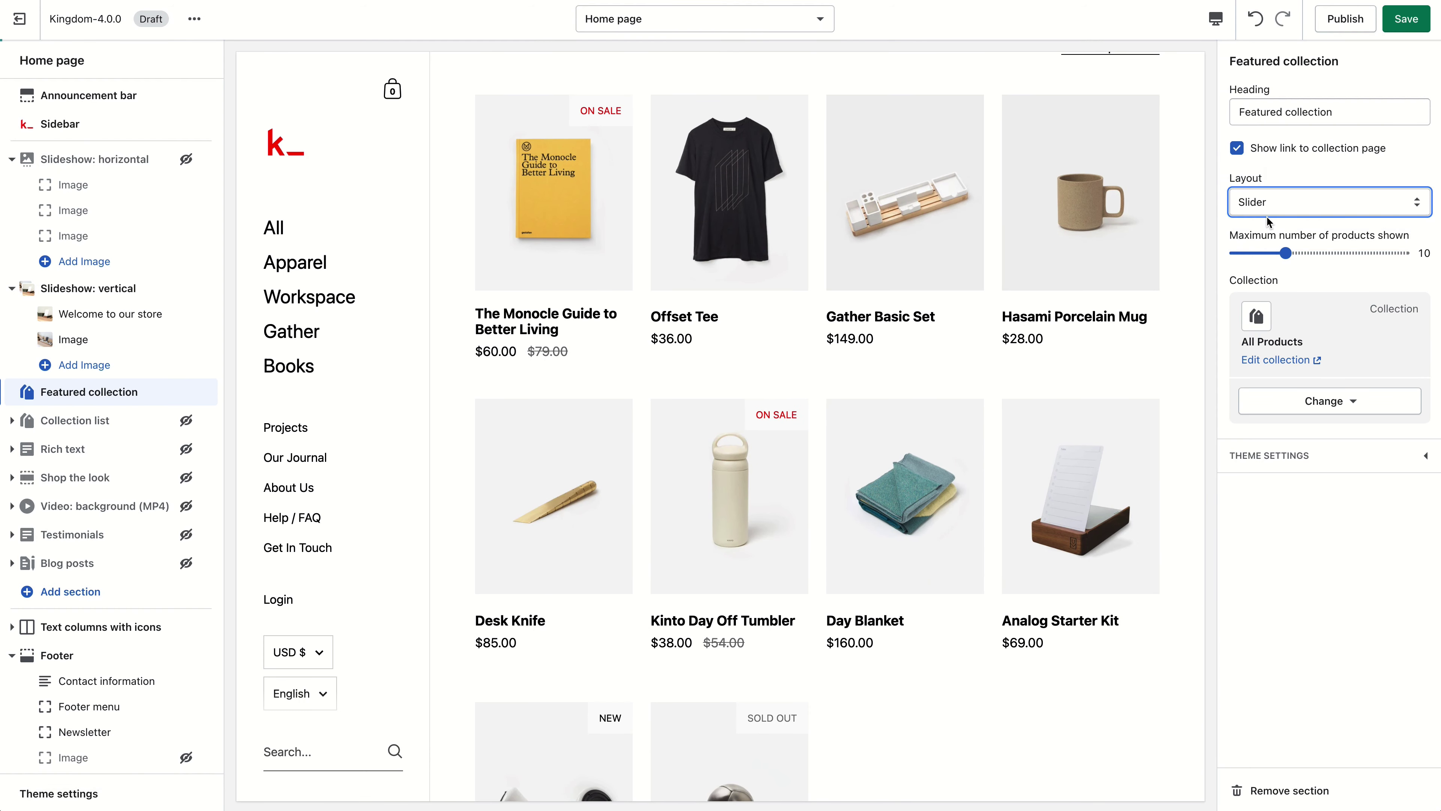
drag(883, 364, 590, 359)
drag(929, 442, 964, 247)
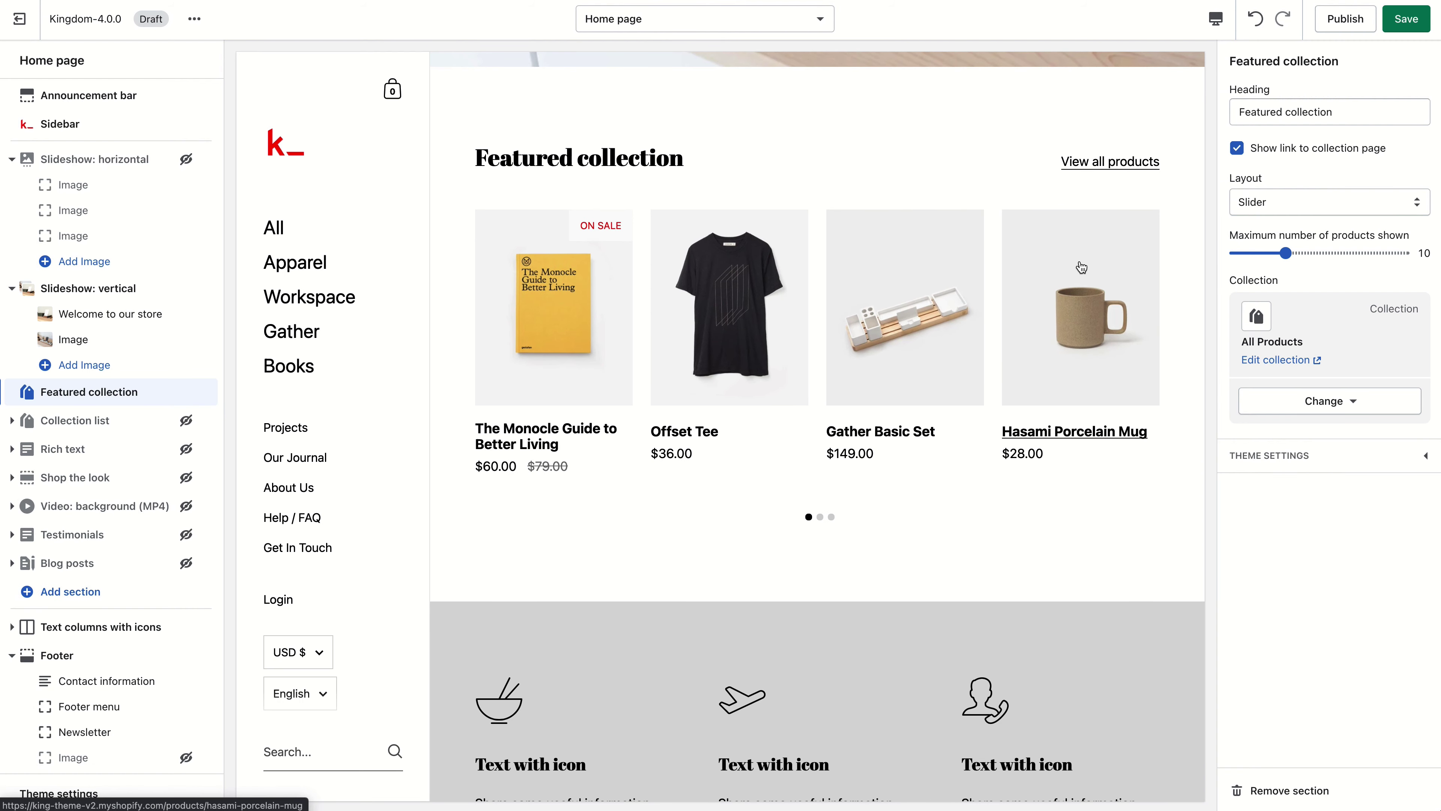
scroll(1004, 447, up, 5)
scroll(1004, 448, down, 2)
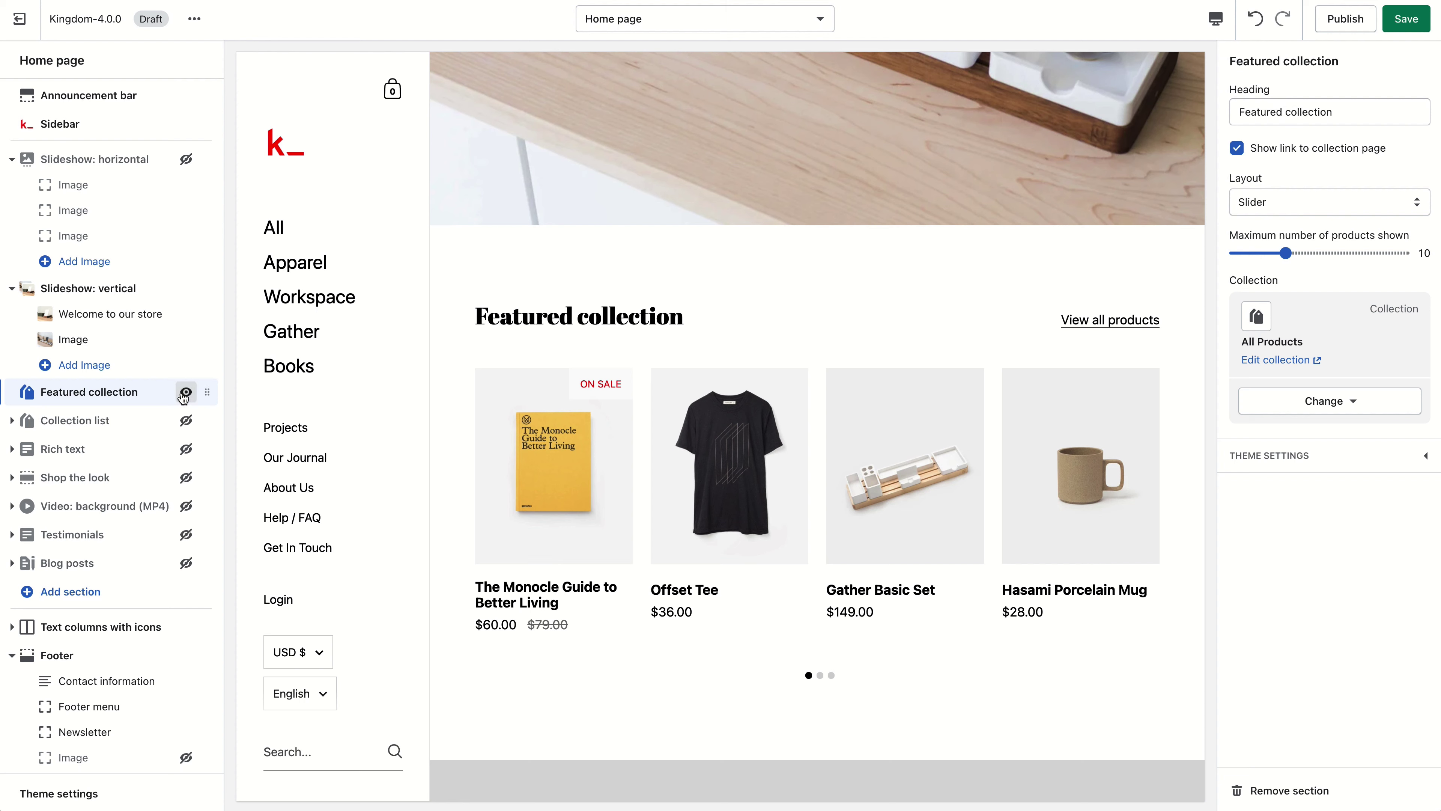
Hide the Featured collection section and make the Collection list section visible with its settings open.
click(185, 393)
click(187, 420)
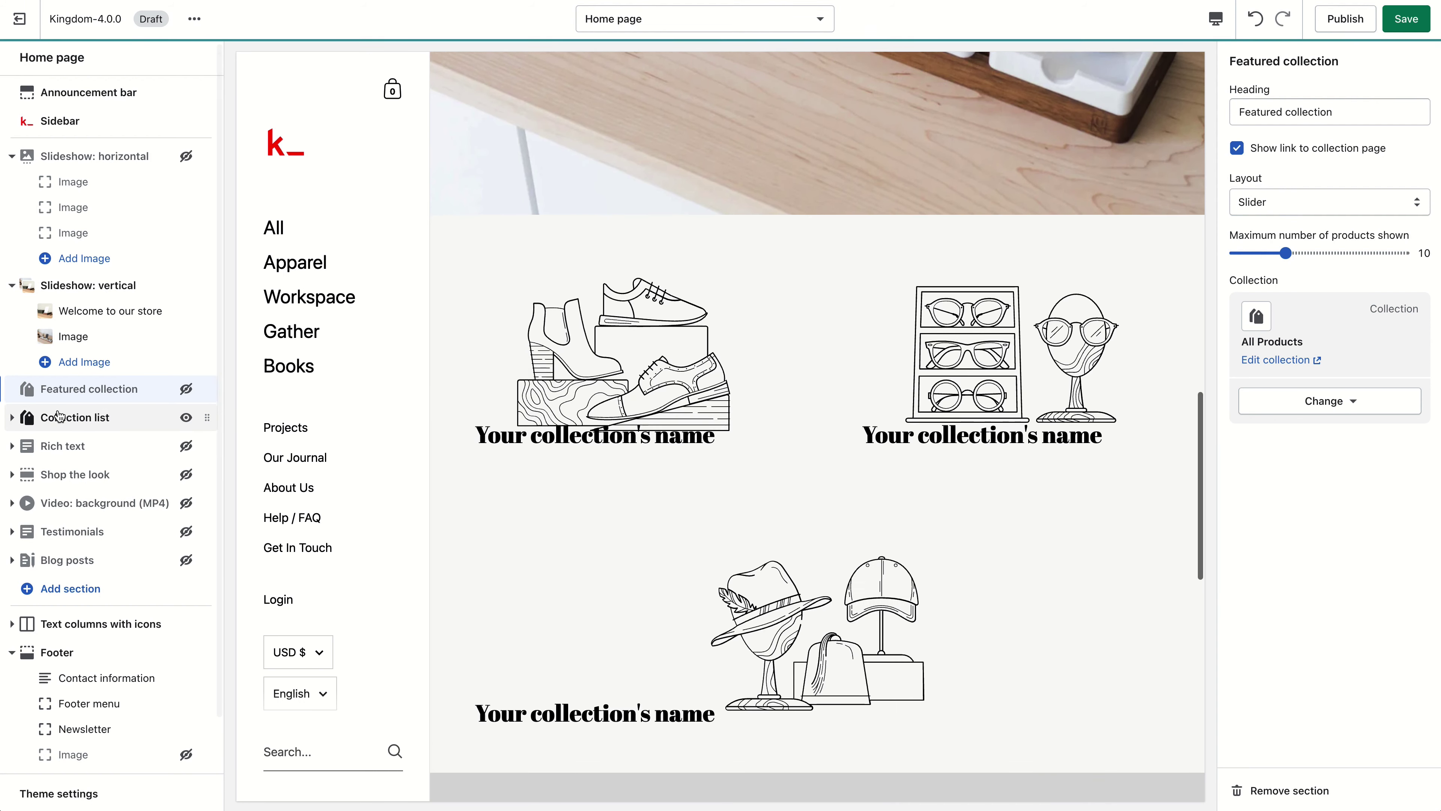
click(99, 423)
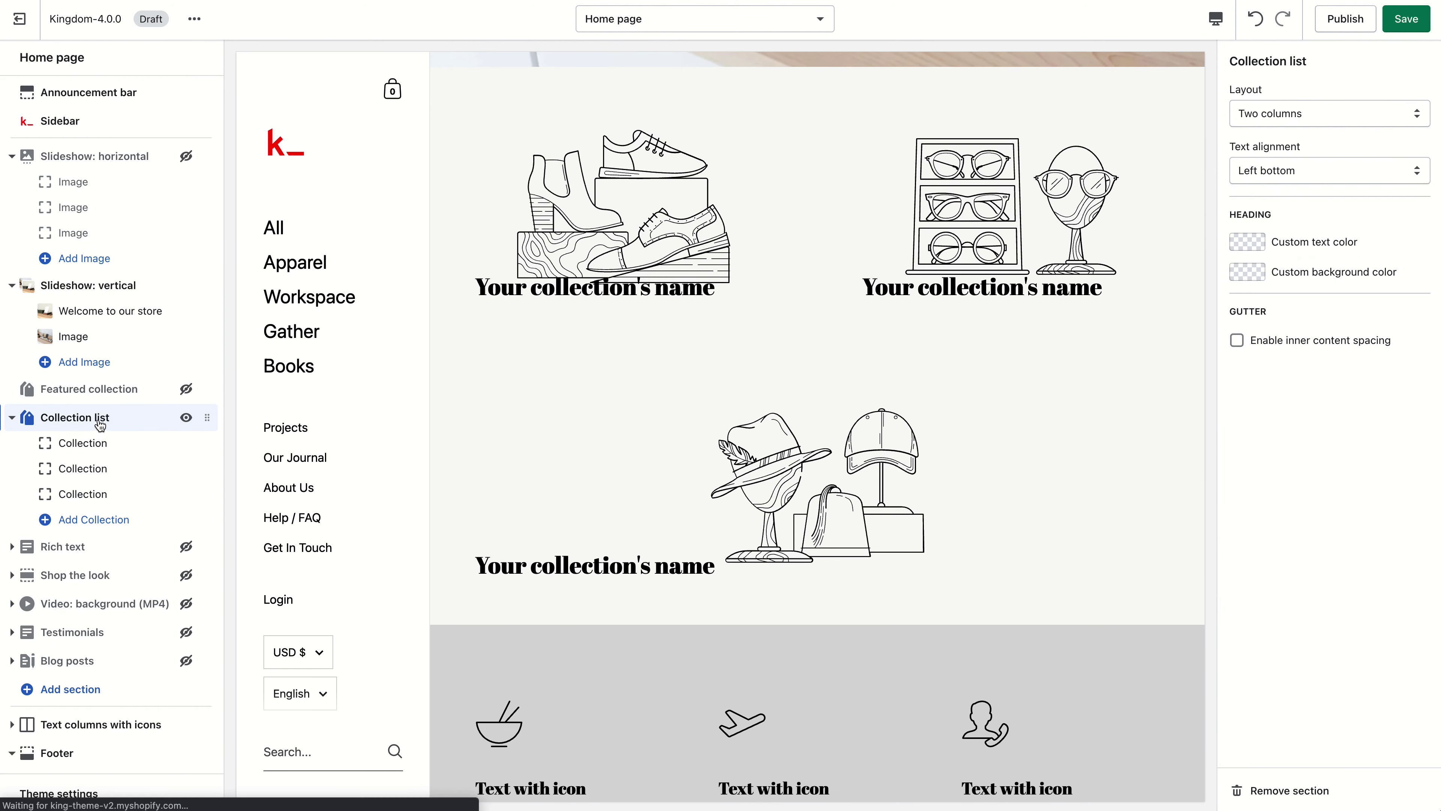
Assign the Apparel collection to the first block of the collection list.
click(98, 443)
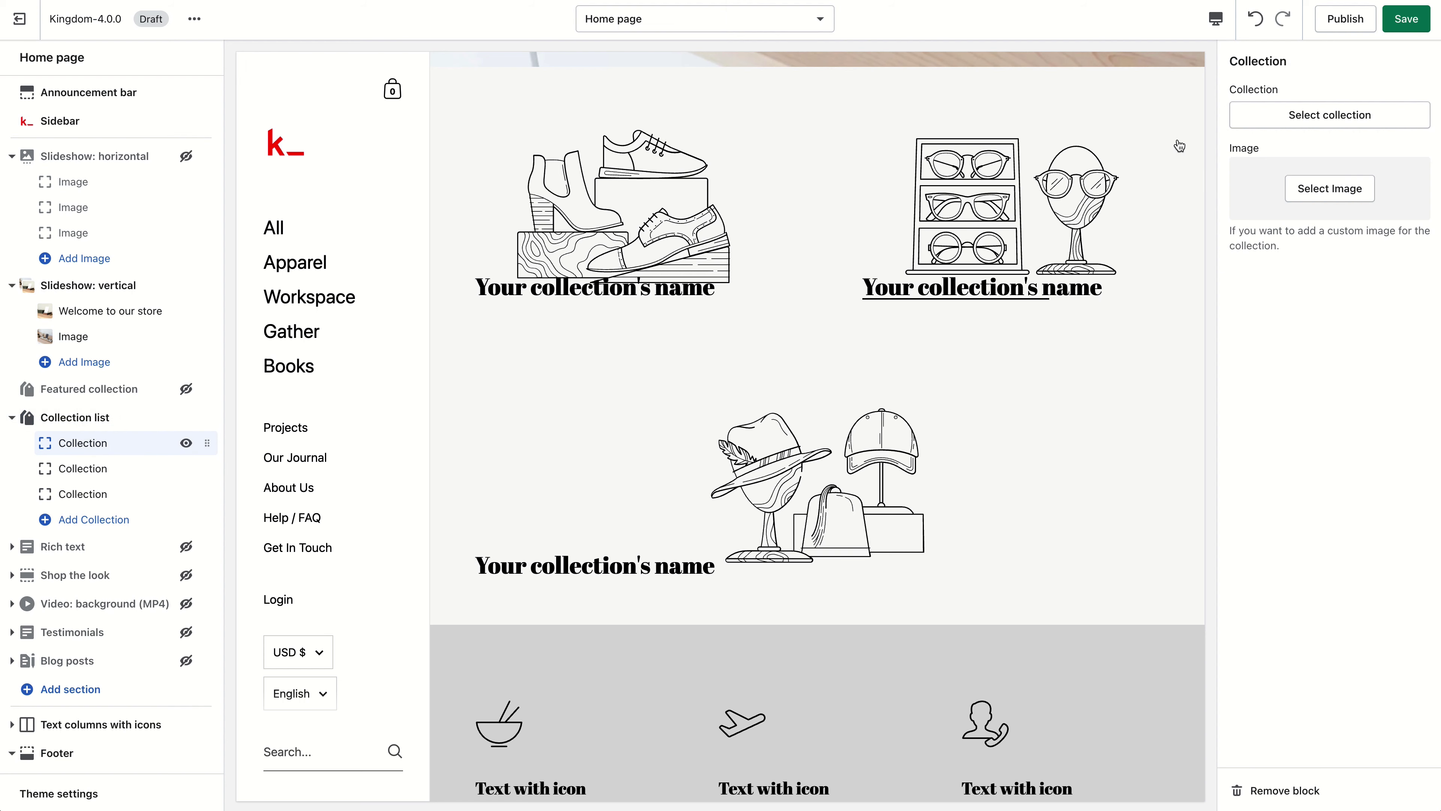
click(1340, 128)
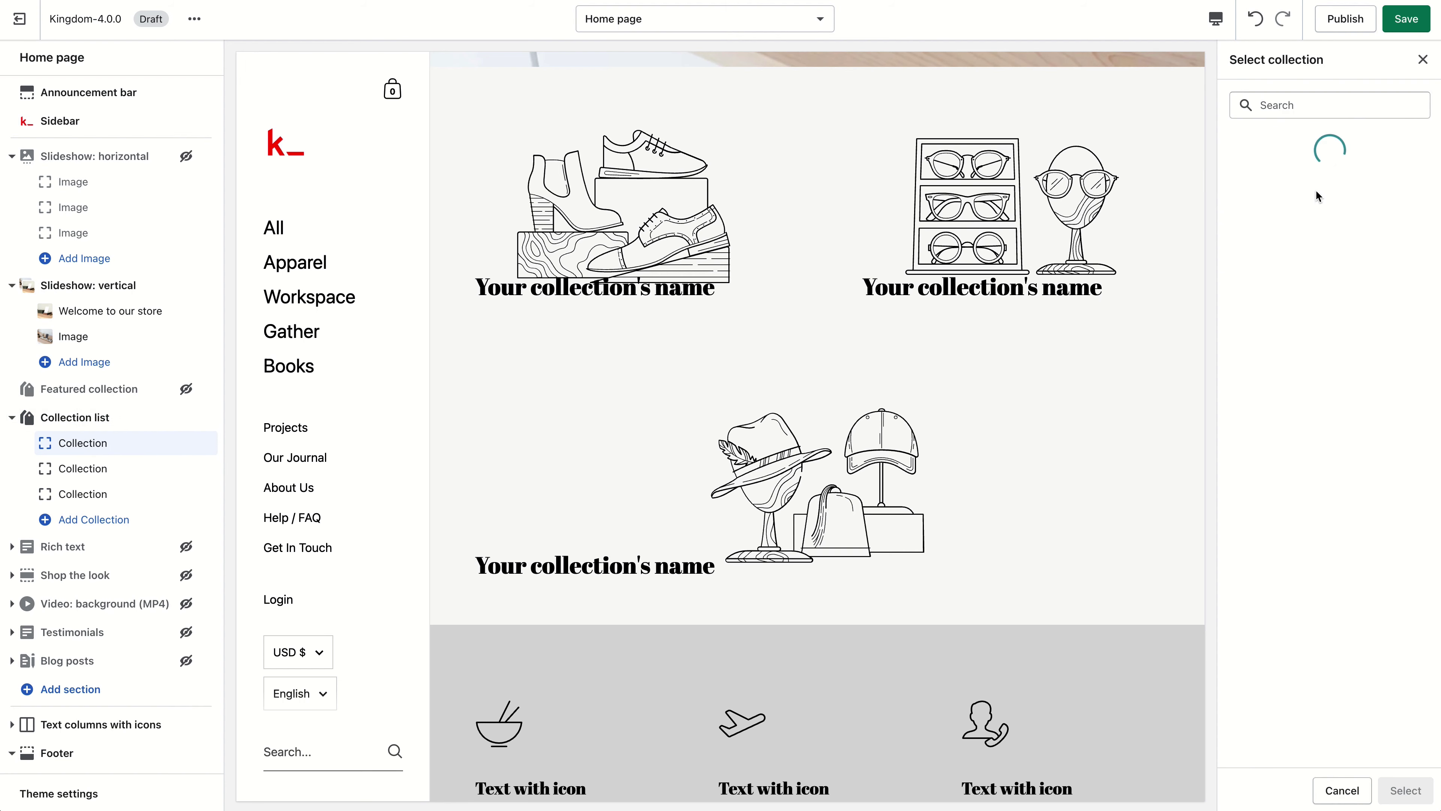
click(1319, 230)
click(1405, 790)
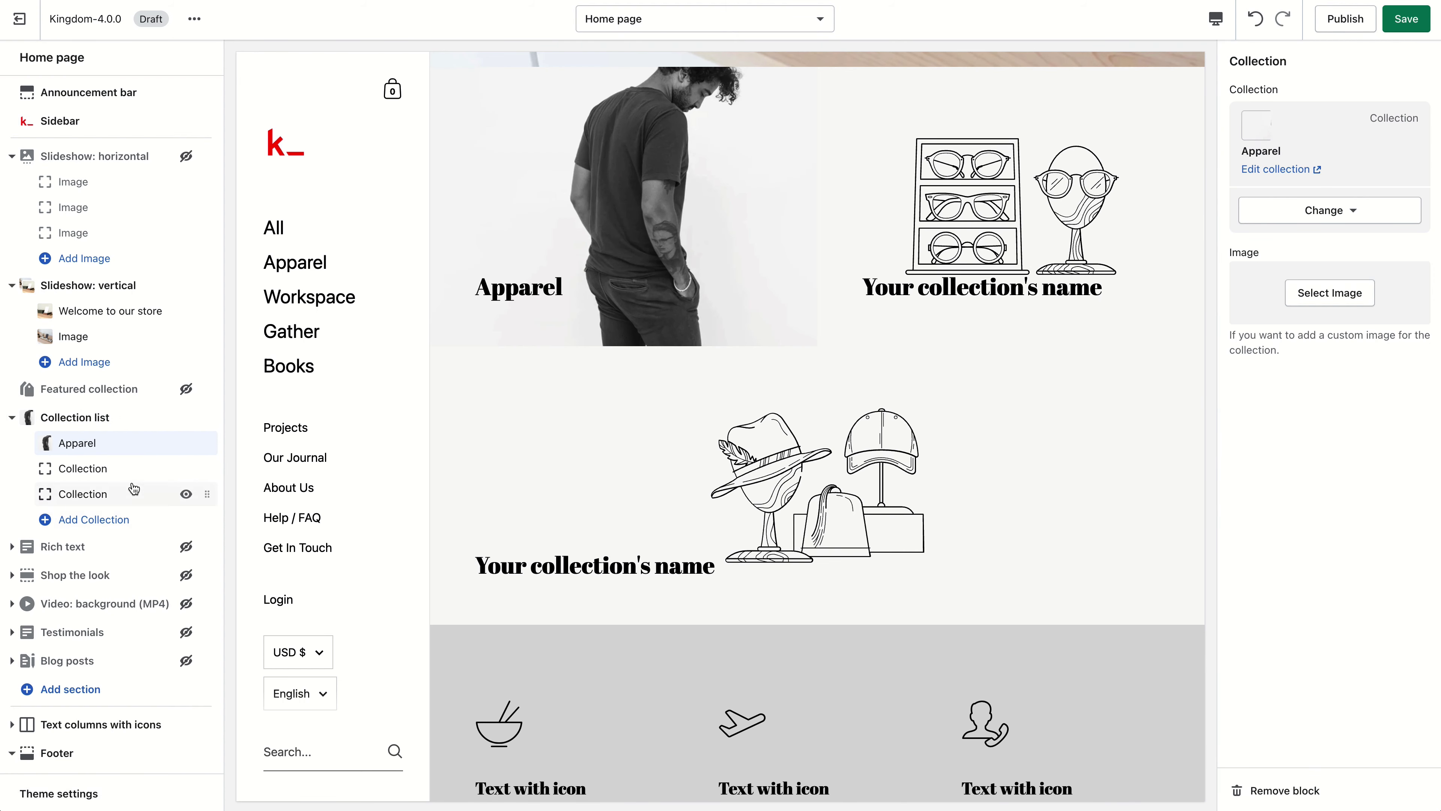
Assign the Books collection to the second block of the collection list and check the preview.
click(134, 469)
click(1333, 111)
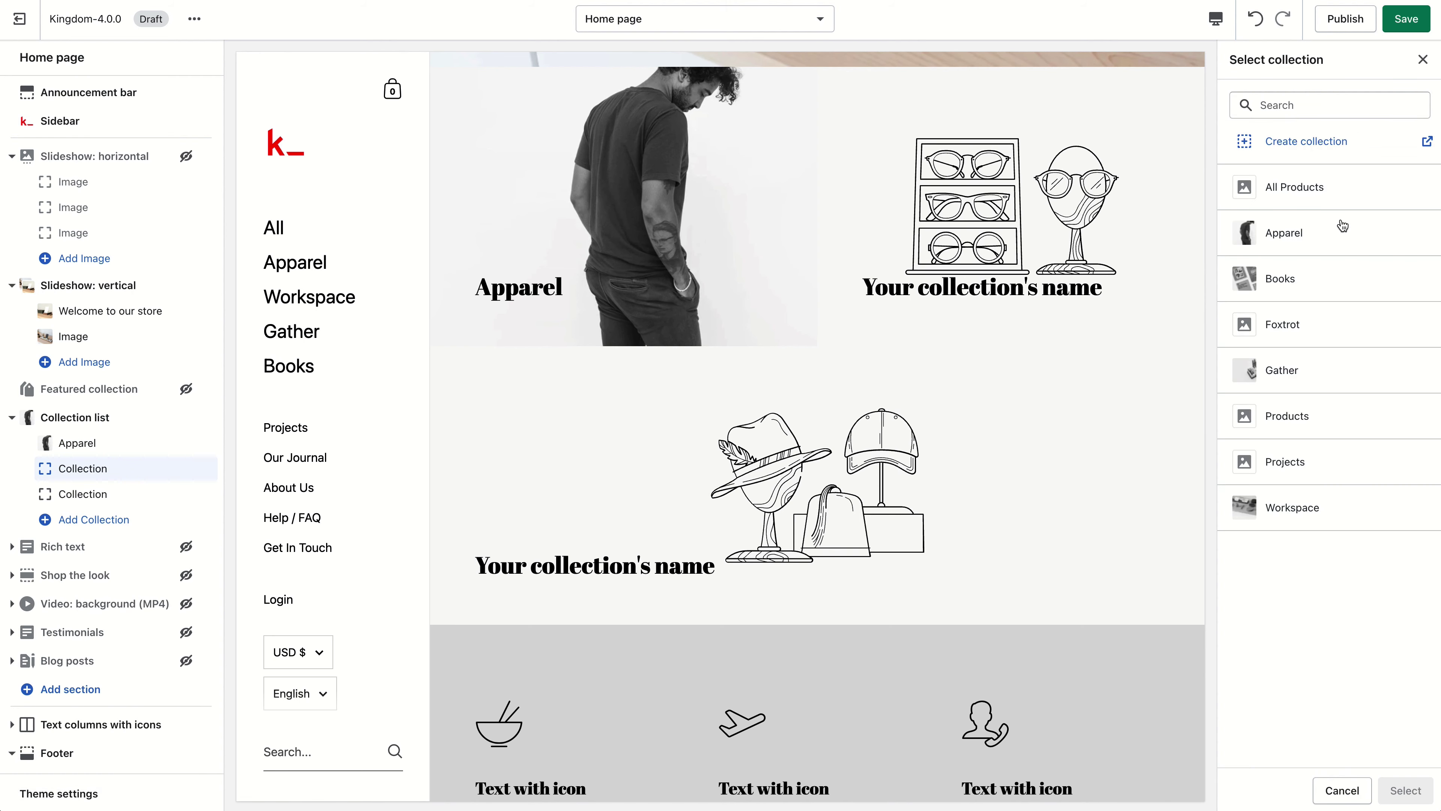
click(1299, 269)
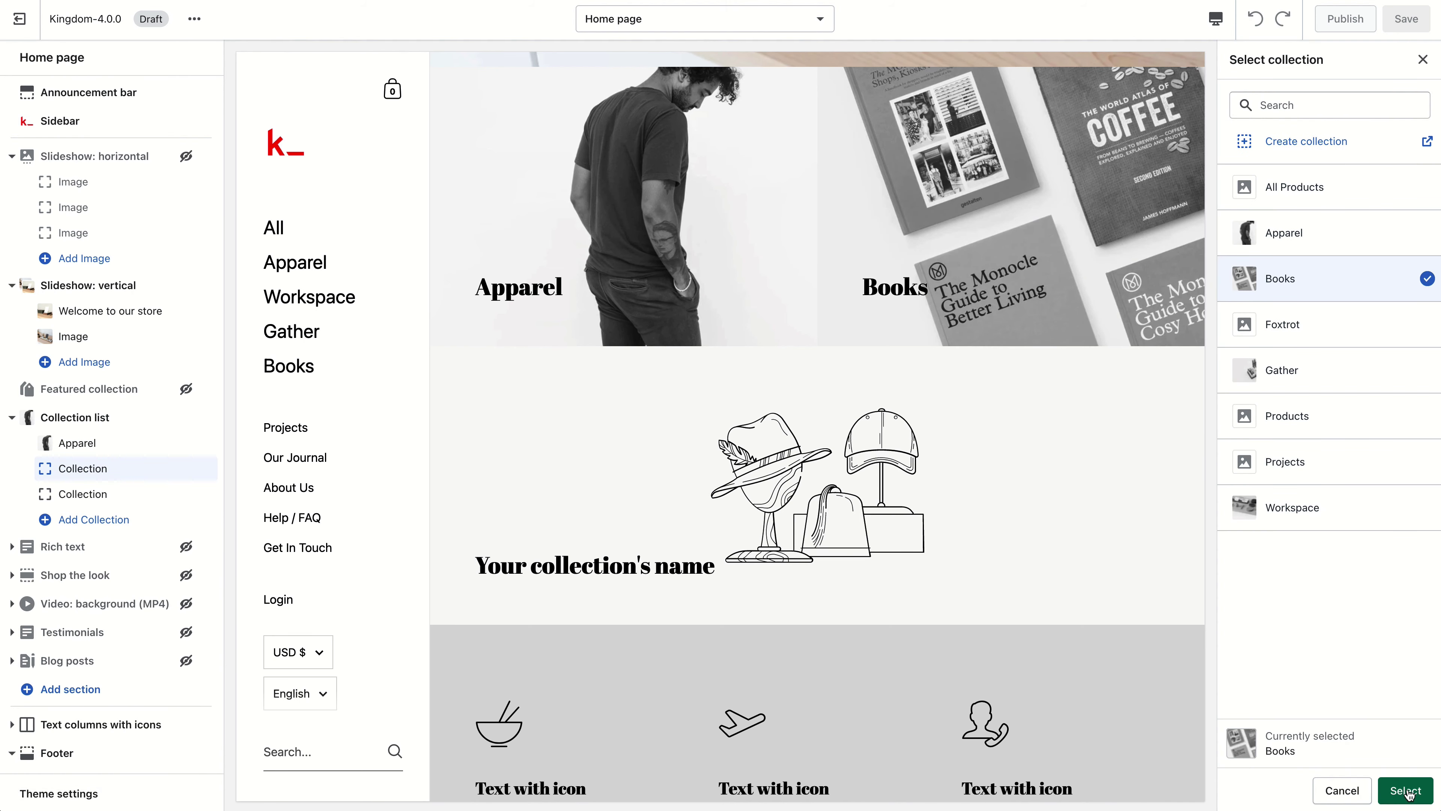
click(1405, 790)
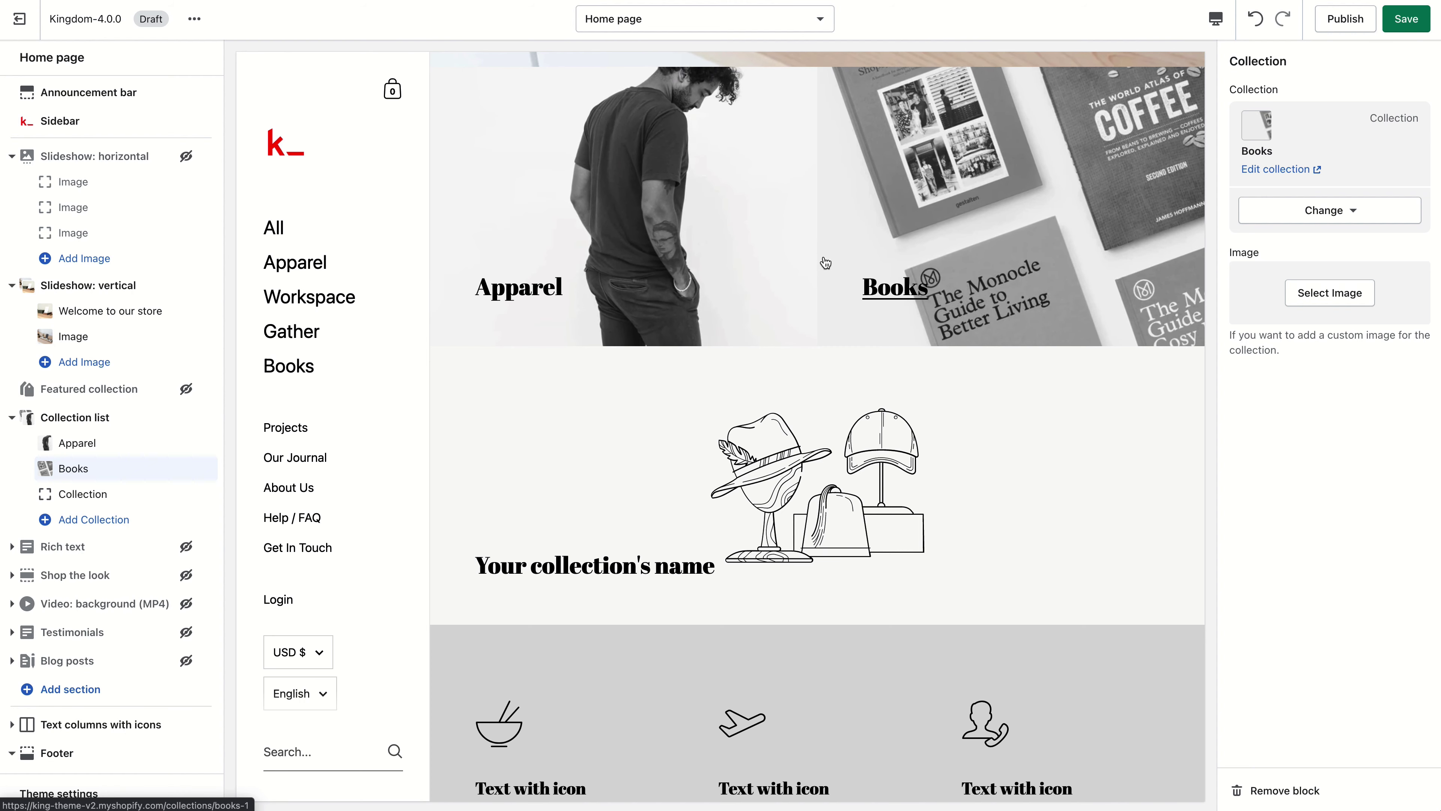
scroll(823, 264, up, 2)
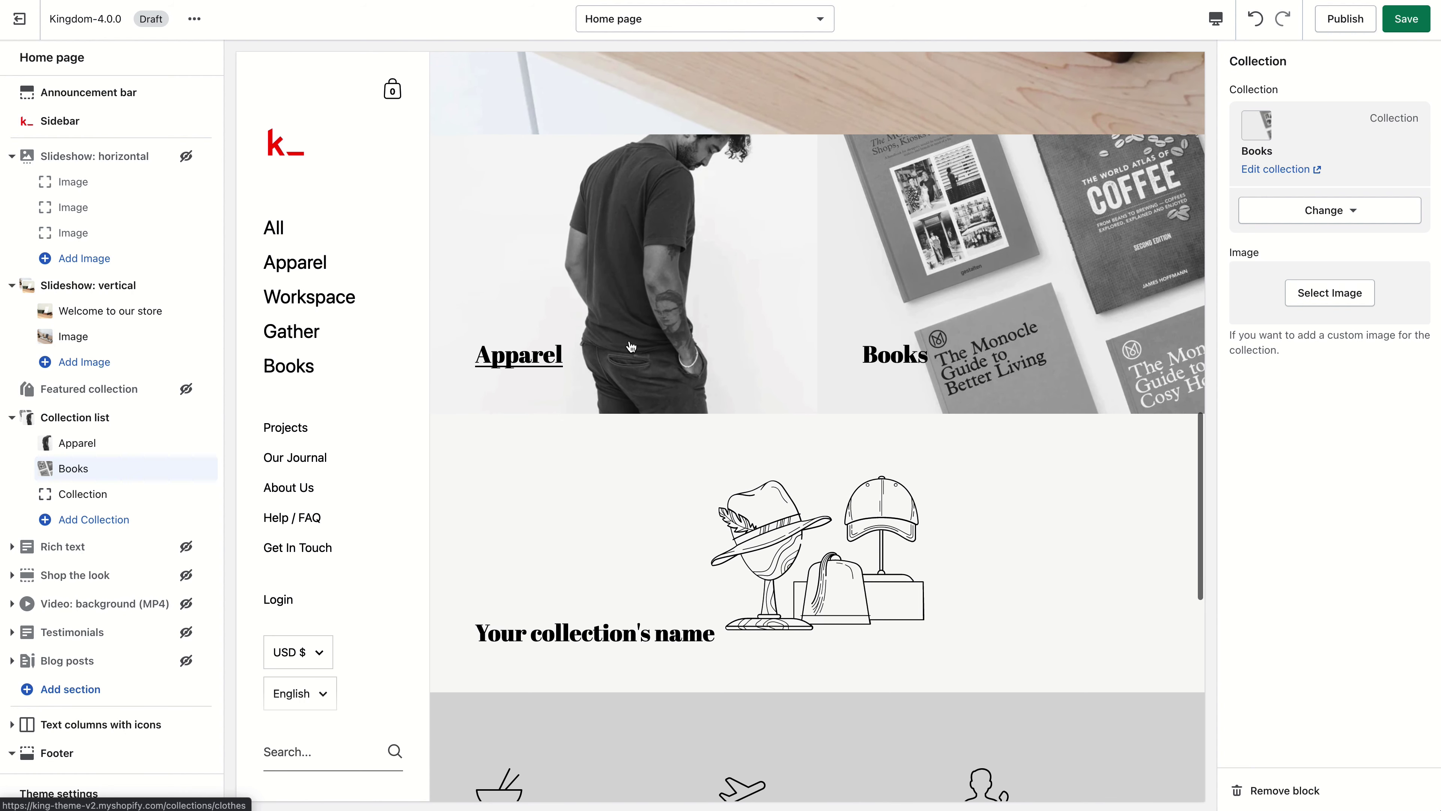
Give the Books block a custom library image showing the desk organizer with a phone, pens and mug.
click(1344, 294)
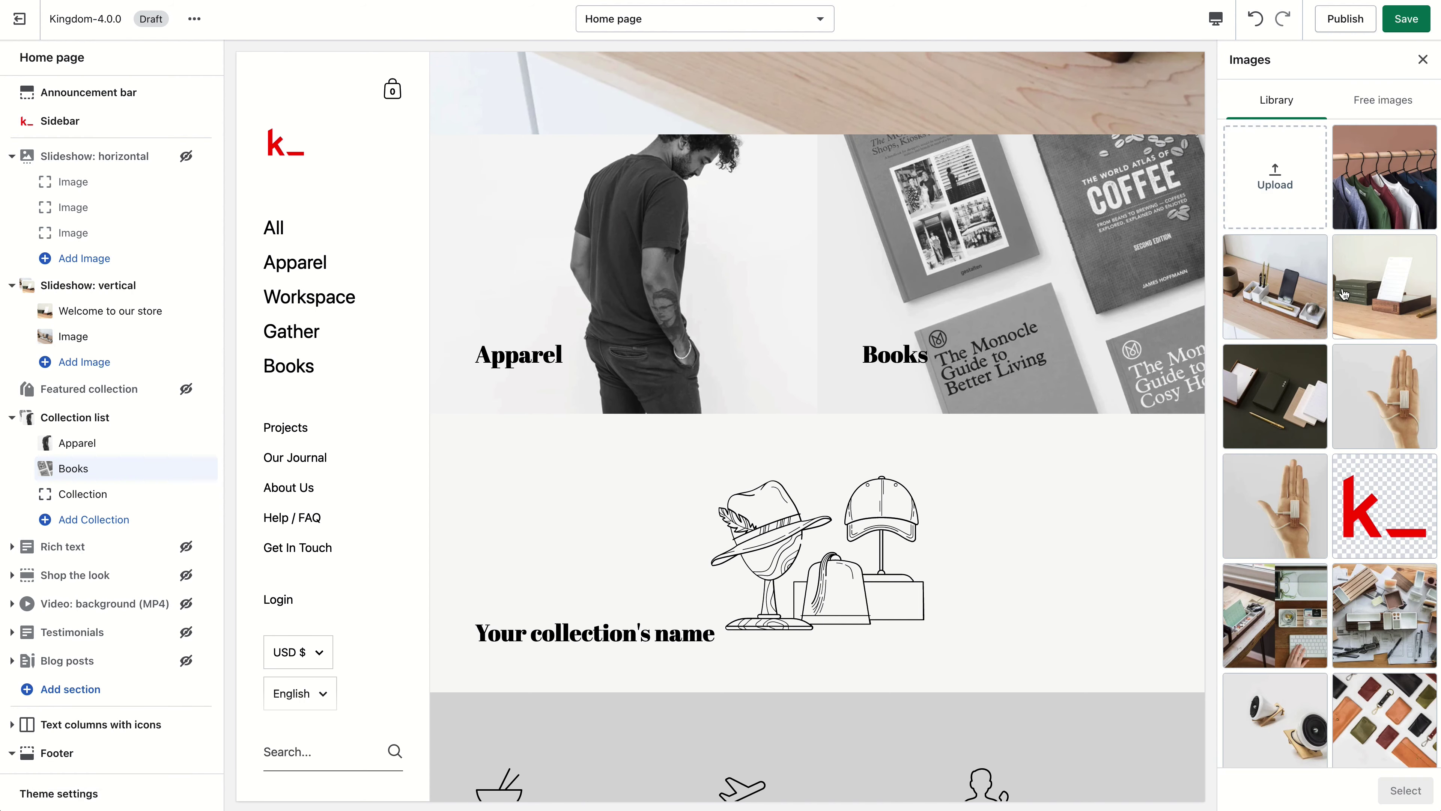
click(1276, 286)
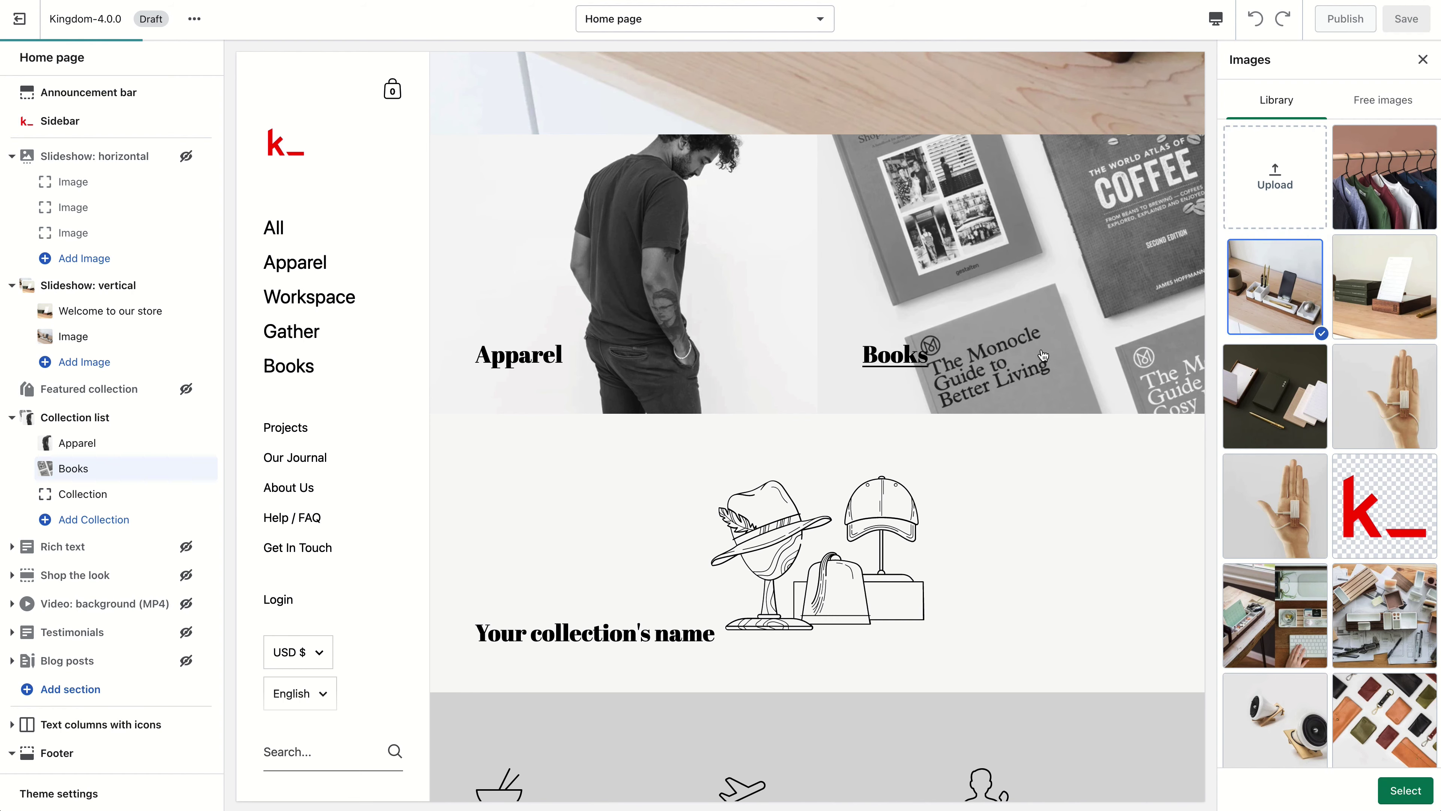
click(1405, 791)
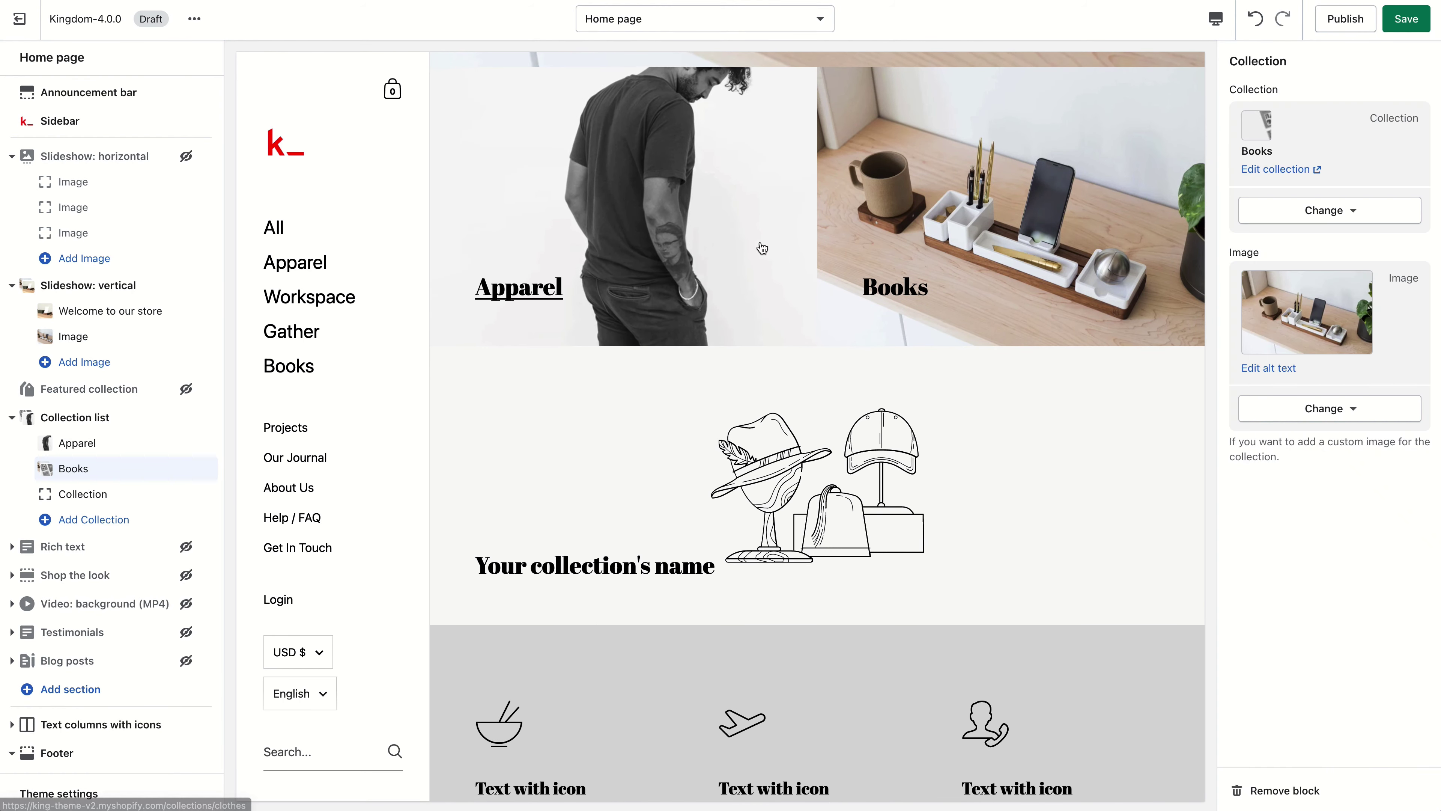
Hide the empty third Collection block of the collection list.
click(101, 500)
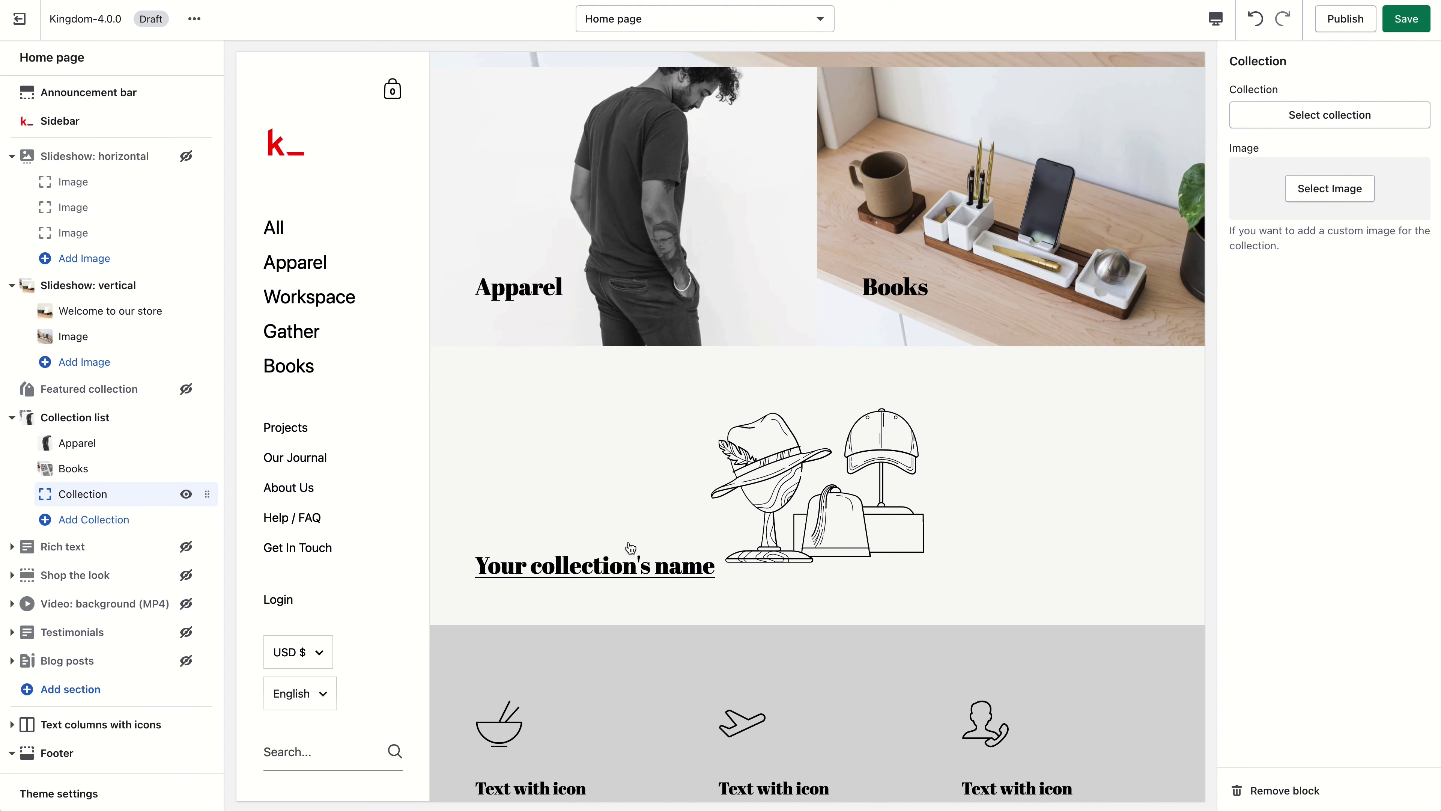
click(186, 495)
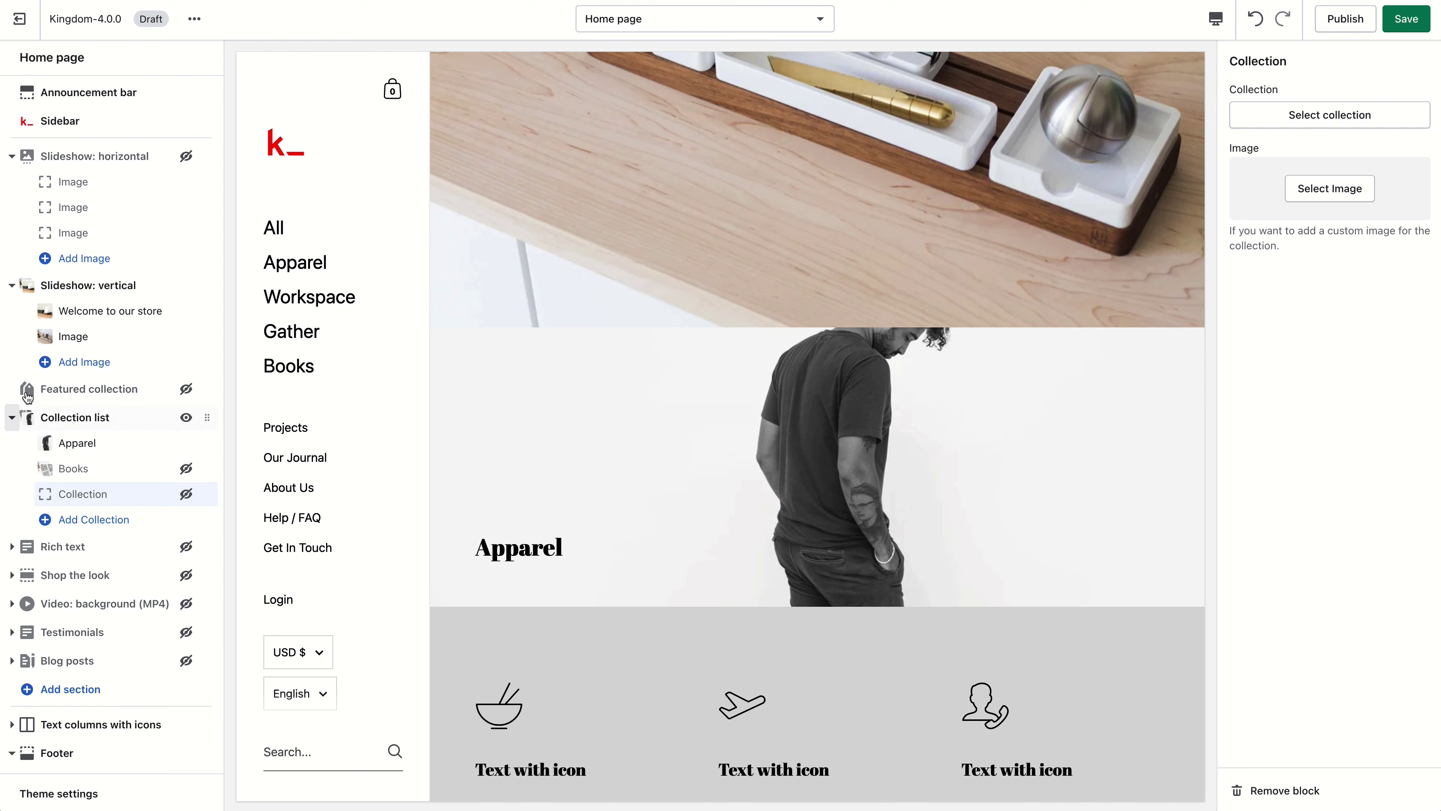
click(93, 390)
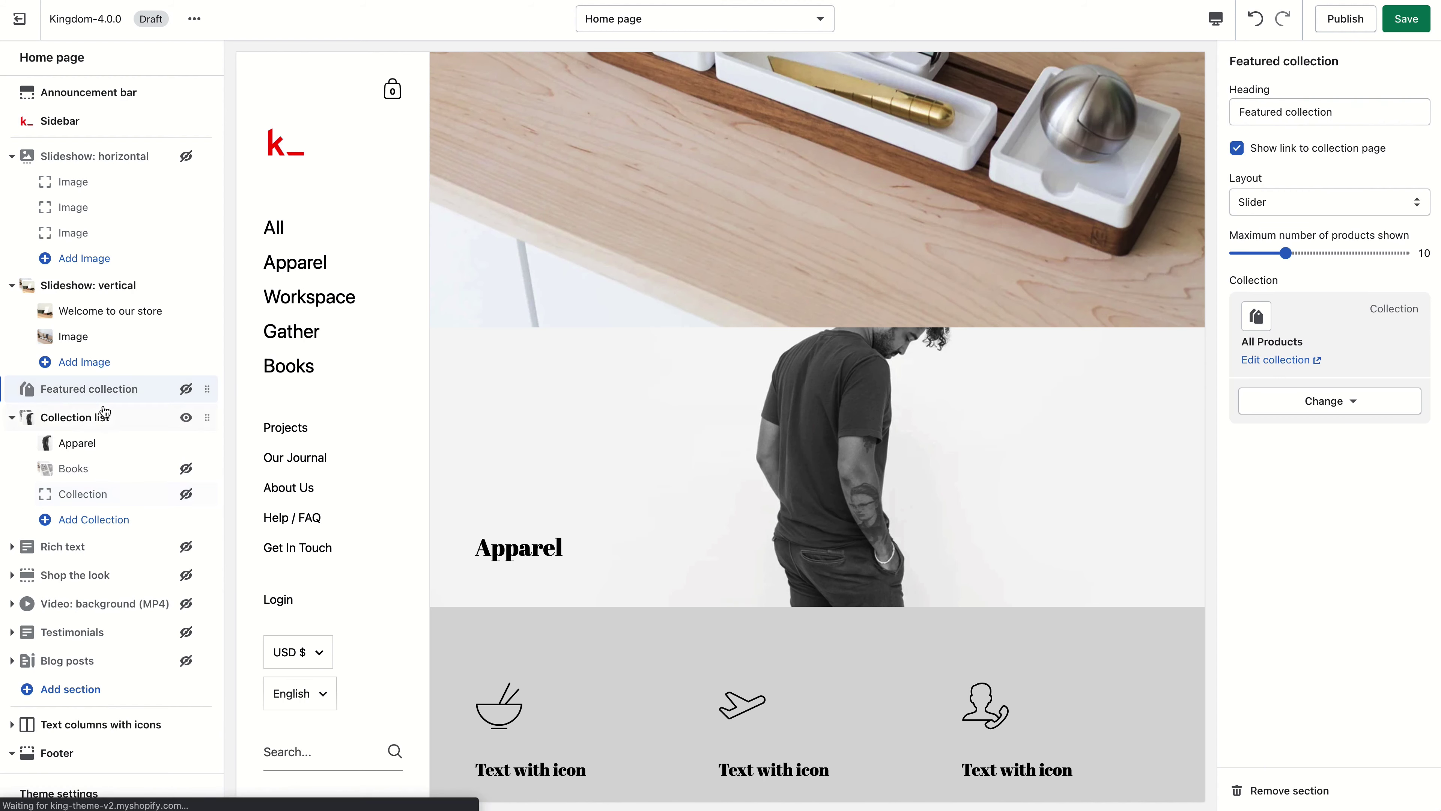
Configure the Collection list section with Center middle text alignment, inner content spacing enabled and a One column layout.
click(85, 417)
click(1328, 172)
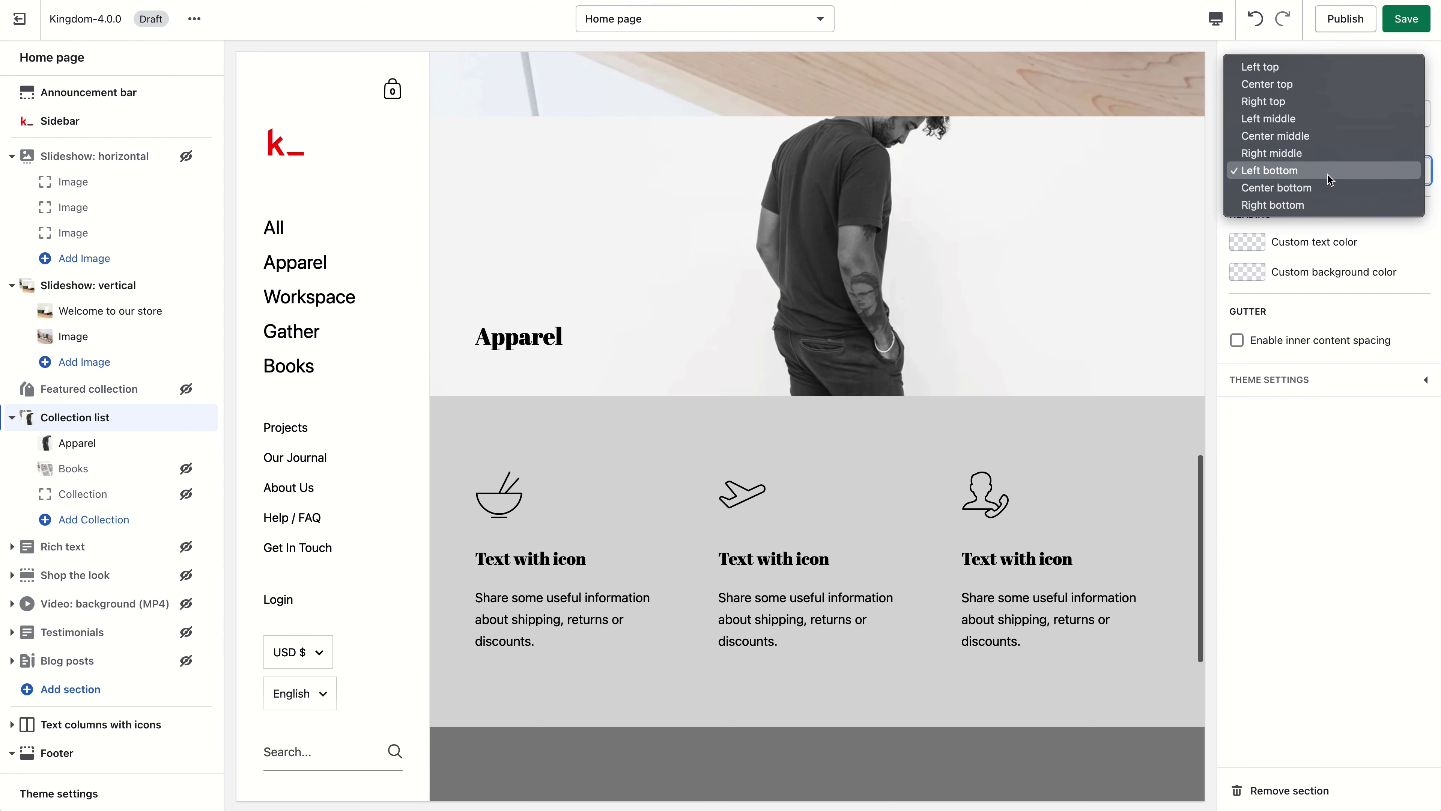
click(1316, 140)
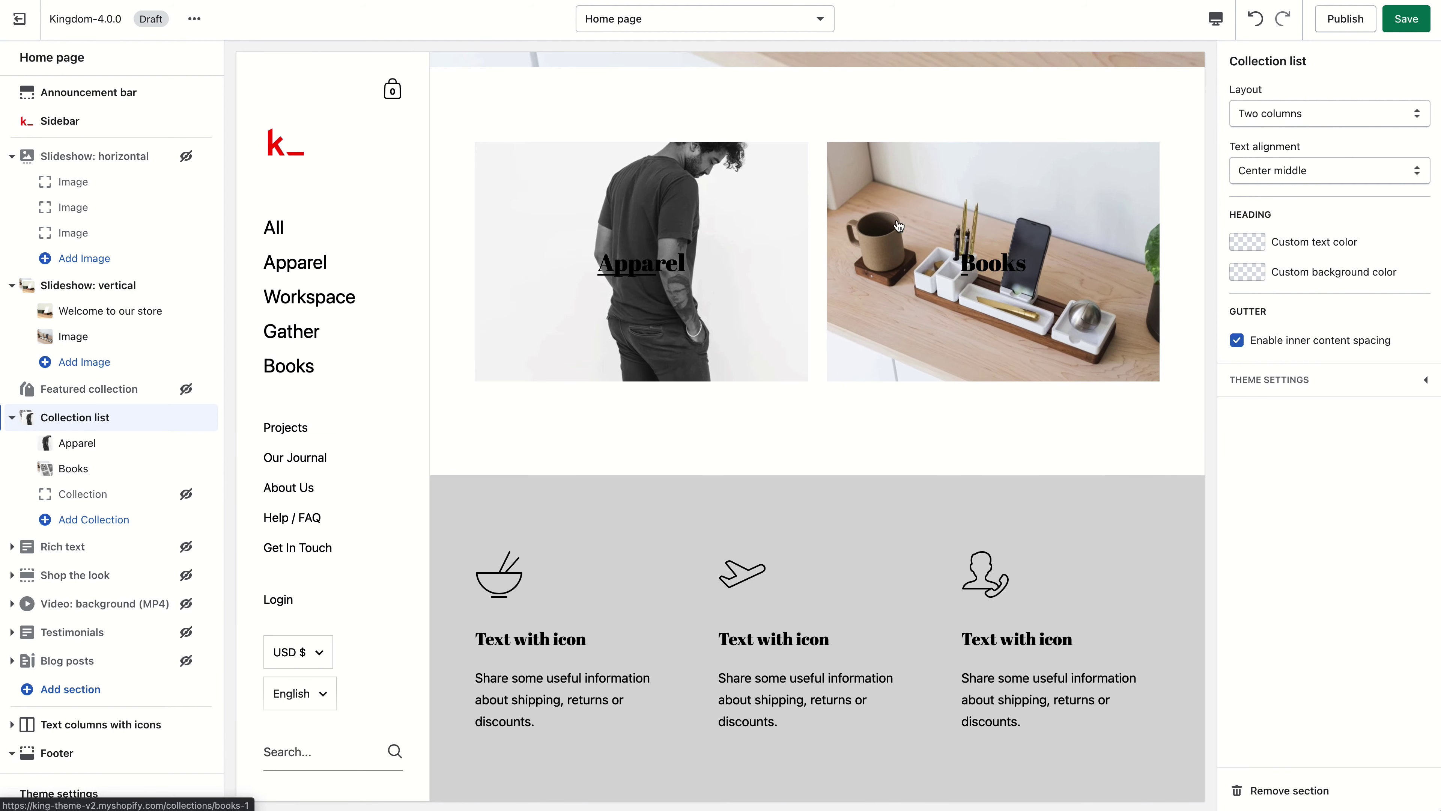
click(1322, 114)
click(1273, 96)
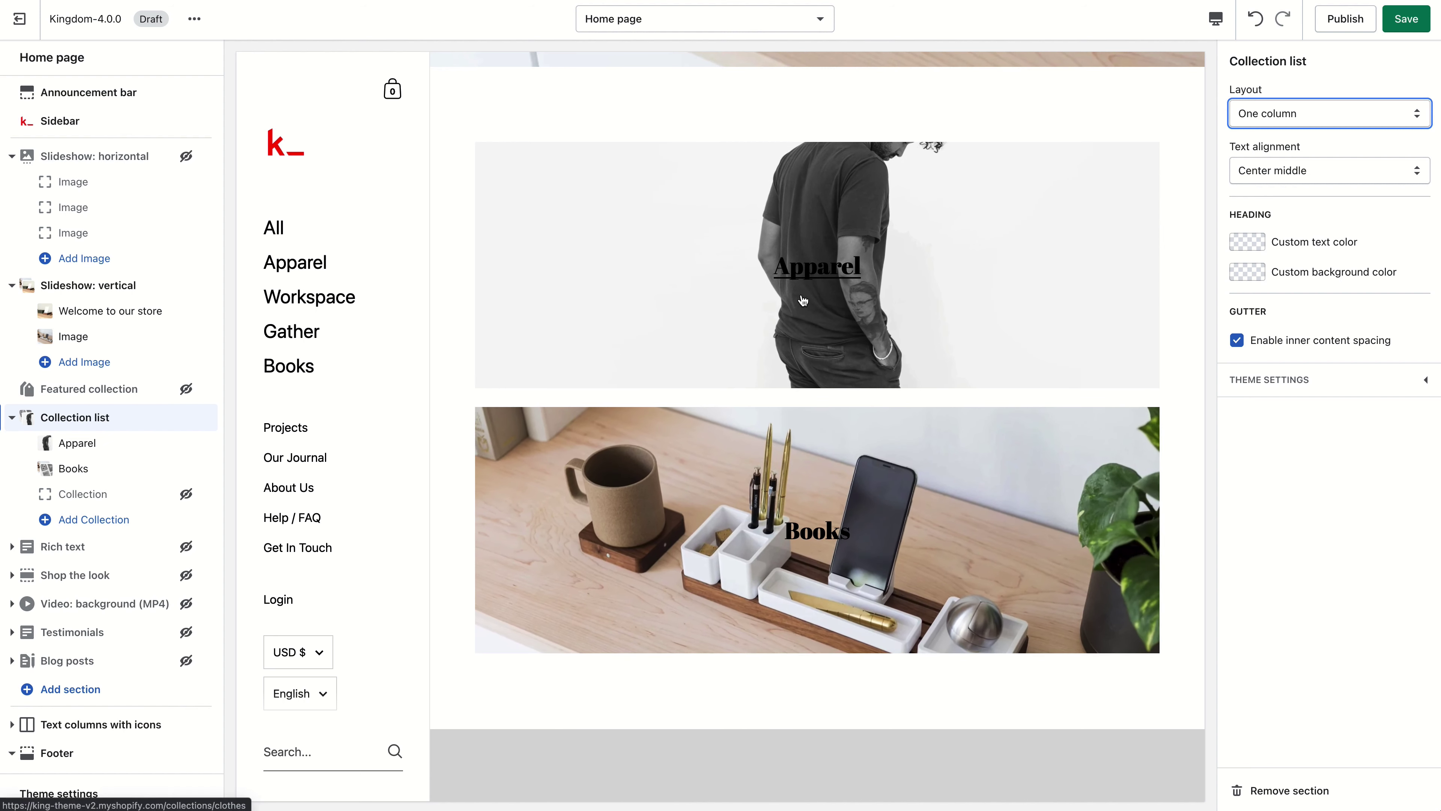
Hide the Collection list section and make the Rich text section visible with its settings open.
click(186, 418)
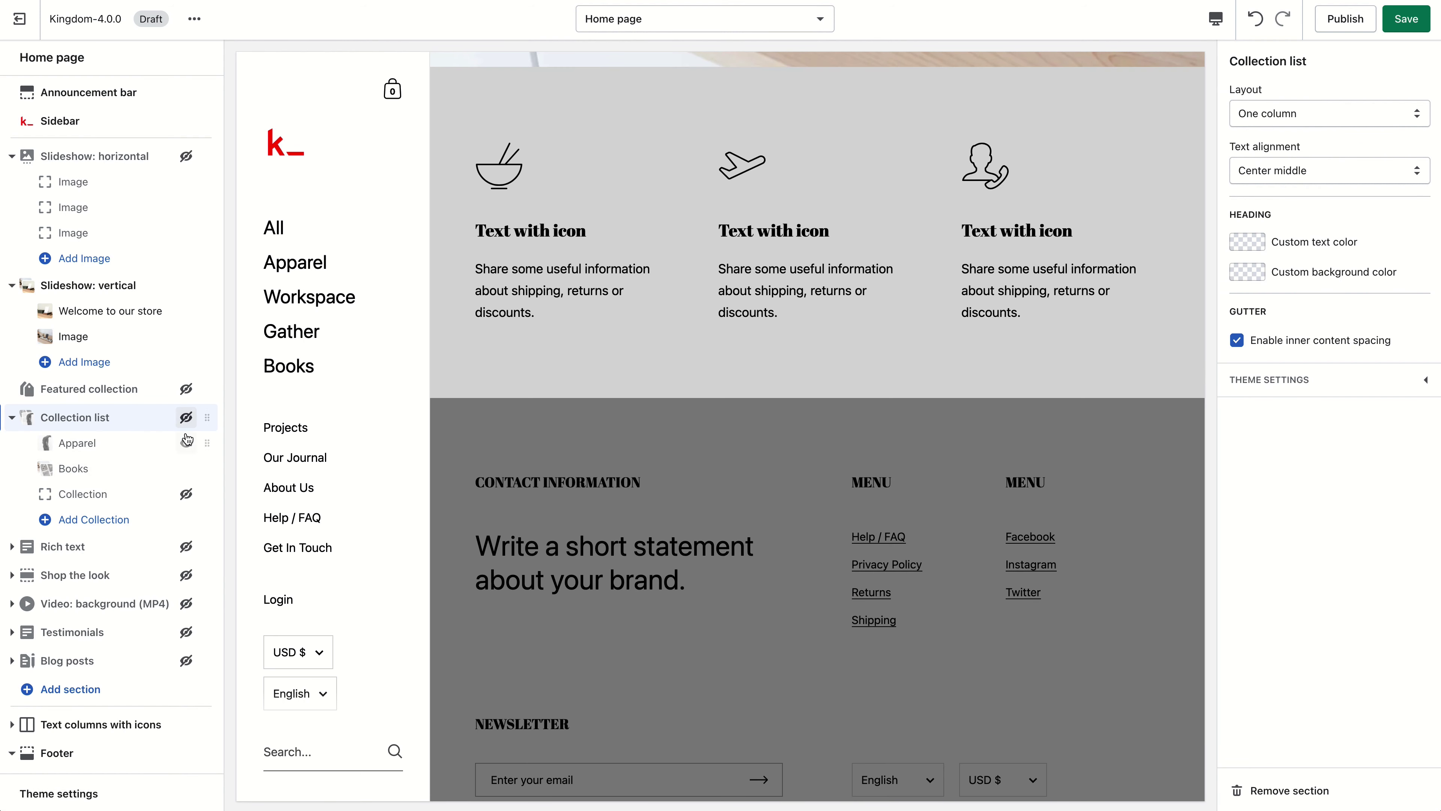
click(186, 546)
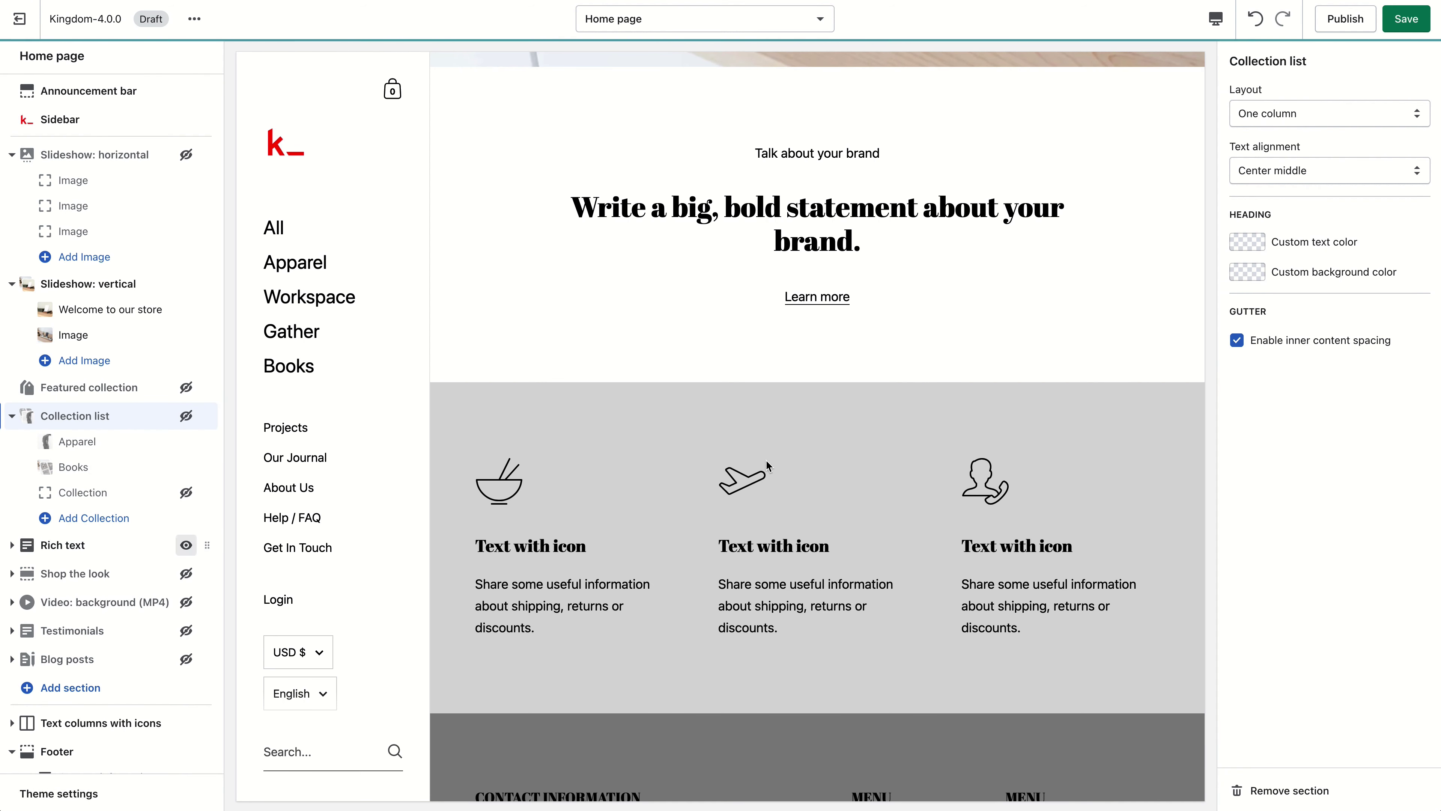
click(63, 544)
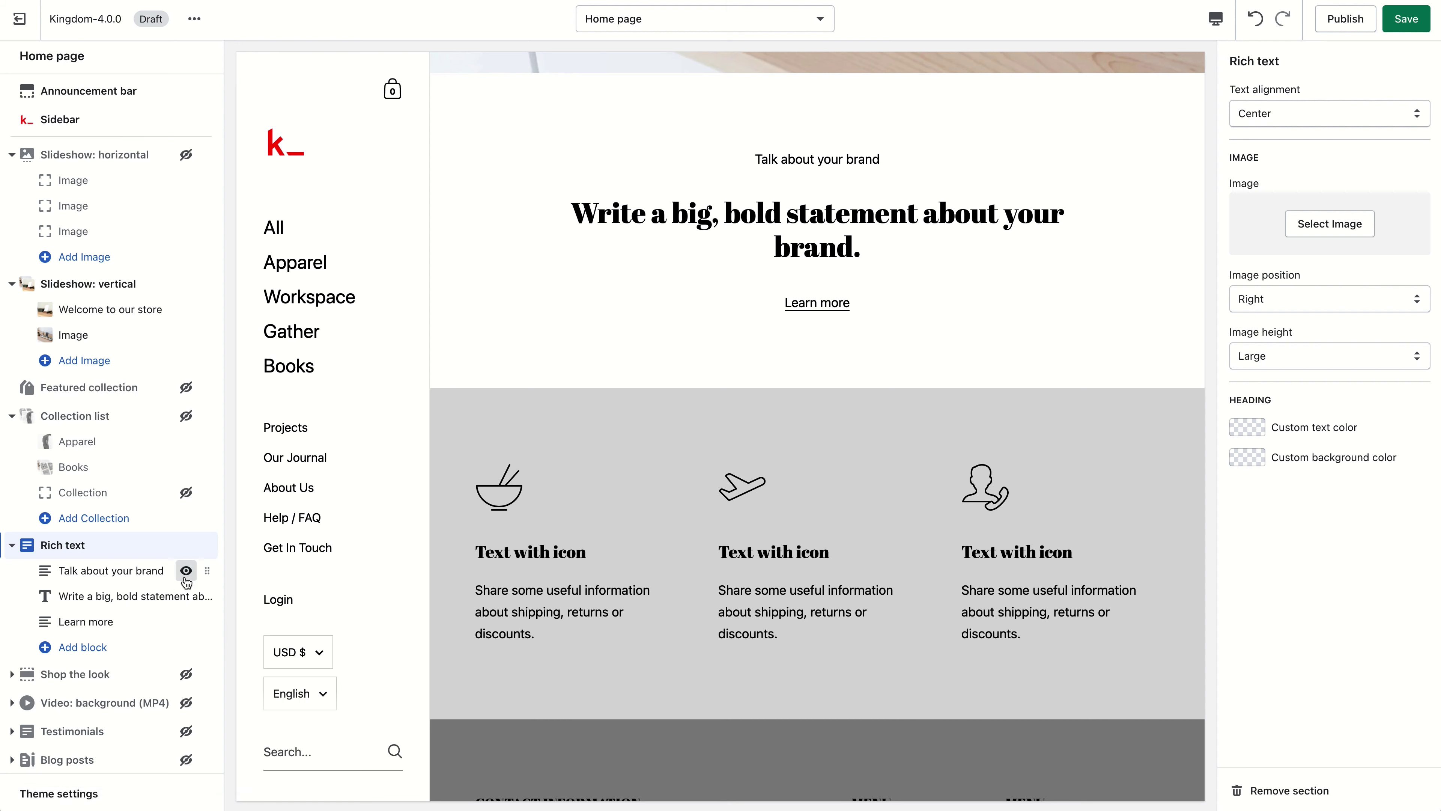
Hide the Talk about your brand and Learn more blocks and check the section's image height options, keeping Large.
click(186, 570)
click(186, 621)
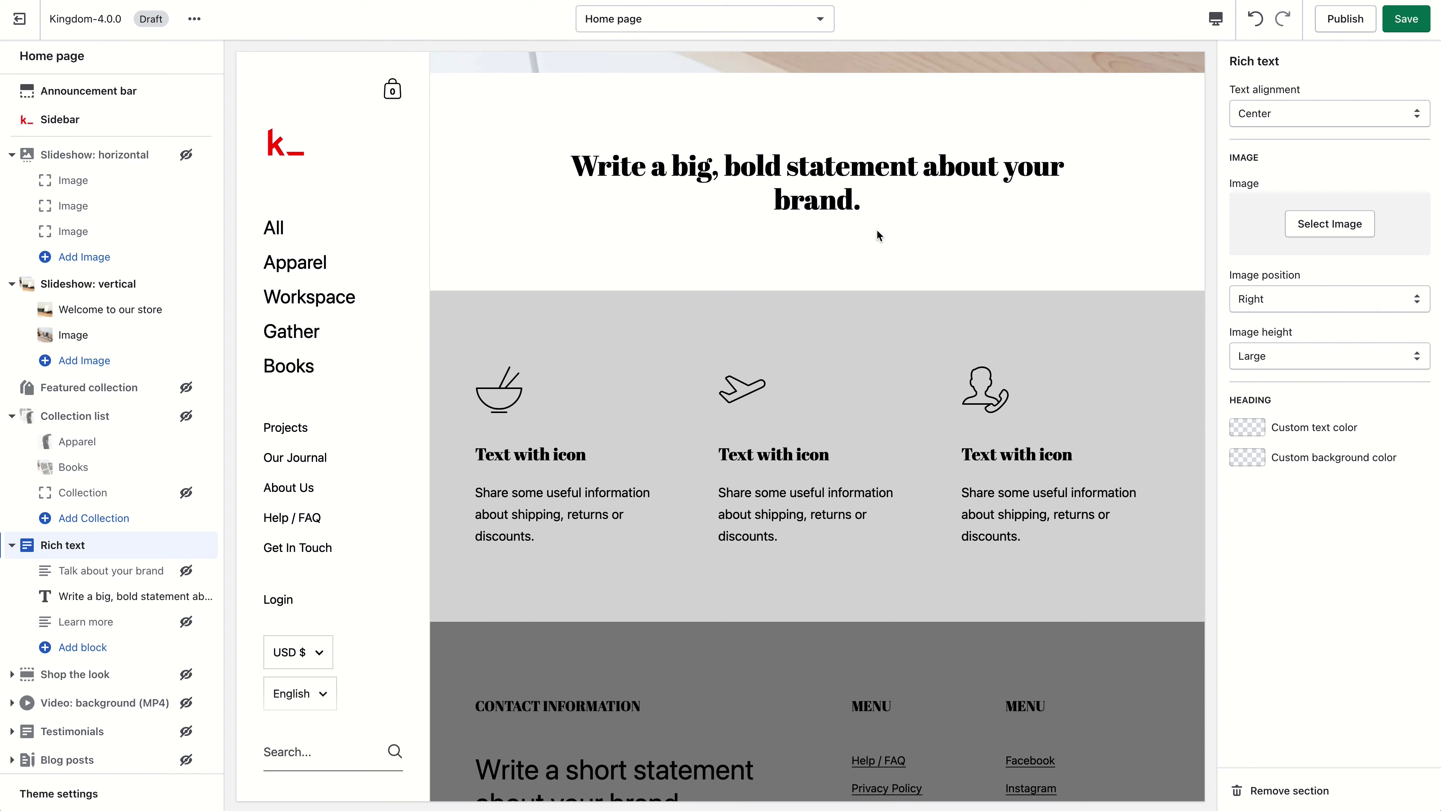
click(1296, 356)
click(1301, 355)
click(1299, 358)
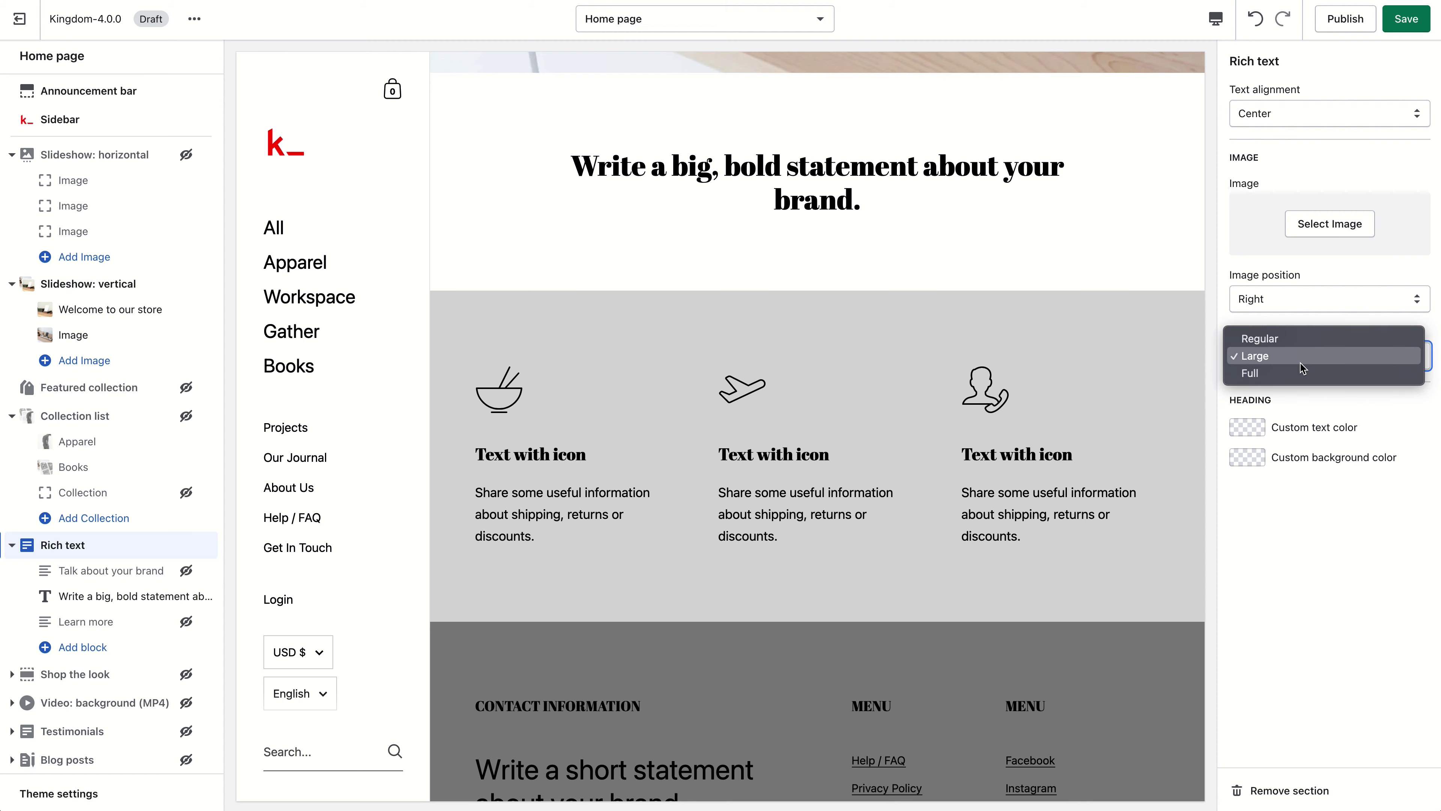
click(1299, 356)
Set the heading size of the Rich text heading block to Extra large.
click(114, 596)
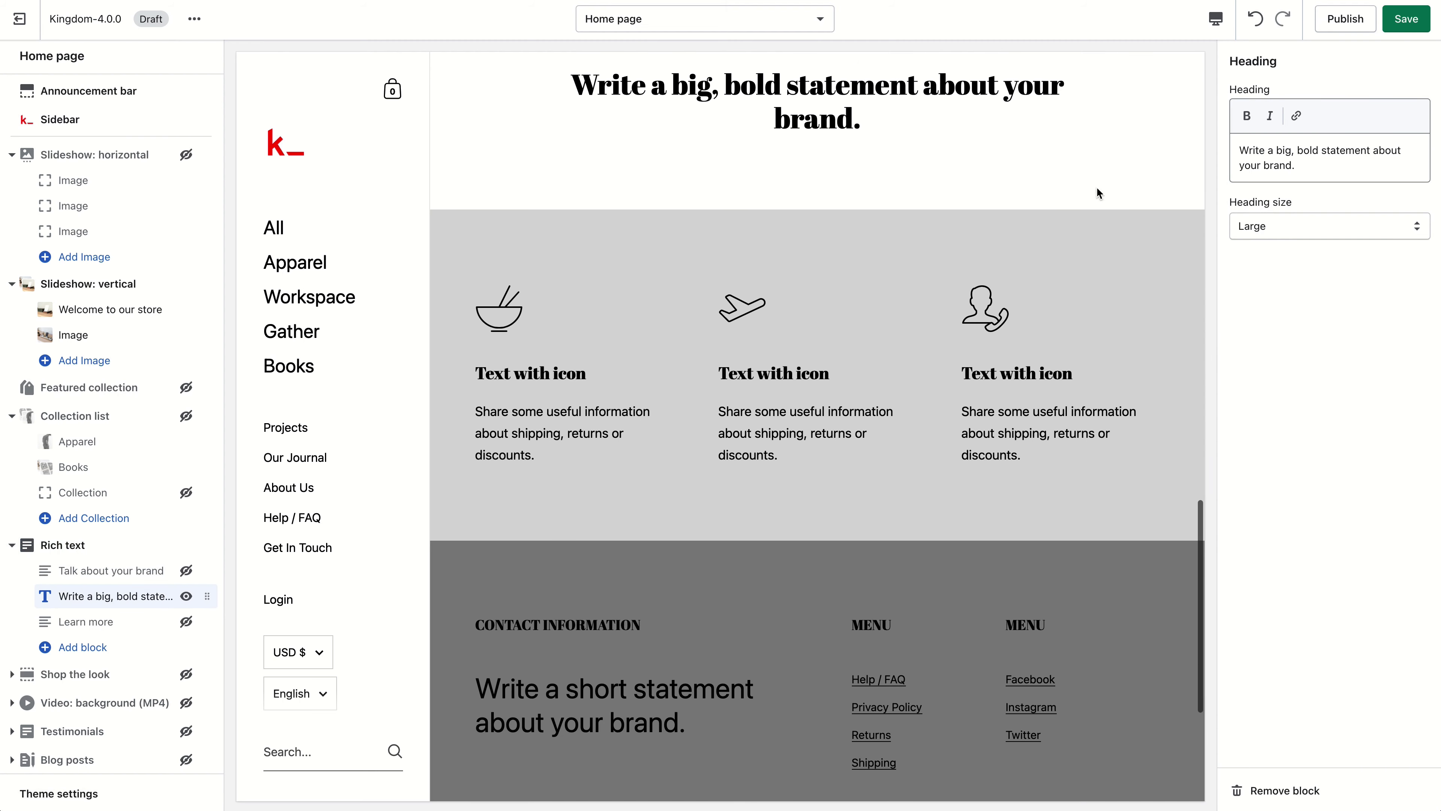
click(1276, 227)
click(1277, 244)
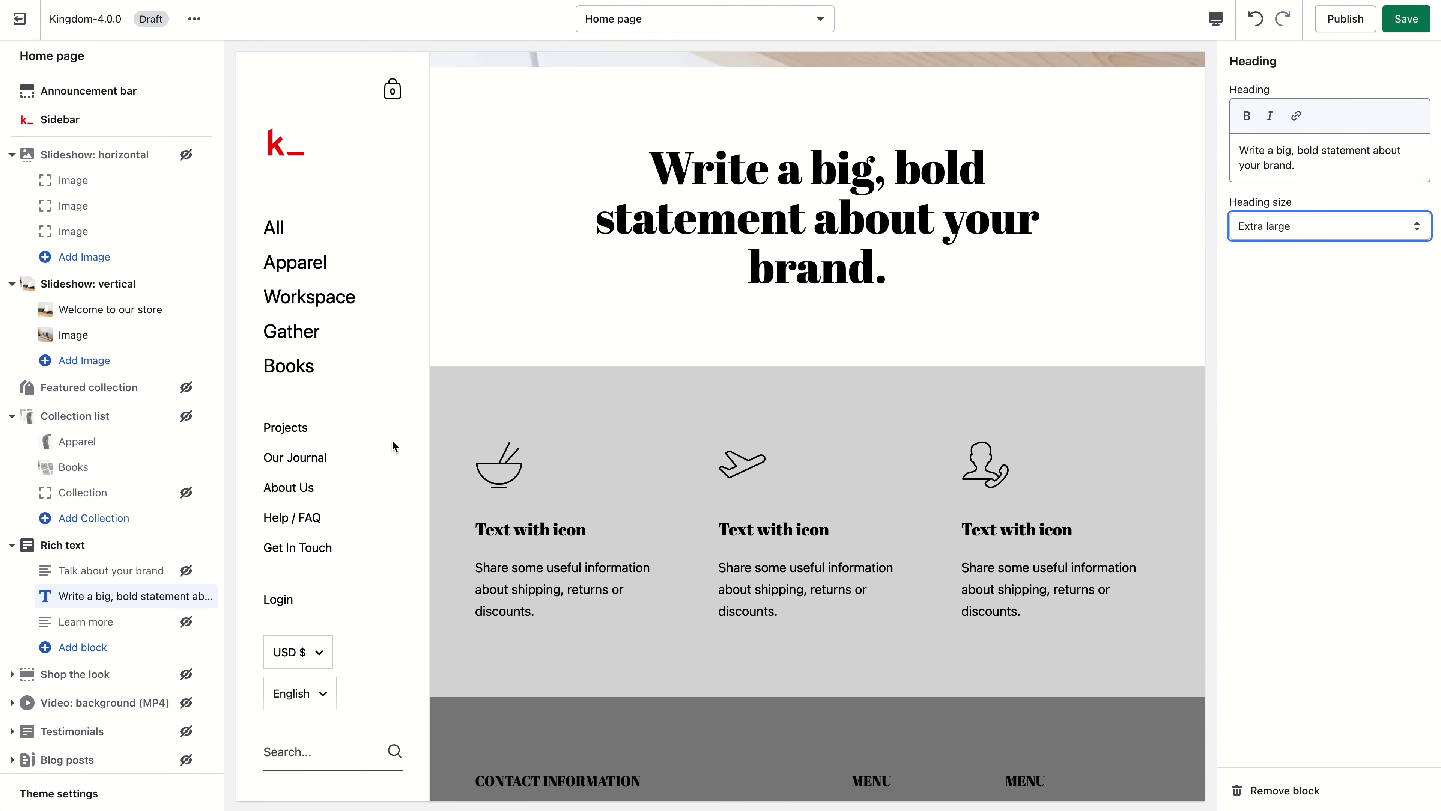
Show the Talk about your brand text block instead of the heading and replace its text with the hand-sewn tees description crediting Ugmonk.com.
click(187, 570)
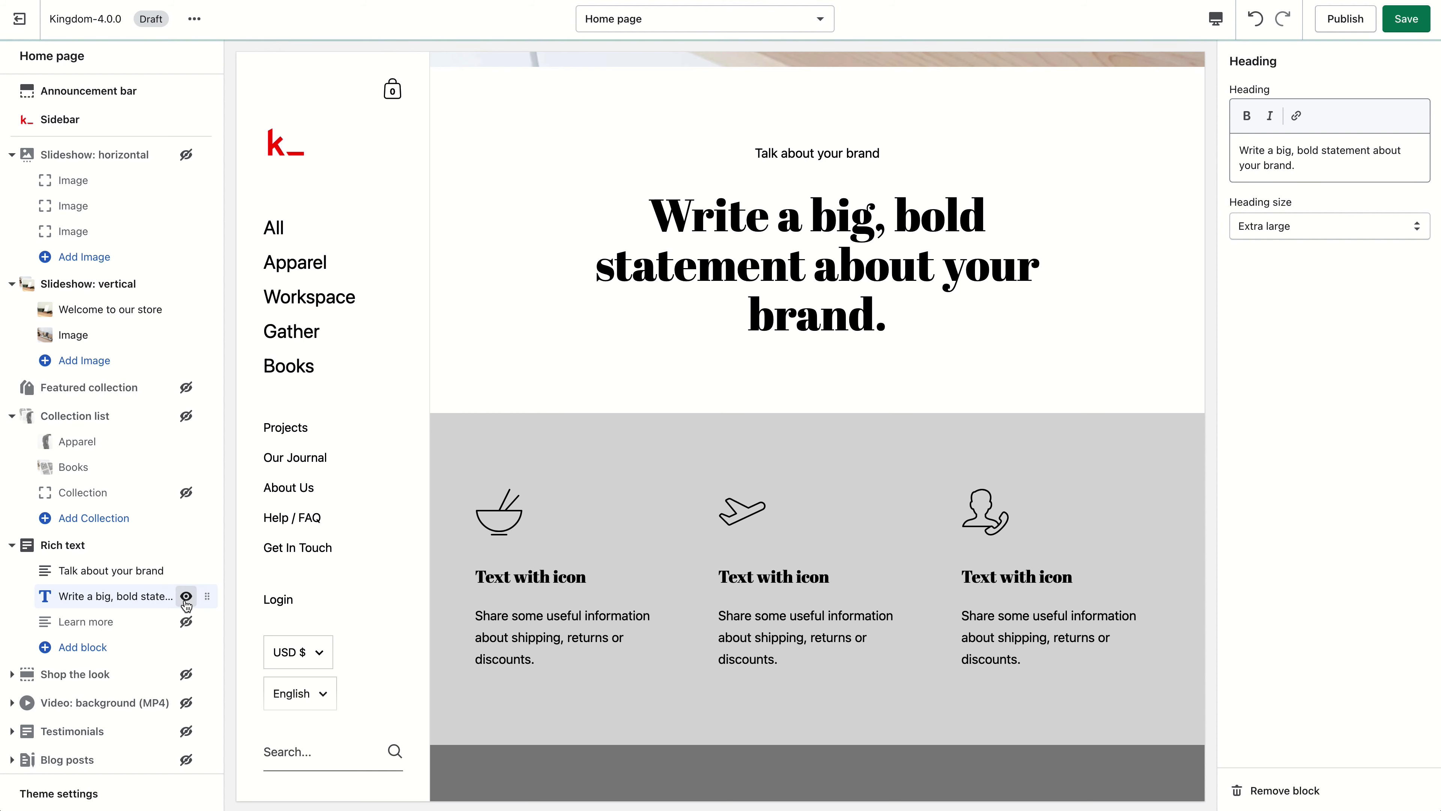
click(186, 596)
click(170, 570)
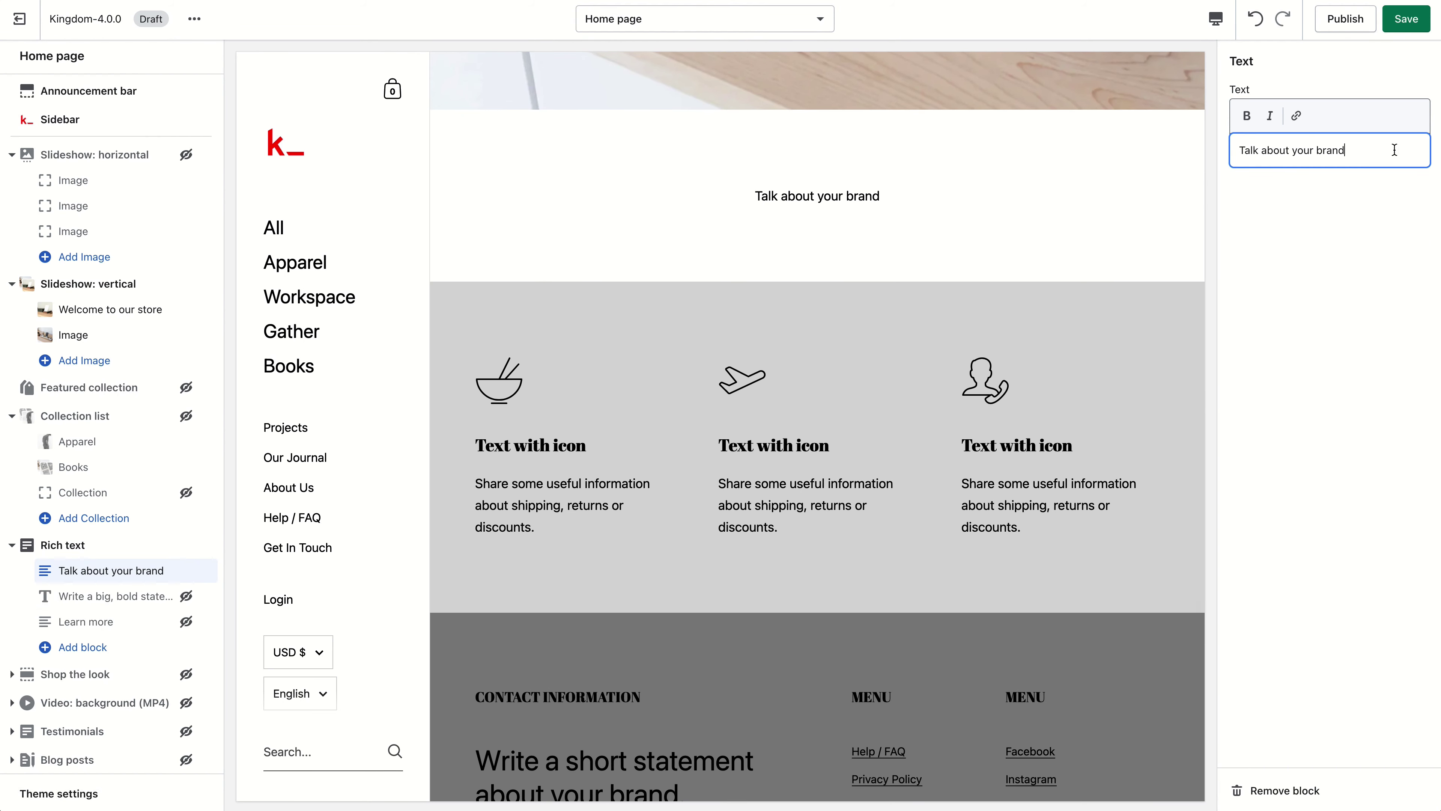
text(Our tees are carefully cut and sewn by hand in Los Angeles, California and enzyme washed for added softness. The tees are garment dyed which creates subtle variations of color, making each tee truly unique. Each tee is screen printed with water-based ink which makes the print will feel like it's part of the tee itself. You can buy this amazing product at Ugmonk.com)
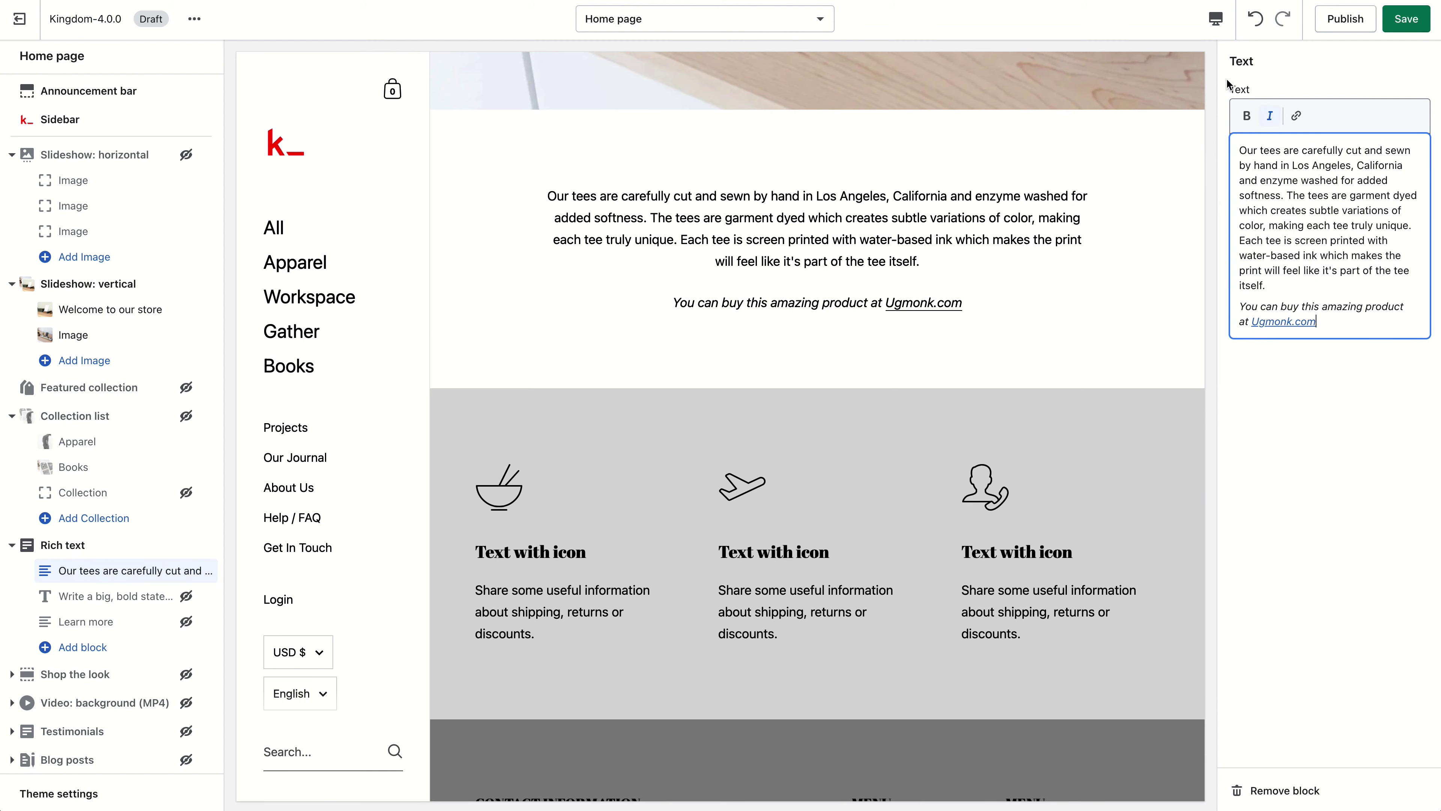
Set the Rich text section's text alignment to Left.
click(182, 546)
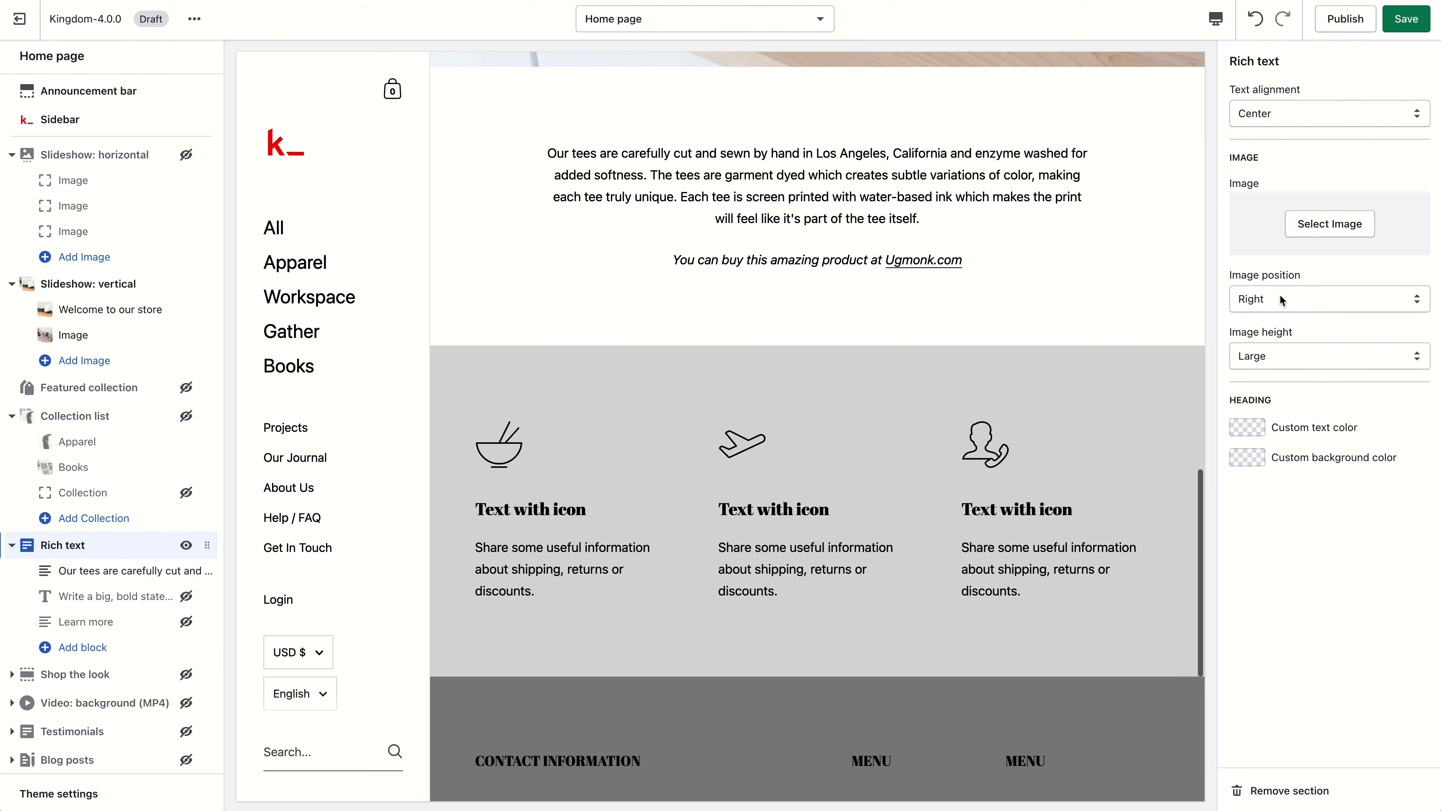
click(1280, 296)
click(1286, 353)
click(1305, 113)
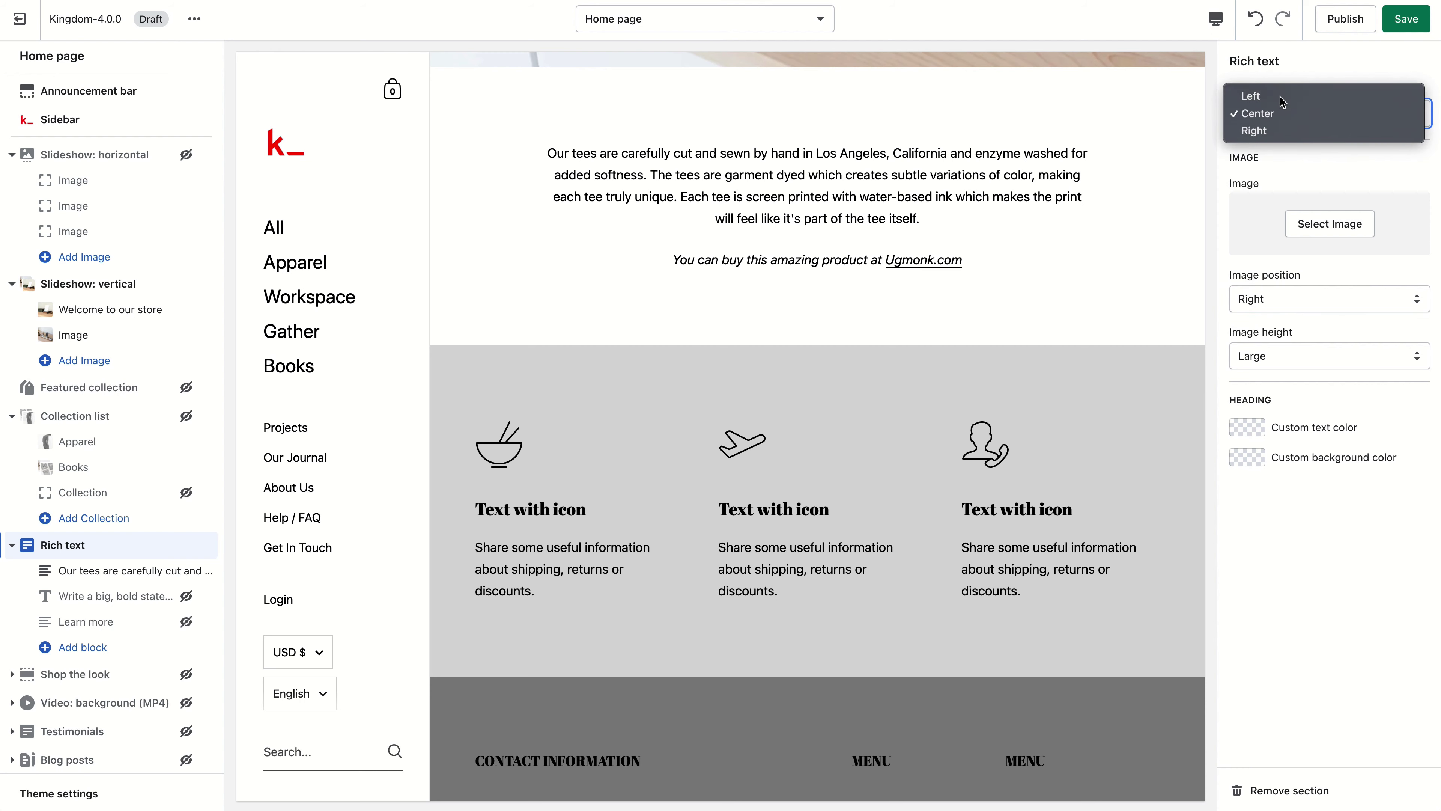
click(1280, 97)
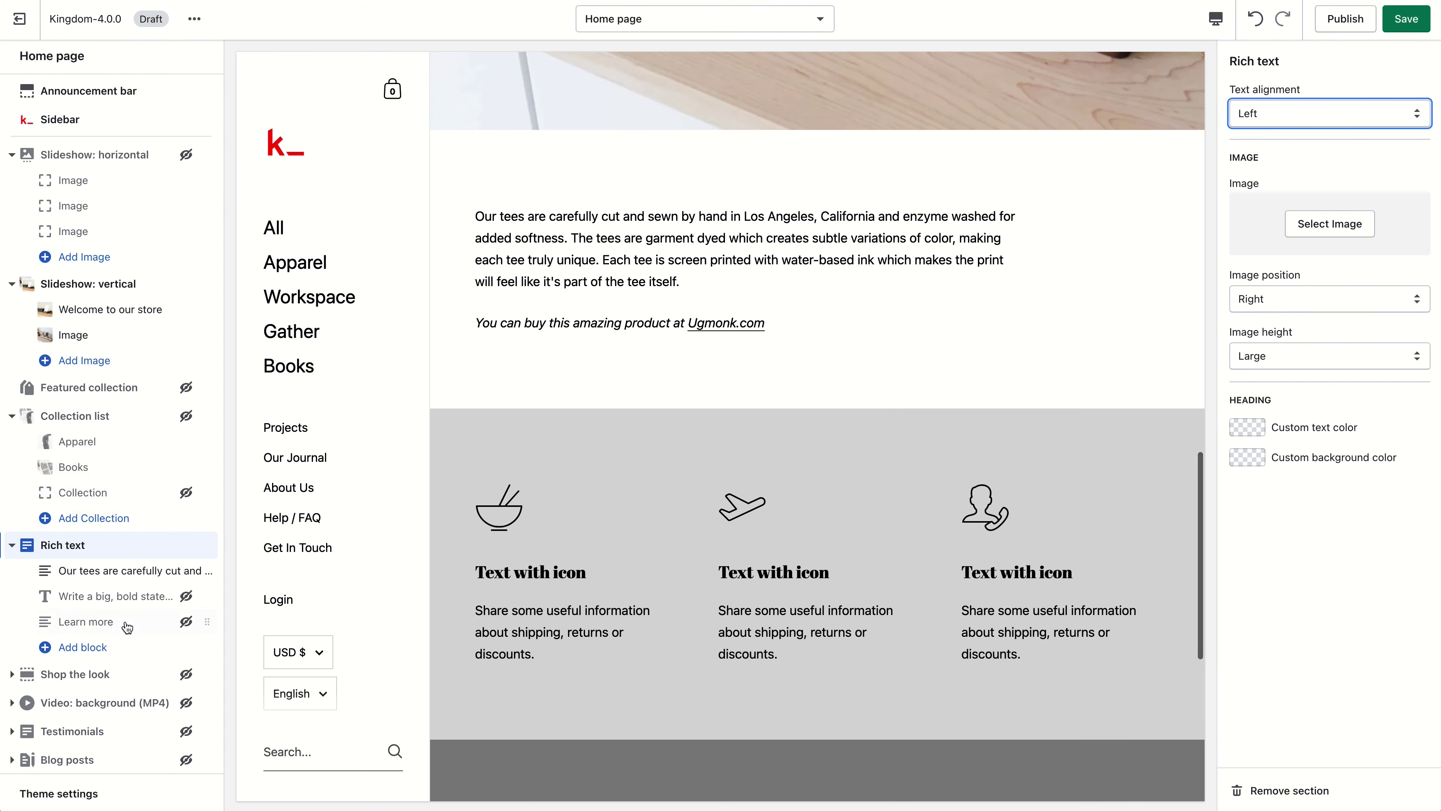
Move the heading block above the tees description and make it visible.
drag(202, 596, 200, 570)
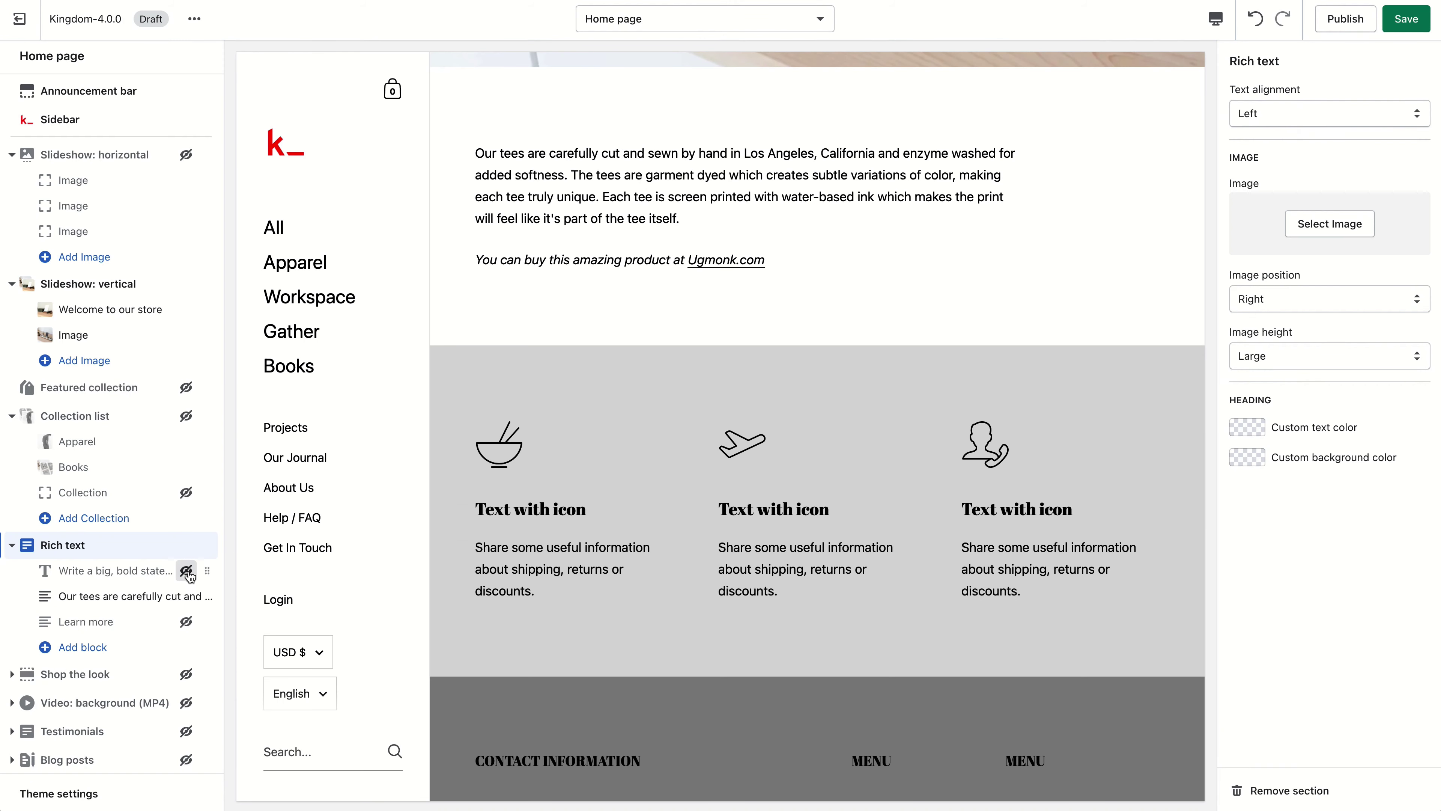
click(187, 570)
Set the heading size of the Rich text heading block to Regular.
click(1331, 226)
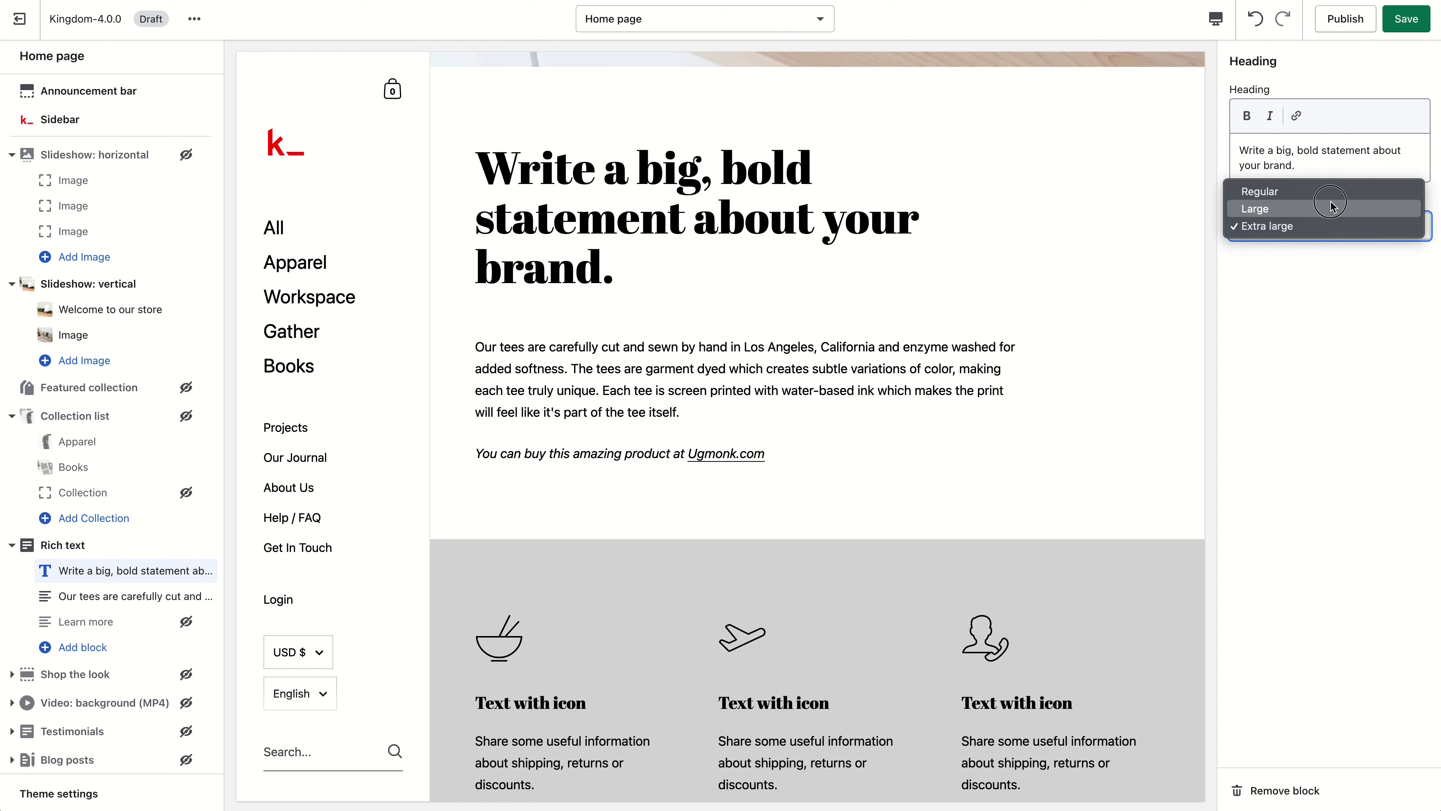
click(1332, 208)
click(1308, 226)
click(1305, 208)
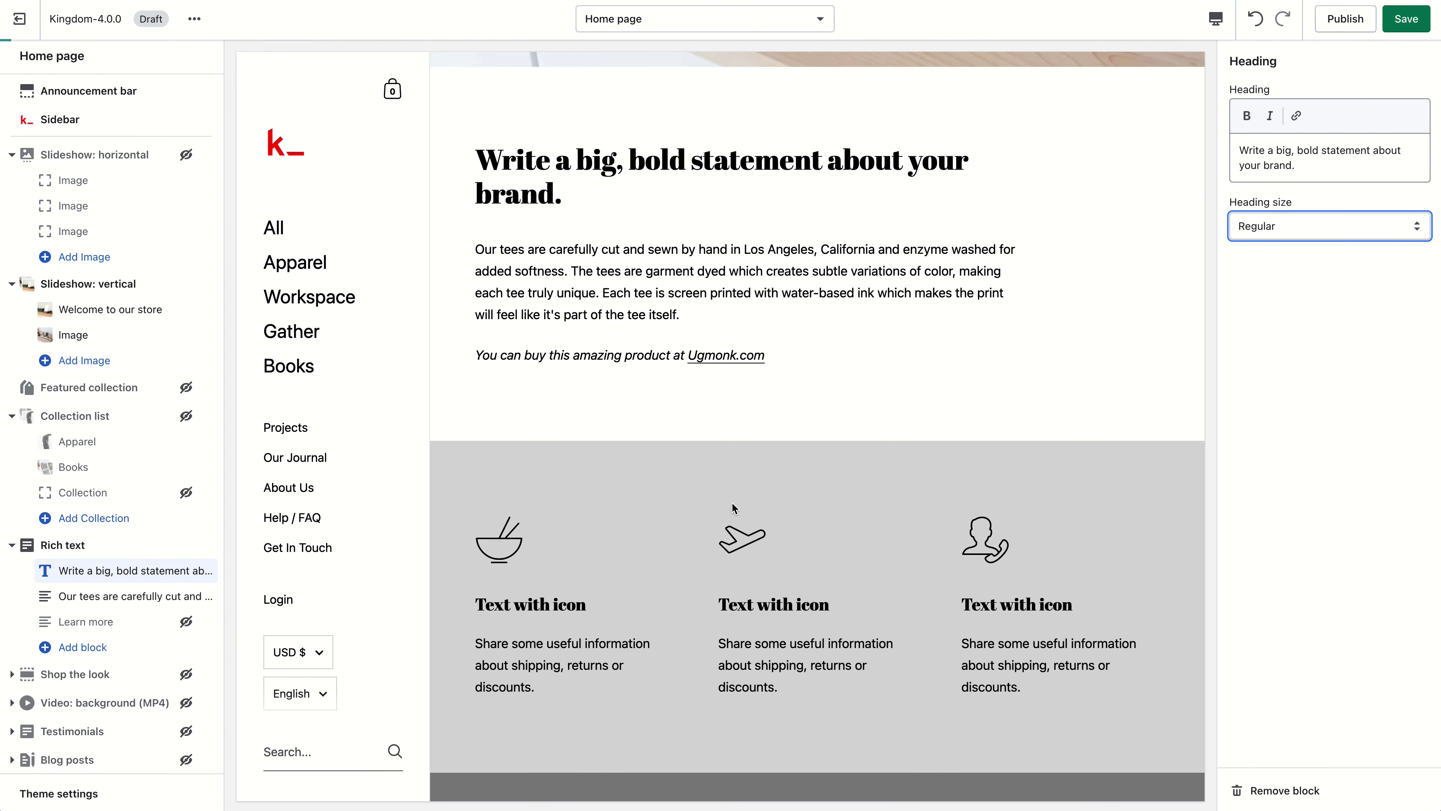
Add a Heading block, a Text block and an Icon block to the Rich text section.
click(80, 647)
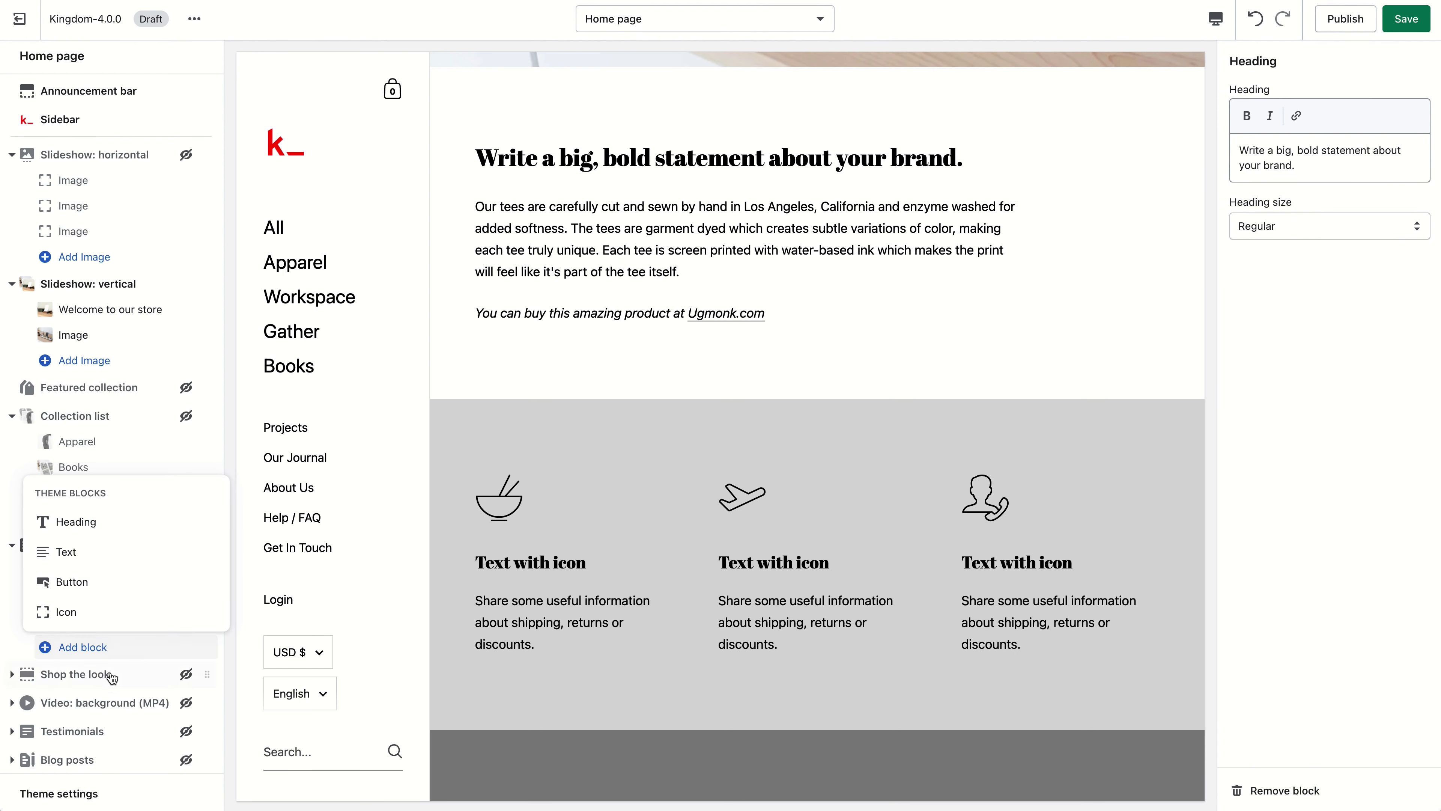
click(74, 525)
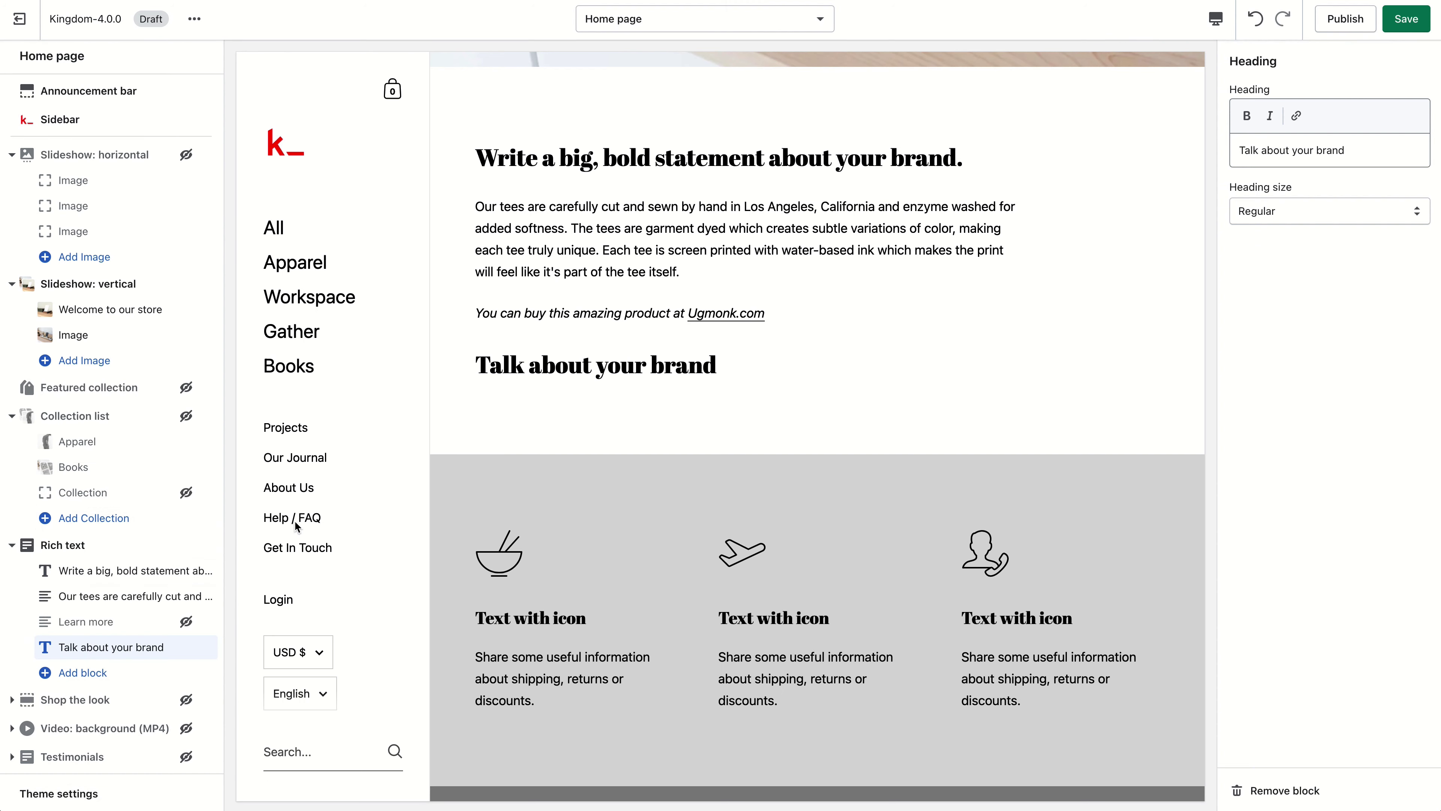
click(108, 671)
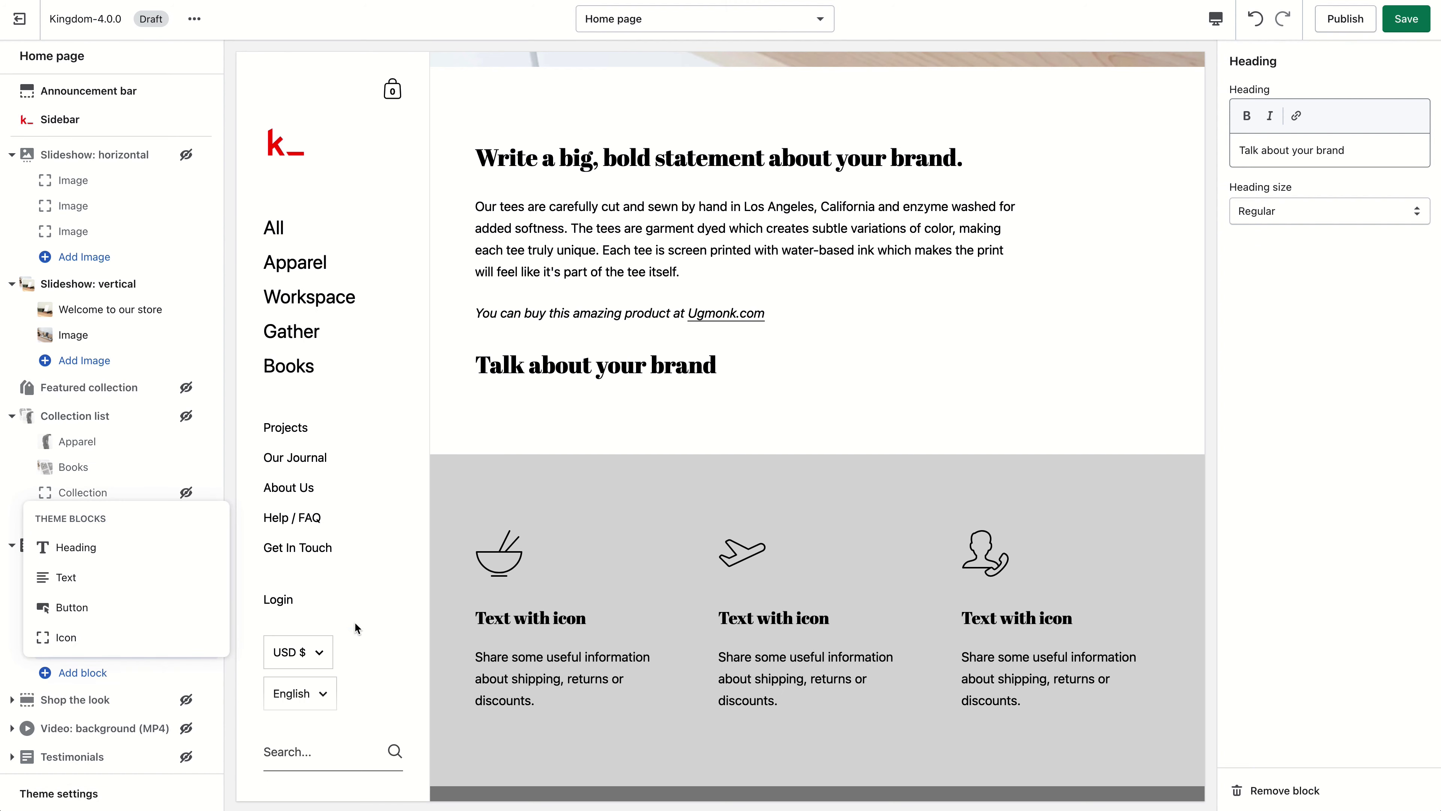
click(86, 590)
click(79, 698)
click(68, 662)
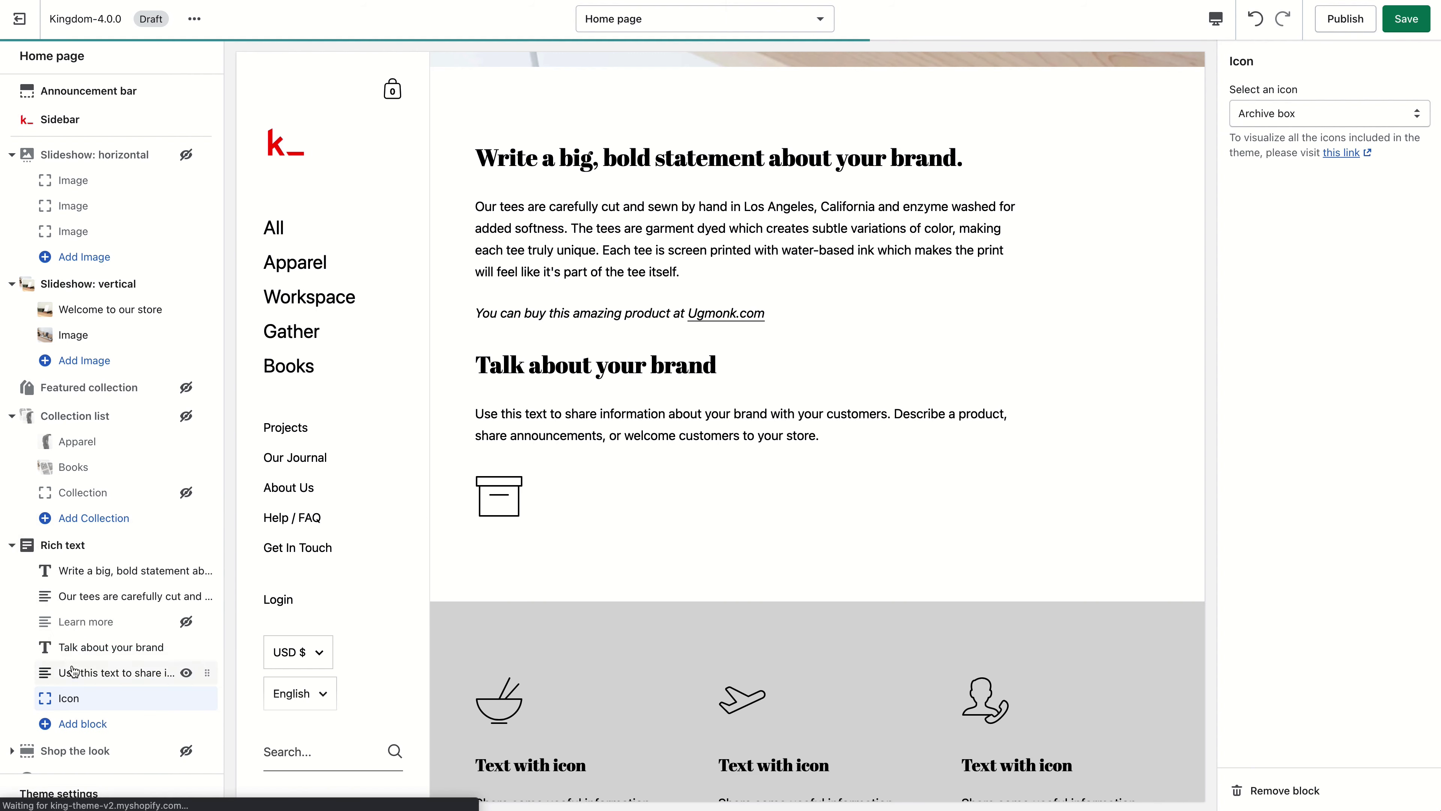
Move the Icon block directly below the tees description and set its icon to Celsius.
drag(206, 700, 207, 603)
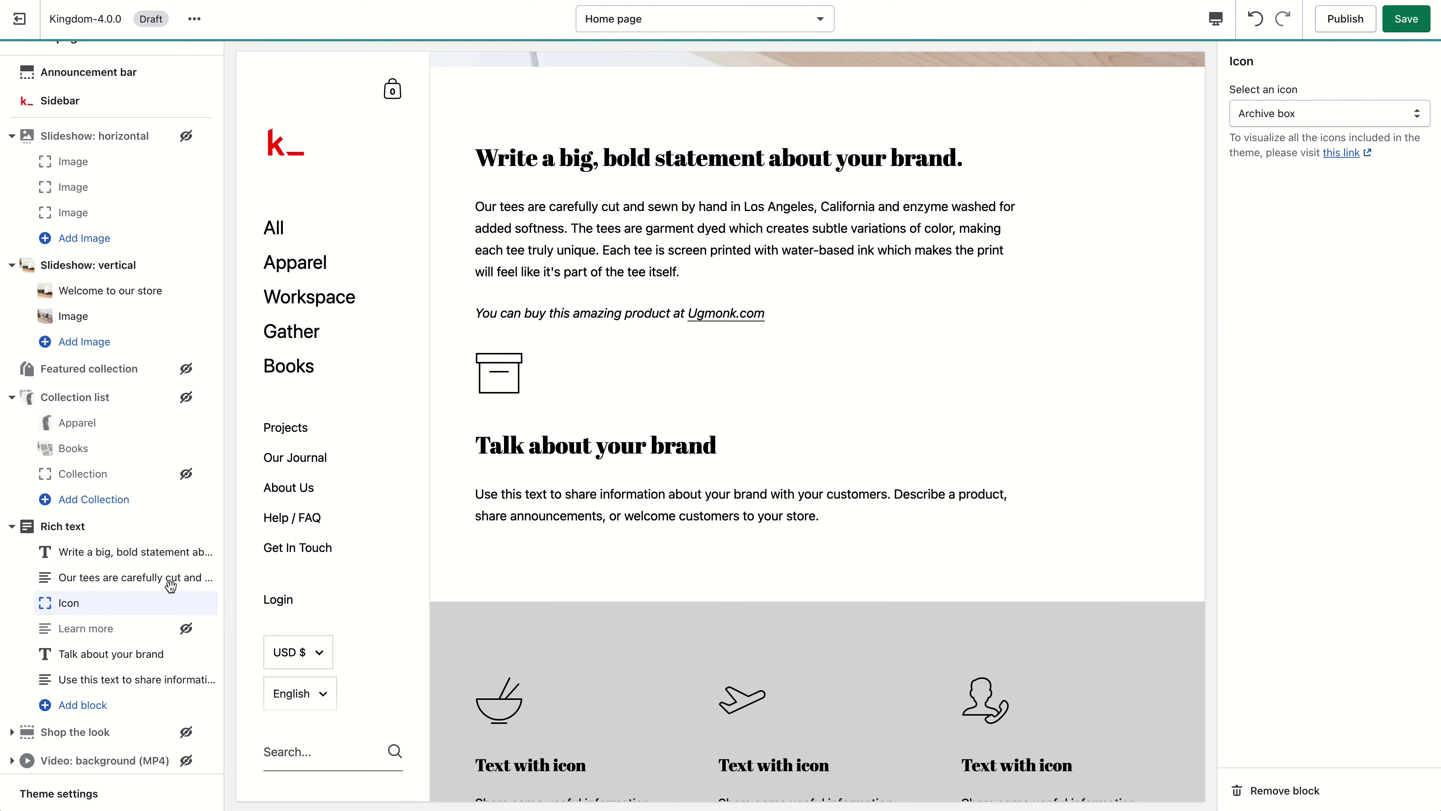
click(1328, 117)
scroll(1293, 625, down, 15)
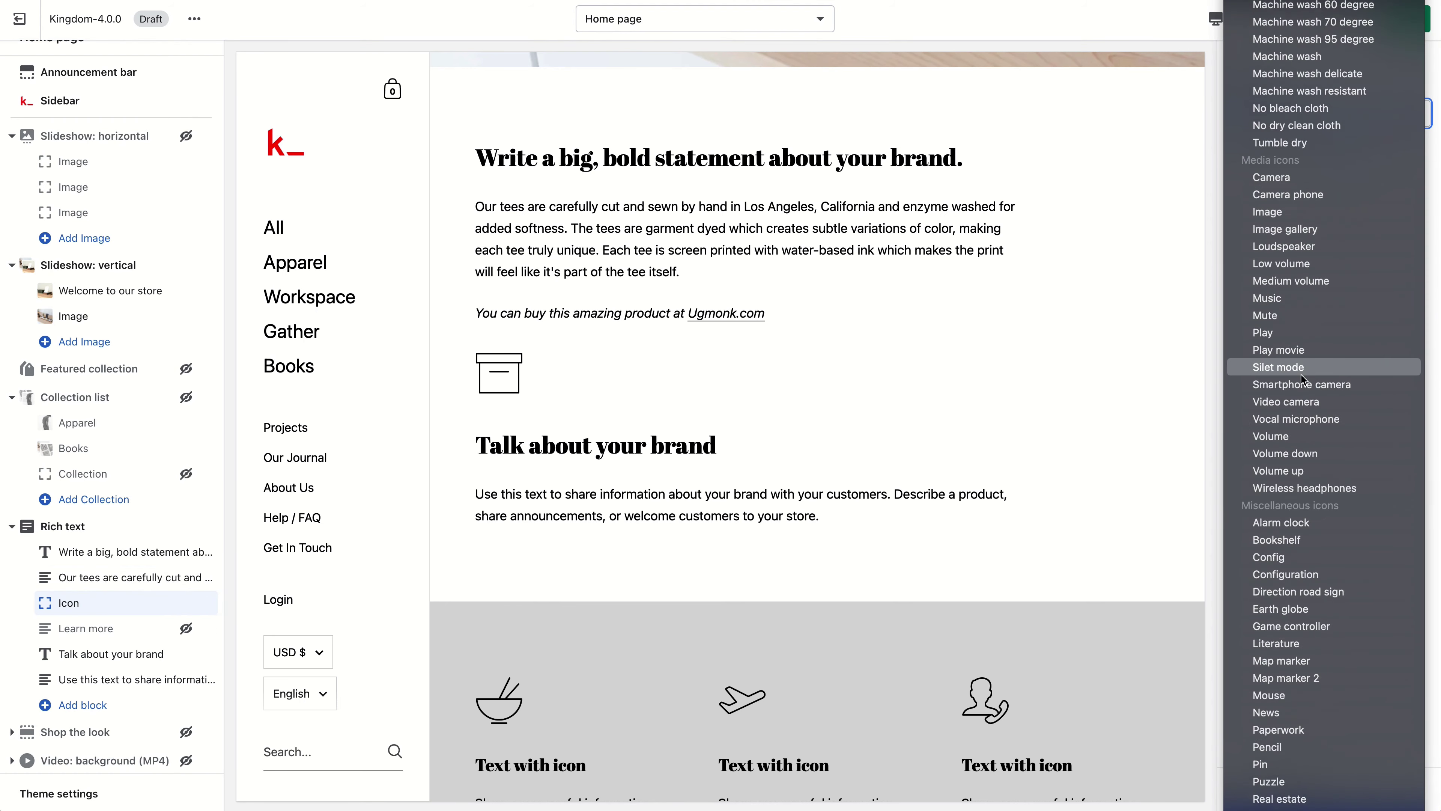
click(1294, 641)
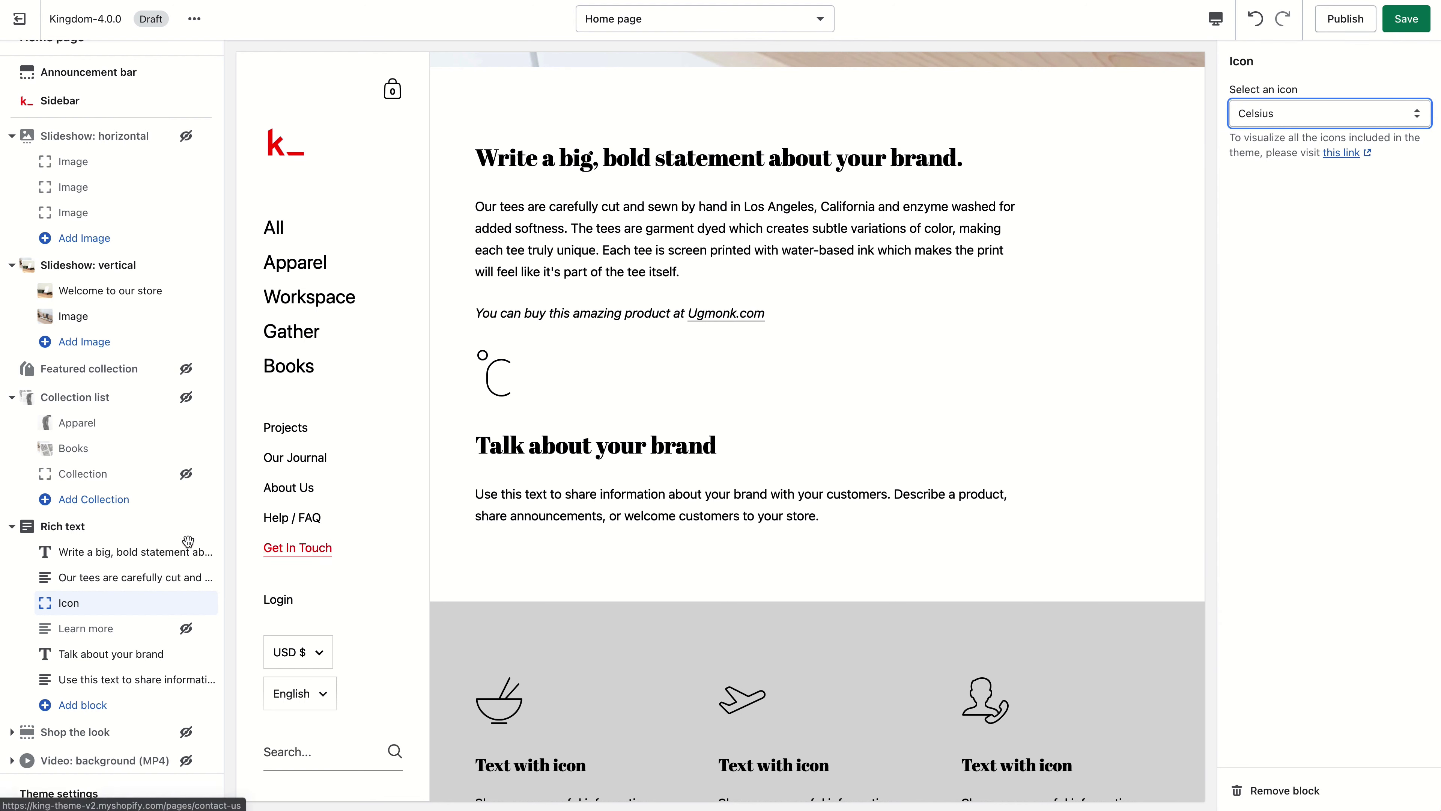
Give the Rich text section the library image showing the desk organizer with a phone, pens and mug.
click(116, 536)
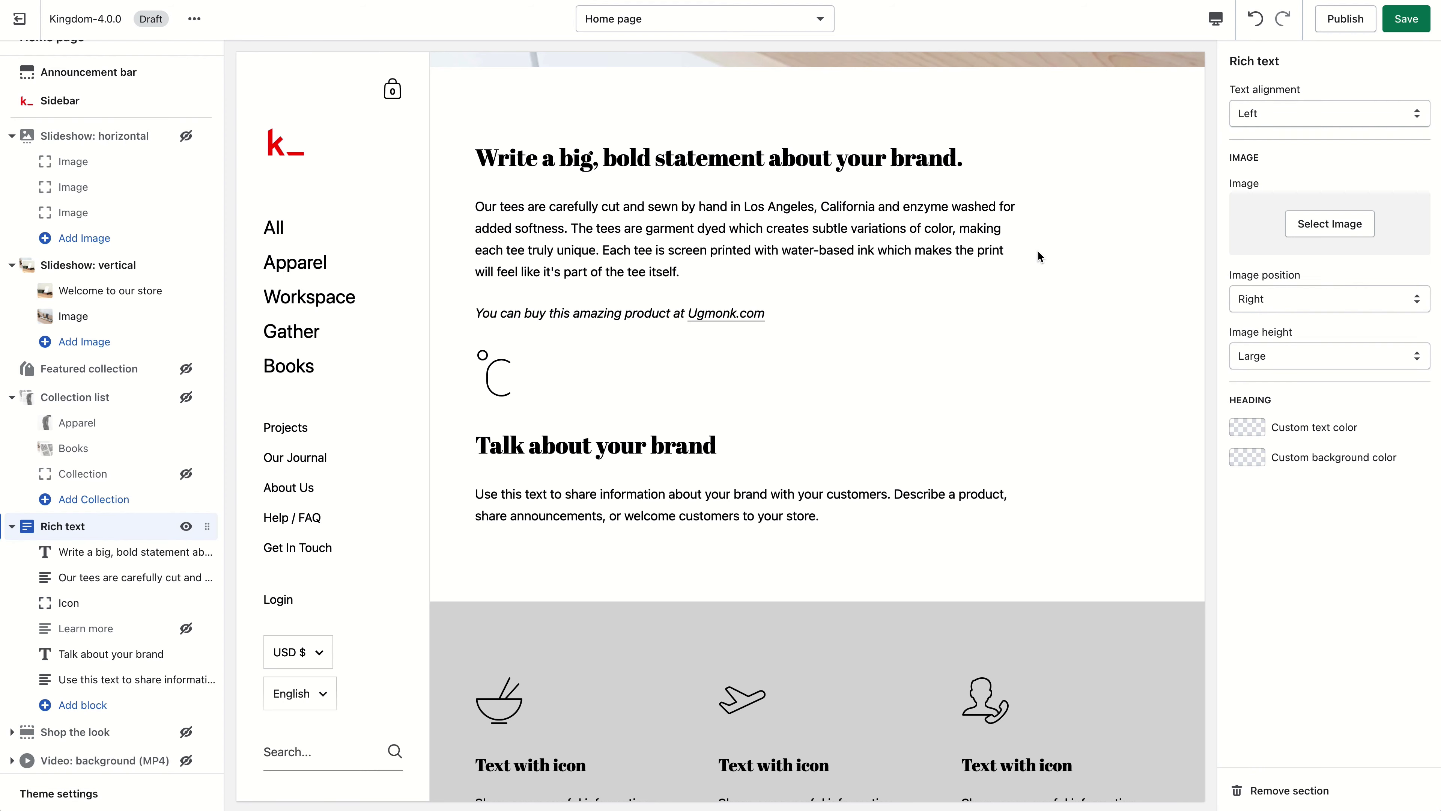
scroll(608, 251, up, 2)
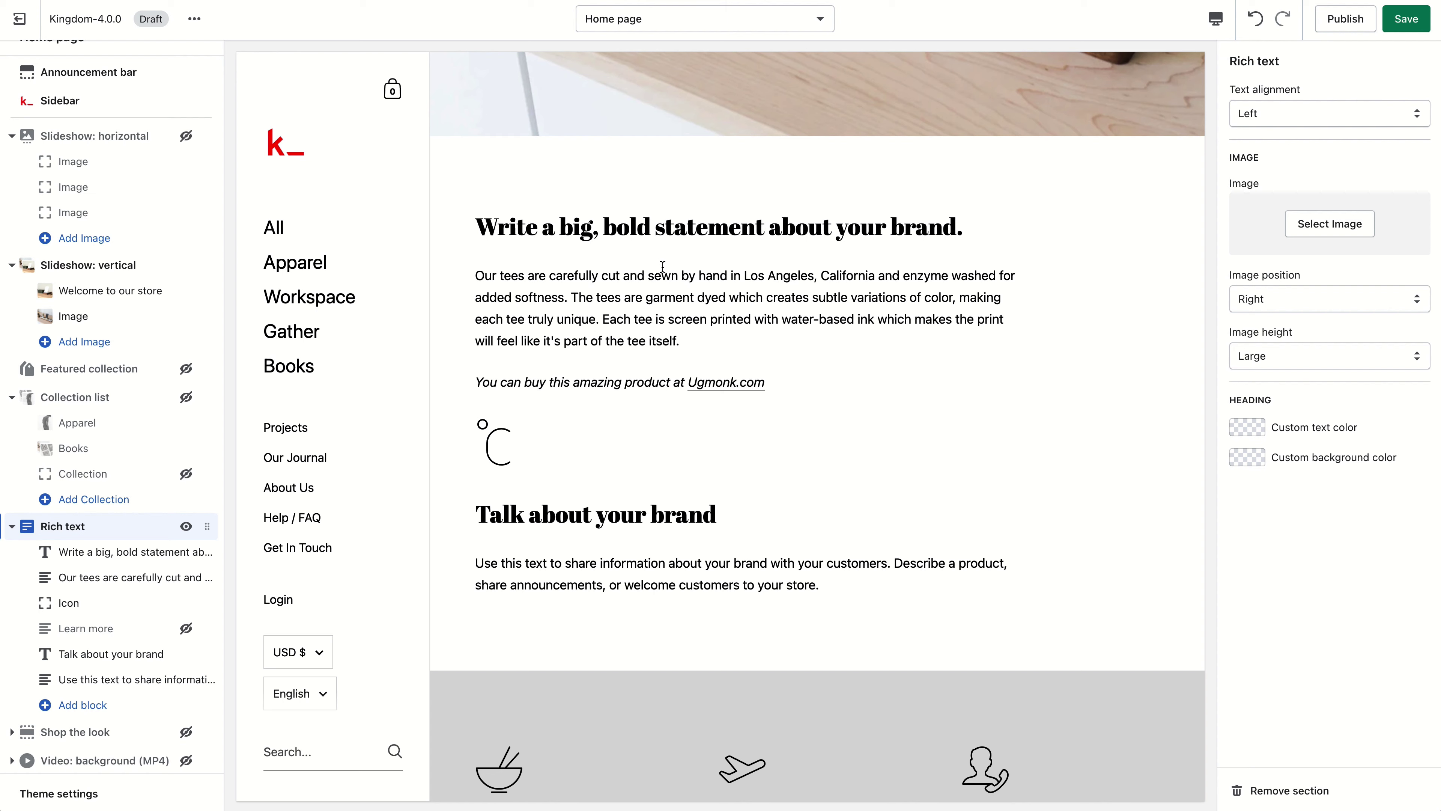
click(1302, 224)
click(1275, 285)
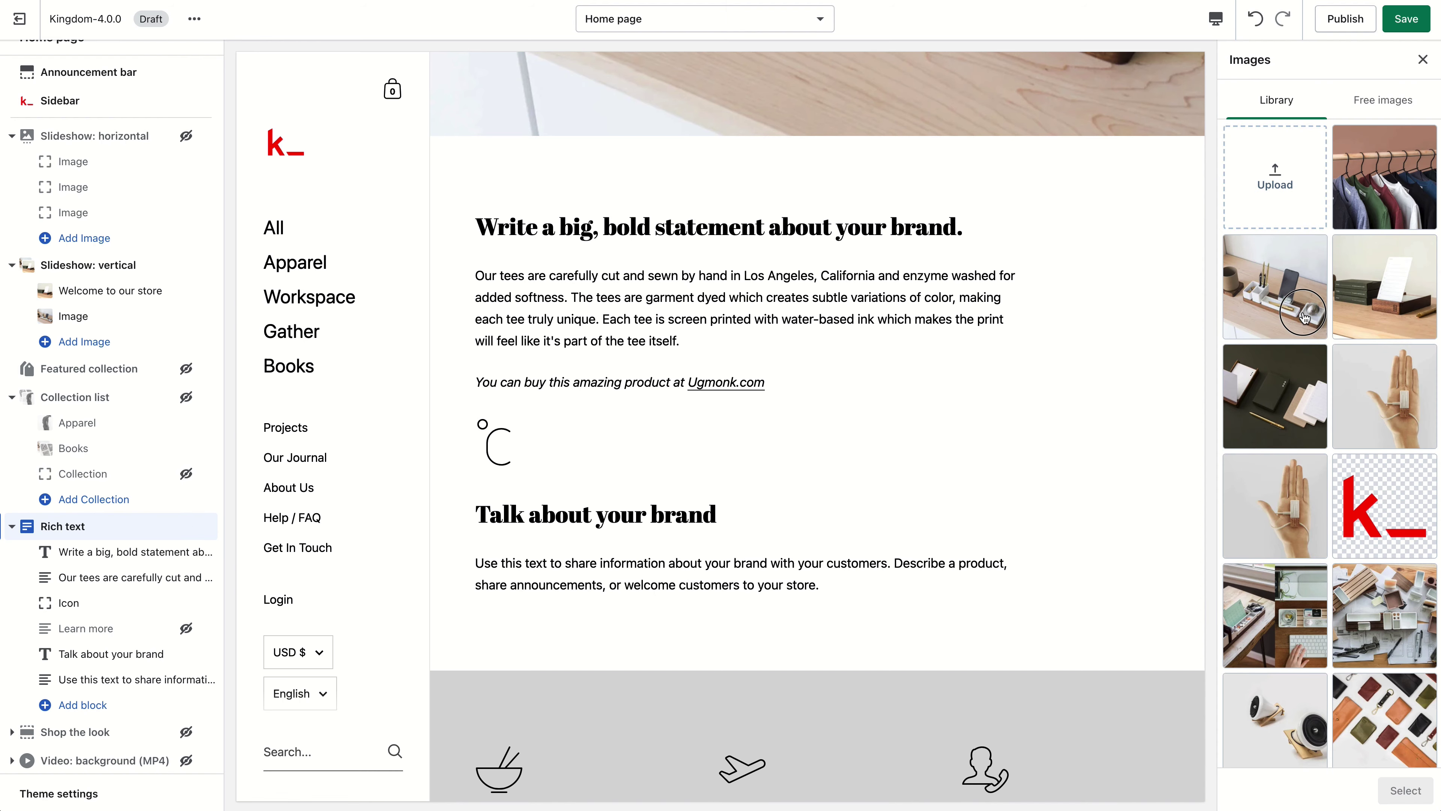
click(1406, 790)
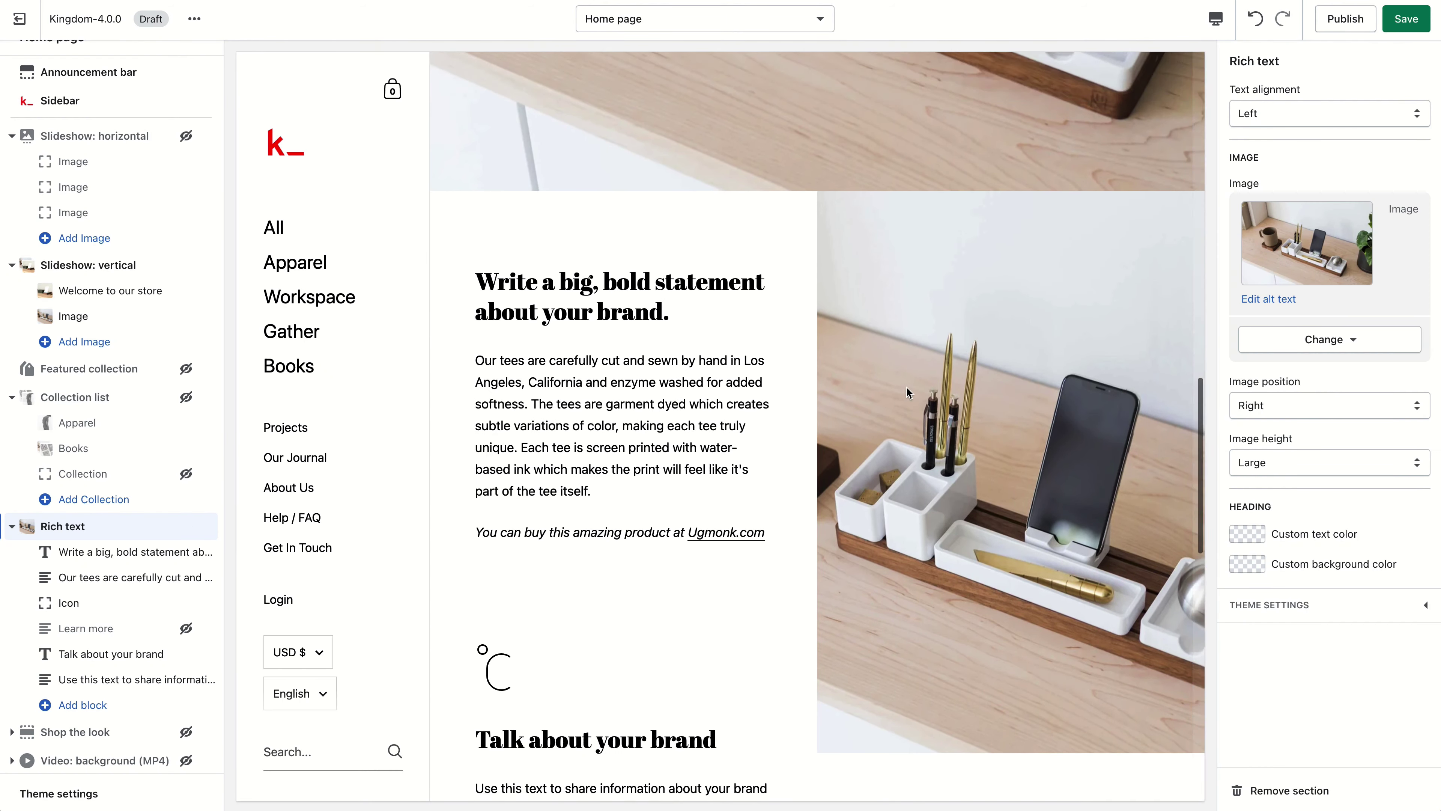
Hide the second heading block and the placeholder text block at the end of the Rich text section.
click(186, 655)
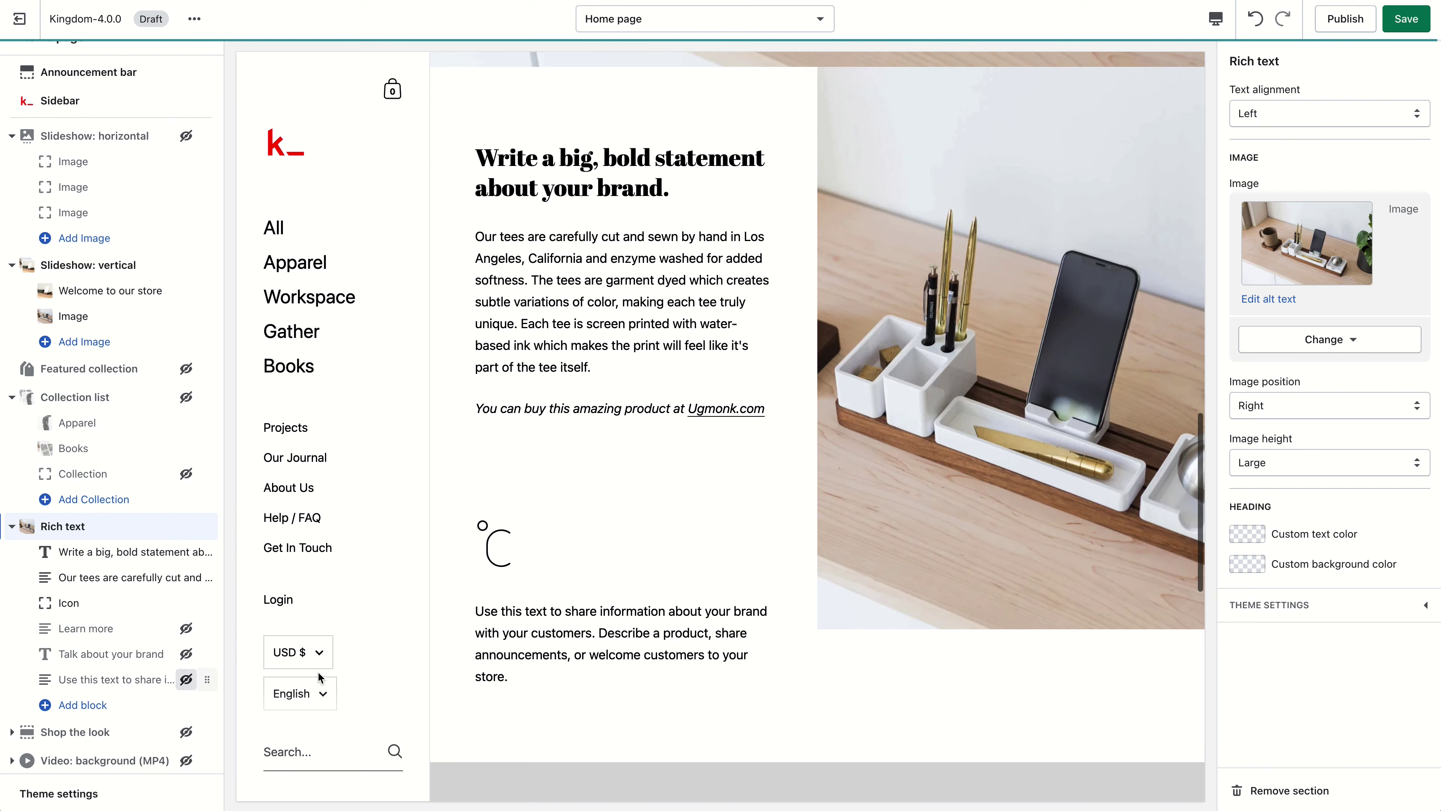
click(188, 680)
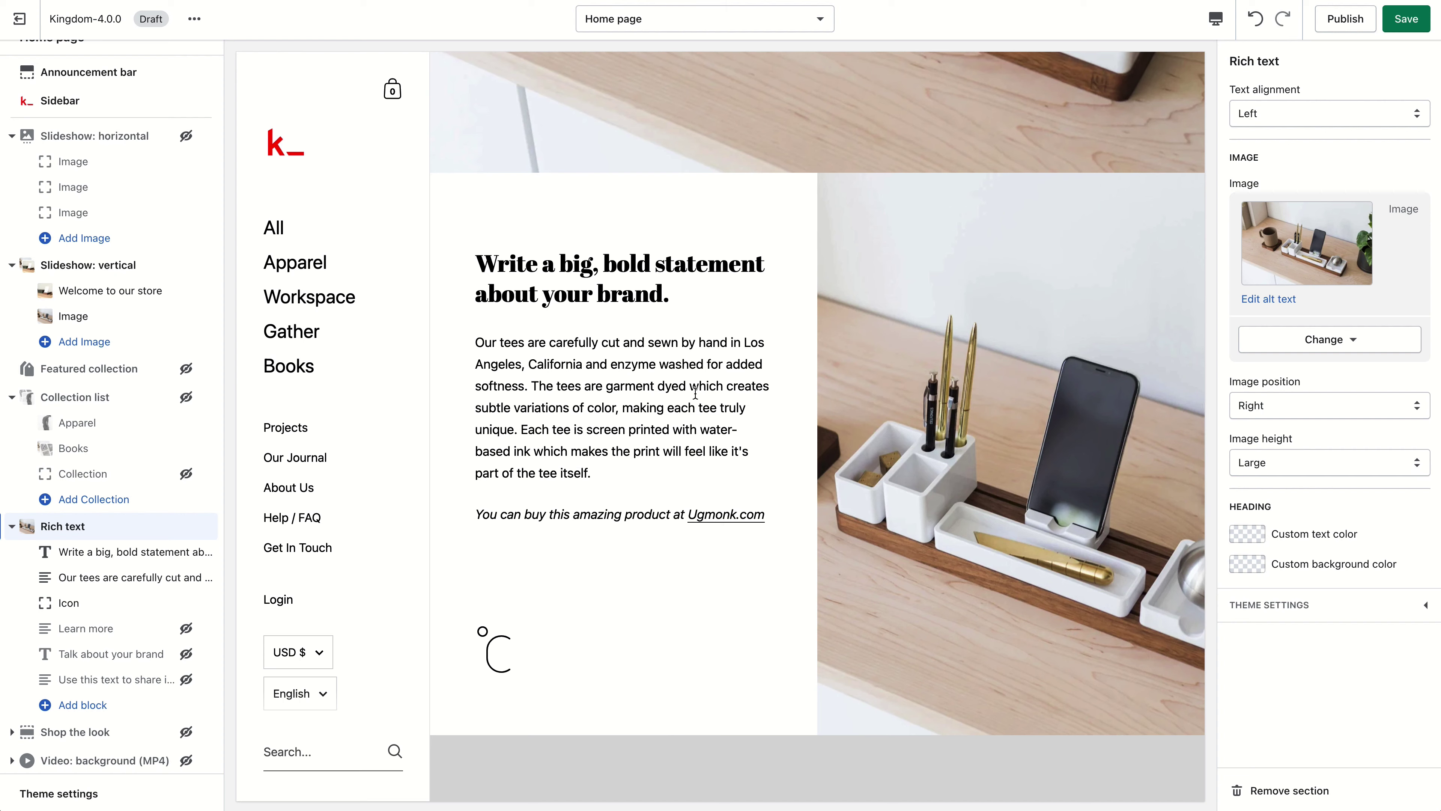
Position the Rich text section's image on the left and set its image height to Full.
click(1335, 129)
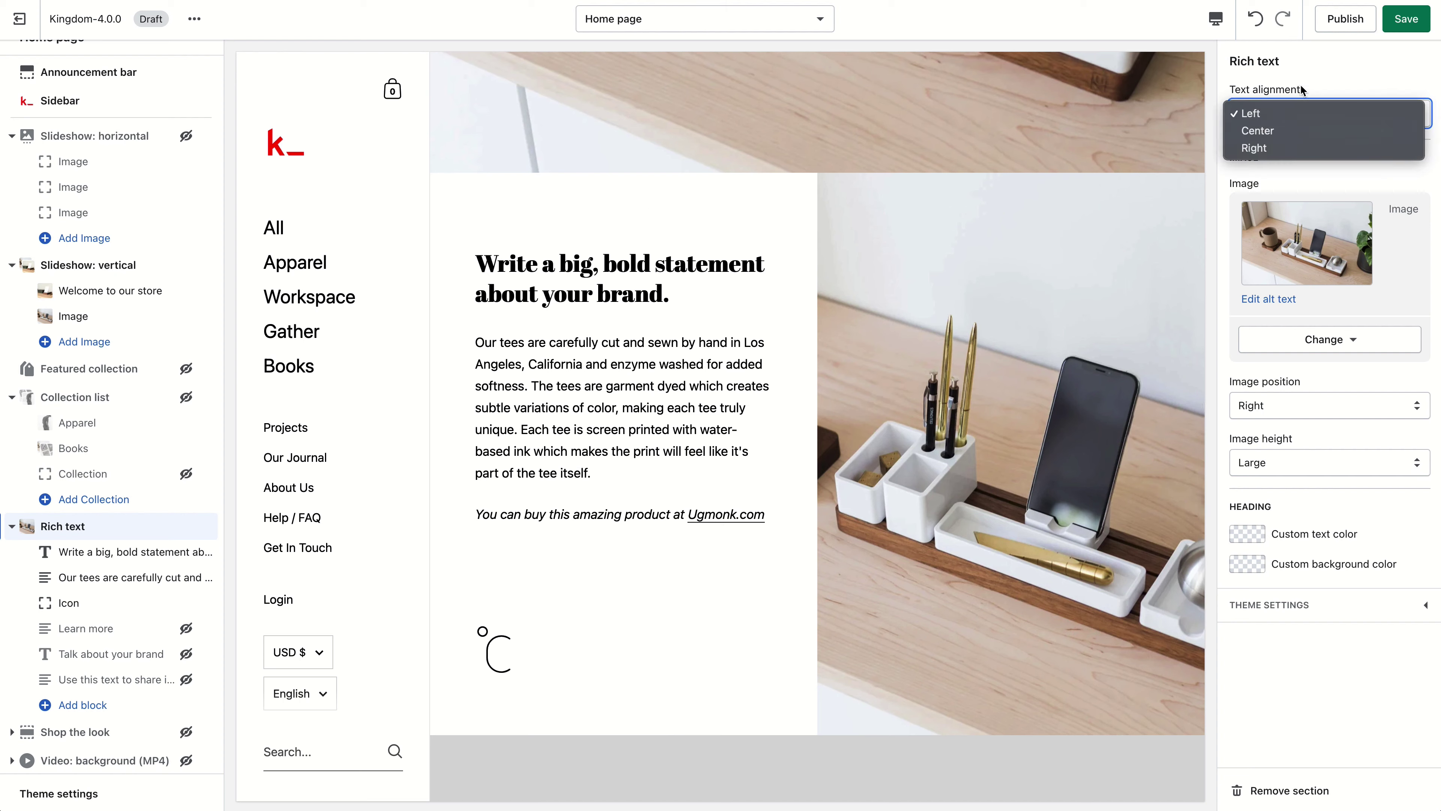
click(1302, 108)
click(1274, 414)
click(1269, 389)
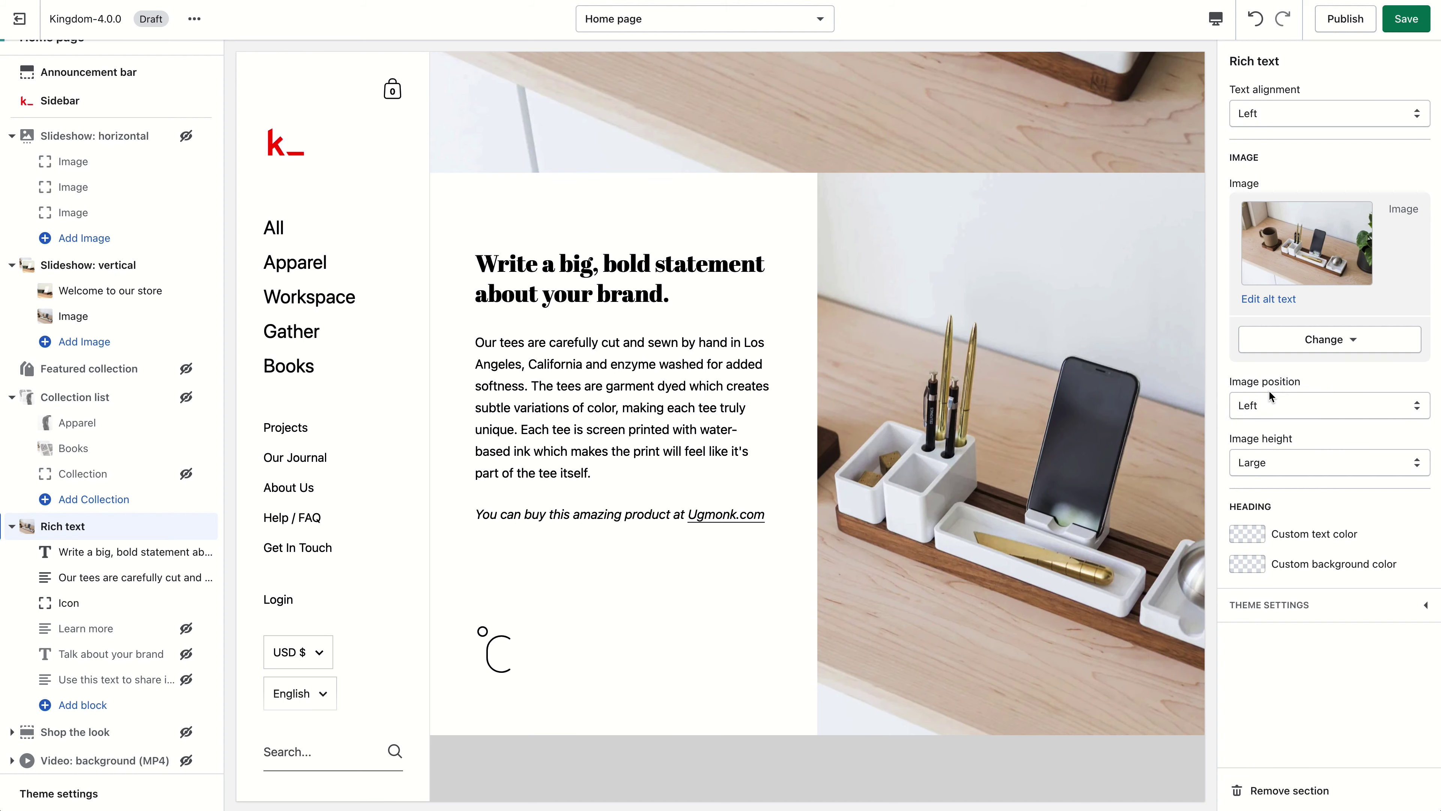
click(1350, 463)
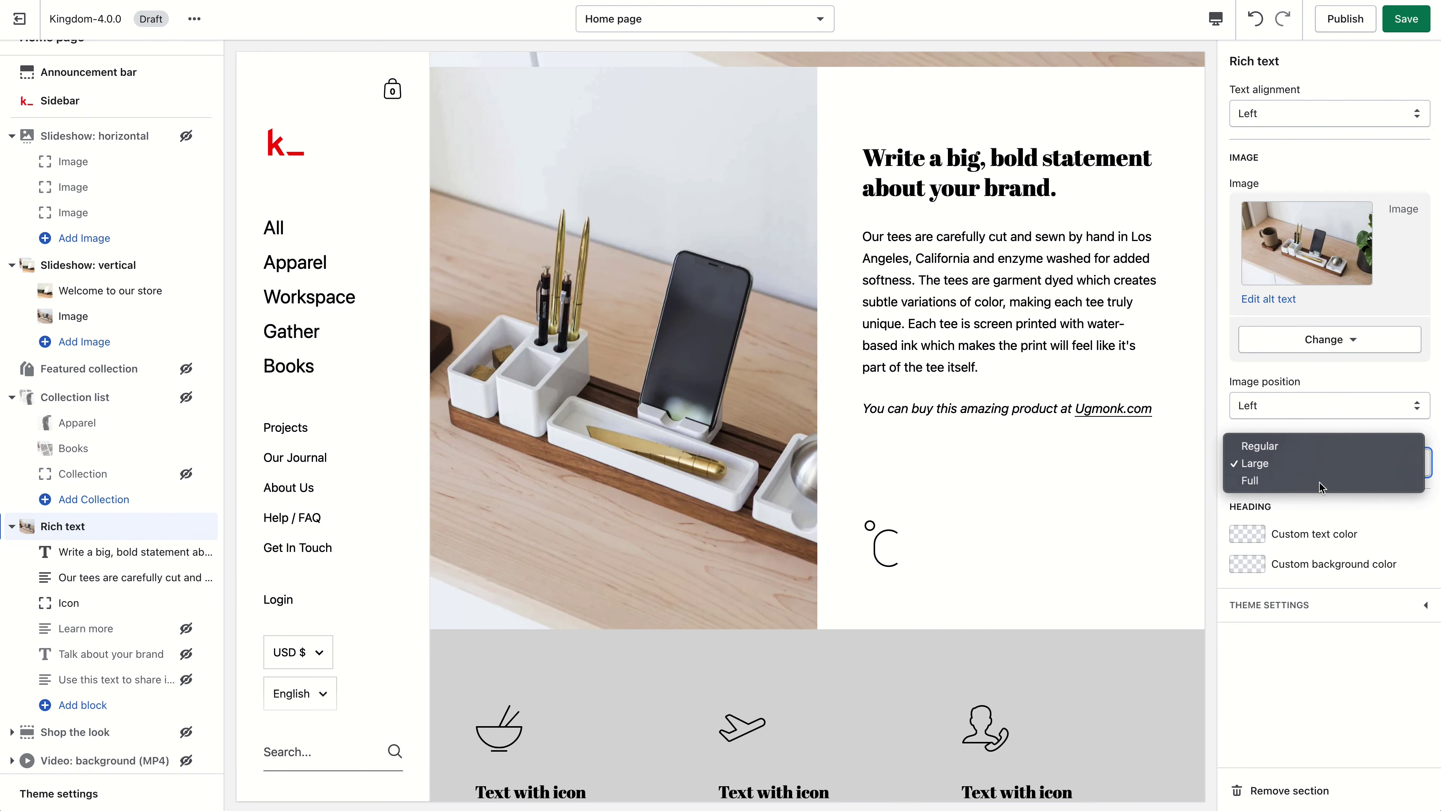
click(1350, 480)
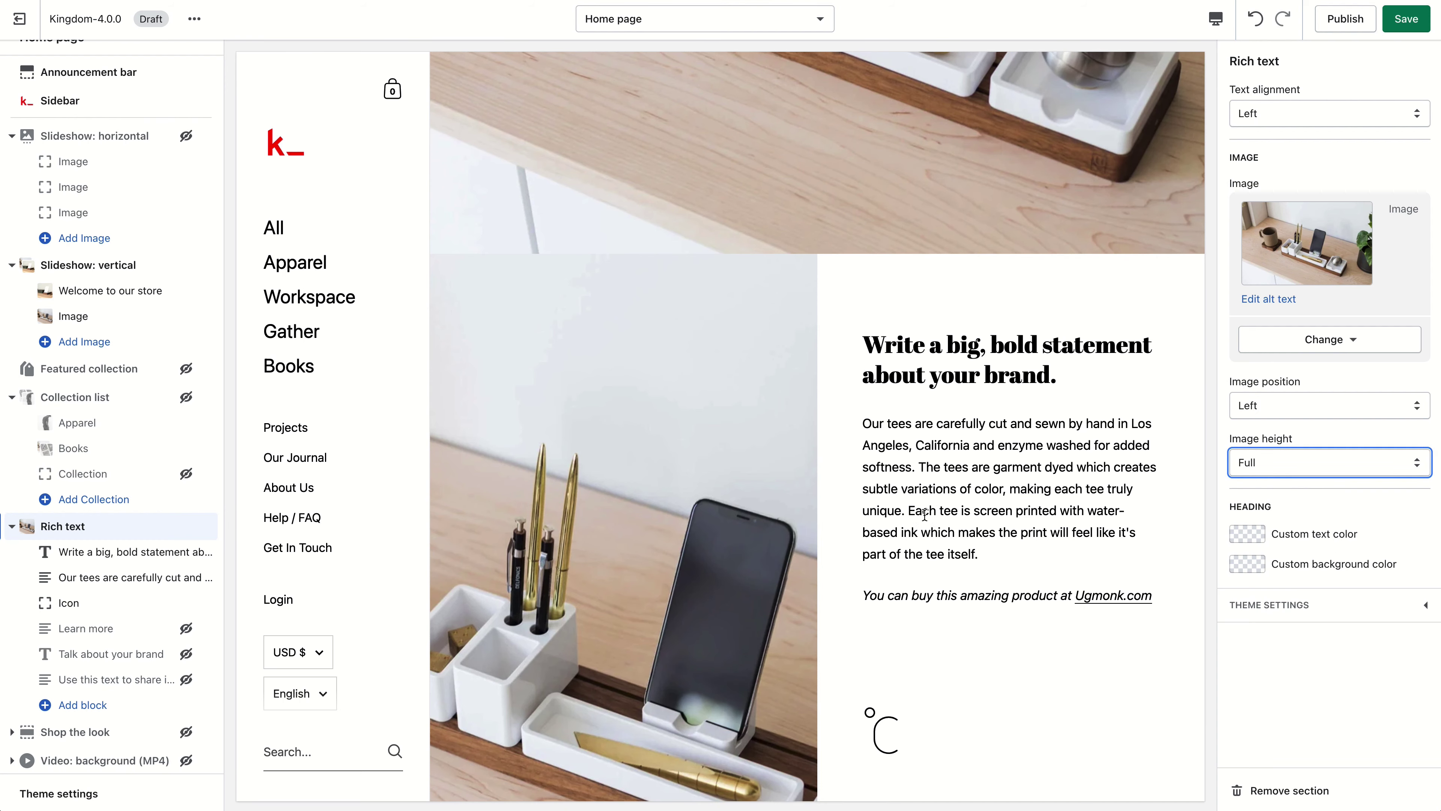
Give the Rich text section a white custom text color and a black (000000) custom background, and collapse its block list.
scroll(927, 518, down, 3)
click(1237, 538)
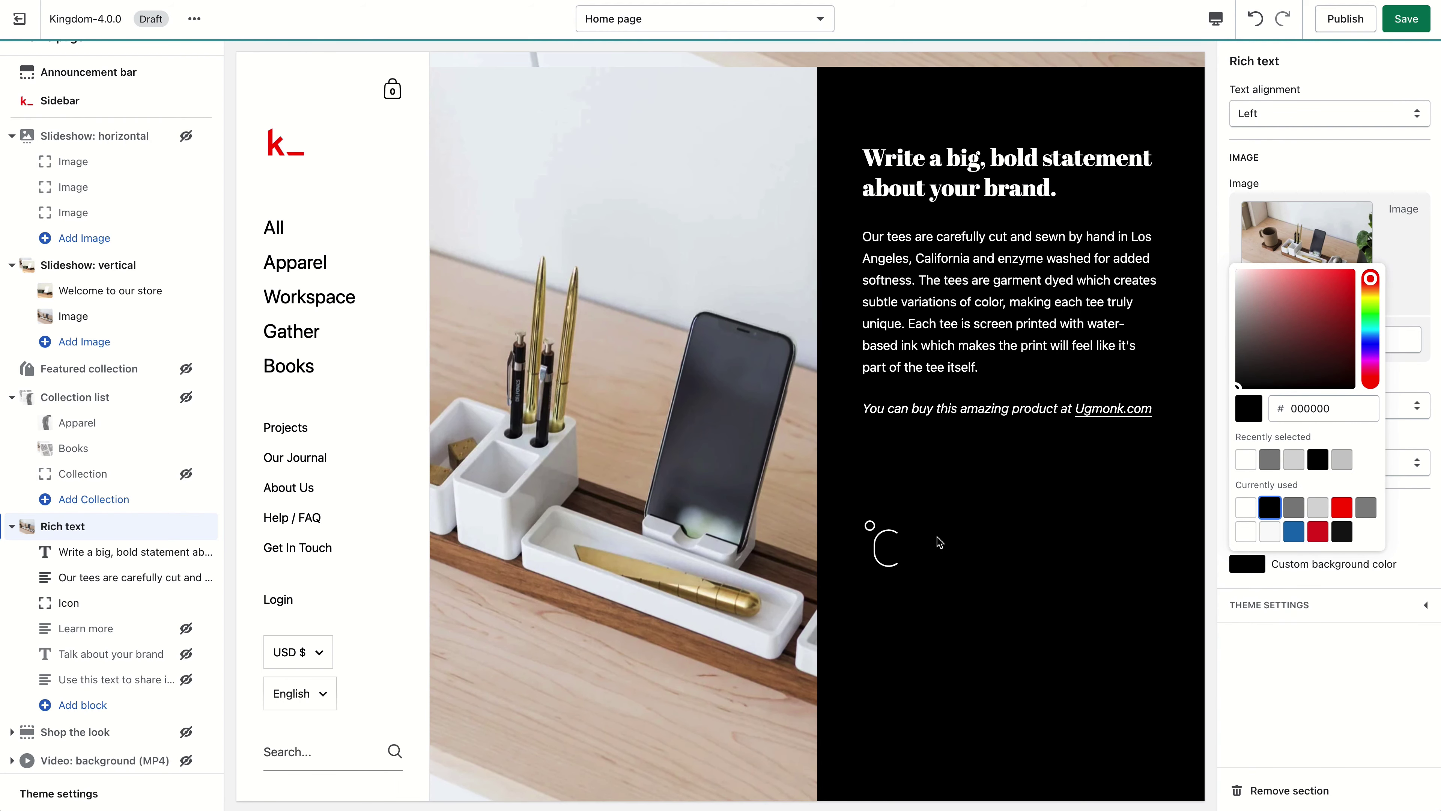
click(640, 385)
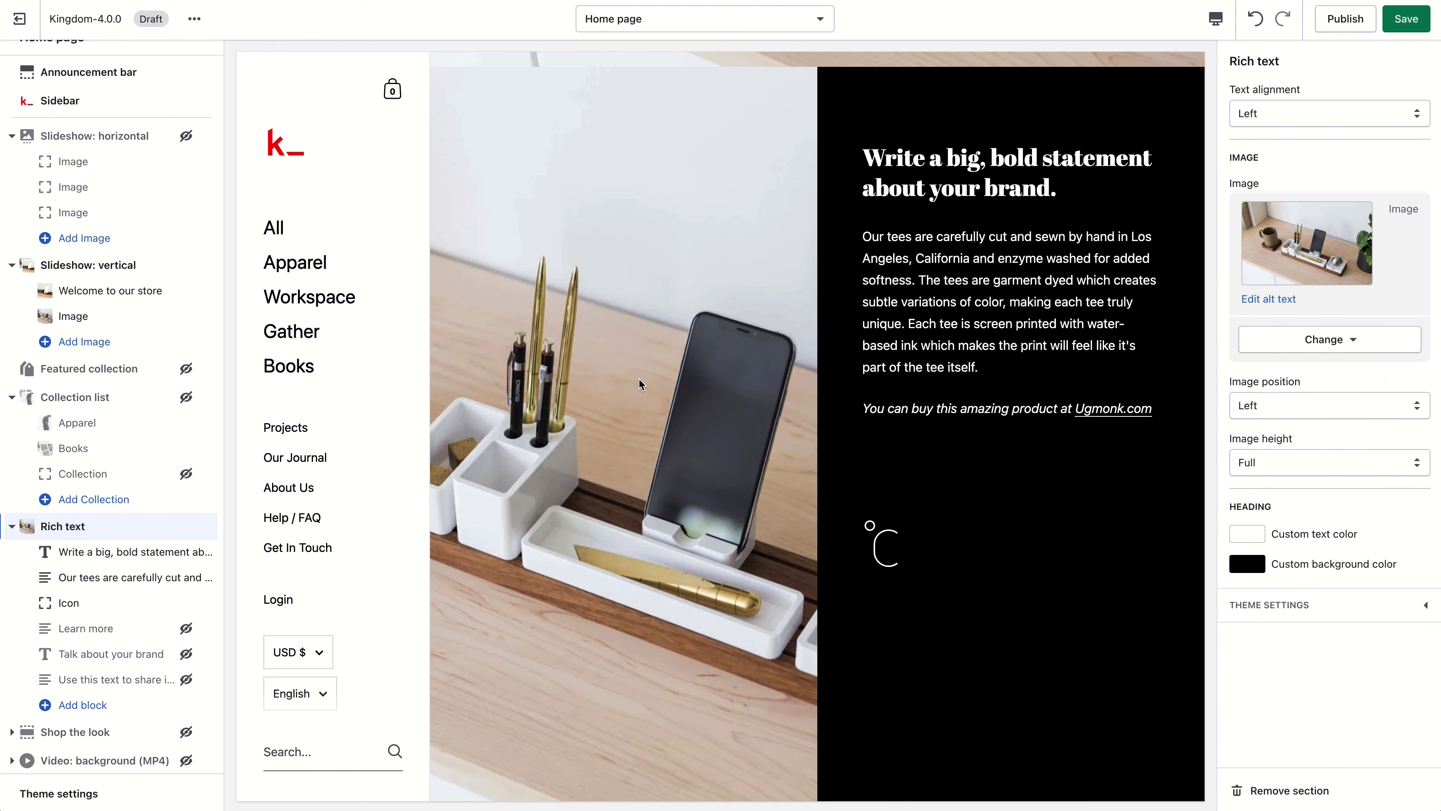
click(11, 525)
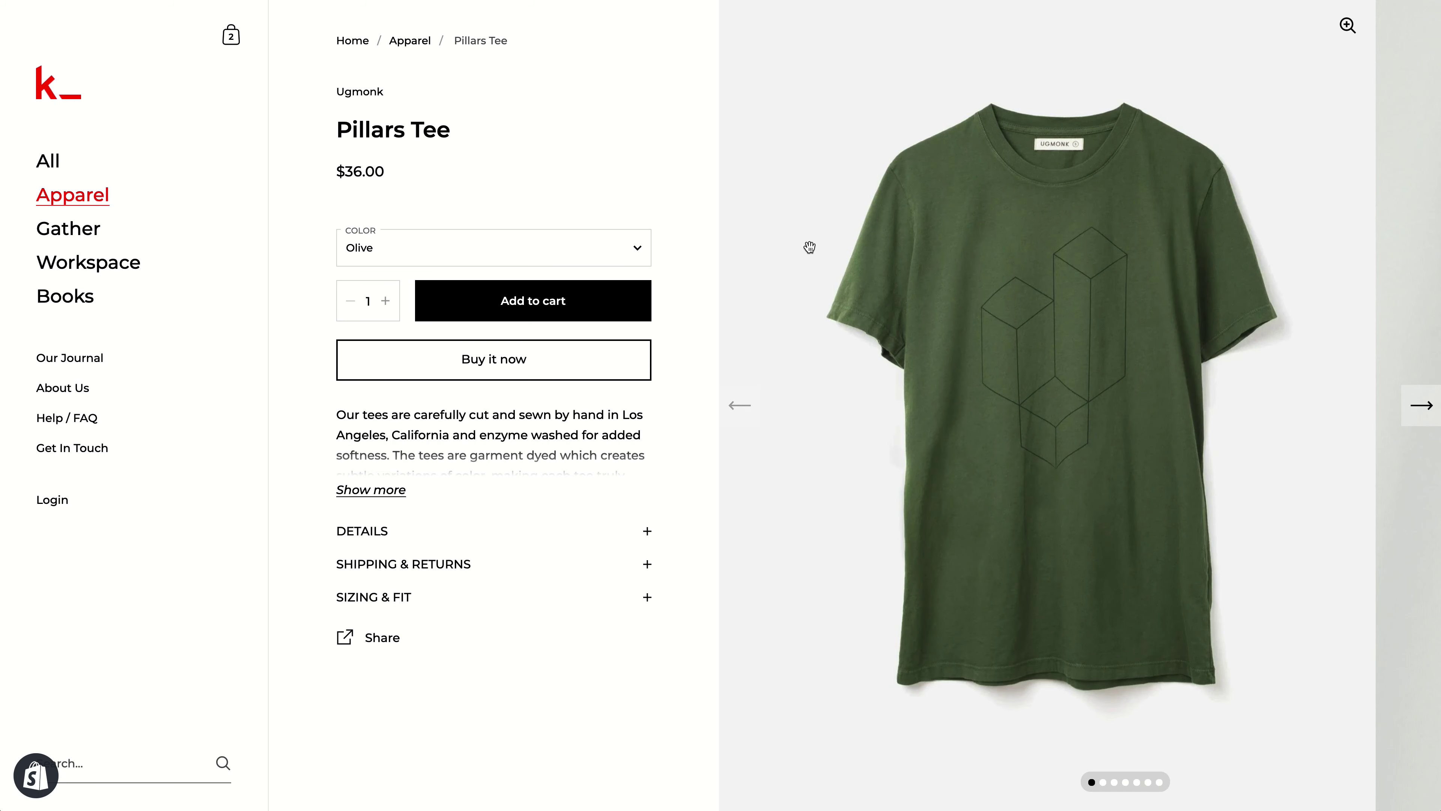
Examine how text and image sections are stacked below the product on the Pillars Tee demo page.
scroll(830, 271, down, 15)
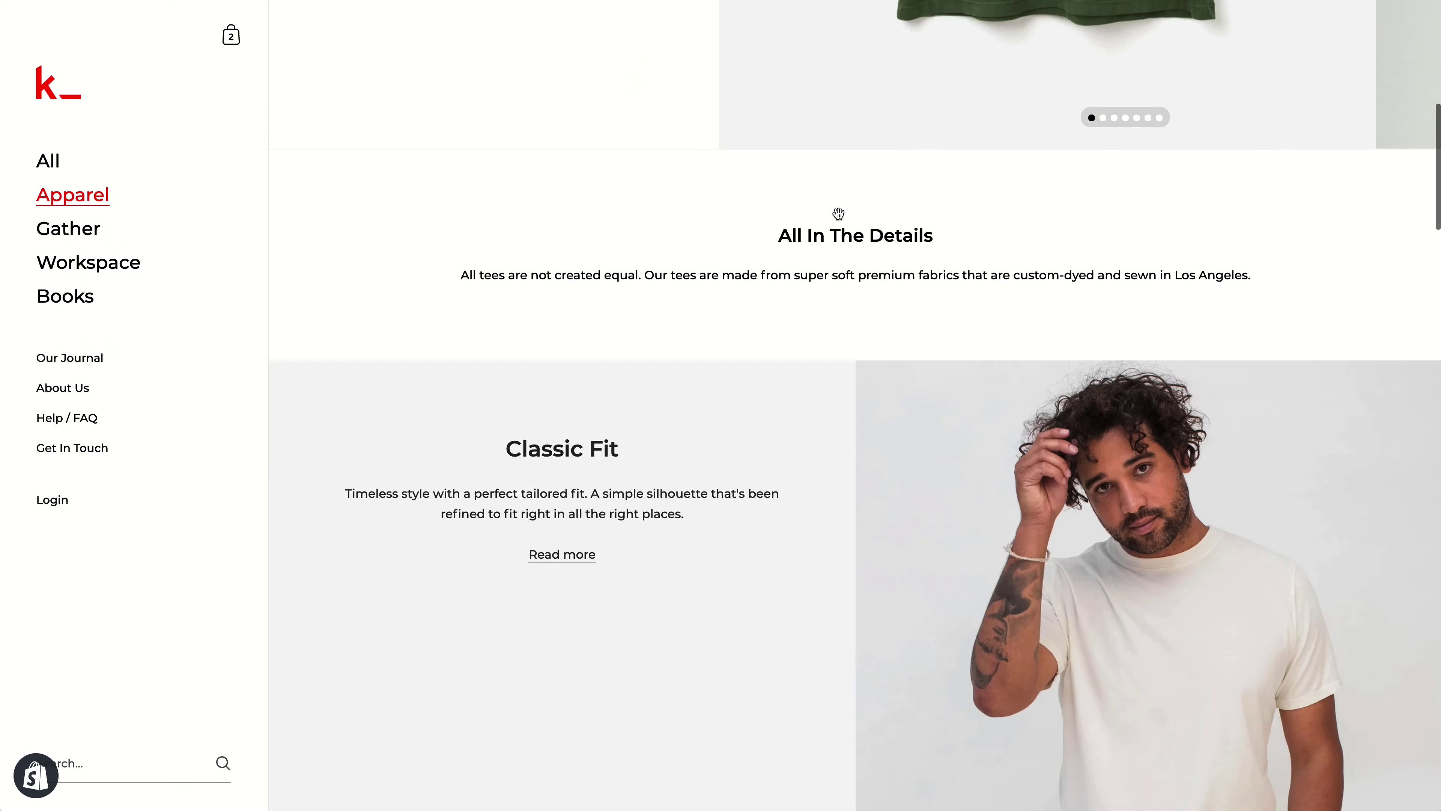
scroll(830, 226, down, 18)
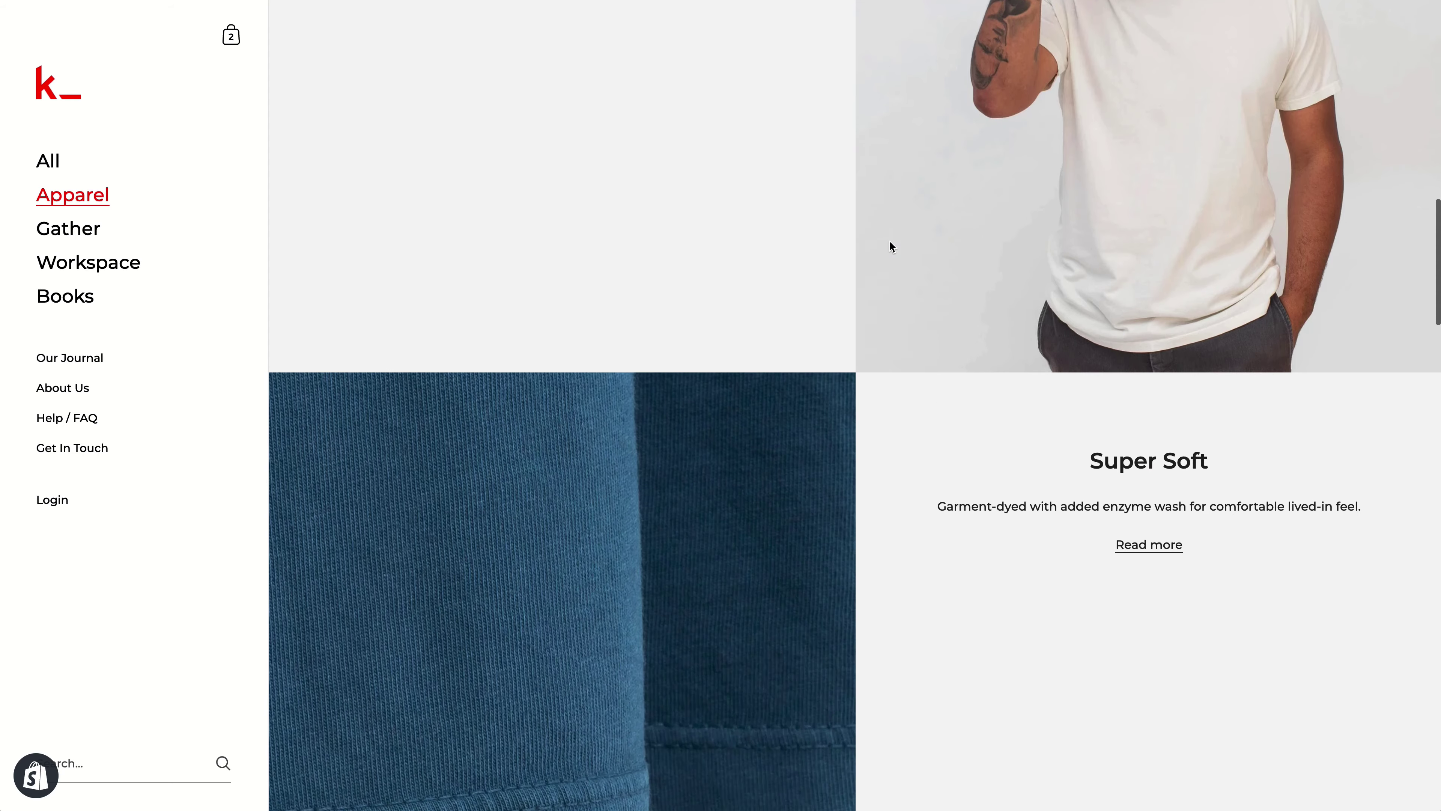
scroll(703, 356, down, 5)
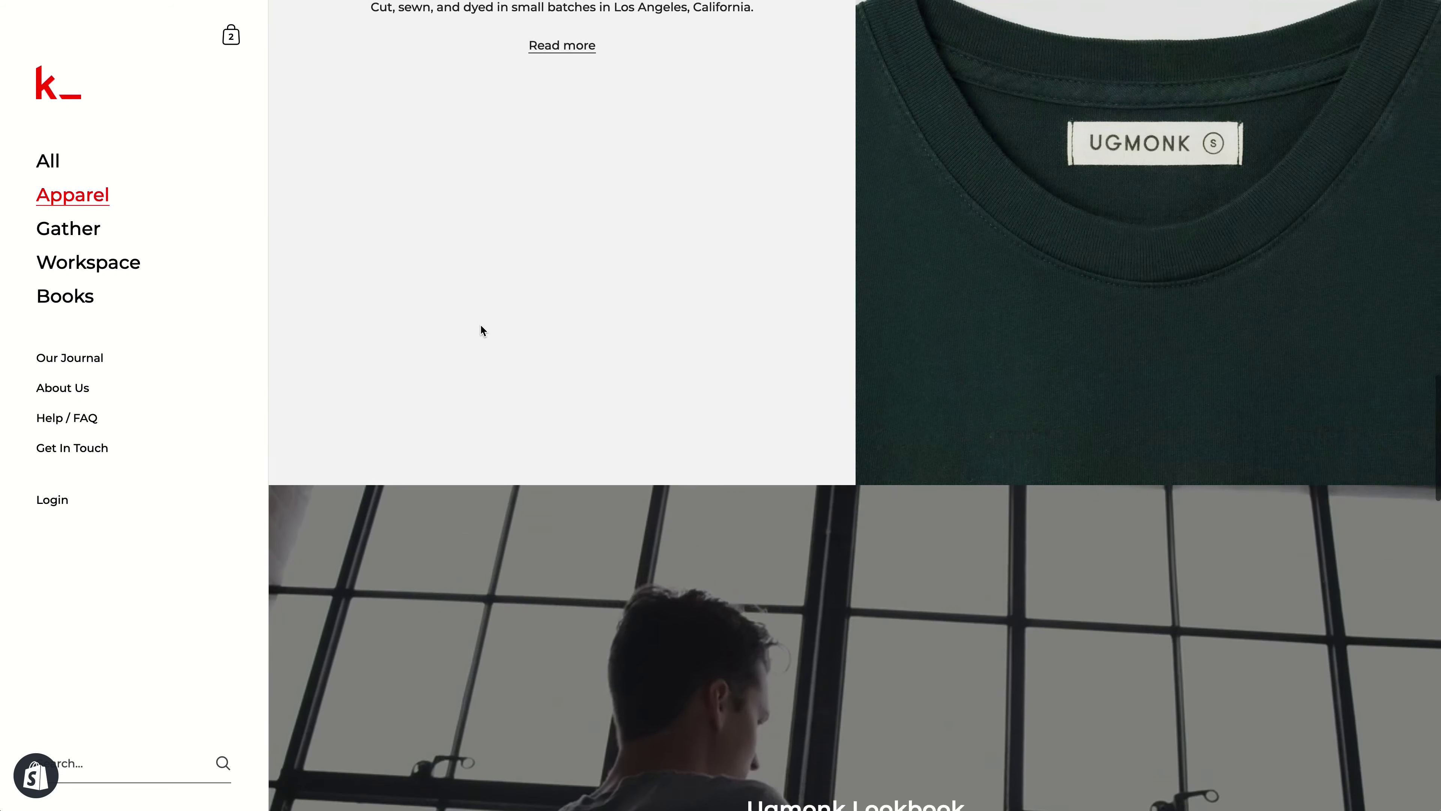
scroll(482, 328, up, 15)
scroll(580, 578, down, 12)
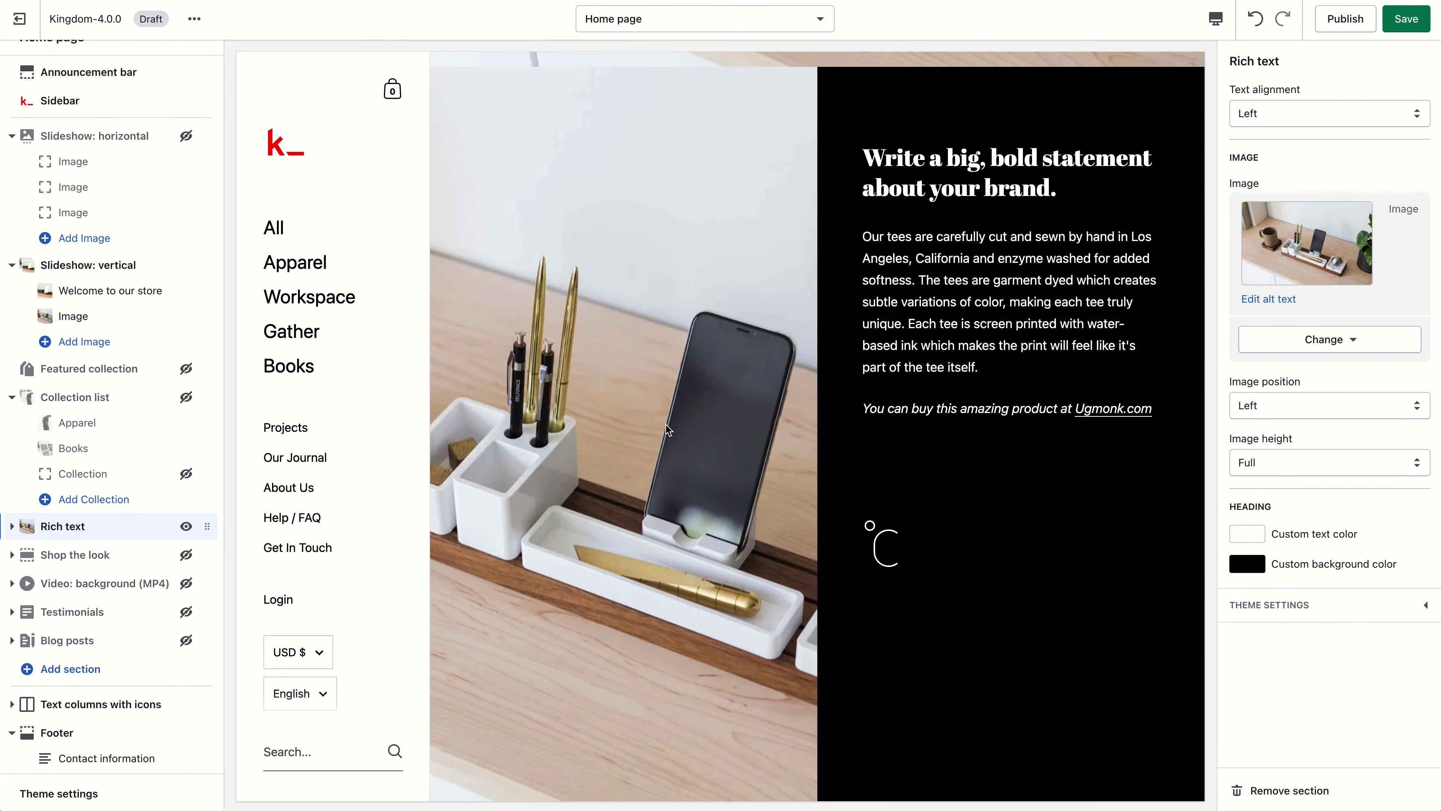
Show the Shop the look section instead of Rich text, and give it the library background image with the desk drawer and keyboard.
click(186, 527)
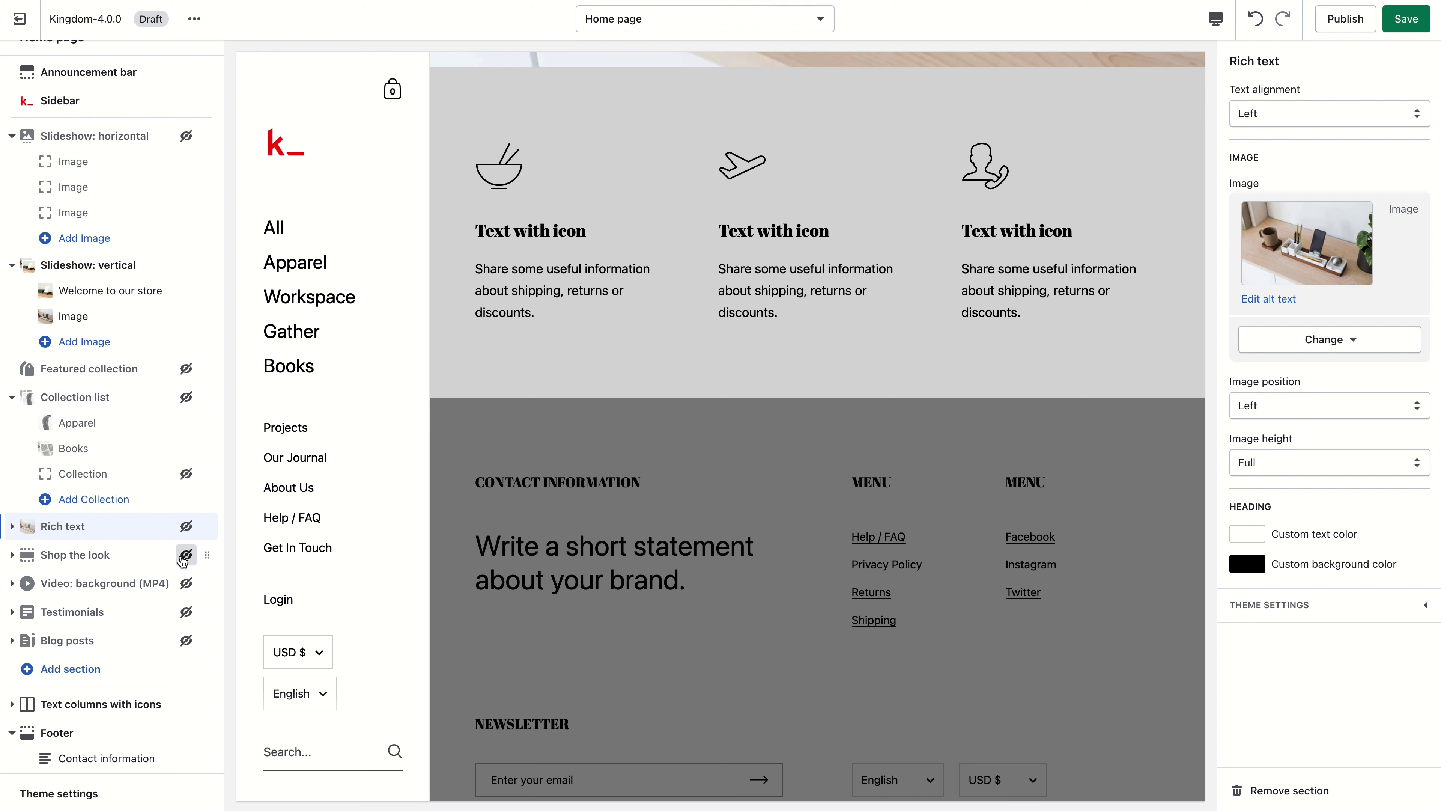
click(185, 556)
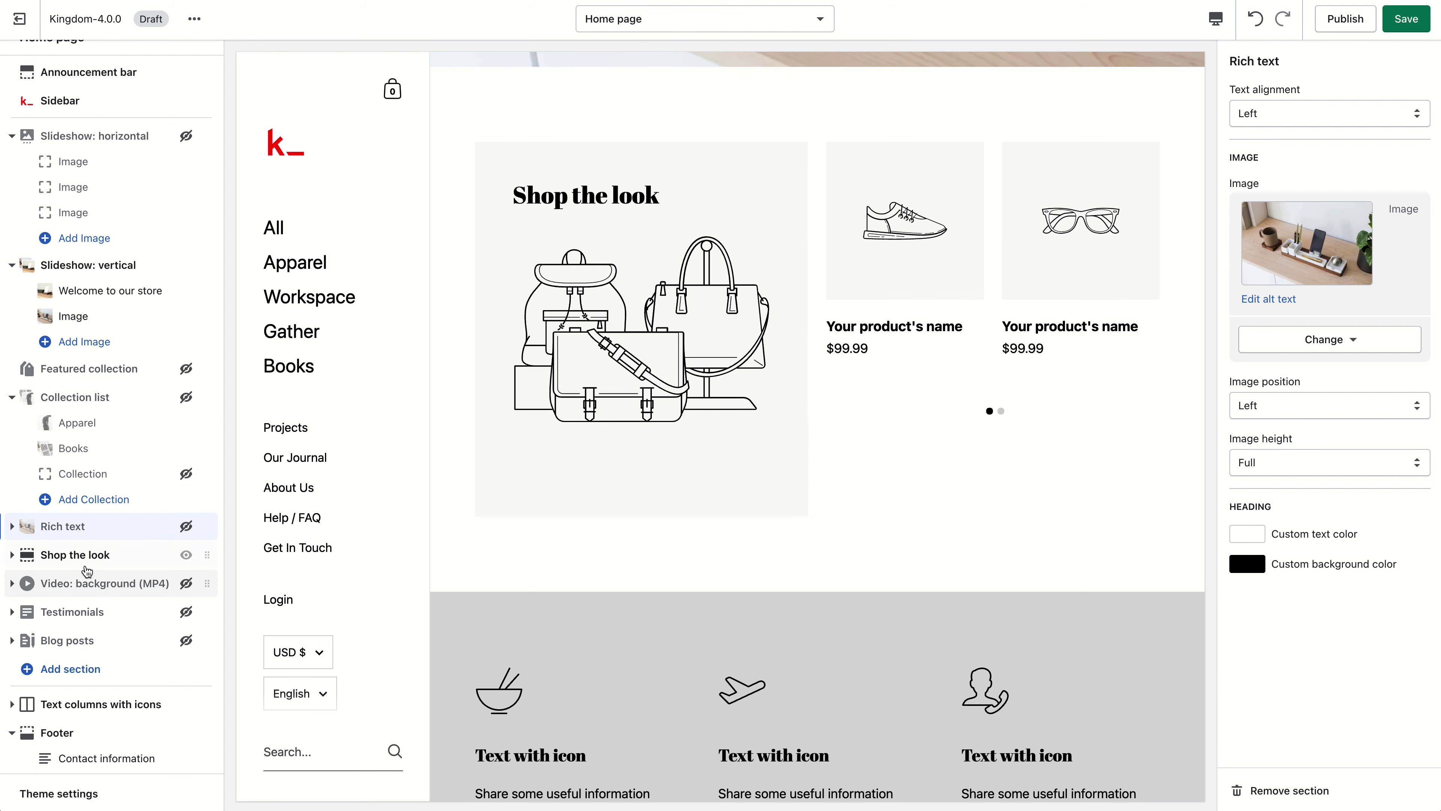
click(95, 560)
click(1330, 240)
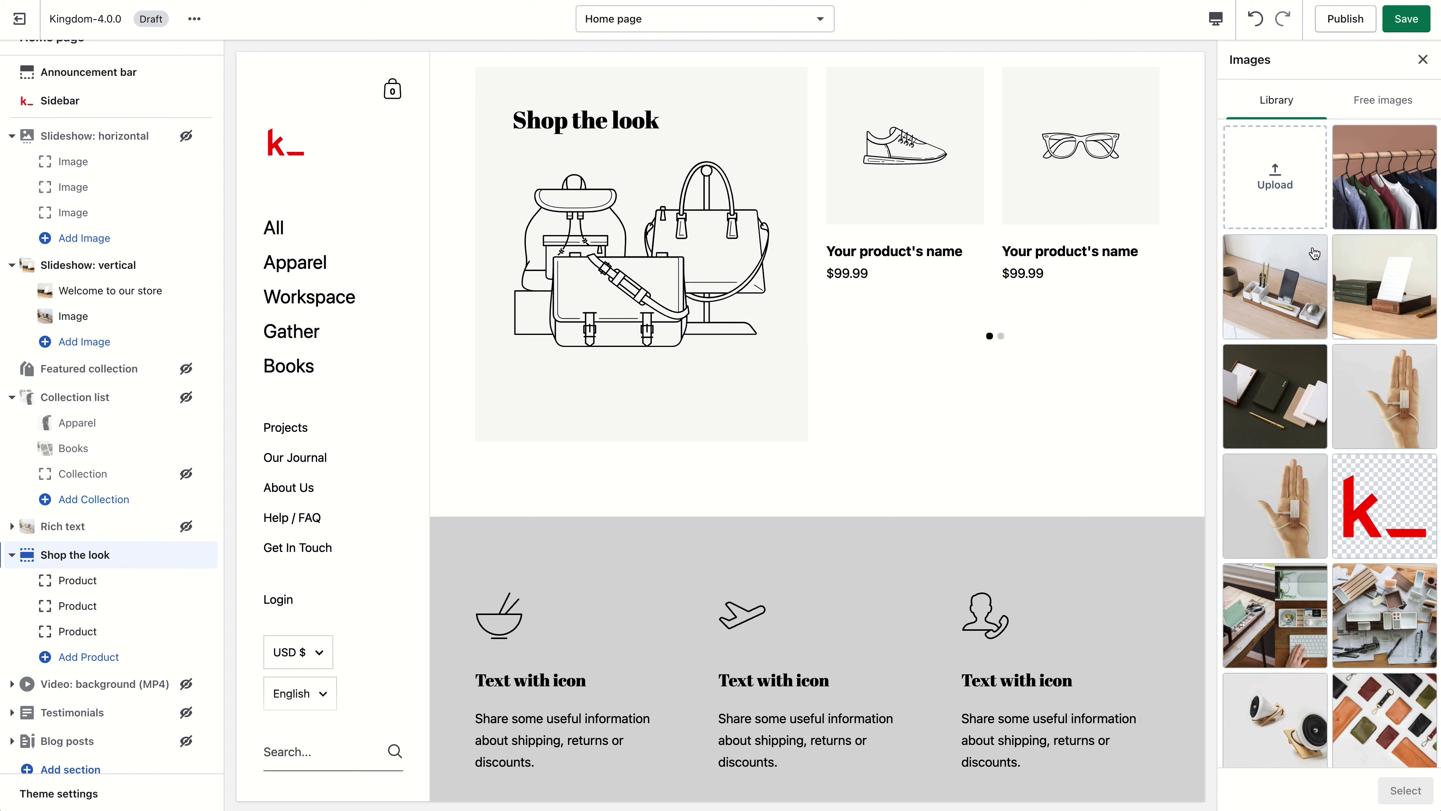
double_click(1276, 633)
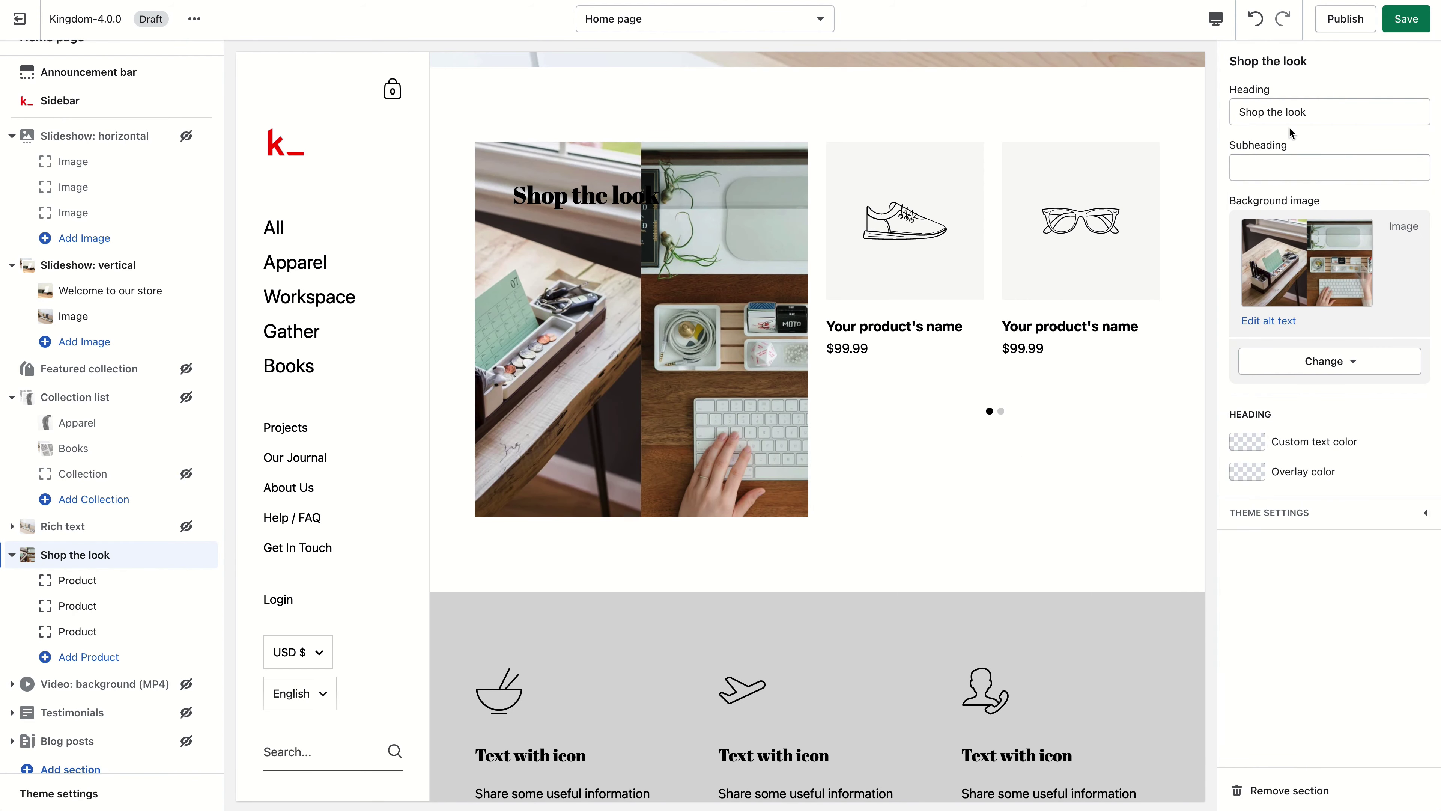
Assign Analog Starter Kit to the first Shop the look product block and Chunky Knit Beanie to the second.
click(112, 588)
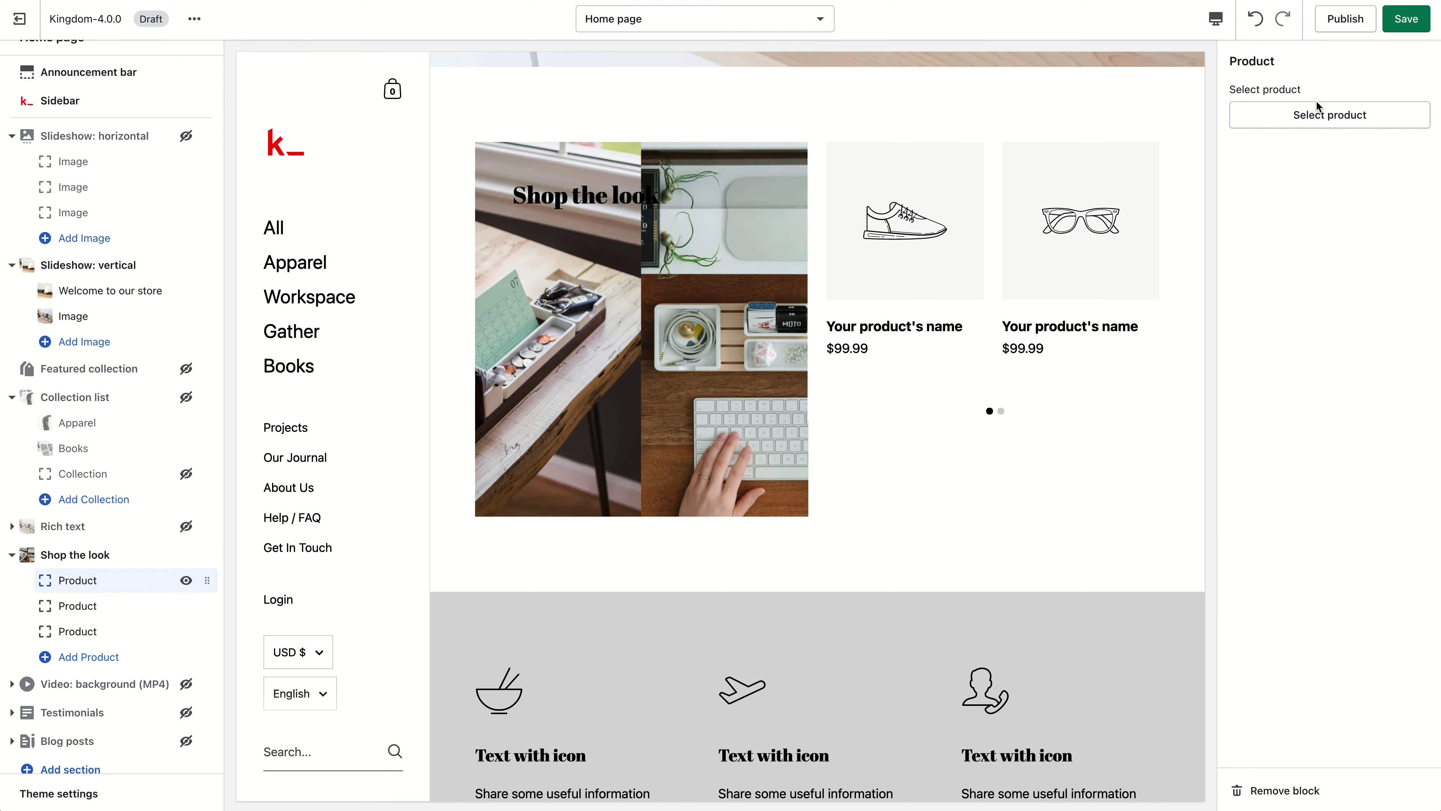
click(1318, 111)
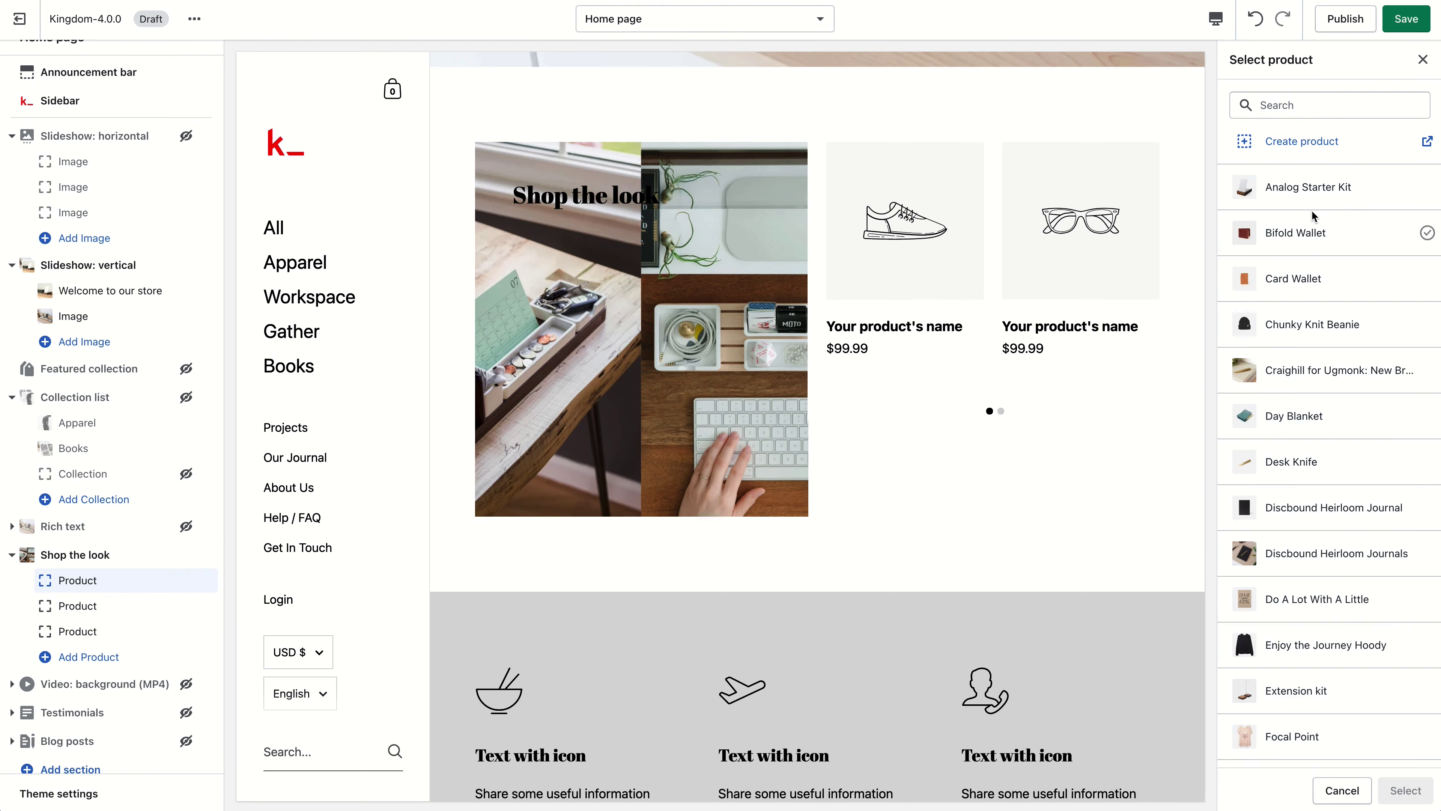
click(1308, 187)
click(1398, 790)
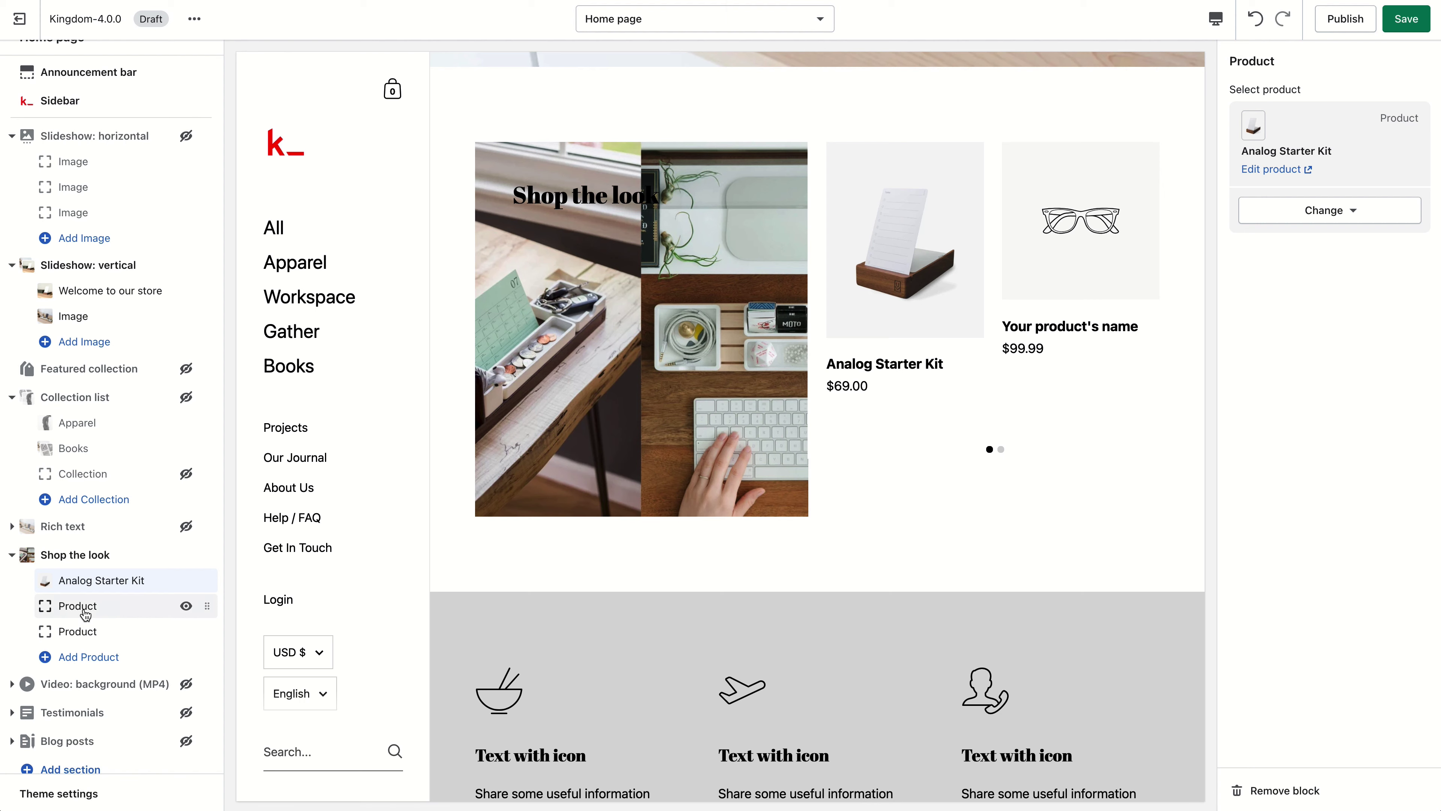
click(74, 606)
click(1335, 121)
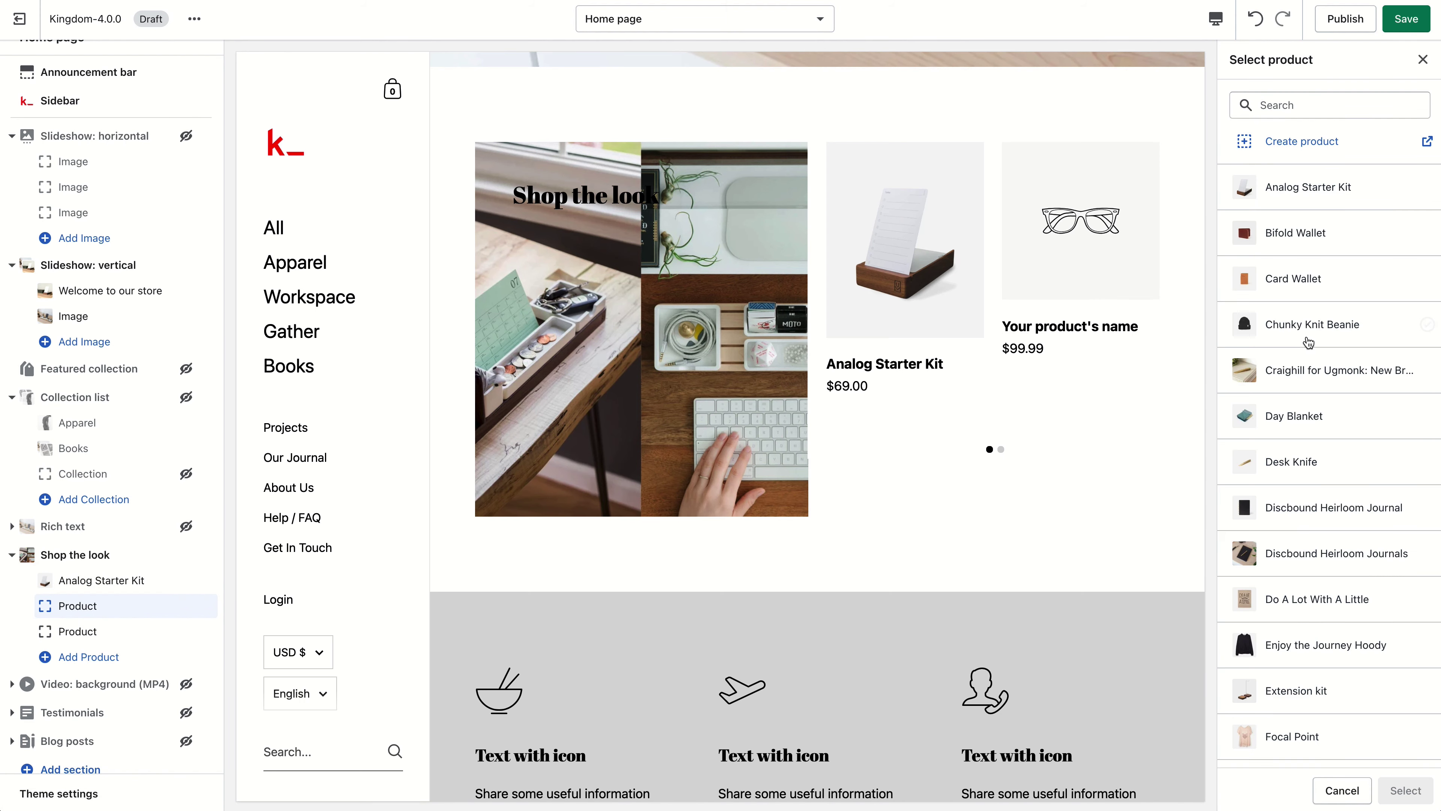
click(1307, 339)
click(1406, 791)
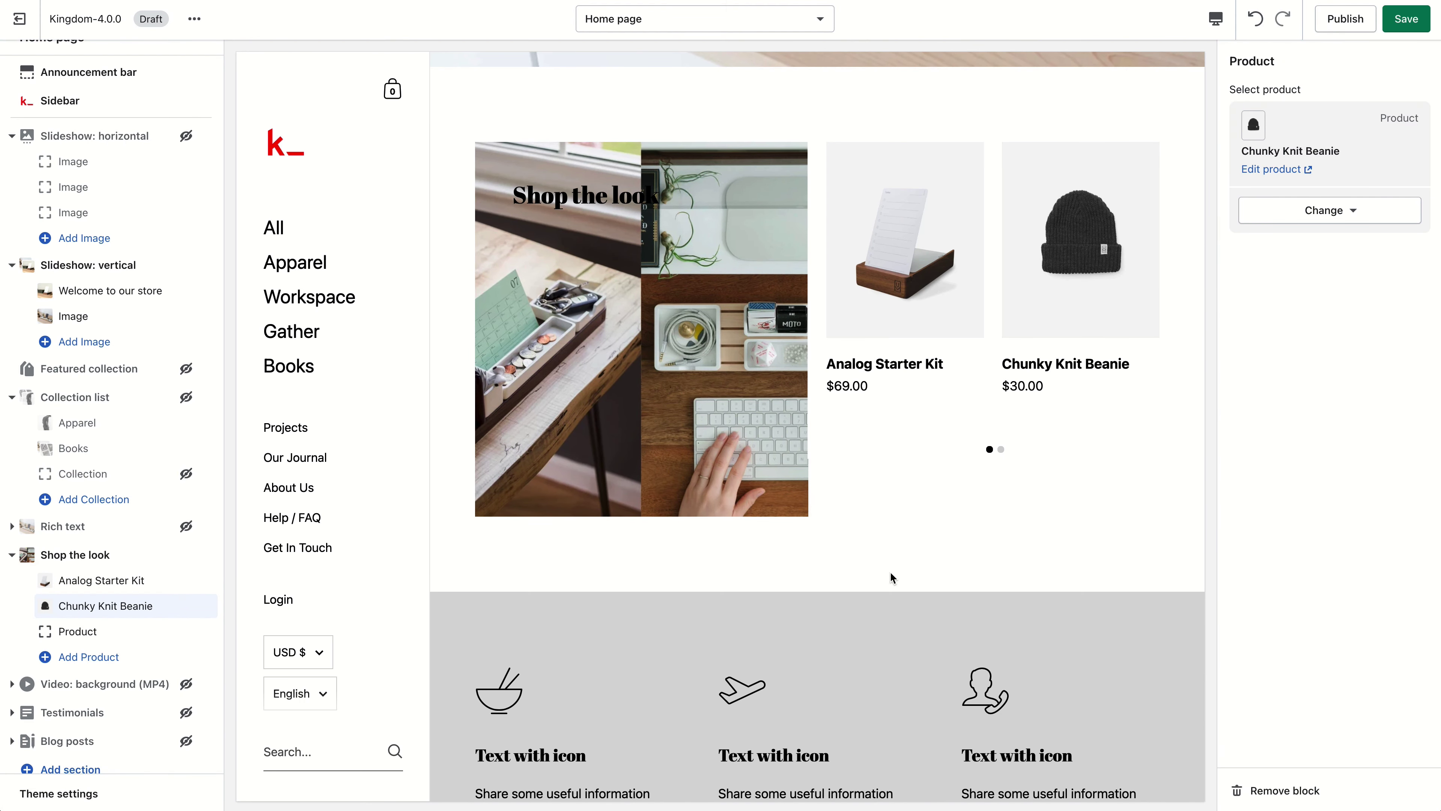
Assign Do A Lot With A Little to the third Shop the look product block and add a fourth product block.
click(114, 631)
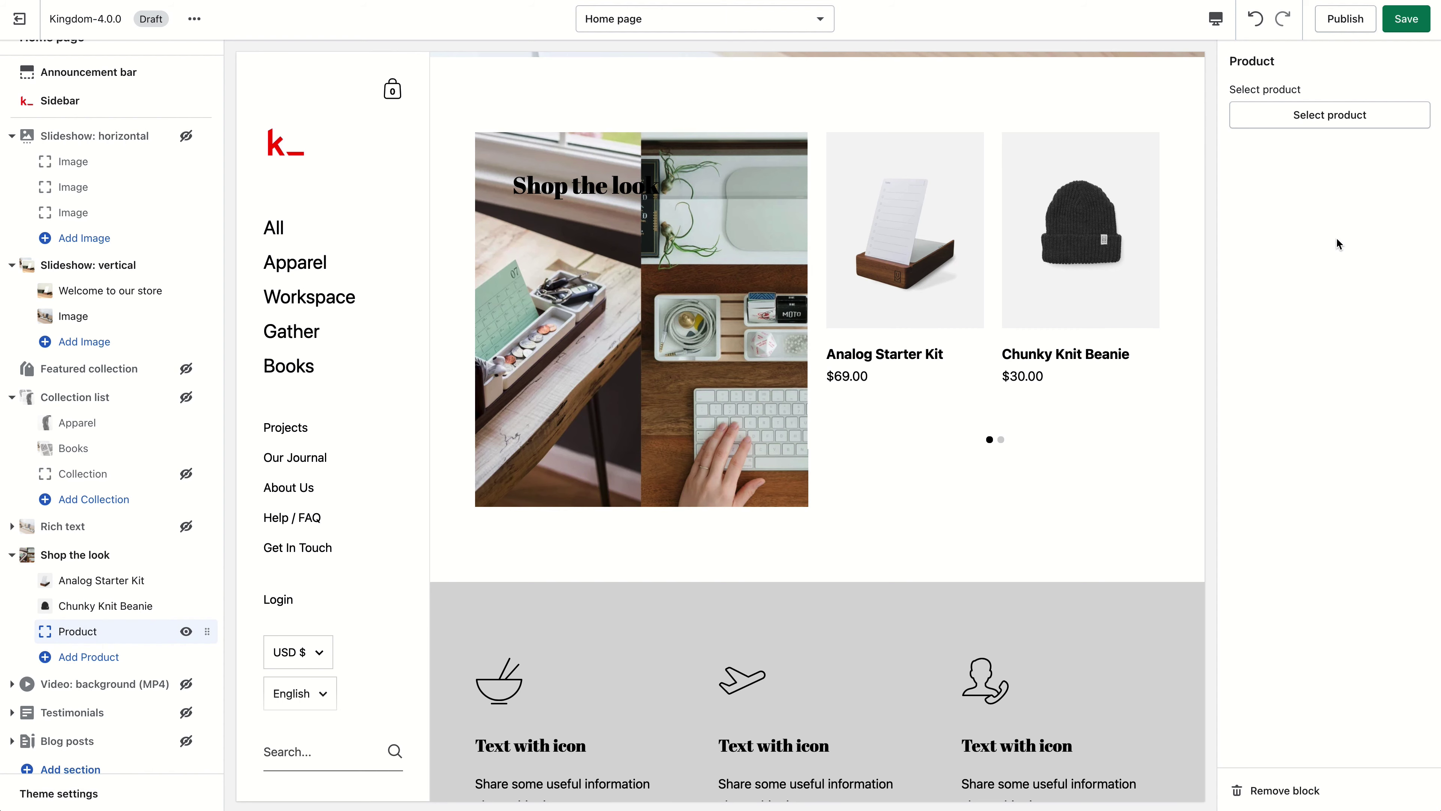
click(1334, 118)
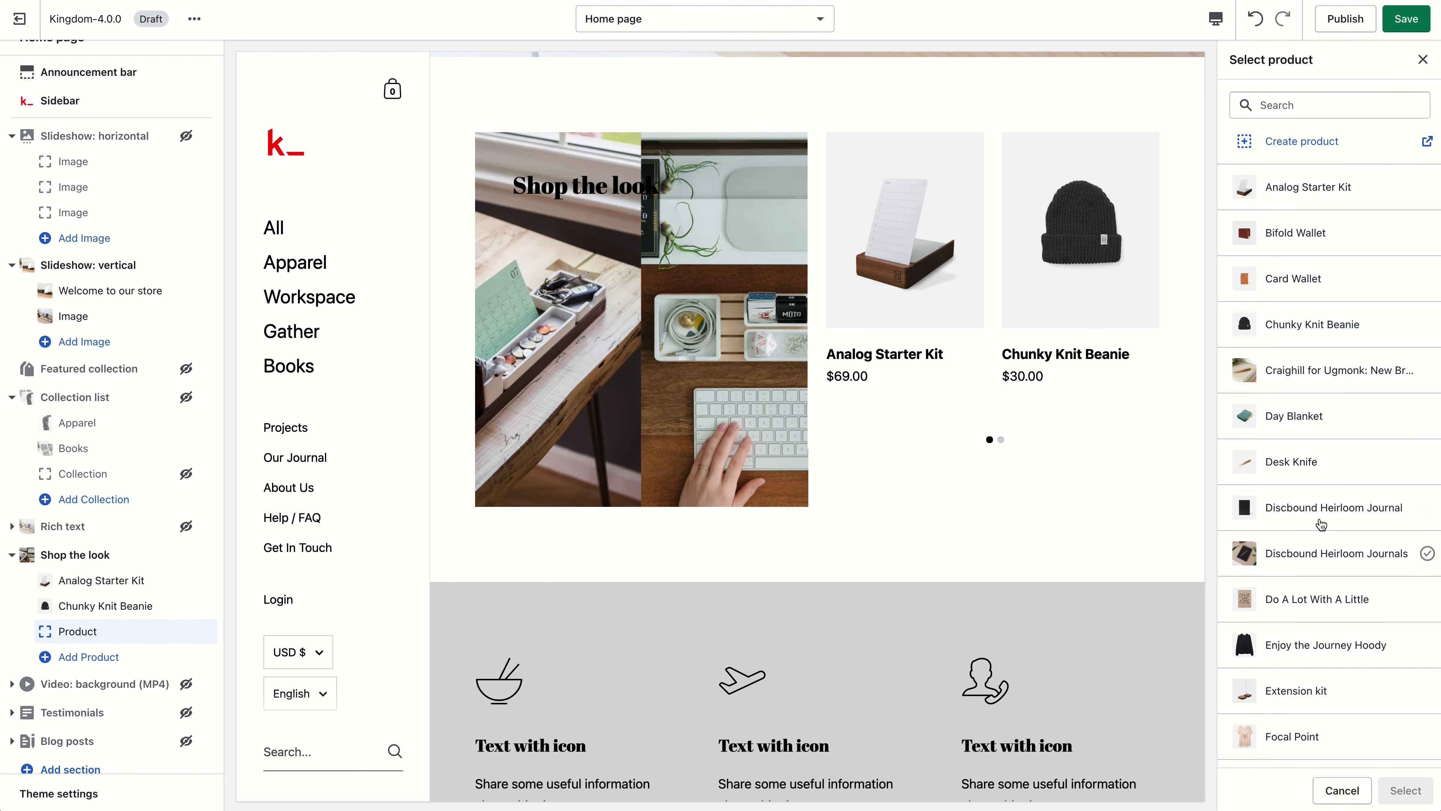
click(1320, 597)
key(Return)
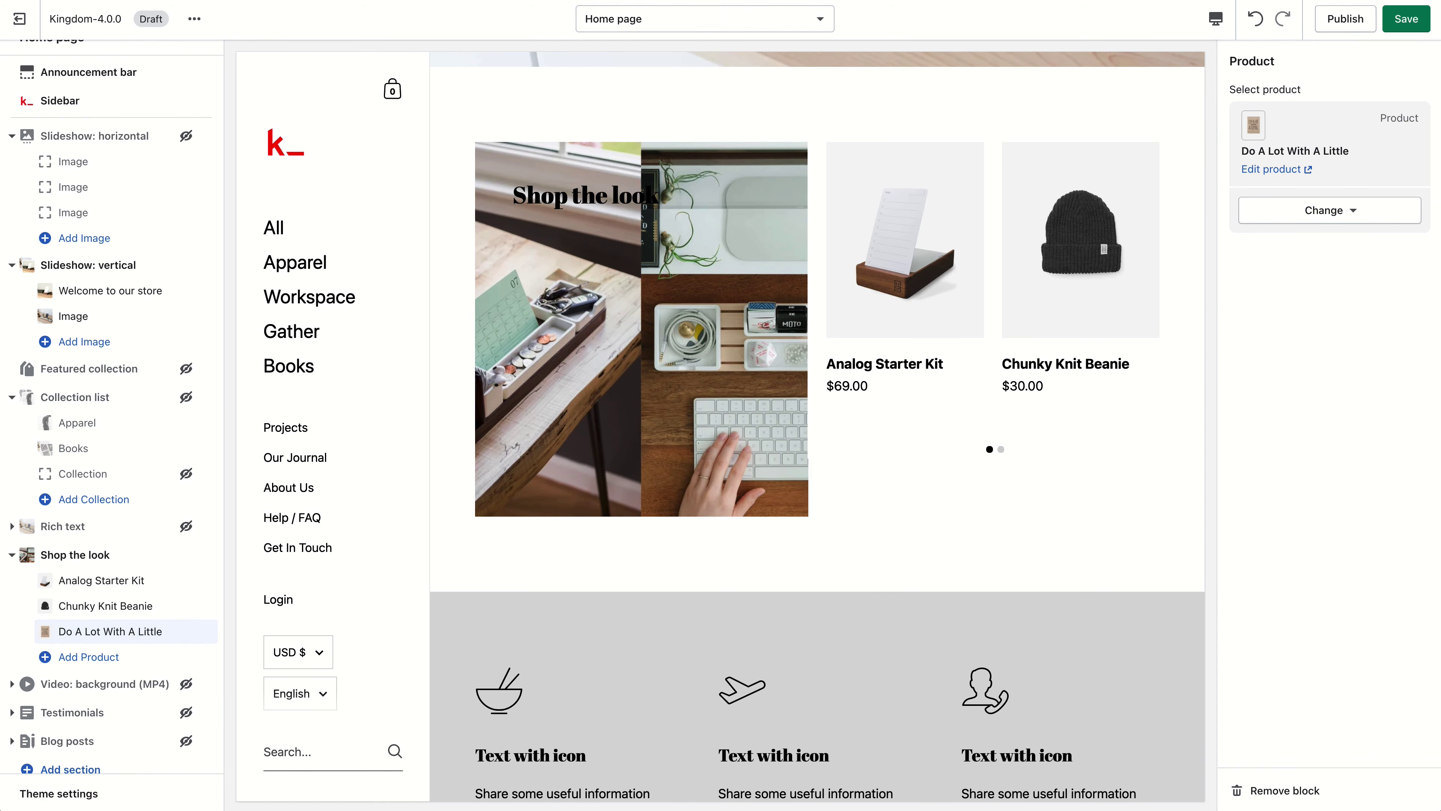
click(91, 657)
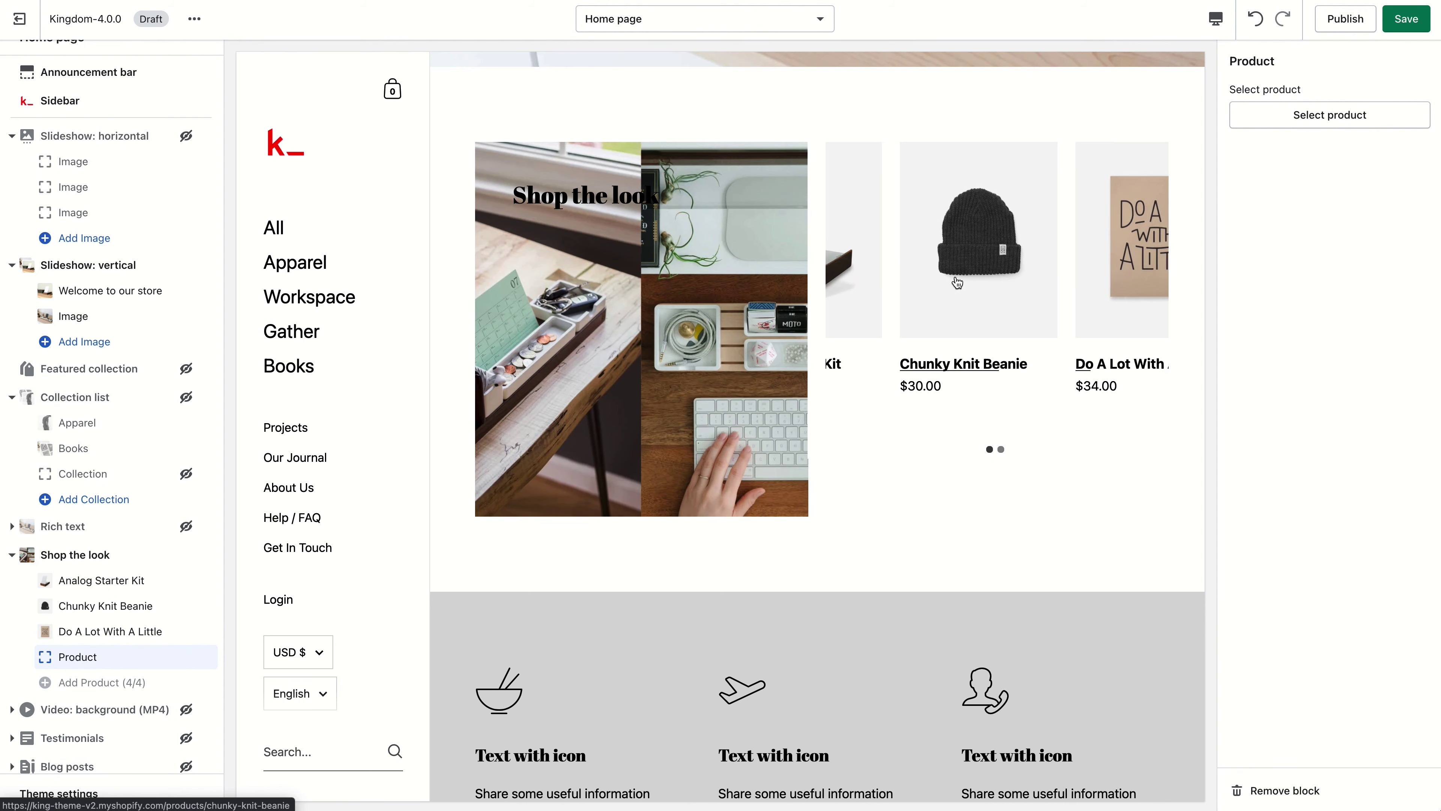
Hide the Shop the look section, and show the Video: background (MP4) section with its settings open.
click(113, 555)
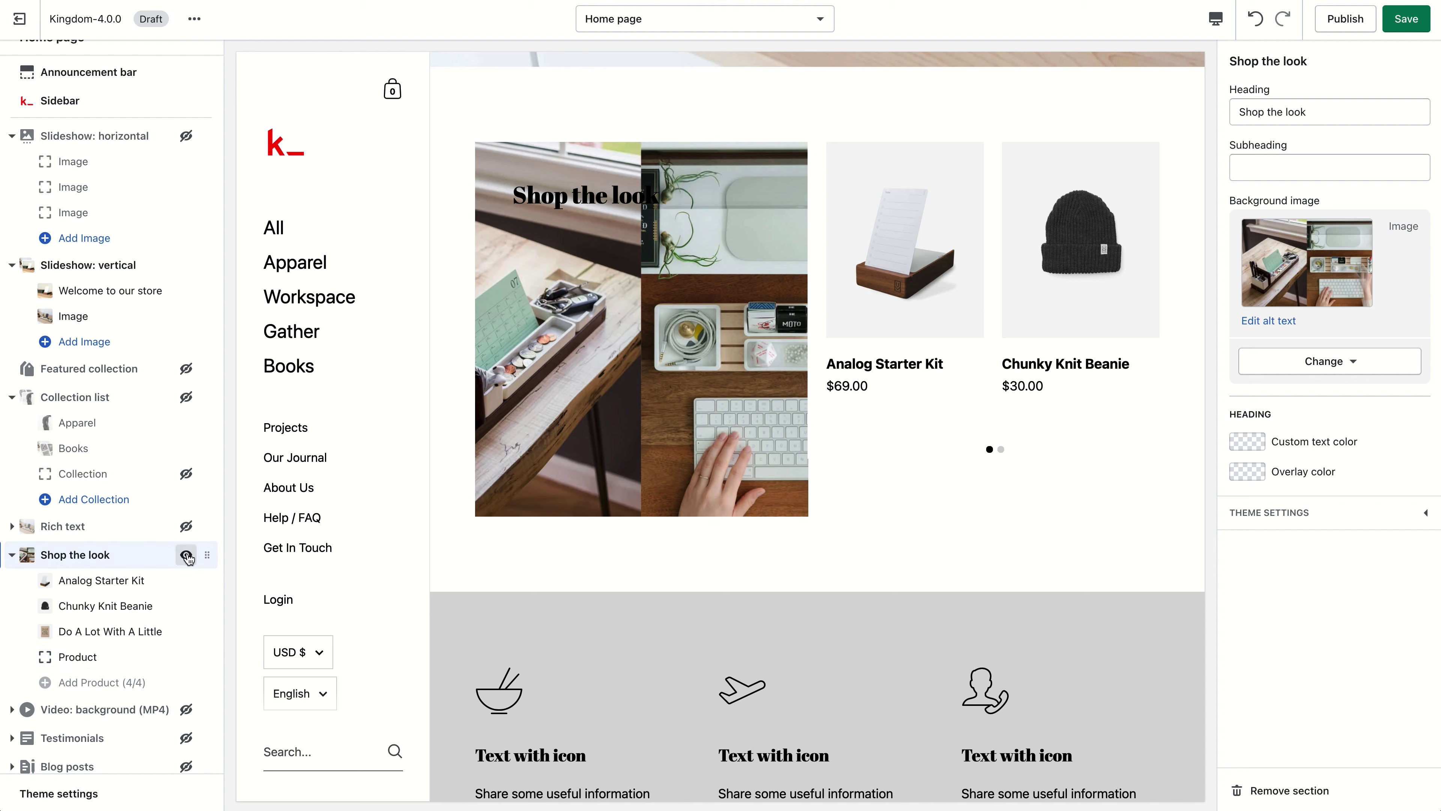
click(186, 555)
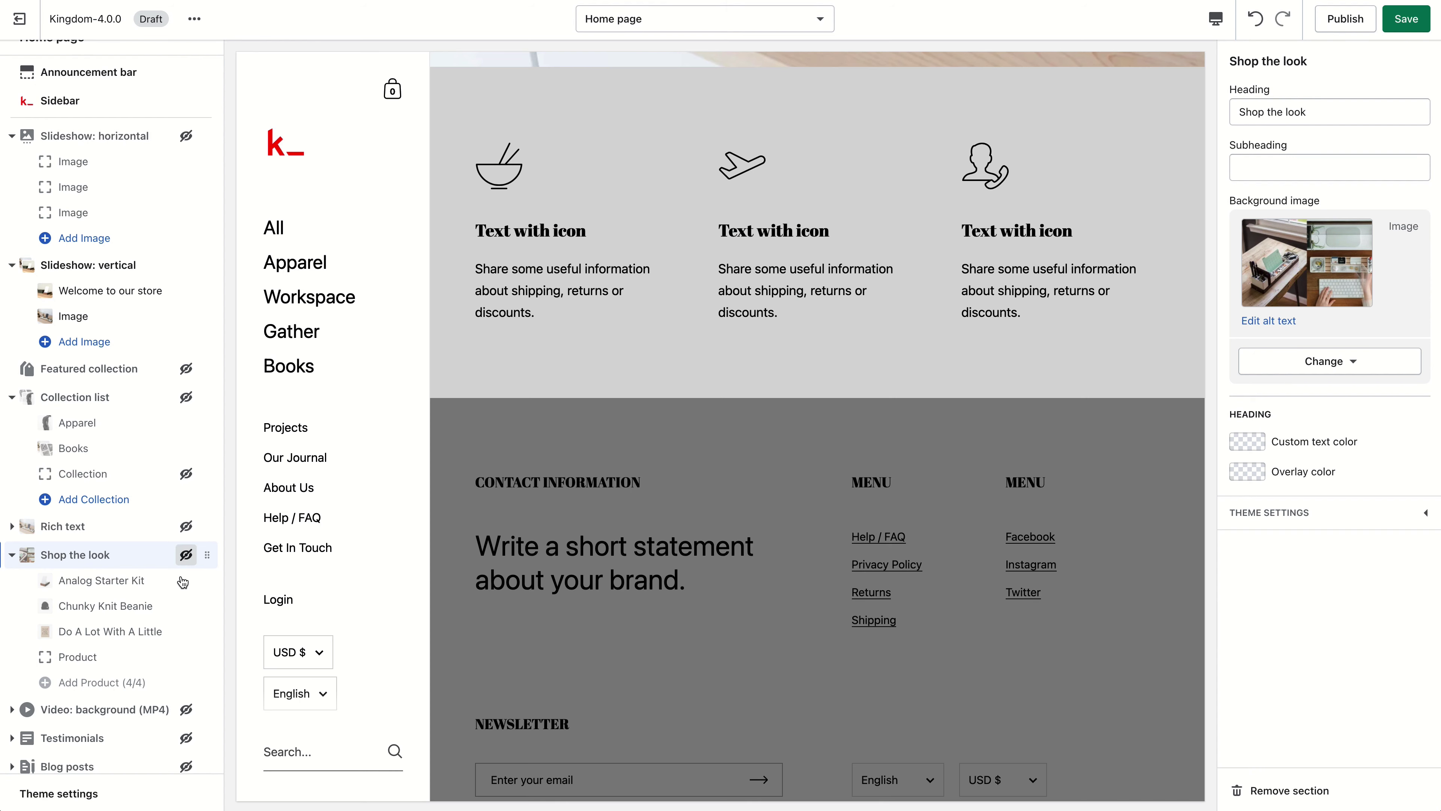
click(186, 709)
click(1066, 168)
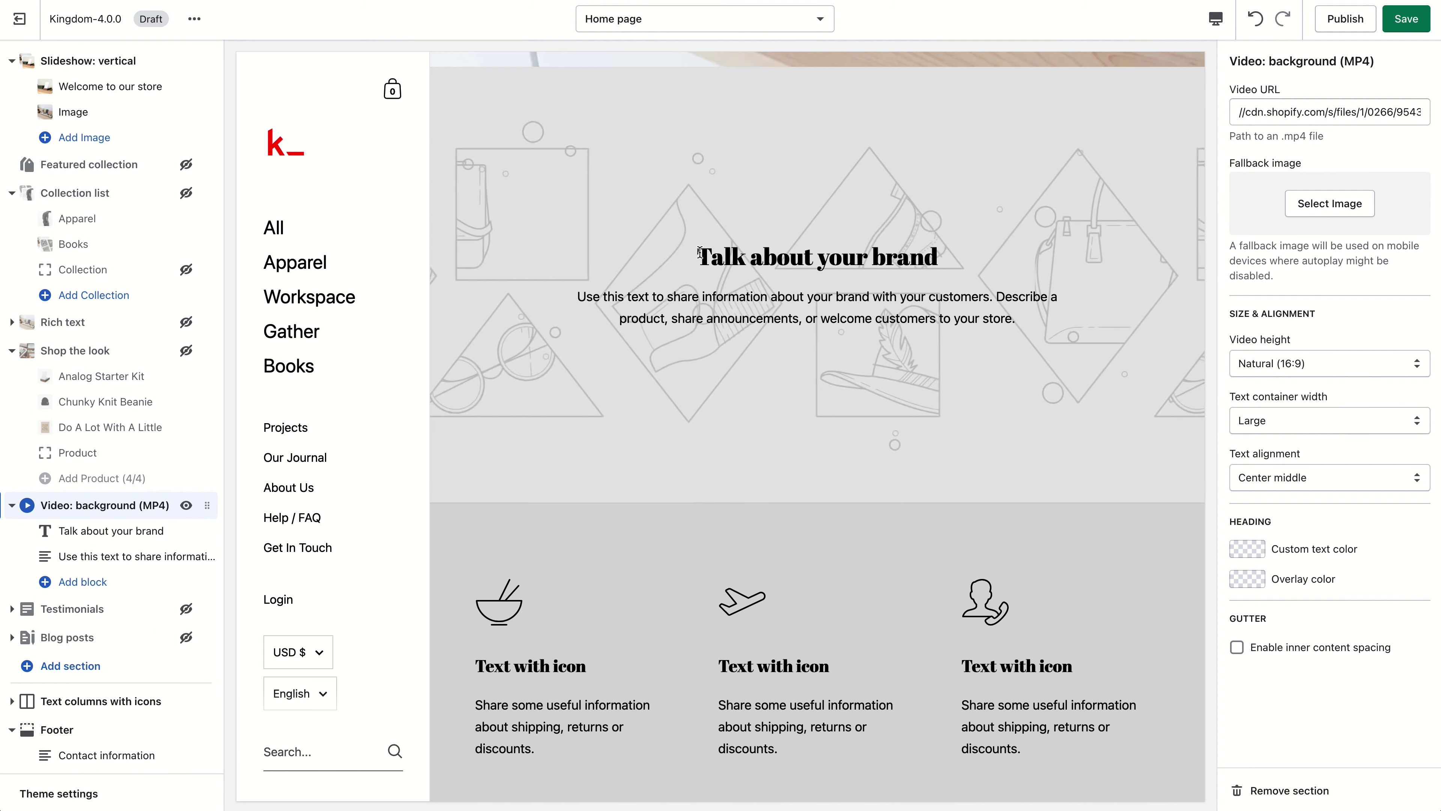
Examine the background video's URL, from its full file path to the .mp4 extension.
click(1226, 108)
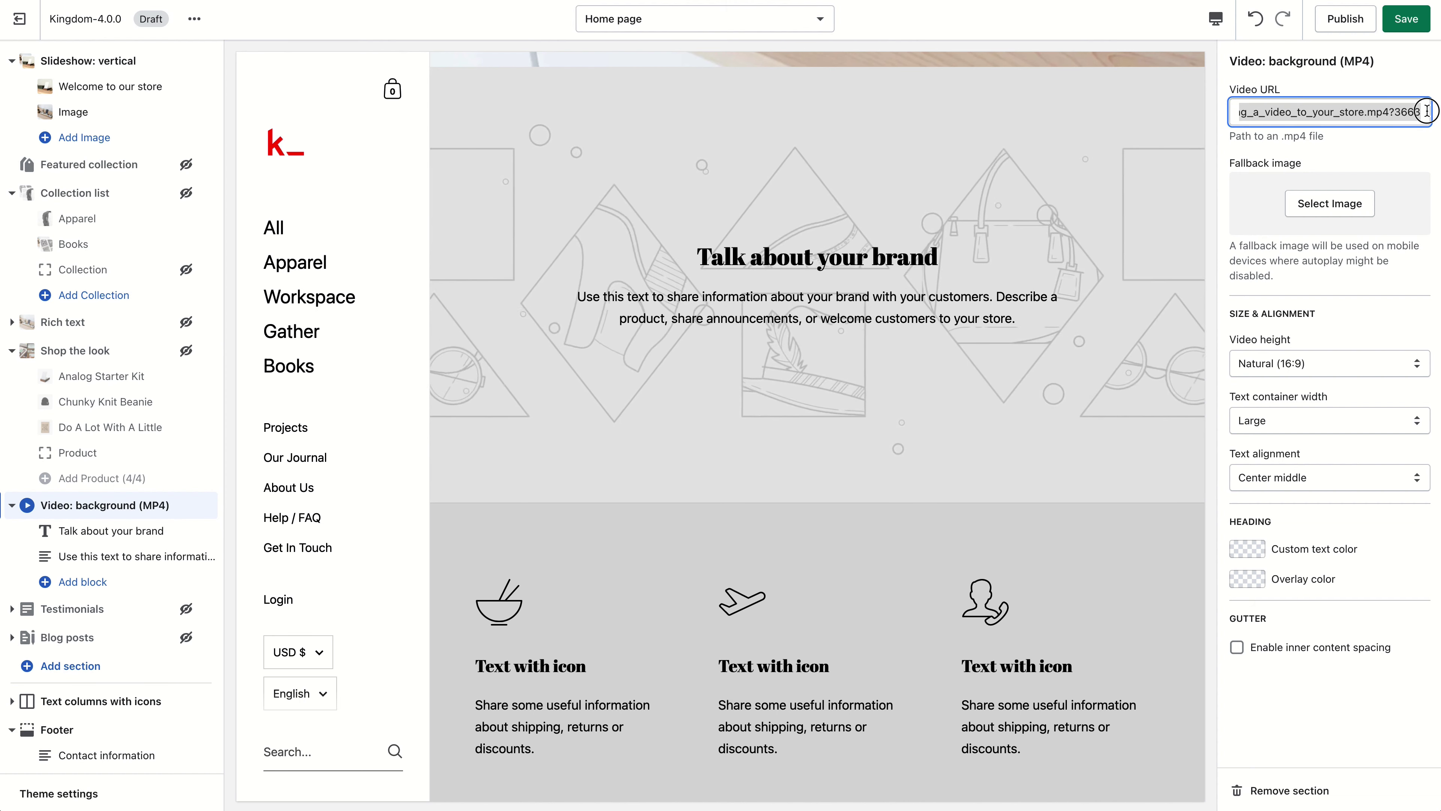
drag(1427, 111, 1232, 108)
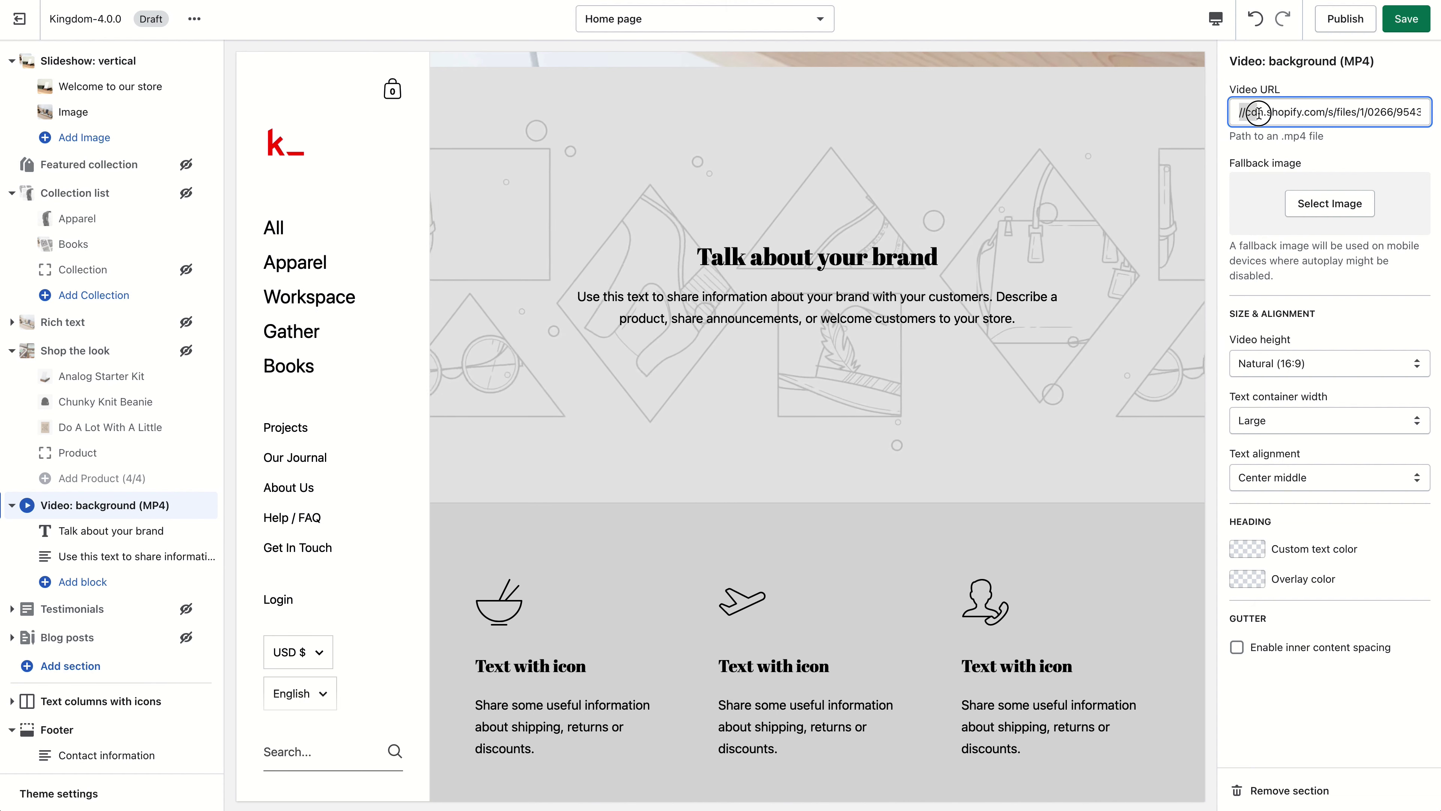
drag(1404, 112, 1423, 112)
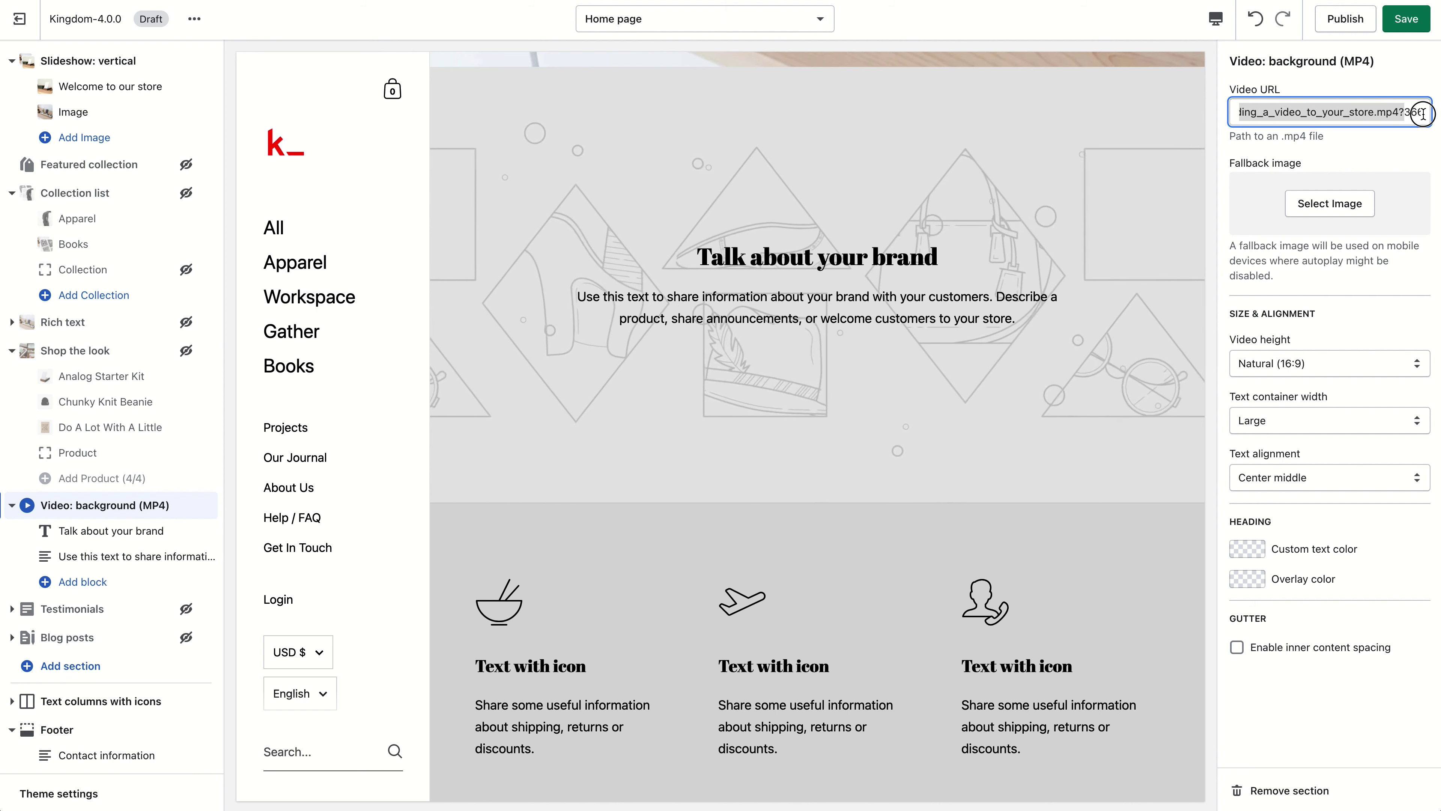
click(1403, 113)
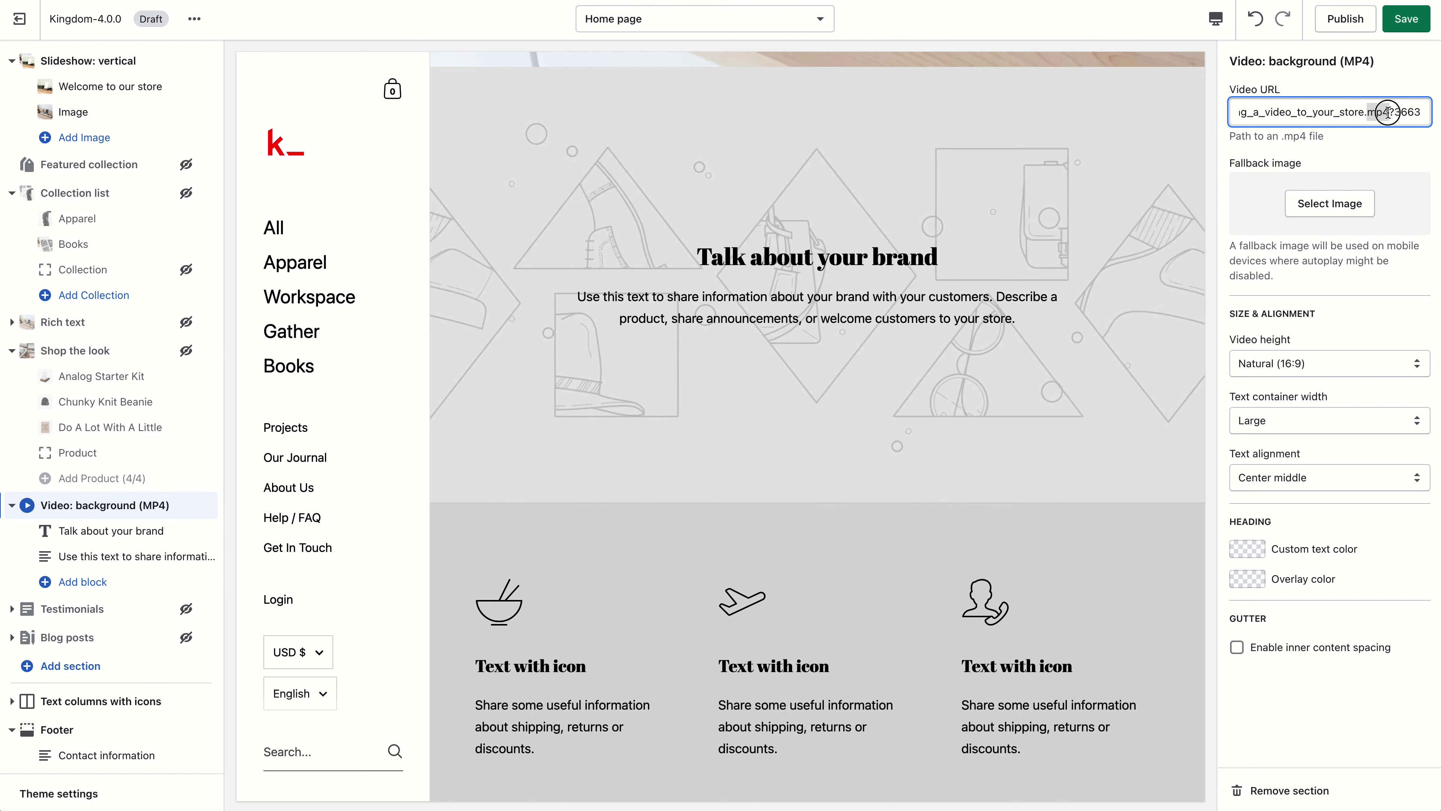
Use the library image of dark notebooks and stationery as the video's fallback image, and set the video height to Large.
click(1316, 221)
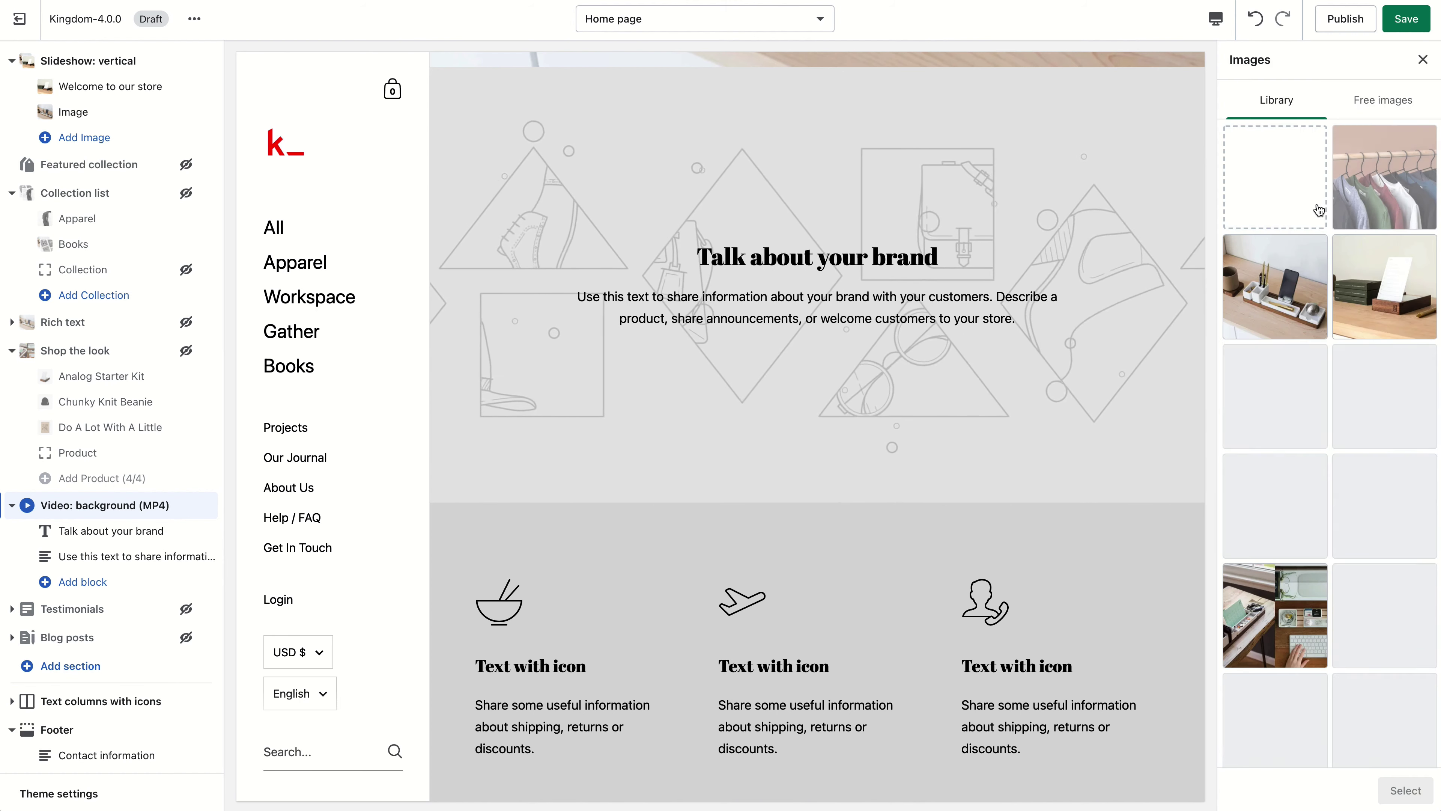
click(1275, 396)
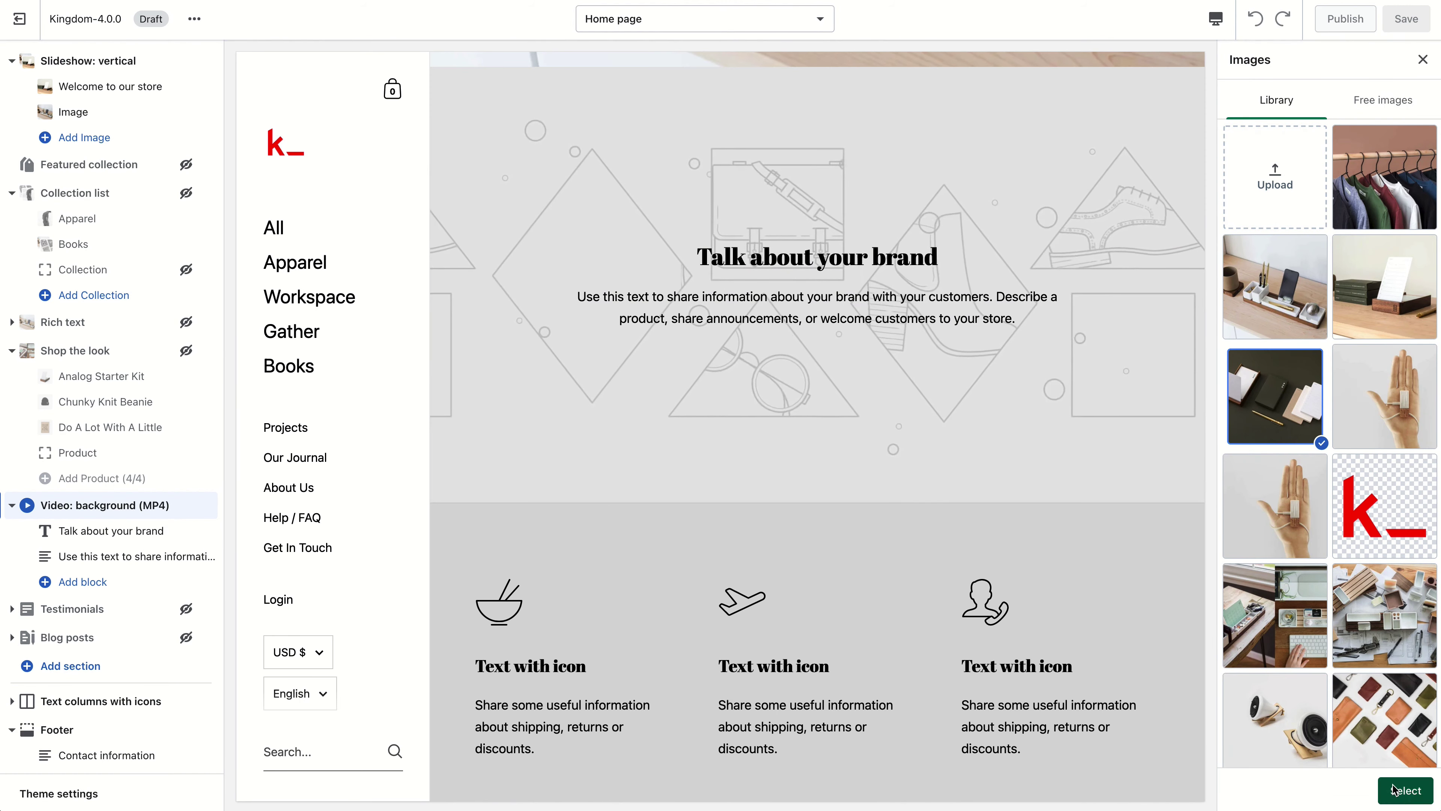
click(1397, 790)
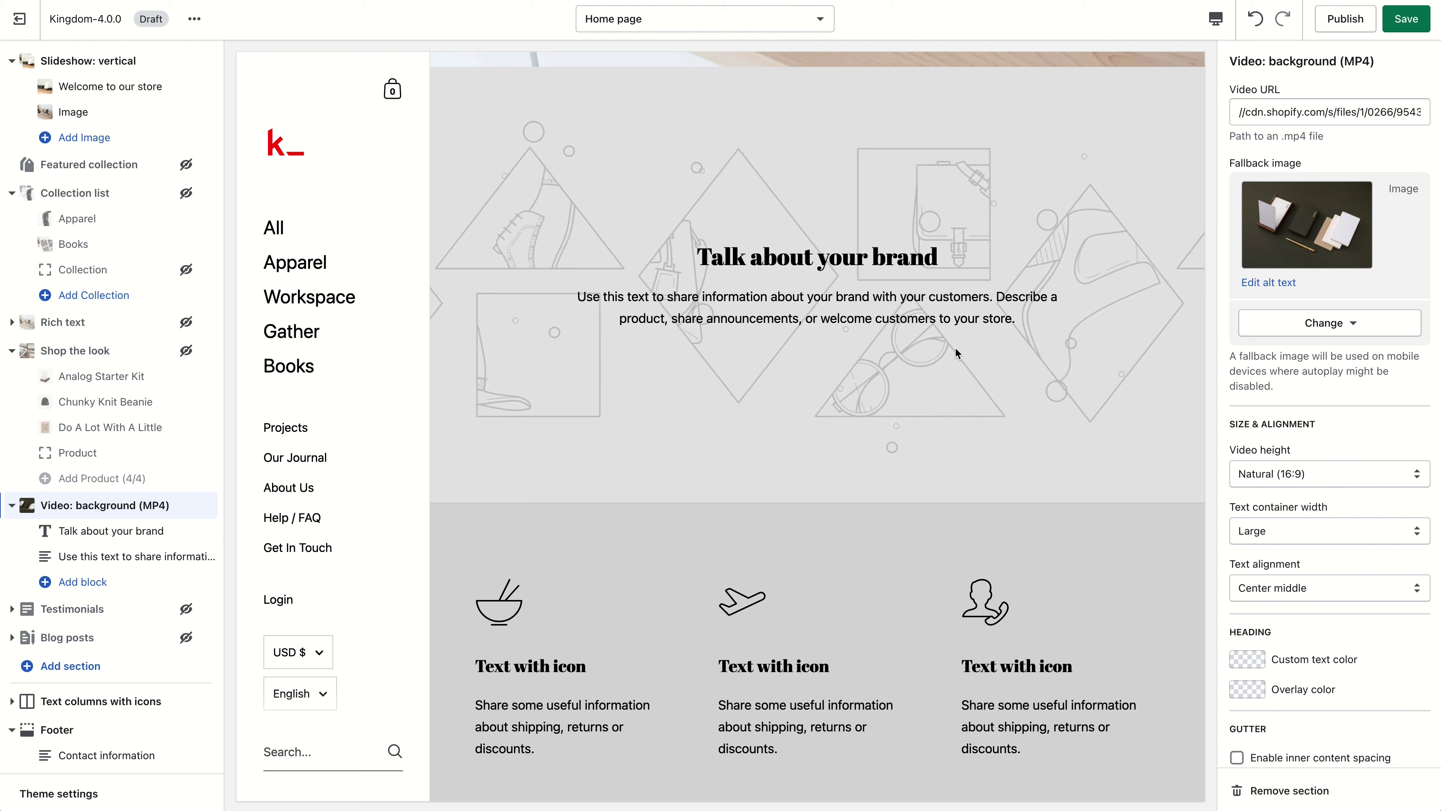
click(1243, 473)
click(1248, 505)
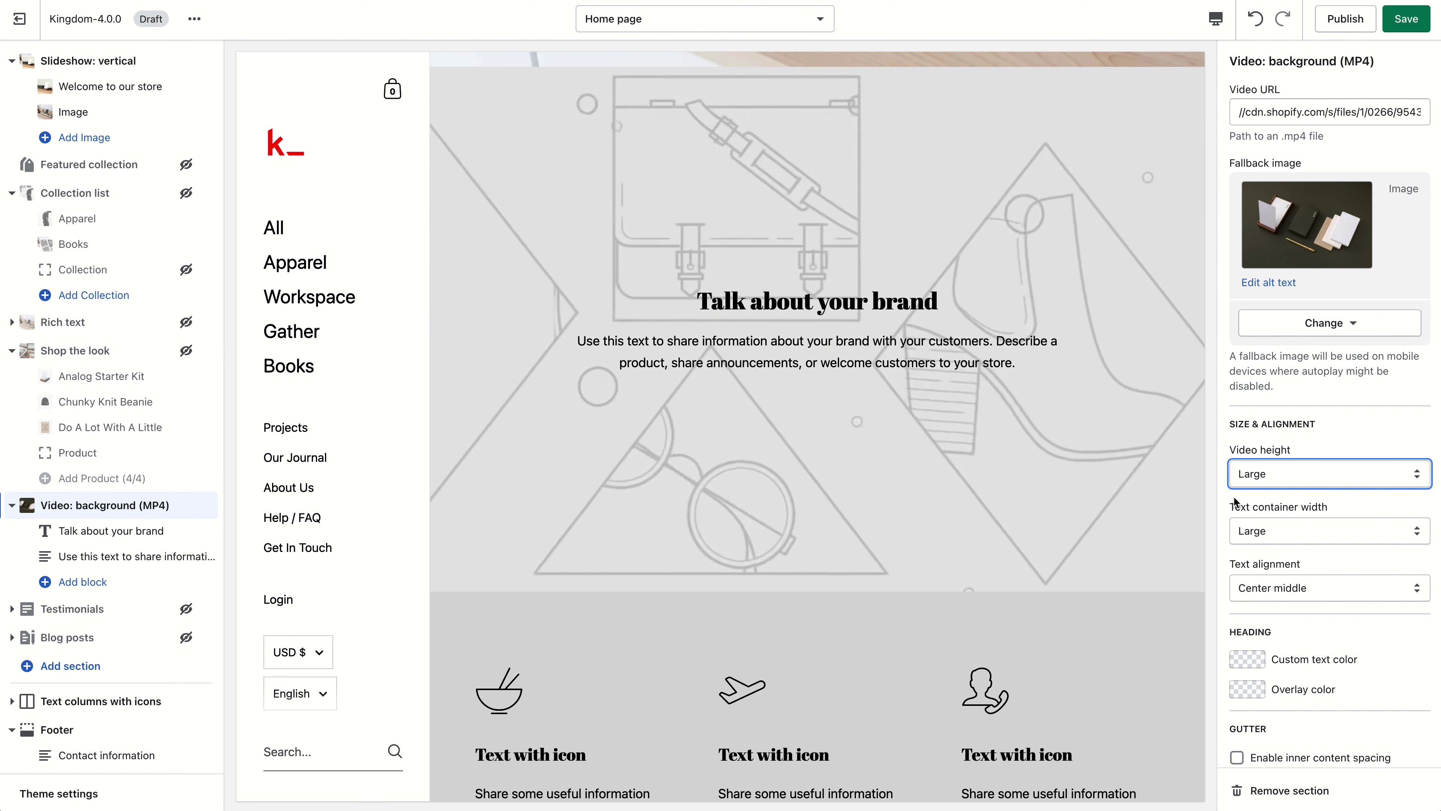
Set the background video's height to Natural (16:9) and its text container width to Medium.
click(1239, 474)
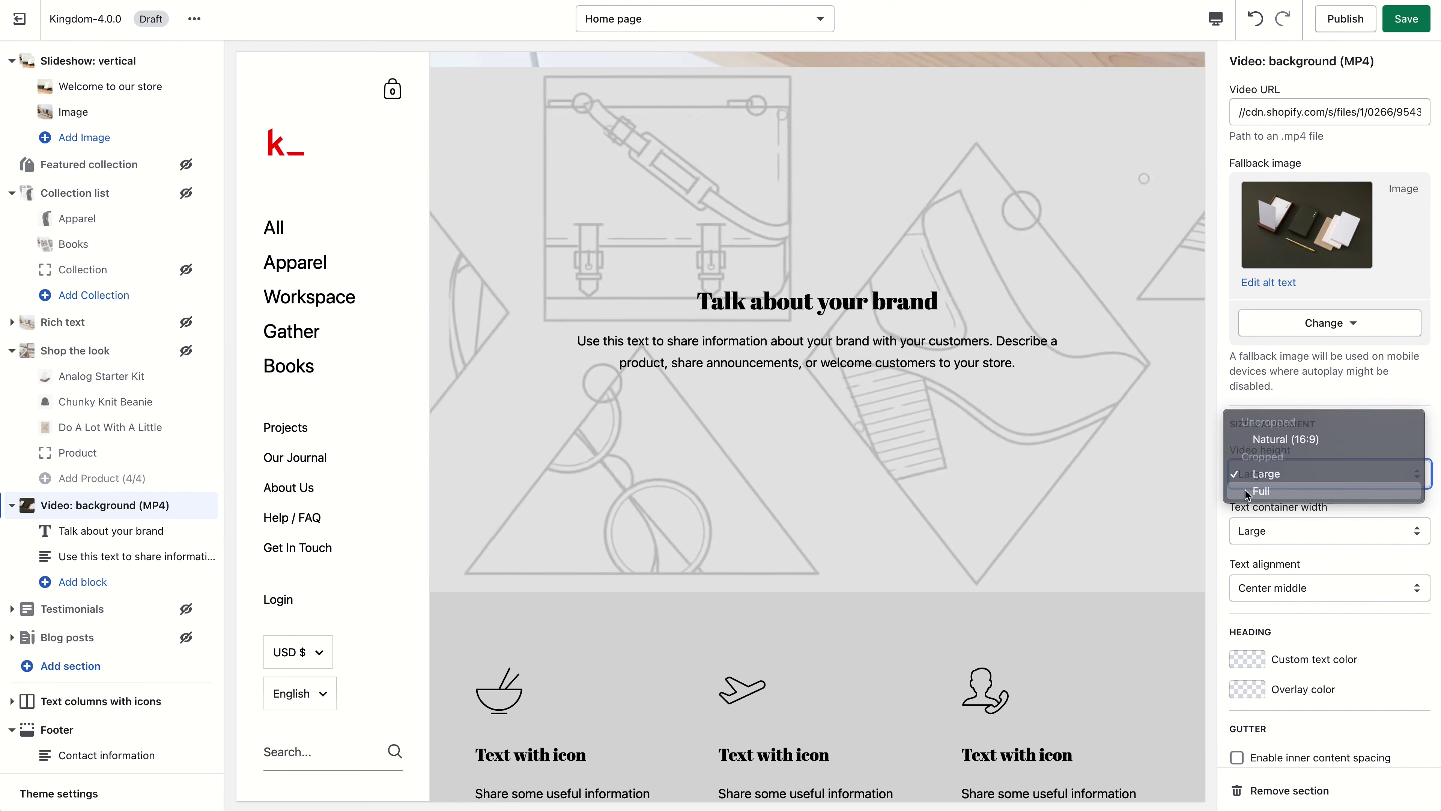
click(1246, 492)
click(1282, 473)
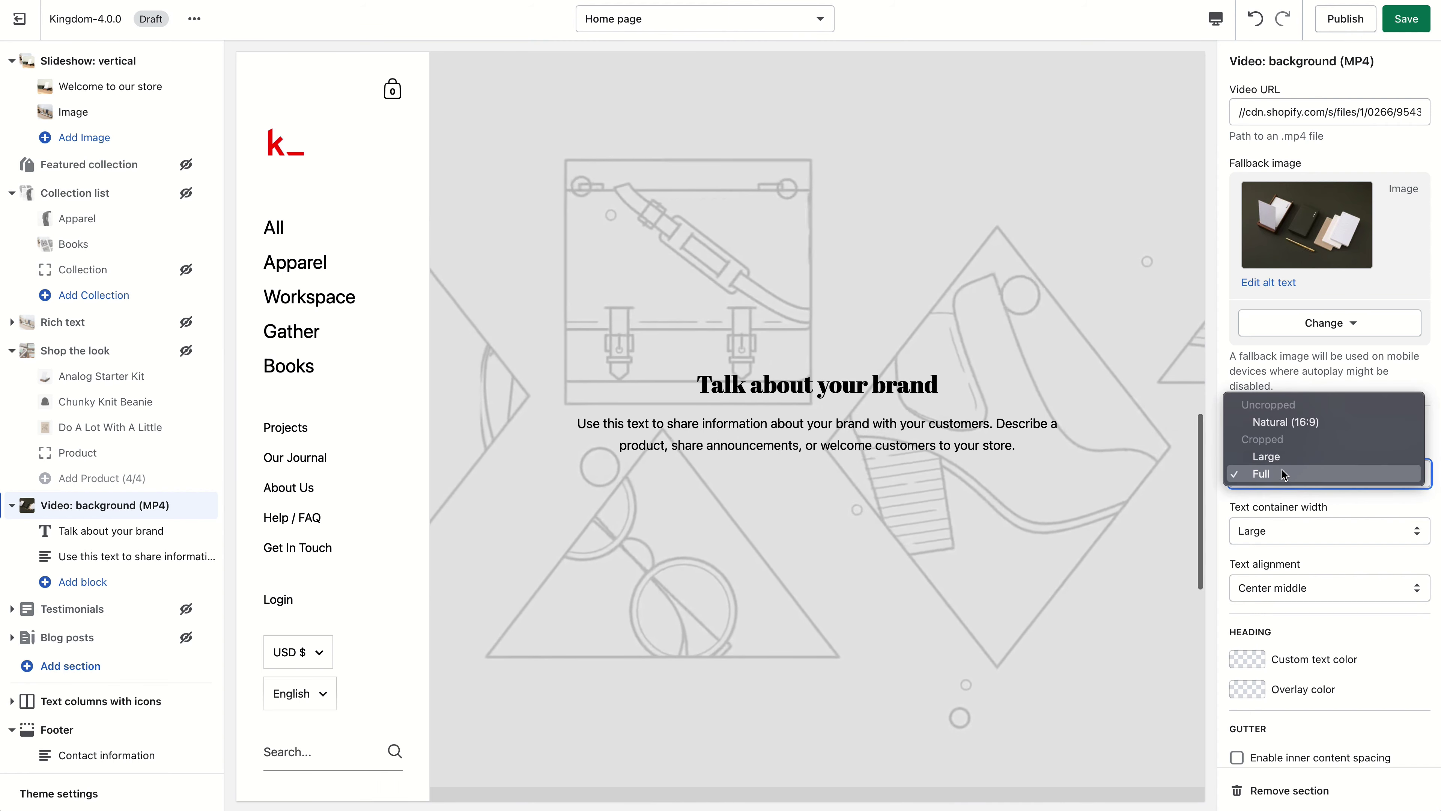
click(1277, 420)
click(1287, 528)
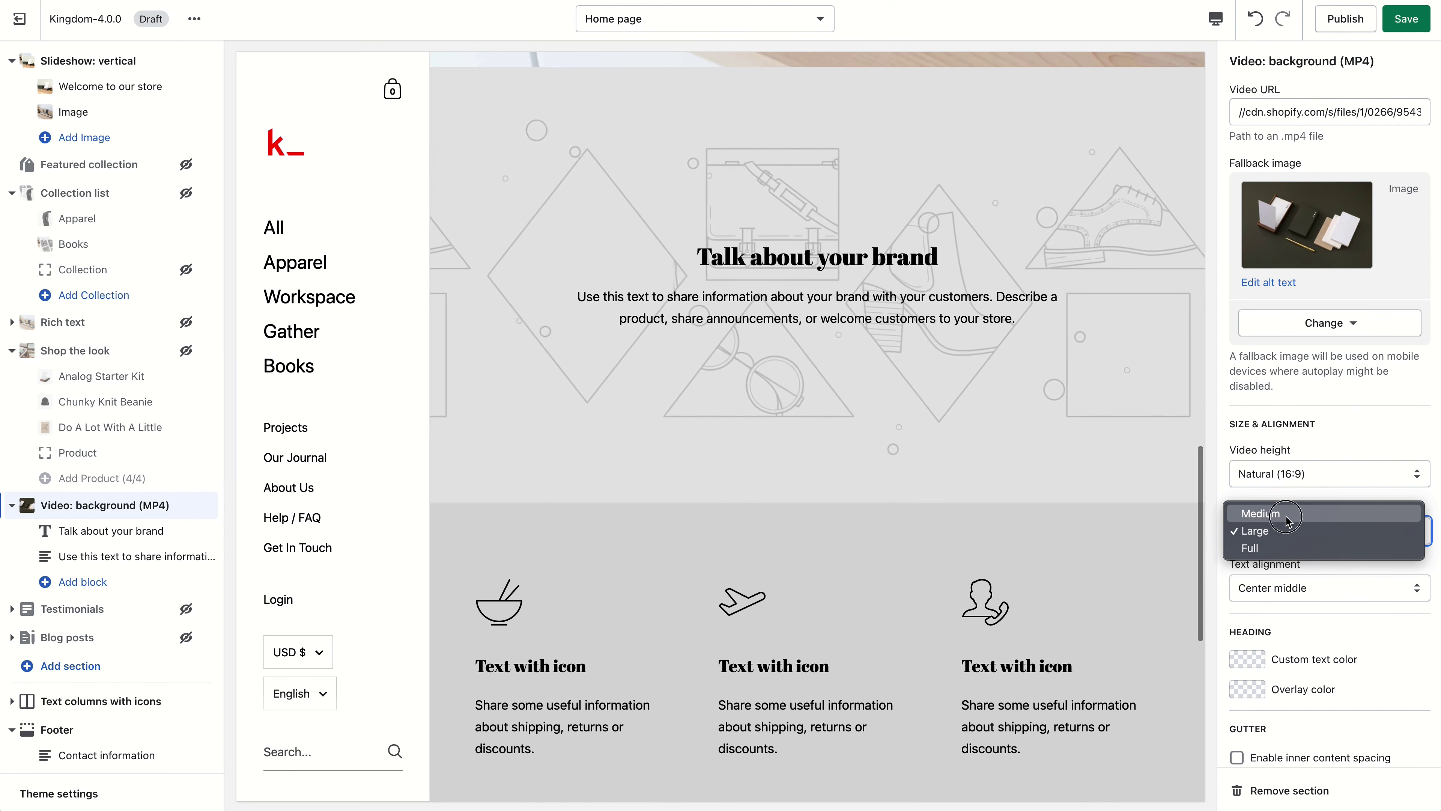
click(1286, 517)
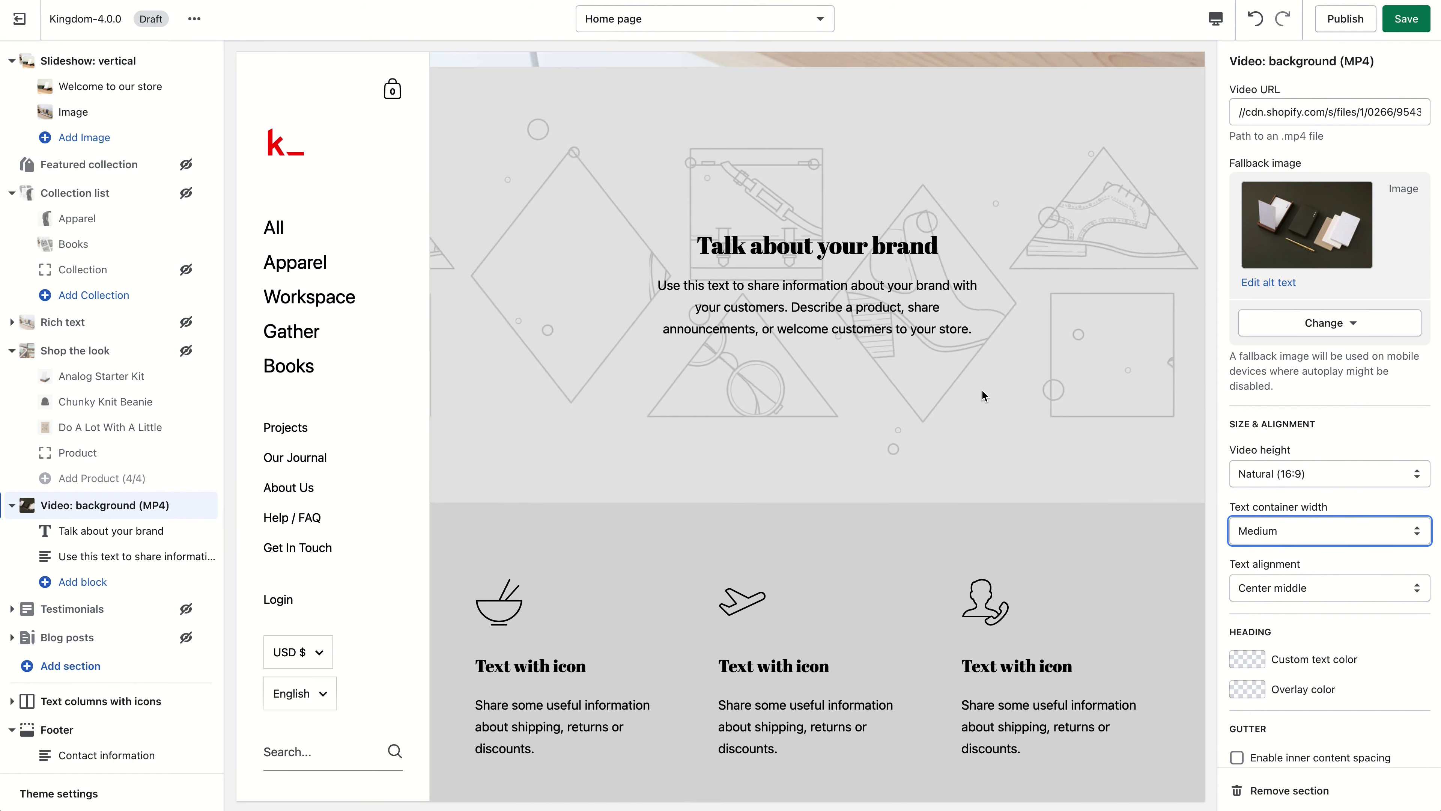
Align the background video's text to Right middle and enable inner content spacing for the section.
click(1330, 589)
click(1307, 605)
click(1333, 758)
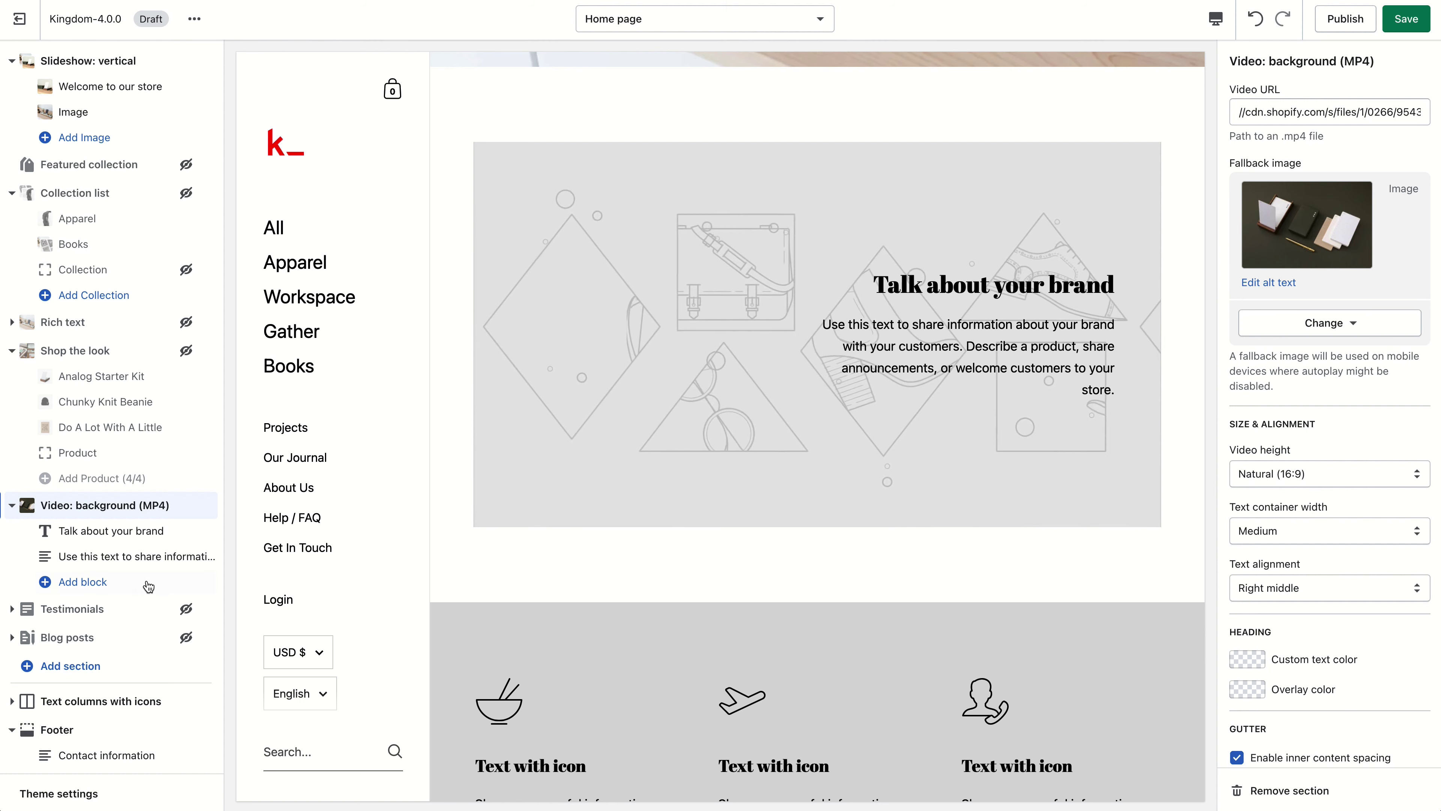
Add a Button block to the background video section and arrange its blocks in the order heading, text, button.
drag(208, 556, 202, 530)
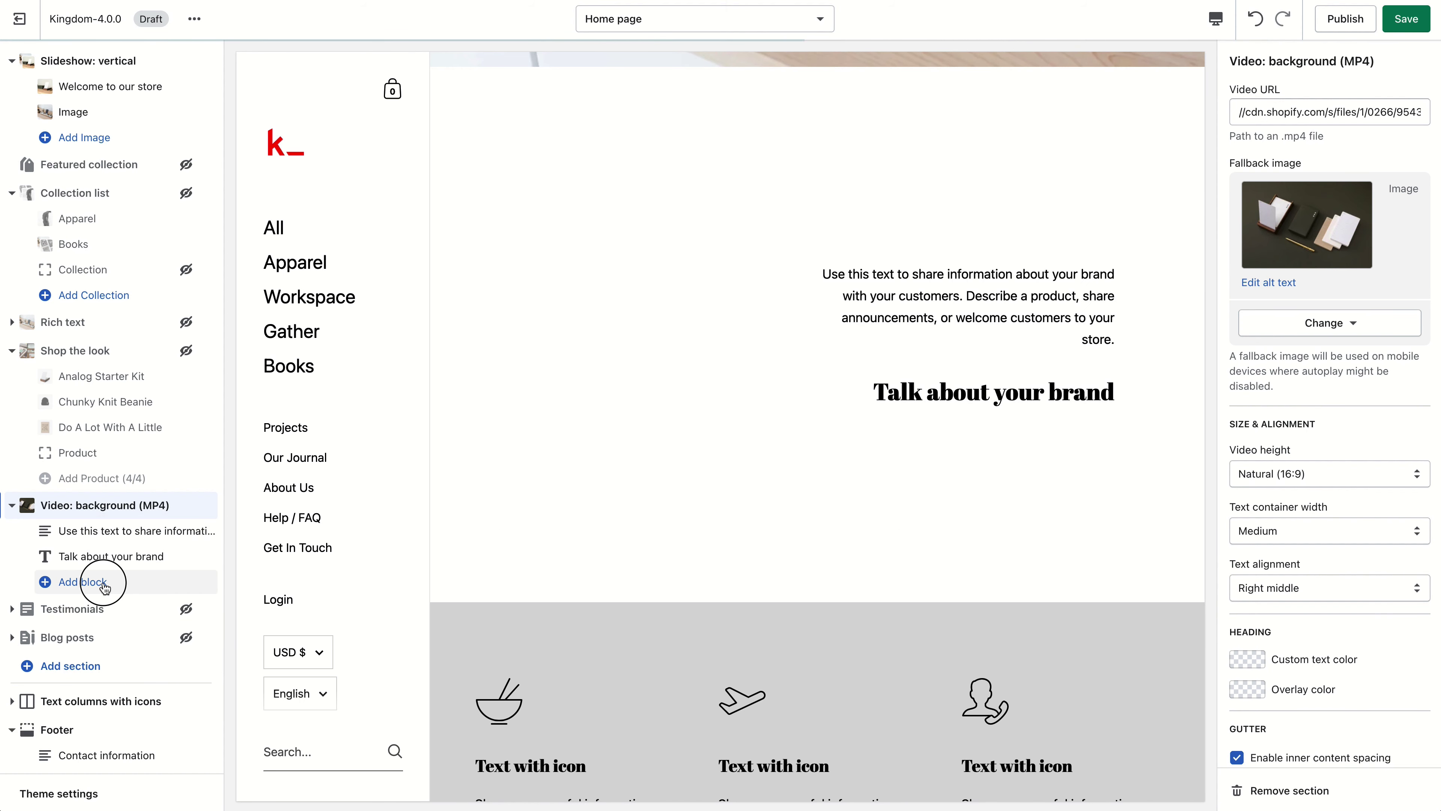
click(134, 585)
click(81, 642)
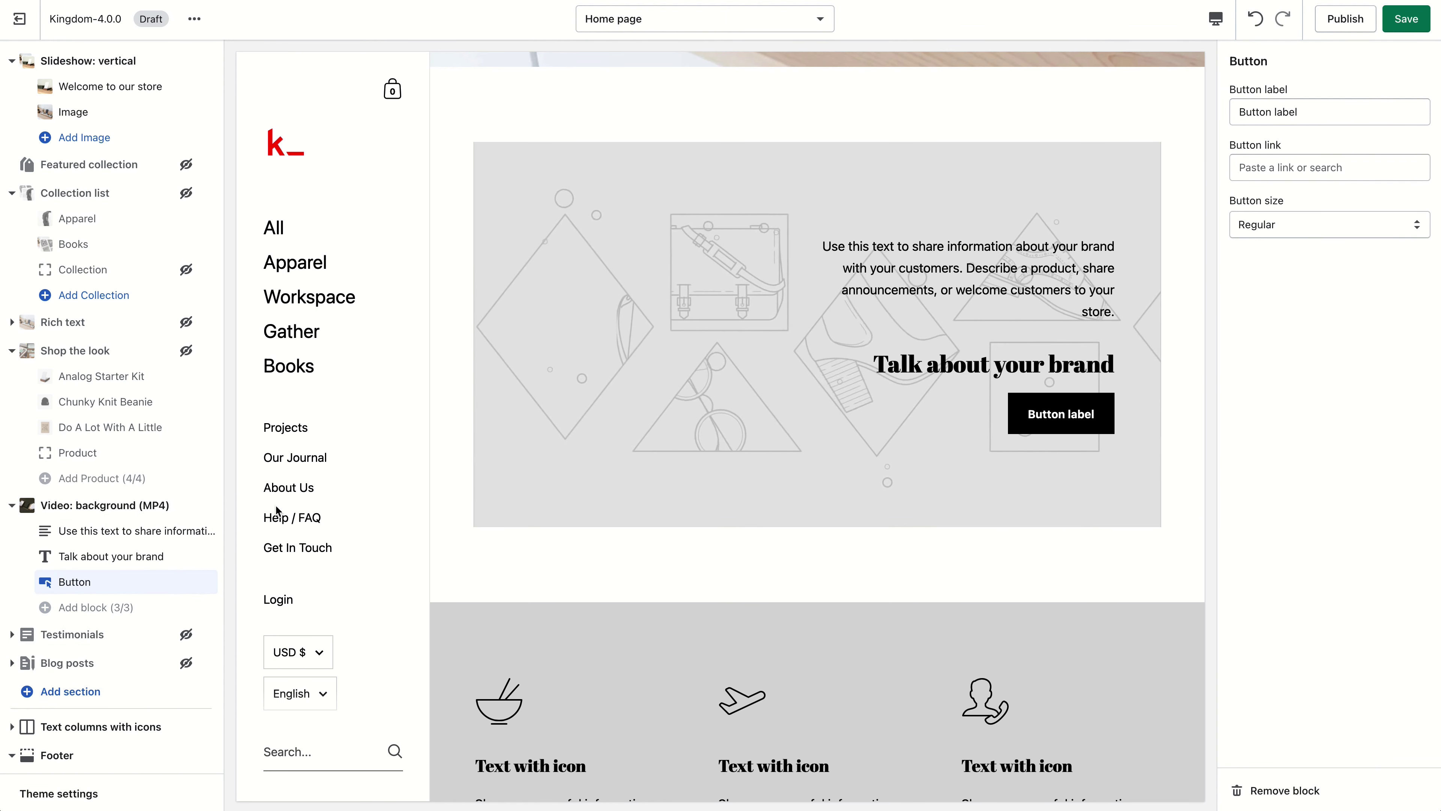
drag(211, 554, 206, 530)
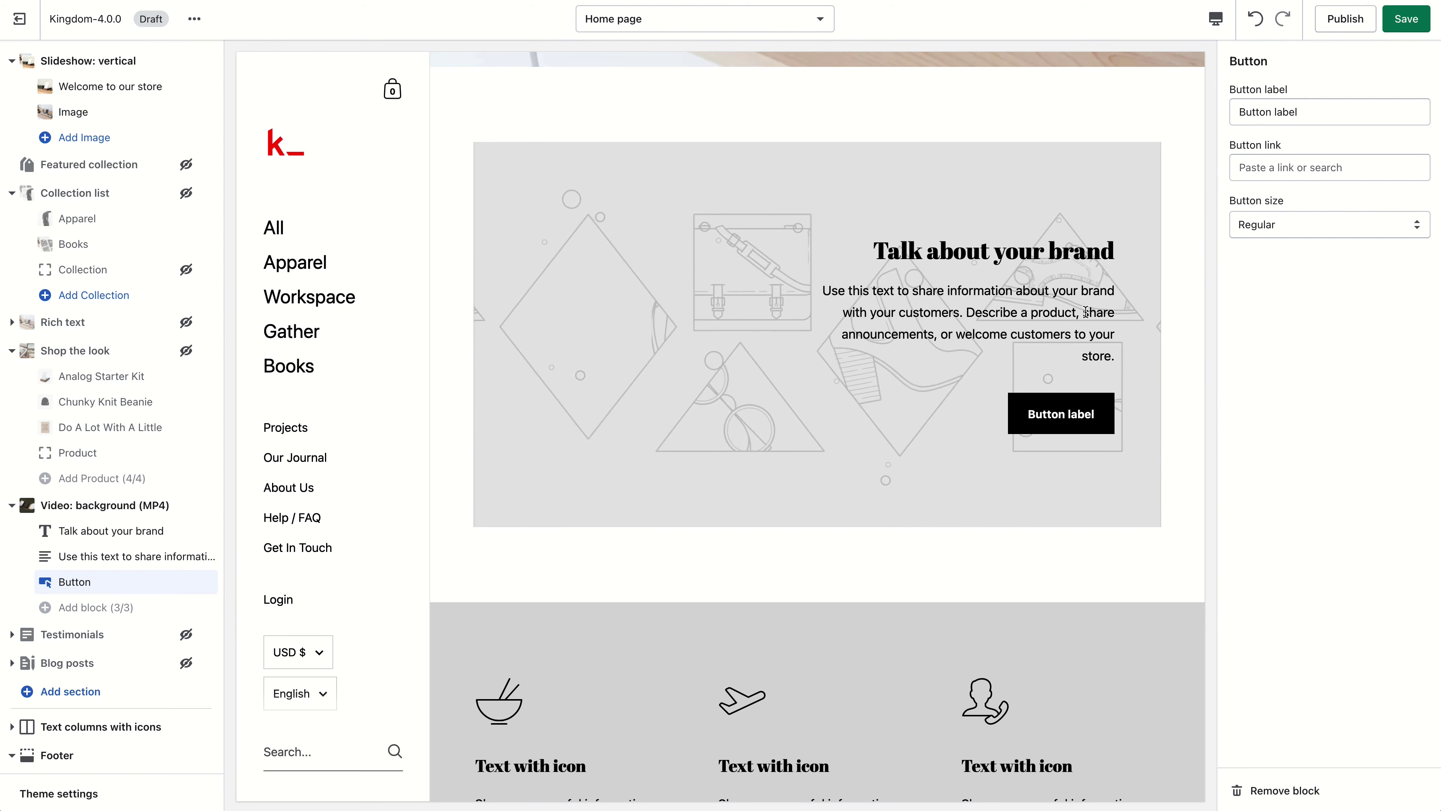
Add an Images with text section to the home page and hide it.
click(40, 694)
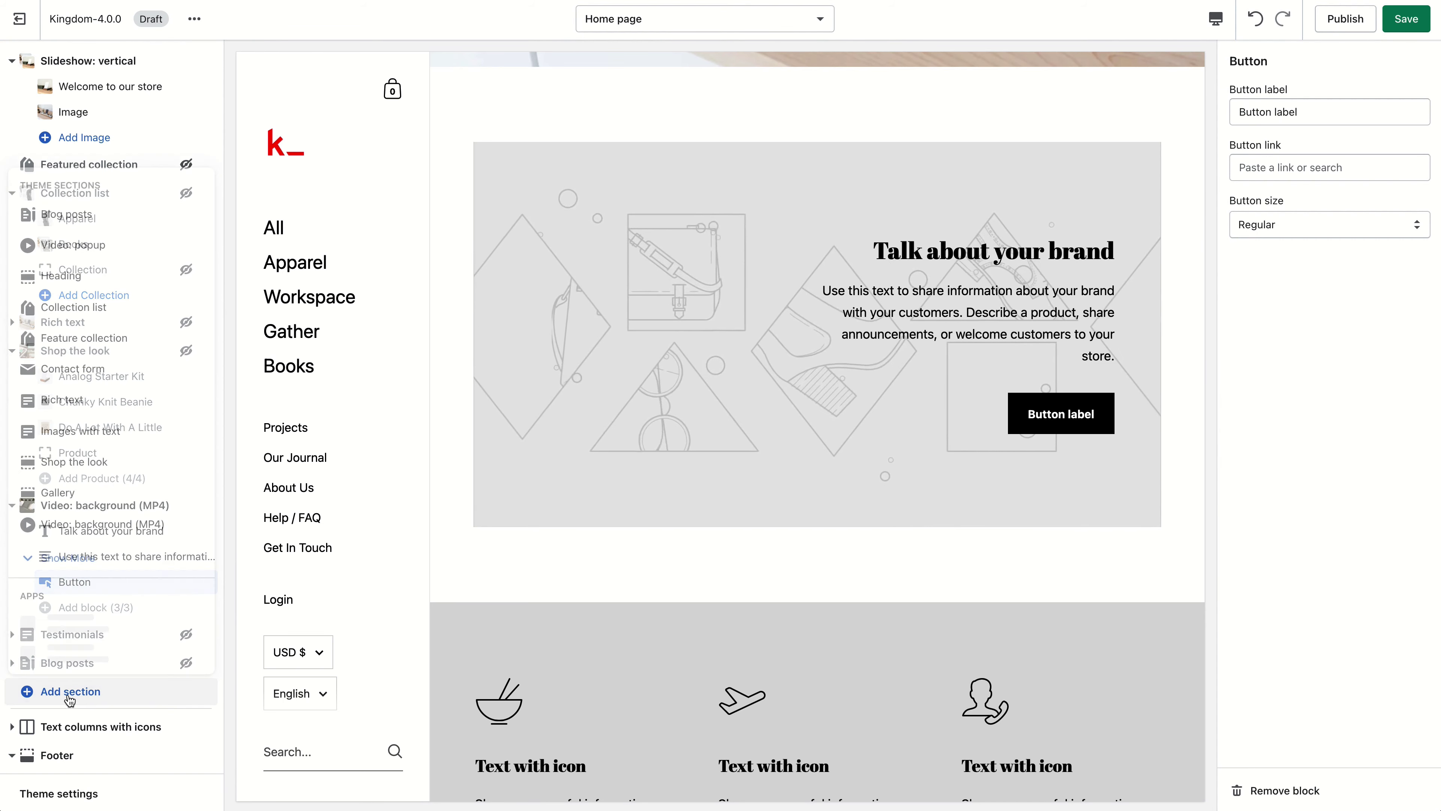
click(72, 578)
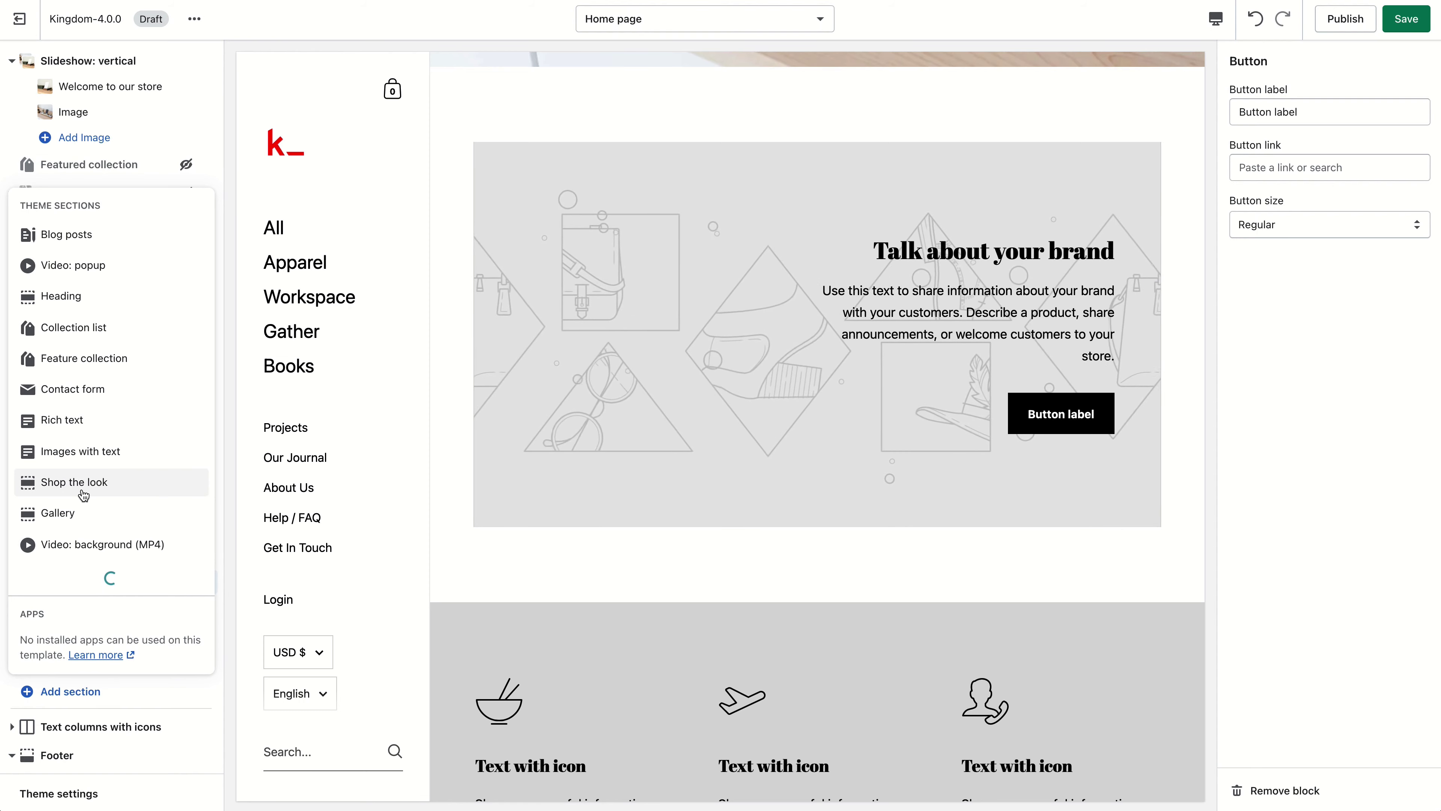
click(80, 450)
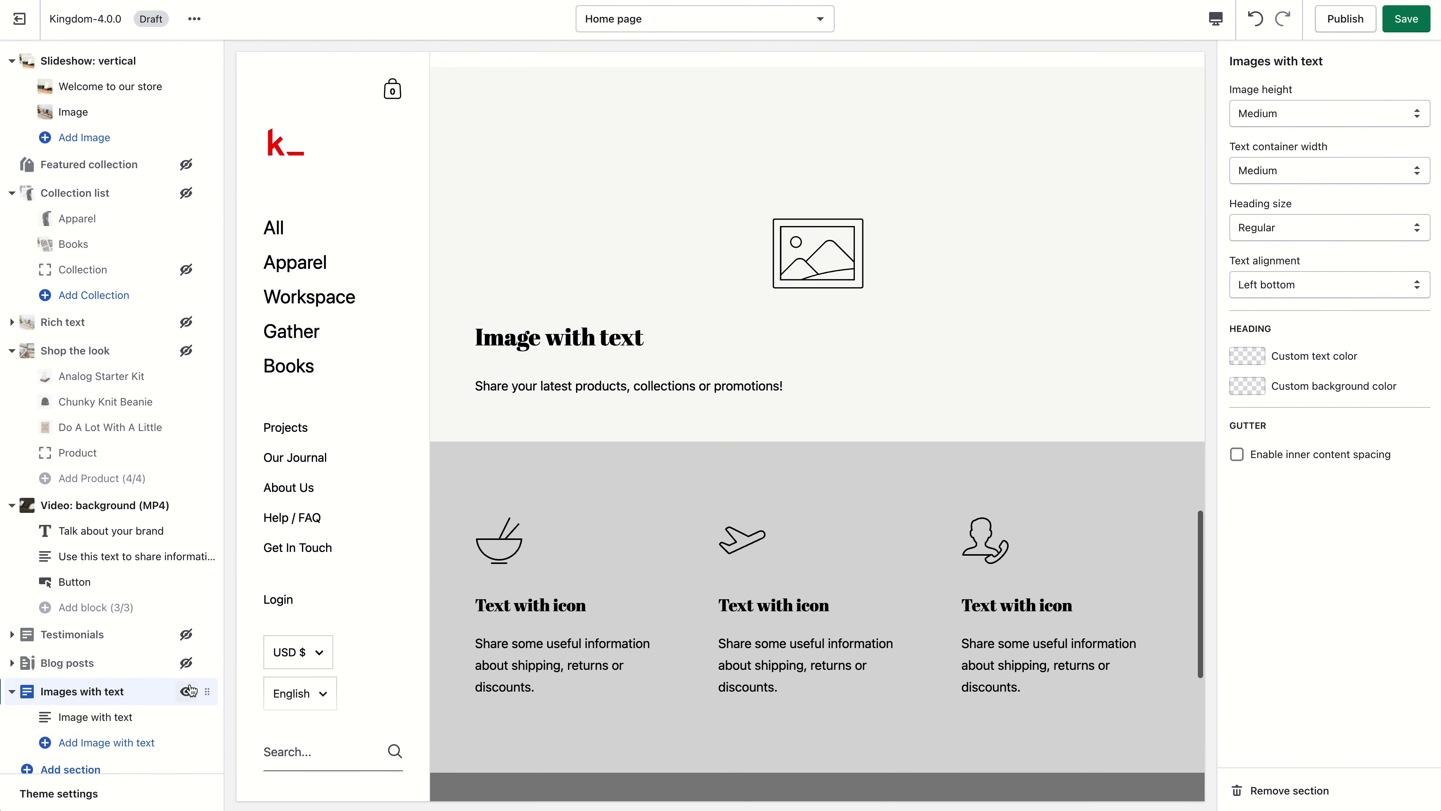
click(185, 691)
Add a Video: popup section and place it directly above the Video: background (MP4) section.
click(103, 762)
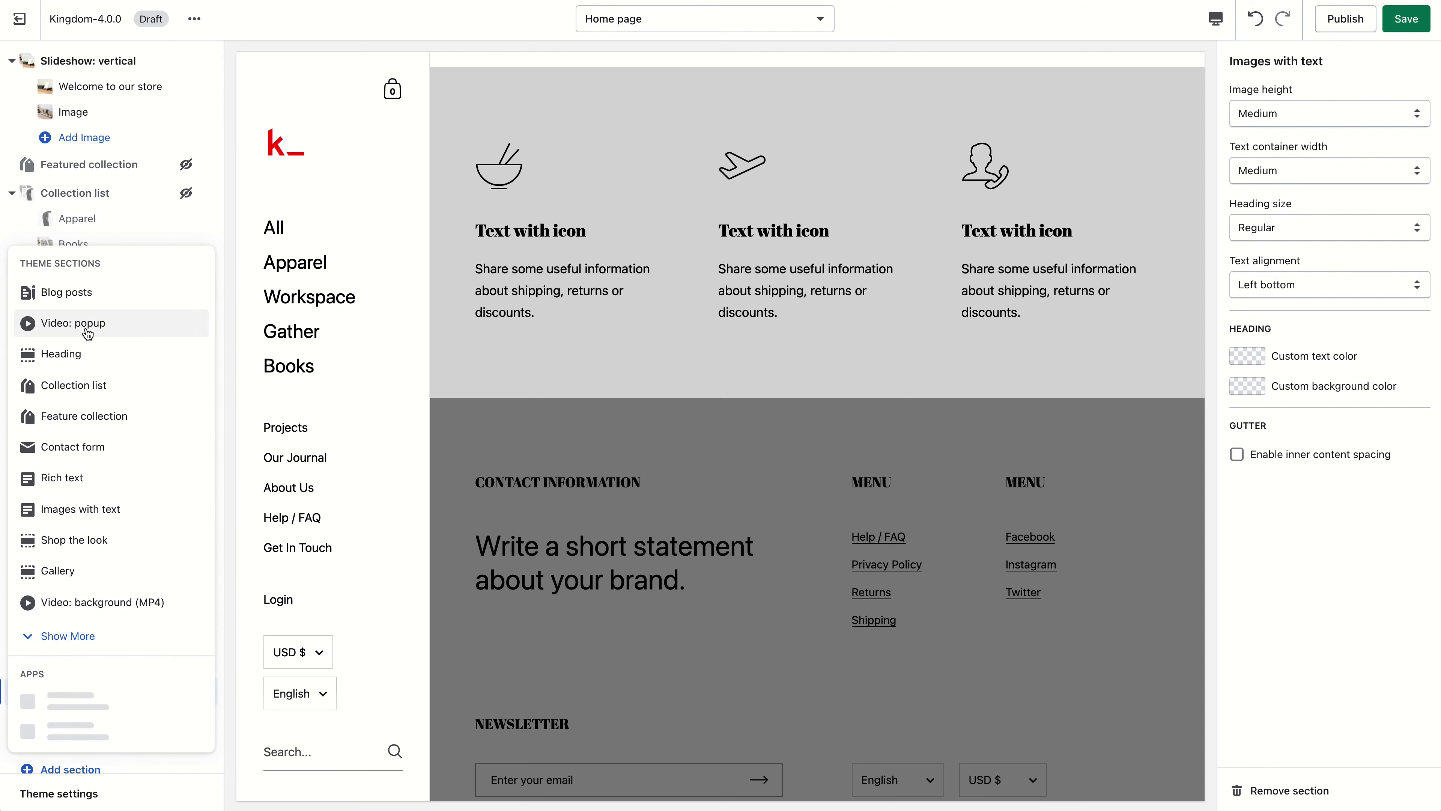
click(88, 337)
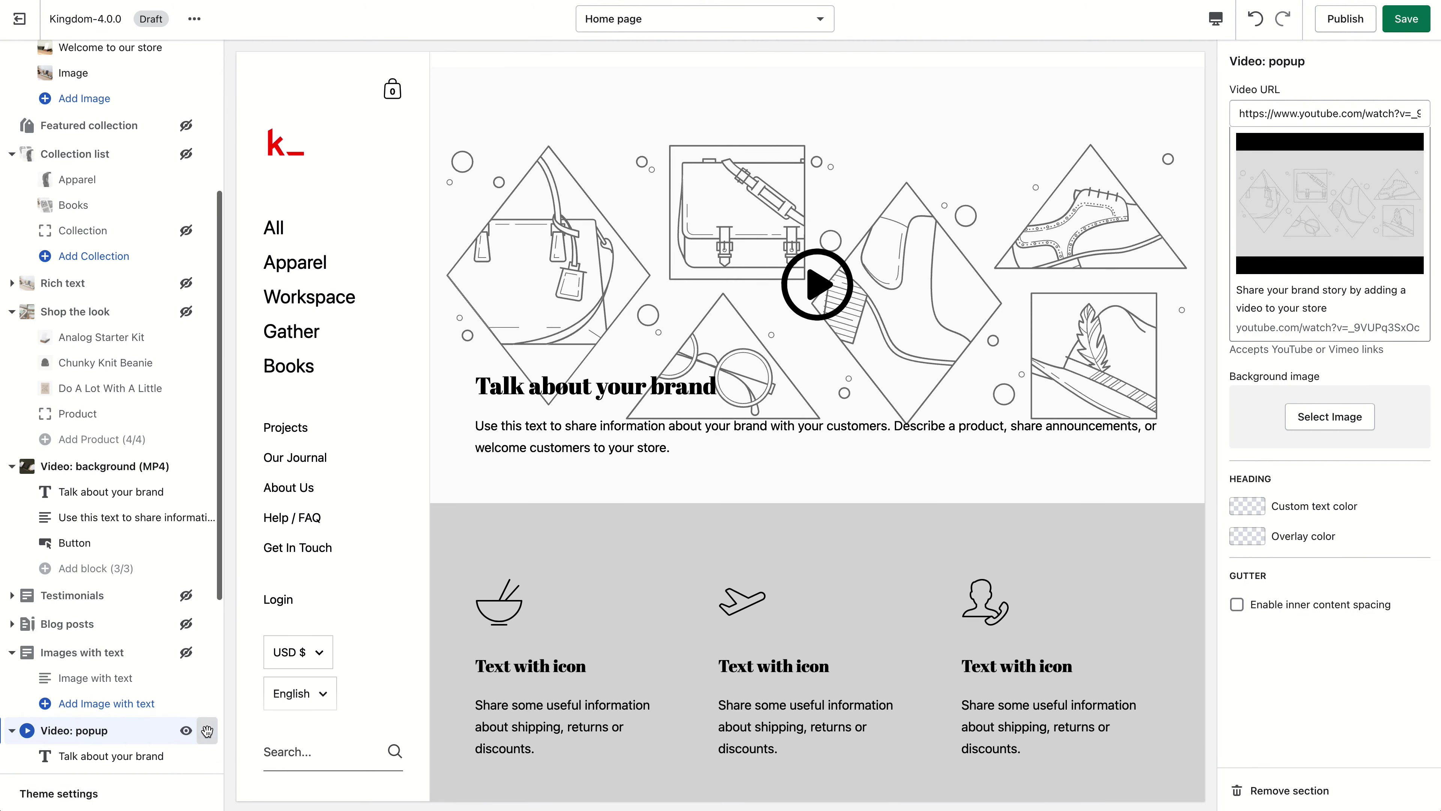
drag(207, 730, 209, 463)
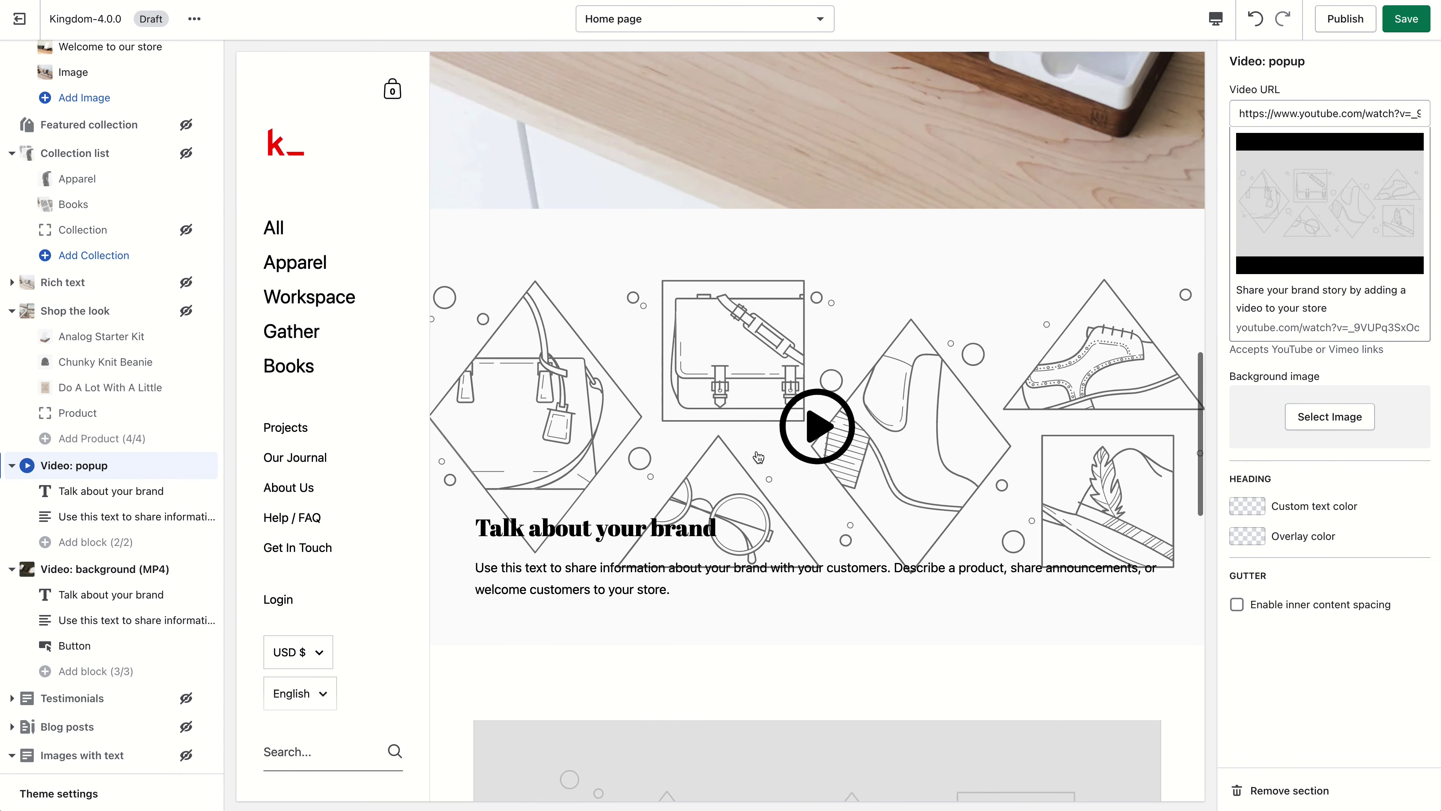
Play the popup video in the preview, pause it and dismiss the suggested videos.
click(821, 431)
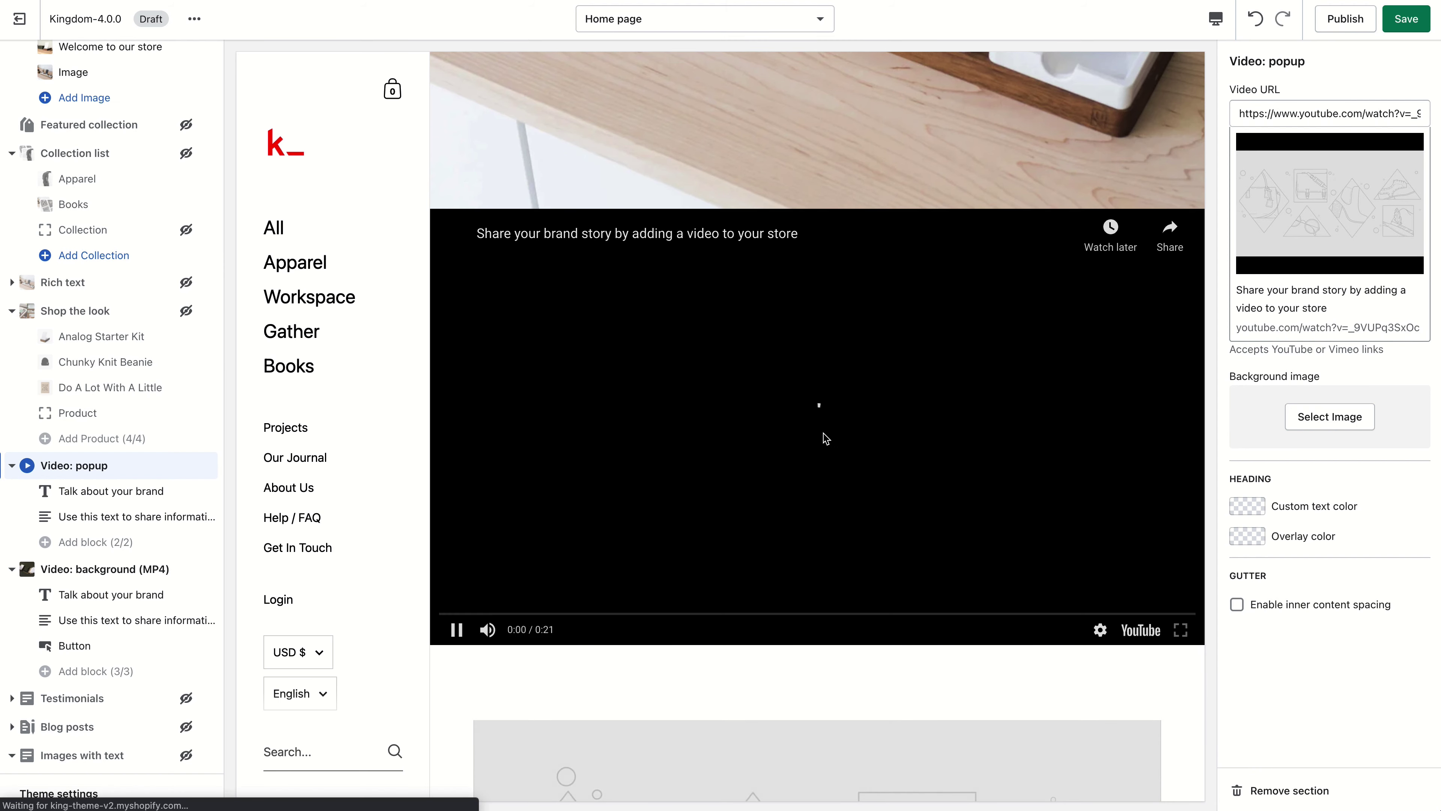
click(821, 432)
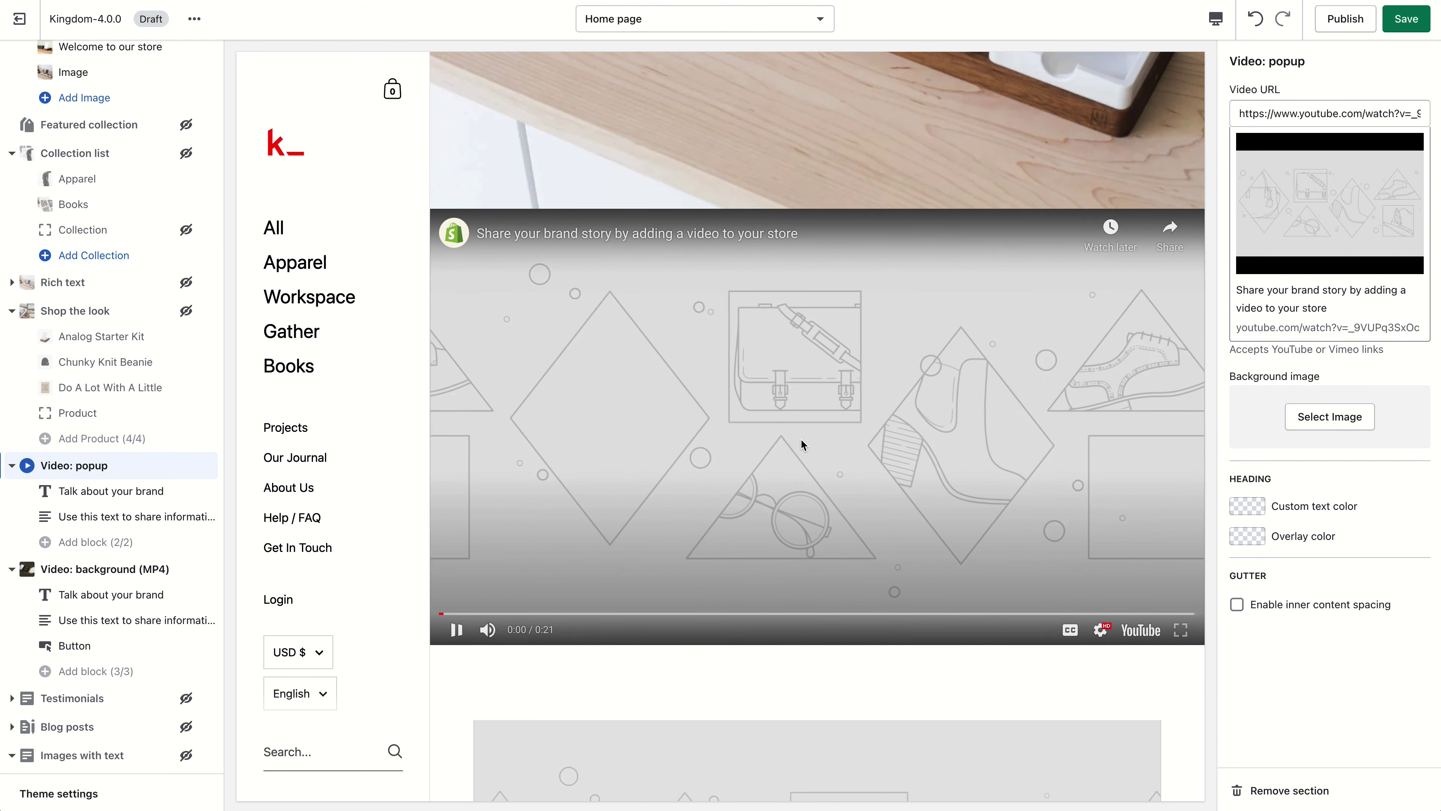
click(776, 478)
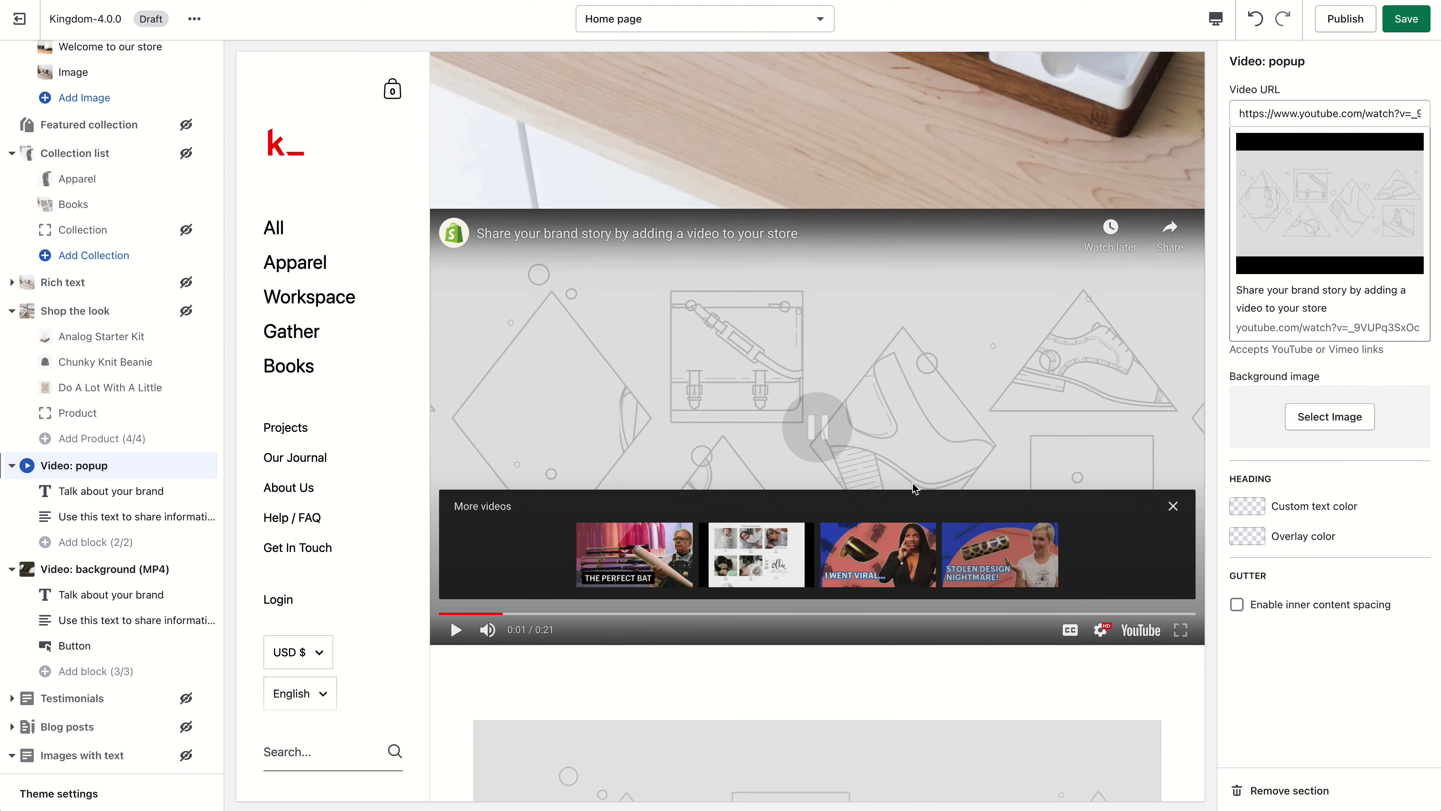
click(1173, 507)
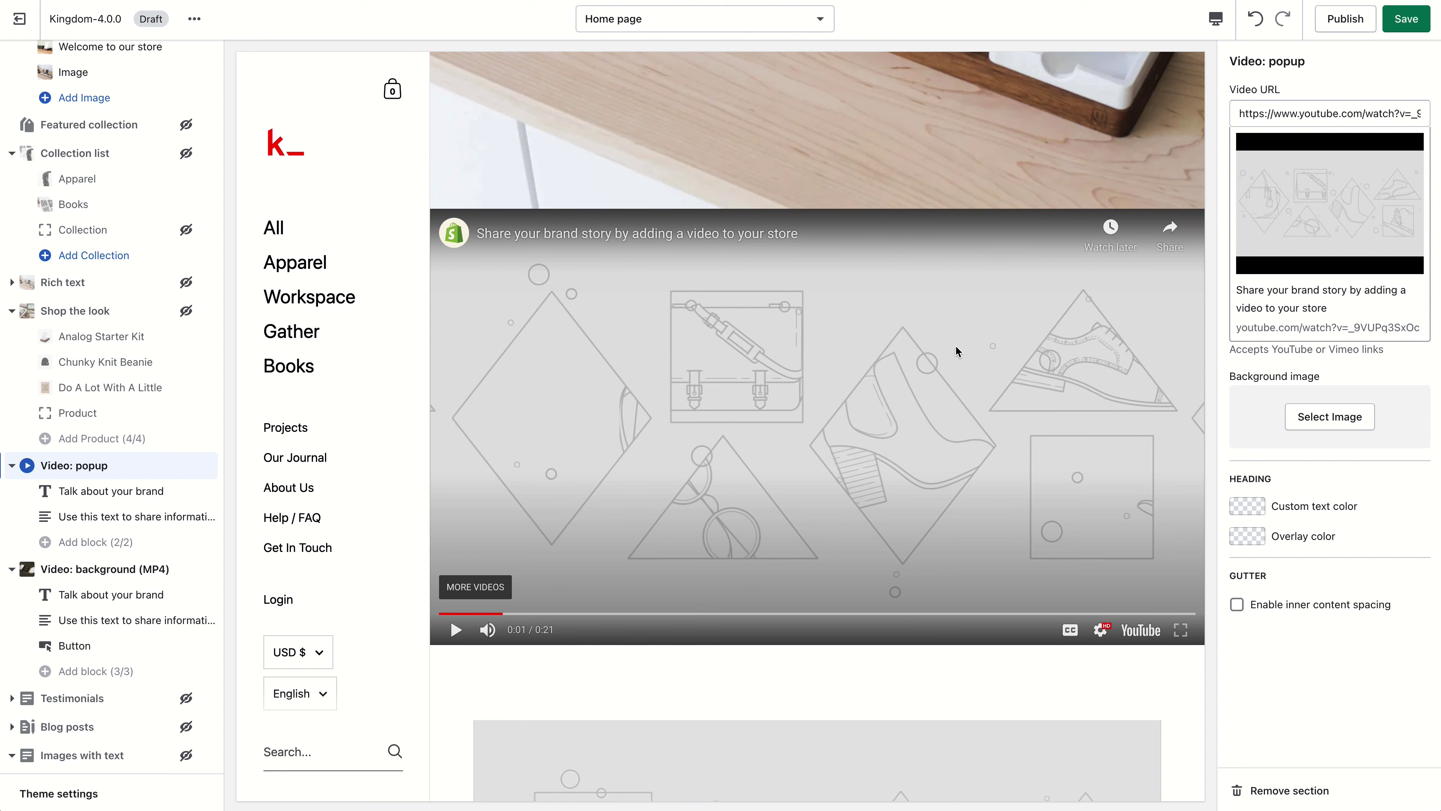
Use the library image of dark notebooks and stationery as the popup video's background image.
click(1337, 418)
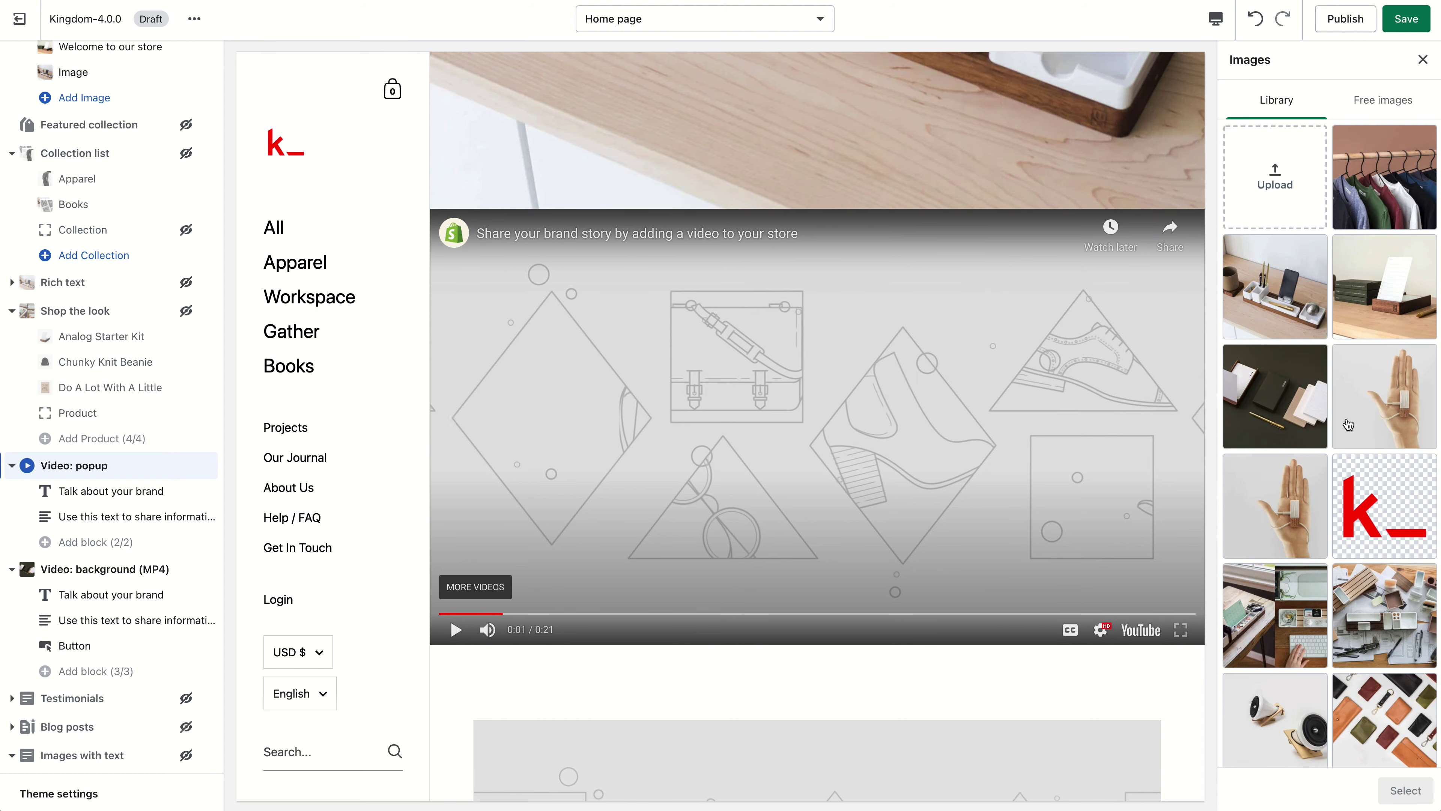
click(1280, 397)
click(1406, 791)
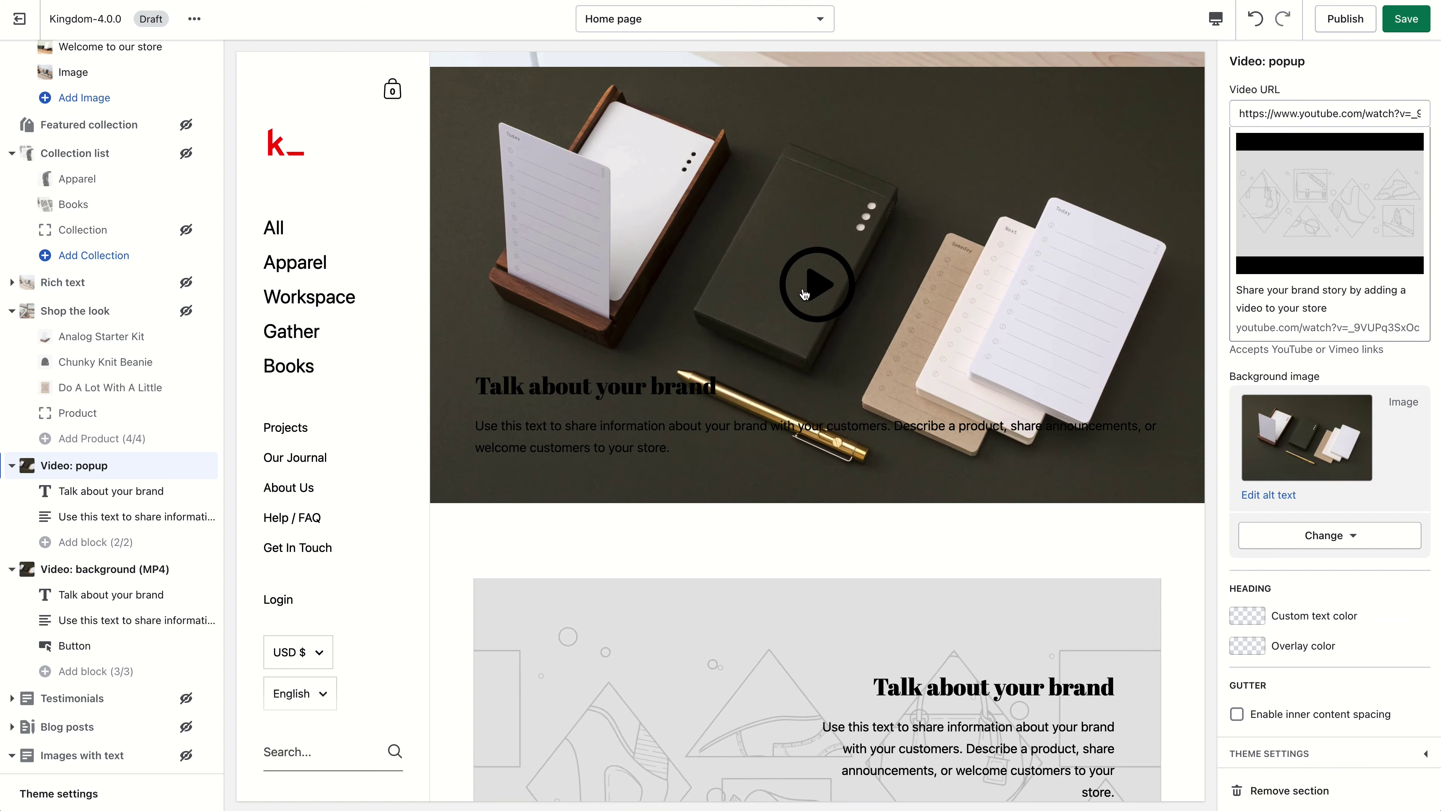
Move the popup video's text block above its heading, and the background video's text block below its button.
drag(210, 633, 211, 492)
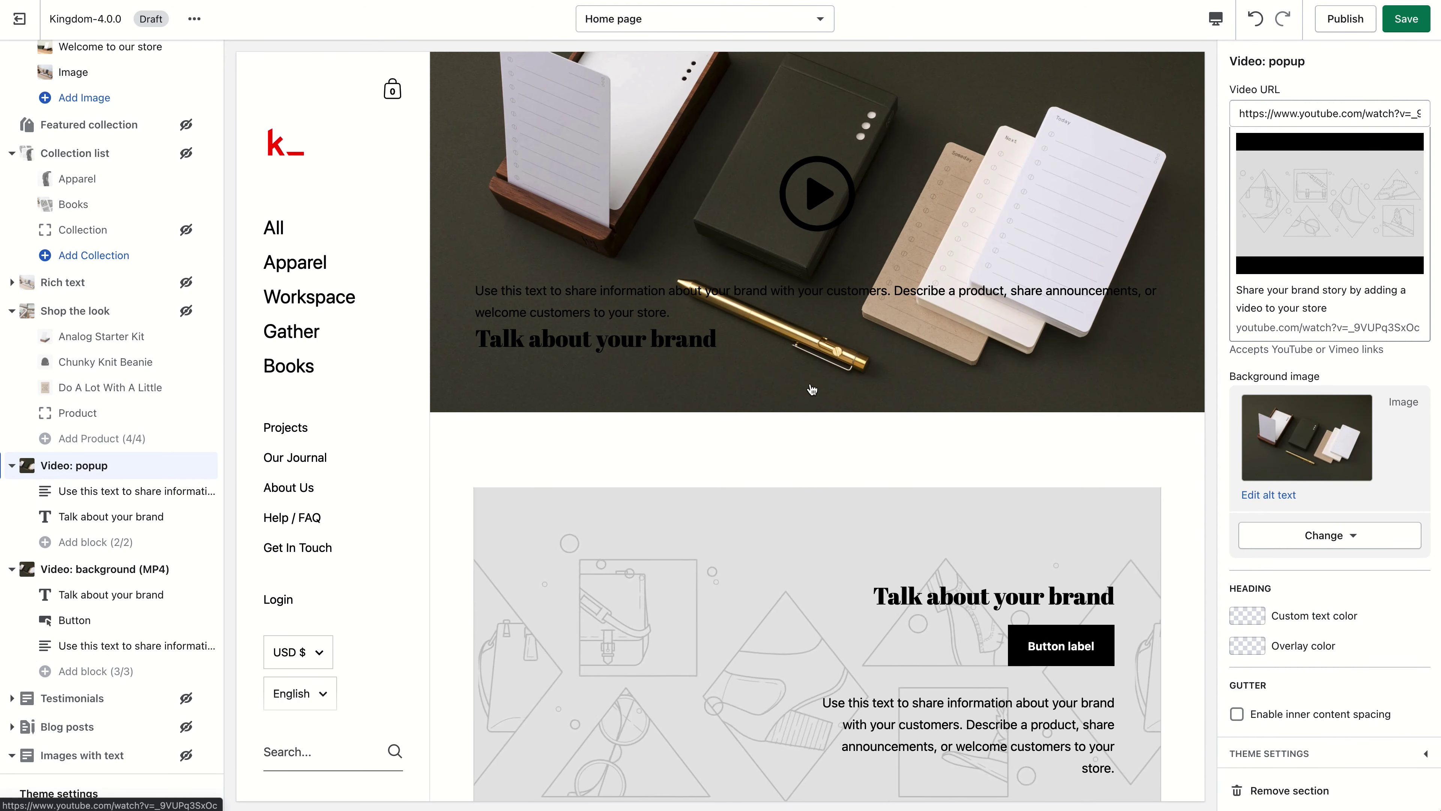
scroll(822, 312, down, 3)
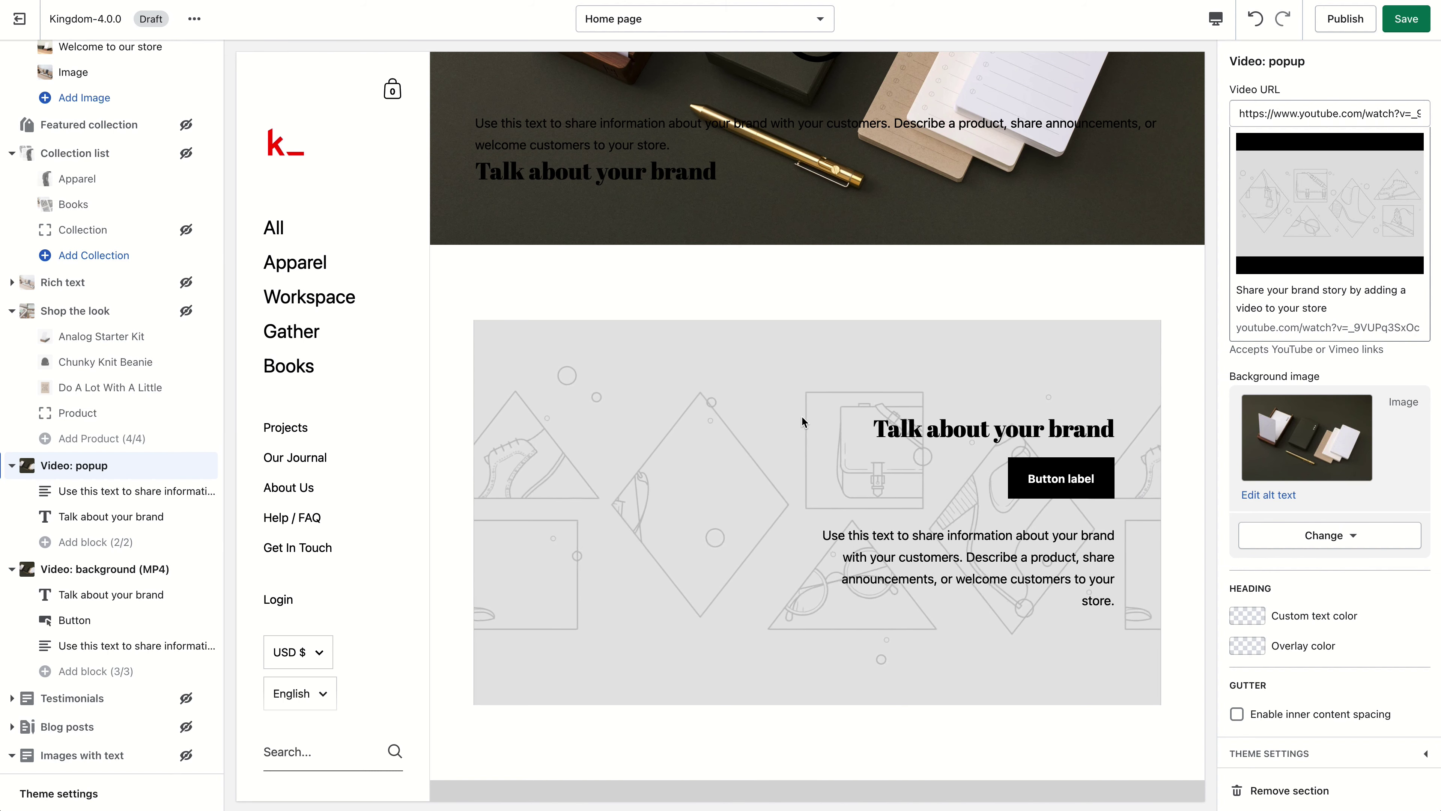
drag(802, 417, 991, 549)
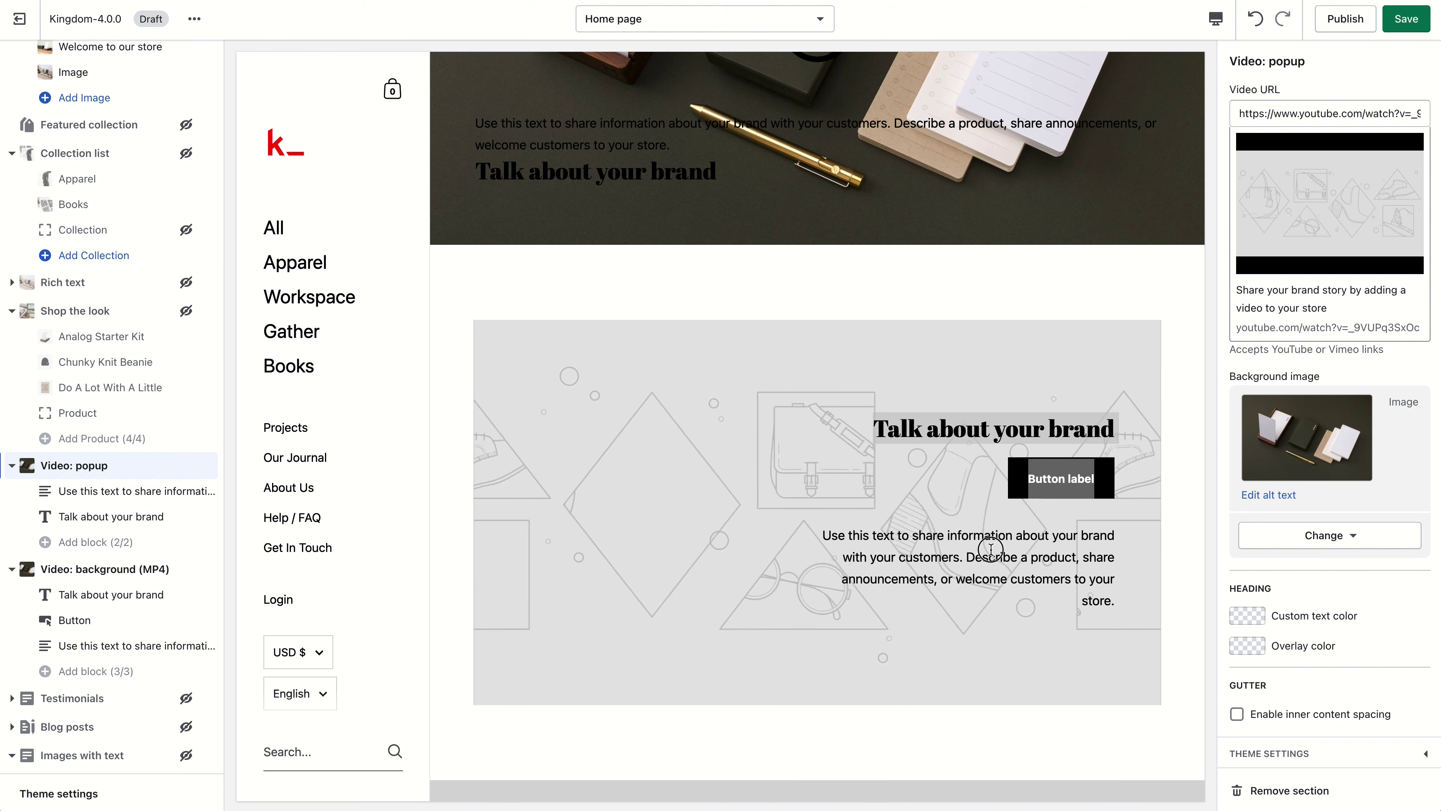
triple_click(1084, 574)
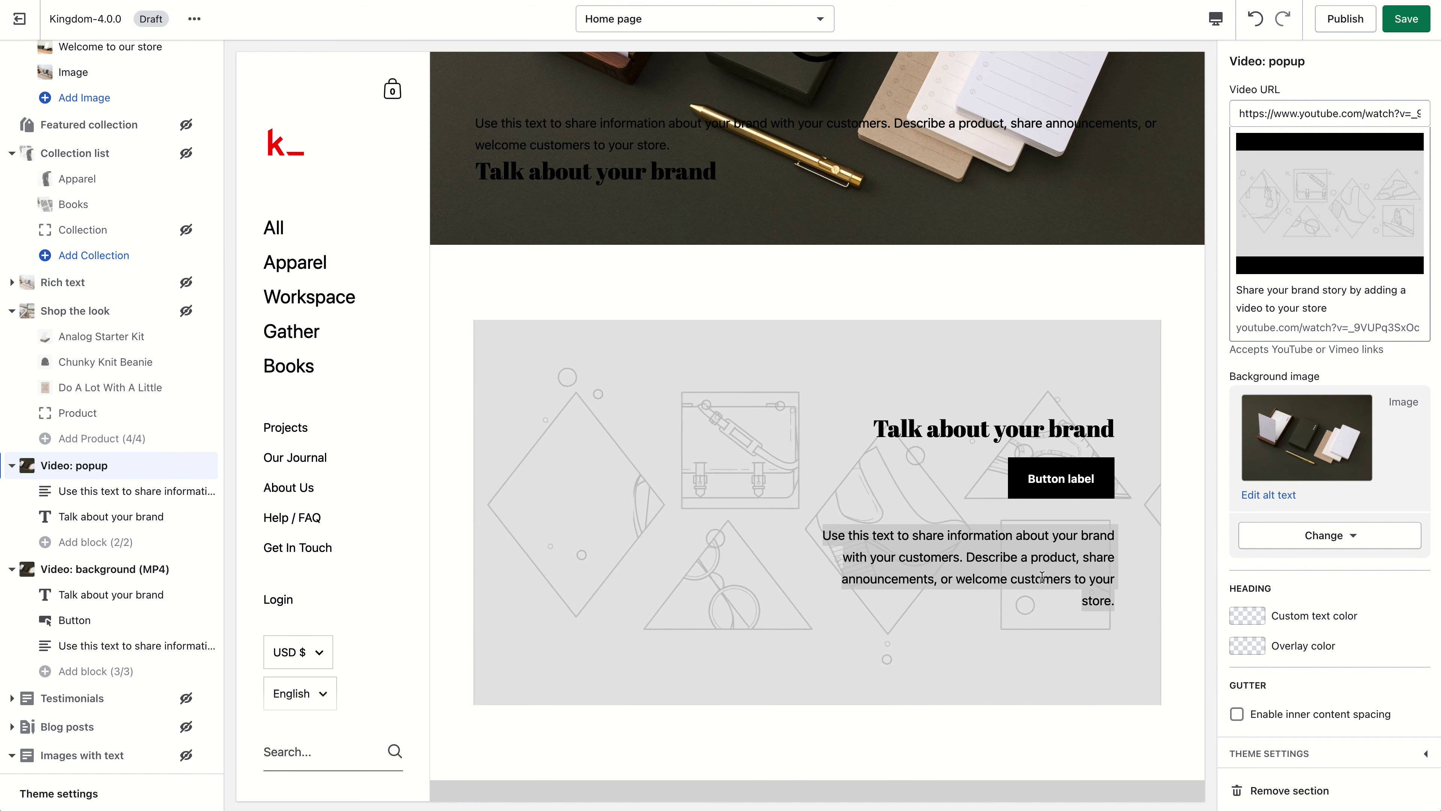
drag(874, 424, 1116, 606)
scroll(744, 290, up, 5)
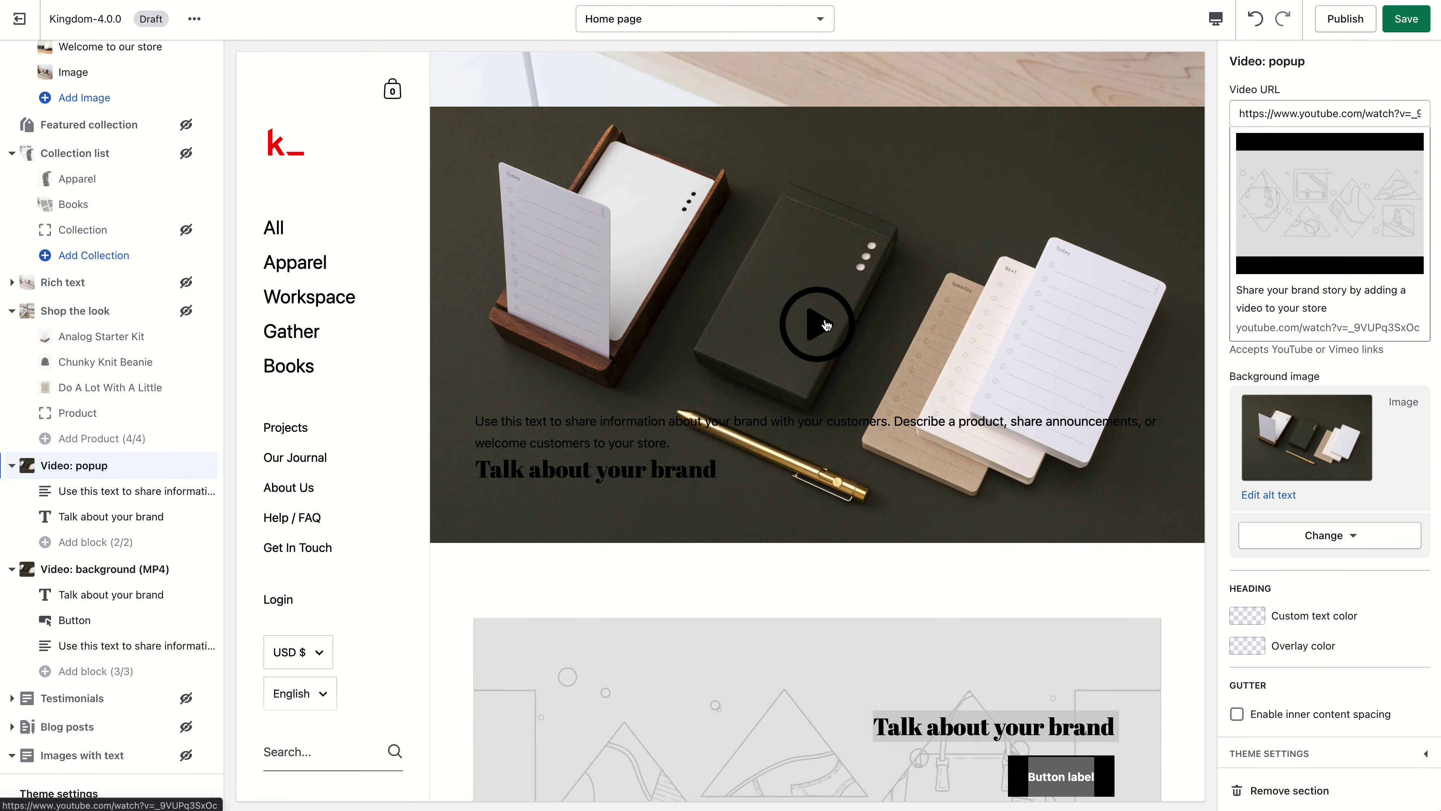
scroll(89, 560, down, 1)
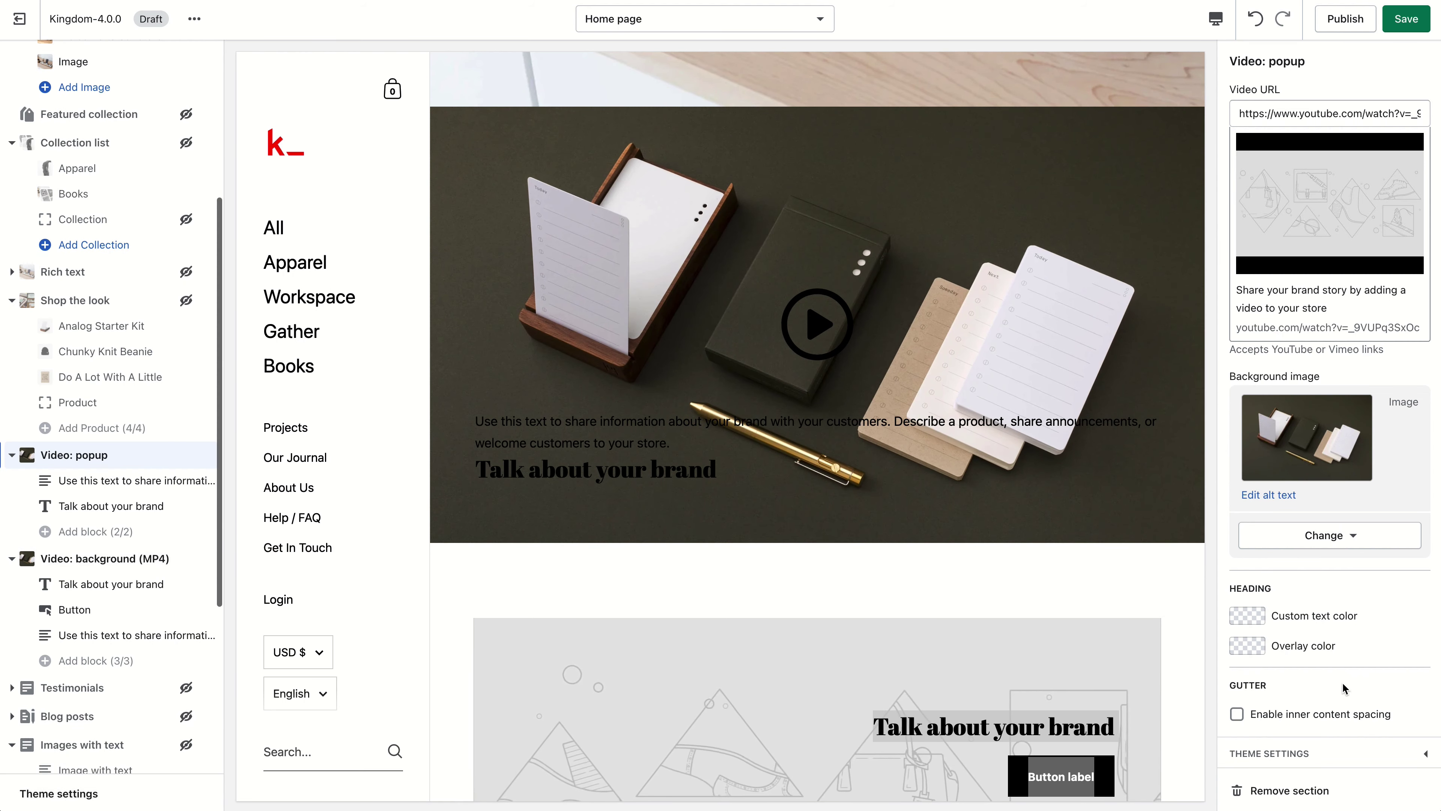
Hide both the Video: popup and the Video: background (MP4) sections.
click(186, 454)
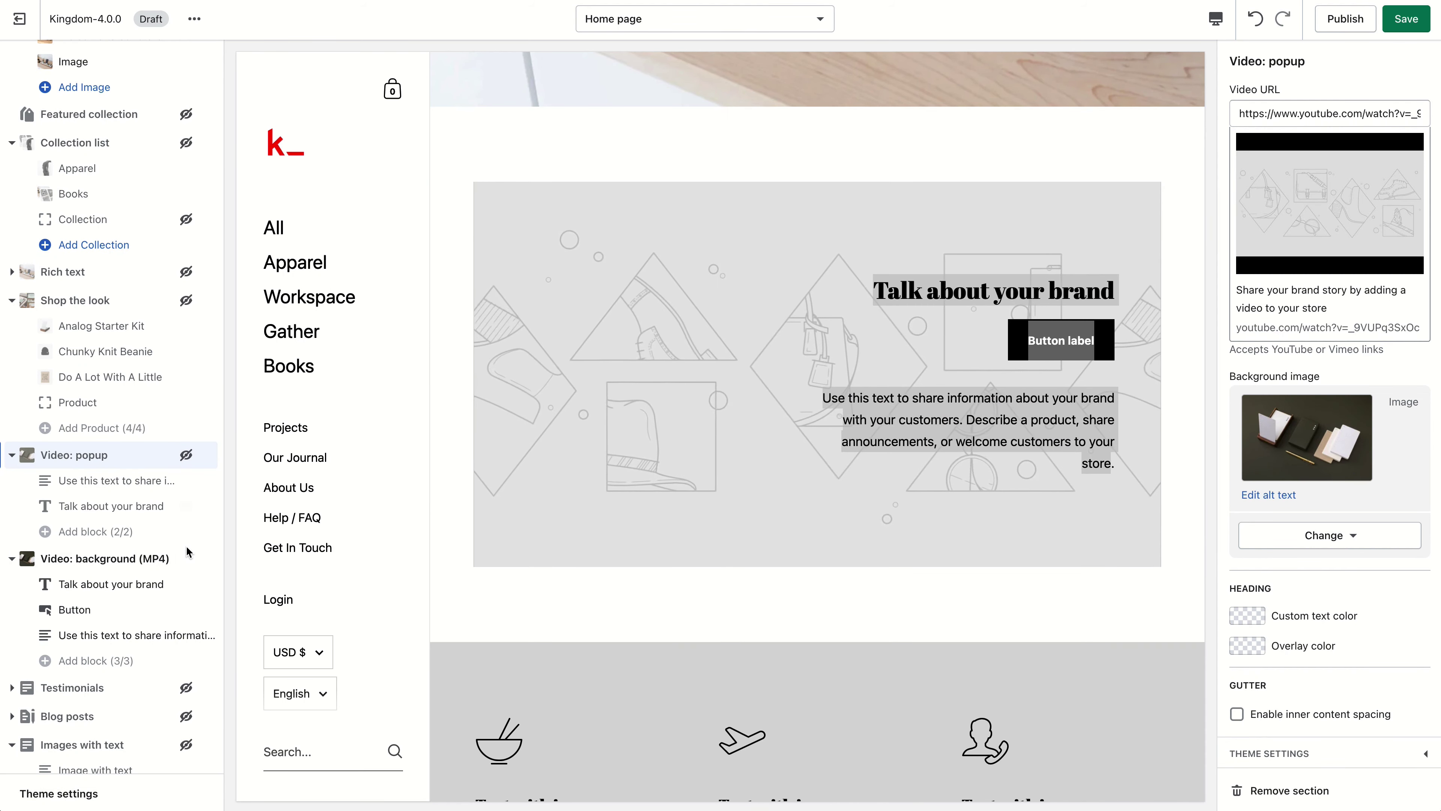
click(187, 561)
scroll(93, 708, down, 4)
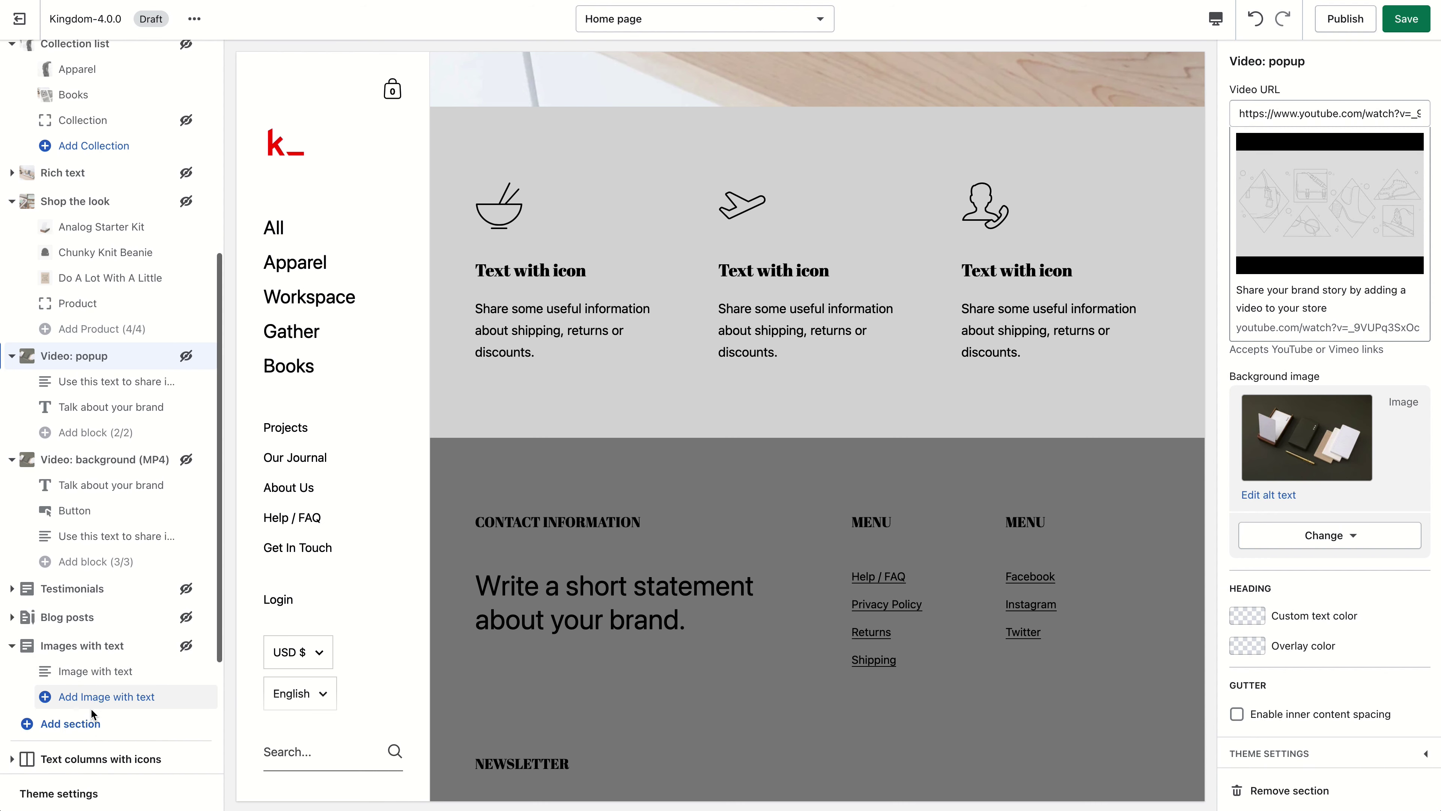
Show the Testimonials section with its settings open.
click(186, 588)
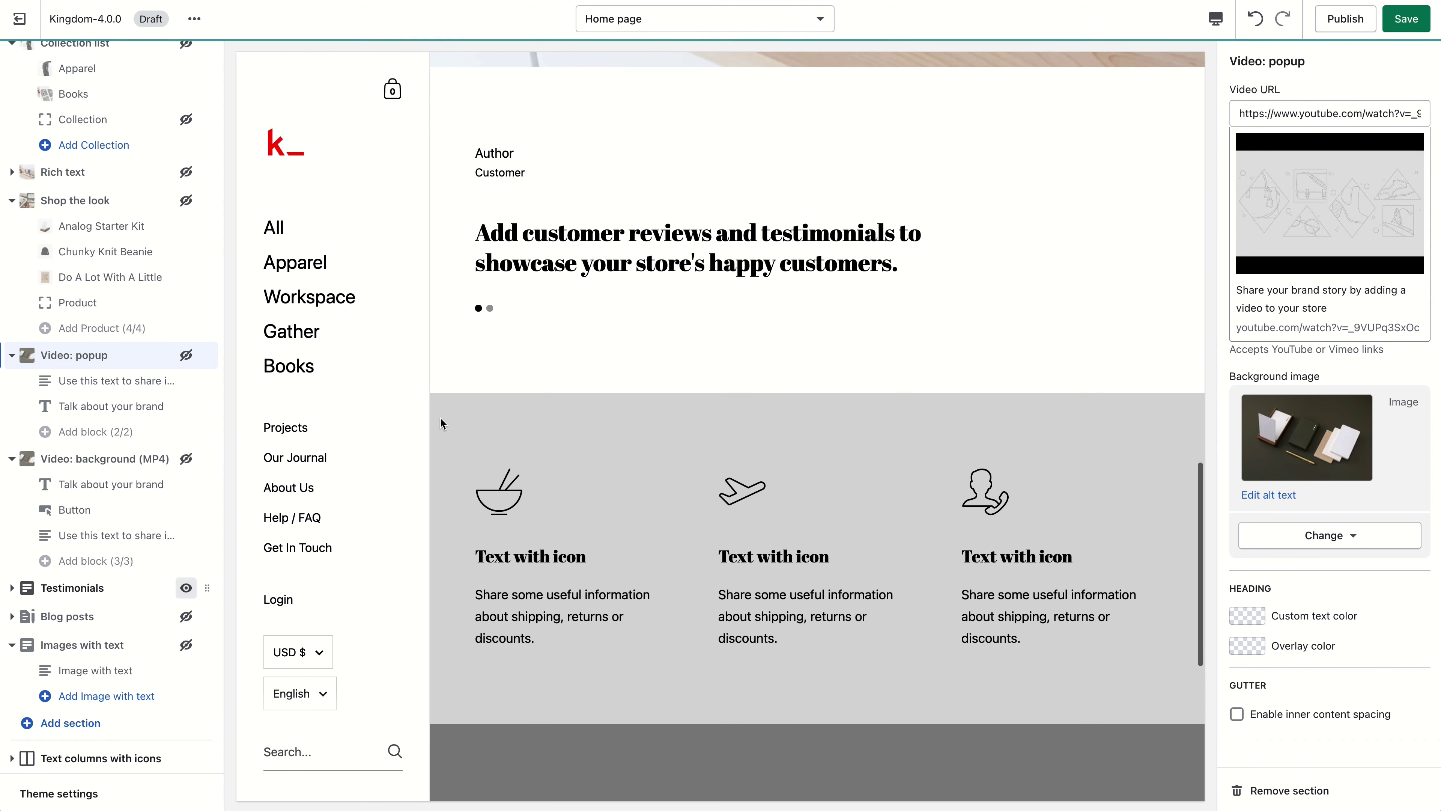
click(110, 588)
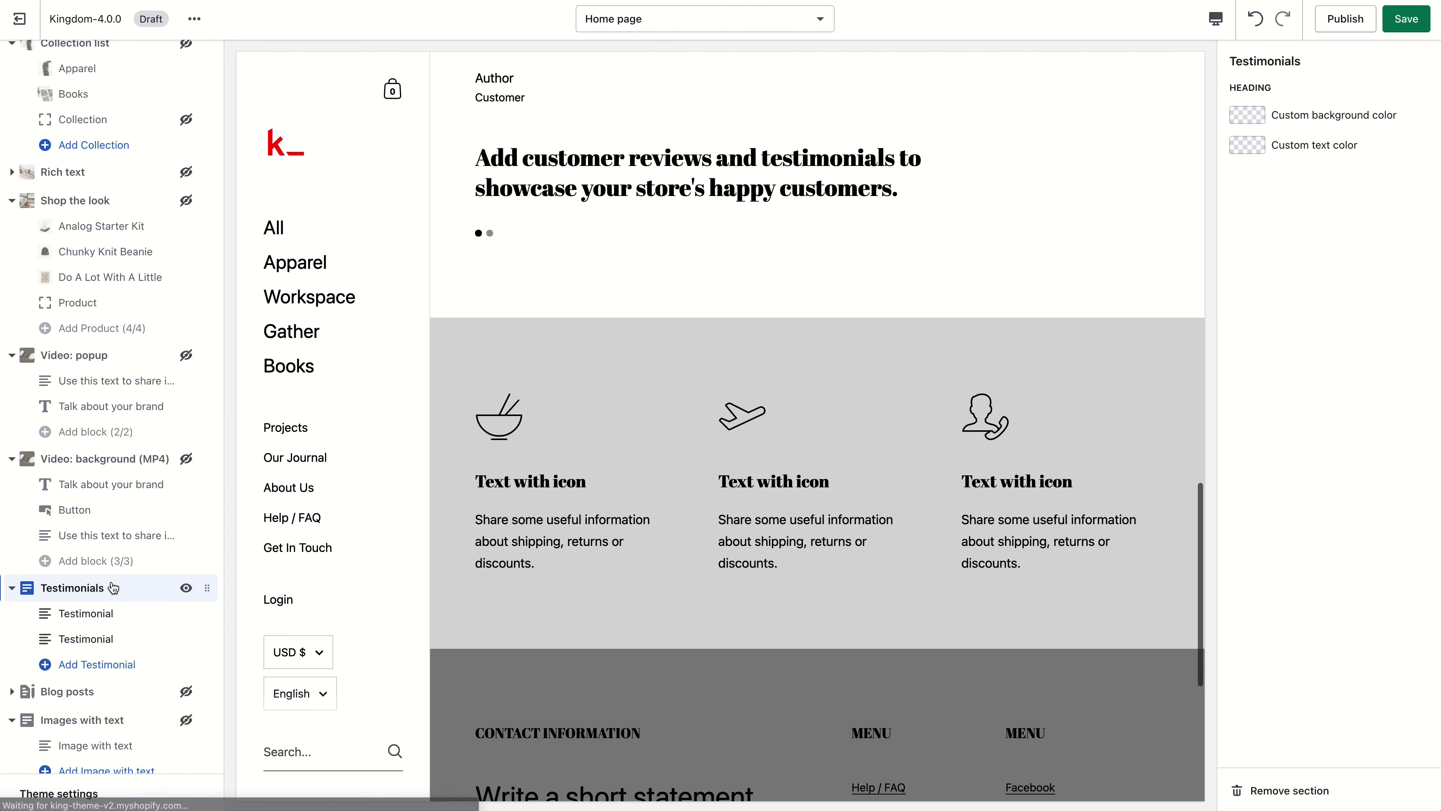
scroll(918, 188, up, 3)
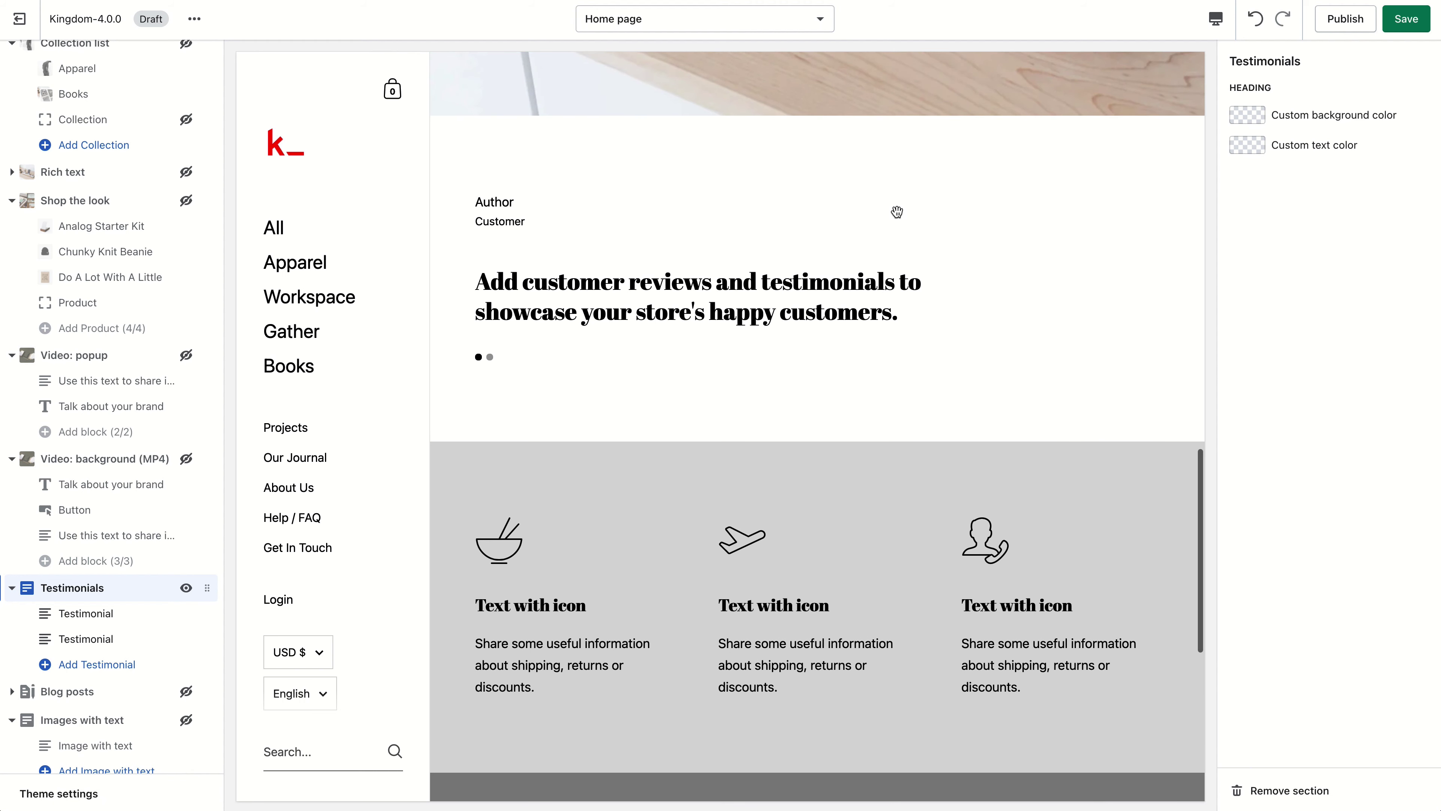
Set the Testimonials section's custom text color to light green CDFF96 and its custom background color to dark green.
click(1250, 149)
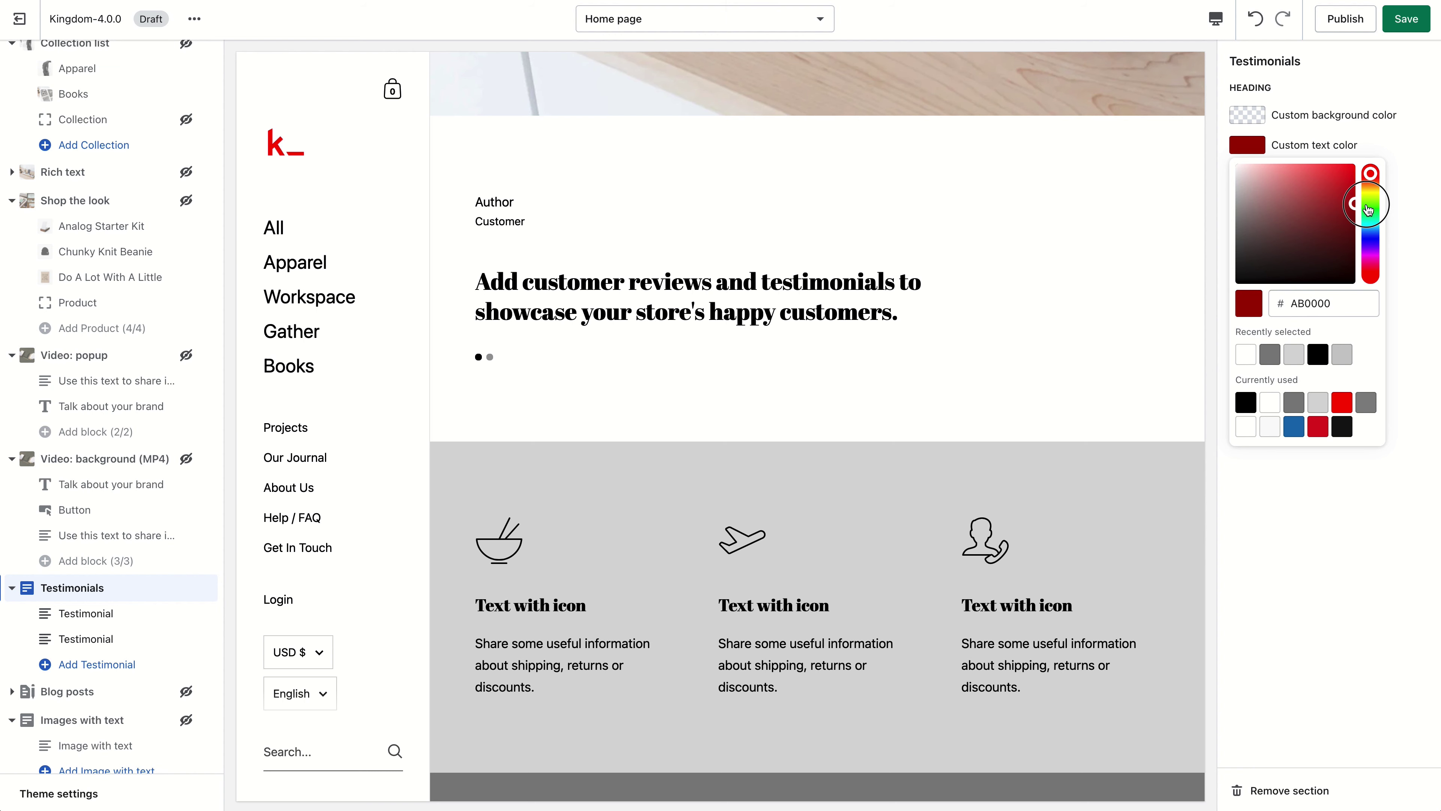
drag(1367, 208, 1367, 203)
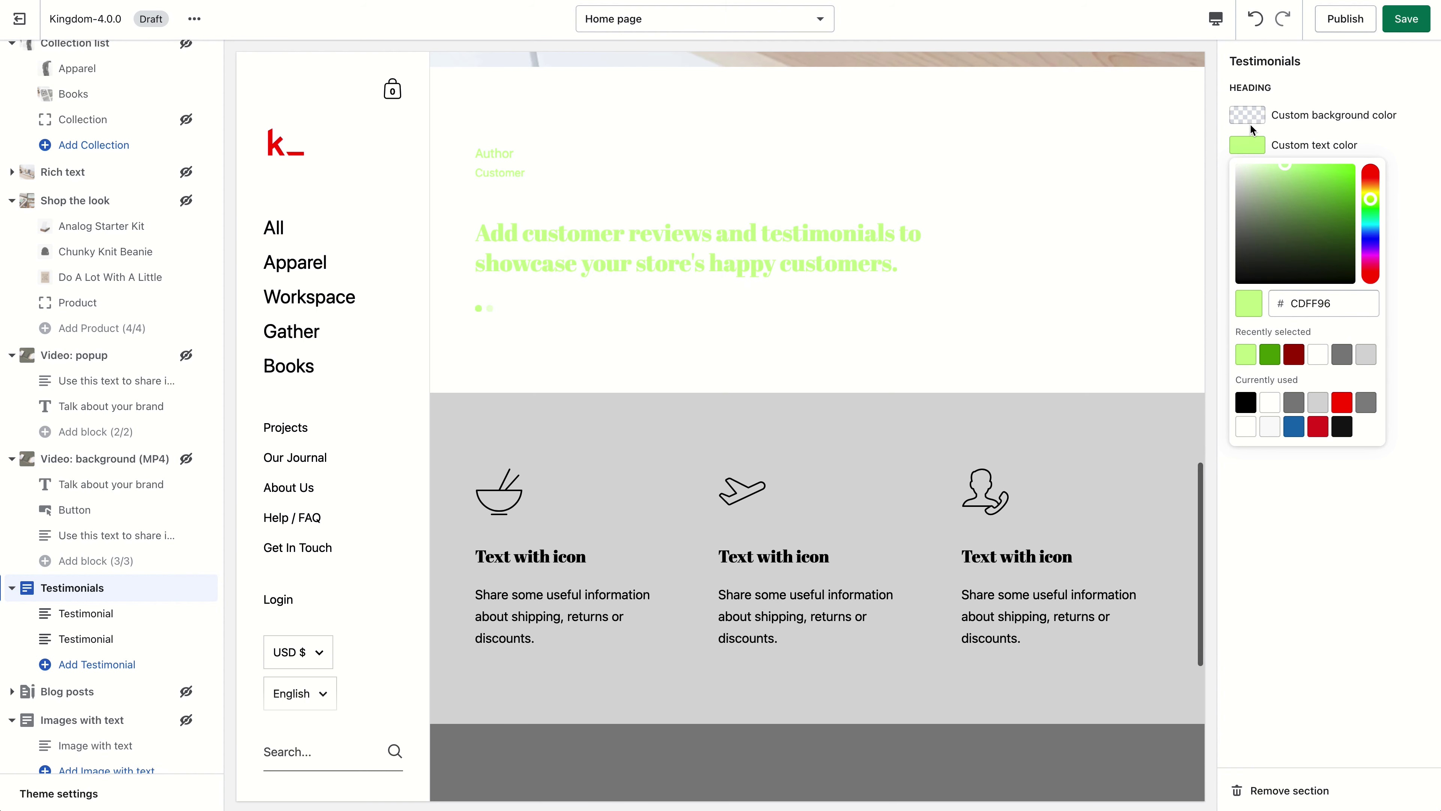
click(1248, 117)
click(1369, 183)
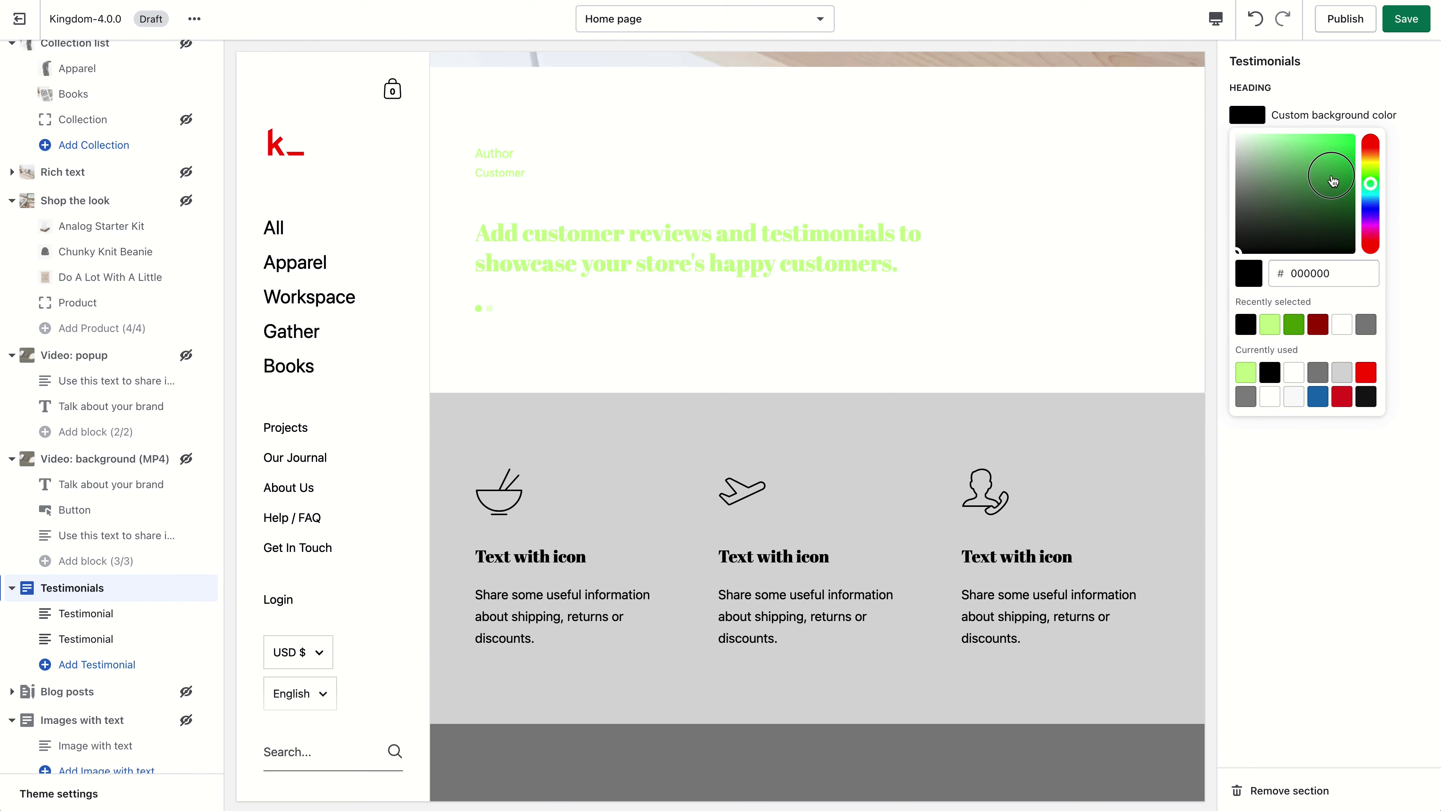
click(1399, 202)
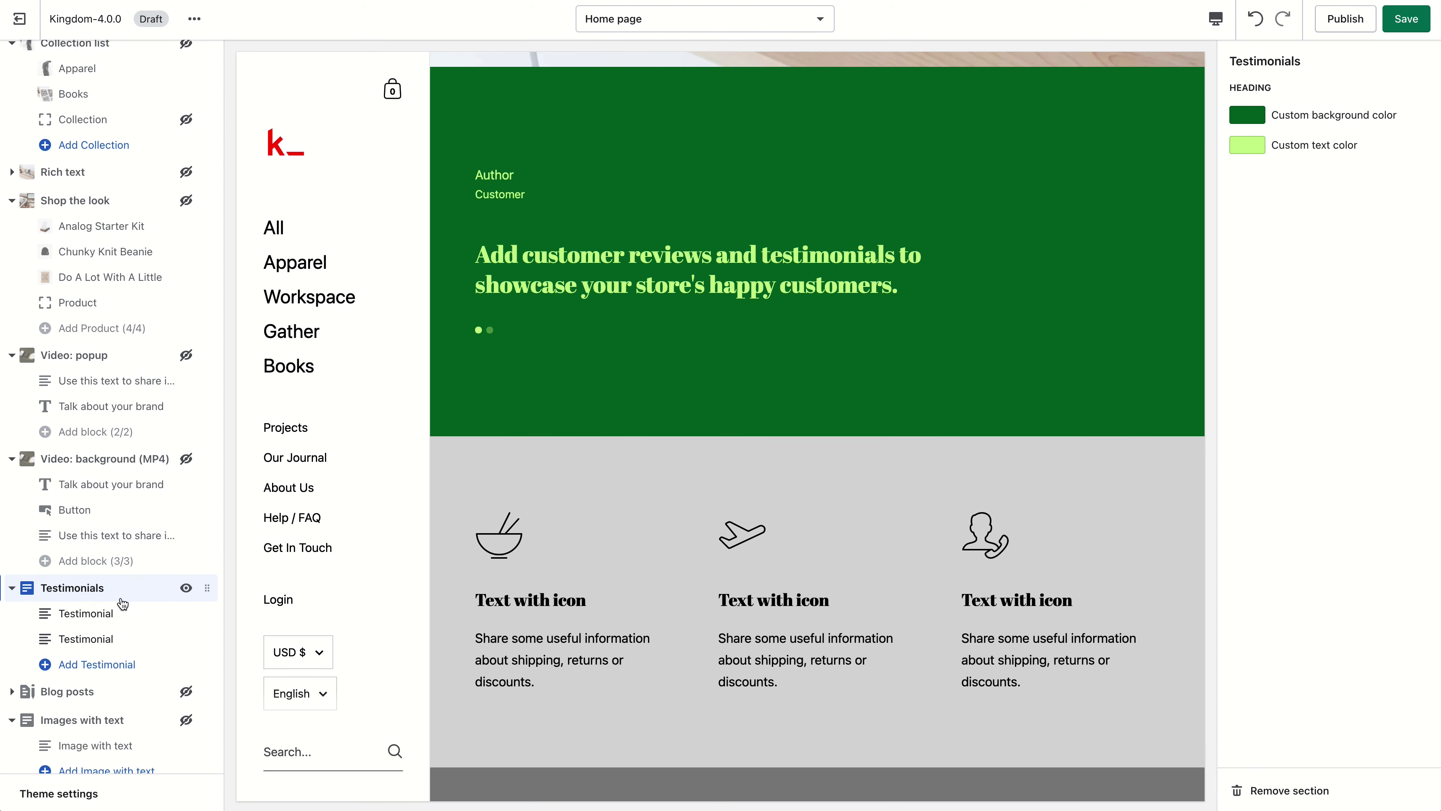
Set the first testimonial's author avatar to the image of red, brown and yellow book covers.
click(118, 624)
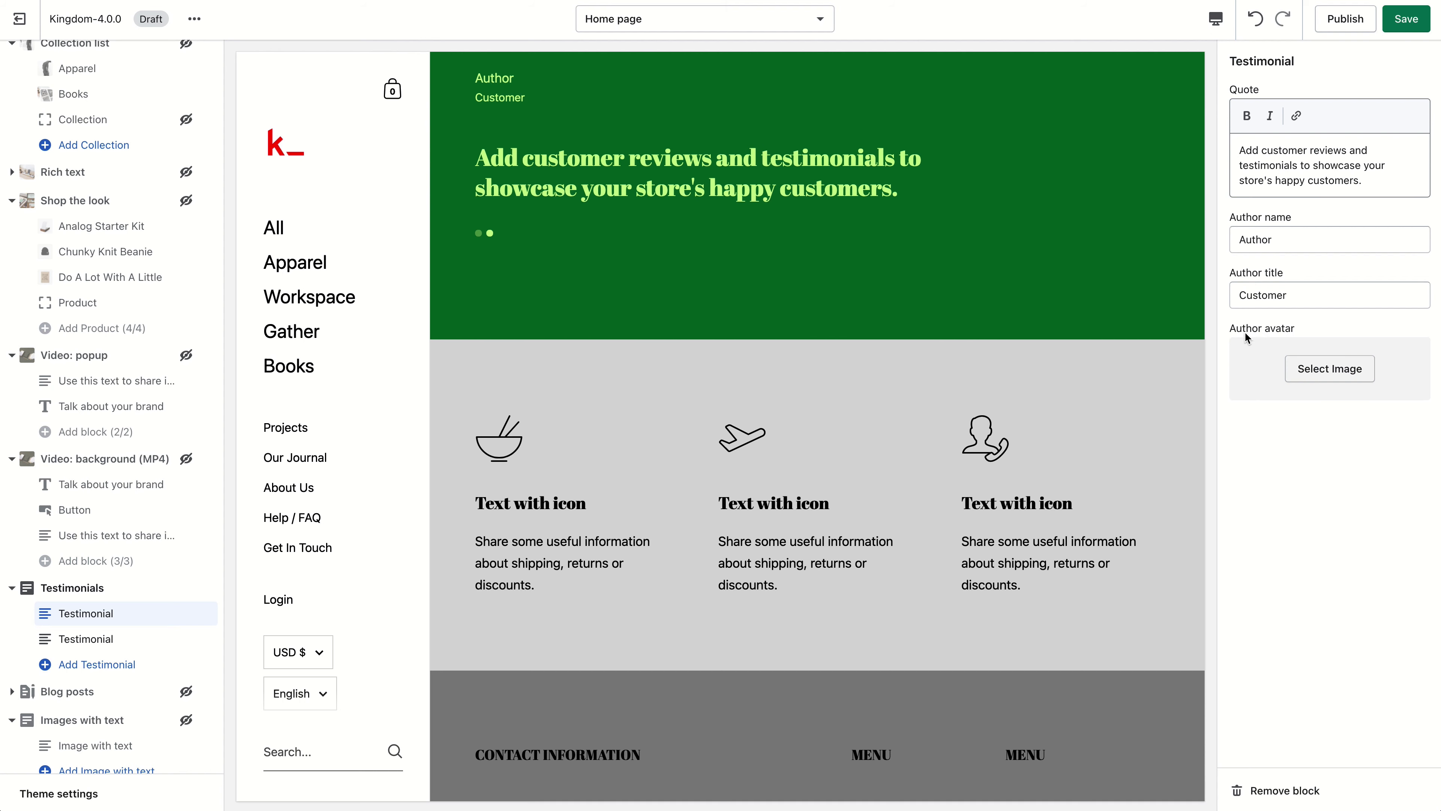
click(1330, 369)
scroll(1350, 699, down, 10)
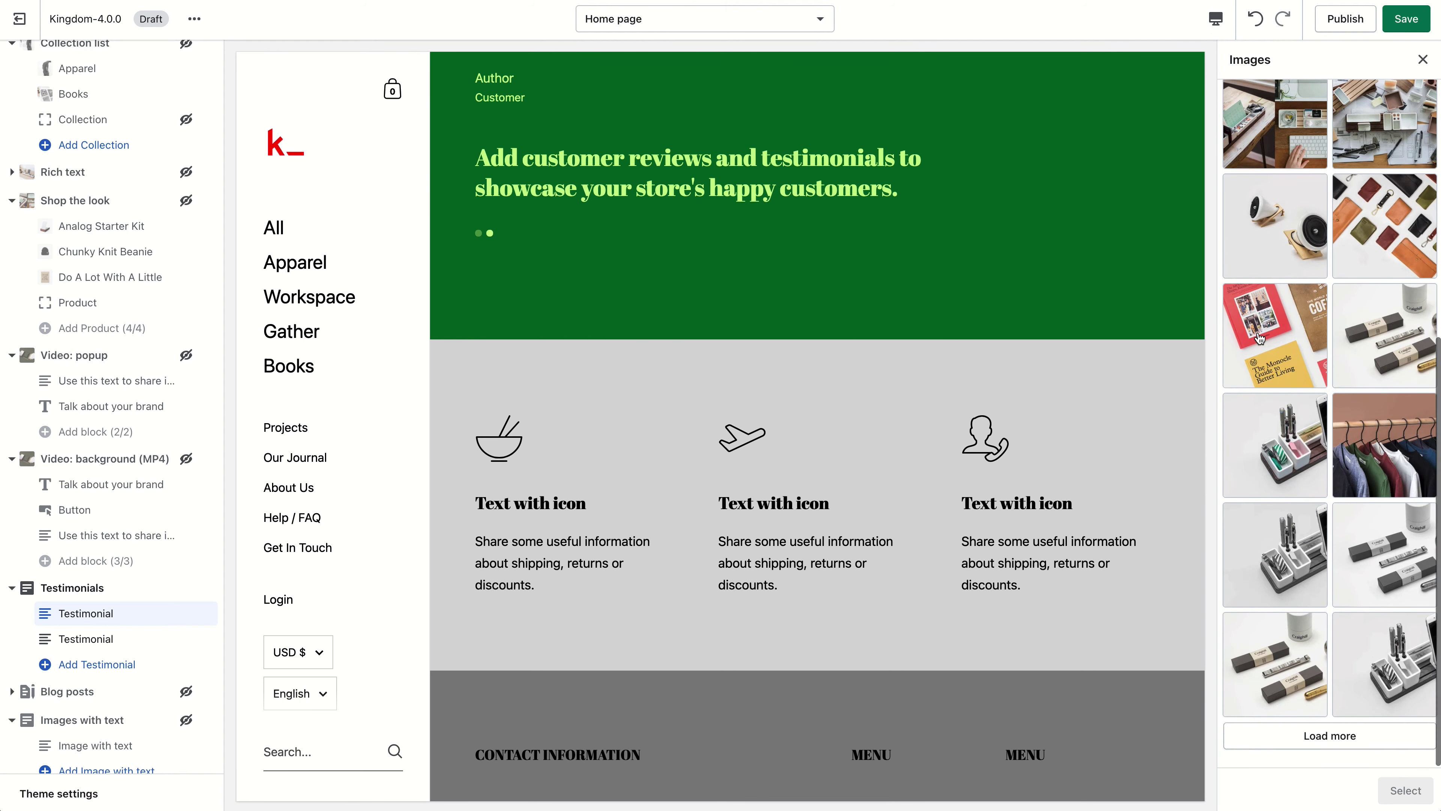
click(1274, 335)
click(1404, 790)
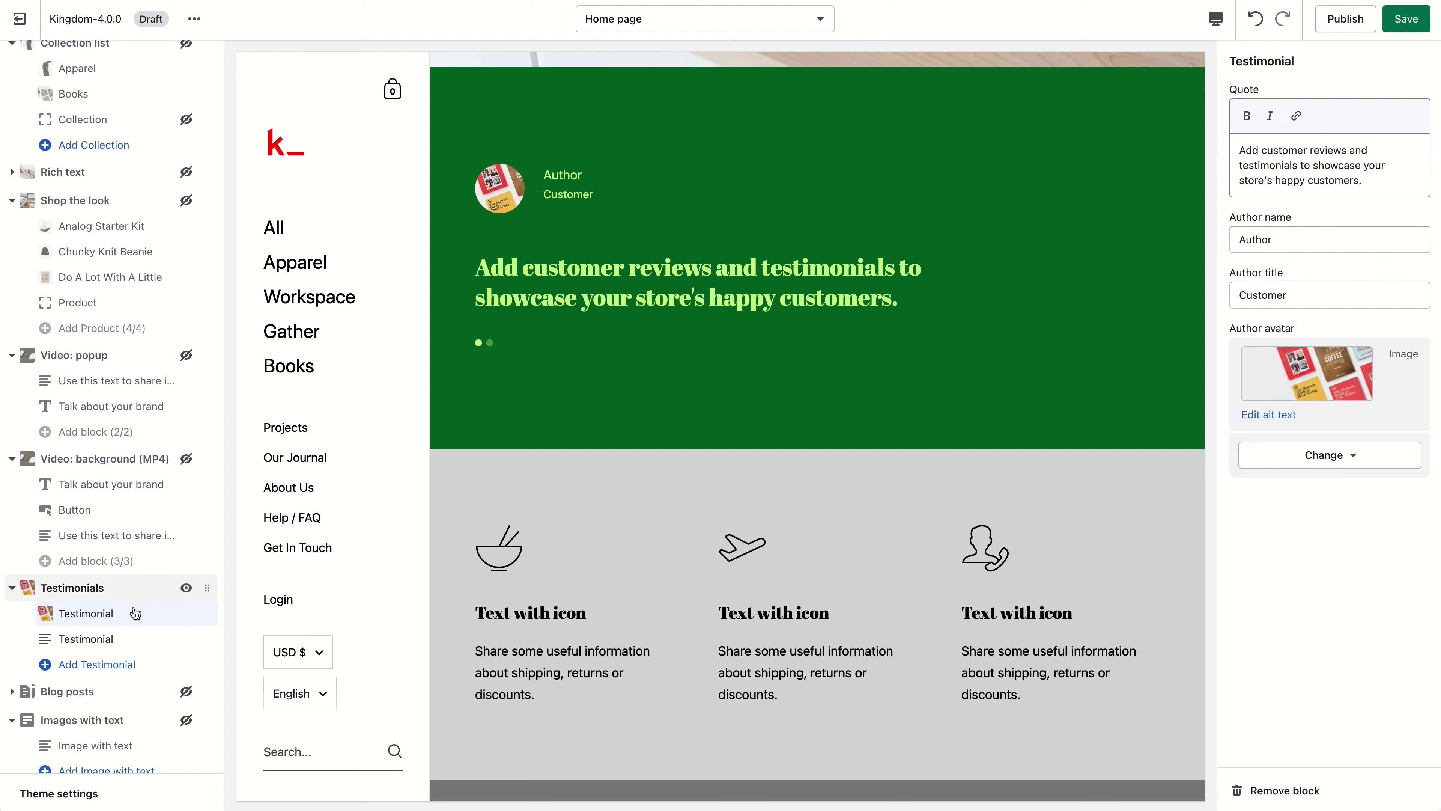
Hide the Testimonials section and show the Blog posts section with its settings open.
click(186, 589)
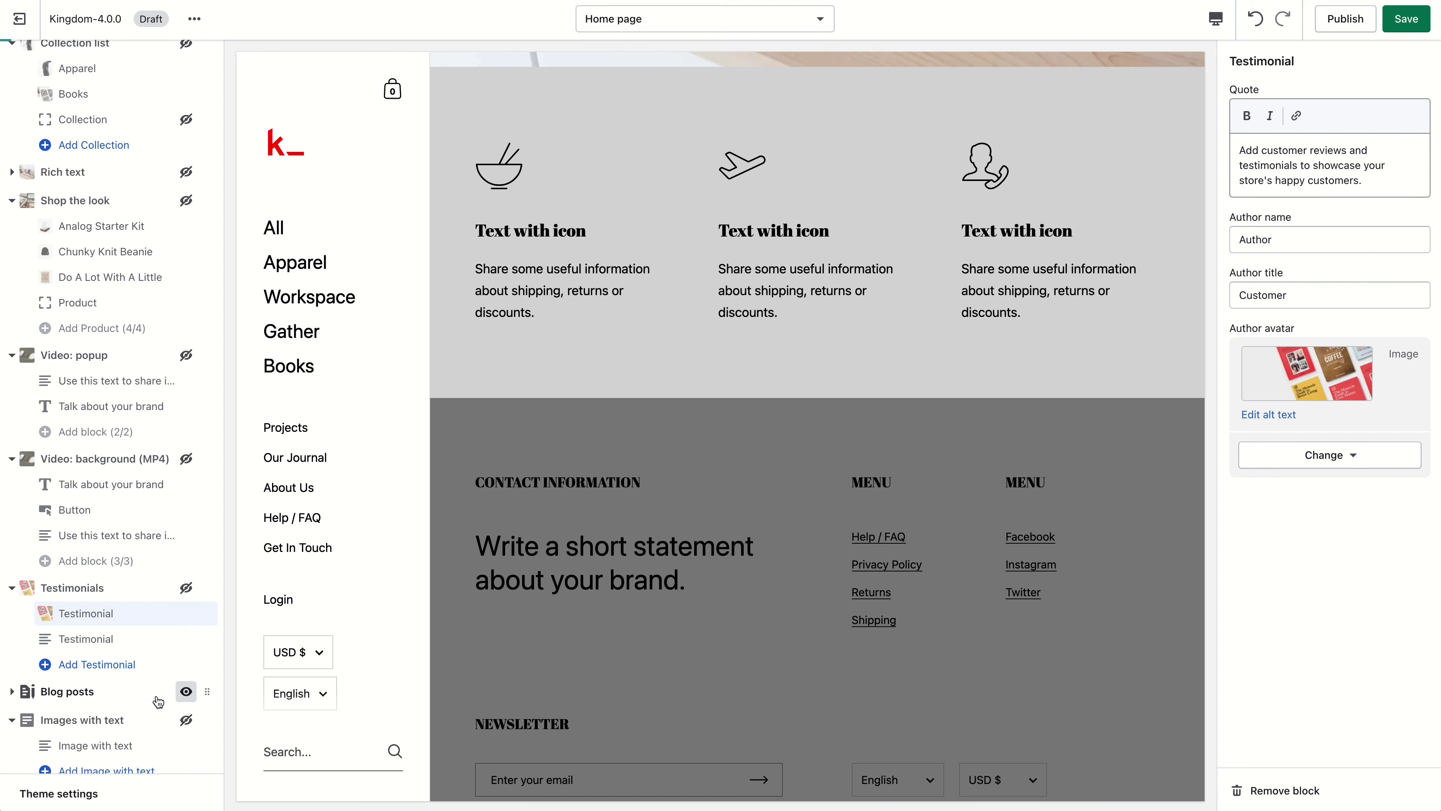
click(187, 694)
click(131, 691)
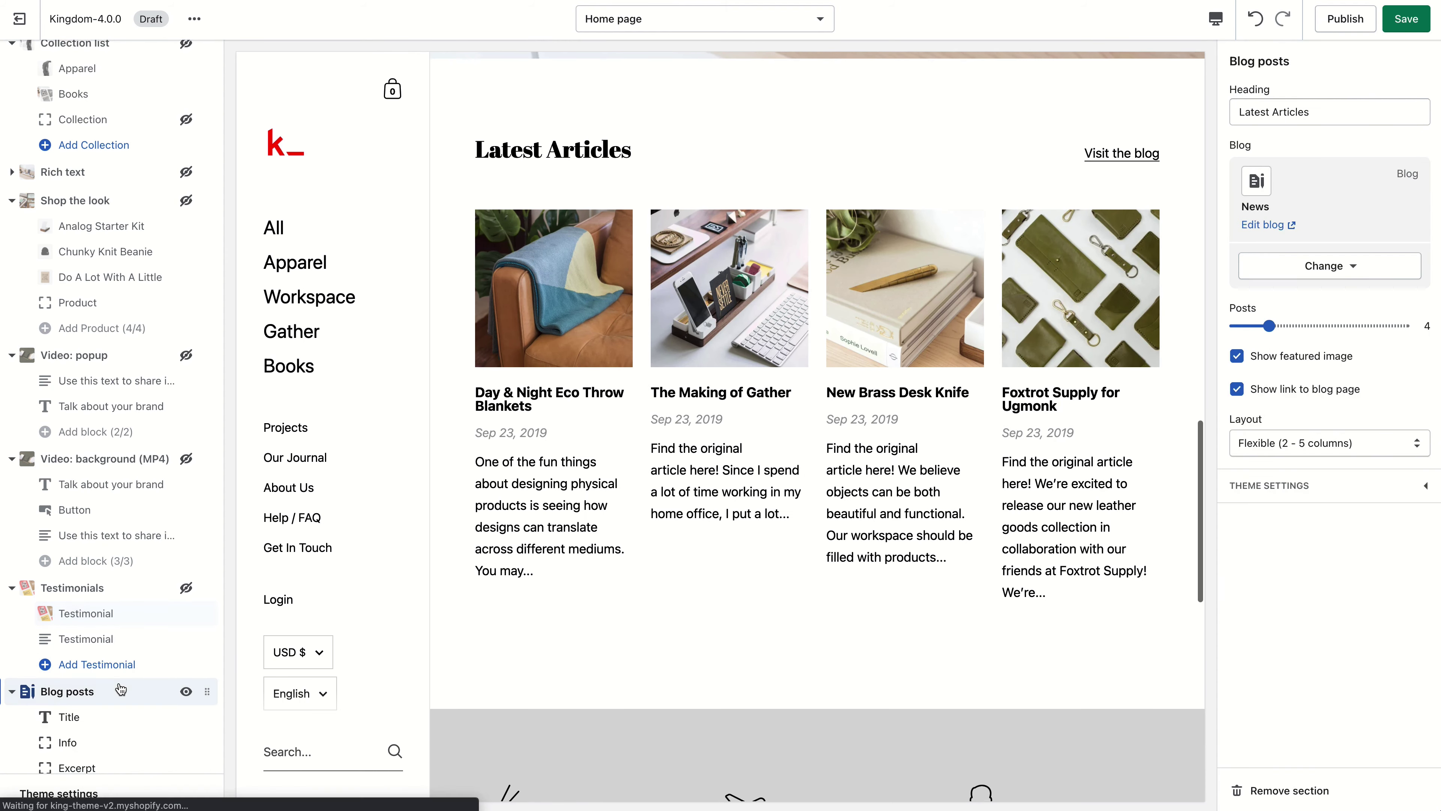
Move the Blog posts section's Excerpt block above Info and set the number of posts to 8.
scroll(622, 471, down, 3)
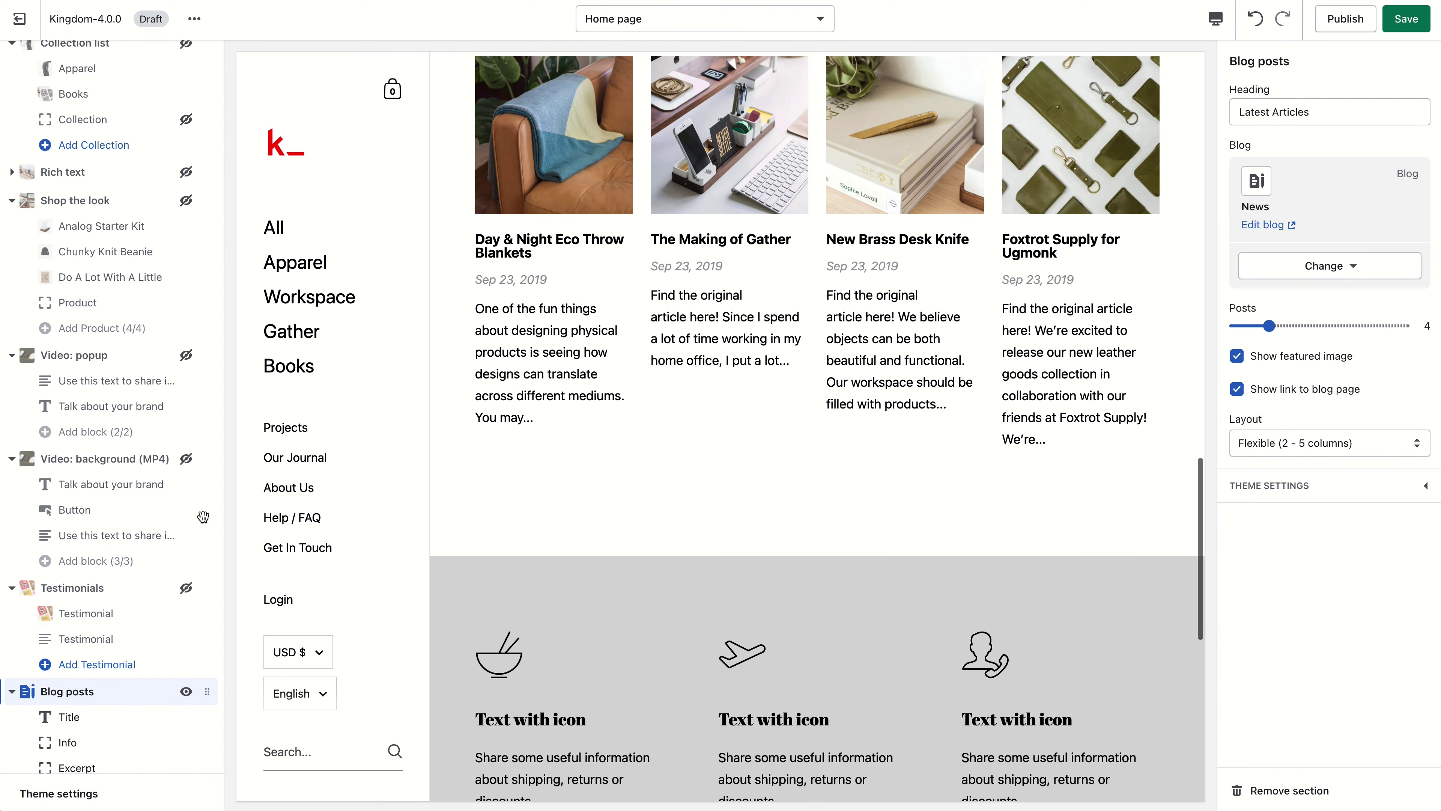
scroll(182, 558, down, 5)
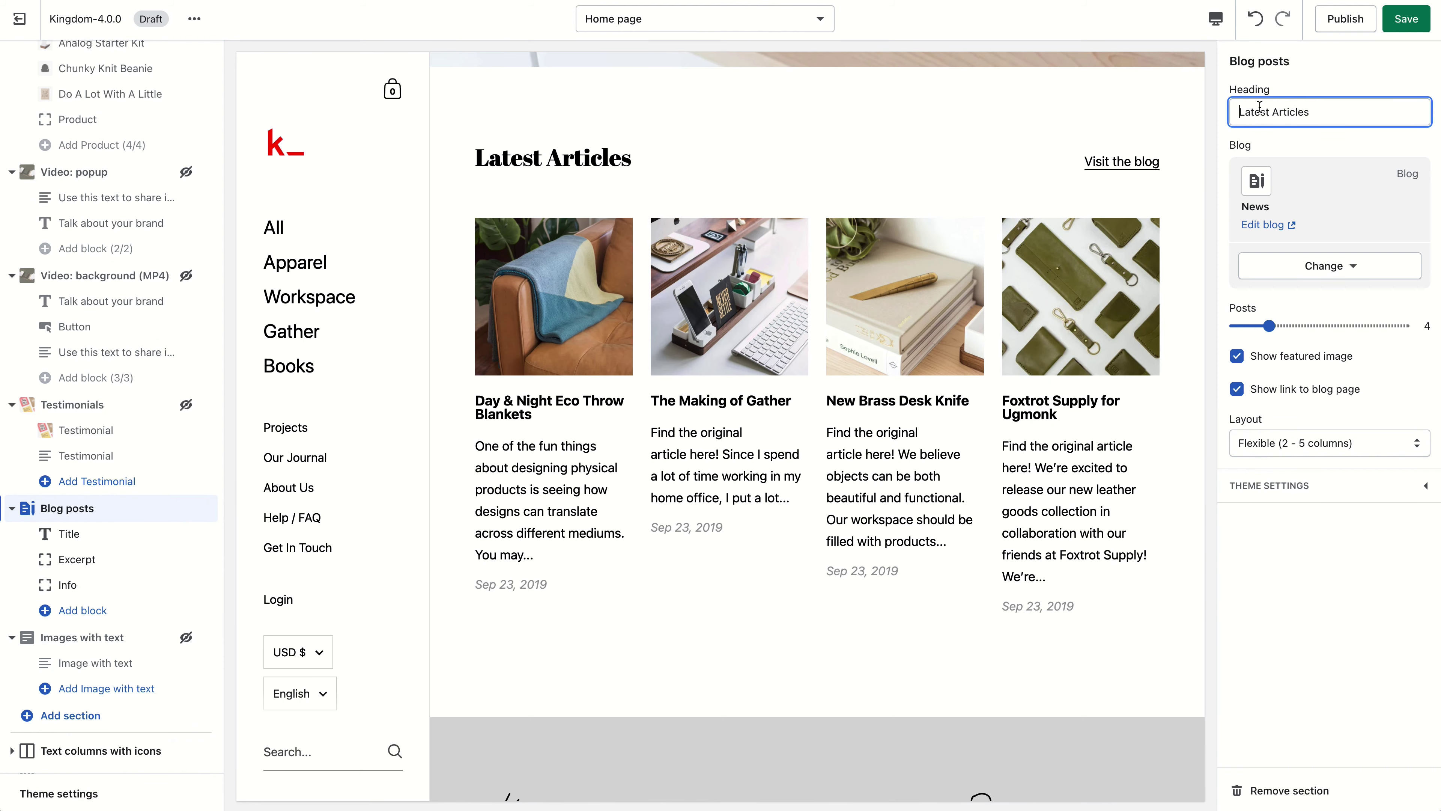
click(1306, 458)
click(1343, 443)
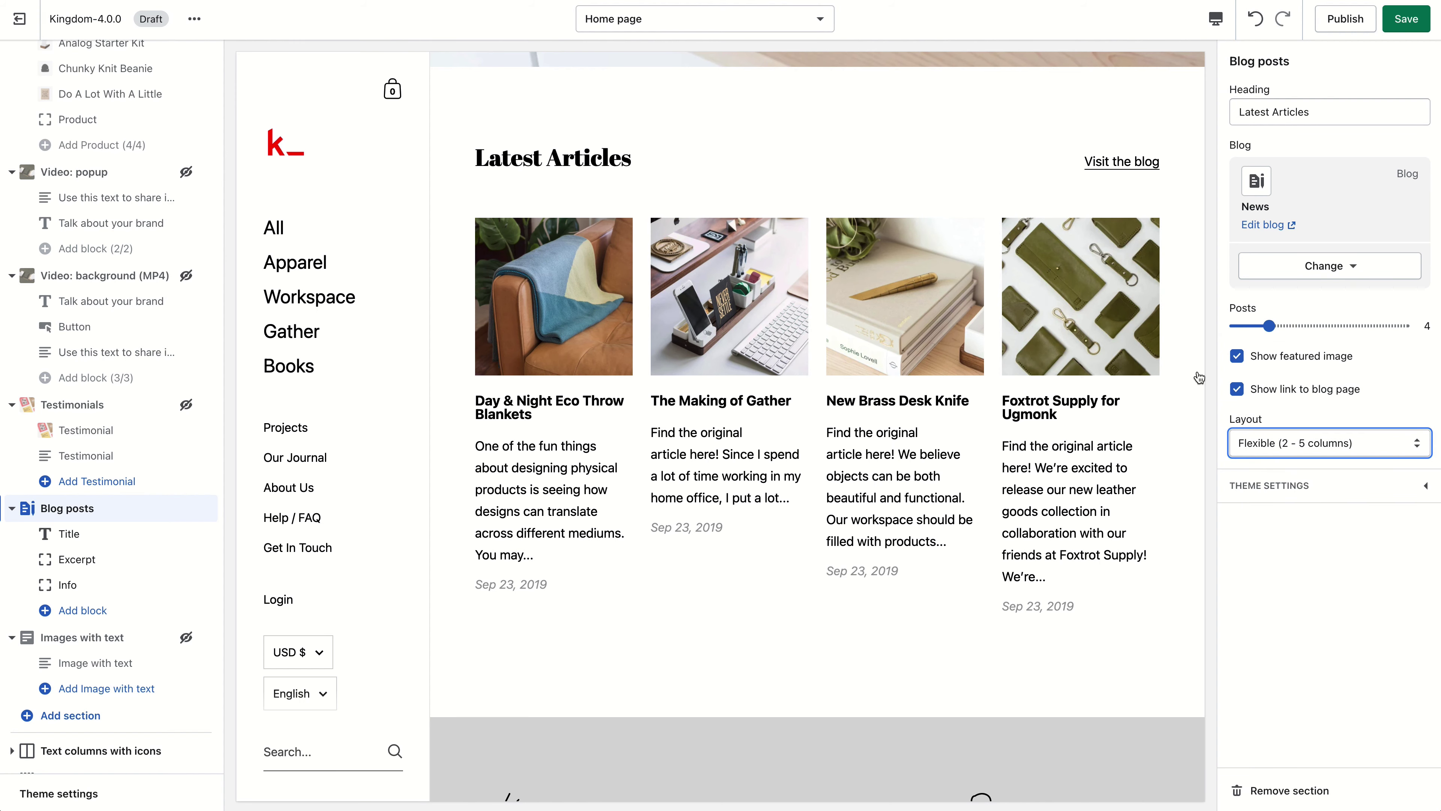
click(1321, 454)
click(1322, 448)
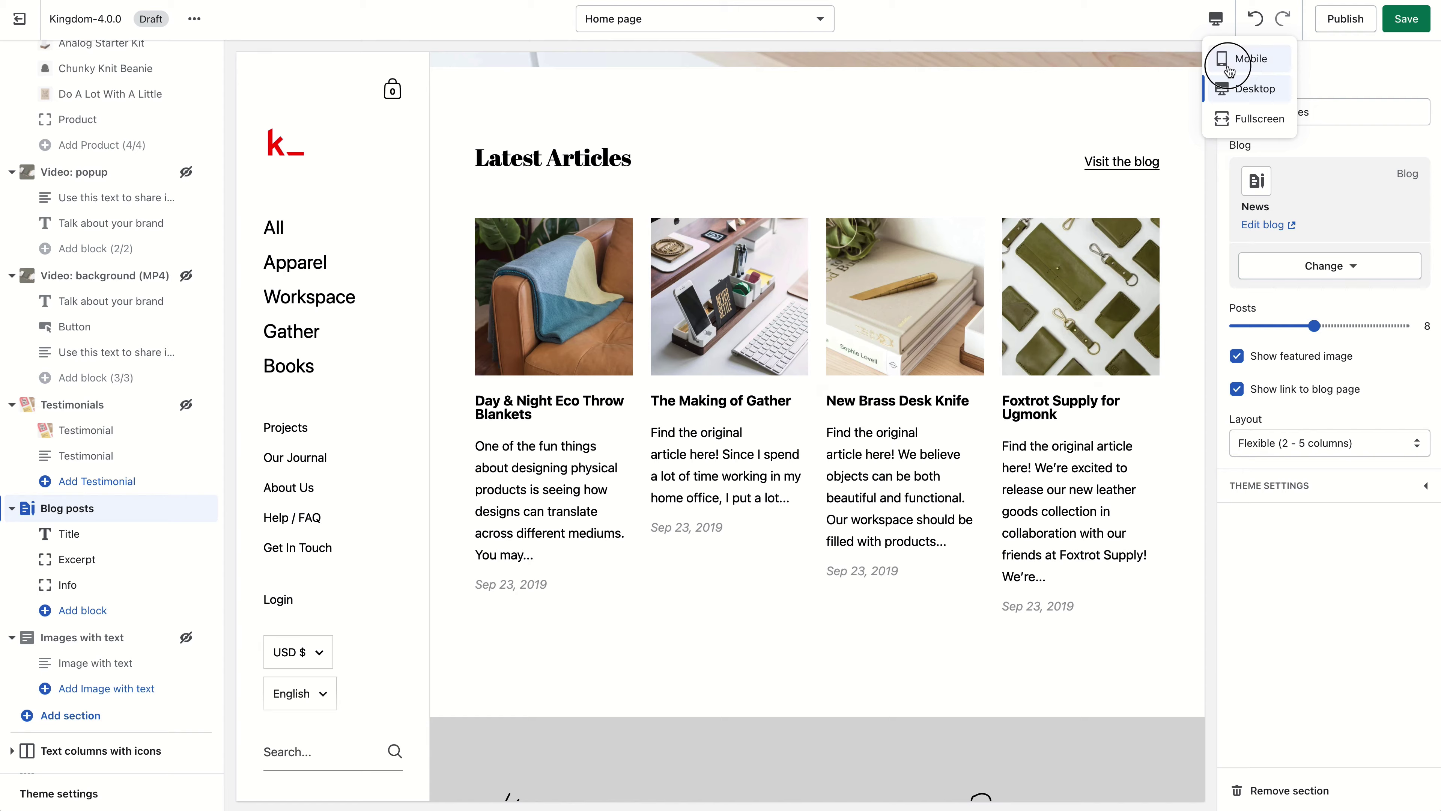
Preview the blog posts in the mobile view.
click(1248, 59)
scroll(739, 308, up, 3)
scroll(739, 308, right, 5)
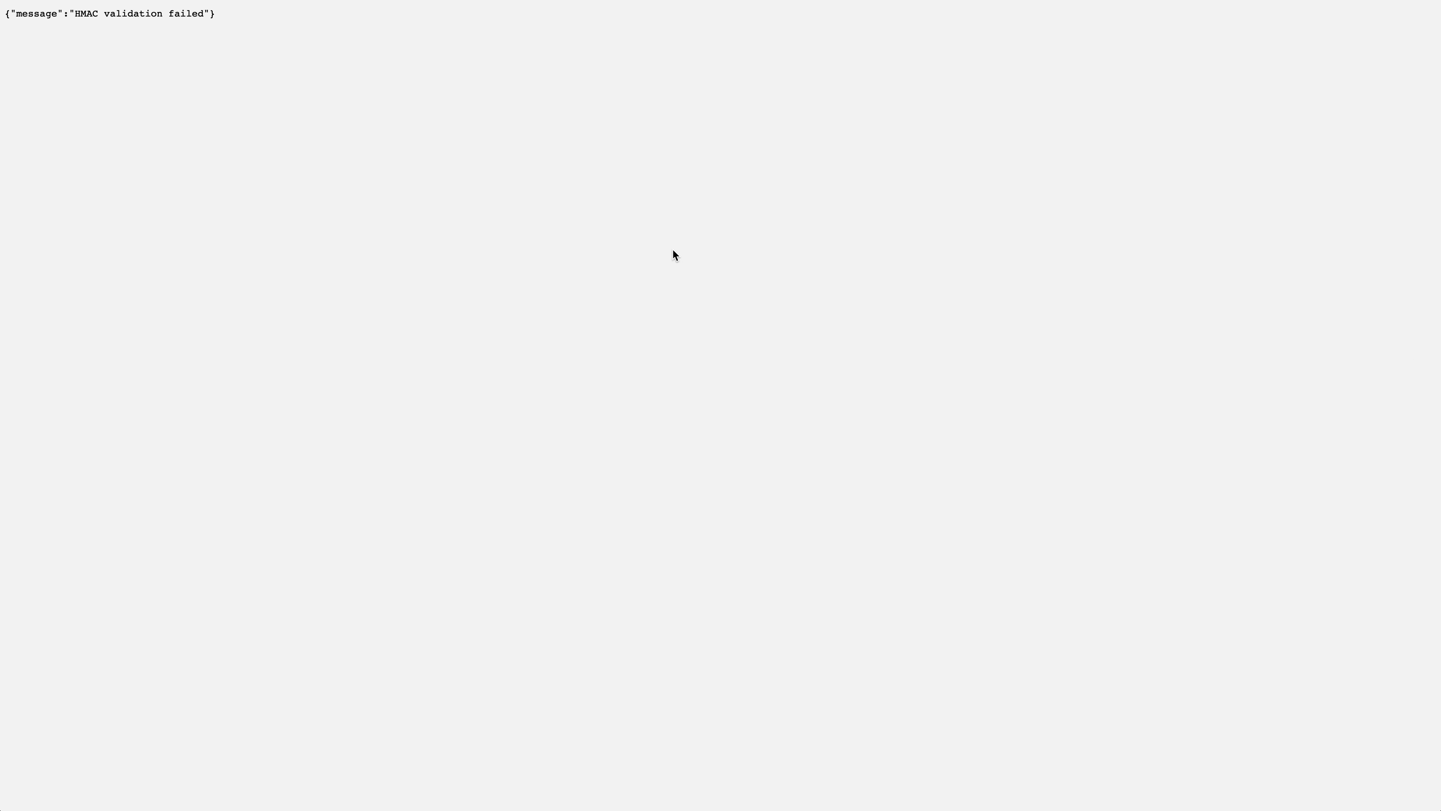
scroll(675, 255, left, 5)
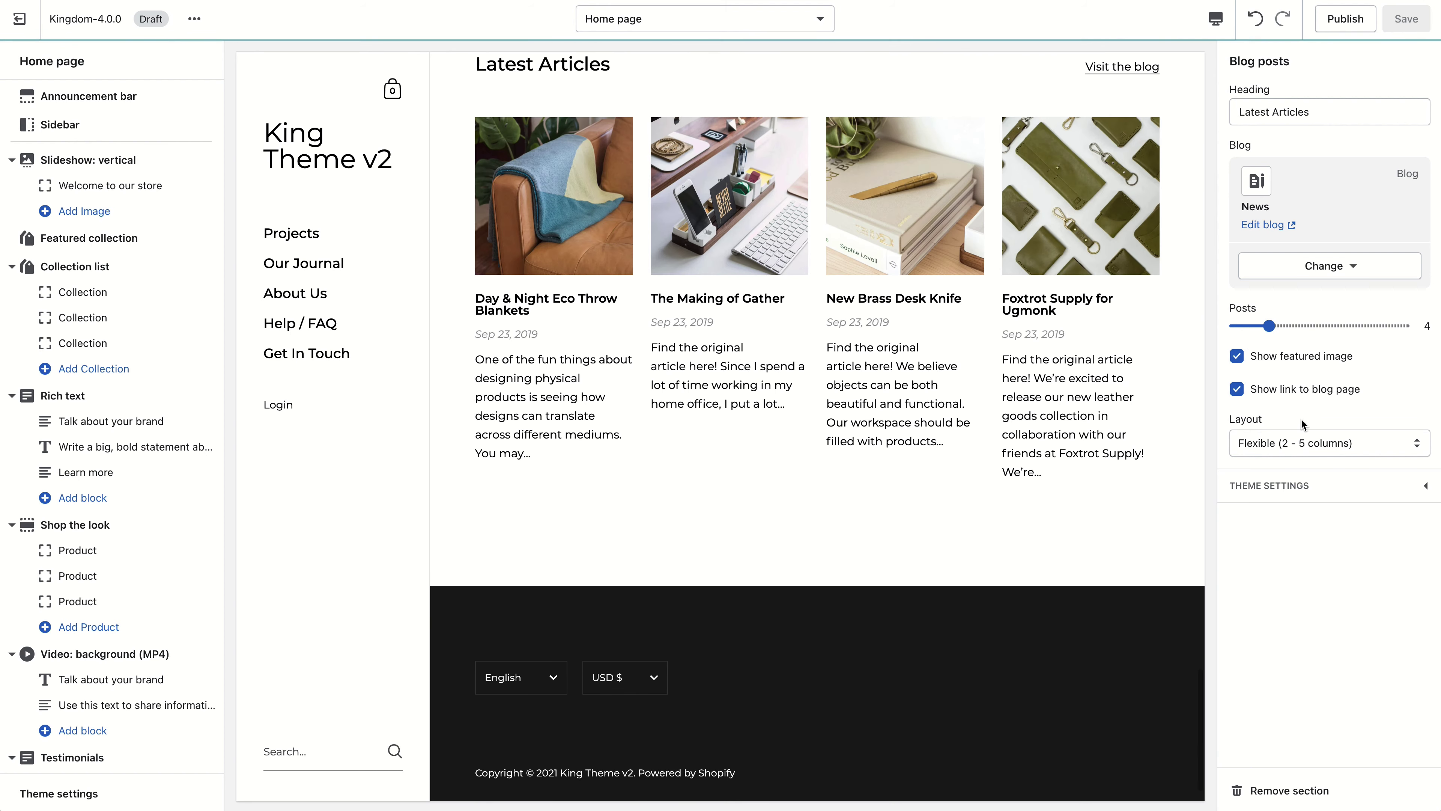
Set the Blog posts layout to Two columns and reorder its blocks as Excerpt, Info, Title.
click(1309, 432)
click(1307, 410)
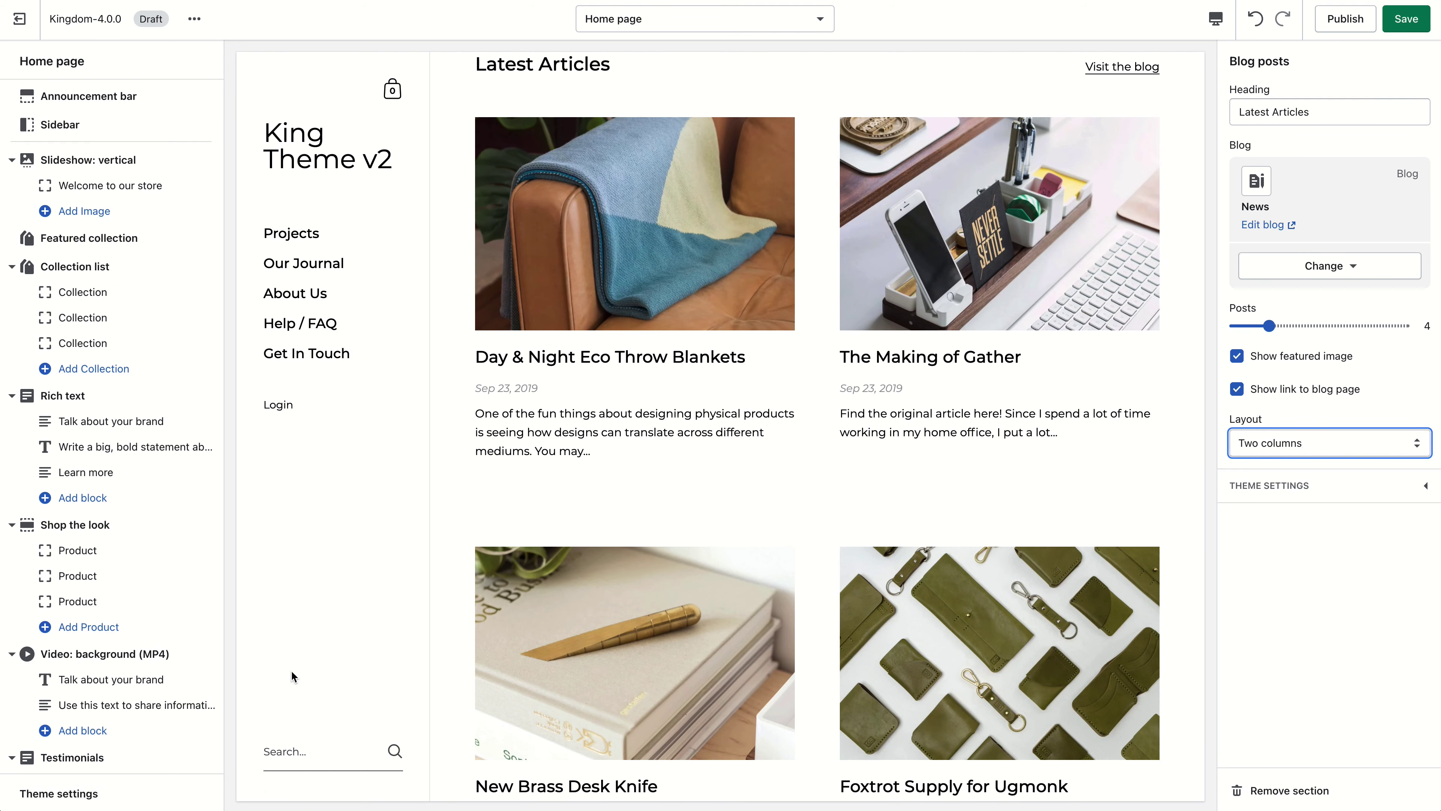
scroll(291, 676, down, 5)
scroll(39, 601, down, 6)
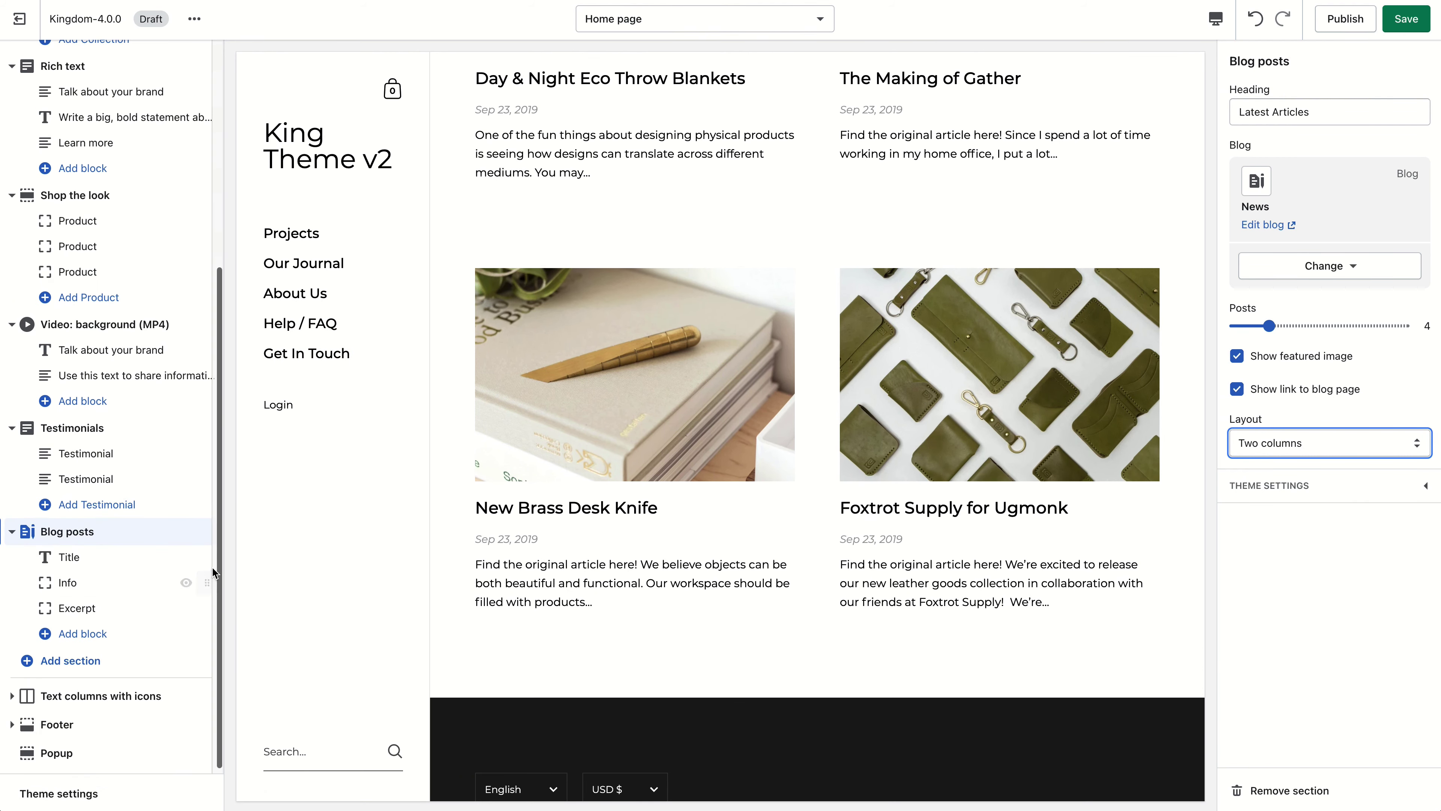
mouse_move(210, 557)
mouse_down()
mouse_move(201, 587)
mouse_move(204, 563)
mouse_up()
Hide the Excerpt, Info and Title blocks of the Blog posts section.
click(181, 564)
click(185, 562)
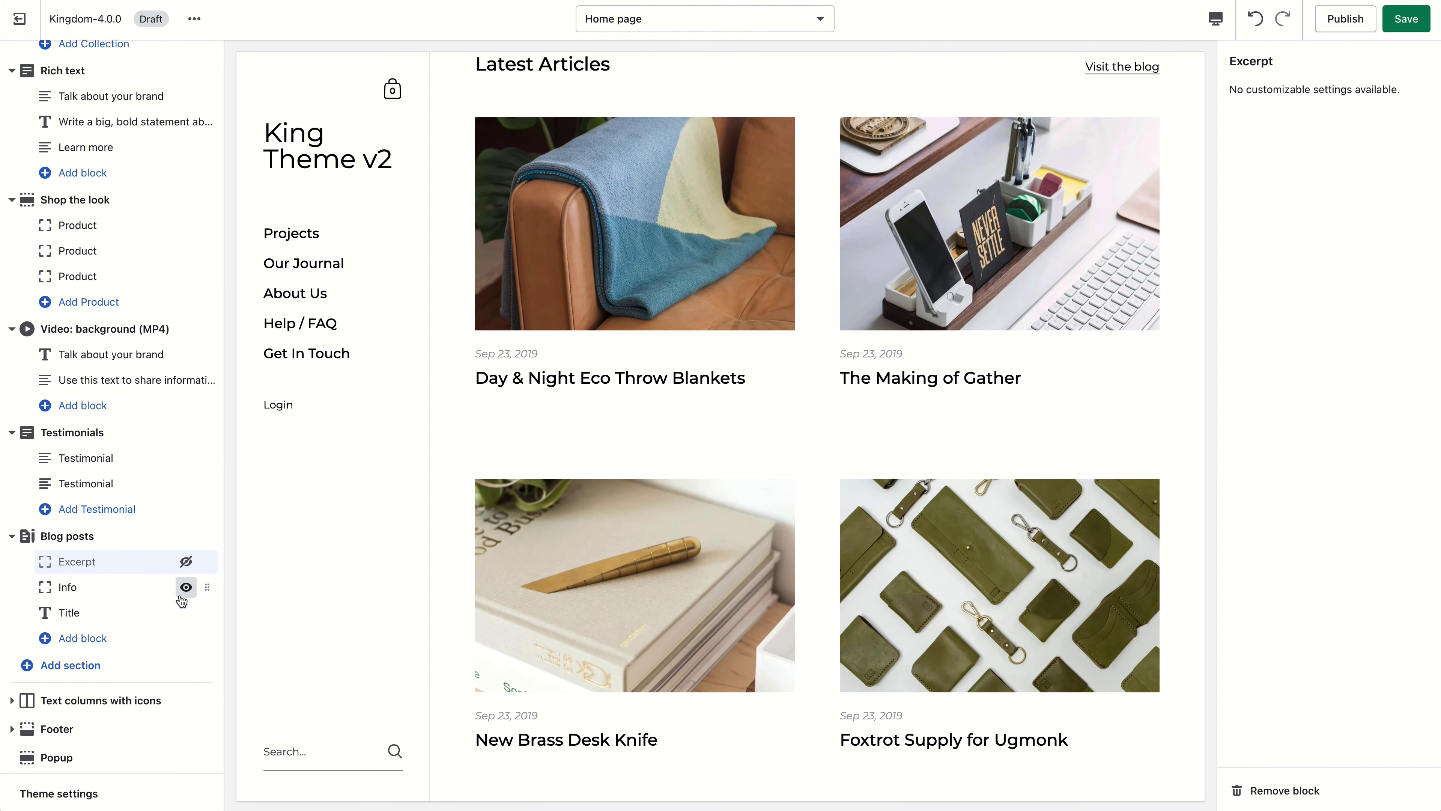
click(186, 613)
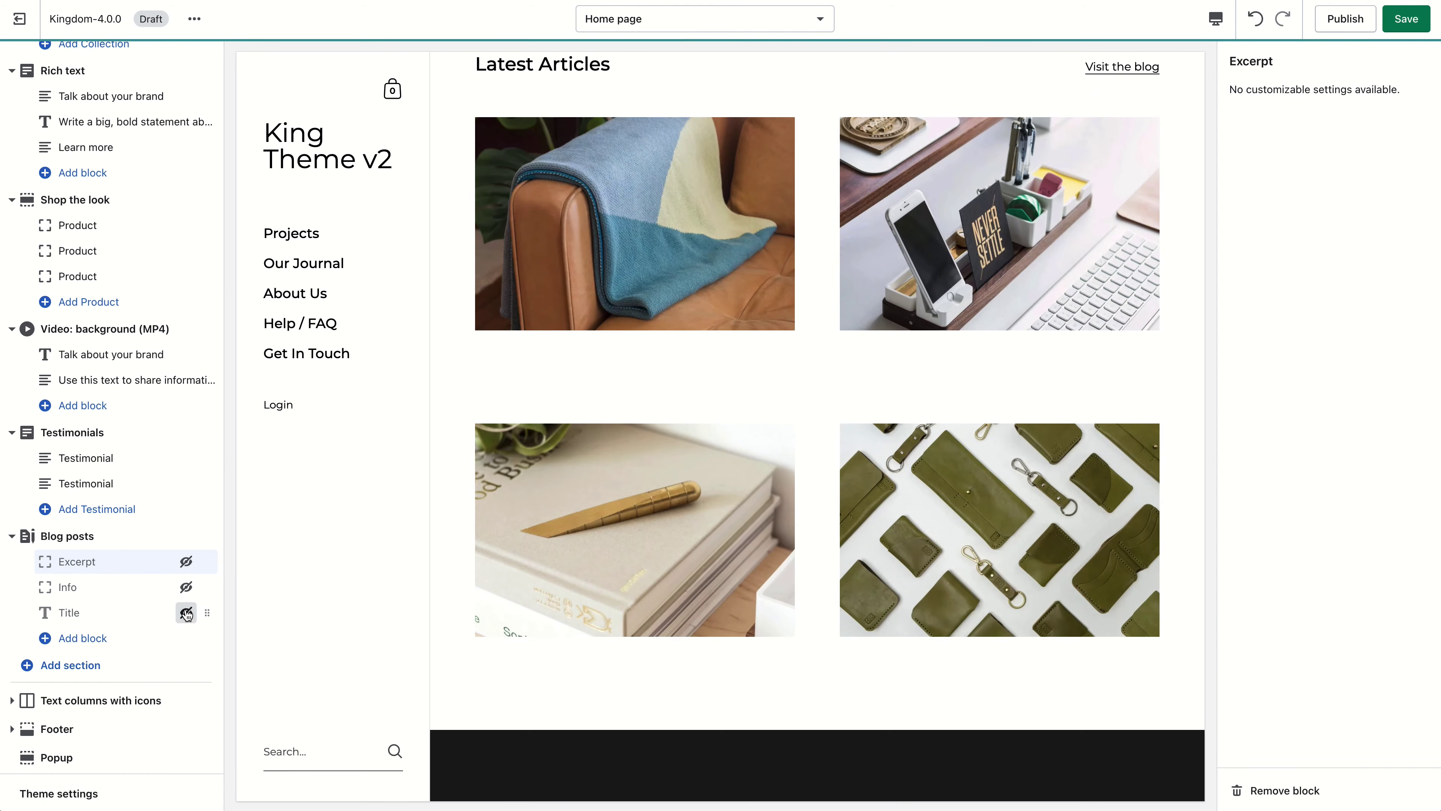
Add a Link block to the Blog posts section and display only the Excerpt and Link blocks, with Excerpt directly above Link.
click(129, 643)
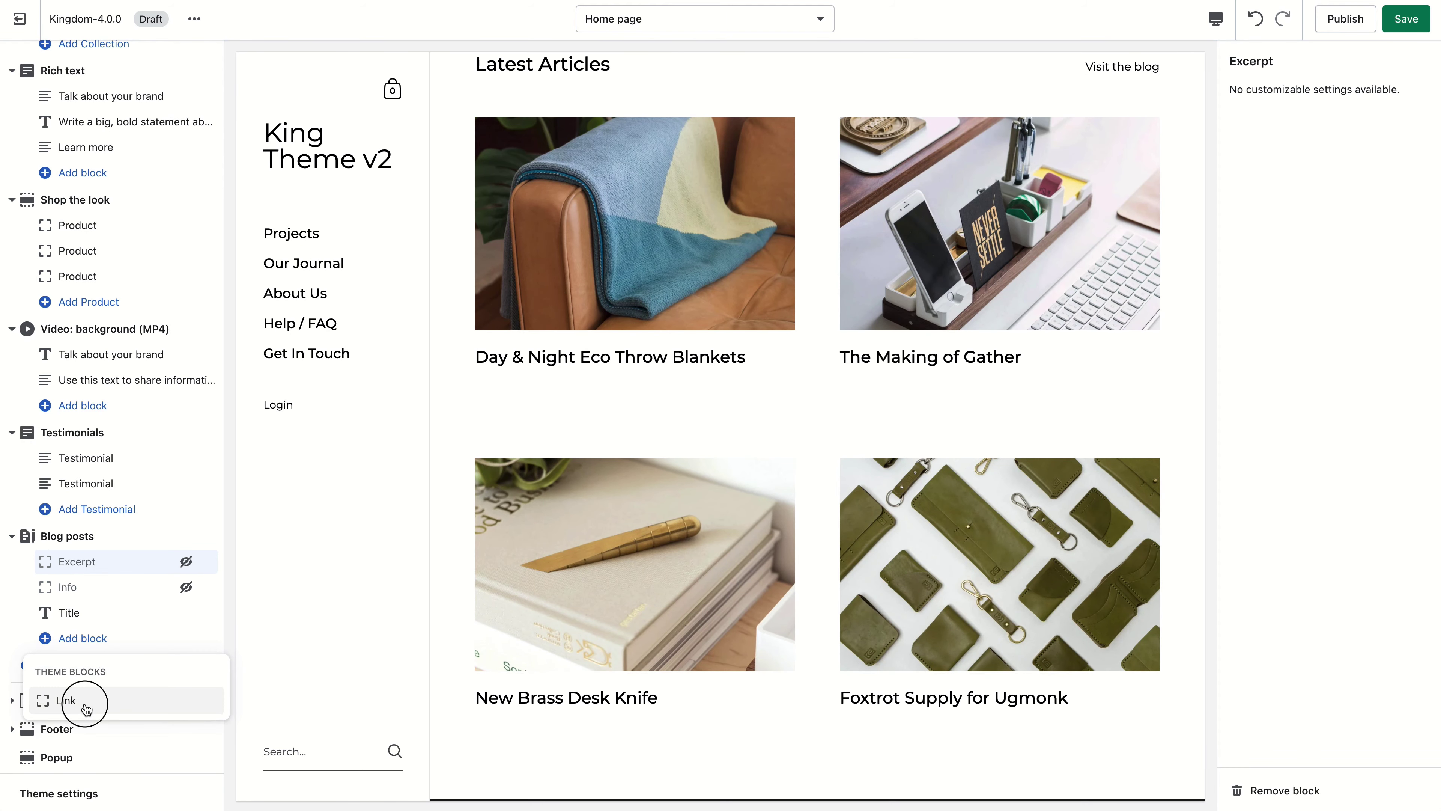
click(86, 704)
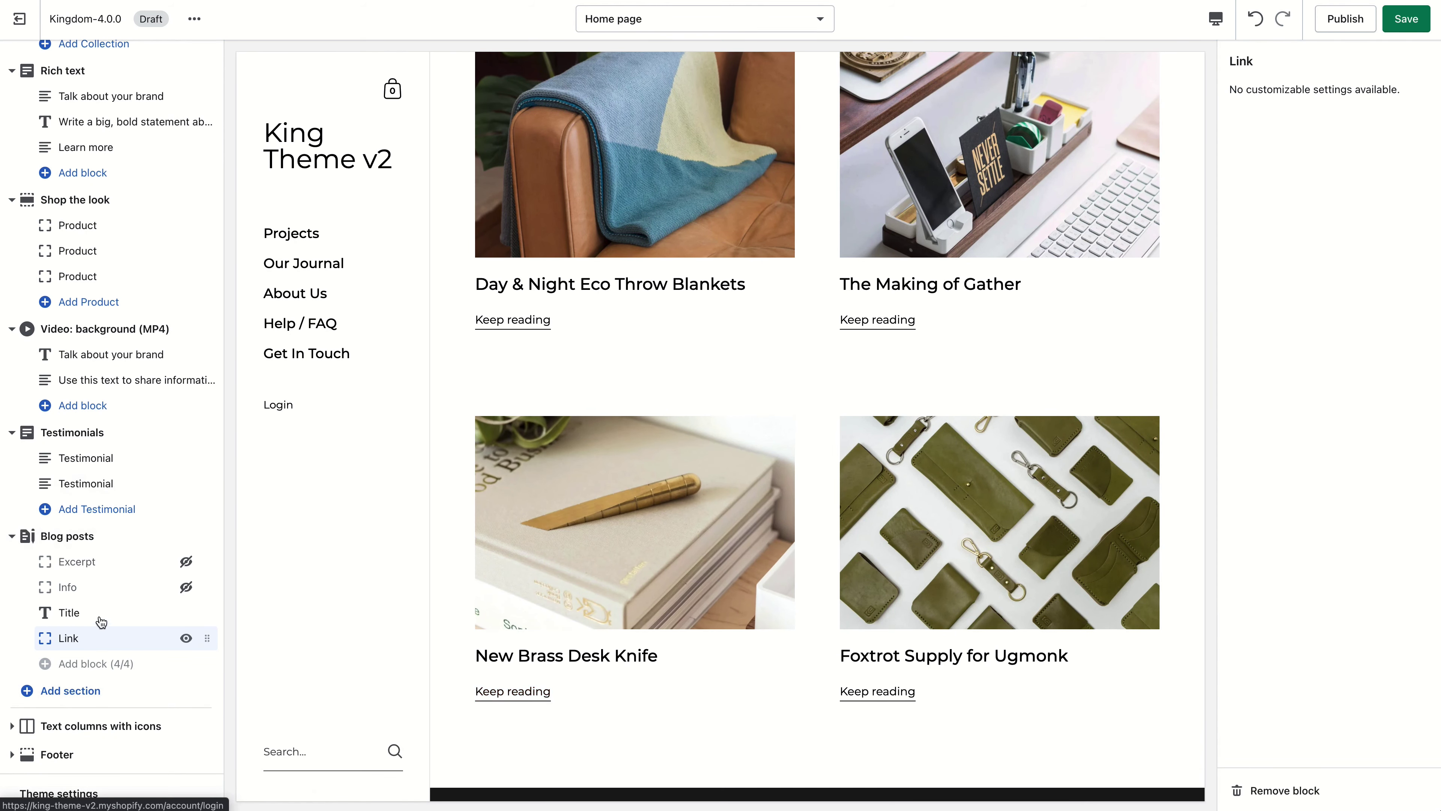
drag(181, 570, 200, 615)
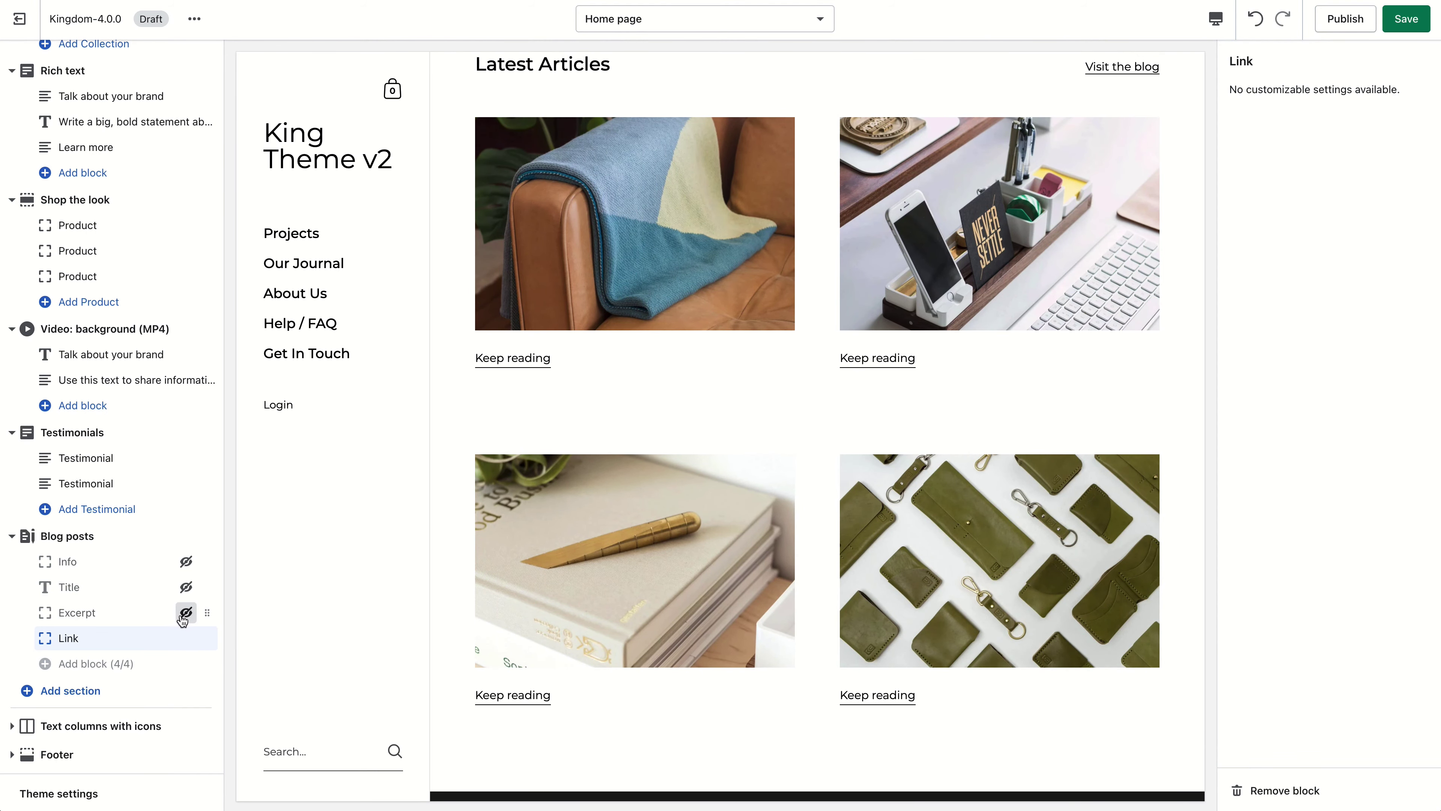
click(186, 612)
scroll(504, 621, down, 3)
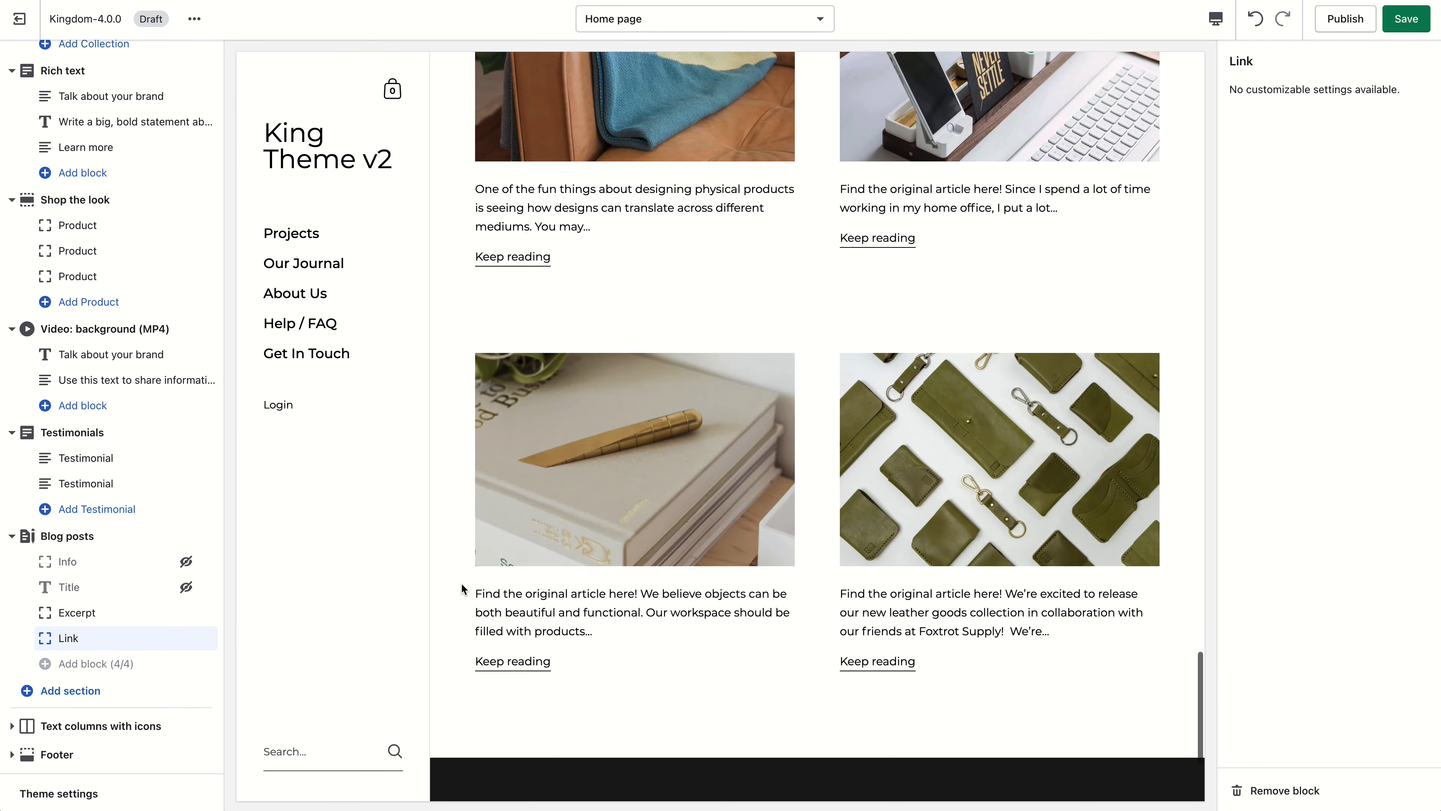
scroll(630, 522, up, 6)
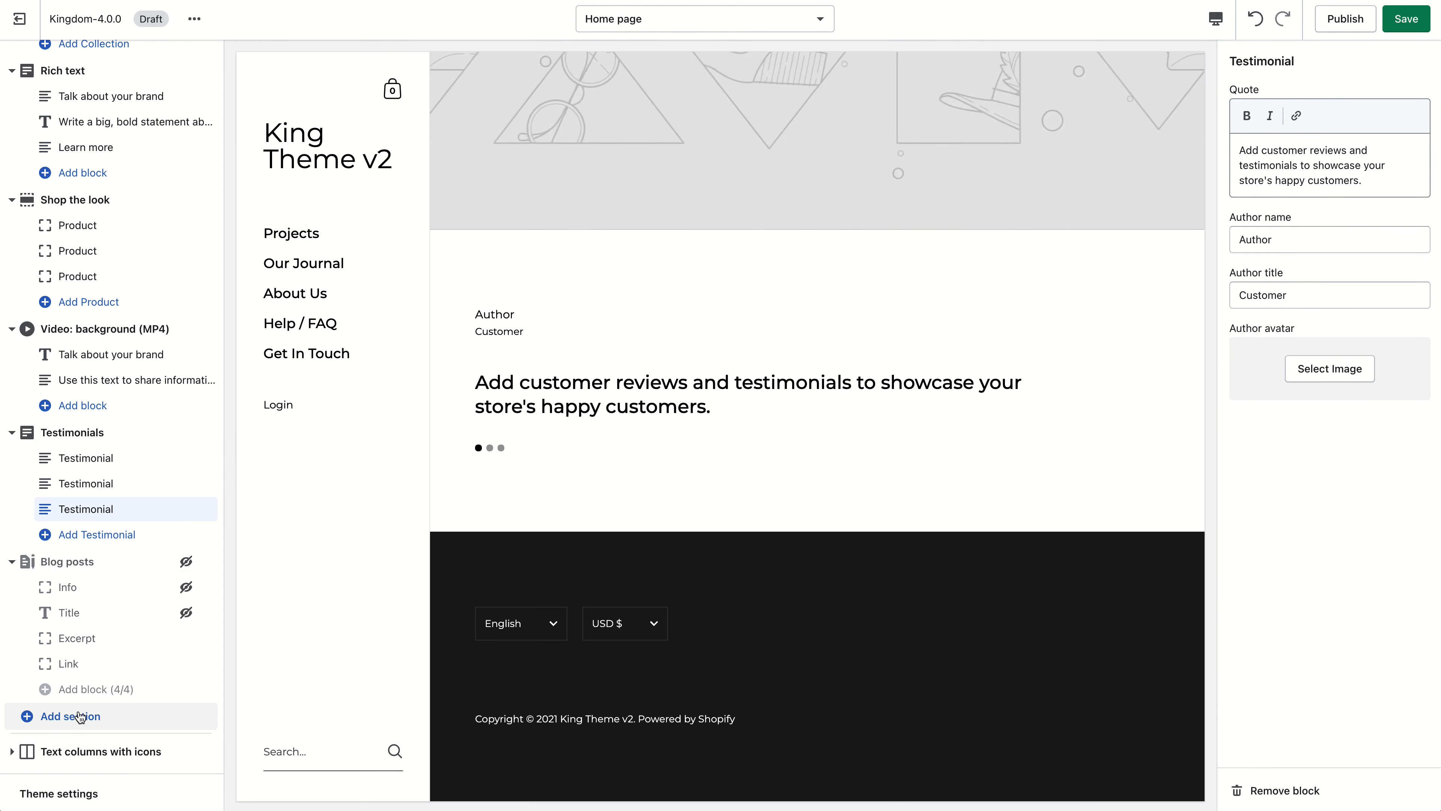
Add a Heading section and place it between Shop the look and Video: background (MP4).
click(80, 716)
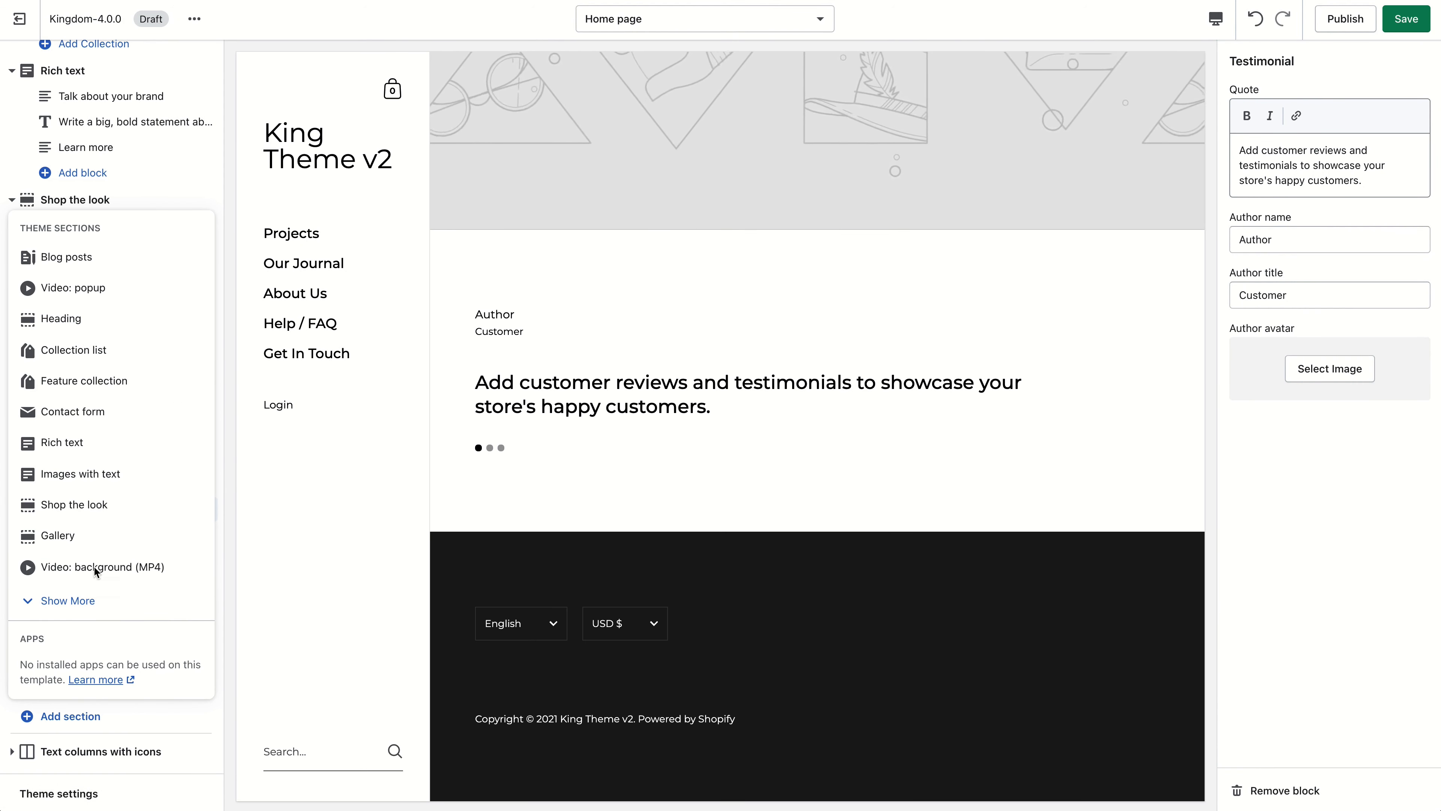
click(38, 600)
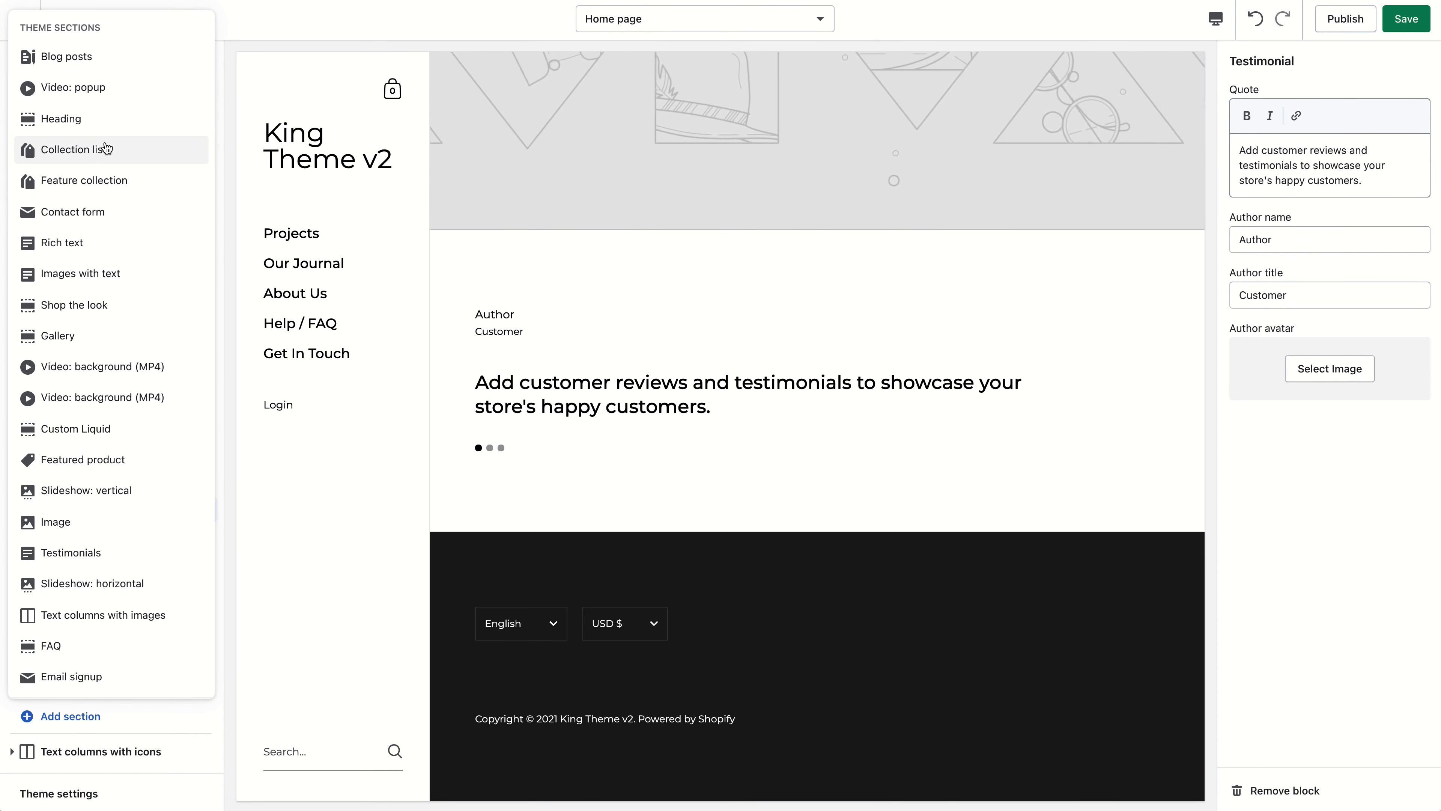
click(98, 120)
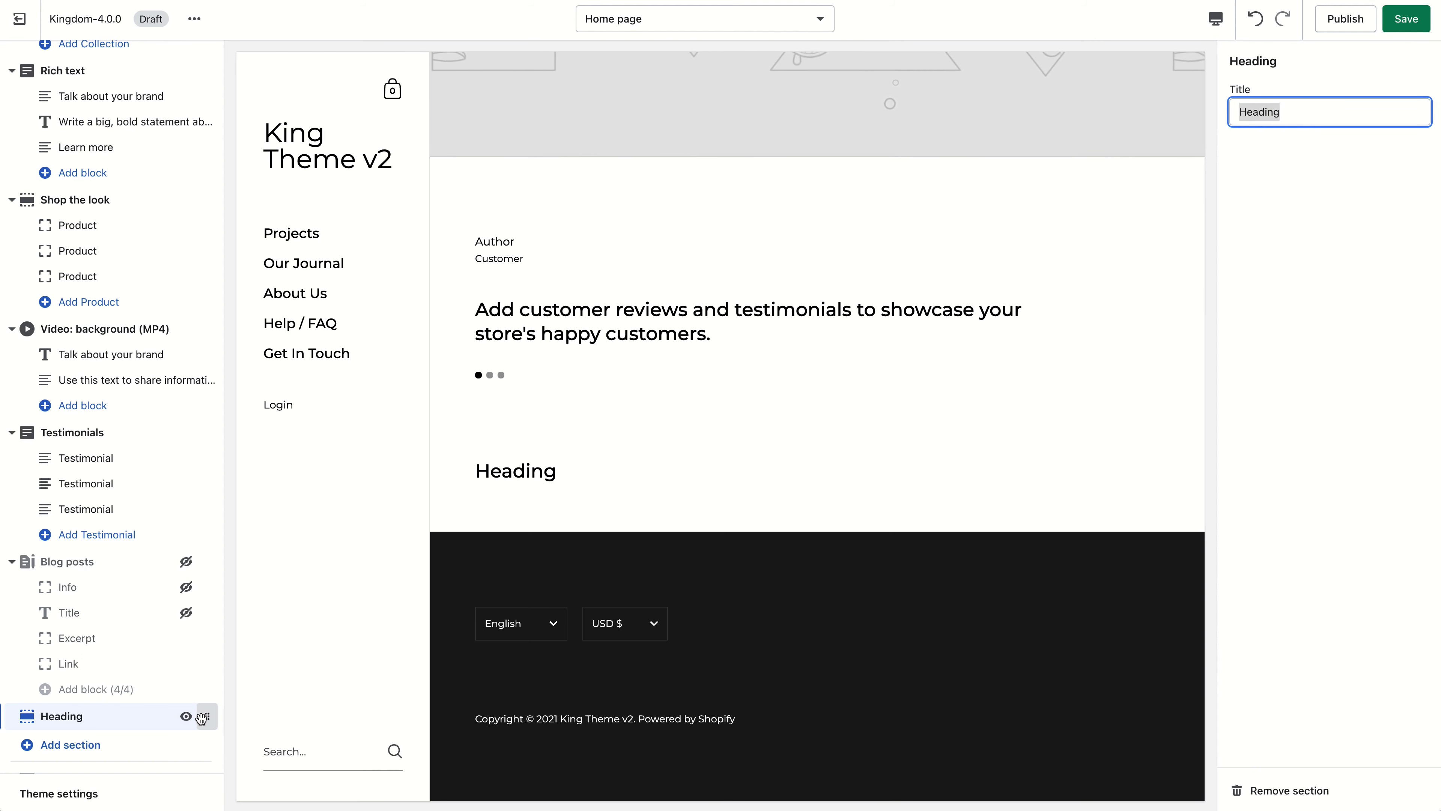
drag(203, 718, 204, 293)
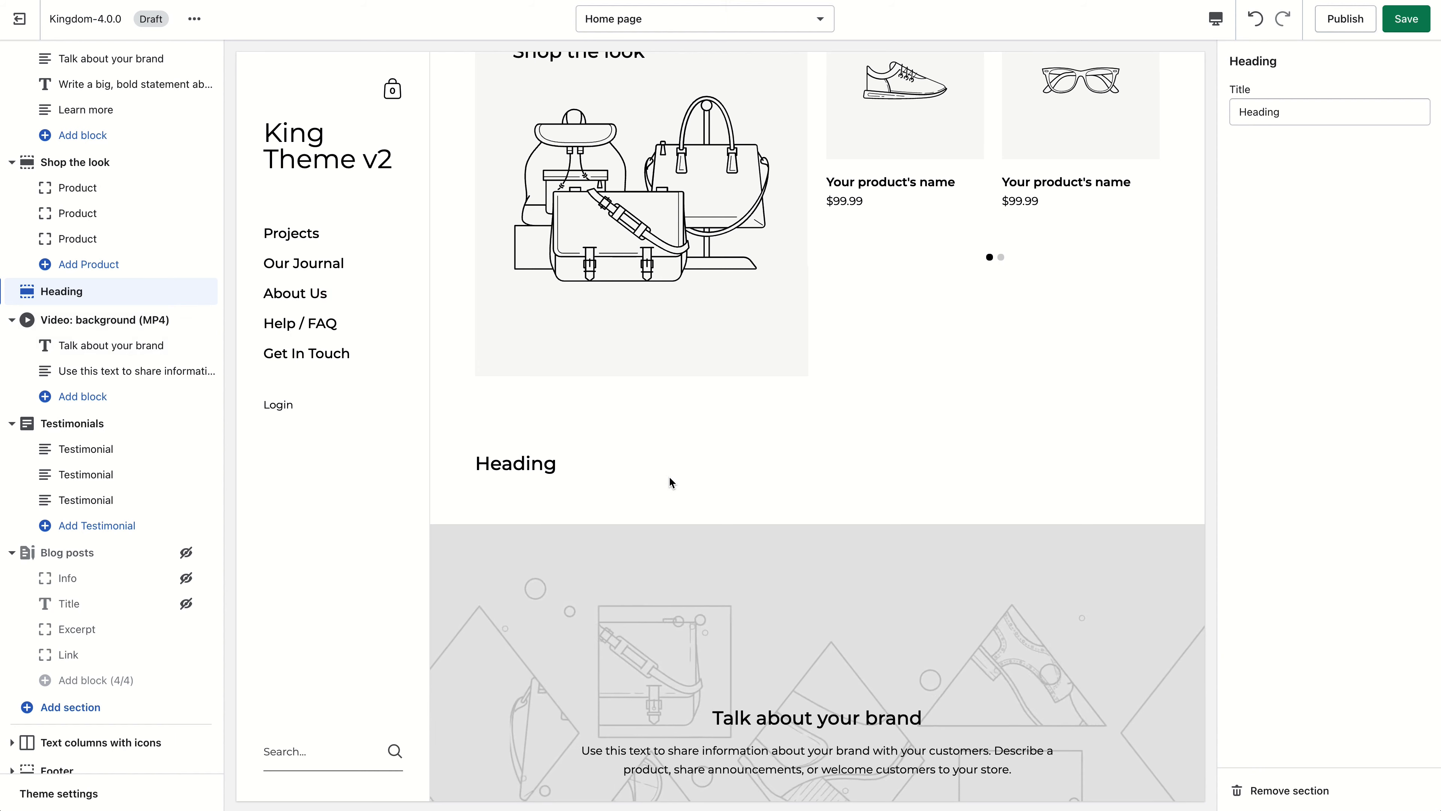
Set the Heading section's title to "Before the Video".
click(107, 293)
double_click(1302, 113)
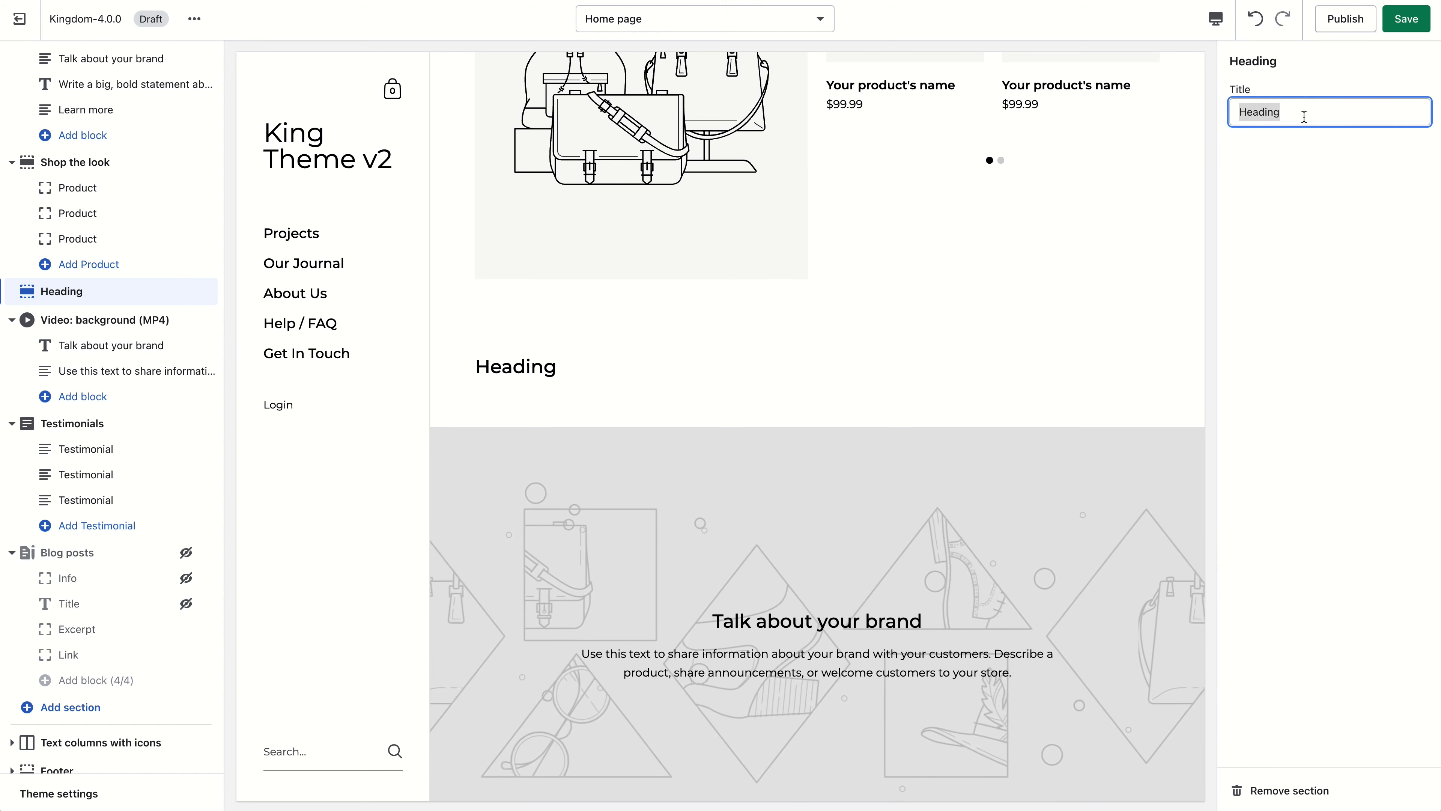
text(Beof)
key(BackSpace)
key(BackSpace)
text(fore the)
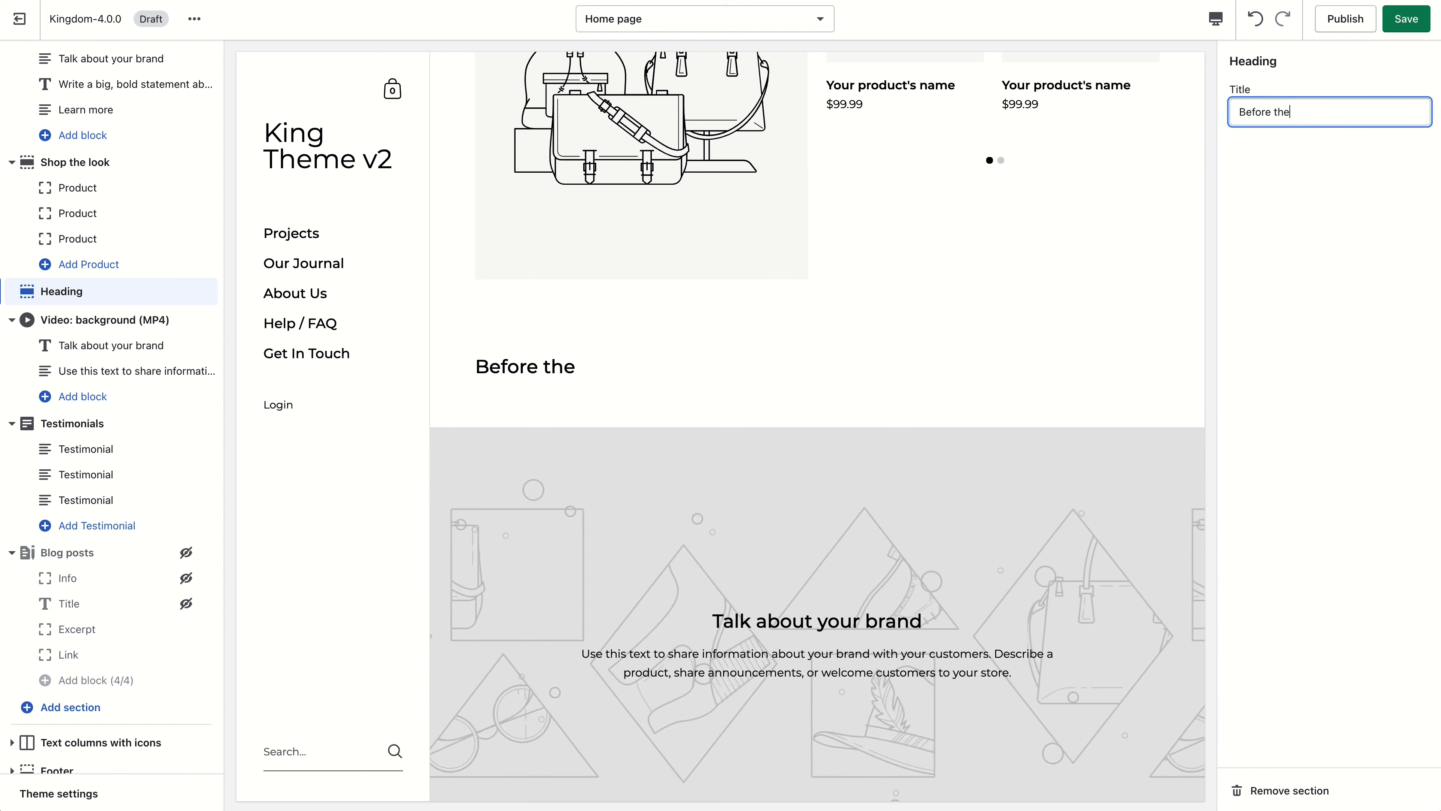
key(BackSpace)
key(BackSpace)
text(he Video)
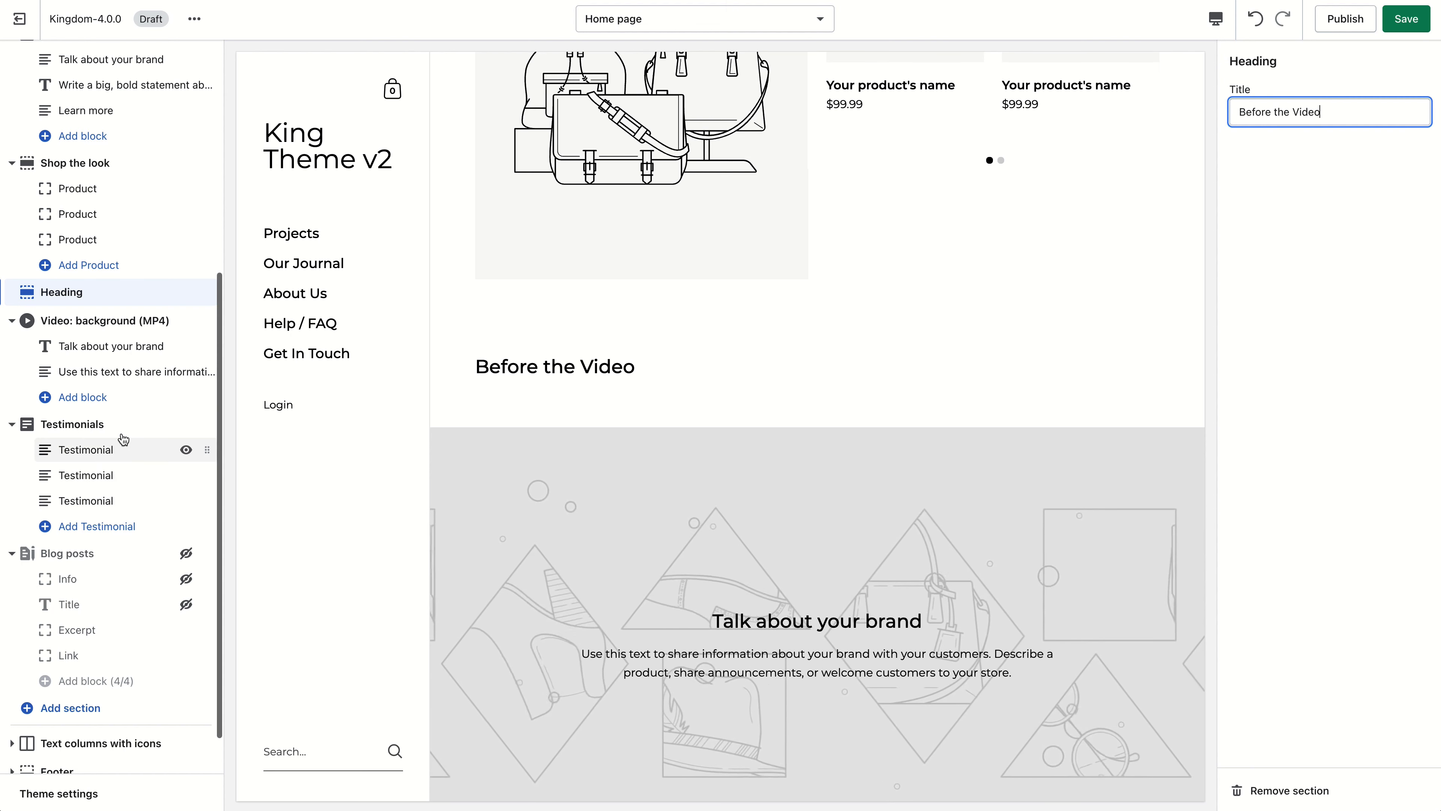
Add a Contact form section to the home page below Blog posts.
scroll(190, 341, down, 2)
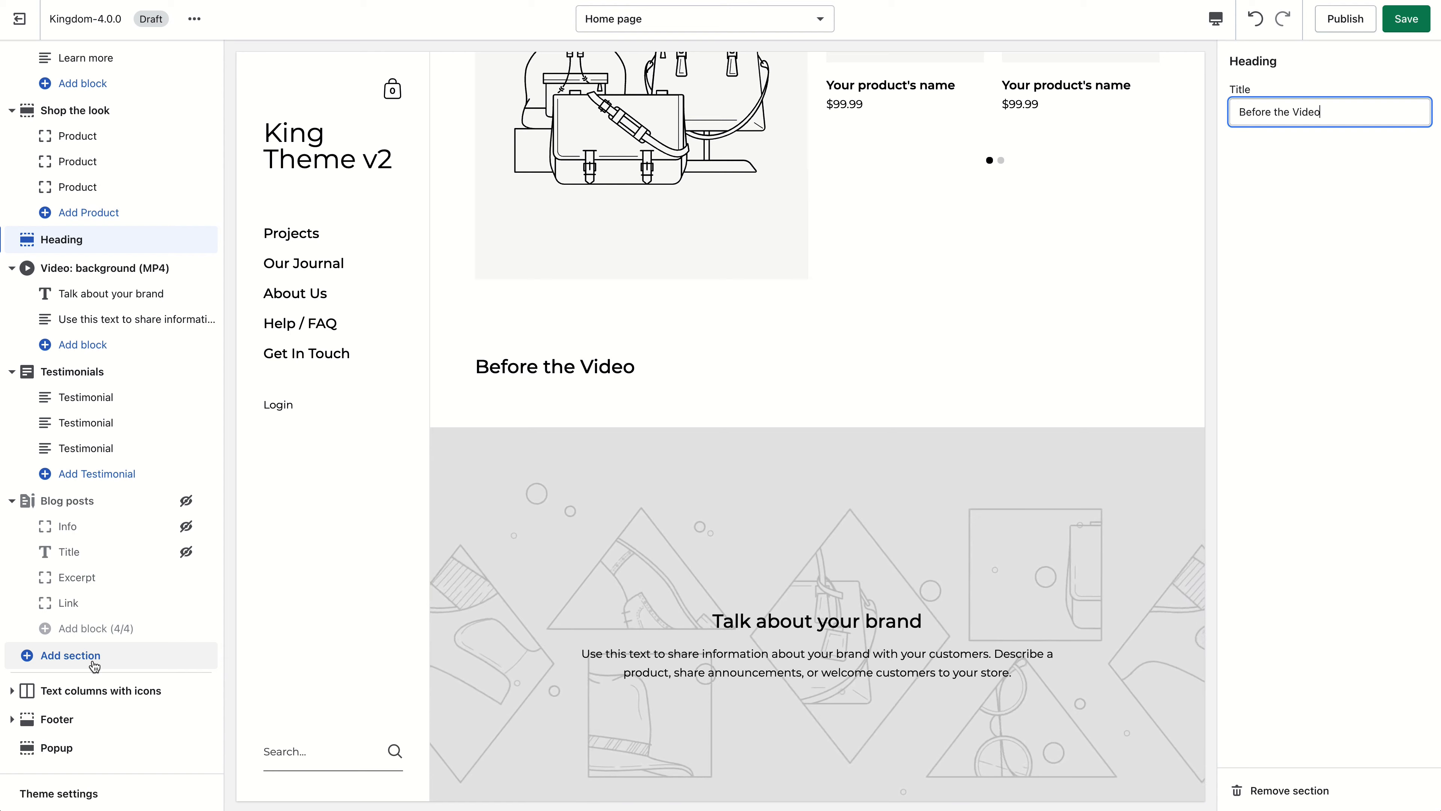
click(94, 663)
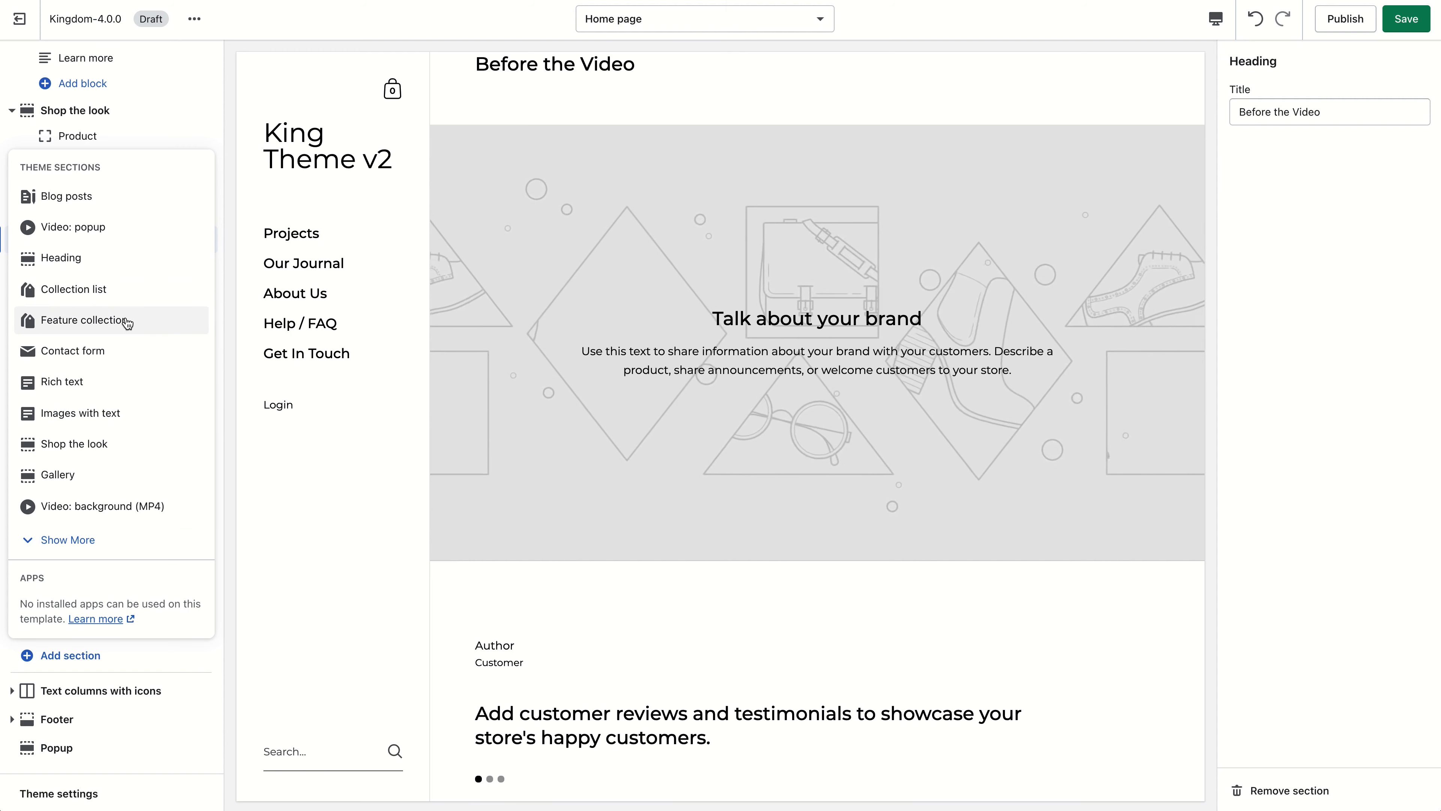
click(97, 351)
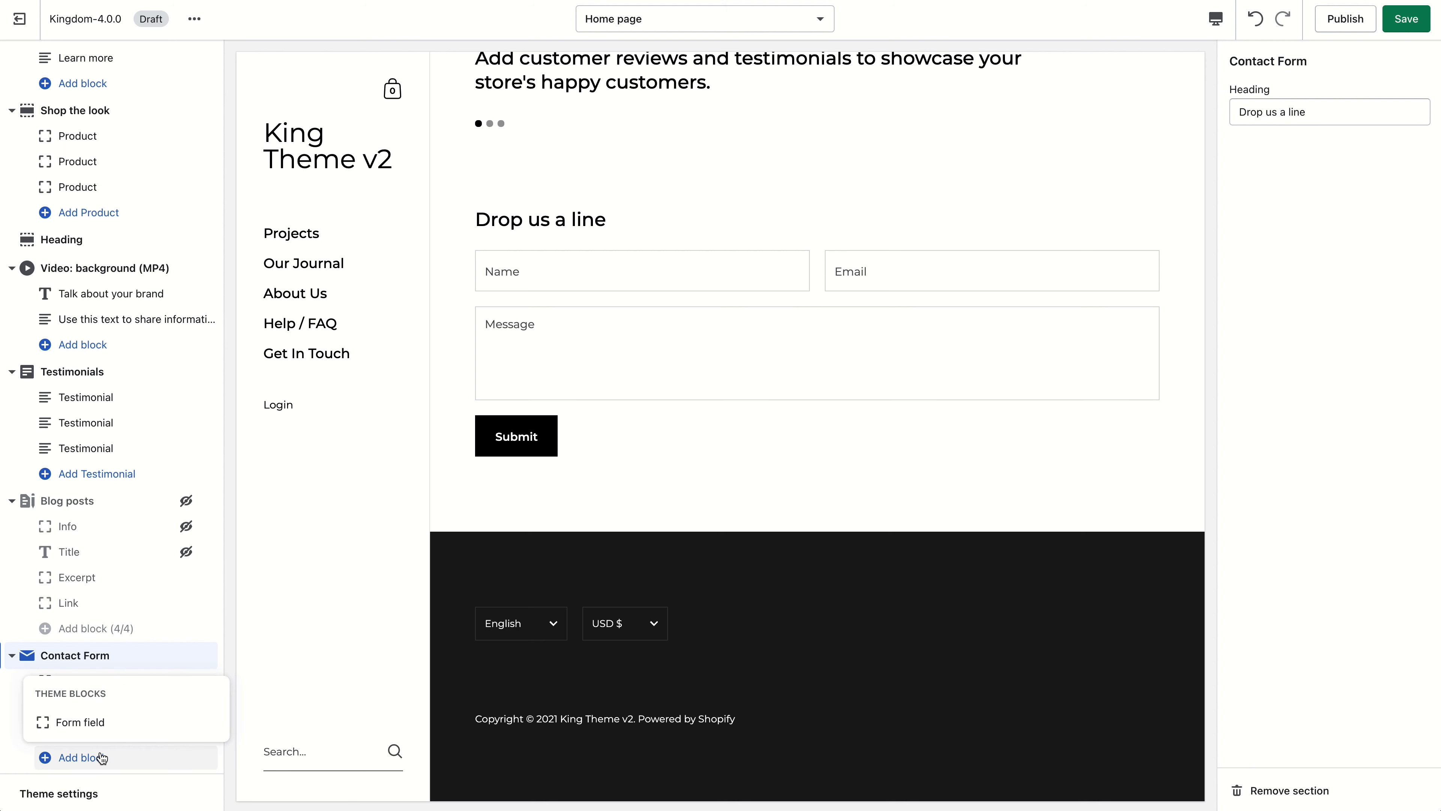
Add a required single-line form field labelled "Subject" to the contact form and place it above the Message field.
click(91, 723)
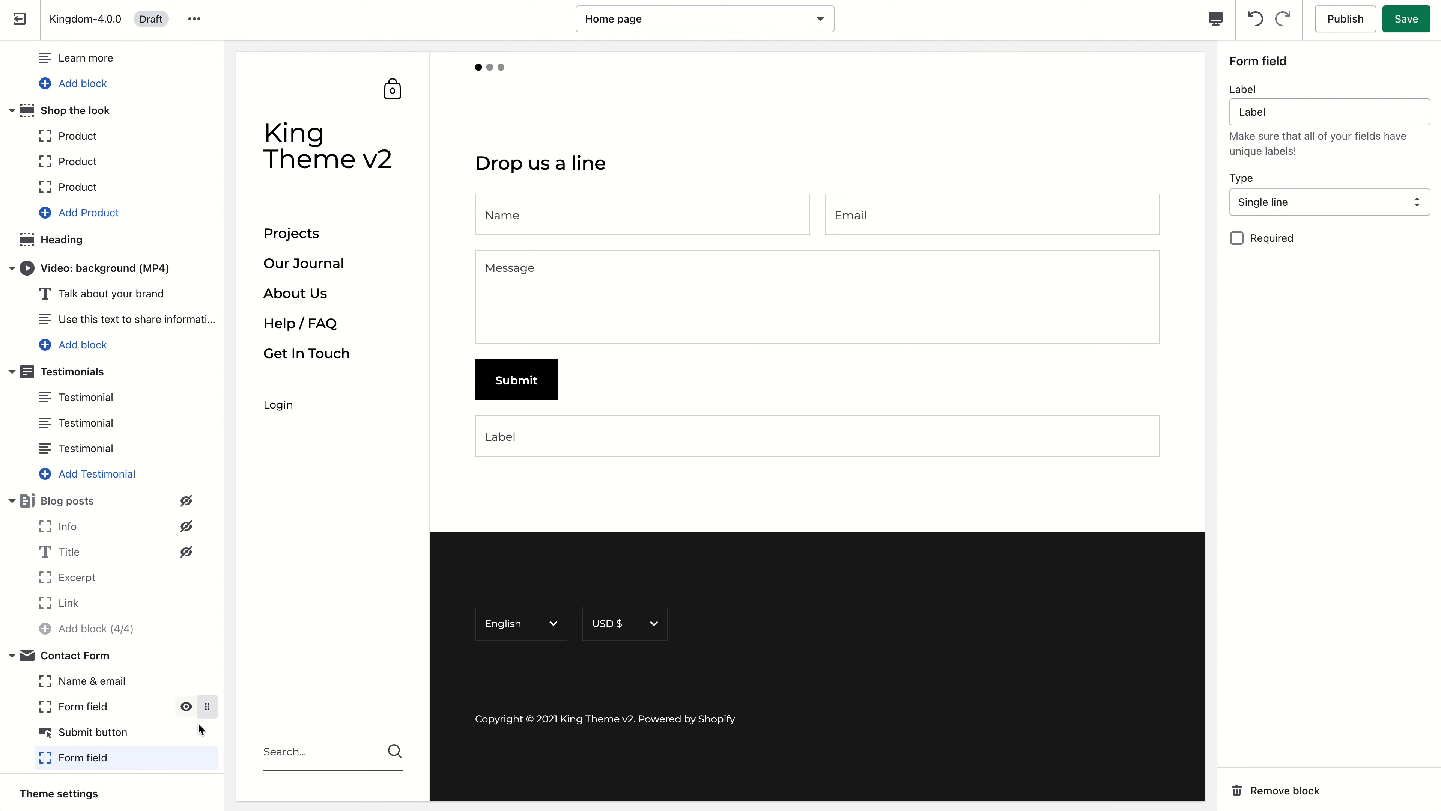
drag(207, 736, 208, 574)
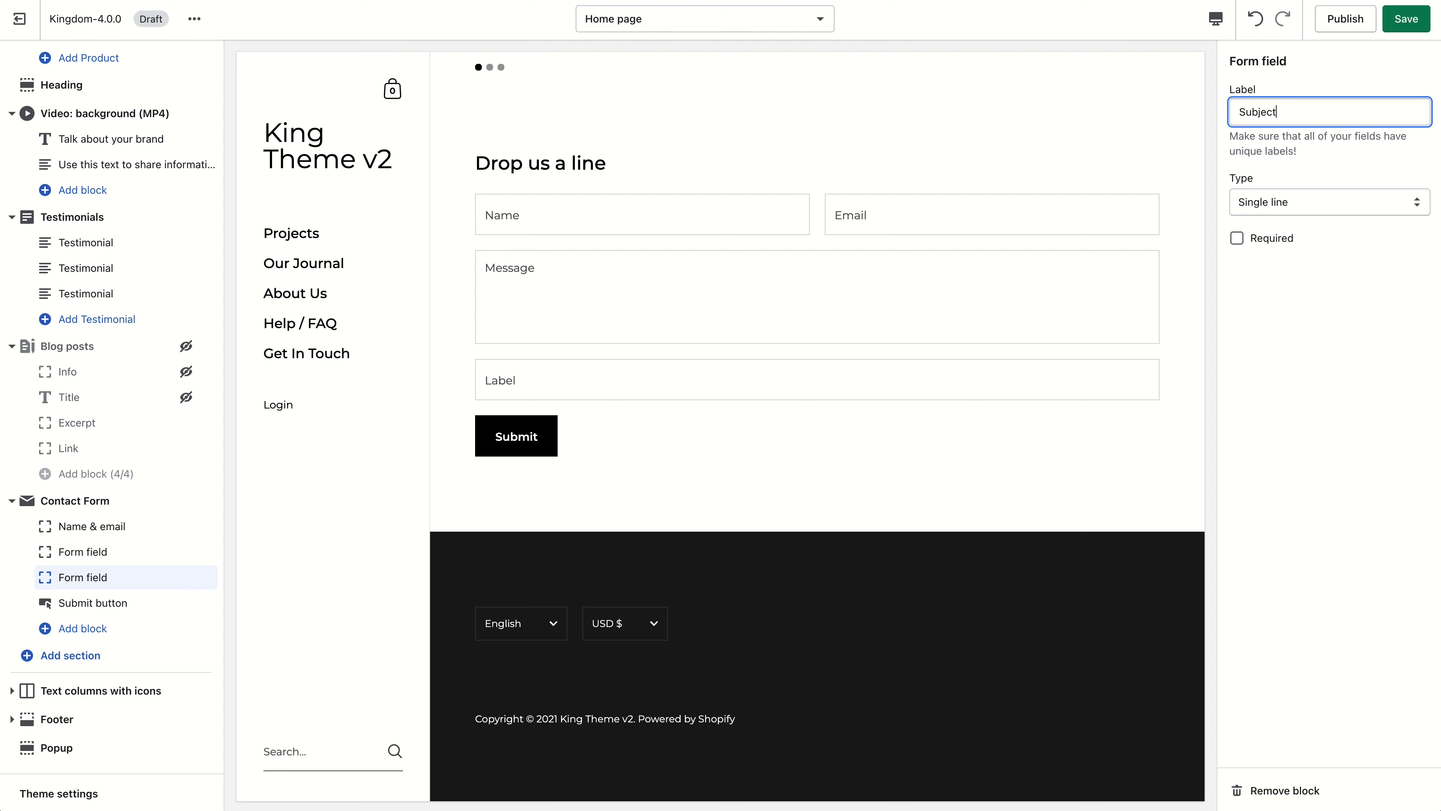
click(1296, 239)
mouse_move(195, 600)
drag(212, 580, 211, 551)
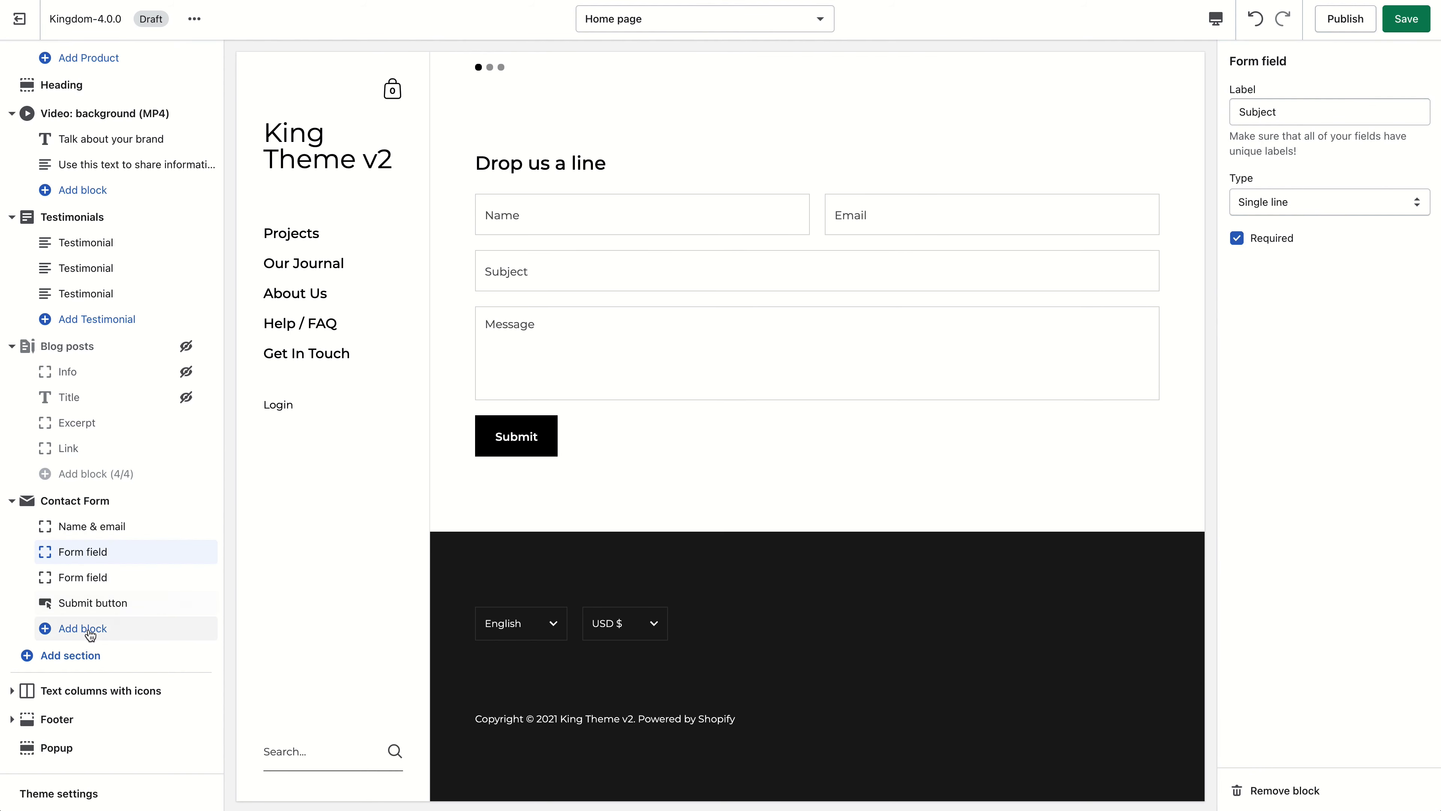
Add another form field labelled "Budget" to the contact form, with type Multi line and marked as required.
click(109, 688)
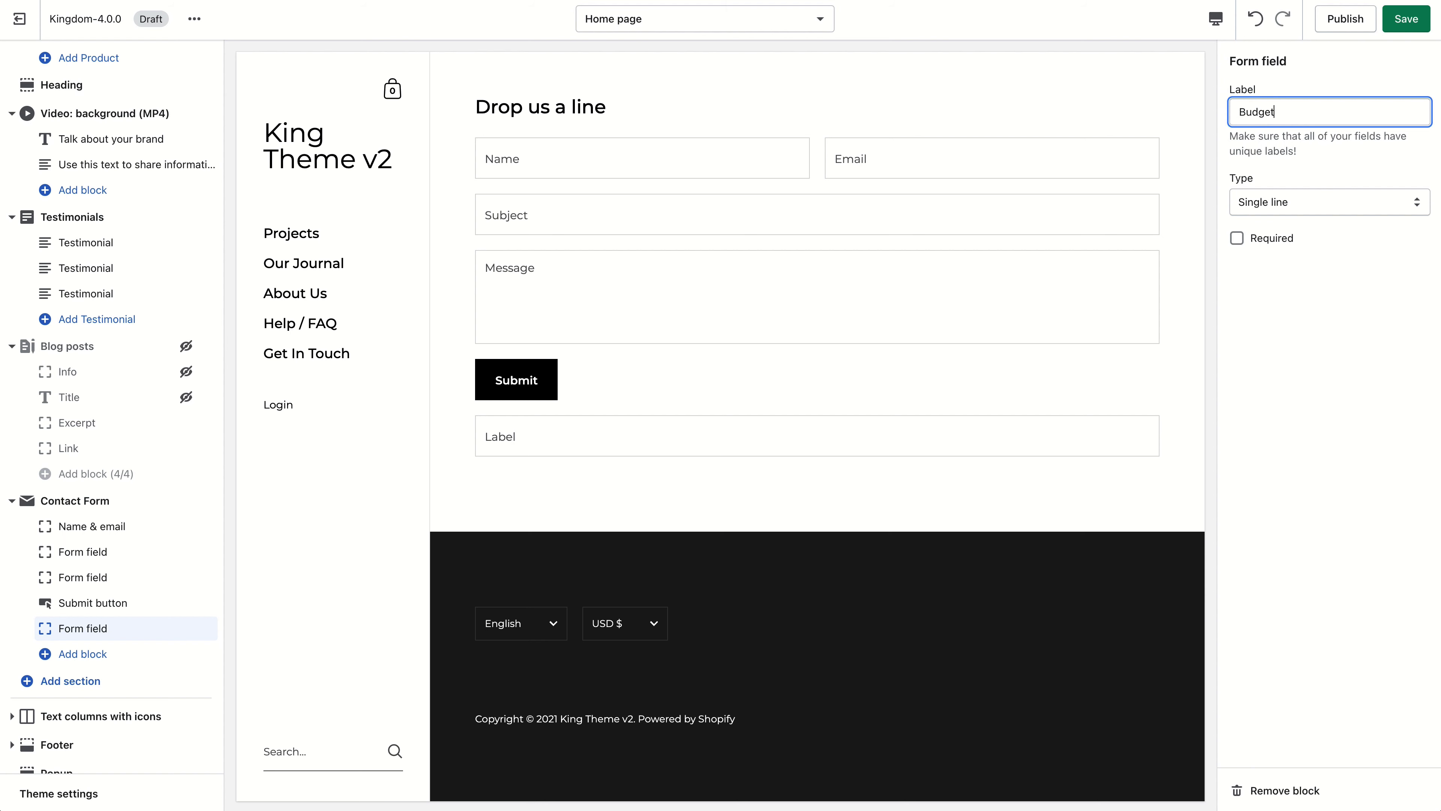
click(1305, 202)
click(1263, 219)
click(1260, 242)
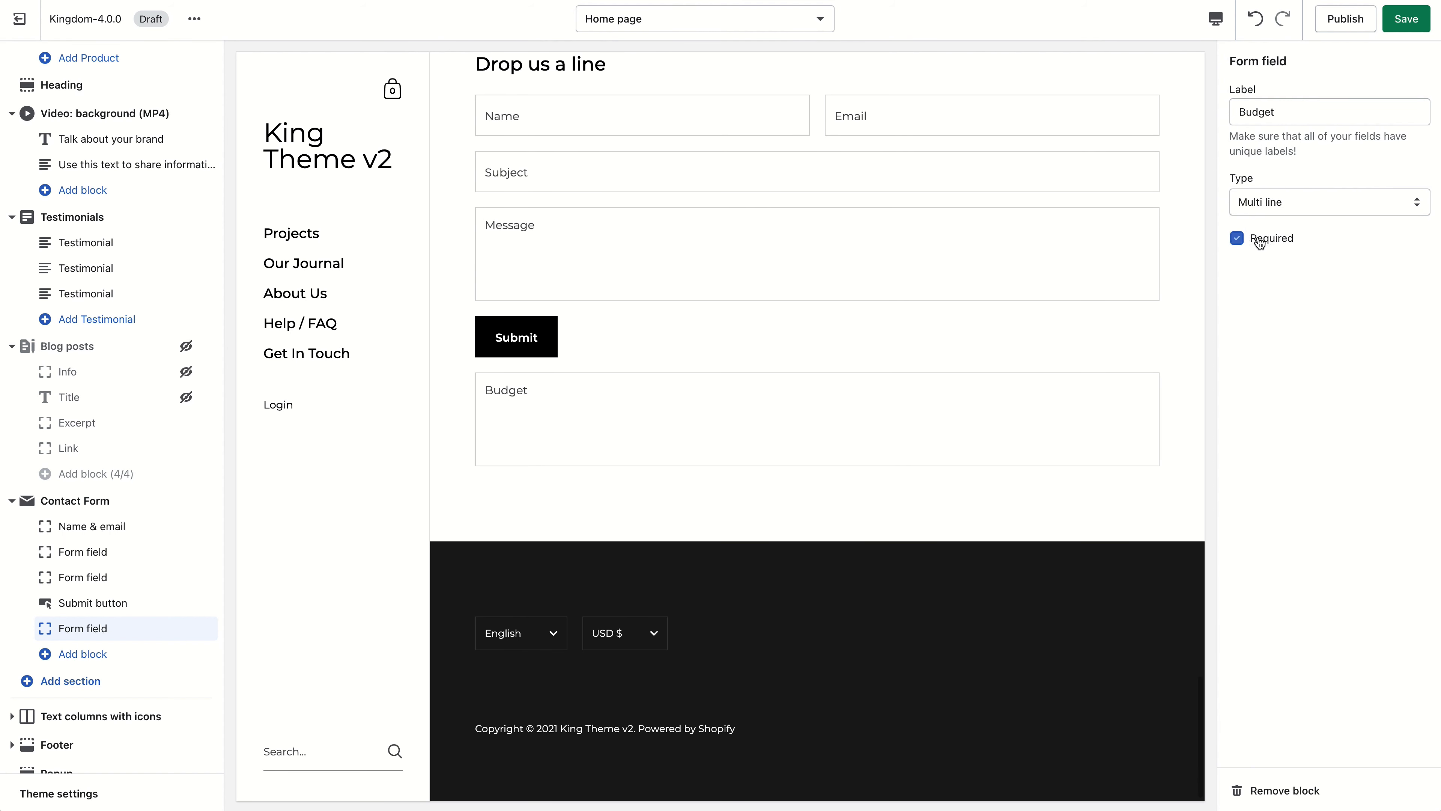
Move the Budget field above the Submit button, and toggle the Name & email block's visibility off and back on.
drag(207, 628, 207, 602)
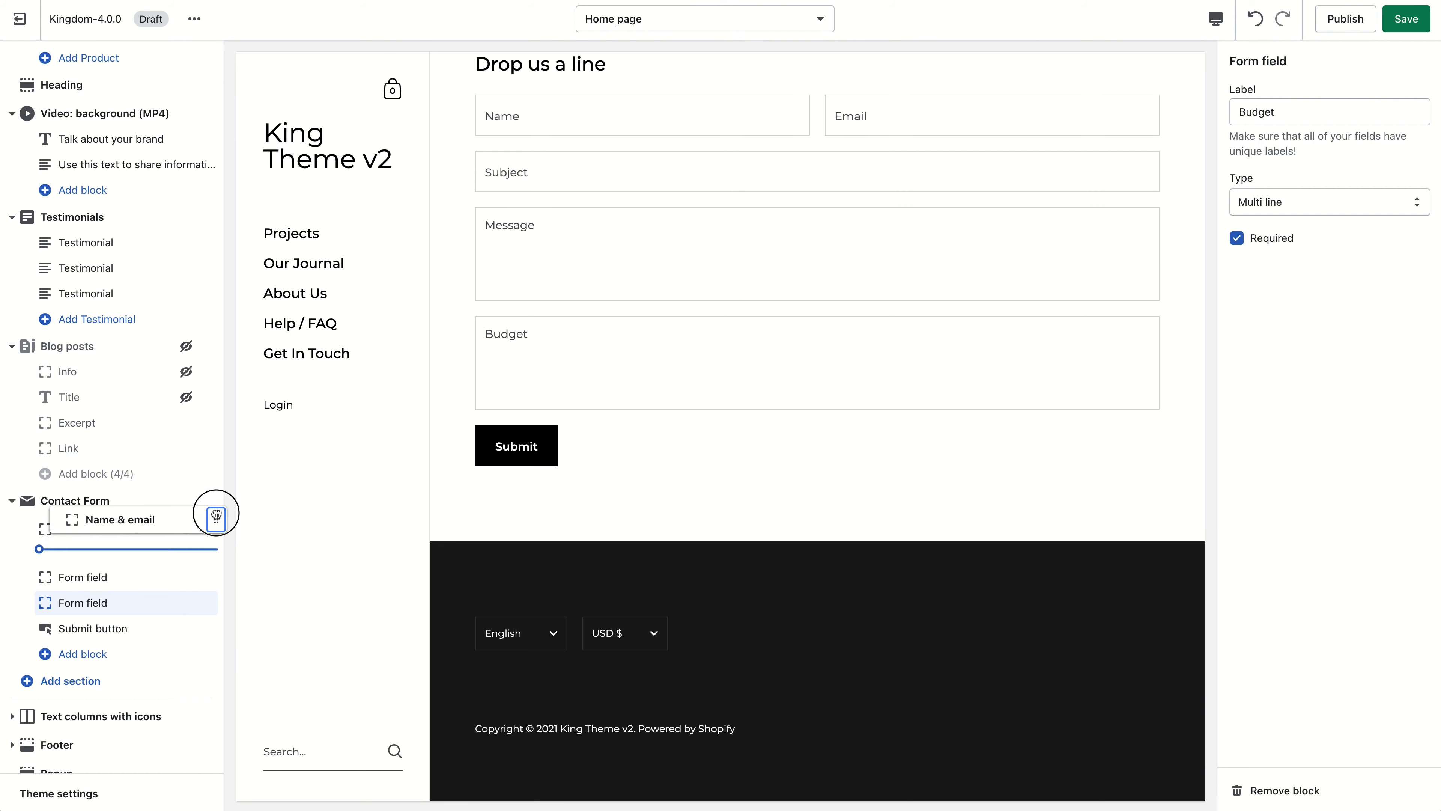
scroll(832, 163, up, 2)
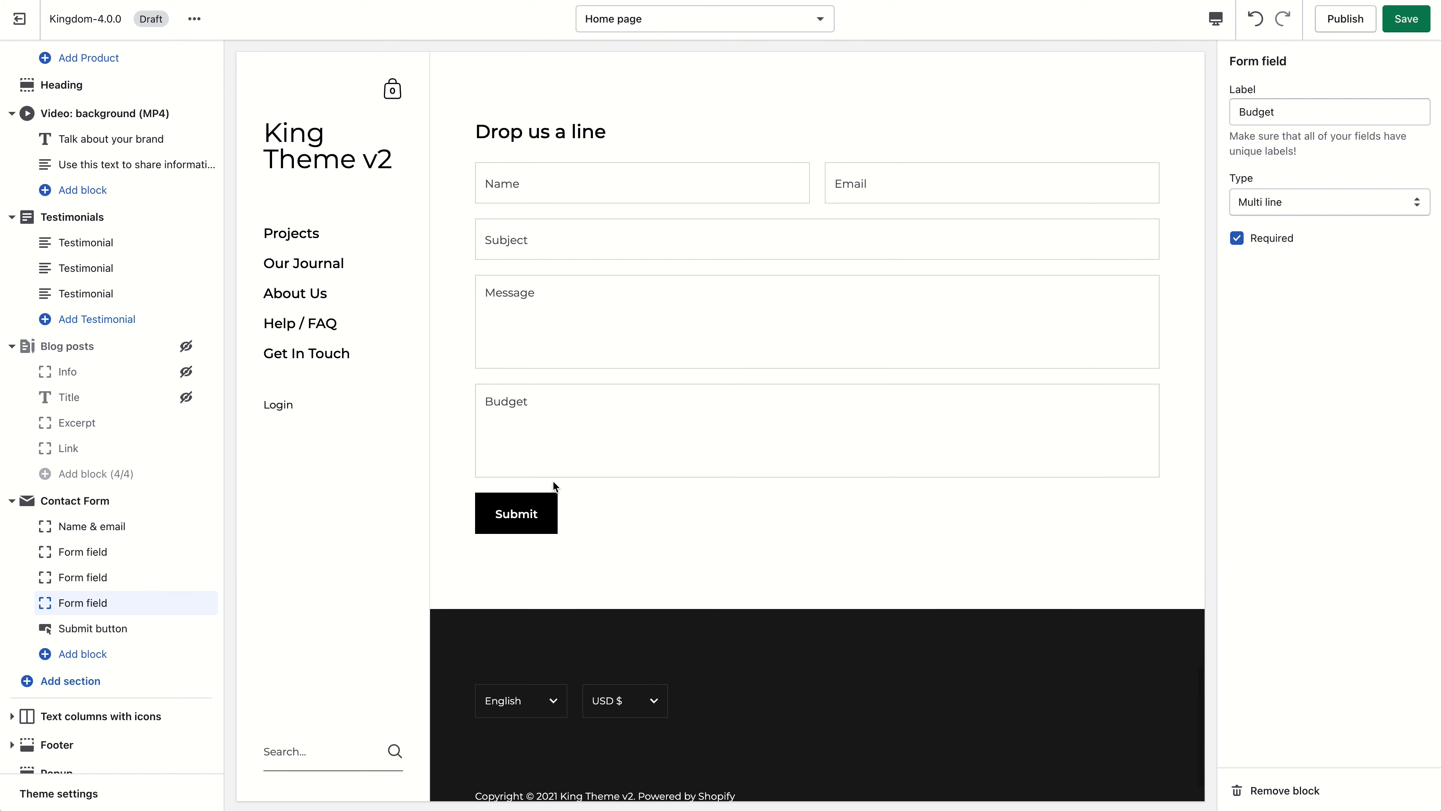
click(189, 527)
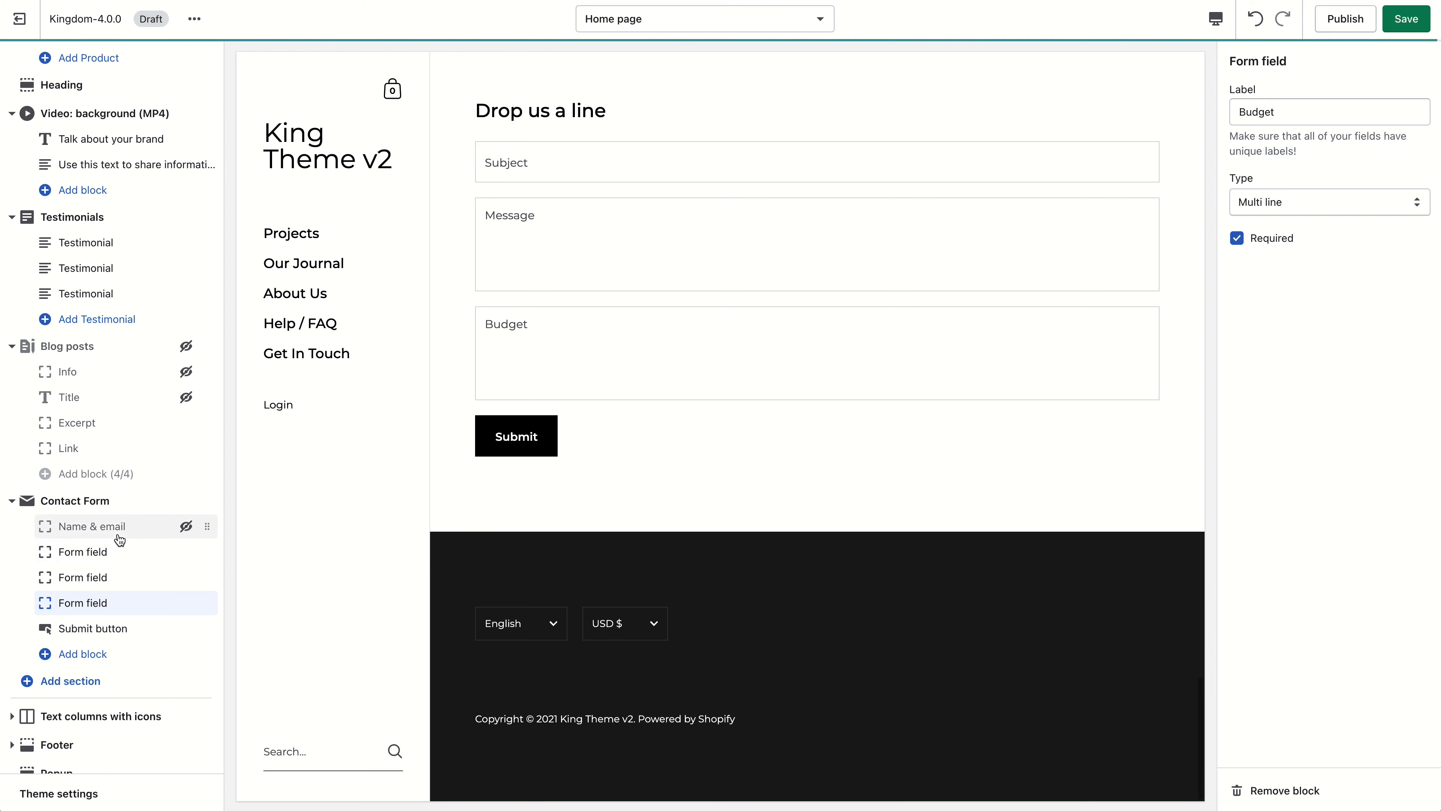
click(190, 533)
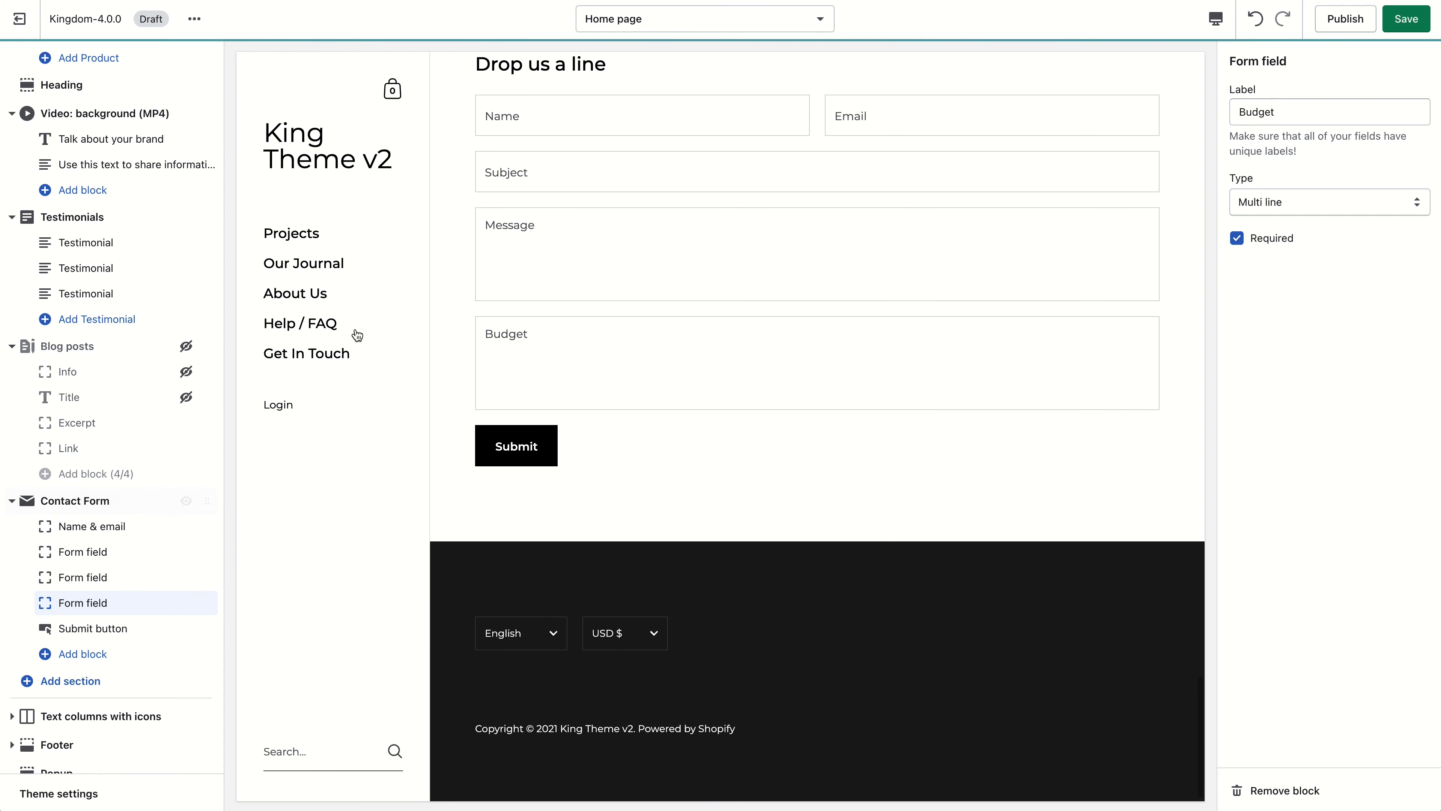
Set the Contact Form section's heading to "Inquity" and hide the section.
click(12, 502)
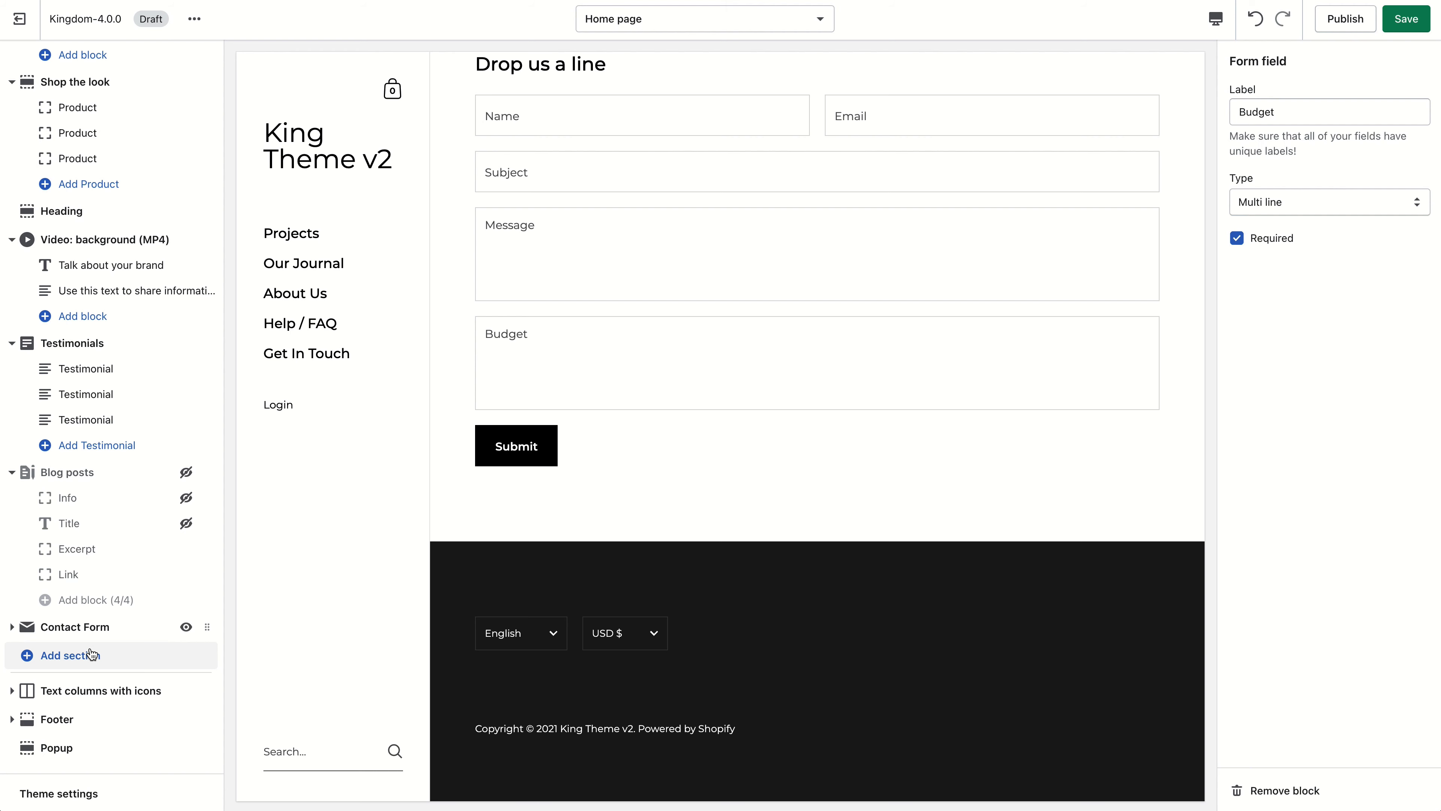
click(91, 626)
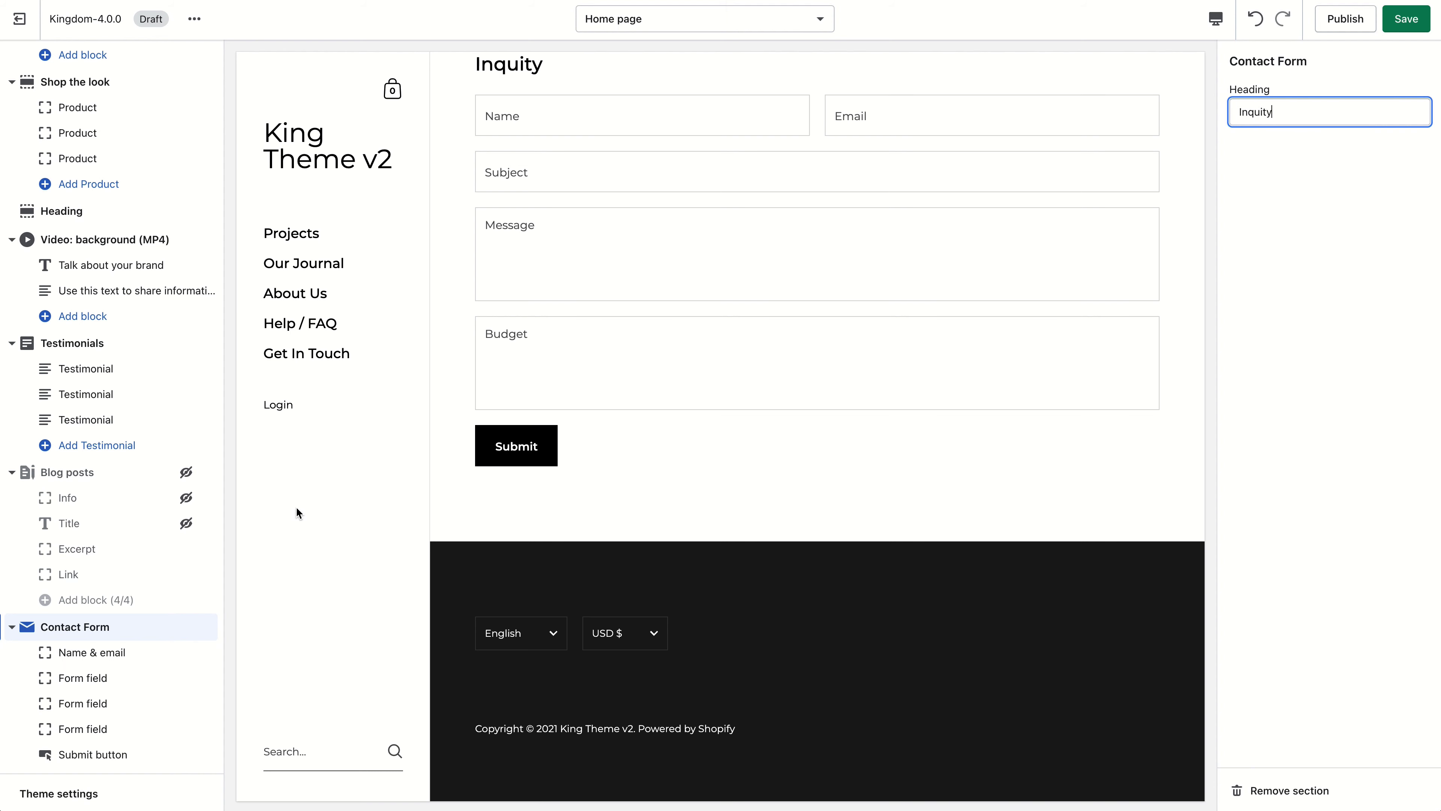
click(188, 627)
Add an Images with text section below Contact Form and give it two additional Image with text blocks.
scroll(91, 732, down, 2)
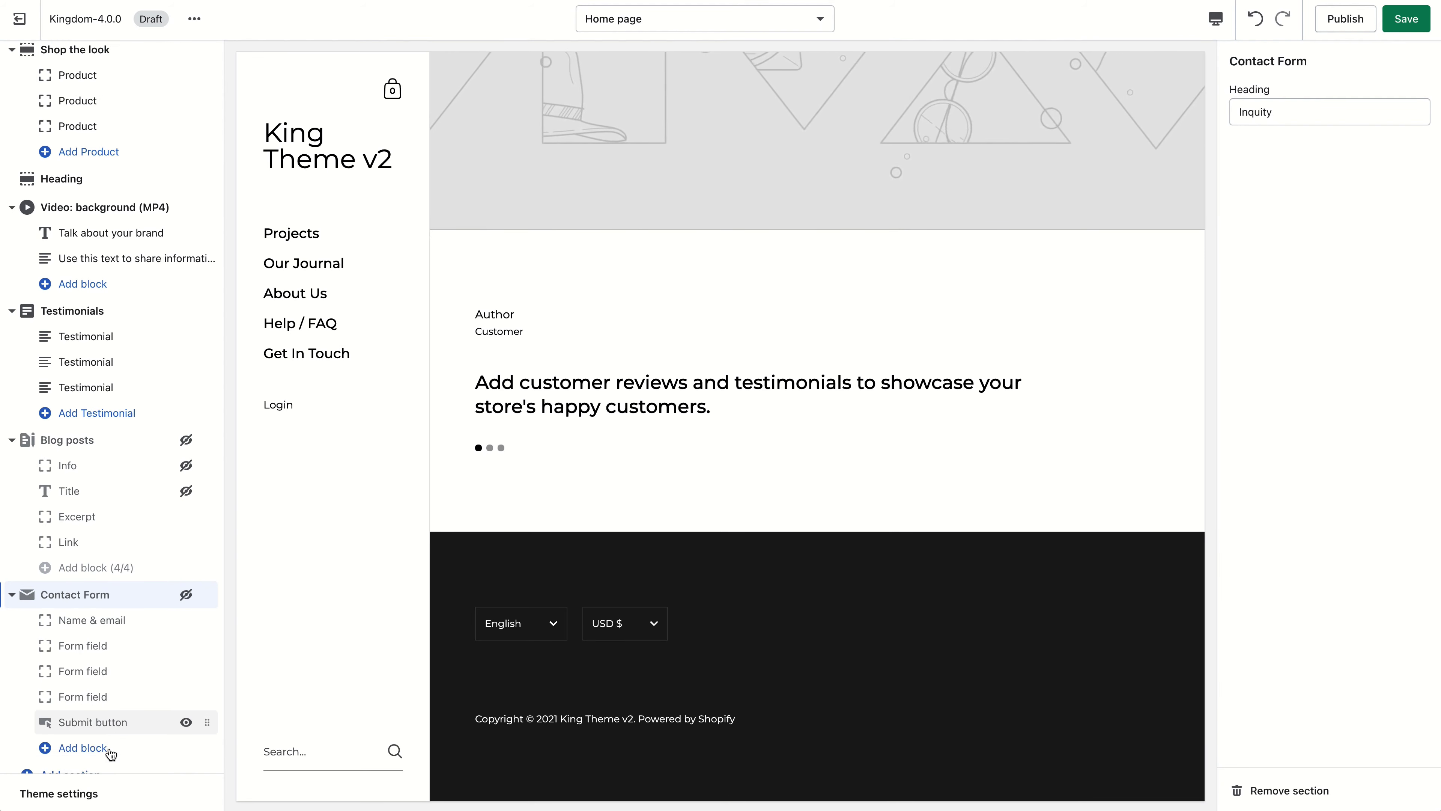
click(88, 735)
click(79, 760)
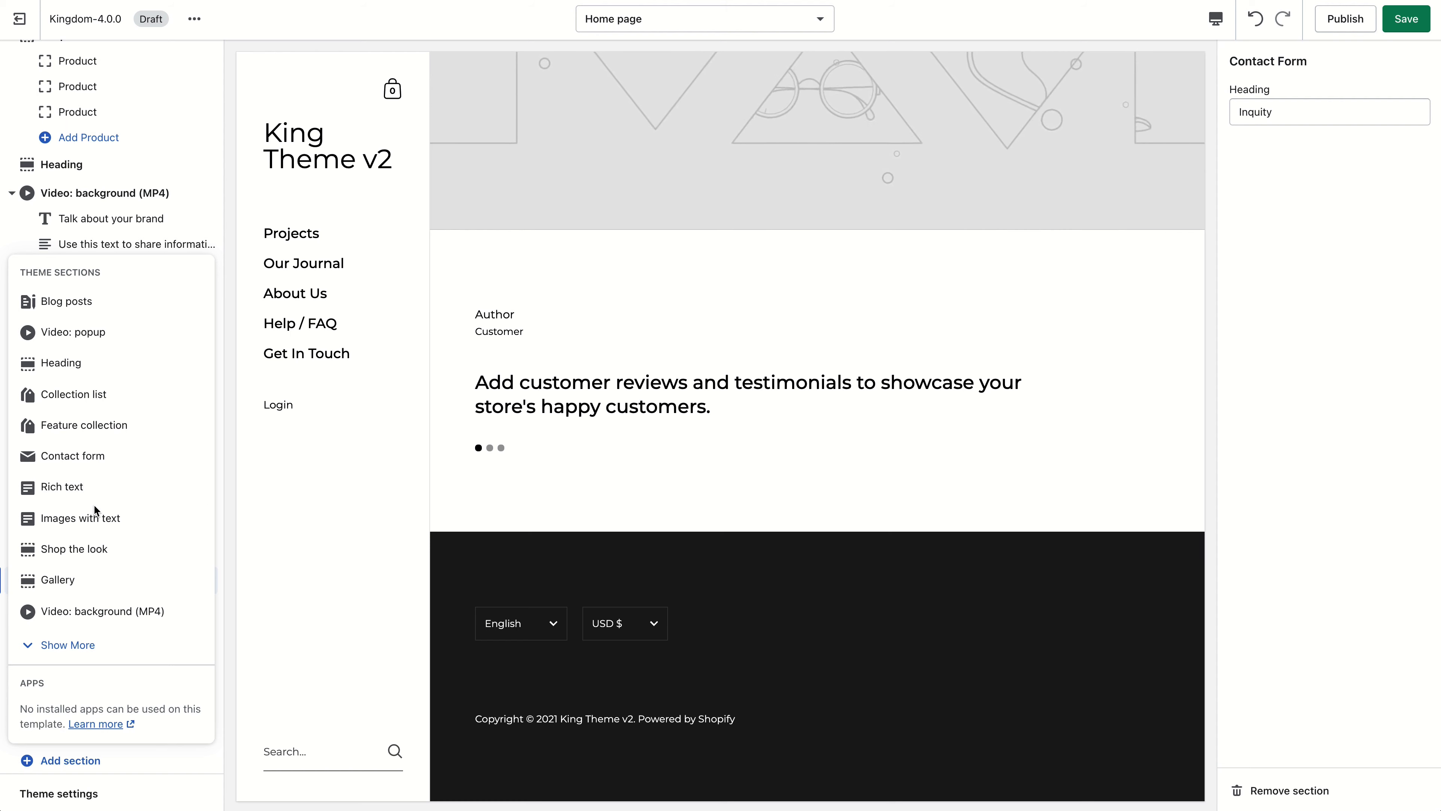
click(100, 519)
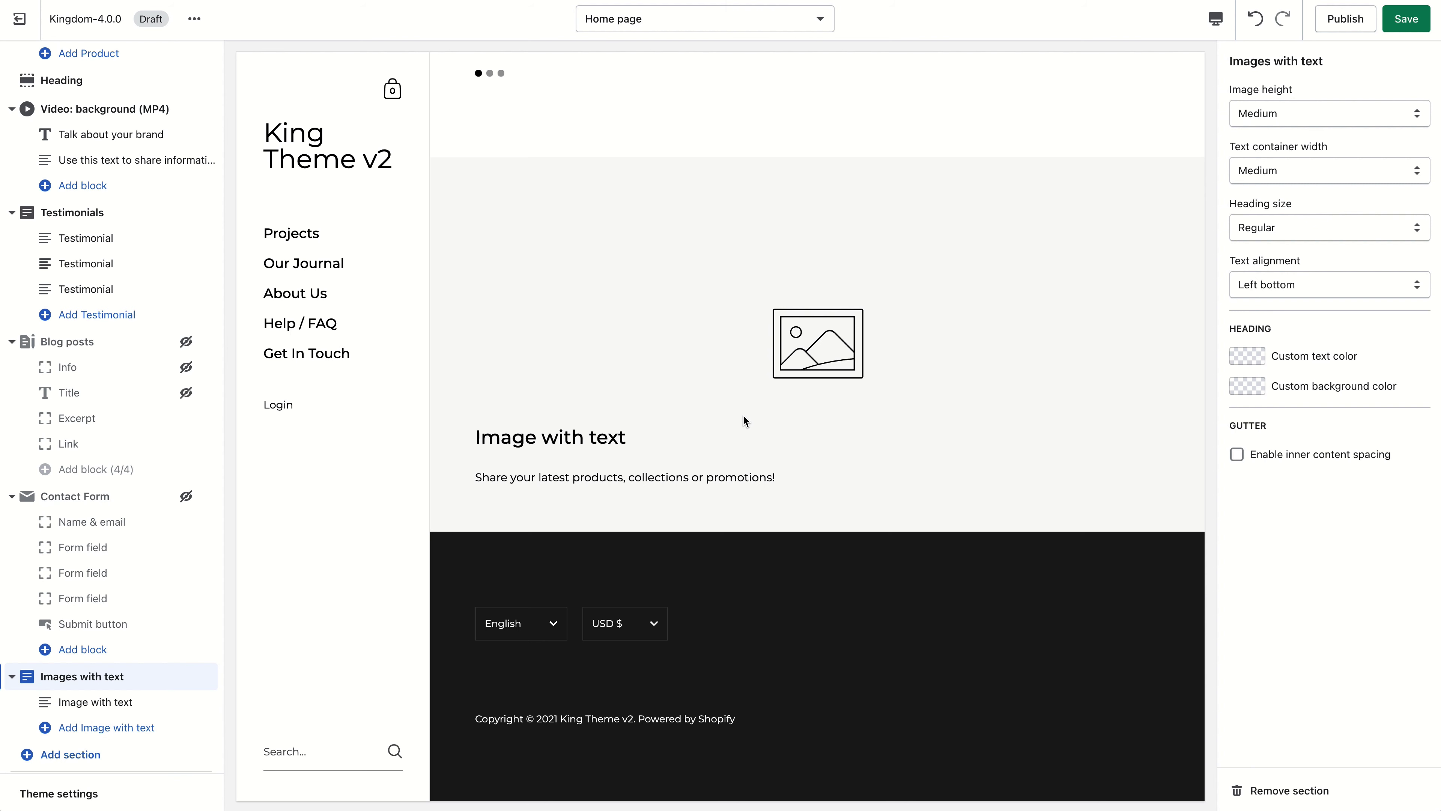
click(147, 728)
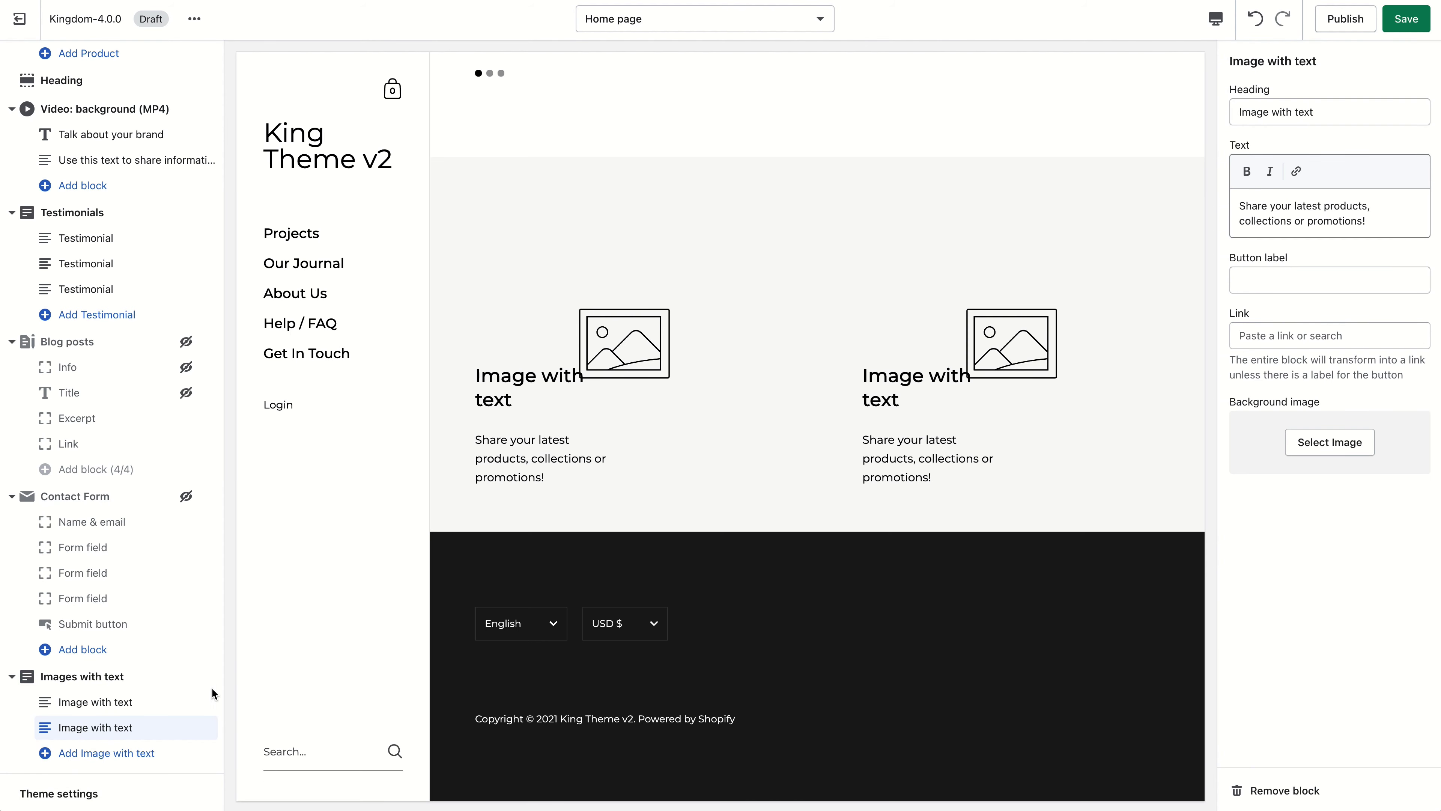
click(160, 753)
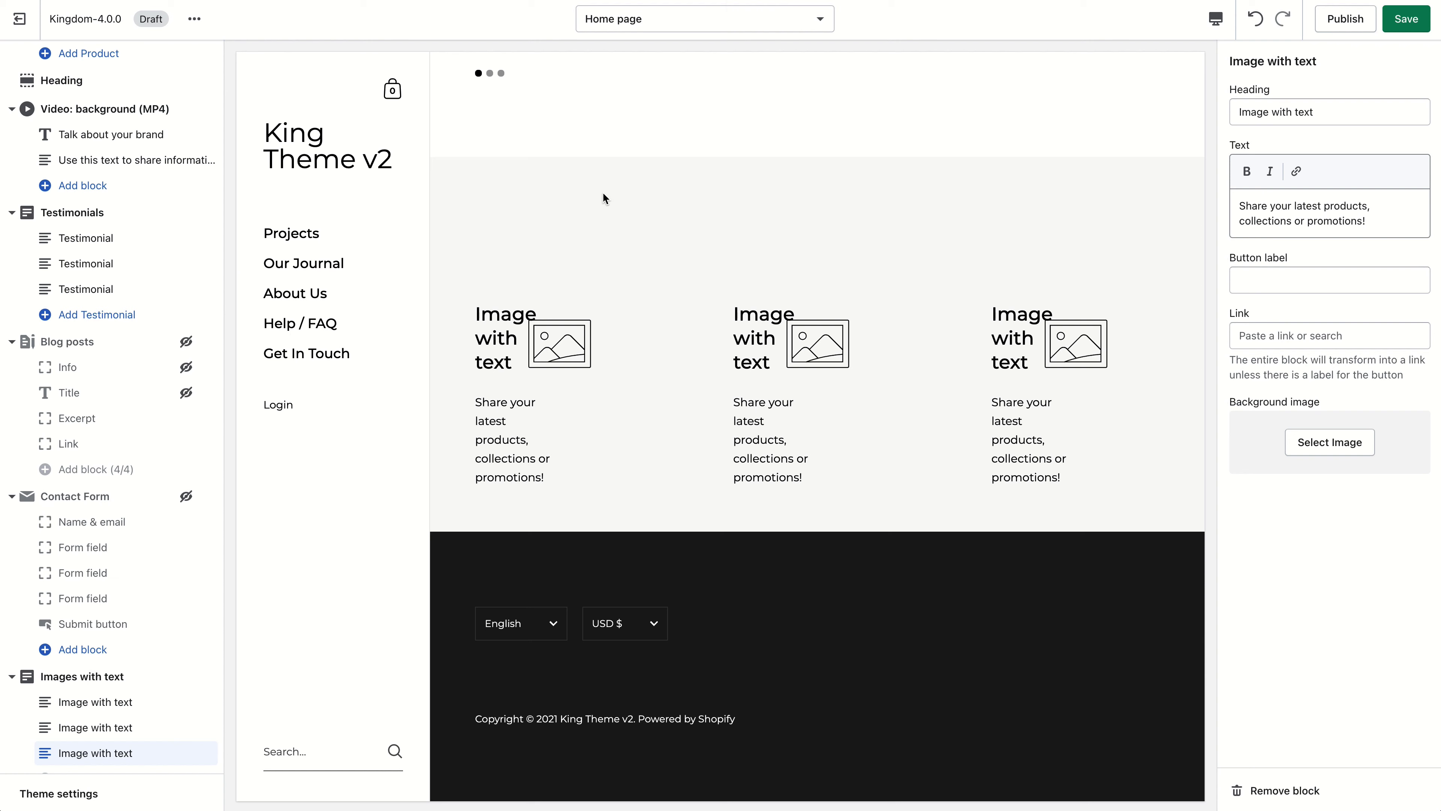
Hide the second and third Image with text blocks.
scroll(165, 699, down, 2)
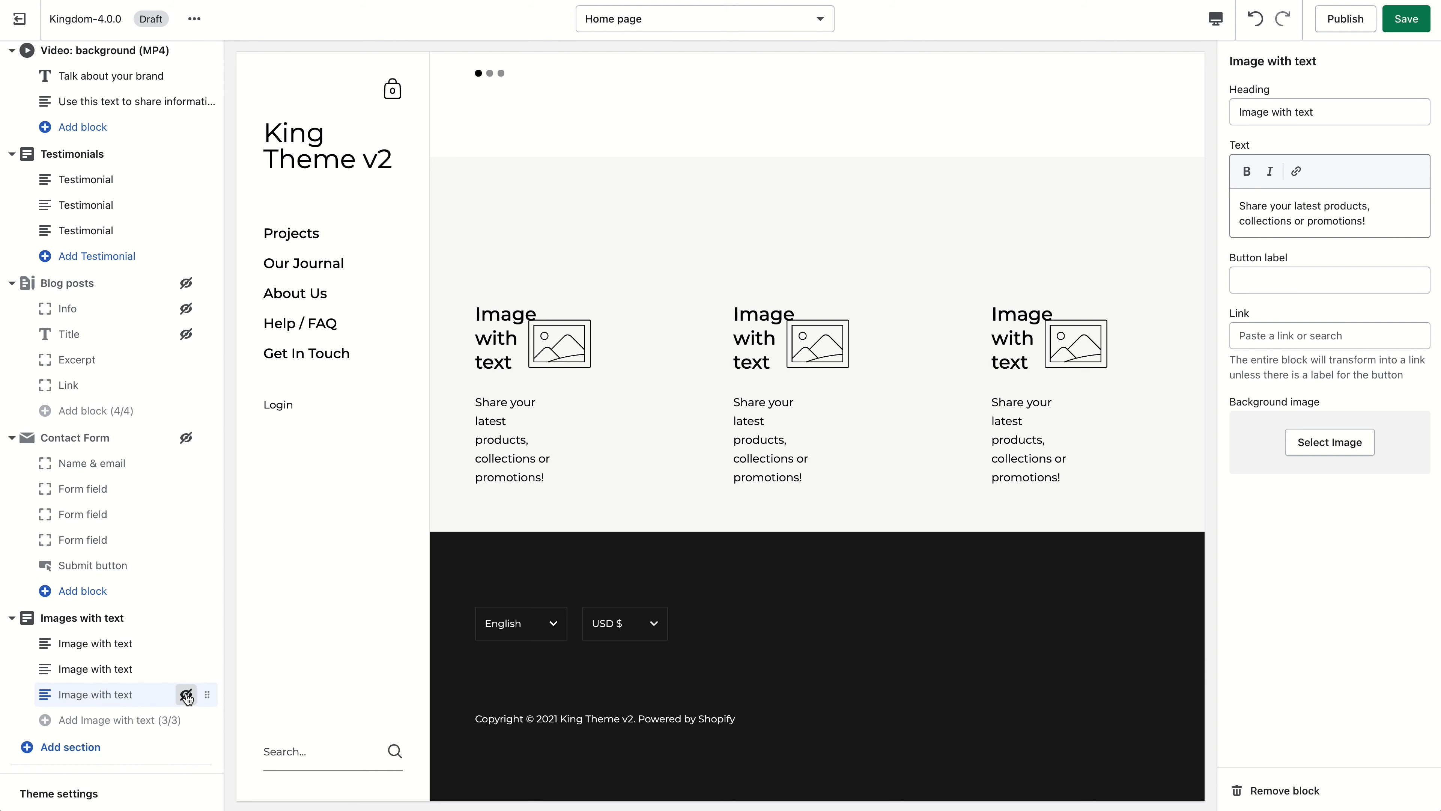
click(186, 694)
click(186, 668)
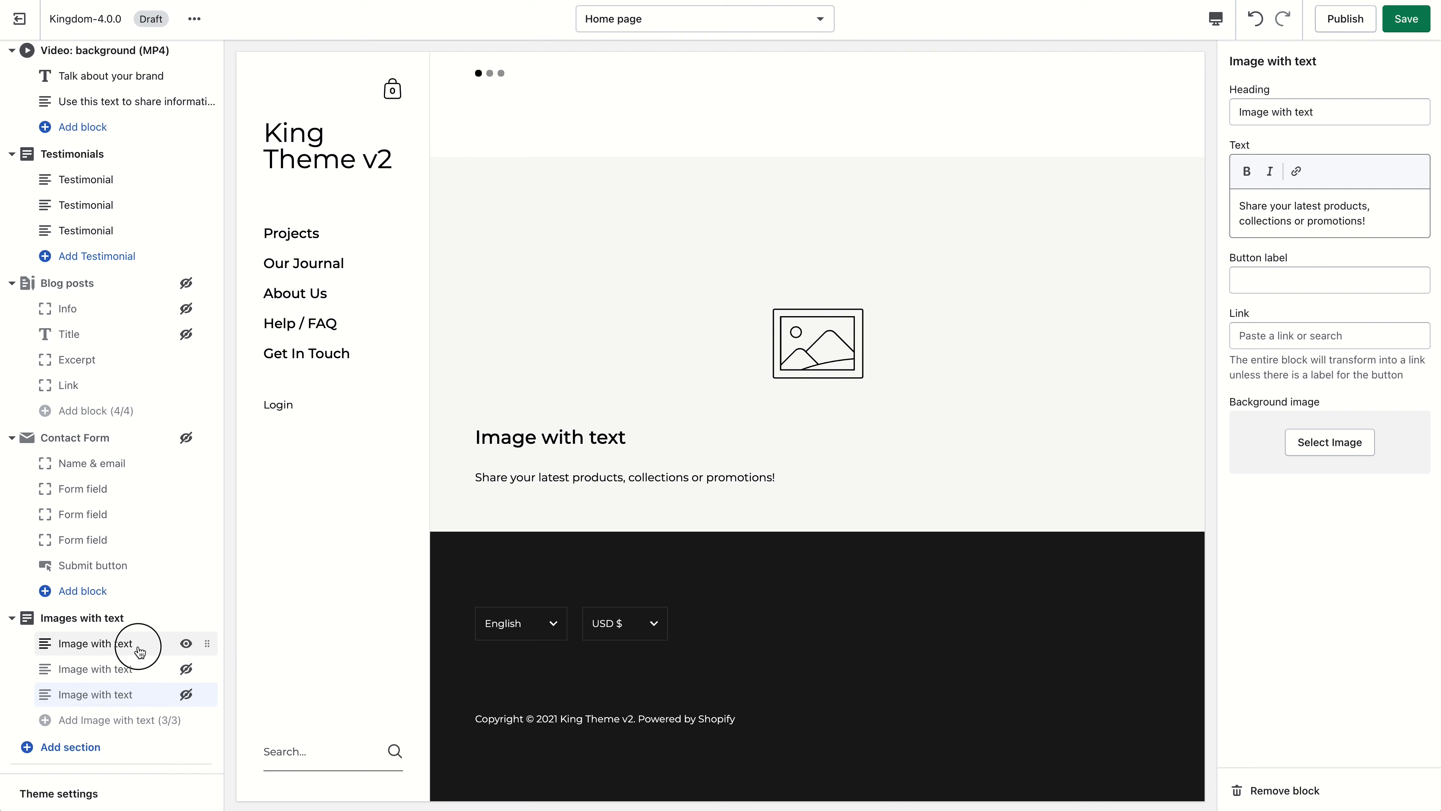
Set the first Image with text block's background image to the library photo of a wooden hand holding a cable.
click(138, 648)
click(1328, 442)
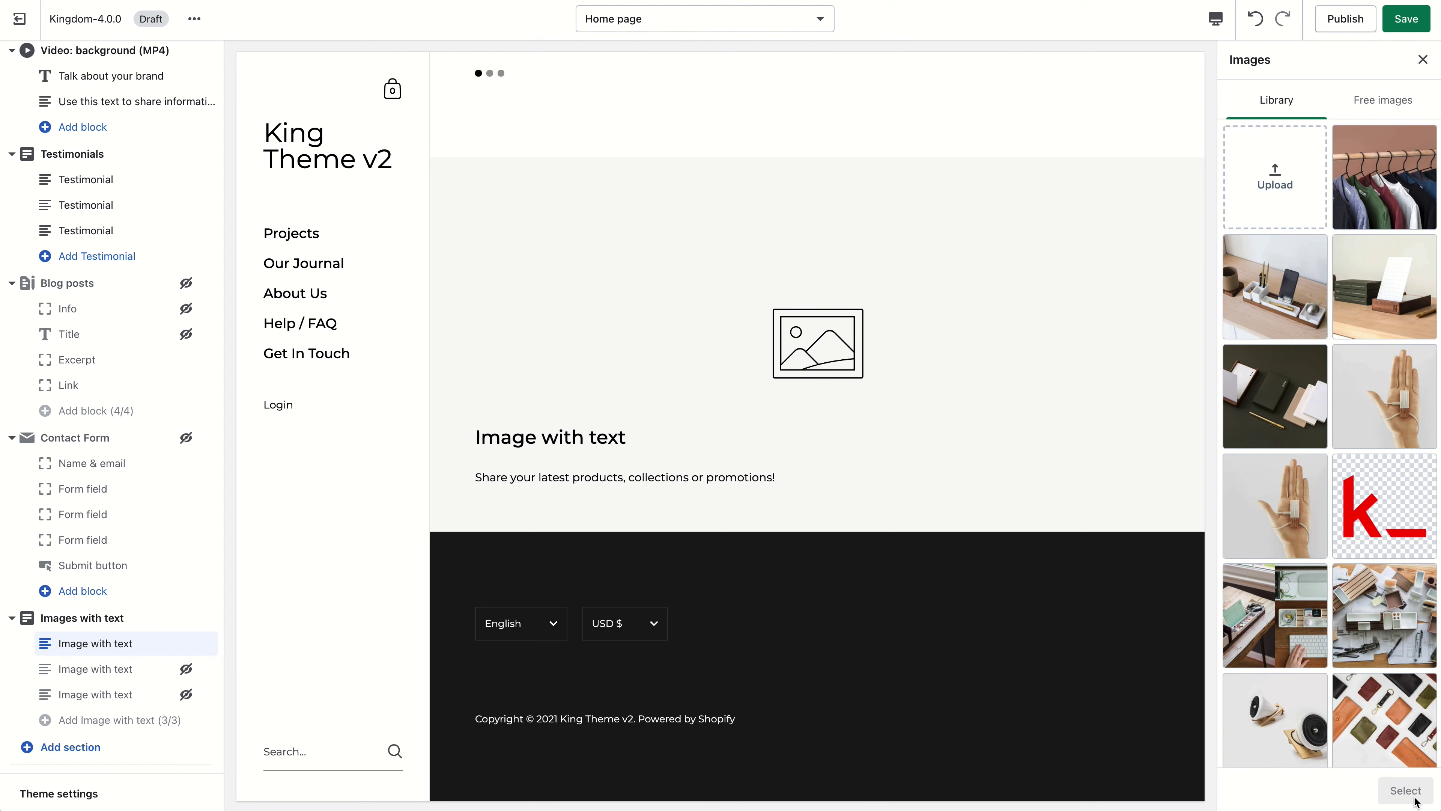
click(1384, 505)
click(1275, 505)
click(1406, 791)
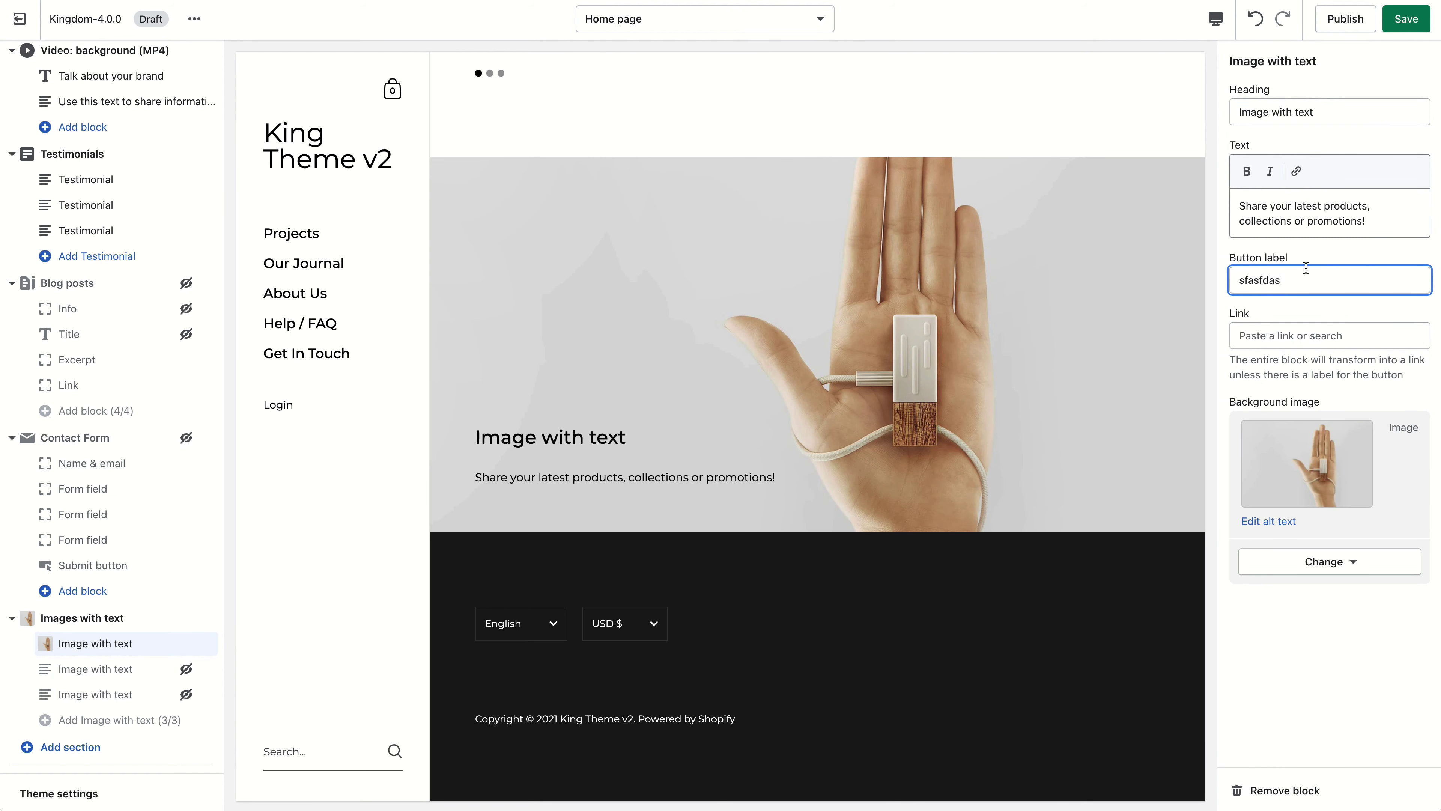
Give the first Image with text block the button label "sfasfdas" and link it to the Privacy Policy page.
click(1289, 279)
text(sfasfdas)
drag(1350, 221, 1371, 211)
click(1362, 336)
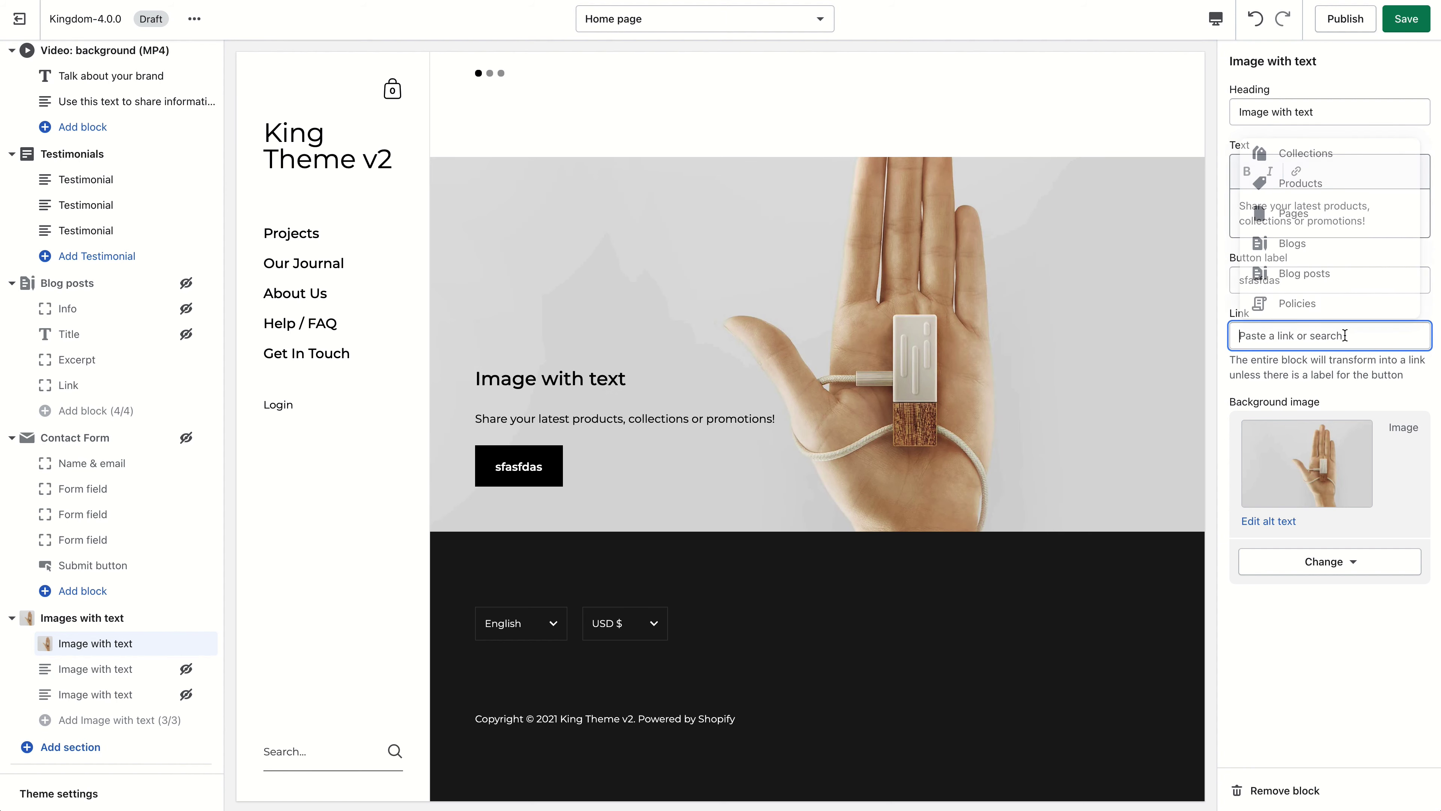
click(1319, 209)
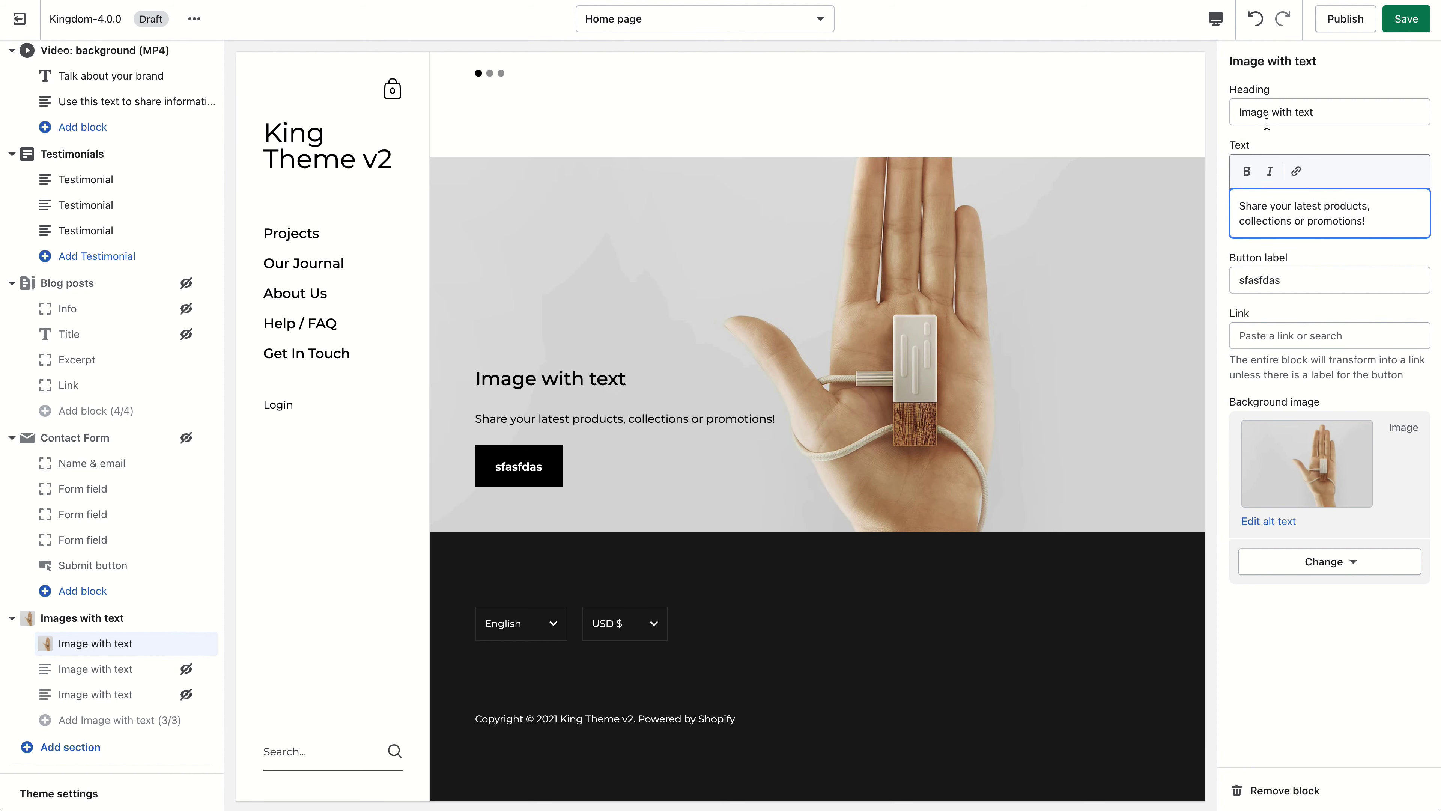
click(1293, 335)
click(1291, 270)
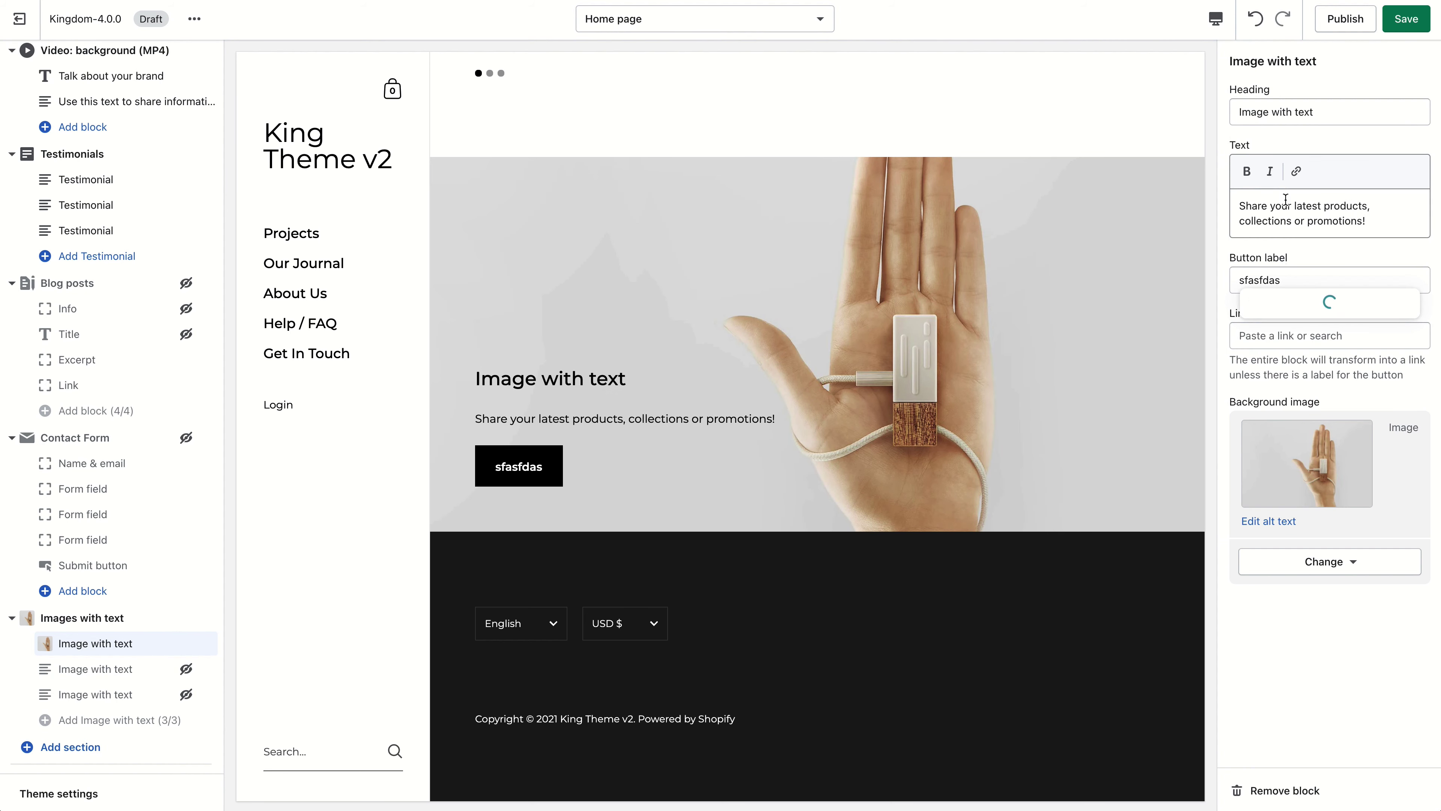
click(1299, 258)
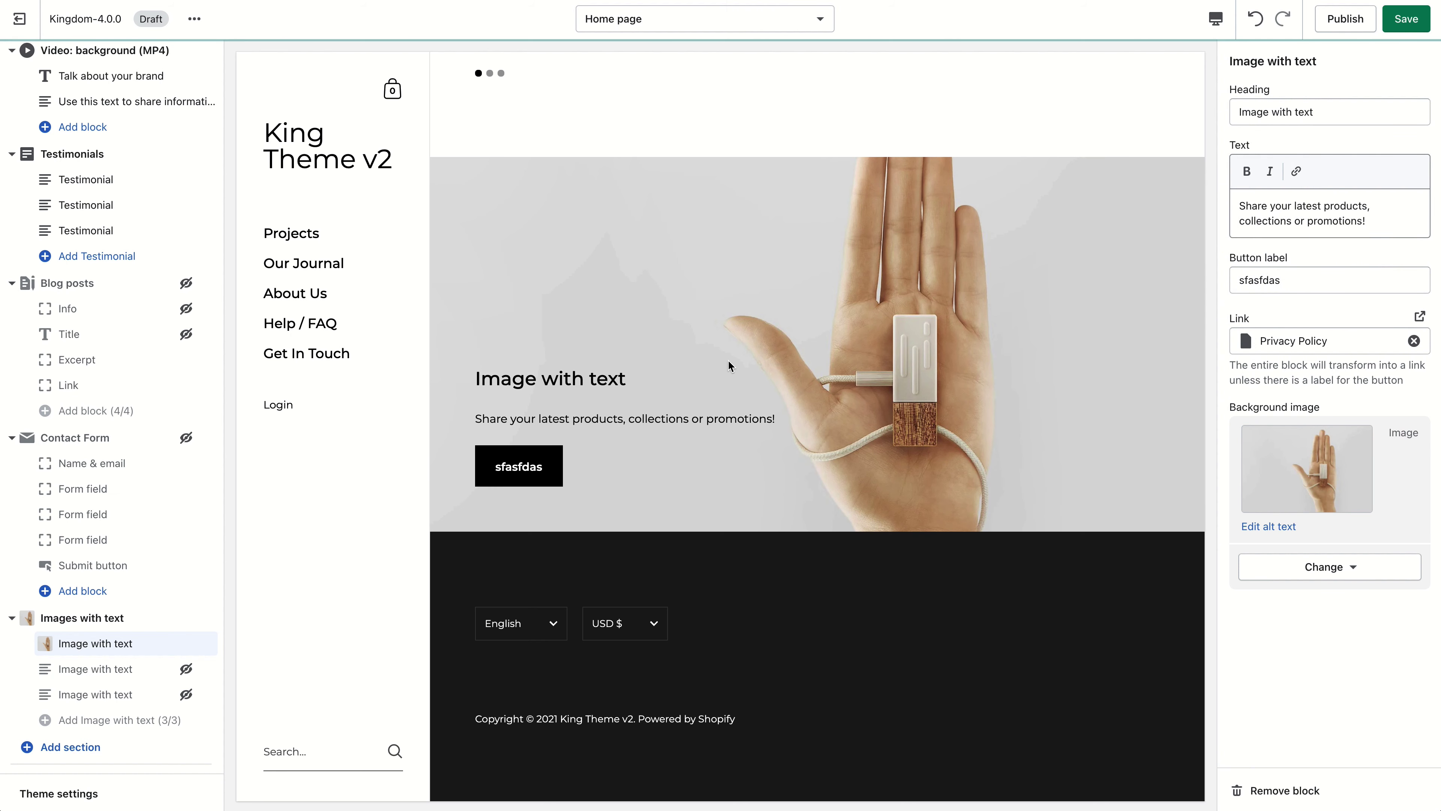
Clear the button label of the first Image with text block.
double_click(1331, 277)
key(BackSpace)
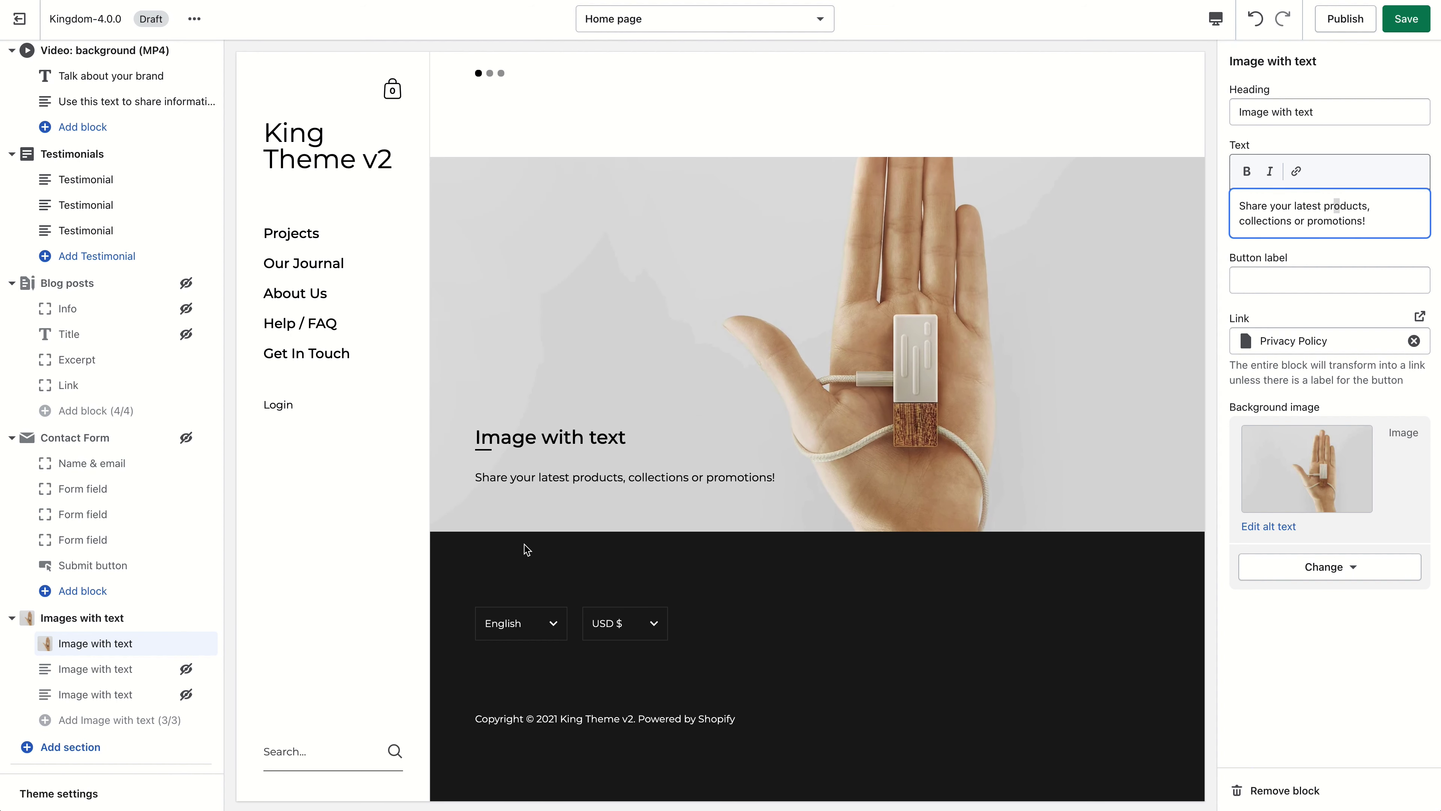
Enable inner content spacing for the Images with text section and set its custom text color to red.
click(82, 617)
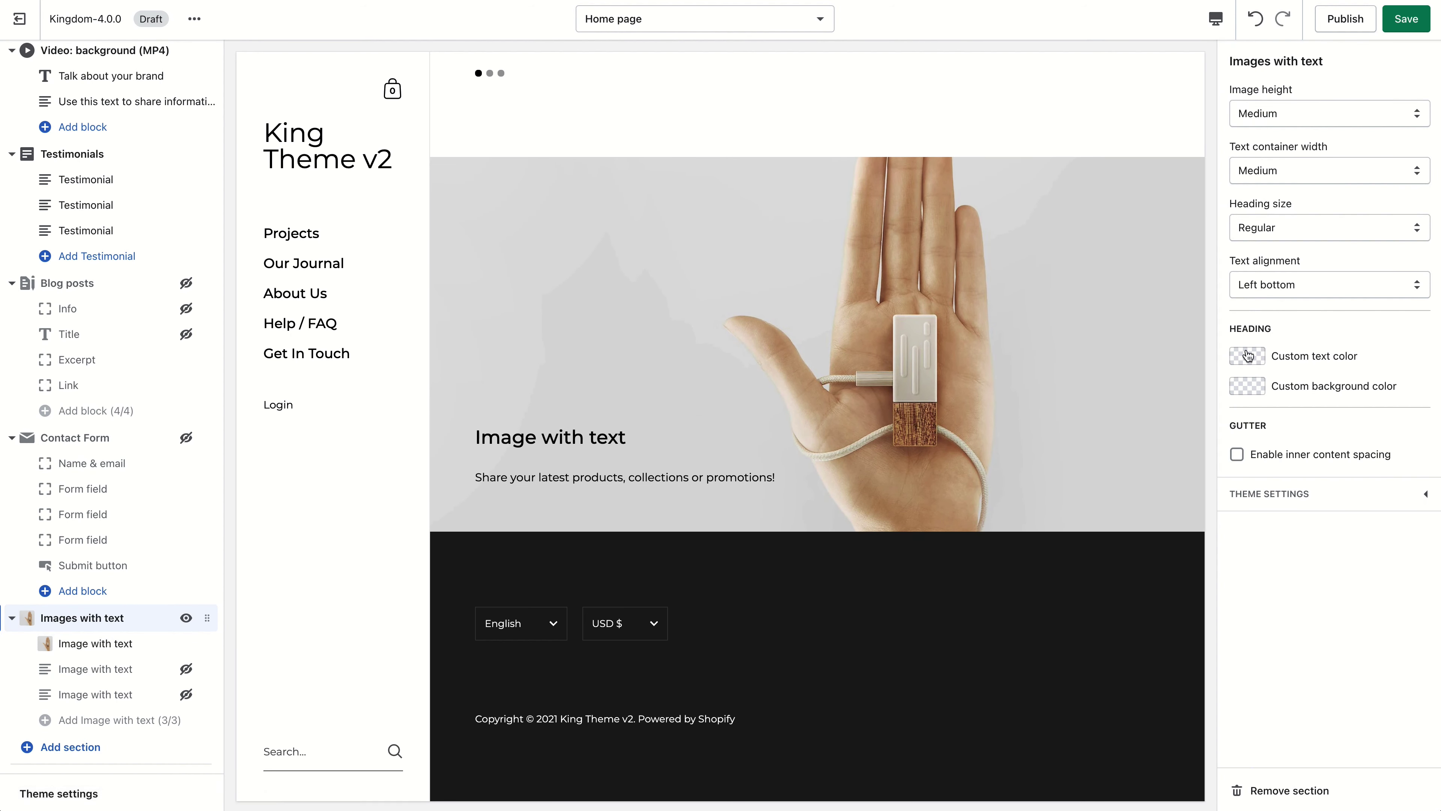
click(1273, 462)
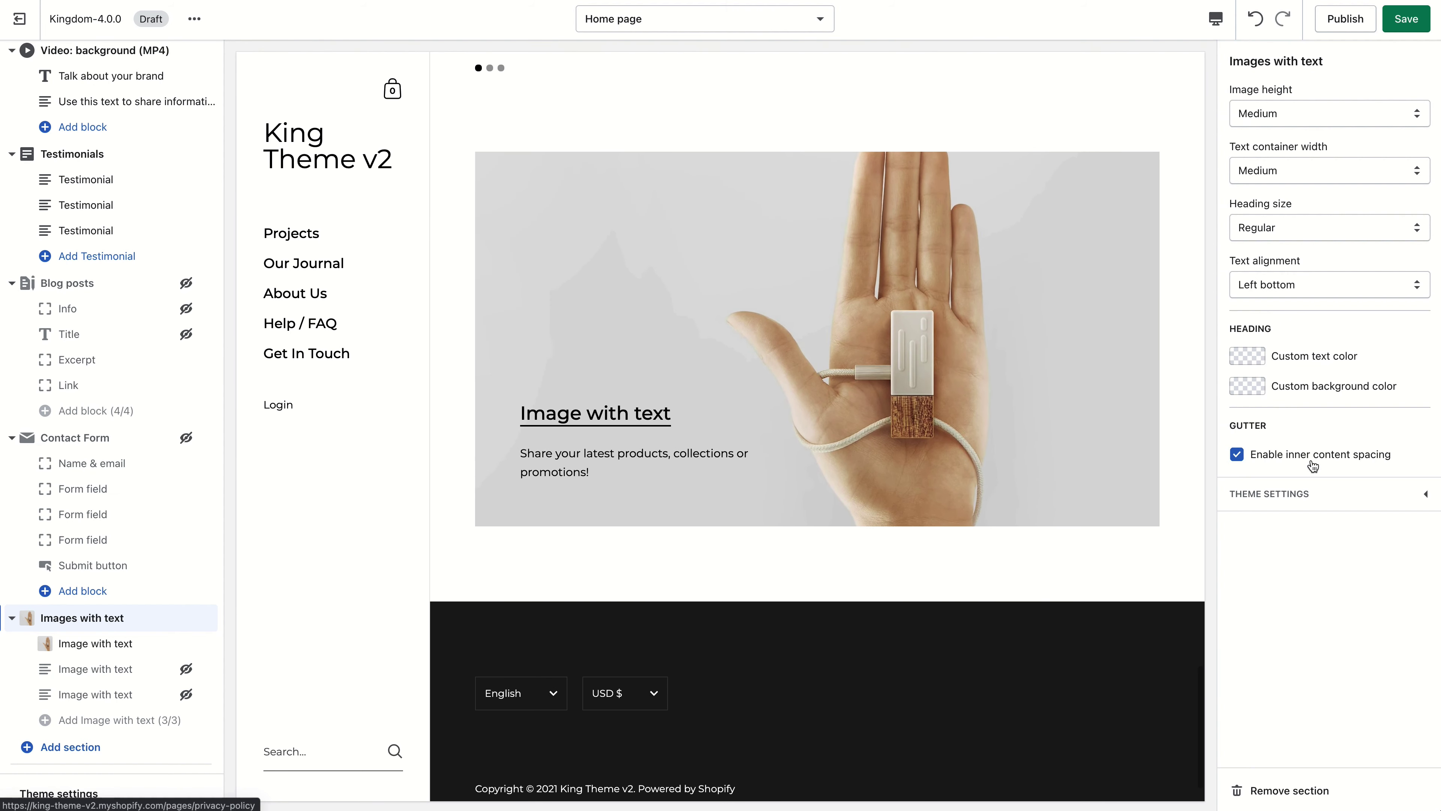
click(1266, 355)
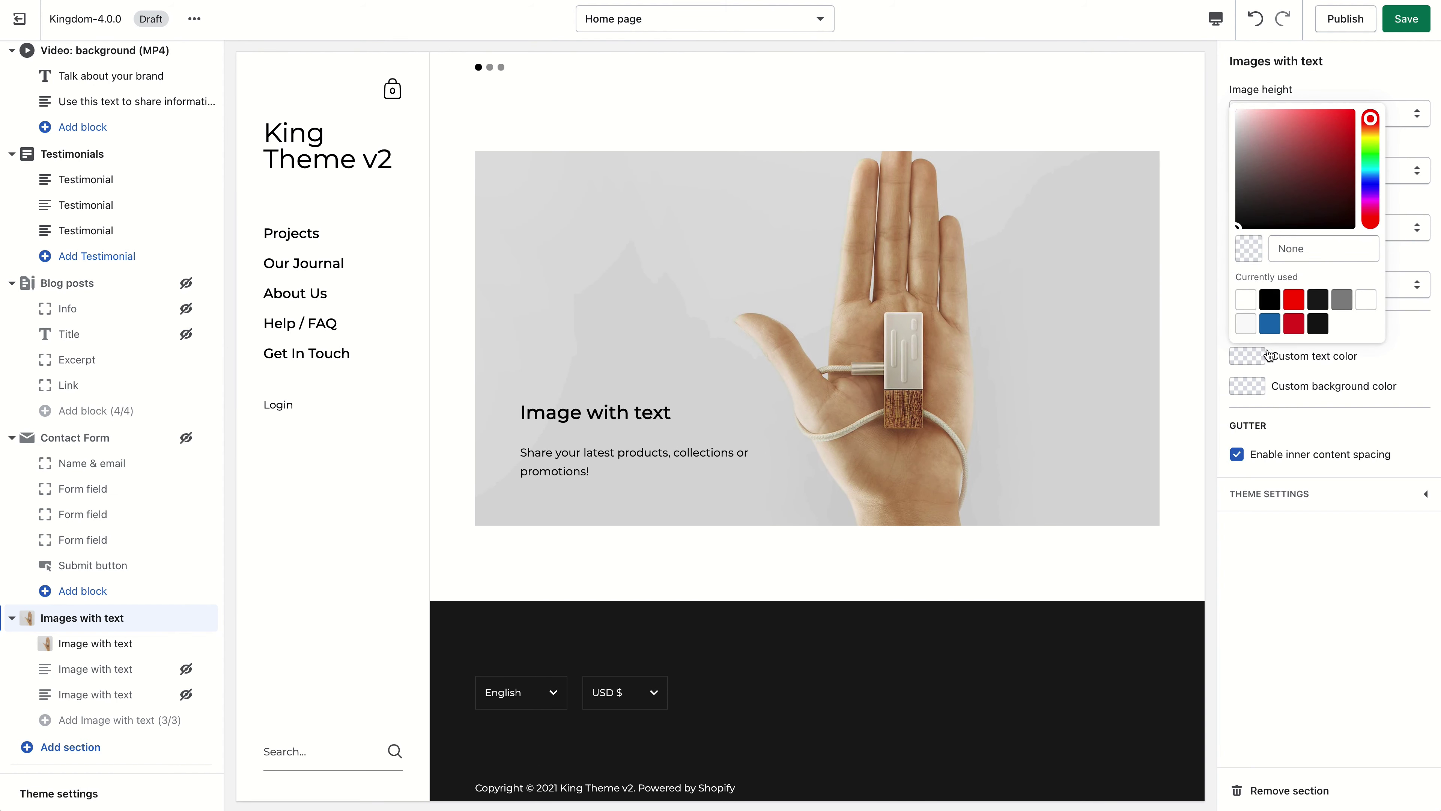
click(1286, 303)
click(1301, 554)
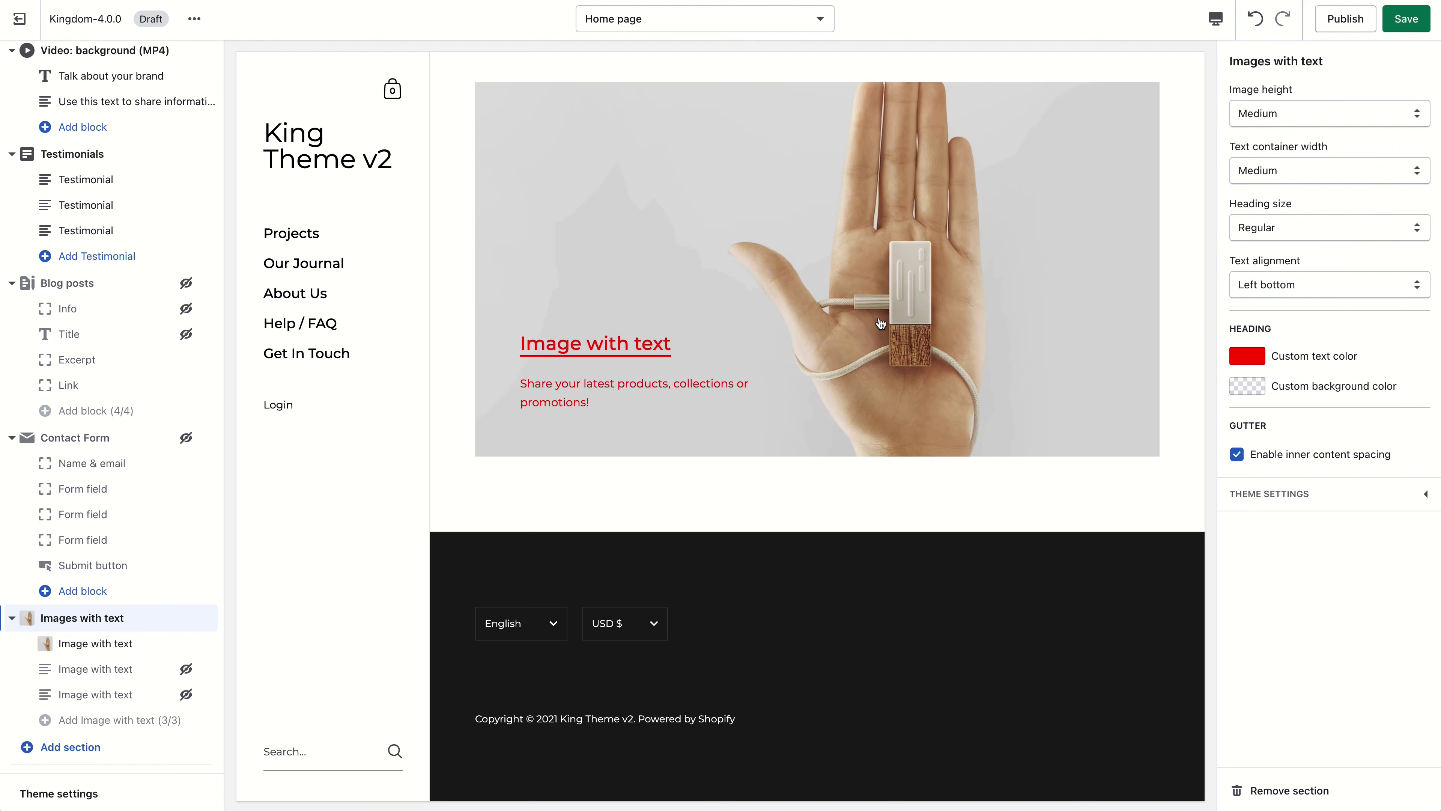
Set the Images with text section's heading size to Extra large and center its text alignment.
click(1362, 227)
click(1351, 247)
click(1328, 227)
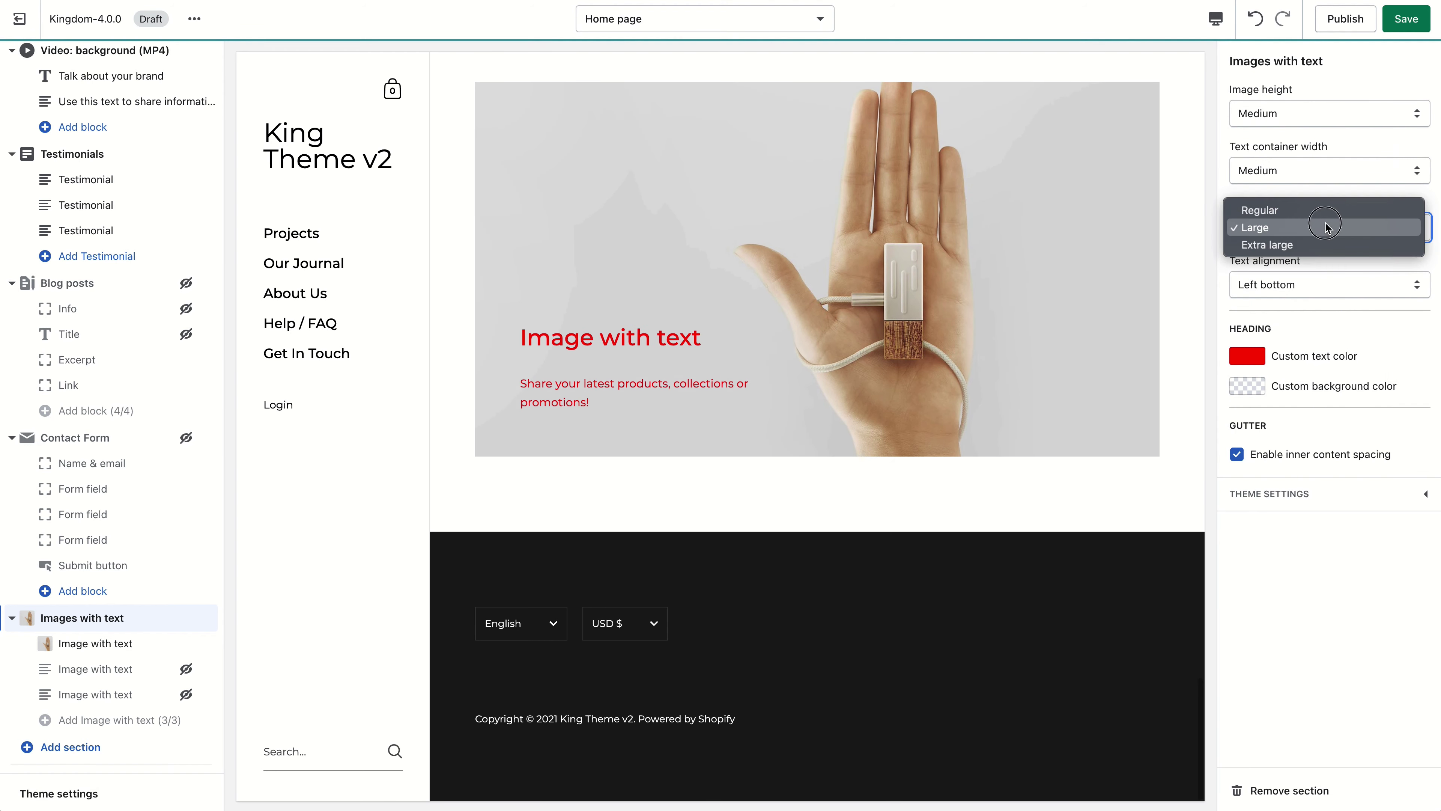
click(1316, 246)
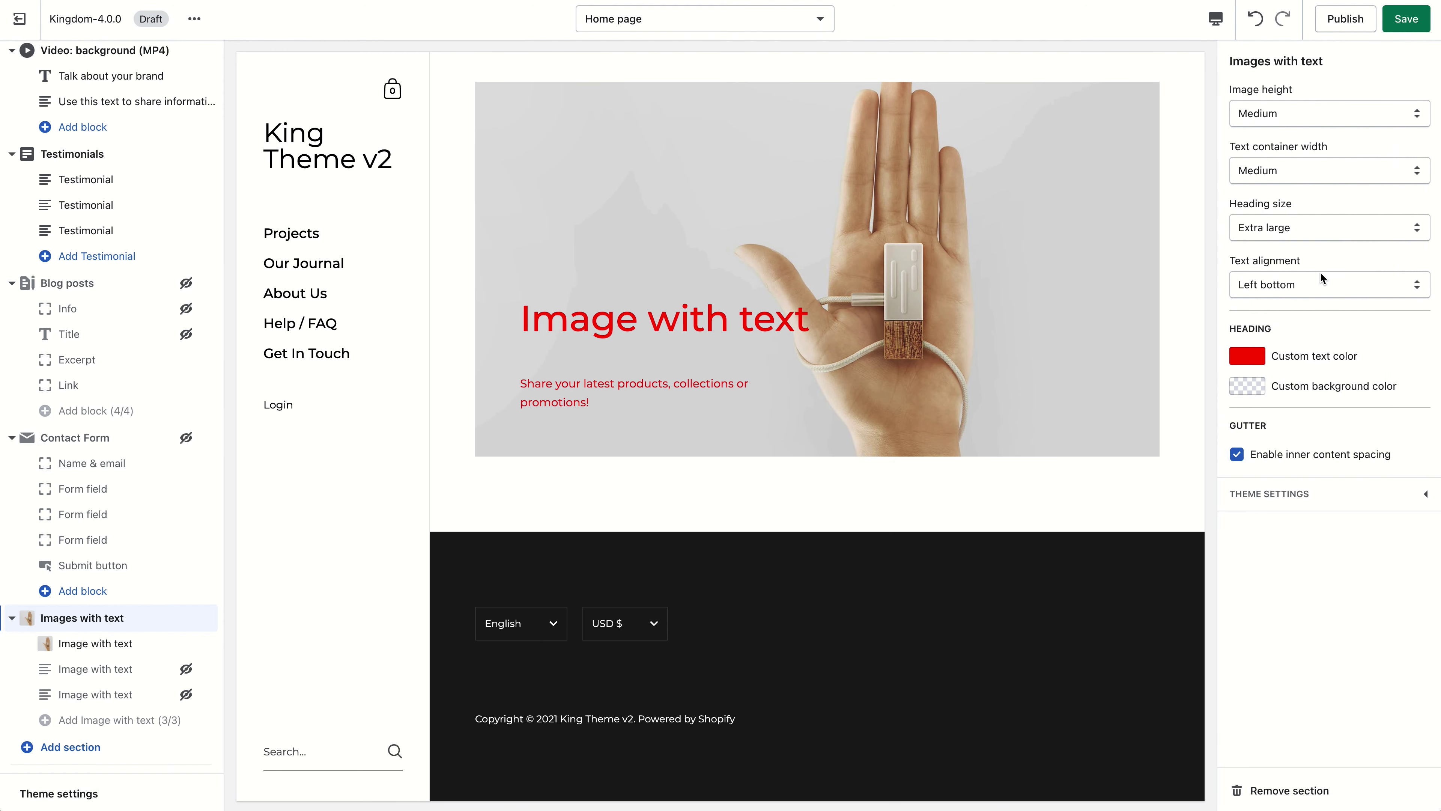
click(1319, 271)
click(1307, 249)
Delete the body text of the first Image with text block and hide the Images with text section.
click(146, 643)
key(BackSpace)
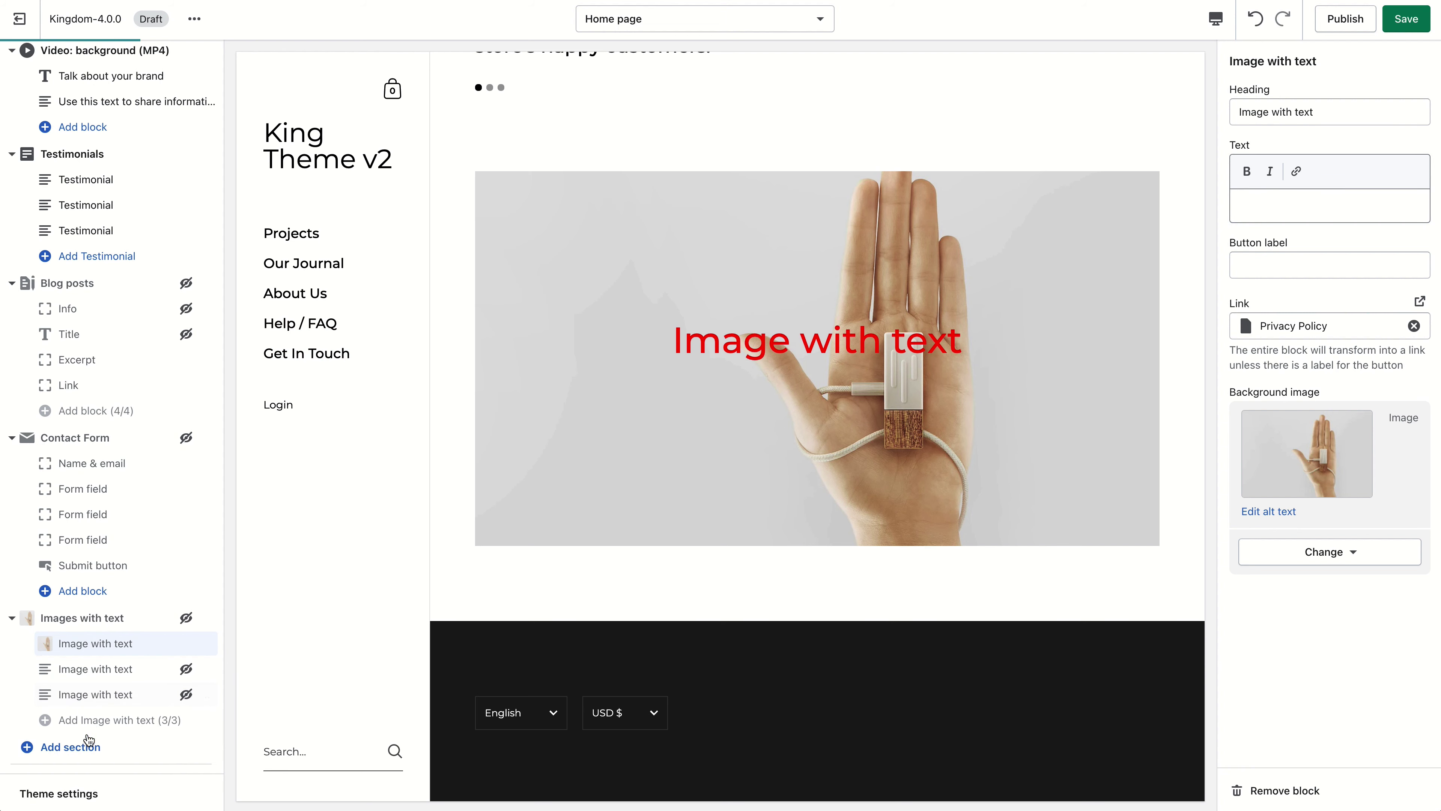
Add a Gallery section to the home page below Images with text.
click(89, 744)
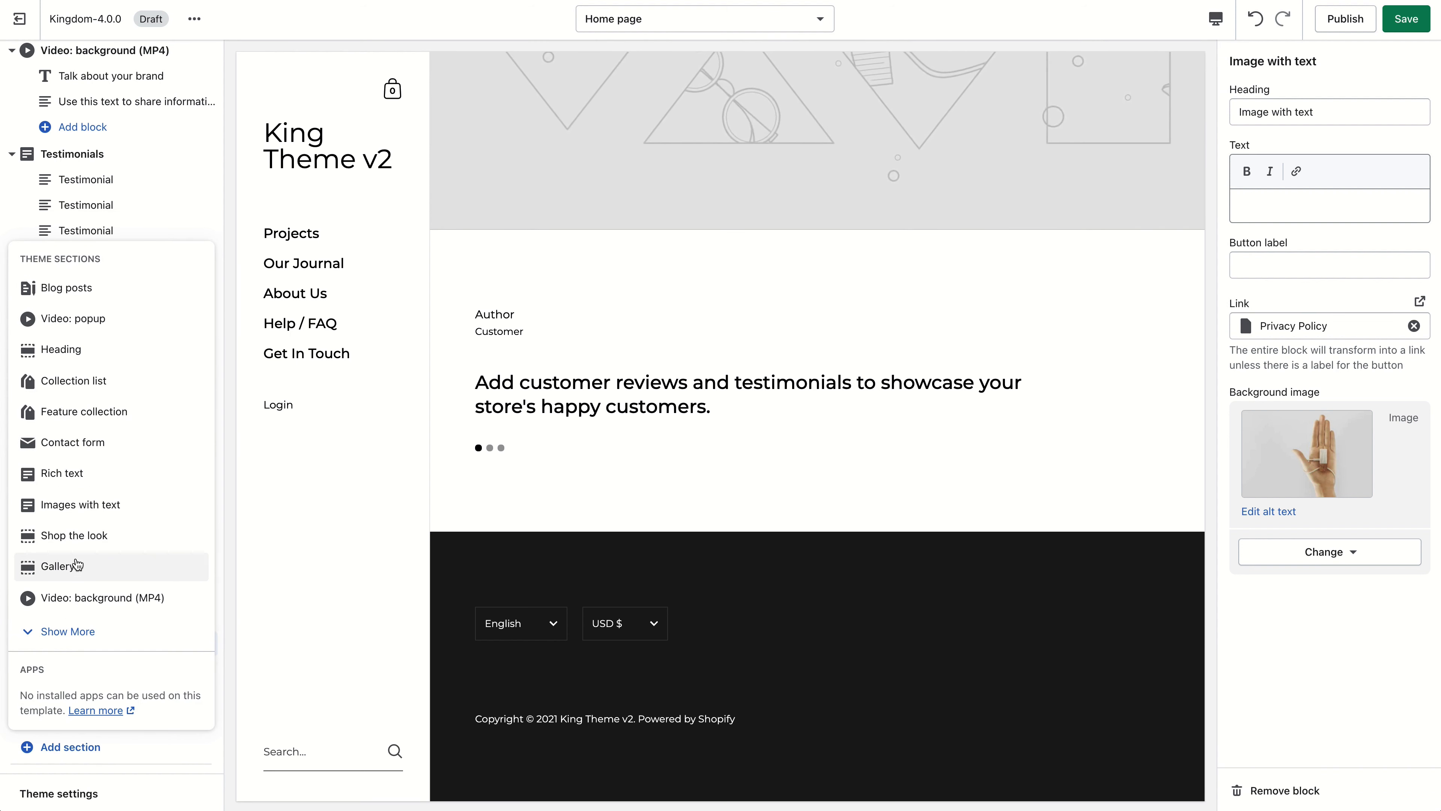
click(76, 563)
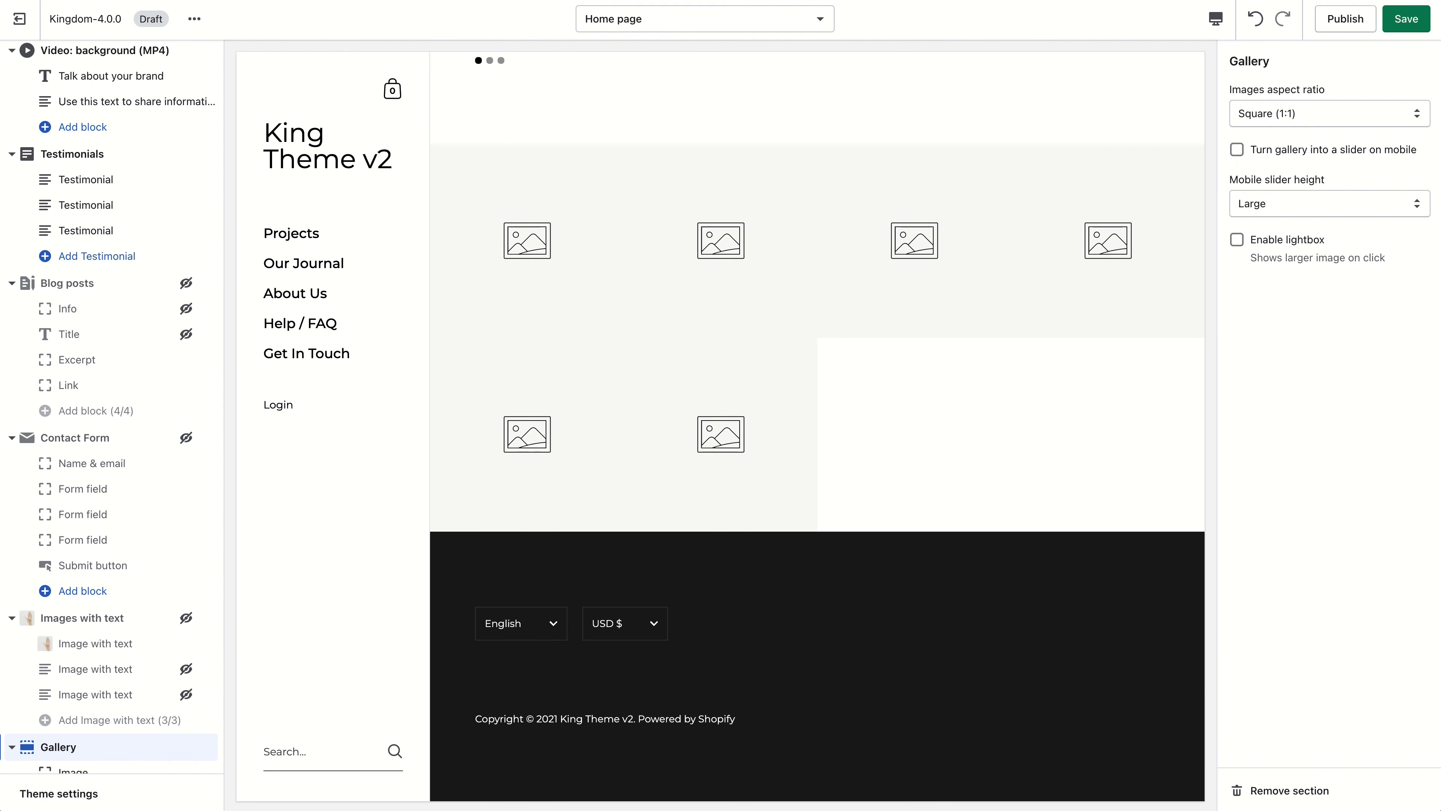
Enlarge the first Gallery image in the grid and assign it the library photo of the desk organizer with a phone.
scroll(94, 738, down, 5)
click(74, 638)
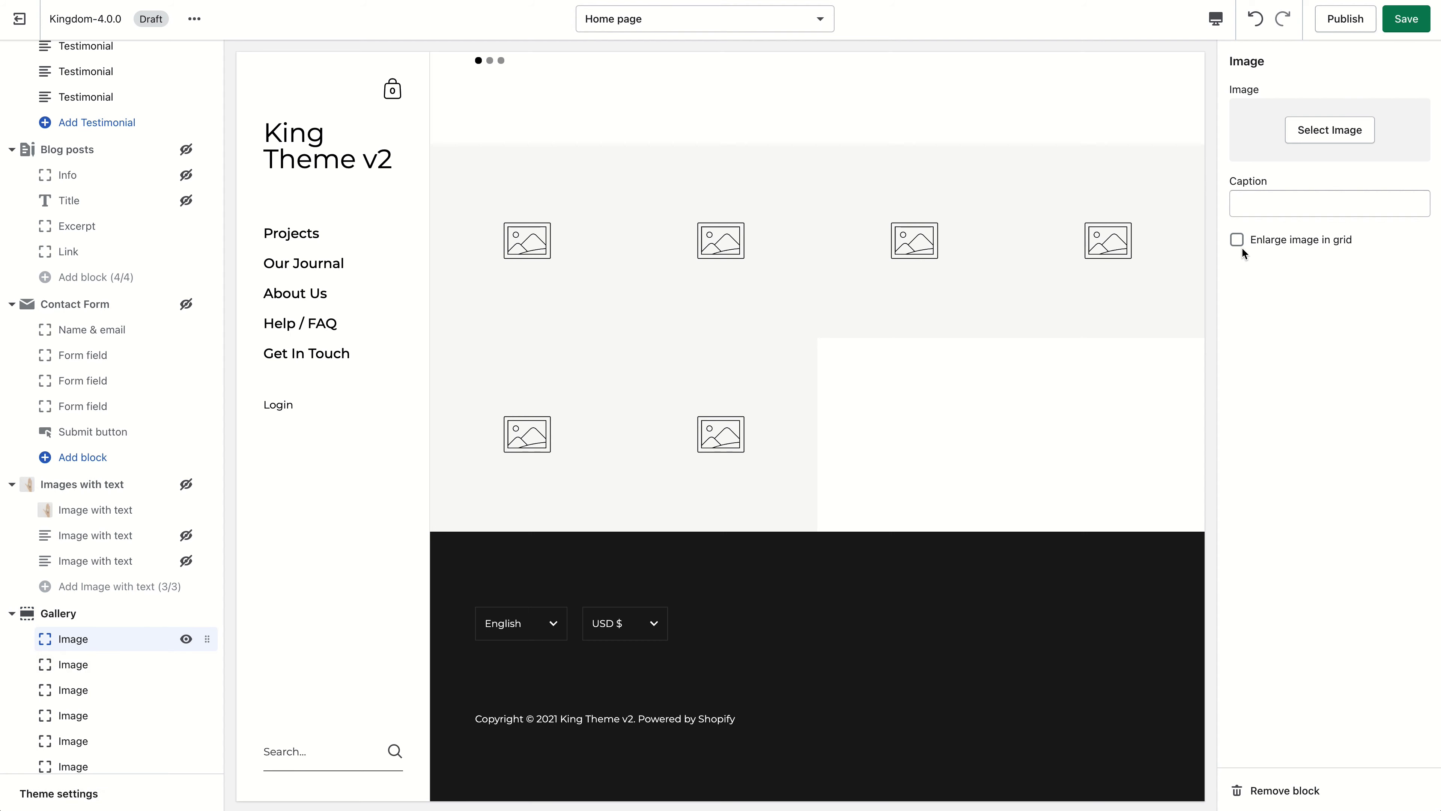
click(1300, 244)
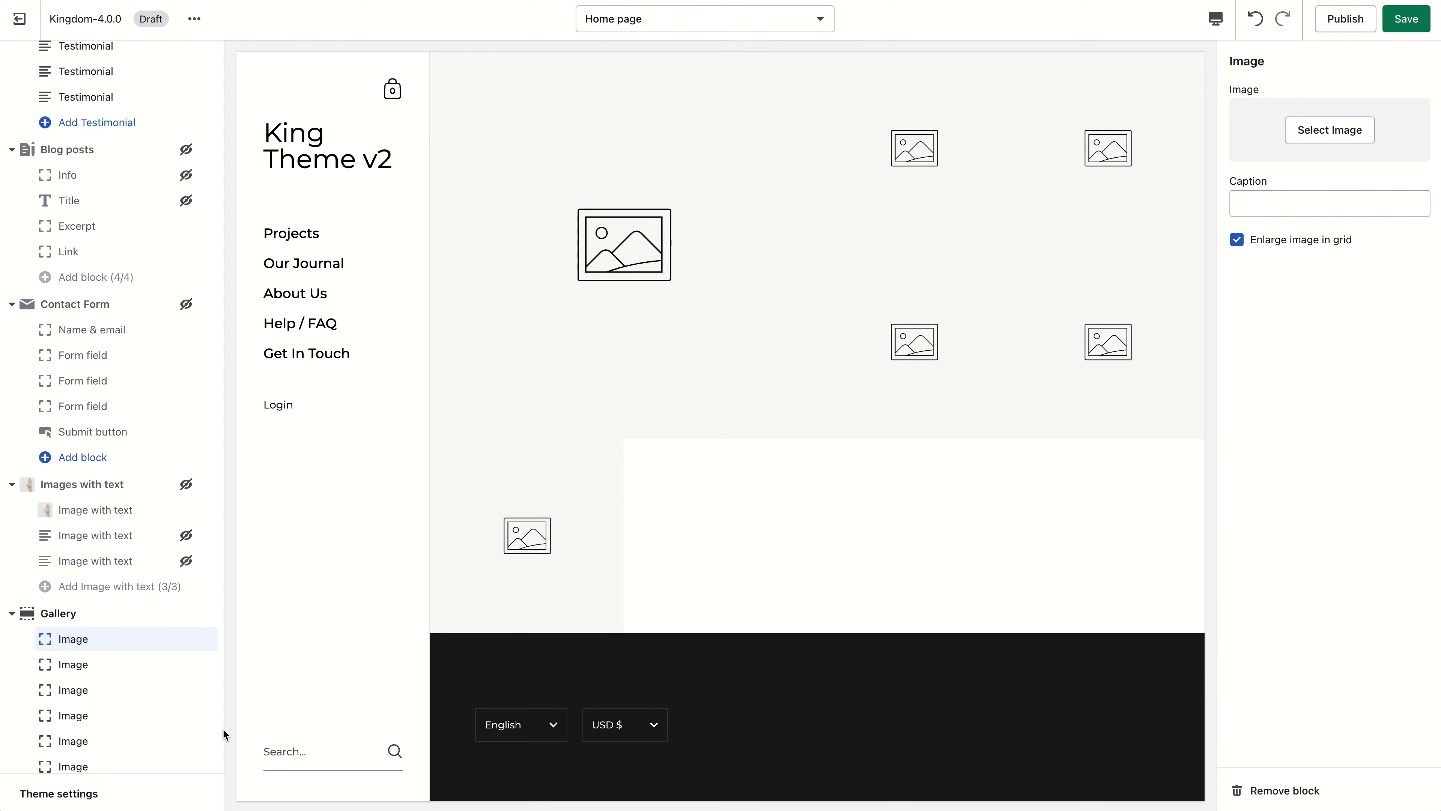
click(1340, 130)
click(1258, 290)
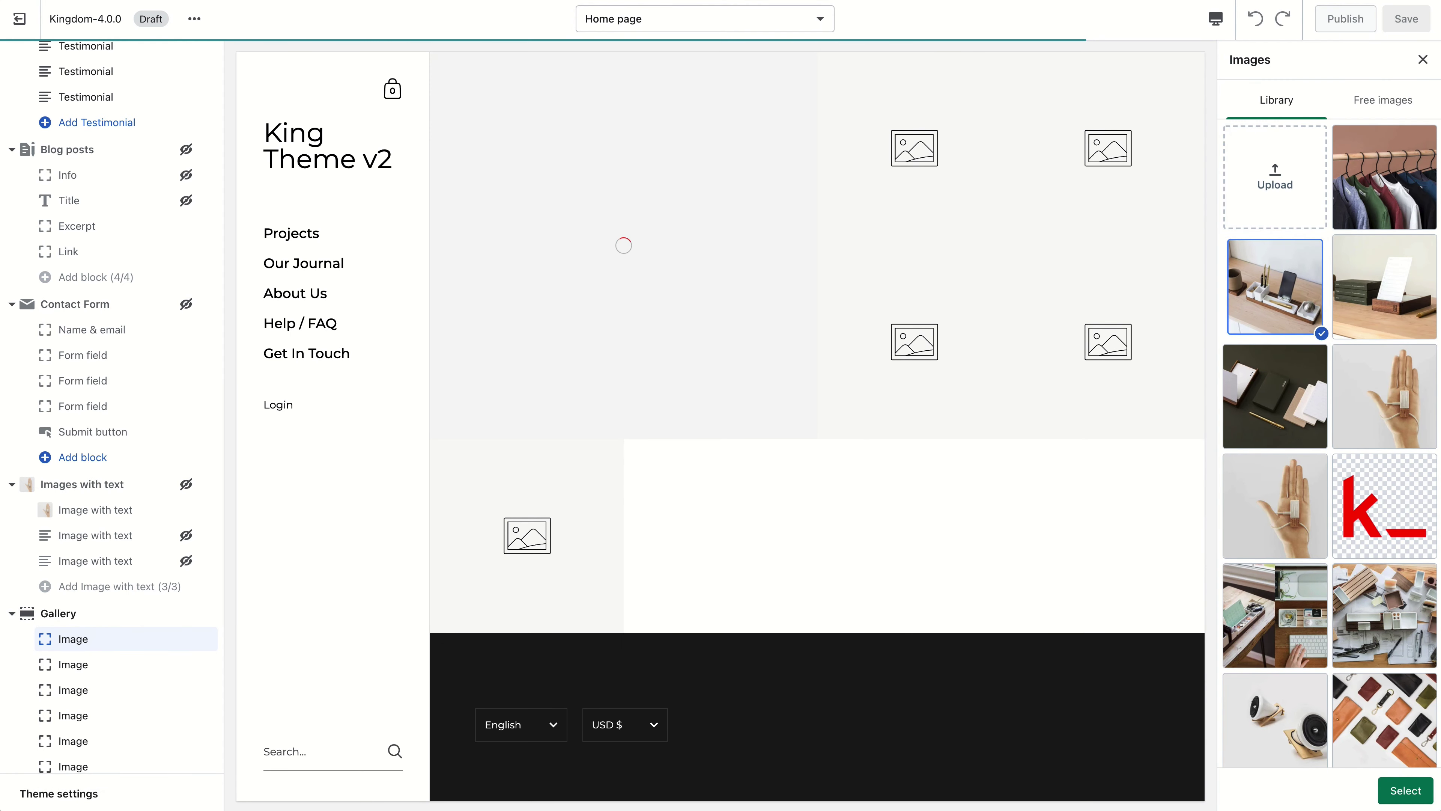
click(1406, 790)
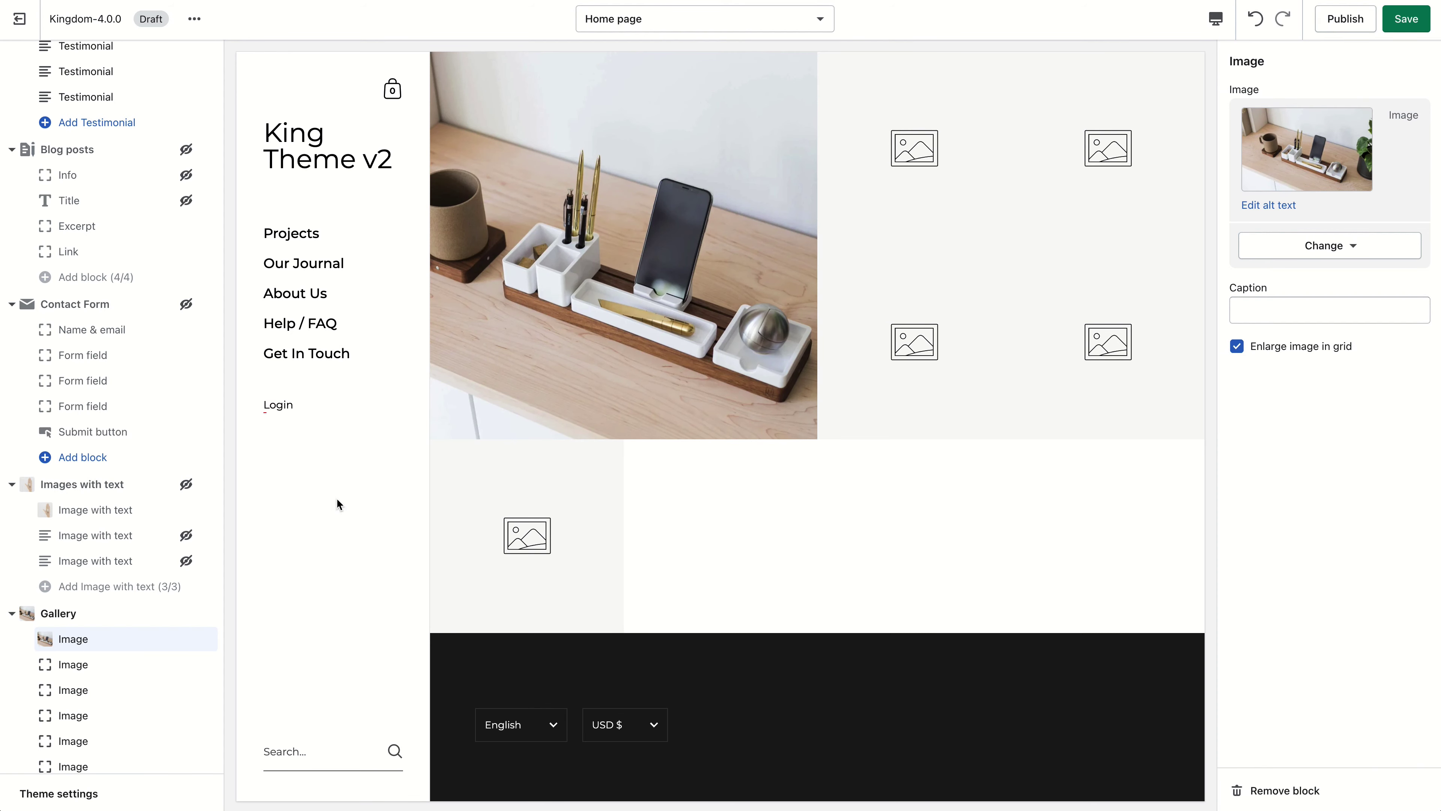
Open the Gallery section's settings and preview the gallery in the Mobile view.
click(139, 614)
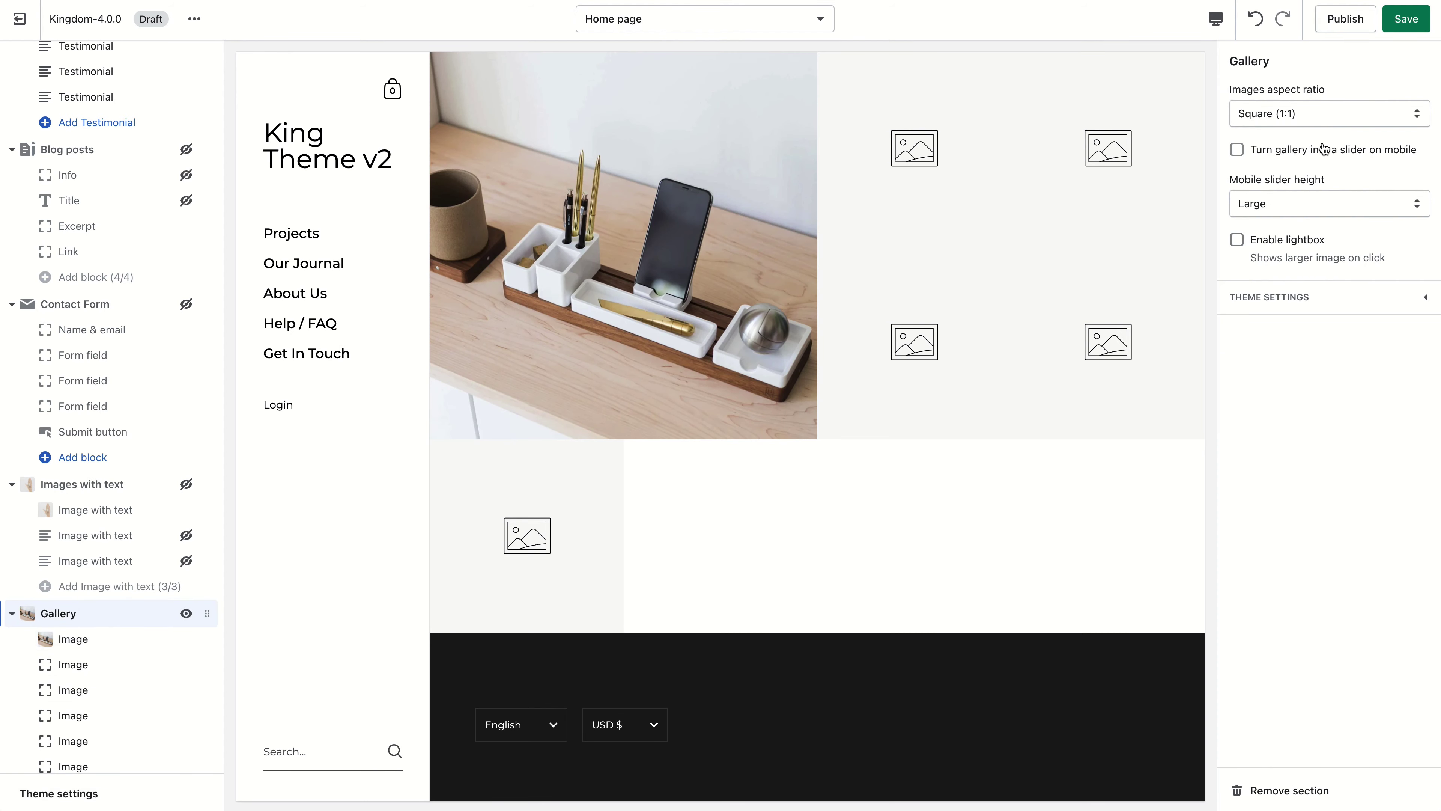
click(1216, 18)
click(1251, 58)
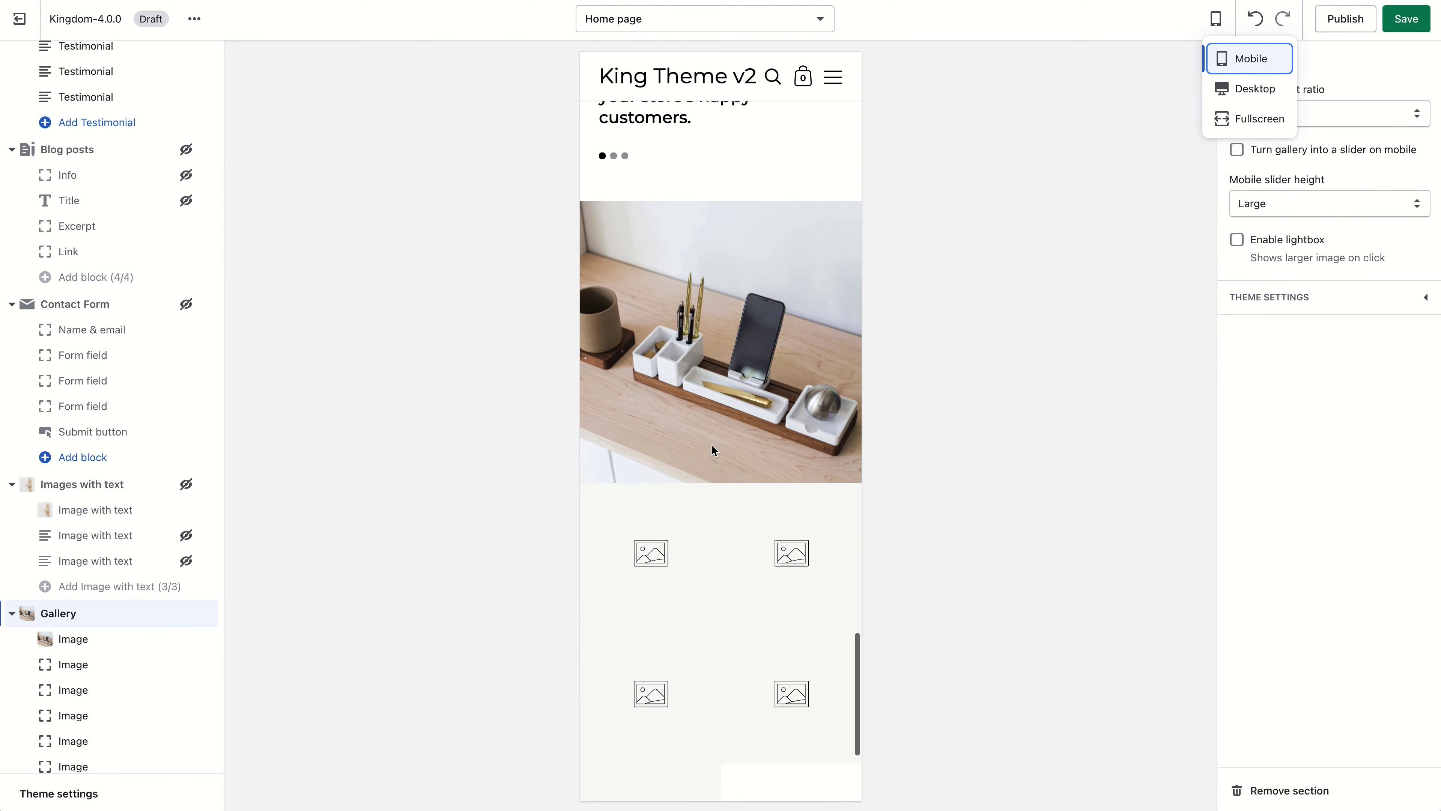
Turn the gallery into a slider on mobile with Medium slider height and enable its lightbox.
click(1319, 150)
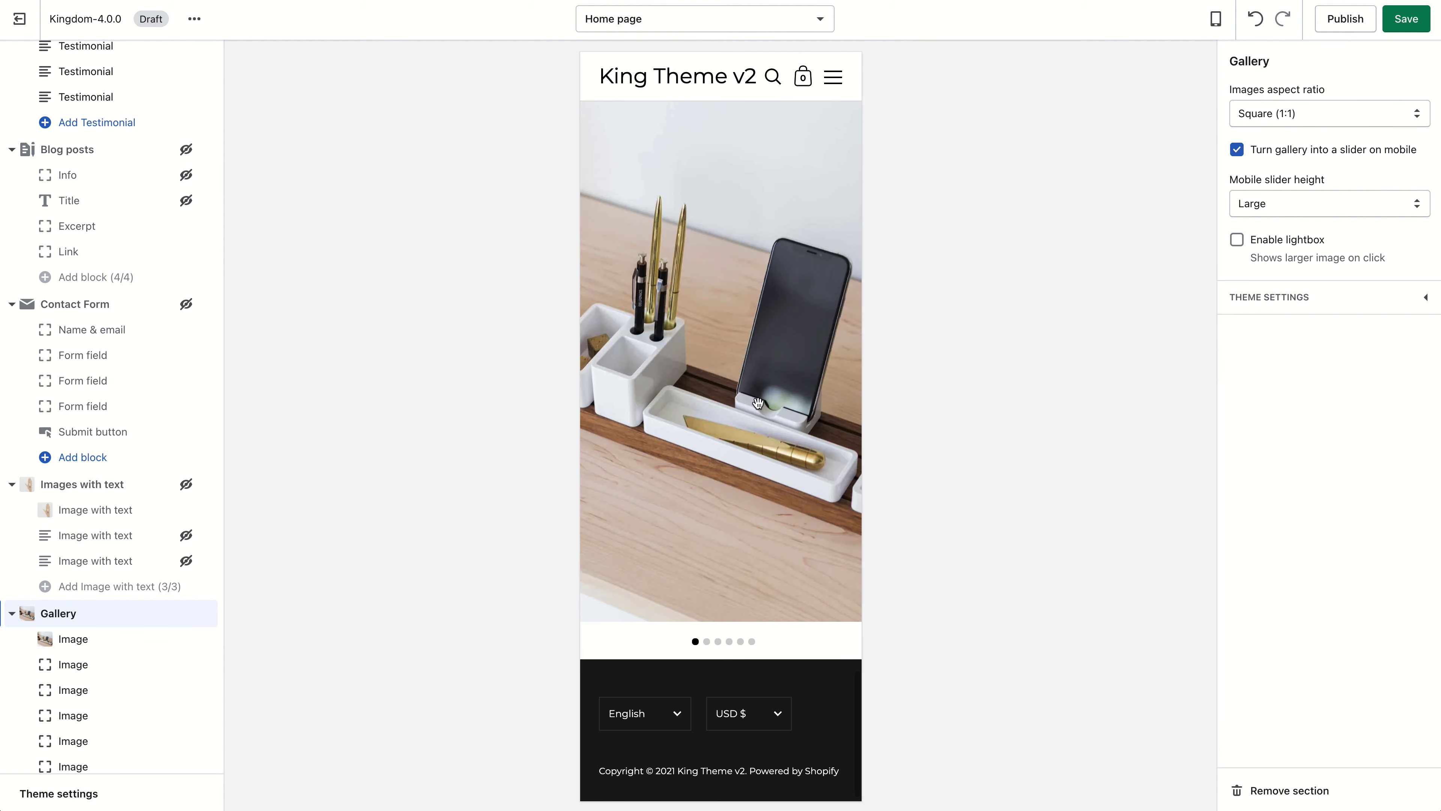
click(1273, 199)
click(1273, 187)
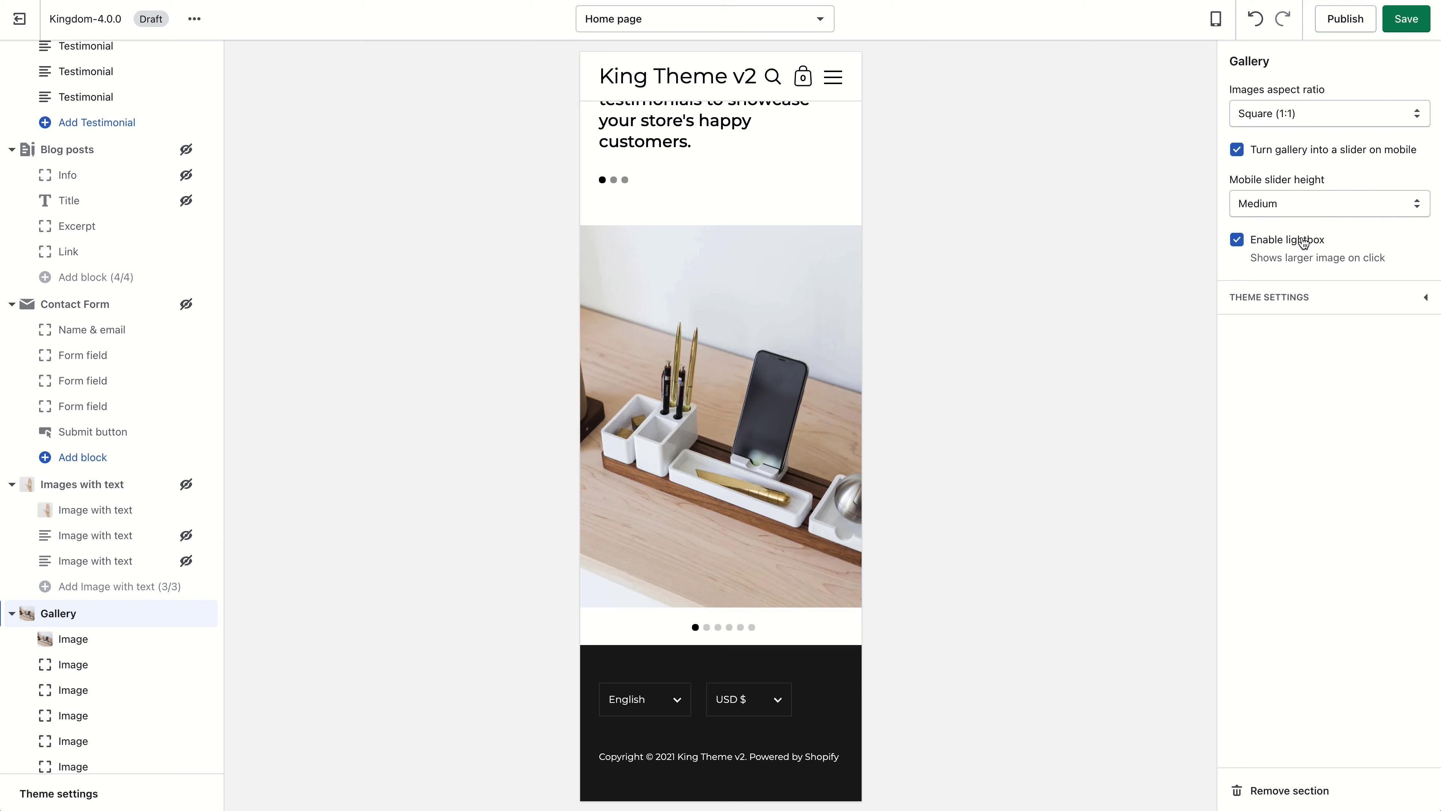
Return the preview to the Desktop view and hide the Gallery section.
click(1215, 19)
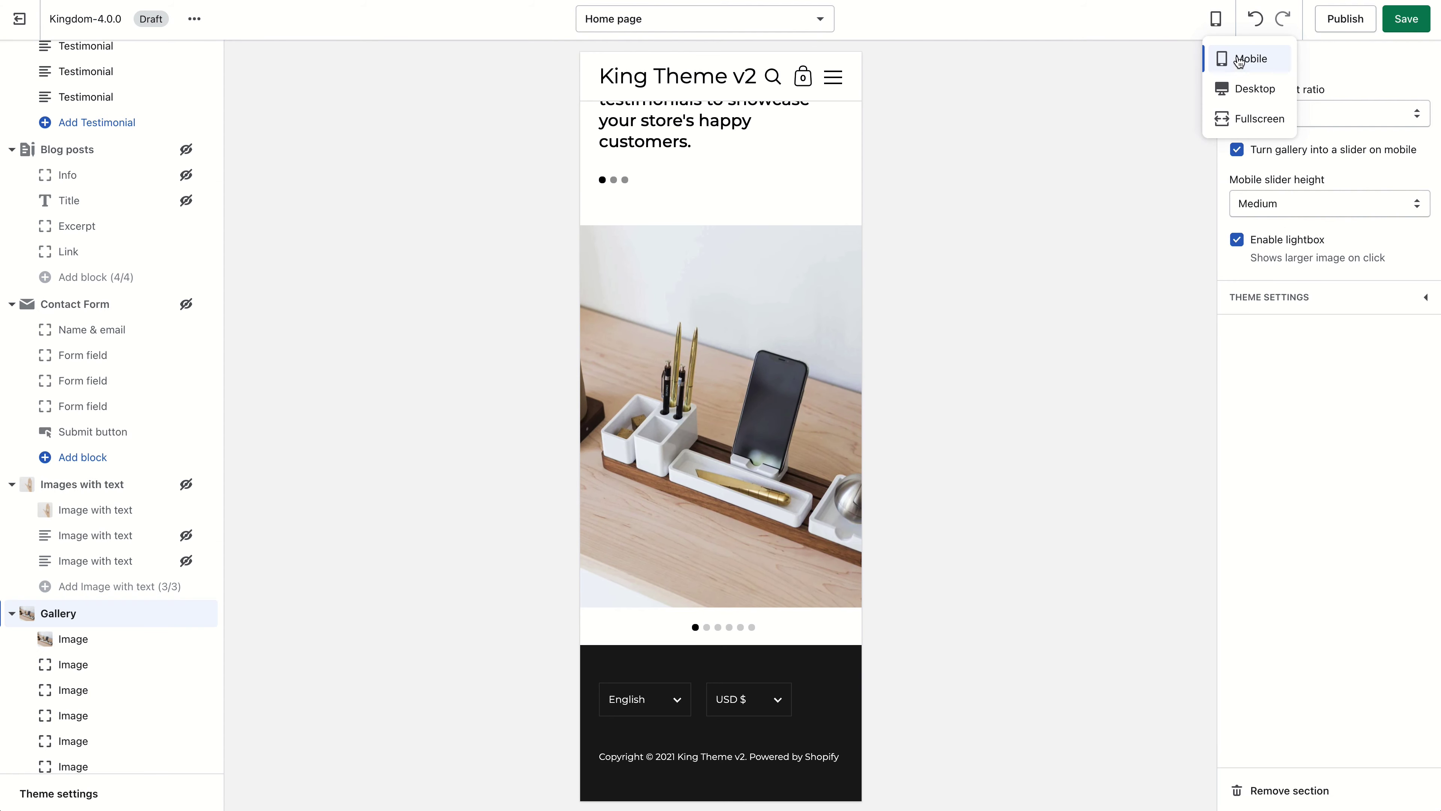
click(1235, 91)
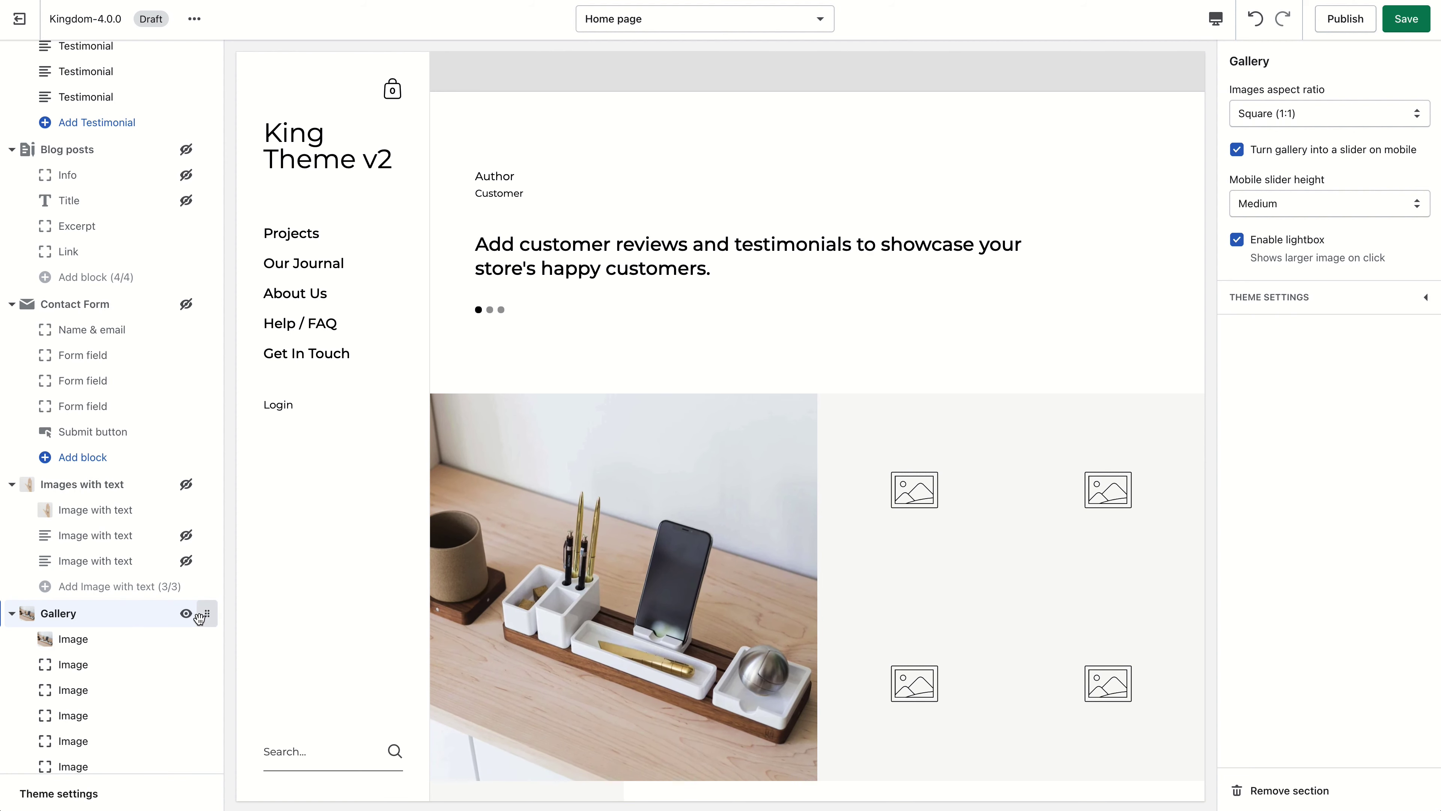
click(186, 614)
Add a Text columns with images section to the home page below Gallery.
scroll(103, 686, down, 3)
click(51, 789)
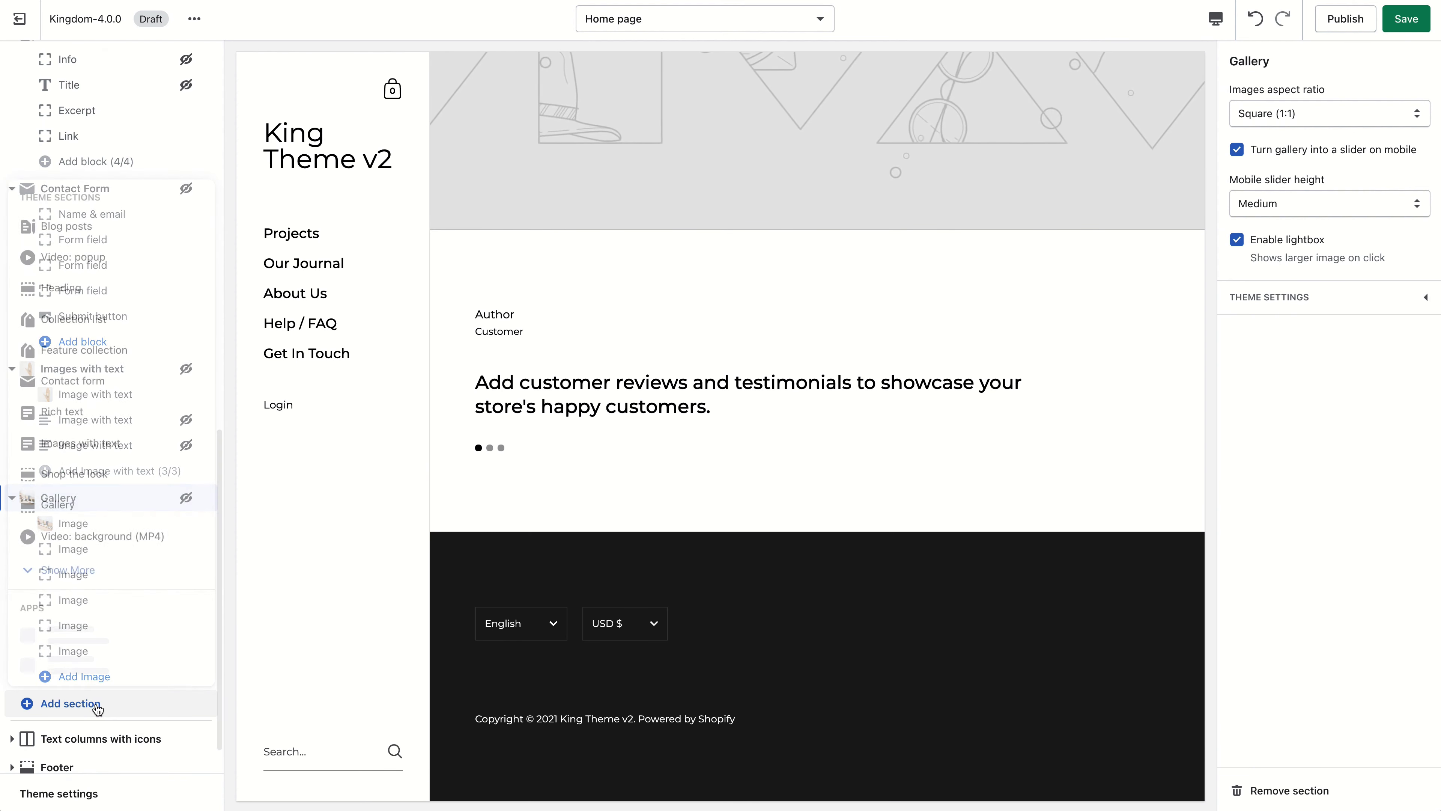
click(71, 581)
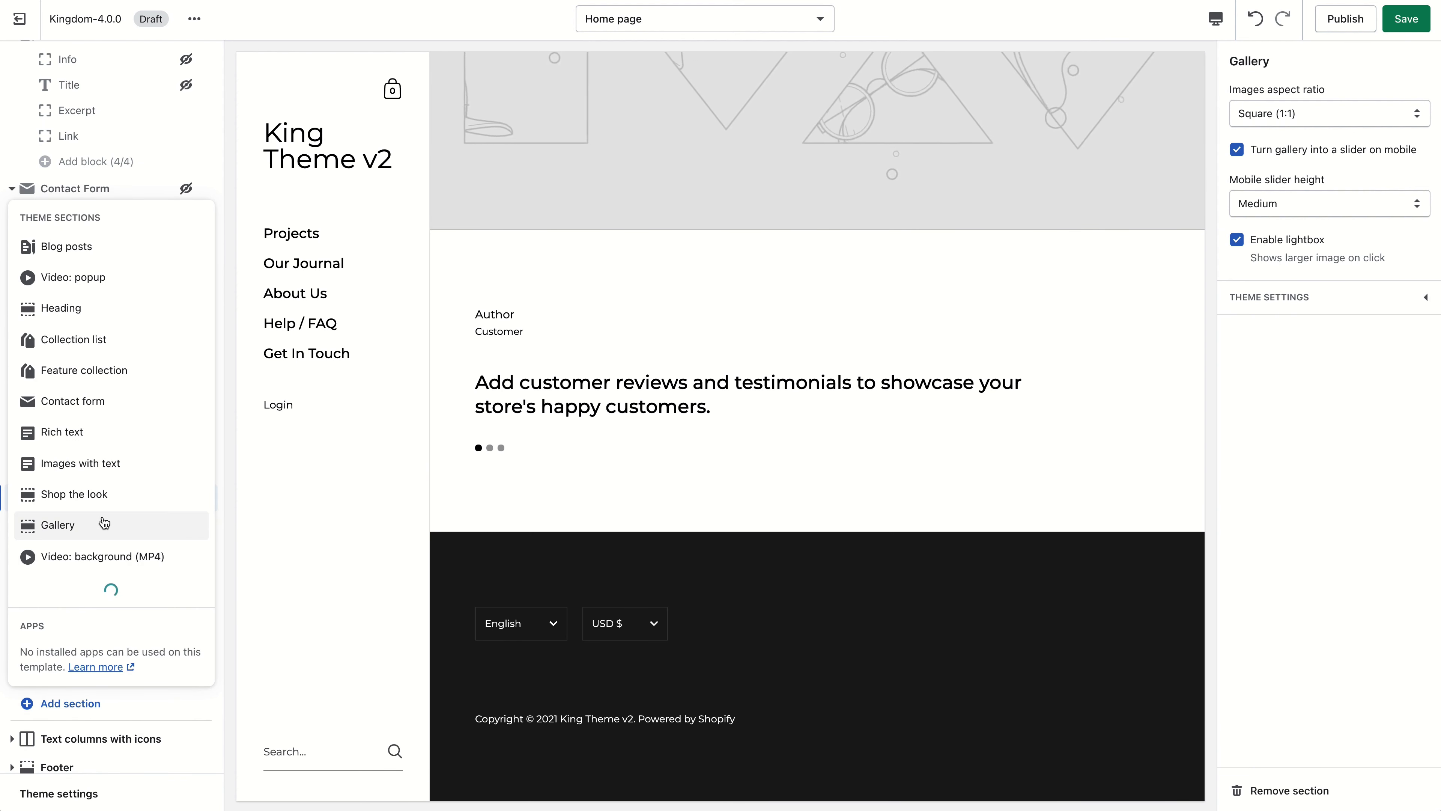
scroll(106, 554, down, 2)
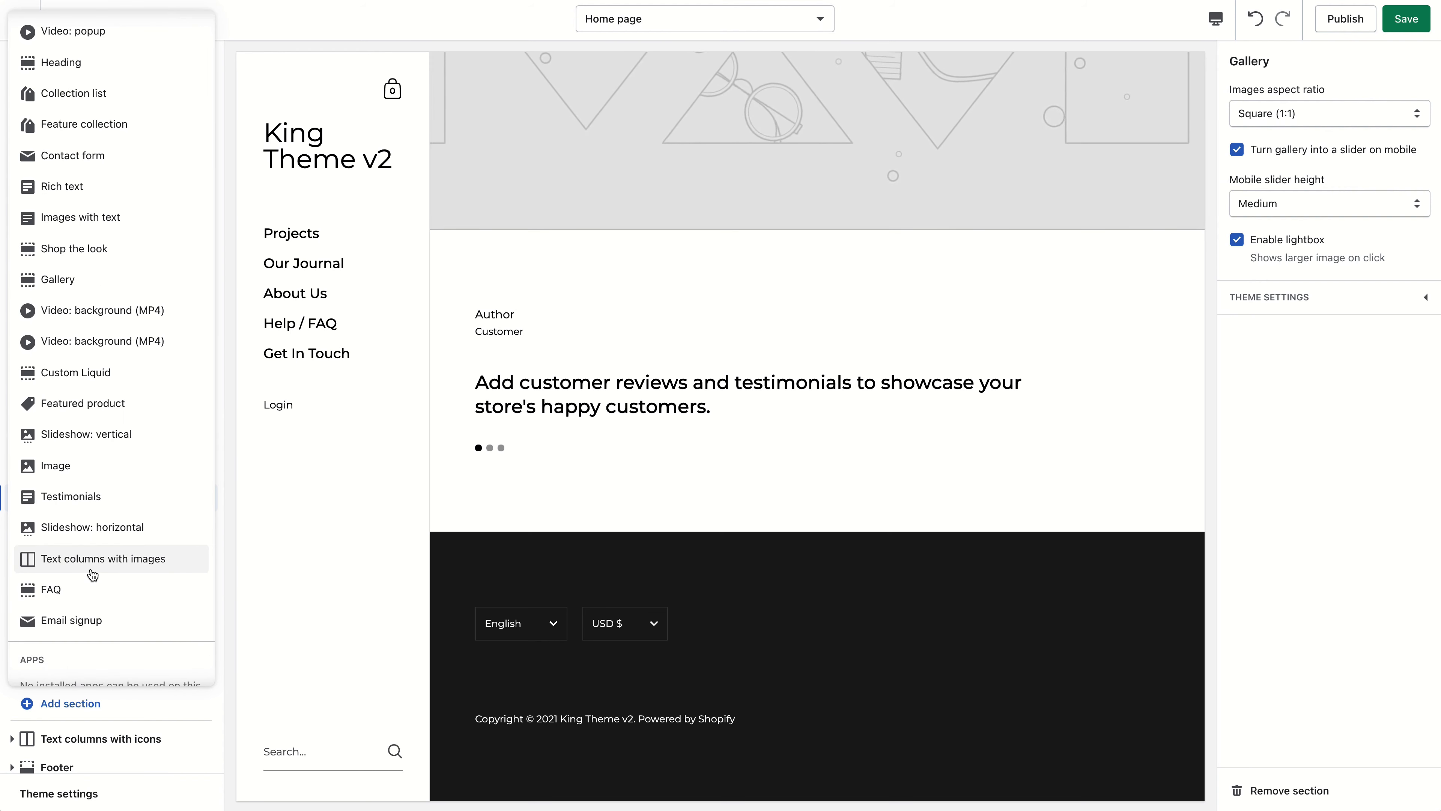
click(94, 568)
scroll(115, 747, down, 2)
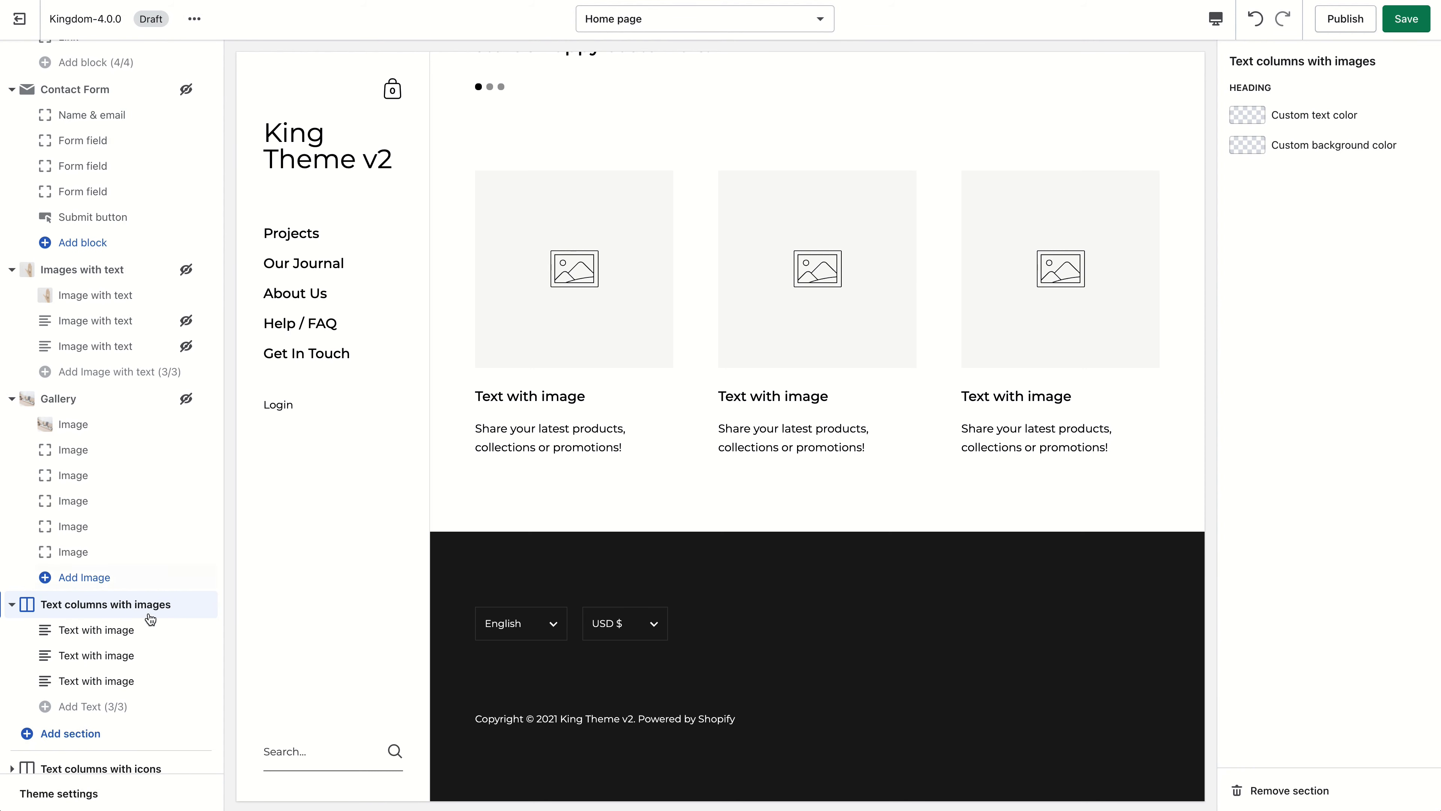
Give the Text columns with images section a black custom background color and a white custom text color.
click(1274, 146)
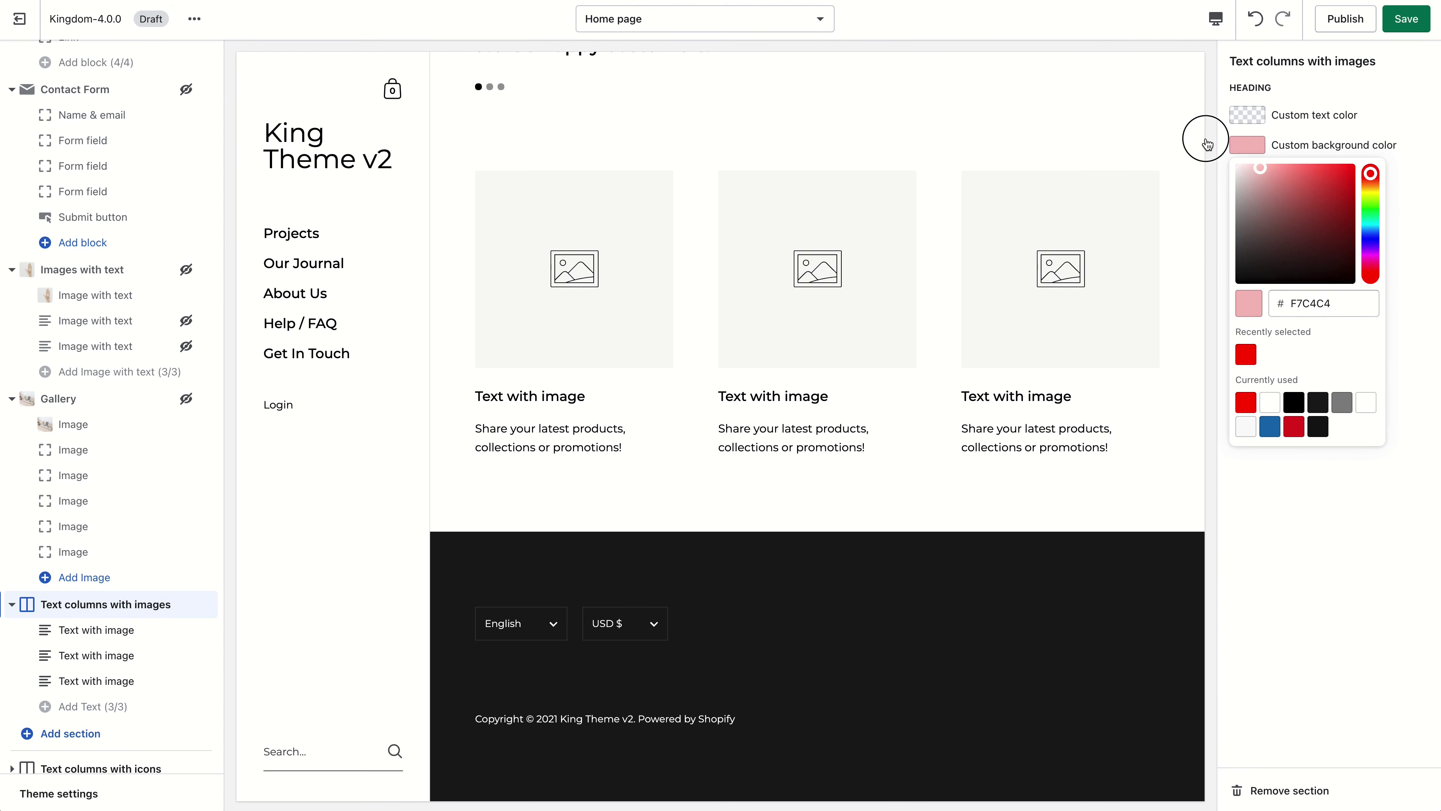
drag(1269, 227, 1248, 282)
click(1247, 114)
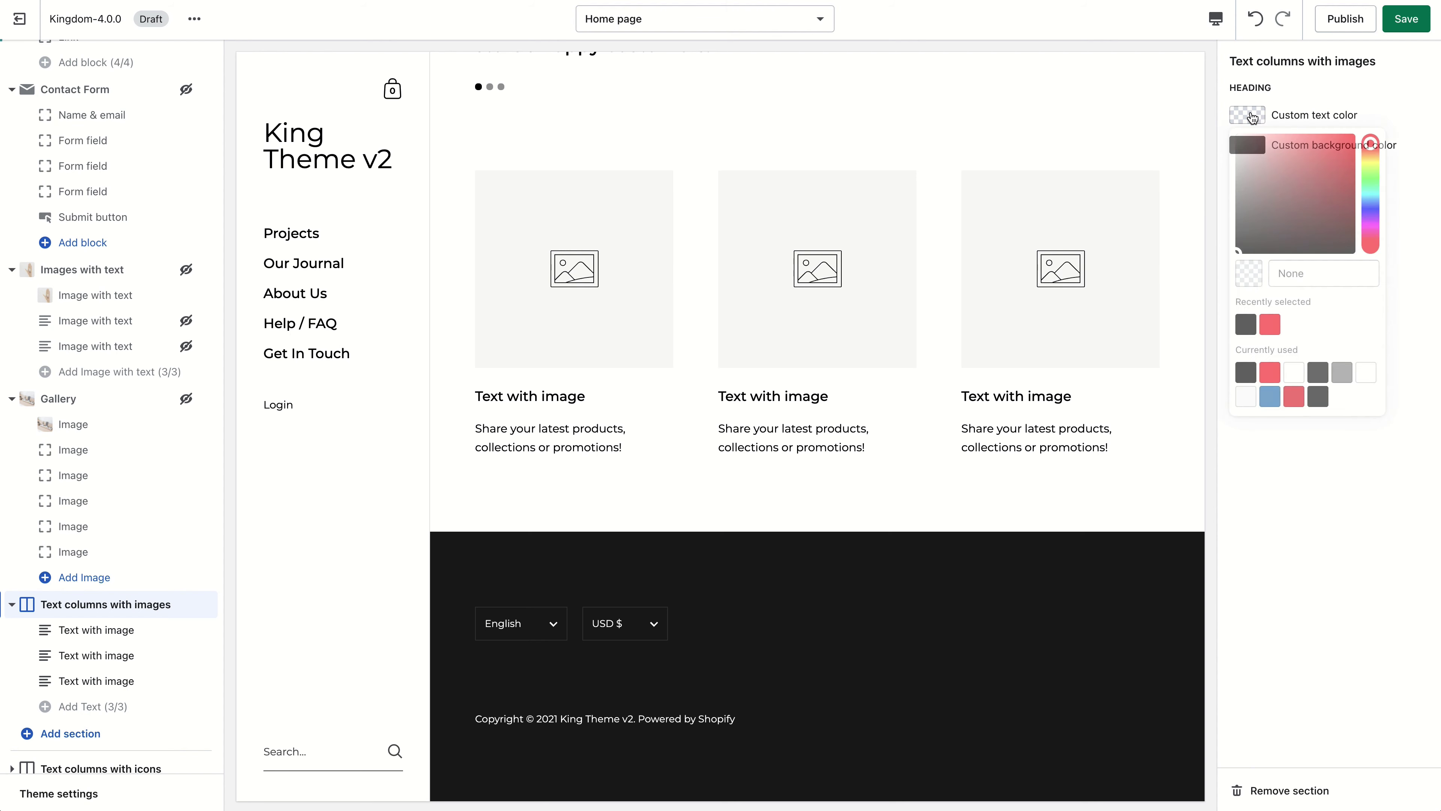
click(1251, 472)
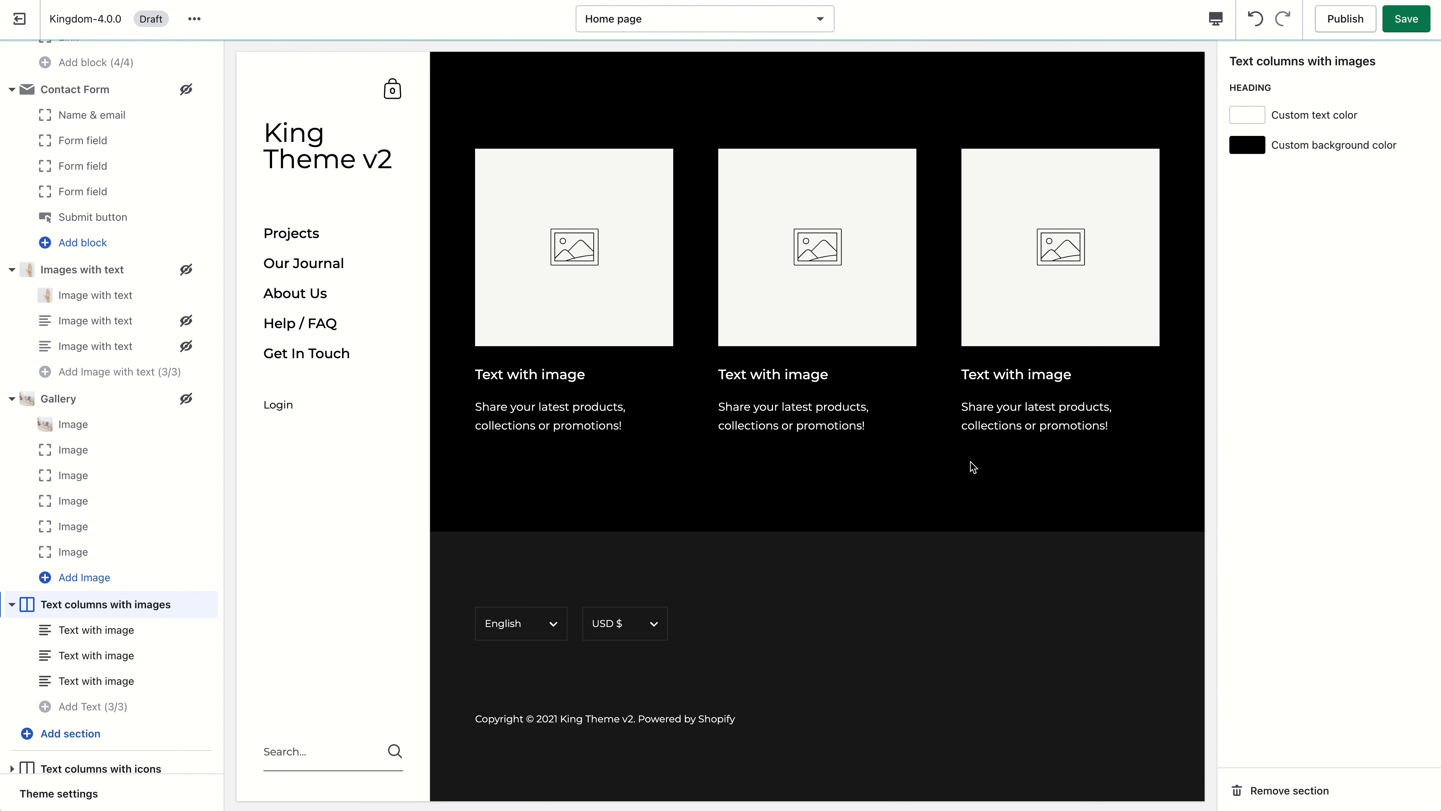
Add an Email signup section below the text columns, with its heading block moved last and its heading and subheading hidden.
click(70, 733)
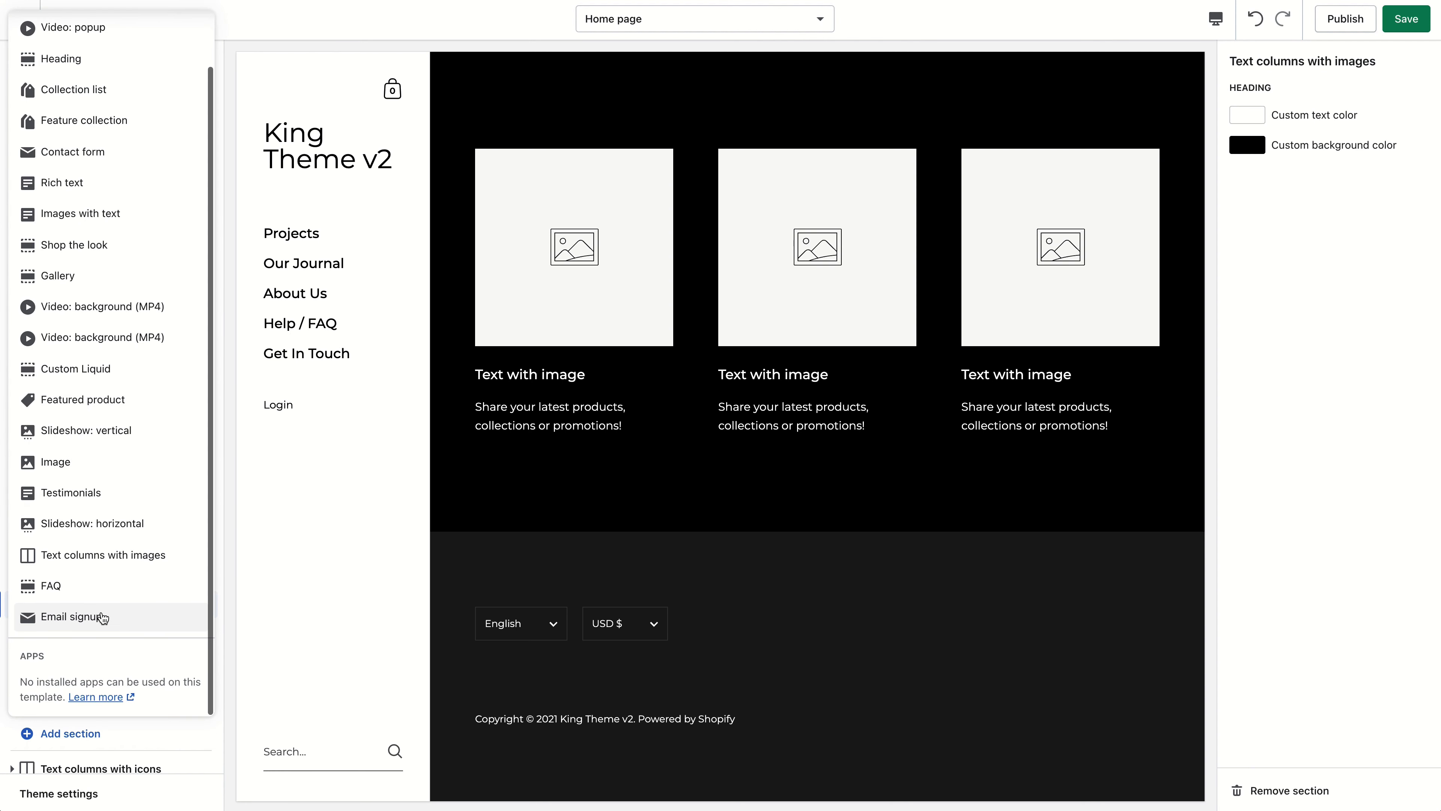
click(115, 617)
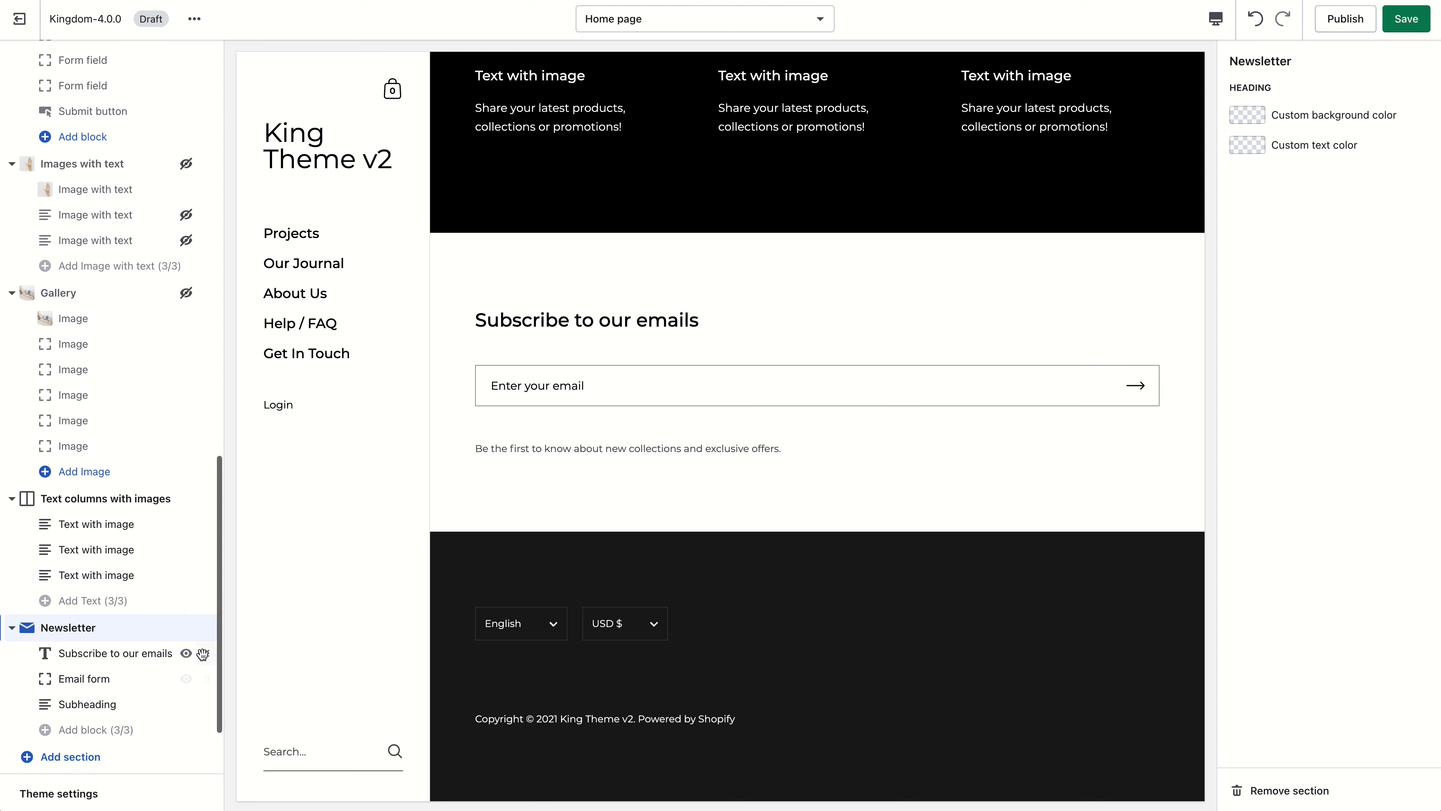
drag(206, 650, 192, 602)
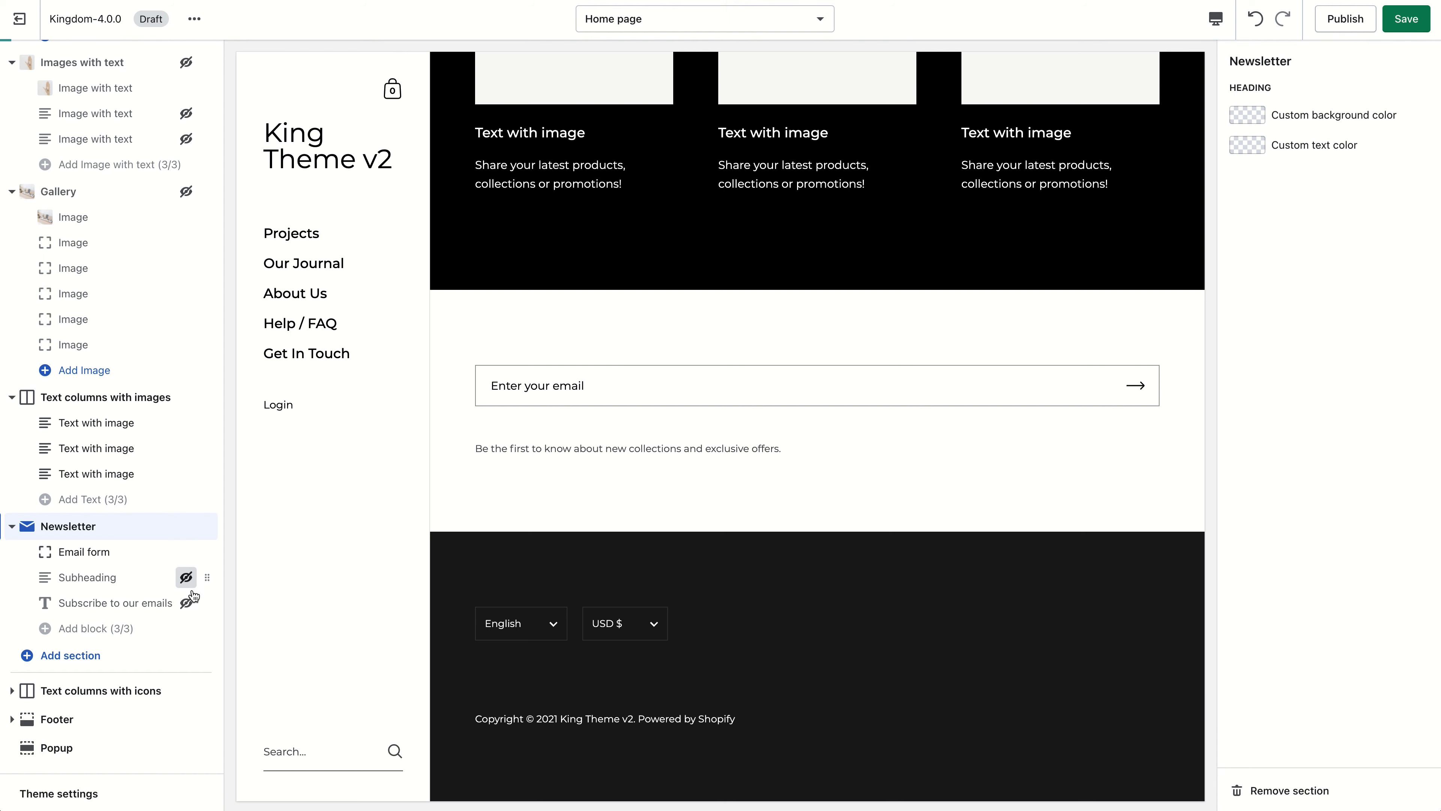
Add an FAQ section below Newsletter and have its first toggle opened by default.
click(74, 656)
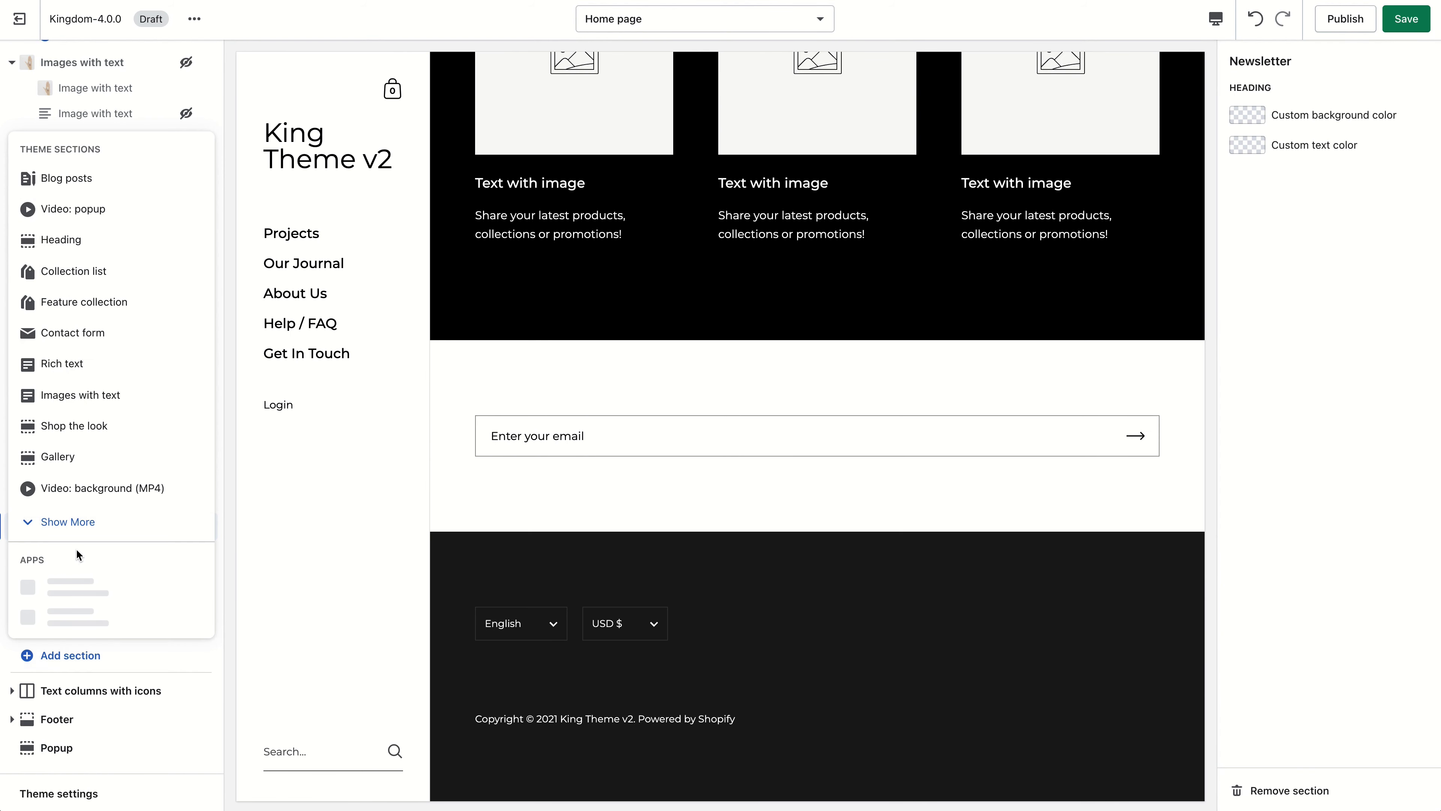
click(76, 528)
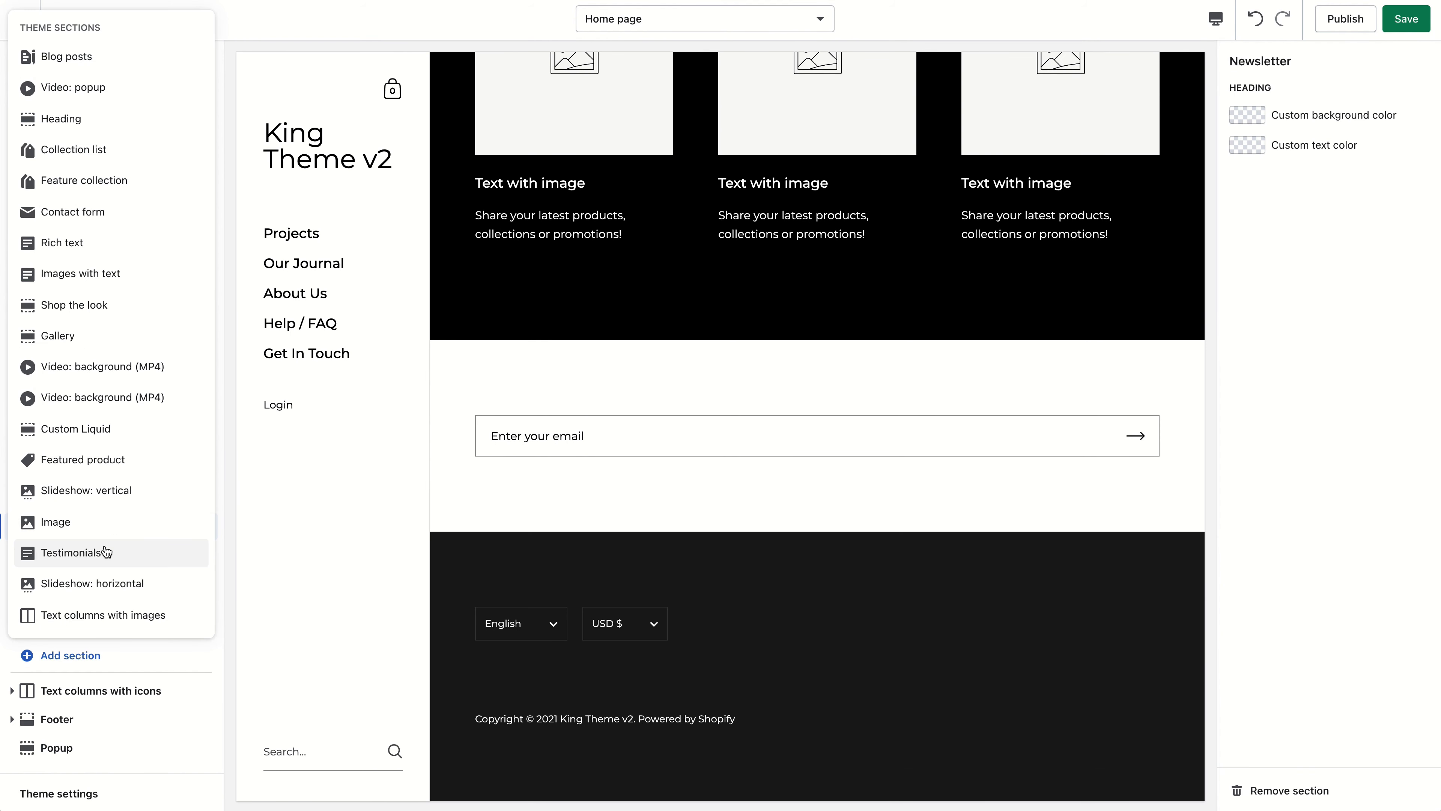
scroll(94, 528, down, 1)
click(89, 514)
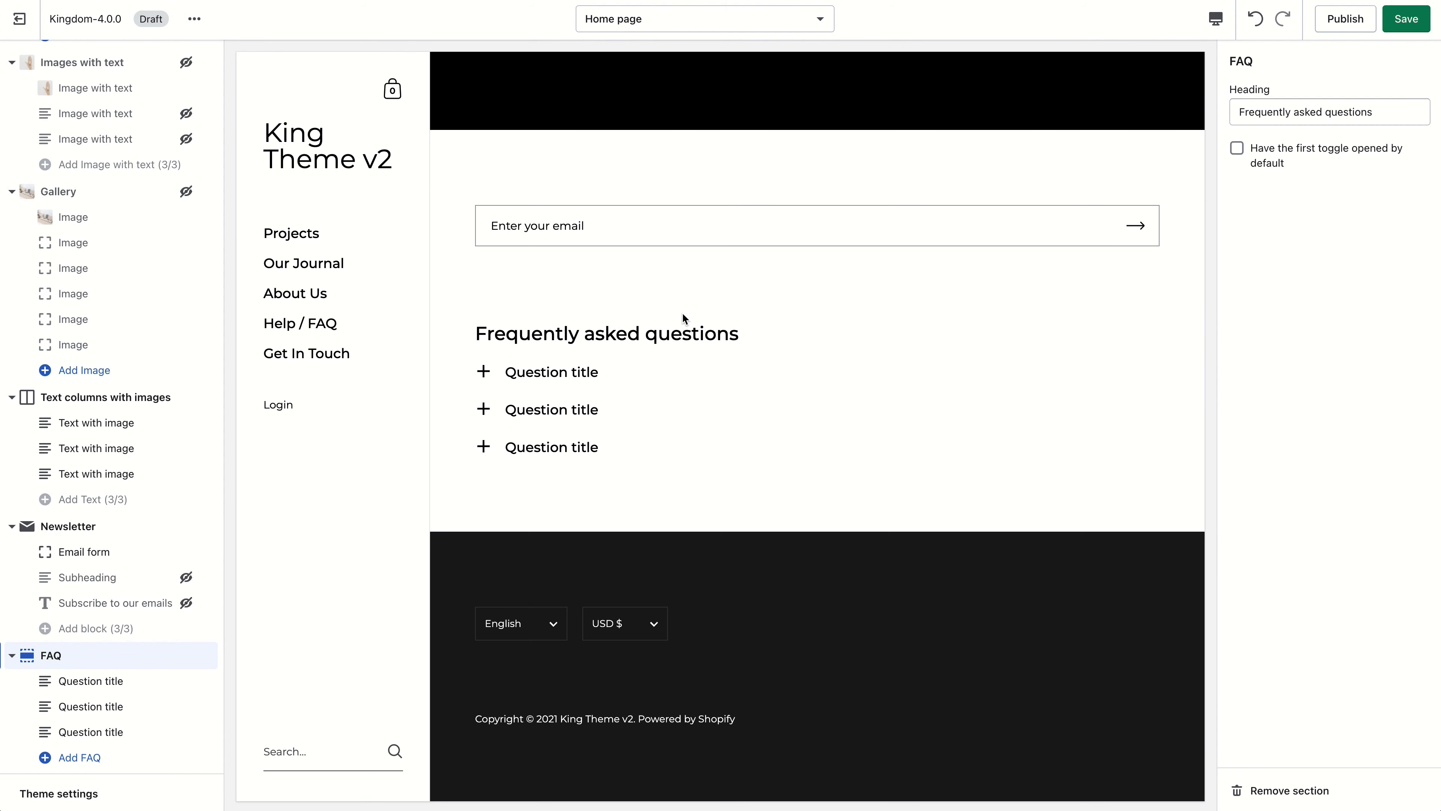
click(1294, 155)
Assign the library photo of note cards on a dark background to the third FAQ question and collapse that question in the preview.
click(110, 687)
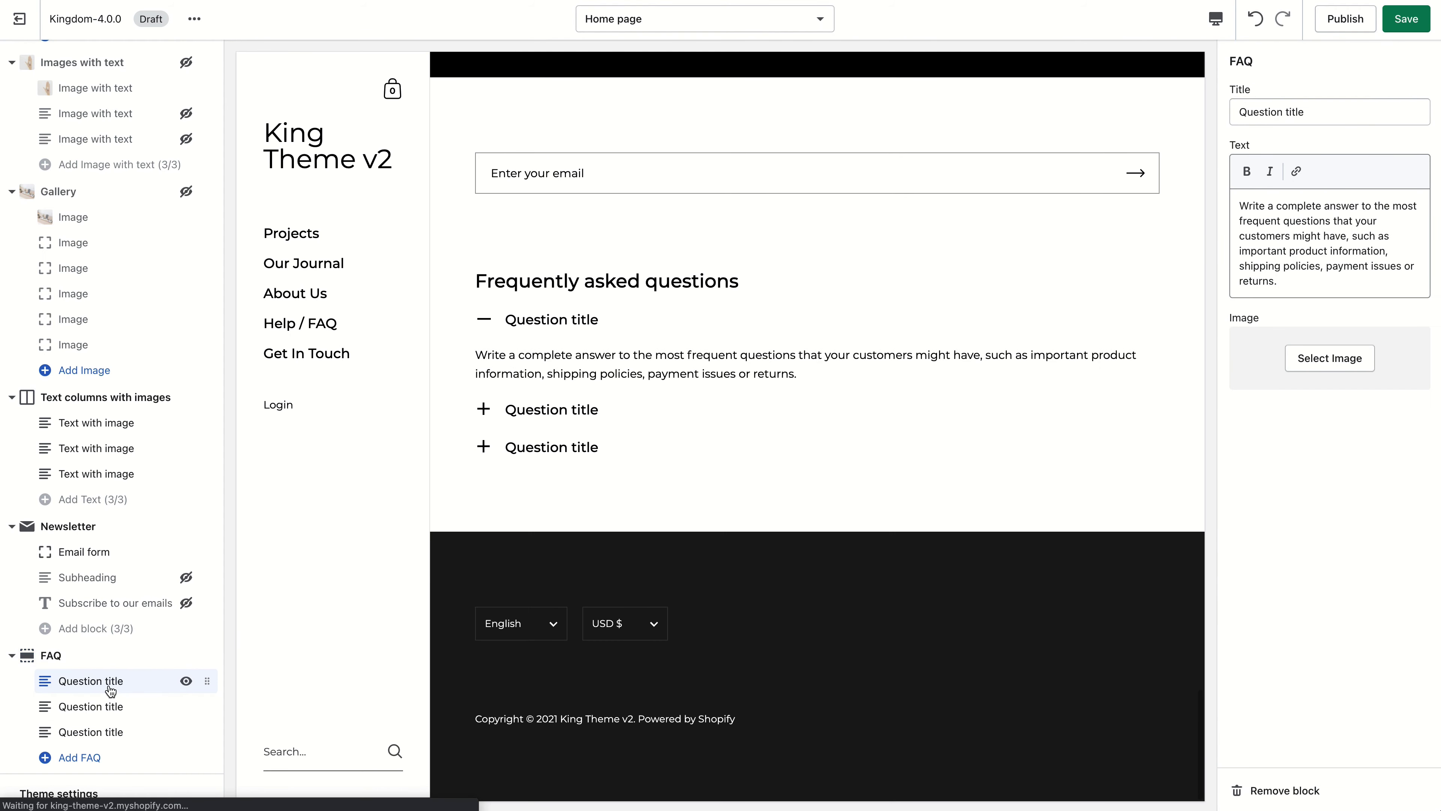
click(105, 707)
click(105, 732)
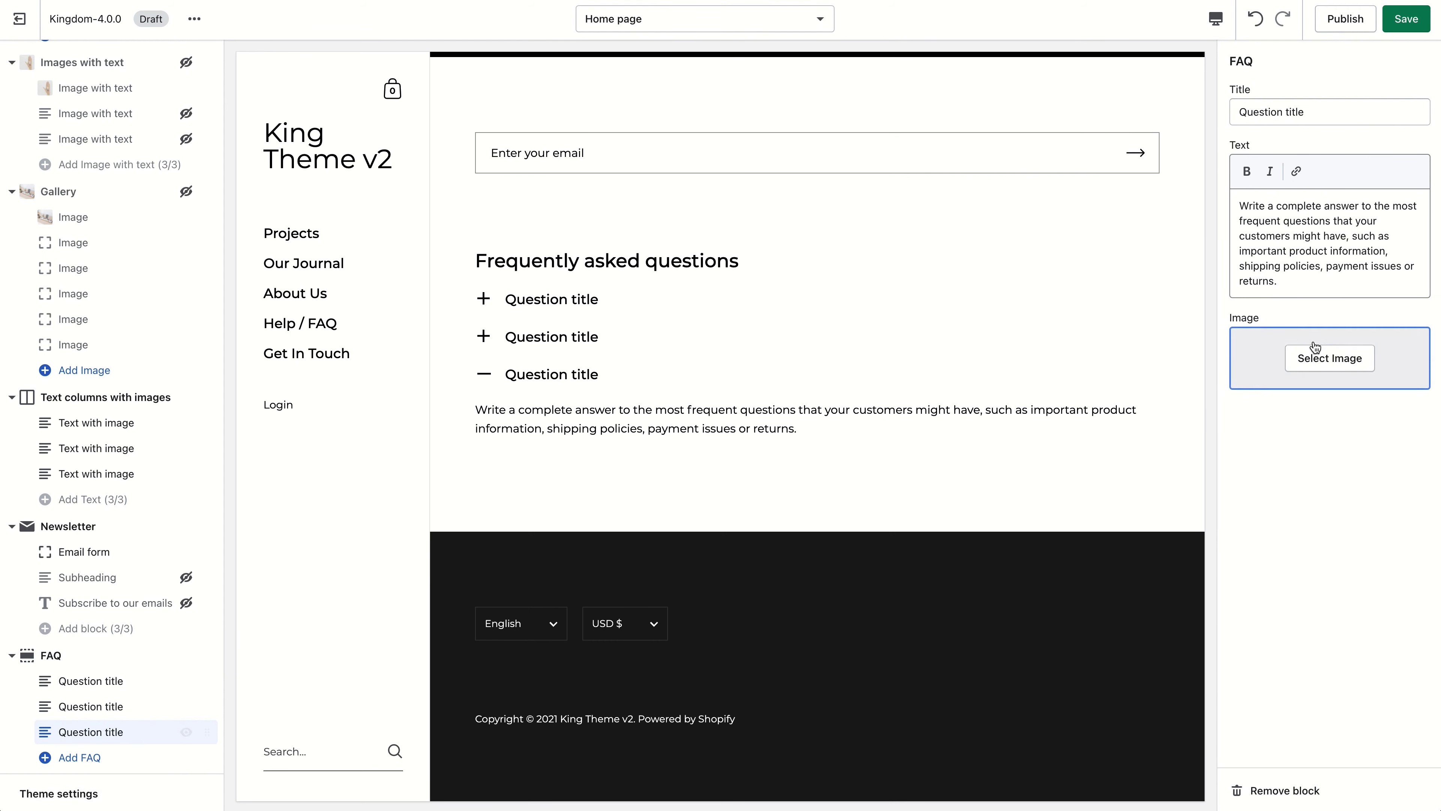
click(1315, 355)
click(1274, 396)
click(1405, 790)
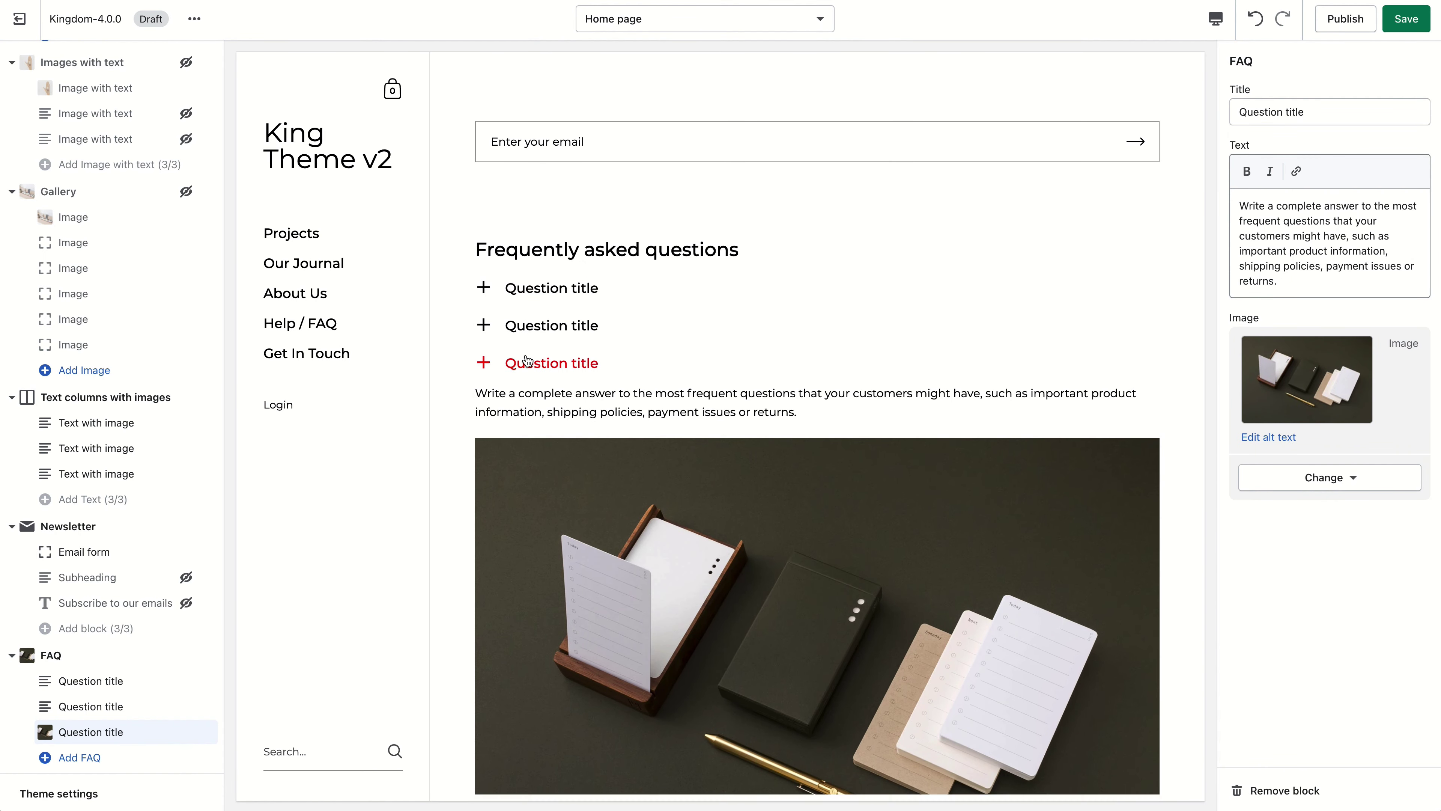
click(526, 360)
scroll(126, 625, down, 3)
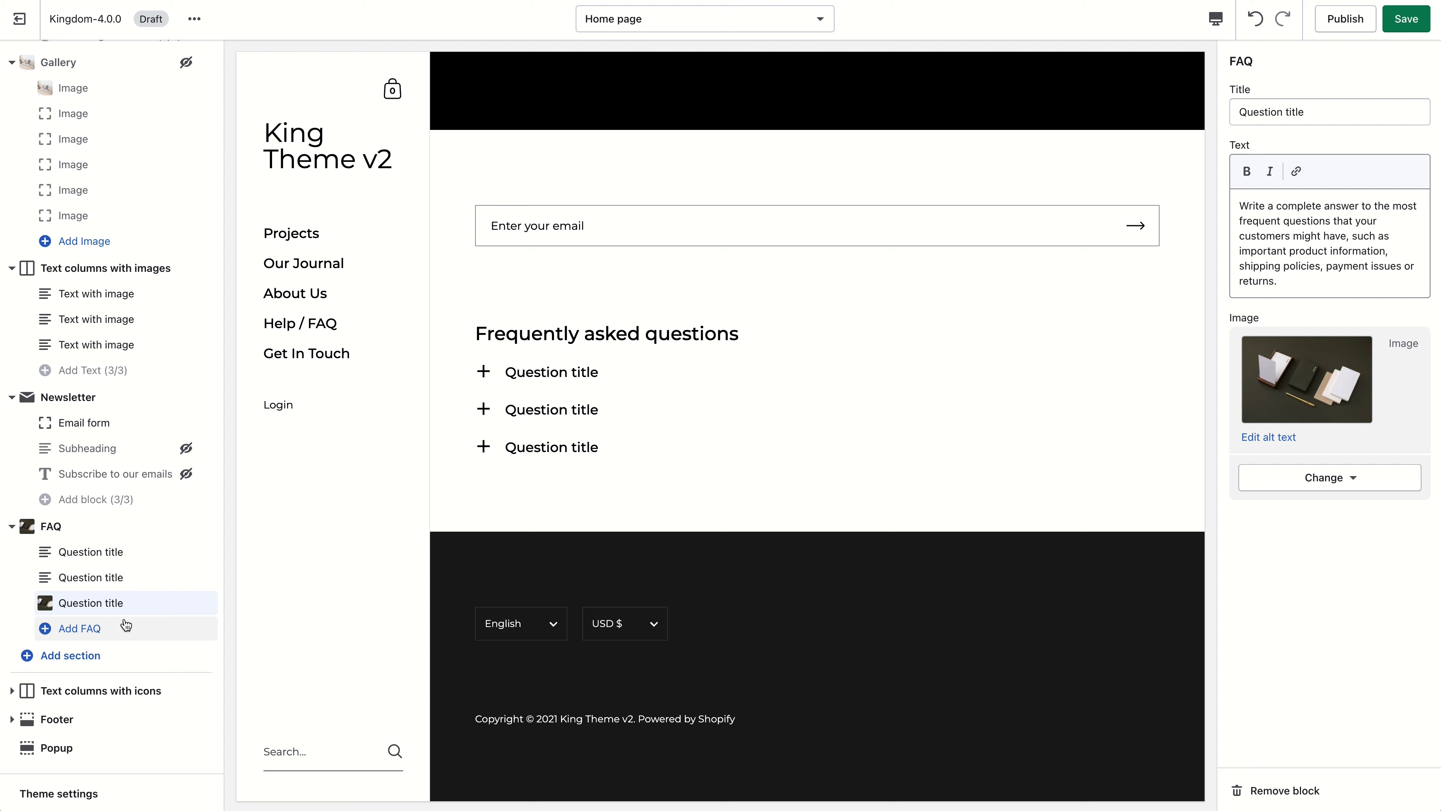
Open the Default product template and look through its product page preview.
click(658, 23)
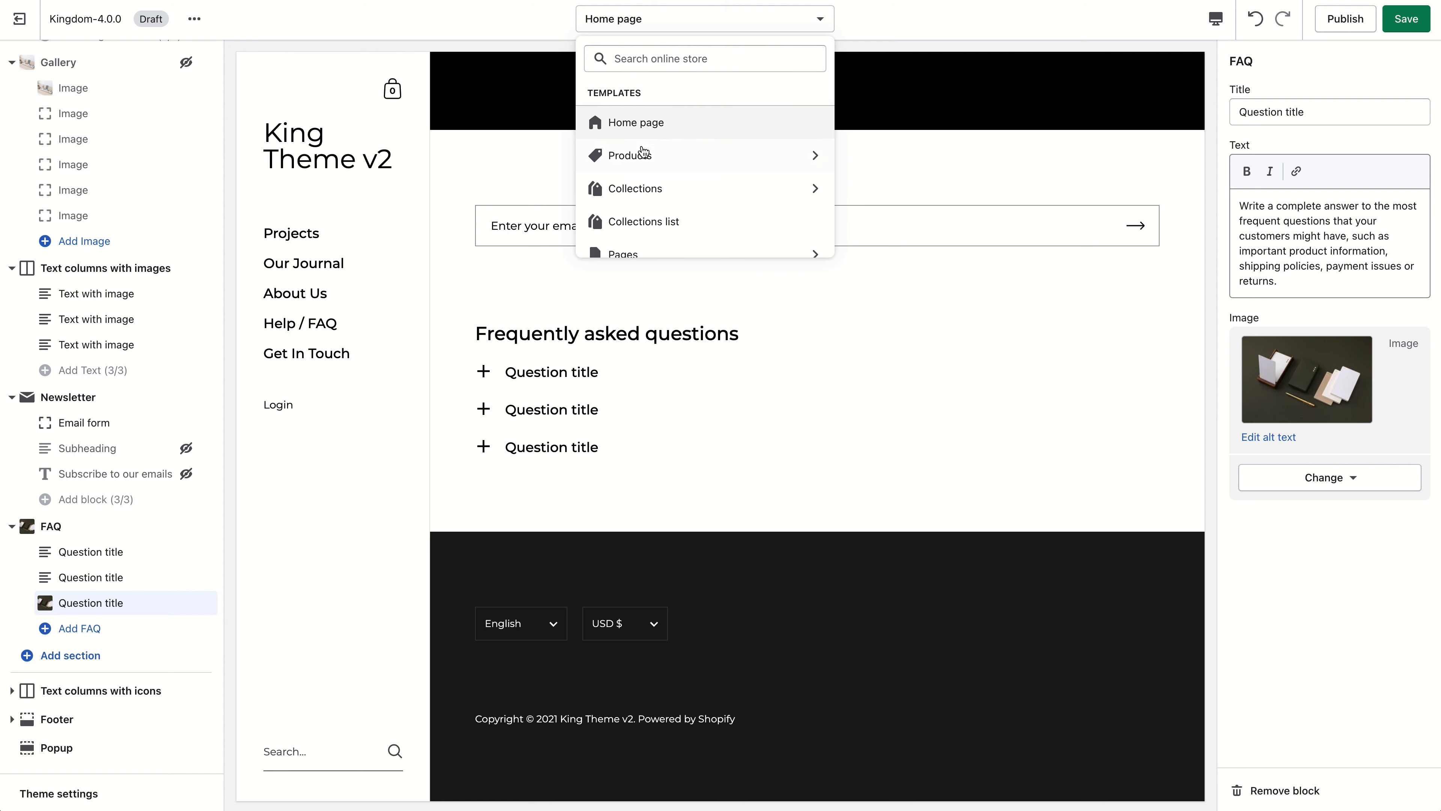
click(630, 152)
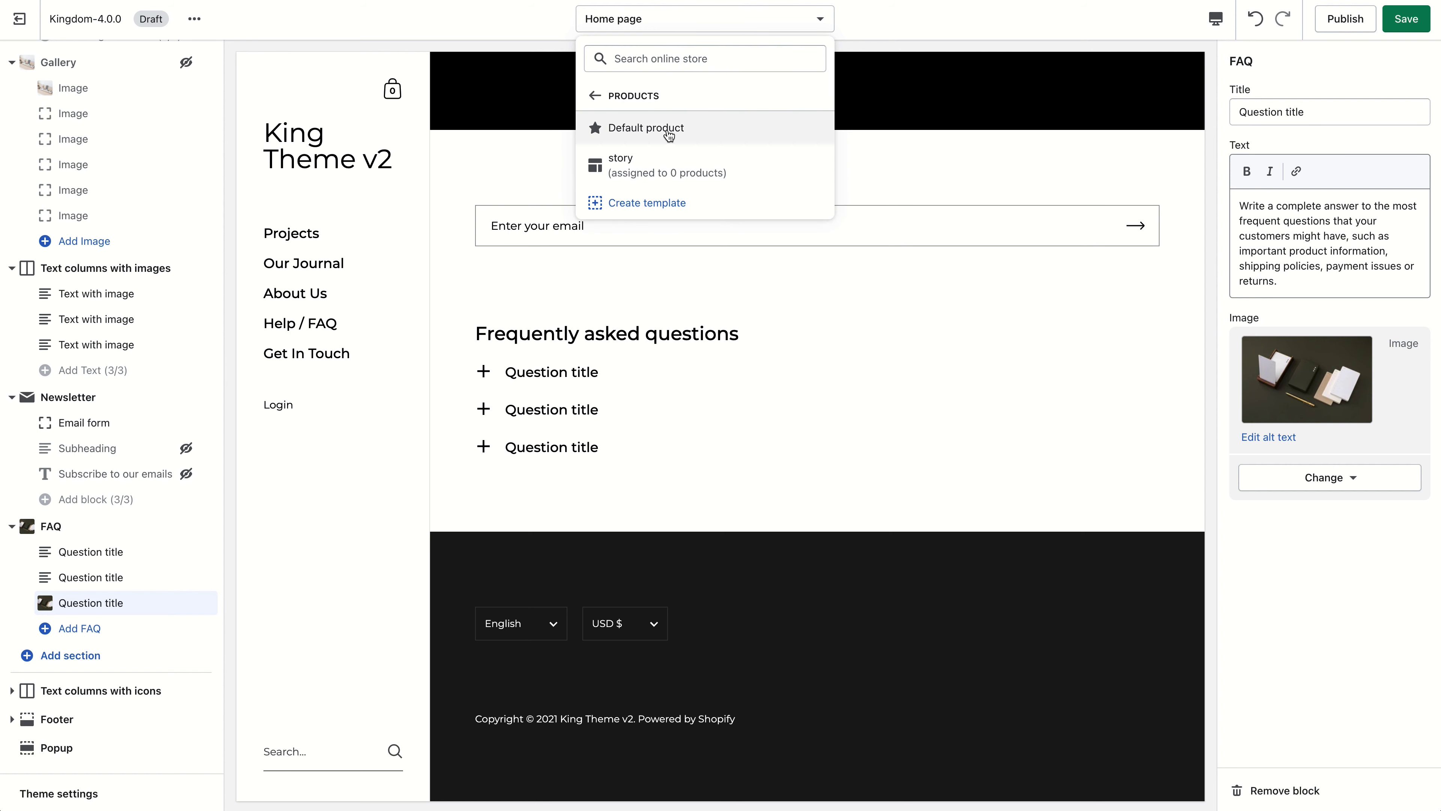
click(669, 136)
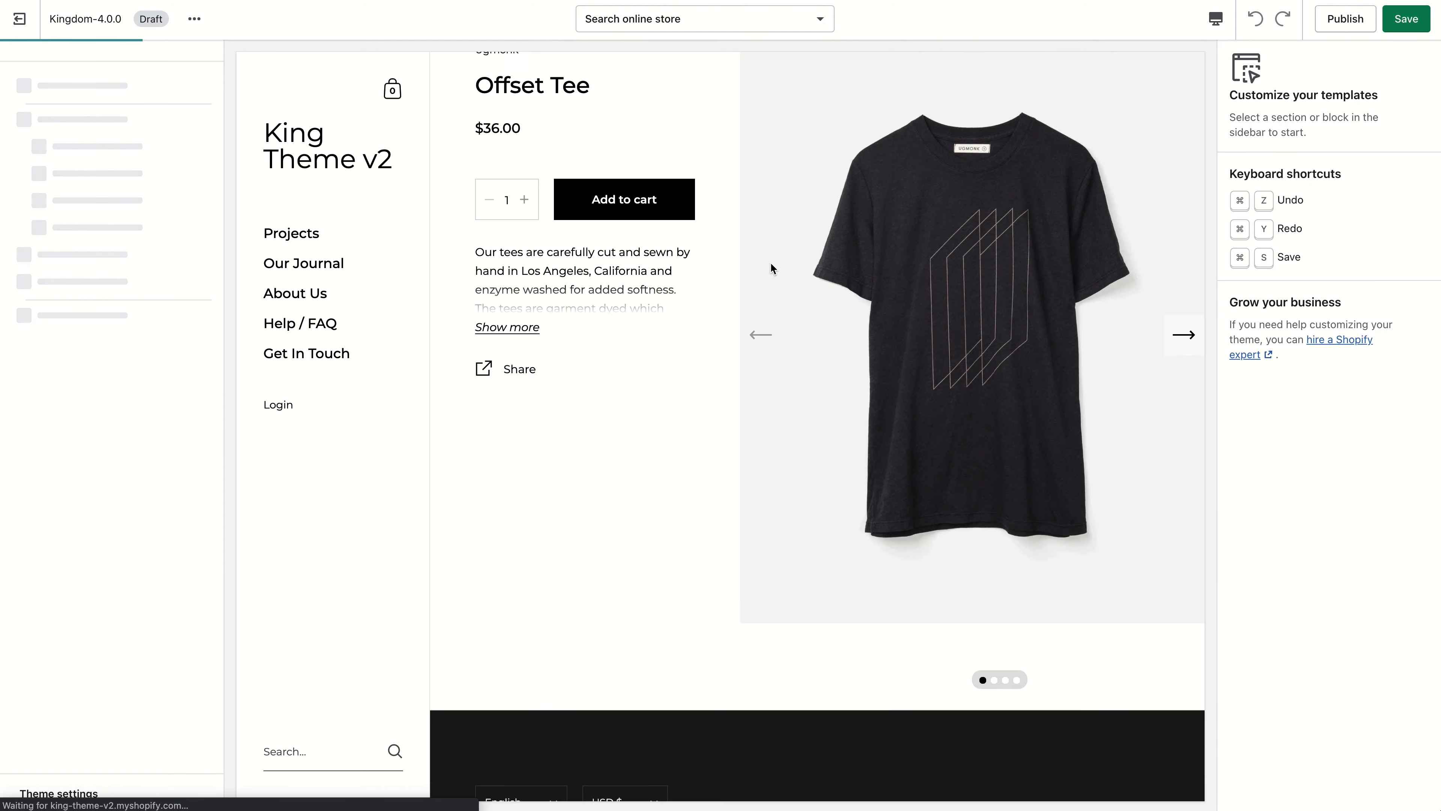
scroll(928, 435, down, 10)
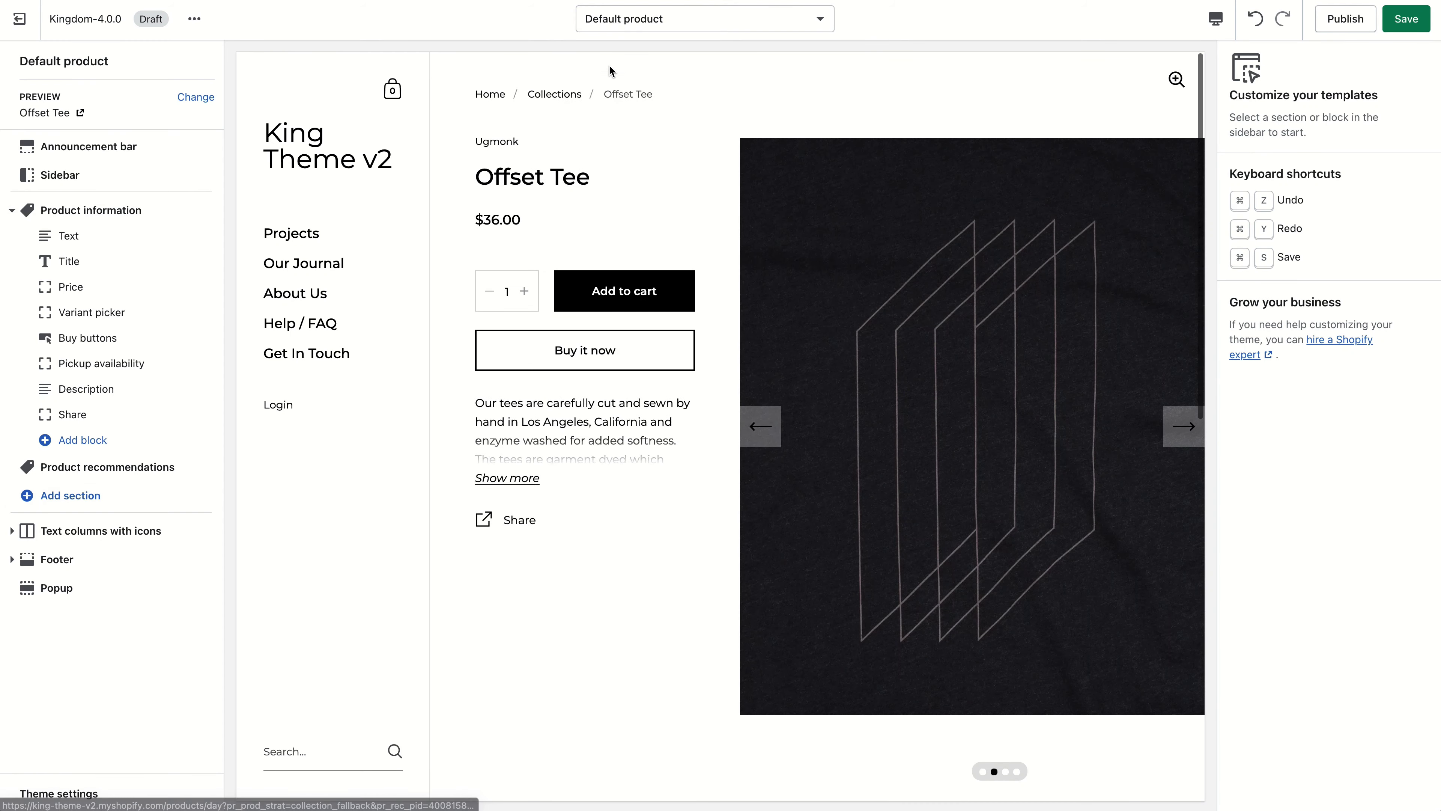
Open the story product template and examine its sections from the product information down to the product recommendations.
click(635, 26)
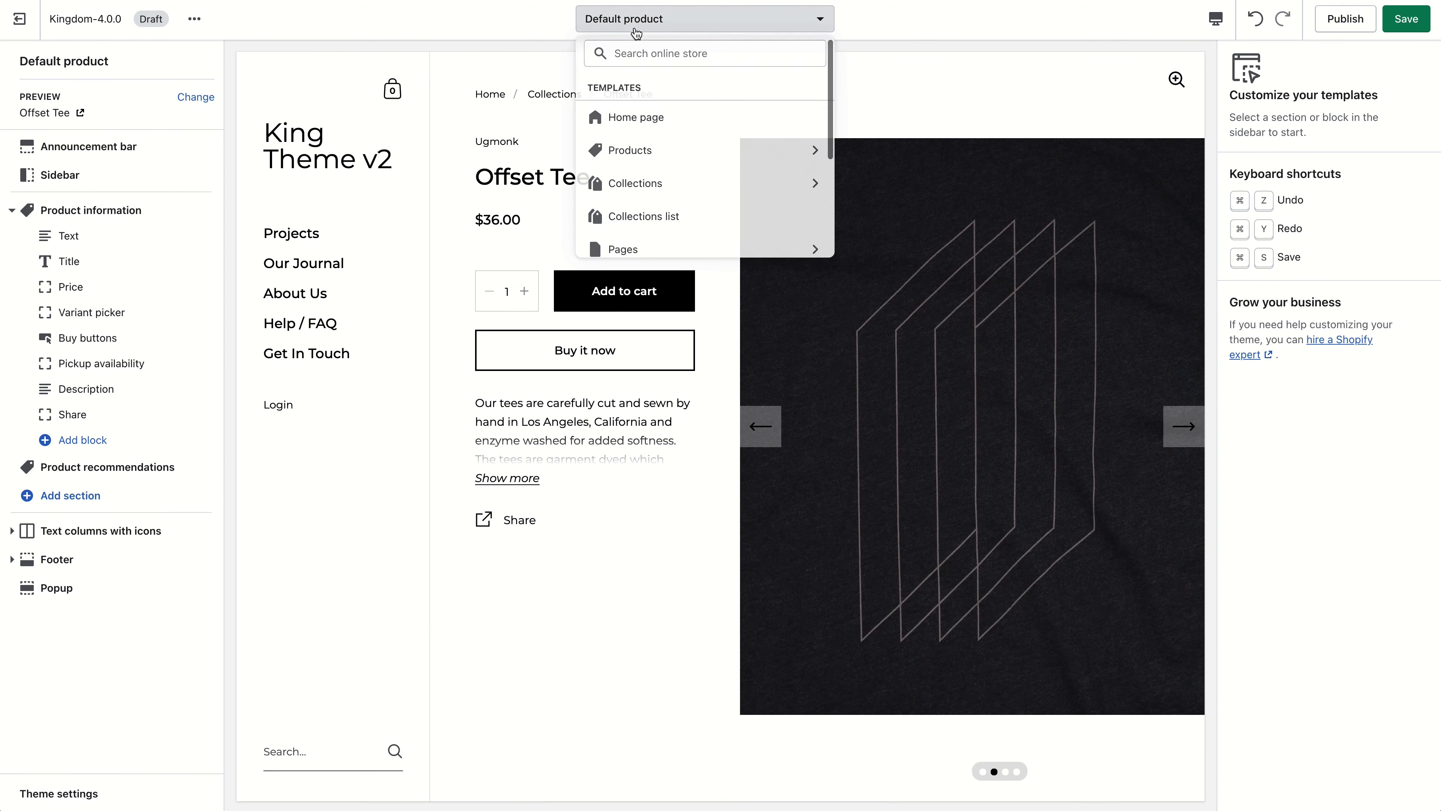
click(641, 157)
click(652, 173)
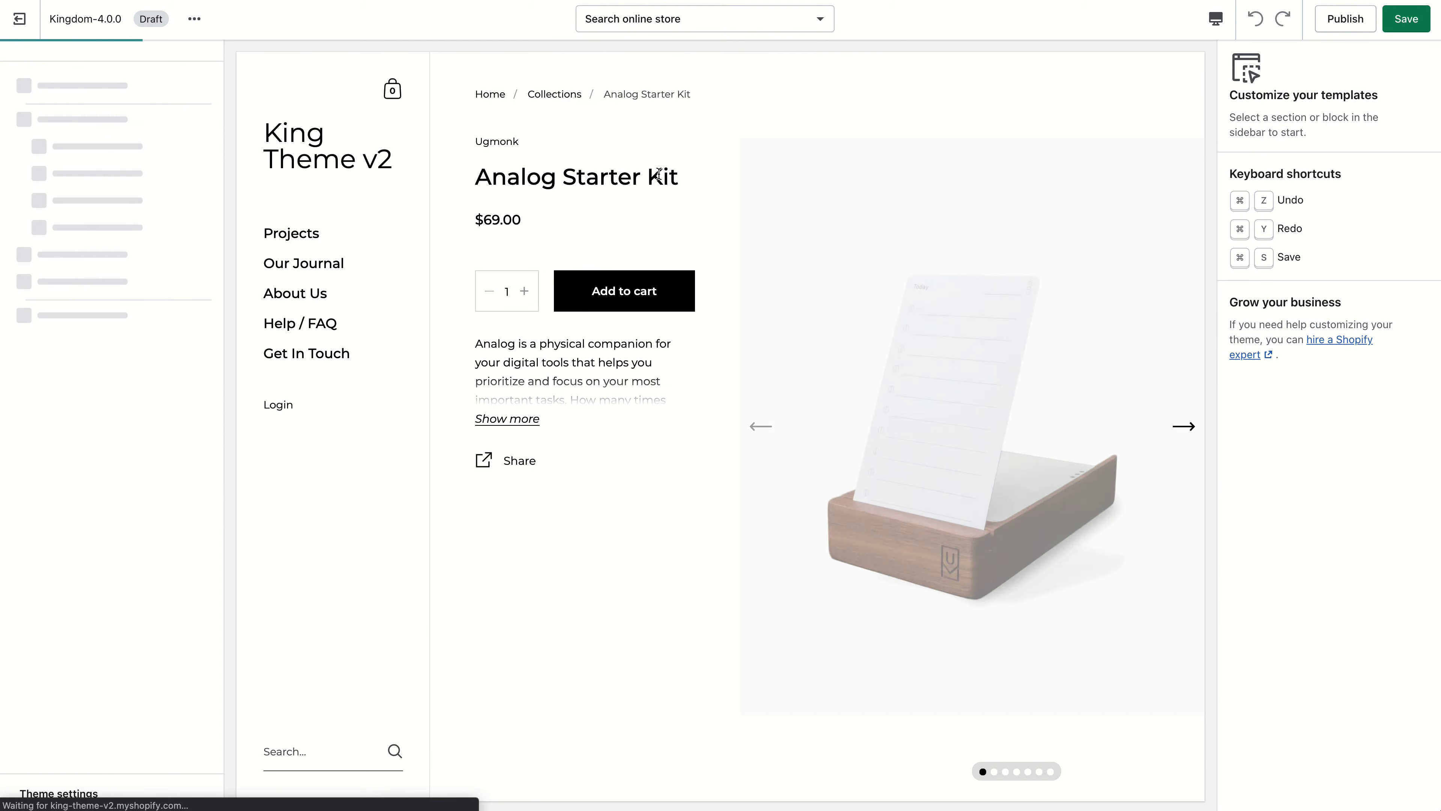
scroll(725, 223, down, 15)
scroll(729, 222, down, 15)
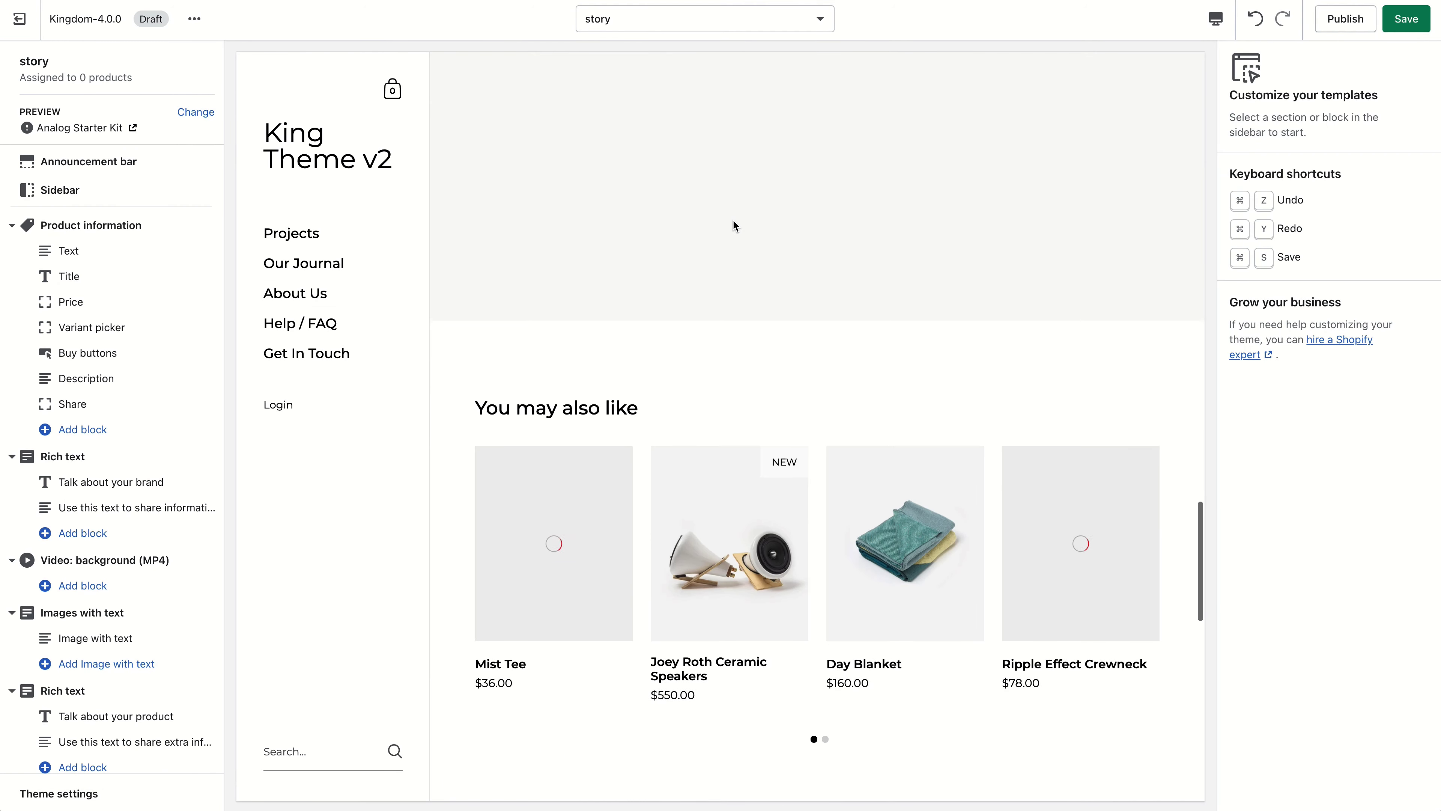
scroll(733, 221, up, 10)
scroll(719, 255, up, 8)
scroll(794, 329, down, 15)
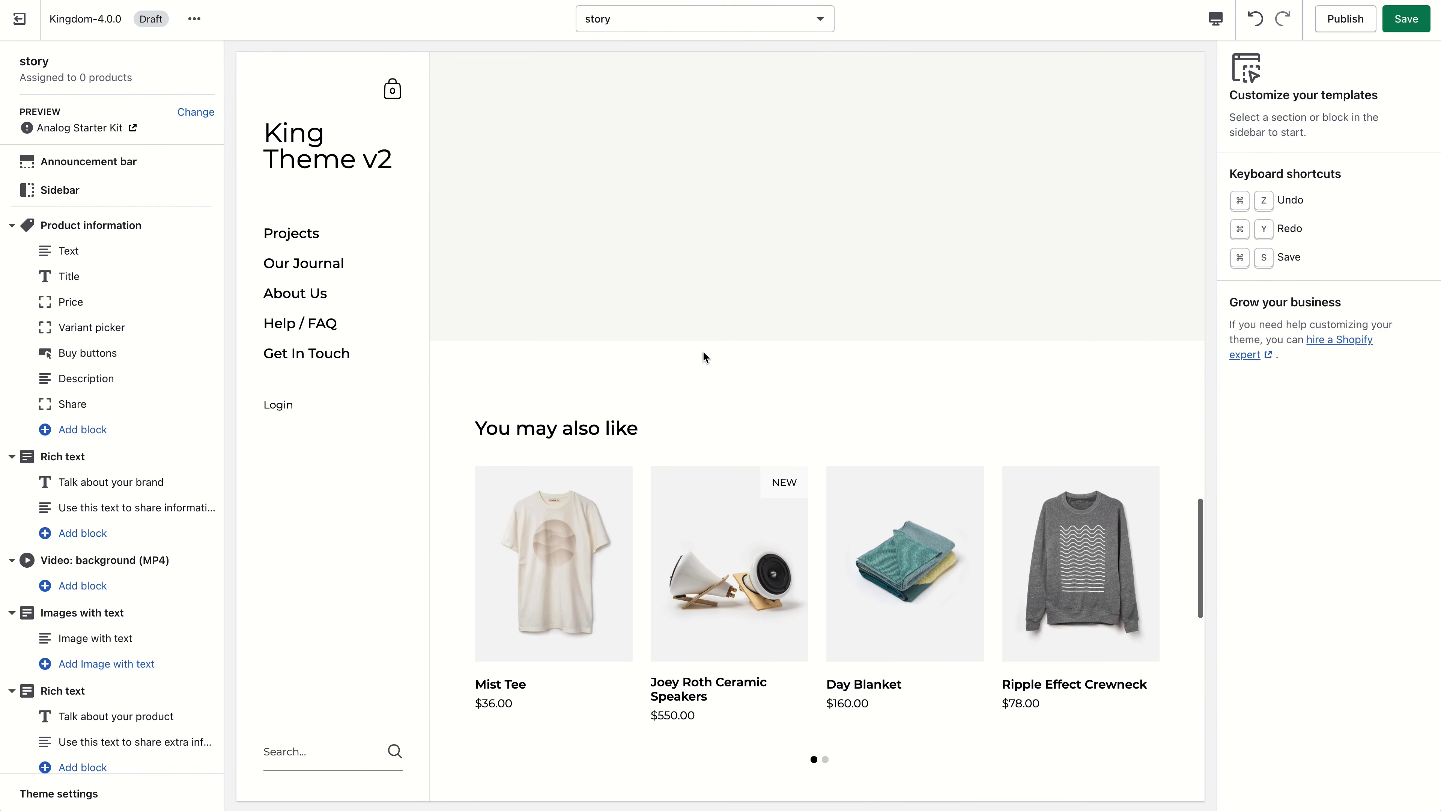
scroll(338, 428, up, 10)
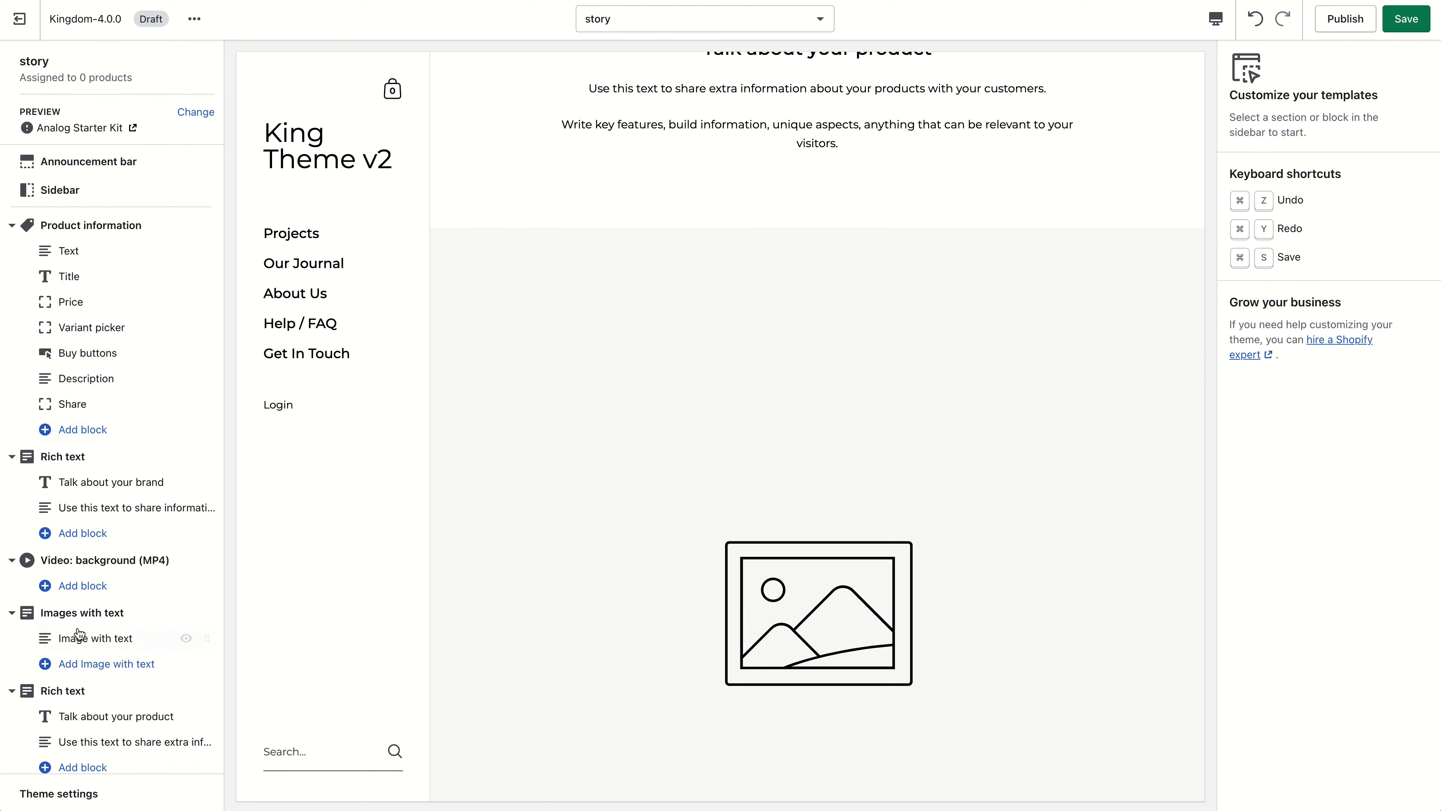
scroll(567, 550, up, 10)
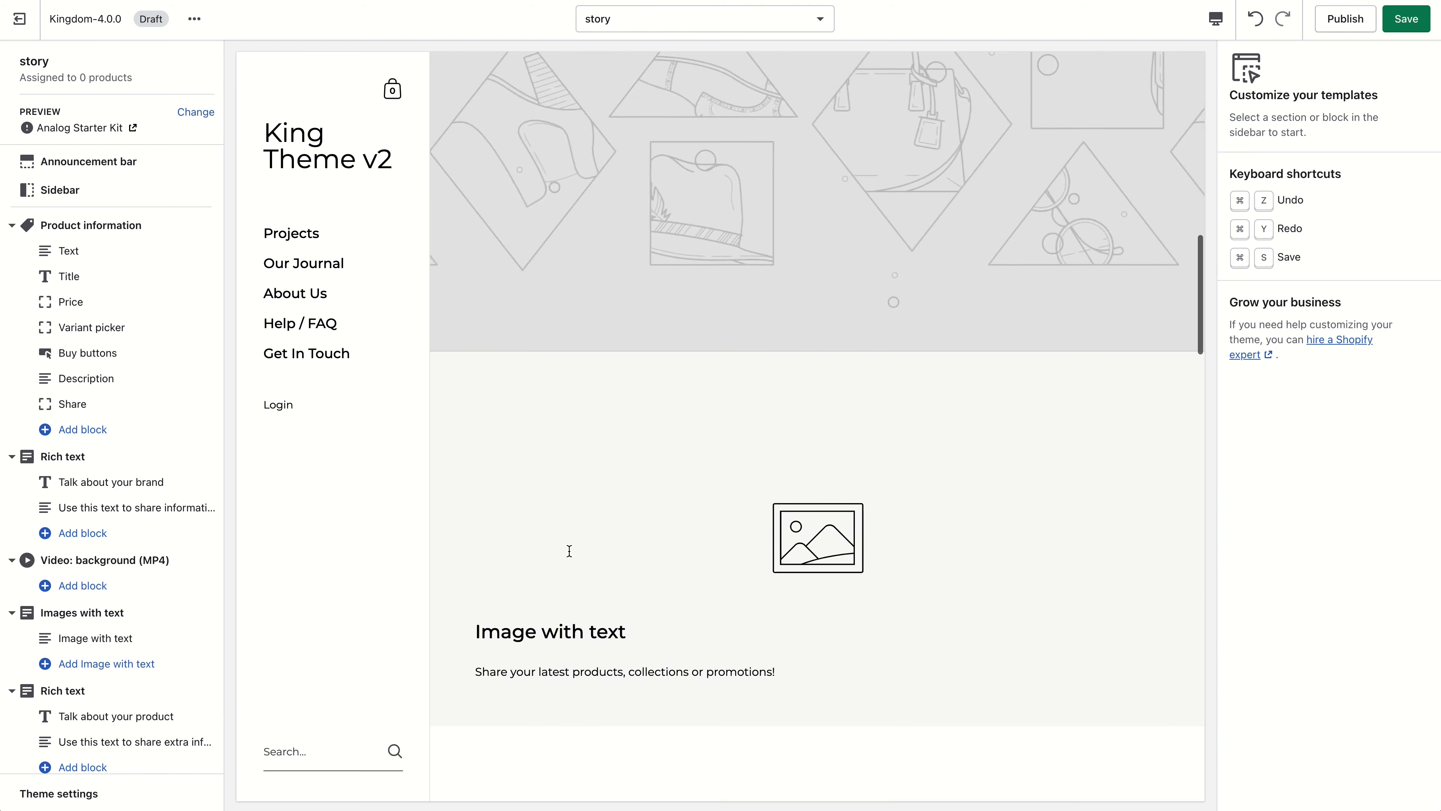
scroll(580, 539, up, 10)
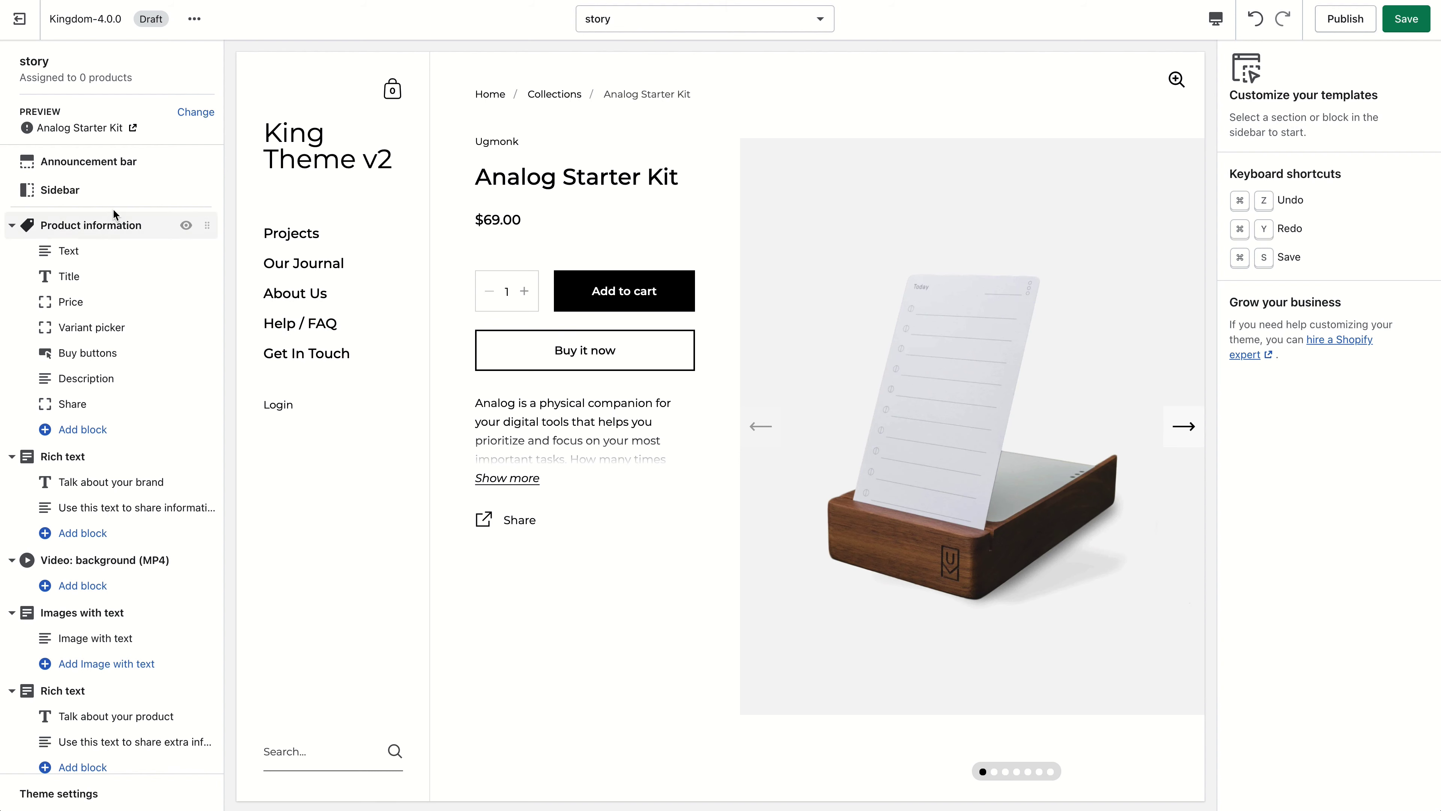
Open the Product information section's settings and browse the product's media slider up to the third item.
click(116, 225)
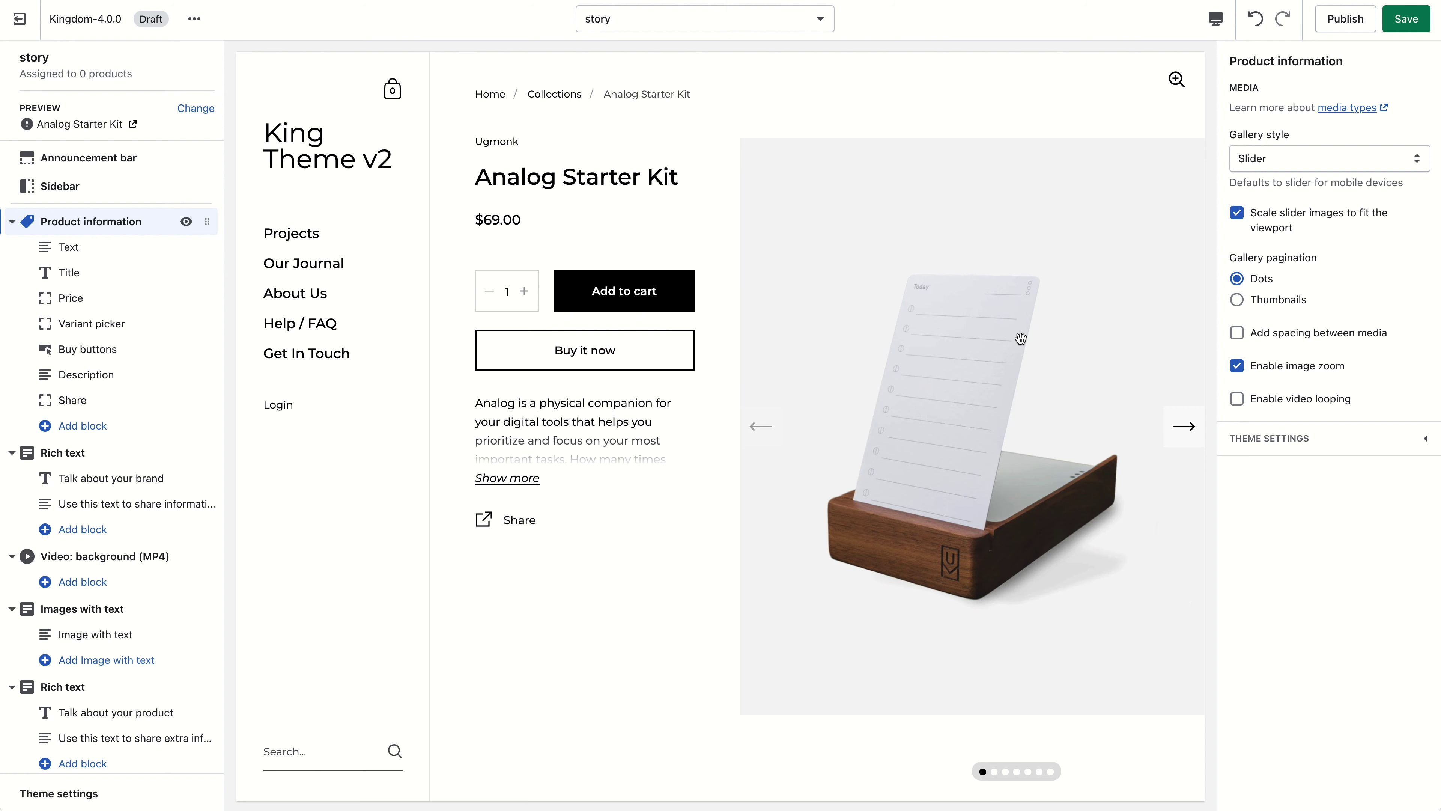
drag(1024, 370, 879, 363)
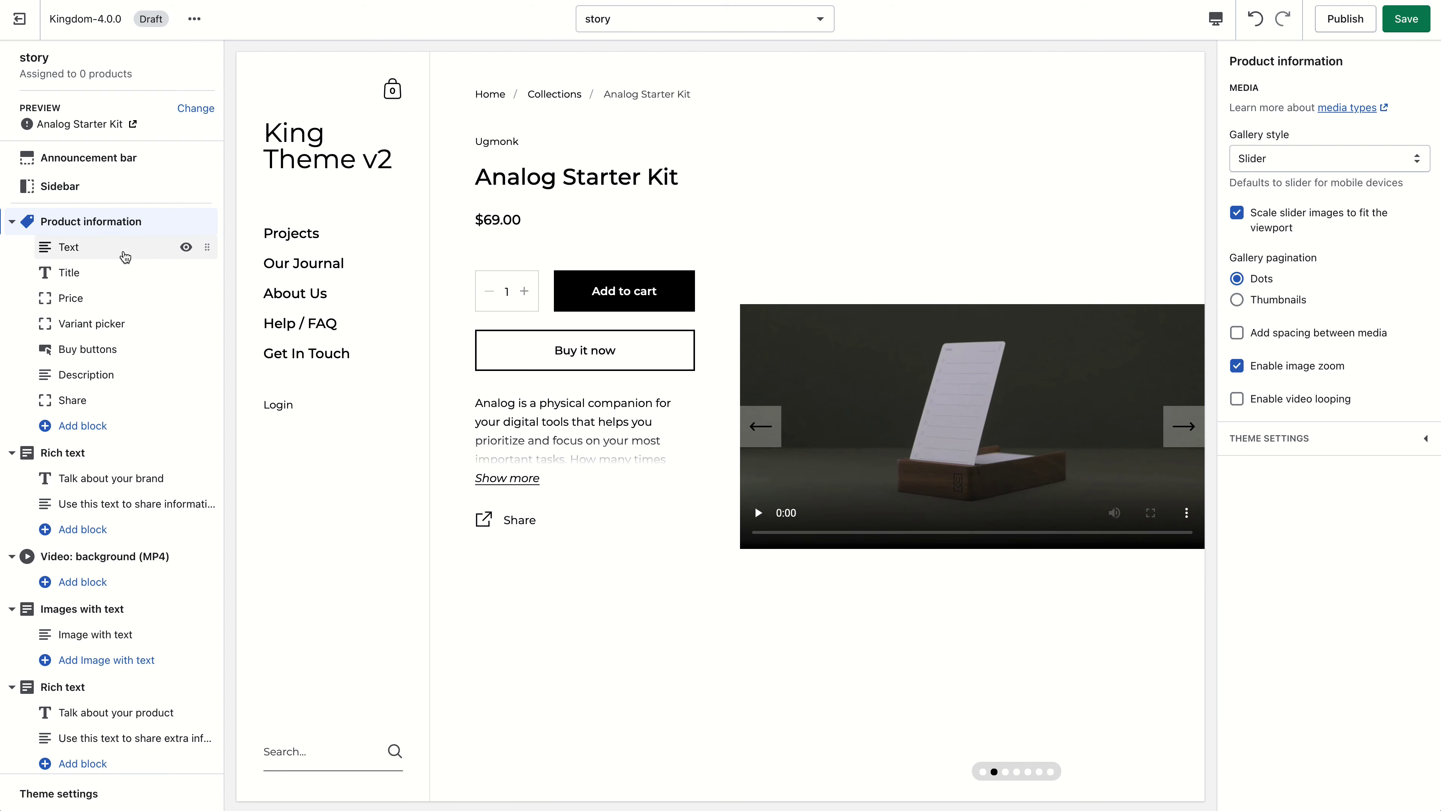
drag(999, 267, 861, 261)
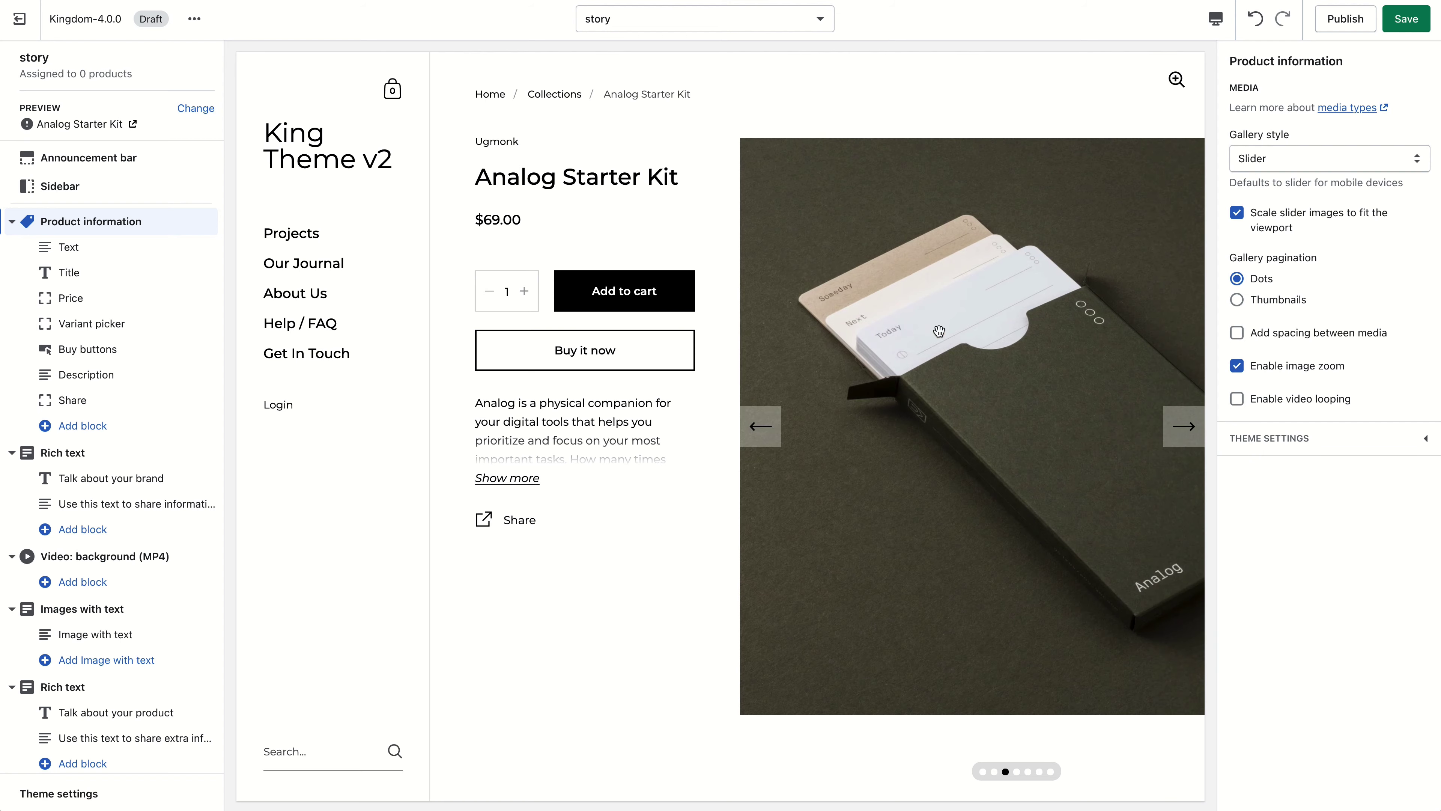
Swipe the product's media slider in the preview back to the first image.
drag(976, 351, 795, 422)
drag(895, 271, 1045, 297)
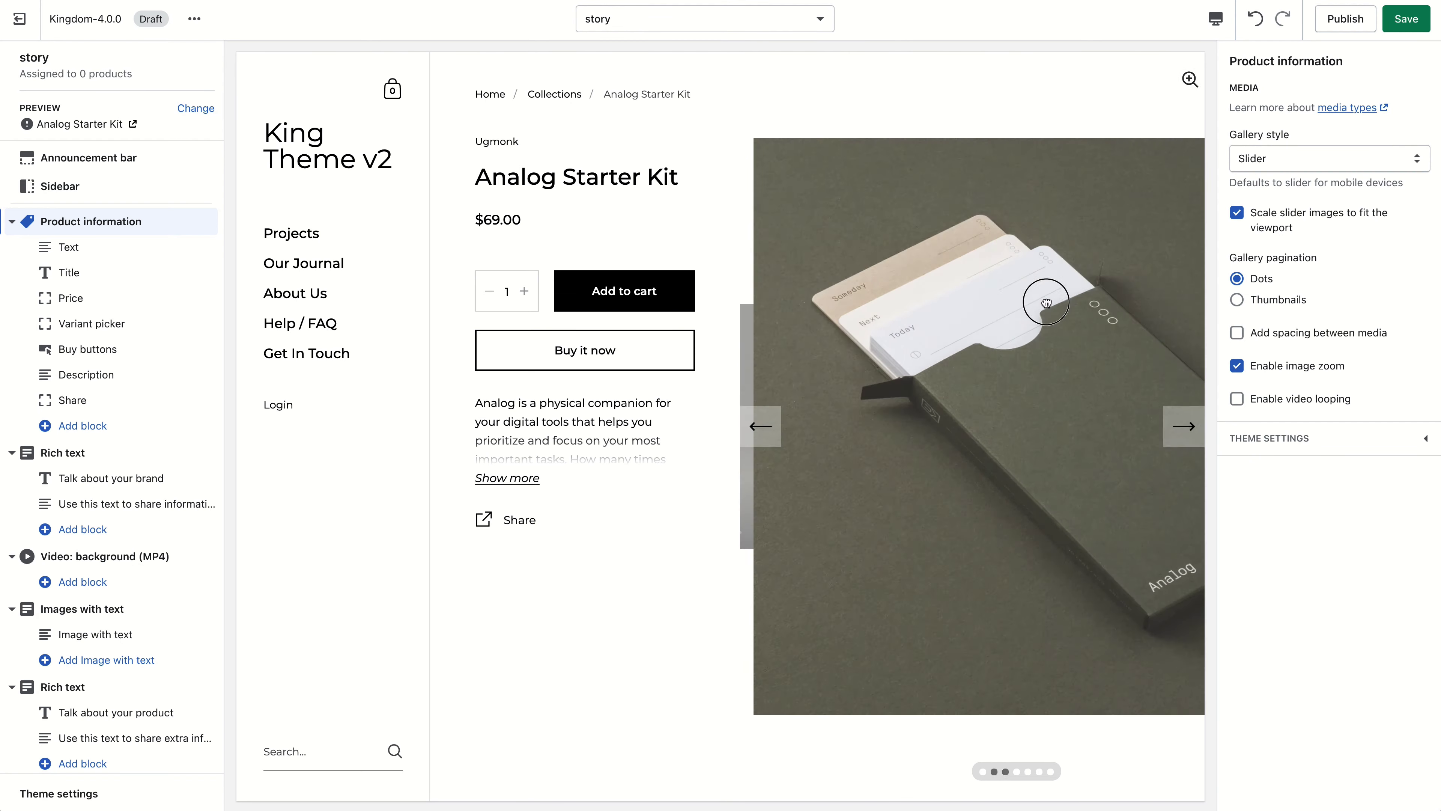
drag(875, 249, 1004, 262)
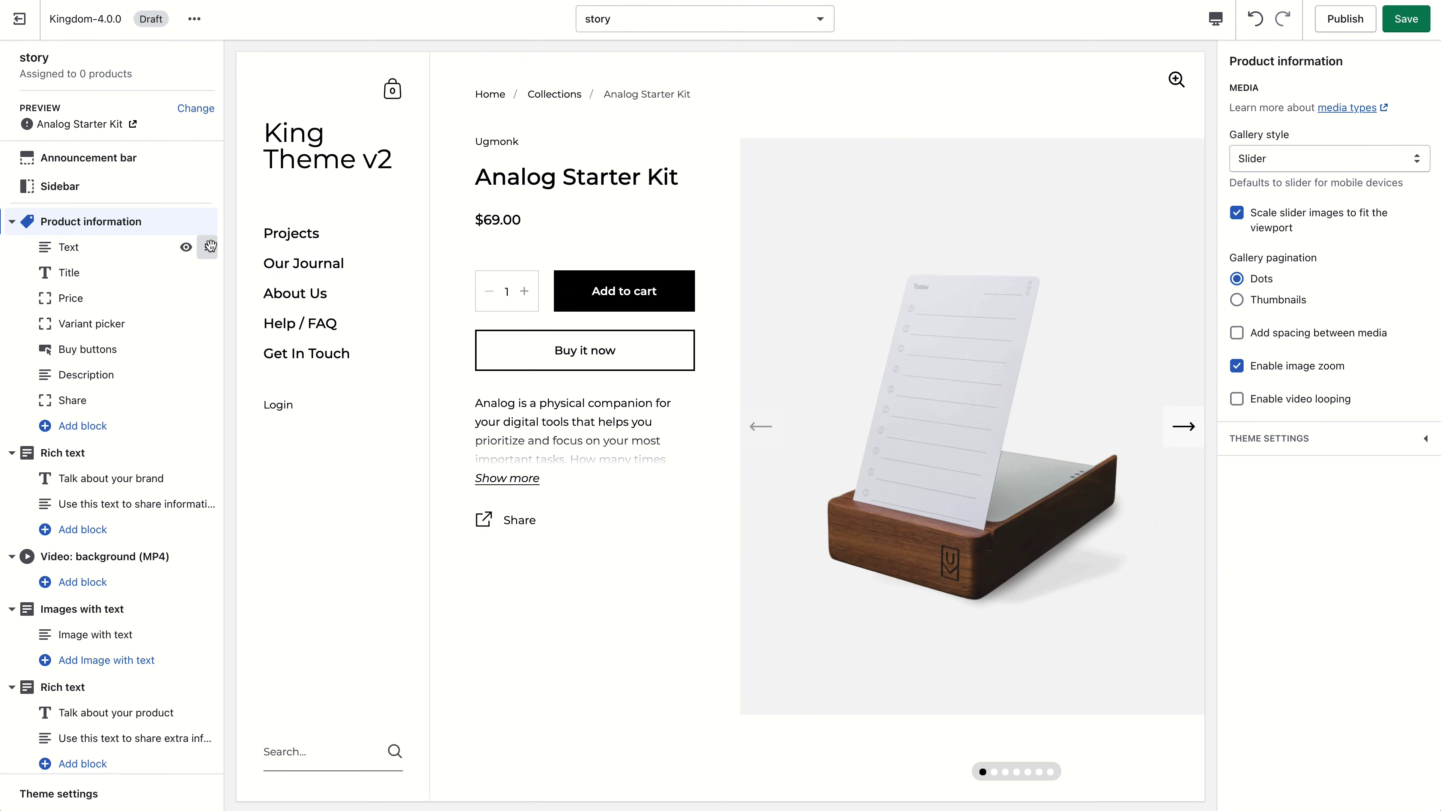
Reorder the Product information blocks to Variant picker, Text, Title, Buy buttons, Price, Description, Share.
drag(210, 246, 206, 275)
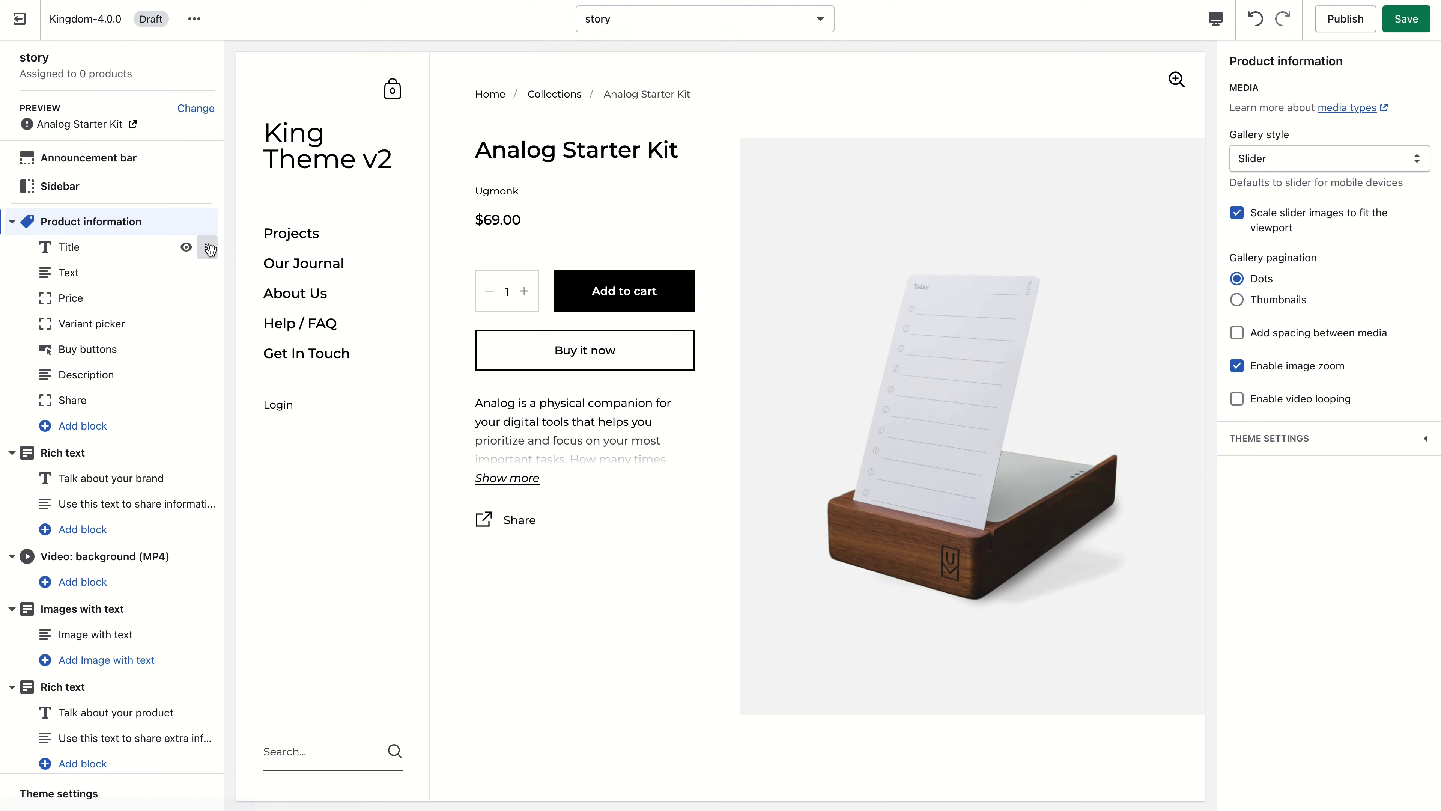
drag(209, 246, 195, 275)
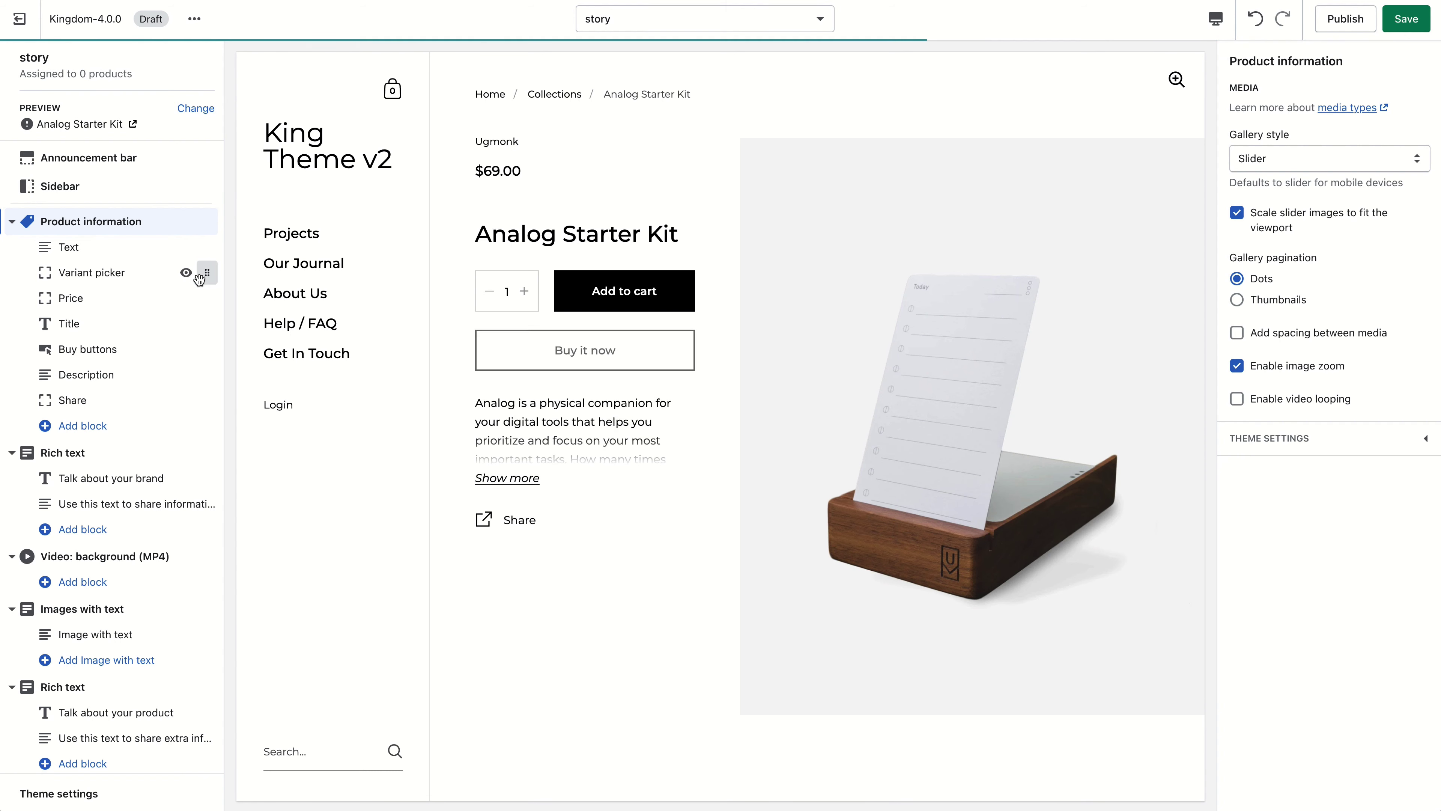
click(137, 253)
scroll(515, 85, up, 1)
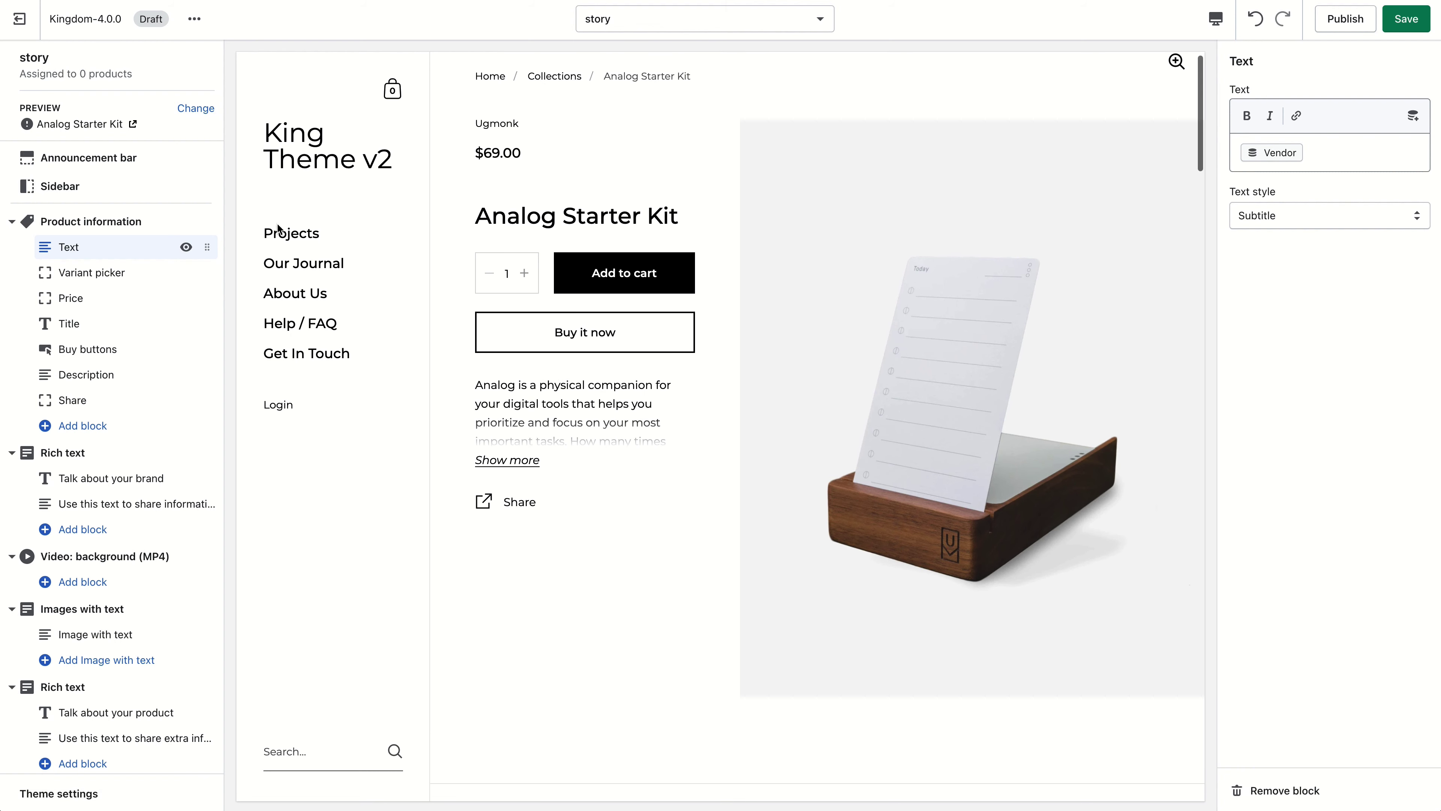
drag(207, 246, 213, 343)
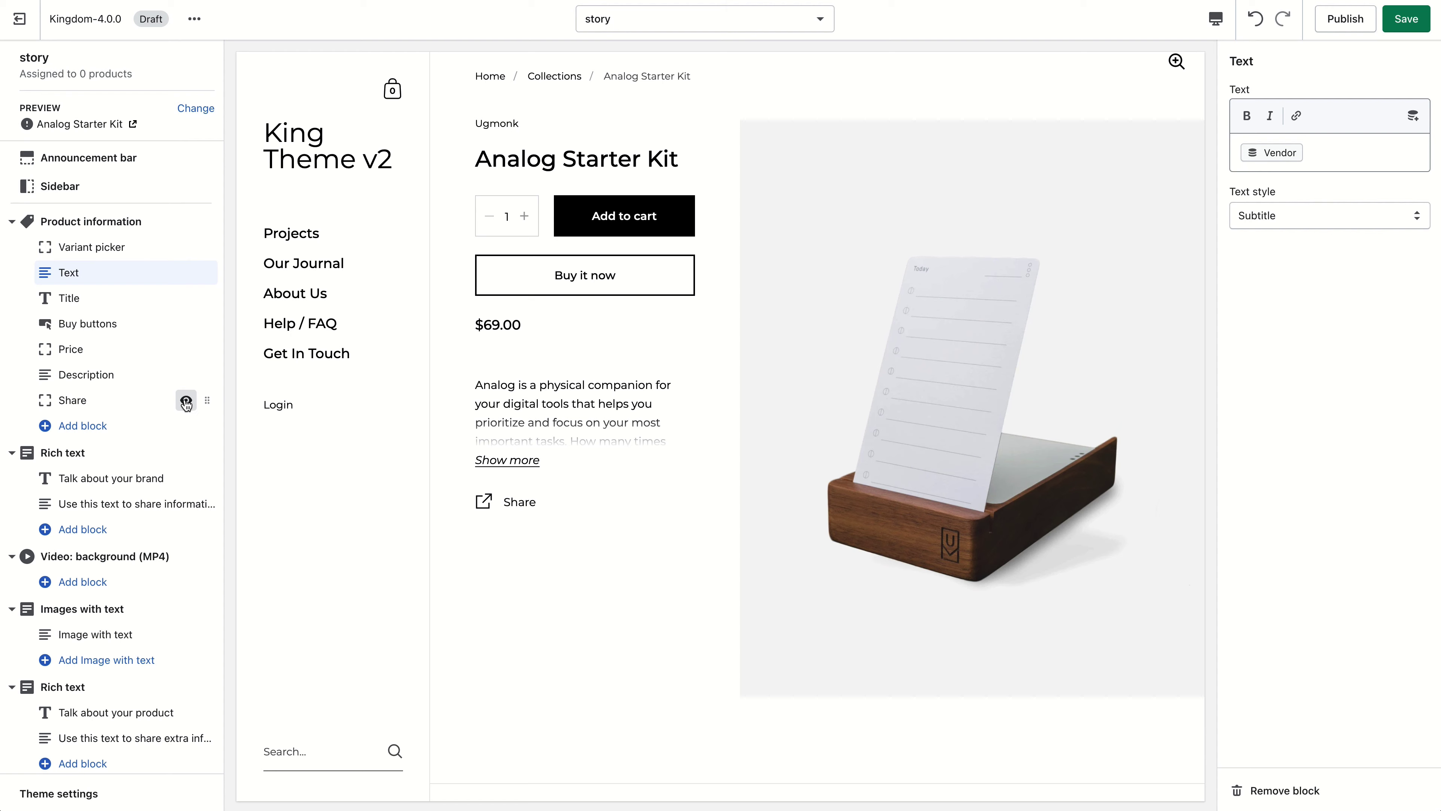
Hide the Share block and set the Description block's truncation to "Don't truncate".
click(186, 401)
click(147, 374)
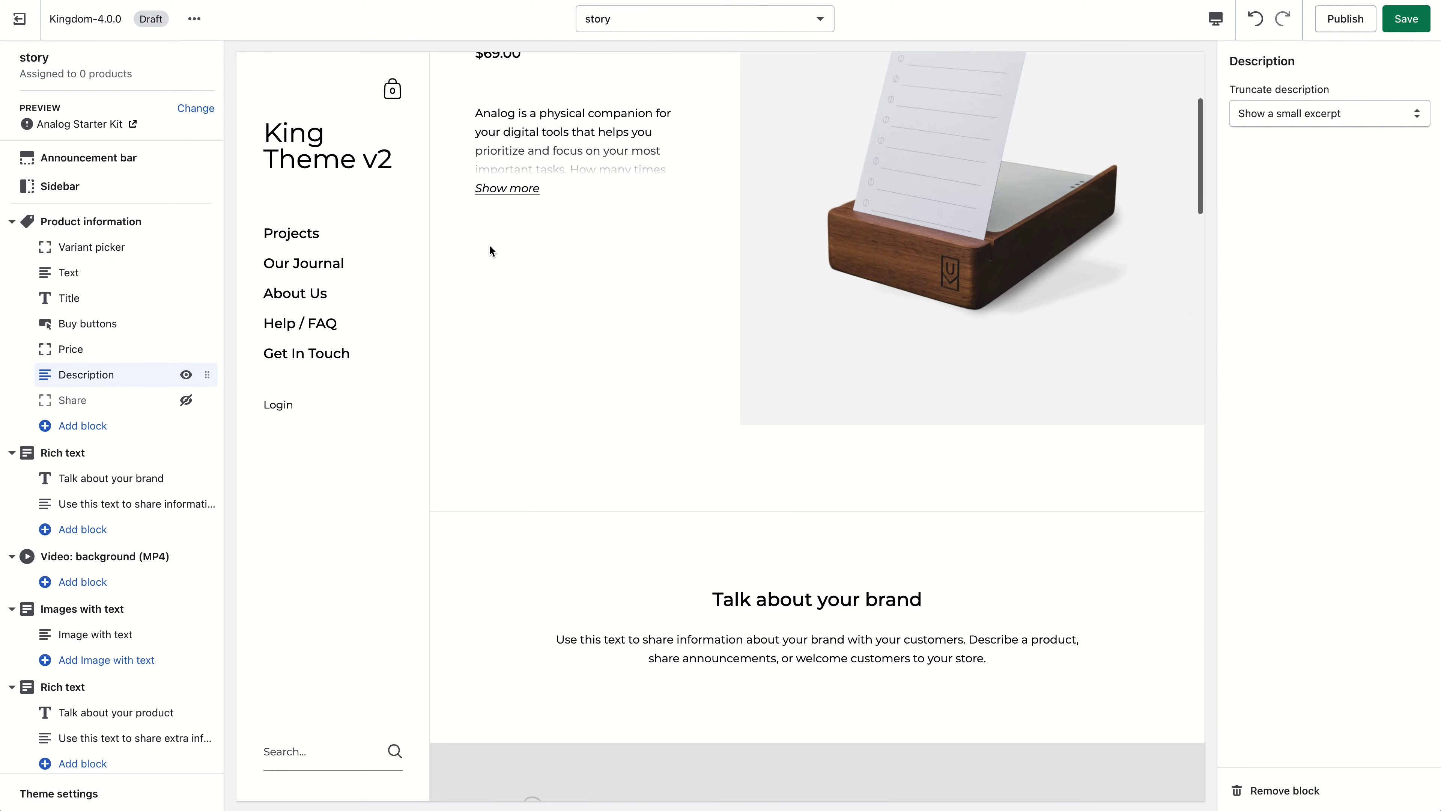
click(1305, 113)
click(1288, 80)
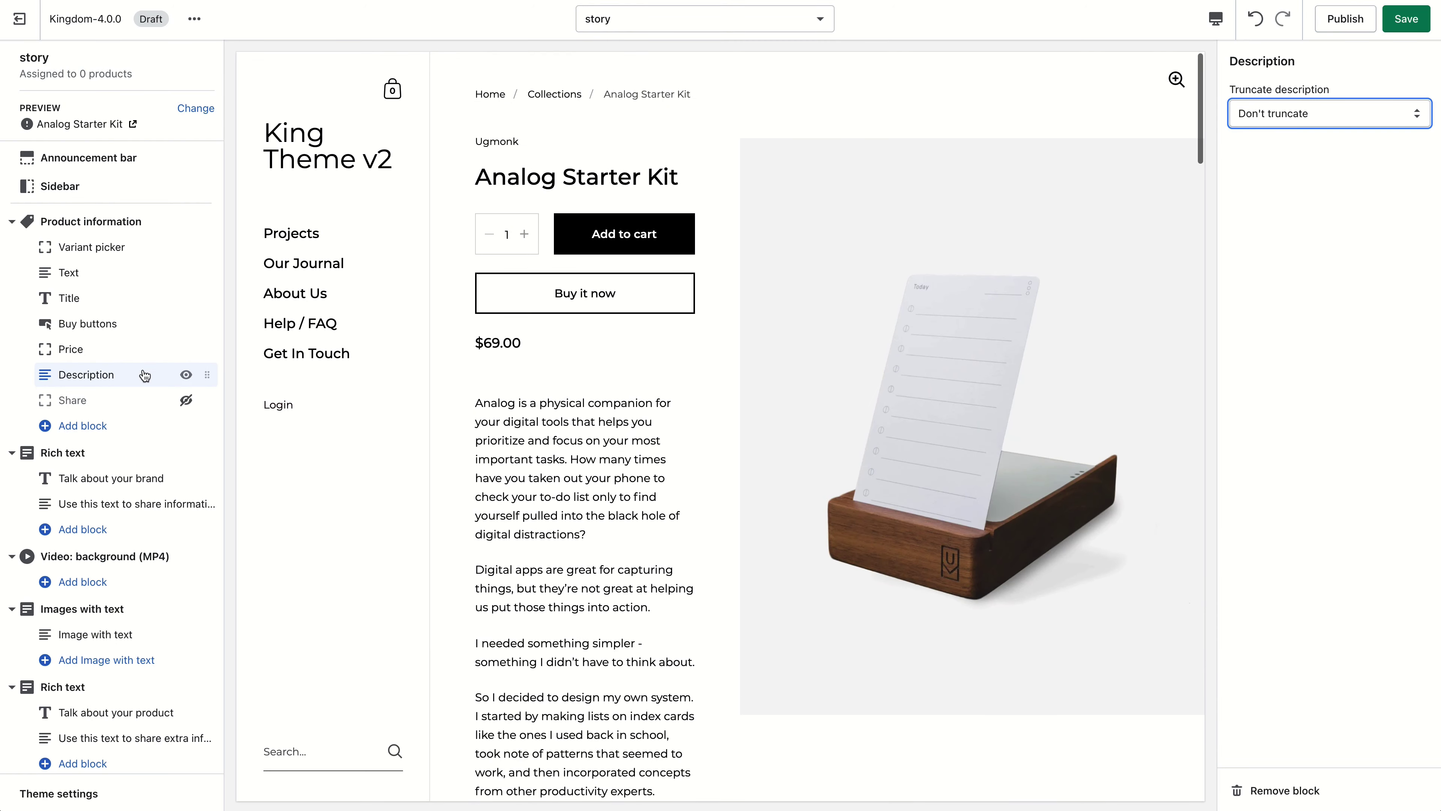
Move the Price block up between the Text and Title blocks.
click(137, 348)
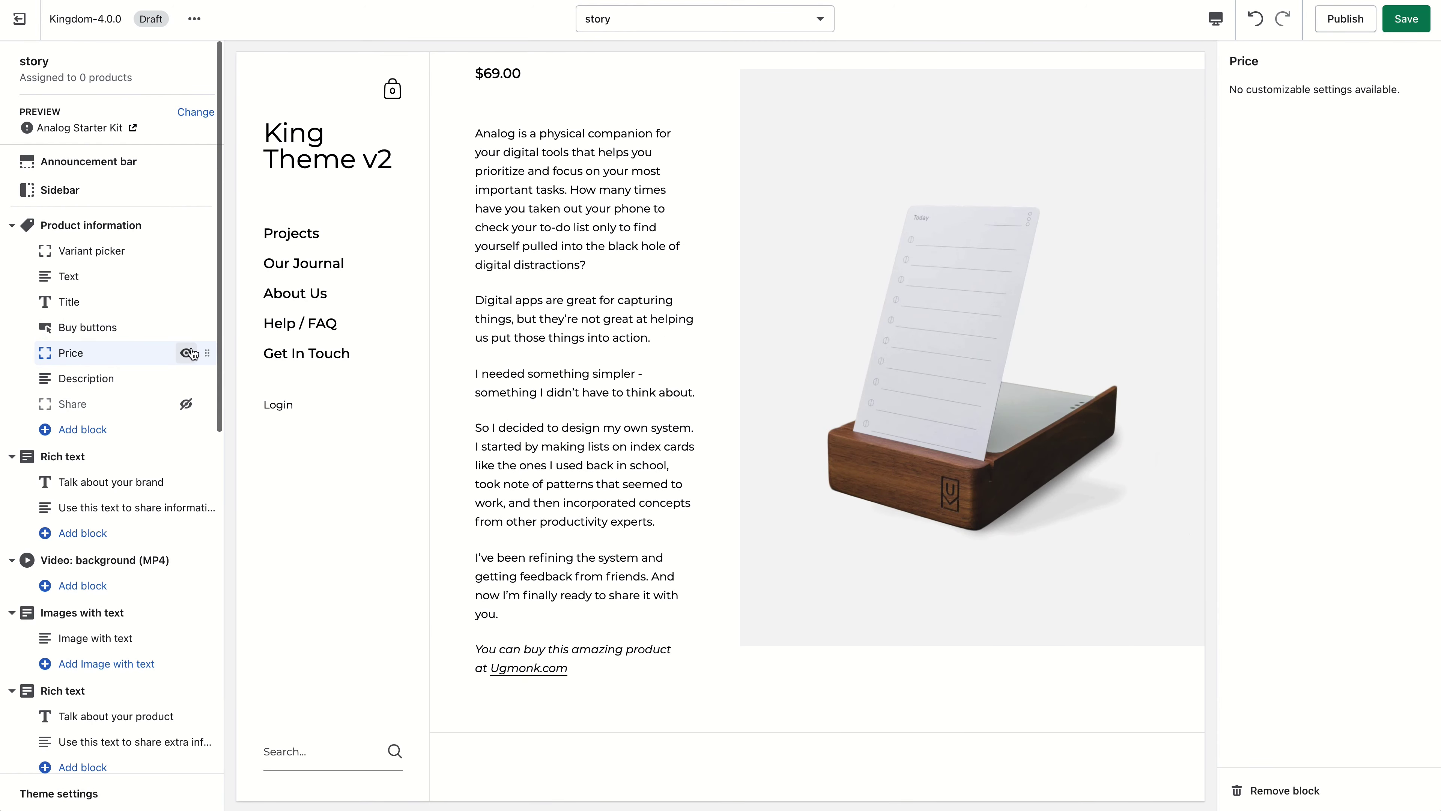
drag(193, 353, 200, 301)
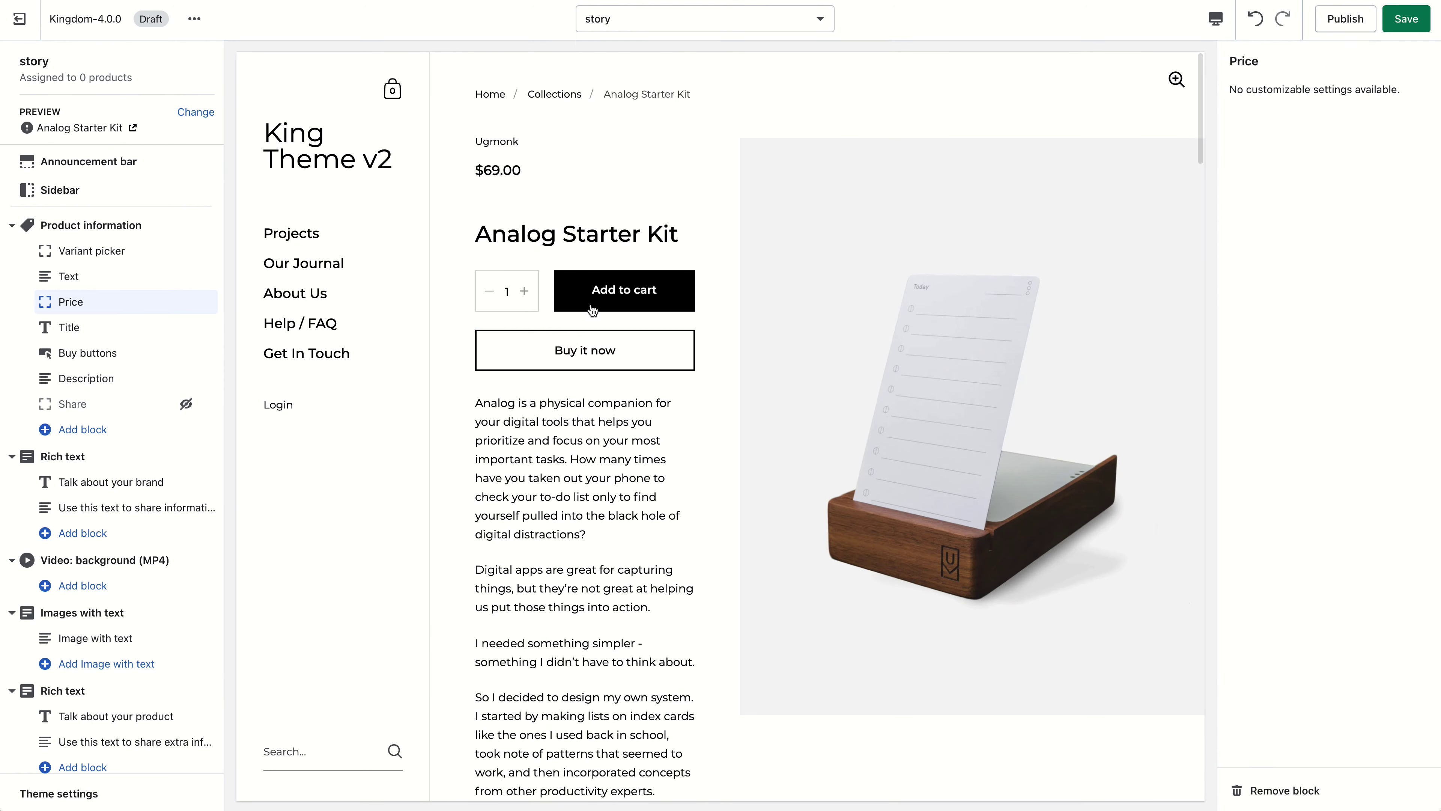
Set the Product information section's gallery style to Scroll and look through the scrolling media.
click(93, 227)
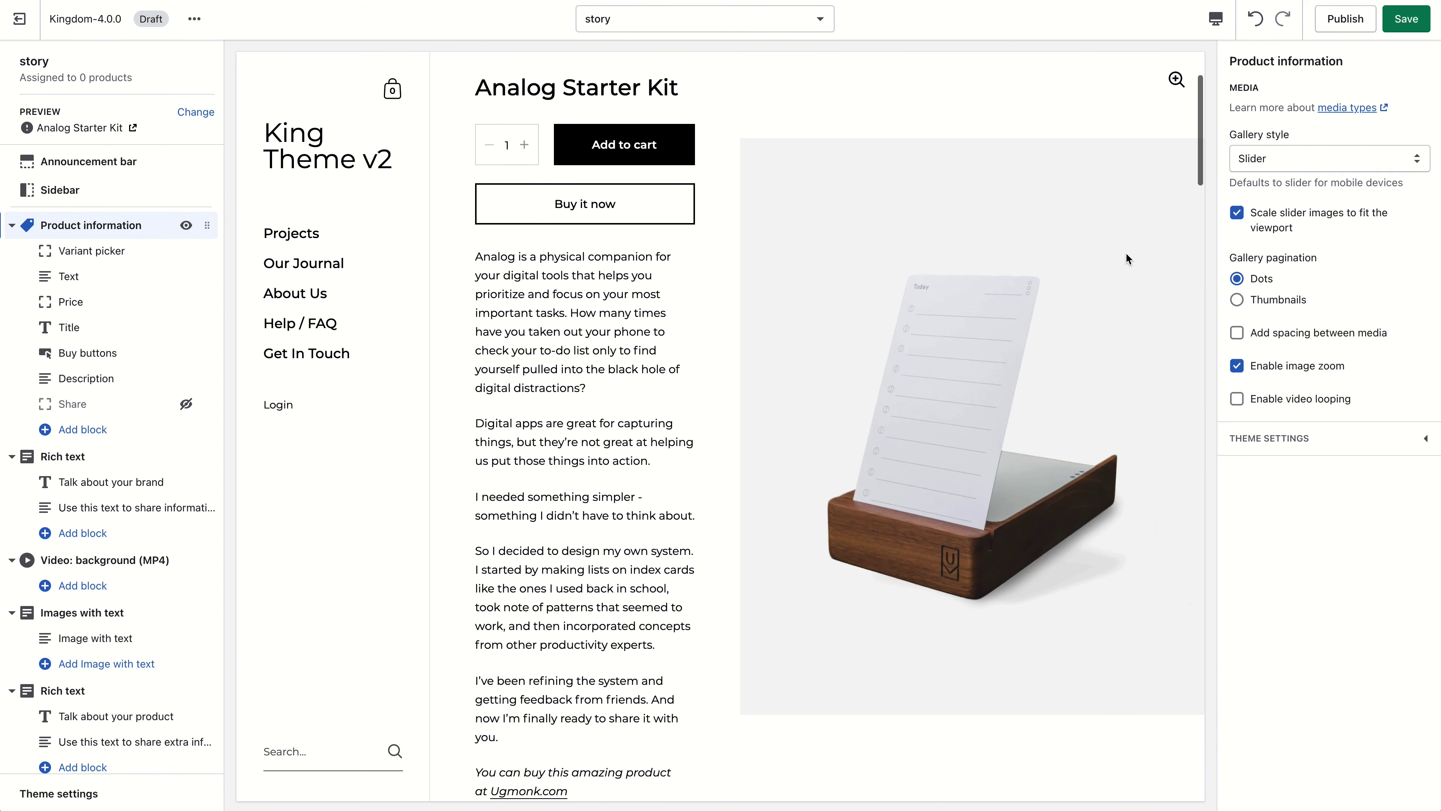
click(1297, 159)
click(1288, 140)
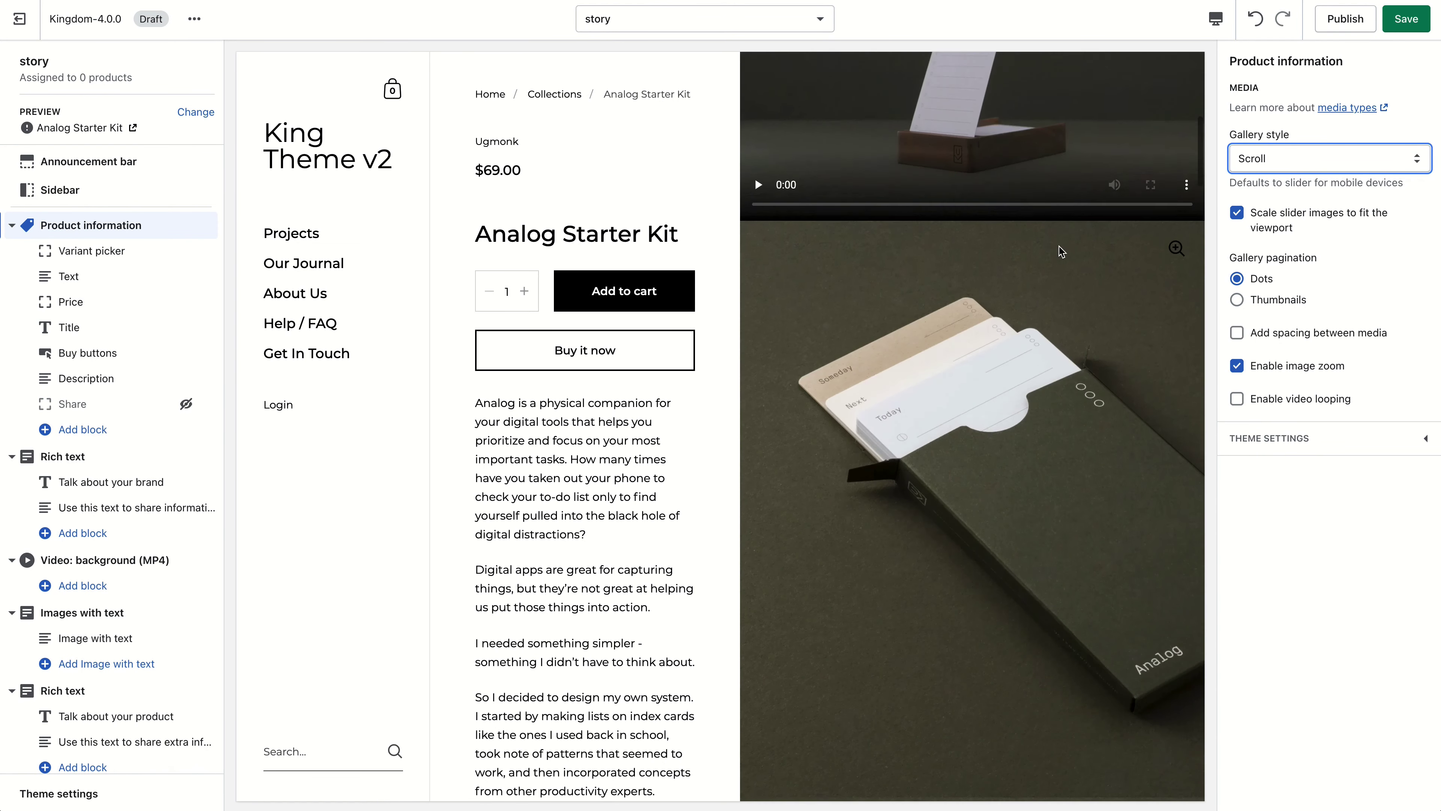
Switch the gallery pagination to Thumbnails, trying the thumbnails in the preview, and add spacing between media.
click(1264, 294)
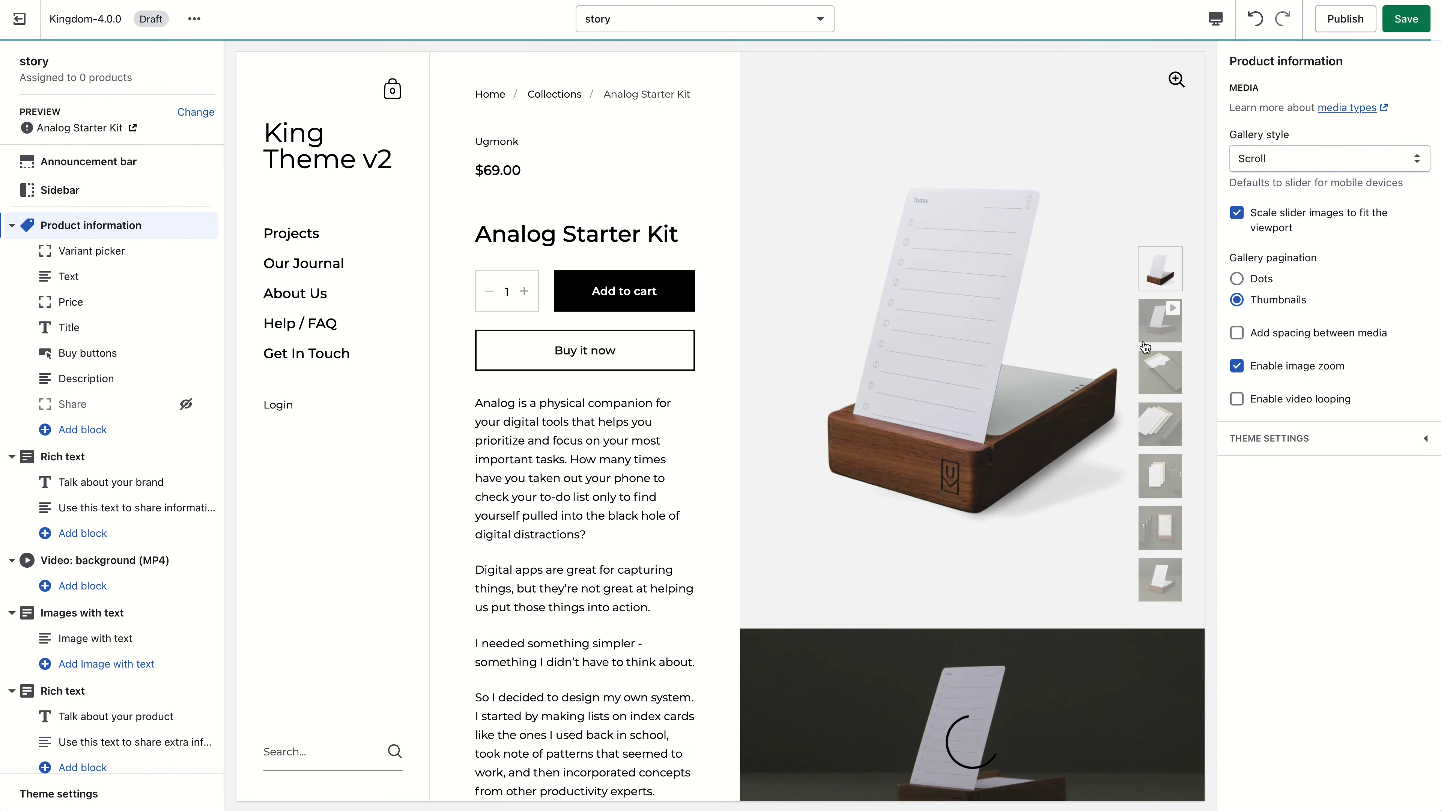
click(1171, 369)
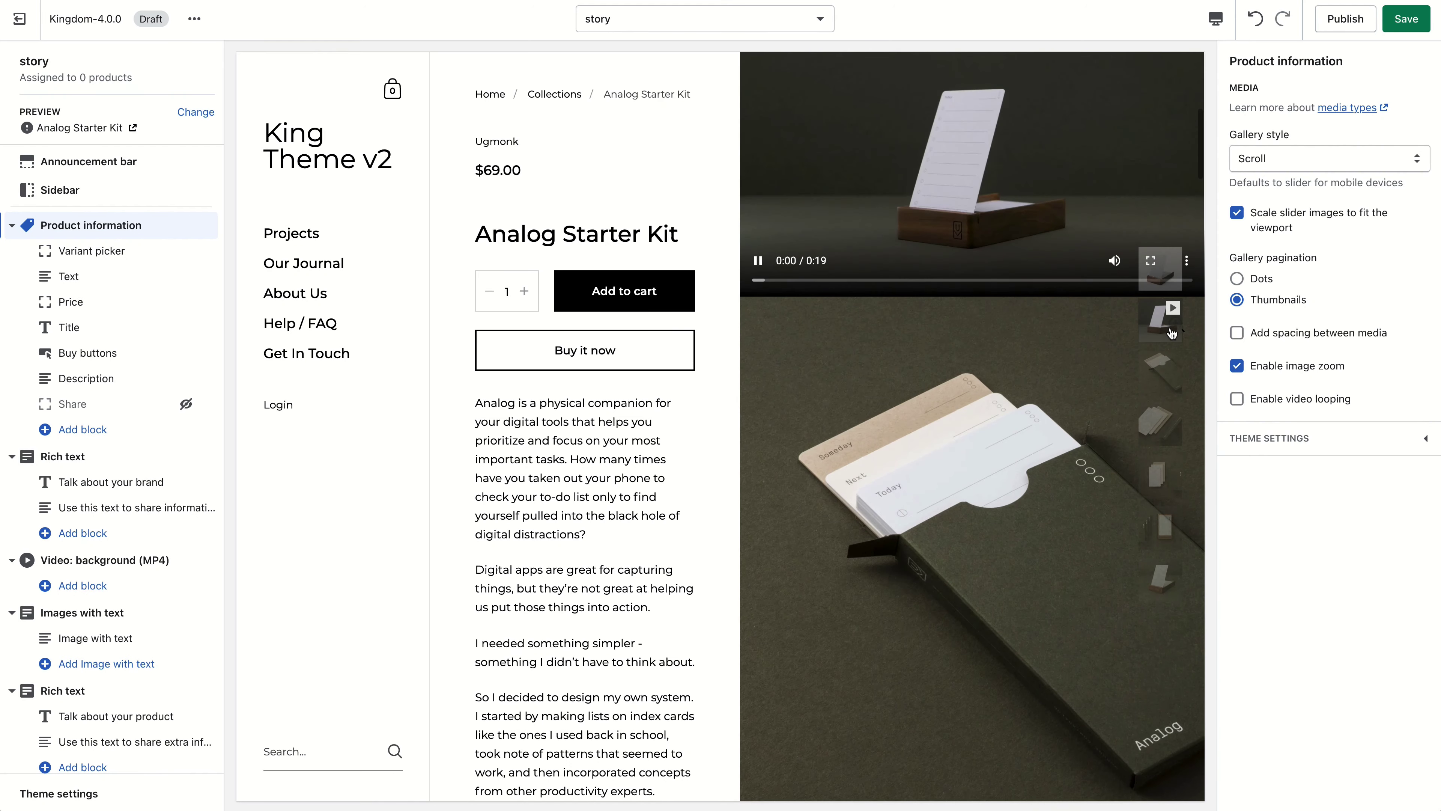
click(1162, 420)
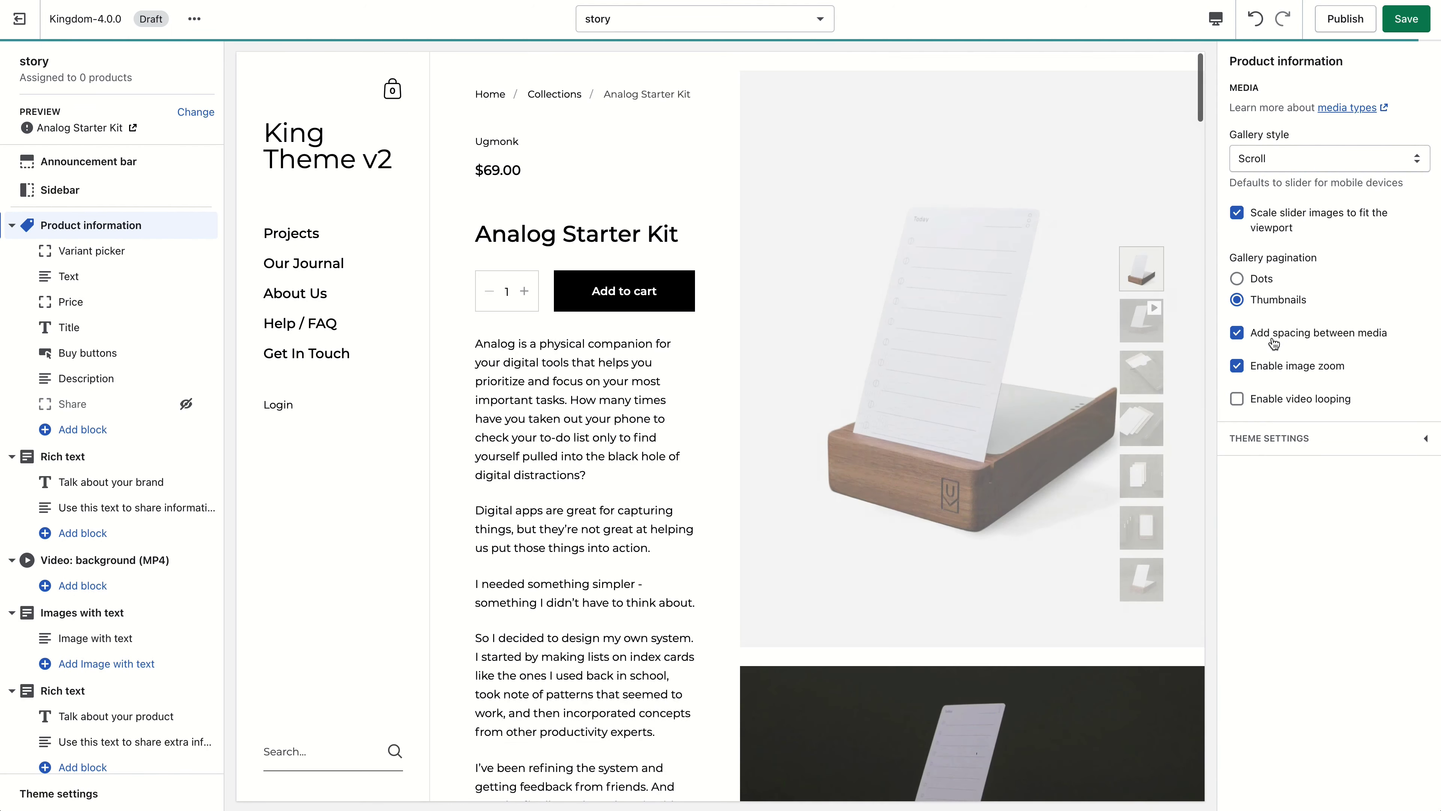
scroll(905, 433, down, 15)
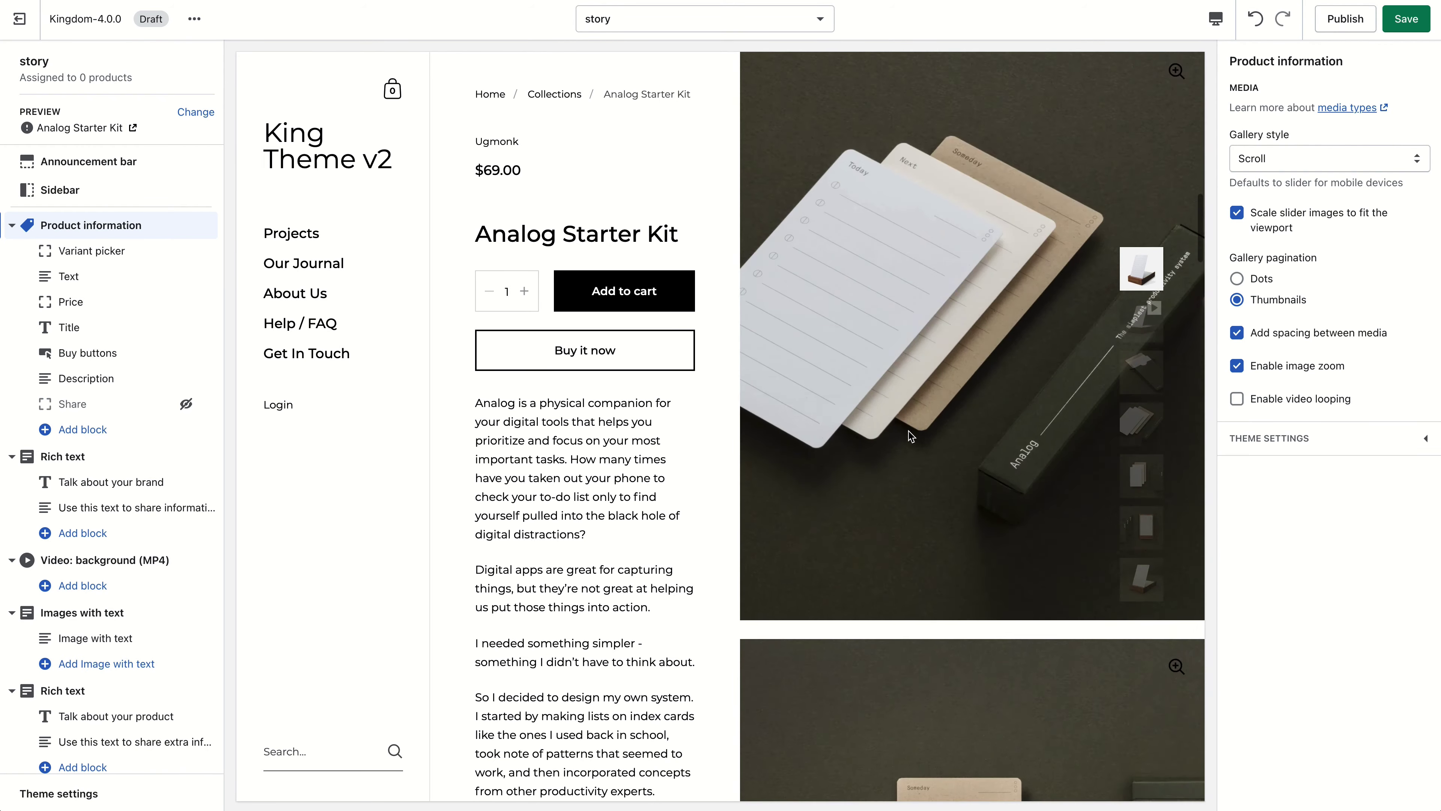
Disable image zoom for the product gallery and keep the gallery style set to Scroll.
click(1263, 368)
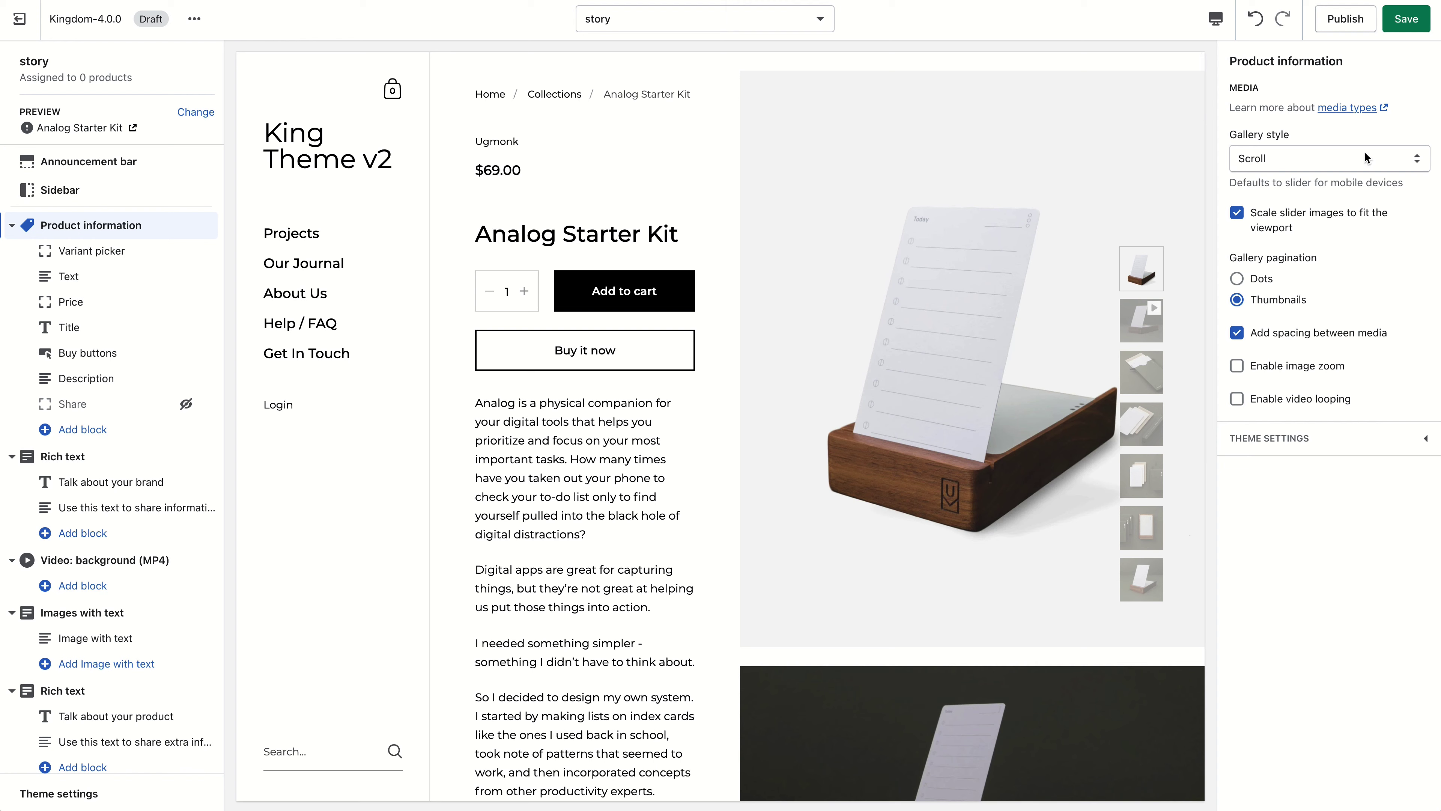
click(1291, 170)
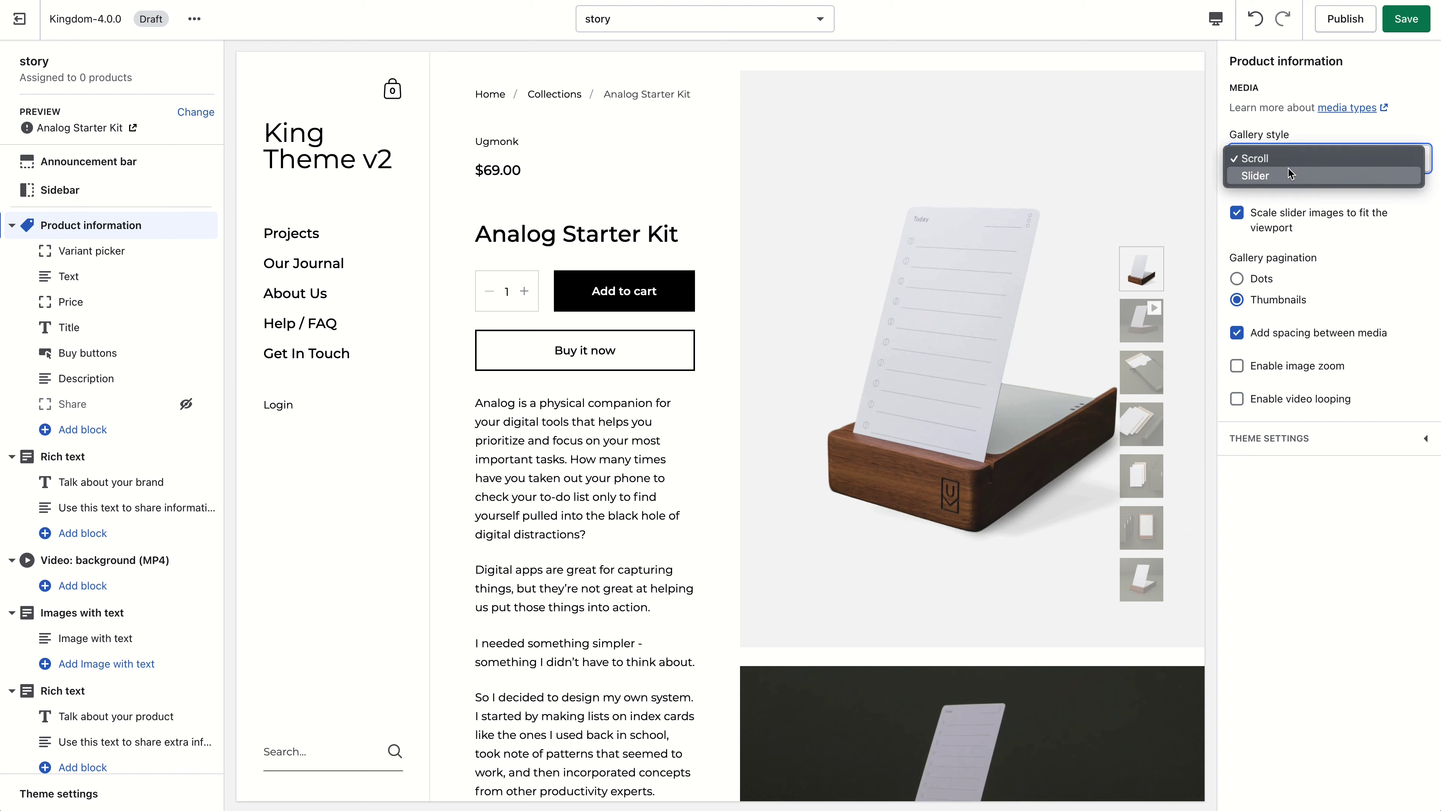
click(1280, 154)
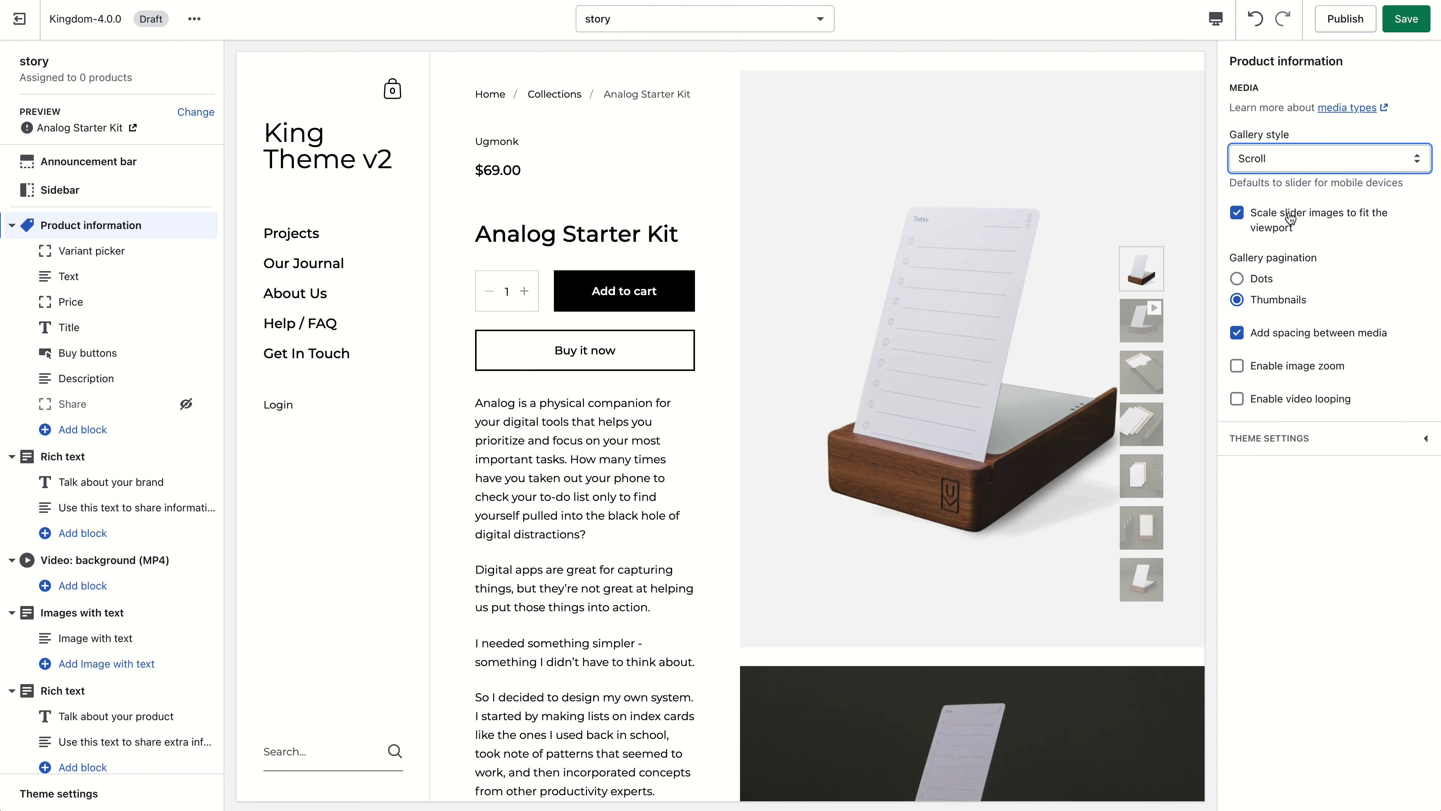
Set the product media gallery style to Slider and save the change.
click(1292, 169)
click(1283, 172)
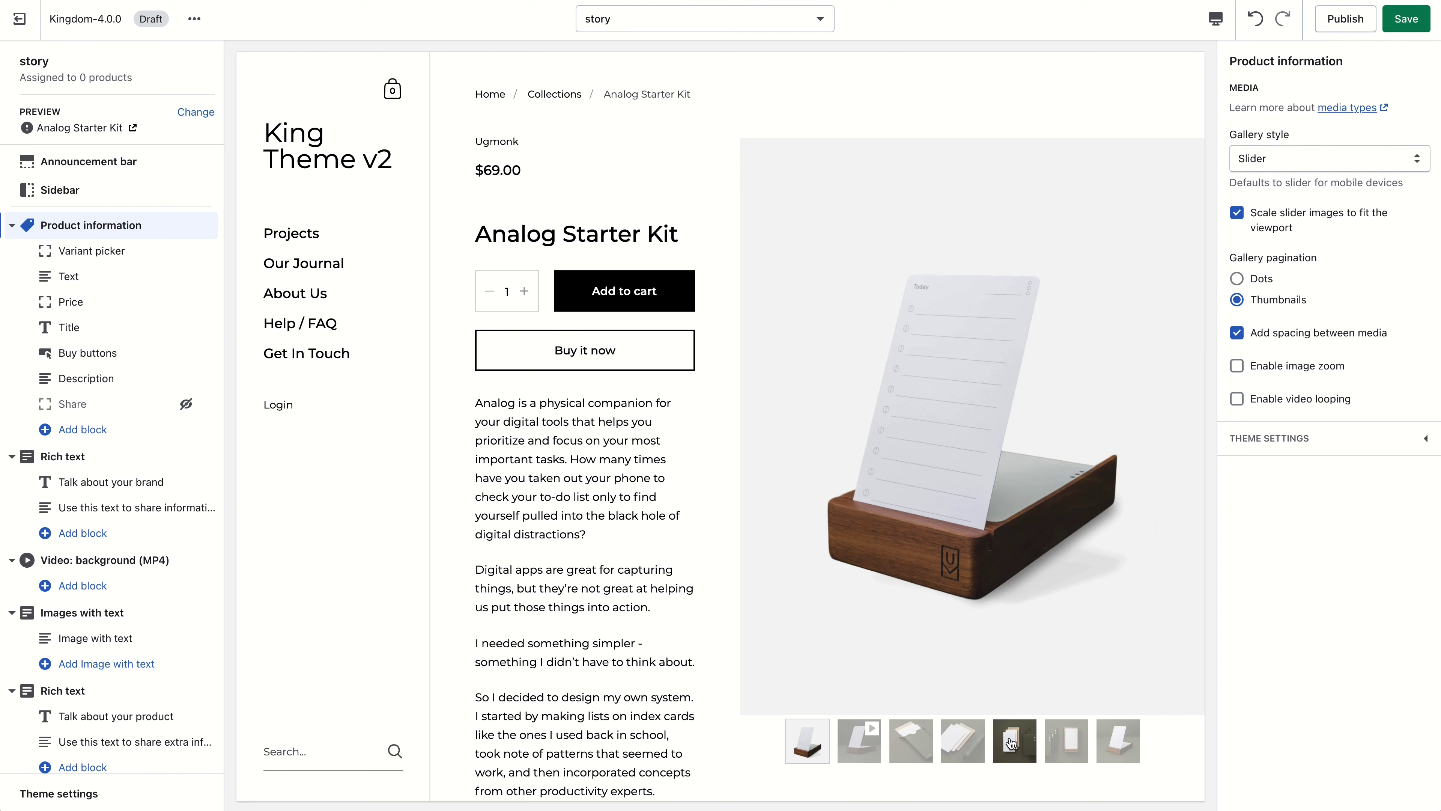
key(ctrl+s)
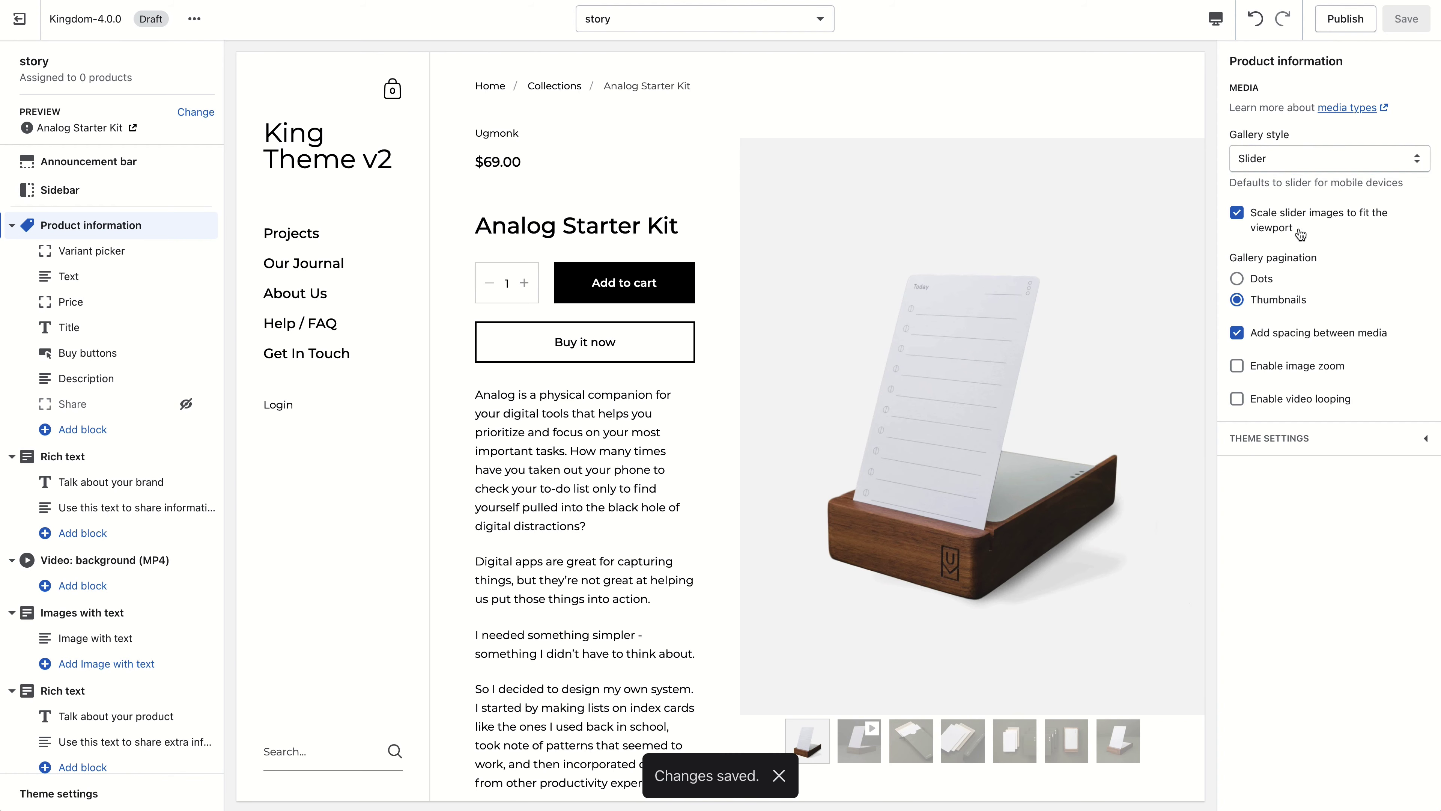
Flip forward and back through the slider's product media in the preview.
drag(1112, 574, 1021, 574)
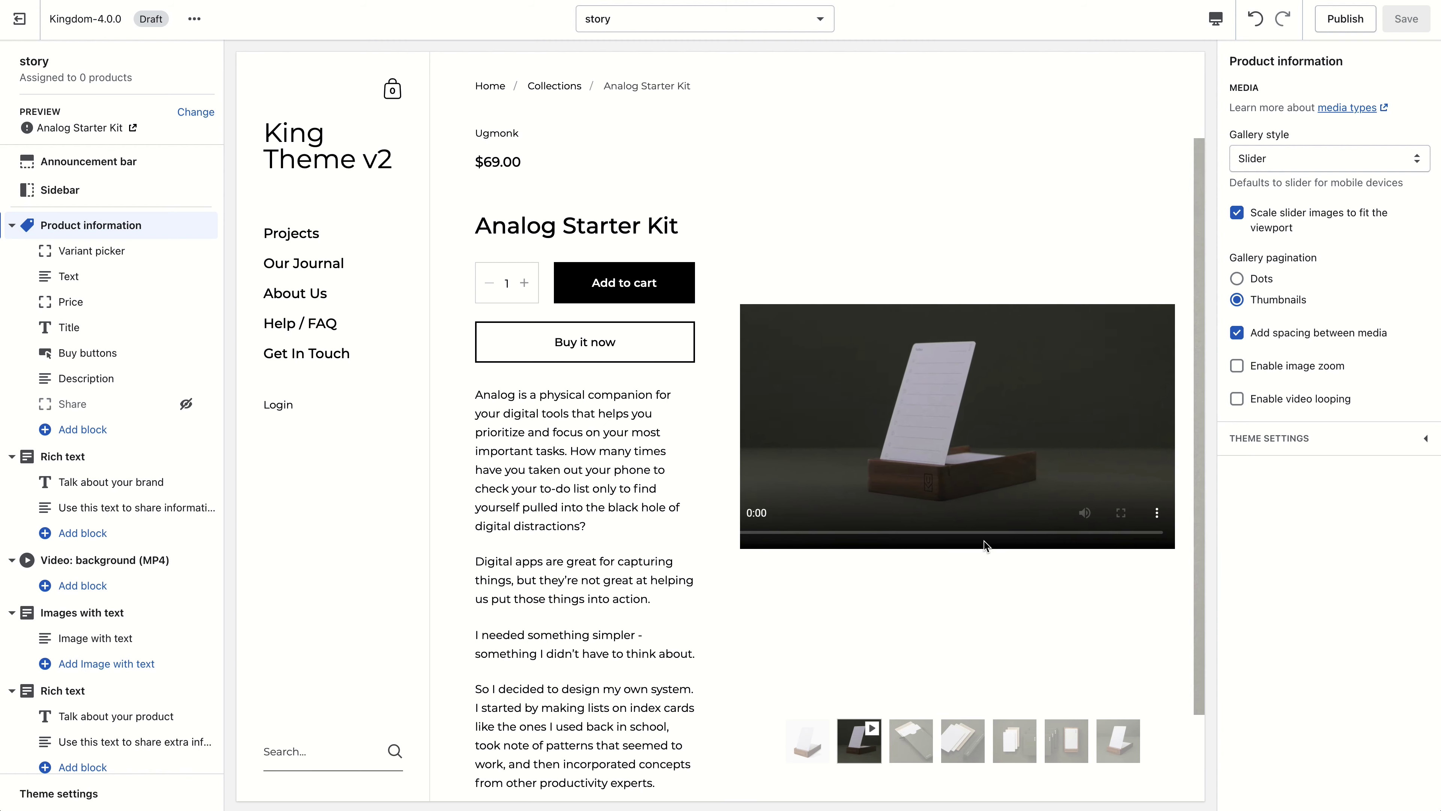
drag(1112, 575, 1024, 574)
key(Right)
key(Left)
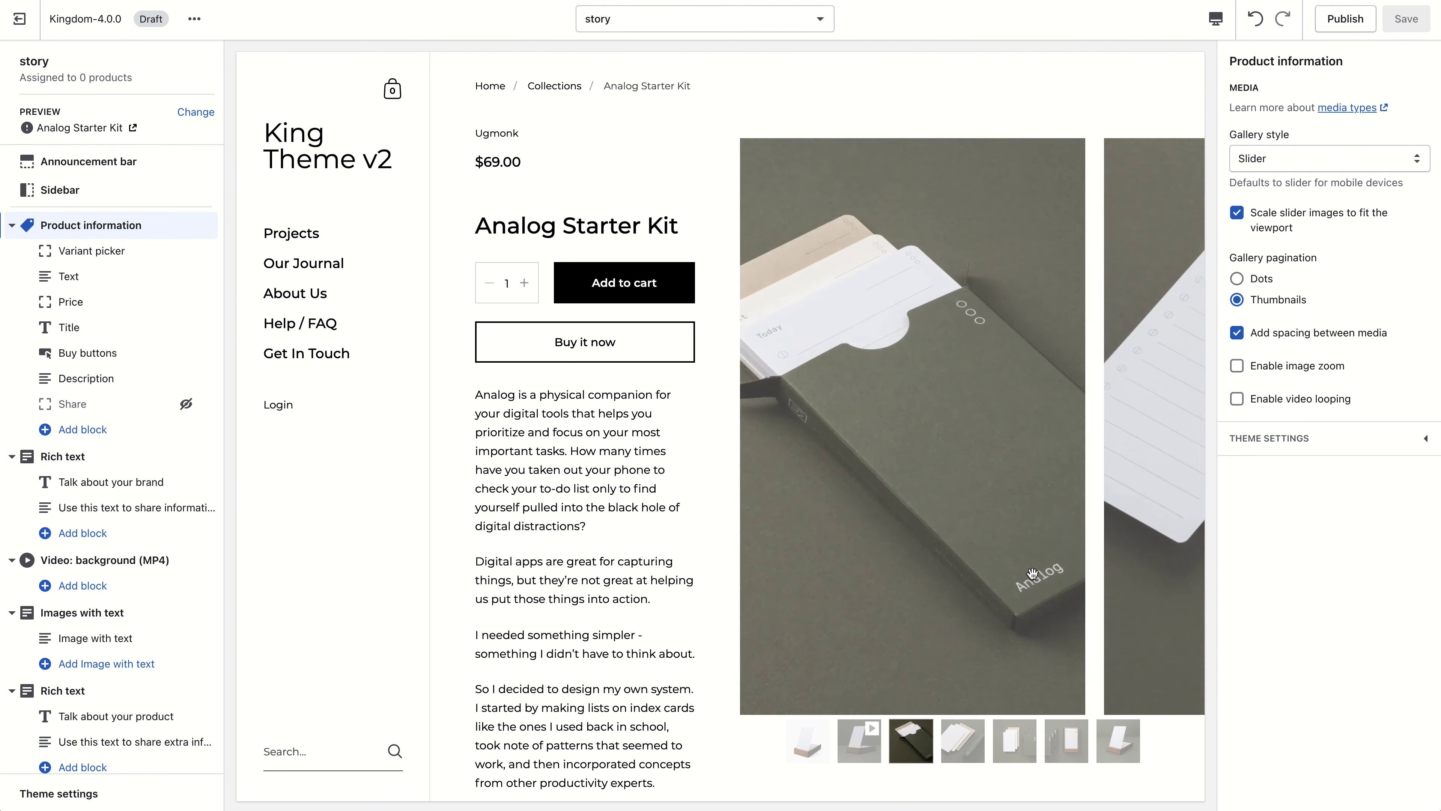
key(Left)
key(Left)
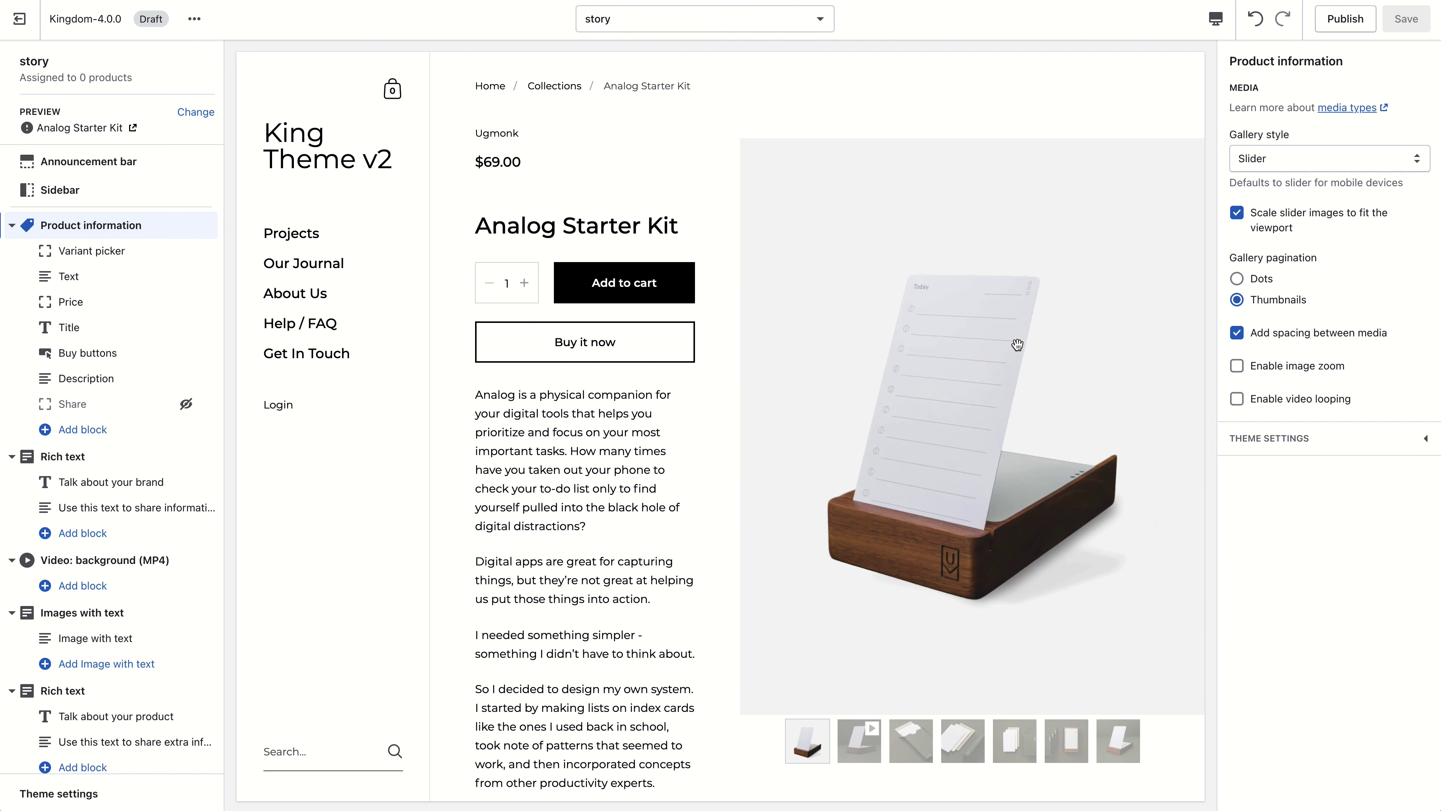
Turn off scaling of slider images to fit the viewport, save, and check the larger slides in the preview.
click(1280, 233)
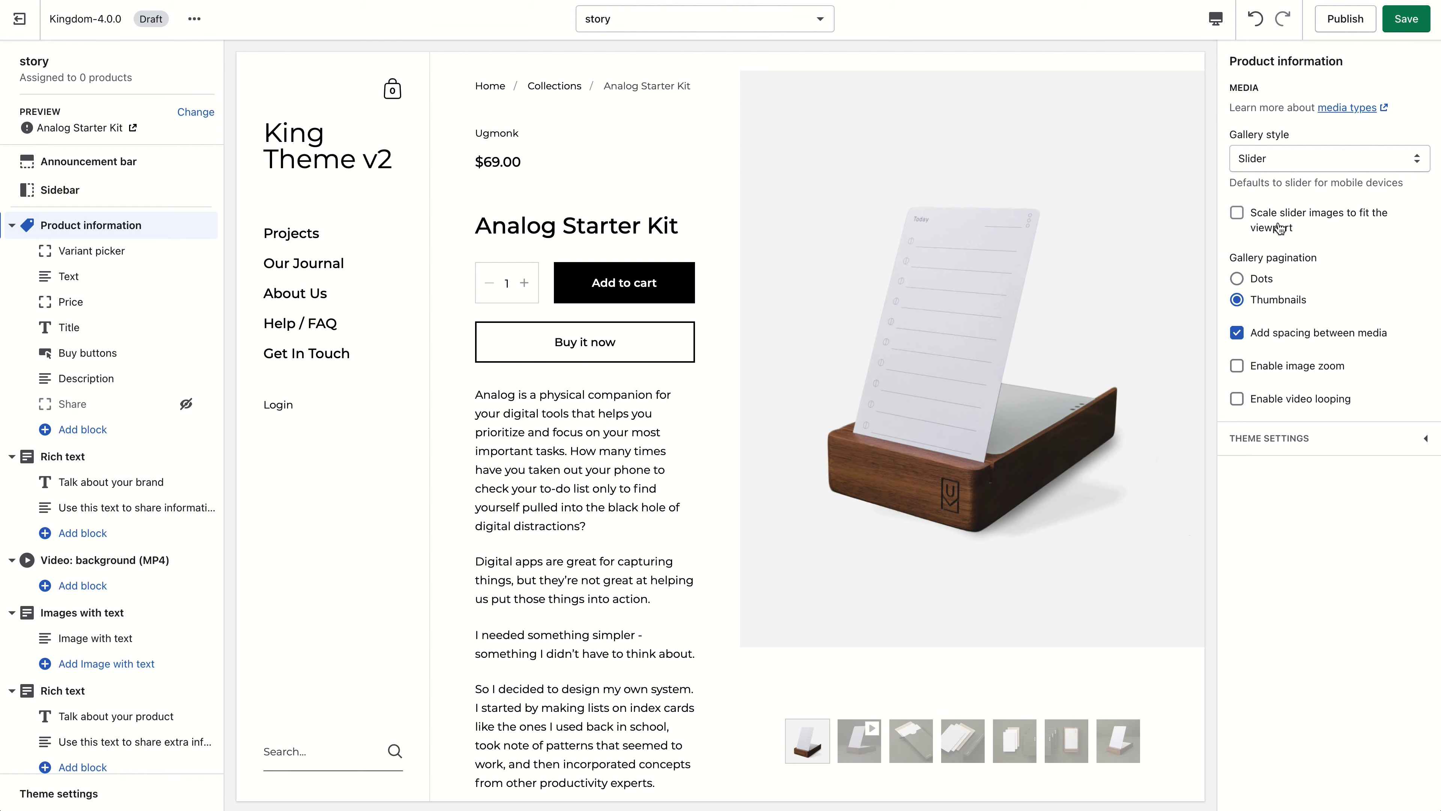
scroll(1140, 420, down, 5)
scroll(908, 749, up, 2)
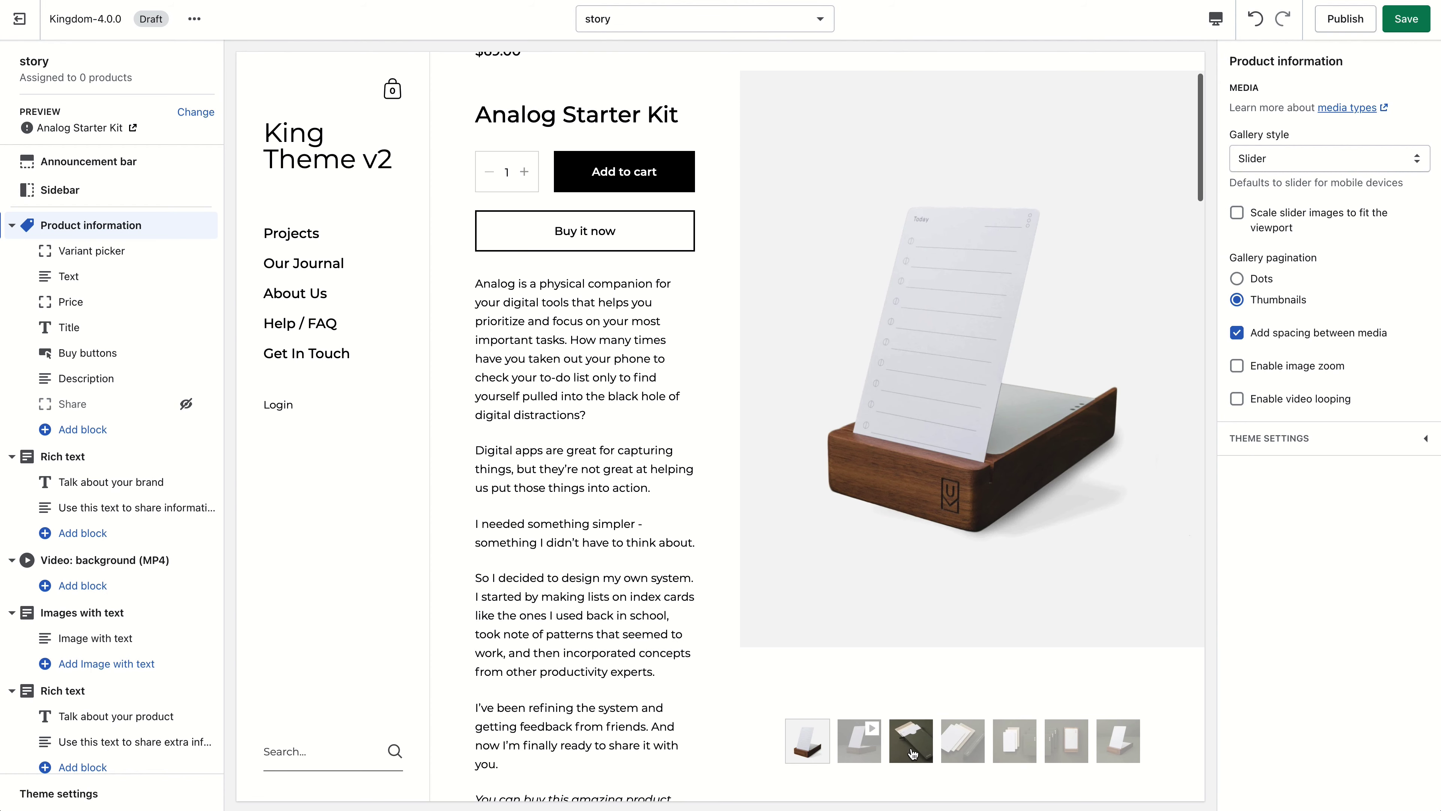
key(ctrl+s)
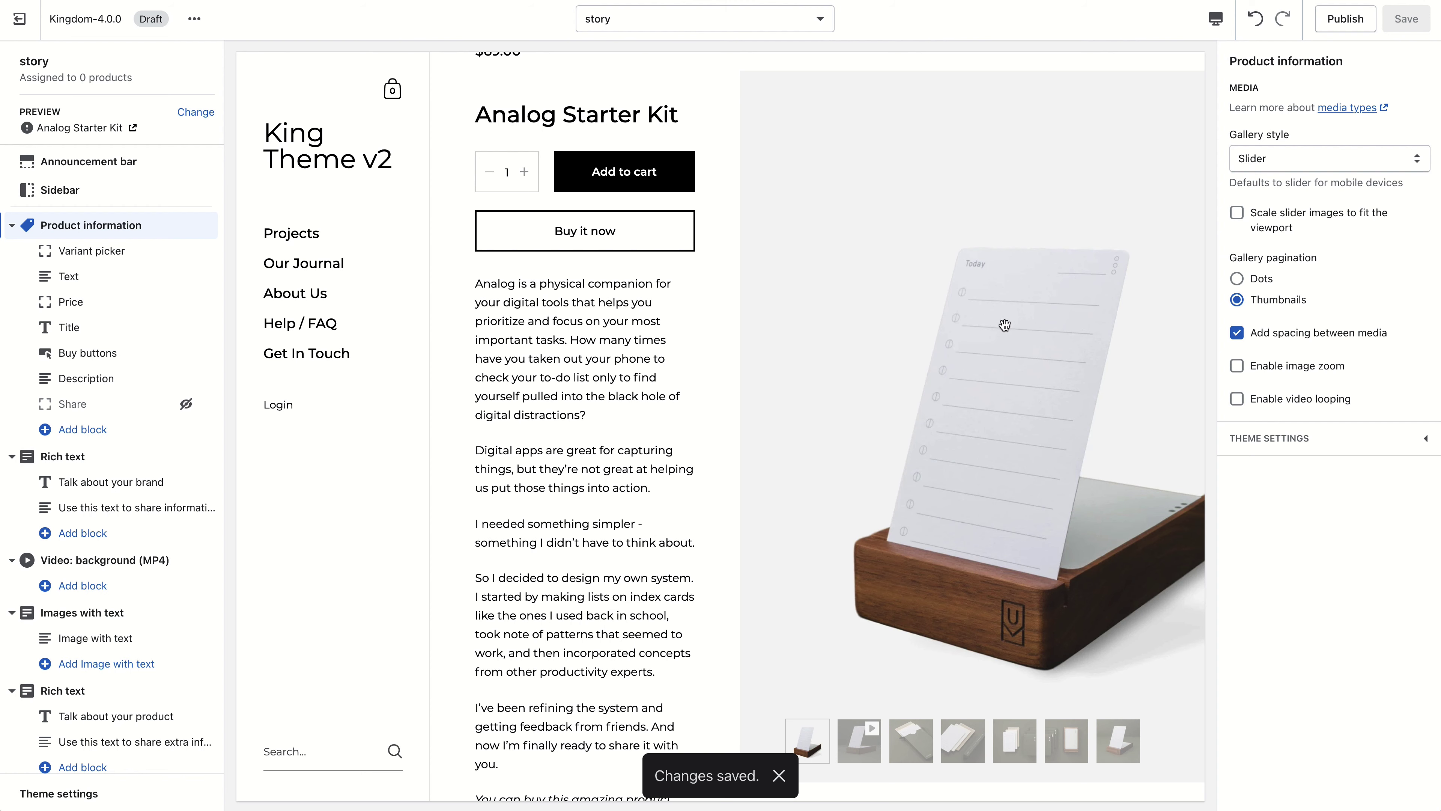
drag(1052, 353, 971, 298)
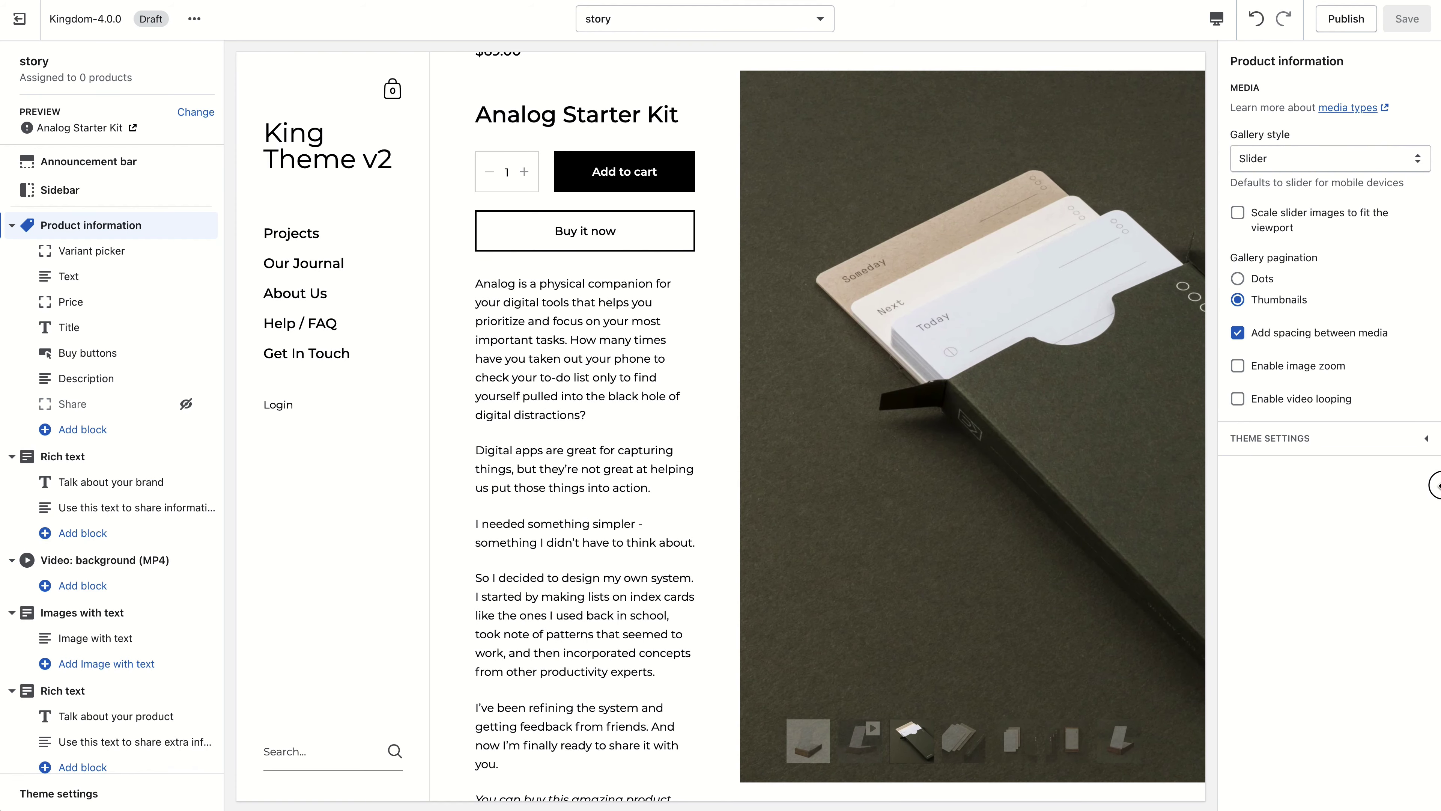
drag(974, 422, 961, 422)
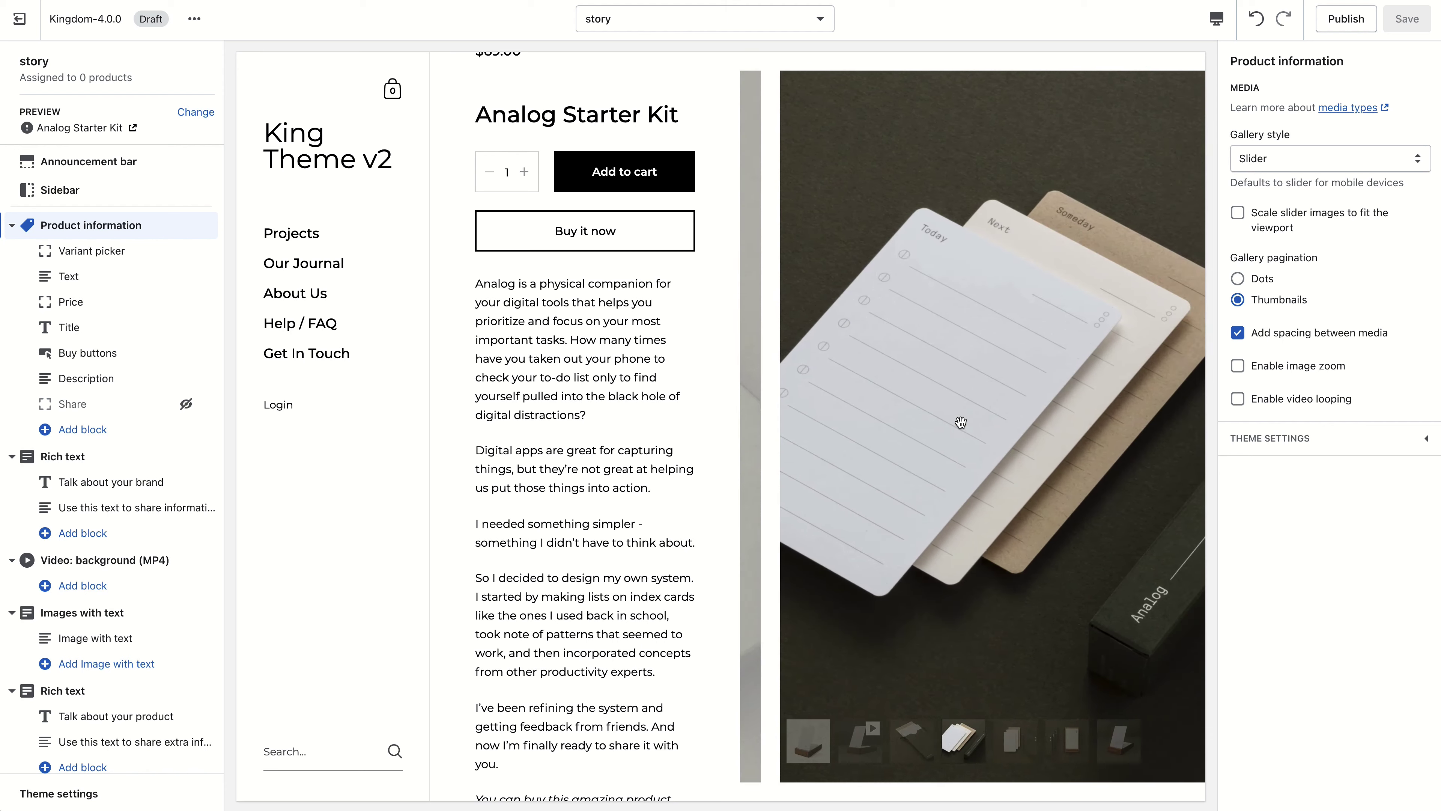
Turn off spacing between media, save, and check the edge-to-edge gallery by switching between its thumbnails.
click(1285, 336)
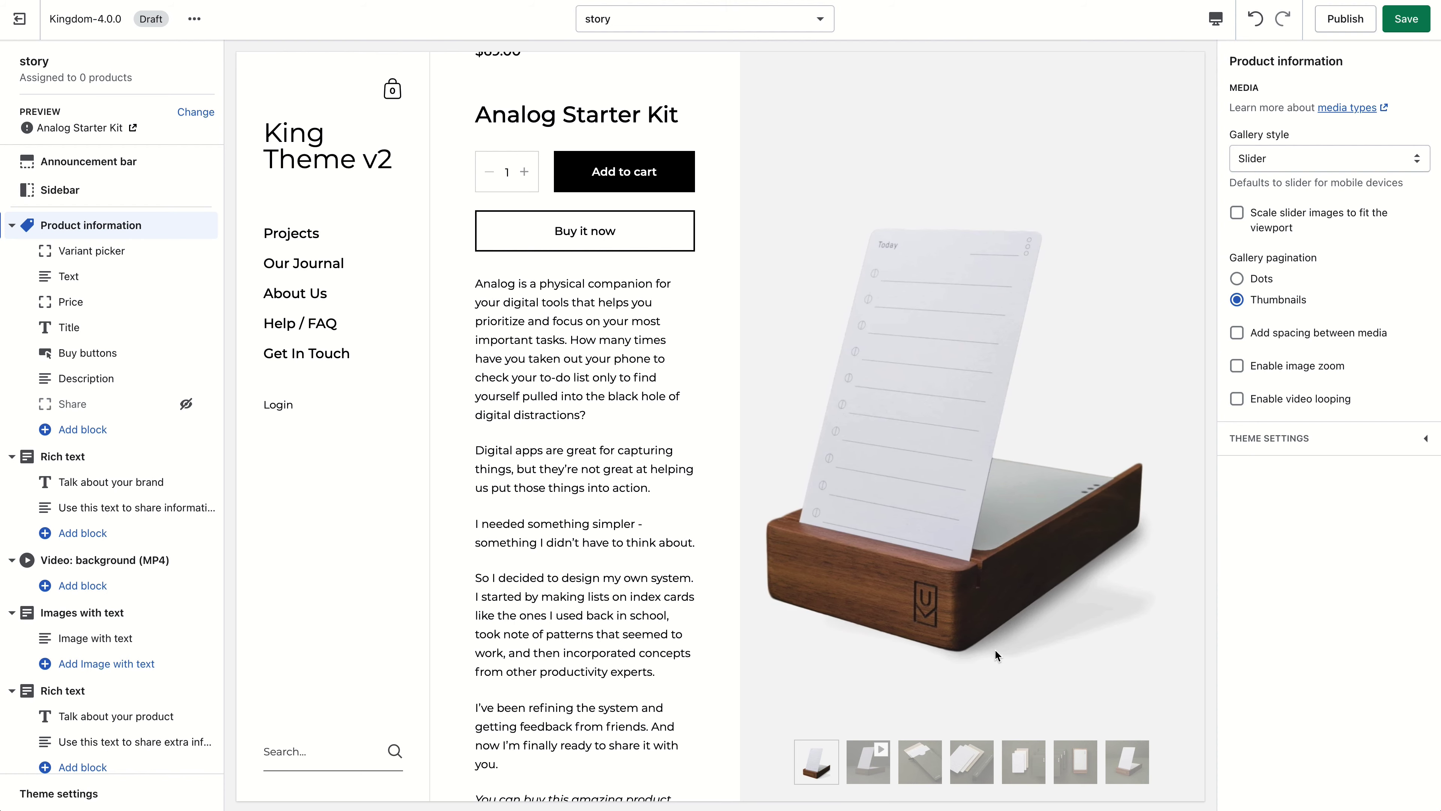
click(938, 756)
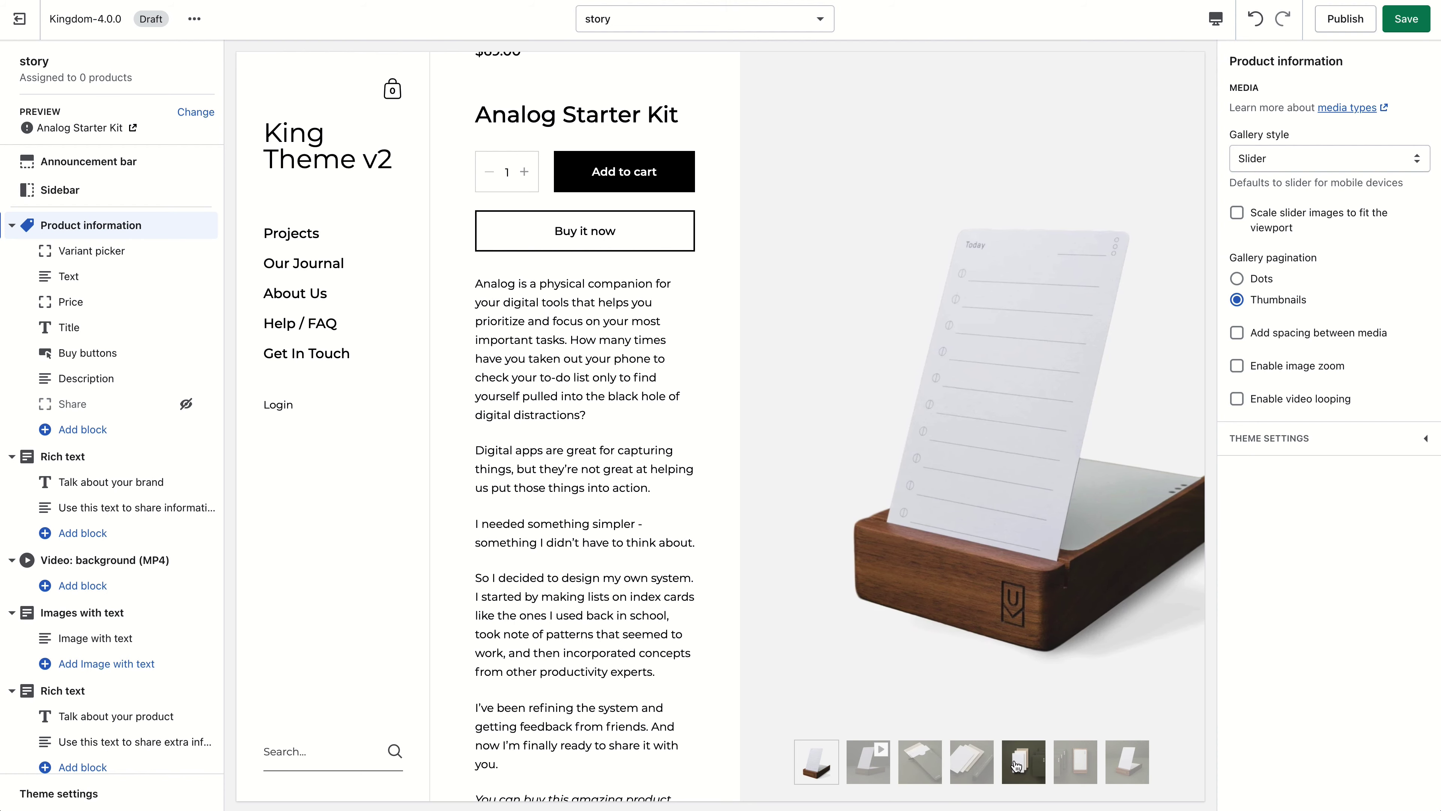
click(975, 770)
click(1081, 766)
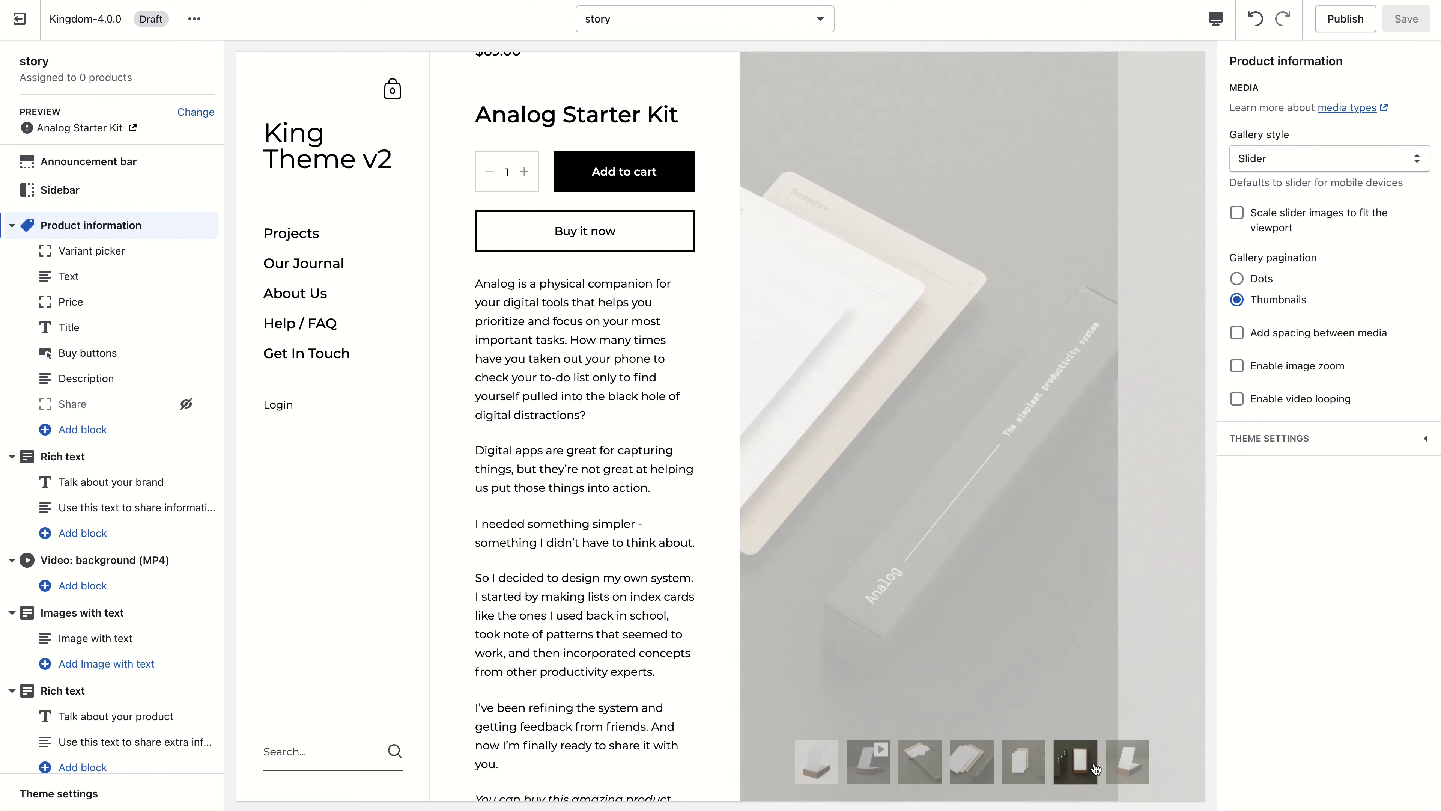
click(1125, 767)
click(1021, 763)
click(976, 770)
drag(1179, 423, 1029, 606)
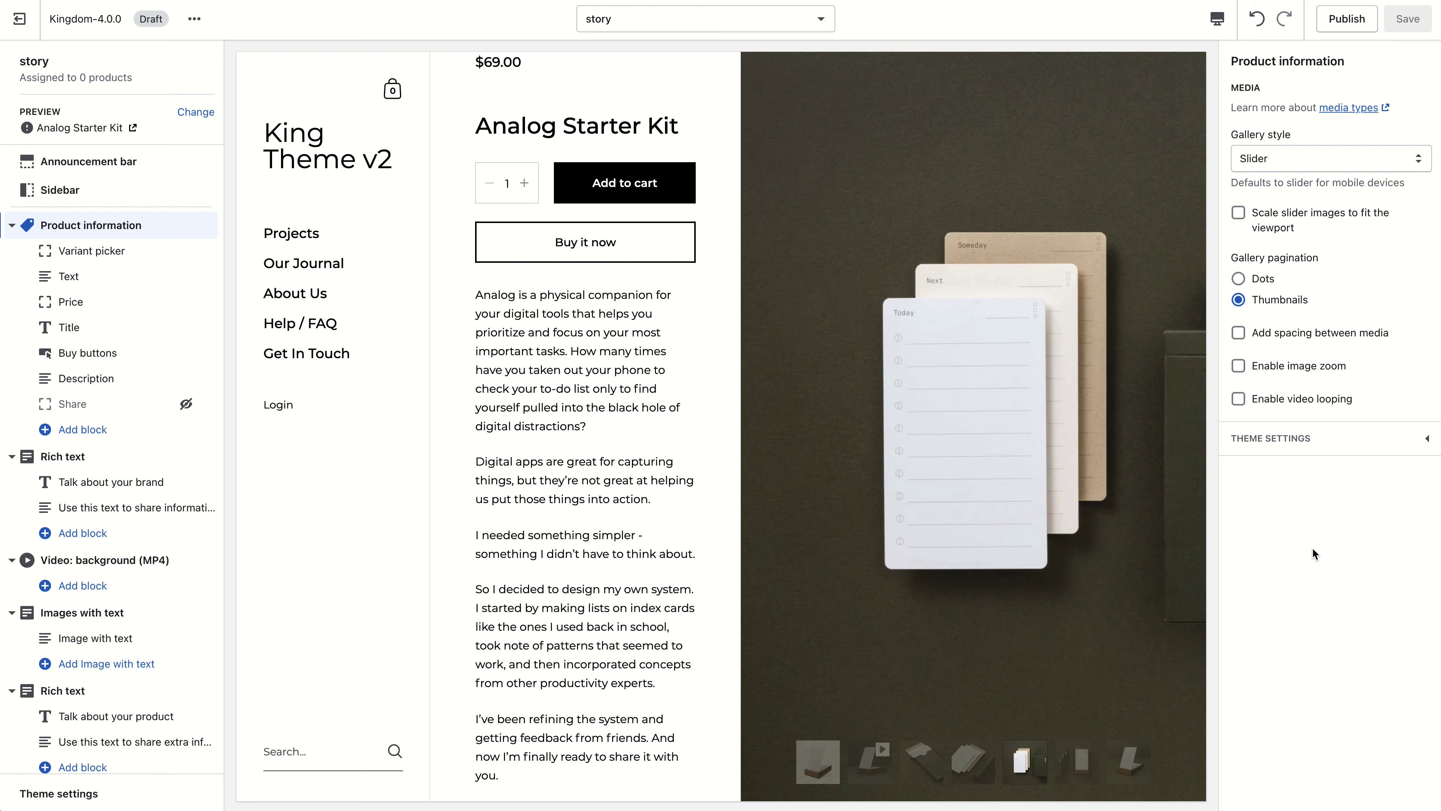
Collapse the Product information section and review the rich text and background video sections below it in the preview.
scroll(734, 436, up, 2)
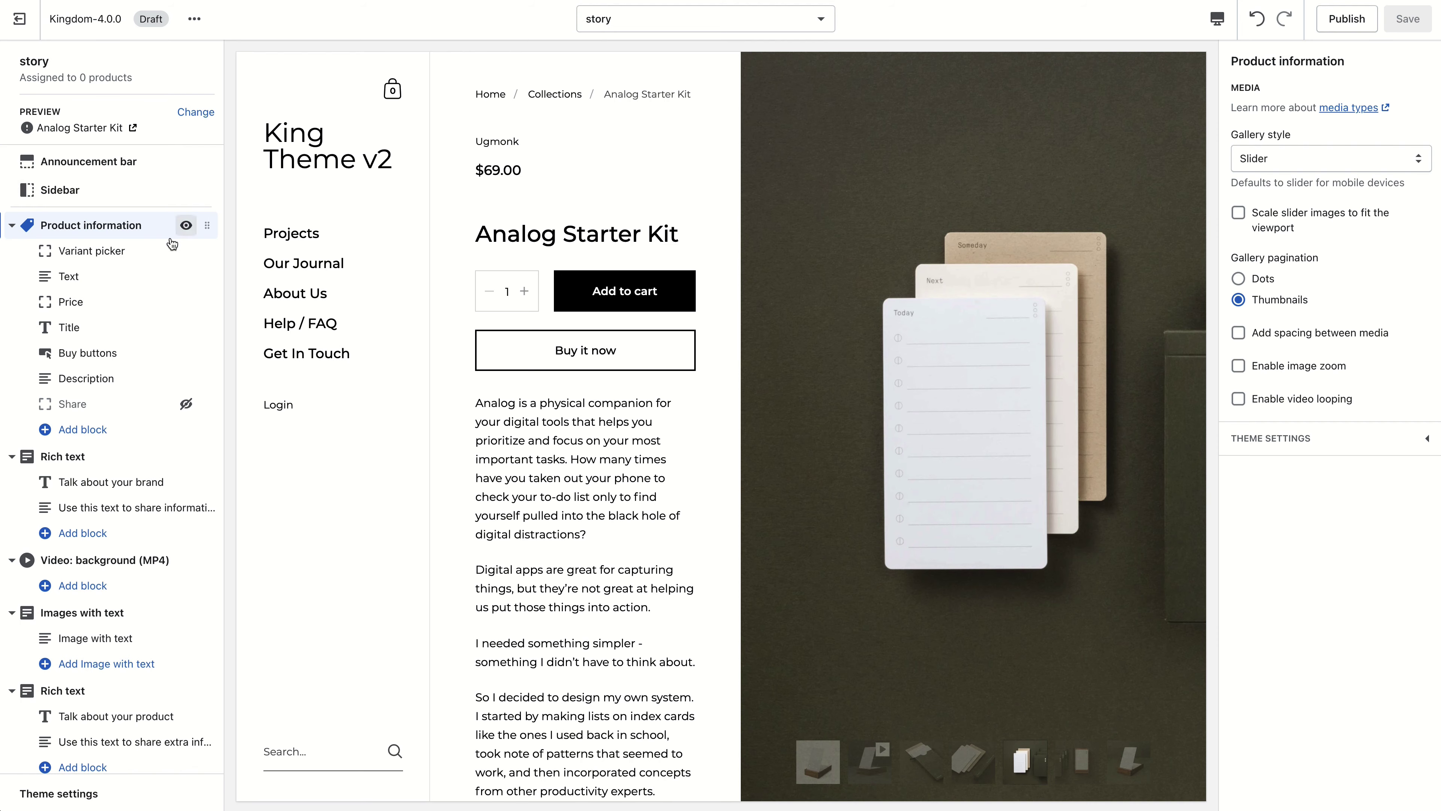
scroll(888, 448, down, 3)
scroll(888, 449, down, 7)
scroll(887, 449, up, 10)
click(11, 224)
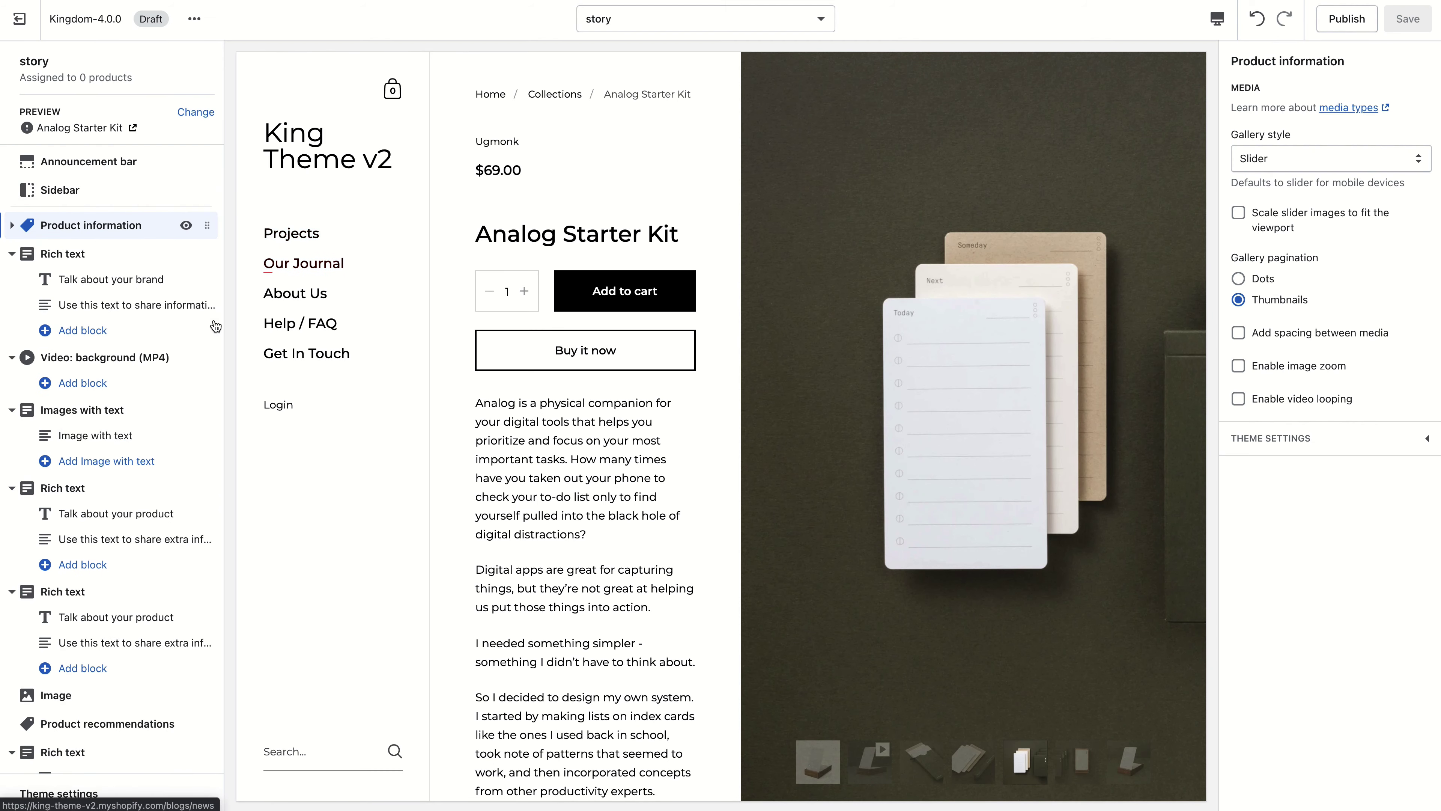
scroll(687, 399, down, 9)
scroll(687, 399, down, 2)
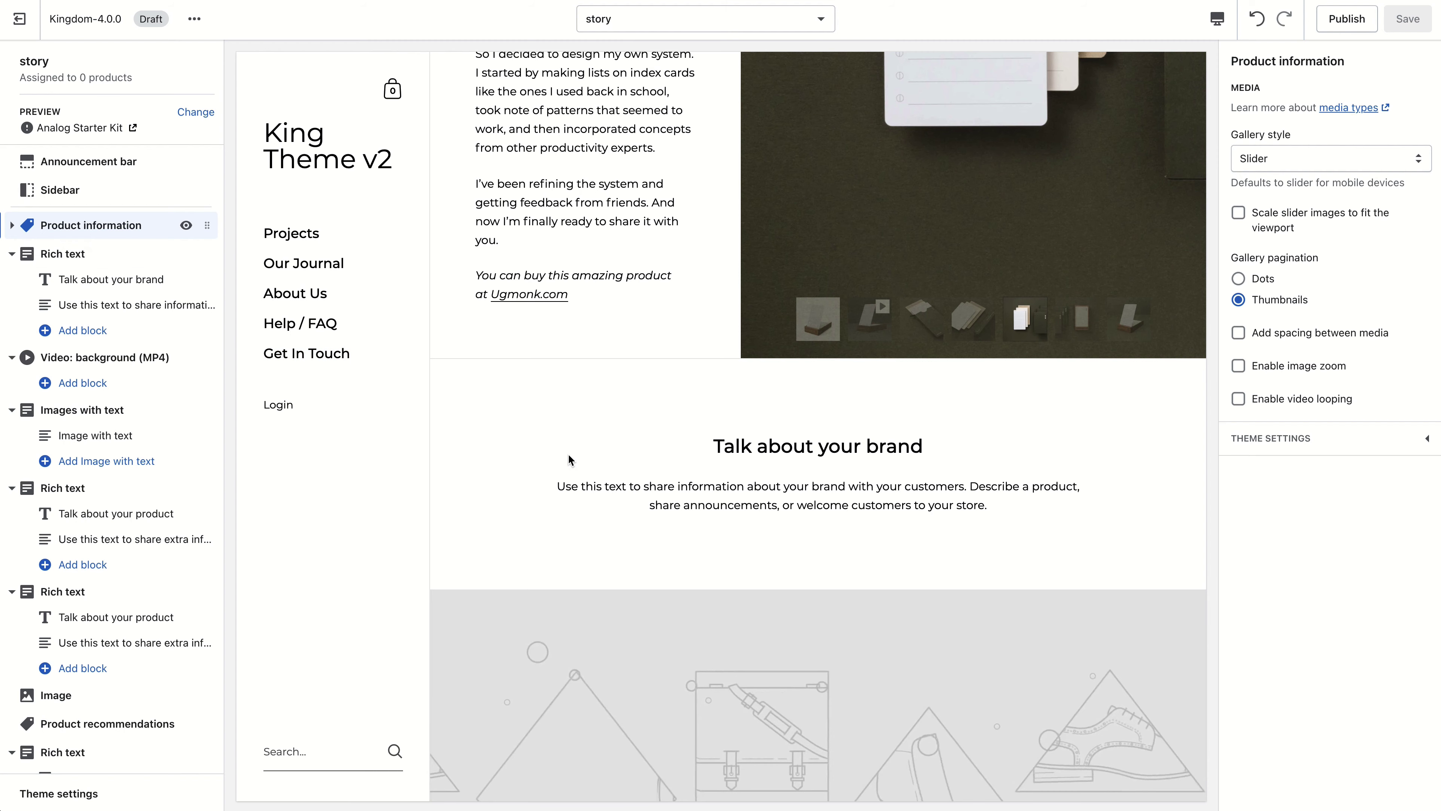
scroll(734, 451, down, 3)
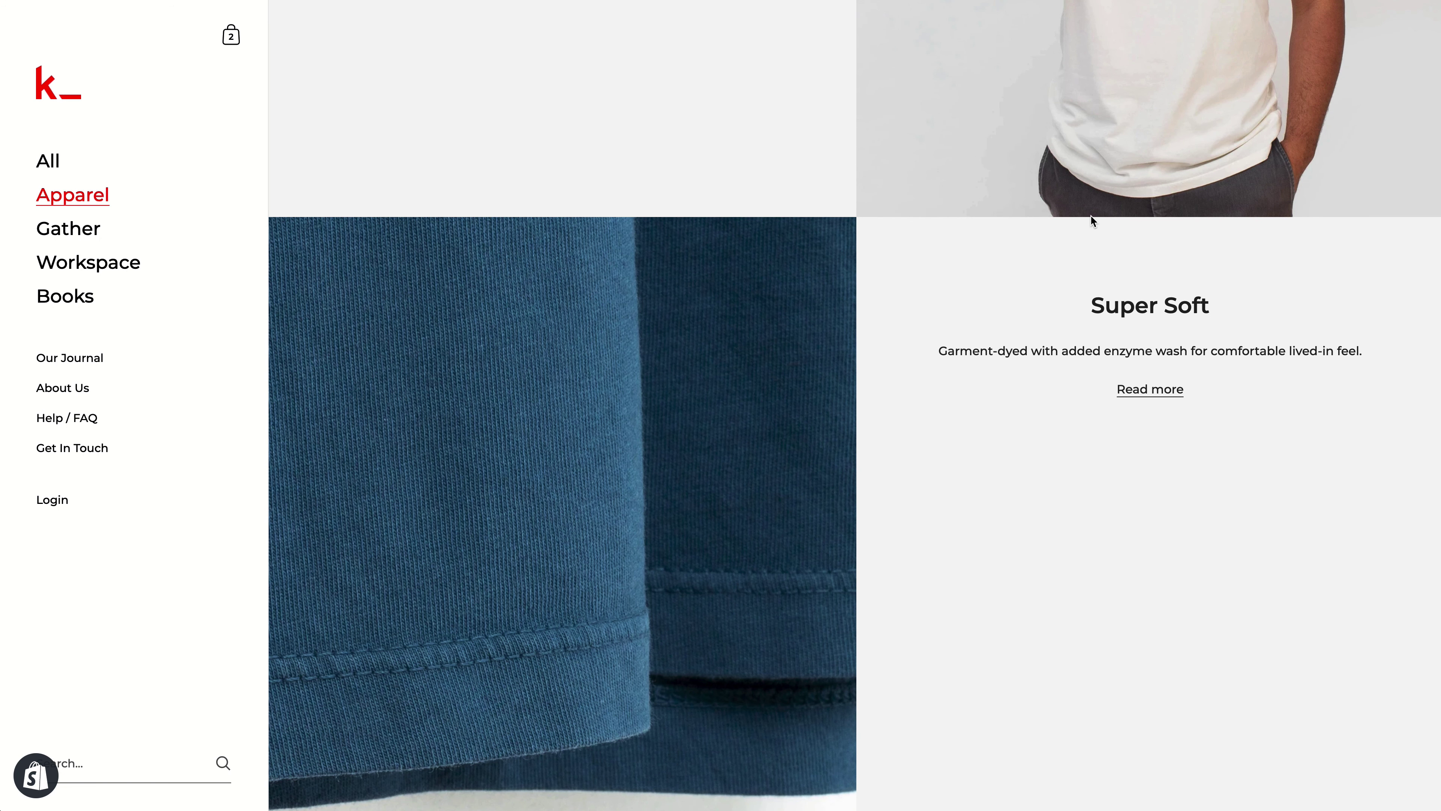
Switch to the demo store's apparel product page and examine its image-with-text, lookbook and recommendation sections.
scroll(977, 298, down, 10)
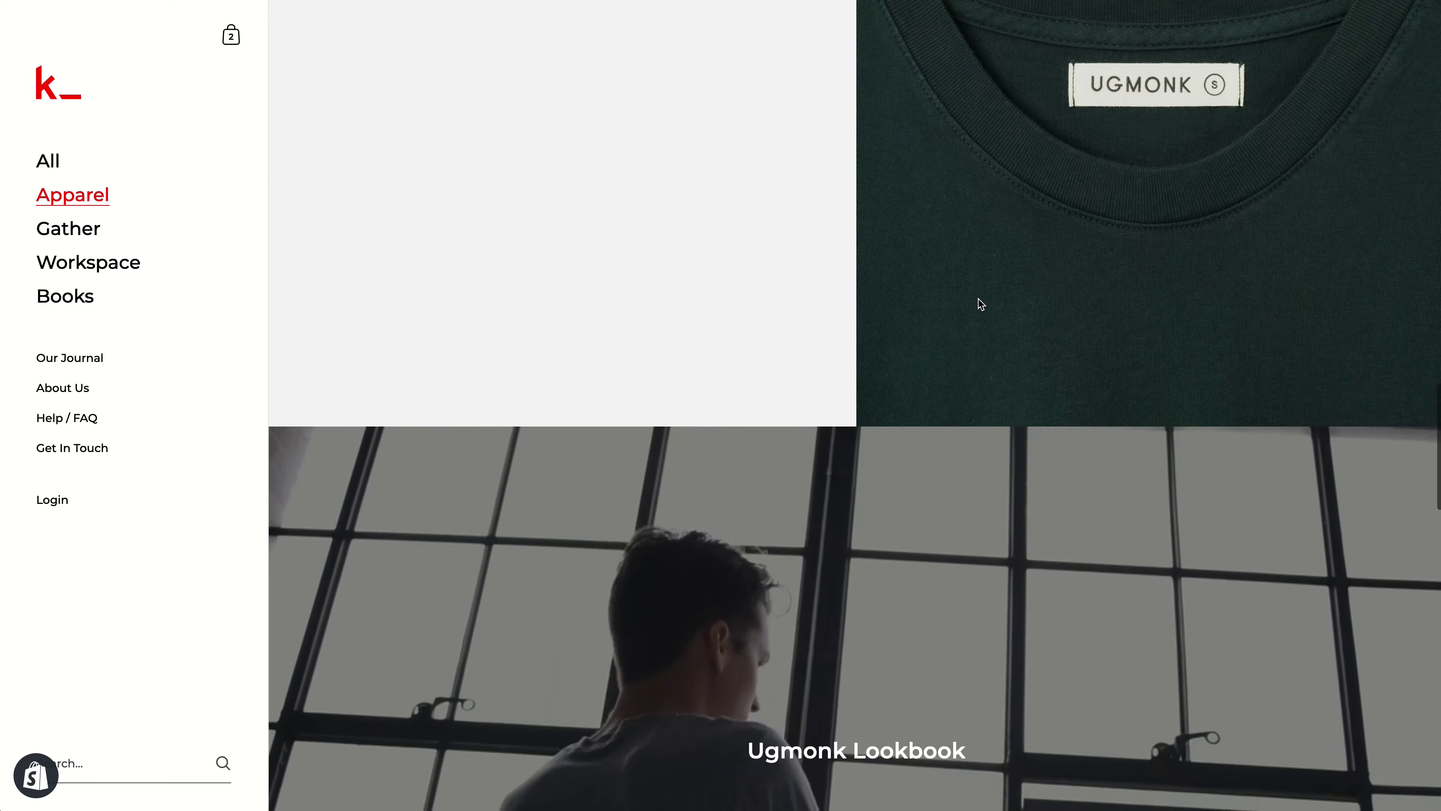
scroll(967, 299, up, 12)
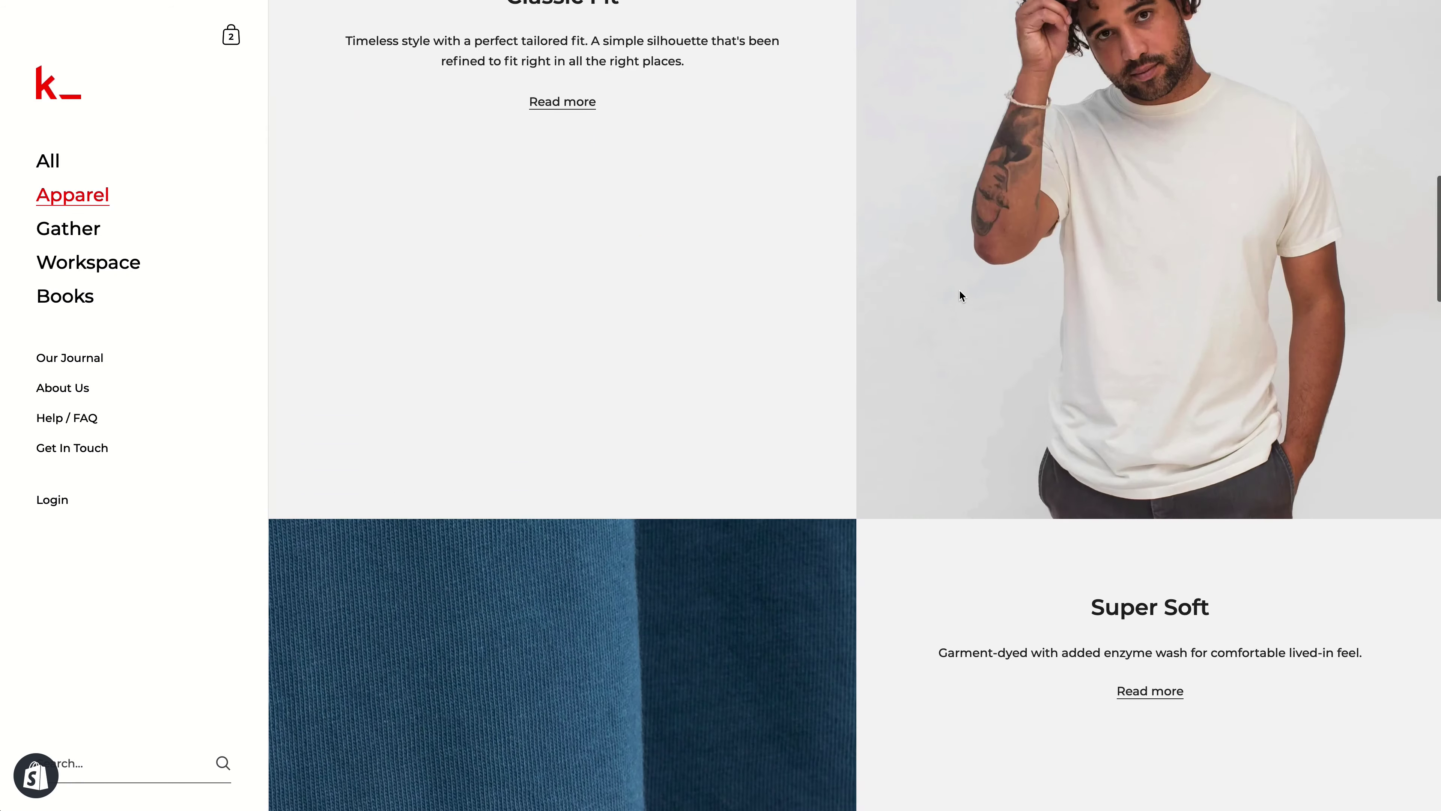
scroll(959, 291, down, 8)
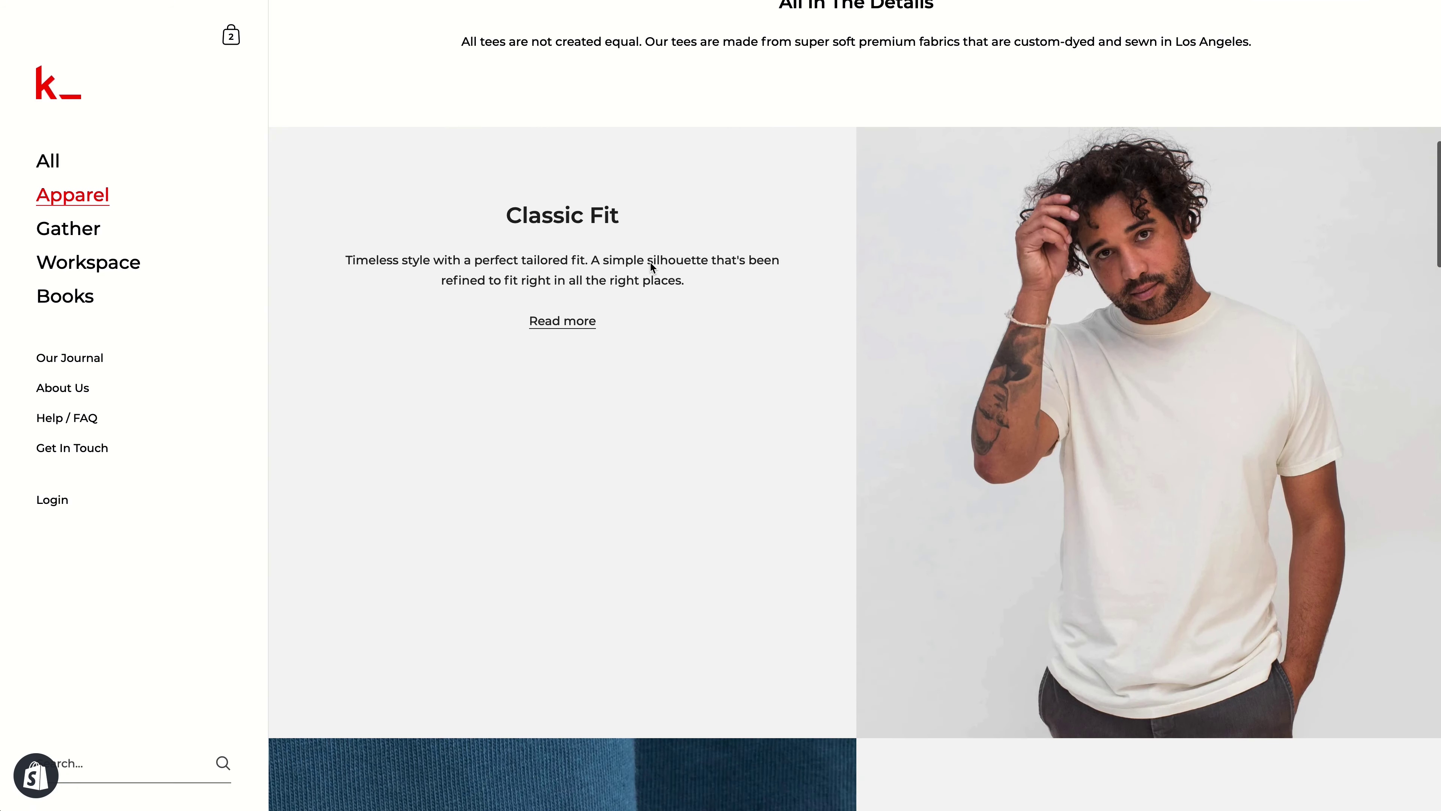
scroll(647, 261, down, 15)
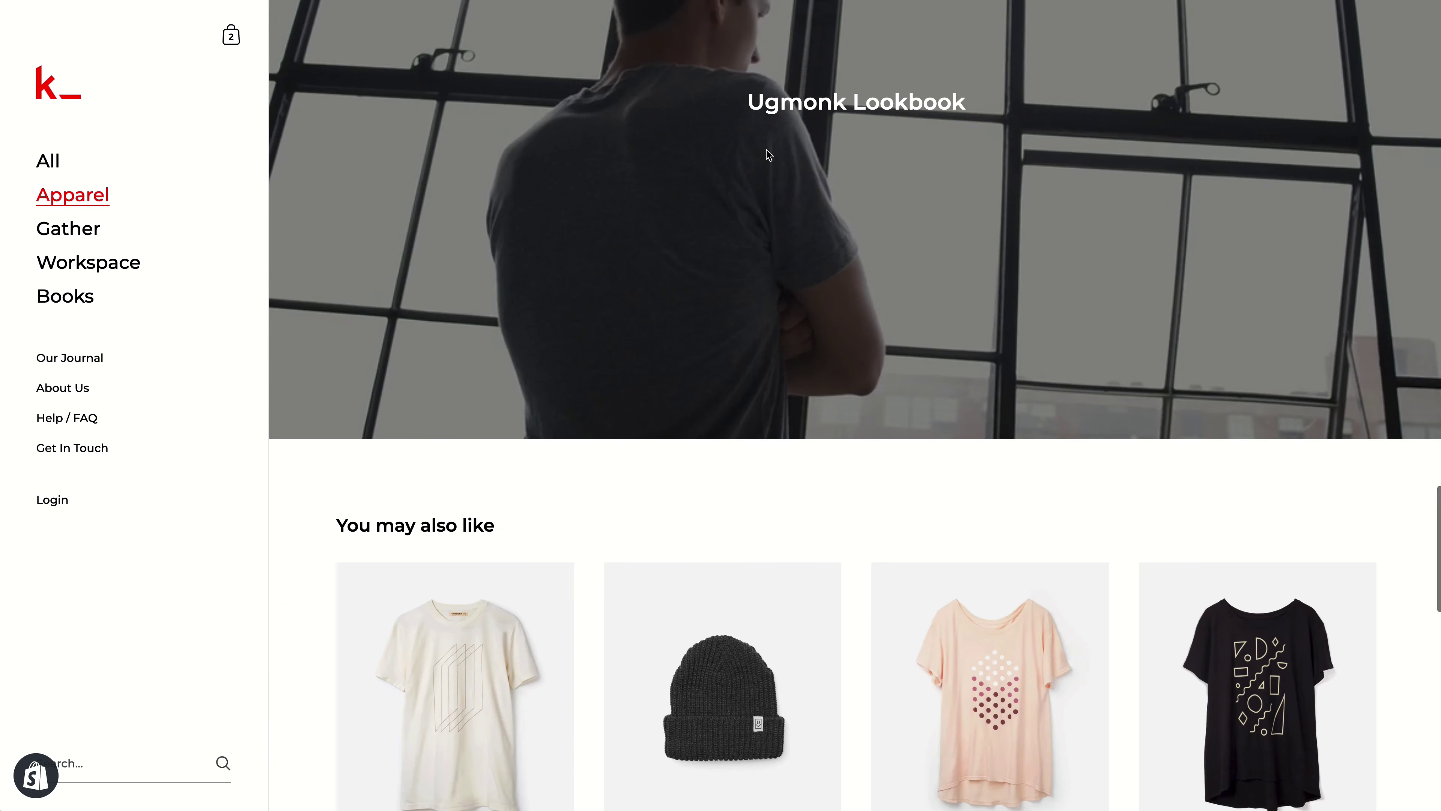
scroll(767, 150, down, 3)
scroll(783, 239, up, 12)
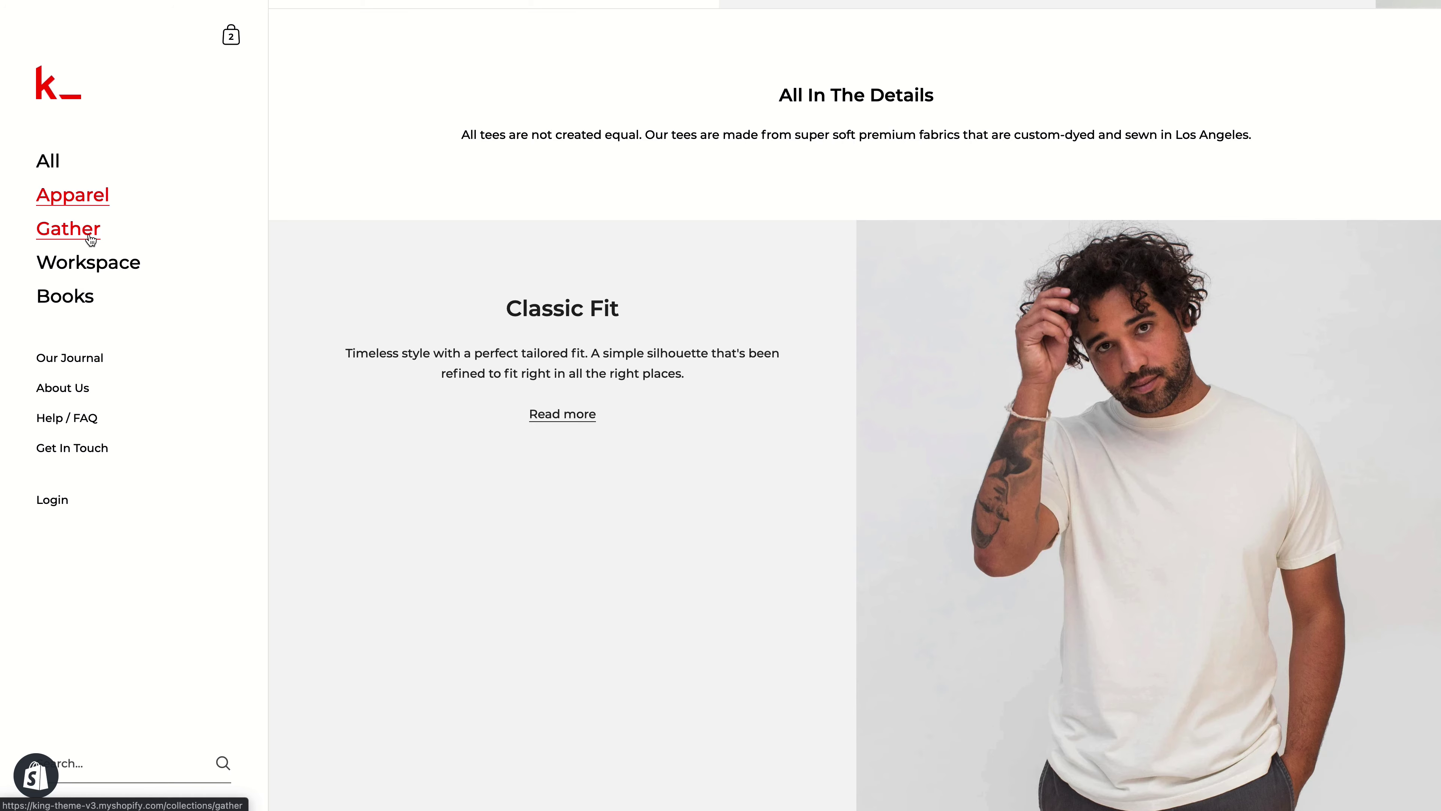
Open the Gather Basic Set product from the Gather collection and examine its story sections down to the image gallery.
scroll(627, 434, down, 5)
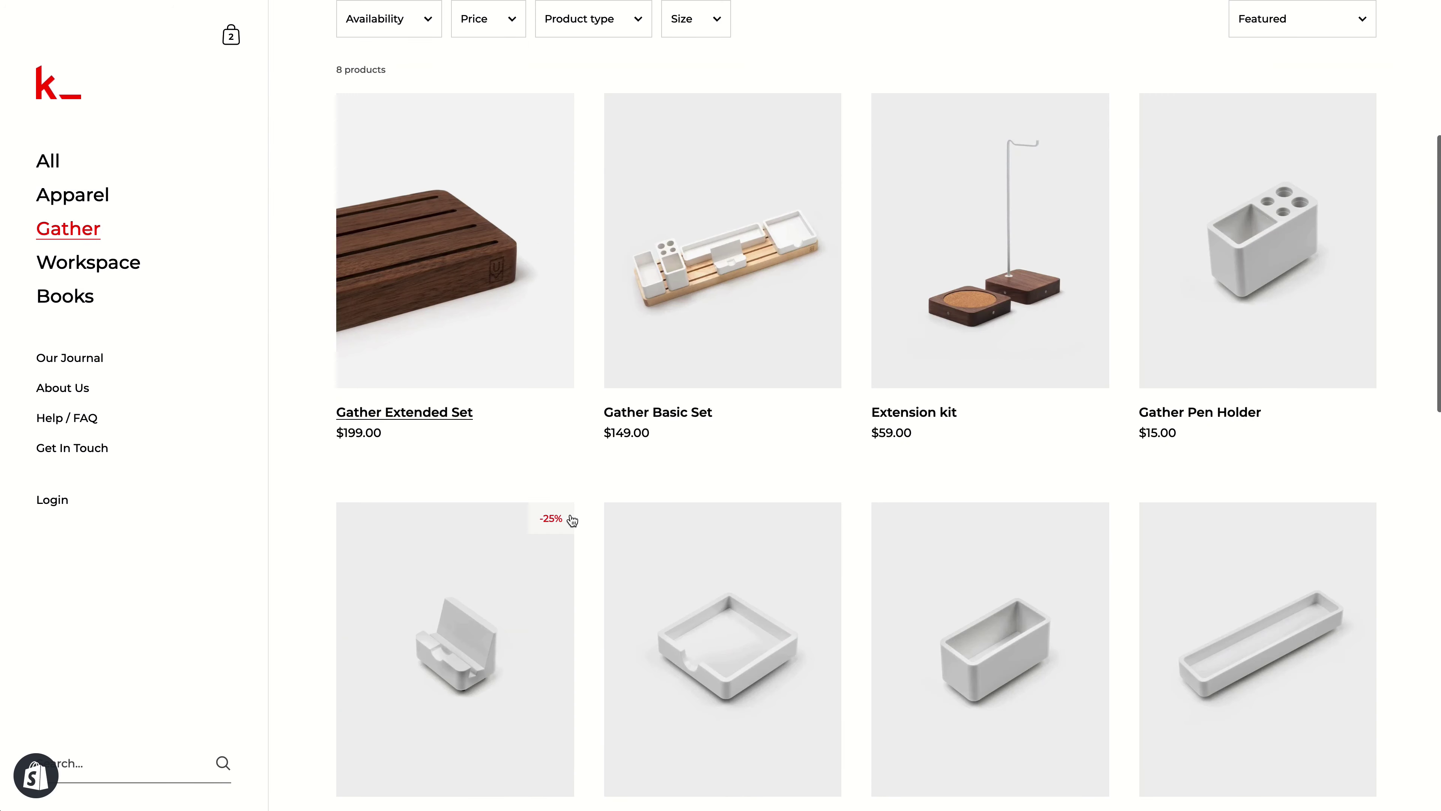
click(651, 321)
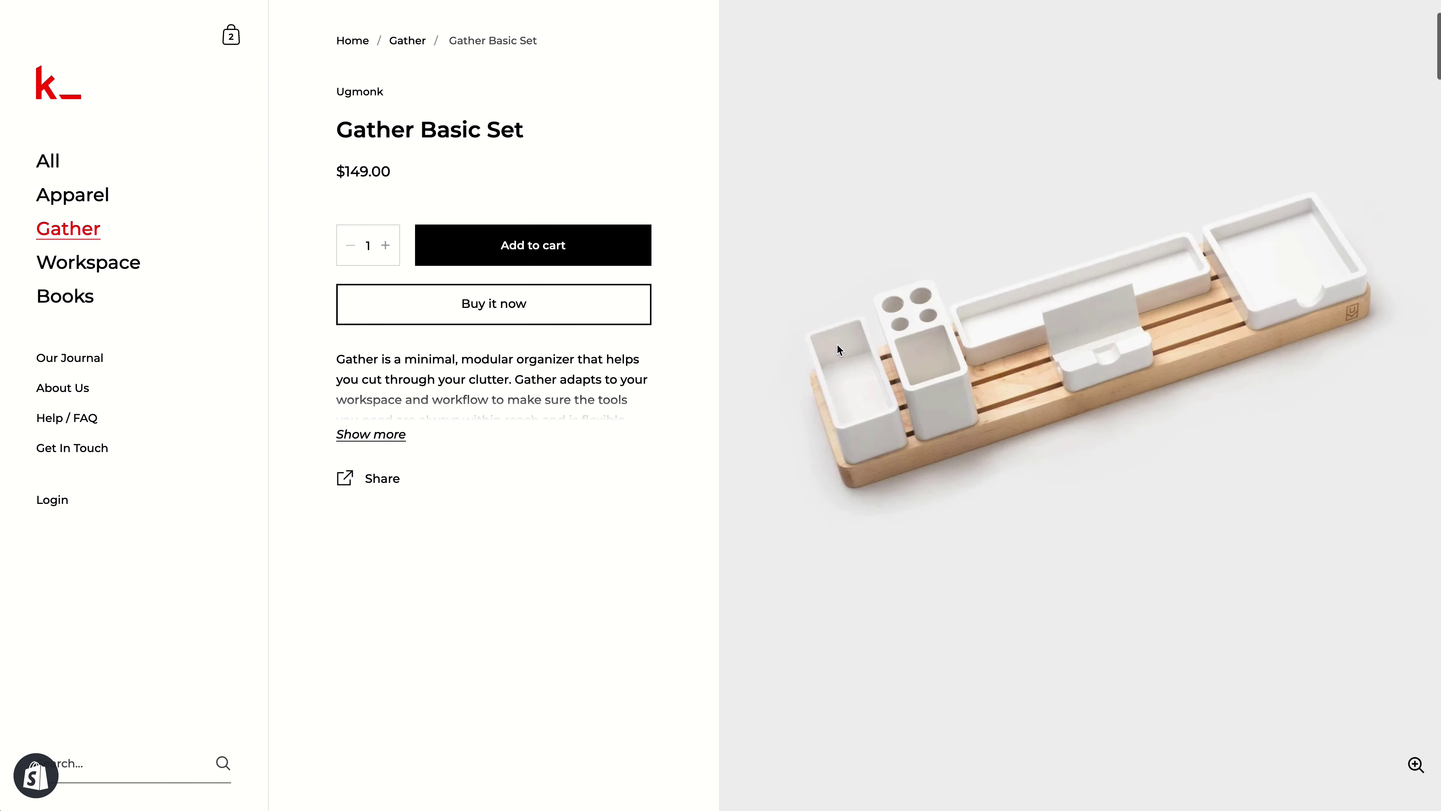
scroll(838, 349, down, 15)
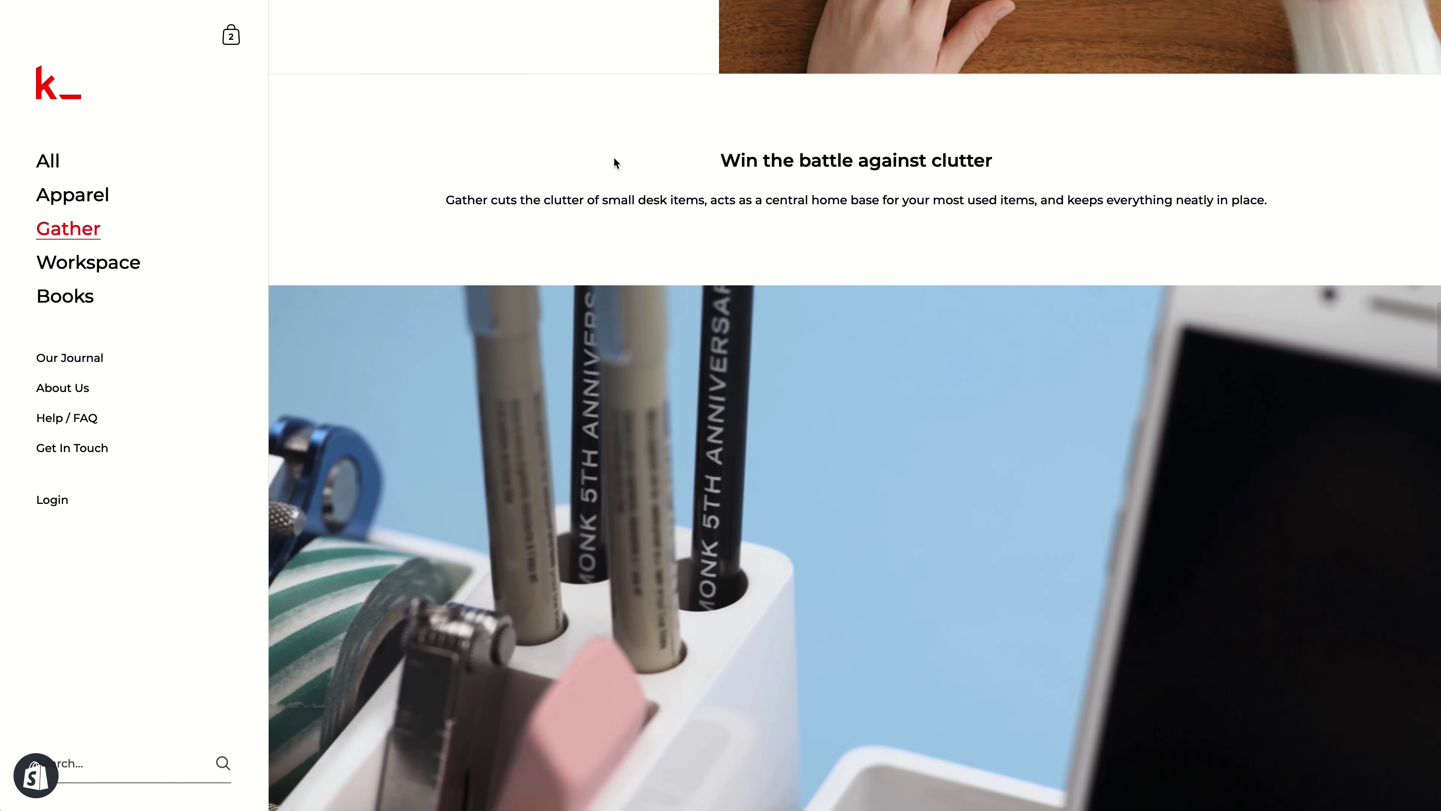
drag(614, 158, 902, 219)
scroll(902, 218, down, 8)
scroll(902, 218, down, 20)
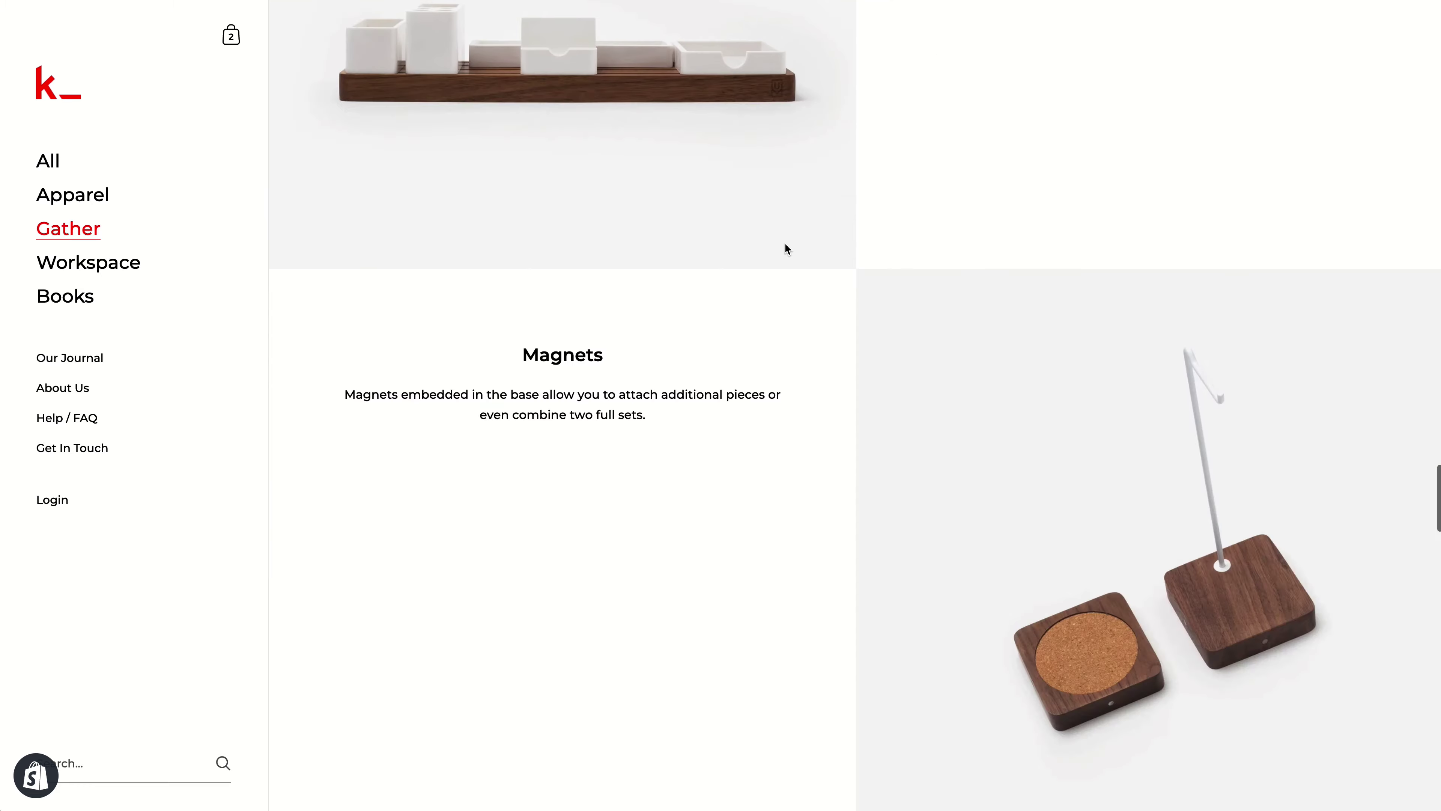
scroll(777, 239, down, 18)
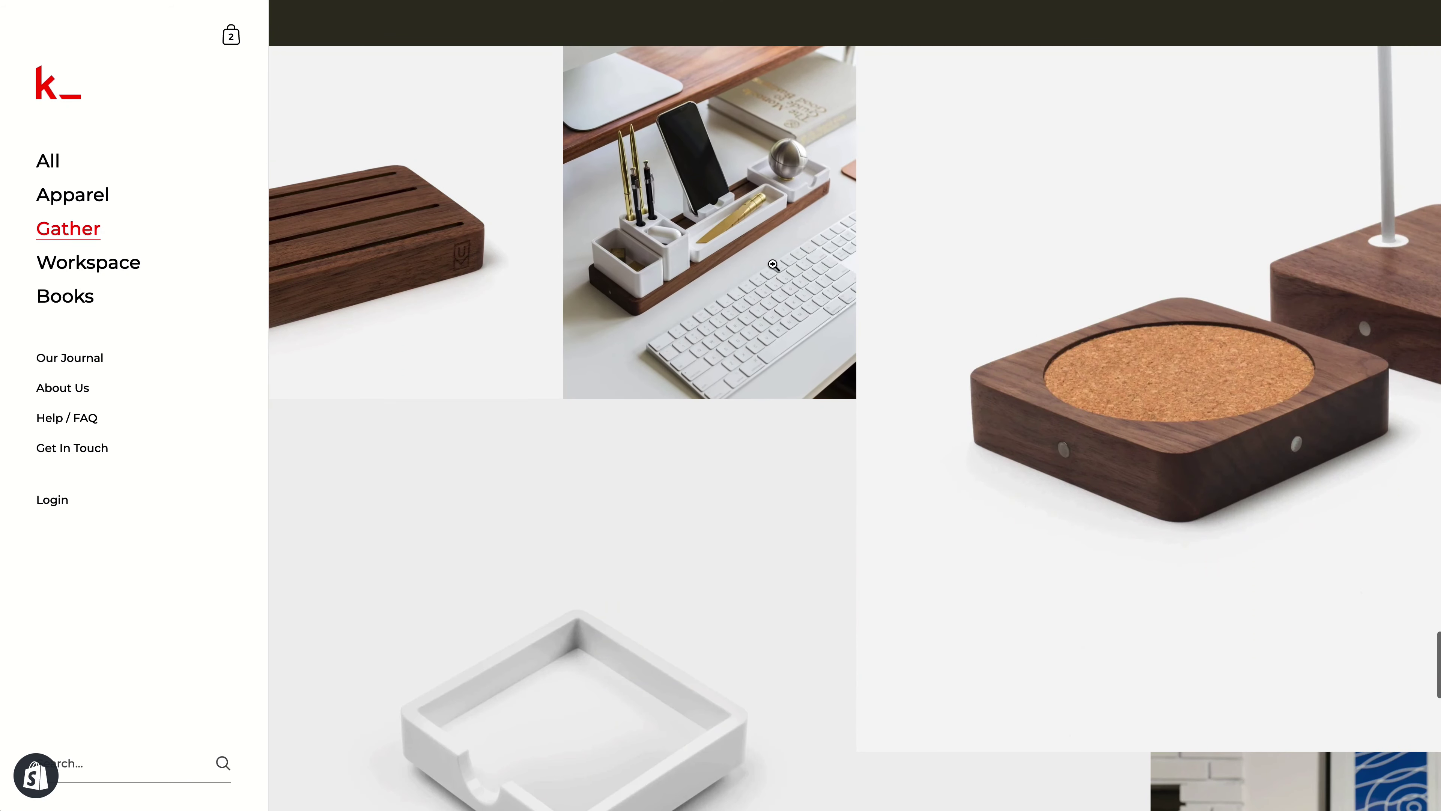
Inspect the Gather Basic Set's text banner, enlarge the square tray image, and browse the recommended products carousel.
scroll(618, 259, up, 8)
drag(619, 263, 1238, 364)
click(1239, 363)
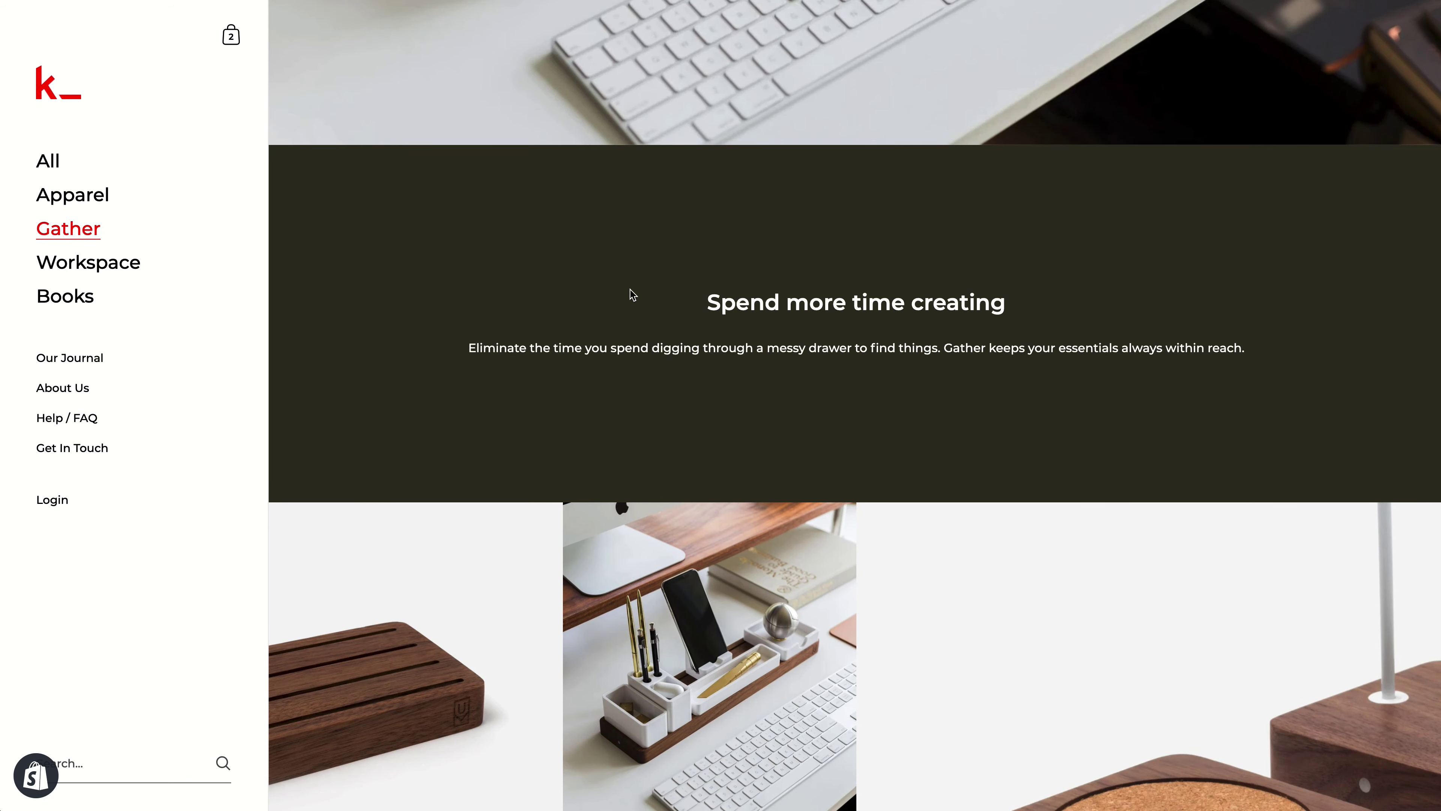
scroll(528, 286, down, 14)
click(715, 429)
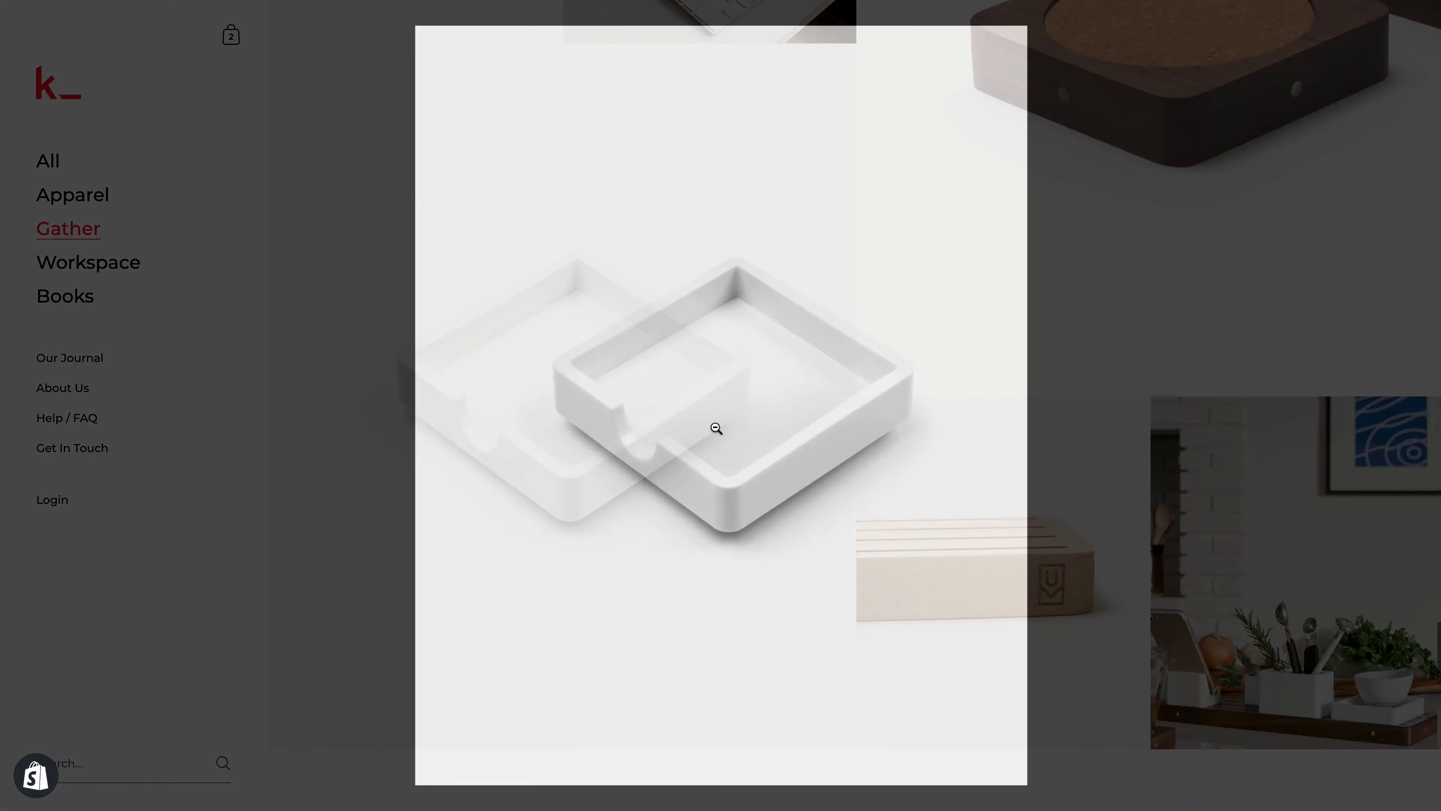
scroll(1119, 377, down, 10)
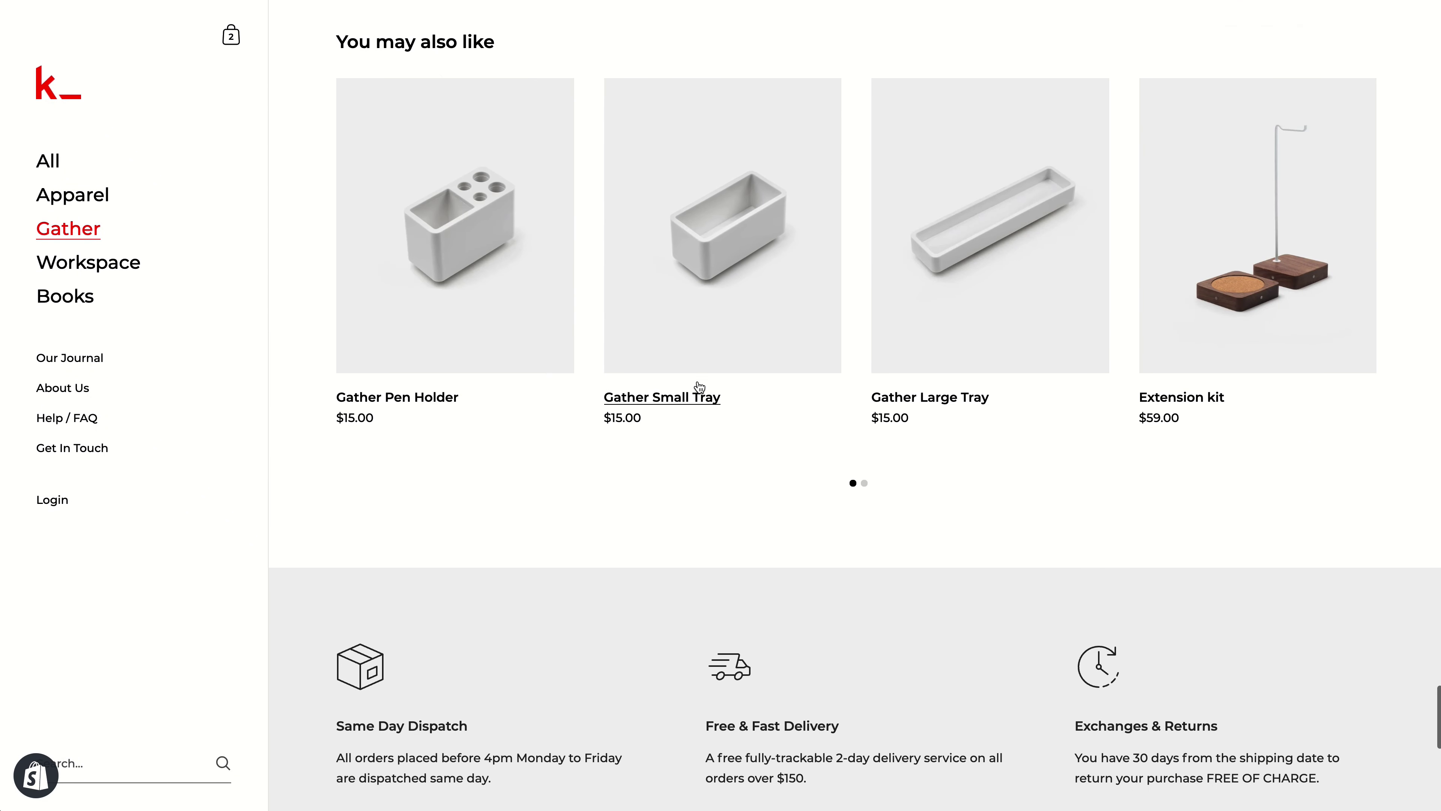
scroll(711, 326, right, 5)
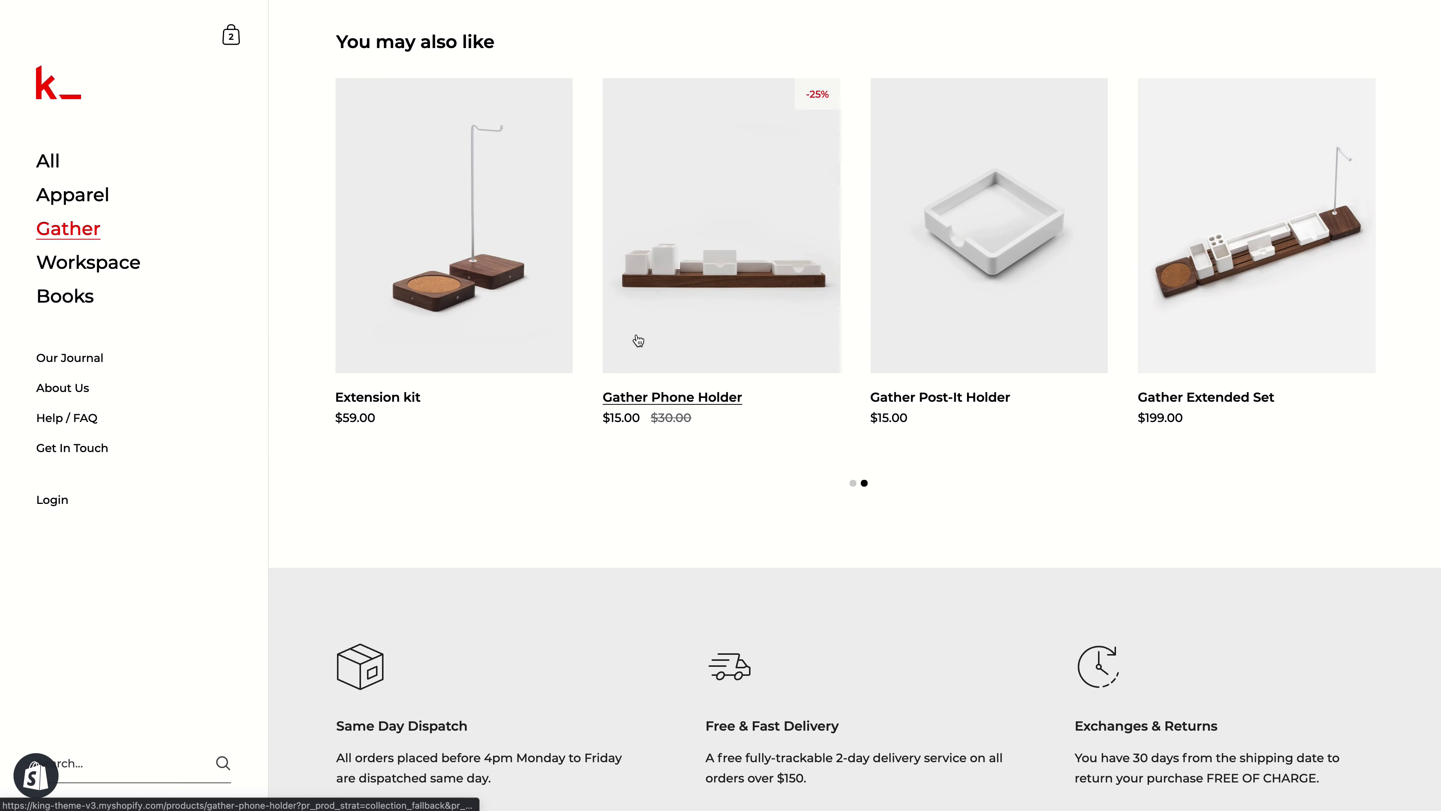
scroll(639, 340, up, 20)
scroll(636, 333, up, 5)
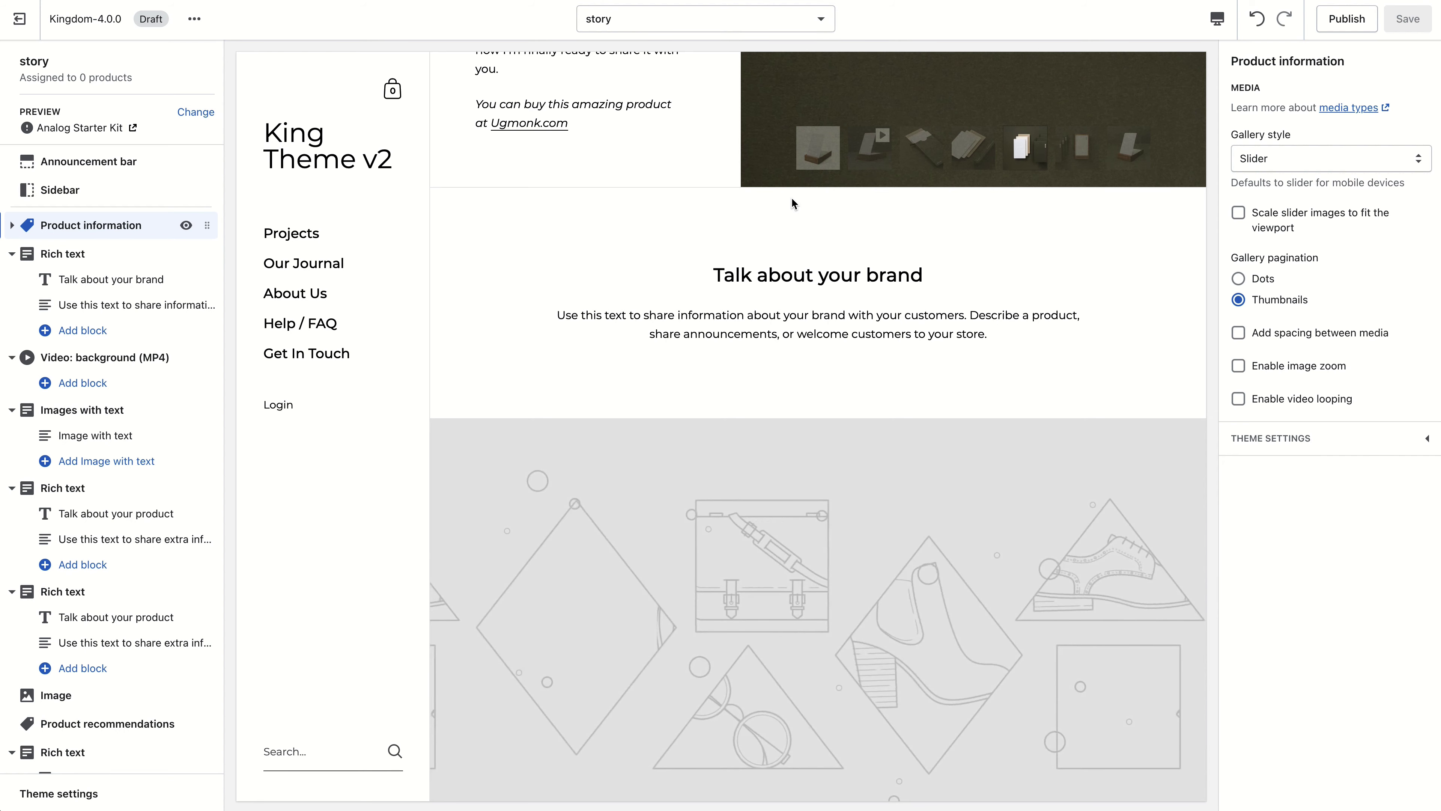
click(680, 20)
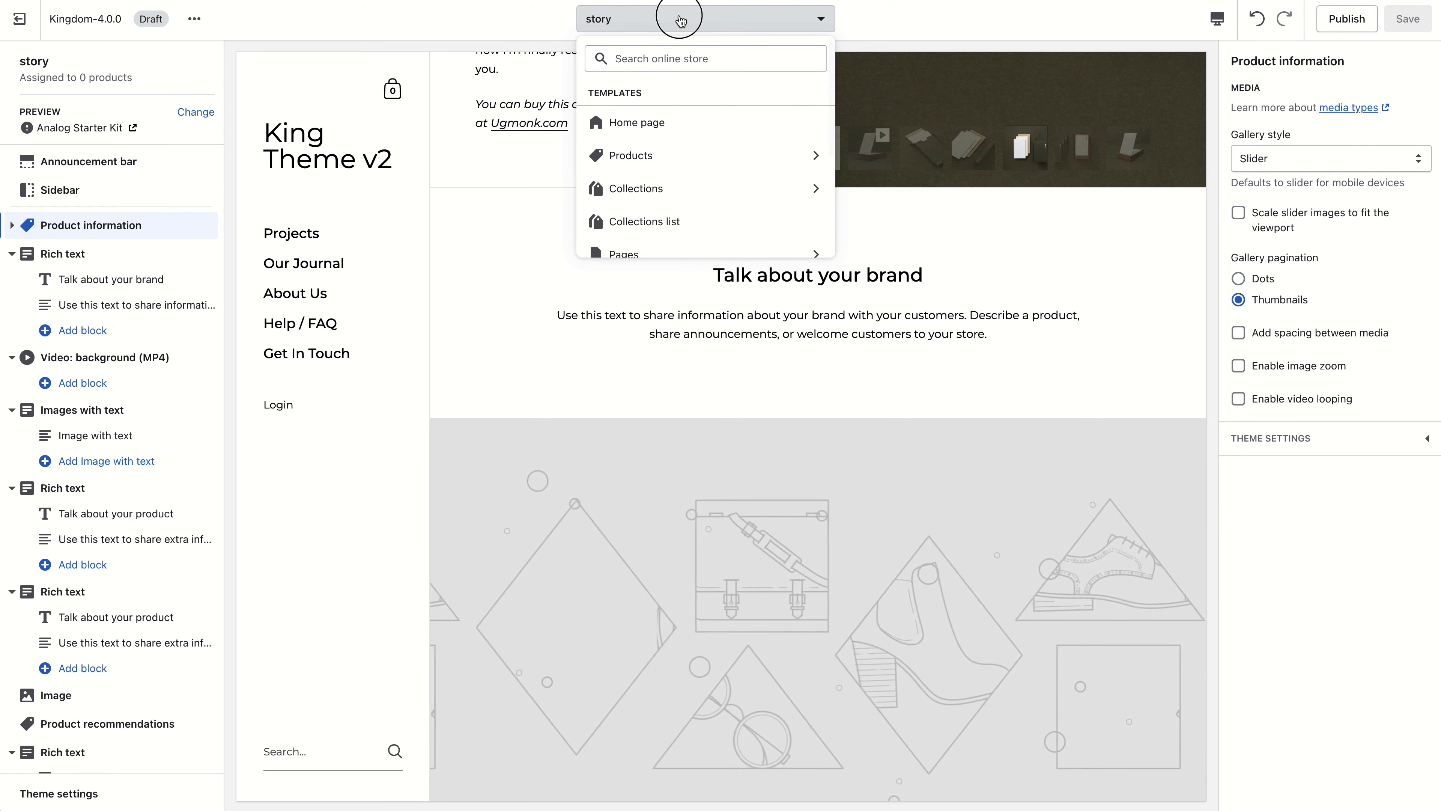
click(894, 25)
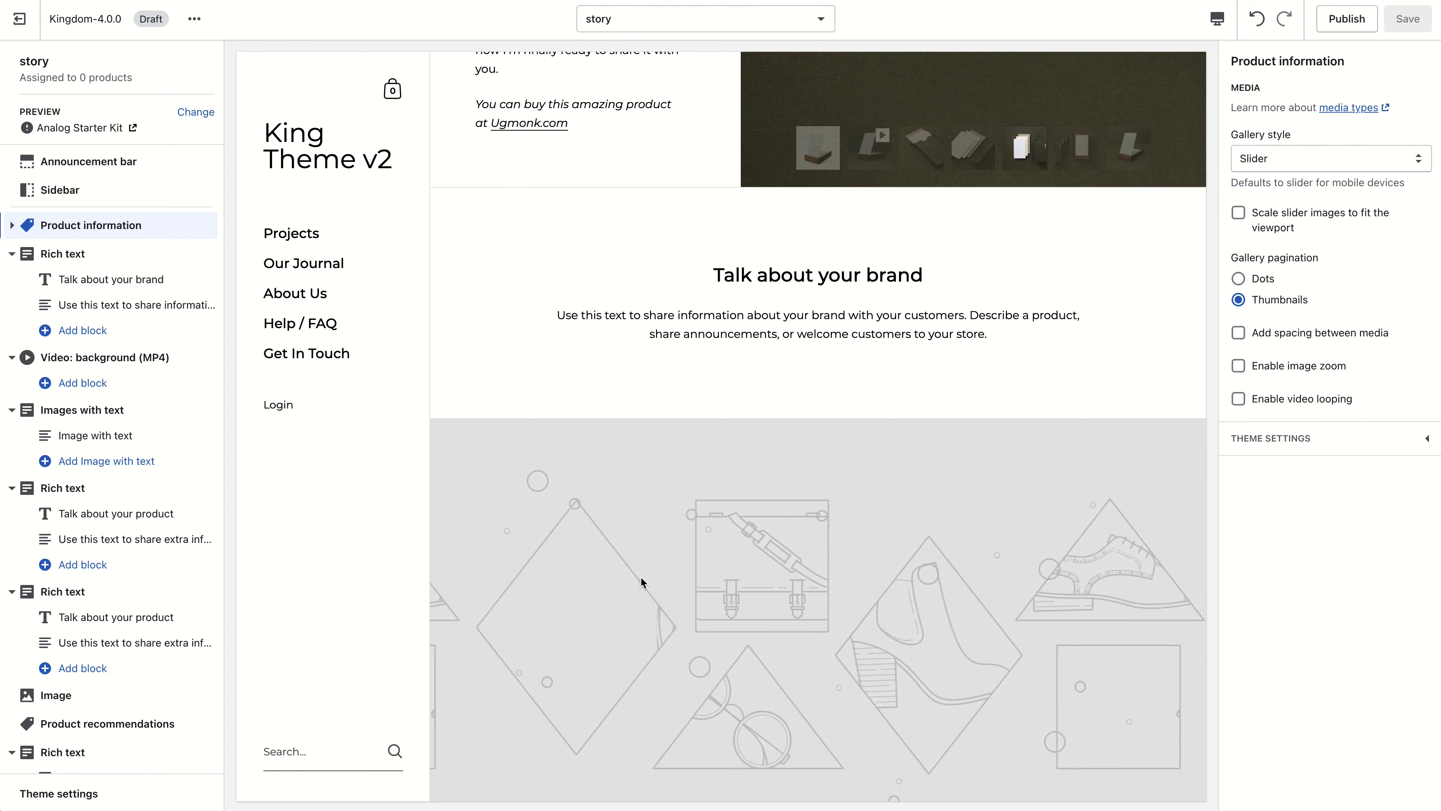
Review the brand rich text and background video sections in the preview, hiding the video section and showing it again.
scroll(627, 389, down, 4)
scroll(628, 390, up, 5)
scroll(627, 389, down, 8)
scroll(627, 390, up, 8)
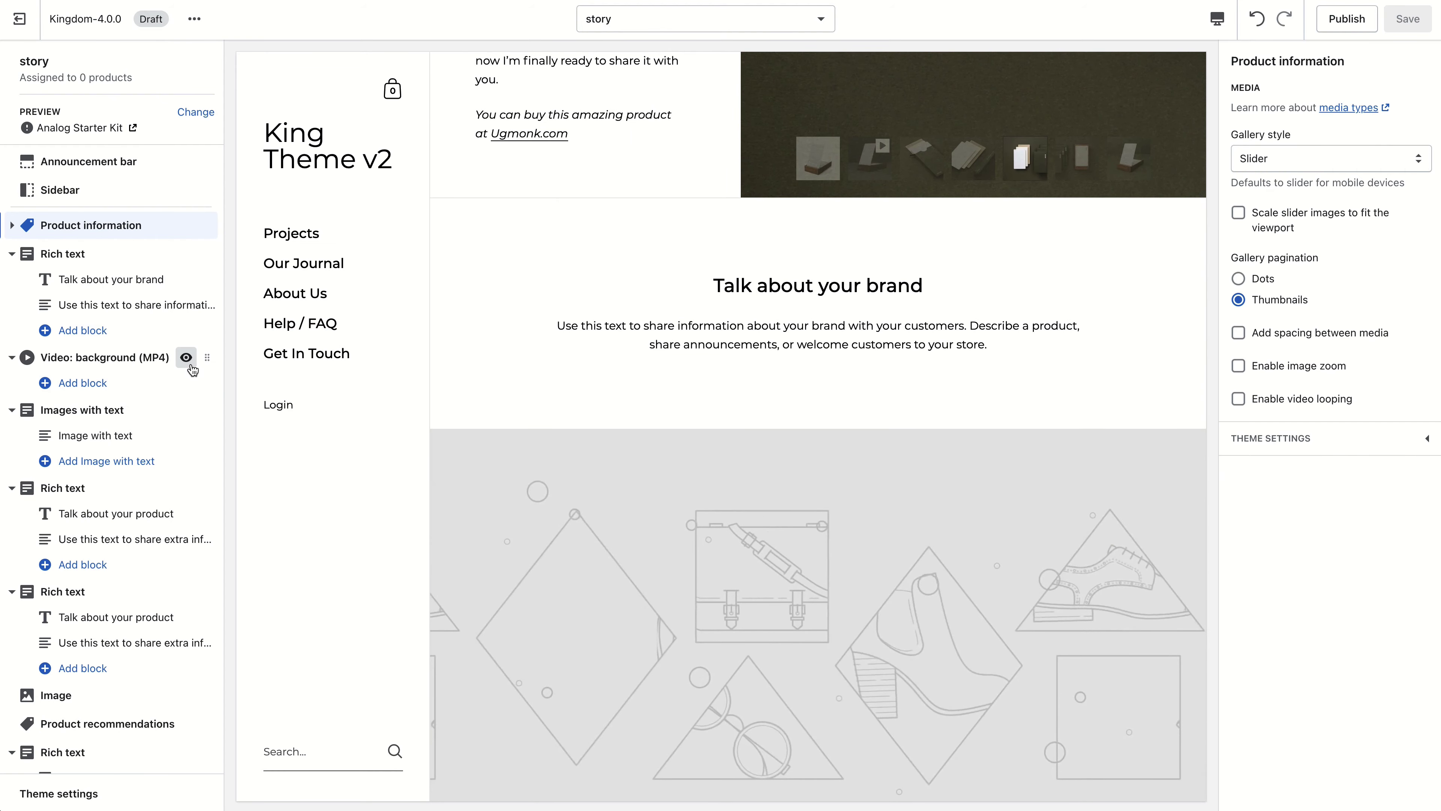
click(189, 363)
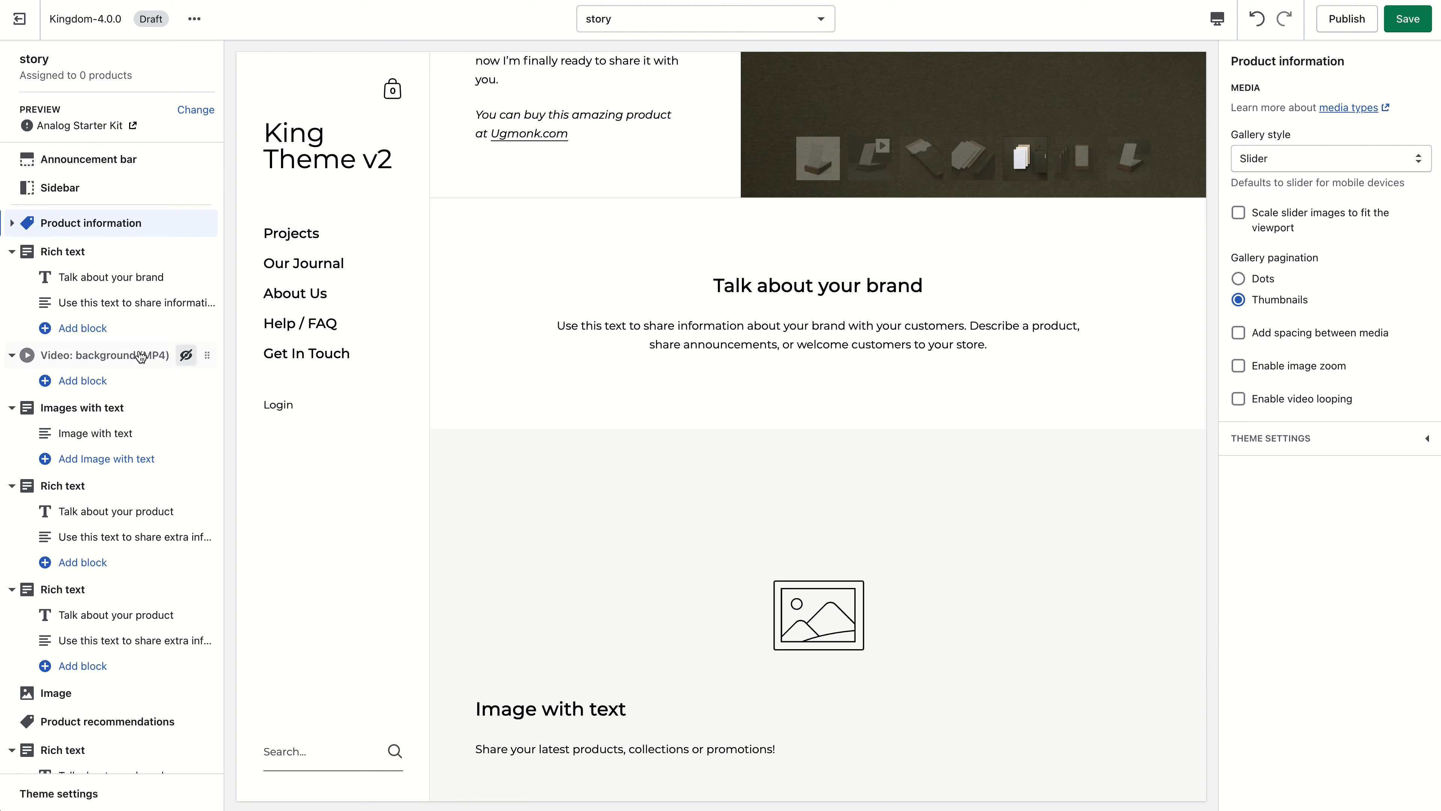
click(186, 354)
drag(207, 354, 191, 341)
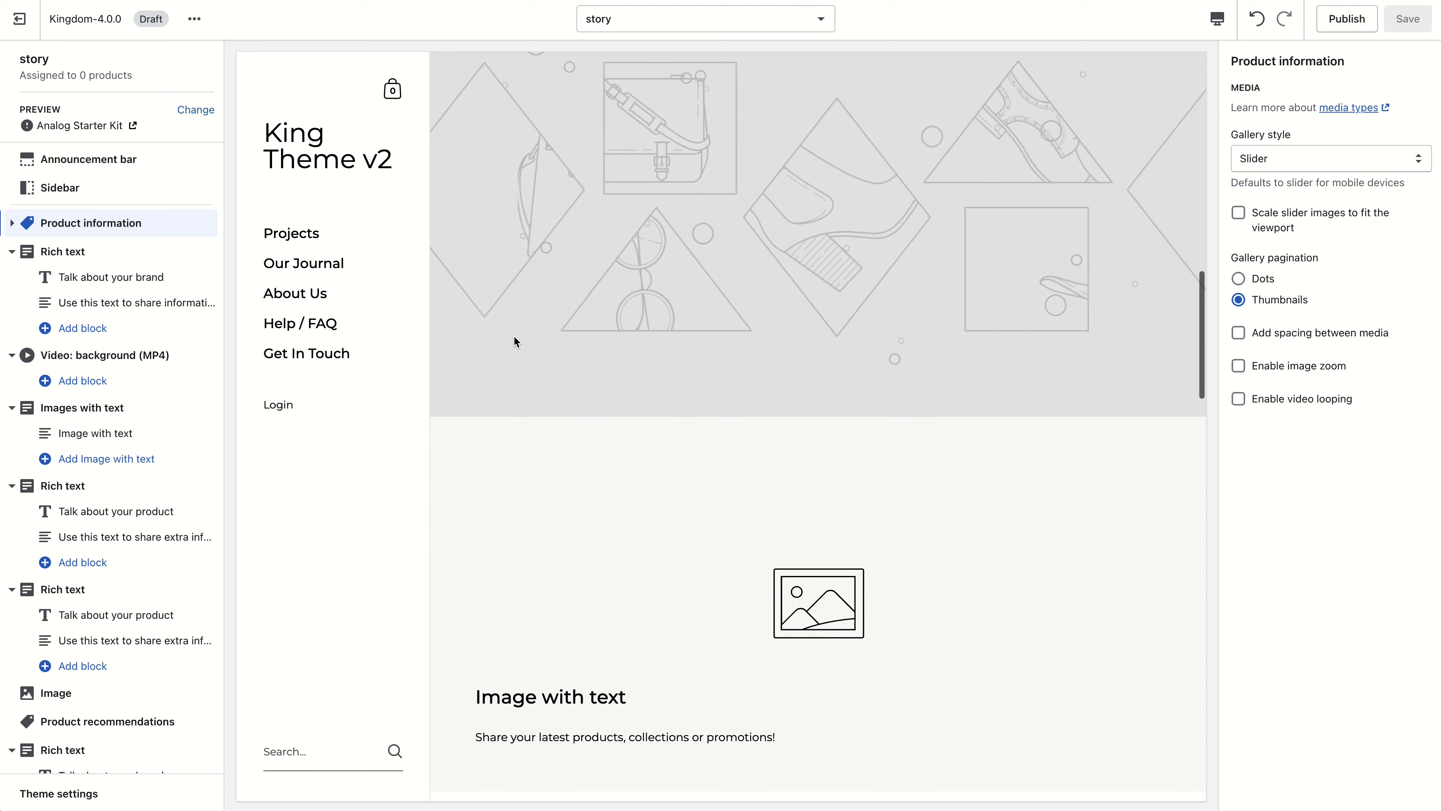
Add a second Image with text block to the Images with text section and give the first block the desk organizer background image.
click(107, 407)
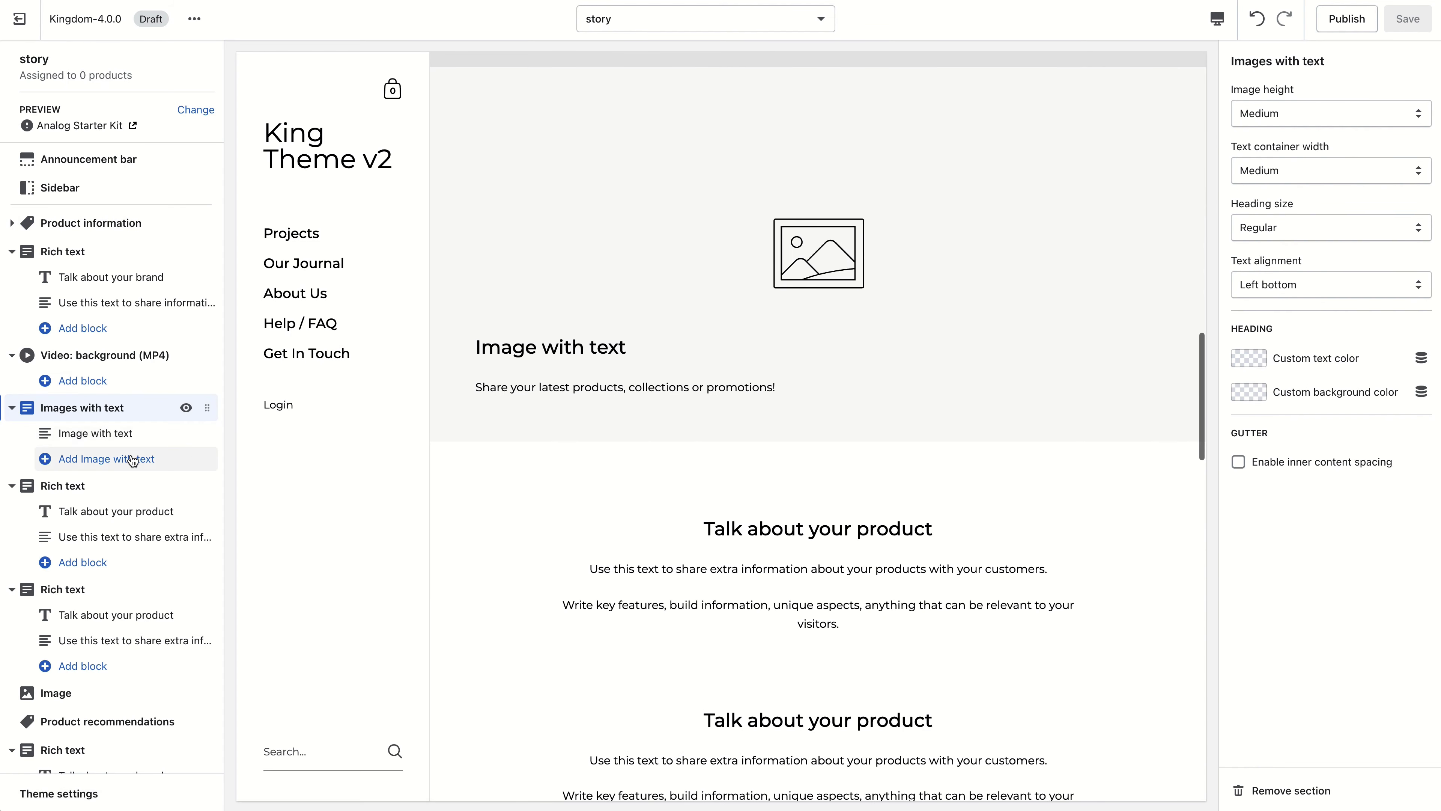
click(132, 458)
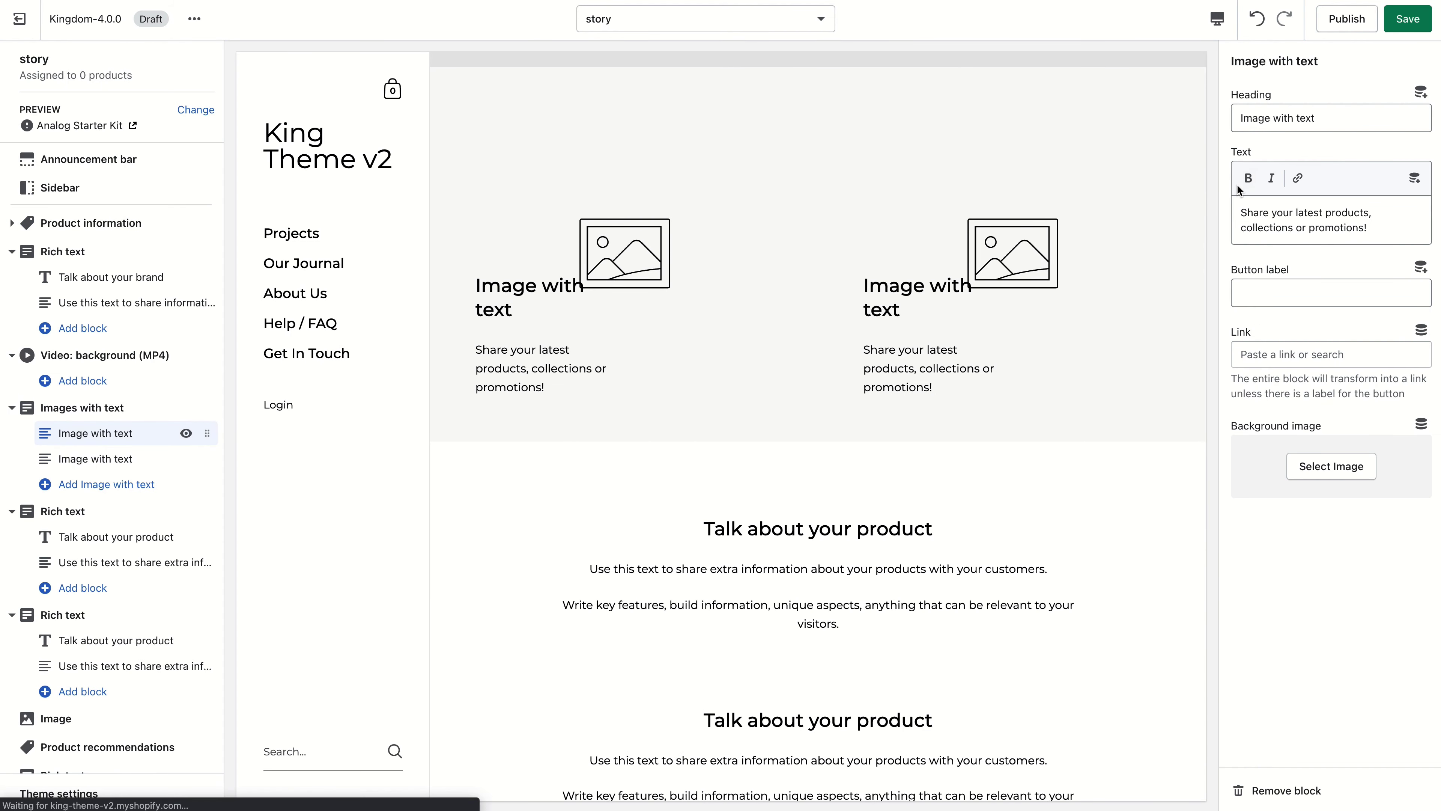
click(1325, 463)
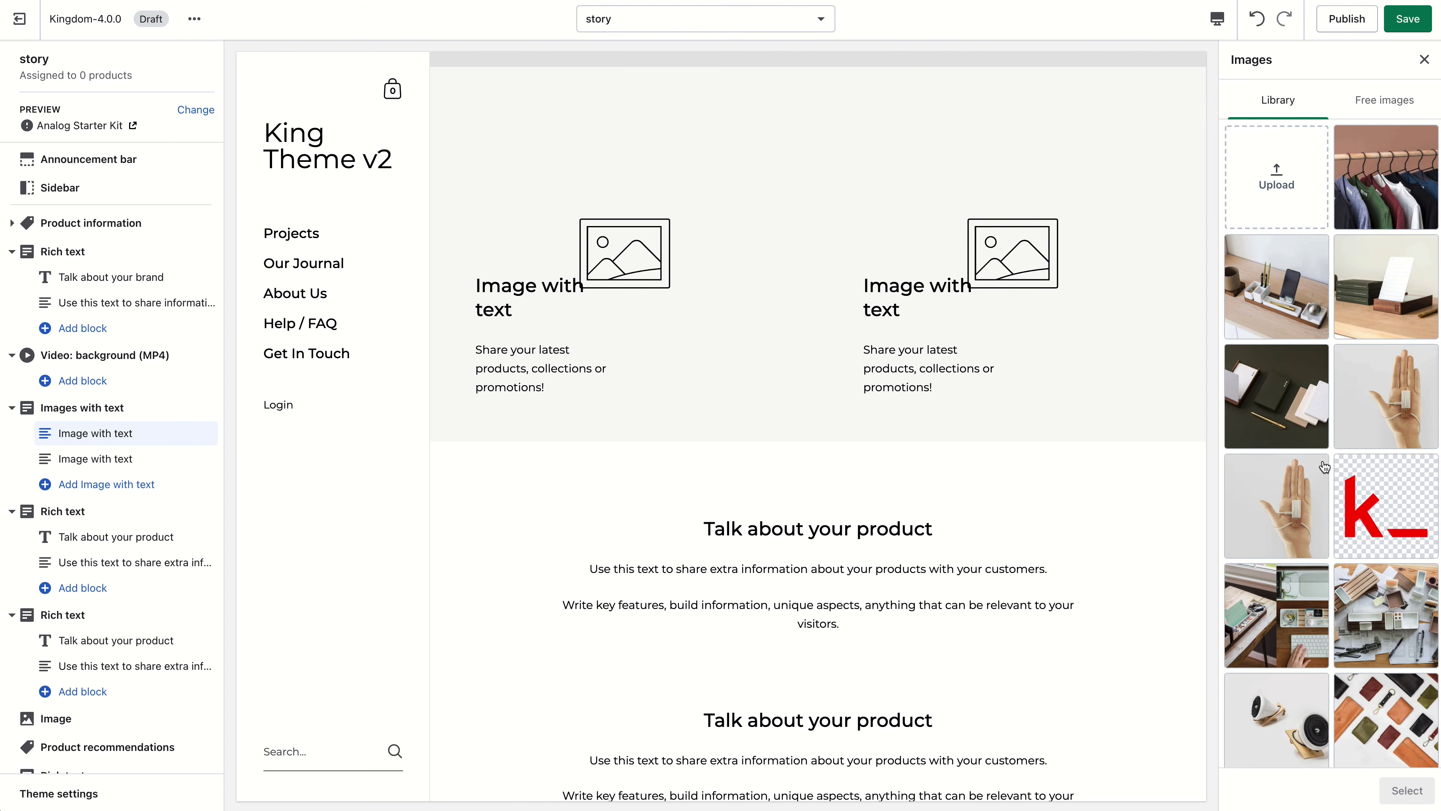
click(1300, 321)
click(1408, 790)
Set the second Image with text block's background to the photo of the white card on a wooden stand.
click(165, 462)
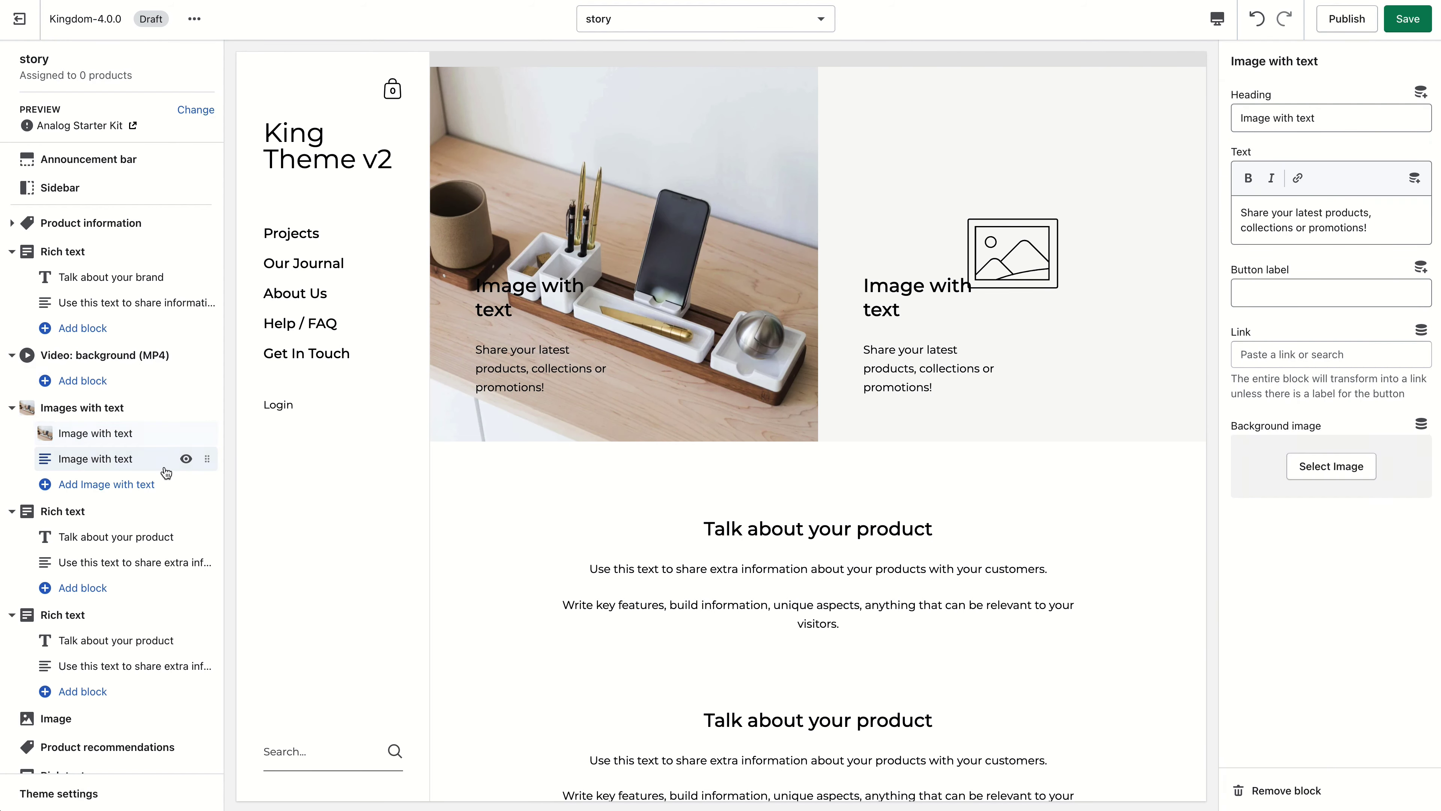
click(1330, 466)
click(1391, 653)
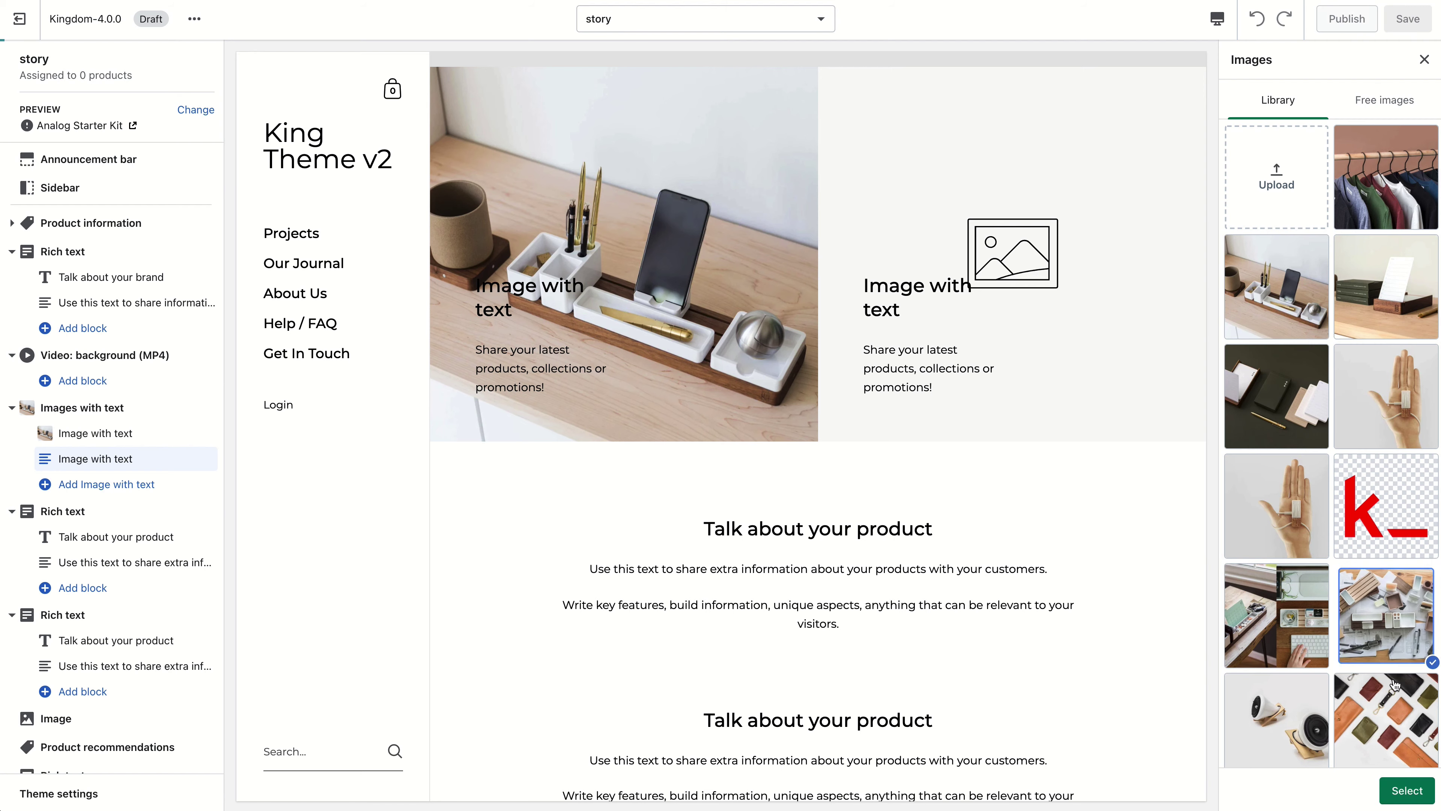
click(1373, 335)
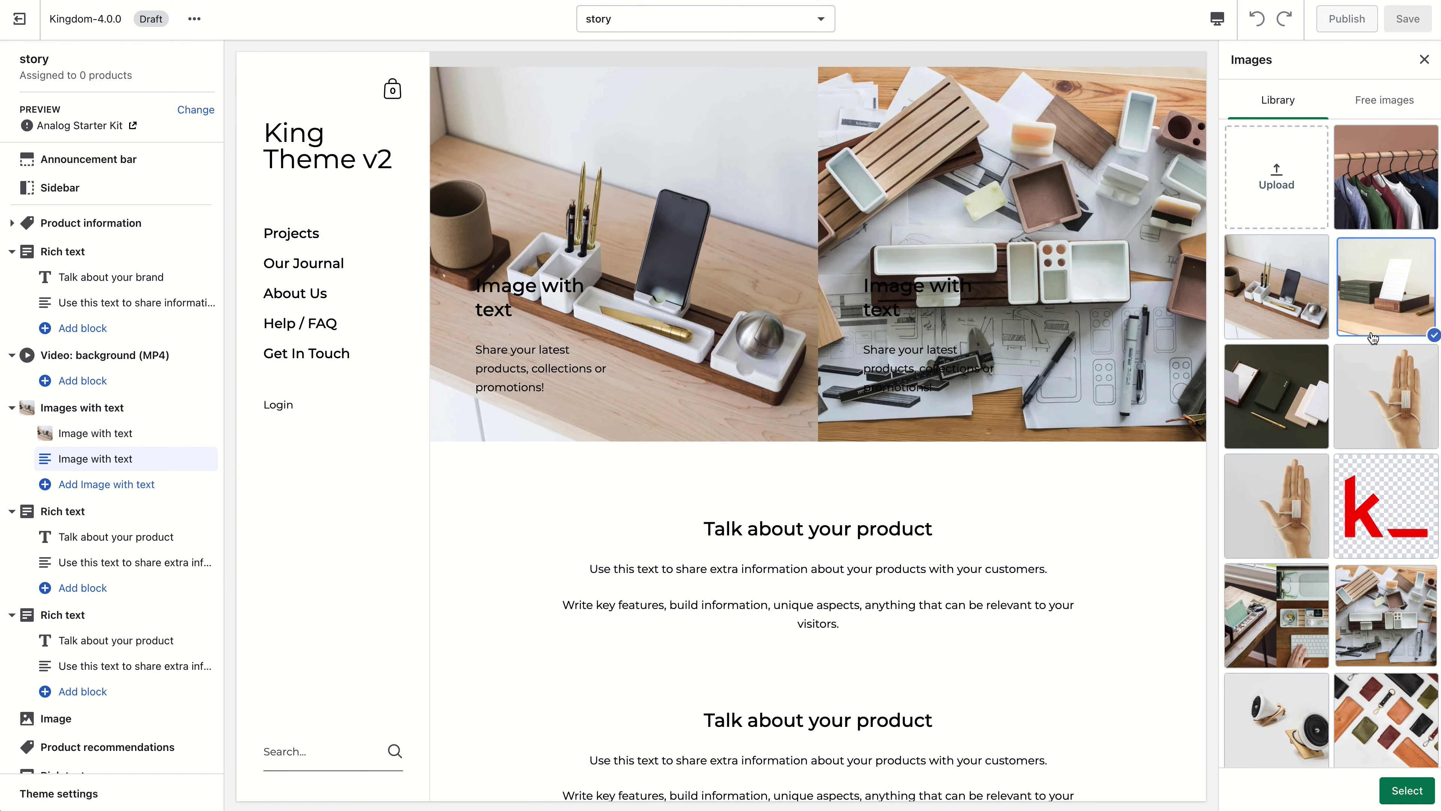
click(1276, 286)
click(1386, 286)
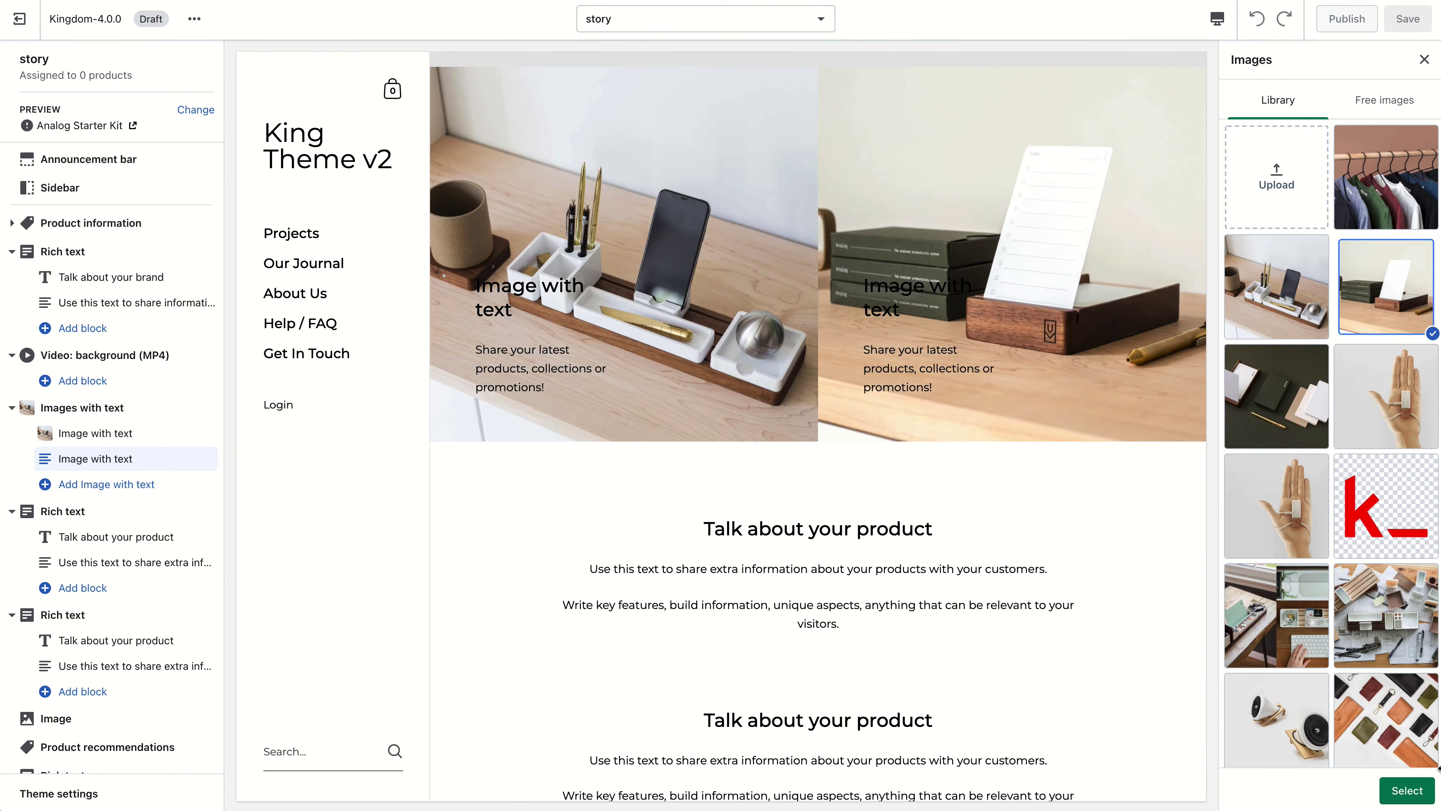
click(1407, 790)
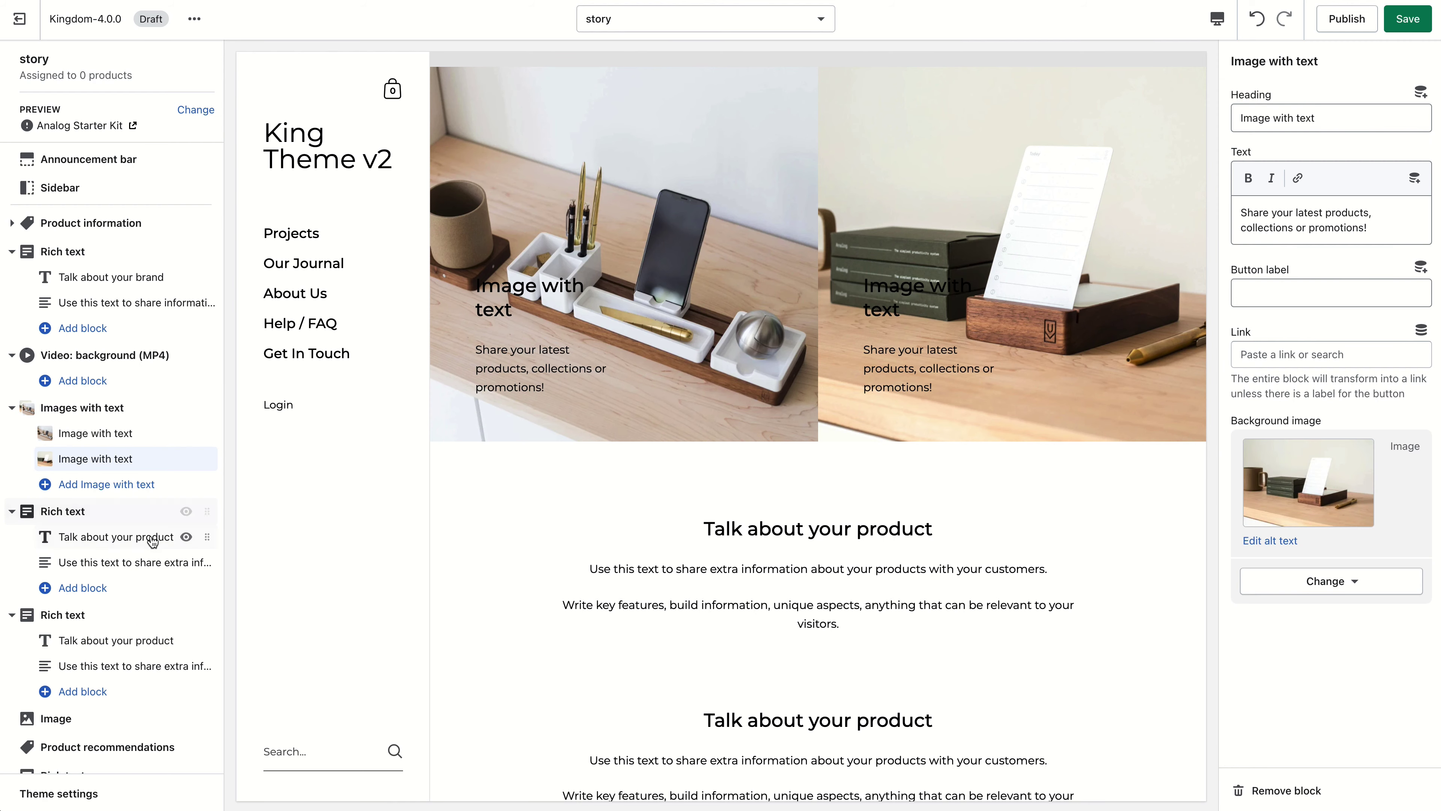
Add the white speakers image to the first "Talk about your product" rich text section, keeping the image position Right.
click(139, 517)
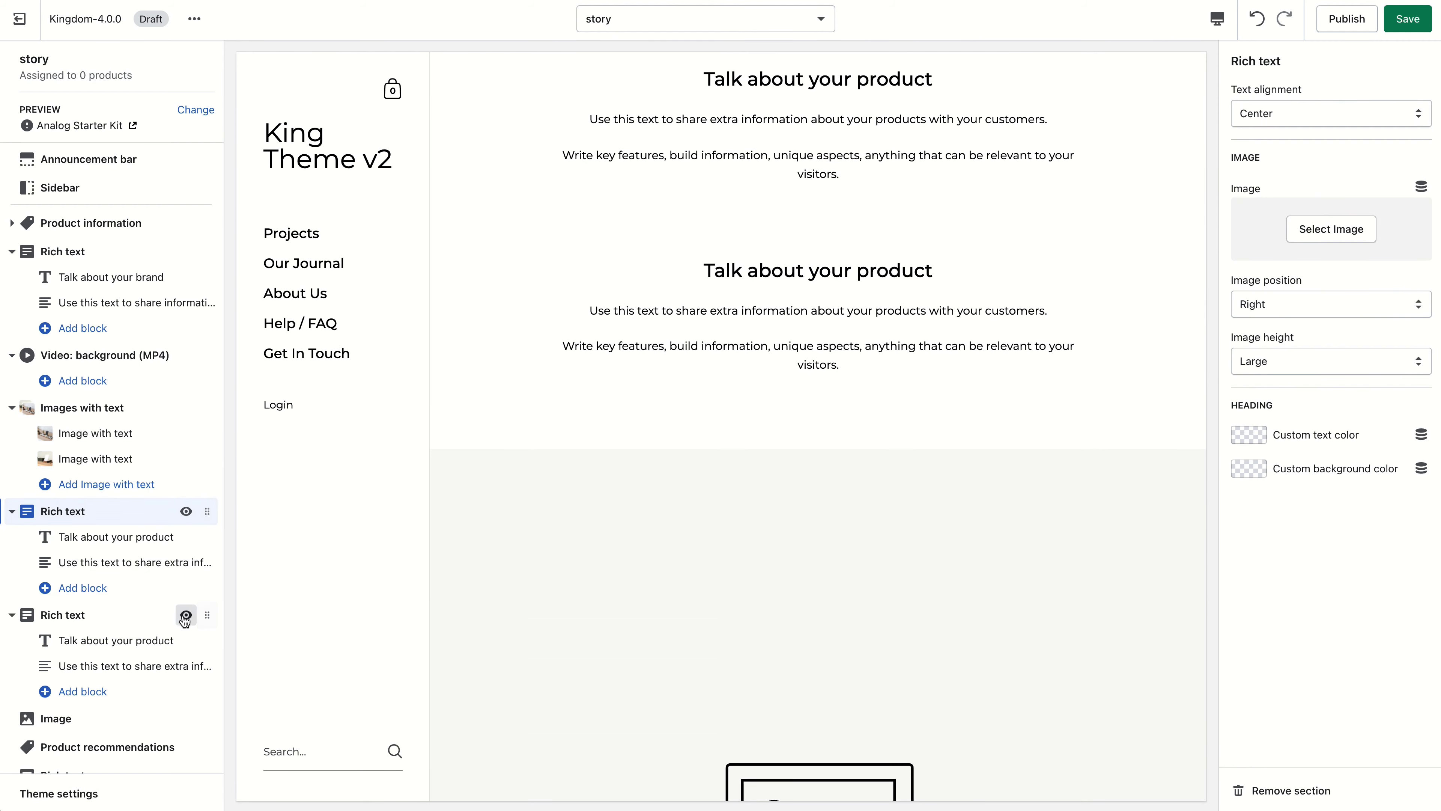
click(1319, 230)
click(1277, 719)
click(1407, 791)
click(1301, 409)
click(1301, 408)
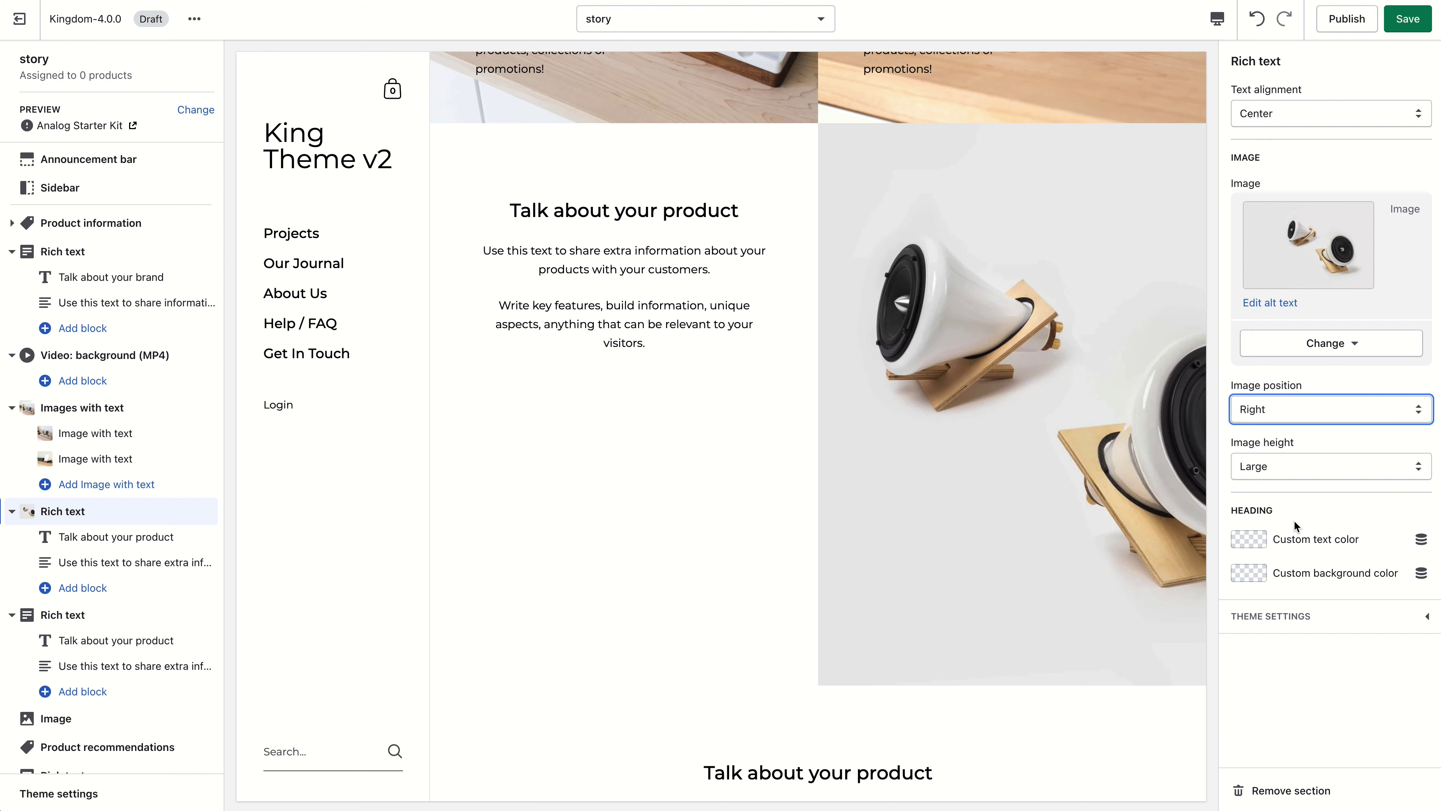
Set the speakers rich text section's text alignment to Left, keeping the image height Large.
click(1295, 480)
click(1296, 465)
click(1291, 112)
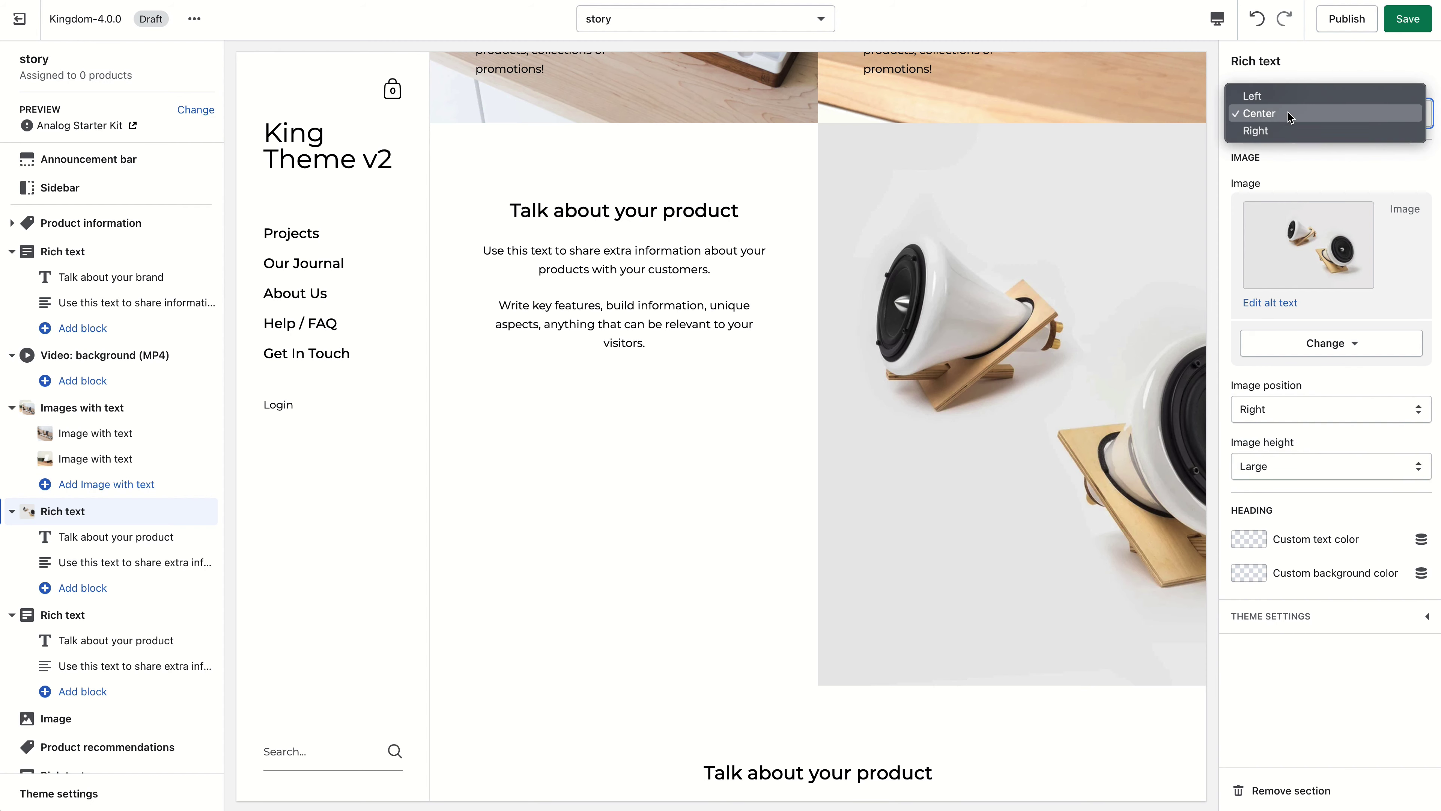
click(1287, 98)
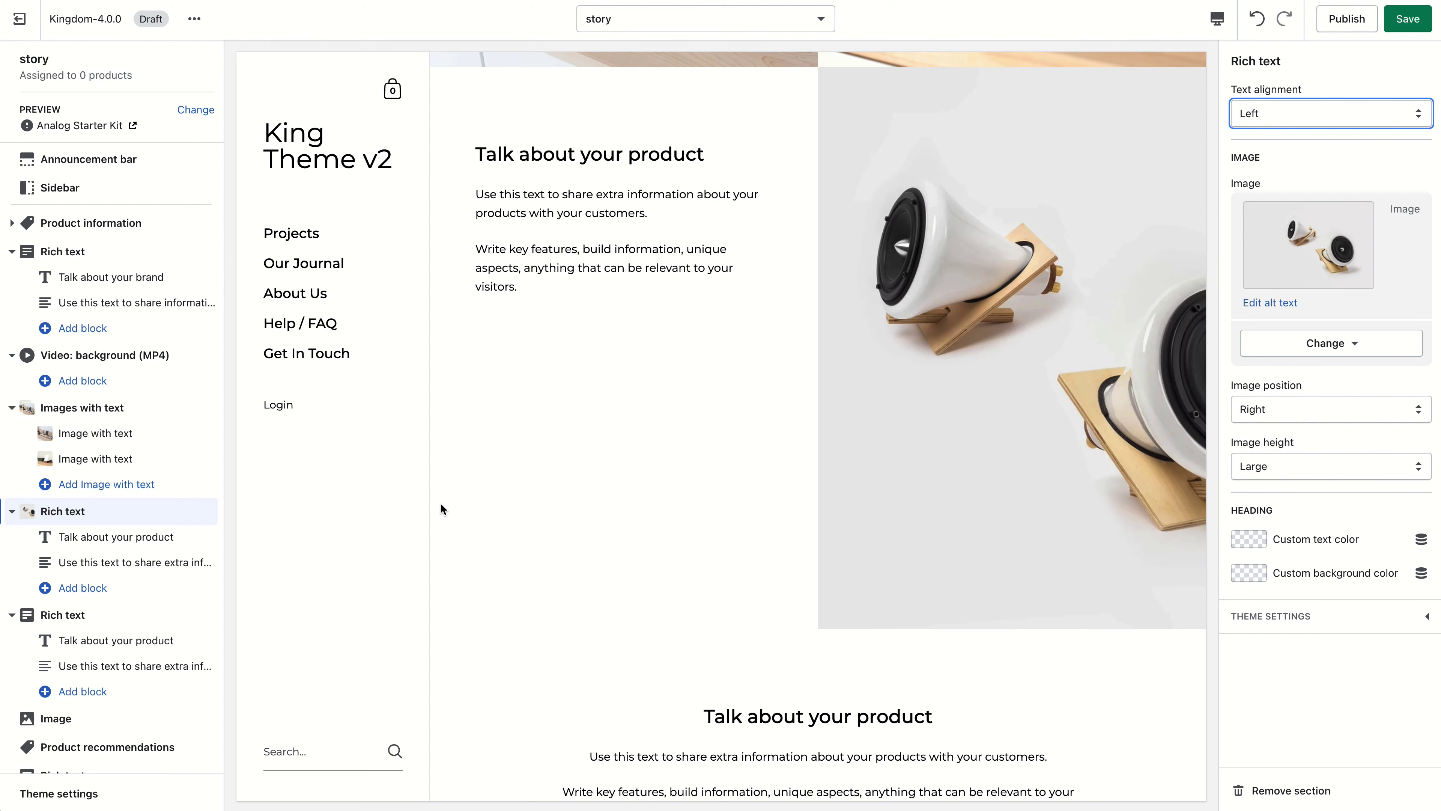
Set the custom background color of the speakers rich text section to dark grey #404040.
click(1250, 573)
click(1265, 477)
drag(1276, 352, 1209, 322)
click(1214, 323)
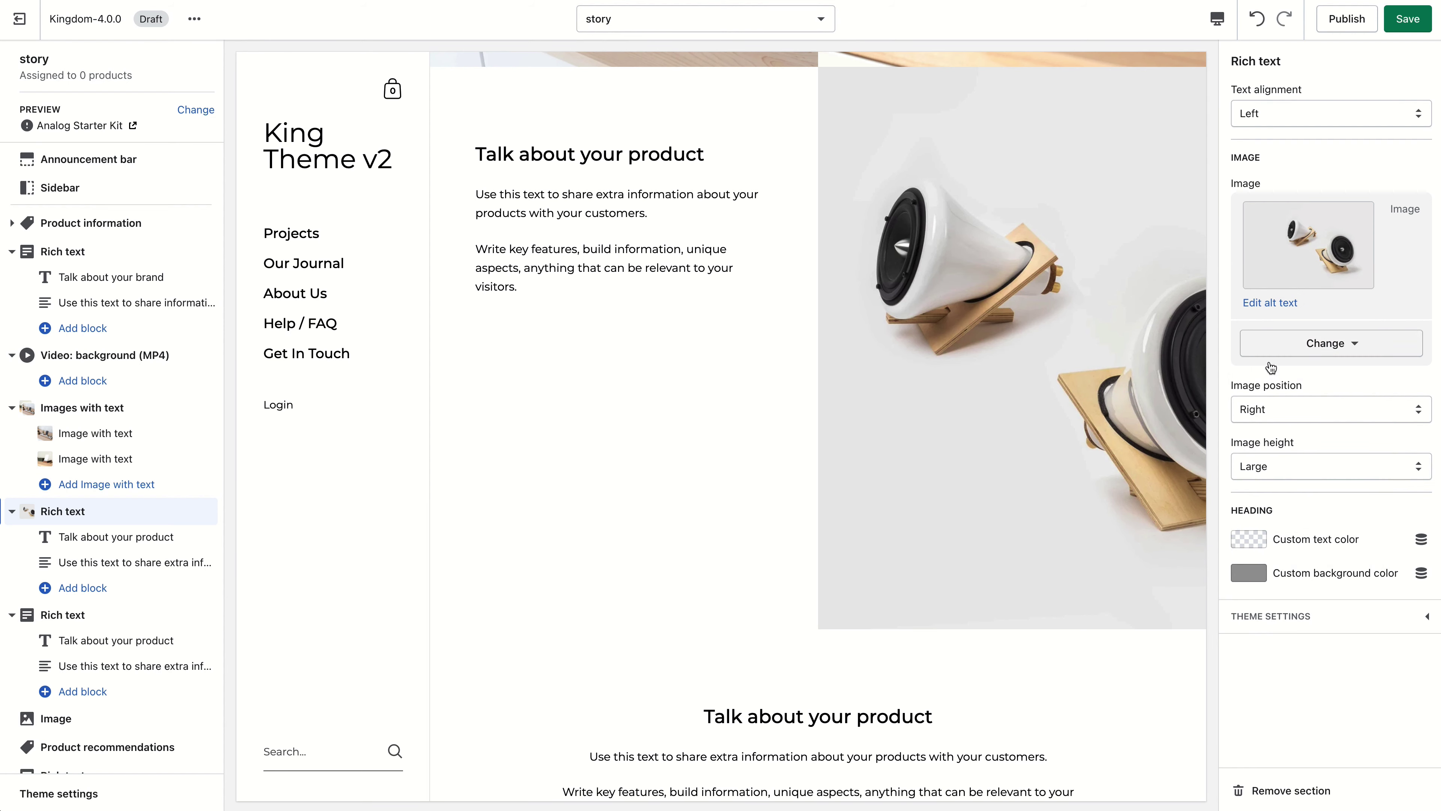
click(1251, 578)
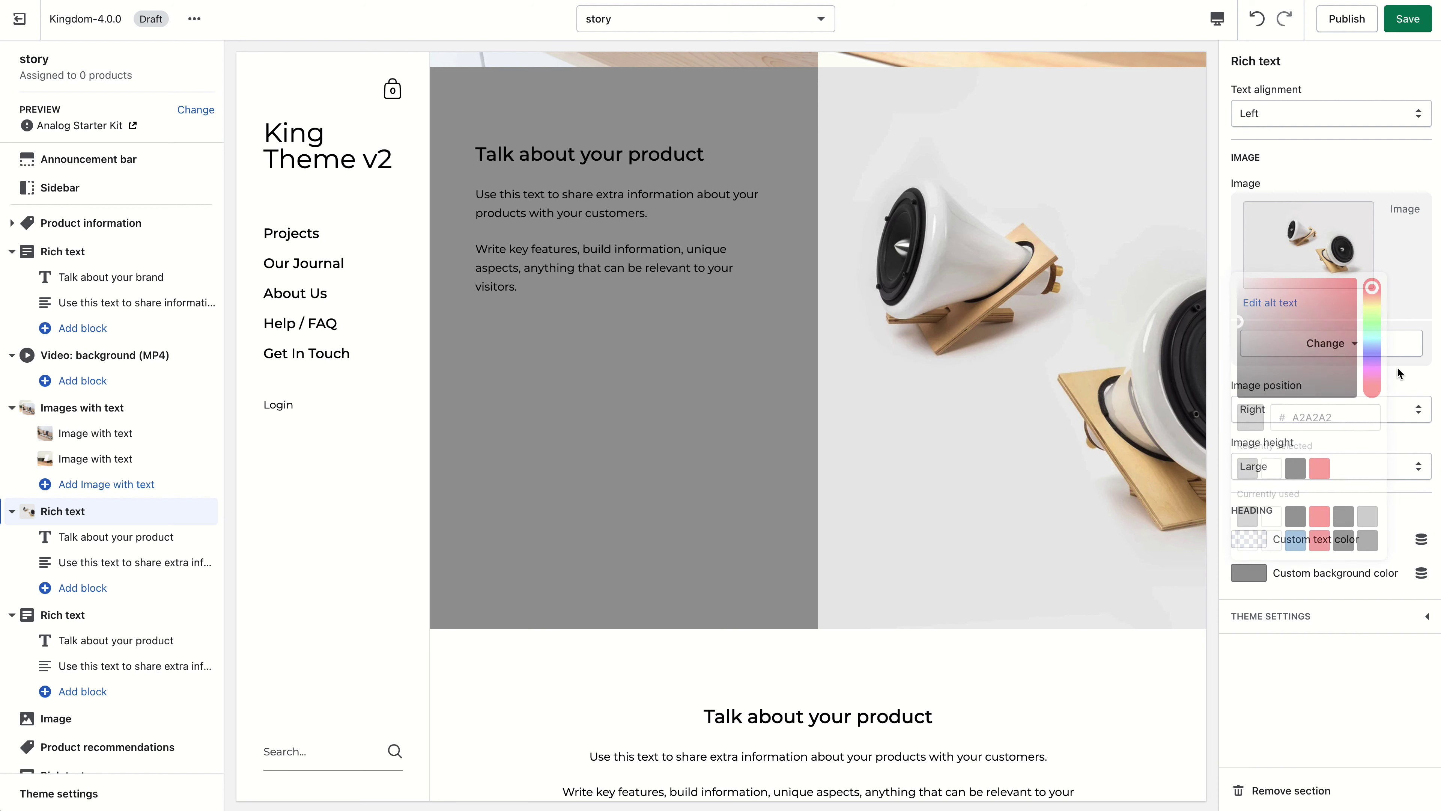
mouse_move(1254, 363)
mouse_down()
mouse_move(1232, 380)
mouse_move(1200, 357)
mouse_move(1288, 364)
mouse_move(1238, 373)
mouse_up()
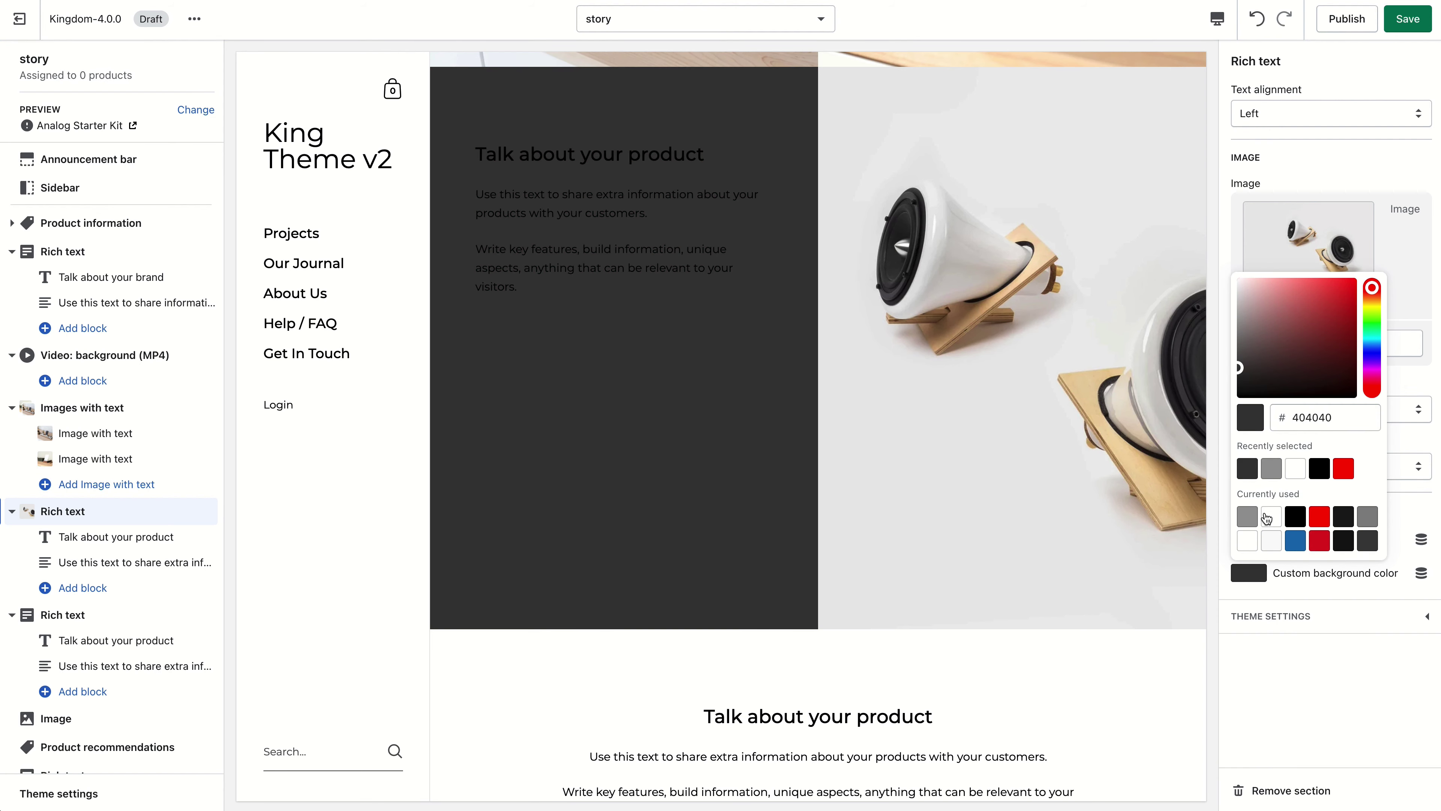
click(1267, 607)
Set the speakers rich text section's custom text color to white #FFFFFF and its image height to Regular.
click(1251, 539)
click(1271, 482)
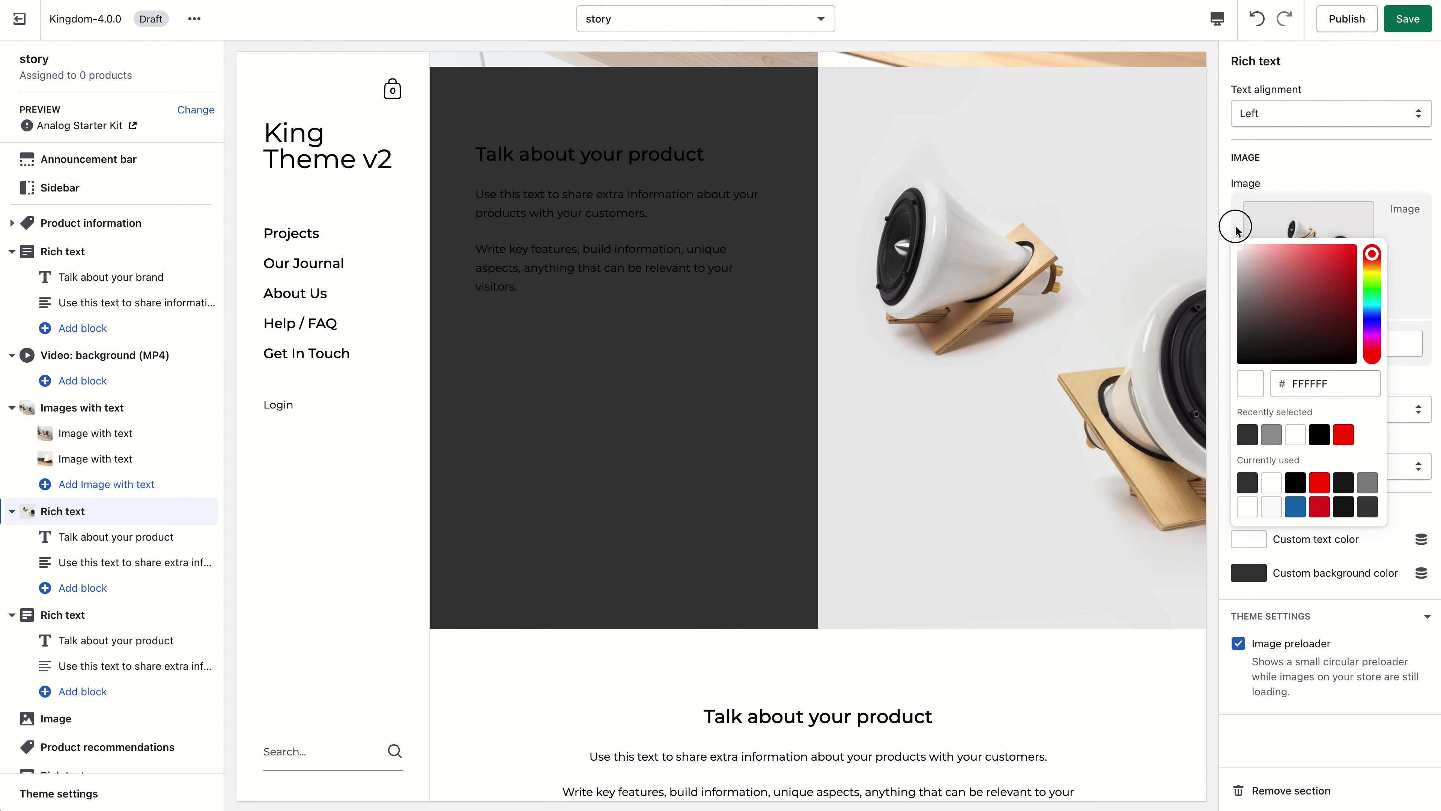
click(1229, 312)
click(1226, 616)
scroll(489, 389, up, 1)
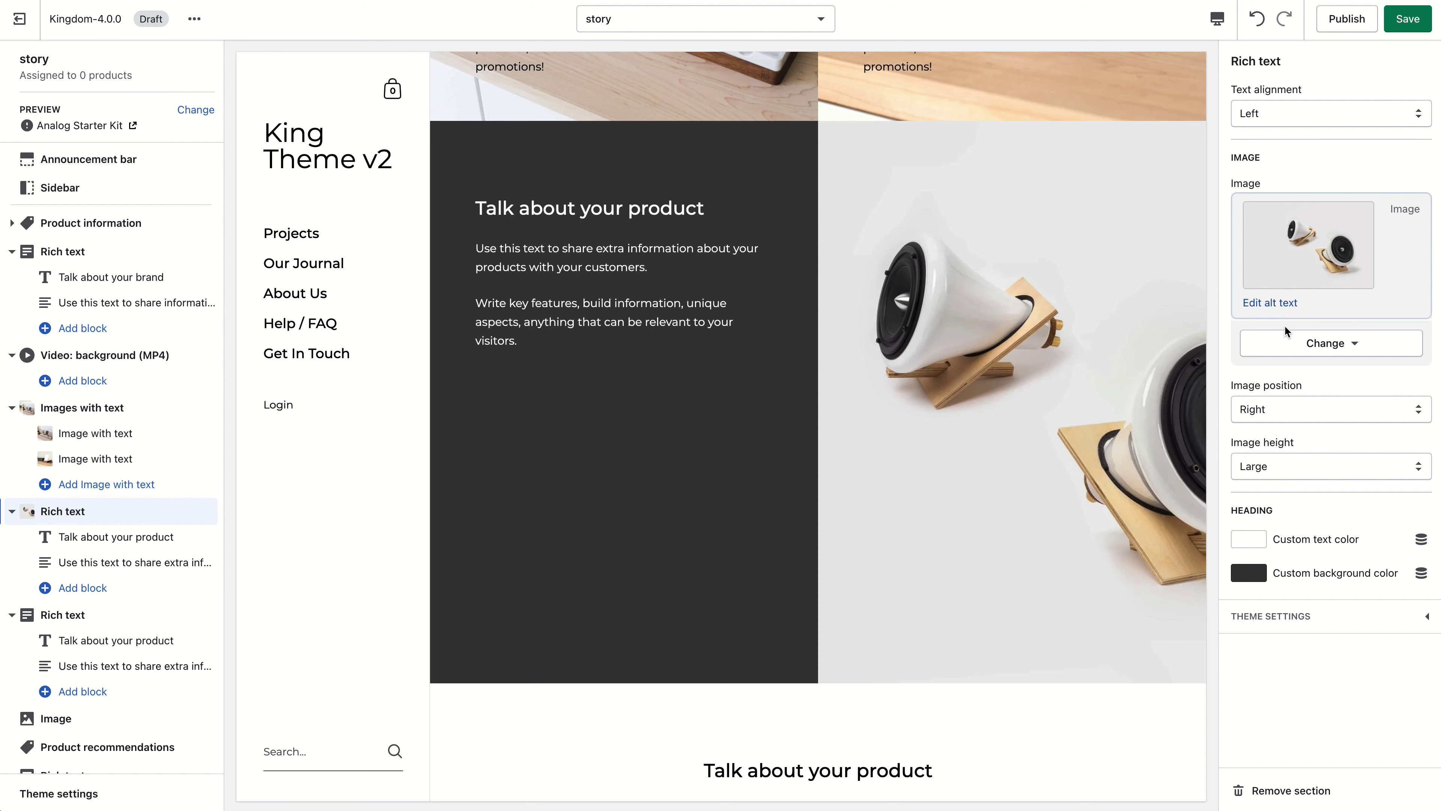
click(1270, 462)
click(1271, 454)
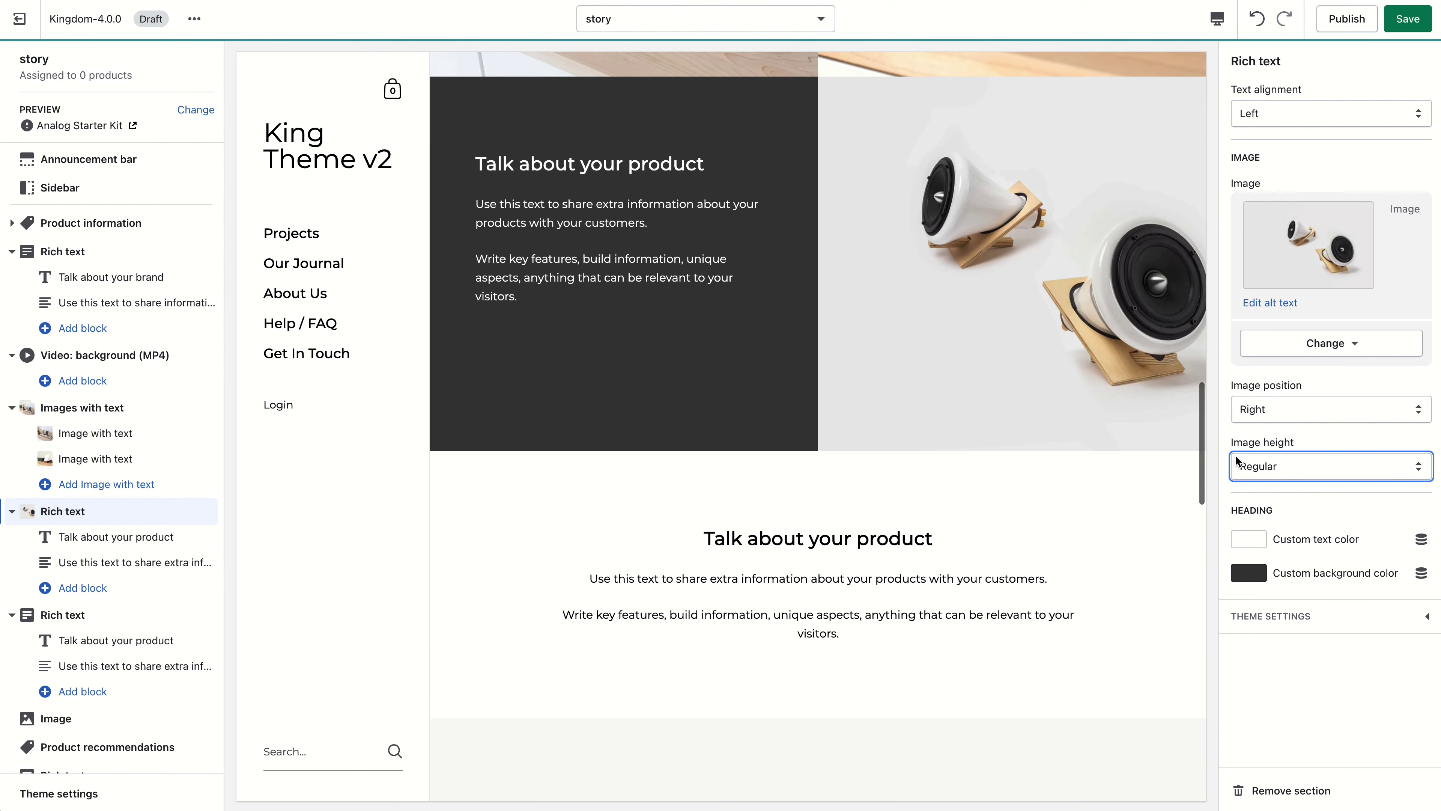
Add the leather wallets image to the second "Talk about your product" rich text section.
click(102, 614)
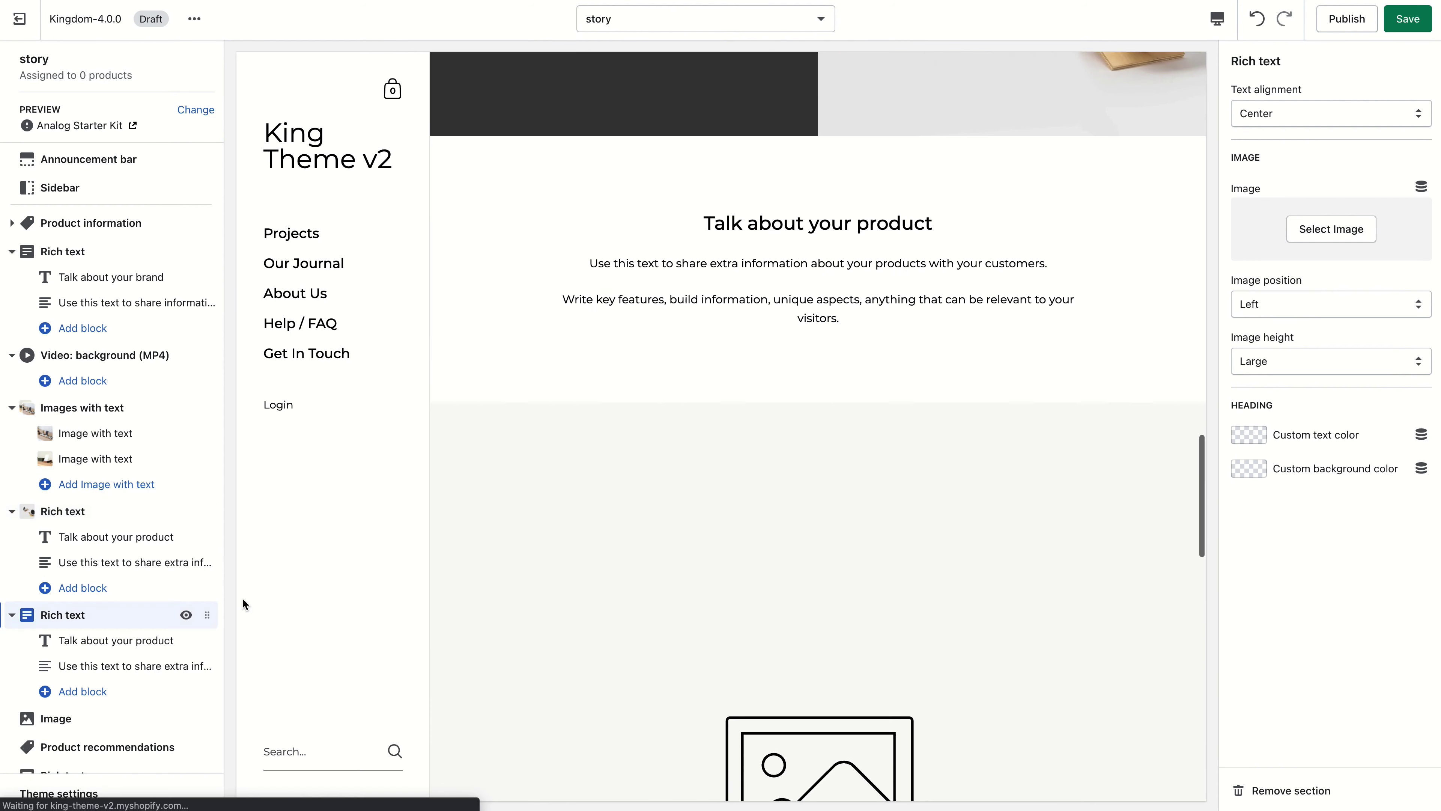
click(1308, 248)
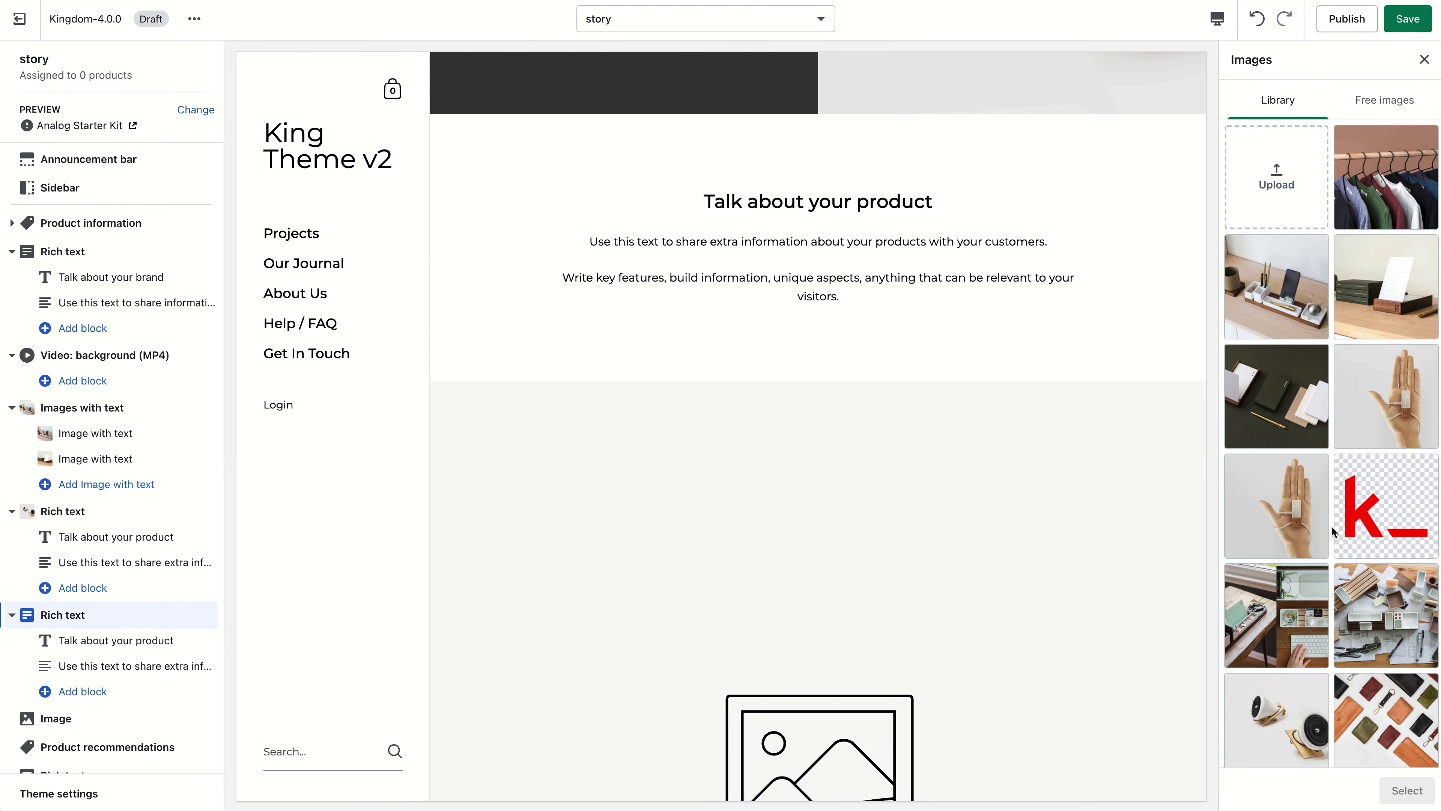
scroll(1372, 660, down, 2)
click(1371, 660)
click(1405, 789)
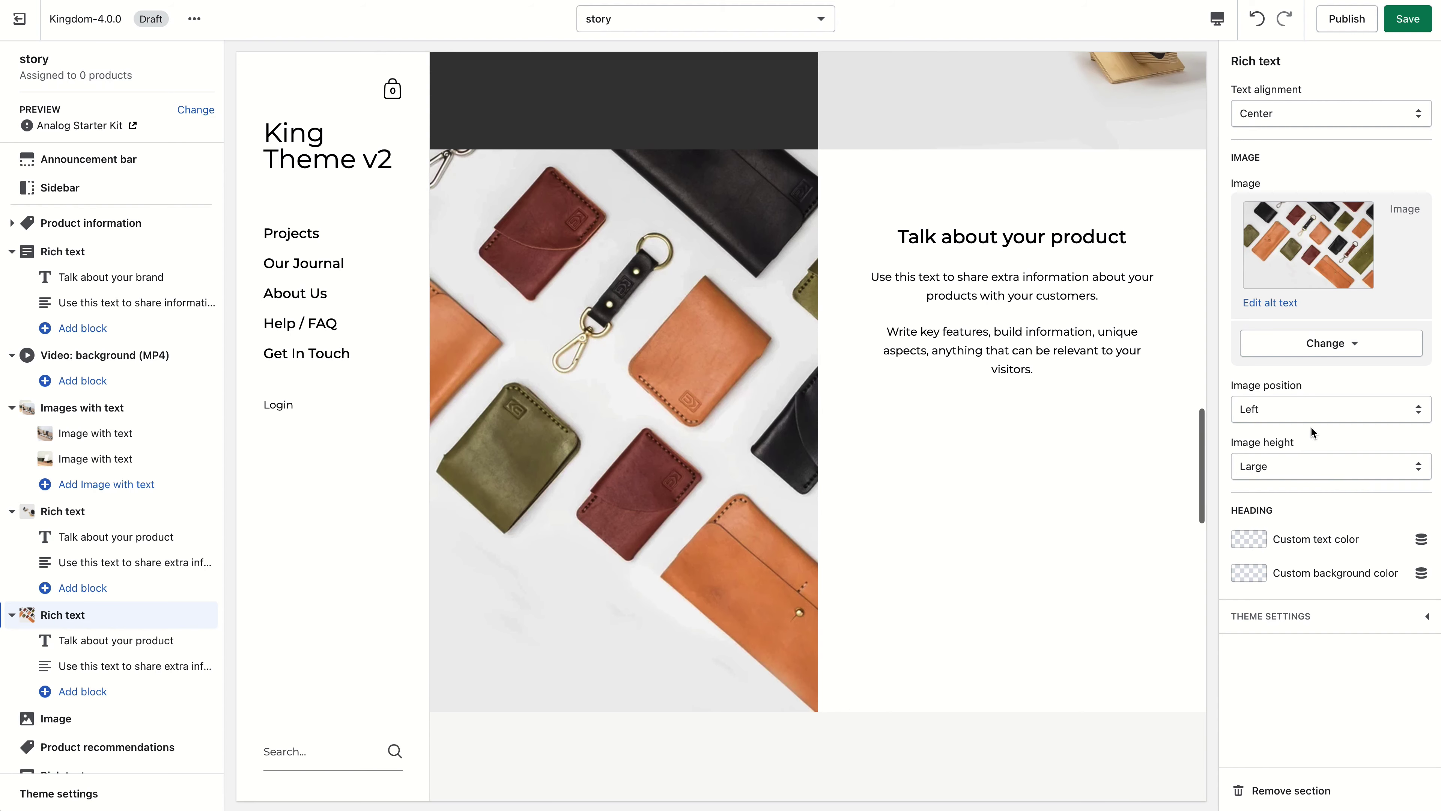
Style the wallets rich text section with Left text alignment, Regular image height, white text and a dark grey background.
click(1299, 114)
click(1299, 129)
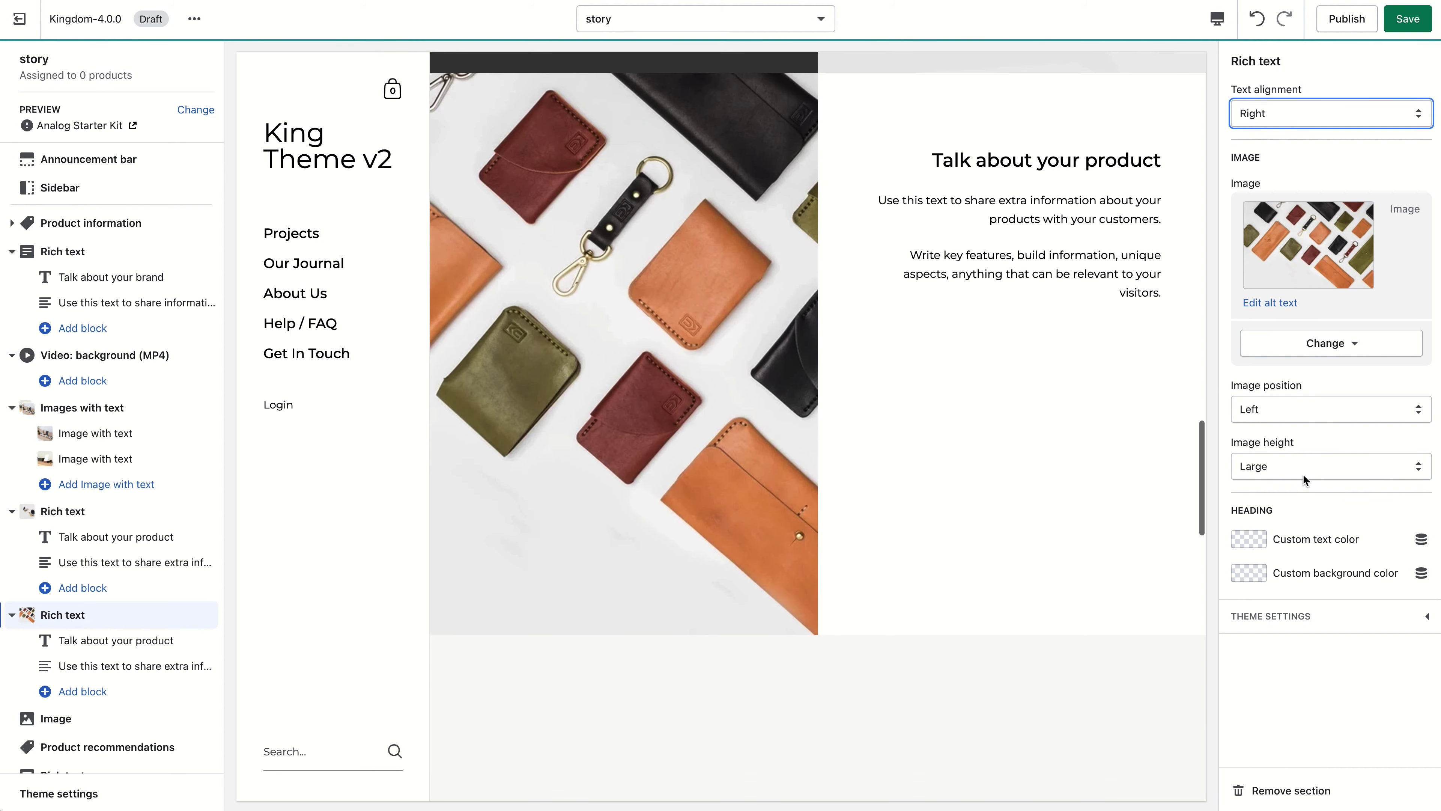
click(1327, 409)
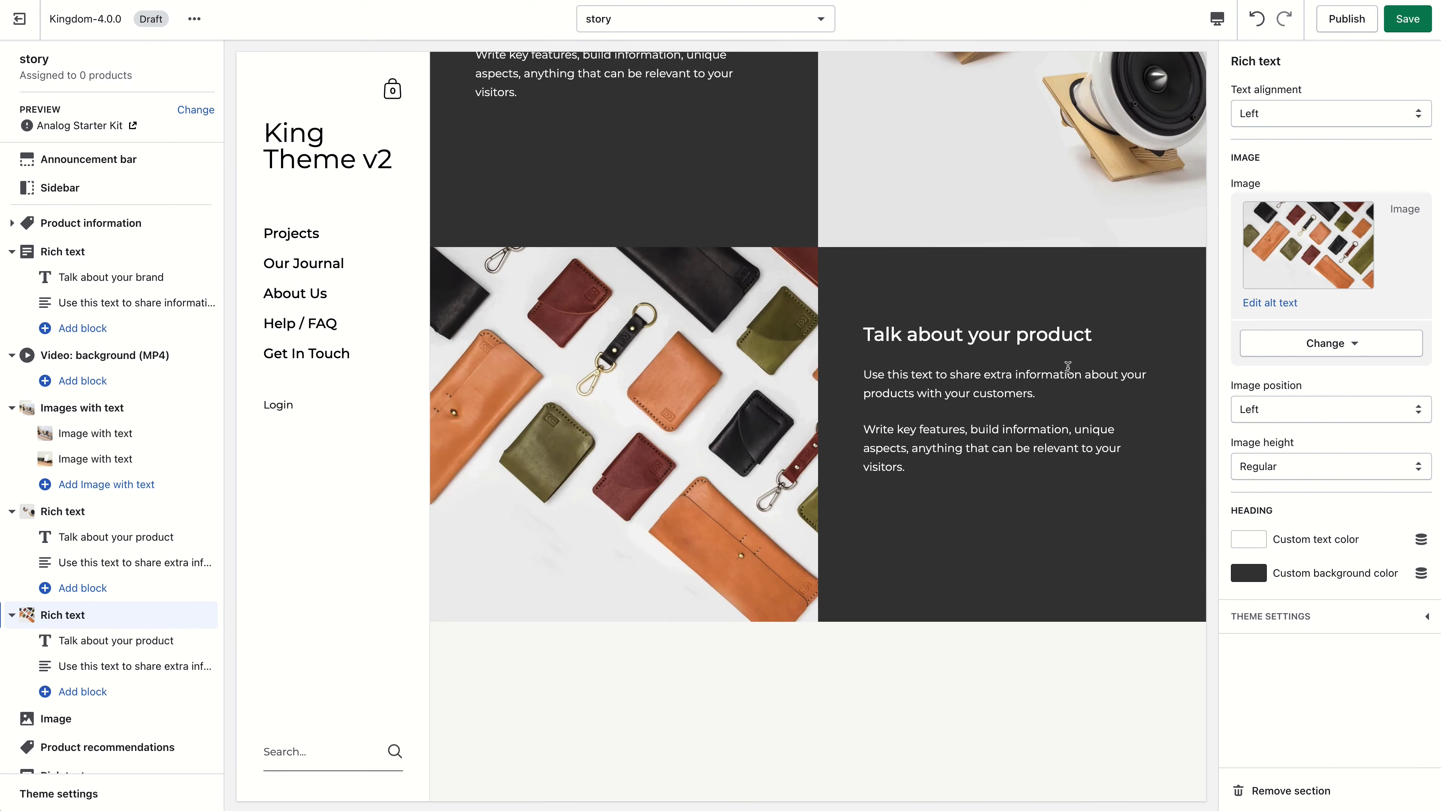
Fill the Image section with the desk organizer photo showing pens, green tape and a phone.
scroll(699, 443, down, 10)
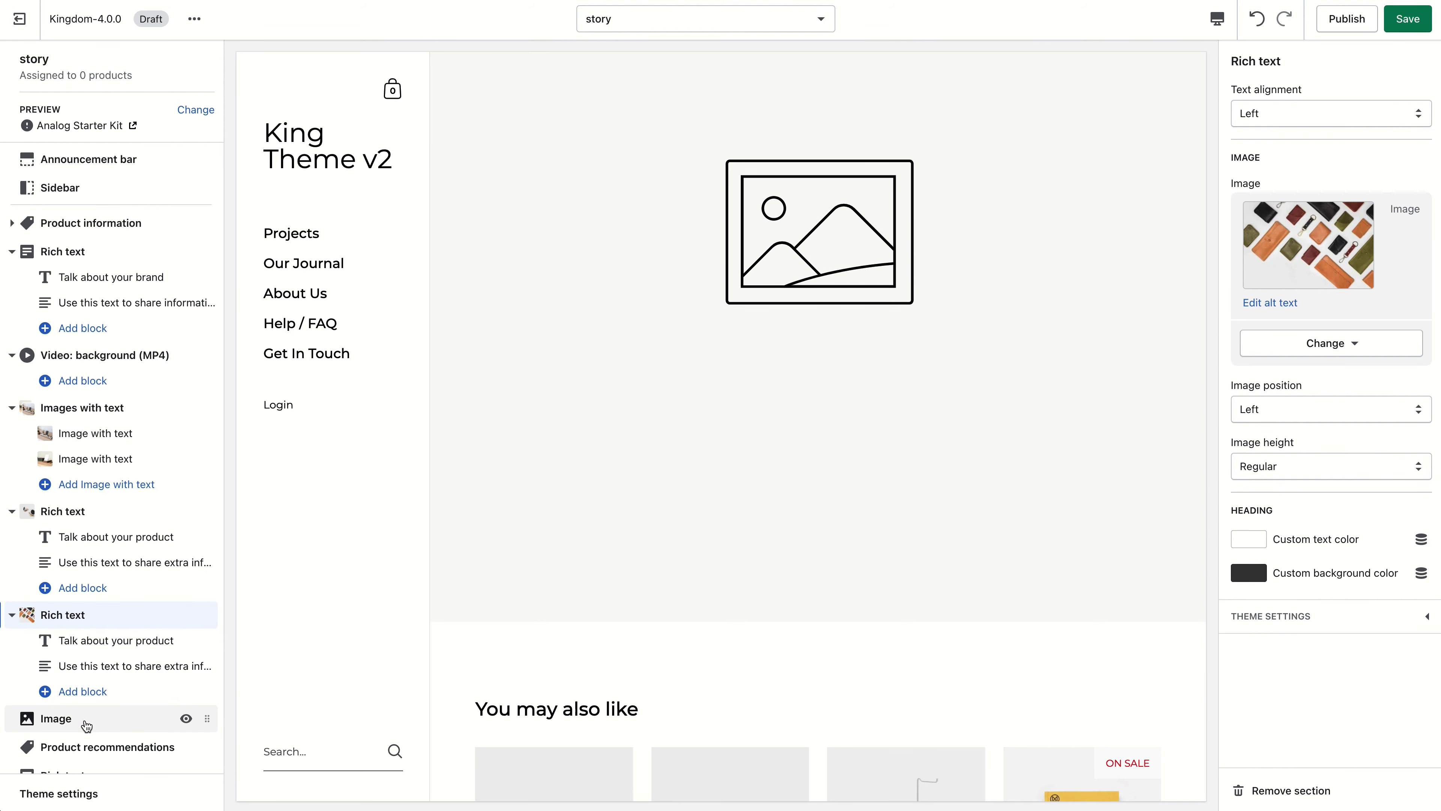
click(87, 724)
click(1330, 135)
scroll(1328, 483, down, 5)
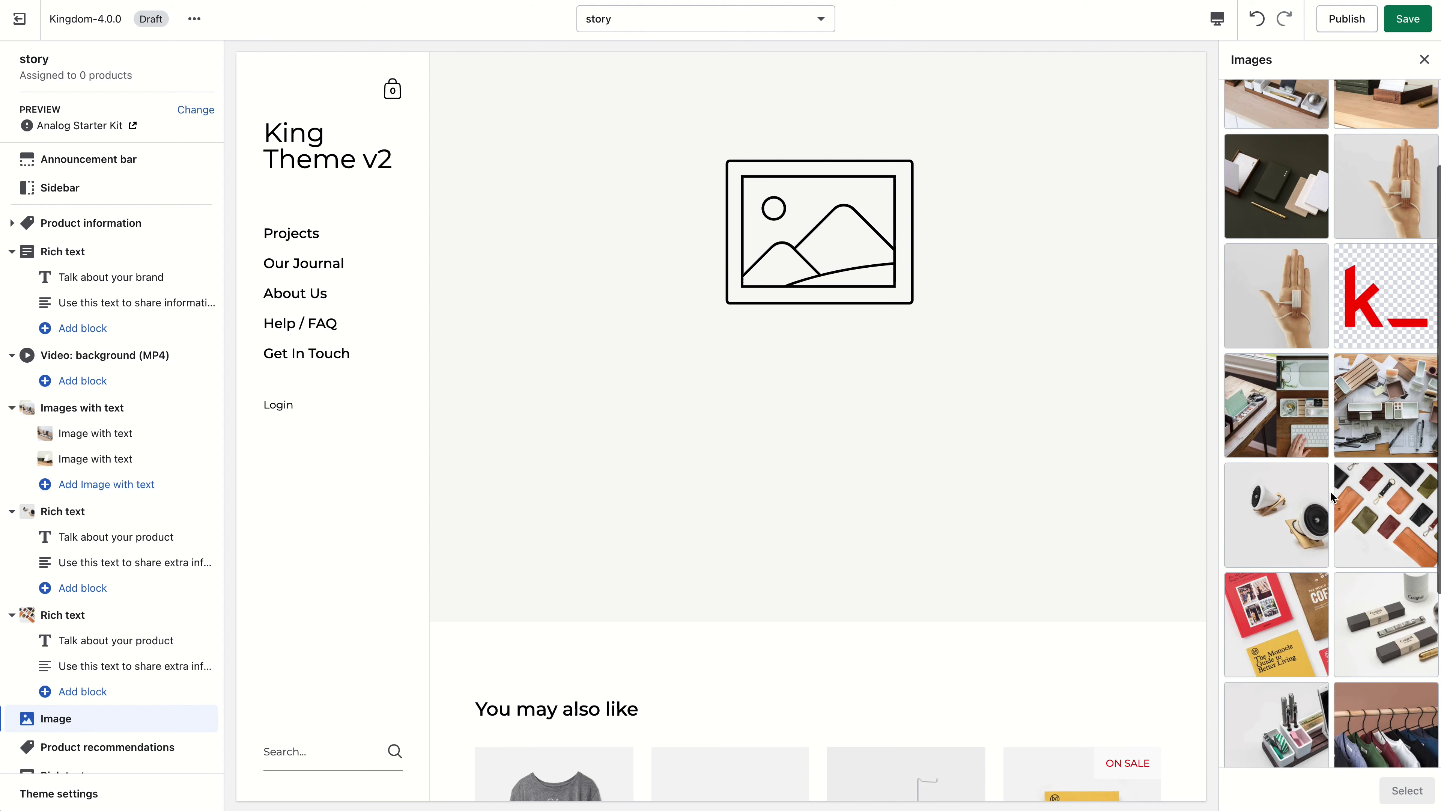
scroll(1331, 496, down, 3)
click(1276, 602)
click(1407, 790)
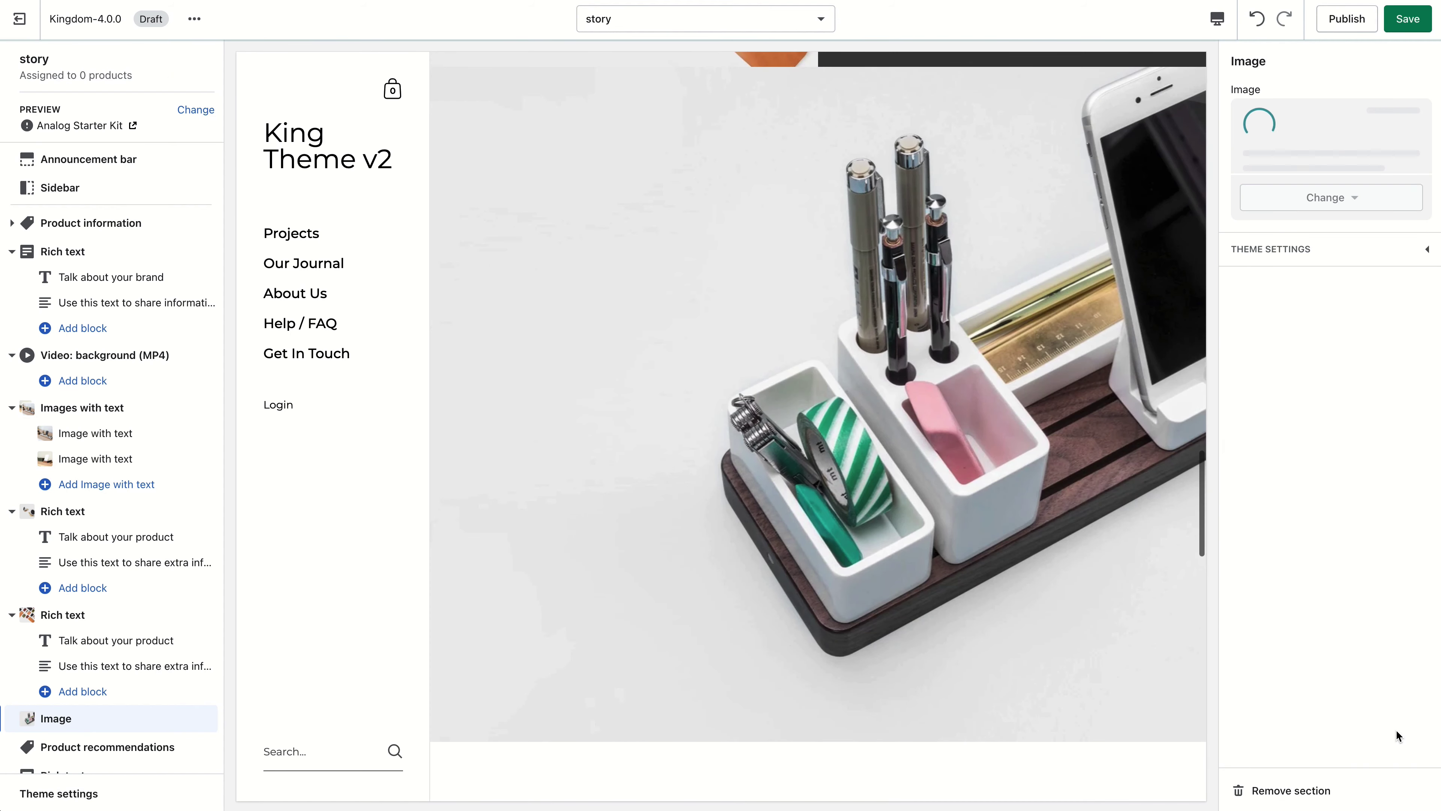
Hide the Rich text section with the button and the Gallery section, both below the product recommendations.
scroll(147, 710, down, 2)
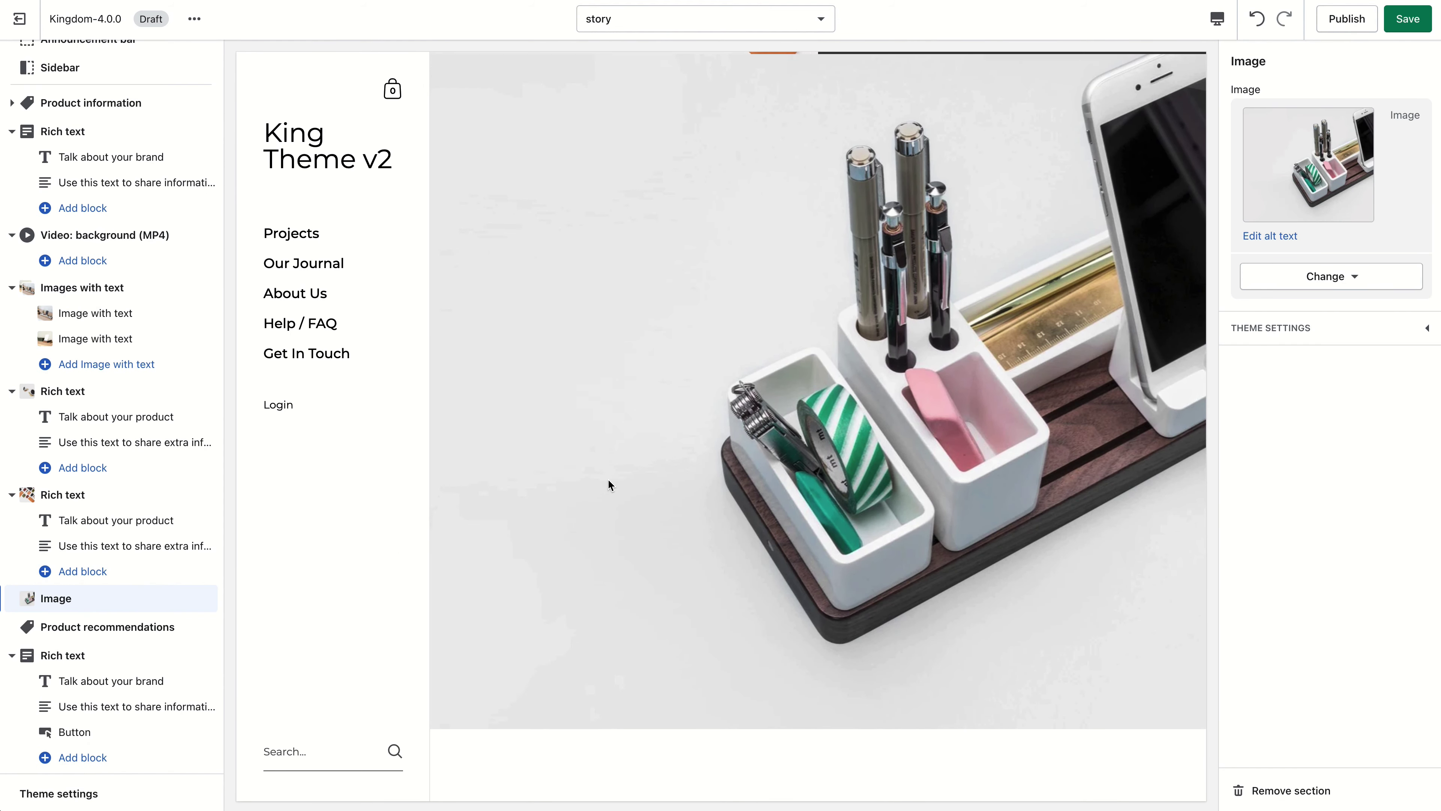
scroll(608, 485, down, 5)
scroll(565, 621, down, 3)
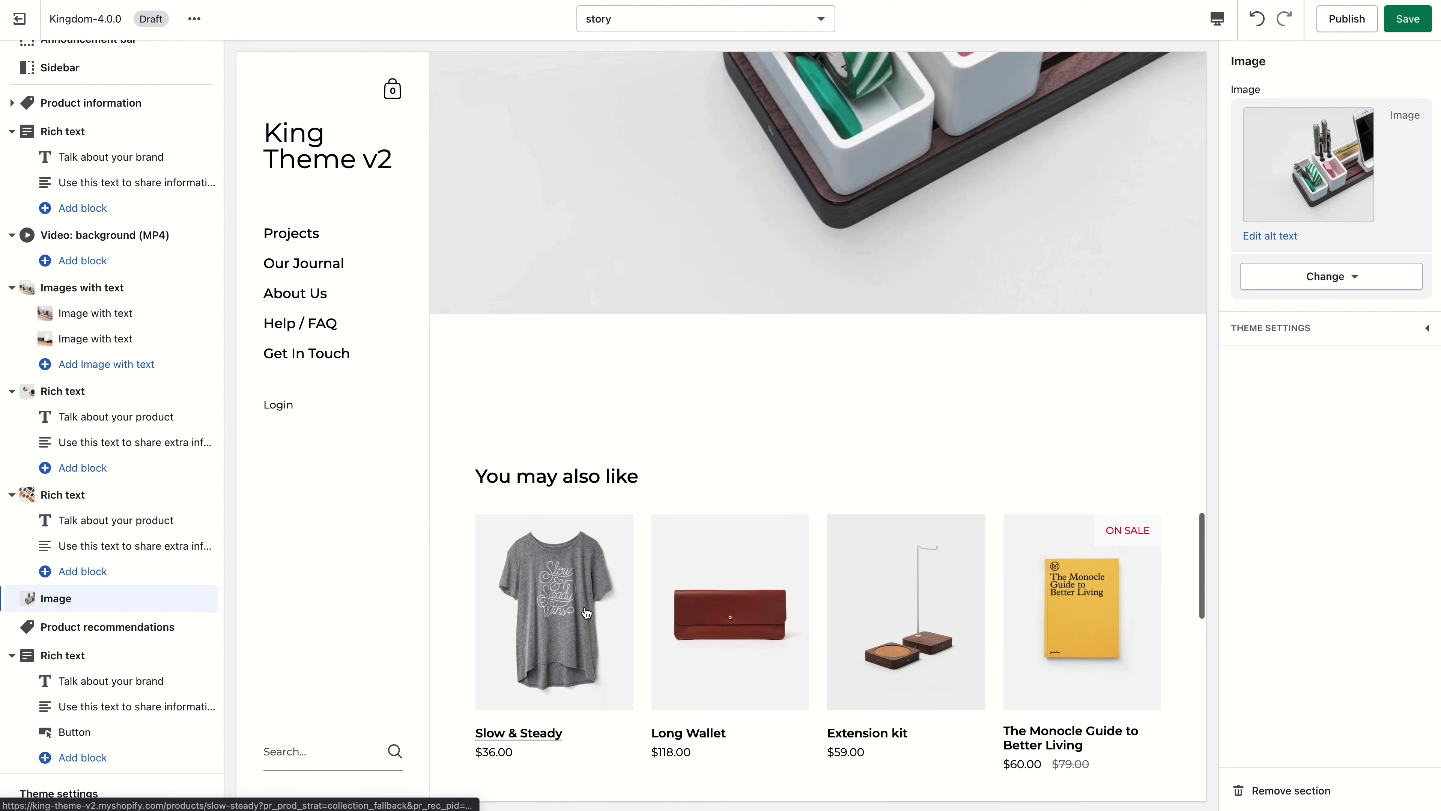
scroll(653, 533, down, 3)
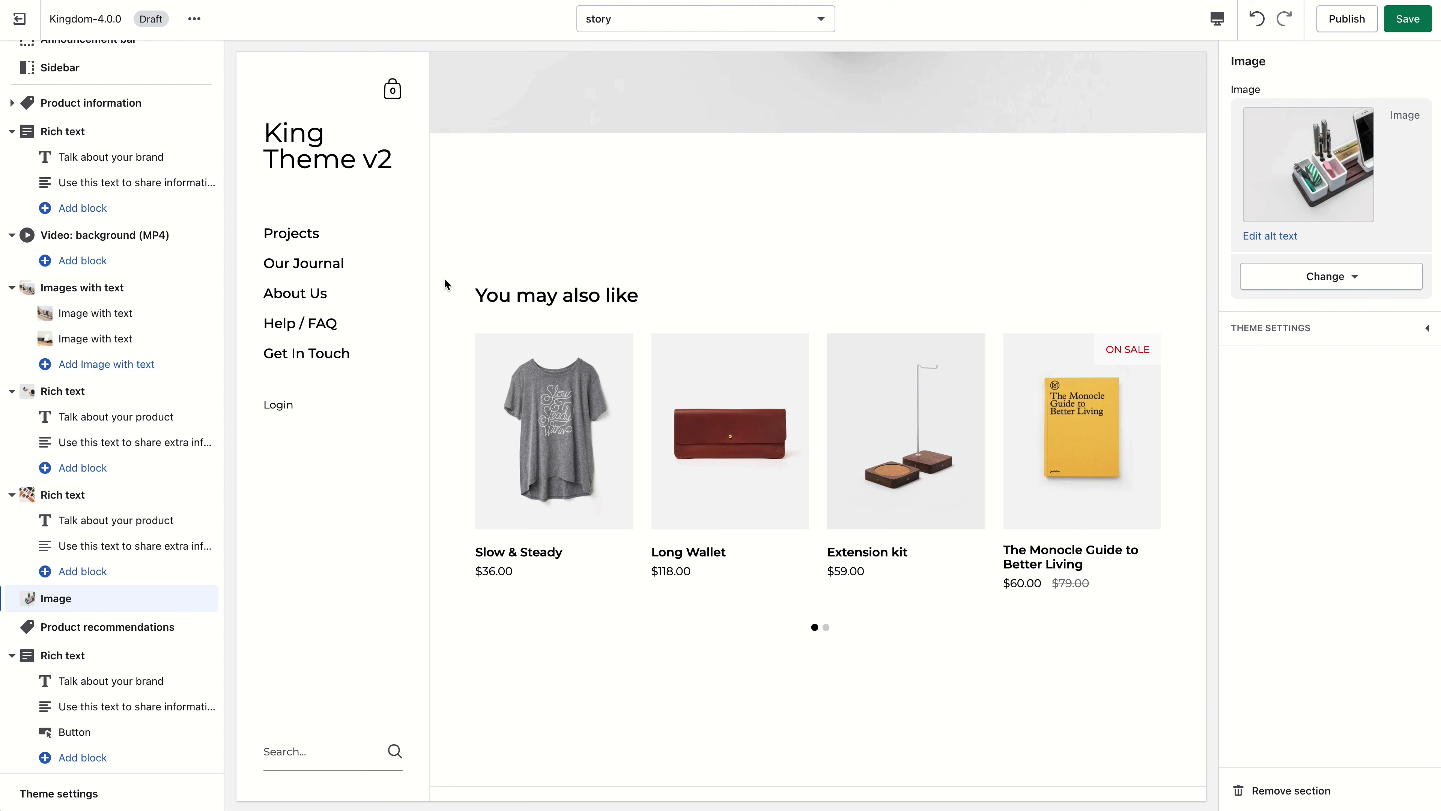
scroll(686, 483, up, 1)
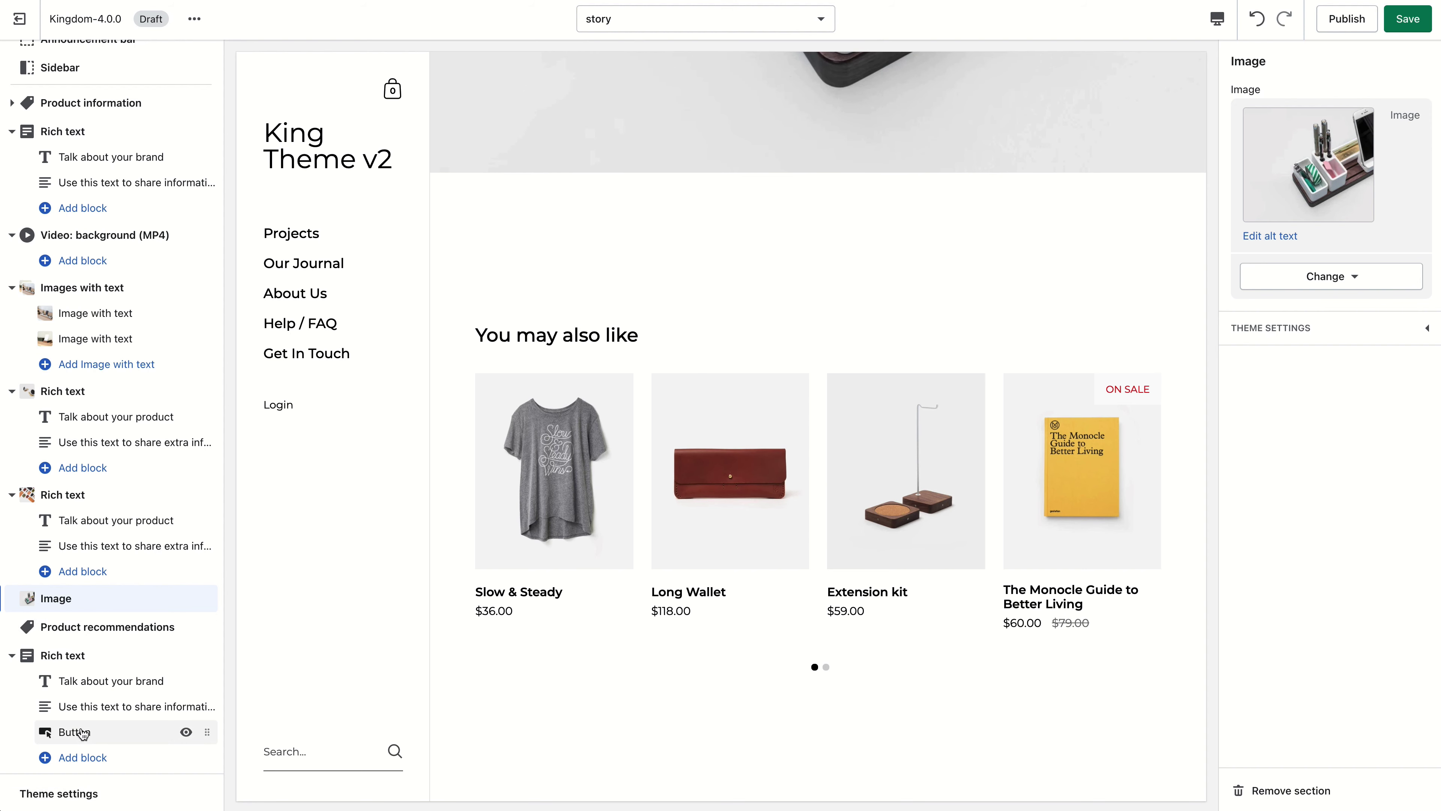
scroll(85, 726, down, 1)
click(186, 600)
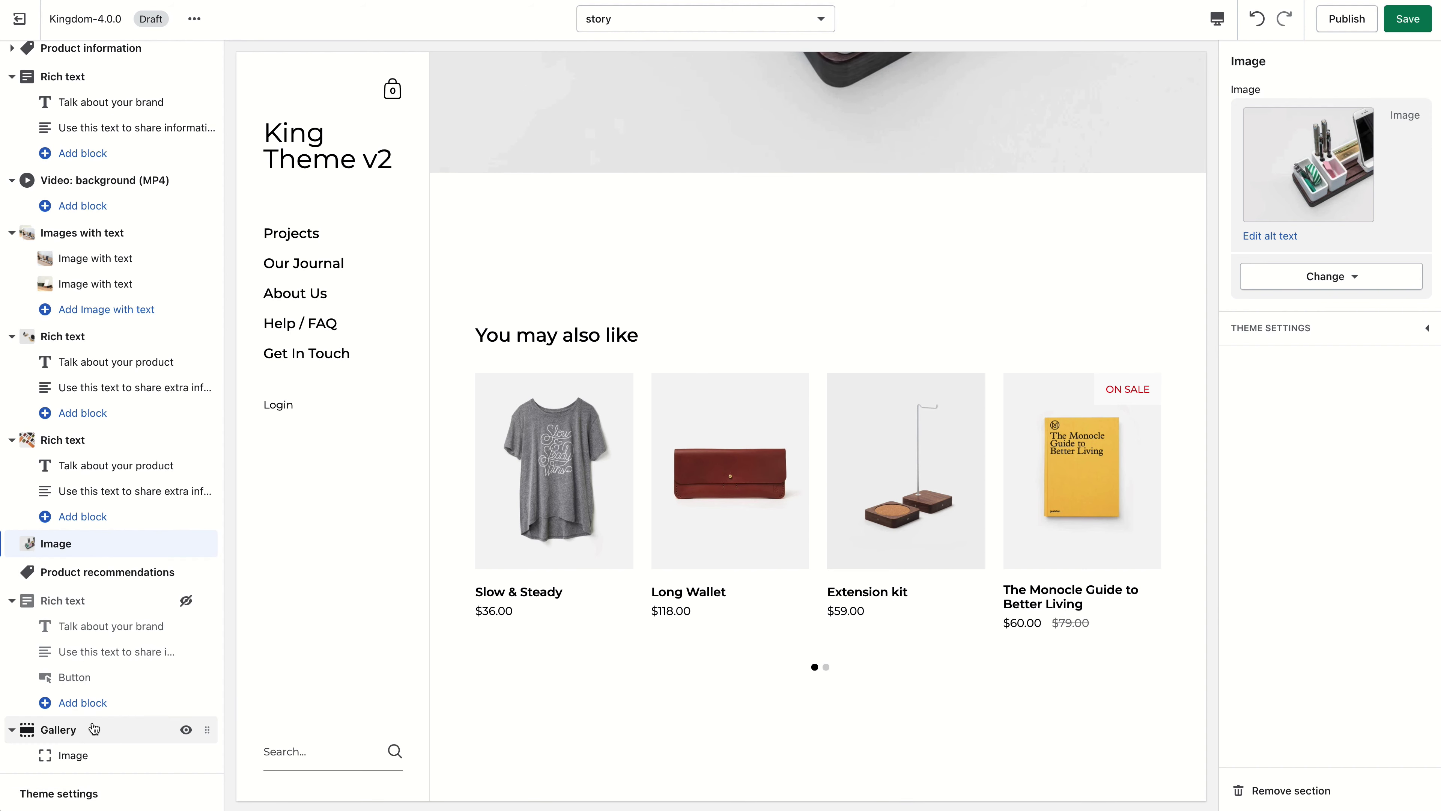
scroll(93, 729, down, 3)
click(185, 568)
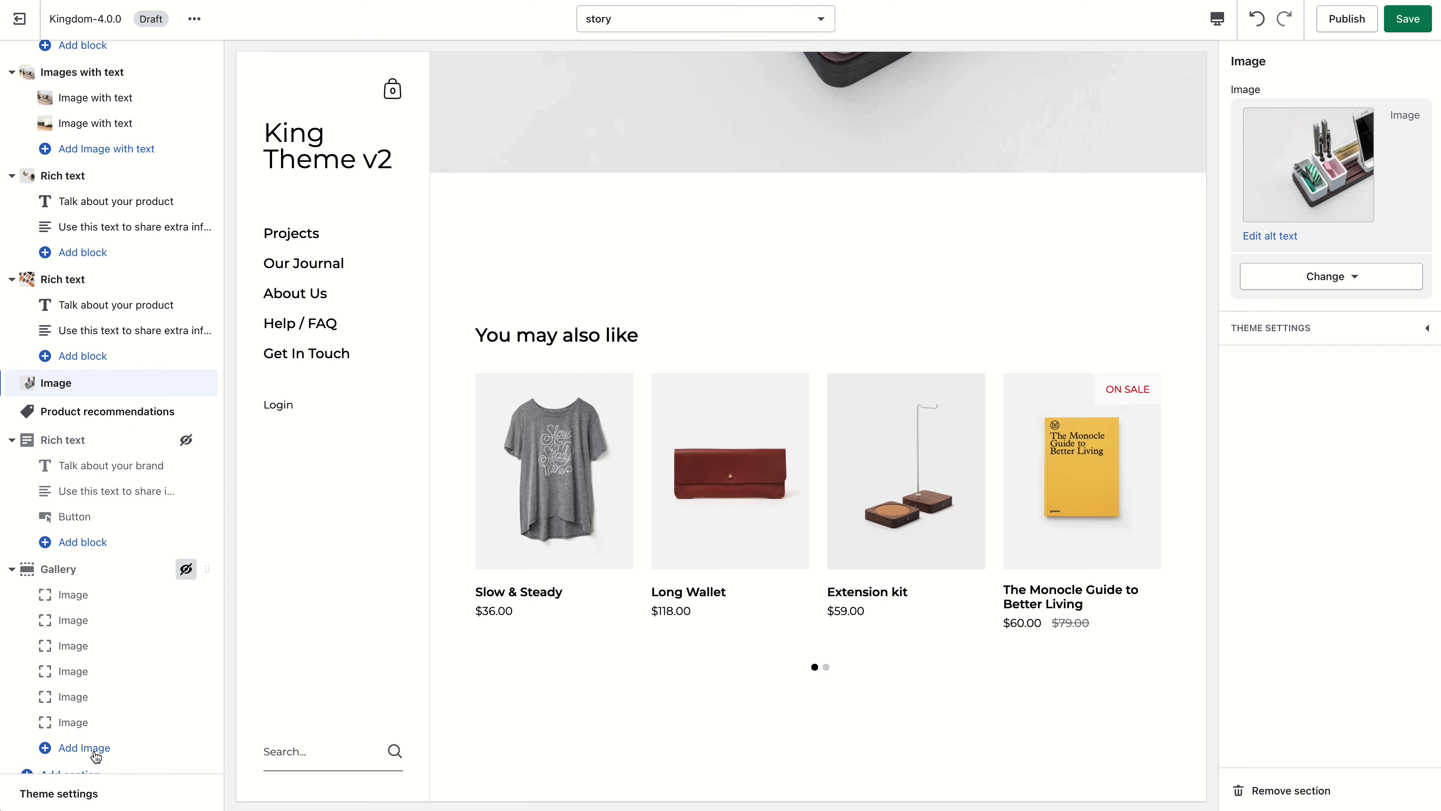
Add a Shop the look section to the story template and move it between the Image section and Product recommendations.
scroll(95, 758, down, 2)
click(85, 676)
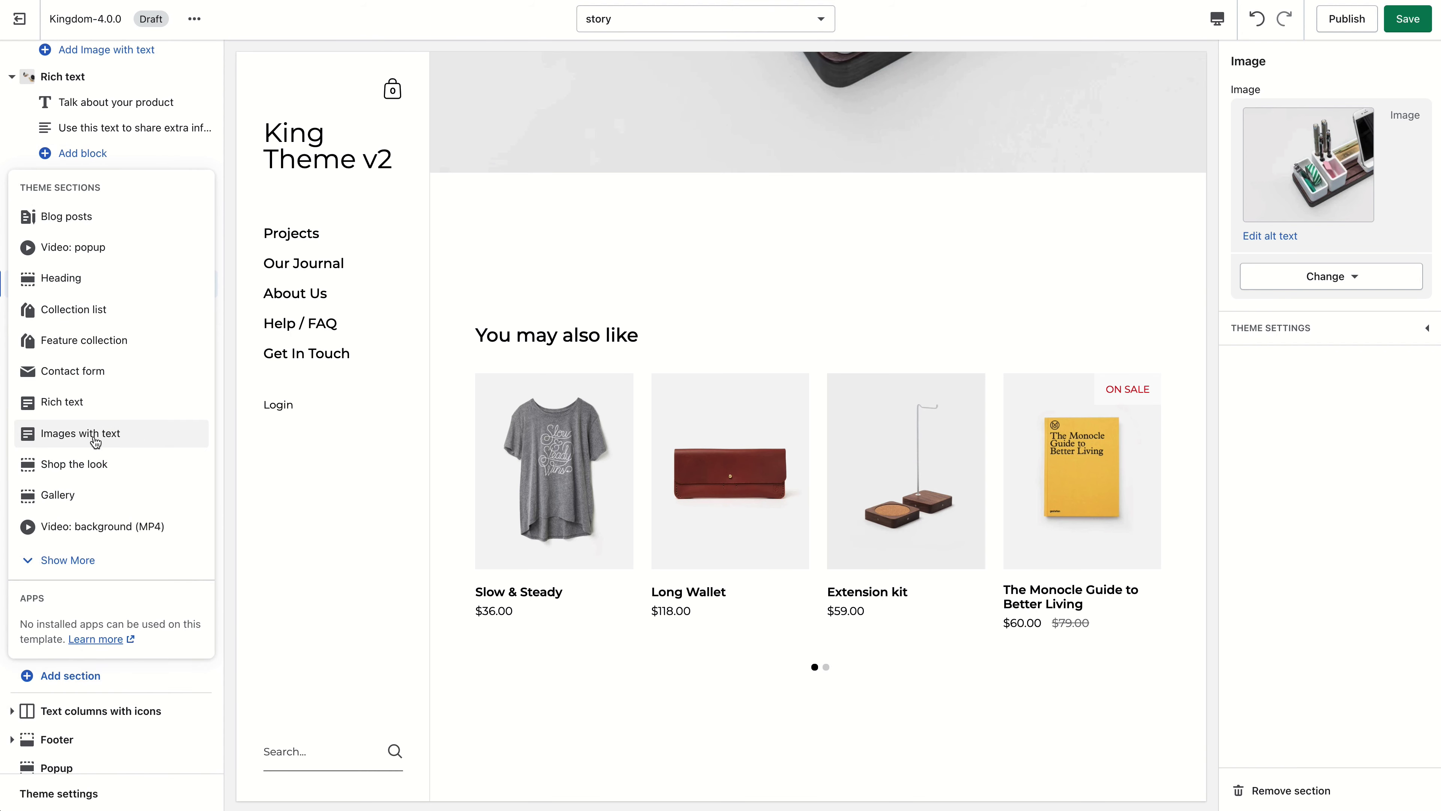
click(91, 463)
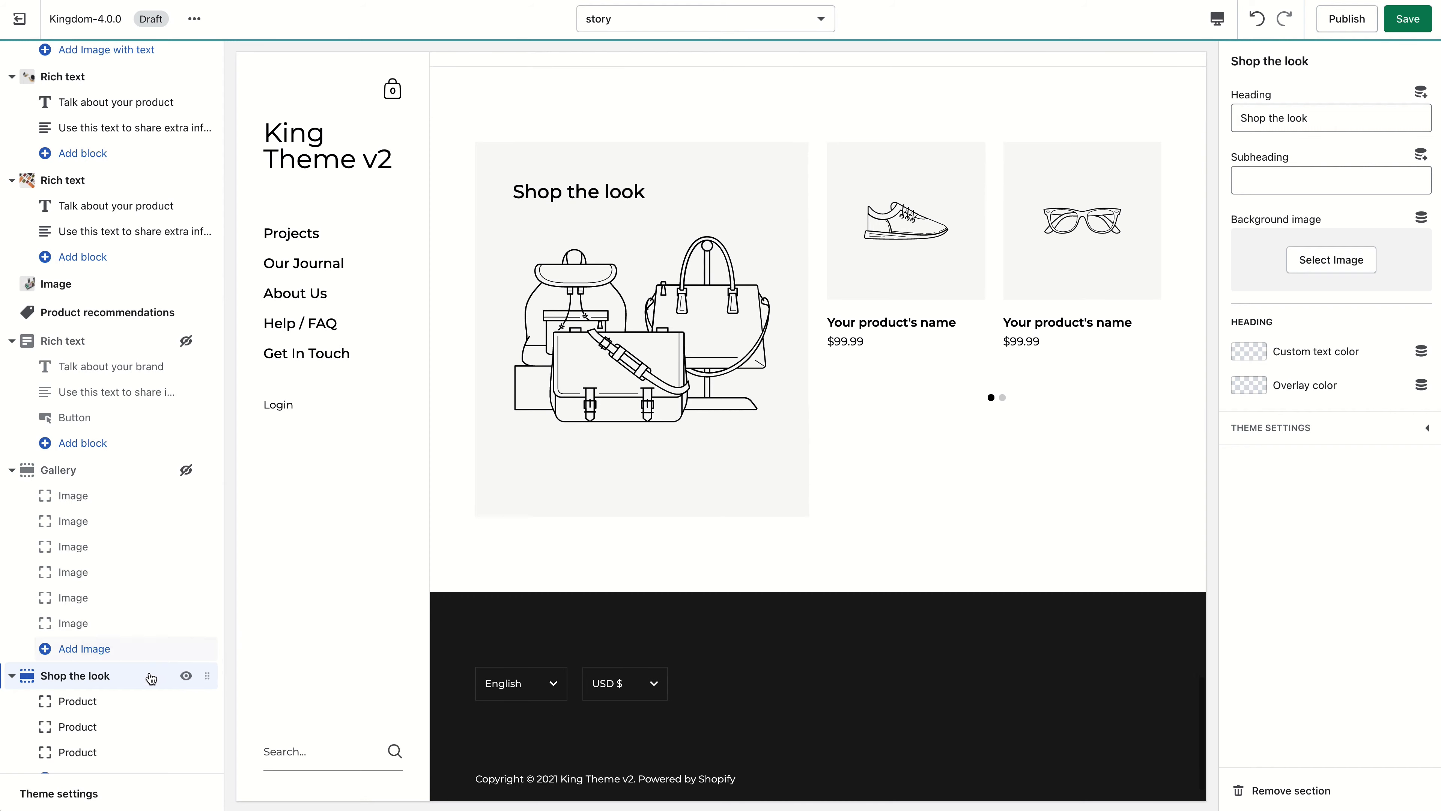
drag(187, 677, 179, 311)
Set the Shop the look heading to "Buy together with" and use the wooden desk organizer with phone photo as its background image.
click(1274, 117)
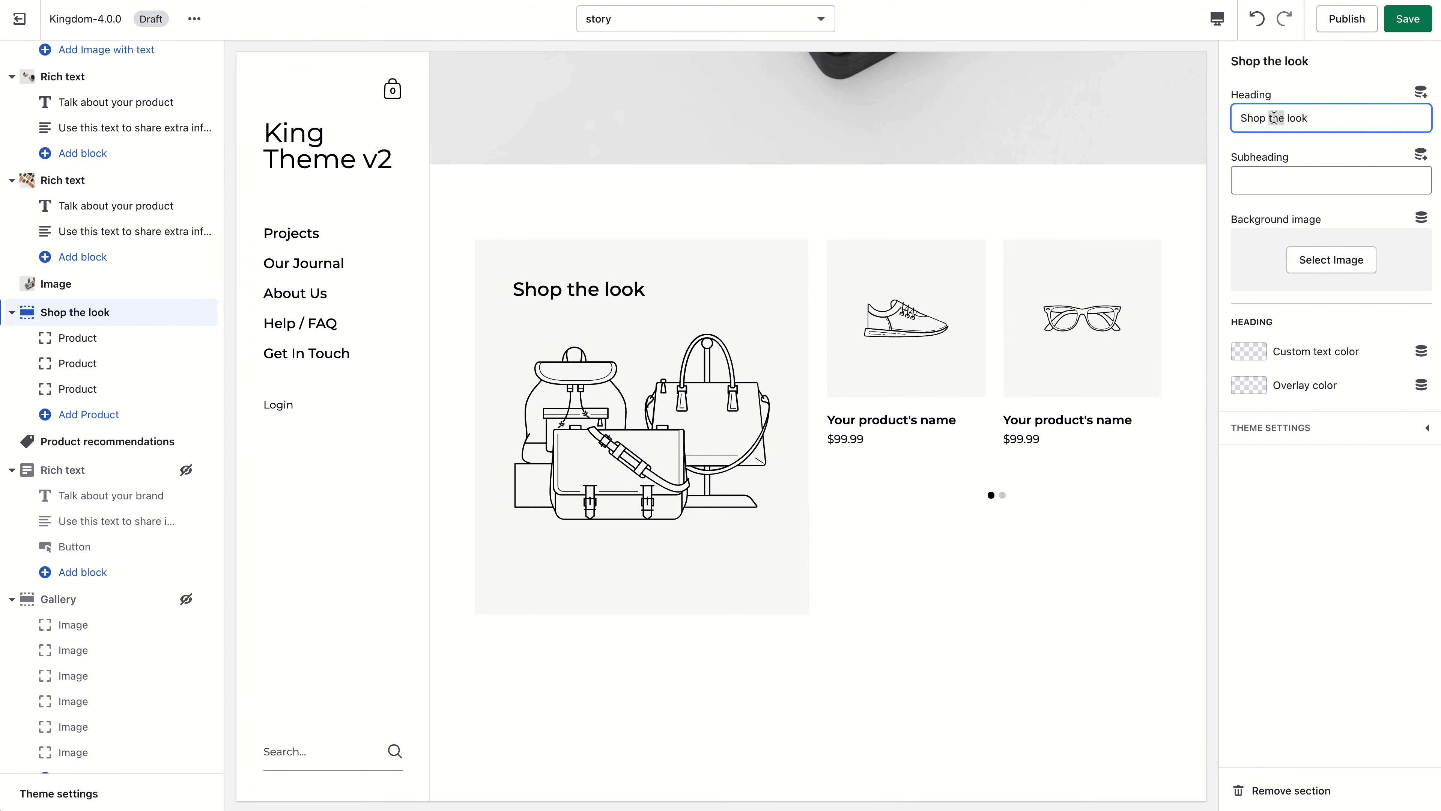
triple_click(1274, 117)
text(Buy together with)
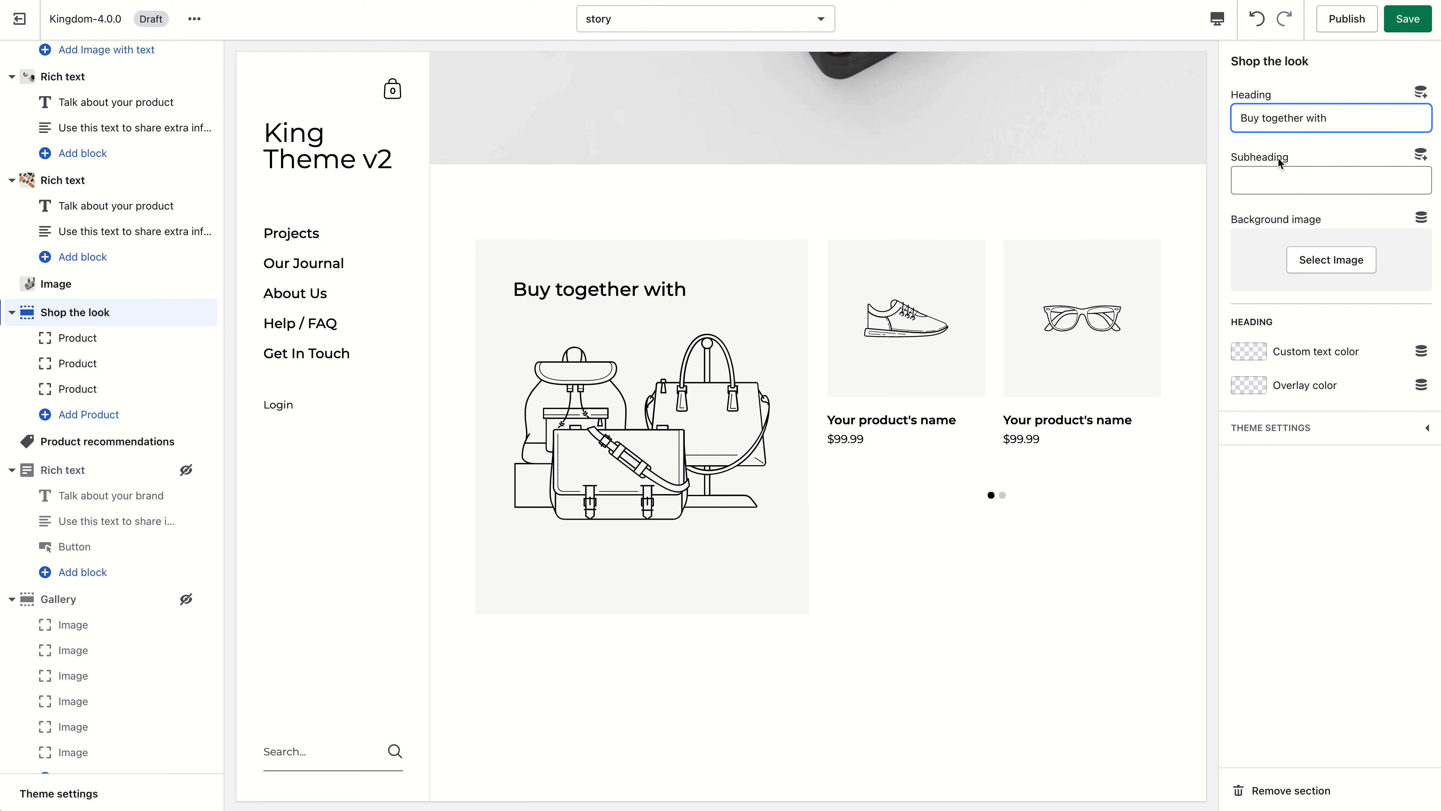
click(1328, 261)
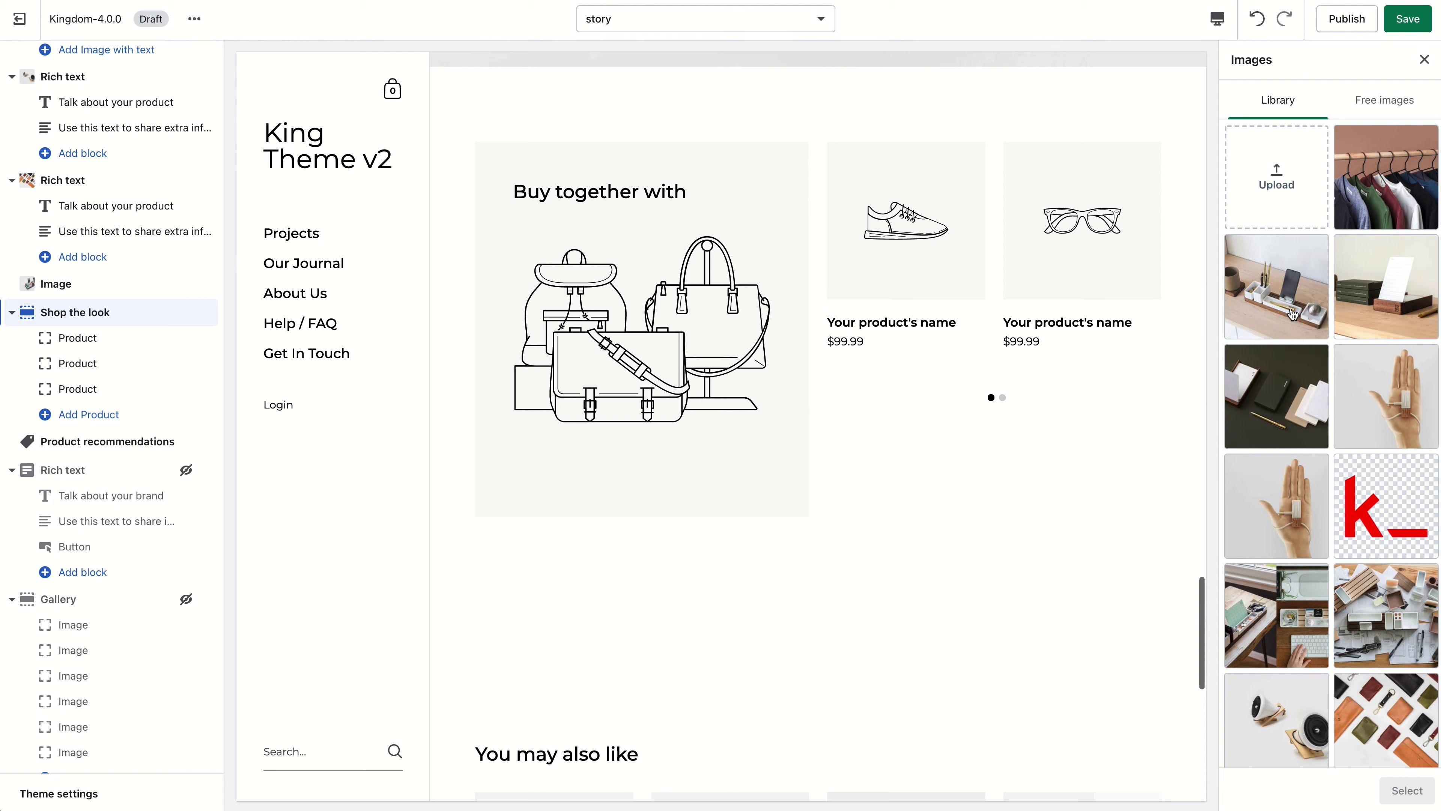
double_click(1292, 315)
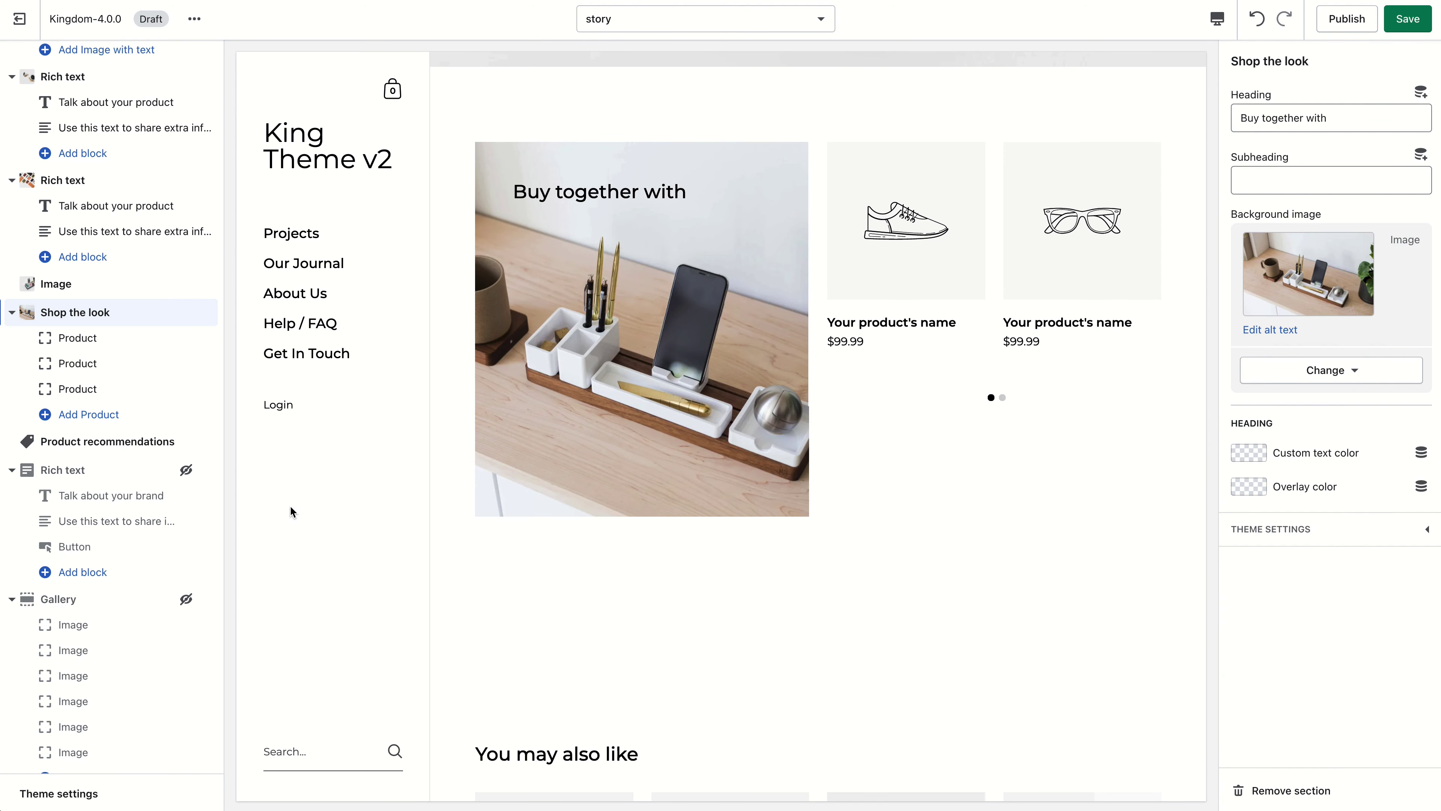
Fill the three product blocks with Craighill for Ugmonk: New Brass Desk Knife, Discbound Heirloom Journals and Do A Lot With A Little.
click(119, 338)
click(1332, 208)
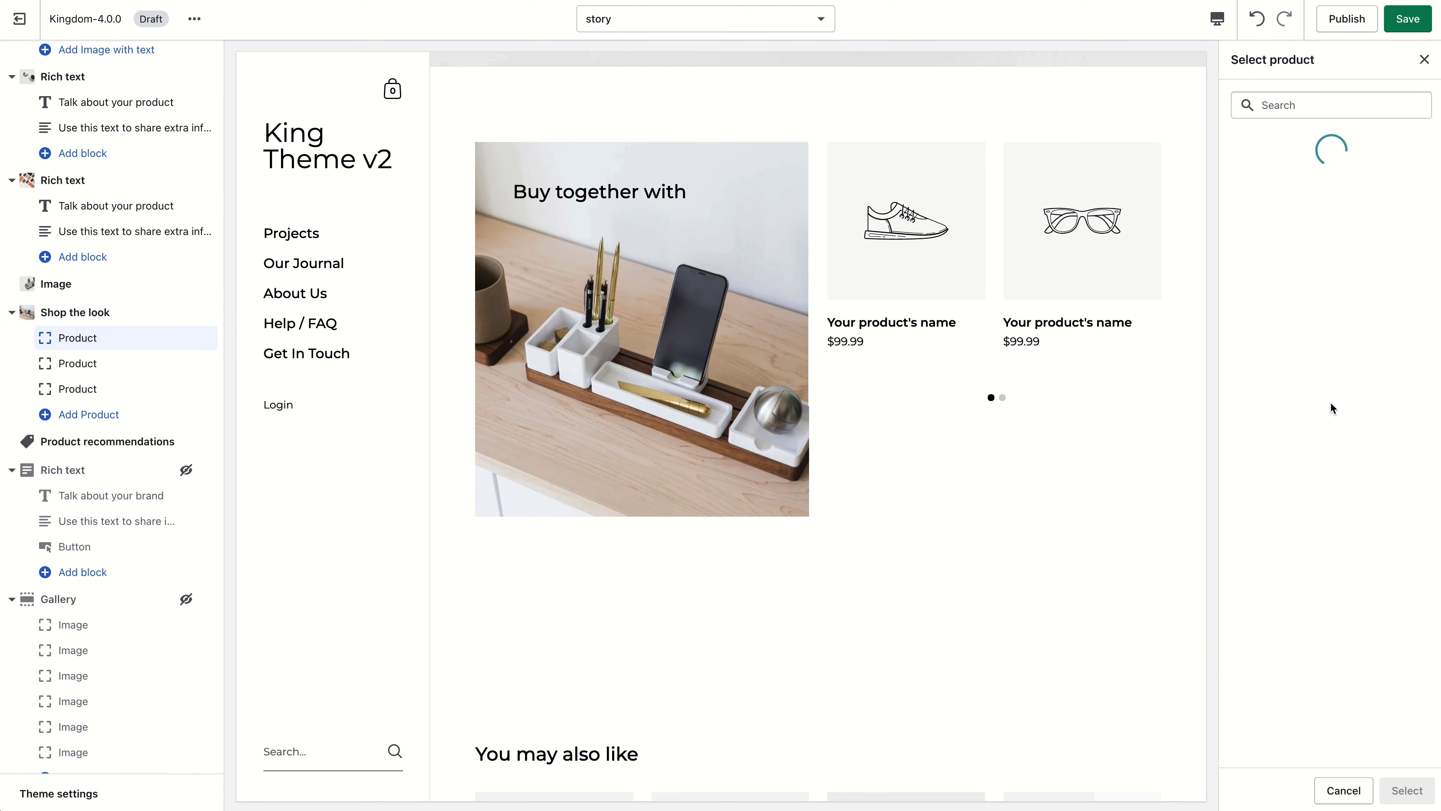
click(1322, 370)
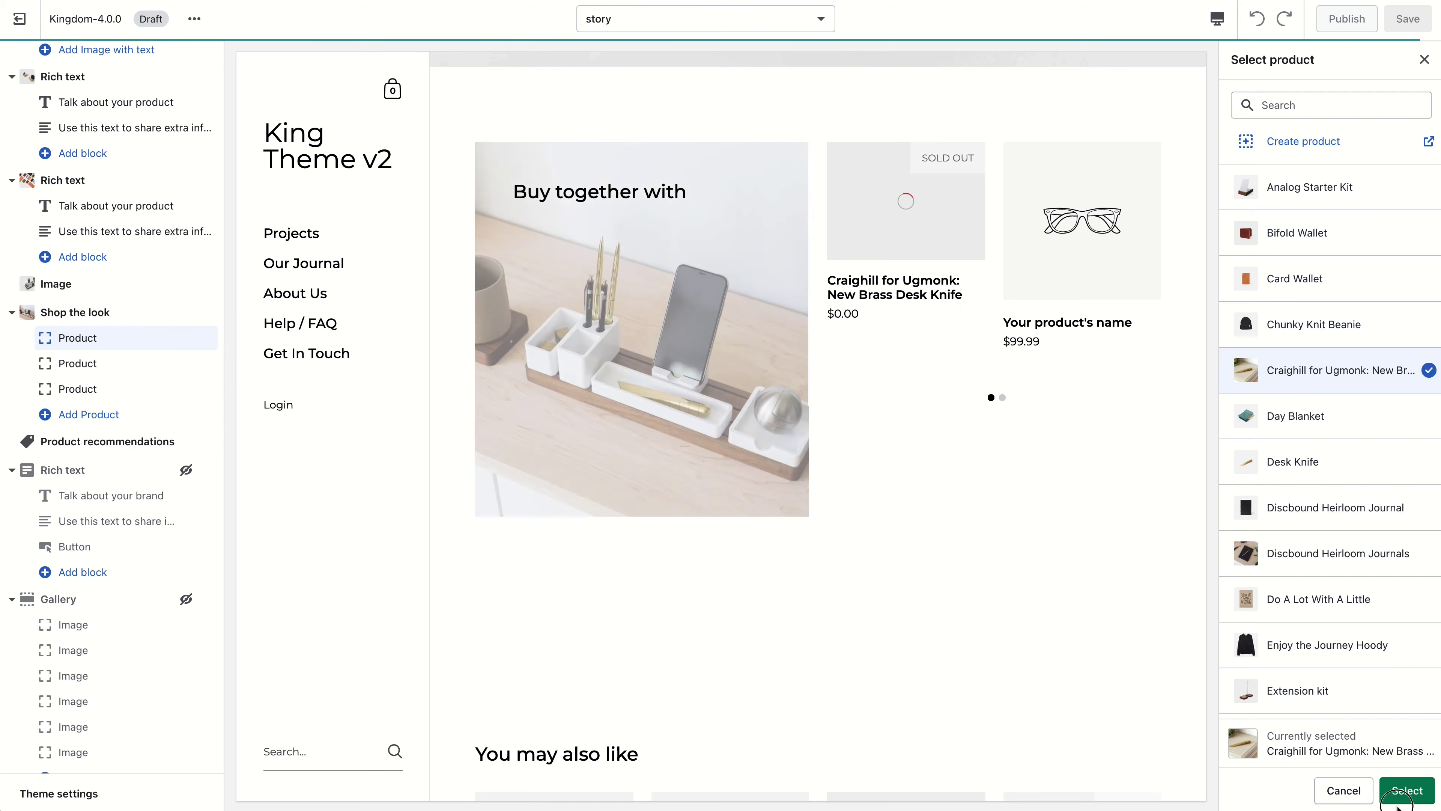
click(1407, 791)
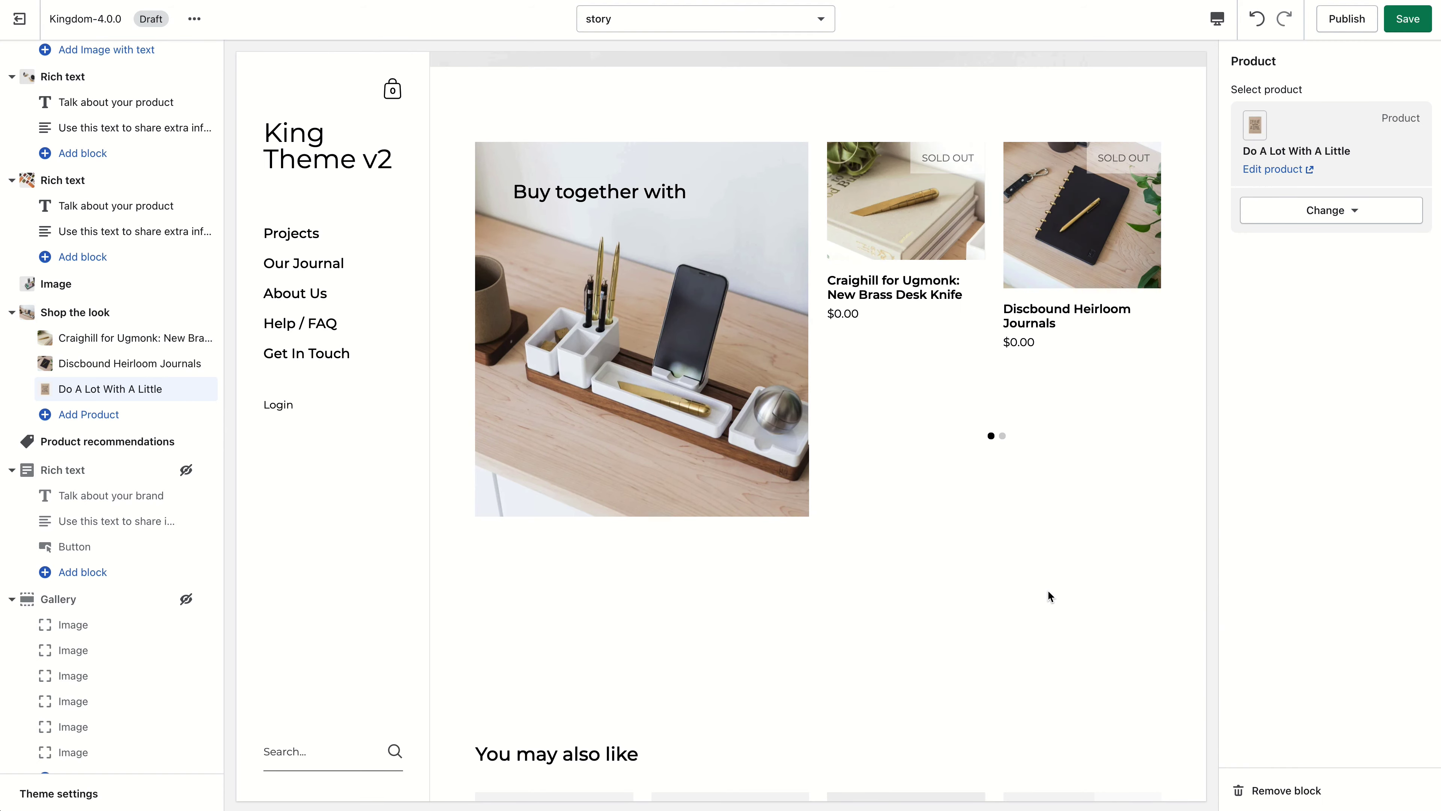
Review the assembled product page in the preview and save the story template.
scroll(1047, 592, up, 5)
scroll(1046, 585, down, 10)
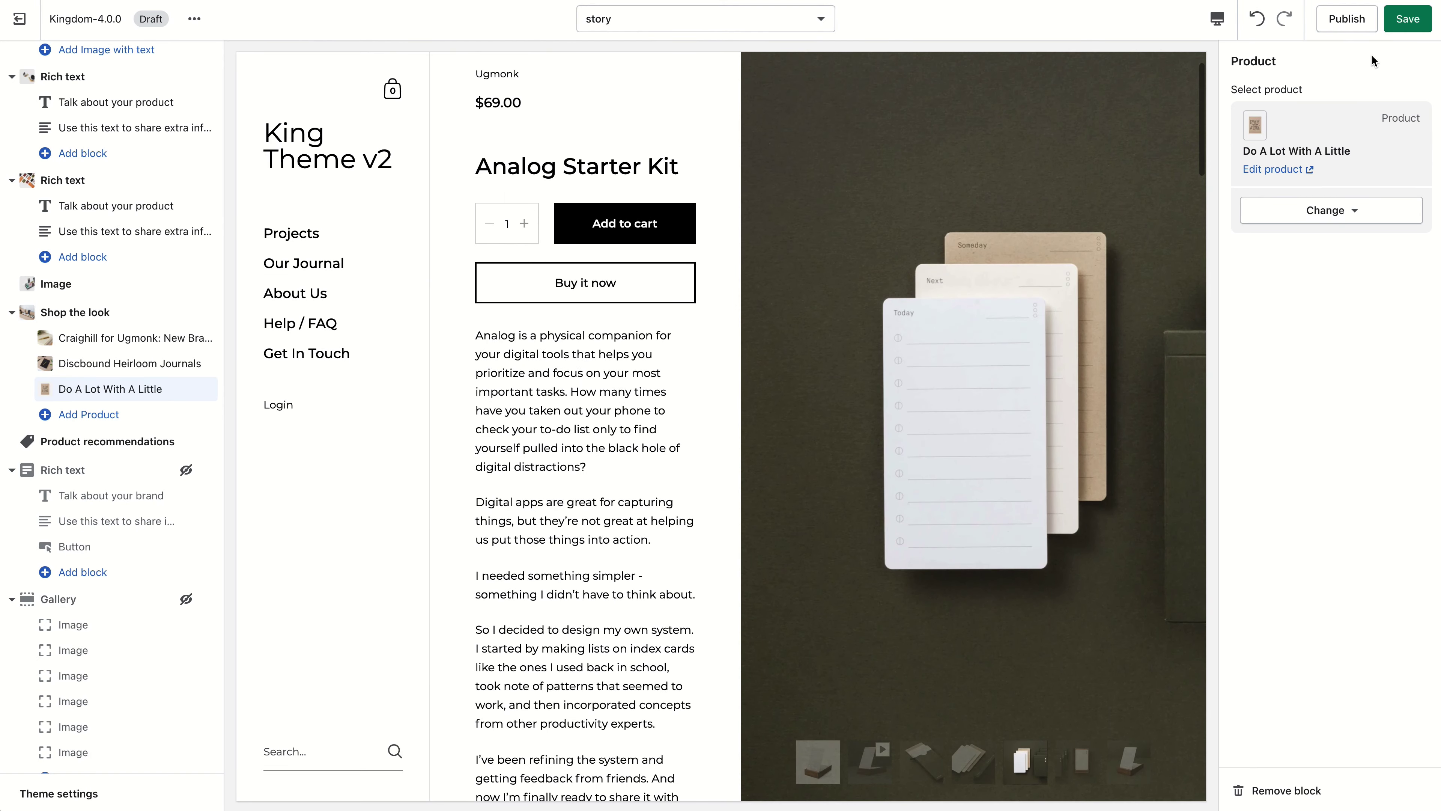
click(1401, 20)
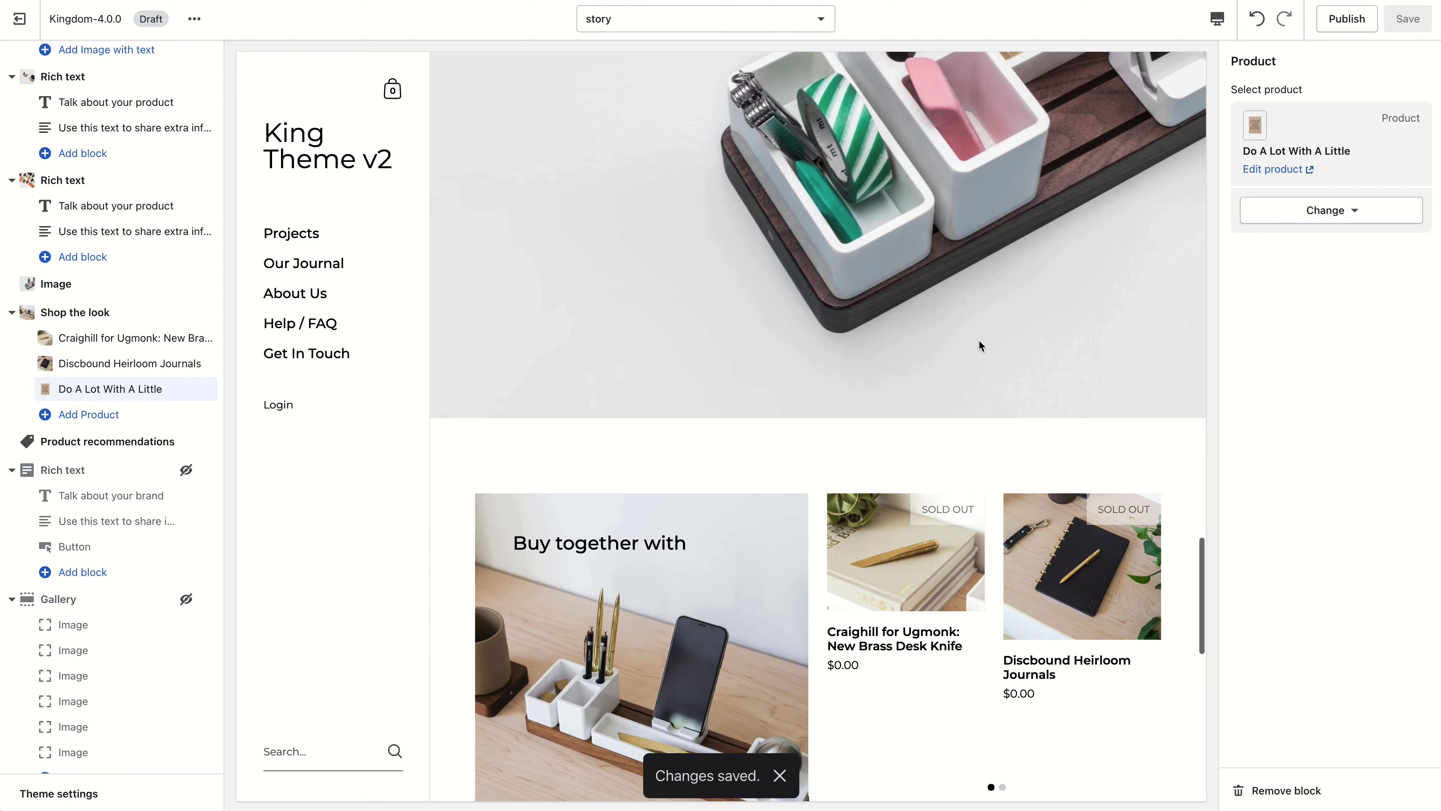
Check how many products the story template is assigned to and look over the page preview.
scroll(969, 341, up, 15)
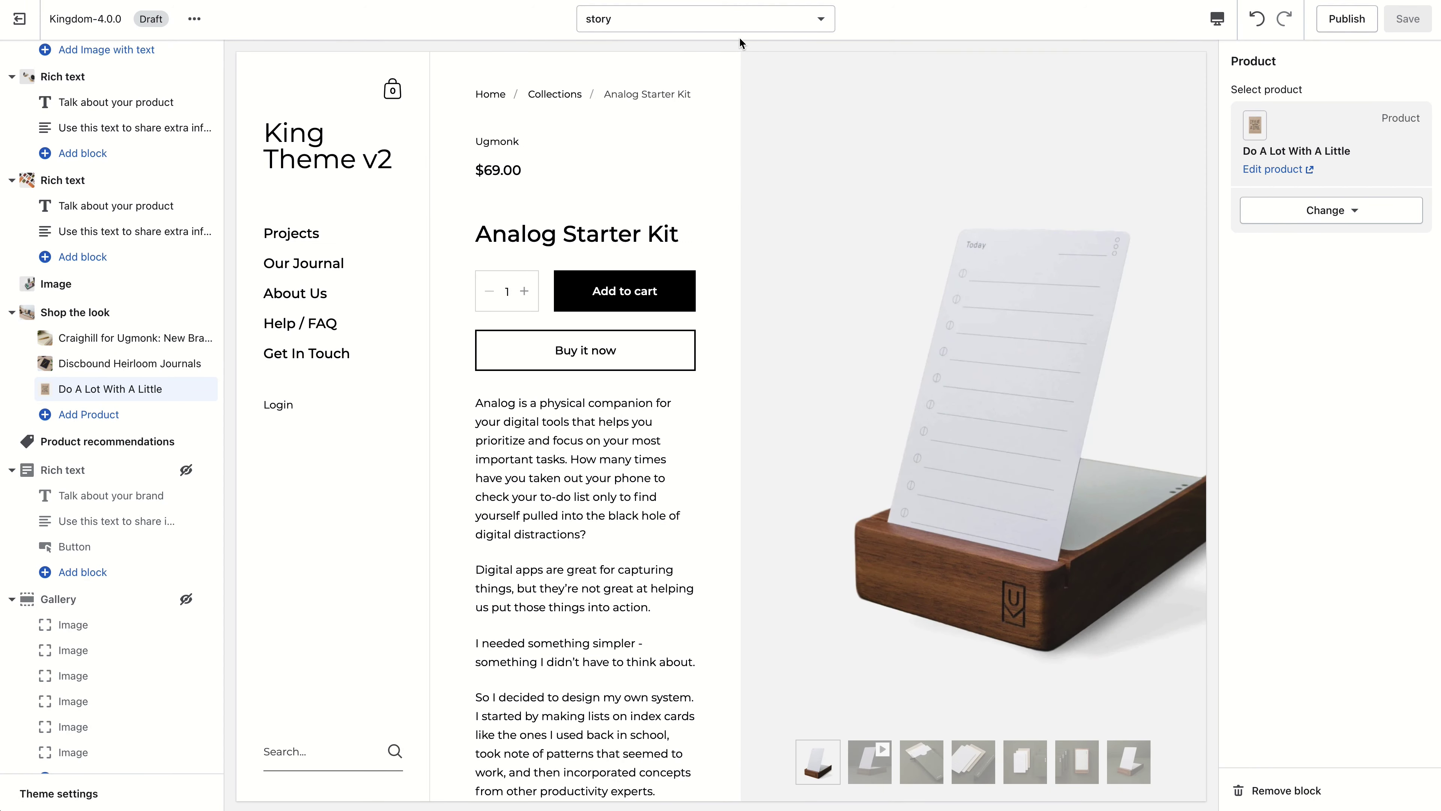
click(711, 28)
click(647, 151)
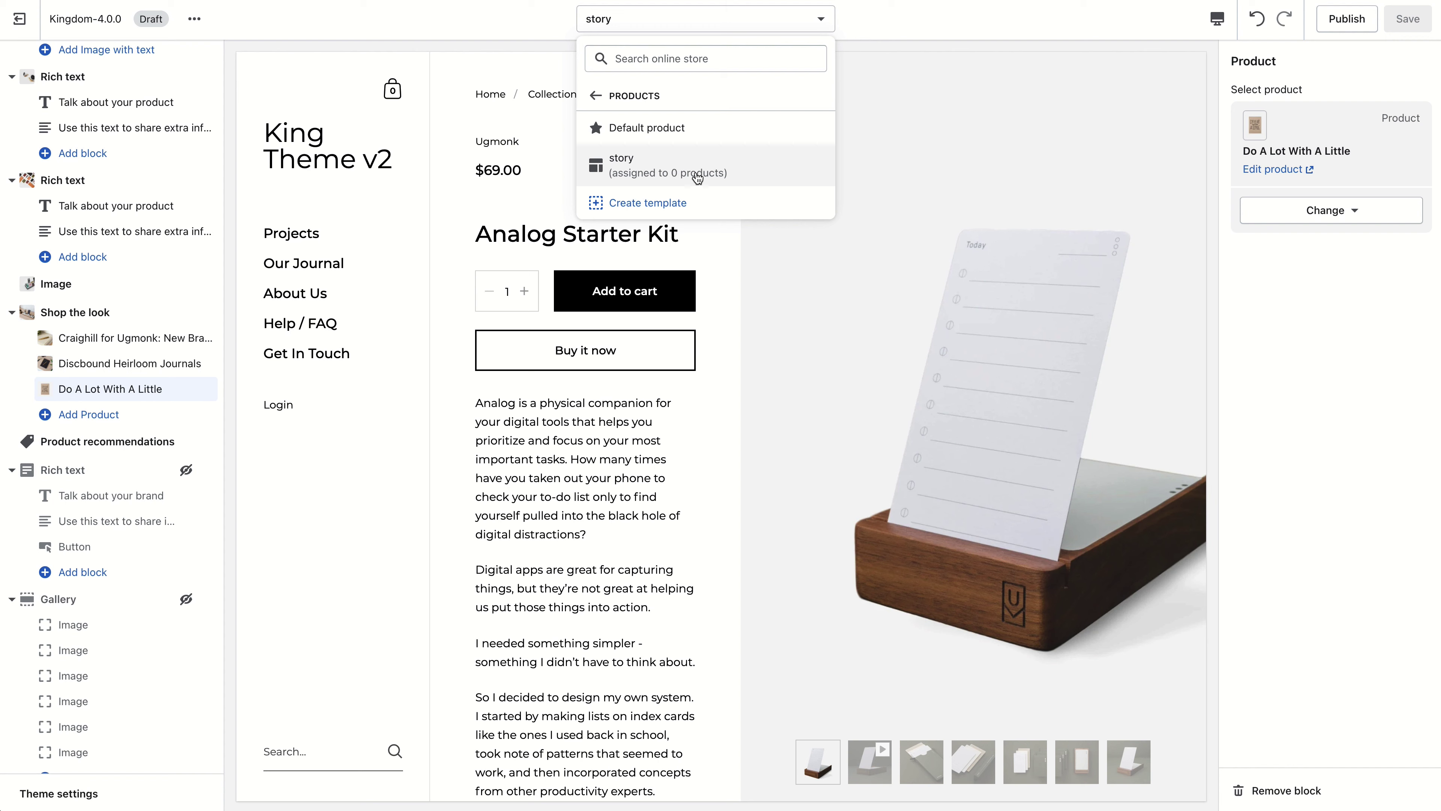
click(925, 198)
scroll(739, 221, down, 8)
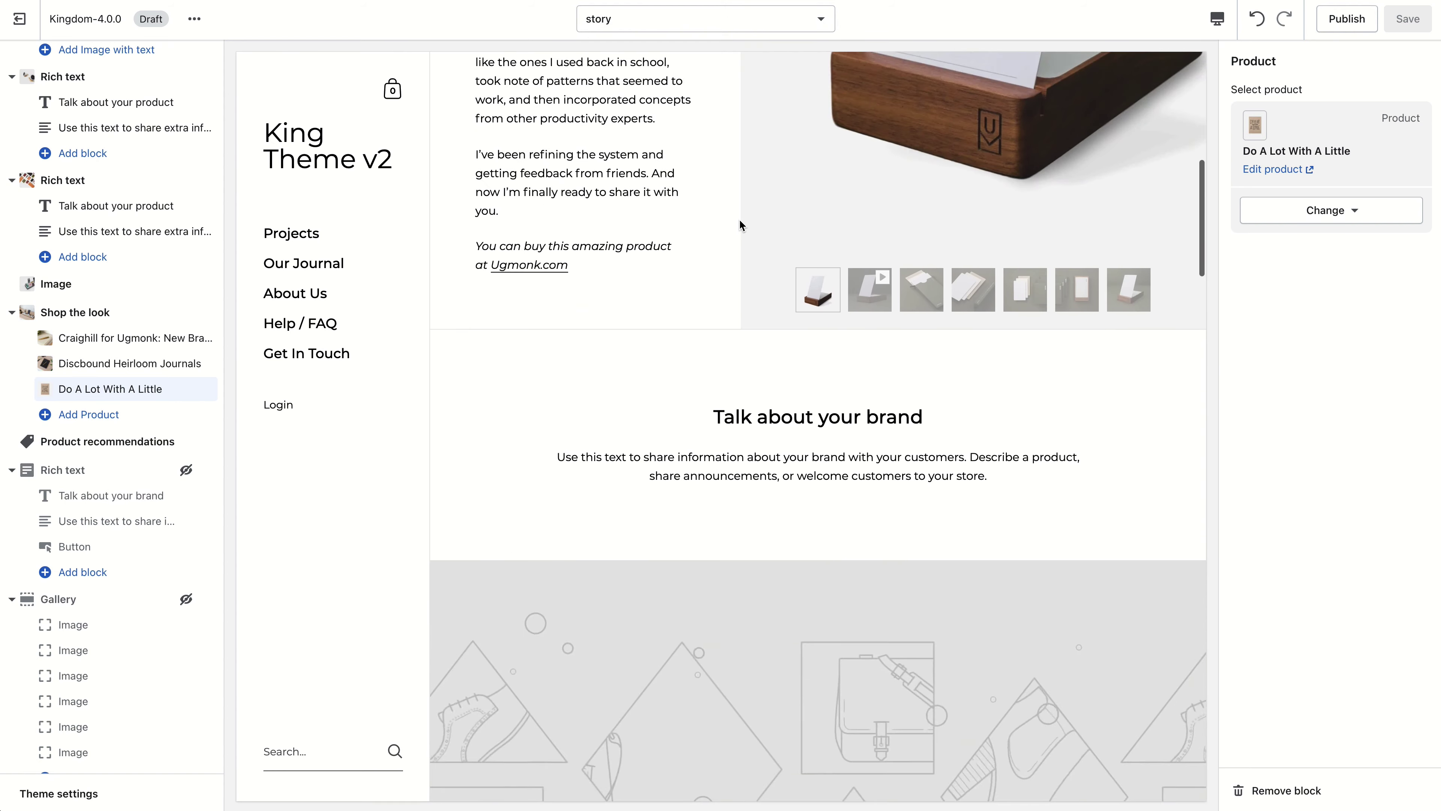
scroll(739, 221, up, 3)
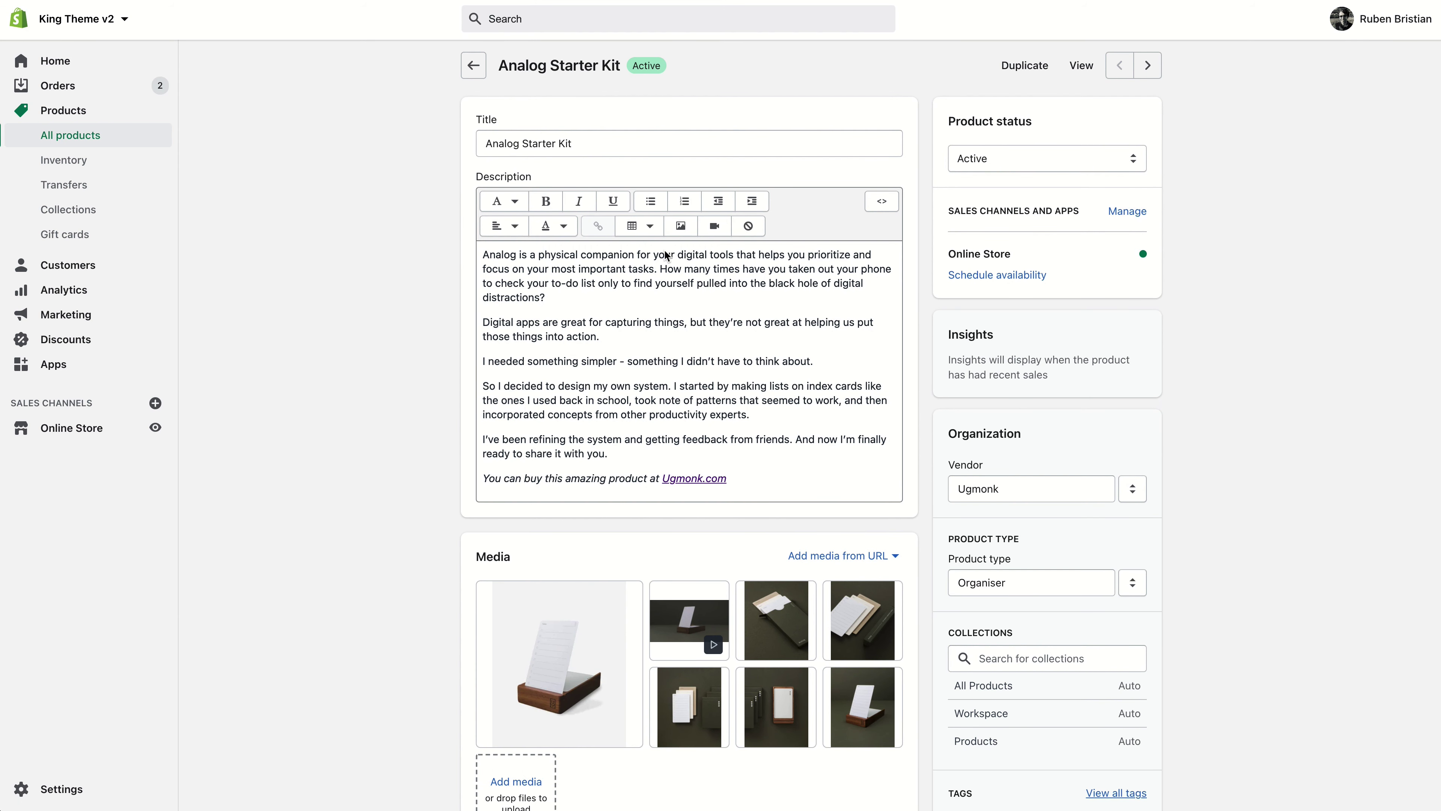
Check which theme templates are offered for the Analog Starter Kit product in the store admin.
scroll(667, 256, down, 5)
click(1075, 697)
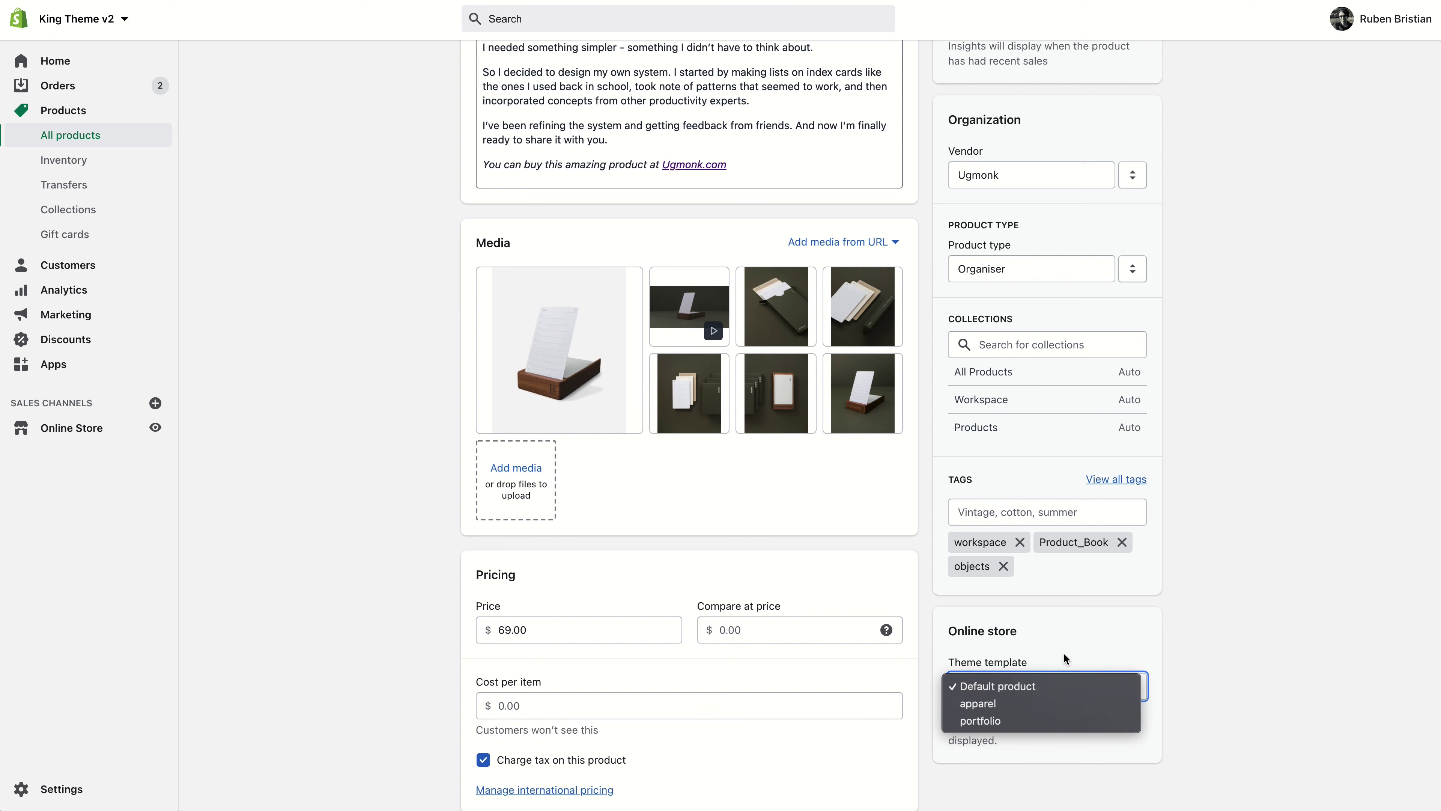
click(1185, 634)
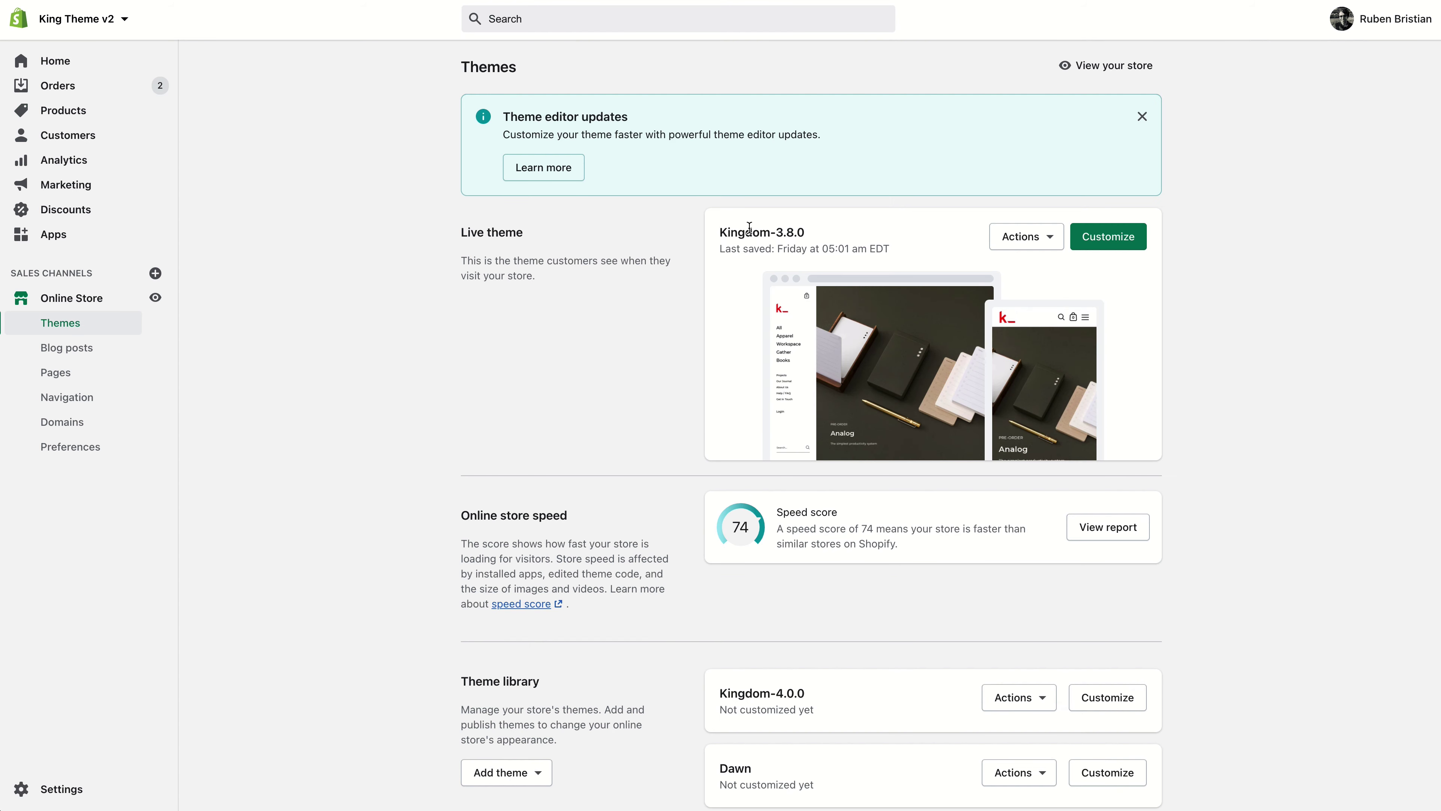
Publish the Kingdom-4.0.0 theme from the theme library in place of the live Kingdom-3.8.0 theme.
double_click(749, 227)
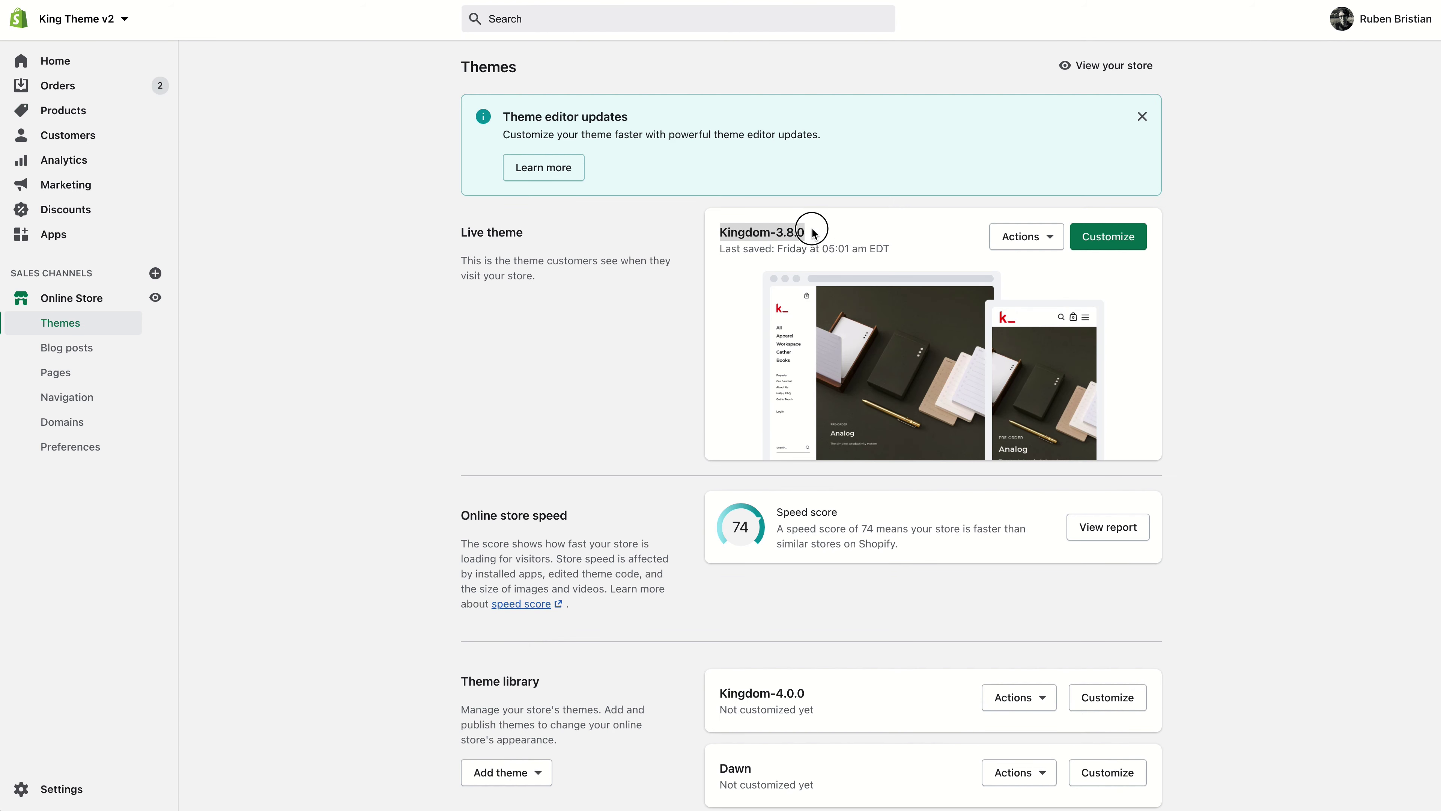
shift+click(888, 245)
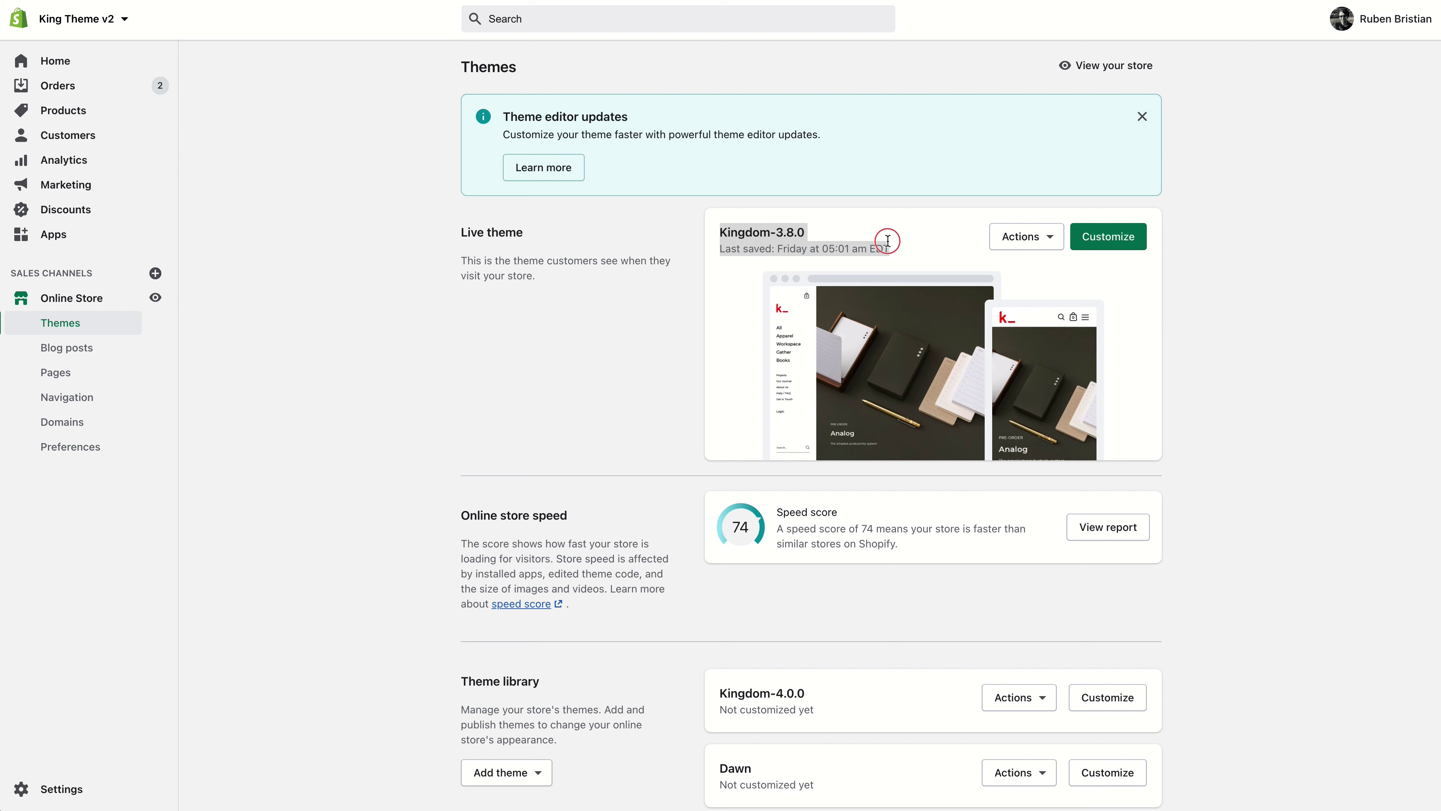
click(892, 245)
scroll(894, 249, down, 4)
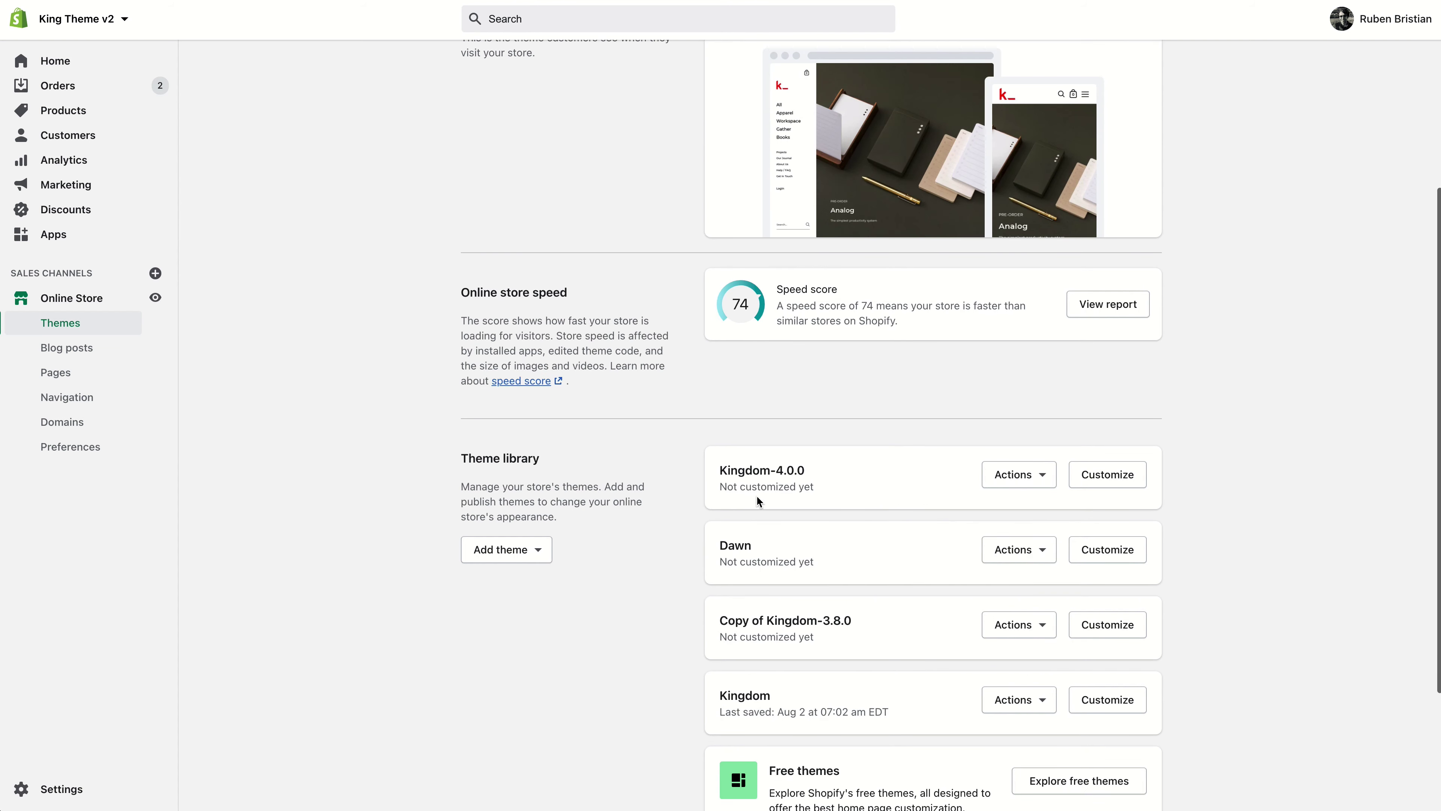
drag(844, 485, 709, 471)
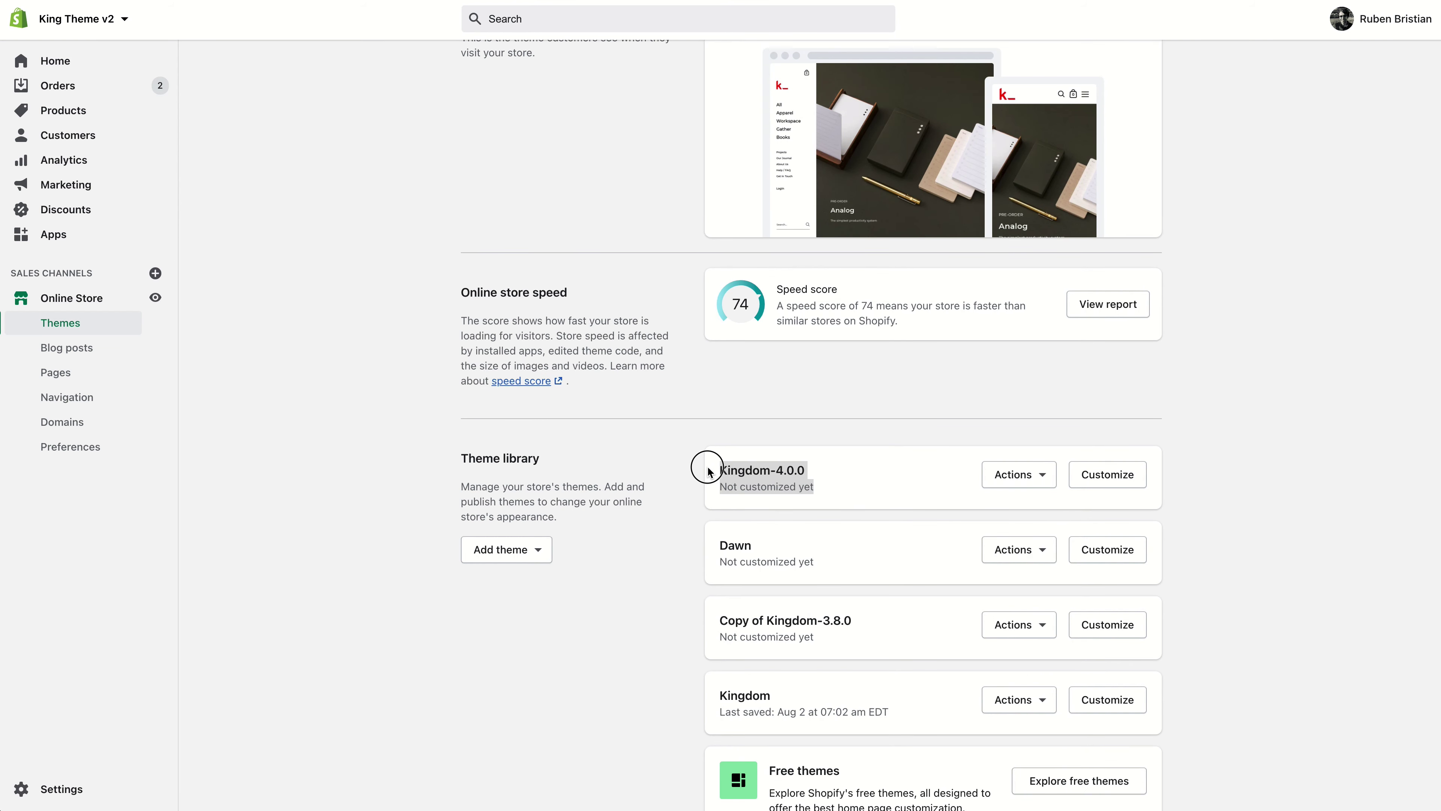
click(1018, 479)
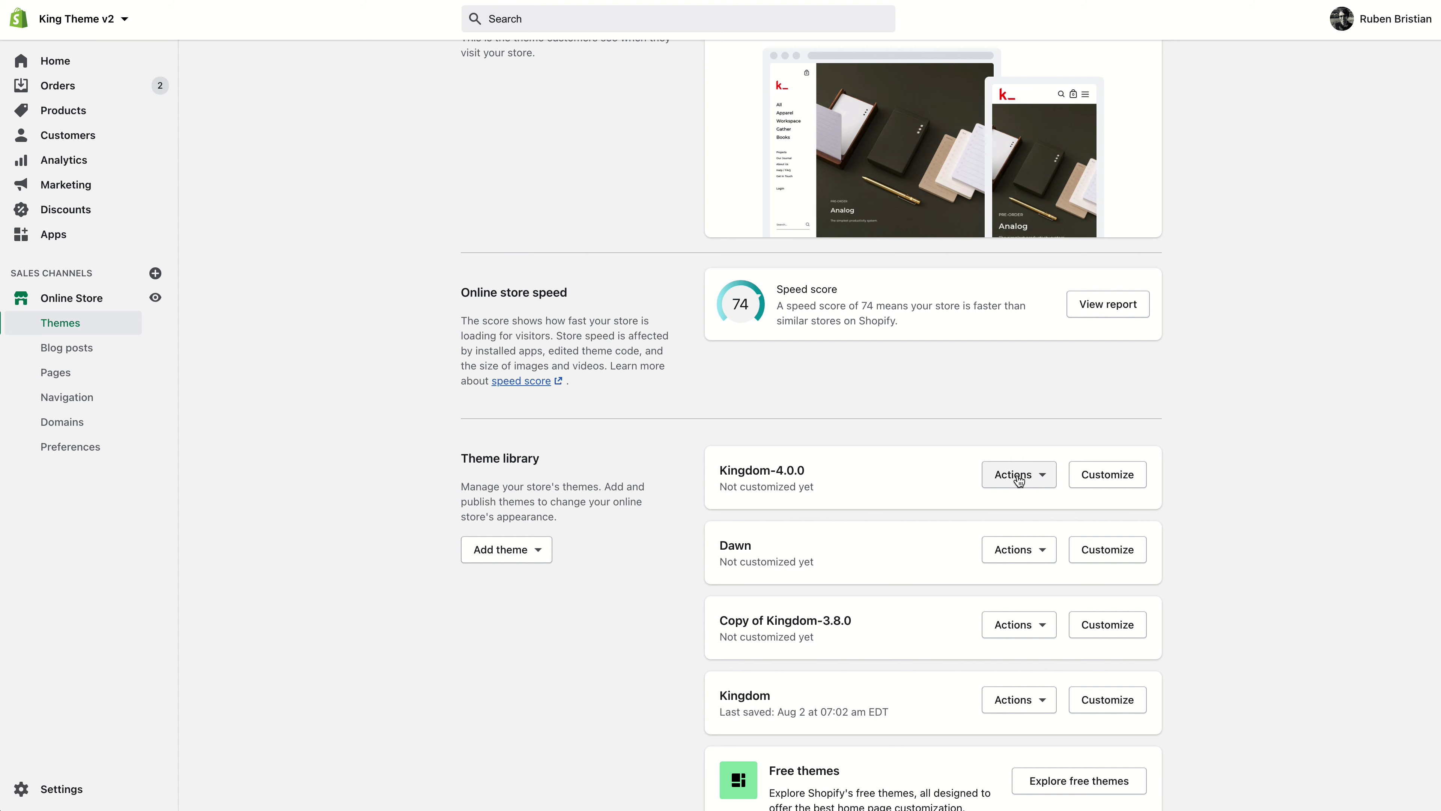
click(1018, 480)
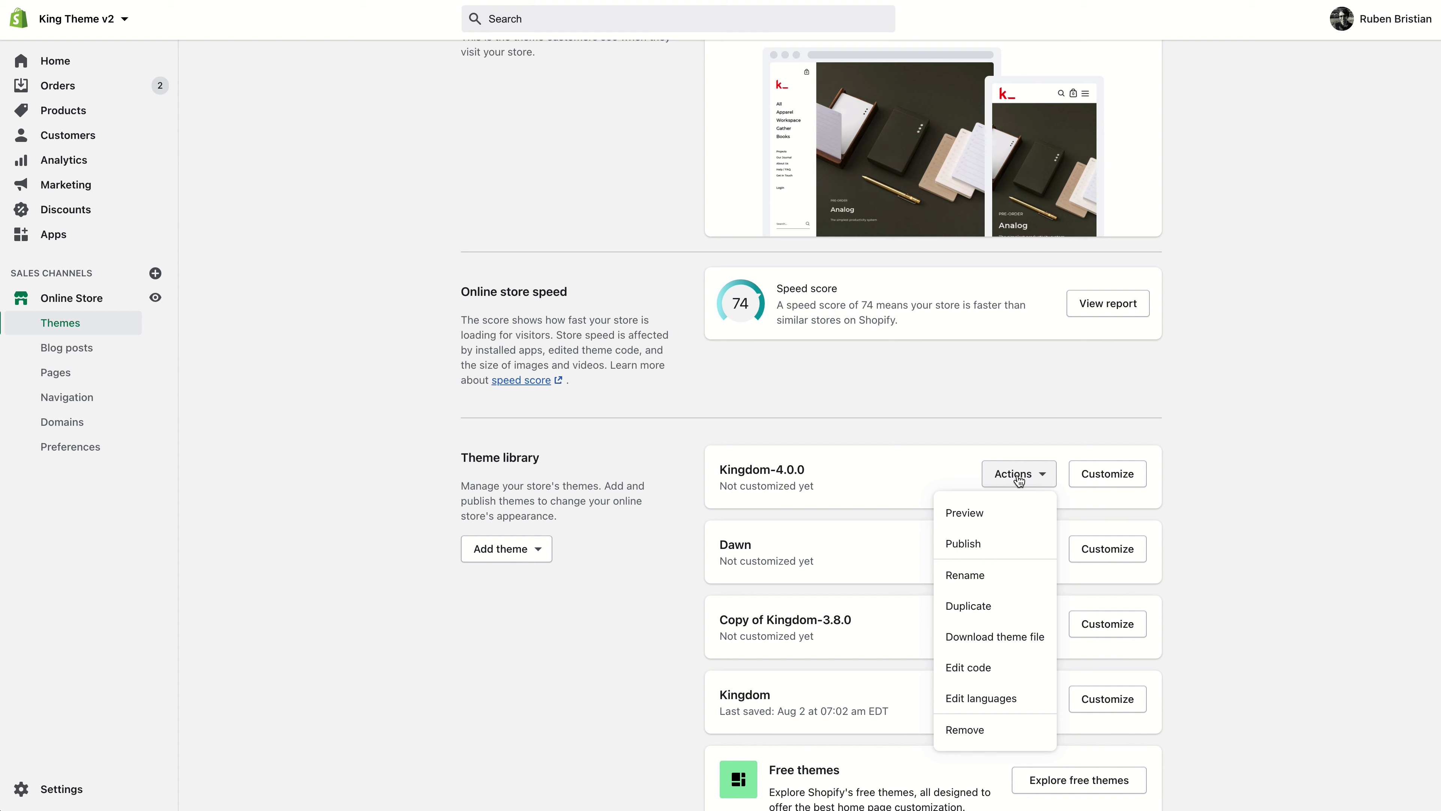
click(996, 554)
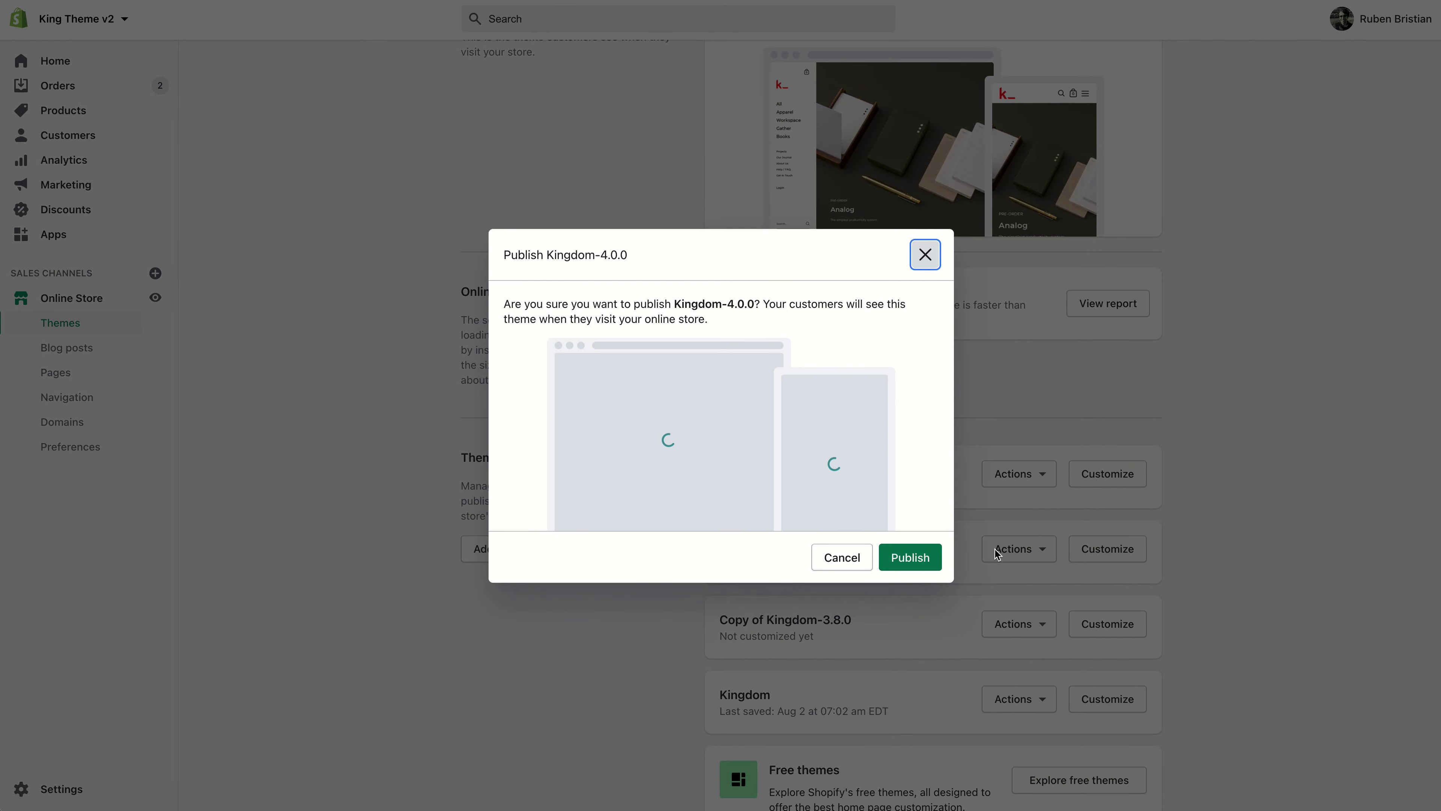
click(921, 551)
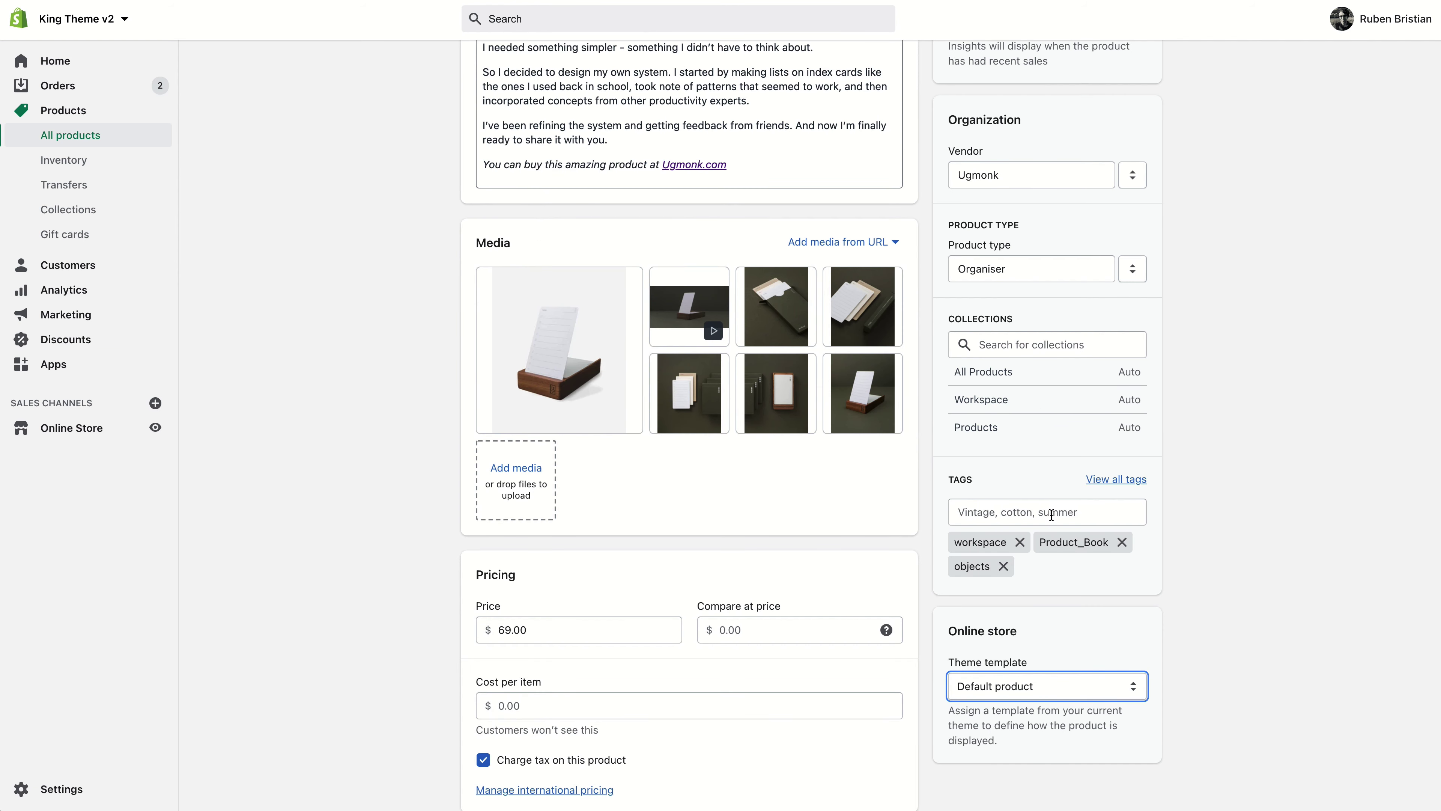
Reload the Analog Starter Kit product, assign it the story theme template and save the product.
click(1238, 505)
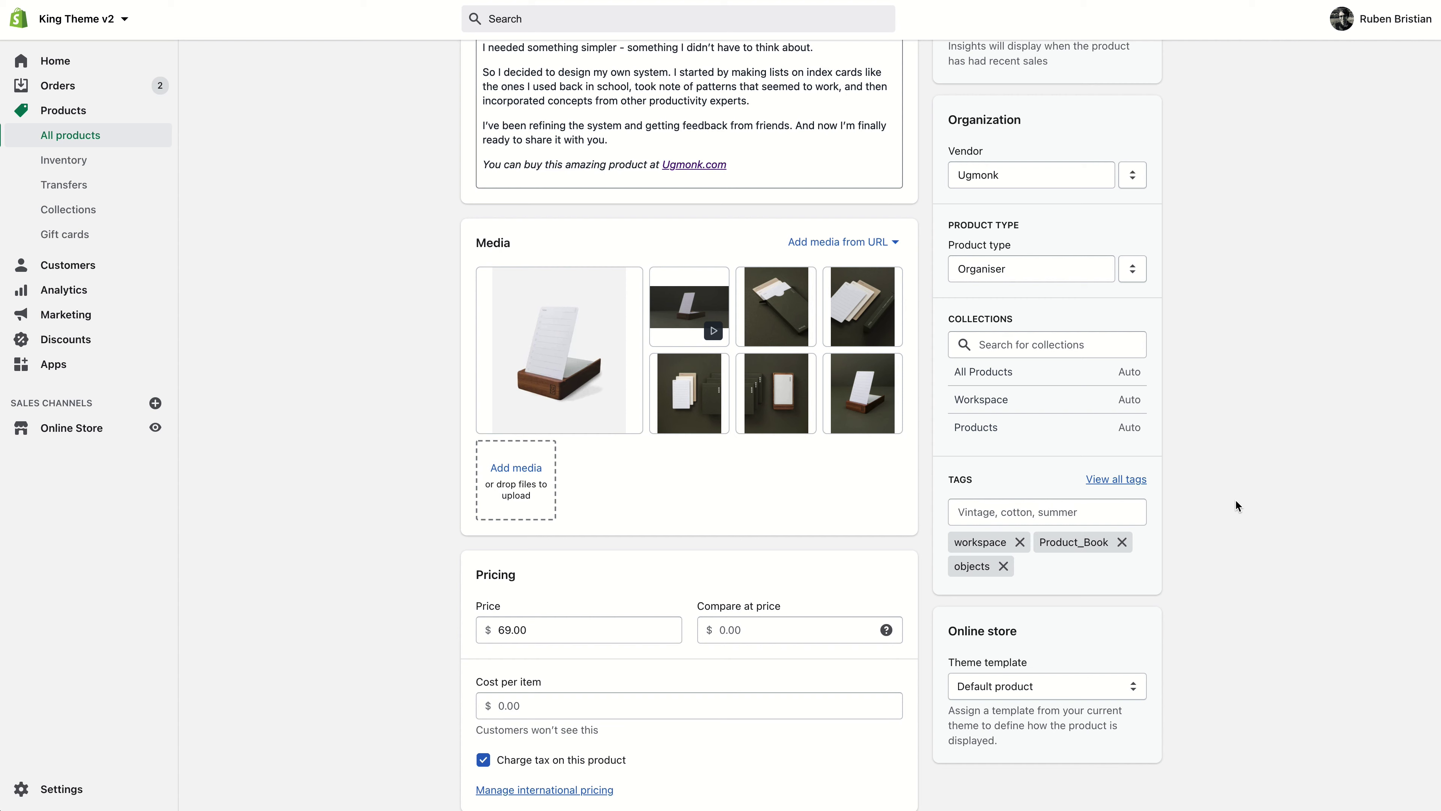
click(103, 89)
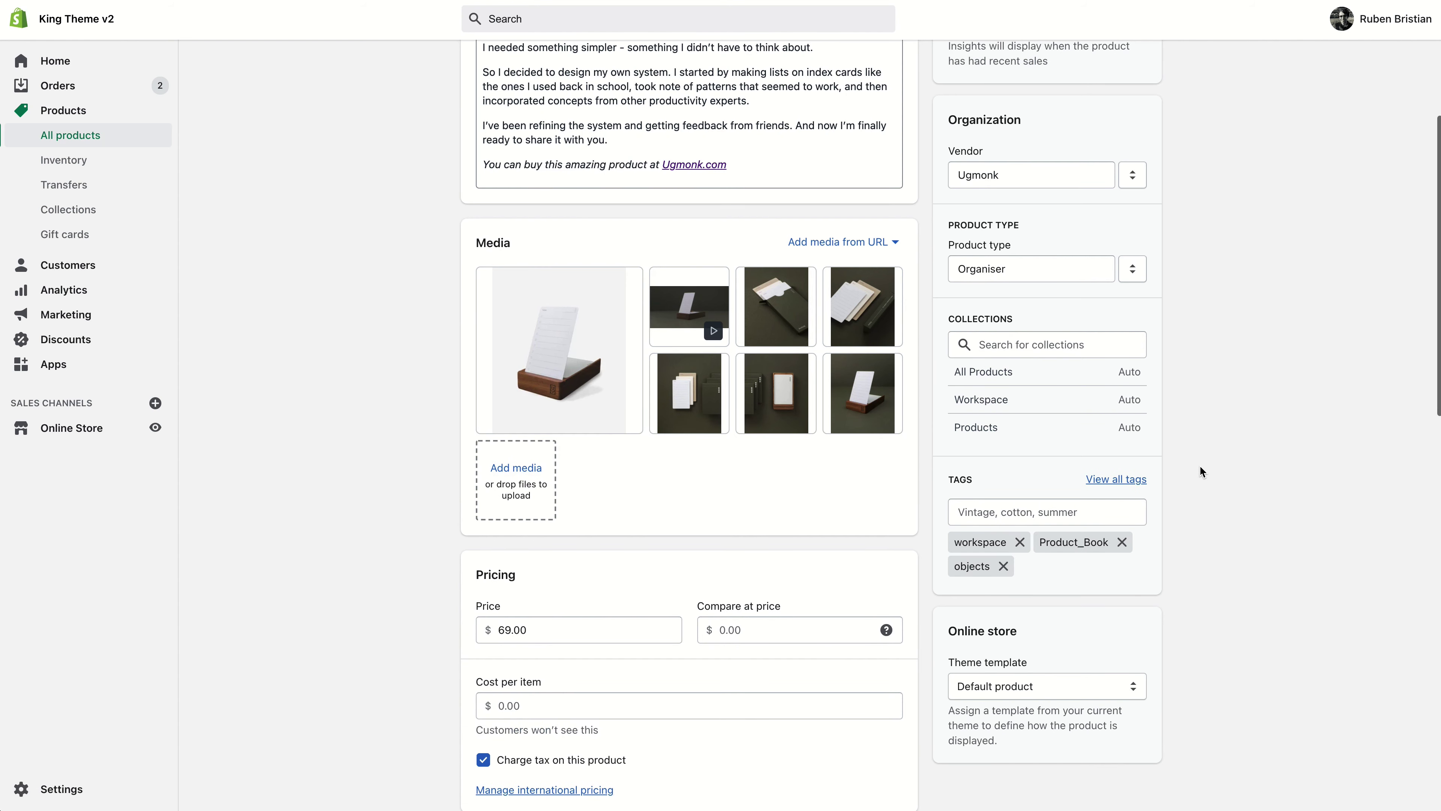
click(1103, 700)
click(1038, 703)
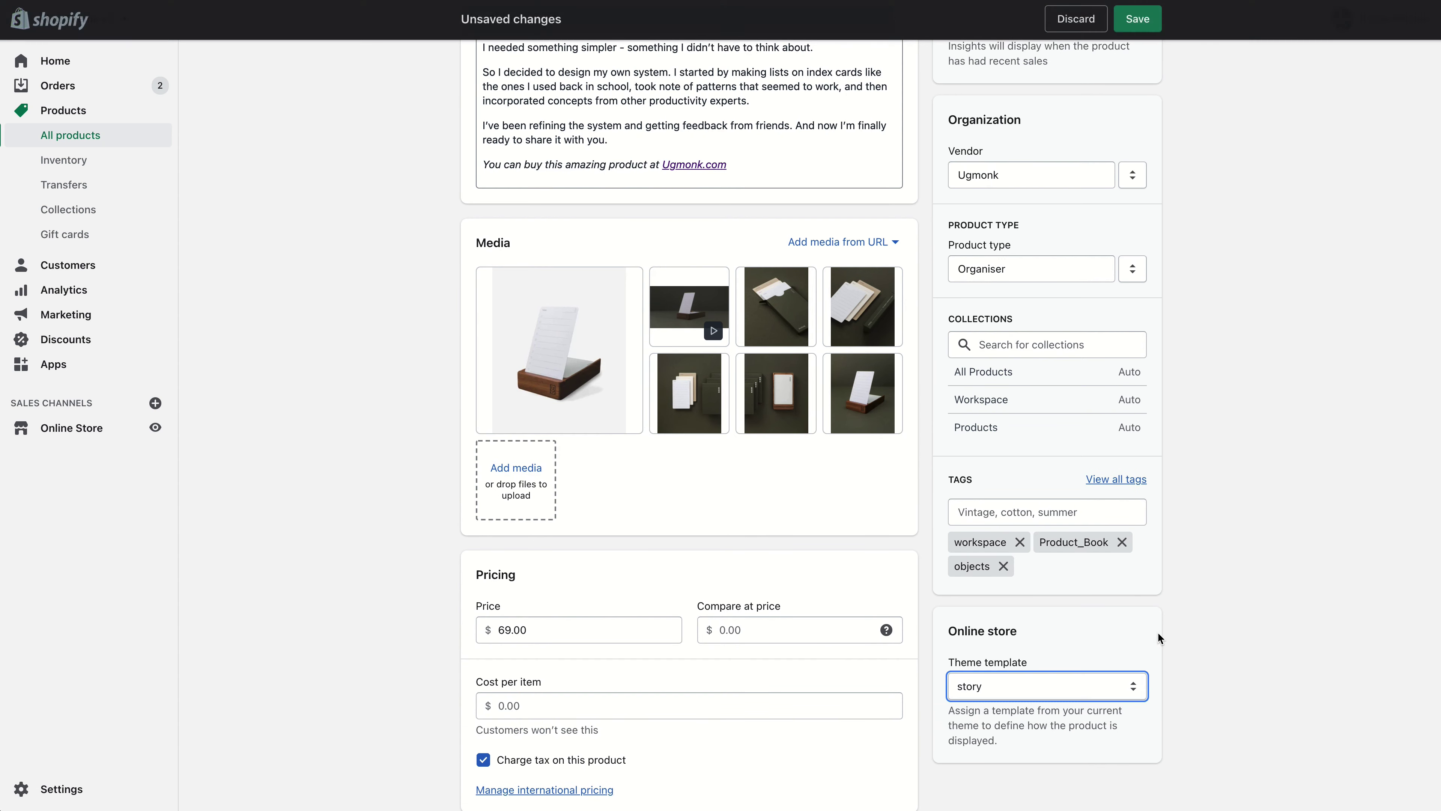
click(1132, 23)
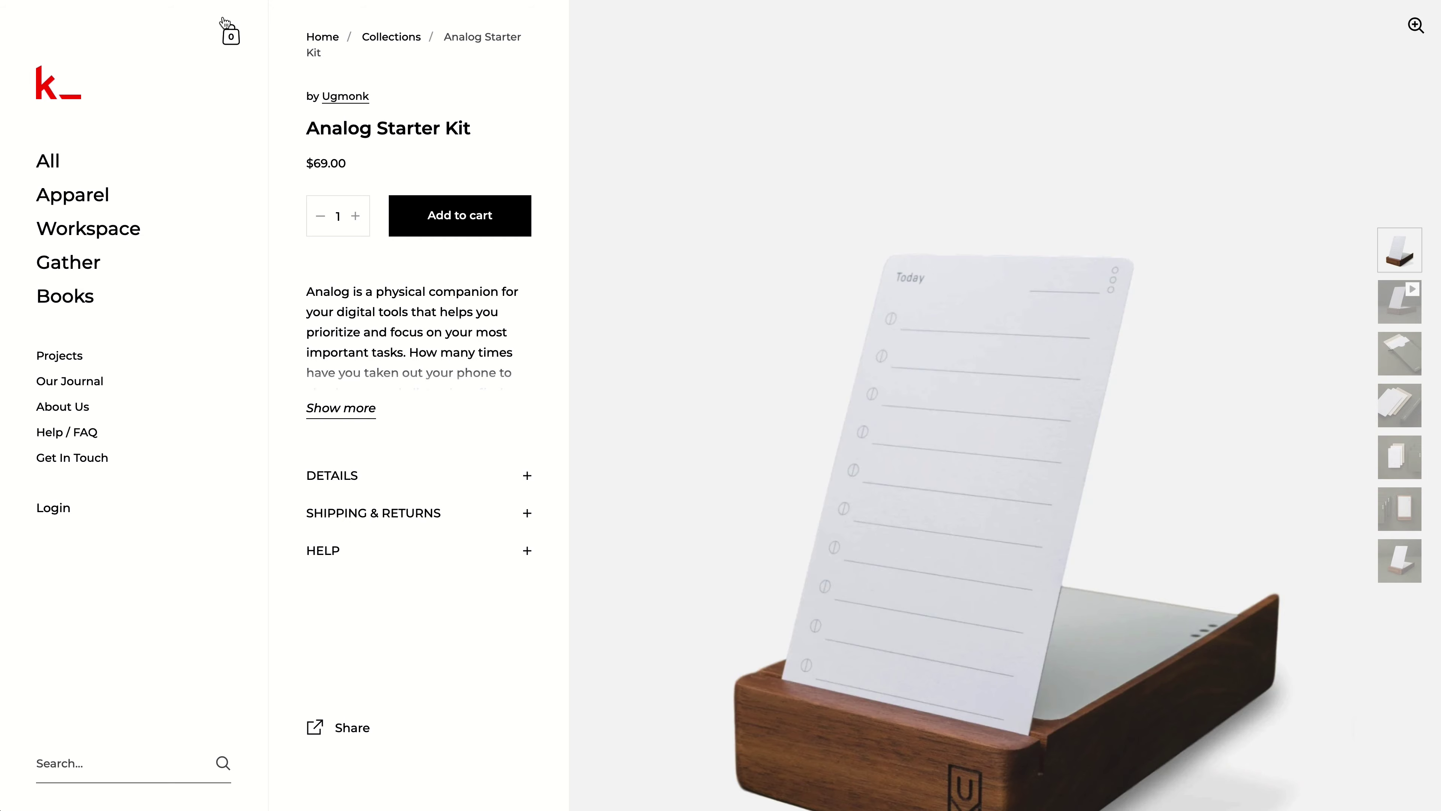
Reload the Analog Starter Kit storefront page and examine its story layout from start to end.
key(super+r)
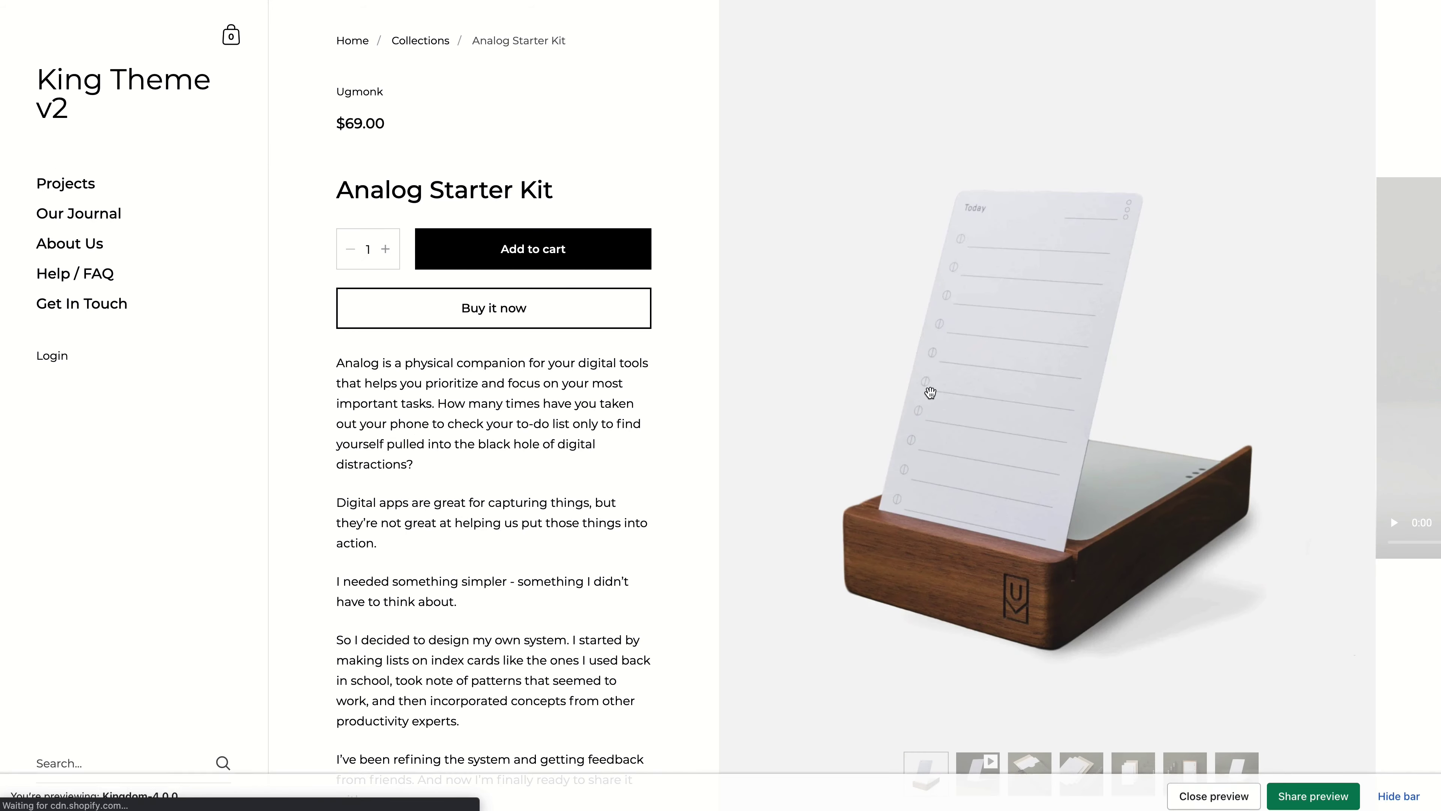
scroll(930, 389, down, 5)
scroll(931, 389, down, 5)
scroll(931, 389, up, 10)
scroll(931, 389, down, 20)
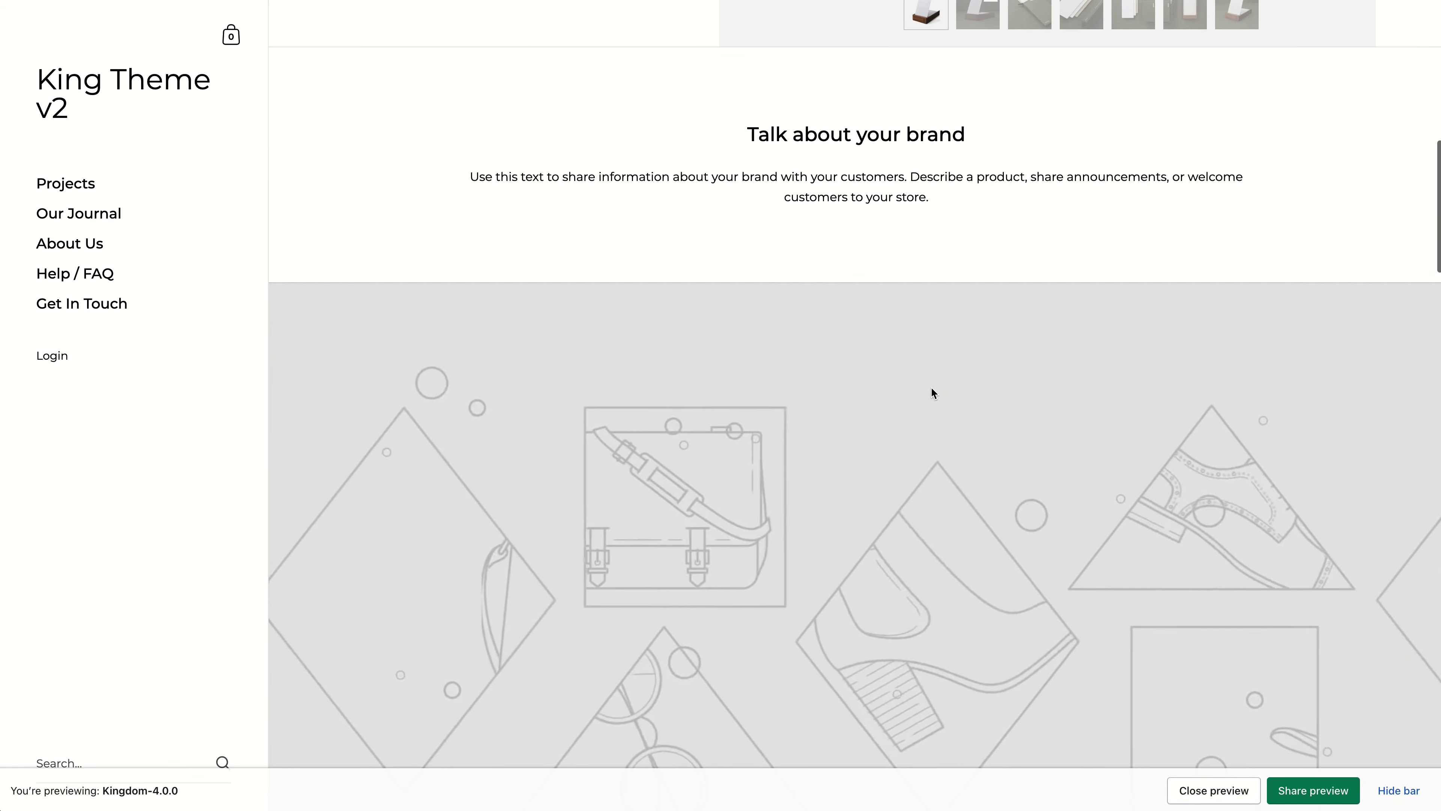
scroll(850, 362, down, 20)
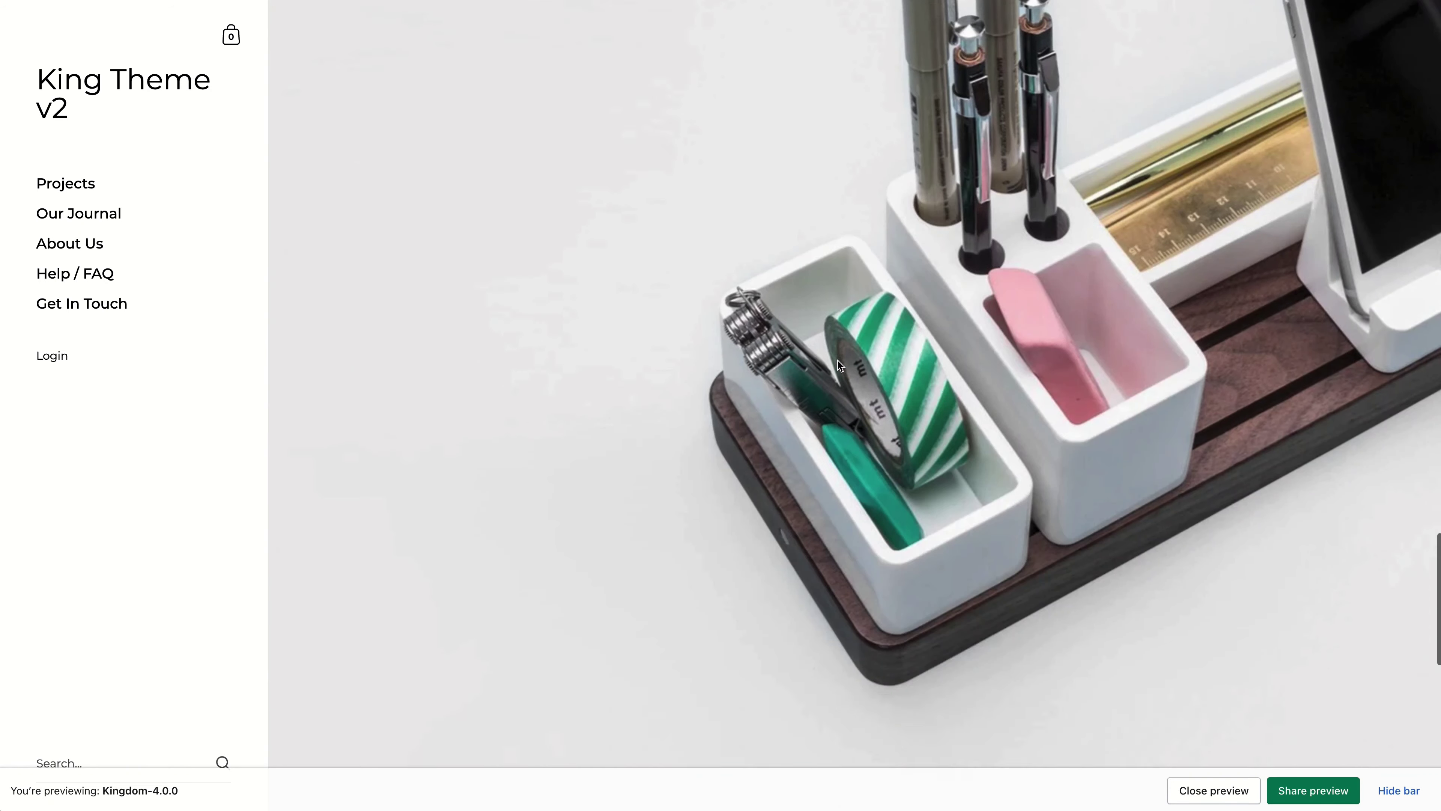
scroll(839, 365, down, 8)
scroll(839, 366, up, 20)
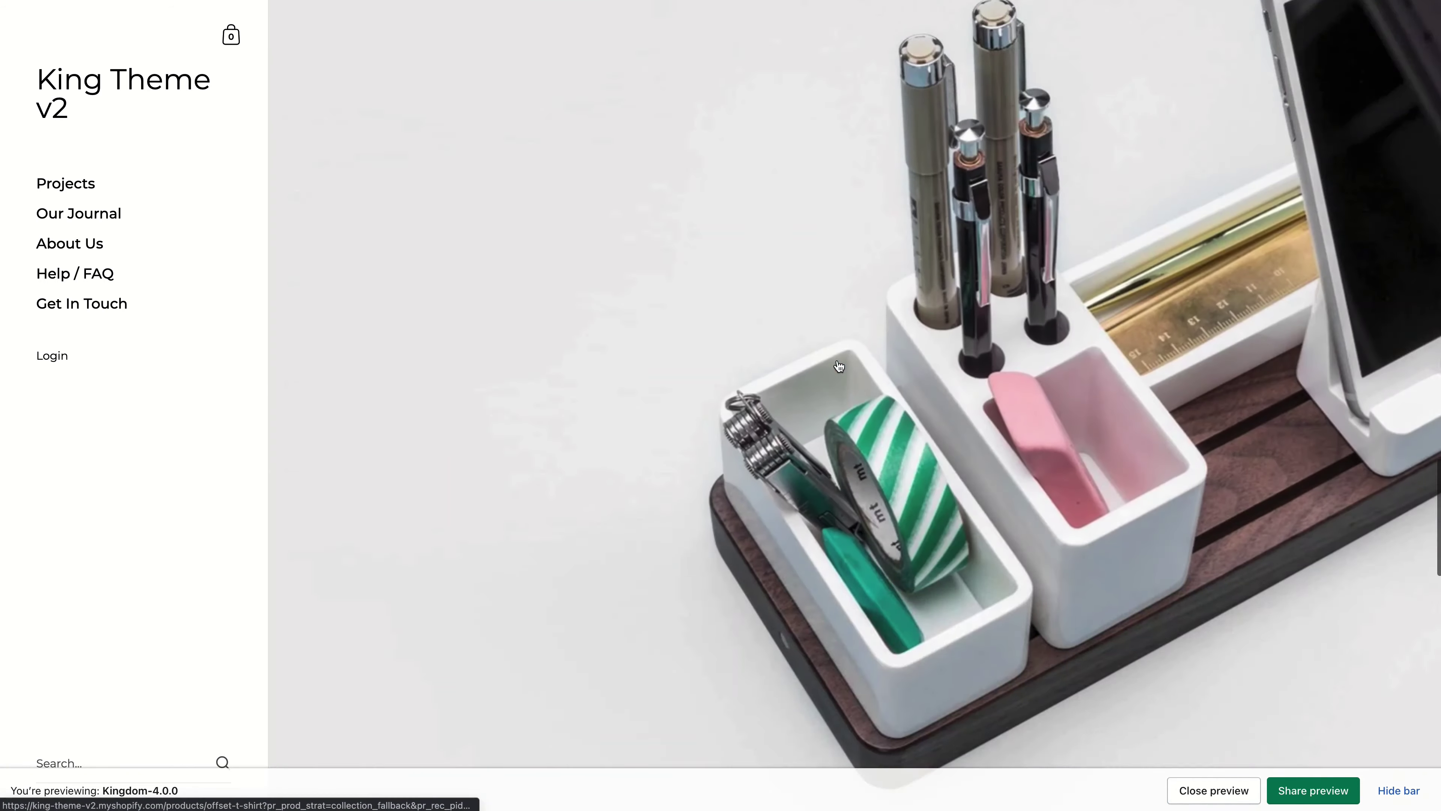
scroll(838, 362, up, 3)
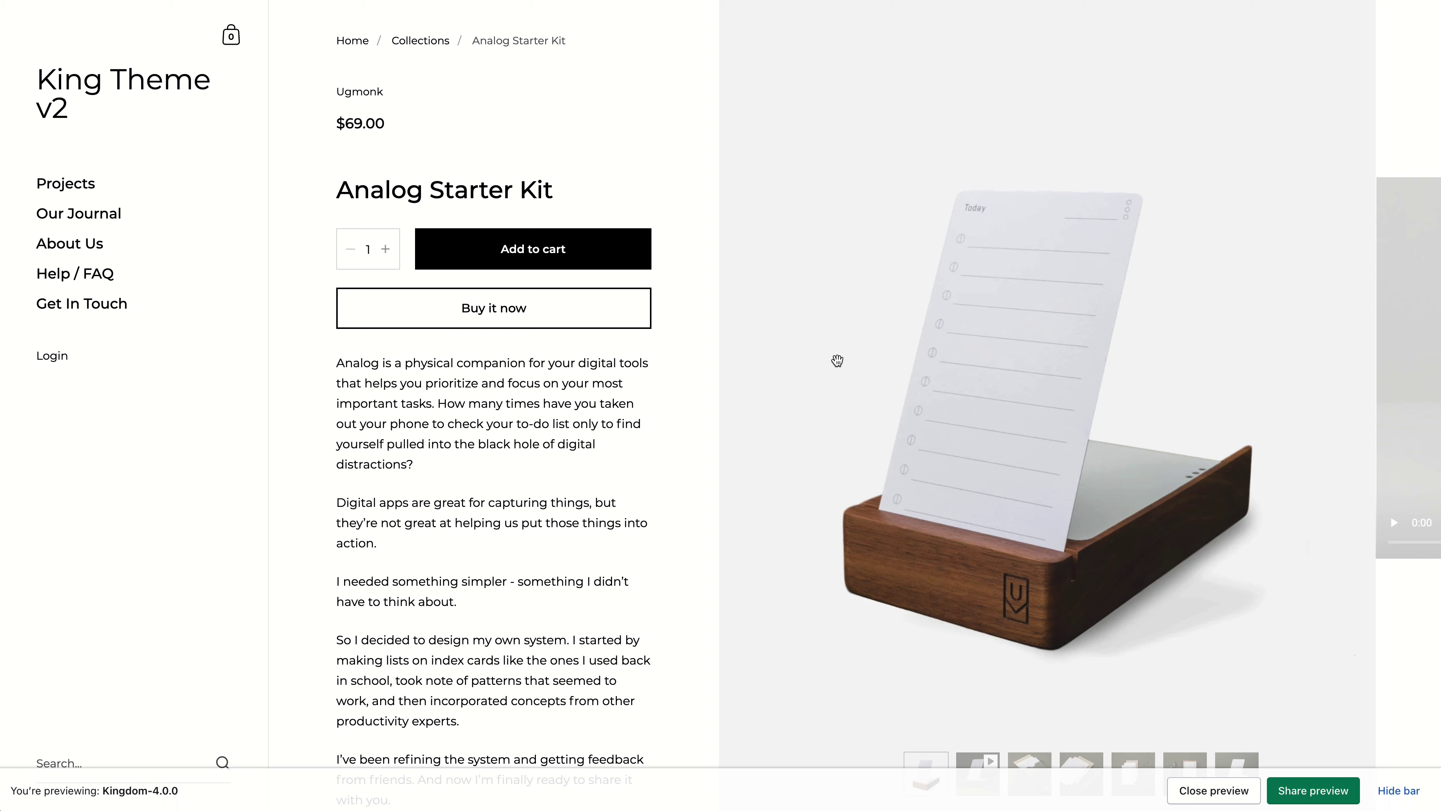
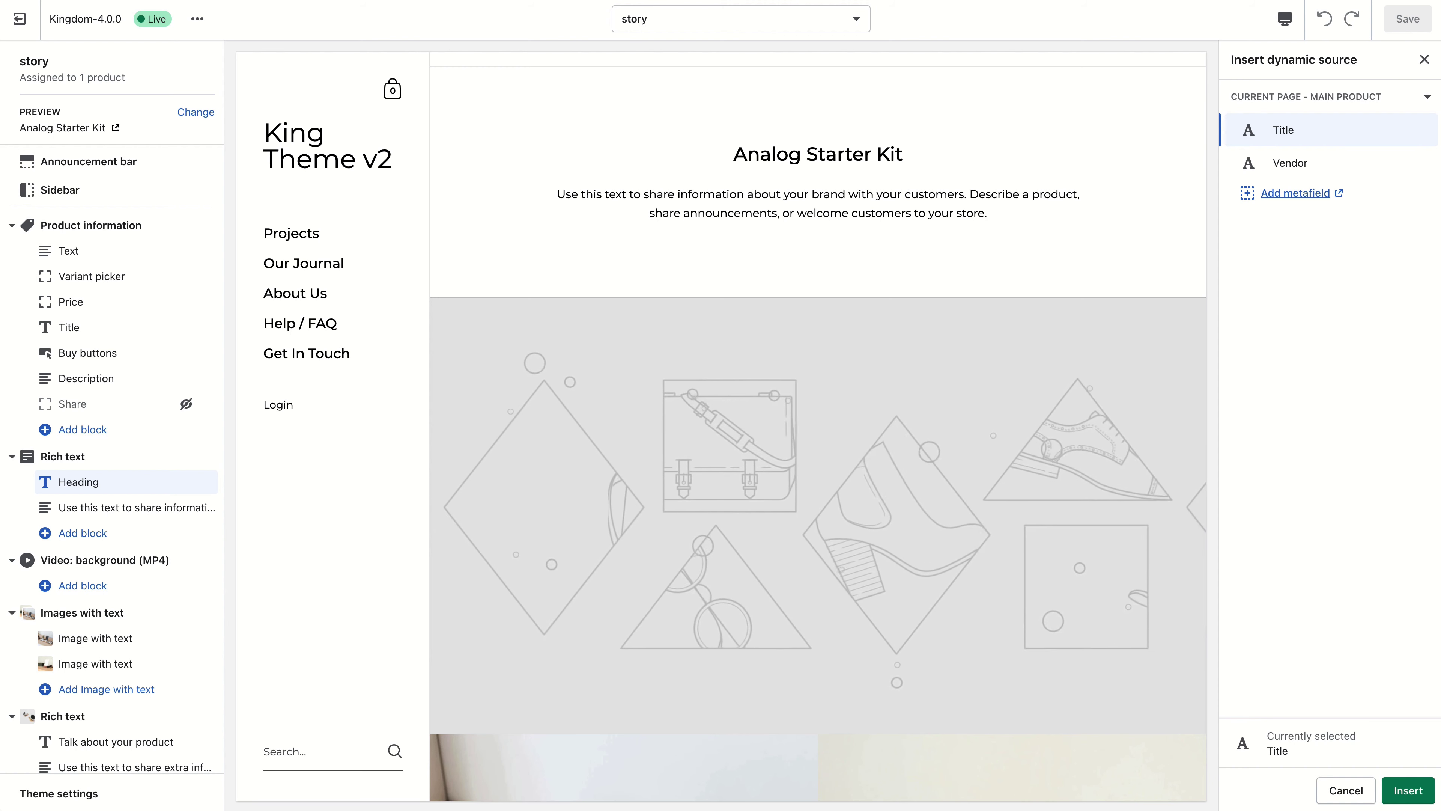
Reload the theme editor and replace the first Rich text heading with the First Product Subtitle dynamic source.
key(super+r)
click(792, 244)
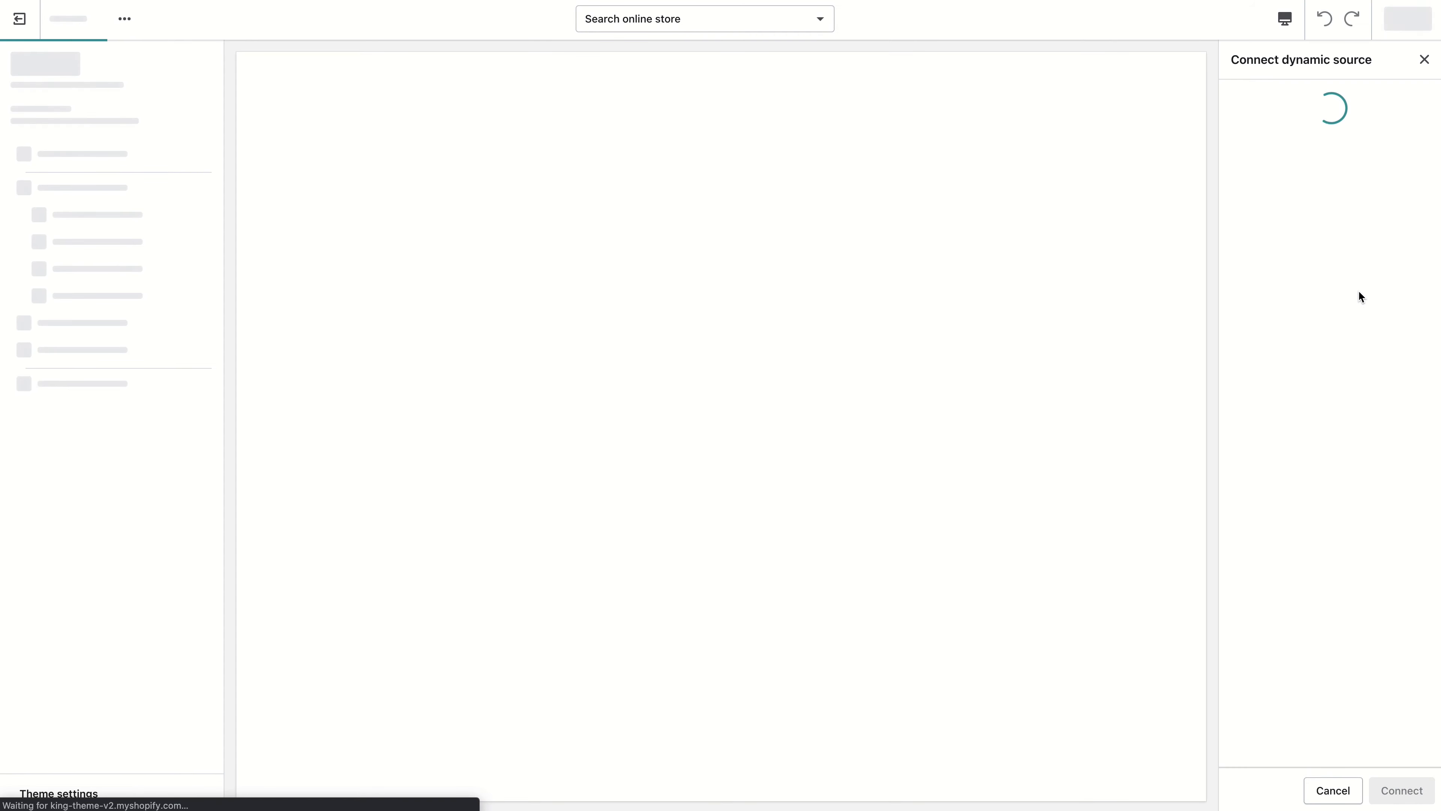
scroll(829, 133, up, 2)
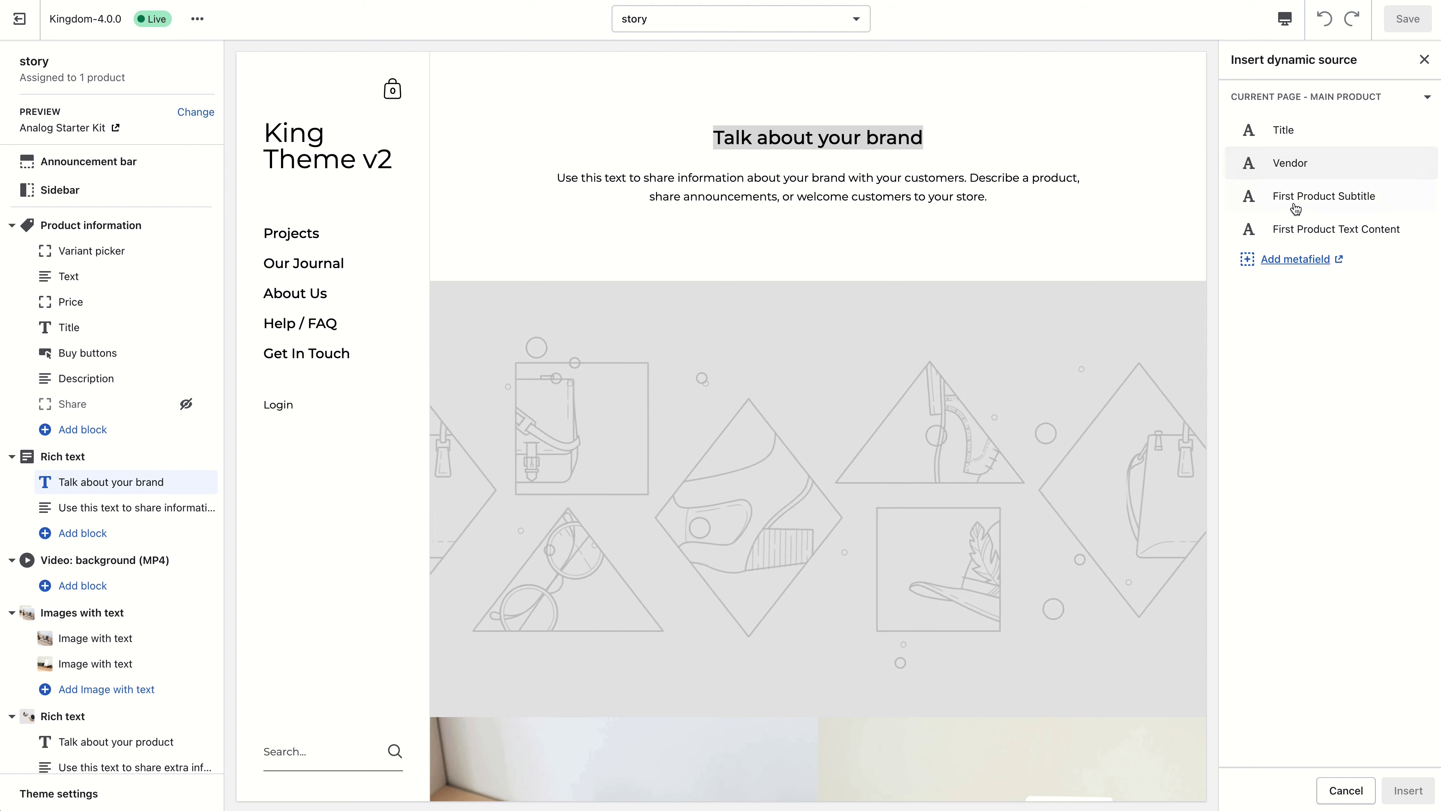
click(1355, 199)
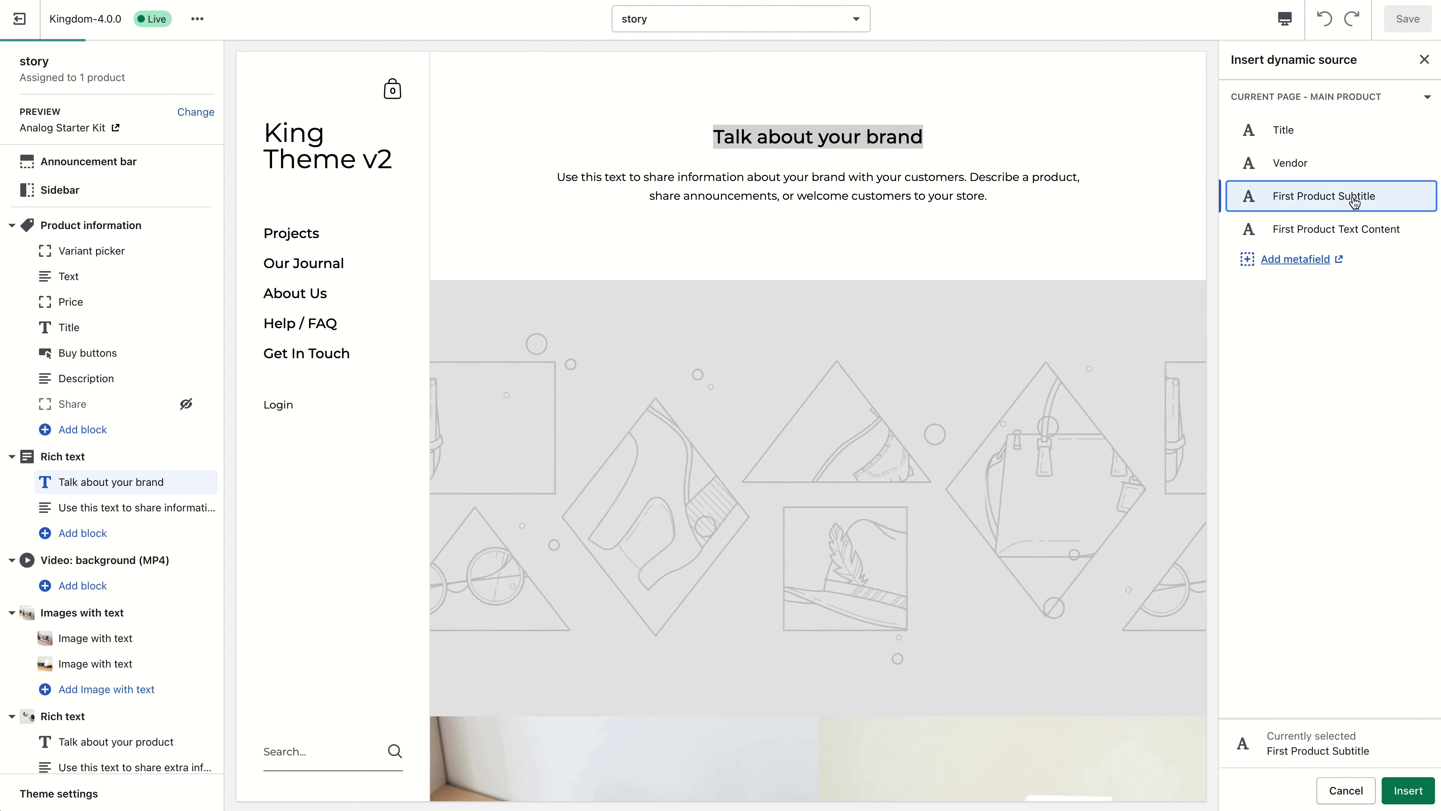
click(1408, 800)
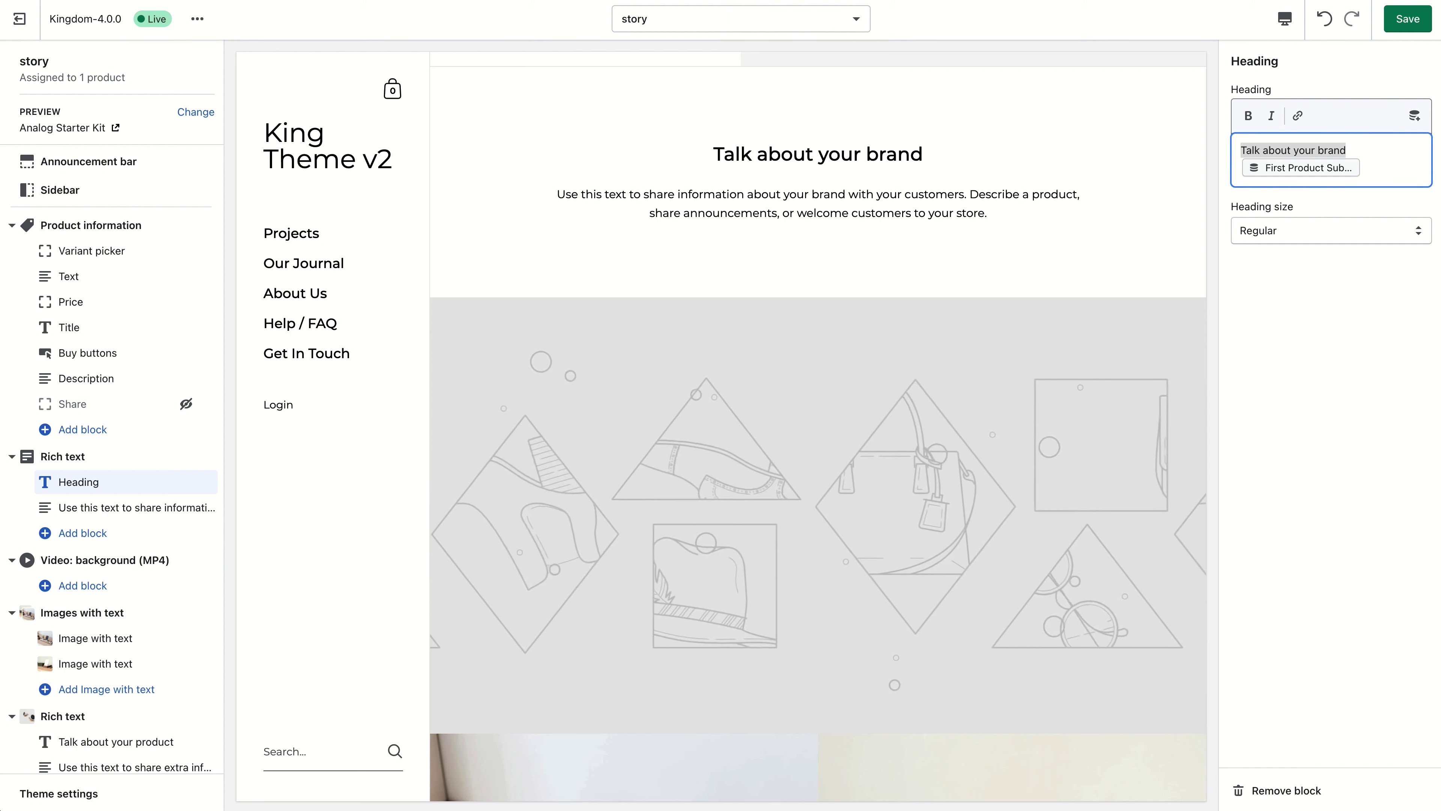
key(BackSpace)
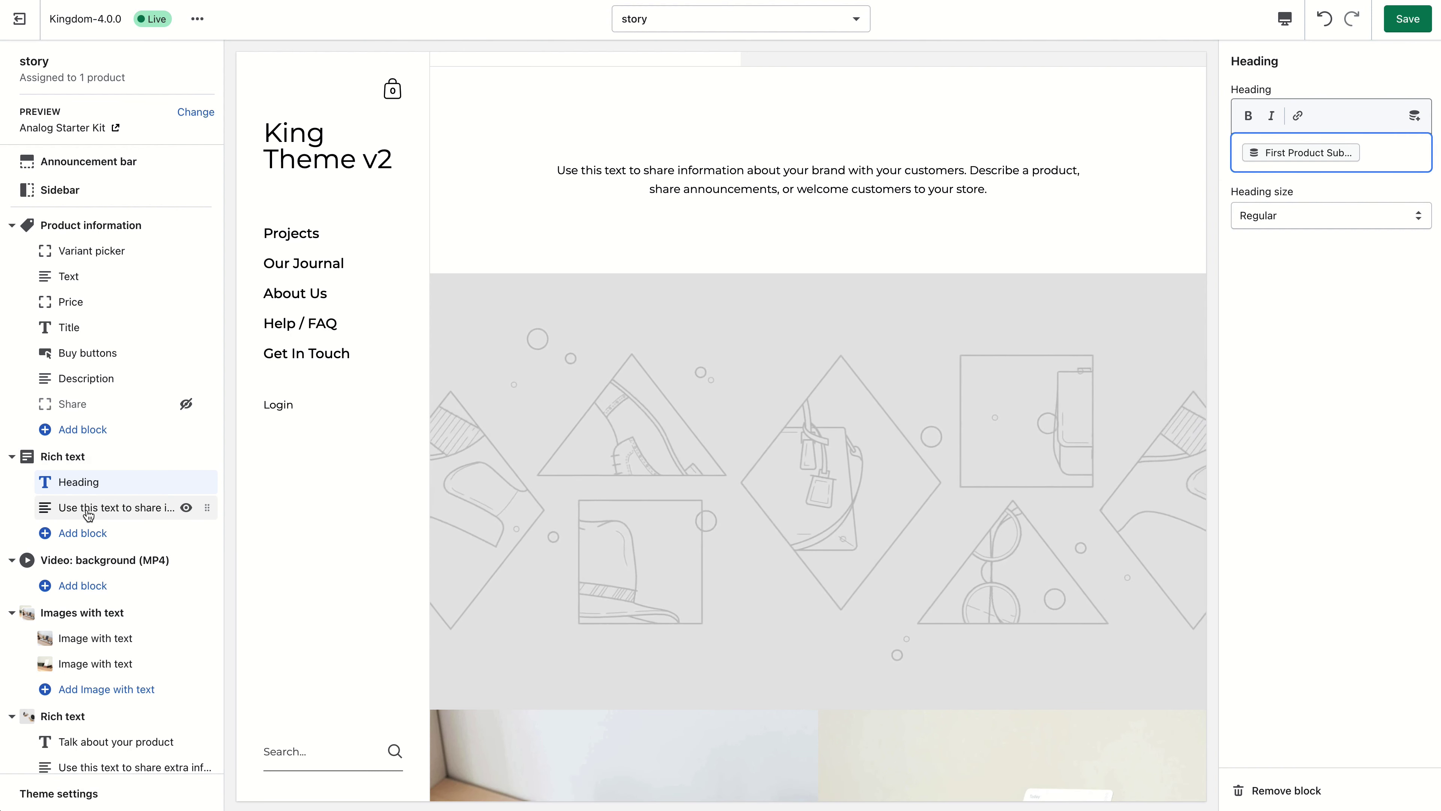
Replace the first Rich text section's body text with the First Product Text Content dynamic source and save the story template.
click(87, 507)
click(1407, 147)
key(ctrl+a)
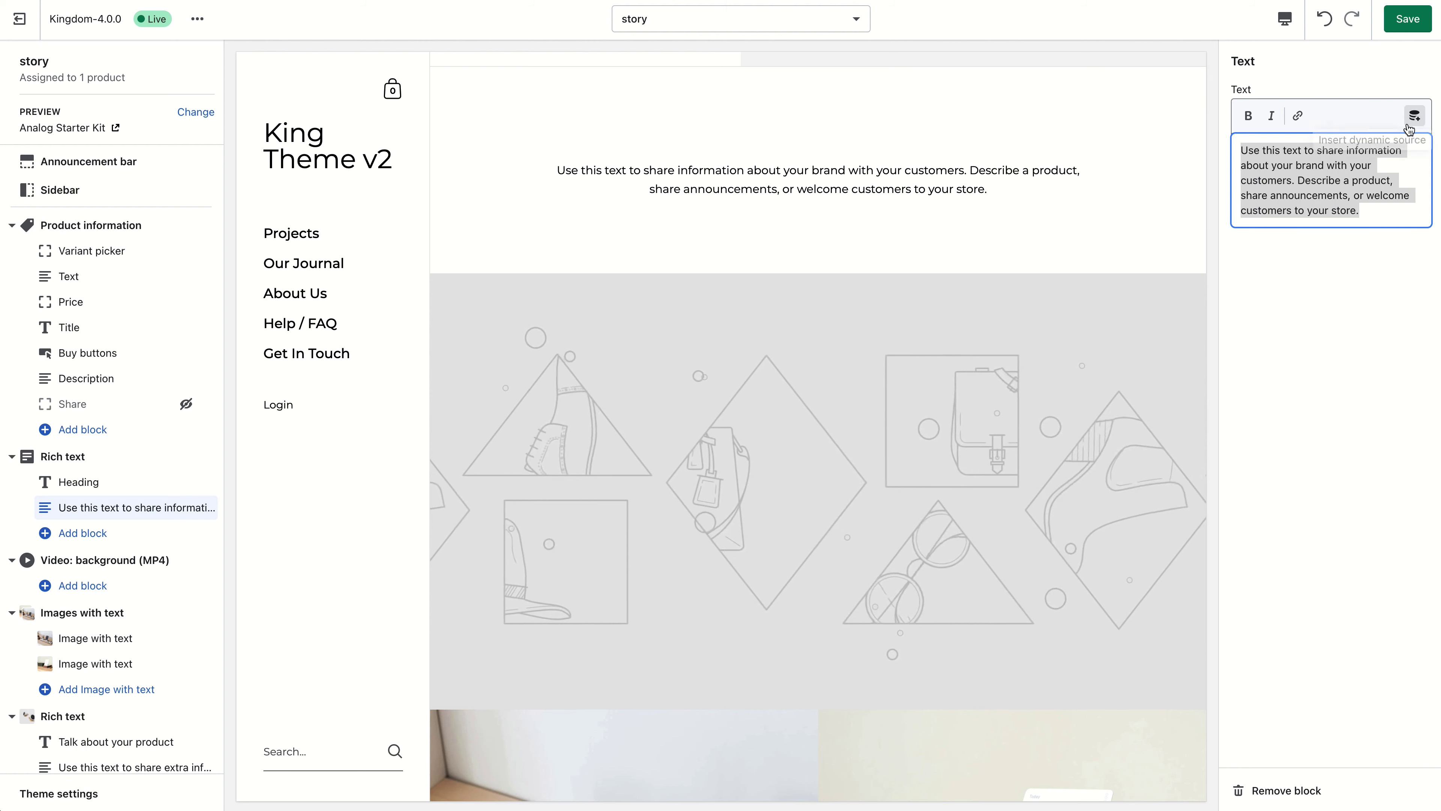
key(BackSpace)
click(1413, 117)
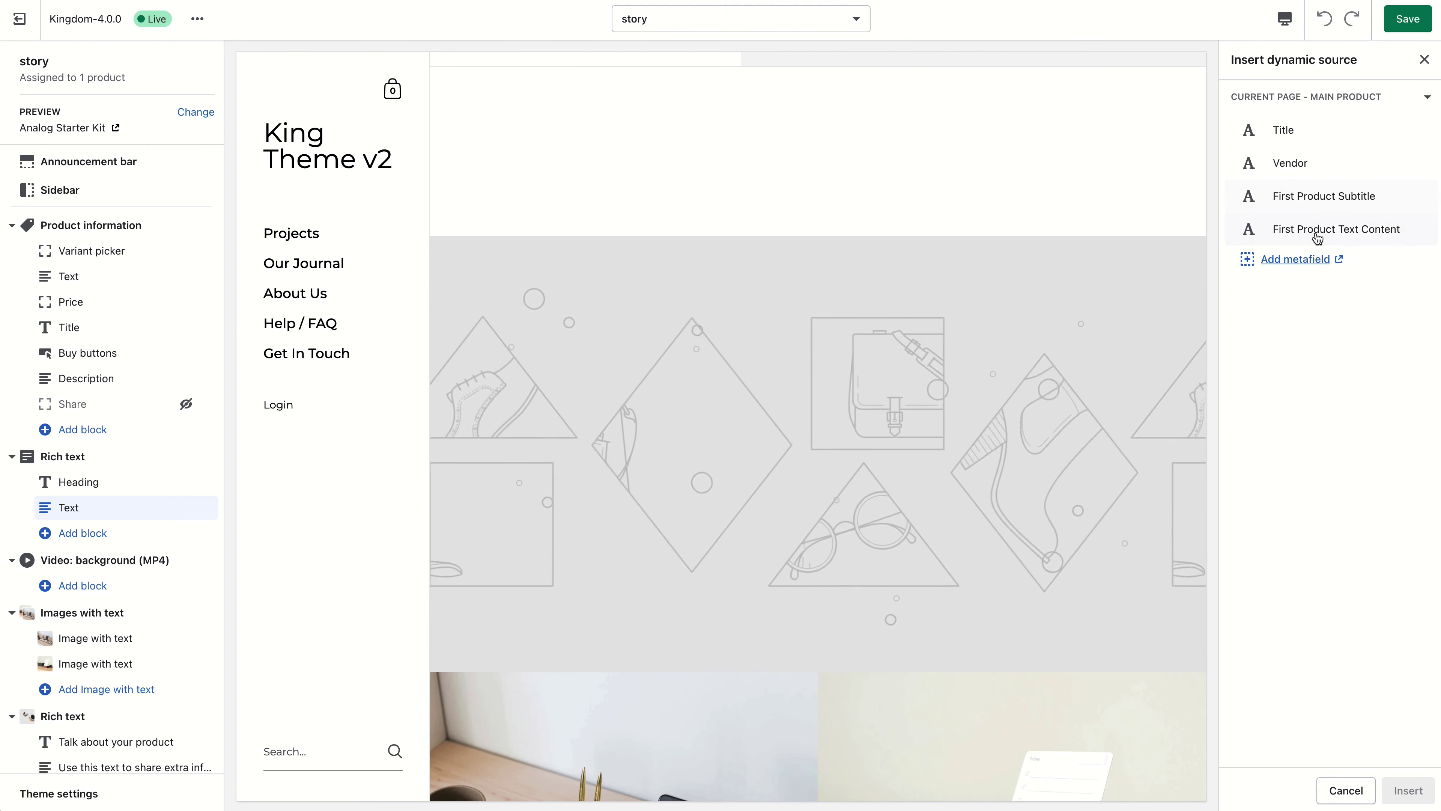
click(1313, 230)
click(1408, 790)
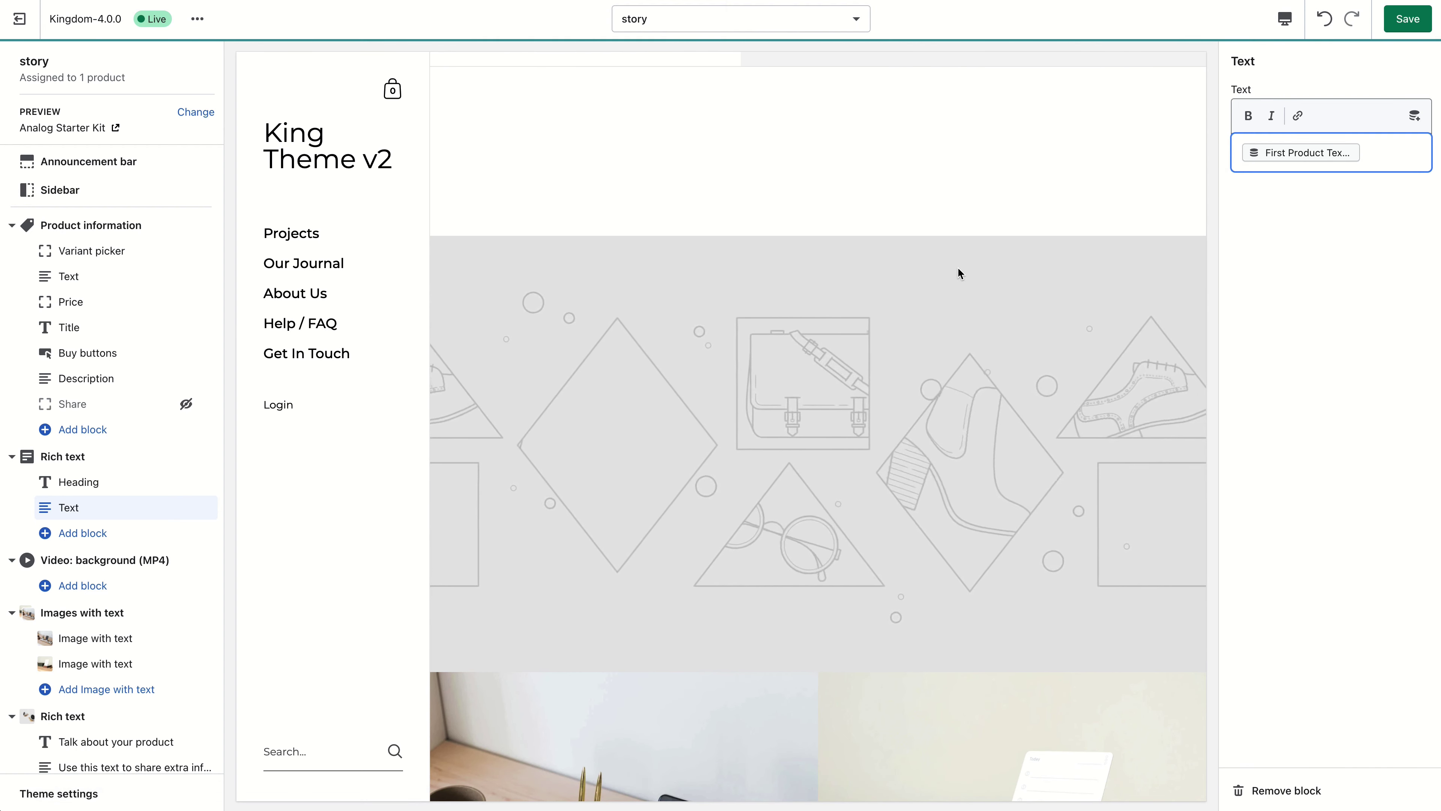
click(1408, 18)
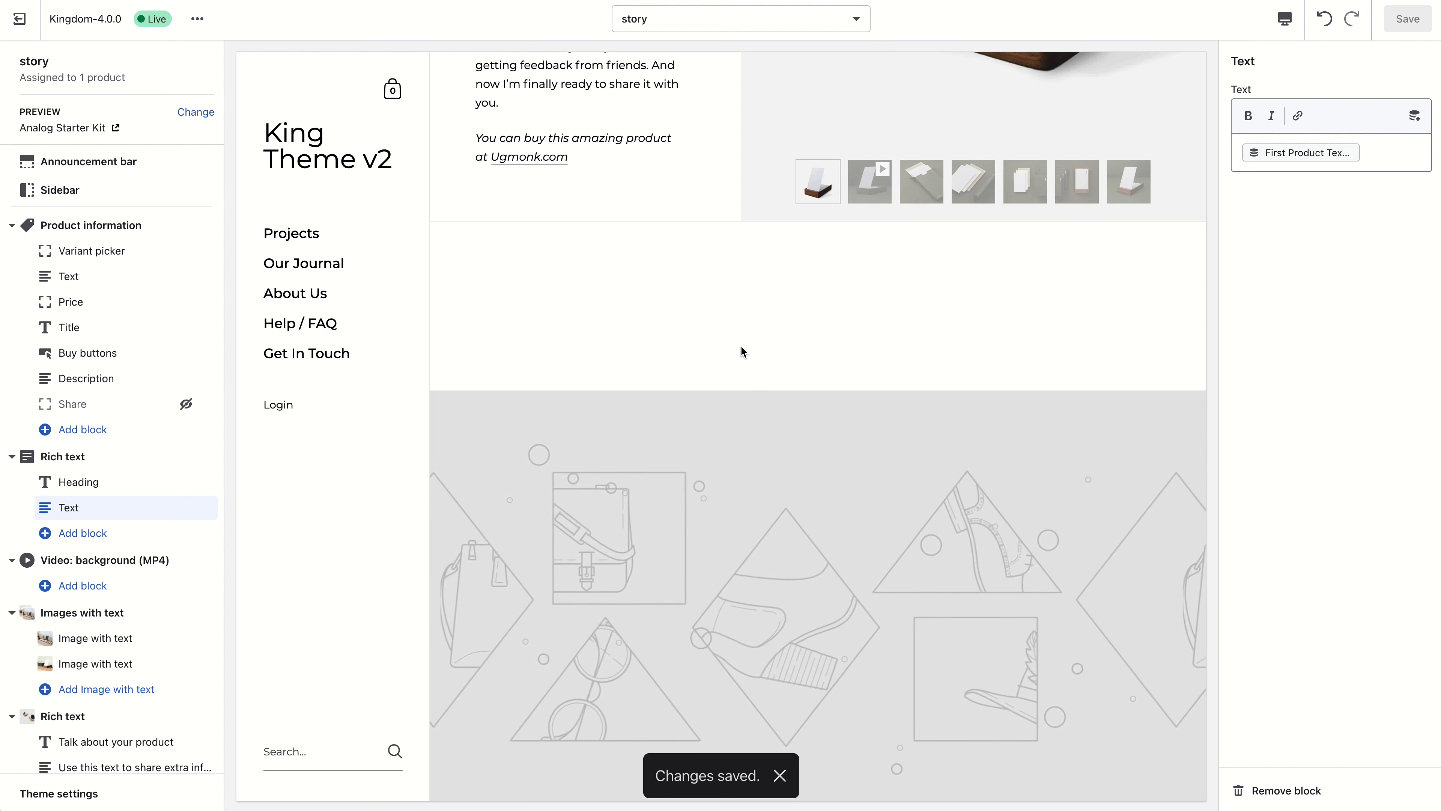
Reload the Analog Starter Kit product in the admin and set its First Product Subtitle metafield to "This is an amazing product".
scroll(868, 295, up, 1)
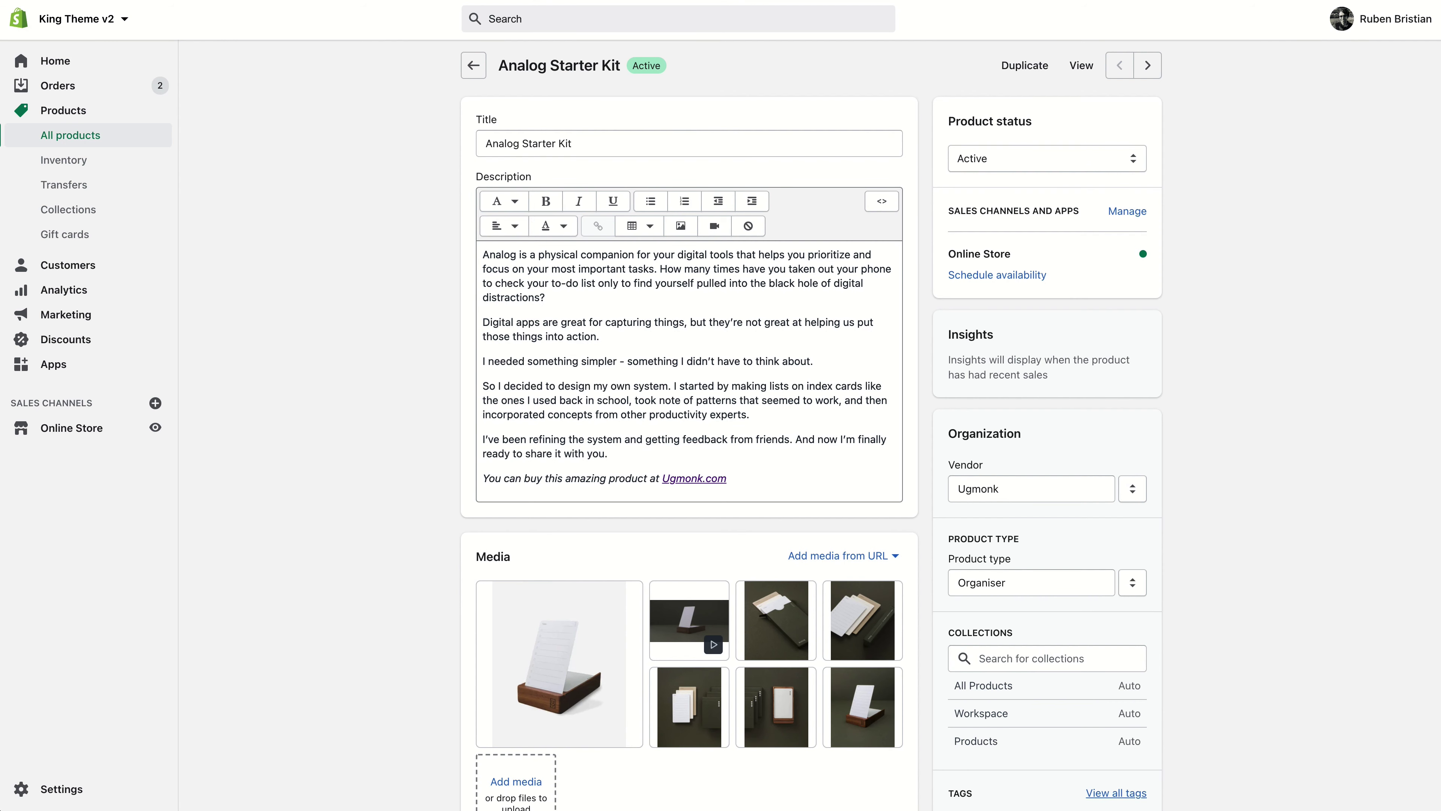
scroll(494, 207, down, 8)
scroll(399, 206, up, 10)
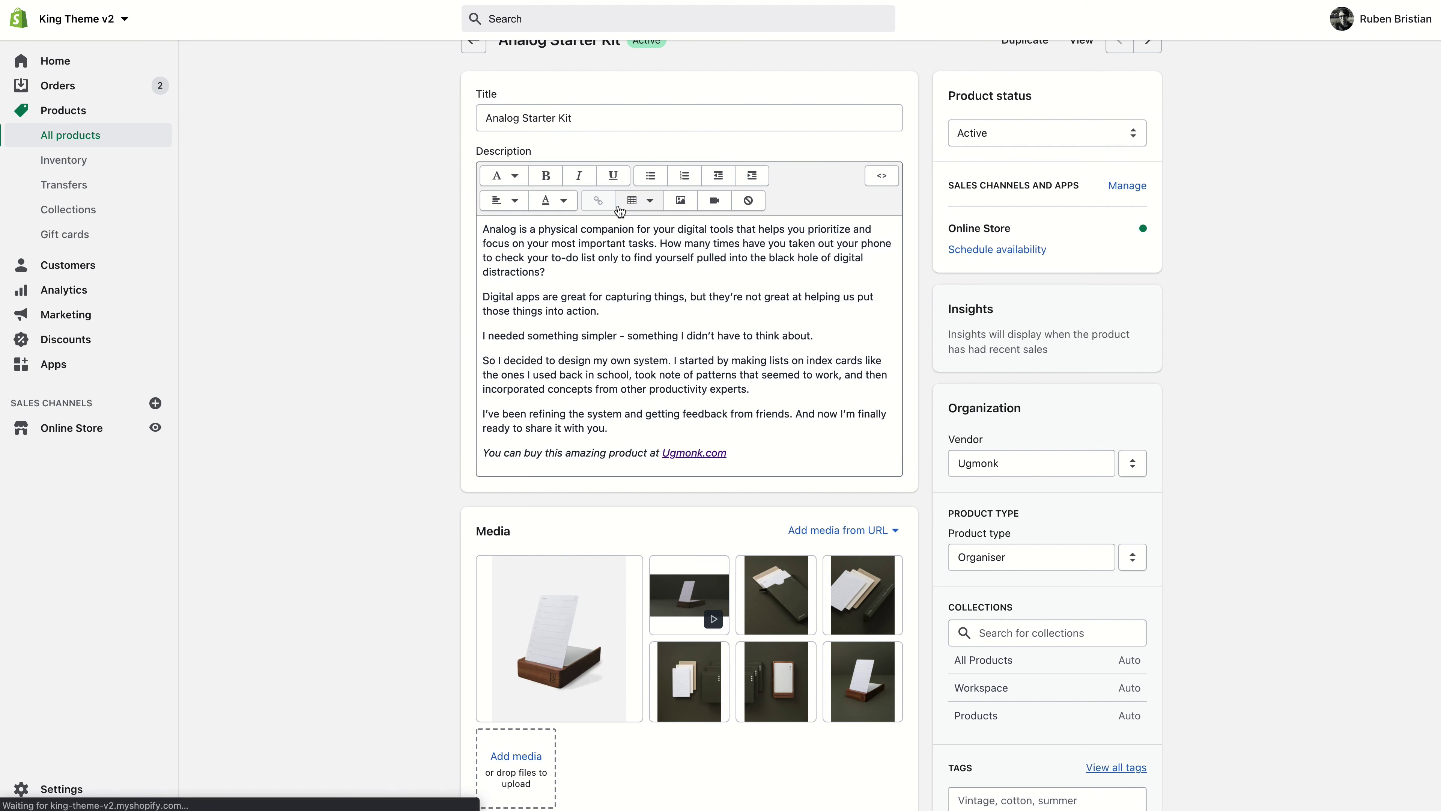
scroll(419, 344, down, 12)
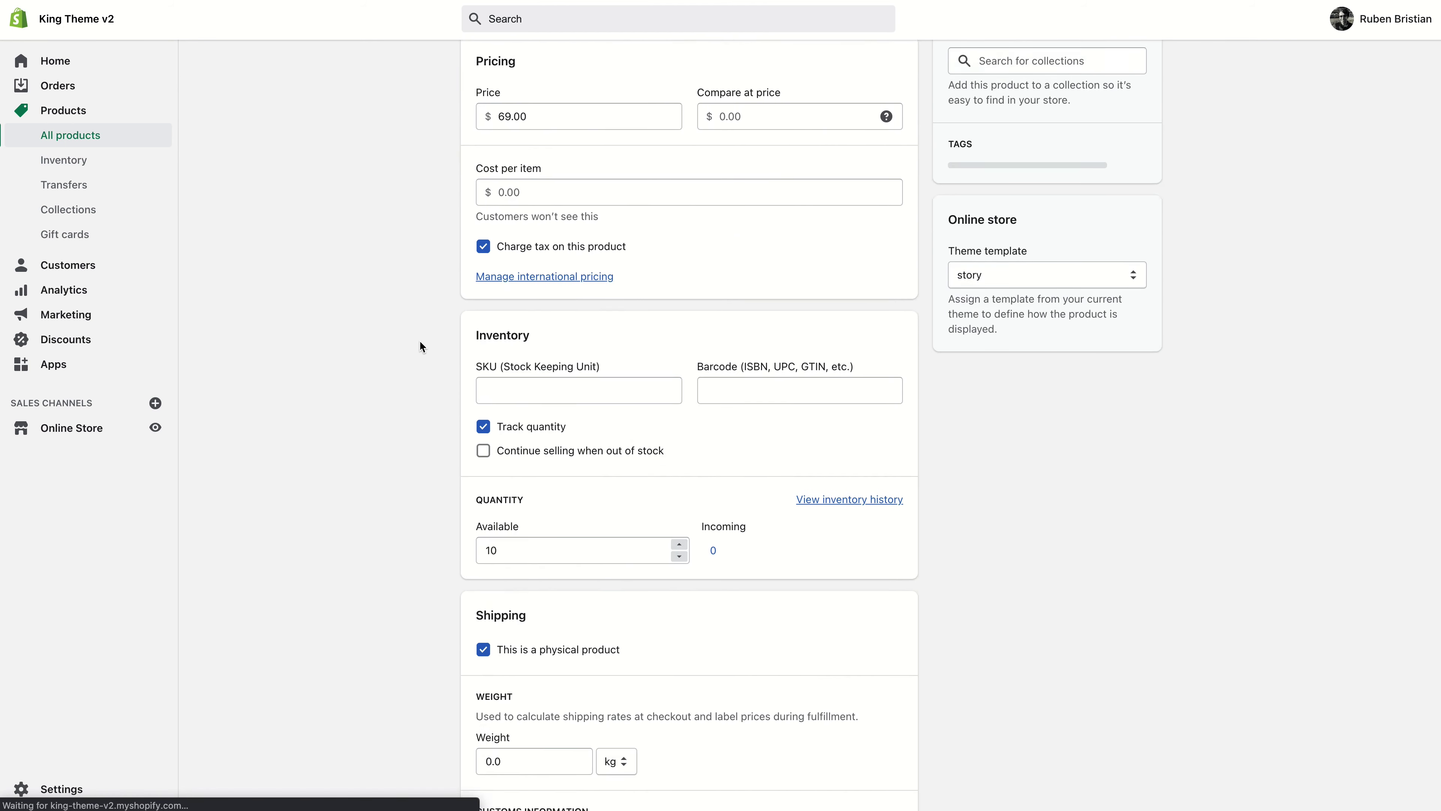
scroll(420, 344, down, 10)
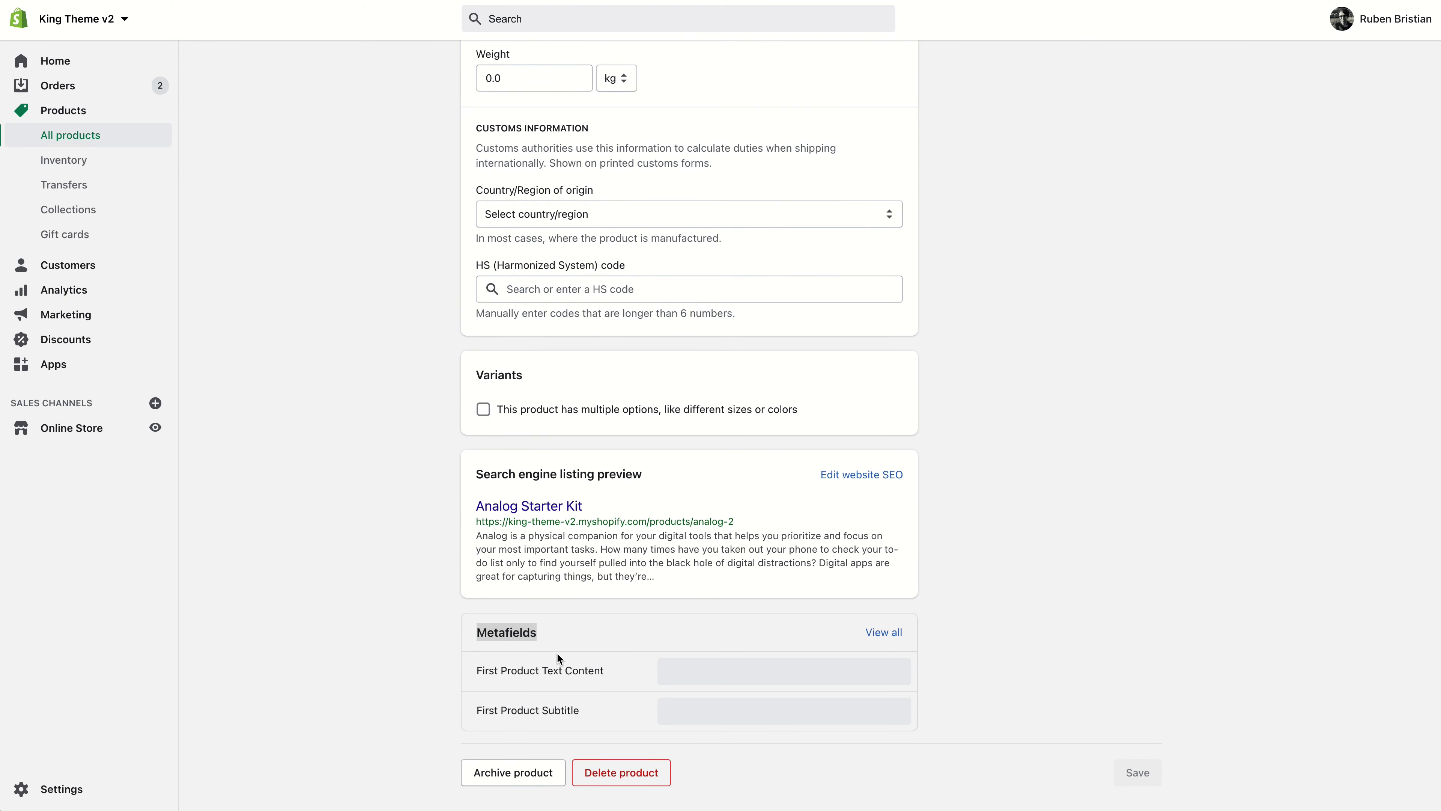
click(557, 669)
click(397, 632)
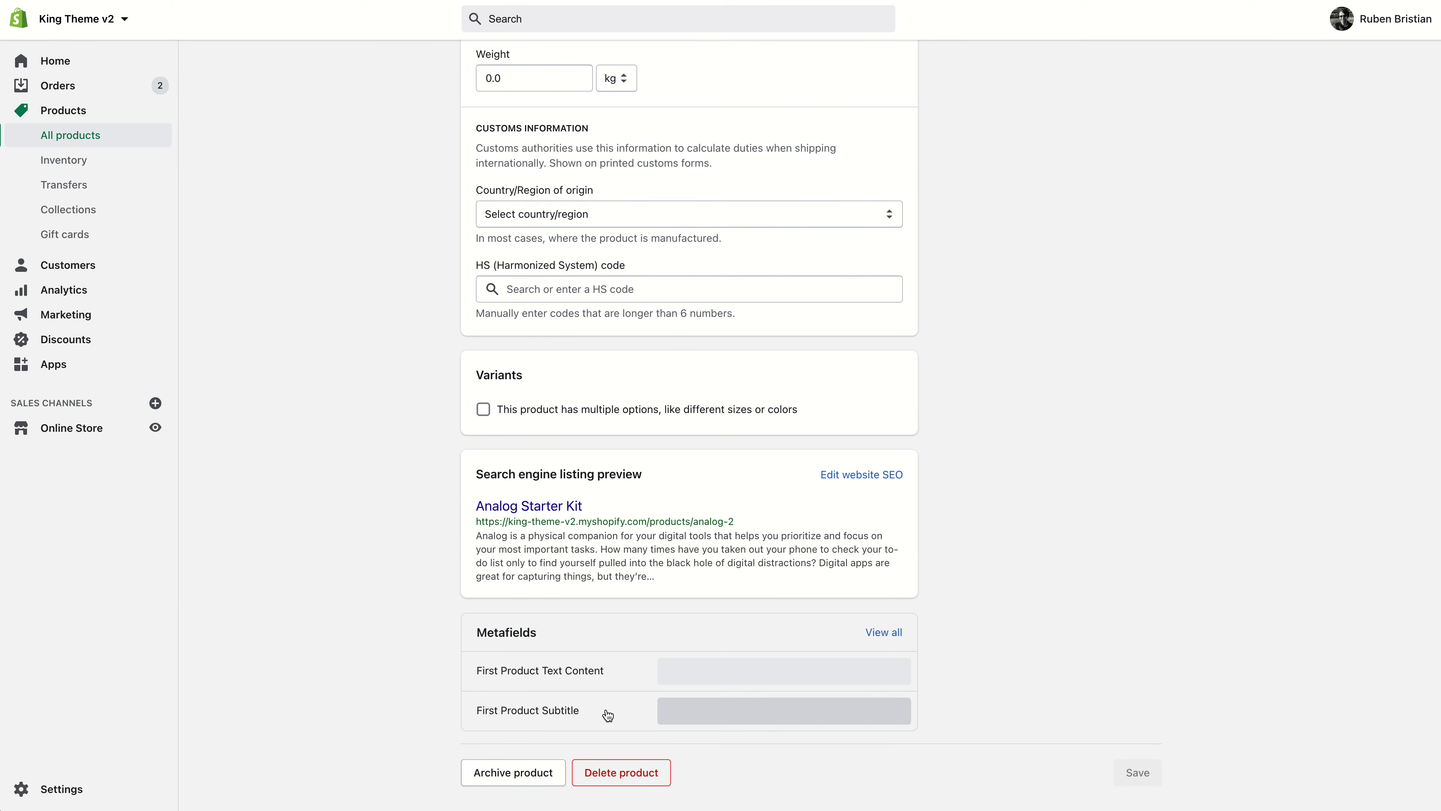
click(689, 707)
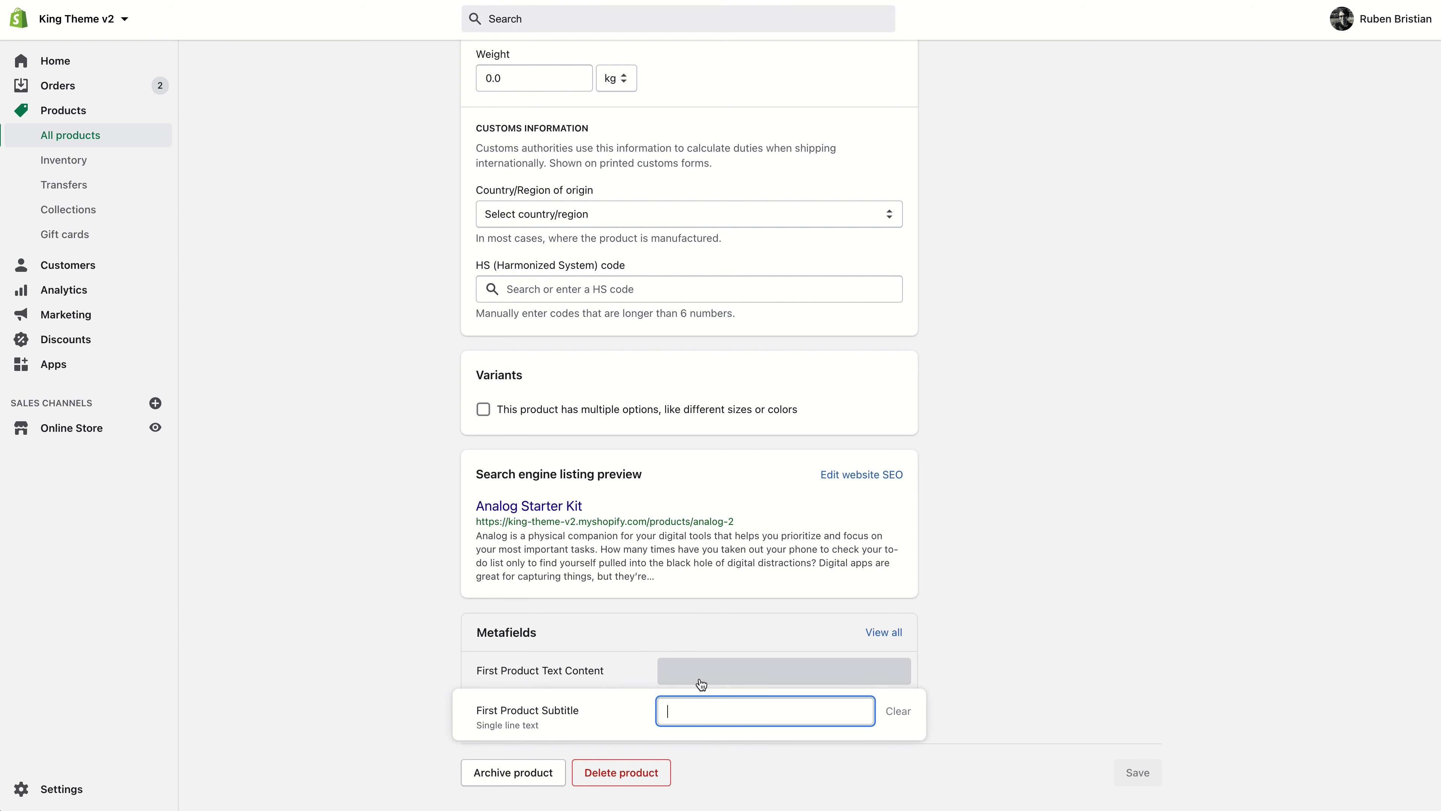
text(This is an amazing product)
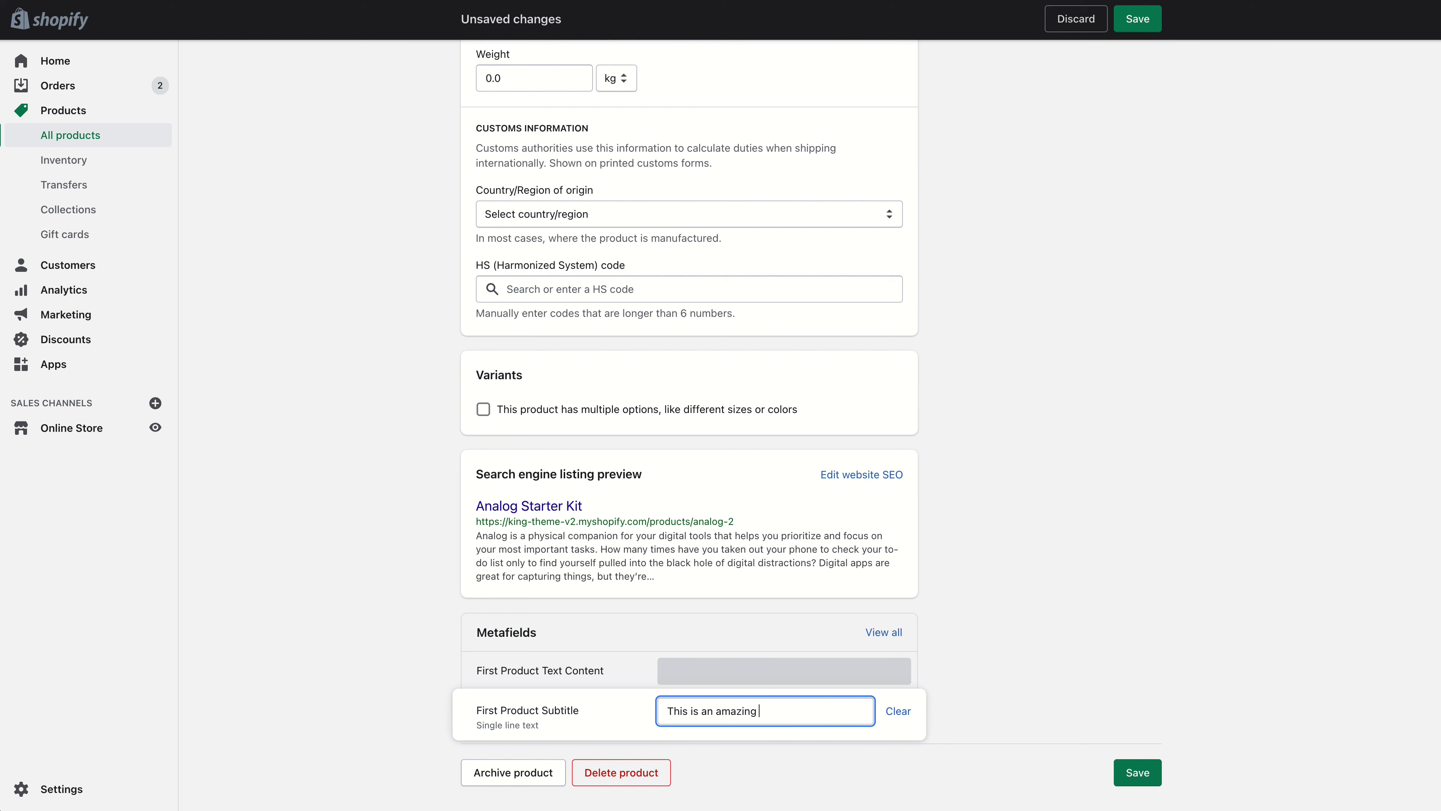
Fill the First Product Text Content metafield with the paragraph starting "Gather is a minimal, modular organizer" and save the product.
click(702, 676)
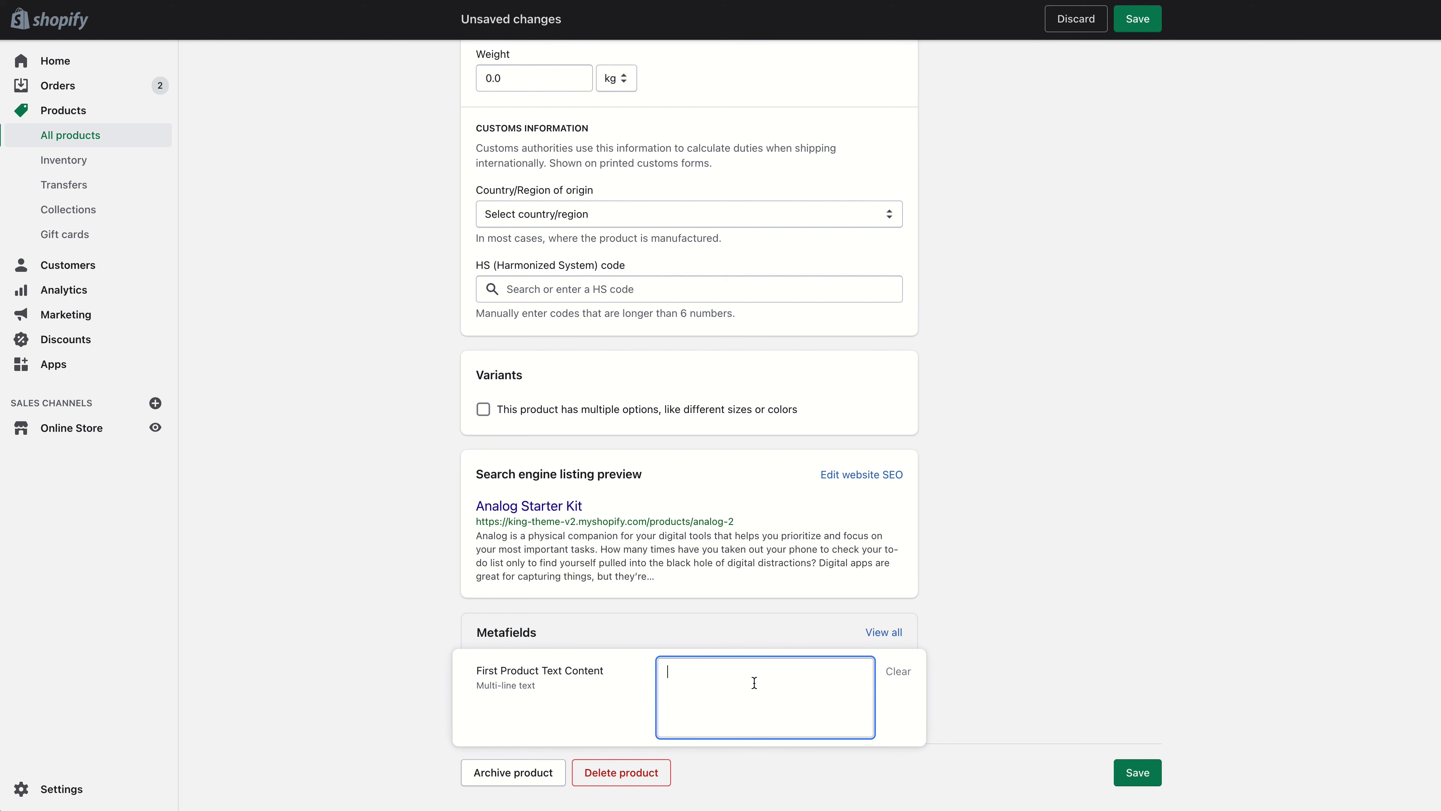
text(Gather is a minimal, modular organizer that helps you cut through your clutter. Gather adapts to your workspace and workflow to make sure the tools you need are always within reach and is flexible enough to use in any space.)
click(1013, 660)
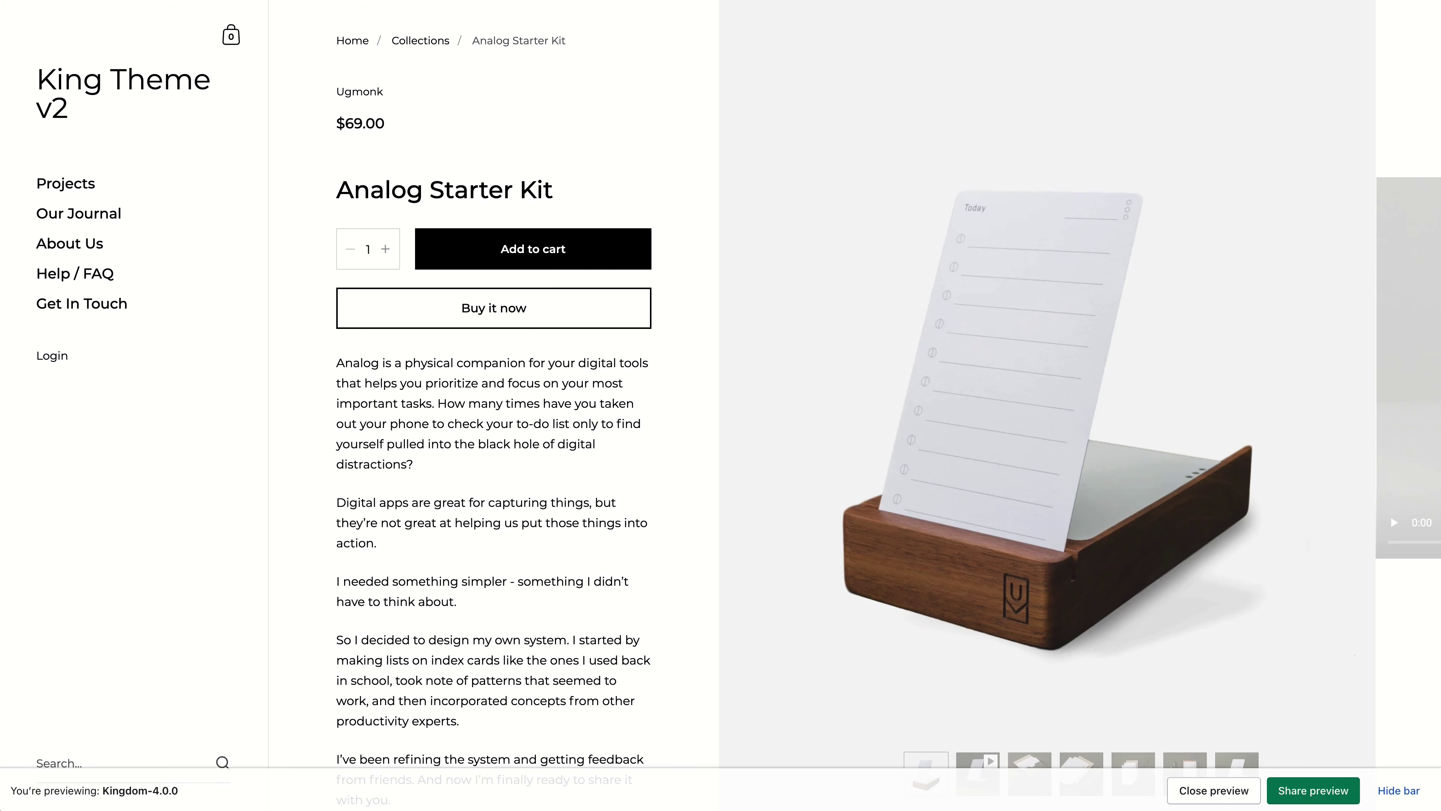
Examine the metafield heading and text below the product information on the Analog Starter Kit storefront page.
scroll(912, 279, down, 10)
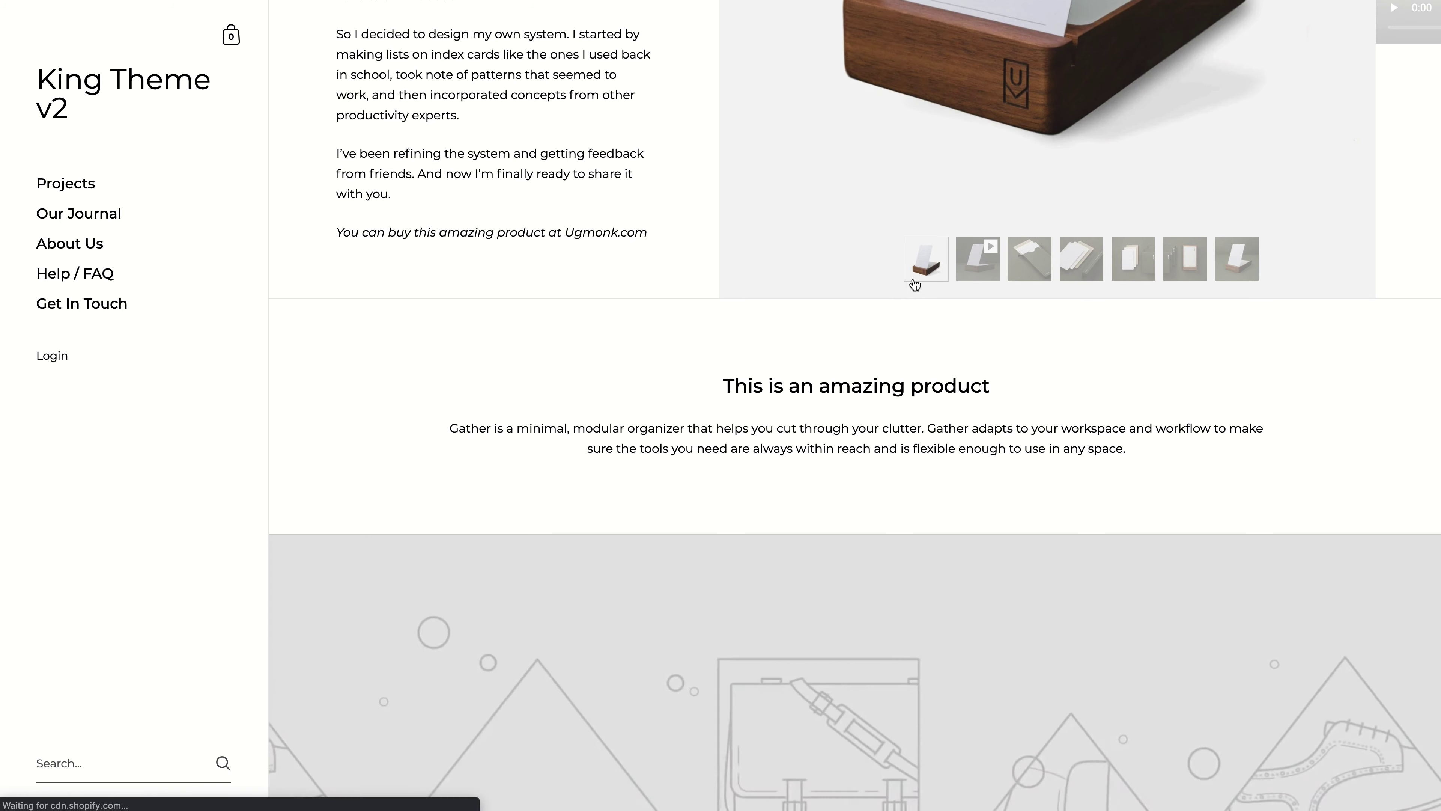
triple_click(1030, 459)
drag(1030, 460, 1151, 505)
scroll(1031, 452, down, 3)
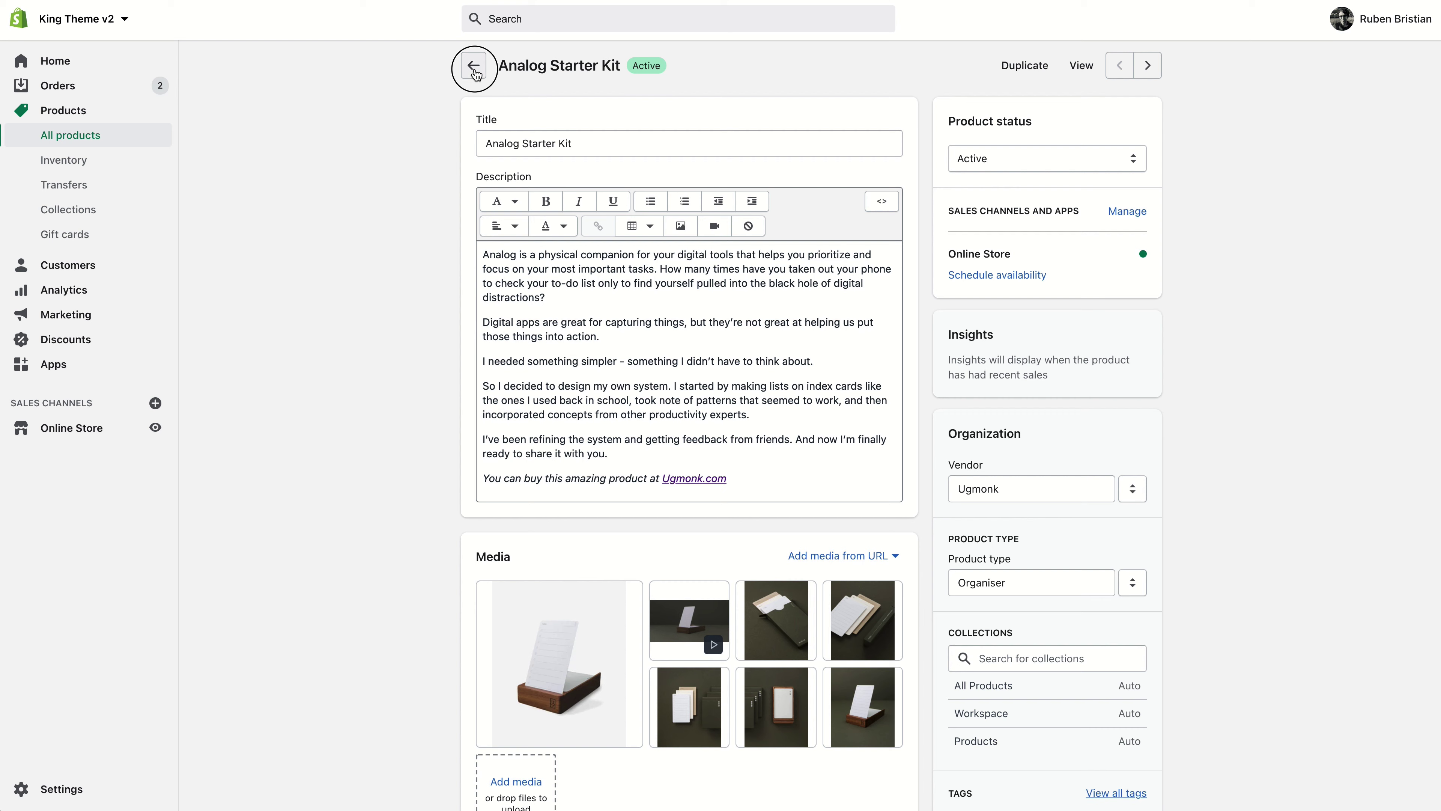
Open the Bifold Wallet product from the product list and assign it the story theme template.
click(473, 67)
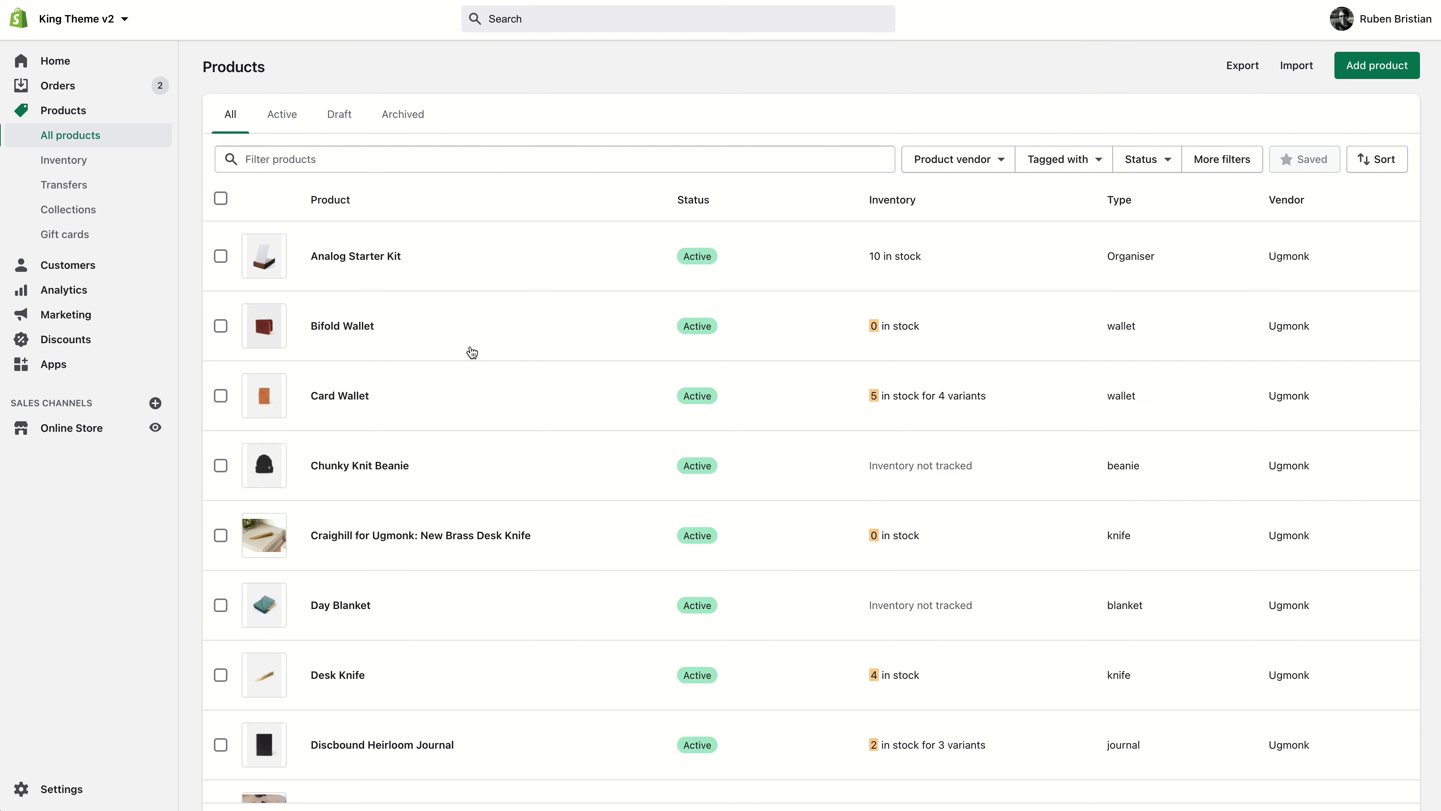
click(343, 324)
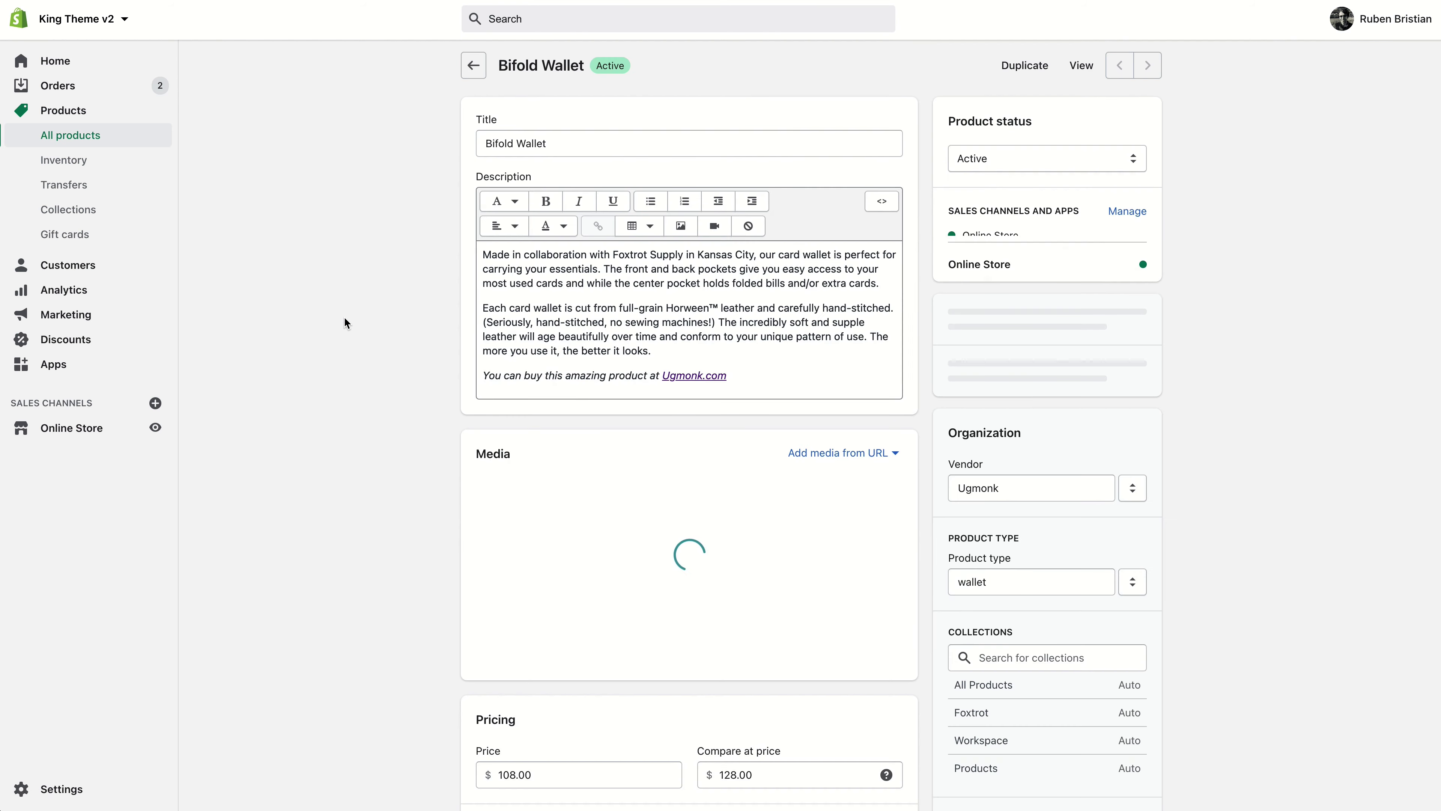
scroll(1015, 552, down, 10)
click(1031, 579)
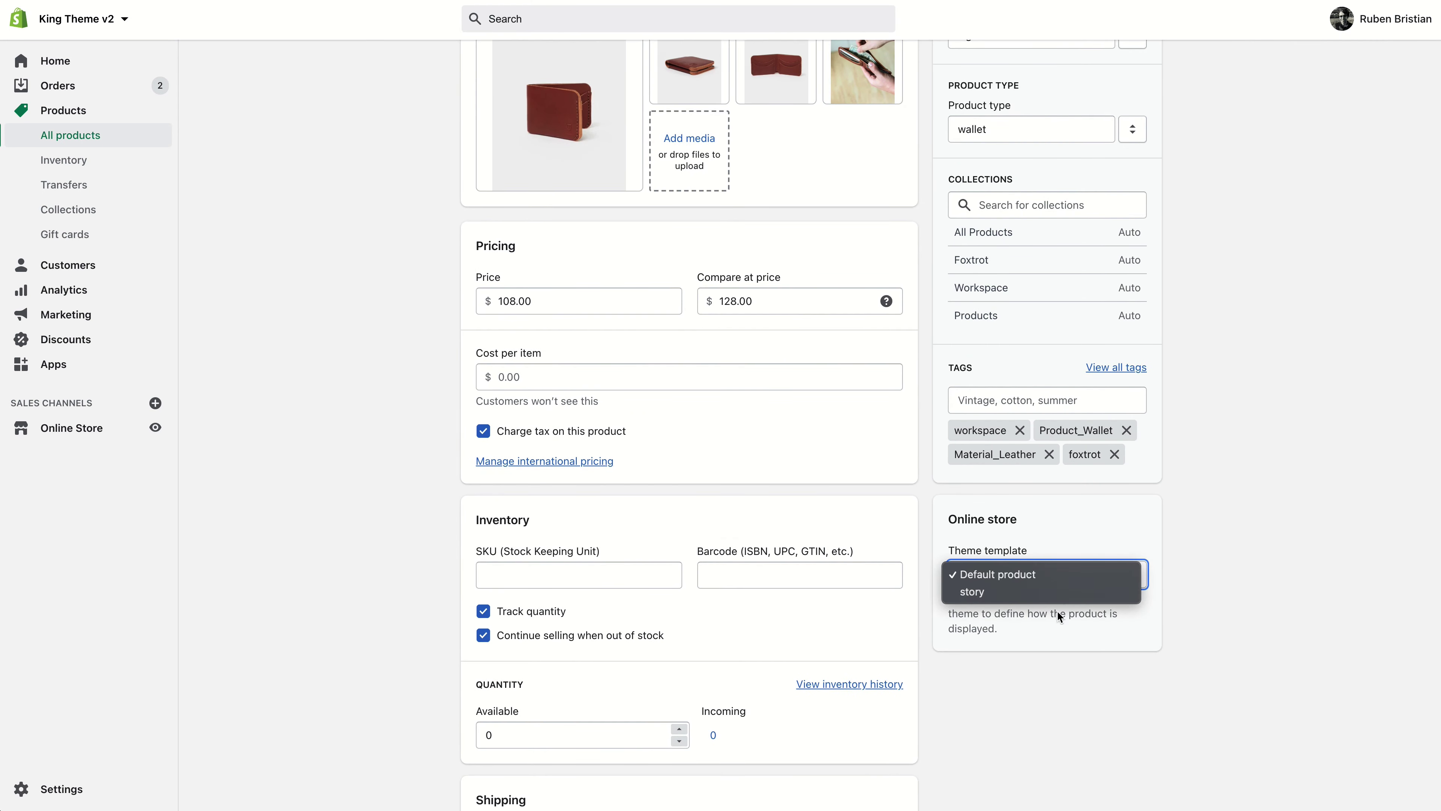
click(1044, 593)
scroll(1163, 621, down, 15)
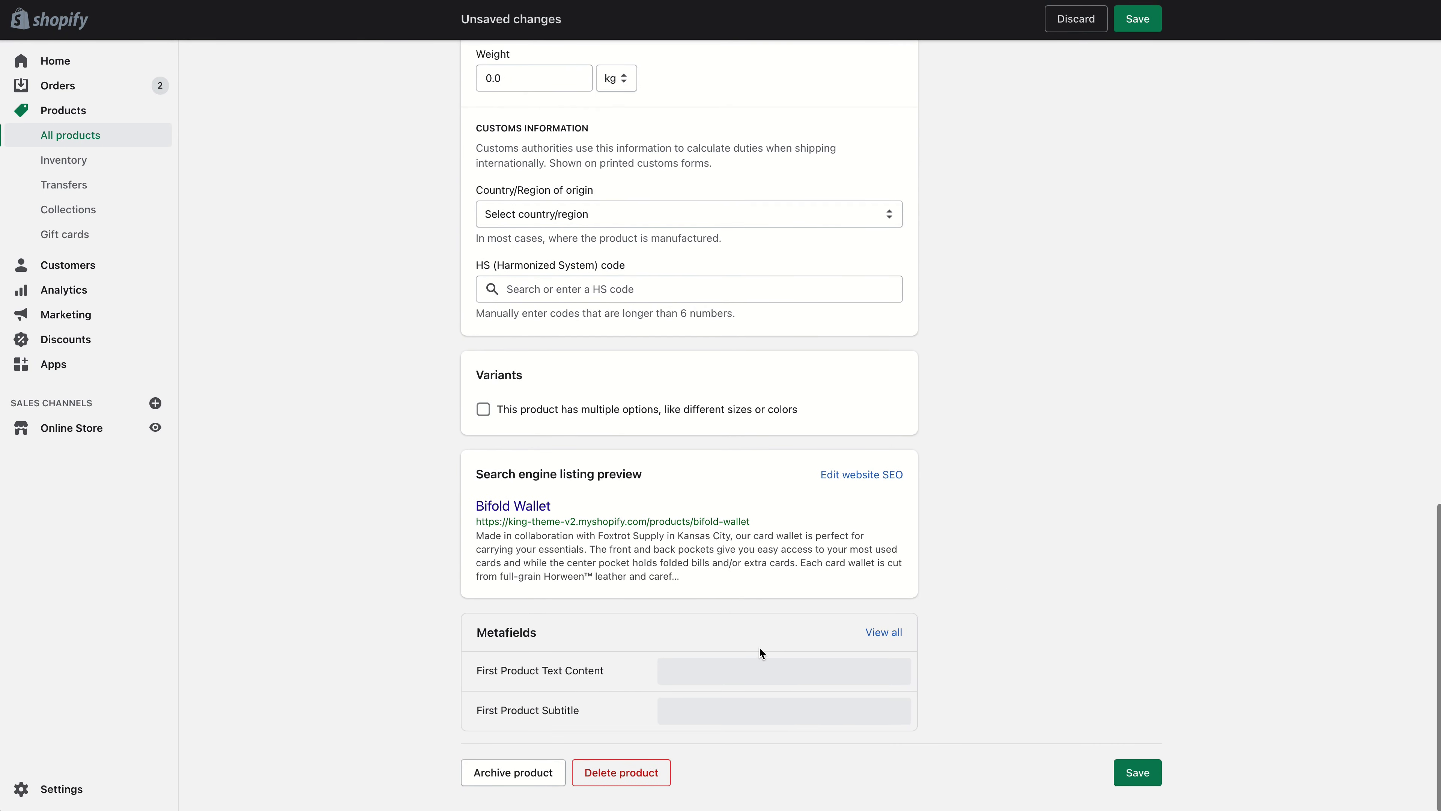
Set Bifold Wallet's First Product Subtitle to "Another amazing product", fill its First Product Text Content with the Gather organizer paragraph and save.
click(773, 711)
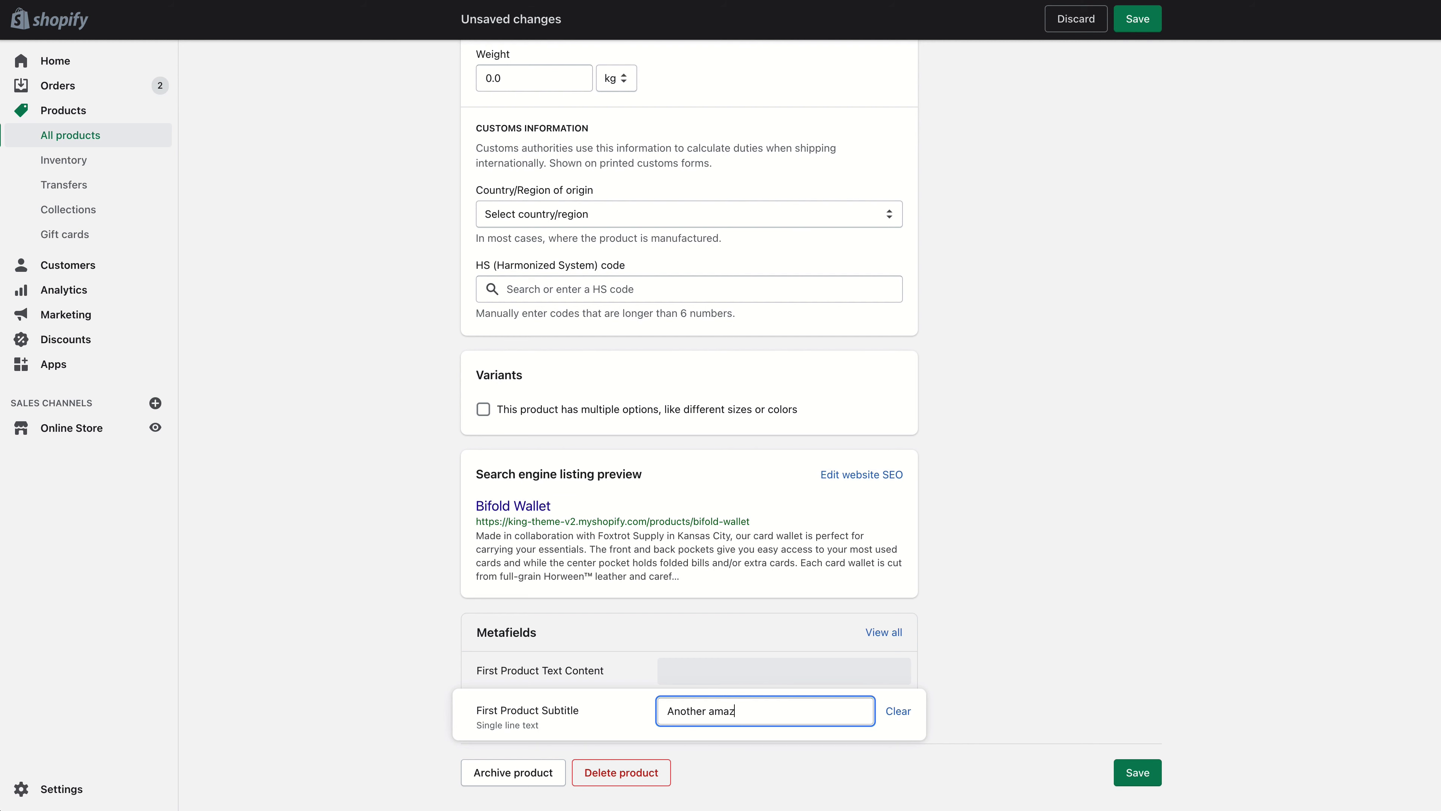
click(773, 661)
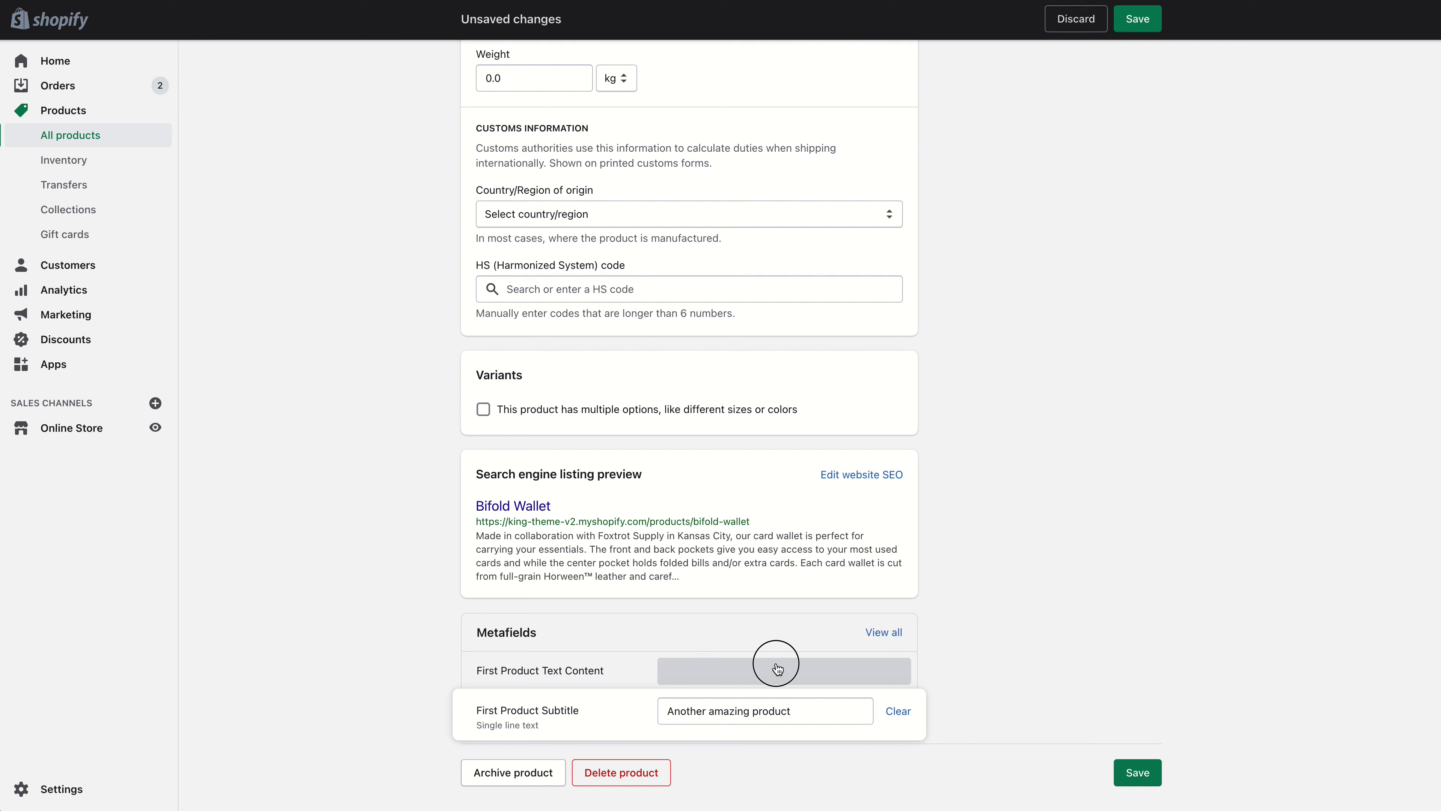
click(1135, 665)
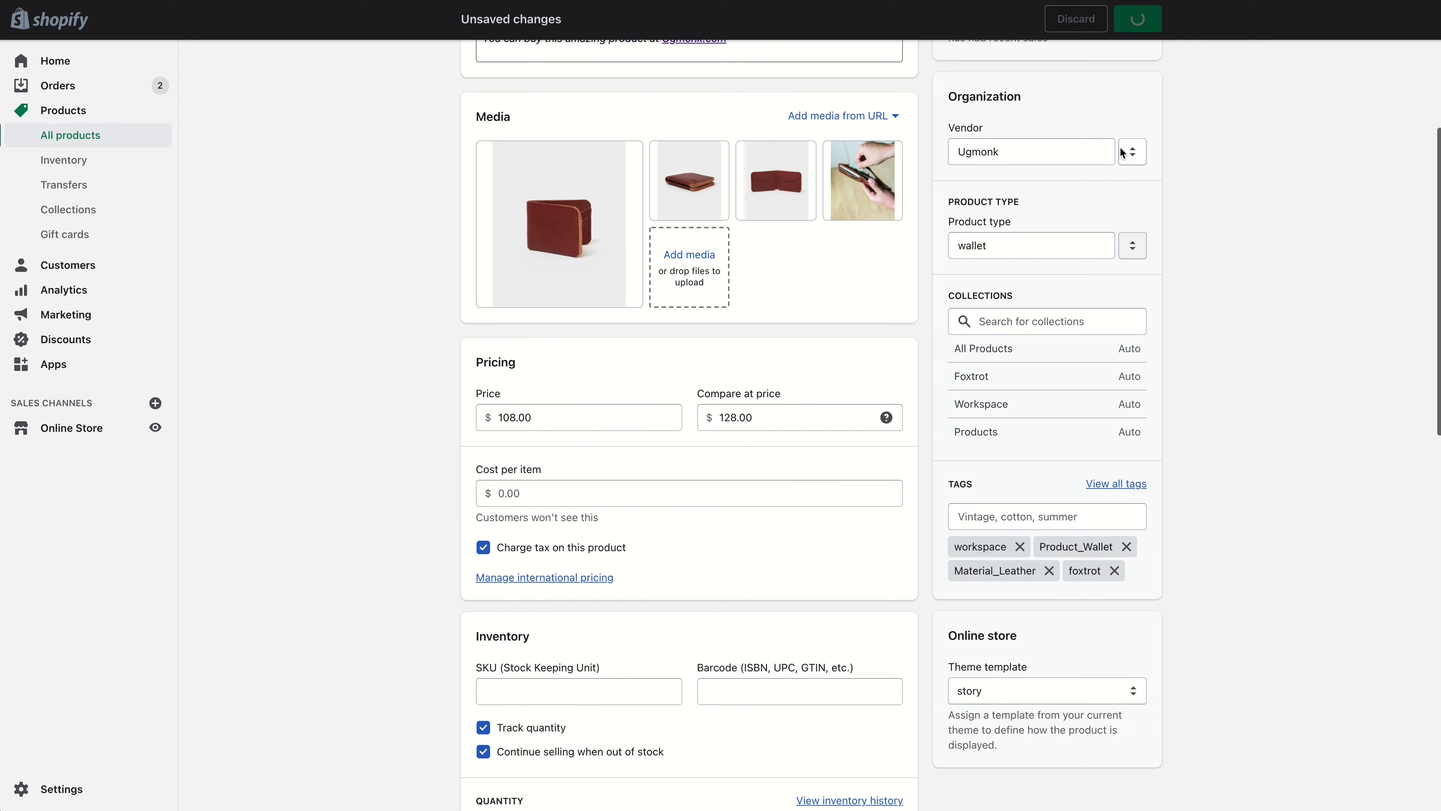
View the Bifold Wallet storefront page and examine its metafield heading and text.
click(1081, 71)
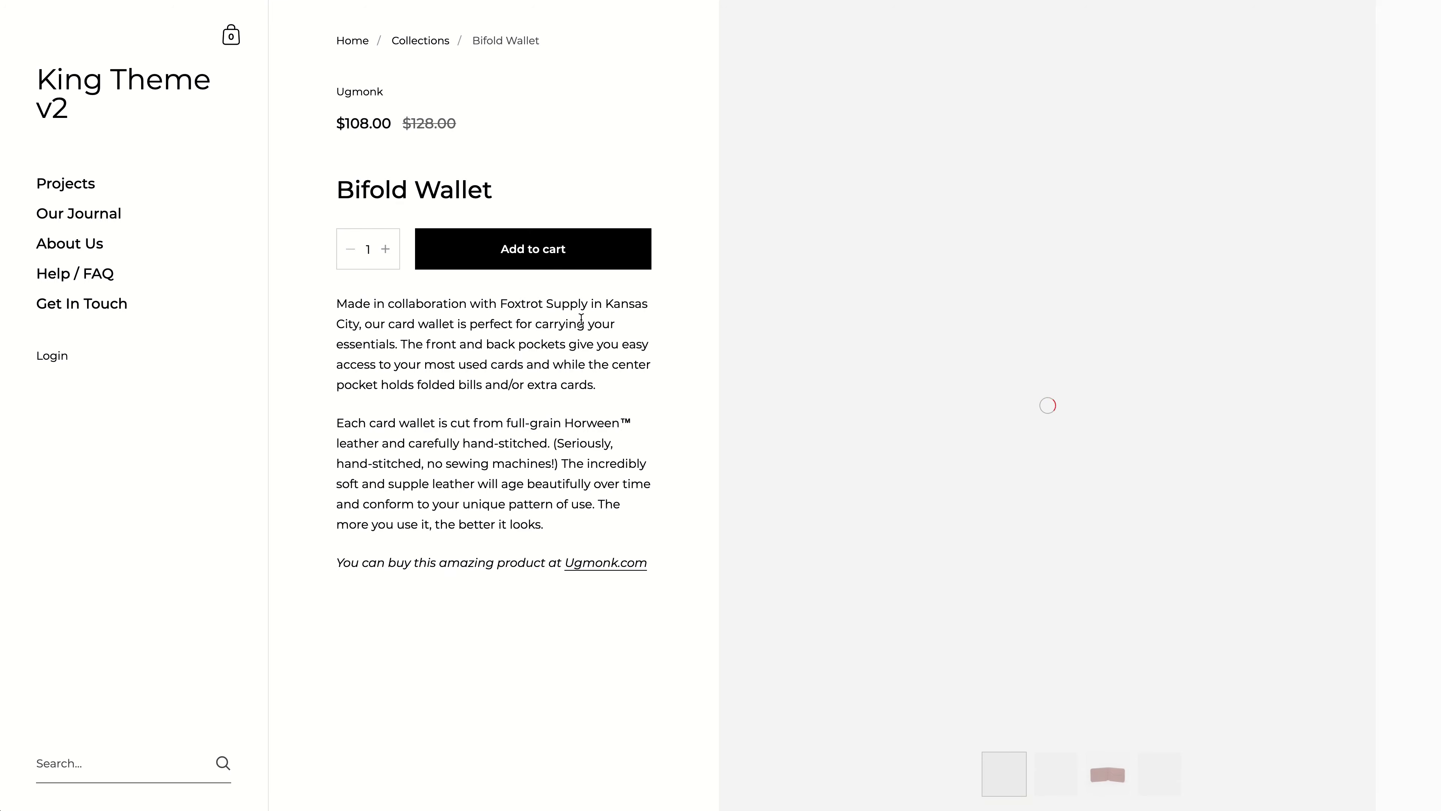
scroll(588, 315, down, 10)
scroll(589, 316, up, 4)
drag(730, 185, 1121, 249)
Compare the metafield heading and text of the Bifold Wallet storefront page with those of the Analog Starter Kit page.
click(544, 16)
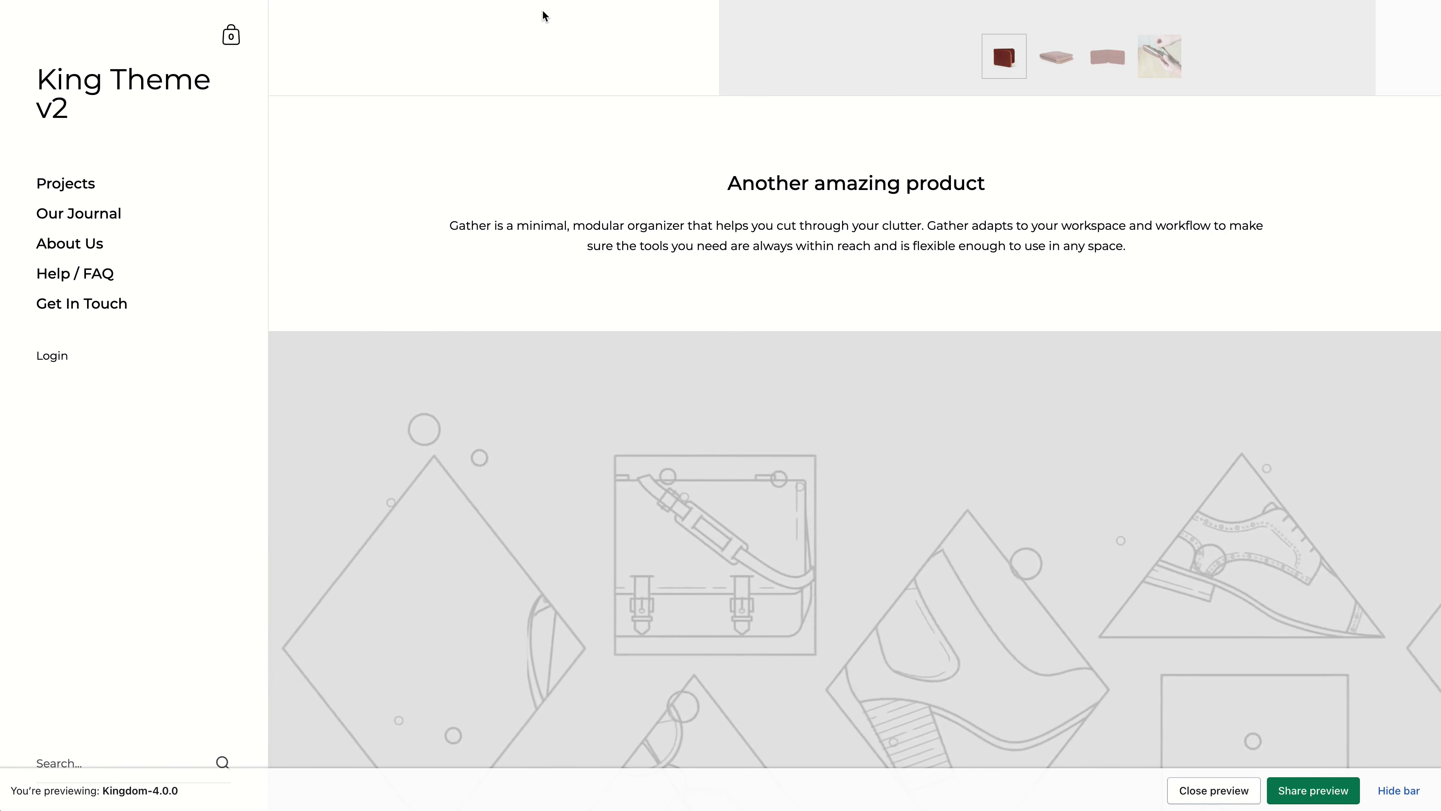
key(ctrl+shift+Tab)
click(736, 242)
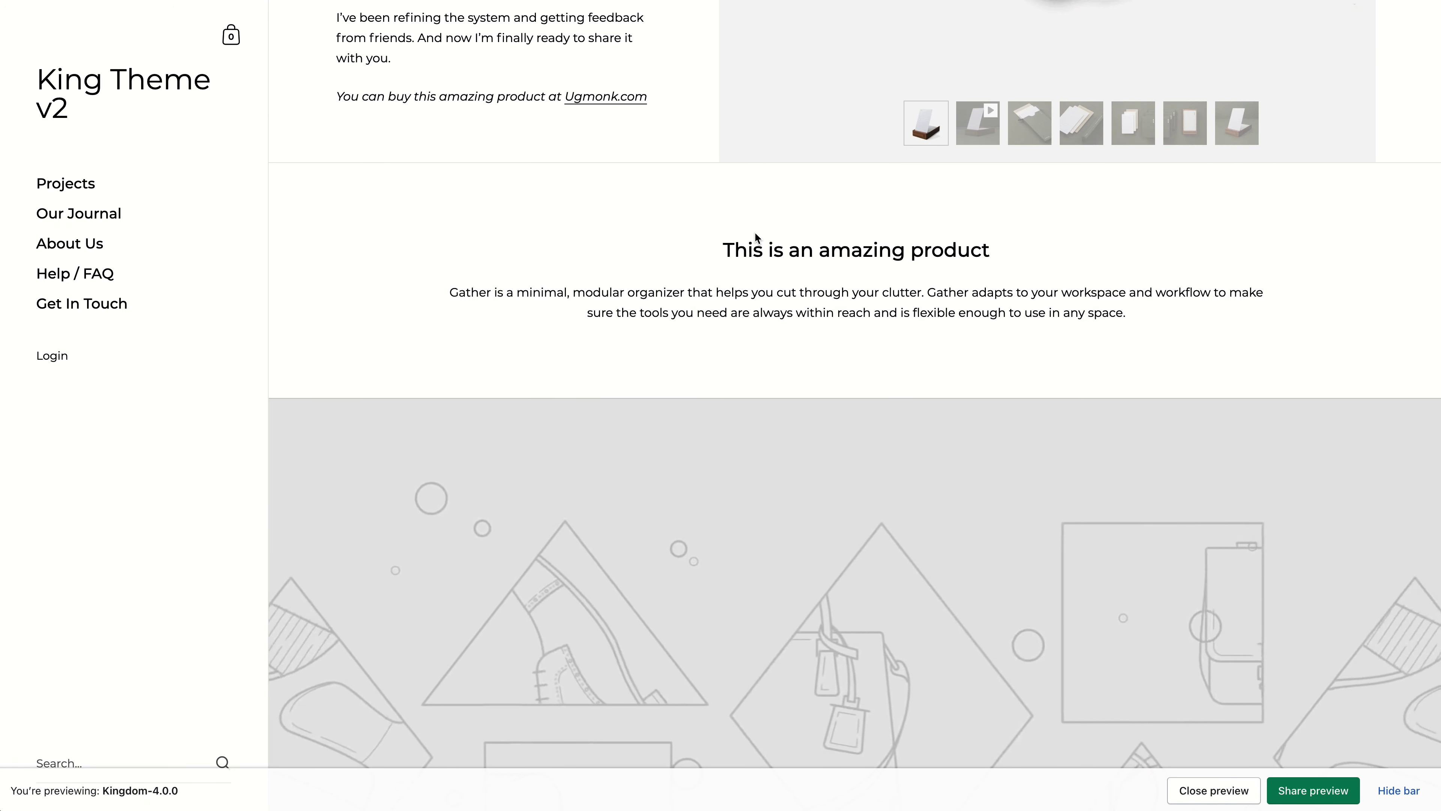
key(ctrl+shift+Tab)
key(ctrl+Tab)
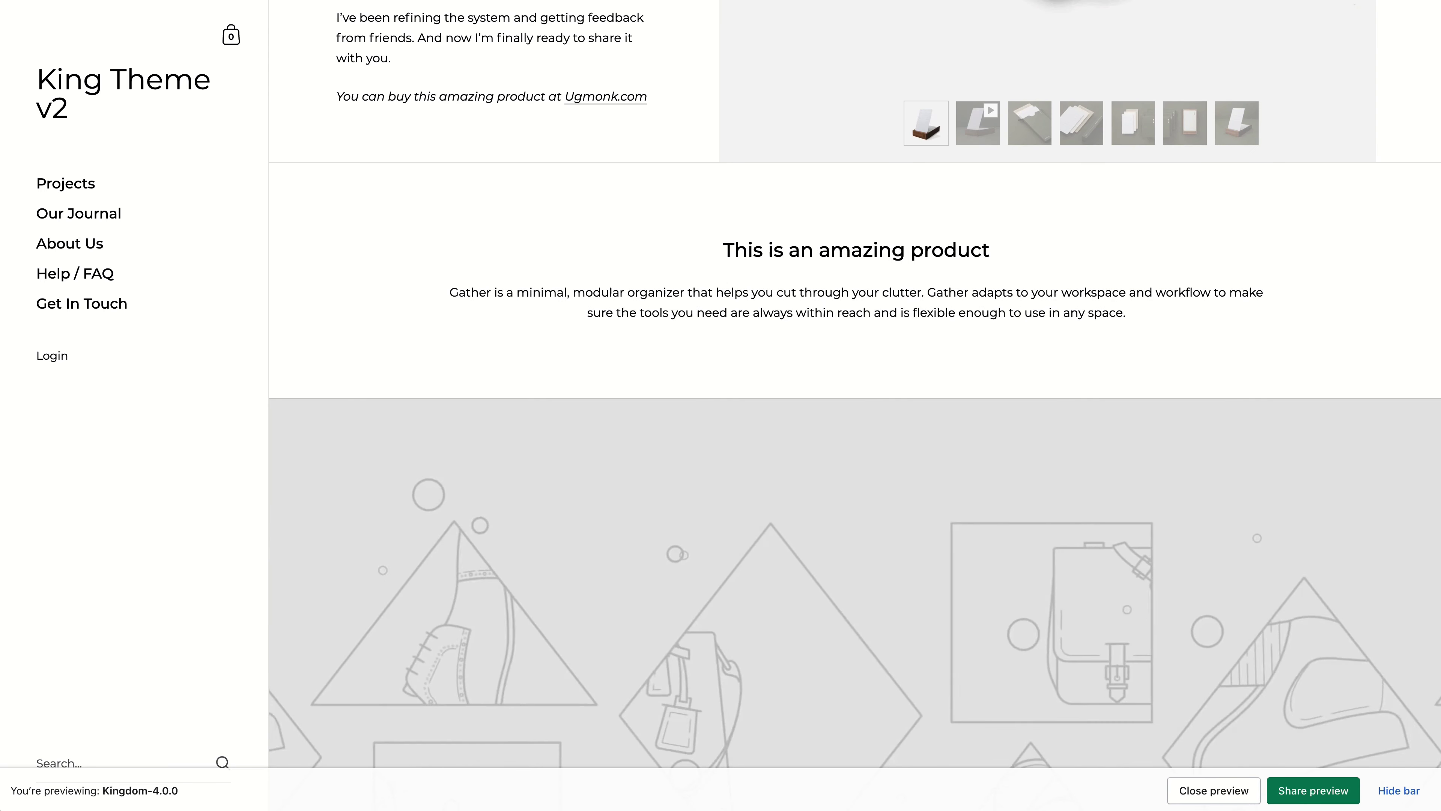
key(ctrl+shift+Tab)
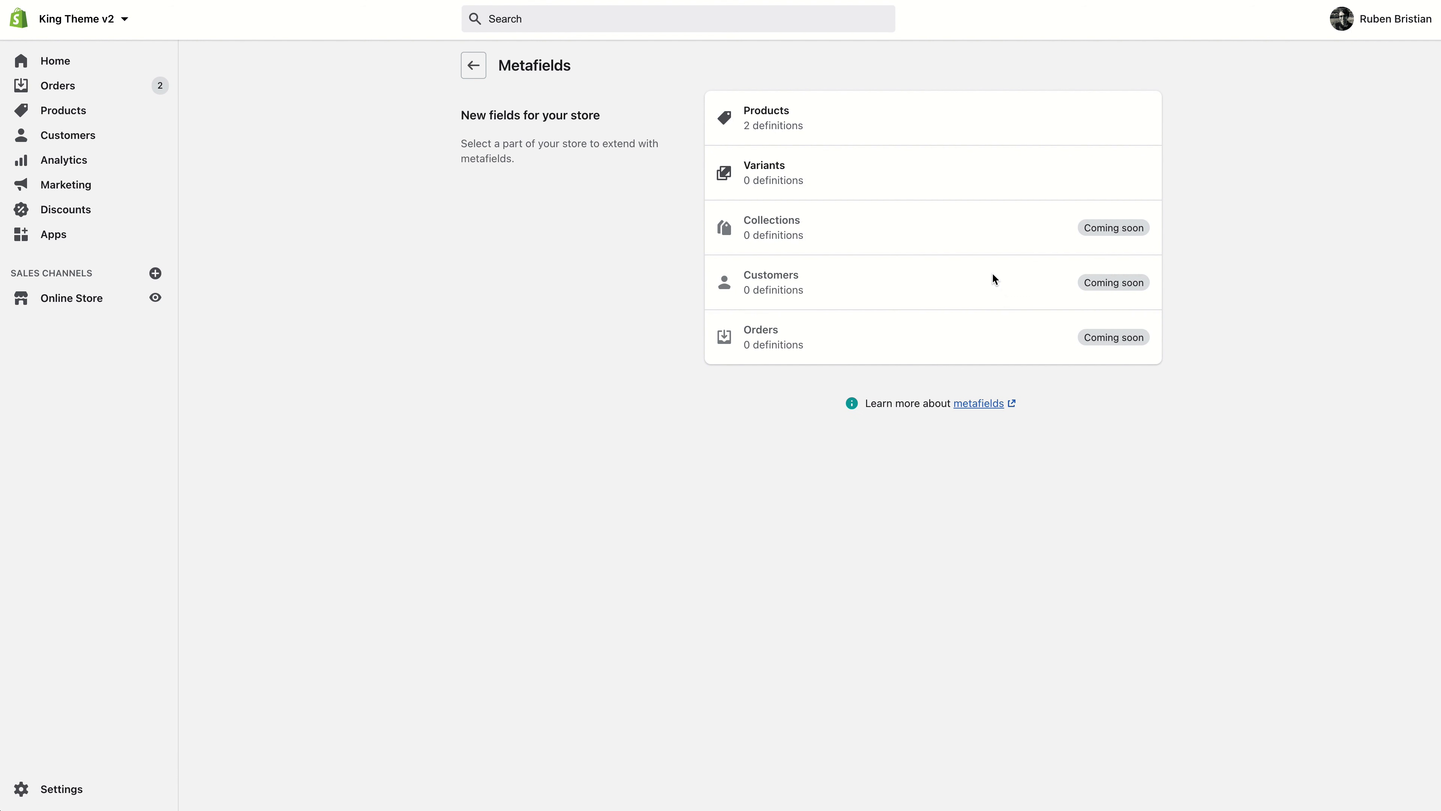
Open the First Product Subtitle definition from the product metafields, toggle its pinning, and return to the product definitions.
click(853, 137)
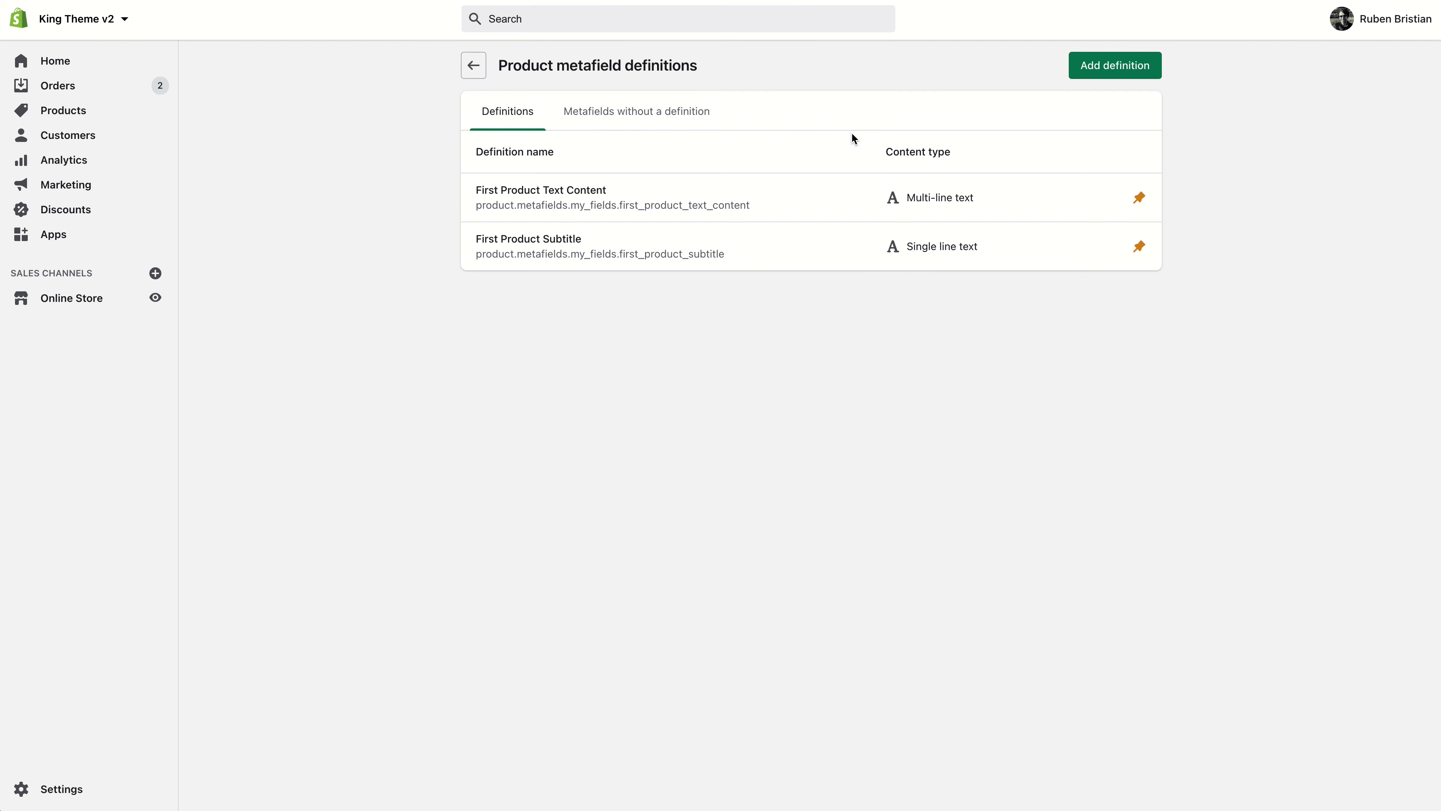
click(952, 181)
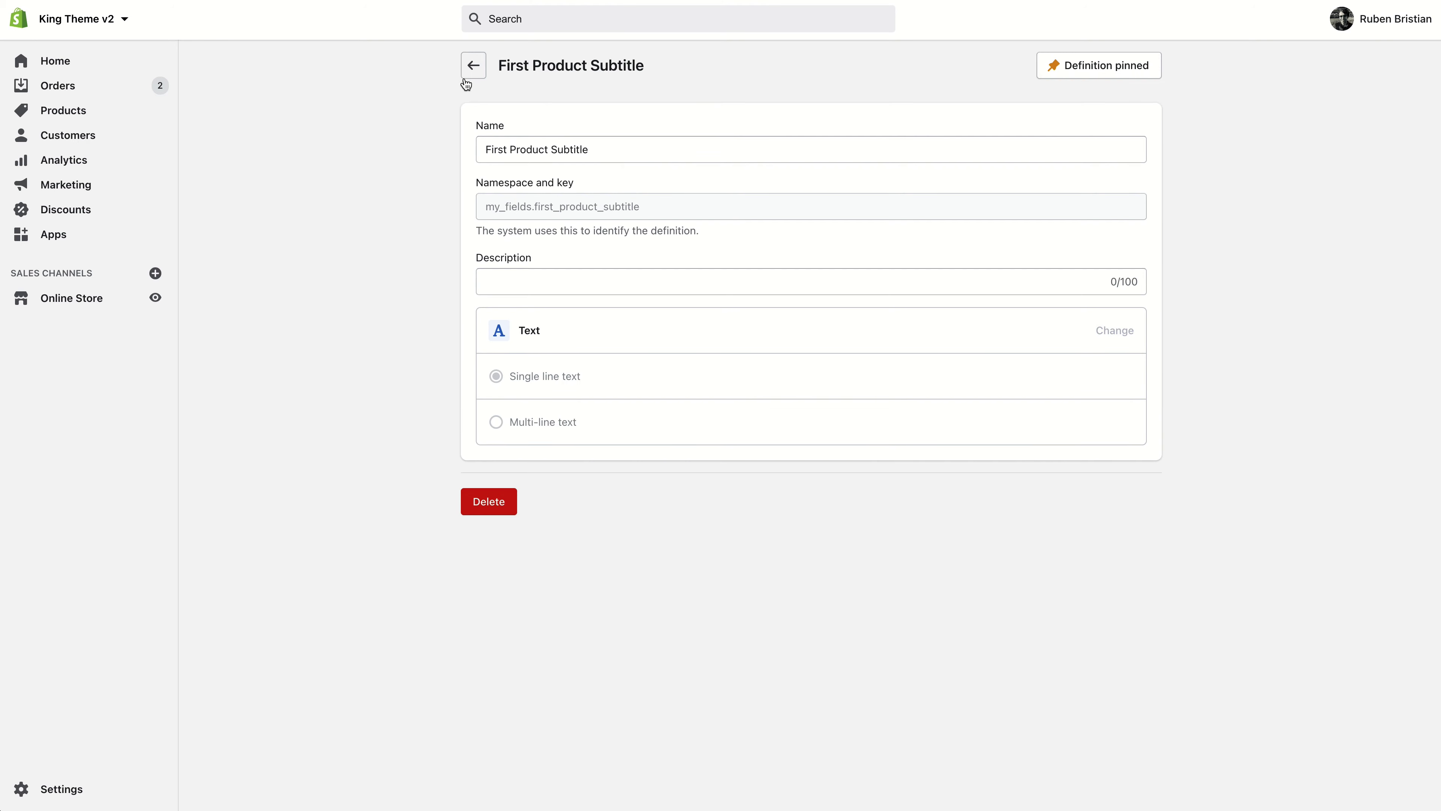
click(1066, 75)
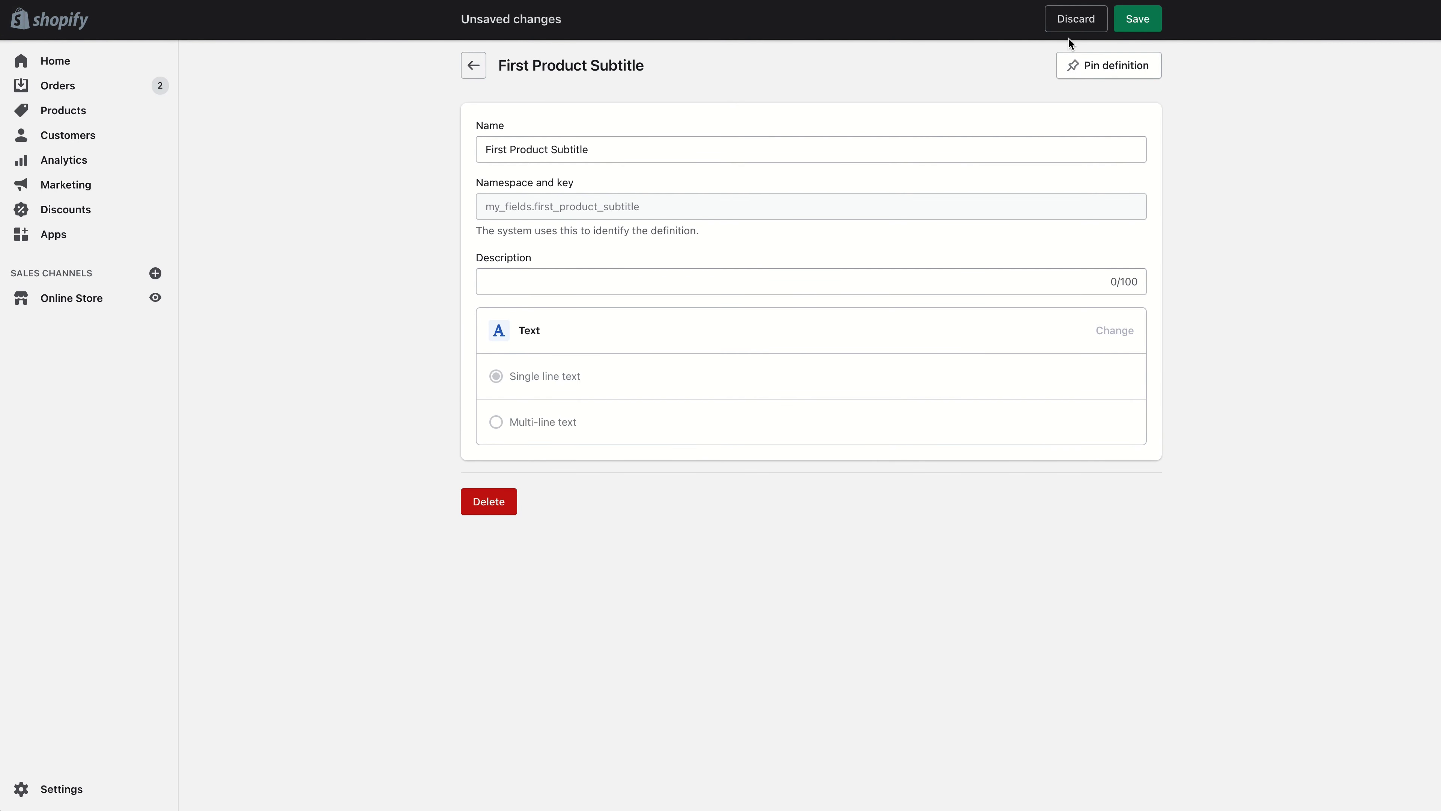
click(476, 68)
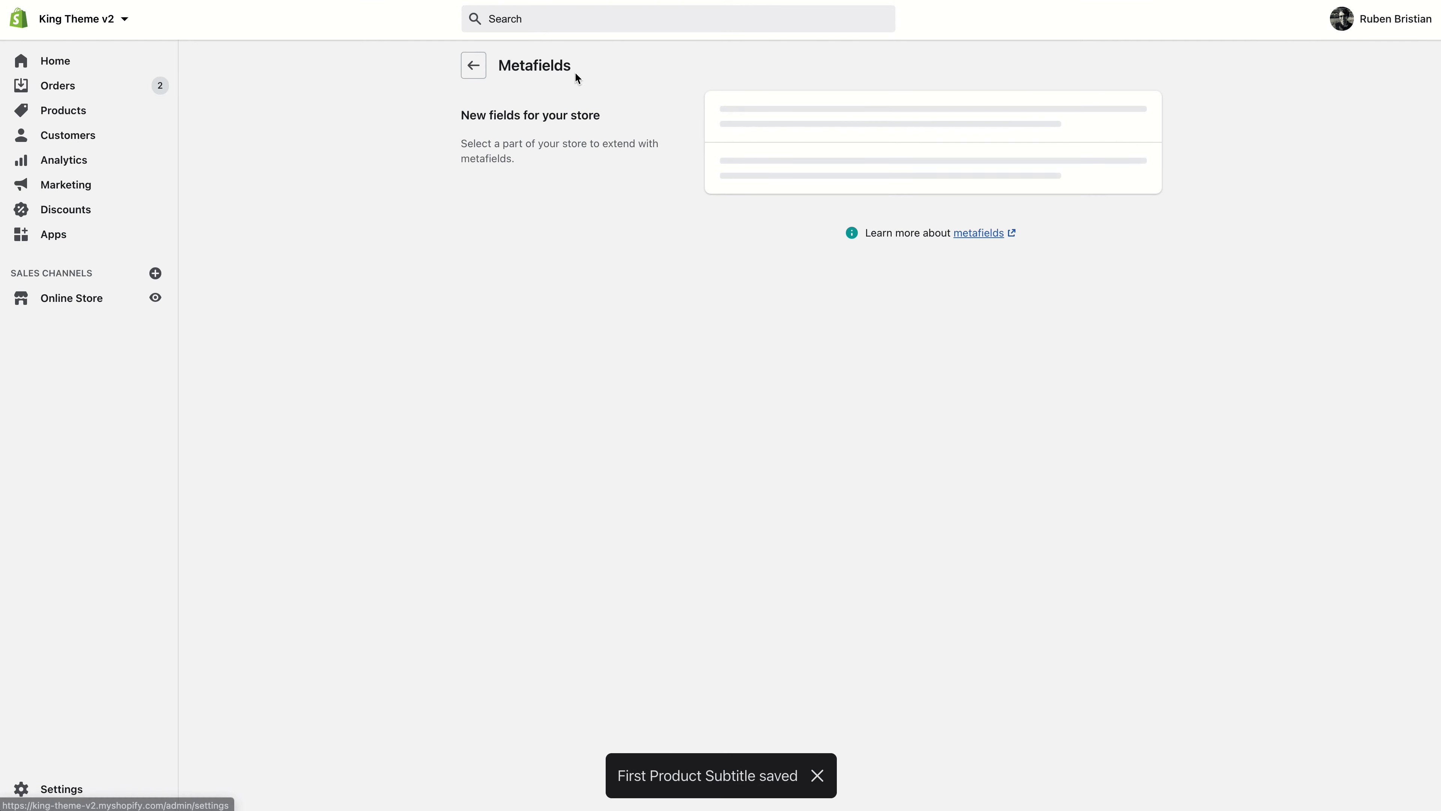
click(829, 126)
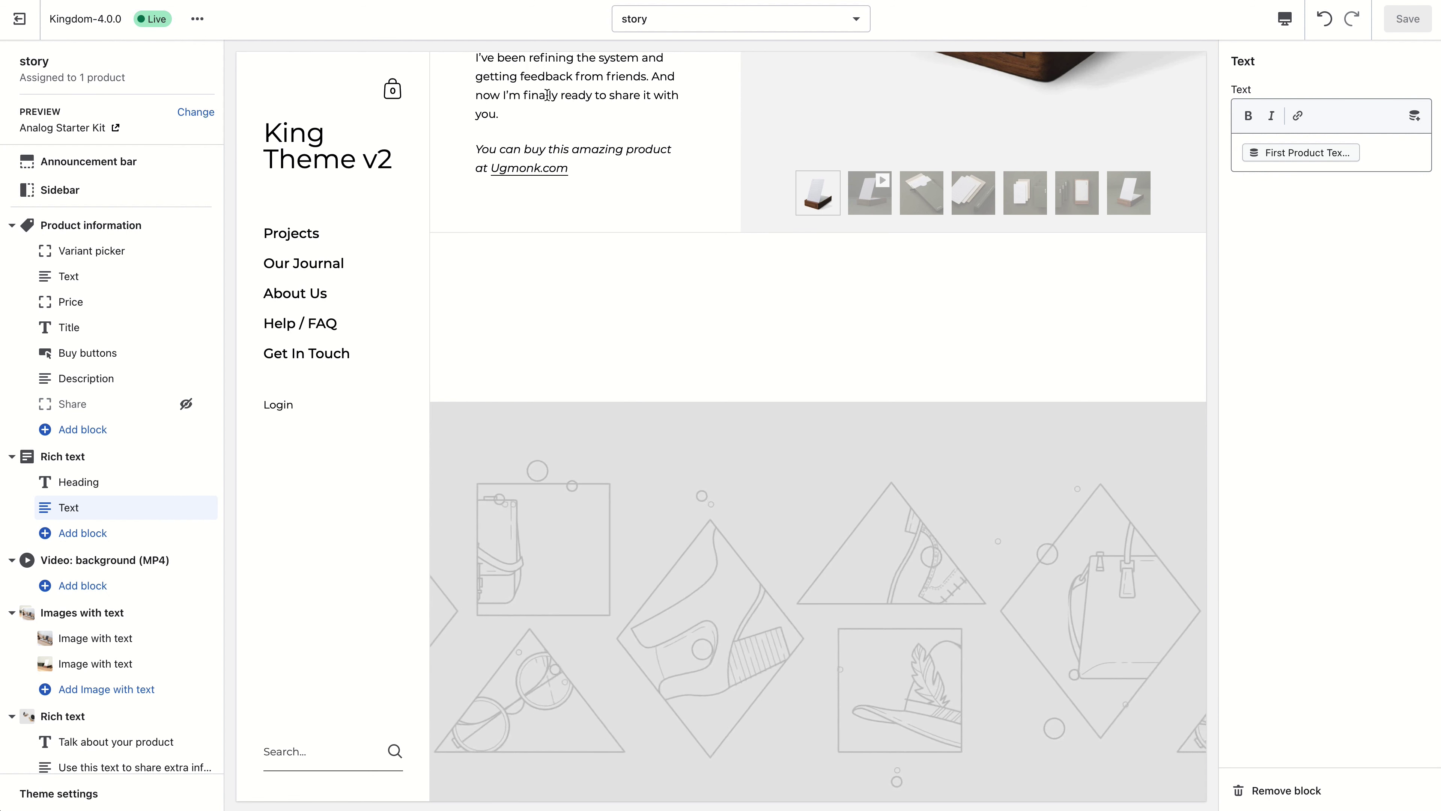
Select the first Image with text block of the story template and open the dynamic source choices for its background image.
scroll(639, 157, down, 10)
scroll(639, 156, up, 3)
scroll(639, 157, down, 3)
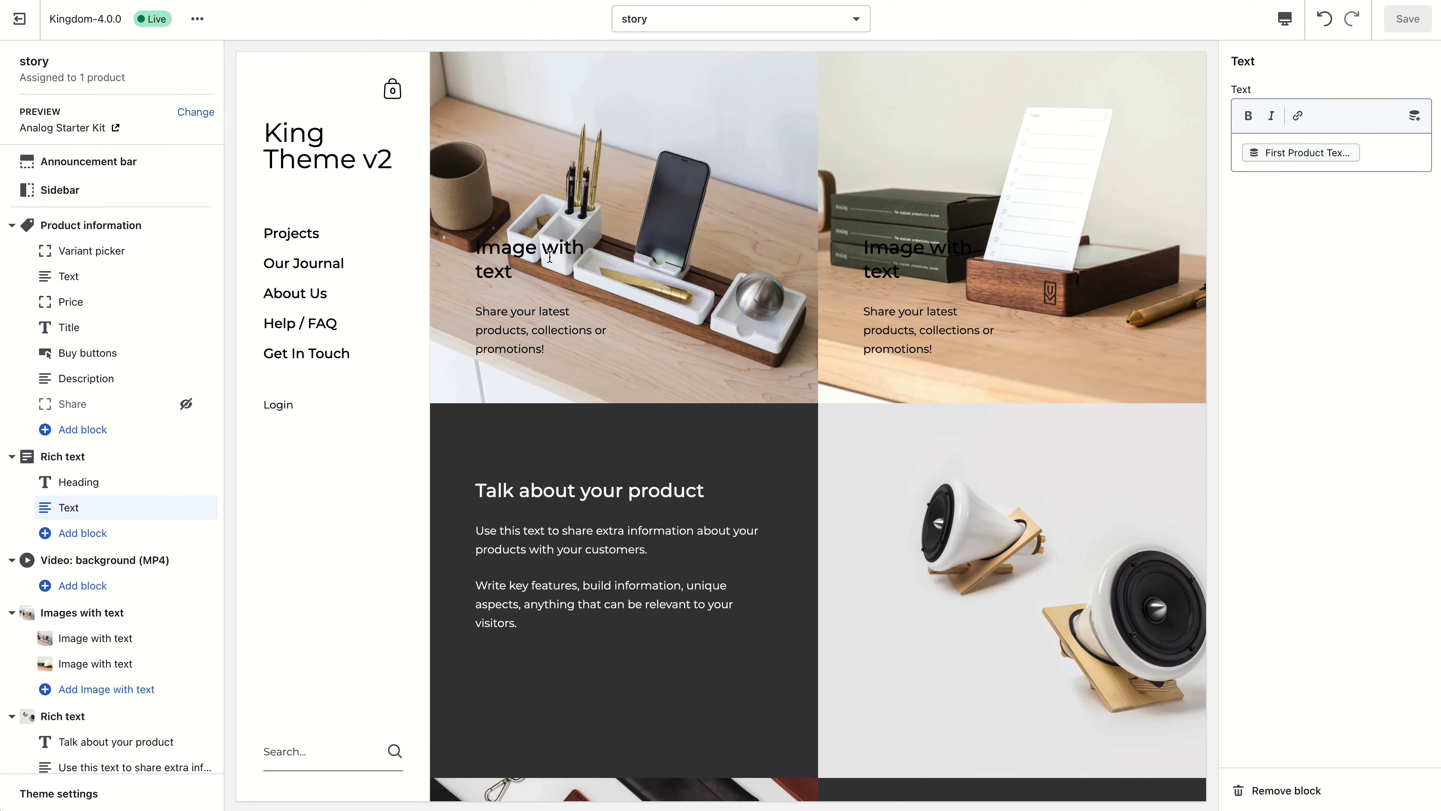
click(136, 638)
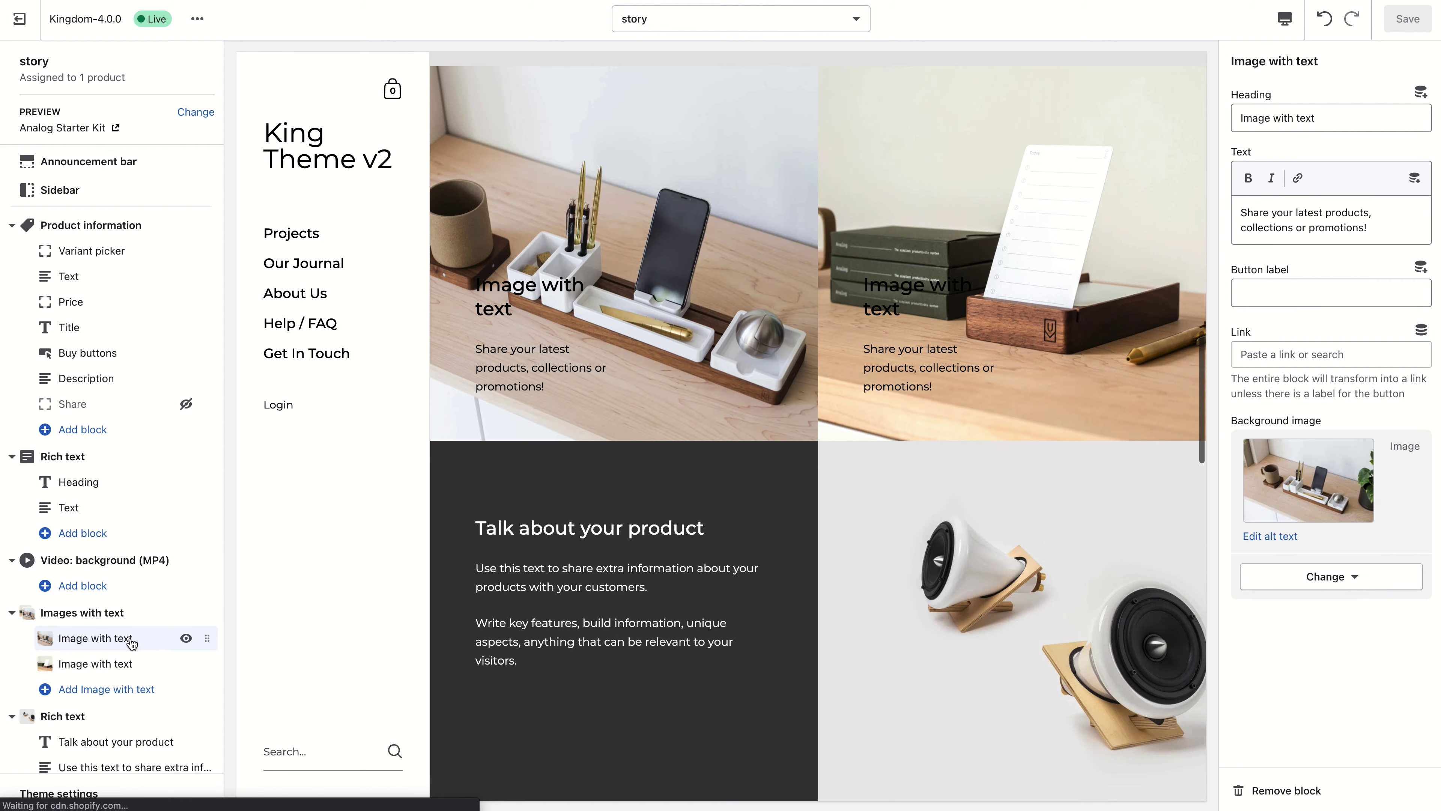
click(1377, 576)
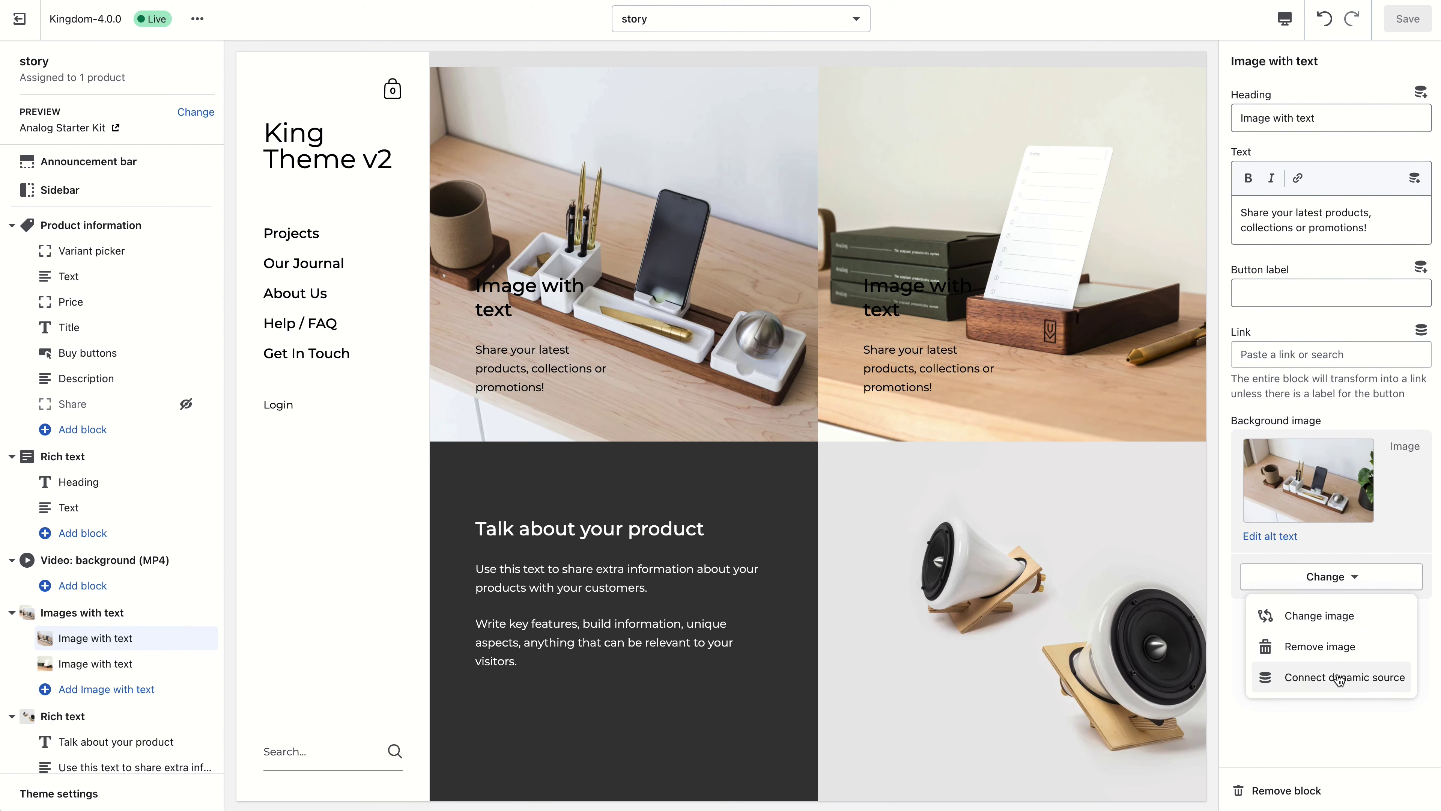
click(1325, 685)
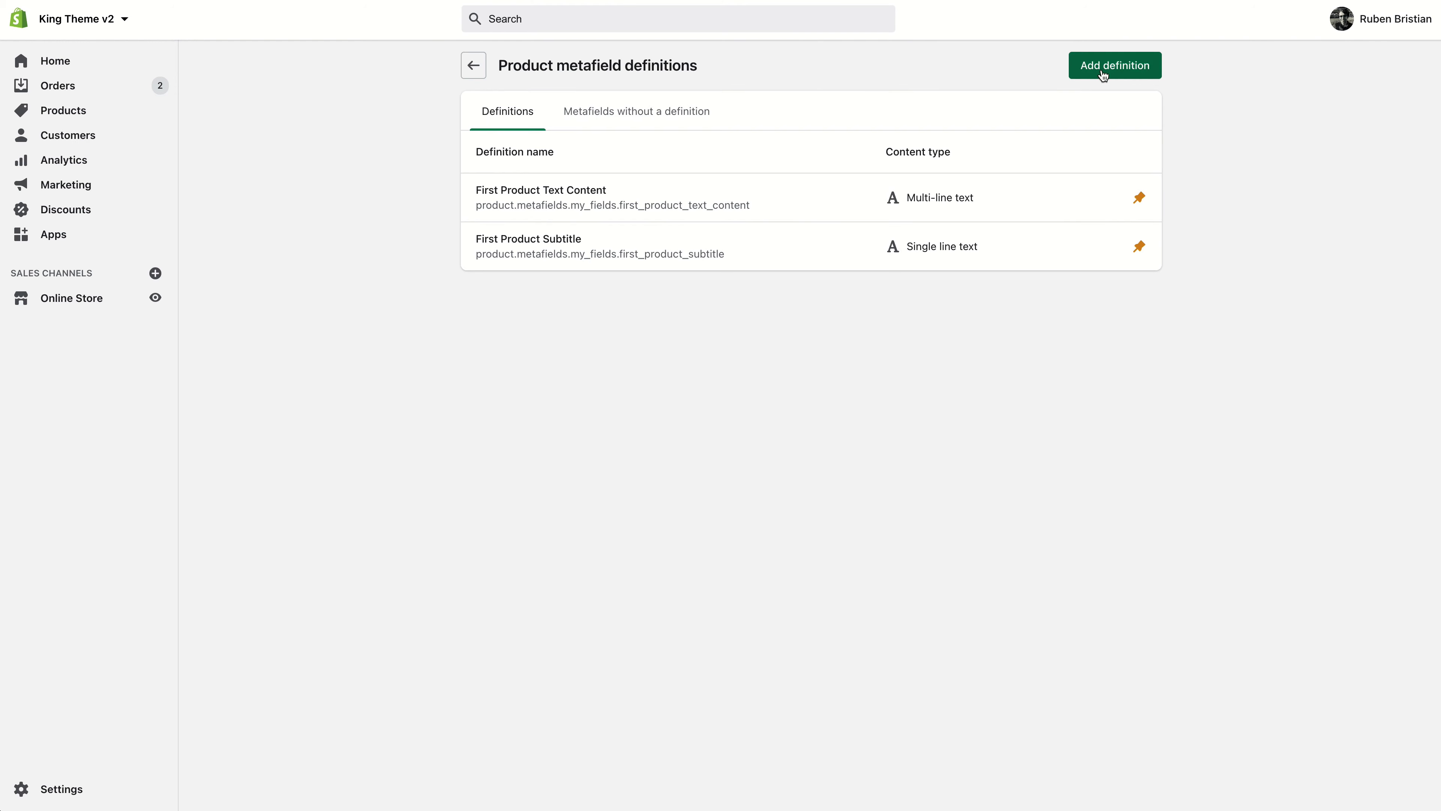
Start a new product metafield definition and name it Image 1.
click(1102, 68)
click(746, 150)
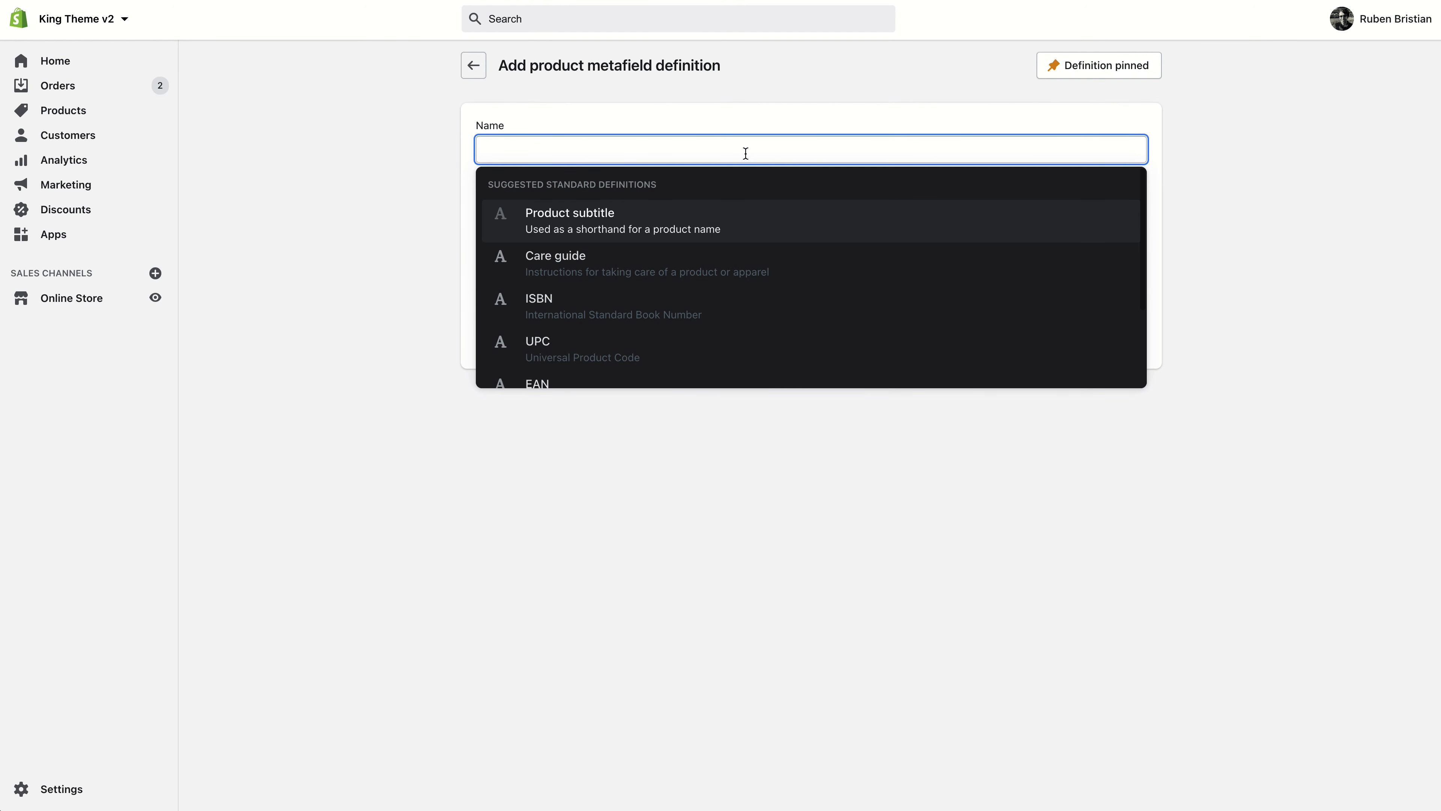
text(Image 1)
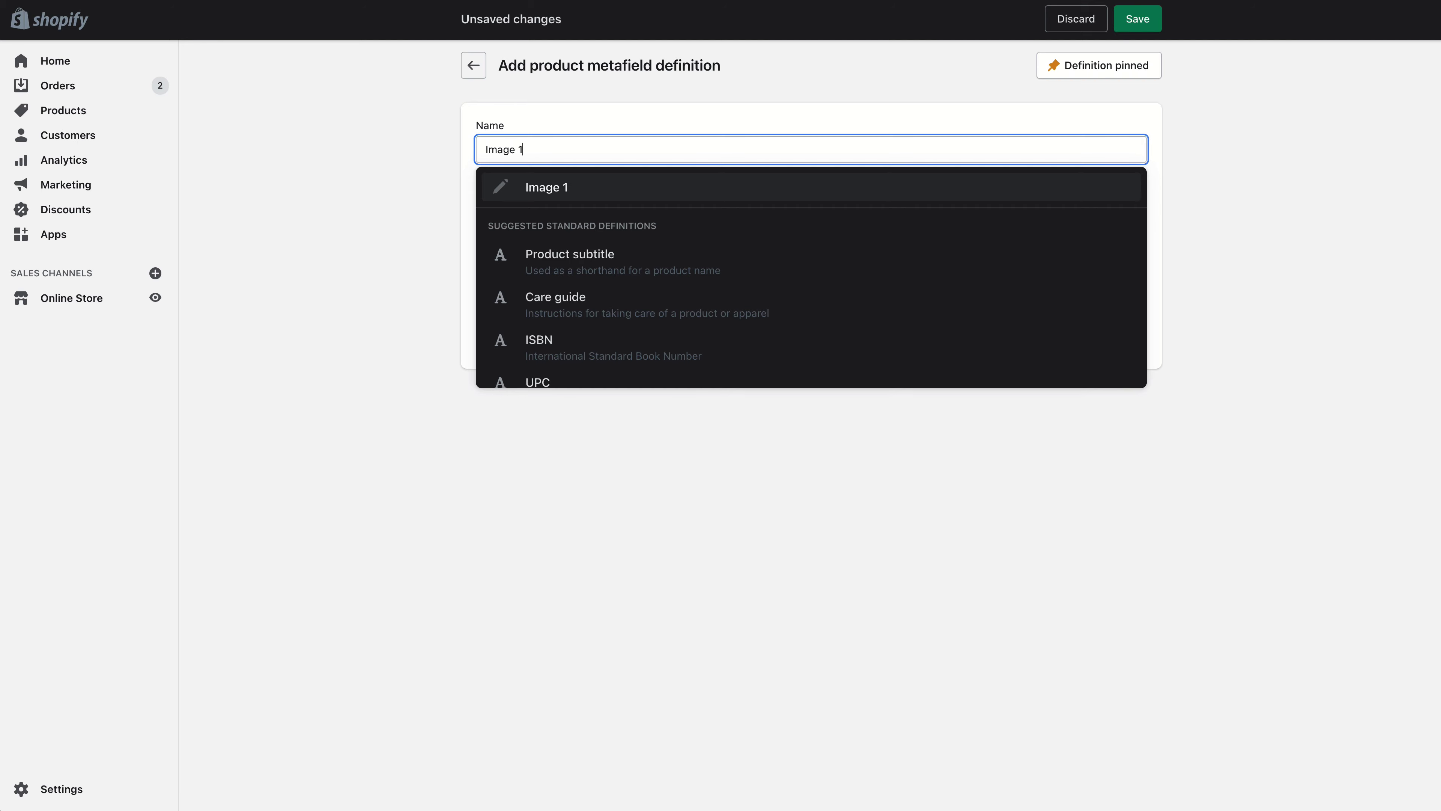
click(660, 188)
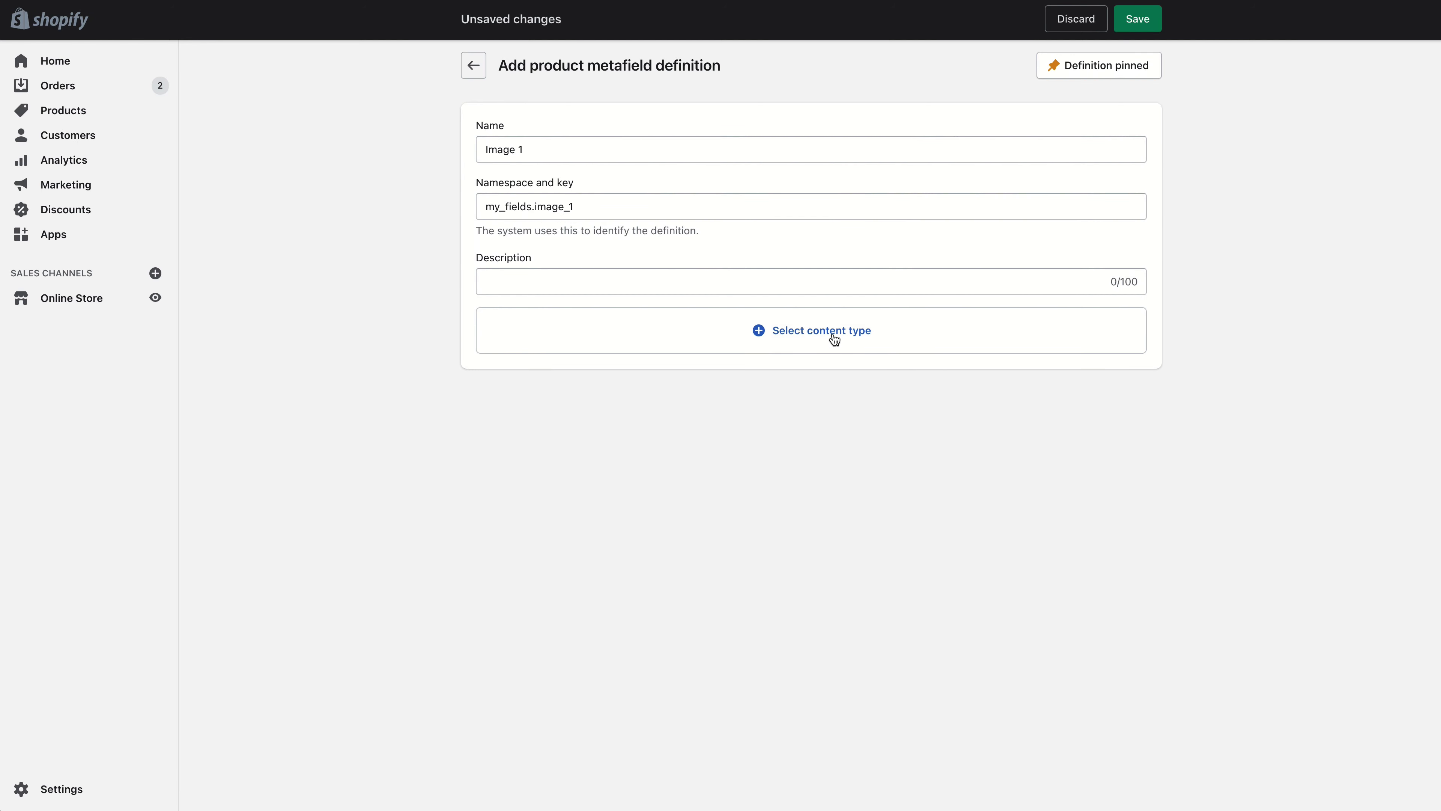
Set the Image 1 definition's content type to File, restrict it to images only, and save it.
click(833, 336)
scroll(568, 494, down, 3)
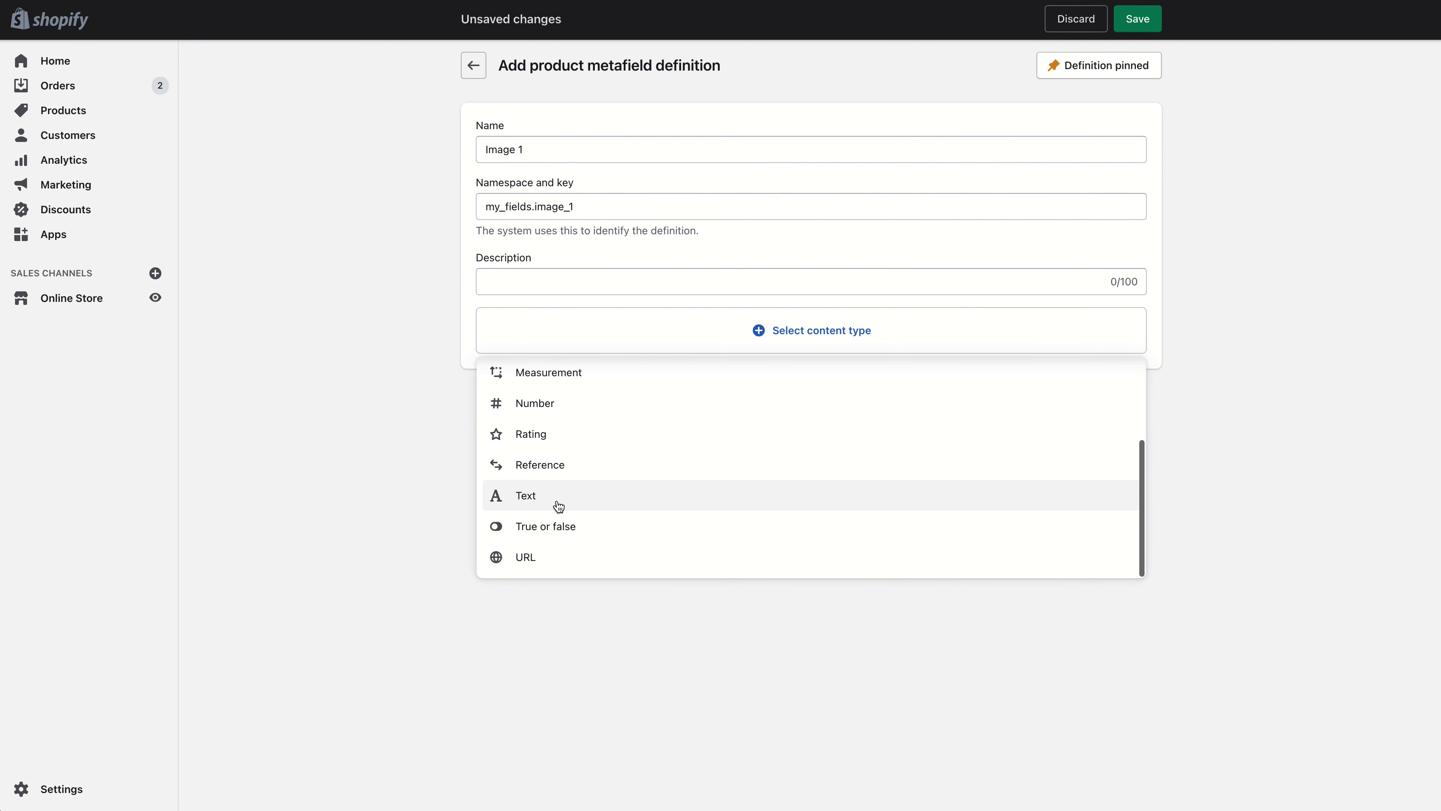
scroll(547, 483, up, 1)
scroll(547, 426, up, 1)
click(551, 399)
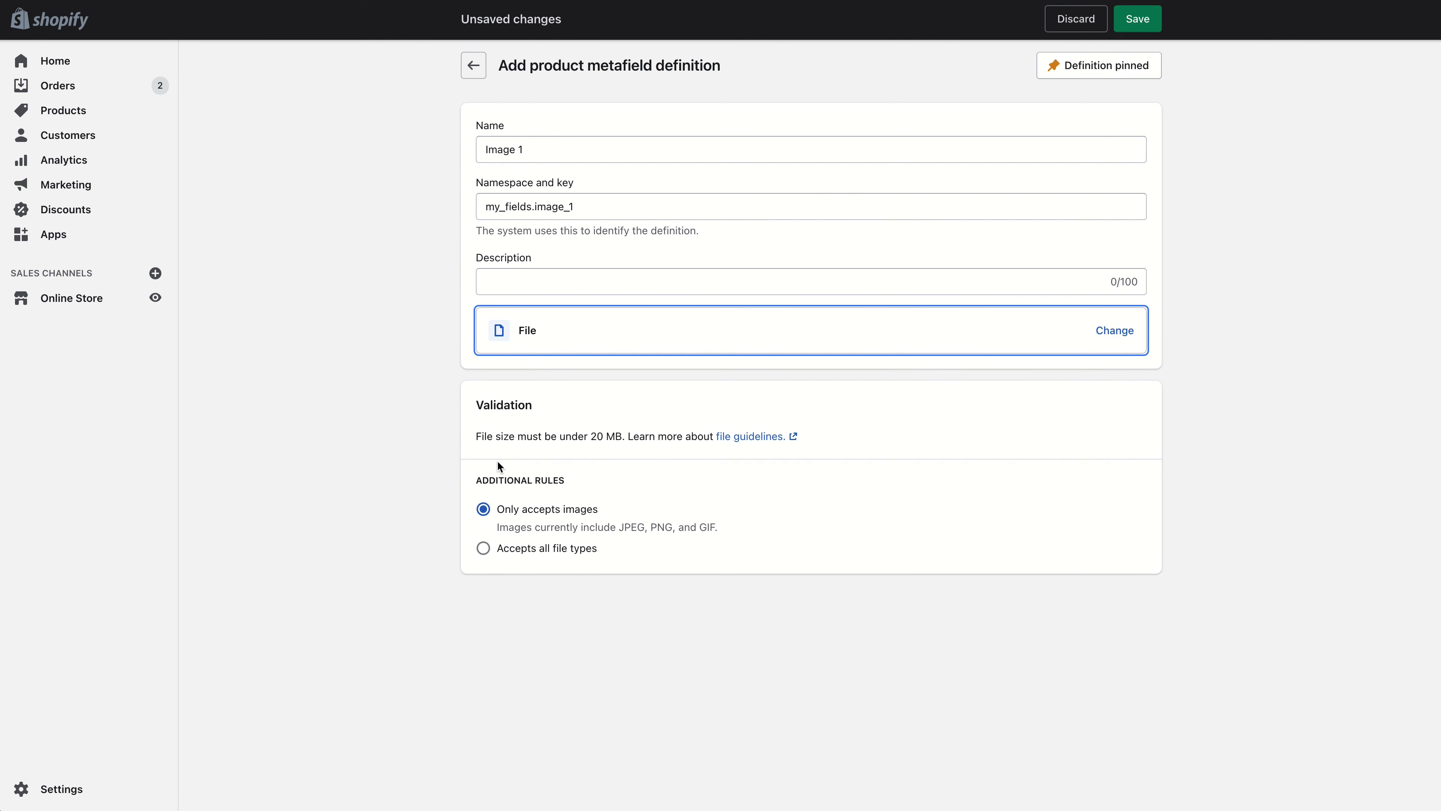
click(536, 548)
click(540, 509)
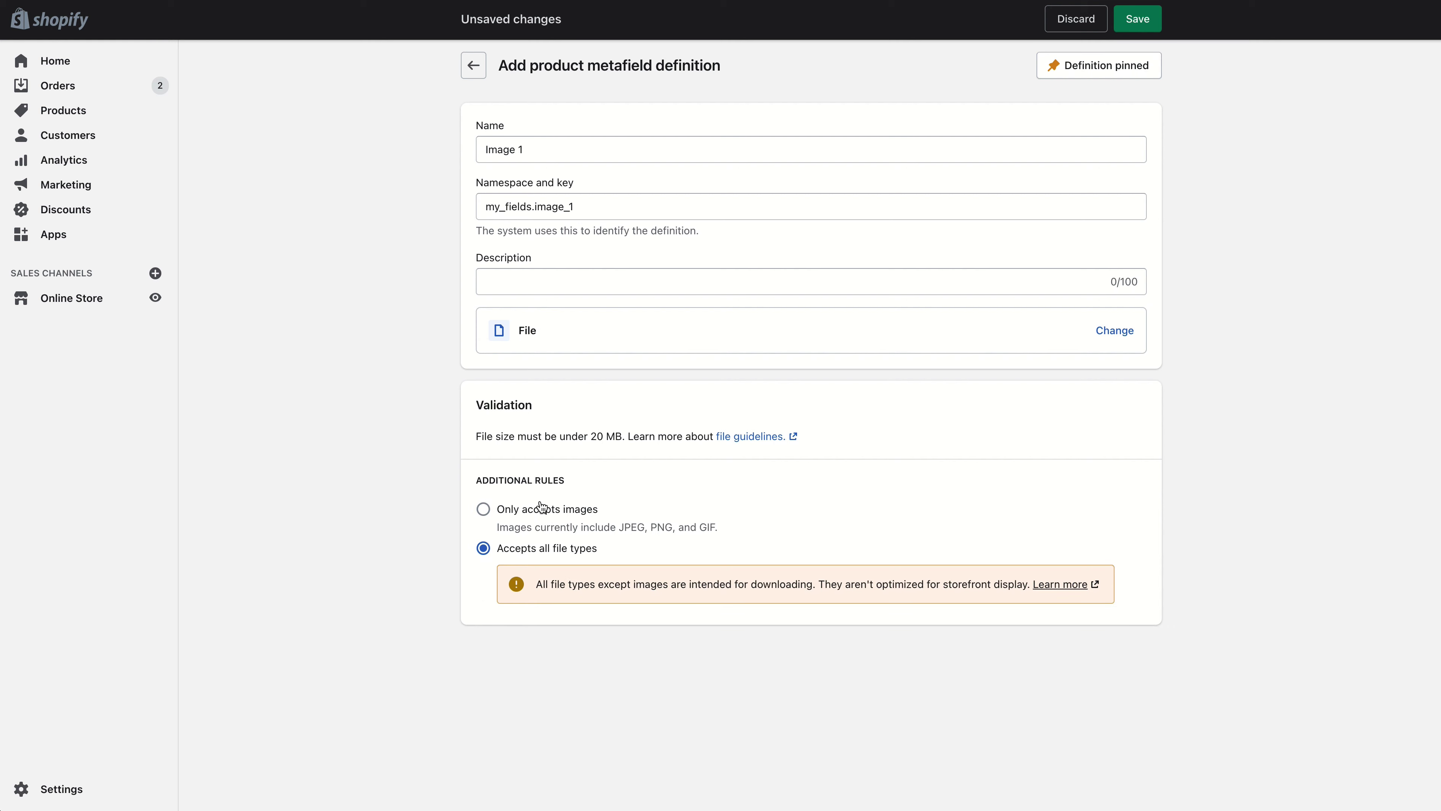
click(543, 546)
click(567, 515)
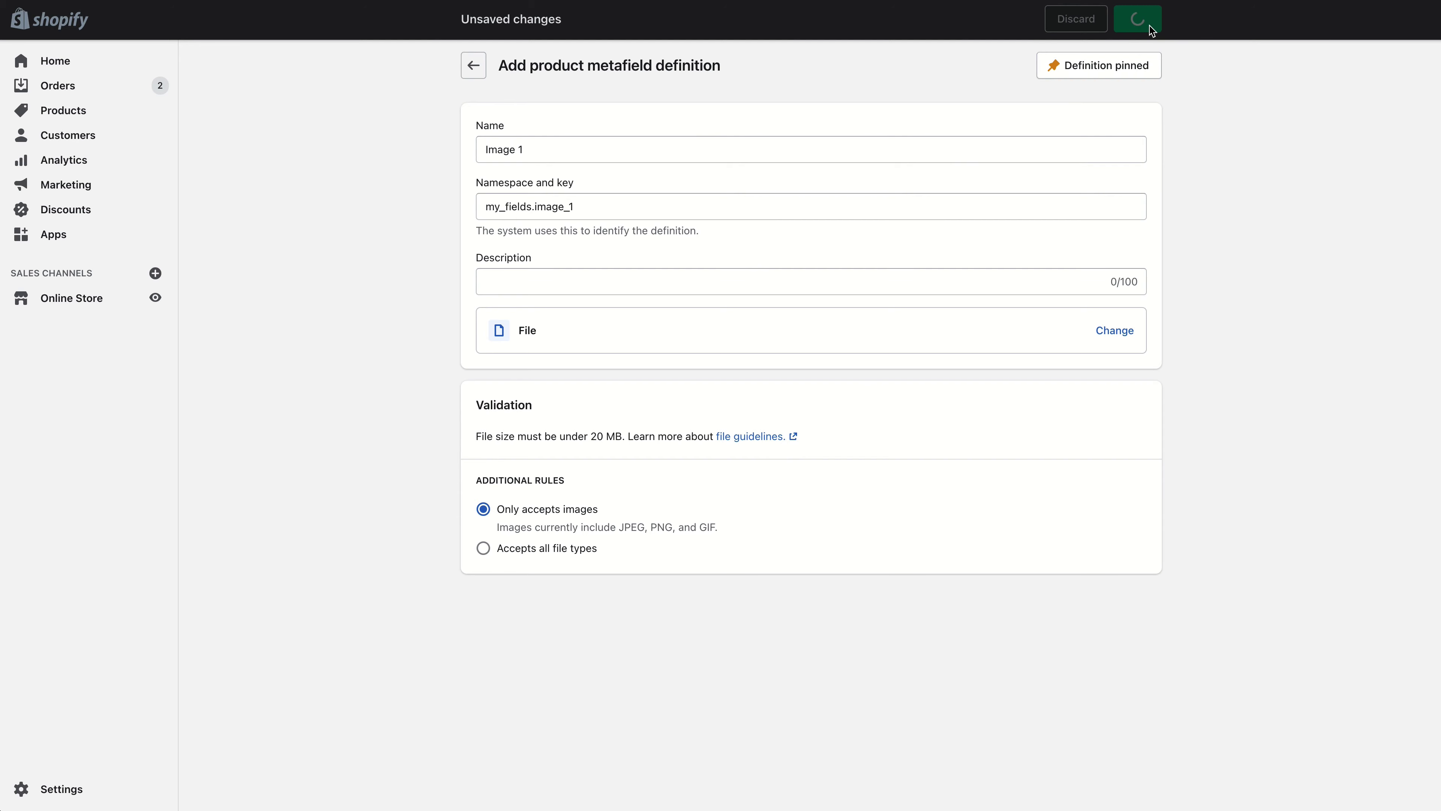
Start another product metafield definition and begin its name with "Image".
click(1087, 62)
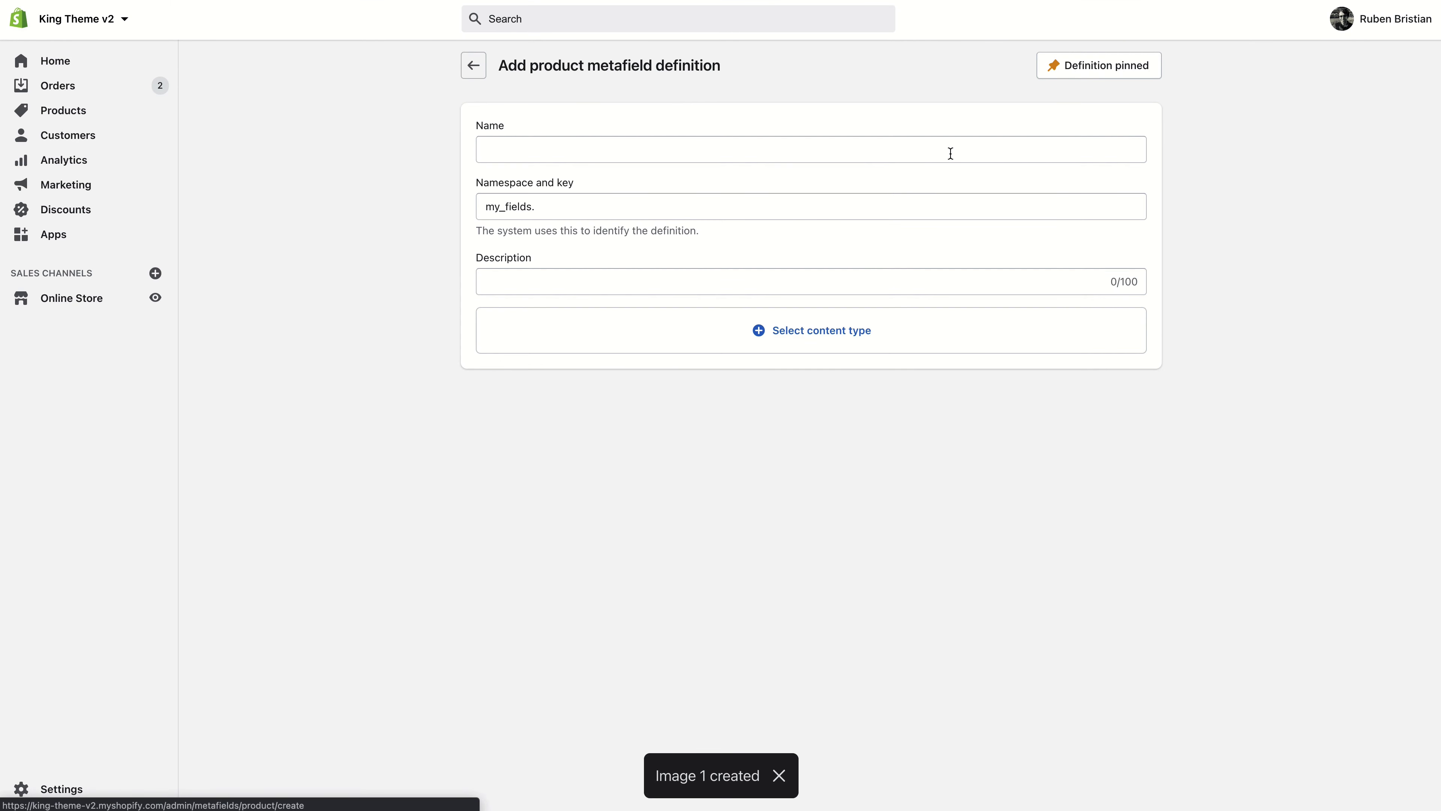
click(611, 148)
text(Image)
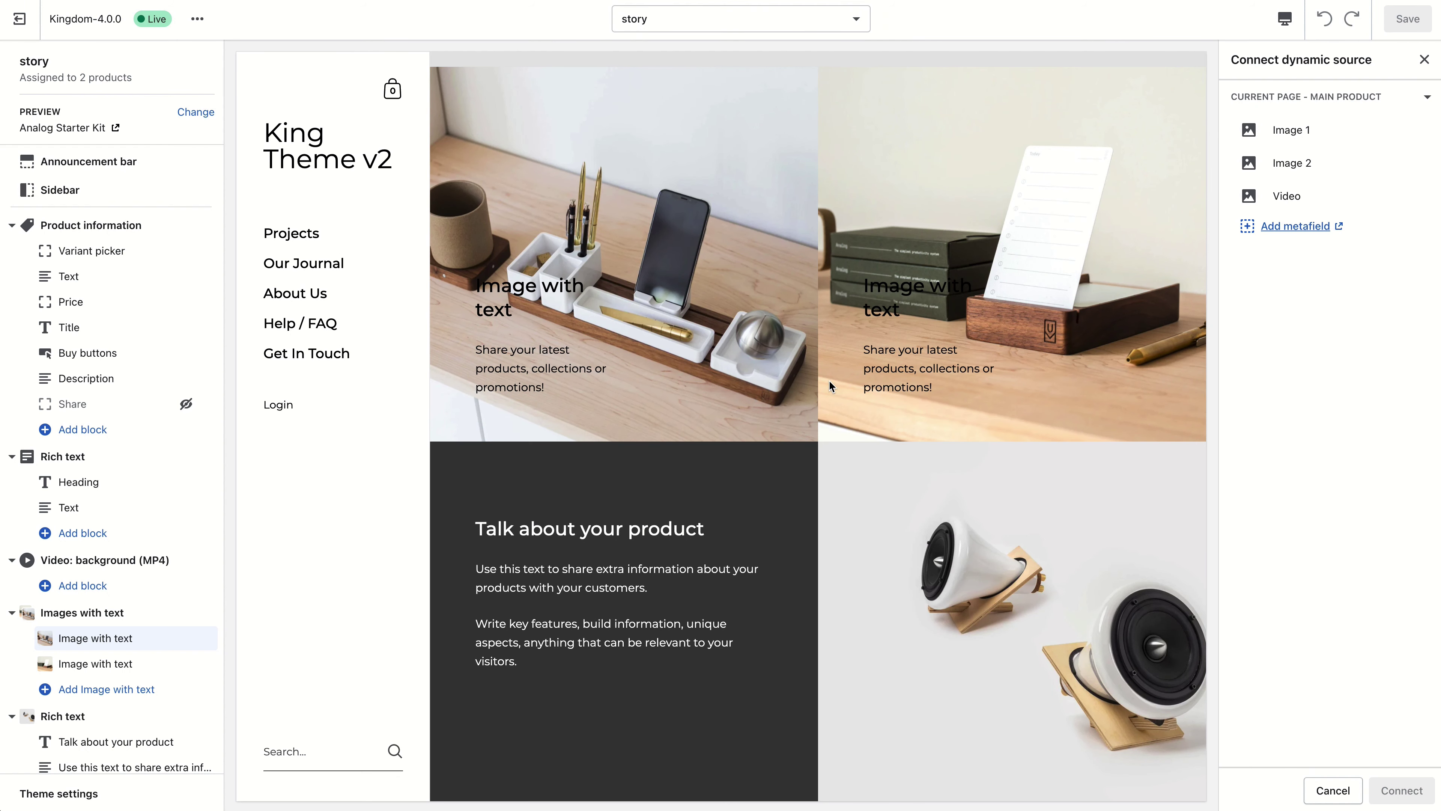
Connect the Image 1 metafield as the background image of the first Image with text block.
scroll(829, 386, up, 3)
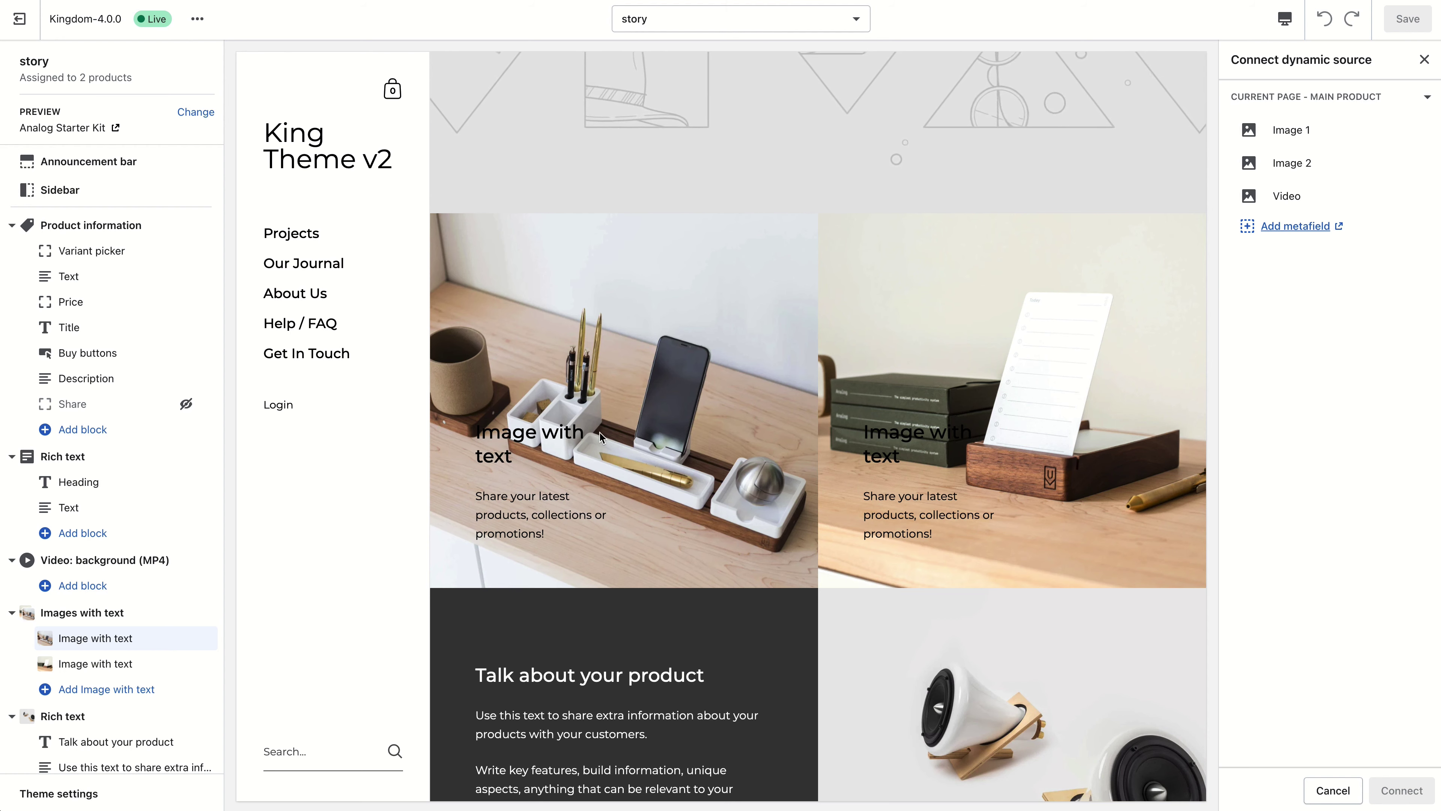
click(1314, 122)
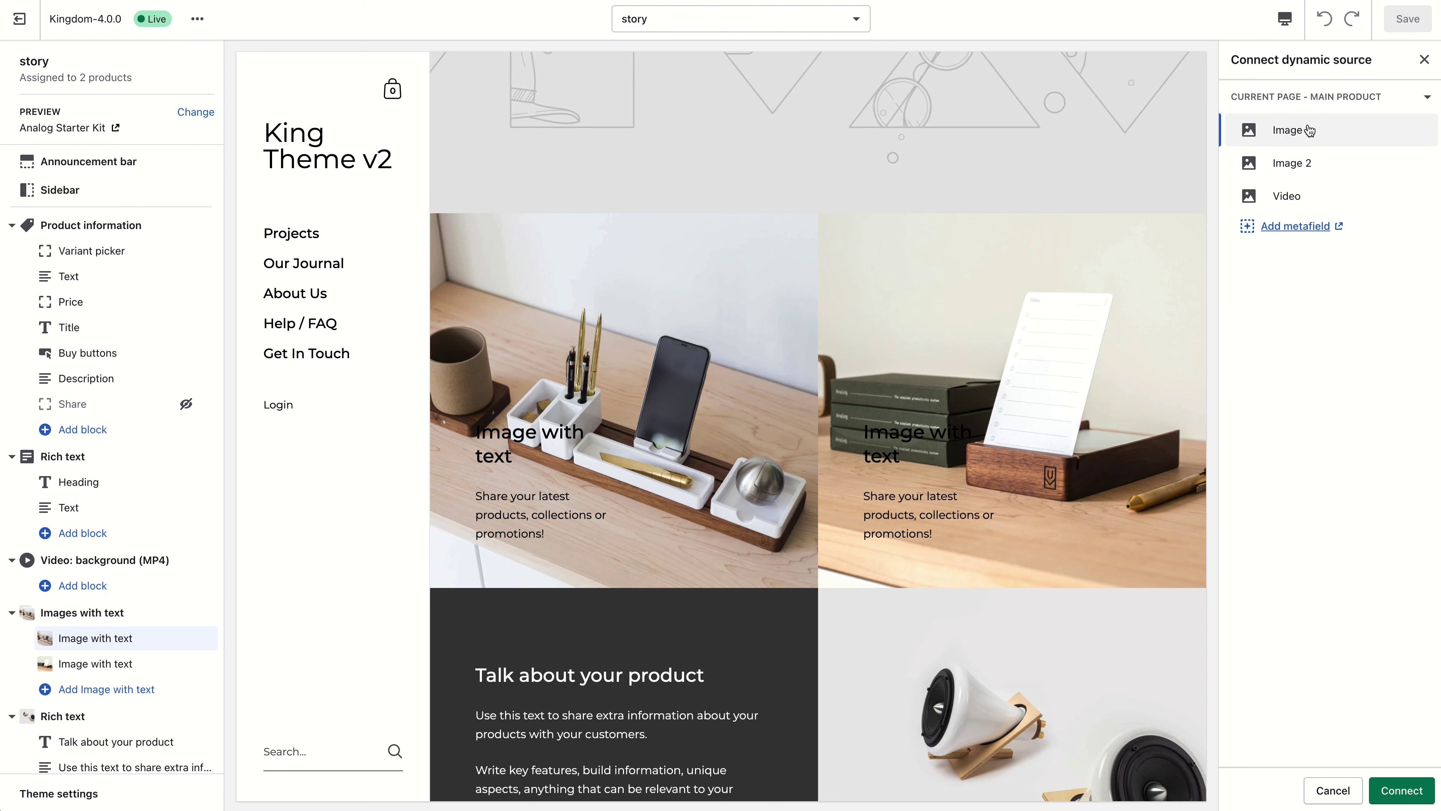
scroll(1159, 283, down, 2)
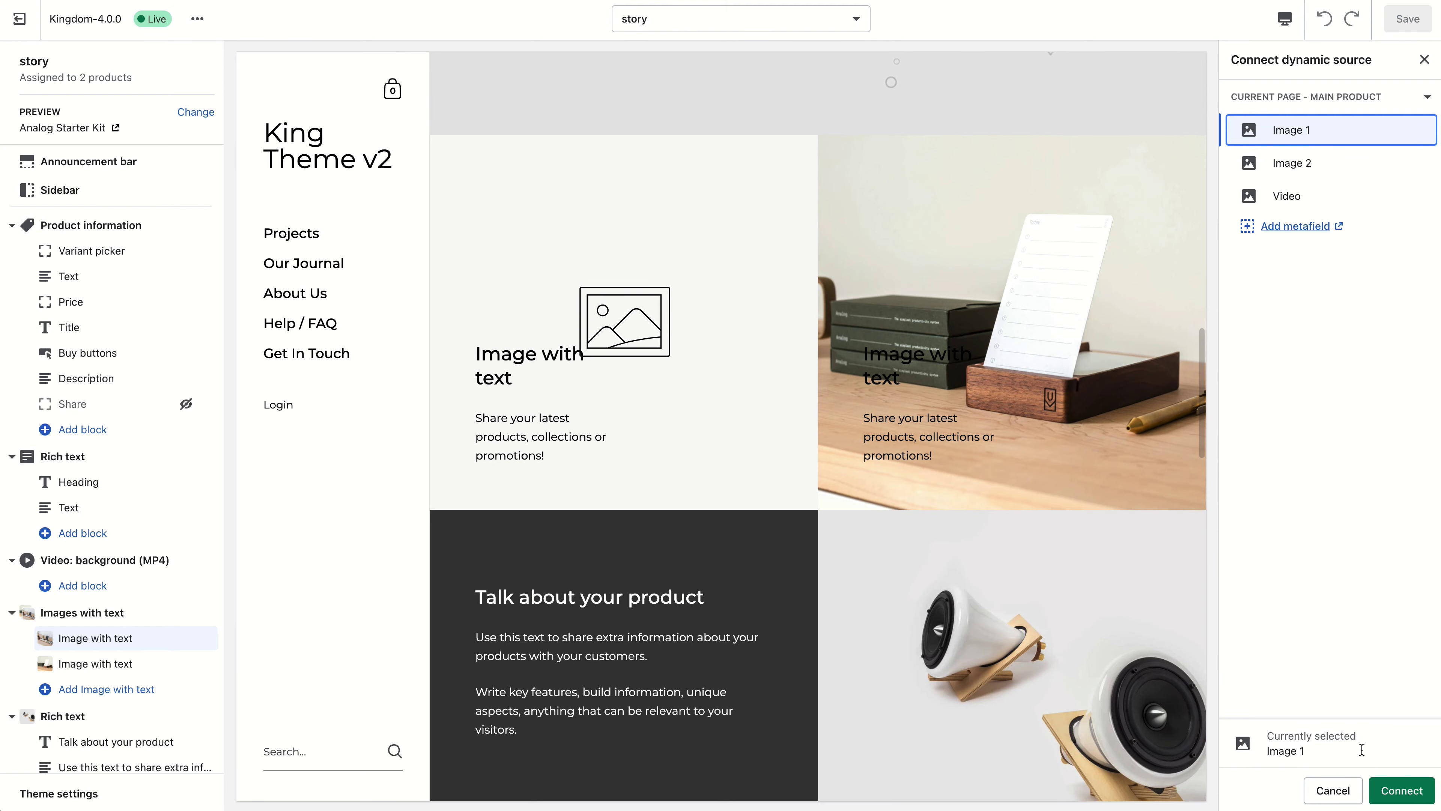
click(1400, 790)
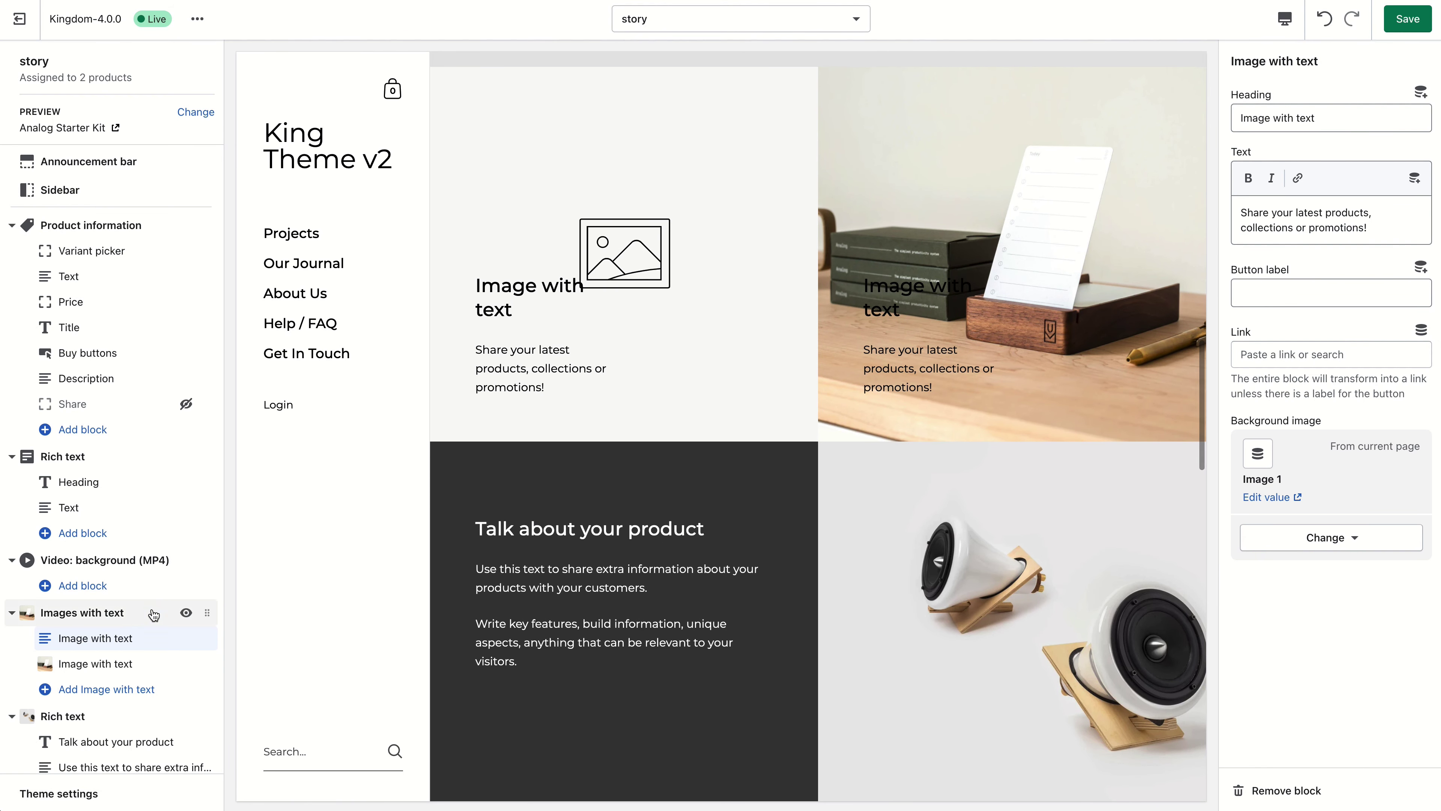
Connect the Image 2 metafield as the background image of the second Image with text block.
click(130, 667)
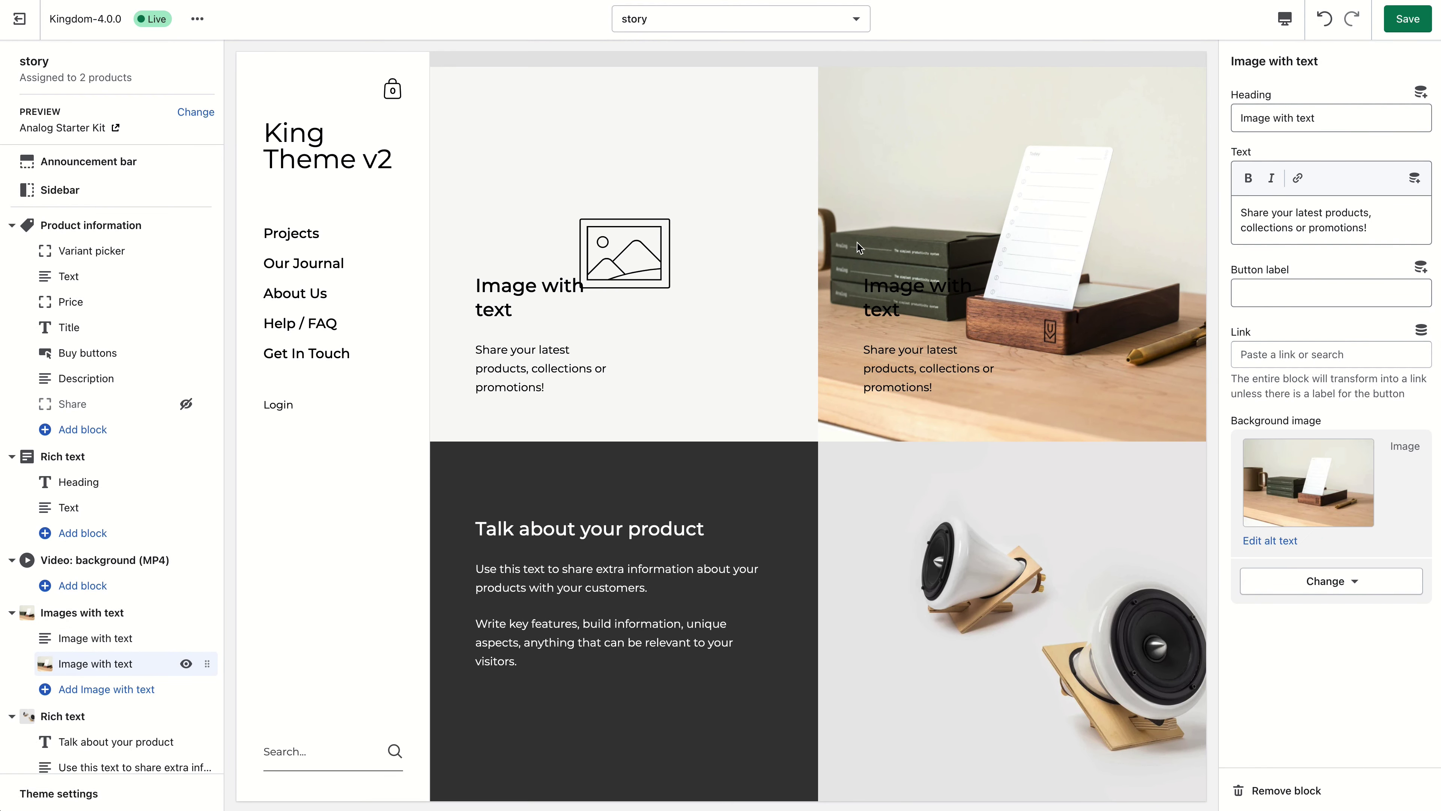
click(1345, 581)
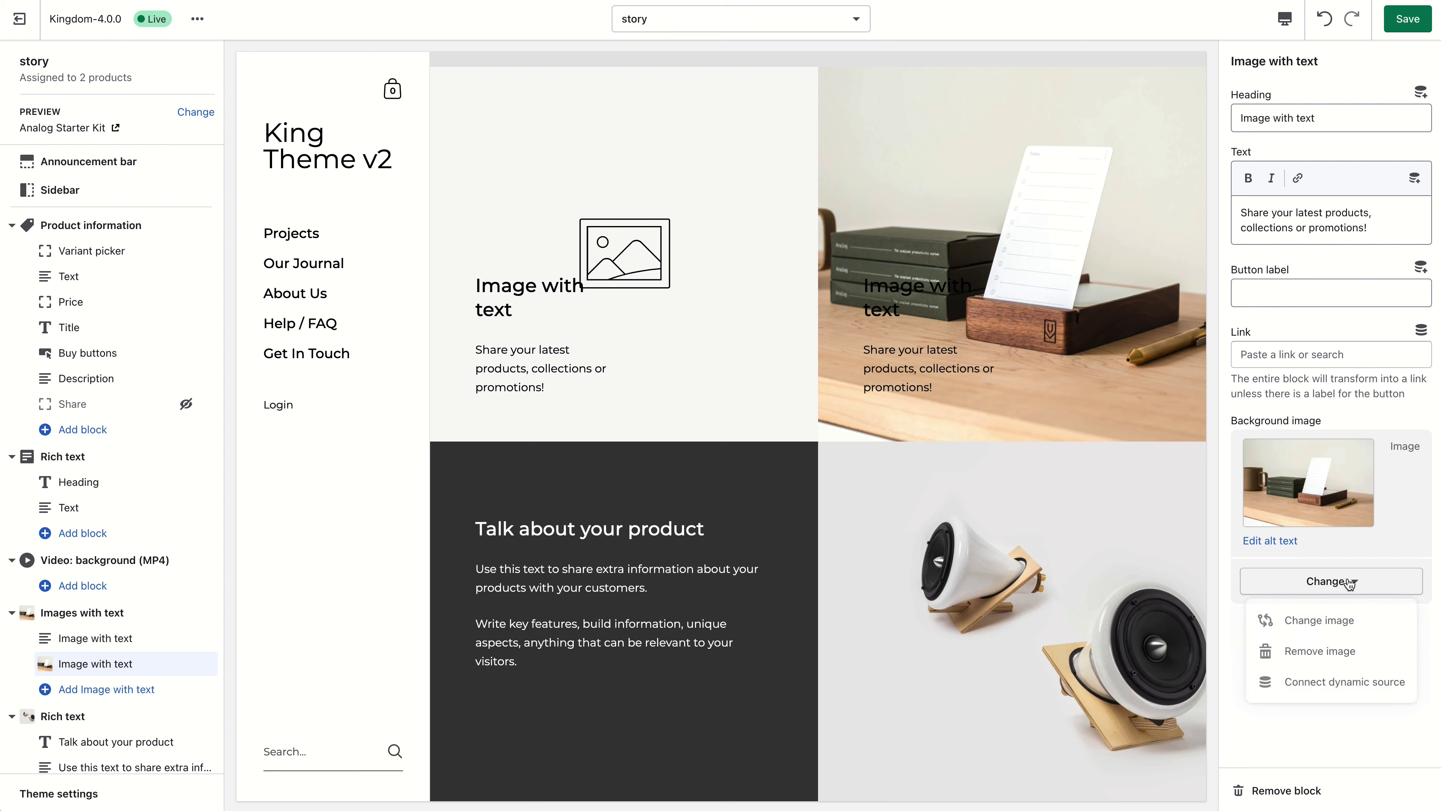
click(1338, 681)
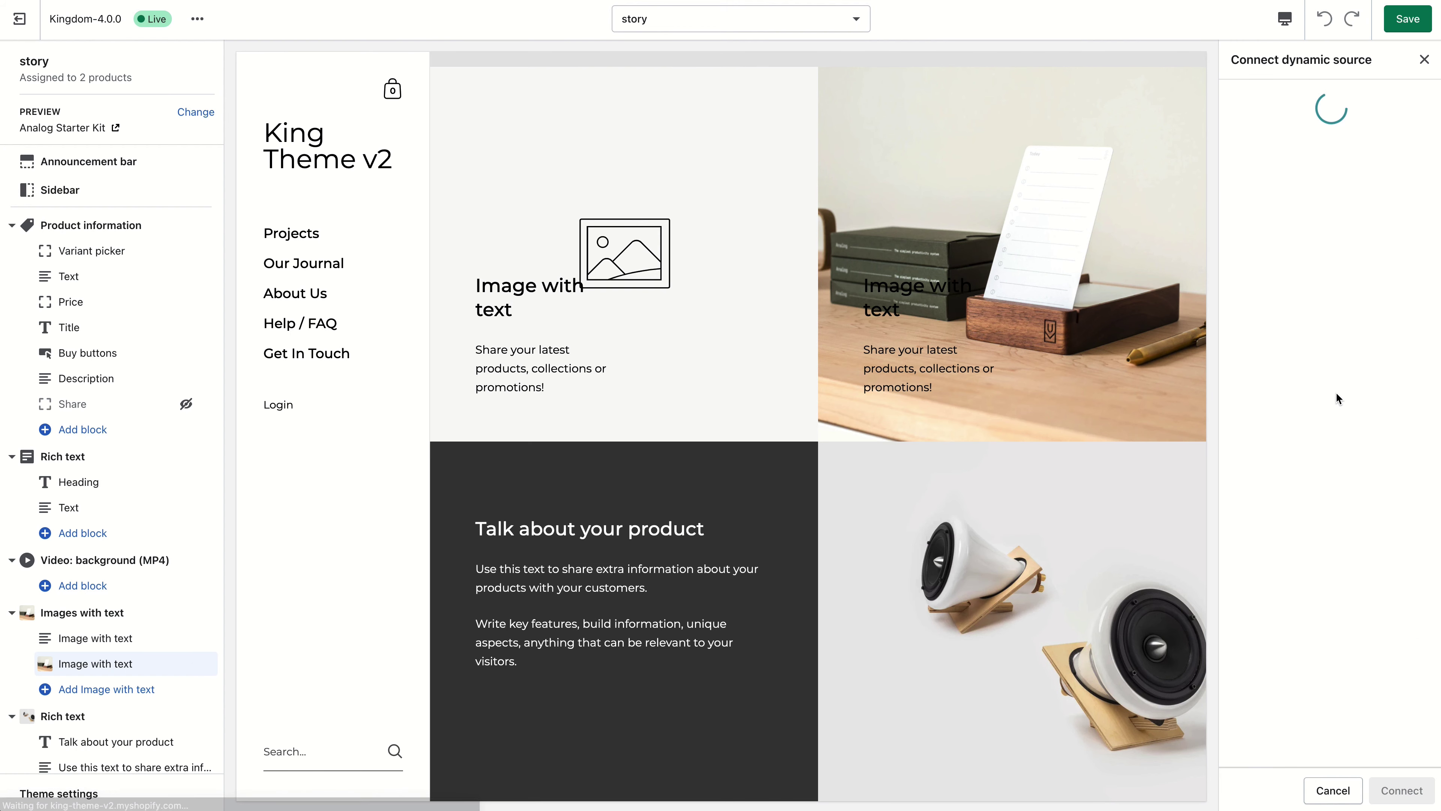
click(1303, 165)
click(1402, 790)
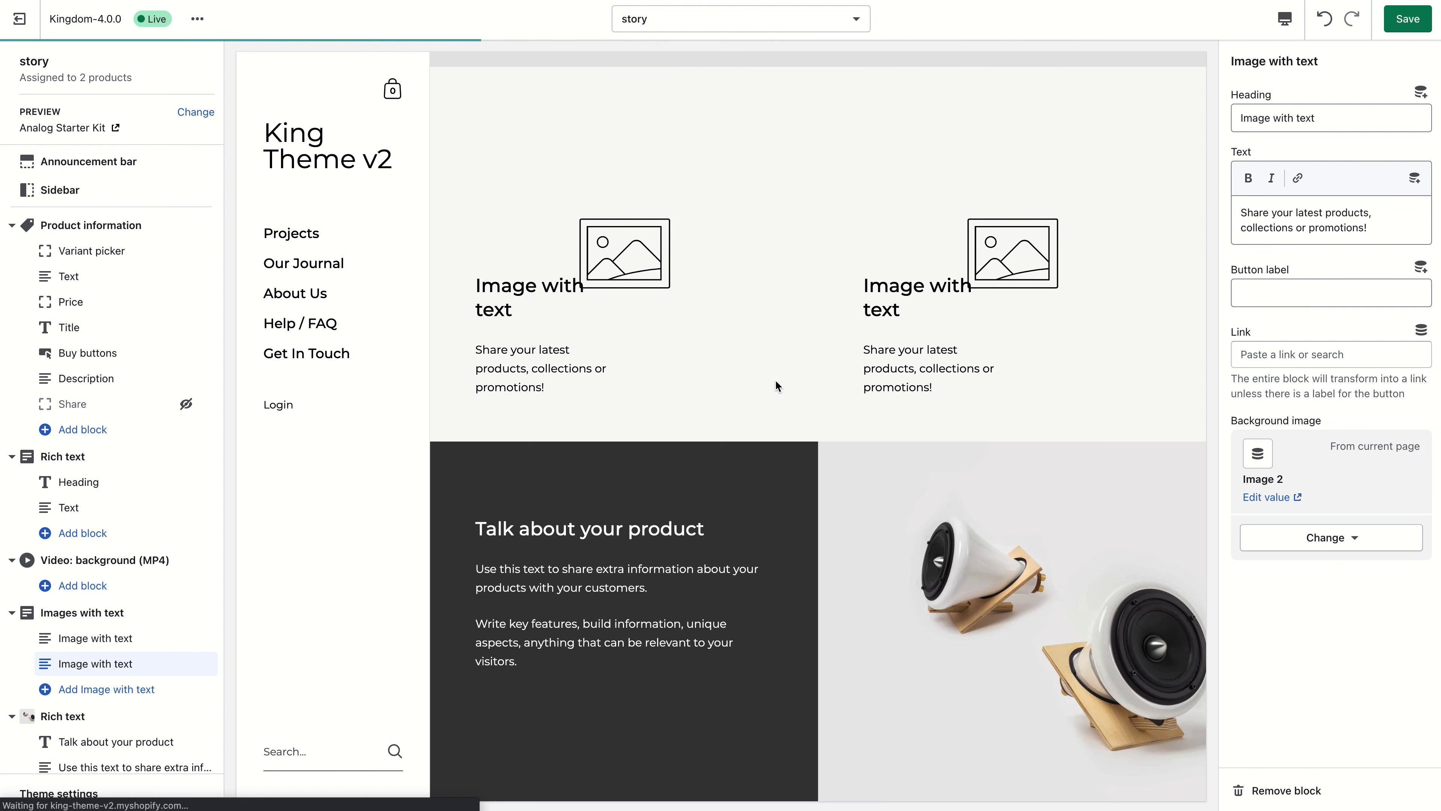
Replace the first Image with text block's heading with the Image 1 Title metafield.
click(128, 647)
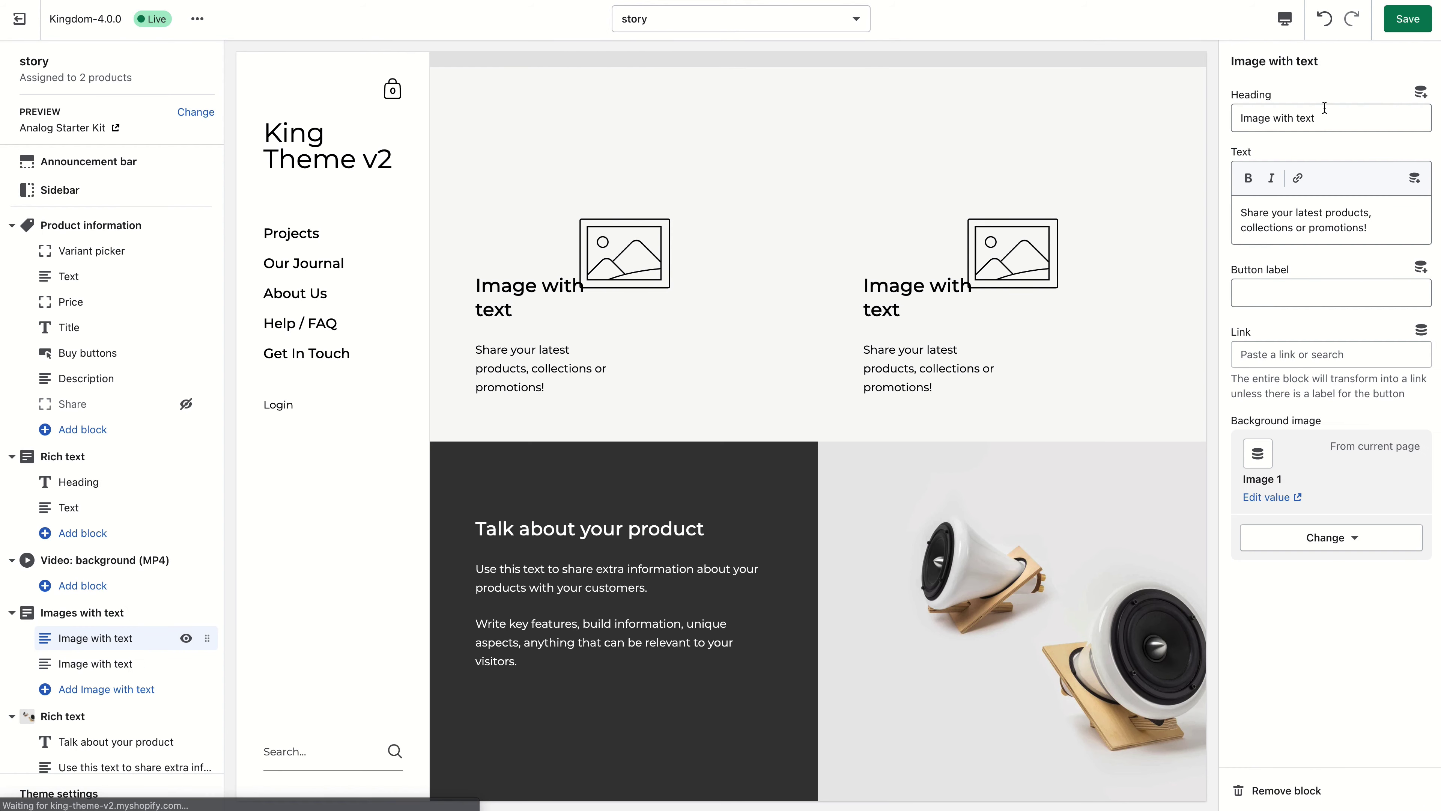
triple_click(1246, 113)
click(1420, 92)
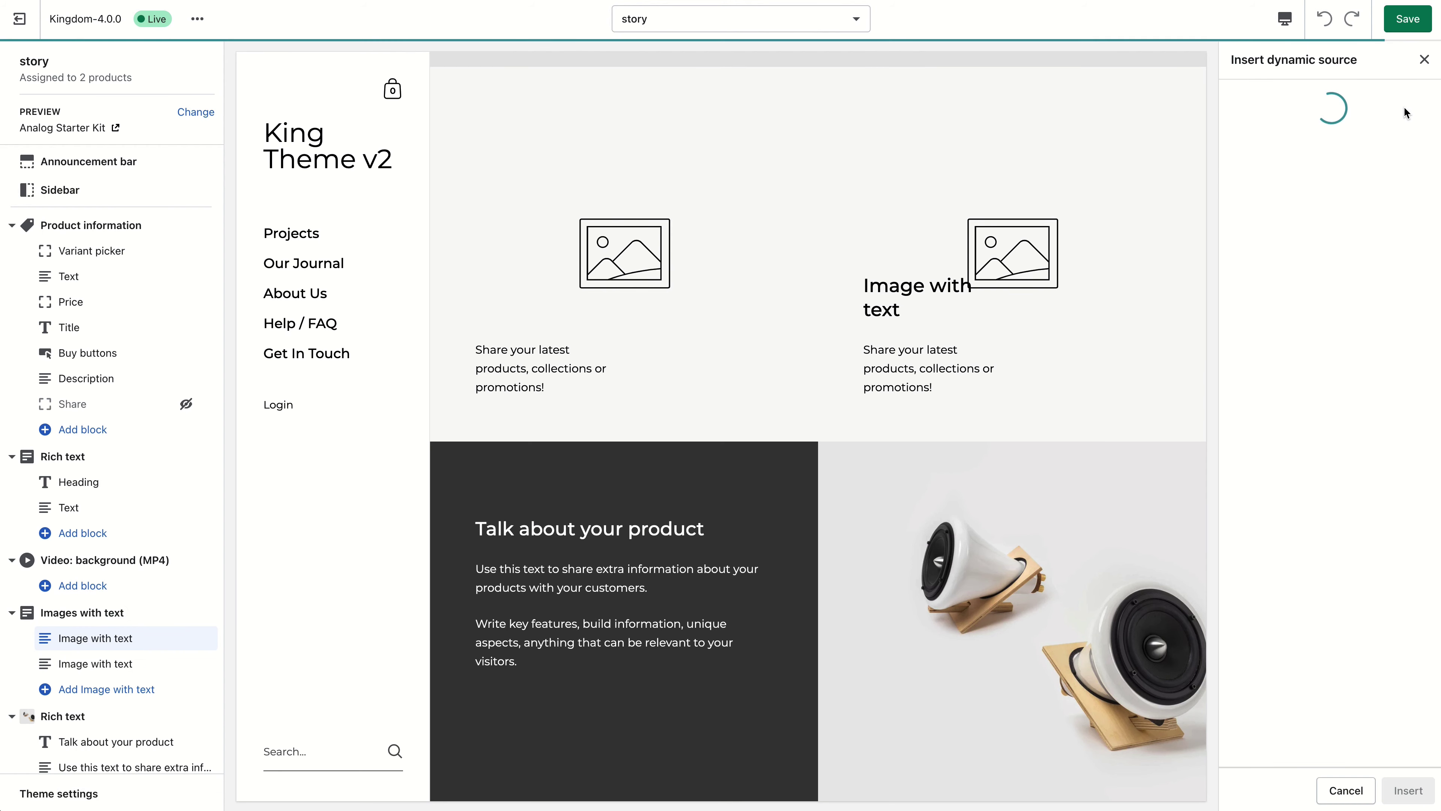
click(1308, 239)
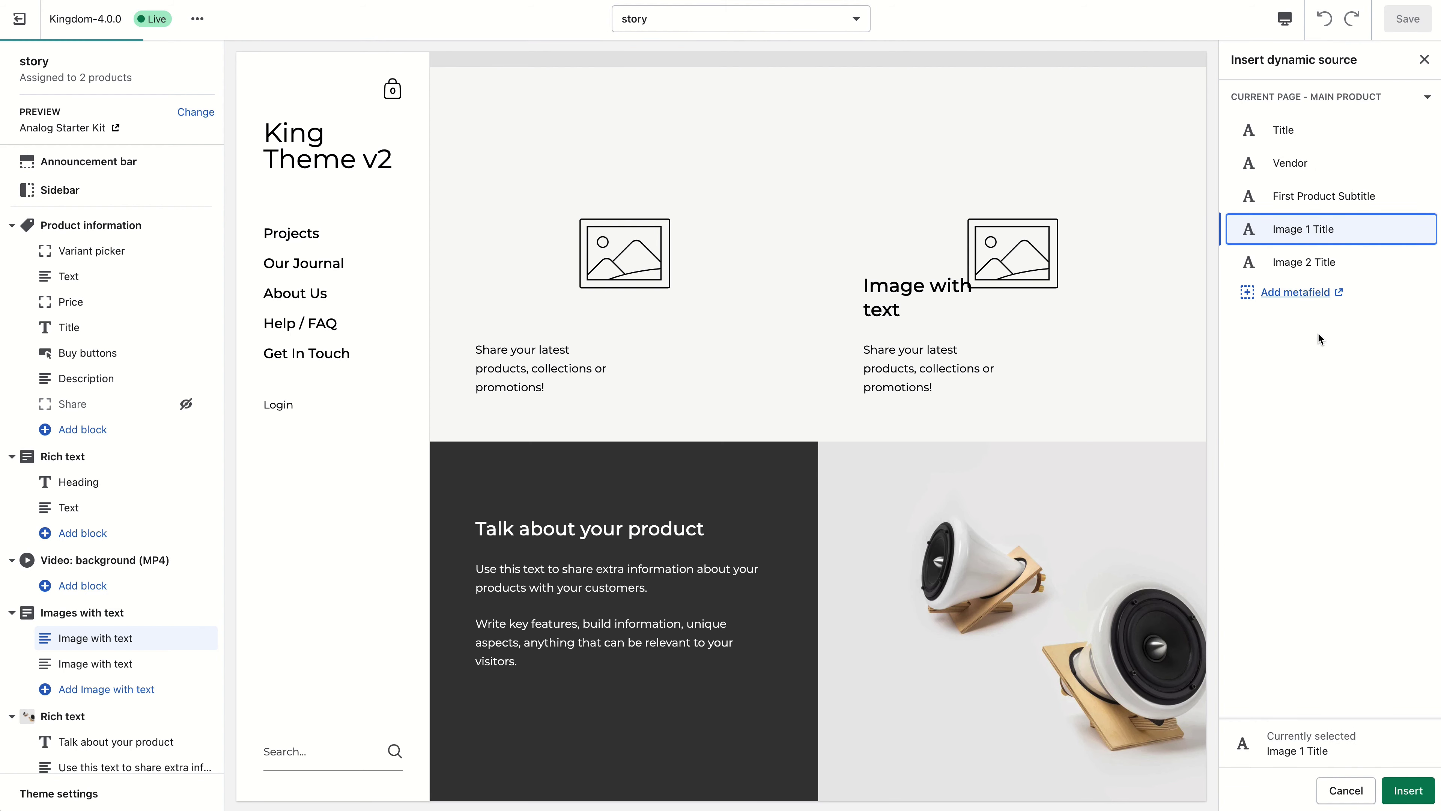
click(1408, 791)
Replace the first Image with text block's body text with the Image 1 Text metafield.
triple_click(1400, 205)
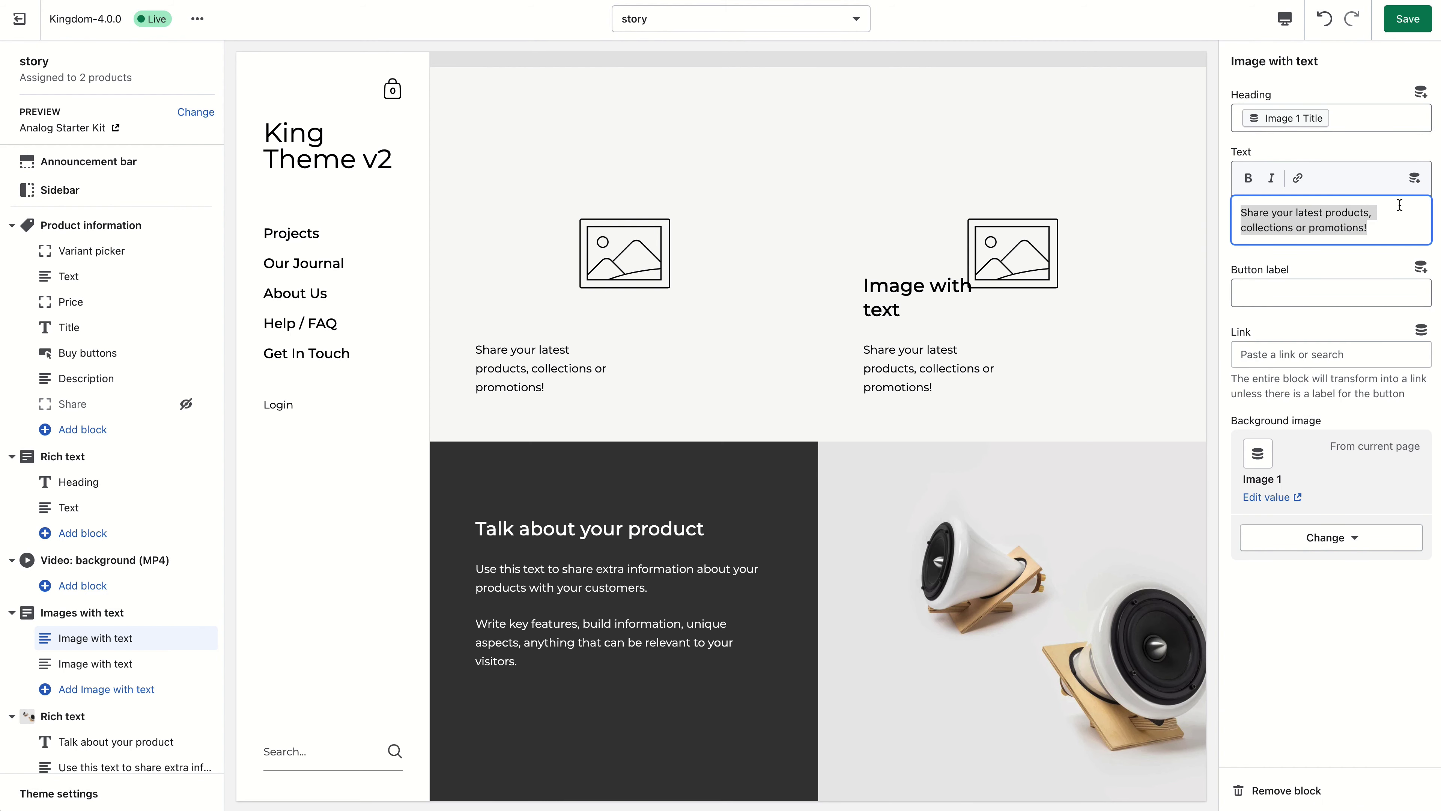
click(1415, 189)
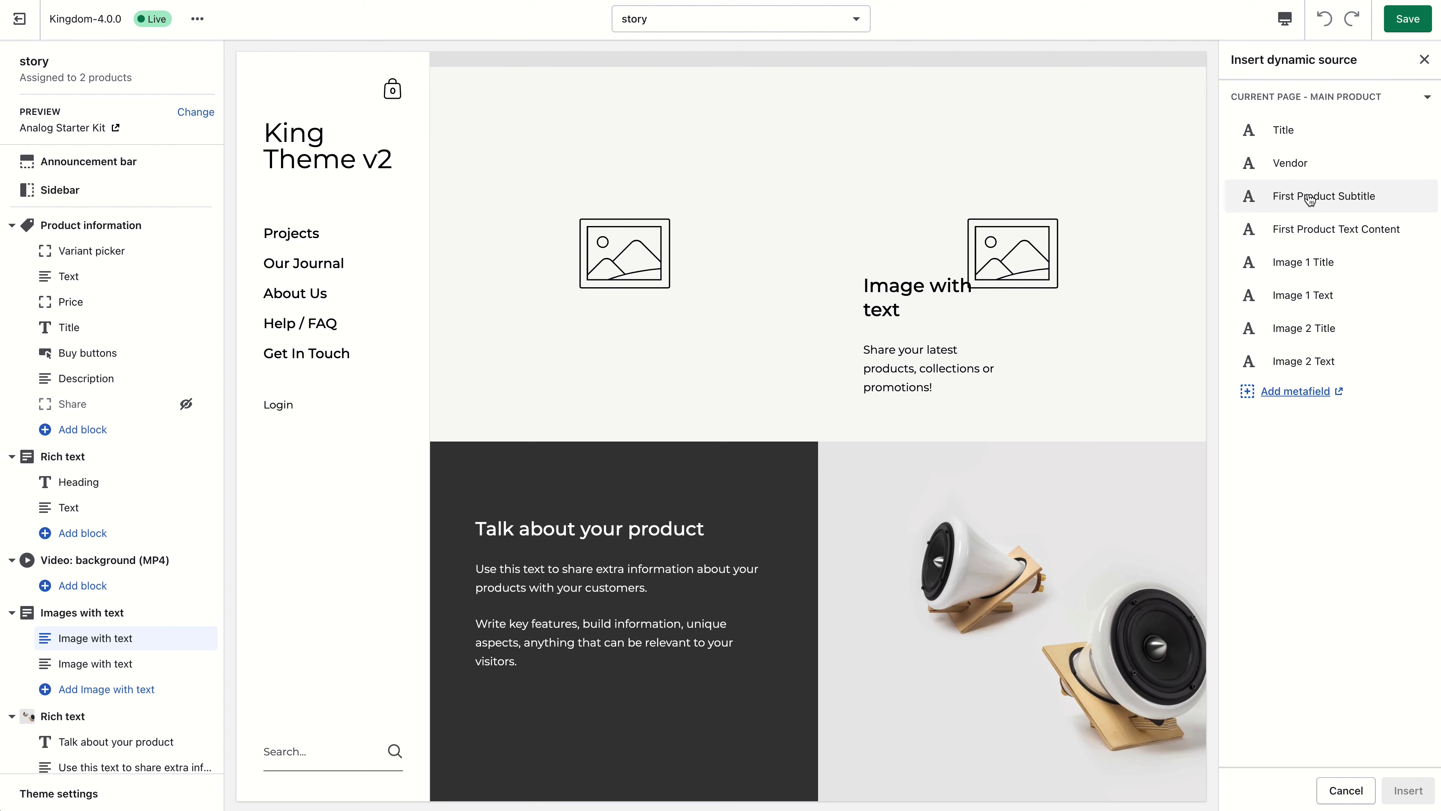
click(1320, 301)
click(1408, 790)
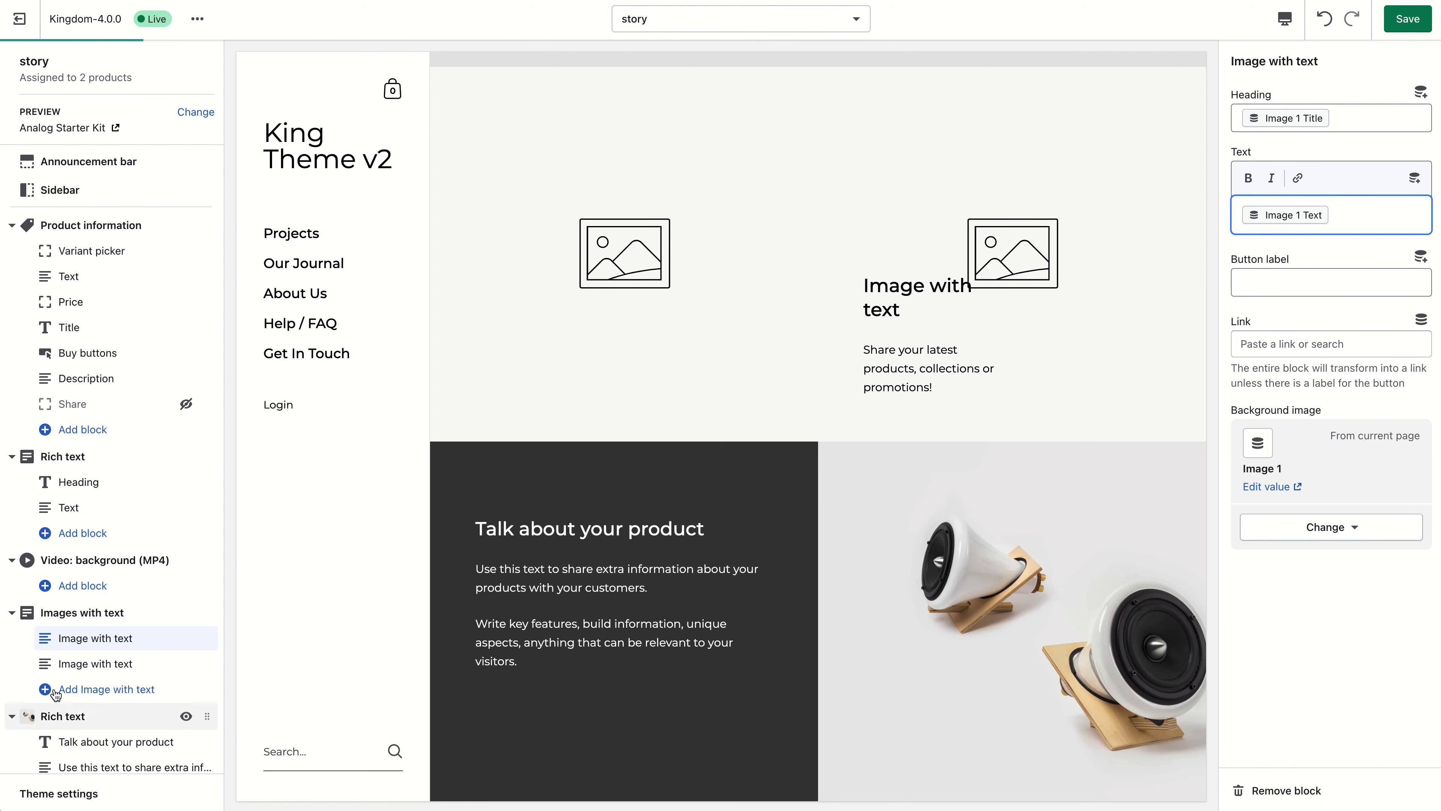
Replace the second Image with text block's heading with the Image 2 Title metafield.
click(95, 663)
triple_click(1322, 117)
click(1420, 92)
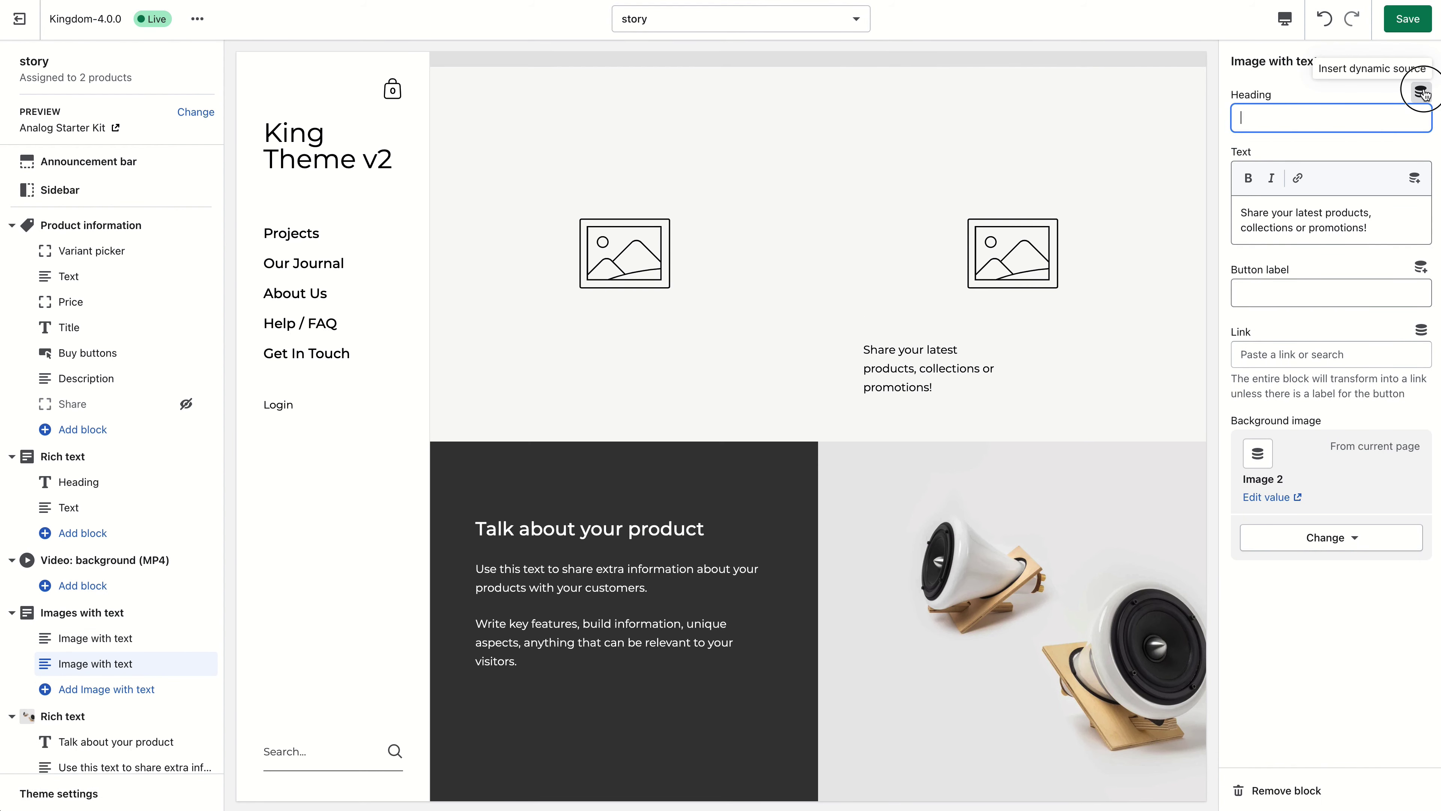
click(1318, 262)
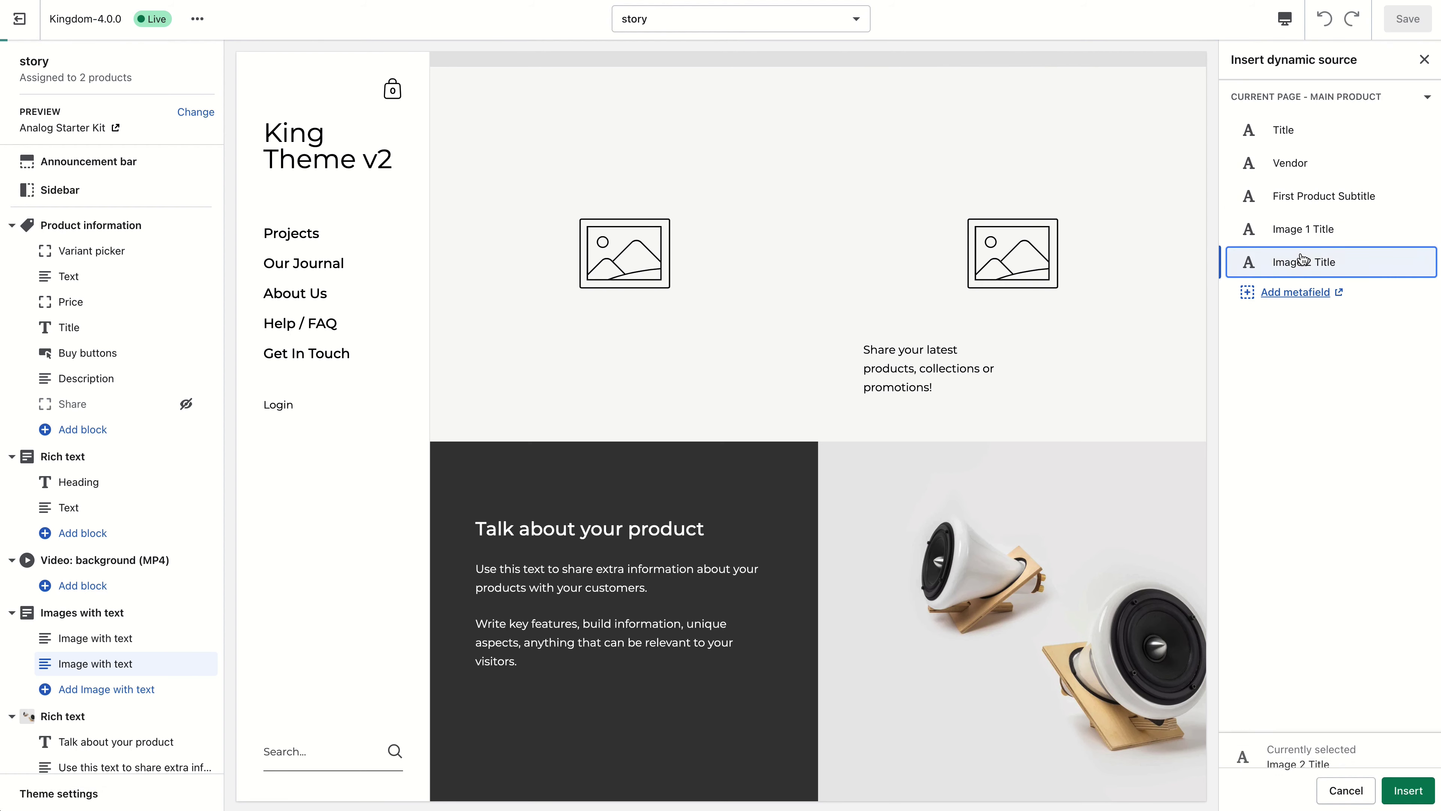
click(1408, 790)
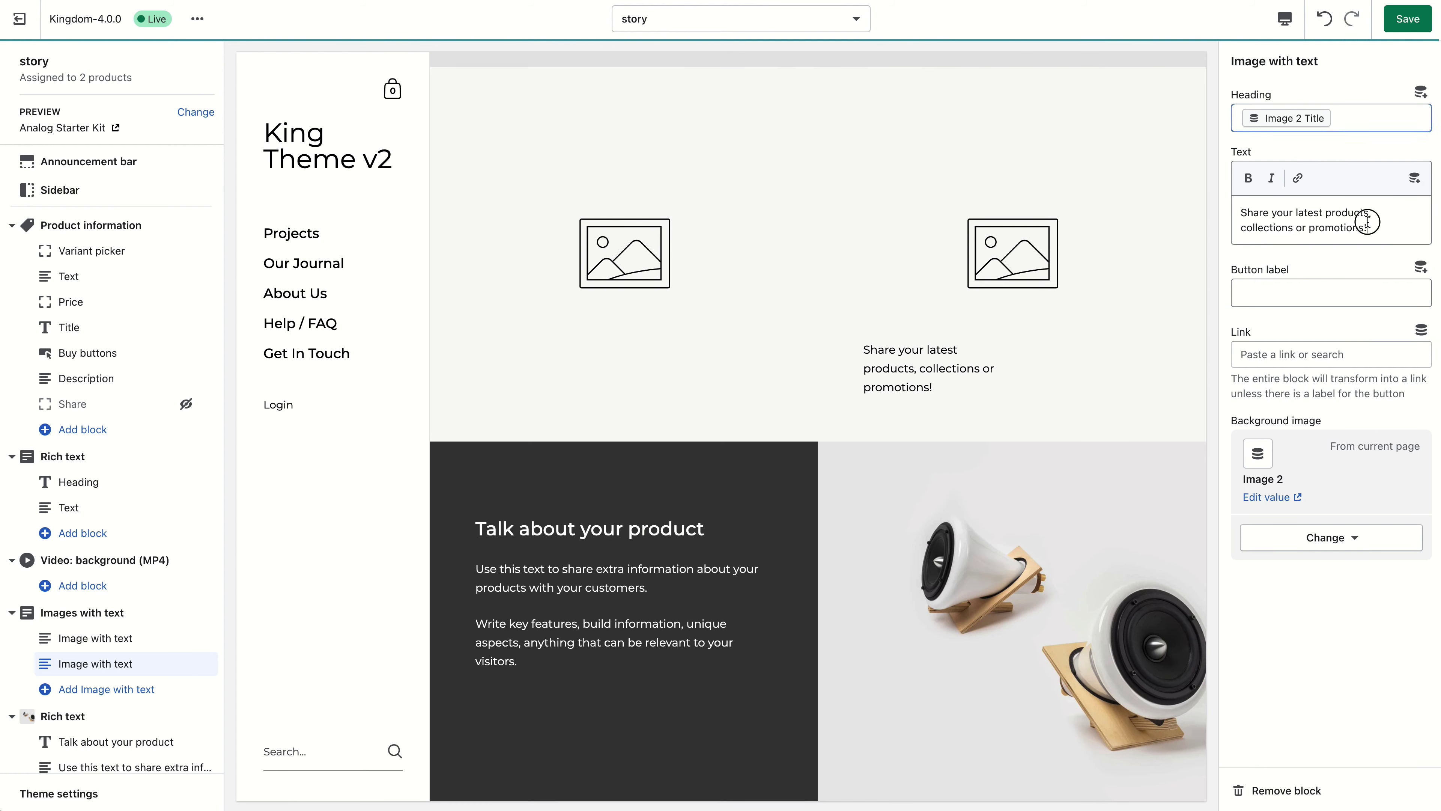
Replace the second Image with text block's body text with the Image 2 Text metafield and save the template.
triple_click(1412, 218)
click(1413, 179)
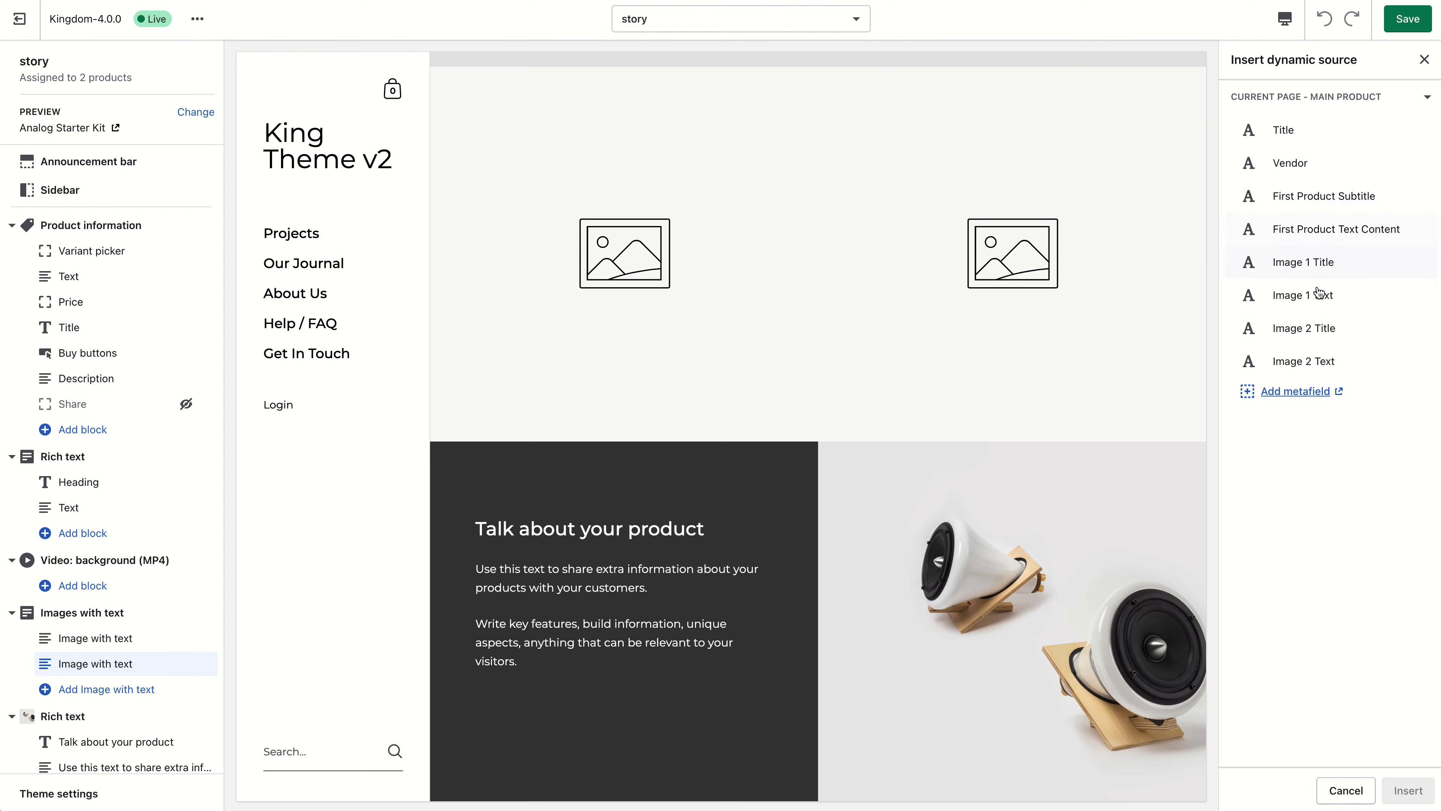
click(1320, 361)
click(1406, 790)
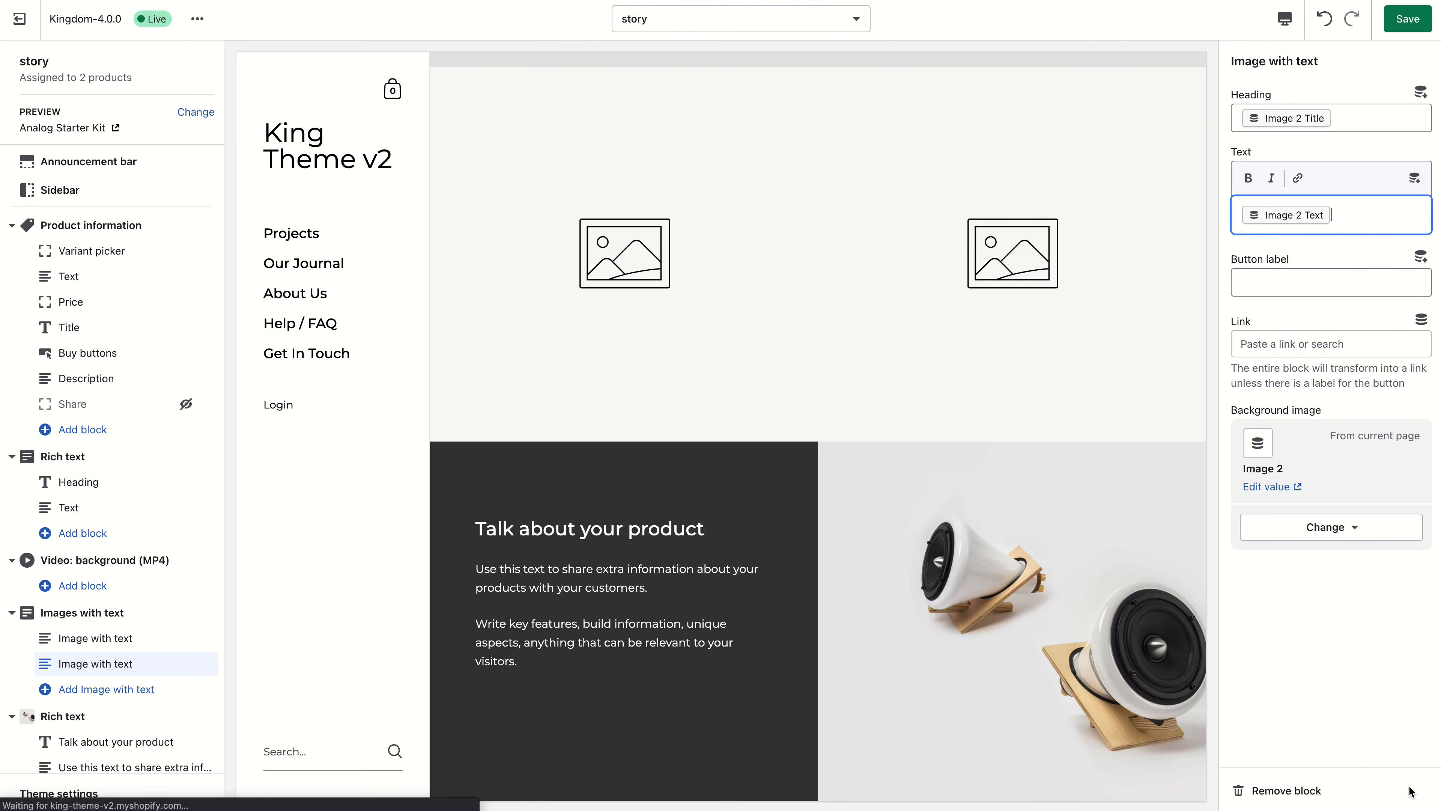
click(1410, 24)
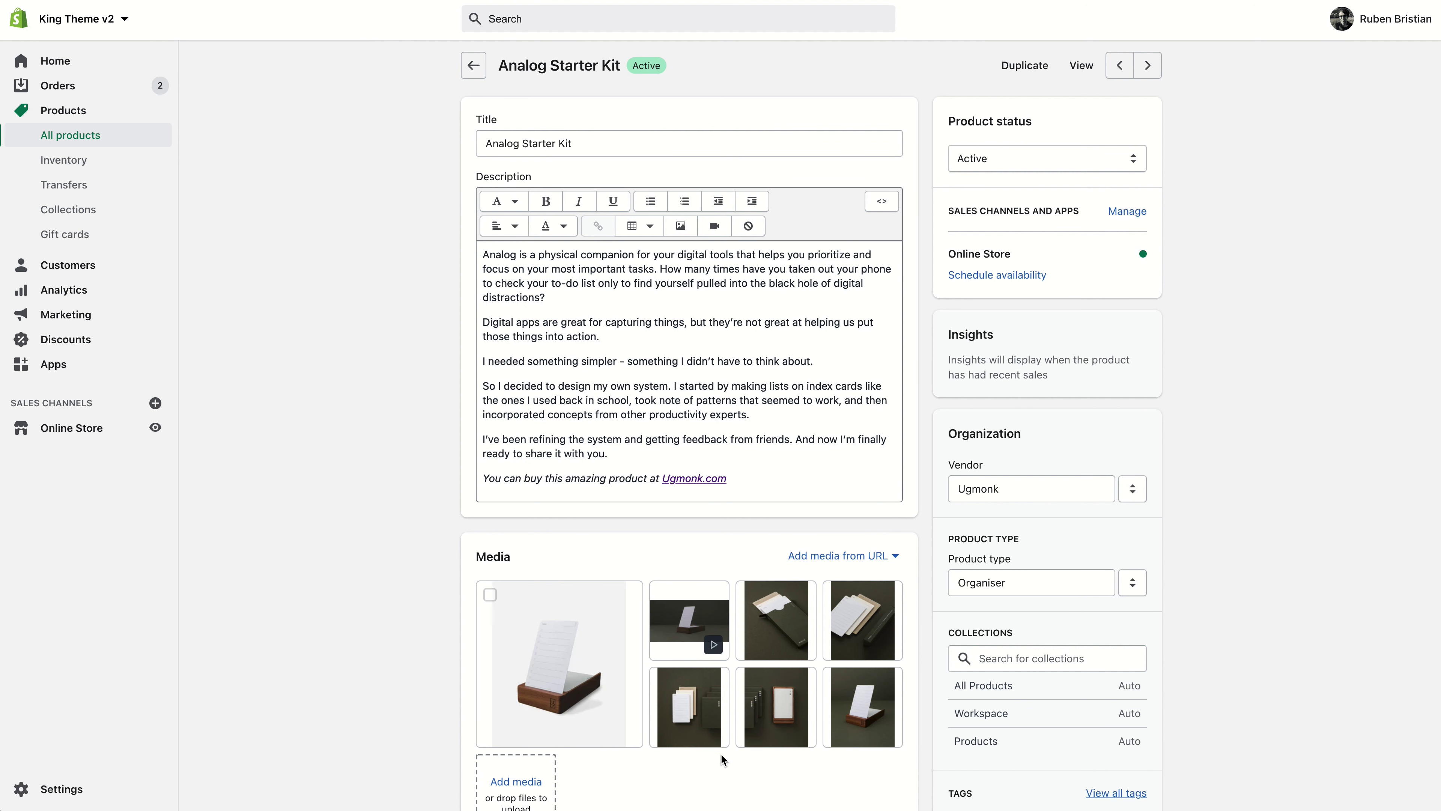
Open all metafields of the Analog Starter Kit product and choose the blog2 image for Image 1.
scroll(364, 564, down, 15)
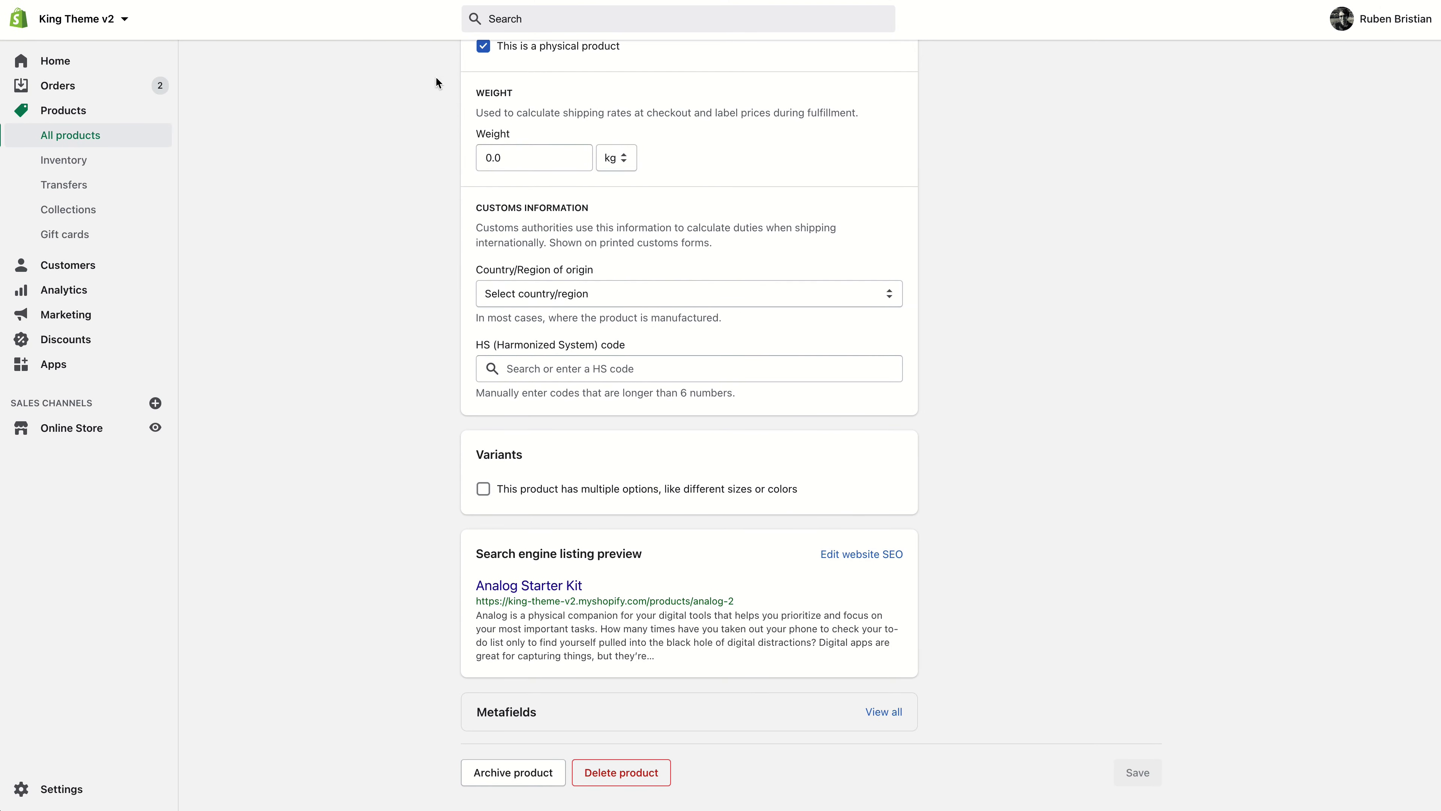
scroll(842, 292, up, 13)
click(888, 715)
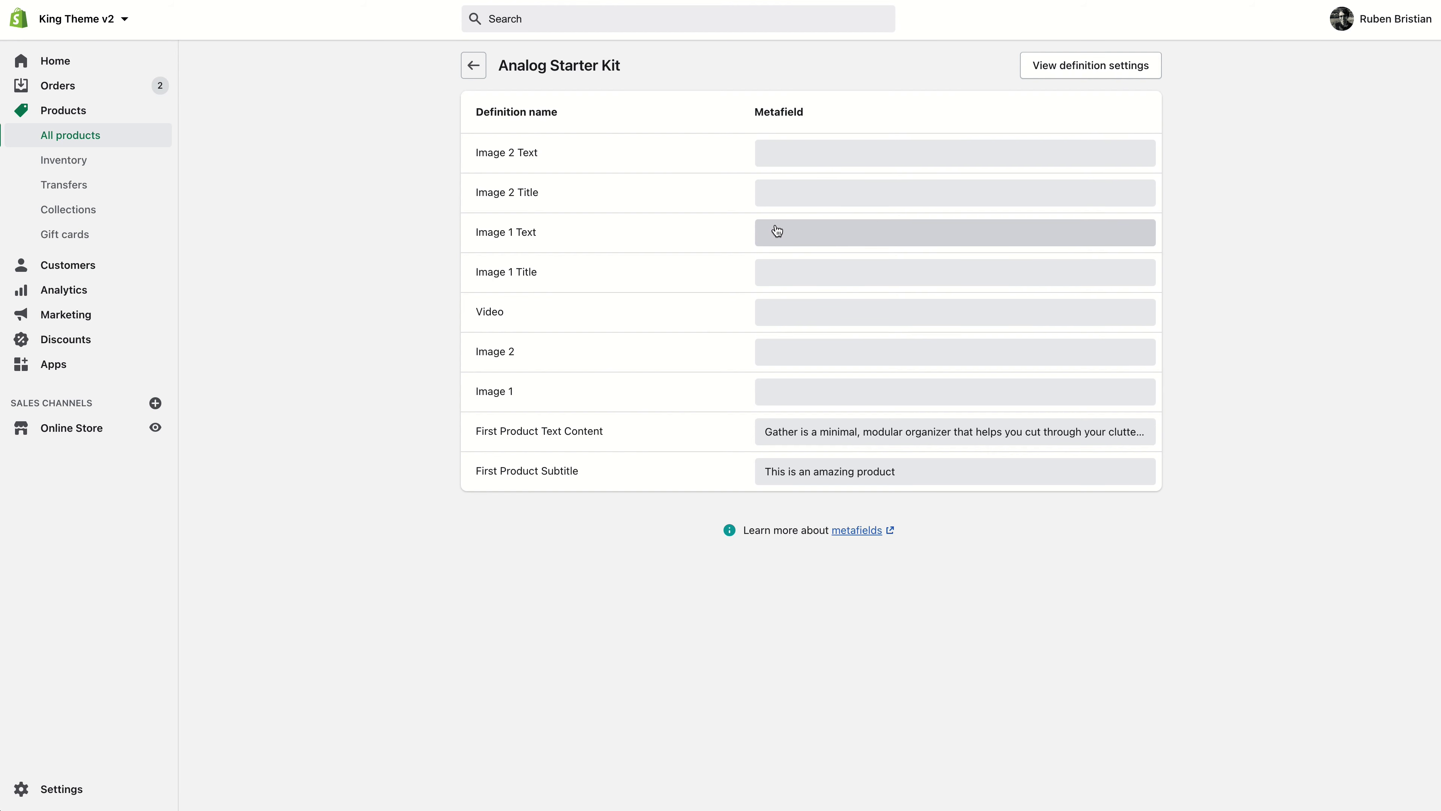
click(806, 401)
click(793, 398)
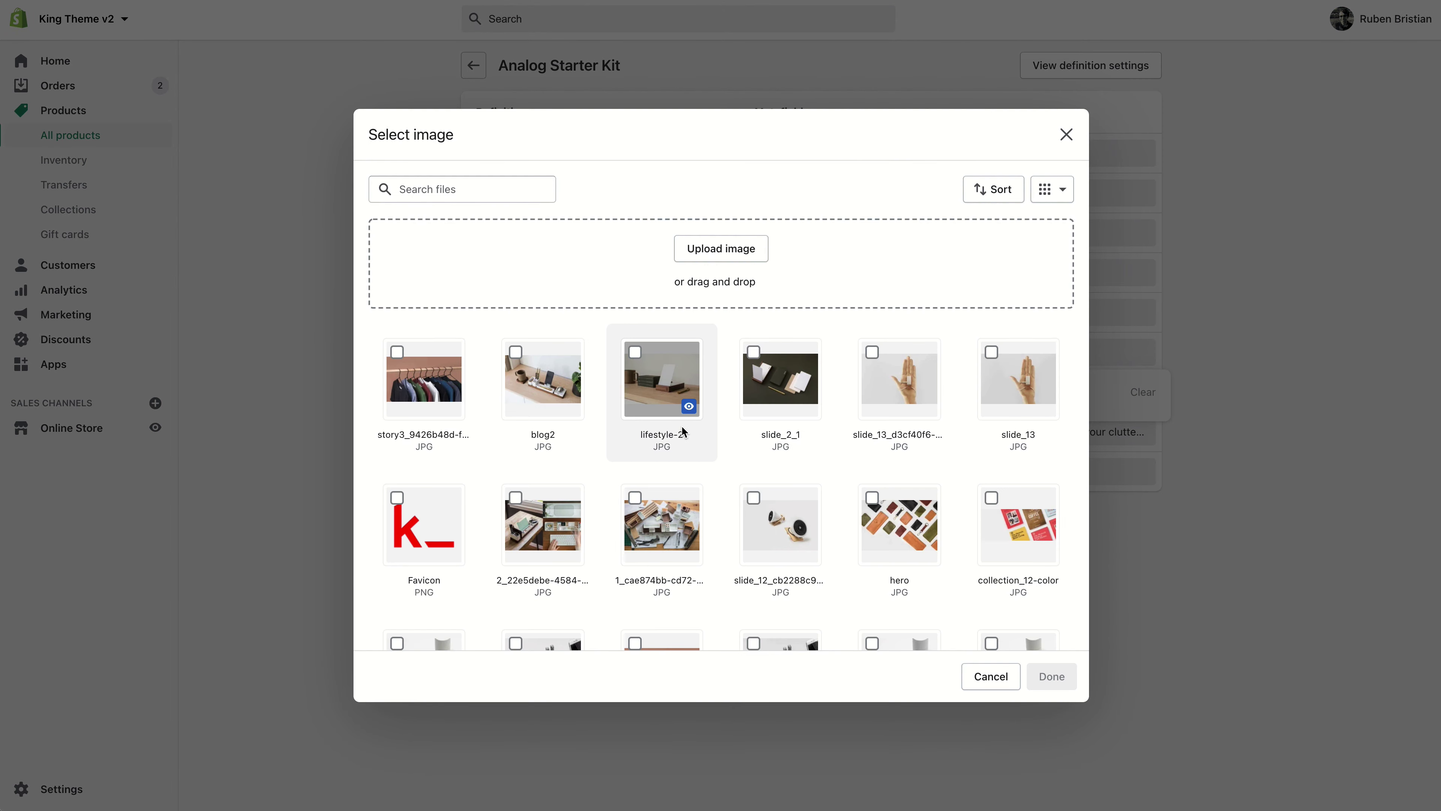
click(543, 380)
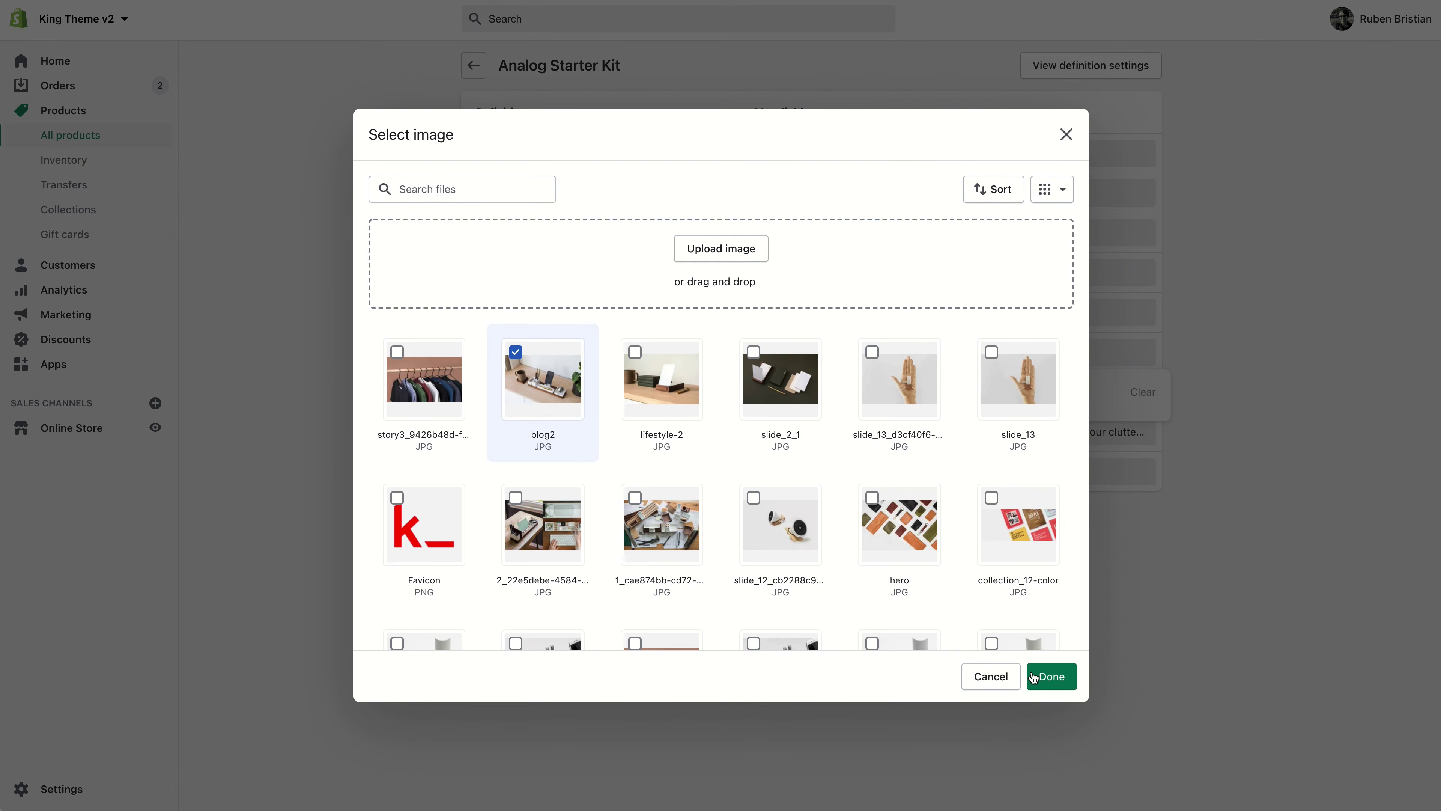
click(1034, 677)
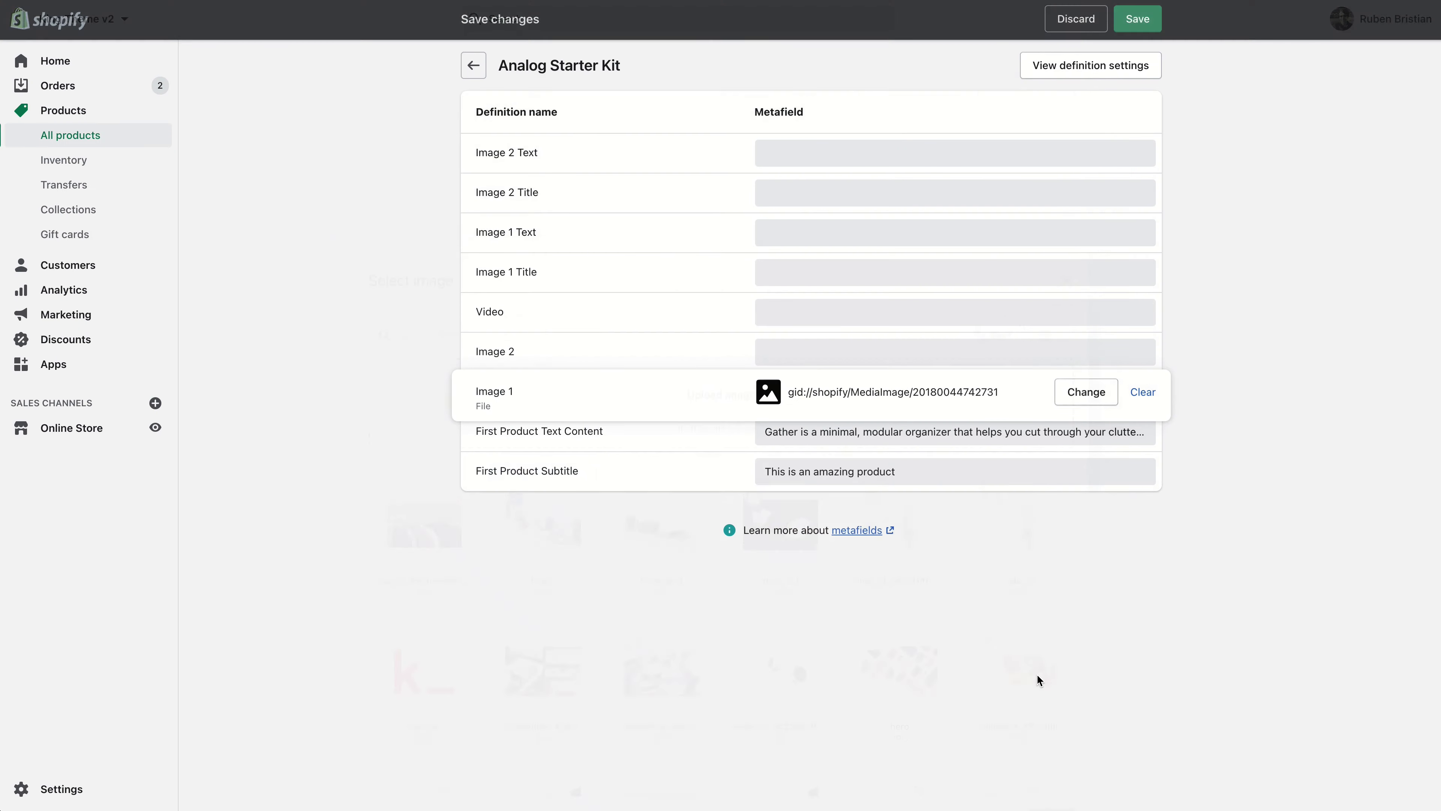
Choose the slide_2_1 image for the Analog Starter Kit's Image 2 metafield.
click(839, 361)
click(800, 349)
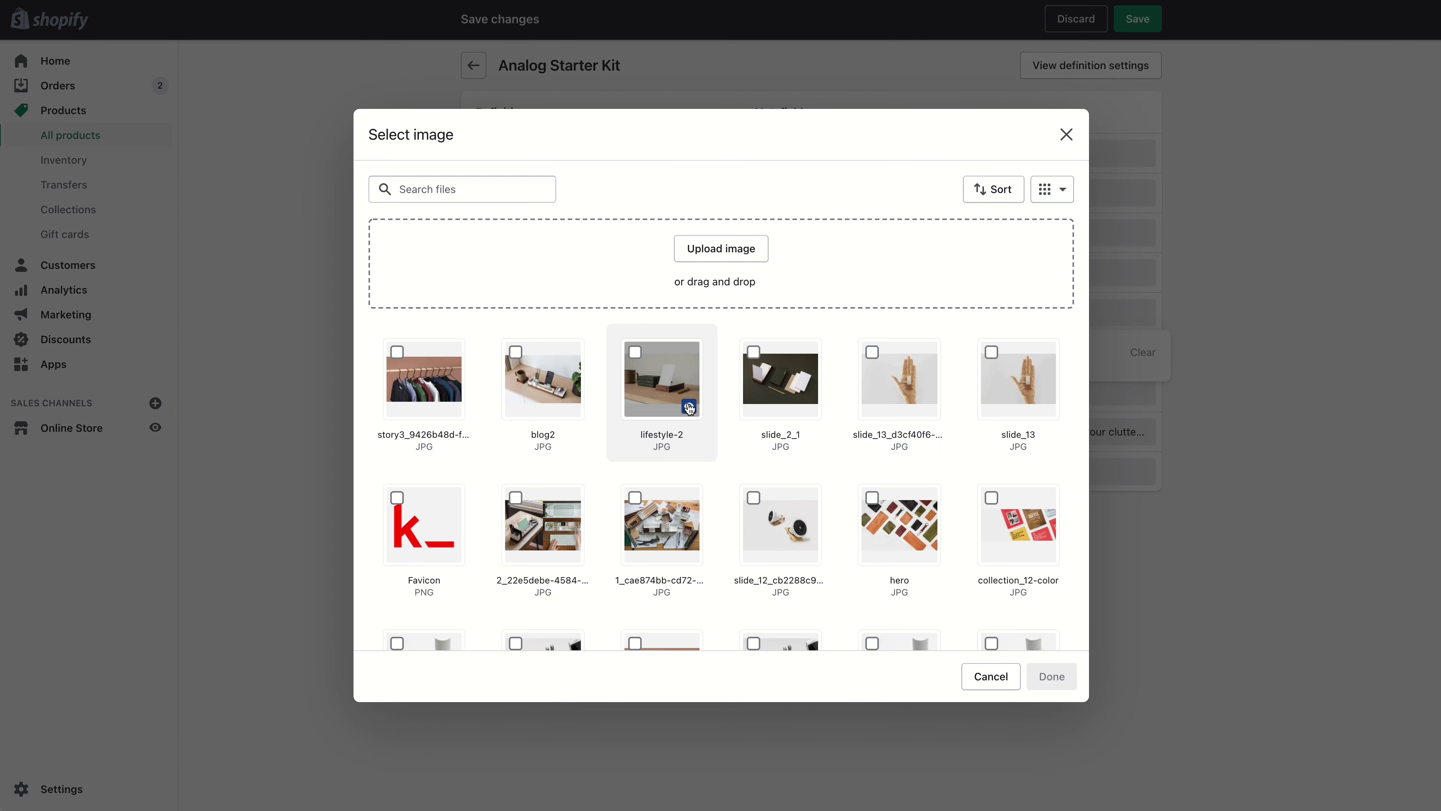
click(667, 378)
click(781, 380)
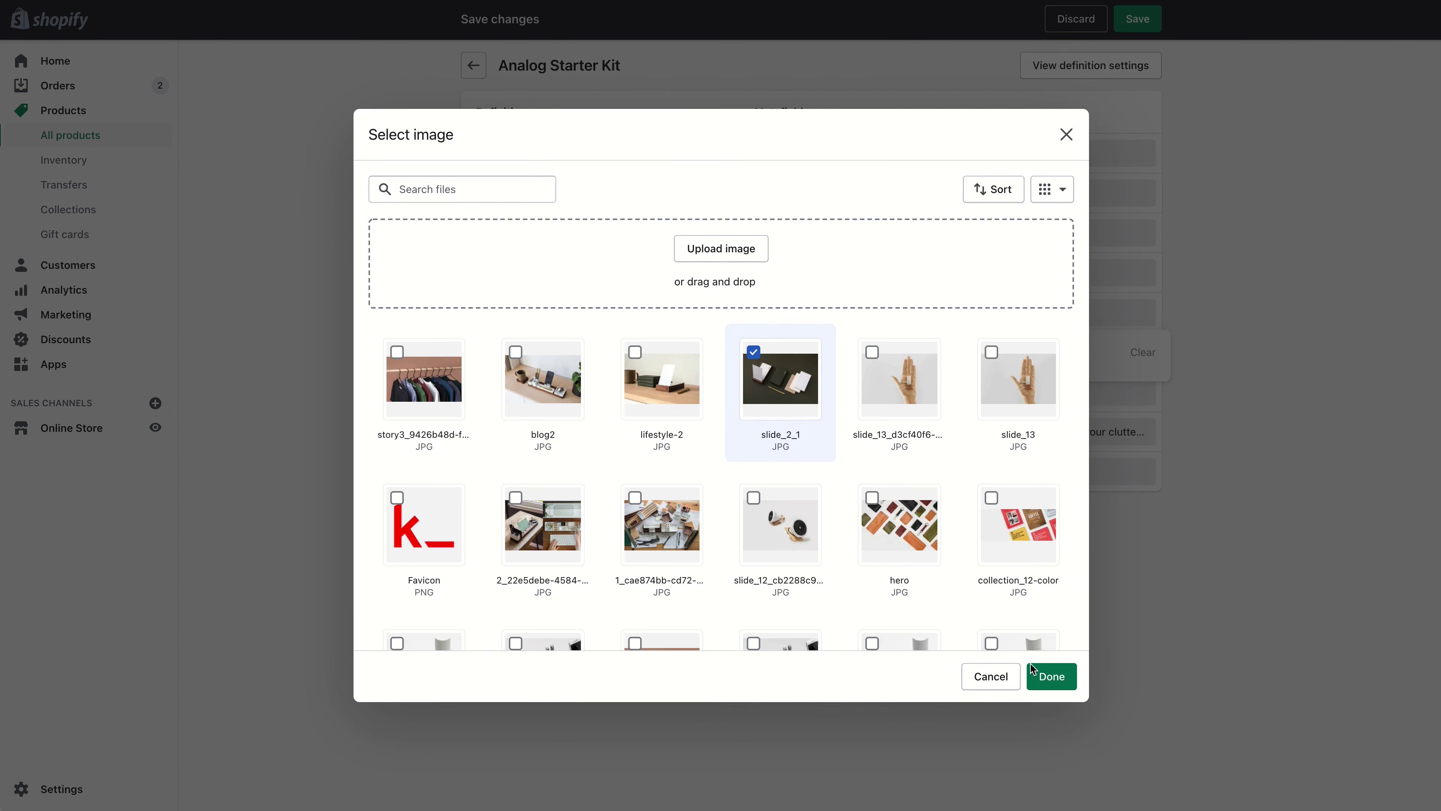
click(1038, 674)
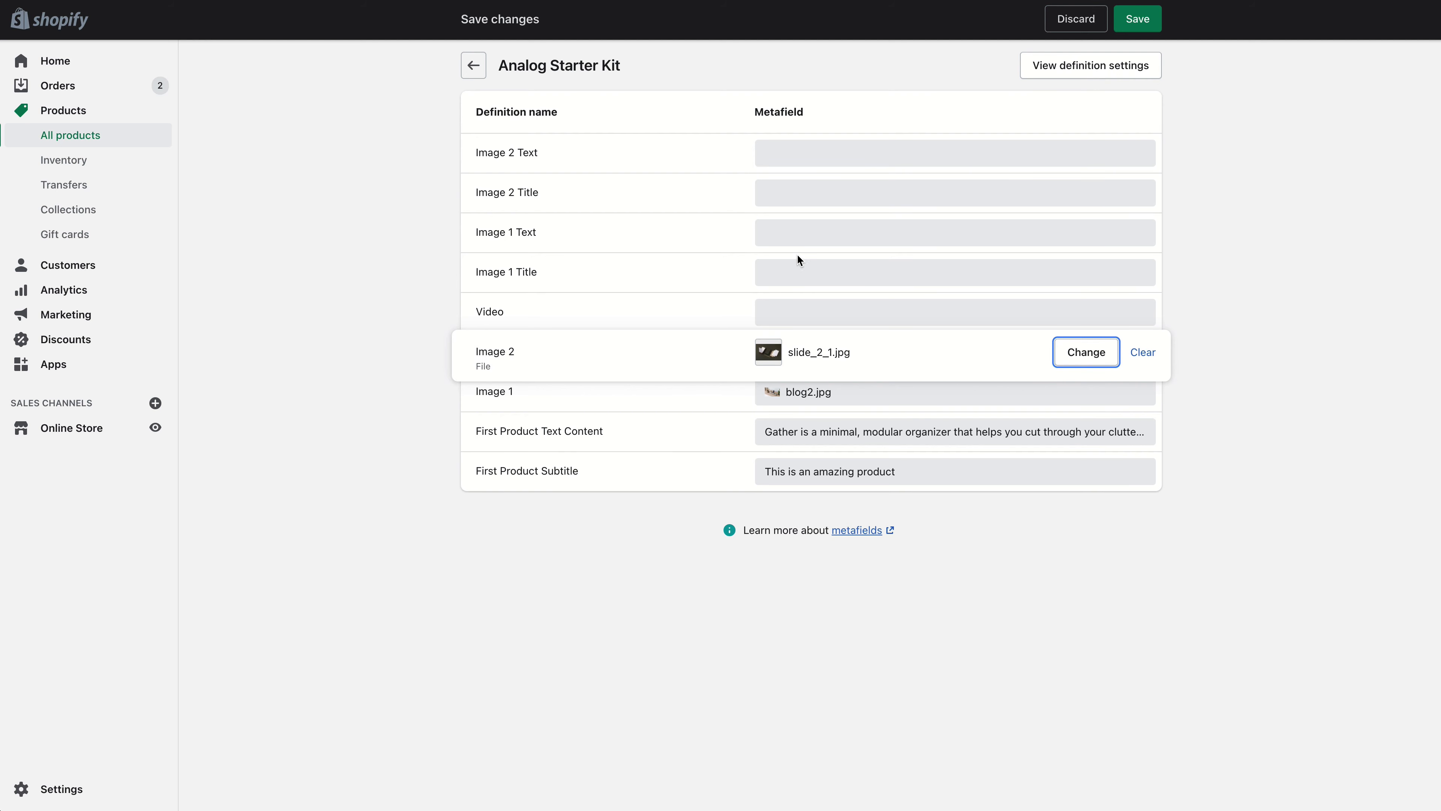
Enter "Some title" as the Image 1 Text metafield, and move "Some other title" from Image 2 Text to Image 2 Title.
click(807, 234)
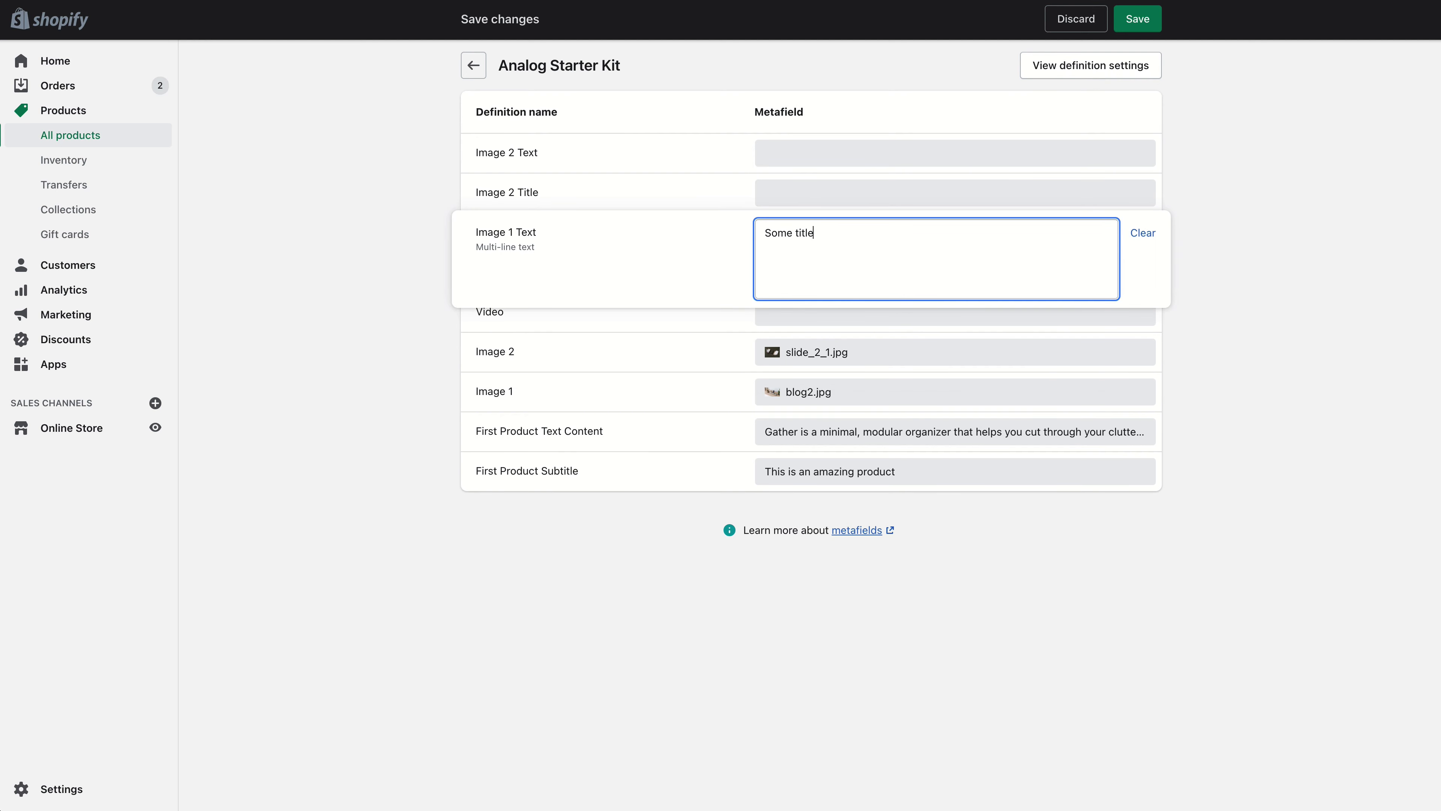
click(799, 154)
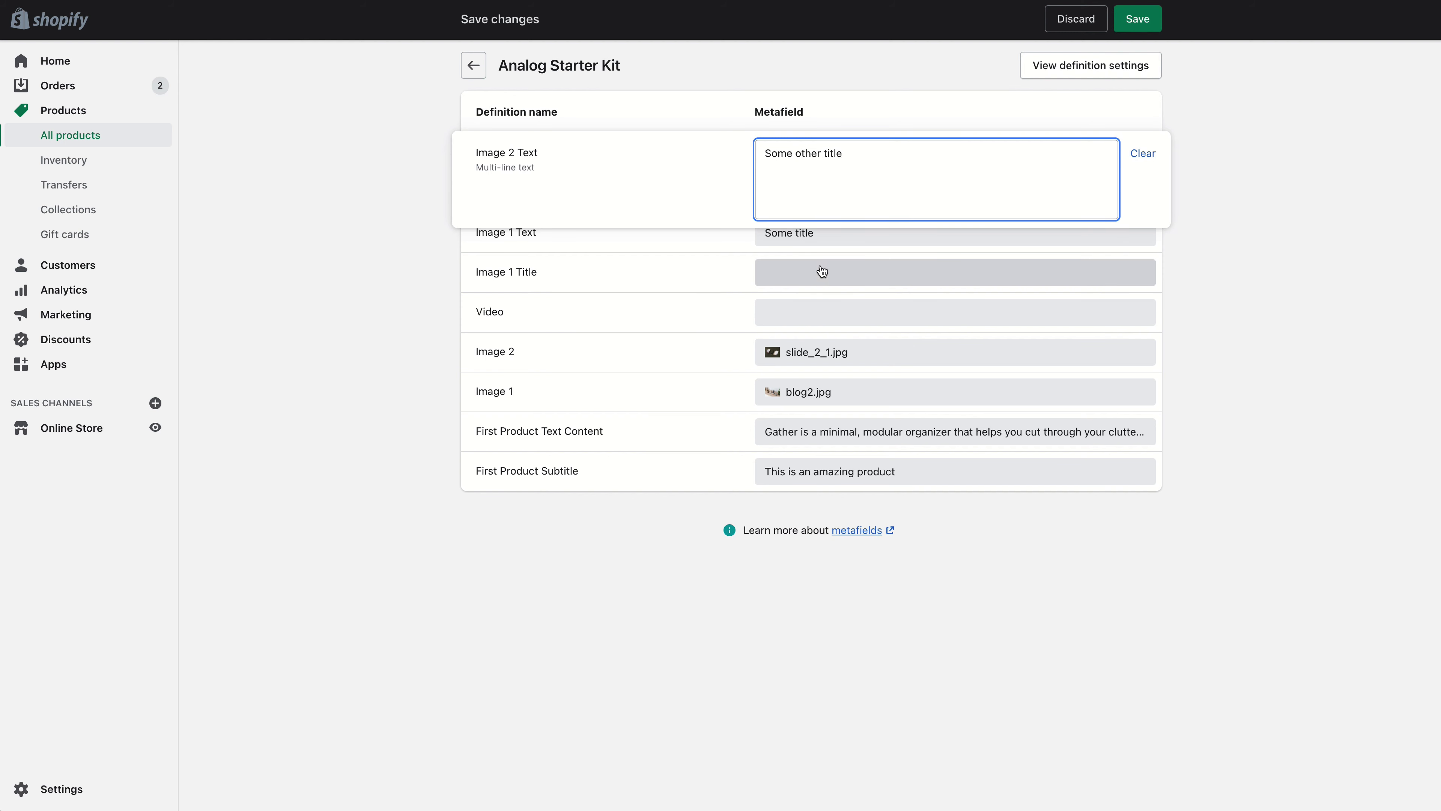
triple_click(830, 171)
key(BackSpace)
click(381, 233)
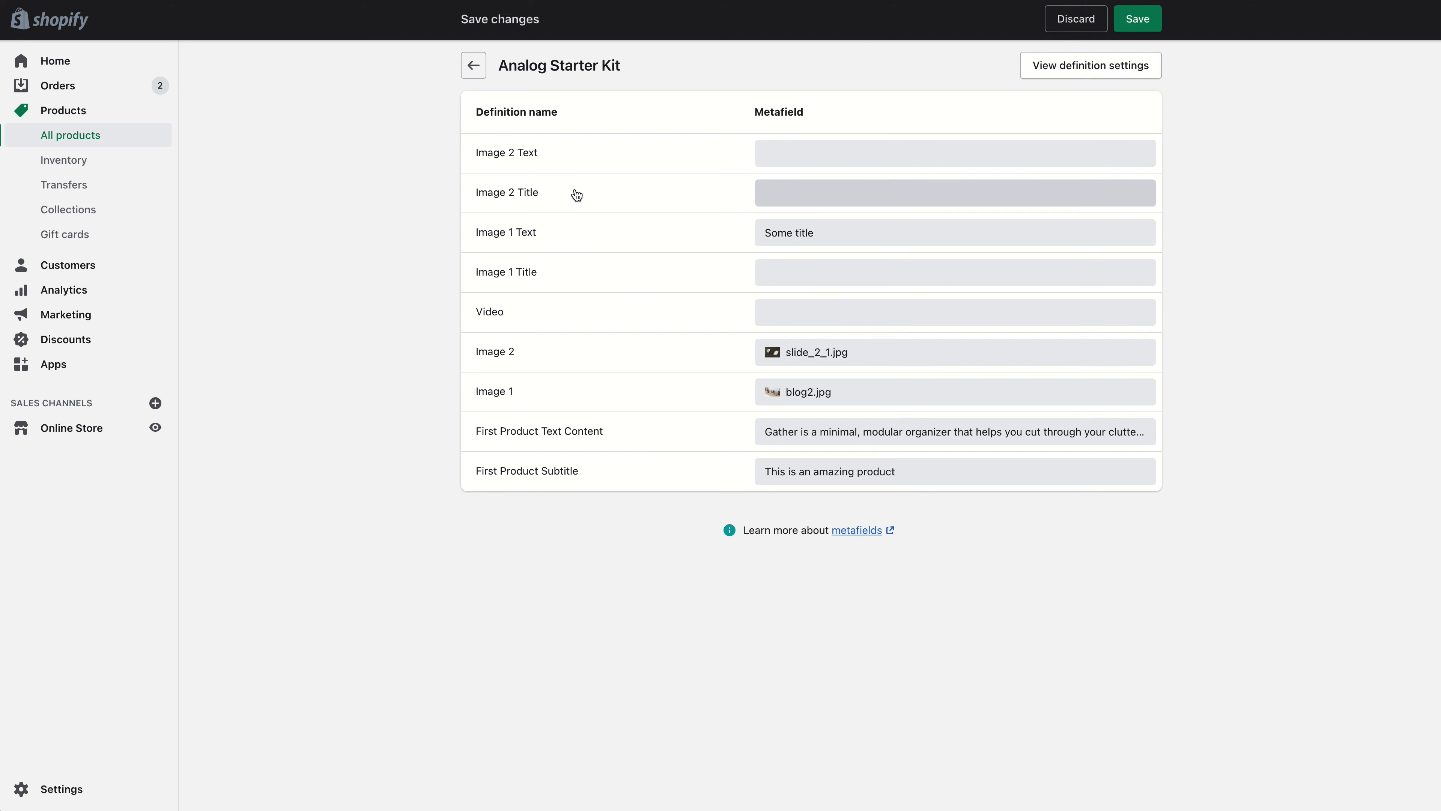
click(909, 190)
click(289, 249)
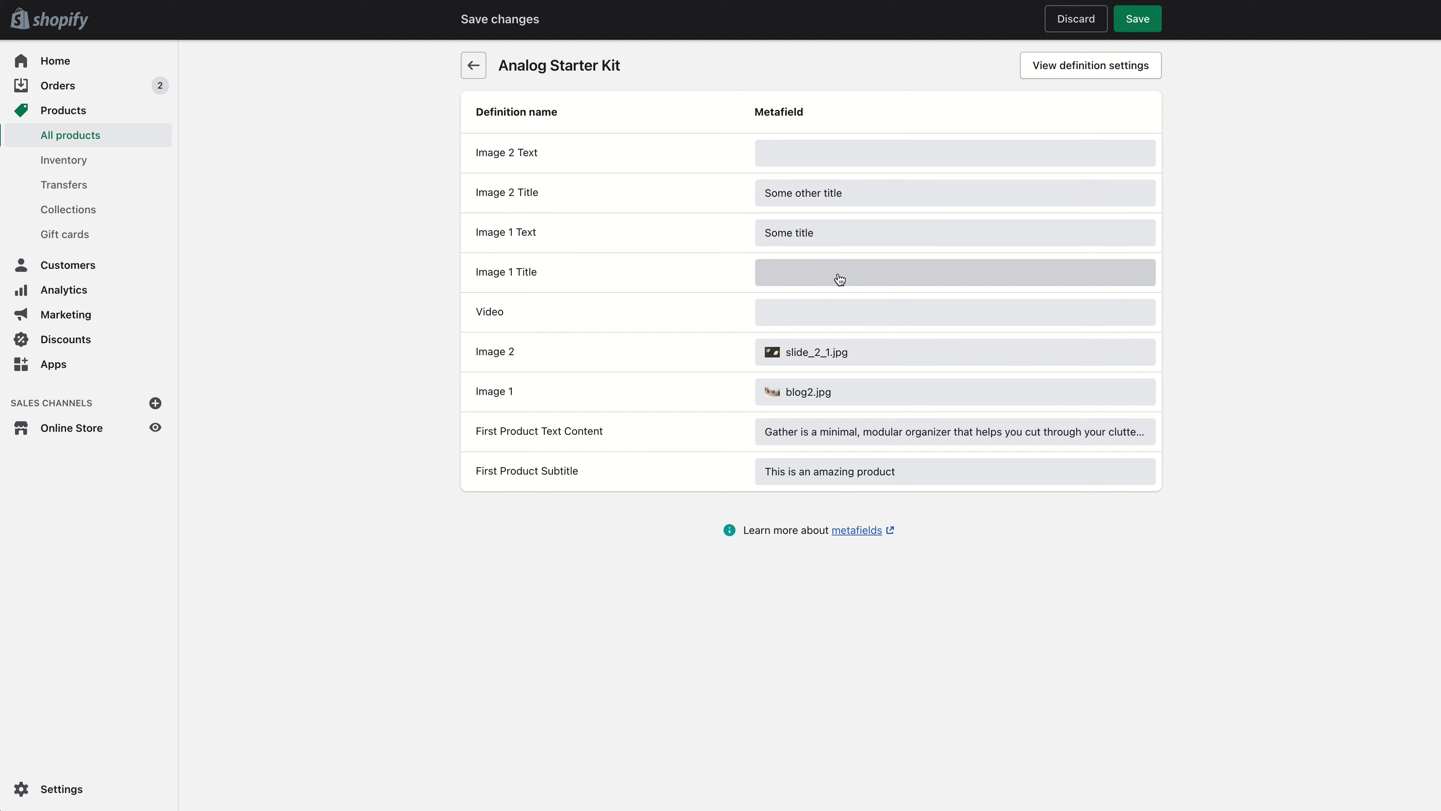
Move "Some title" from Image 1 Text to Image 1 Title, and set Image 2 Text to "Image 2 some text".
click(827, 235)
triple_click(827, 235)
key(super+c)
key(BackSpace)
click(312, 258)
click(849, 285)
key(super+v)
click(562, 266)
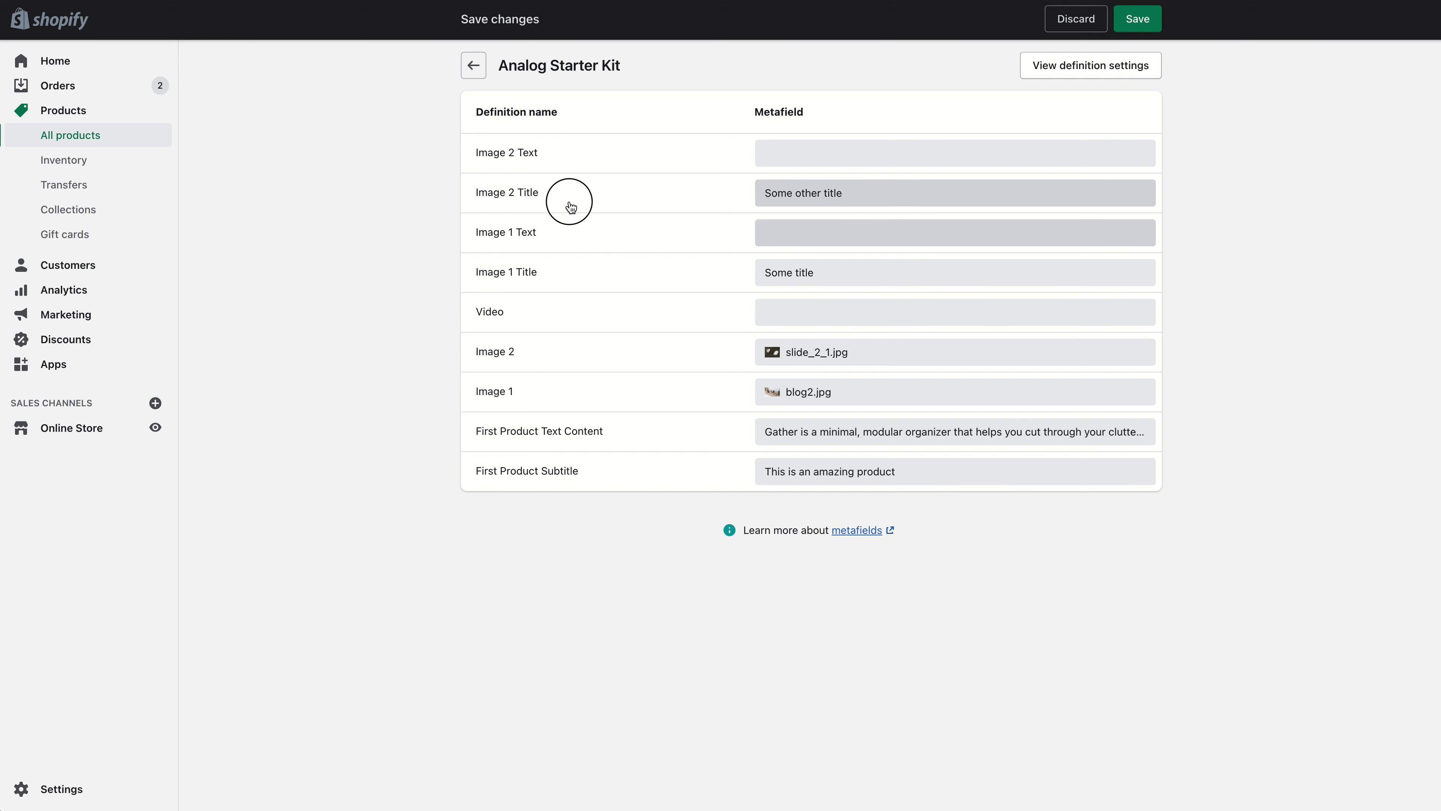
click(910, 157)
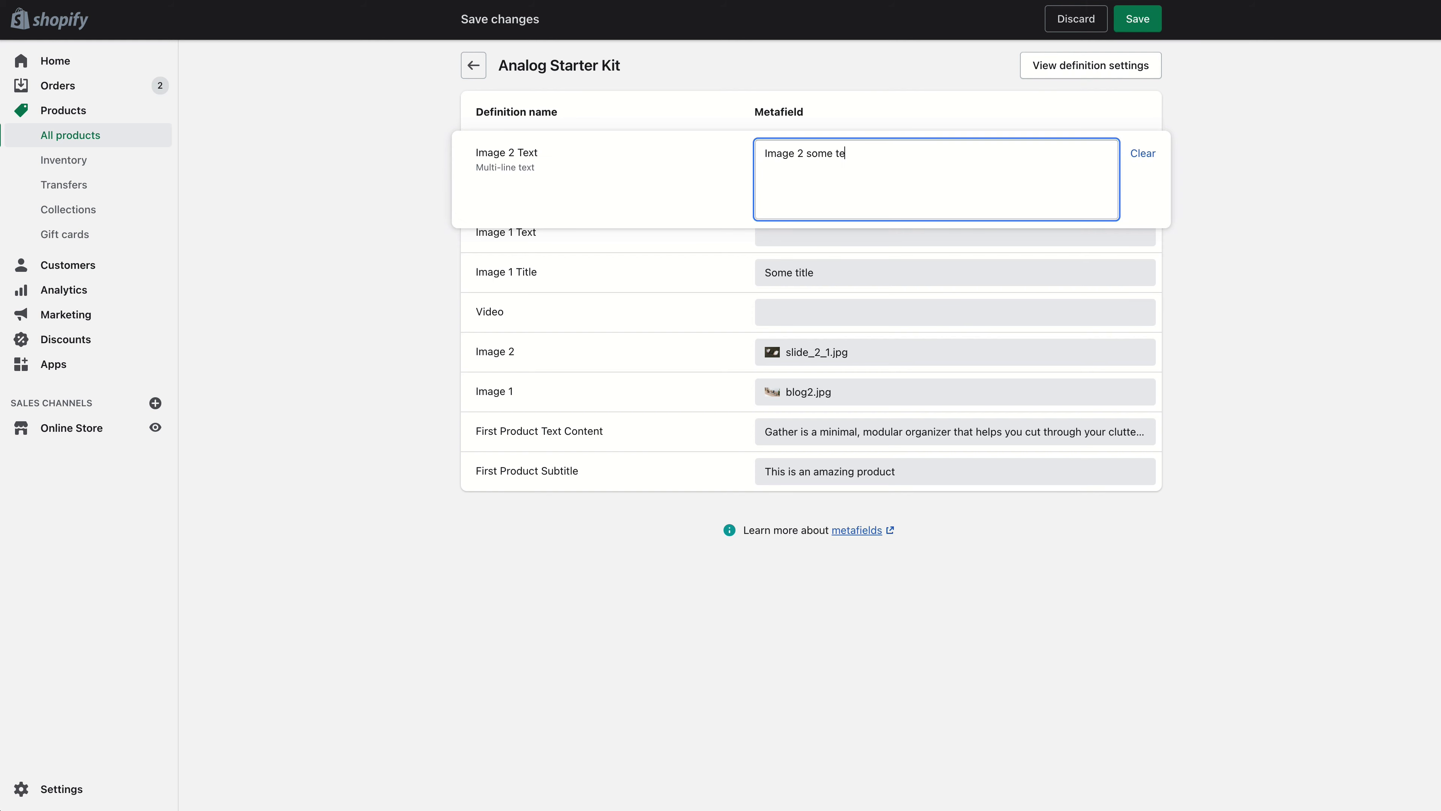
click(1017, 561)
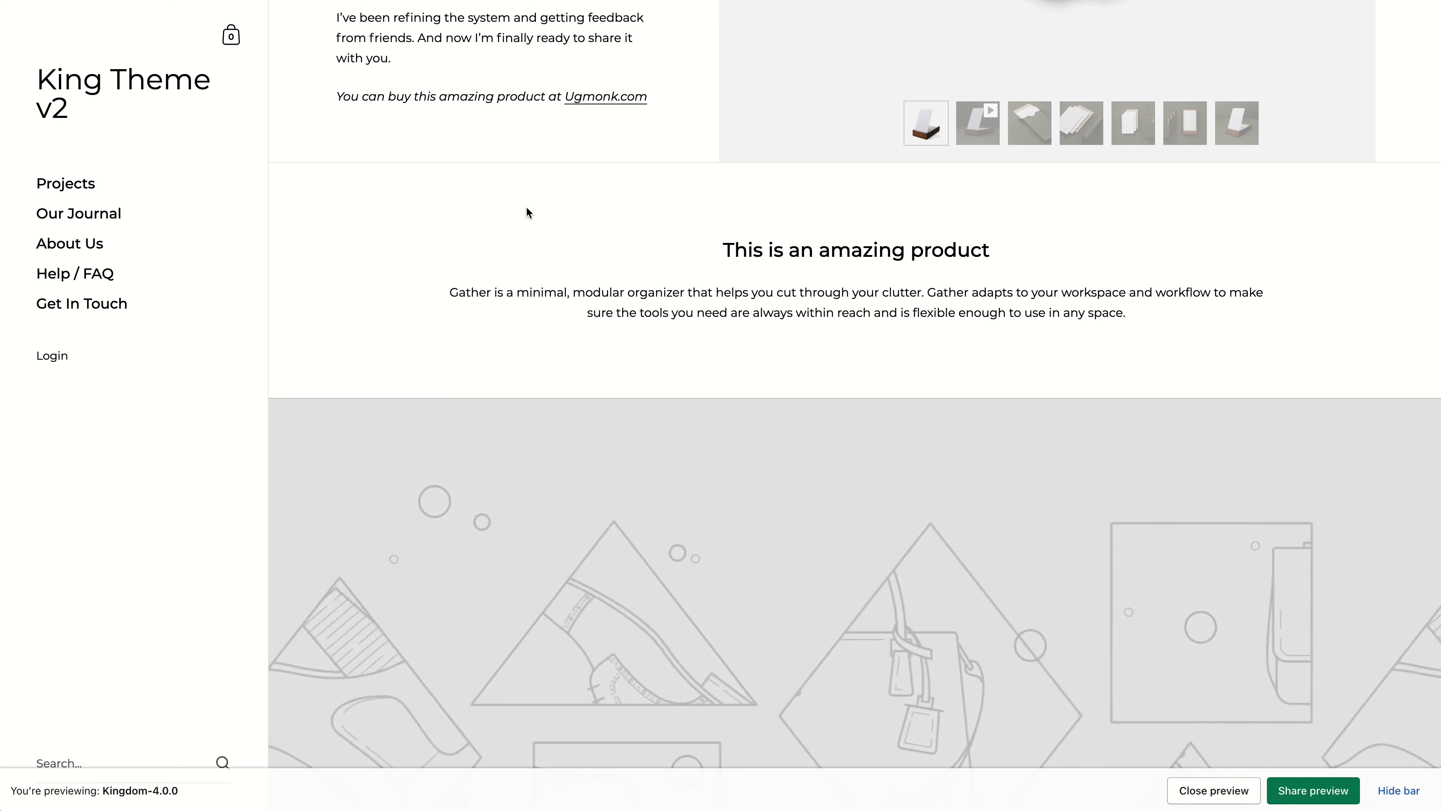
Reload the storefront previews of Analog Starter Kit and Bifold Wallet and examine their image-with-text sections.
scroll(555, 262, down, 10)
scroll(541, 249, down, 4)
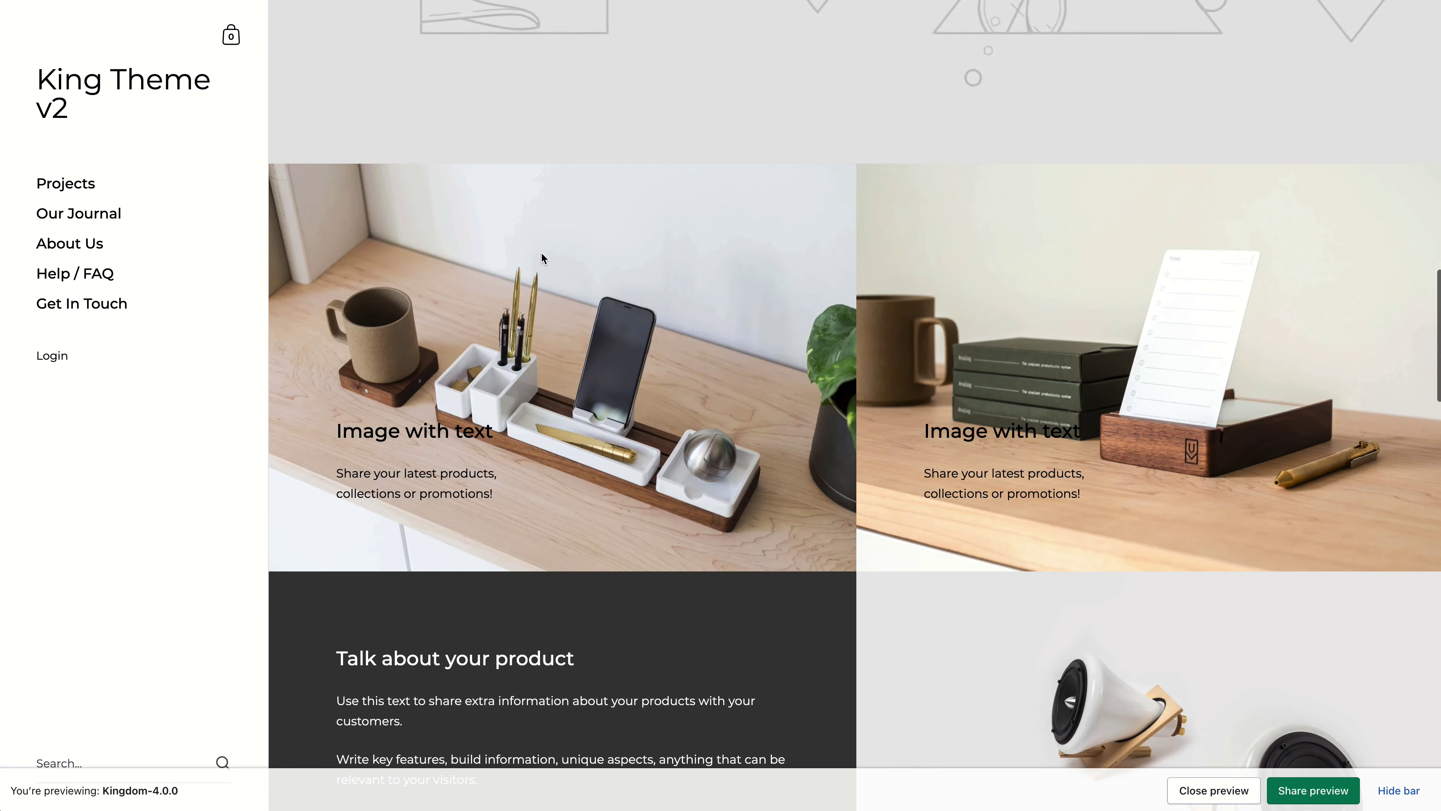
key(super+r)
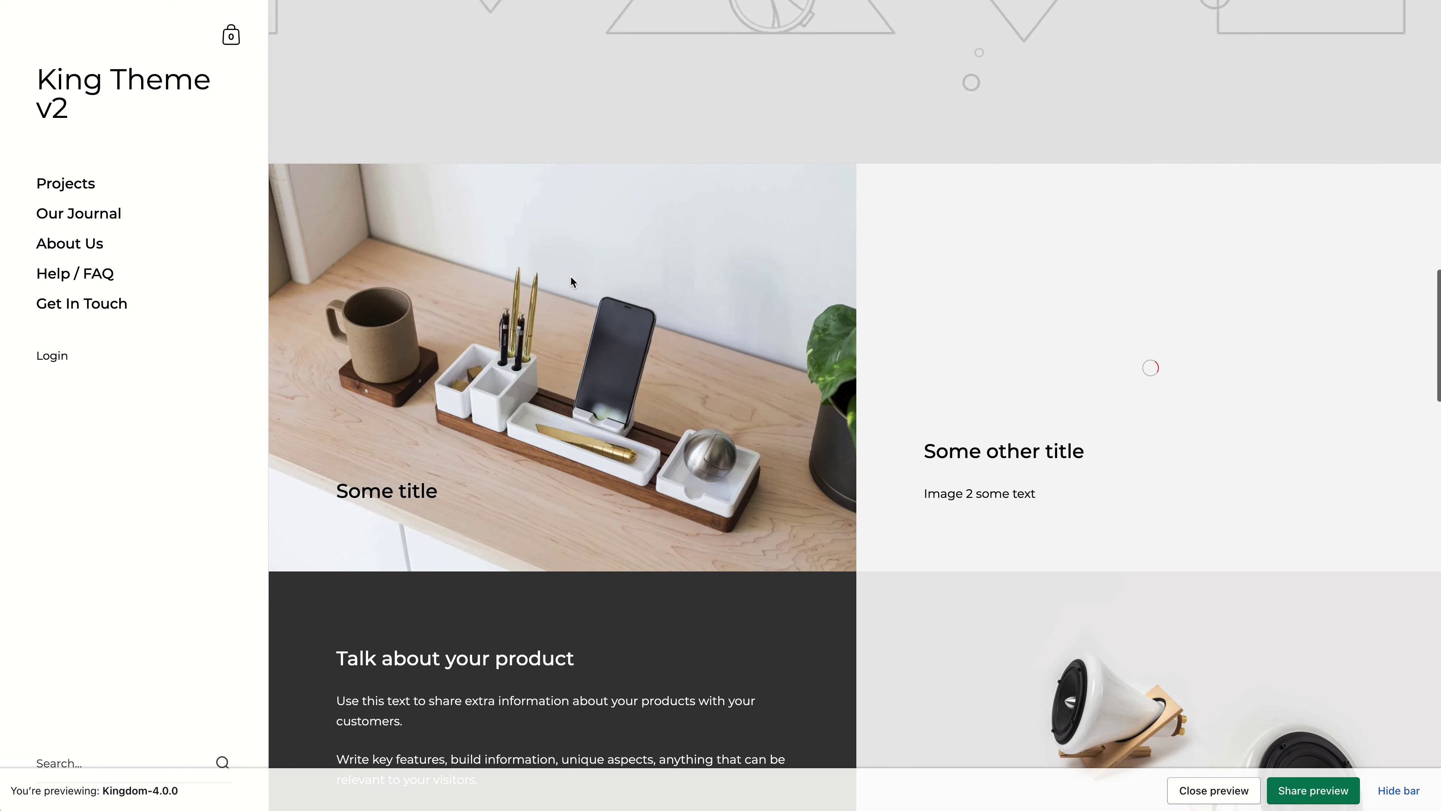
drag(1085, 452, 1090, 498)
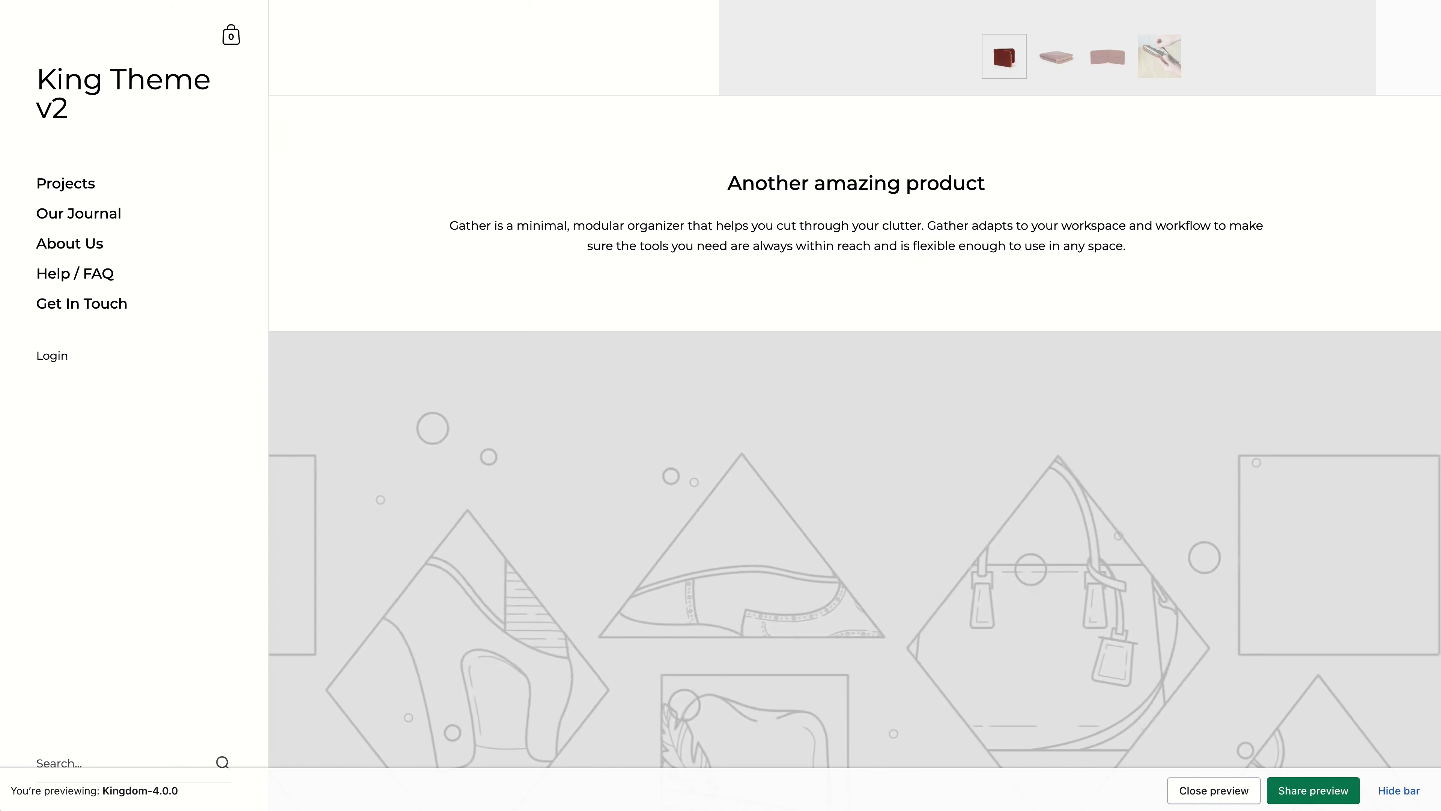
key(super+r)
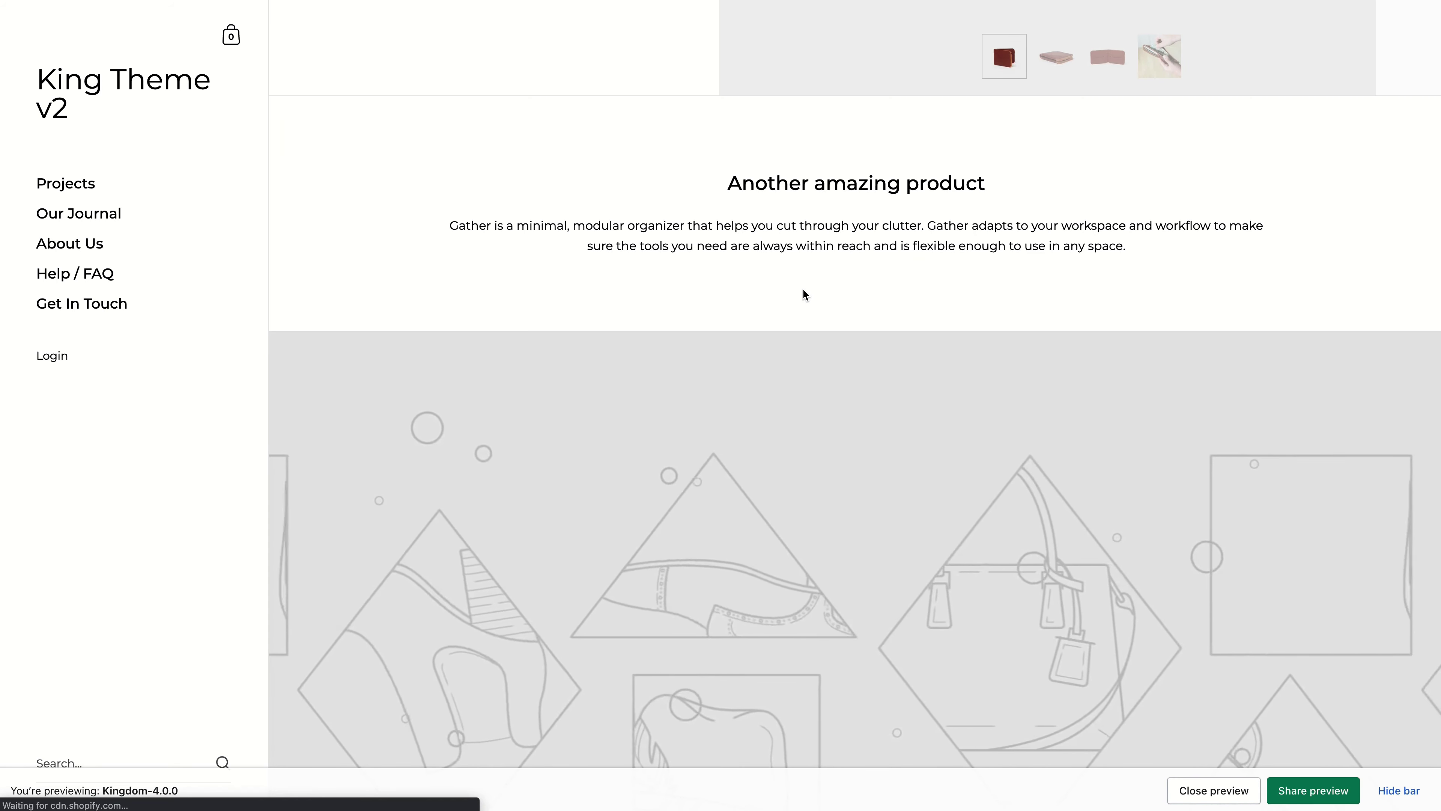
scroll(804, 295, down, 12)
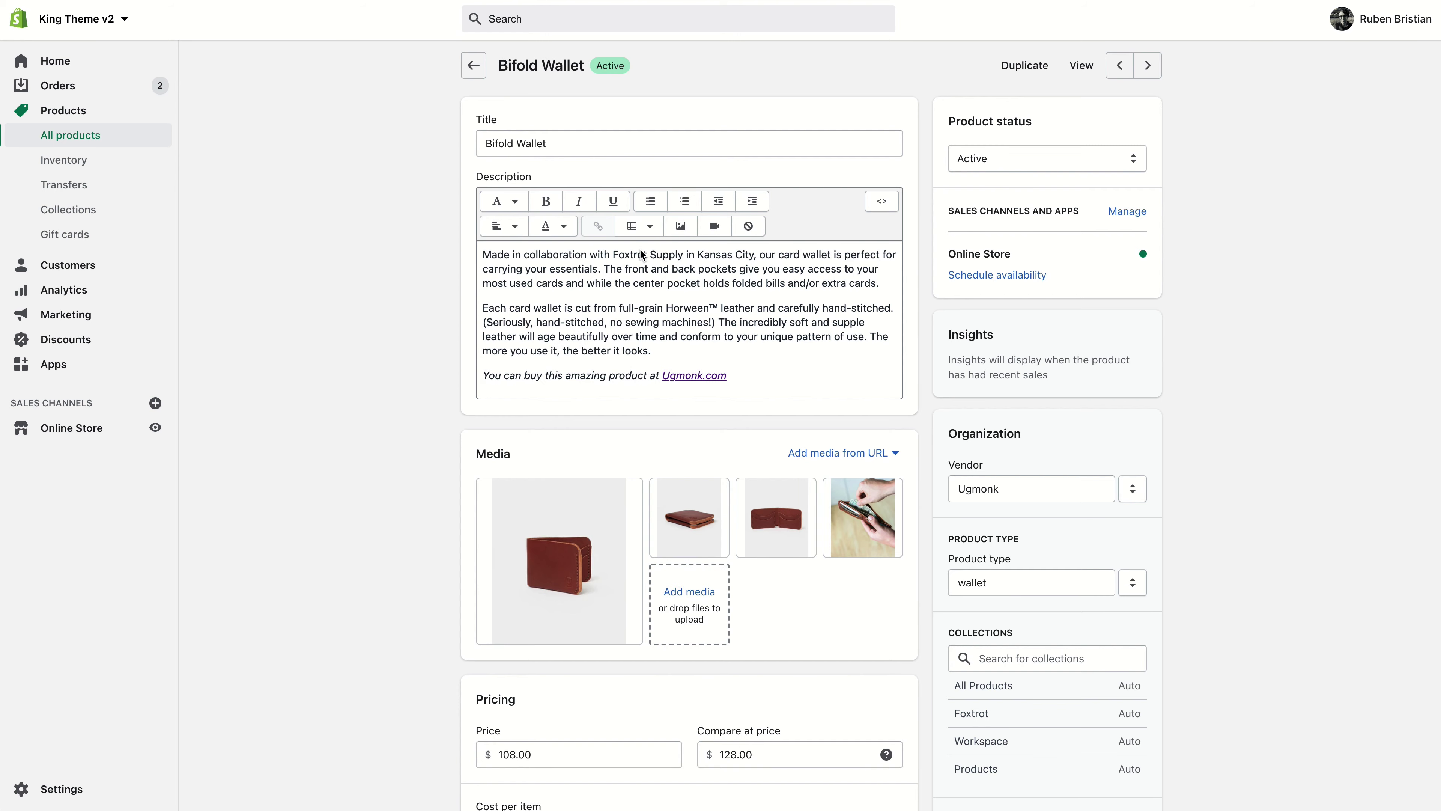
Open all metafields of the Bifold Wallet product and choose the slide_12_cb2288c9 speaker image for Image 2.
scroll(714, 332, down, 15)
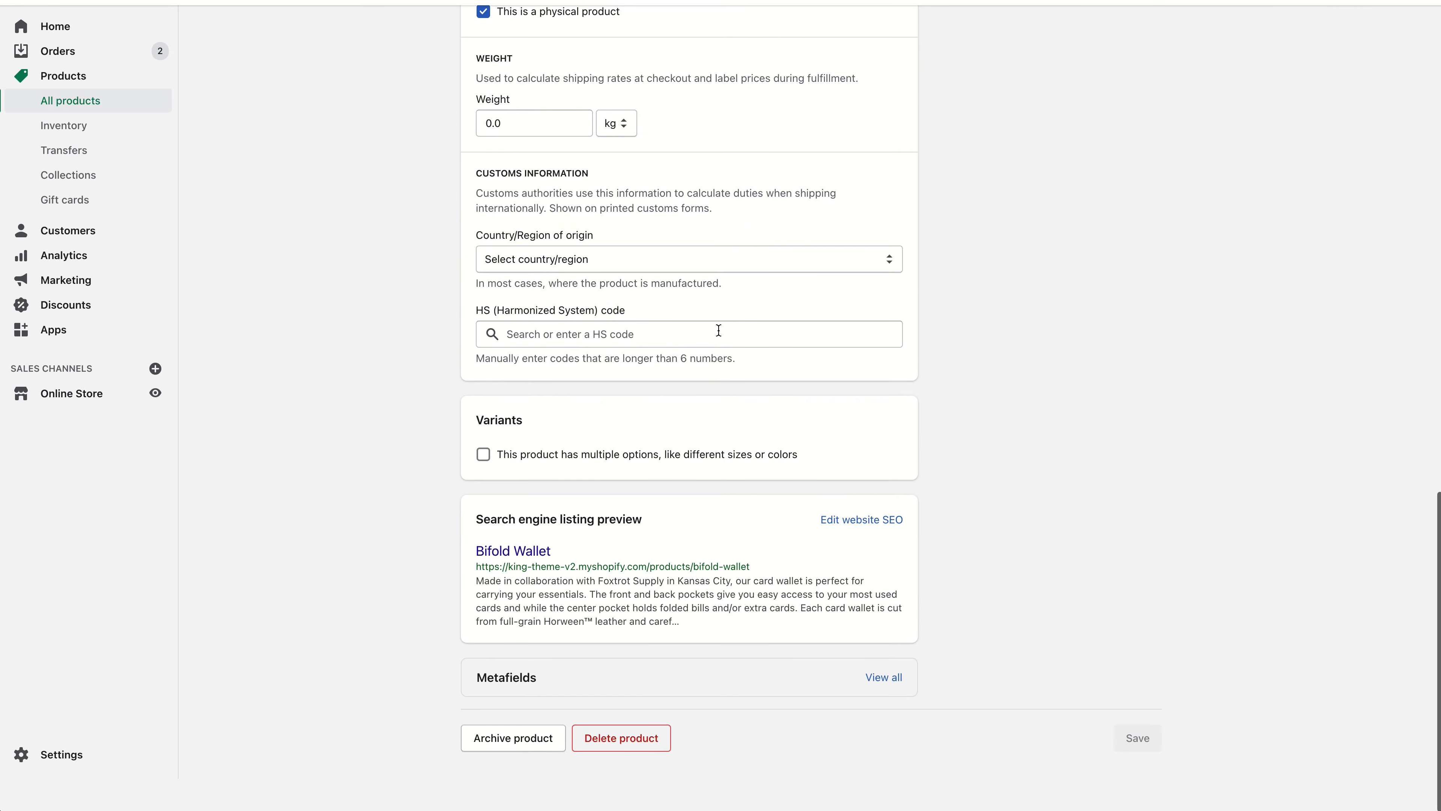
click(886, 712)
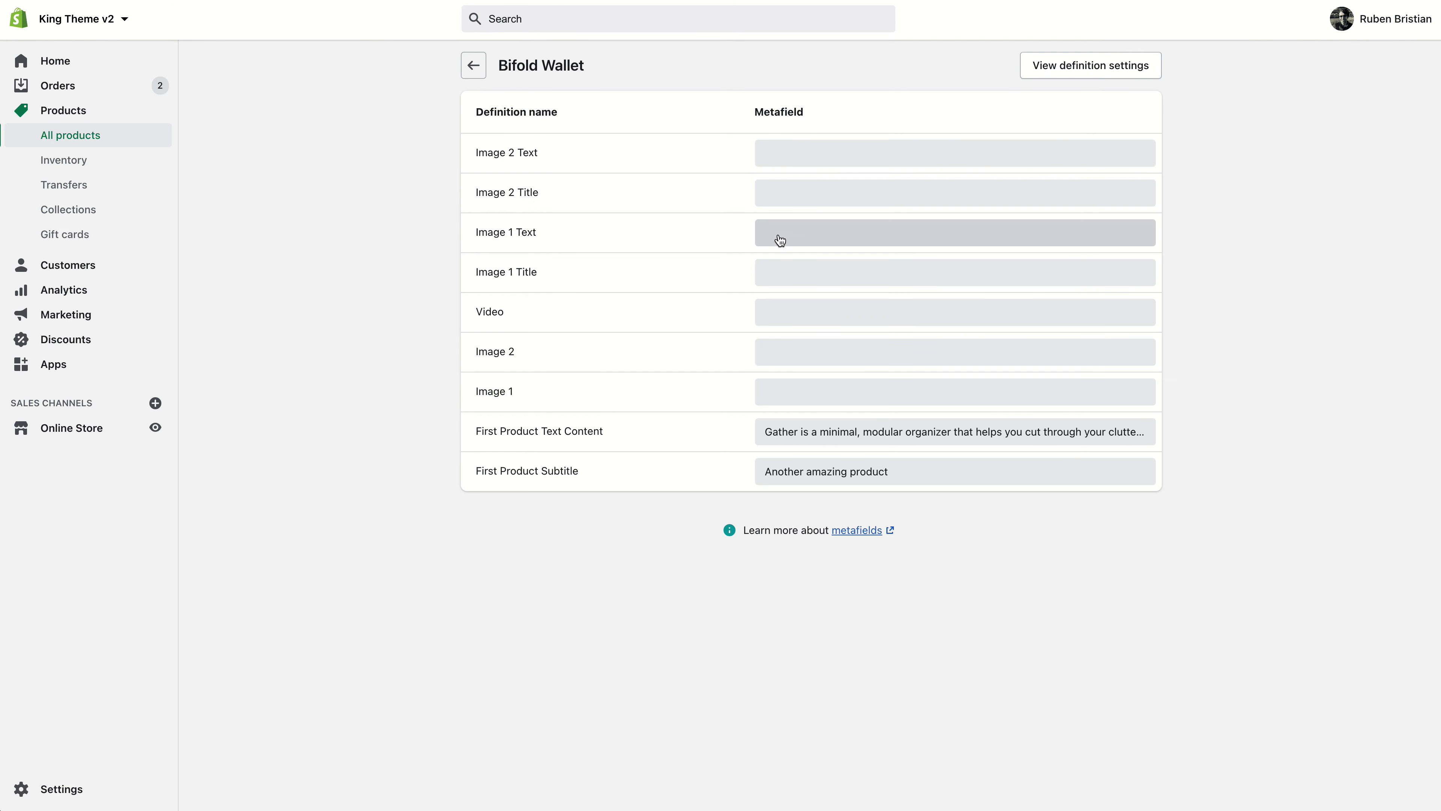
click(808, 353)
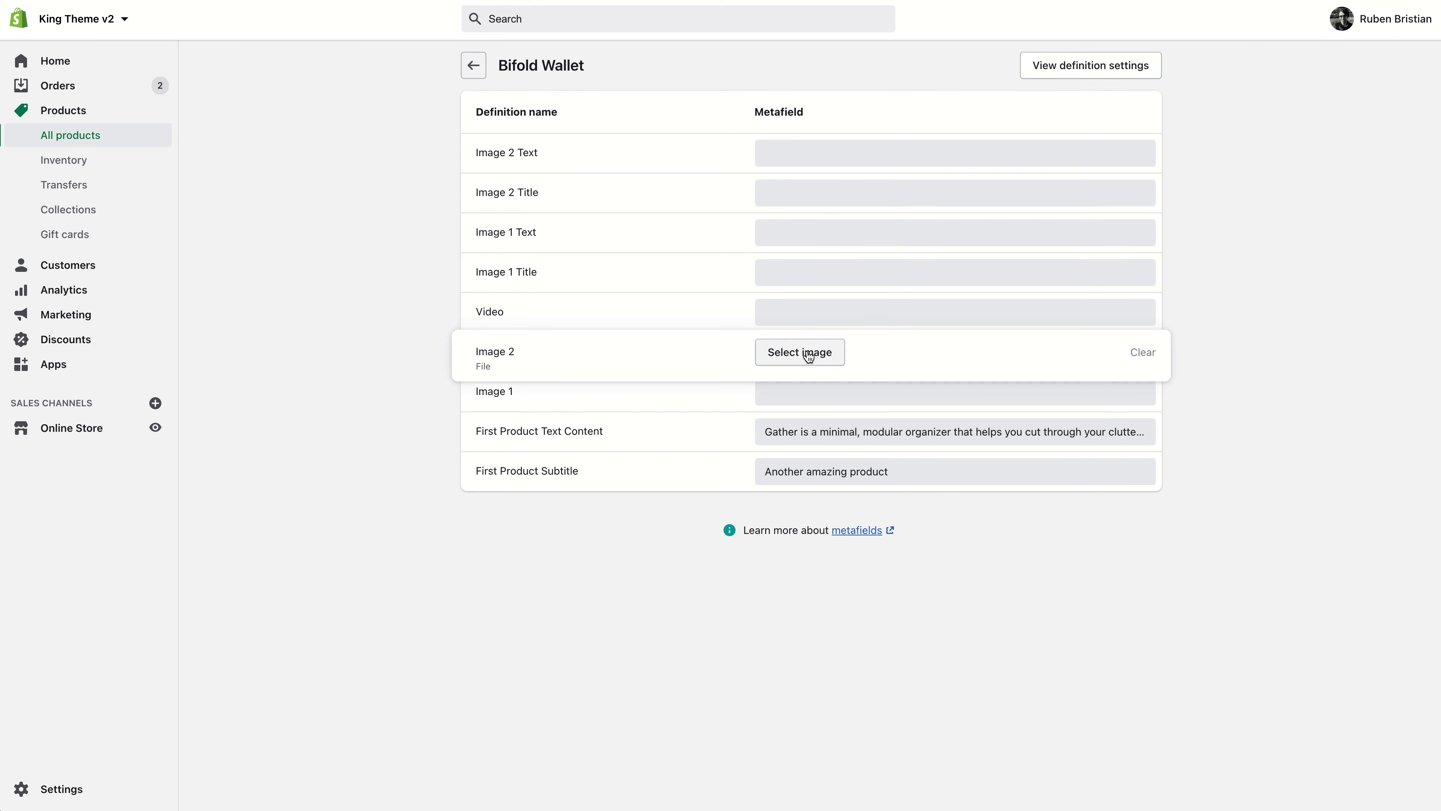
click(811, 353)
click(780, 524)
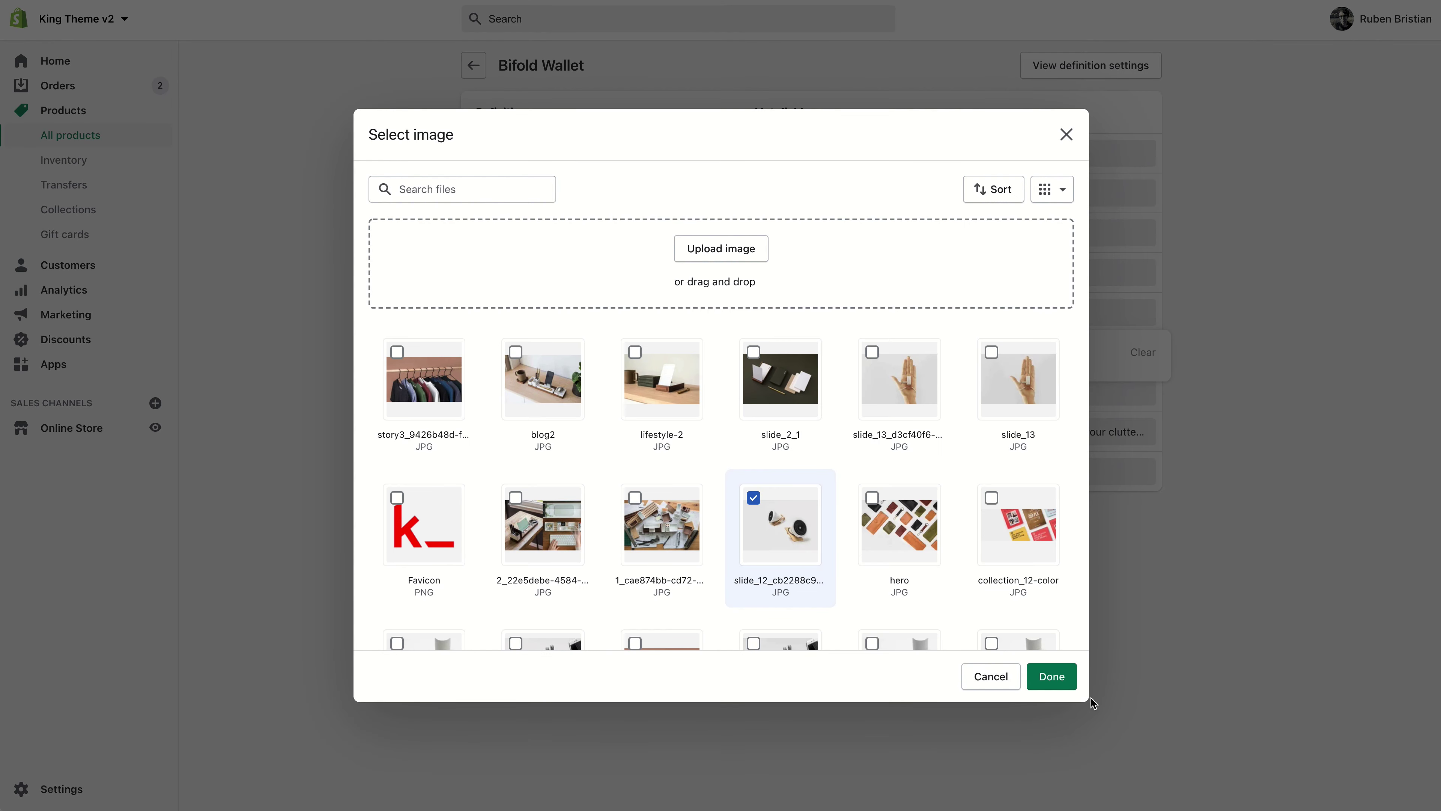
click(1051, 676)
Choose the hero image for the Bifold Wallet's Image 1 metafield and save the metafields.
click(844, 392)
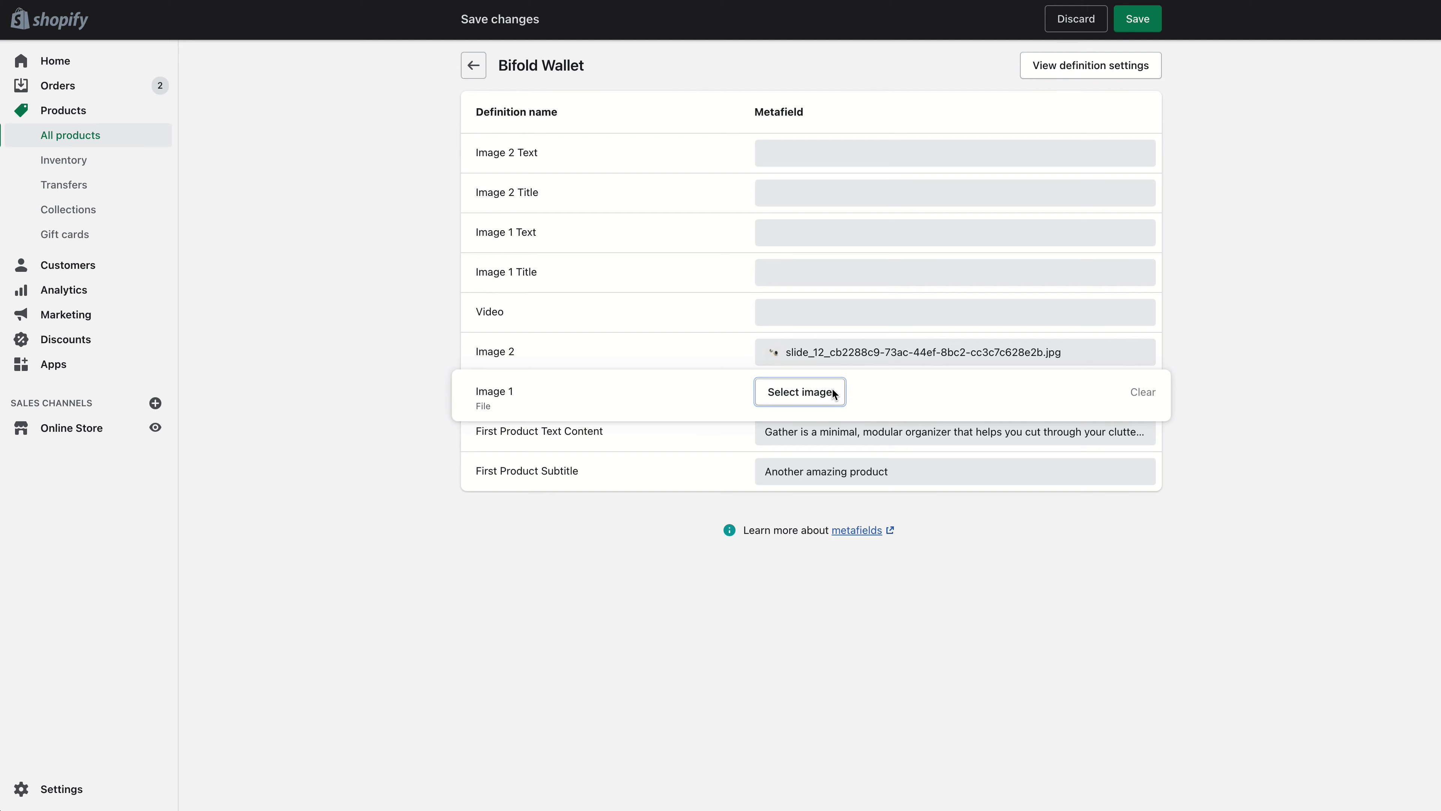
click(834, 393)
scroll(836, 563, down, 2)
click(899, 454)
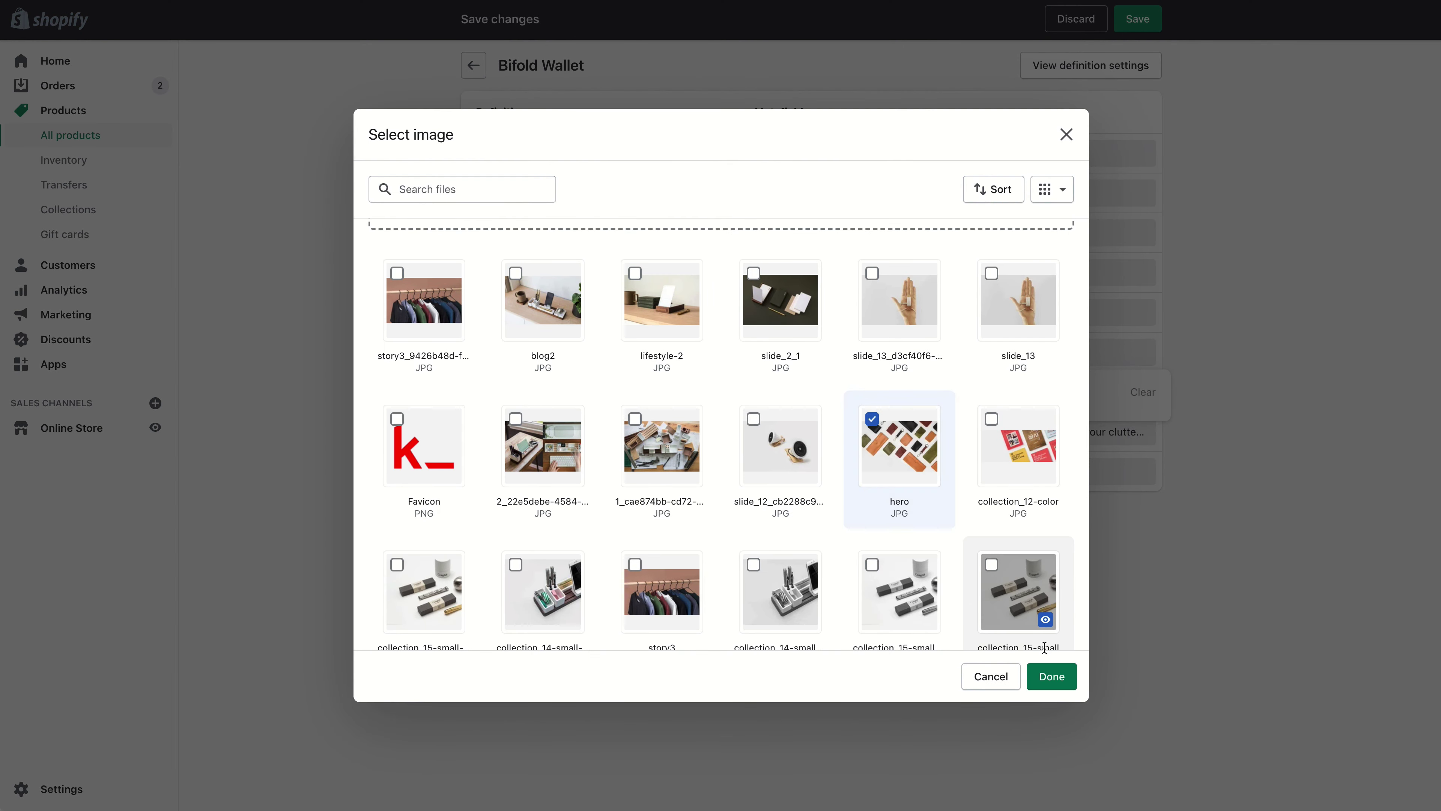
click(1051, 677)
click(1137, 19)
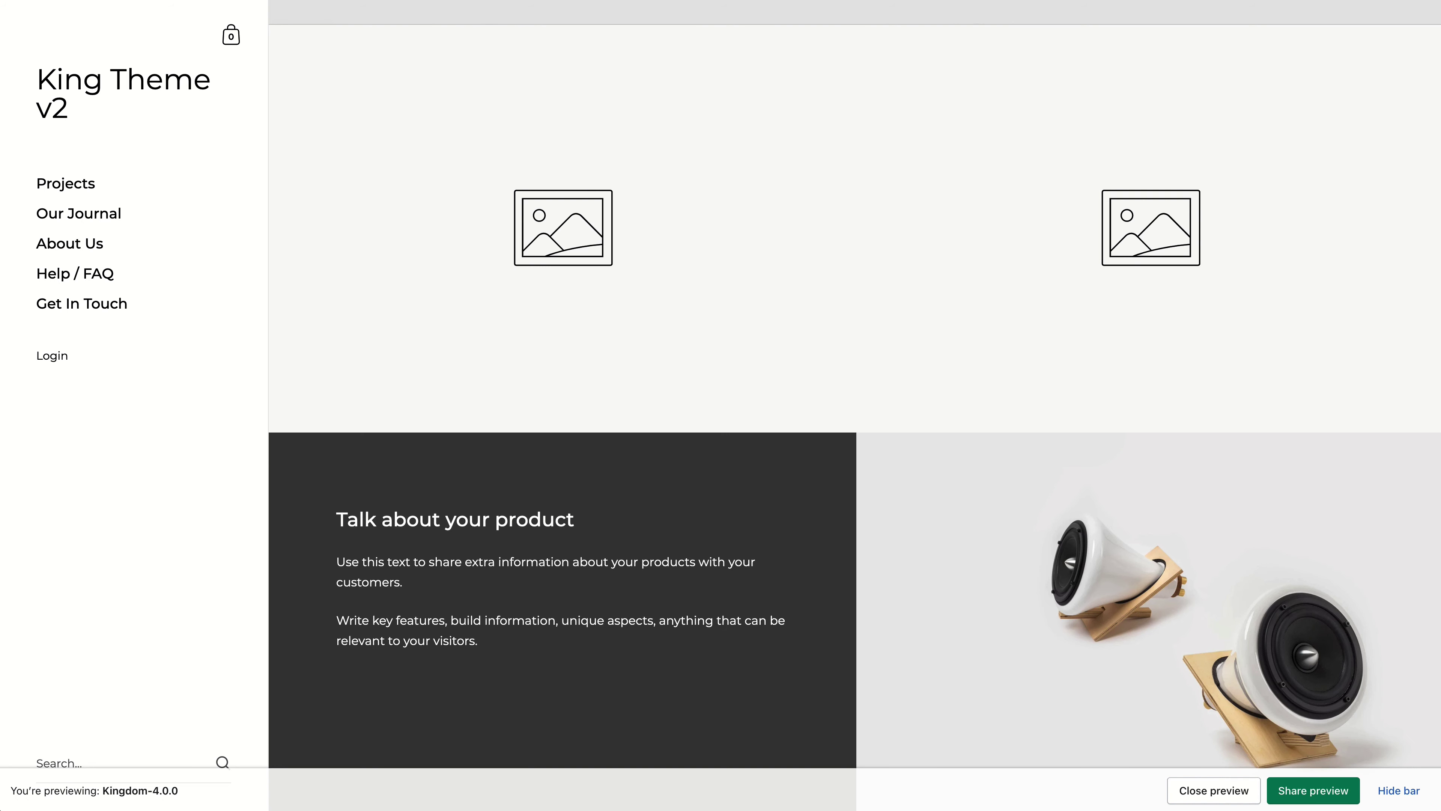
Reload the Bifold Wallet storefront preview and examine the images and remaining sections down the page.
key(super+r)
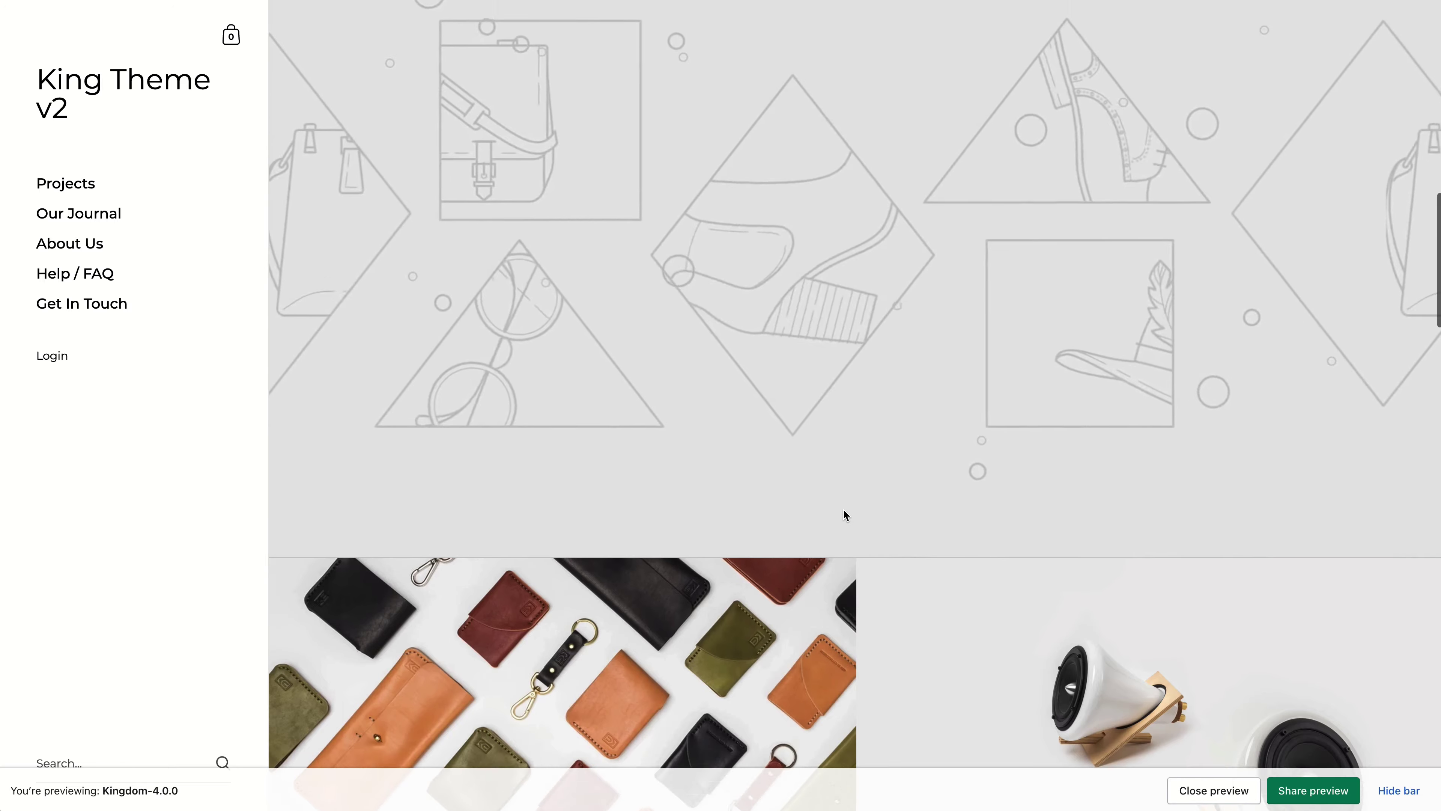
scroll(844, 514, down, 10)
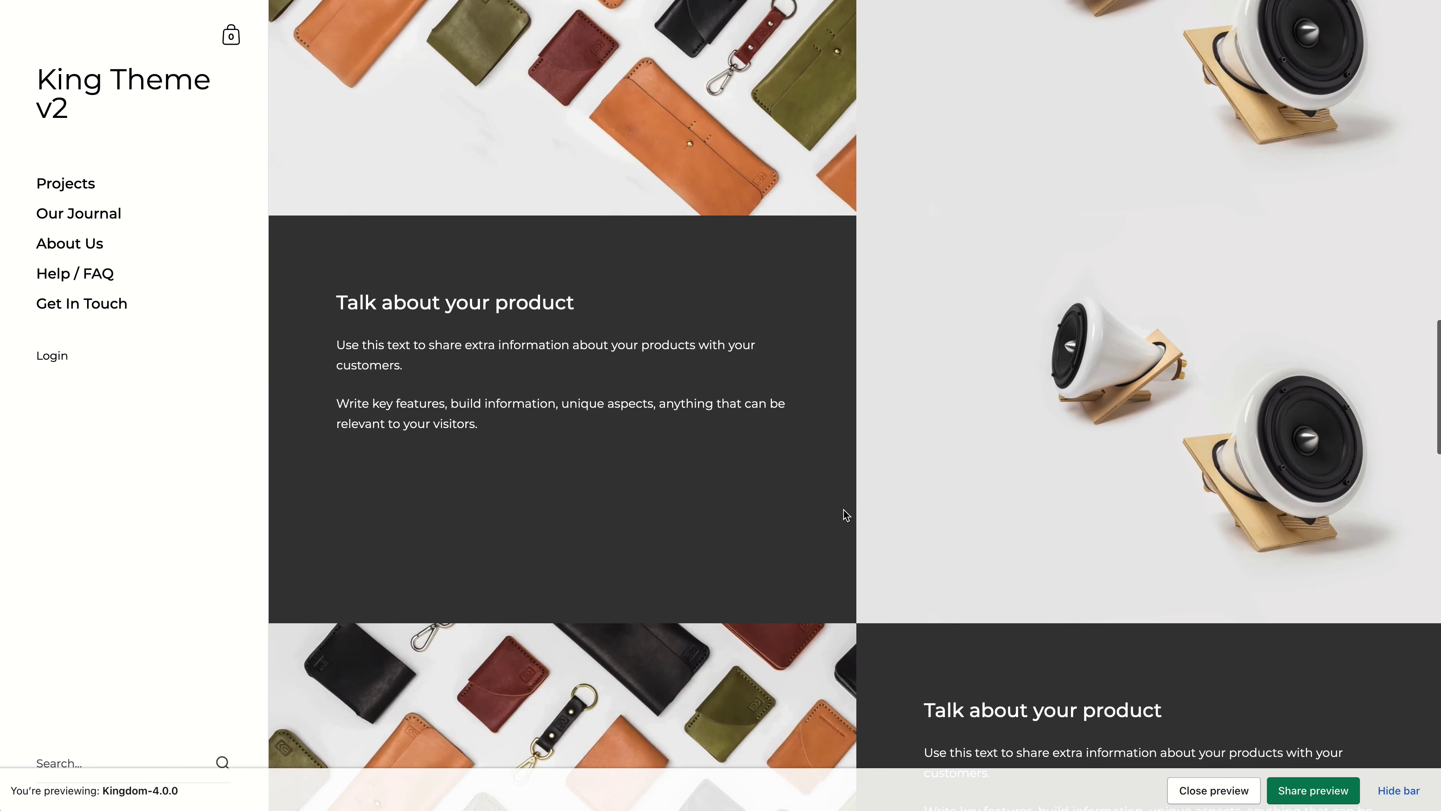
scroll(843, 514, down, 15)
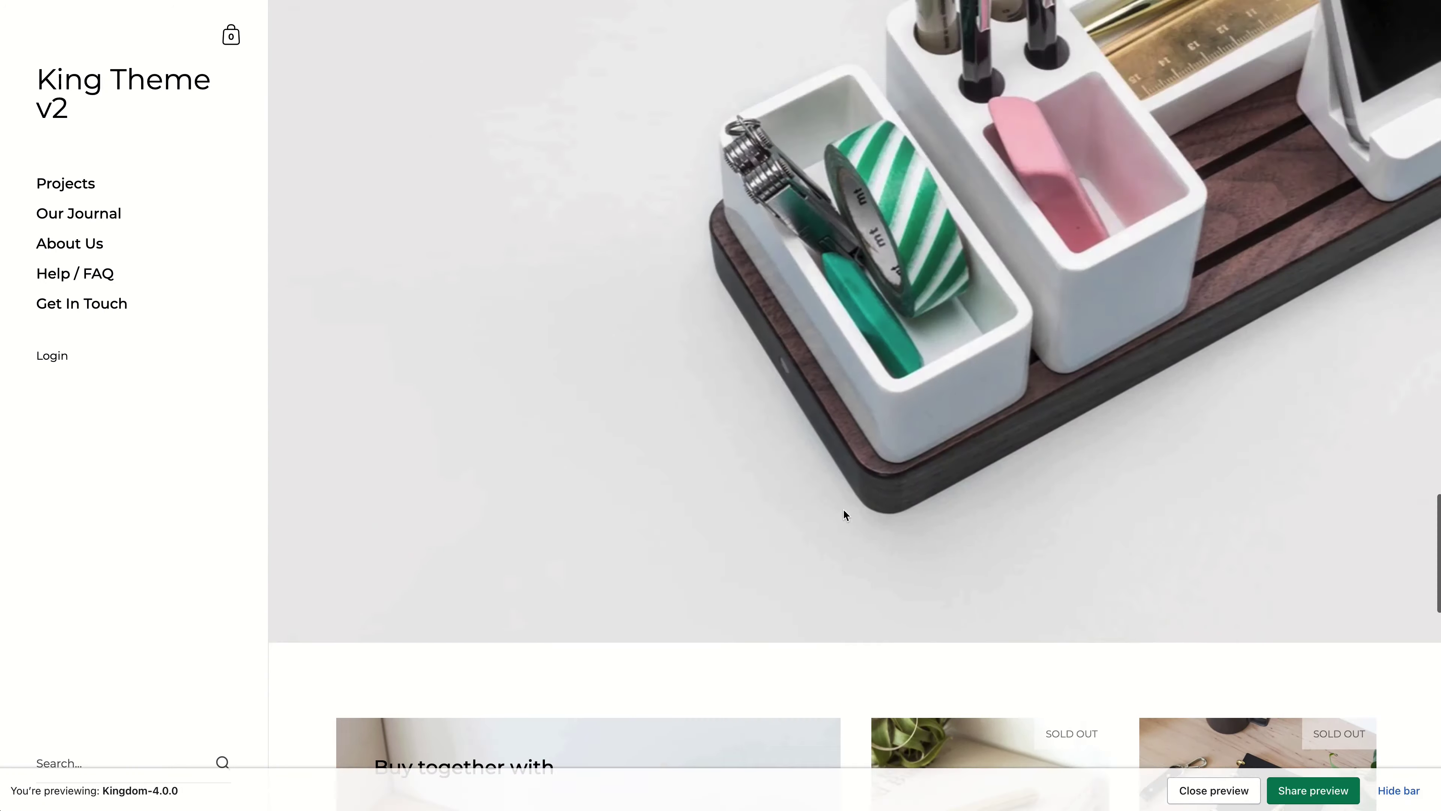
scroll(844, 510, up, 20)
scroll(844, 510, down, 20)
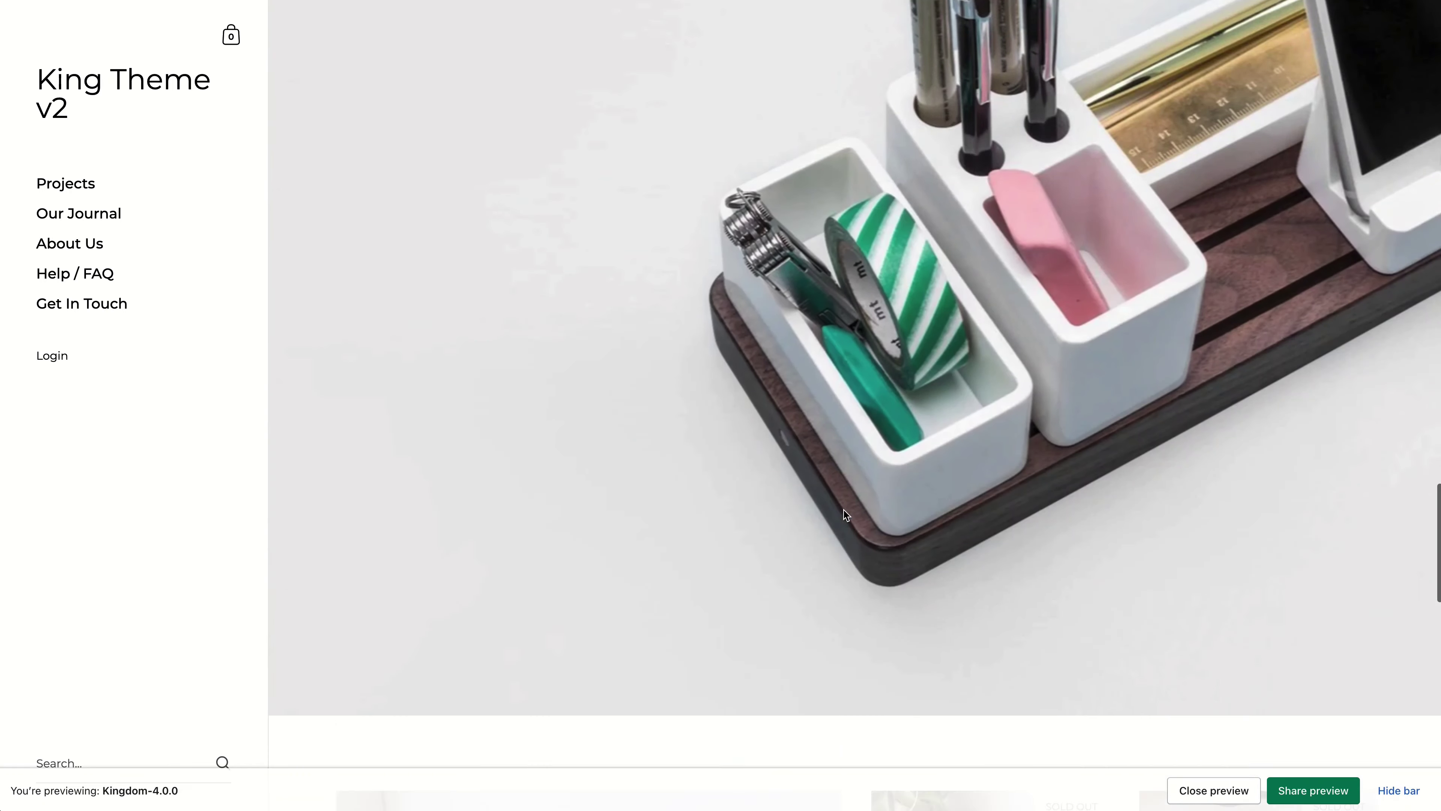
scroll(845, 514, down, 10)
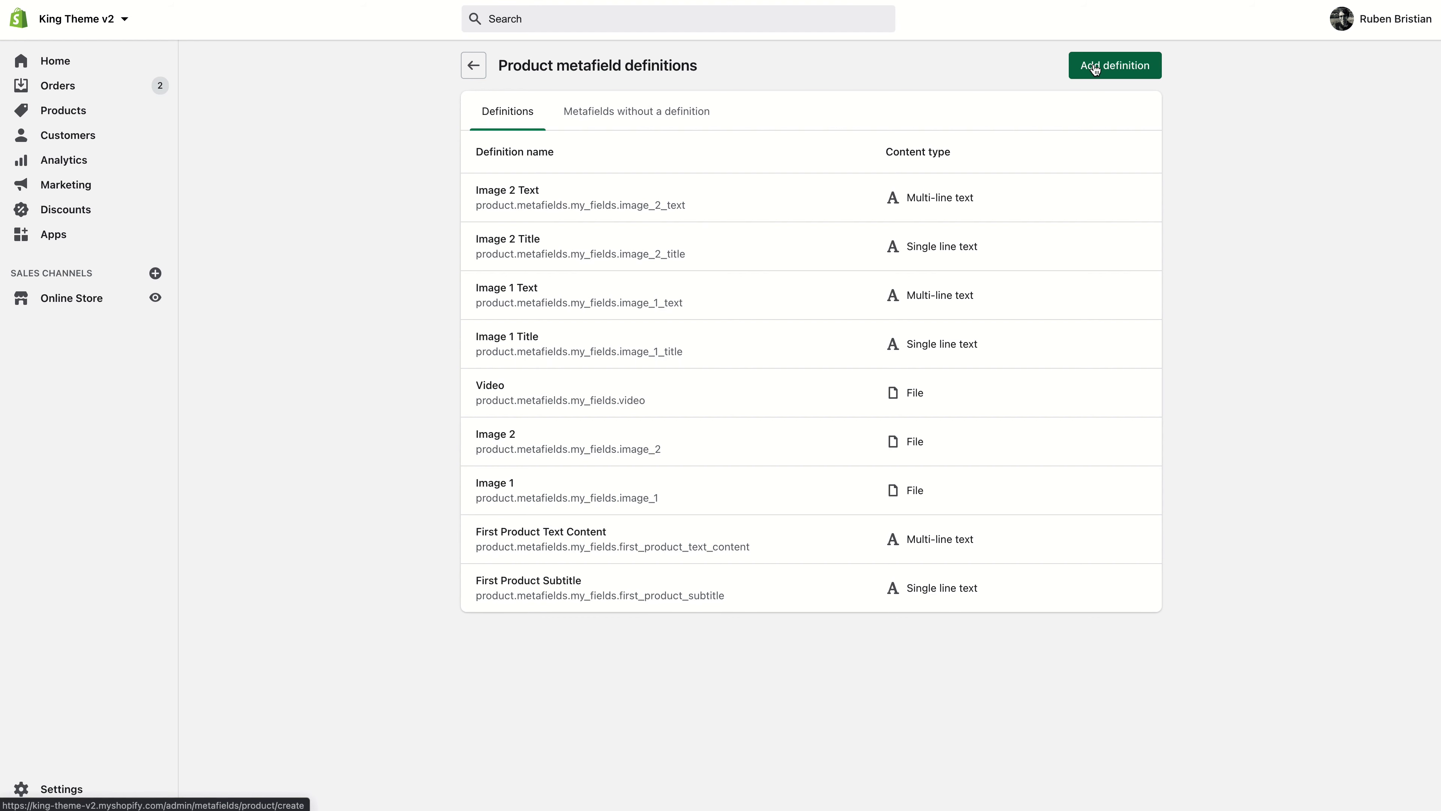
Add a product metafield definition named Buy Together 1 with the Reference content type pointing to Product, and save it.
click(1095, 67)
click(739, 158)
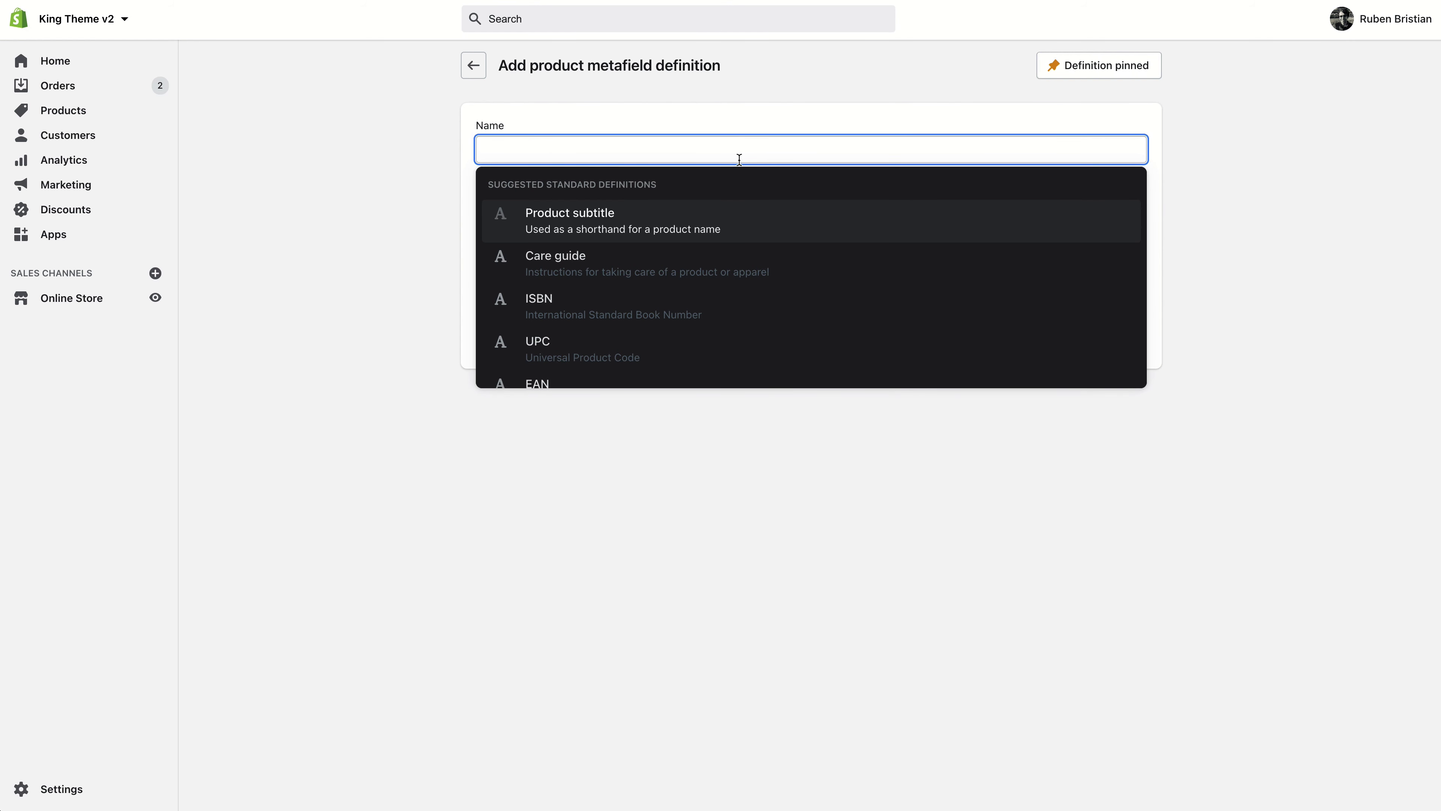
text(Buy Together 1)
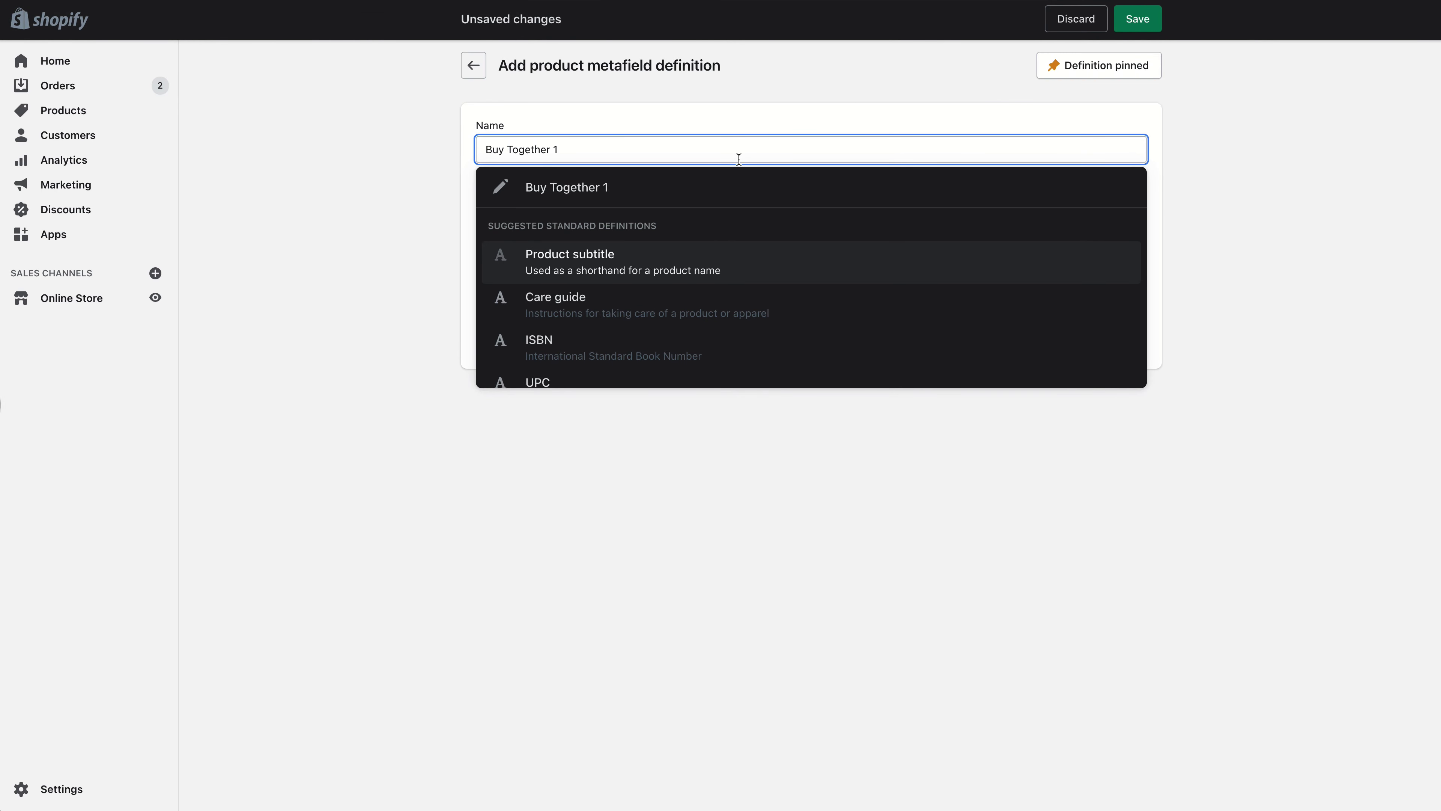
click(738, 187)
click(578, 270)
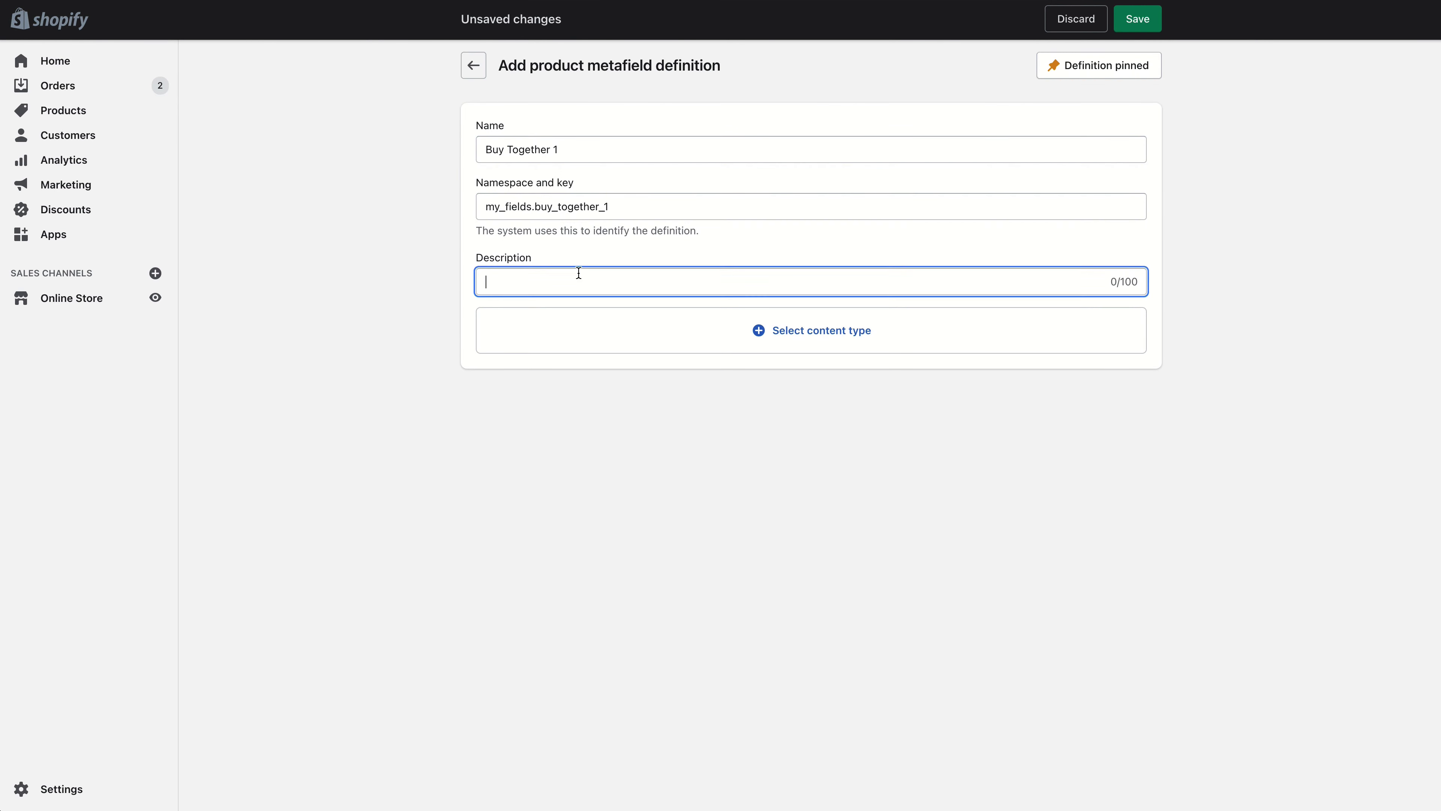
click(733, 326)
scroll(558, 478, down, 1)
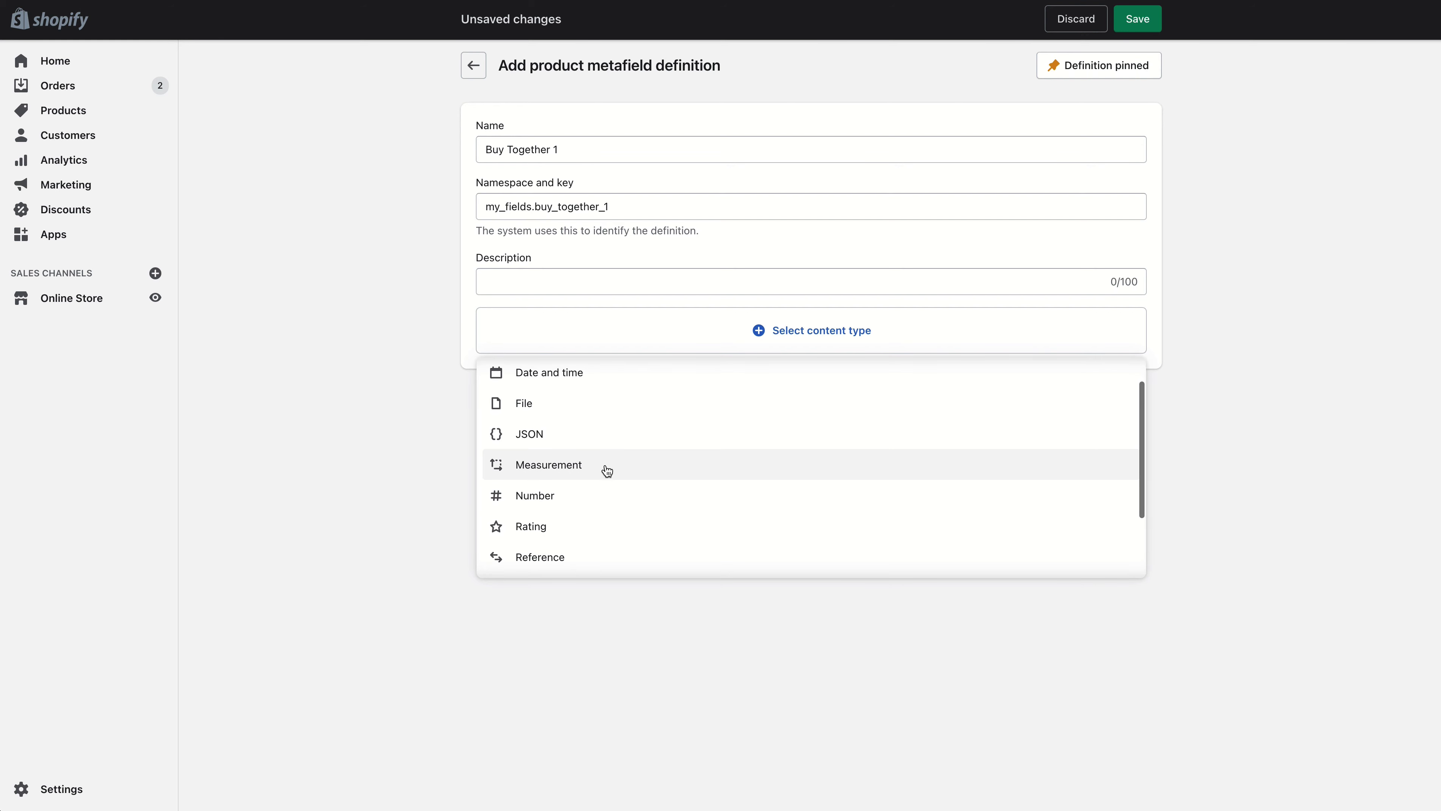
scroll(624, 476, down, 1)
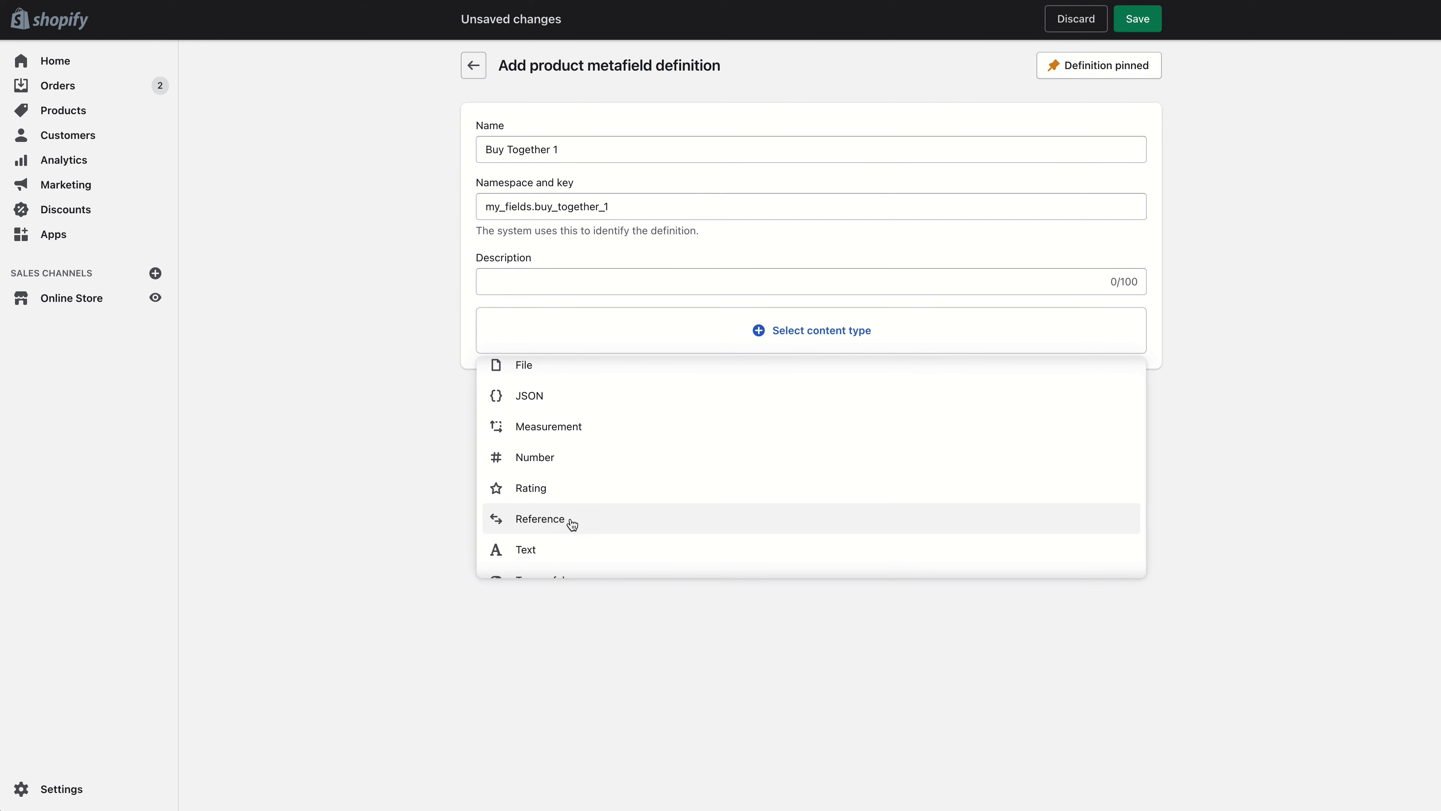
click(535, 516)
click(542, 439)
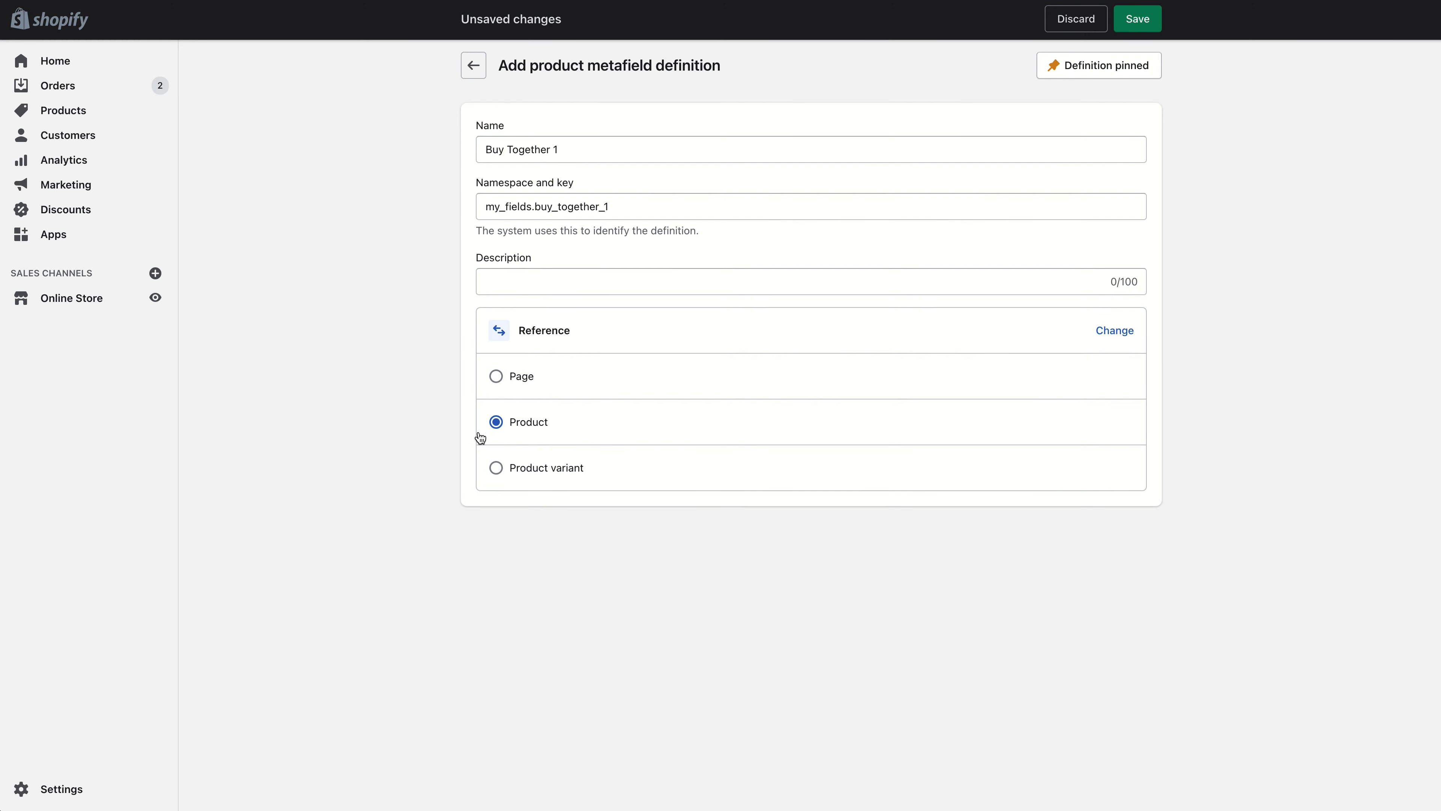
click(1113, 65)
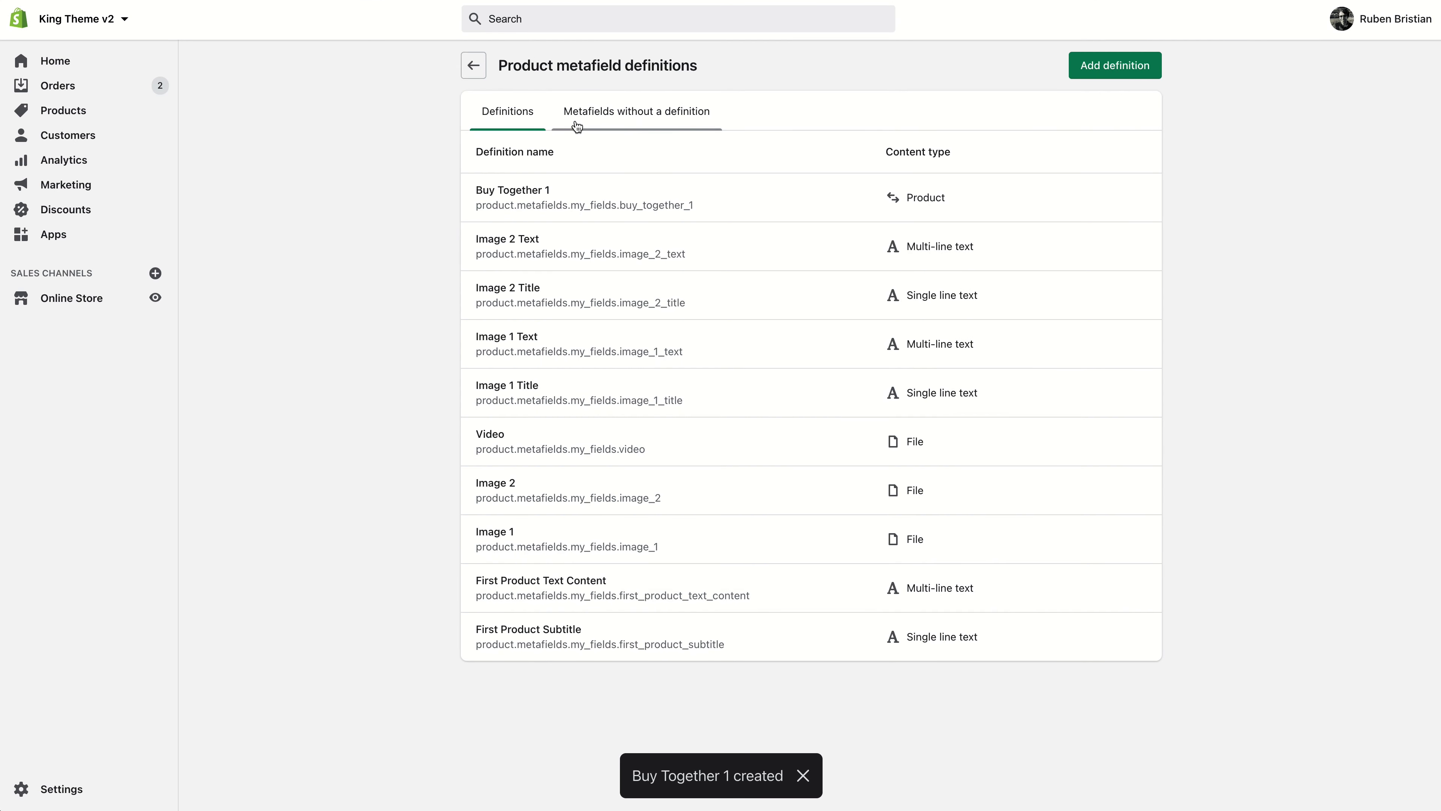
Create a second product metafield definition named Buy Together 2, also a Reference to Product, and save it.
click(1130, 65)
click(714, 149)
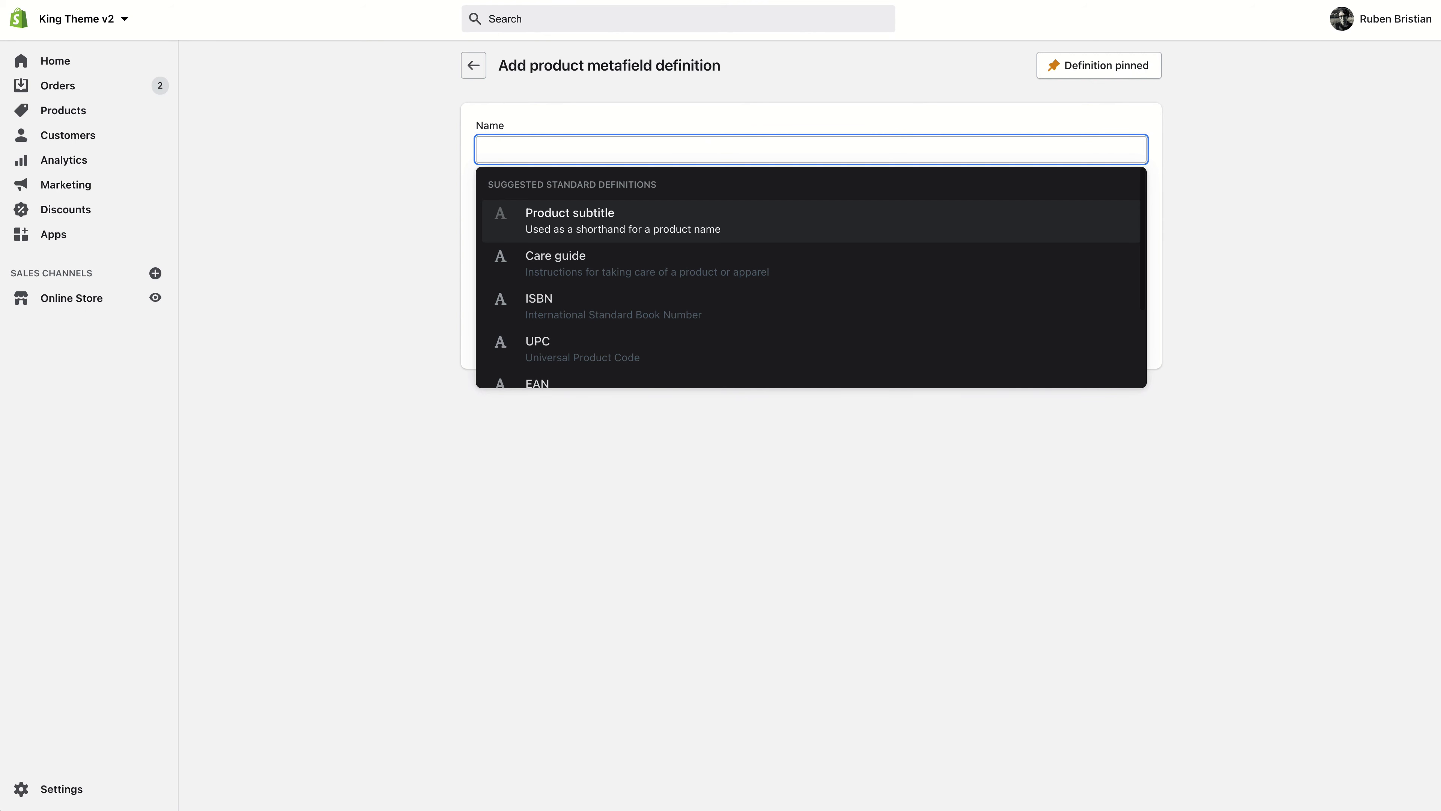
text(Buy Together 2)
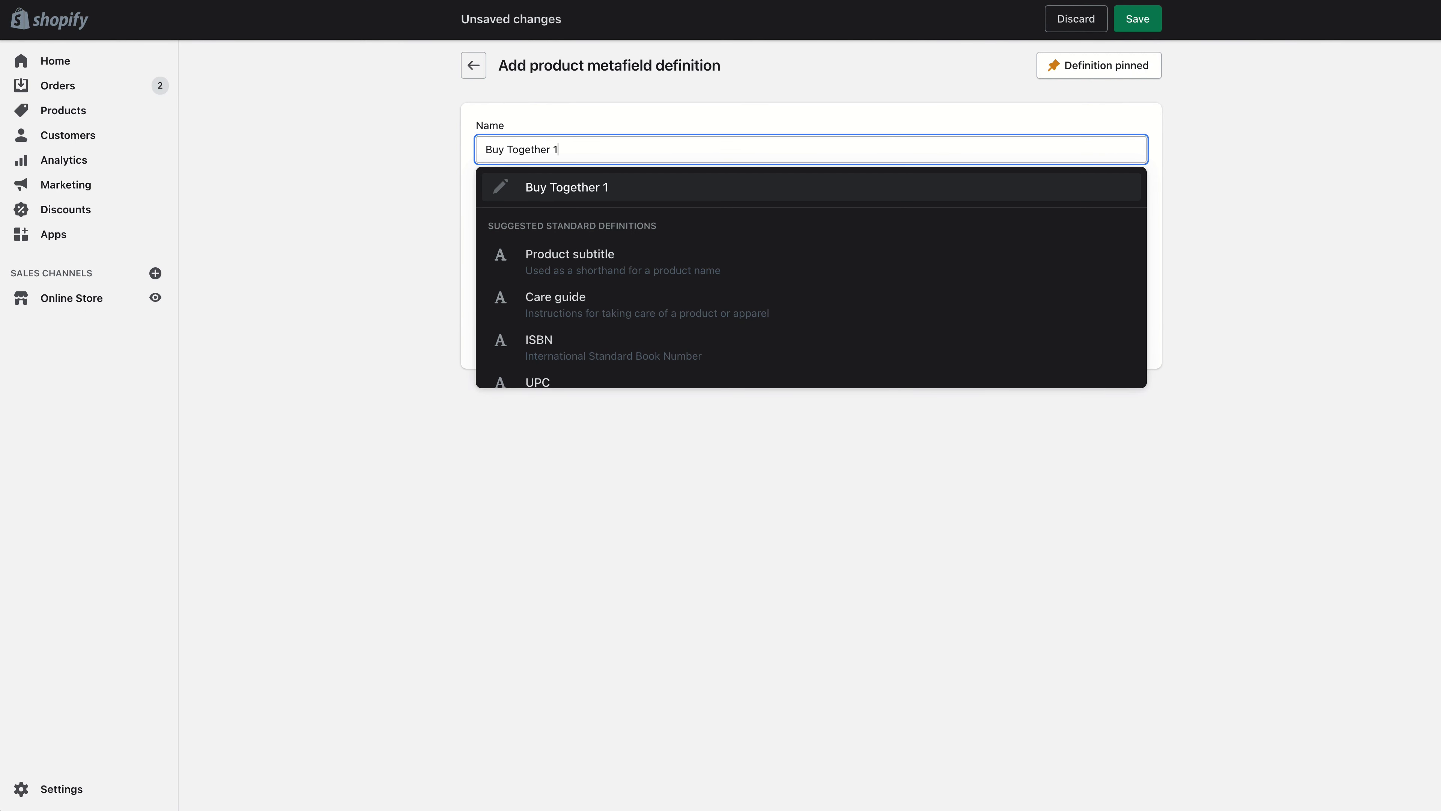
click(661, 188)
click(725, 335)
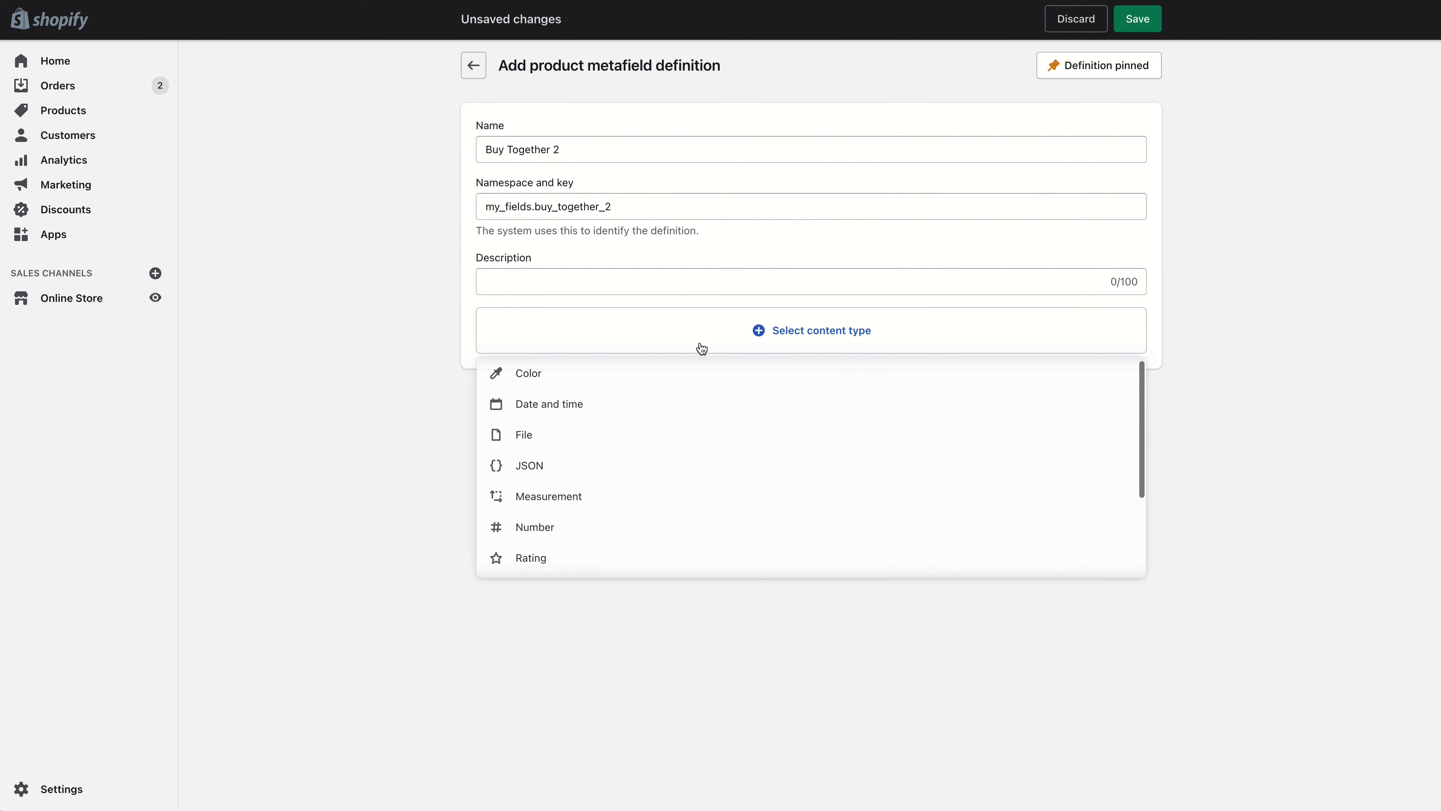
scroll(602, 531, down, 2)
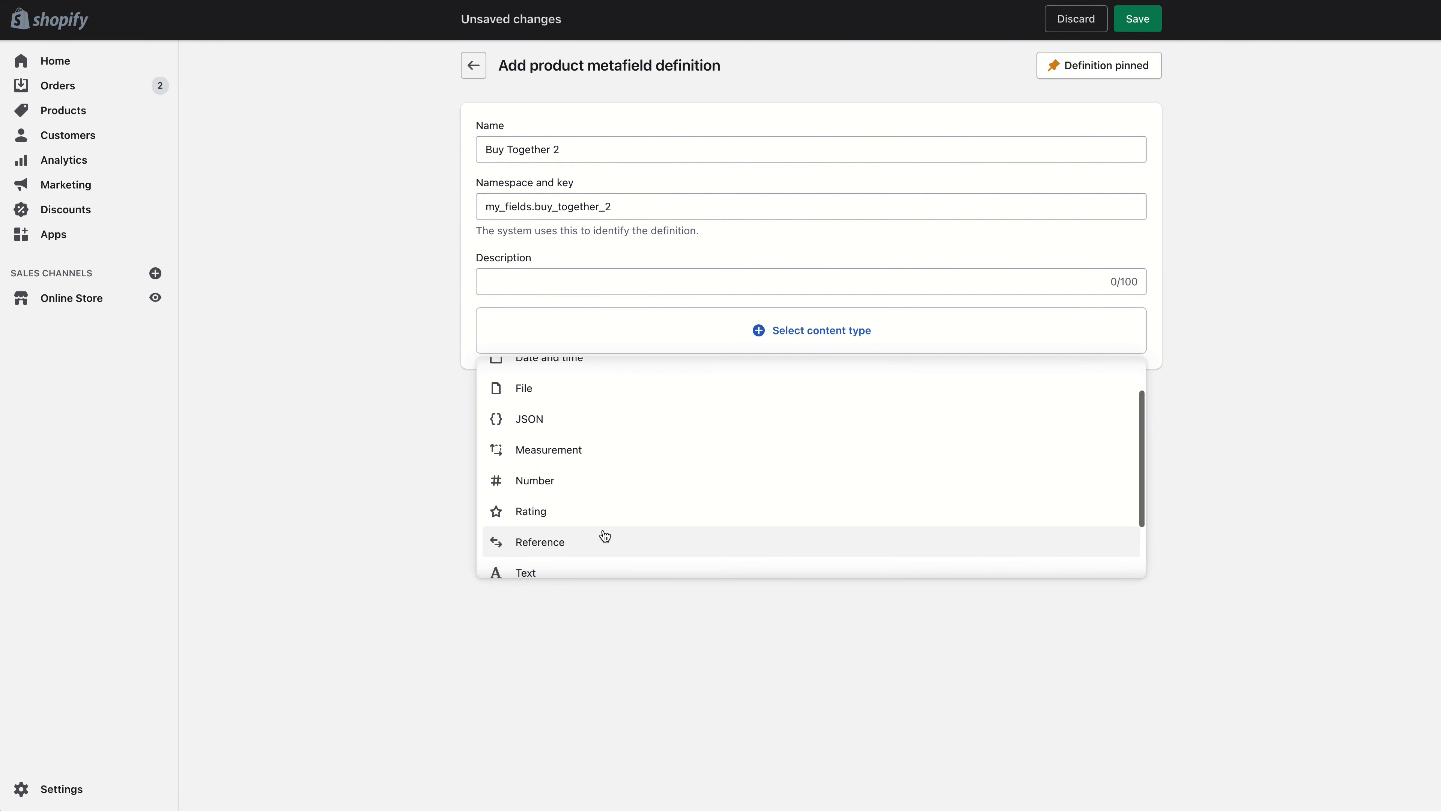
scroll(602, 525, down, 1)
click(574, 469)
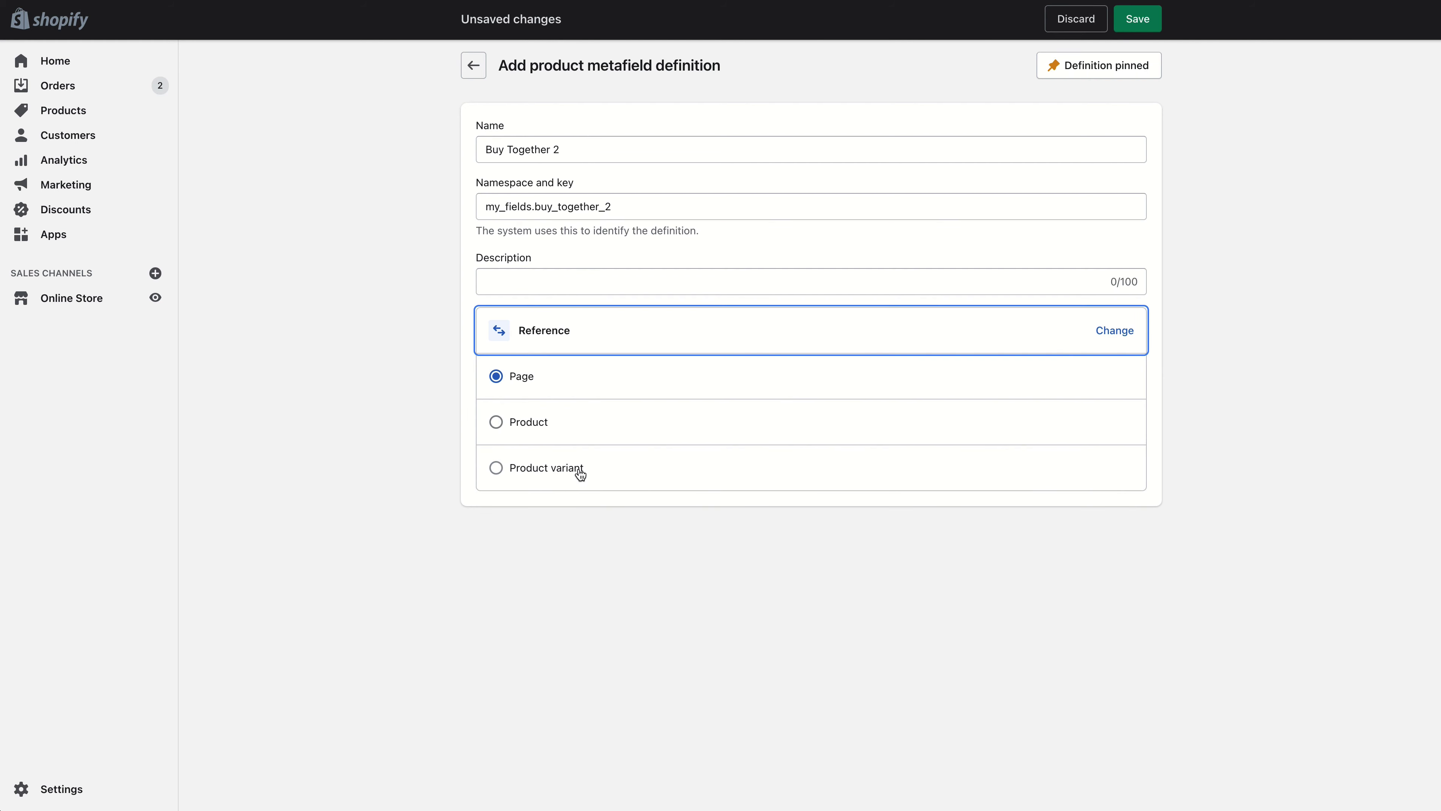
click(536, 434)
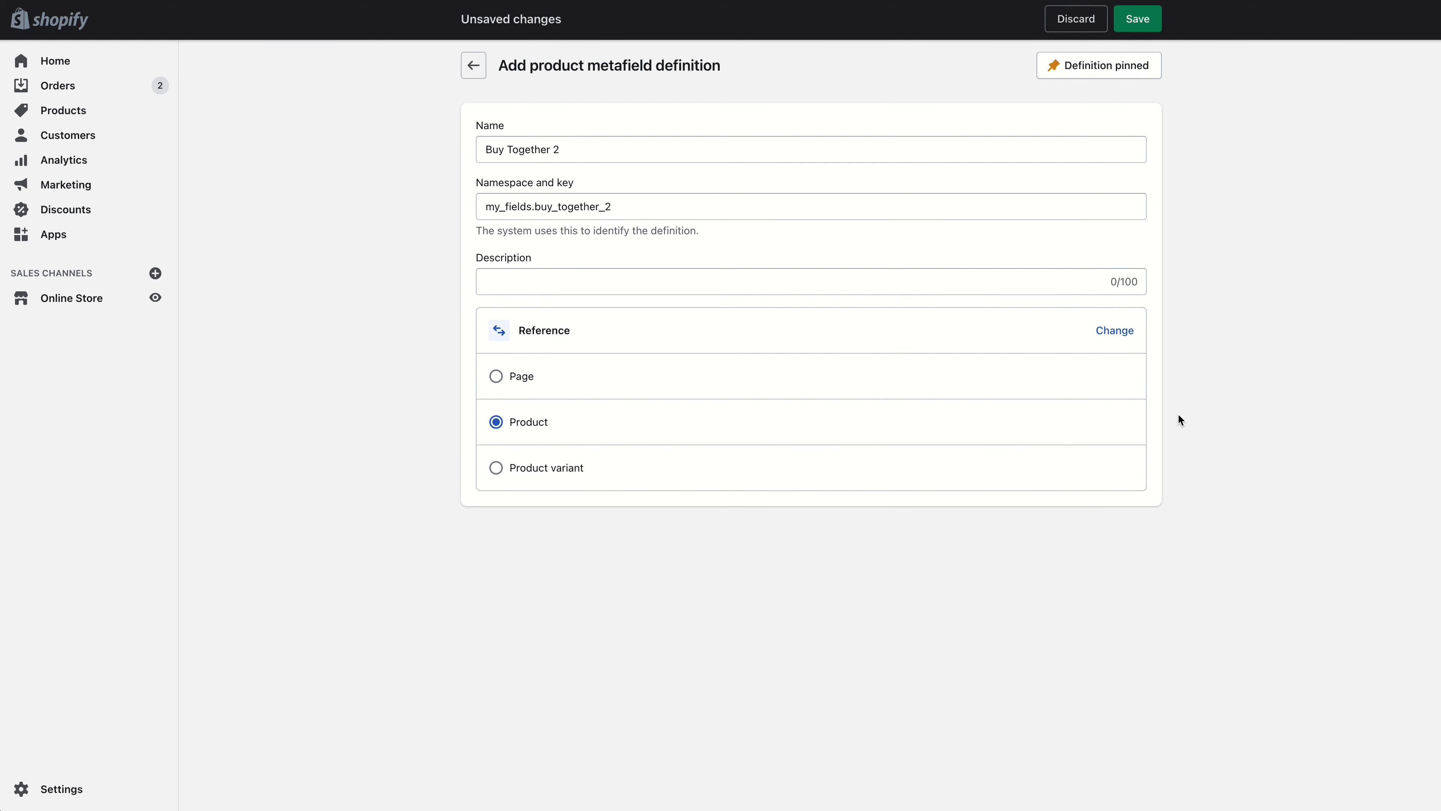
click(1121, 334)
click(1185, 326)
click(1133, 27)
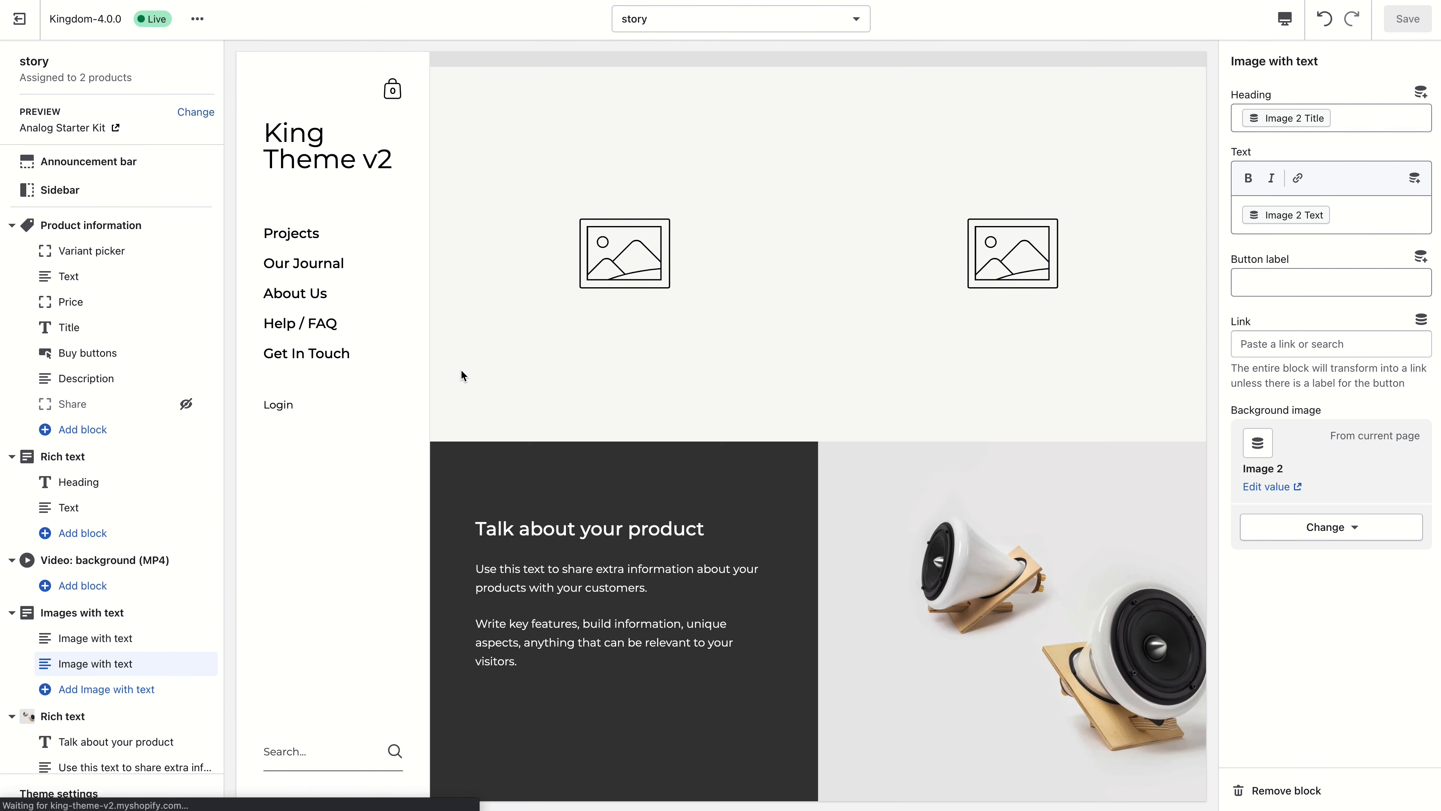
In the story template's Shop the look section, connect the Craighill for Ugmonk product block to the Buy Together 1 dynamic source.
scroll(106, 595, down, 10)
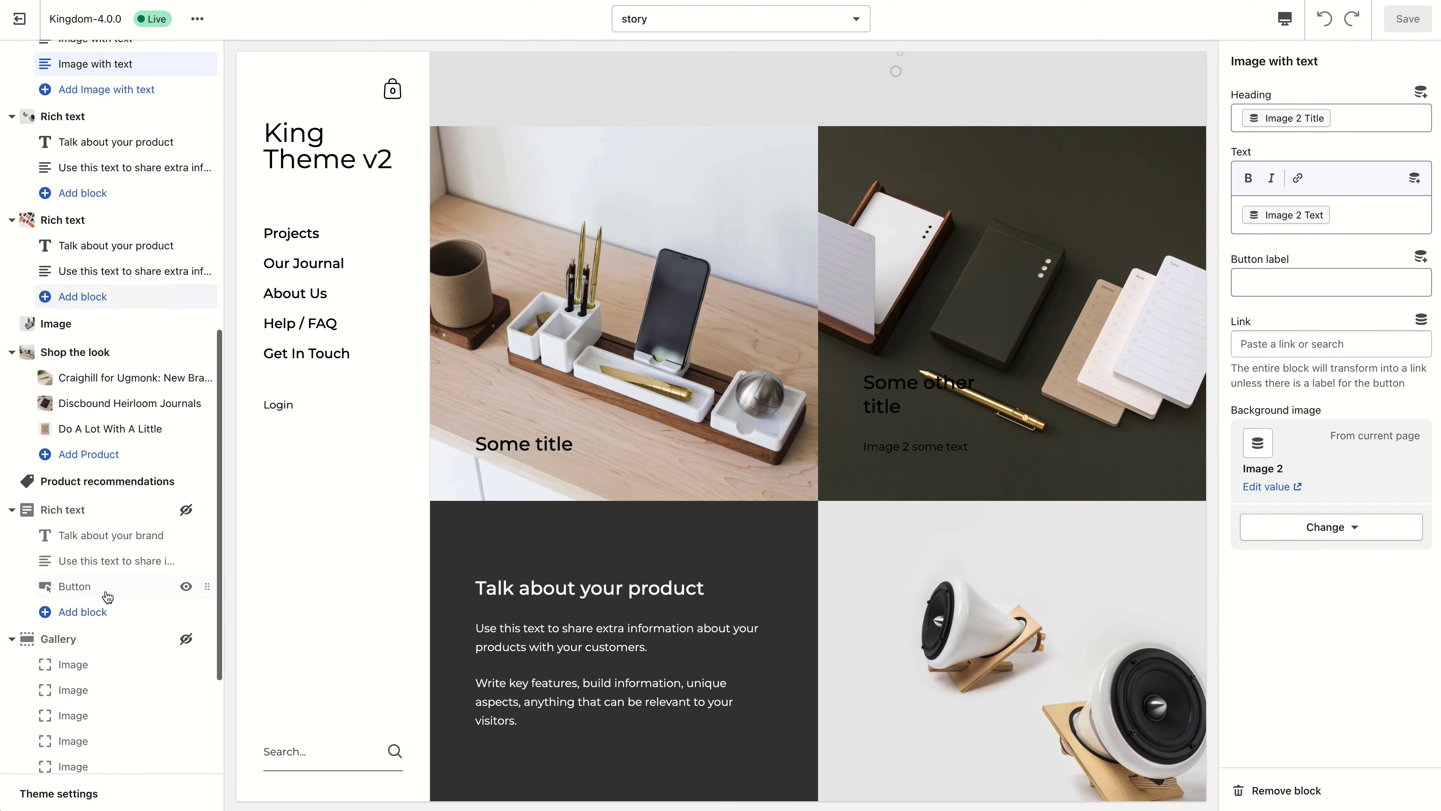
click(79, 353)
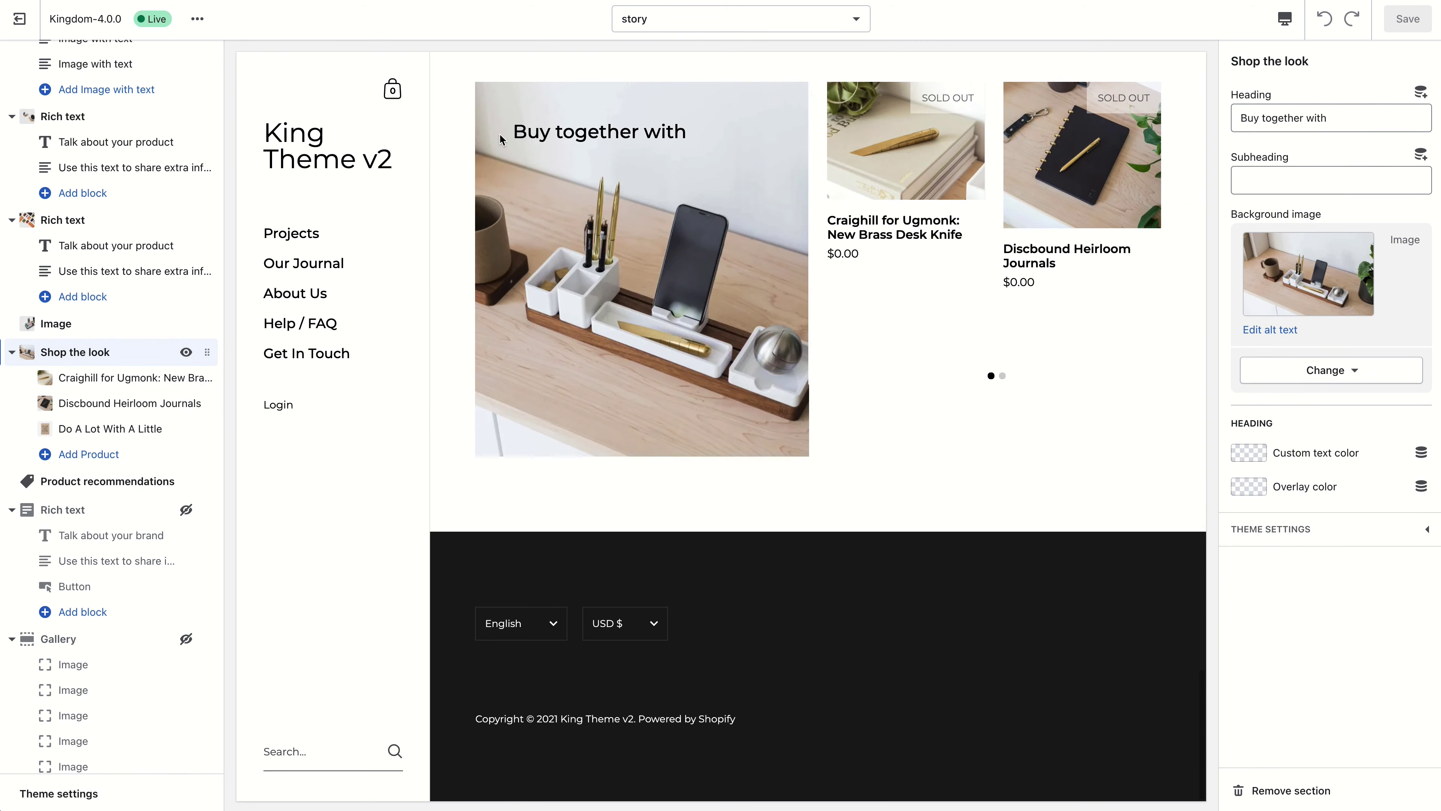
click(131, 378)
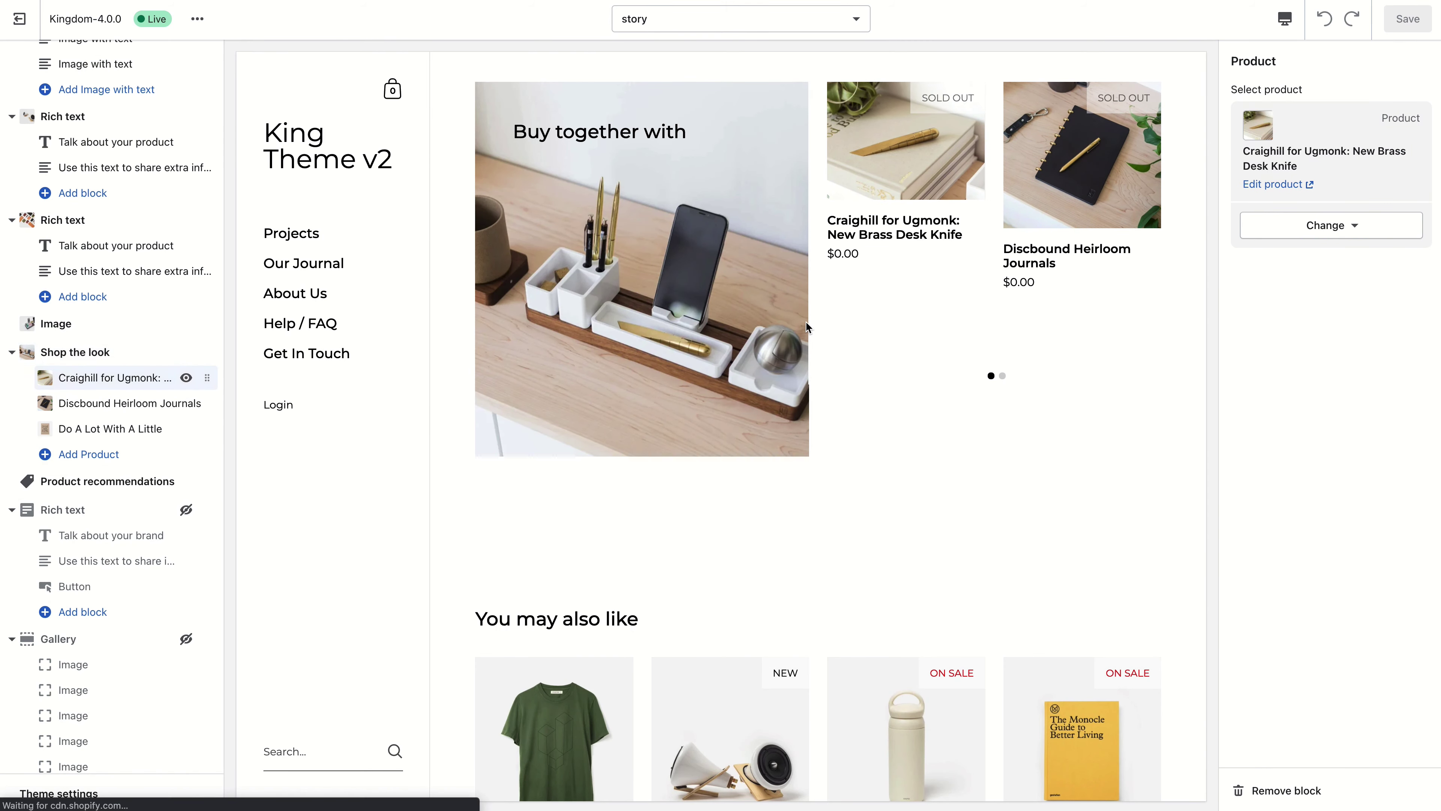
click(1365, 225)
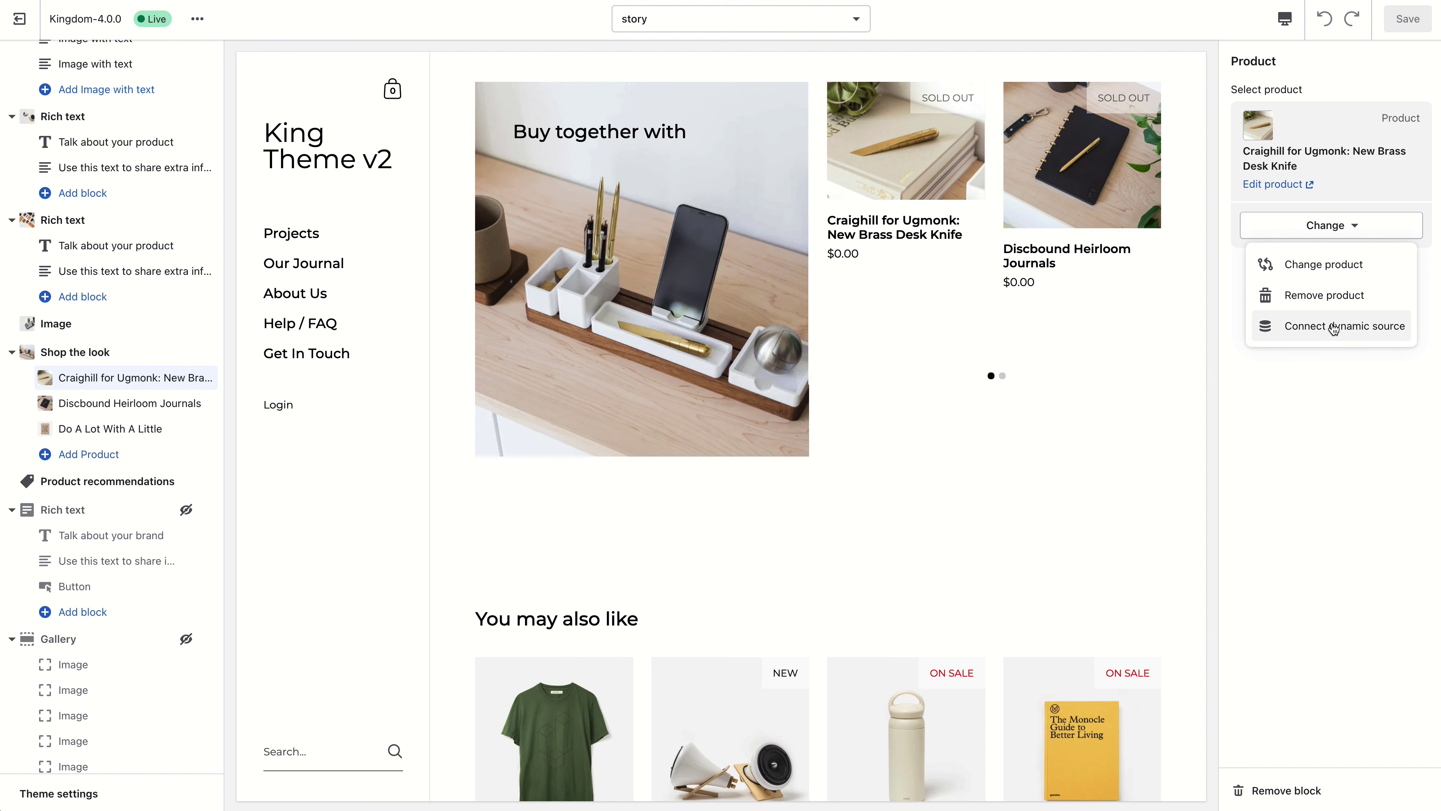
click(1334, 325)
click(1305, 163)
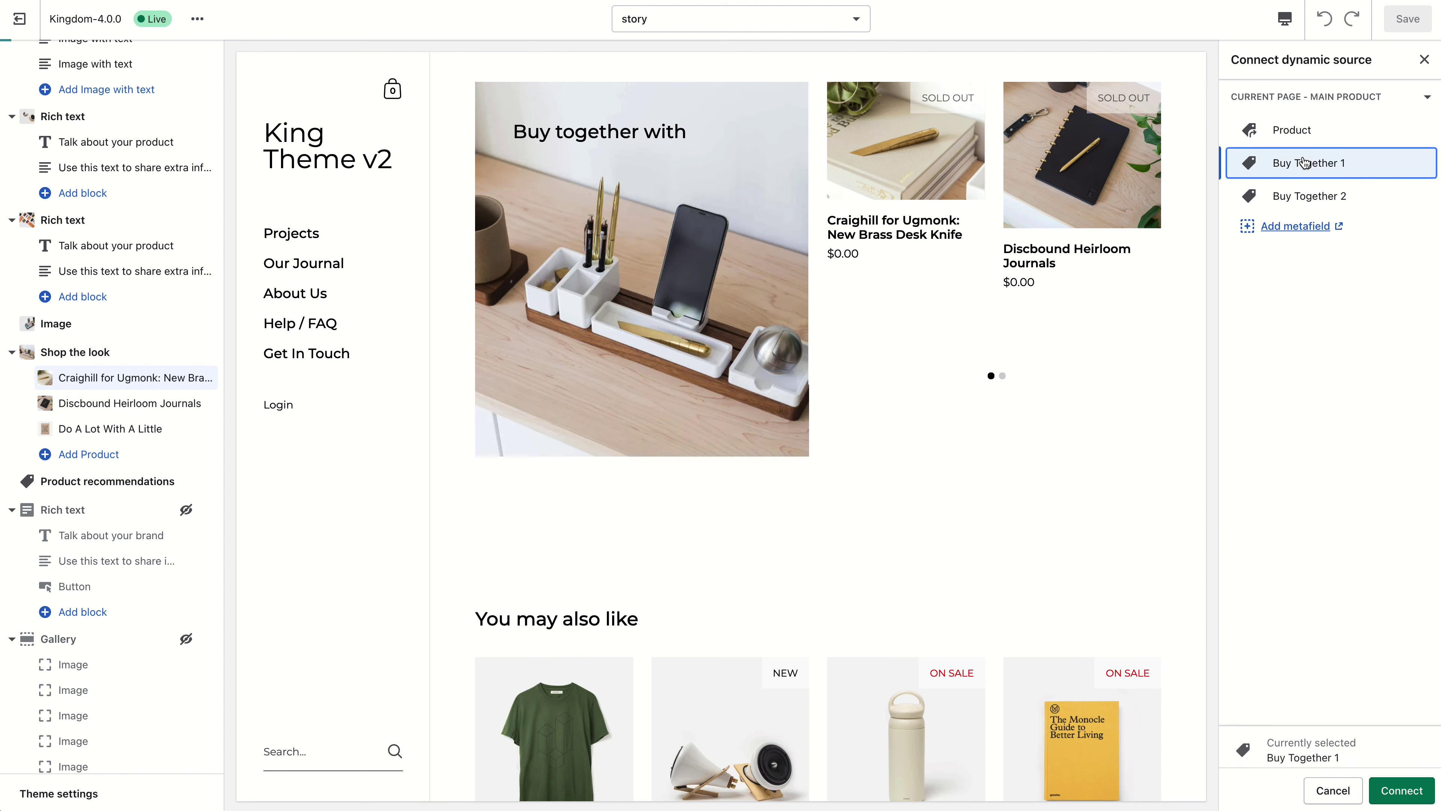
click(1401, 789)
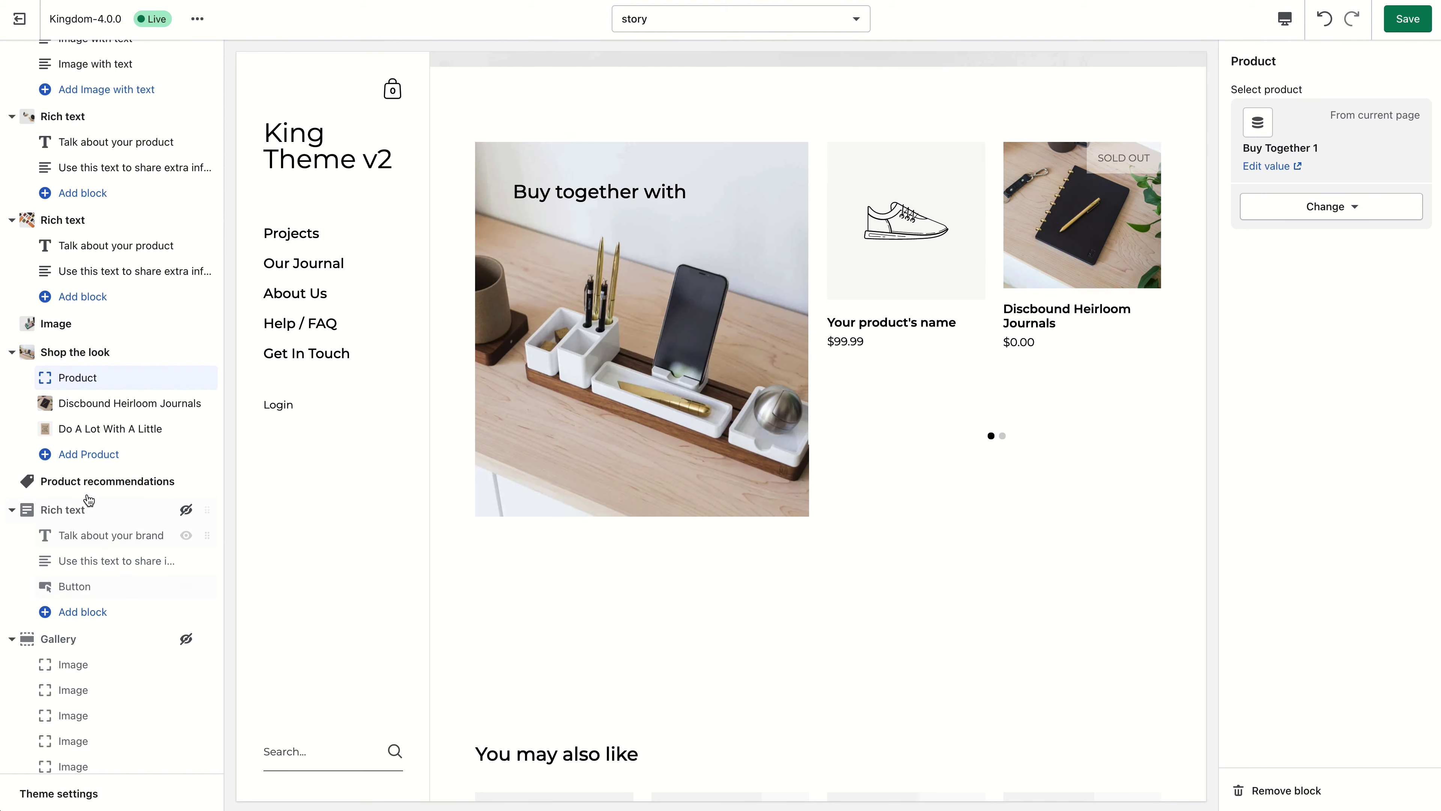
click(1298, 222)
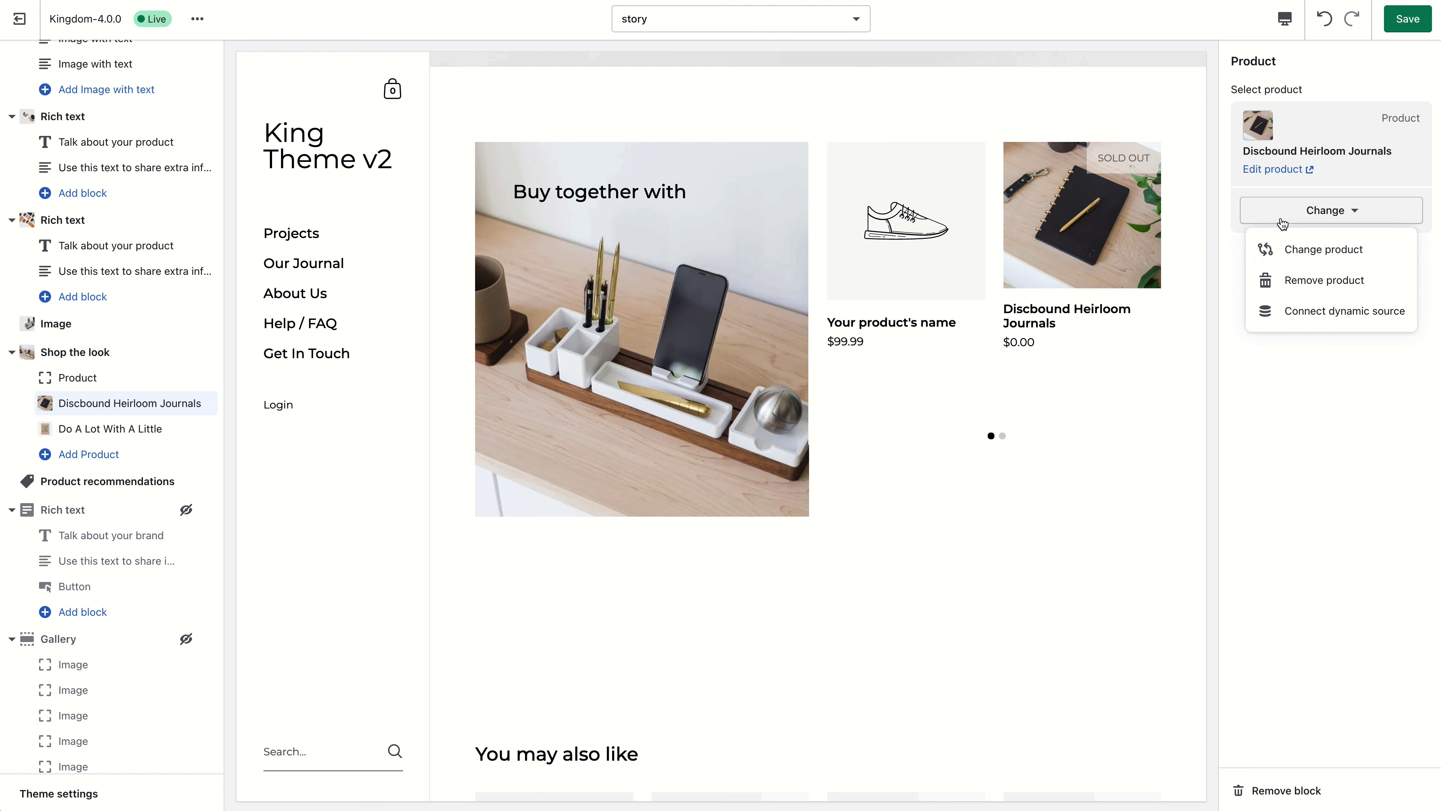
click(1315, 248)
scroll(1322, 511, down, 5)
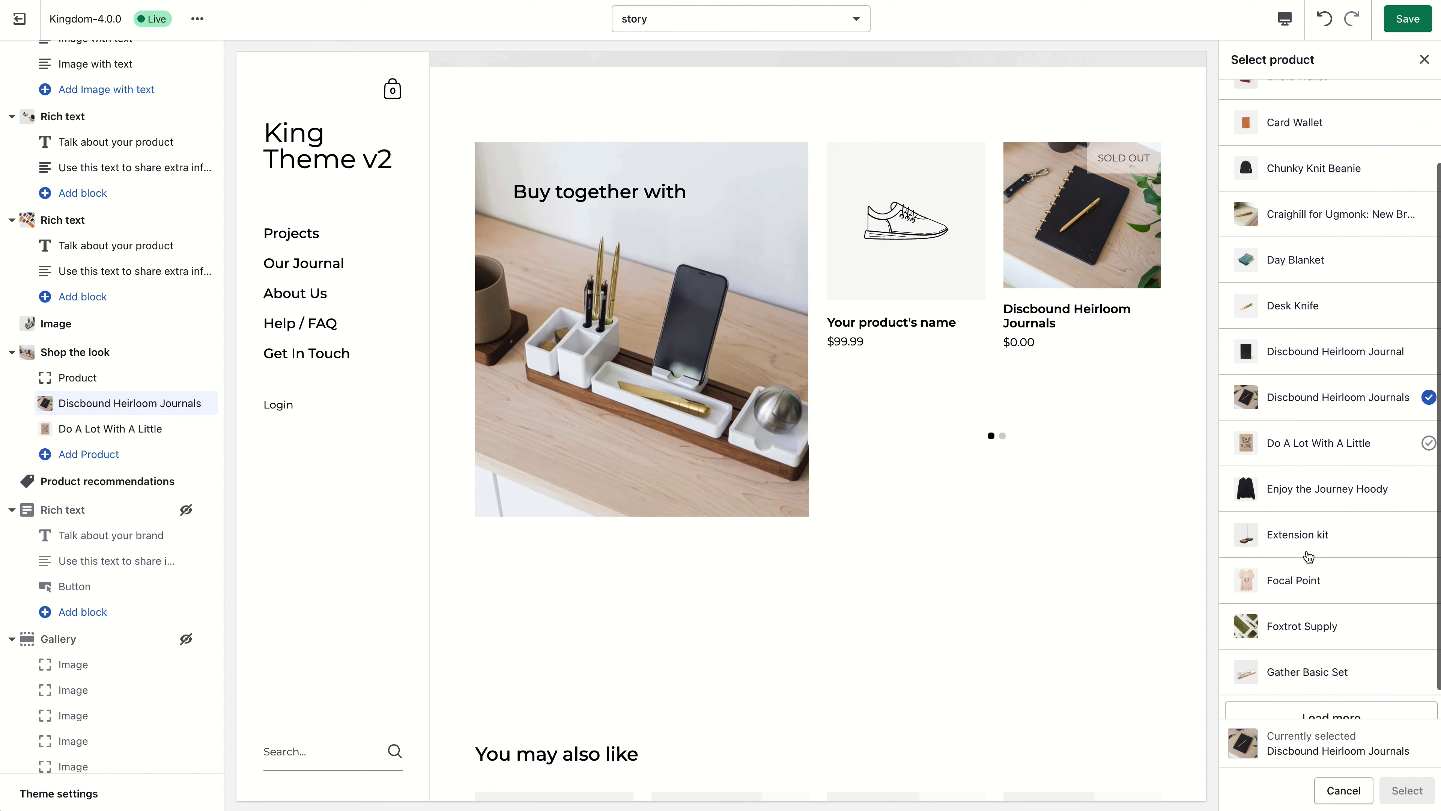
click(1362, 787)
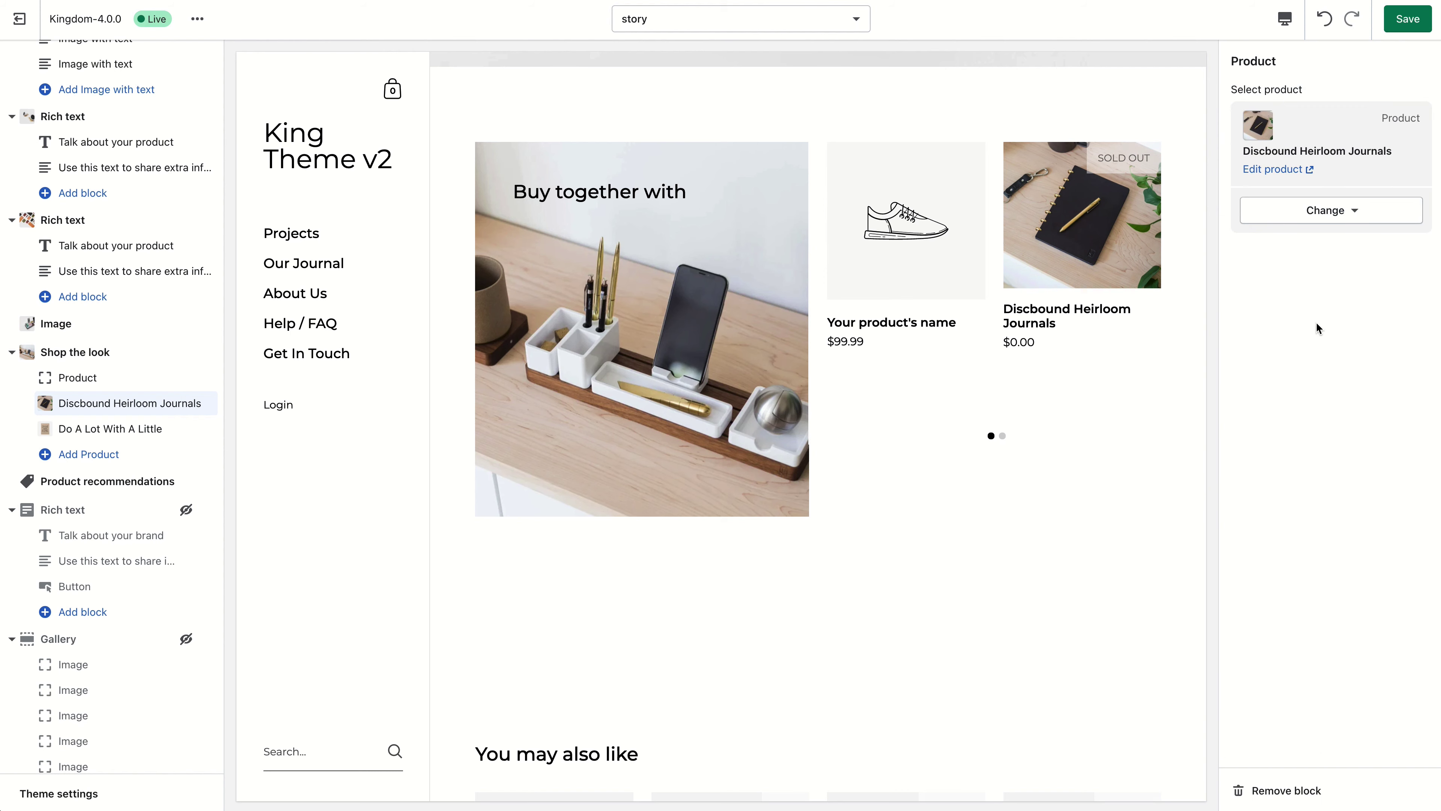
Connect the Discbound Heirloom Journals block to Buy Together 2, hide the Do A Lot With A Little block and save the template.
click(1328, 210)
click(1332, 310)
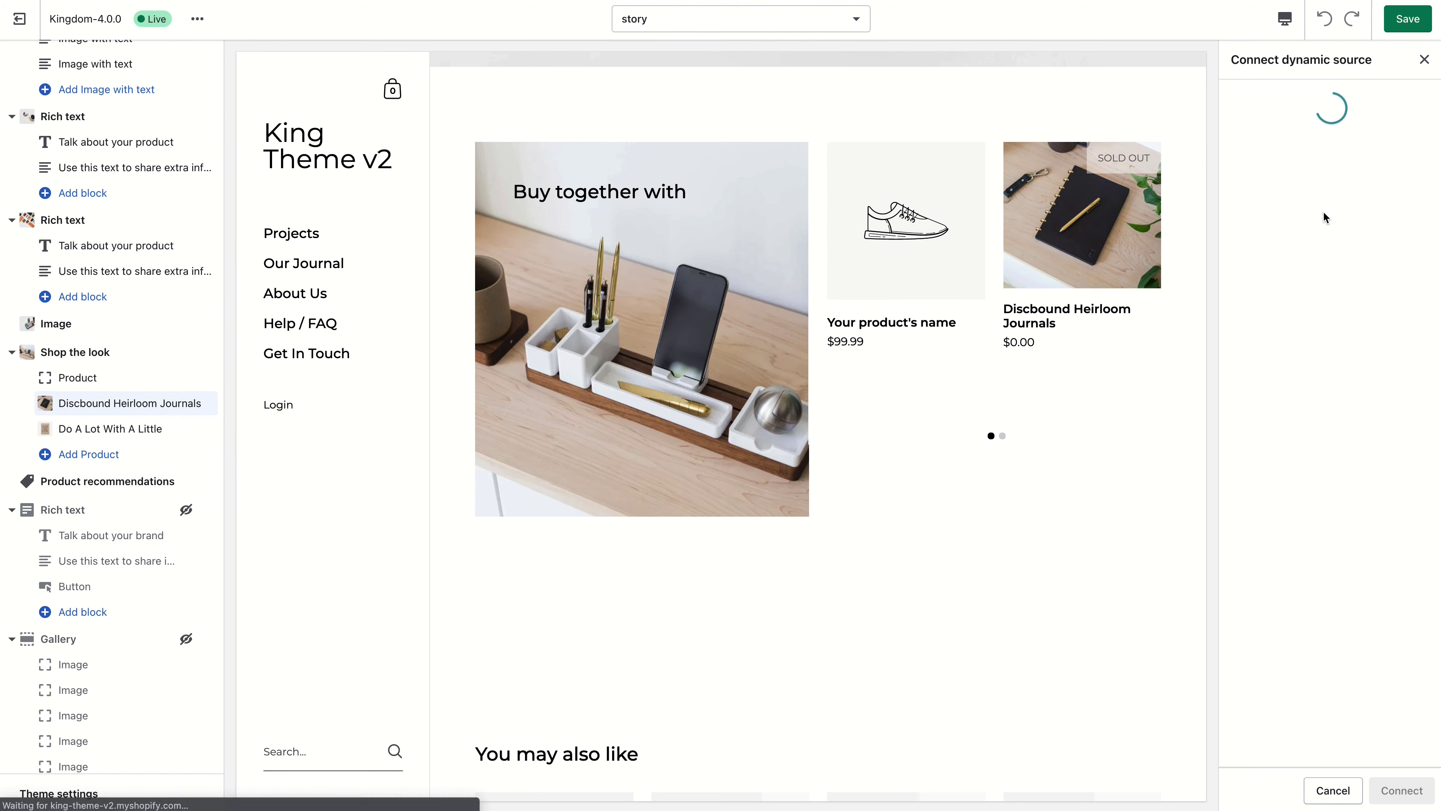
click(1317, 197)
click(1401, 790)
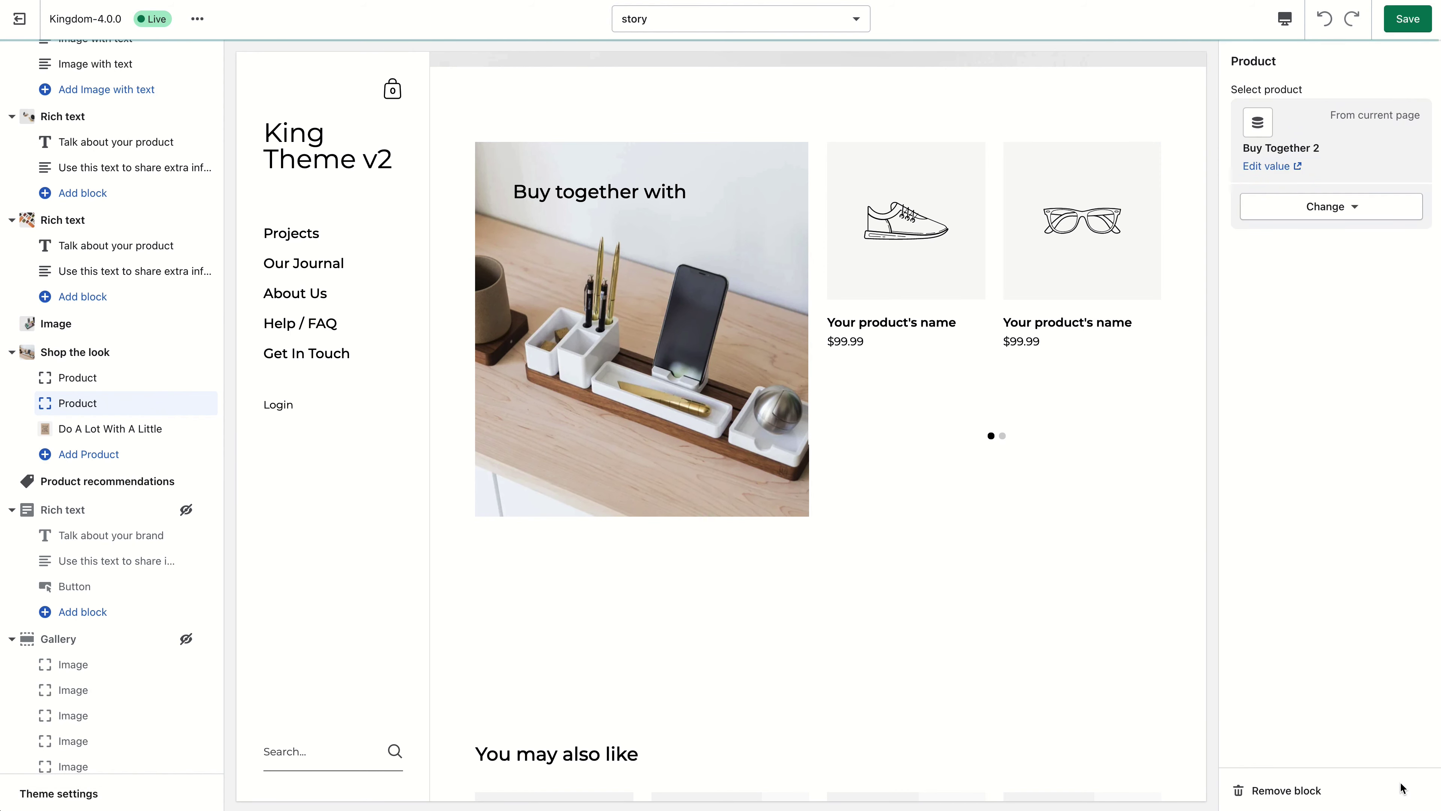
click(186, 429)
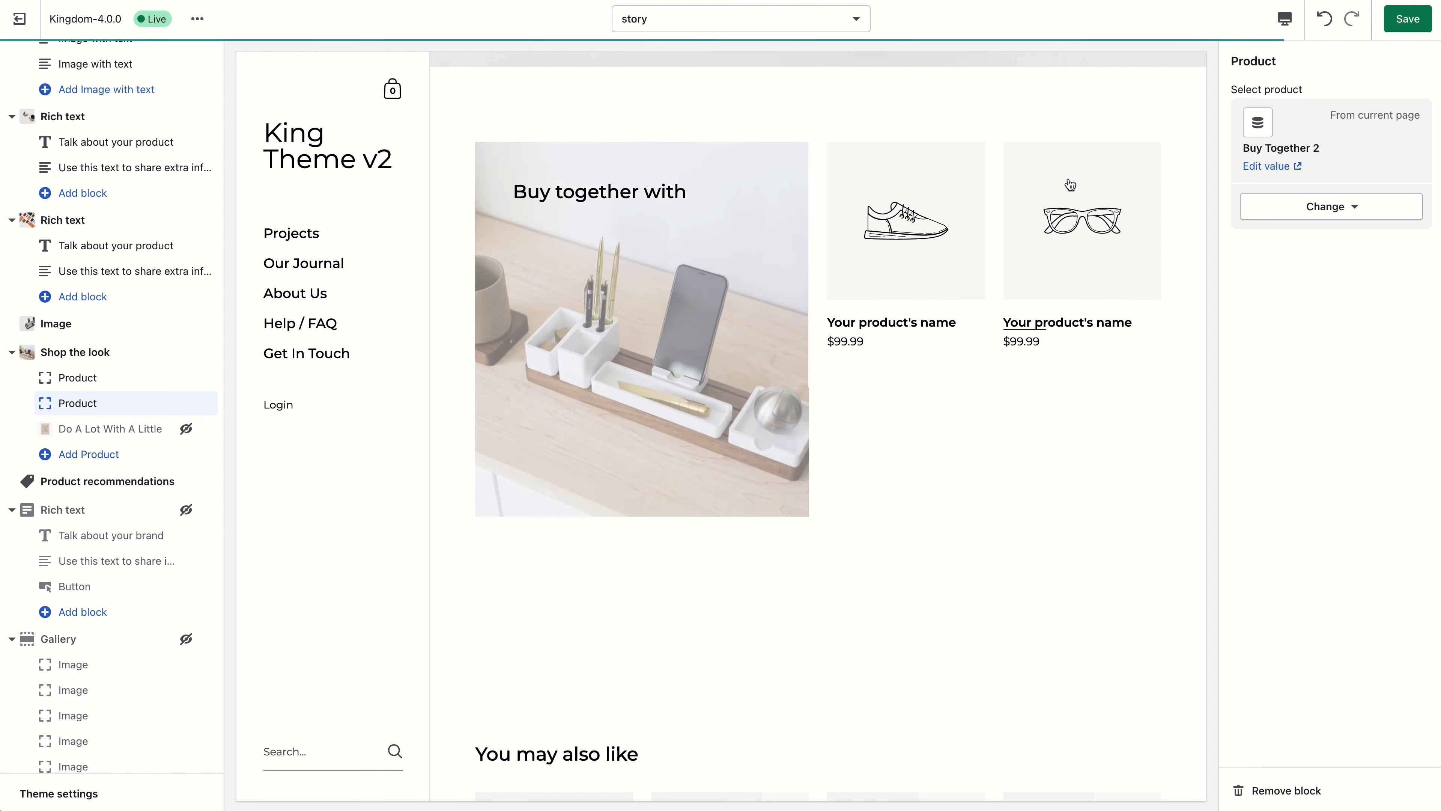
click(1403, 20)
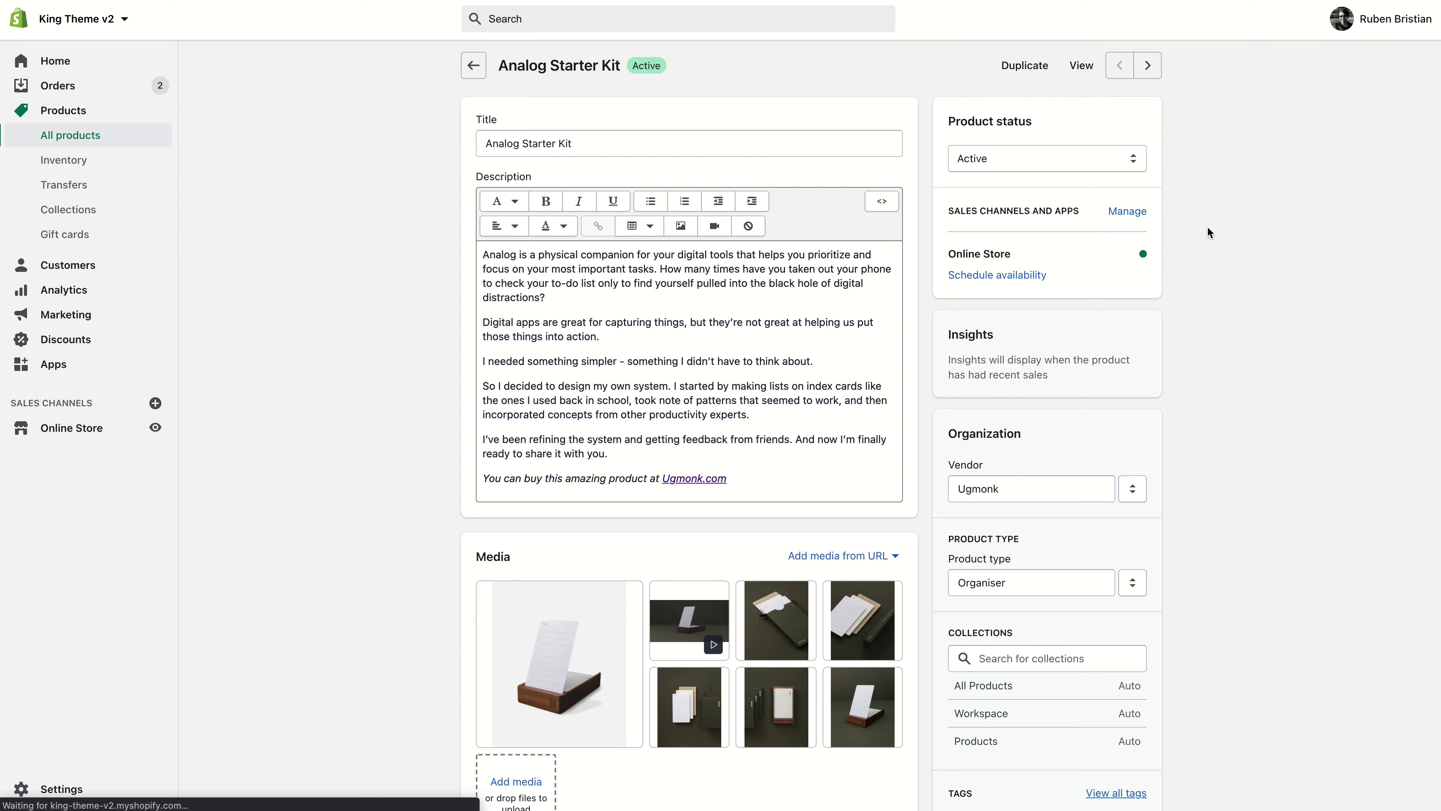
Open all metafields of the Analog Starter Kit product and choose Chunky Knit Beanie for Buy Together 1.
scroll(1111, 360, down, 20)
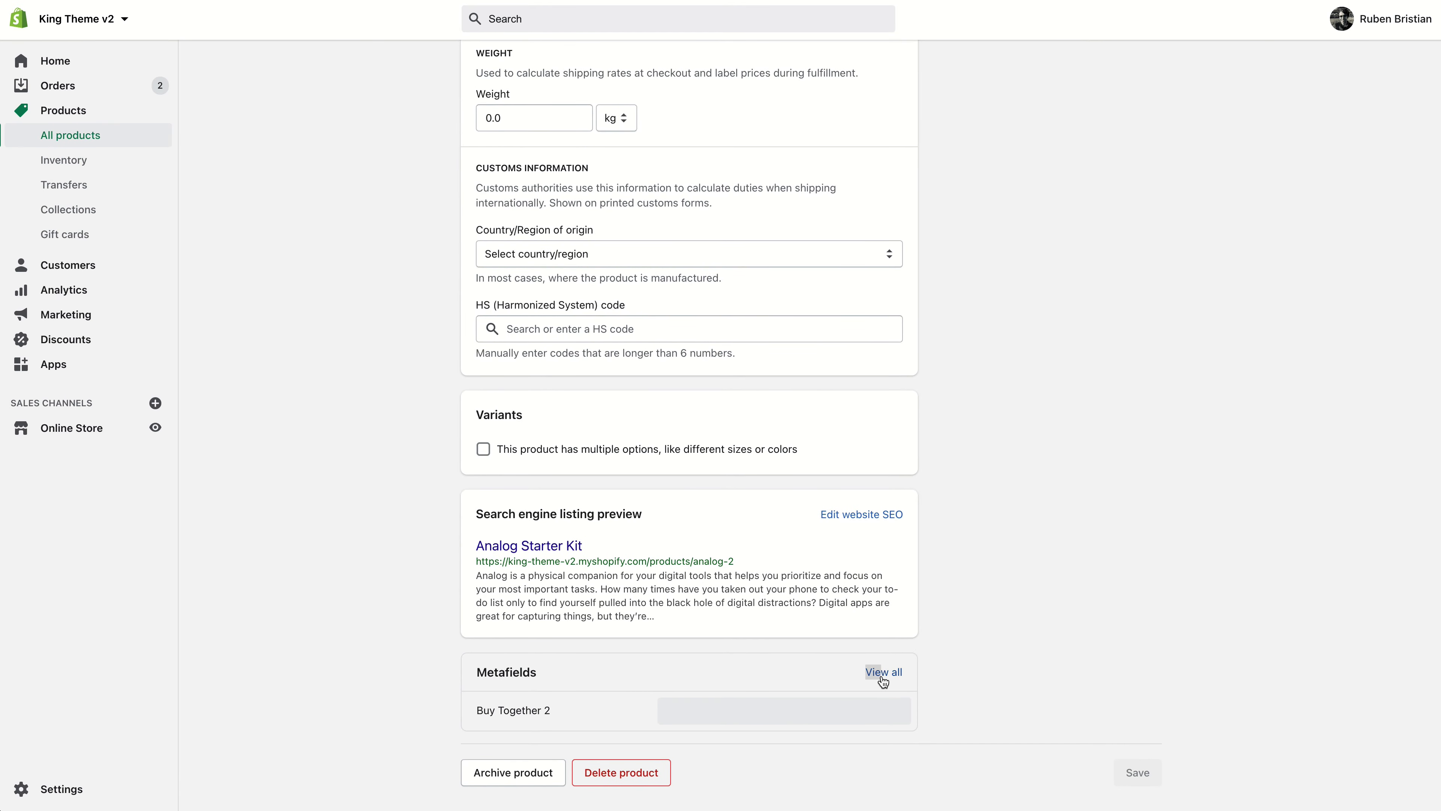
click(881, 673)
click(820, 194)
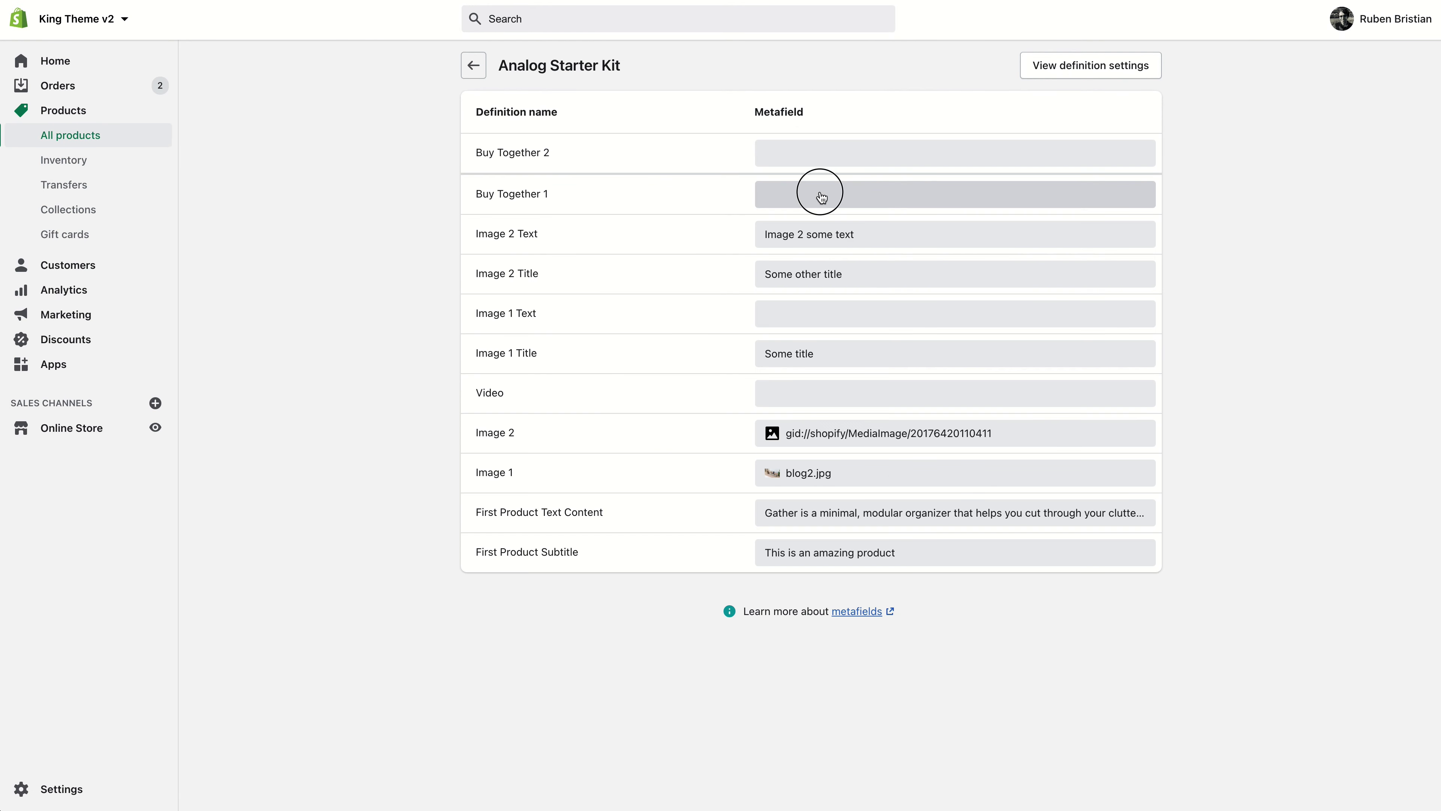
click(810, 200)
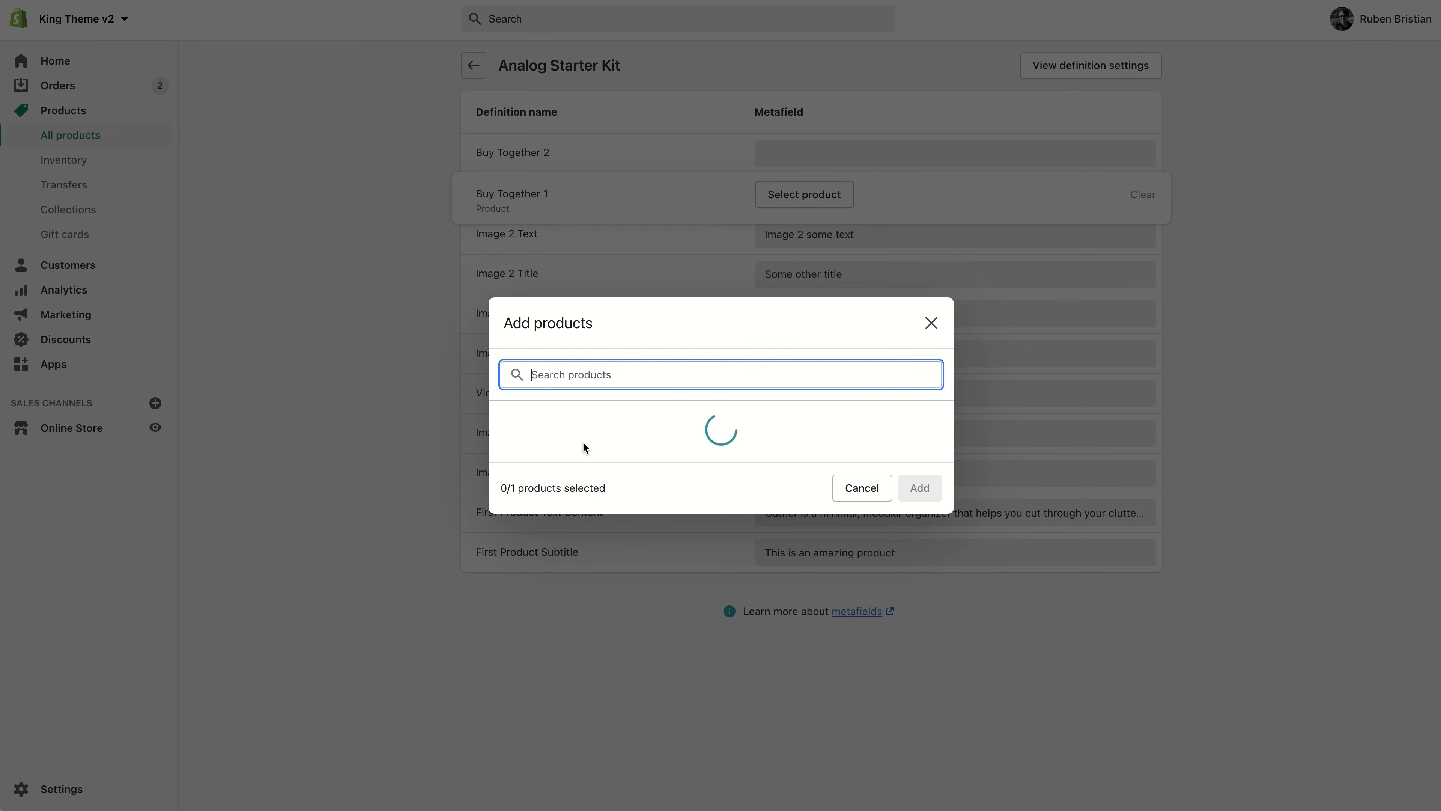
click(608, 392)
click(919, 692)
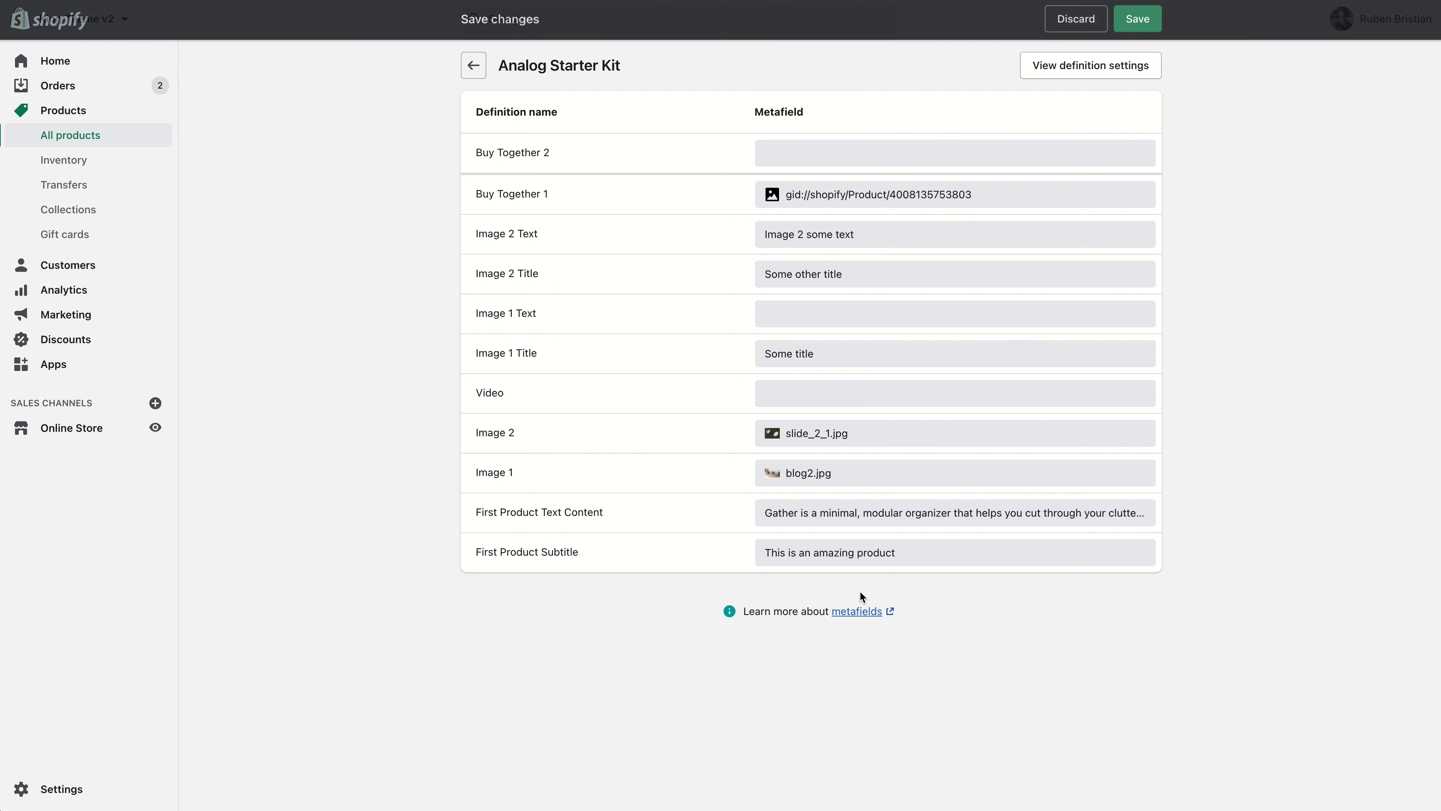
Choose a product for the Analog Starter Kit's Buy Together 2 metafield and save the metafields.
click(765, 156)
click(778, 153)
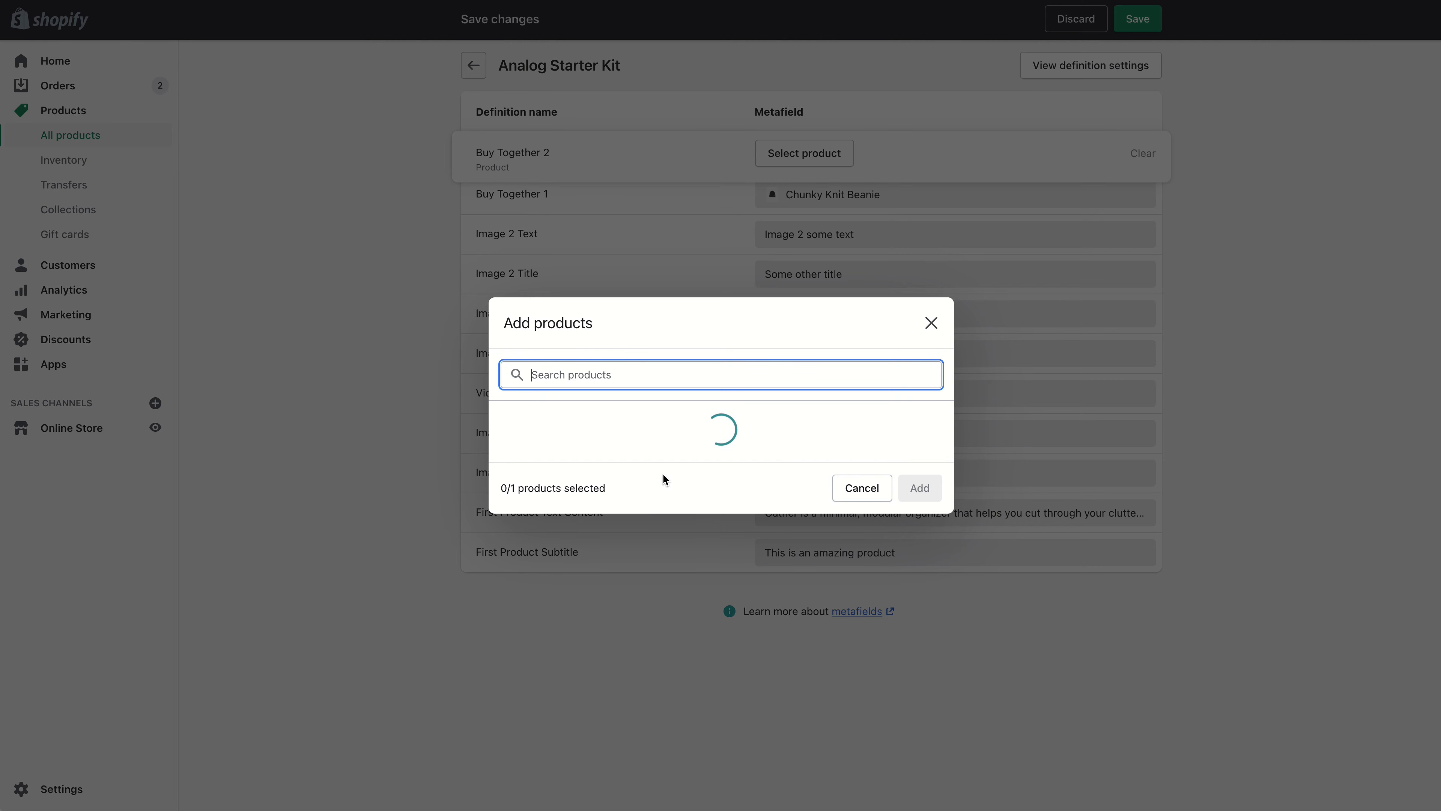
click(660, 454)
click(919, 694)
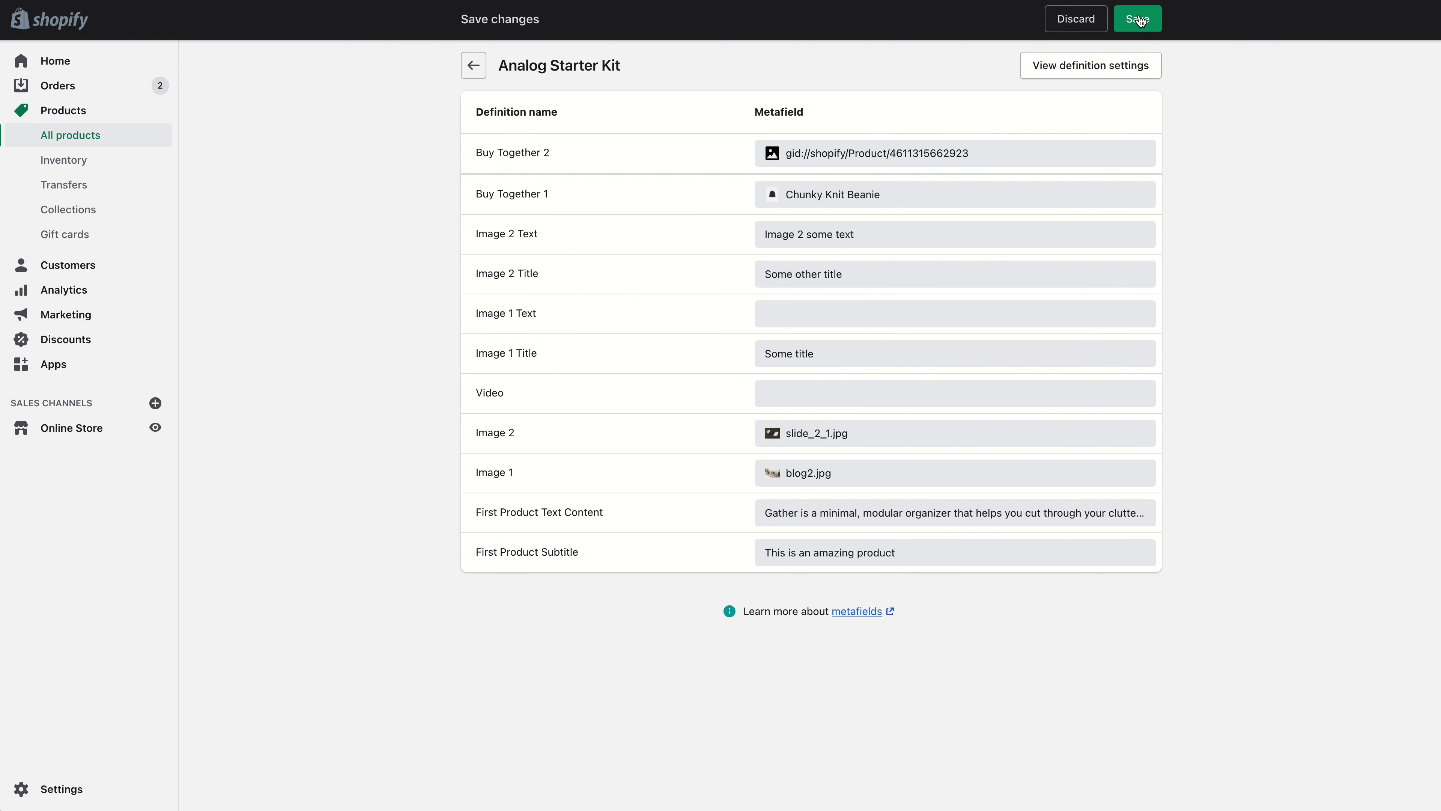
click(1137, 19)
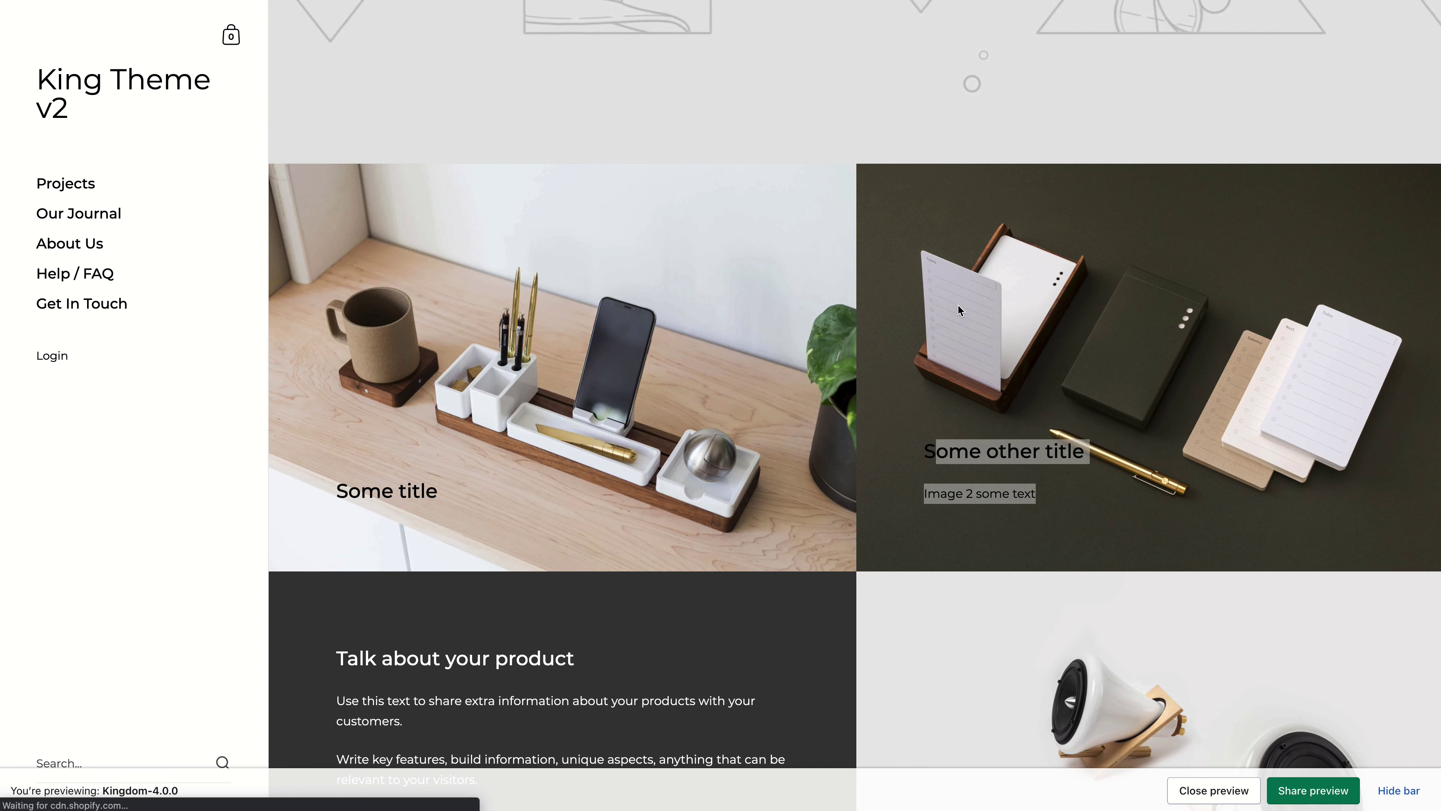
Review the product page preview, checking the image sections, the Buy together with products and the recommendations.
scroll(957, 304, down, 10)
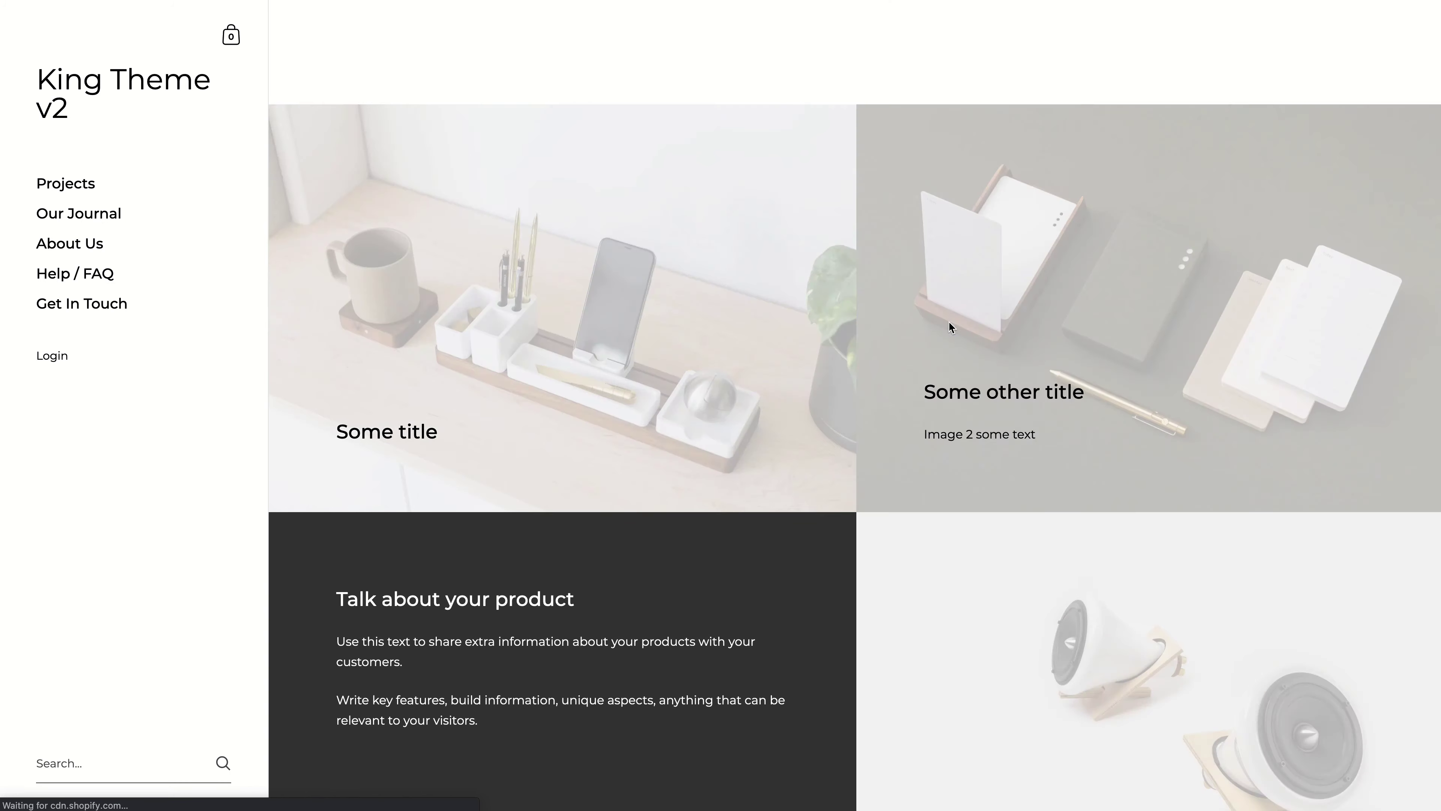
scroll(949, 309, down, 15)
scroll(1116, 280, up, 2)
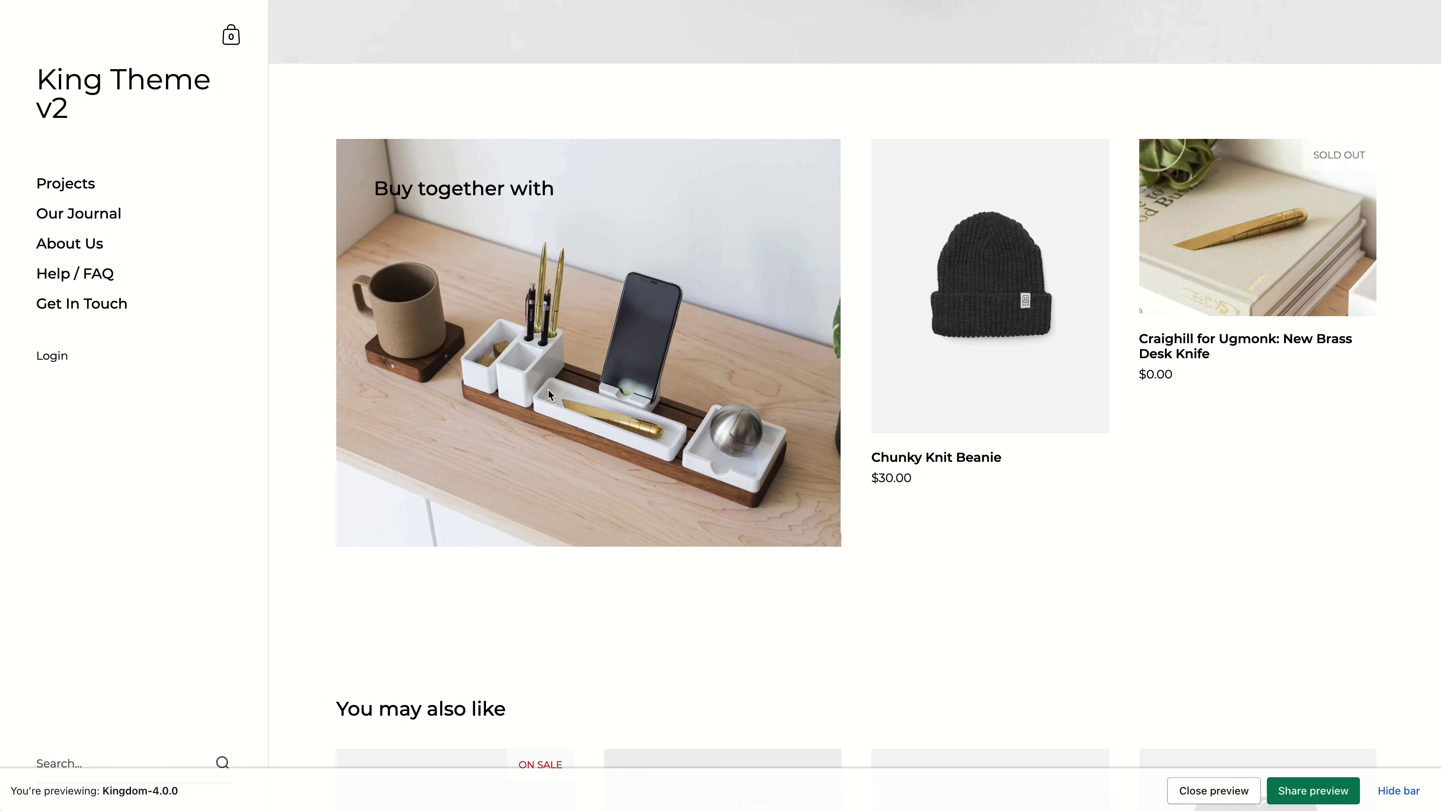
scroll(549, 393, down, 3)
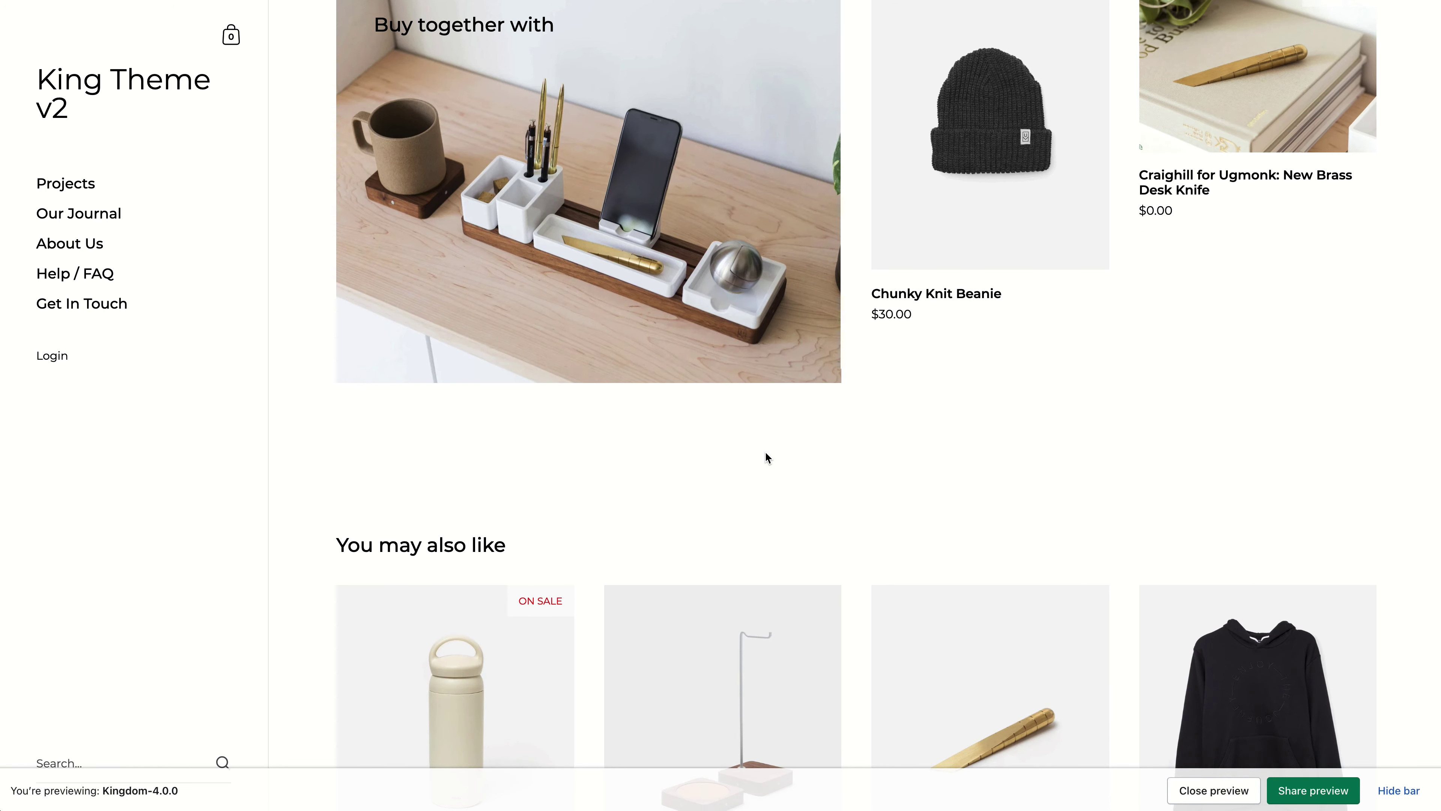
scroll(765, 453, down, 7)
scroll(764, 452, up, 18)
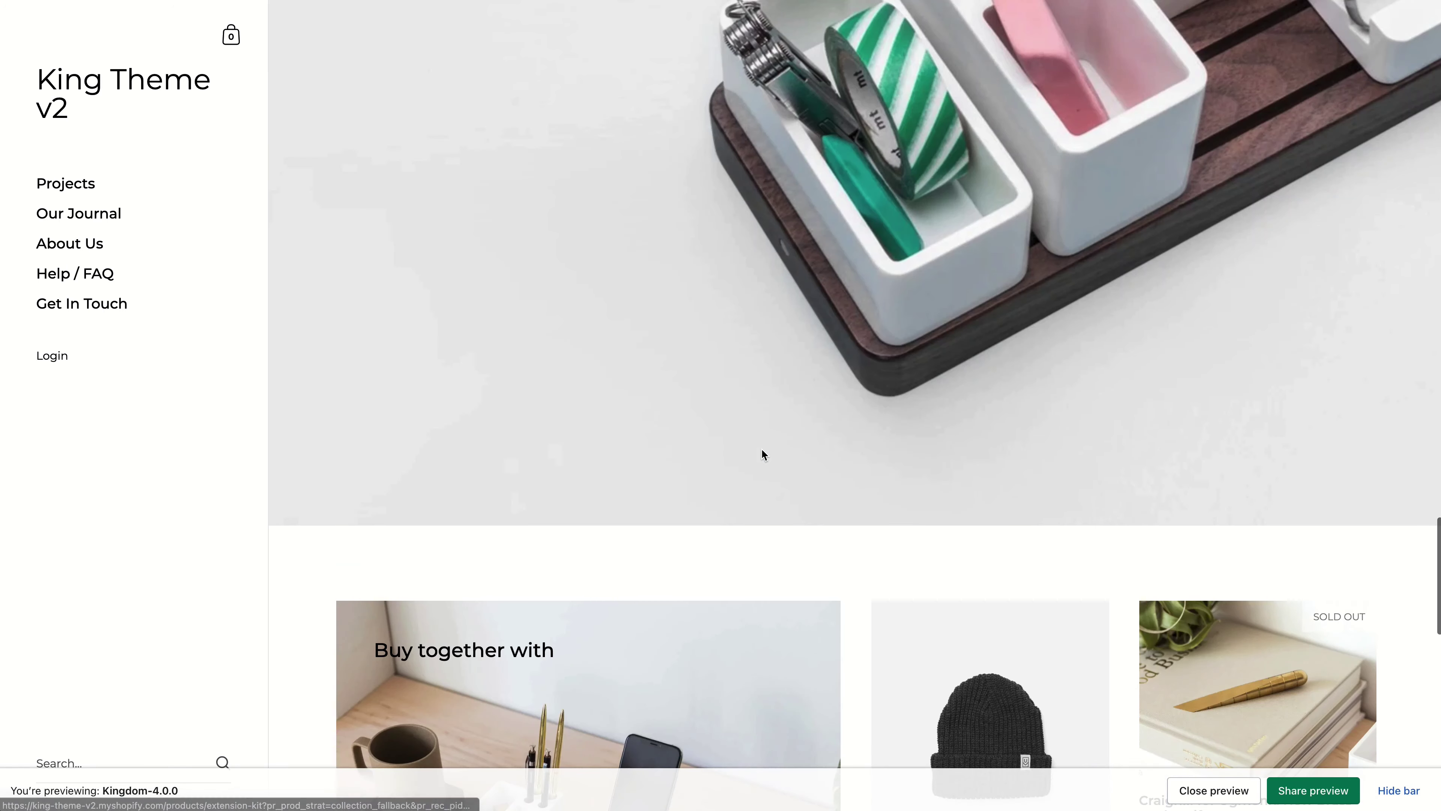
scroll(763, 454, up, 15)
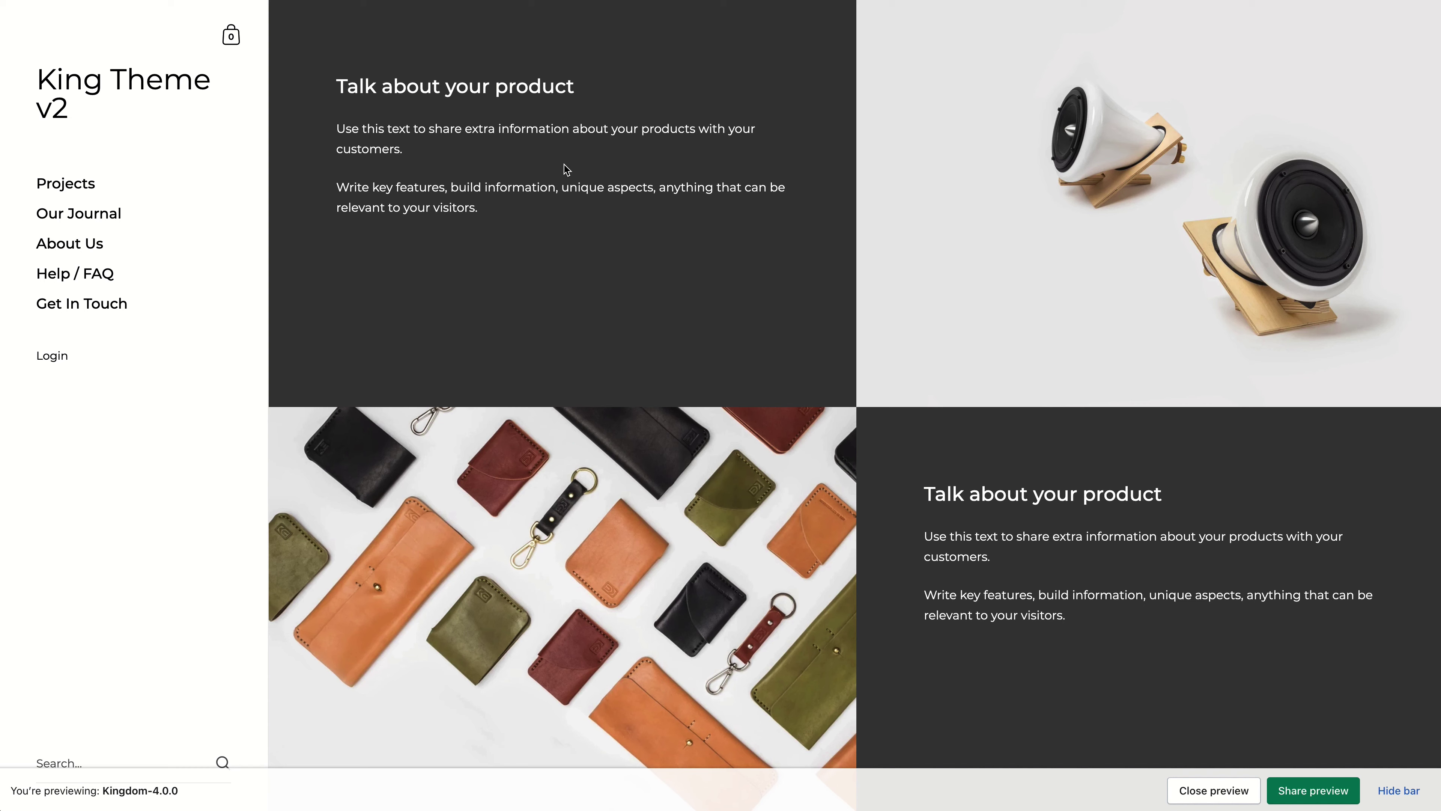
Return to the Kingdom-4.0.0 theme editor and open the Default collection template.
key(ctrl+Tab)
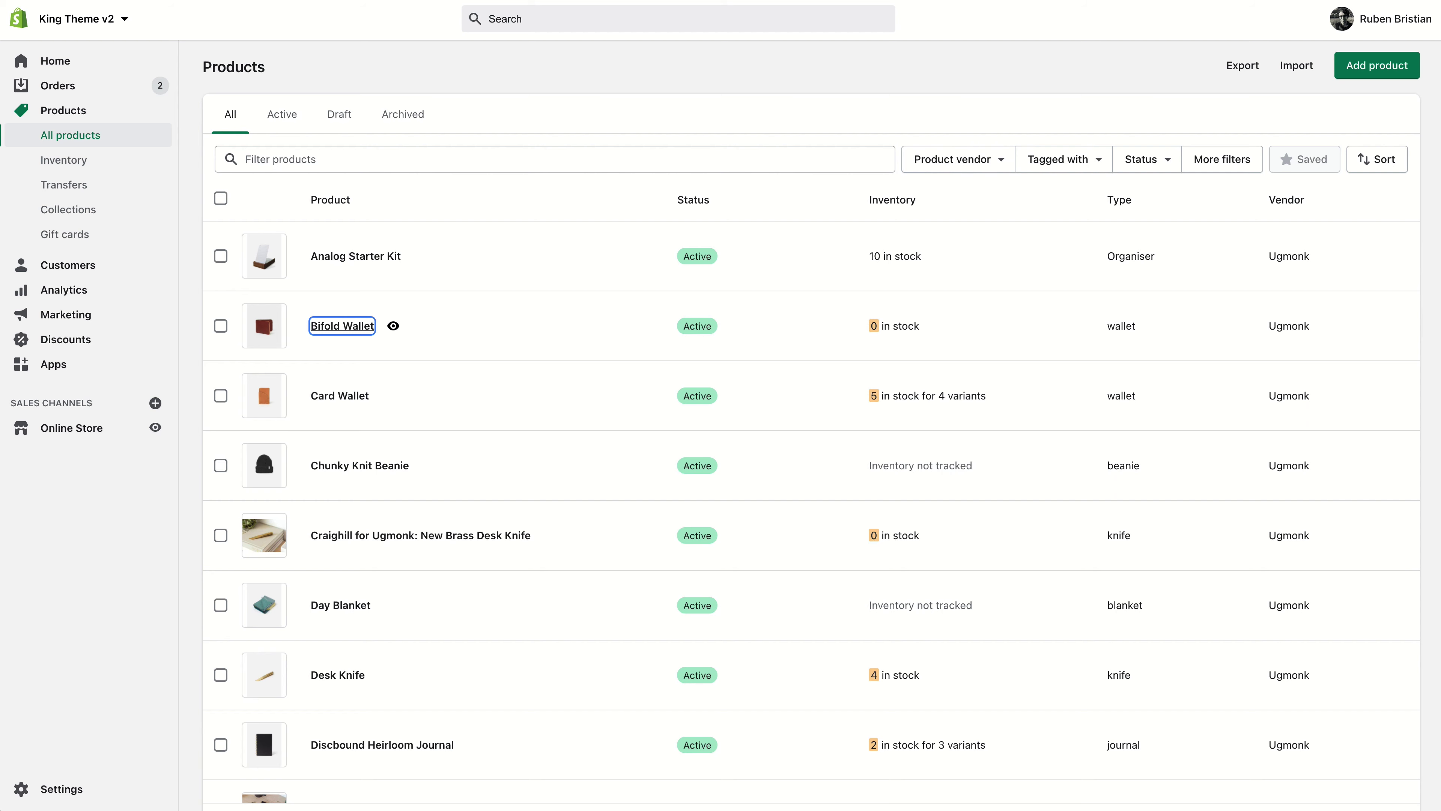
key(ctrl+Tab)
key(ctrl+Tab)
key(ctrl+Tab)
key(ctrl+Tab)
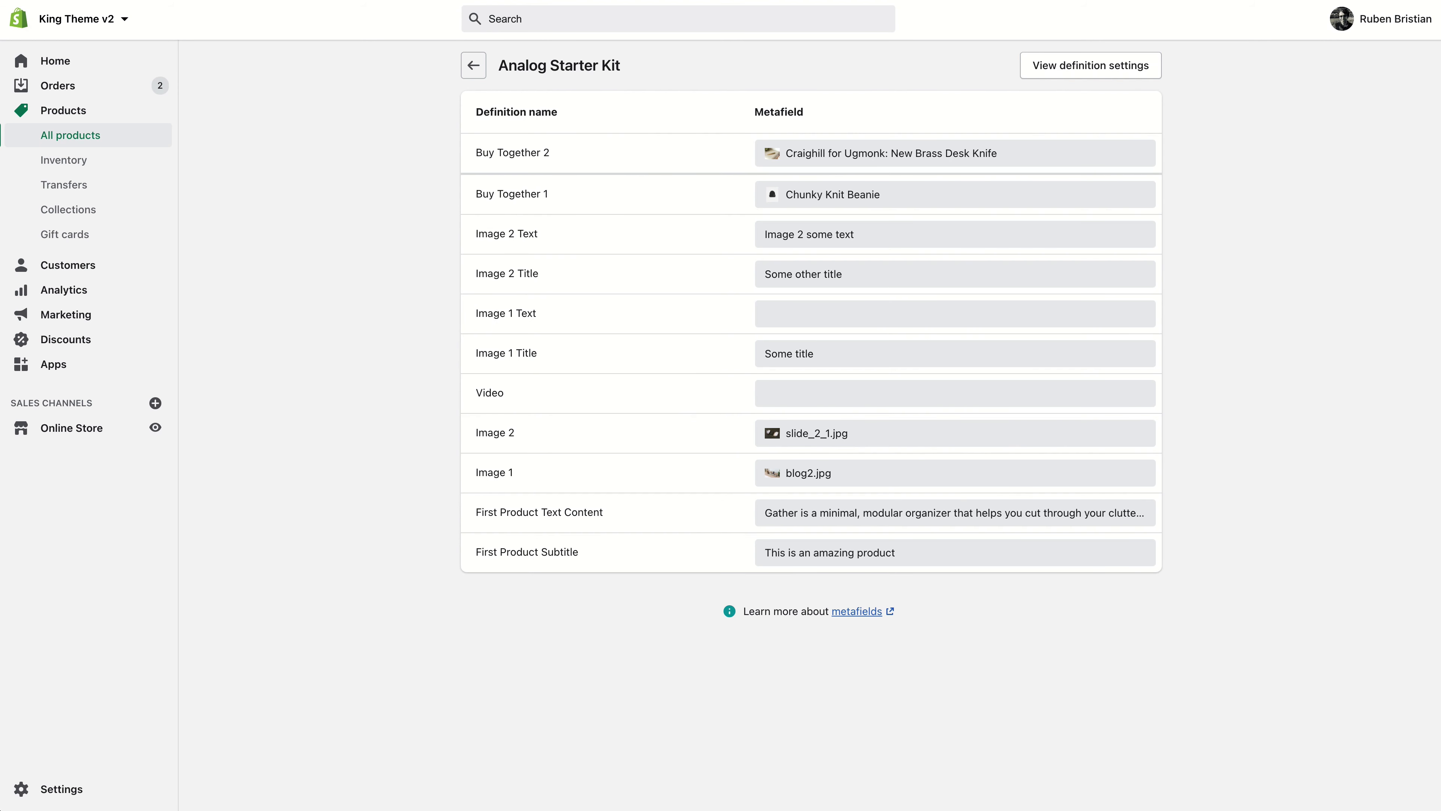
key(ctrl+Tab)
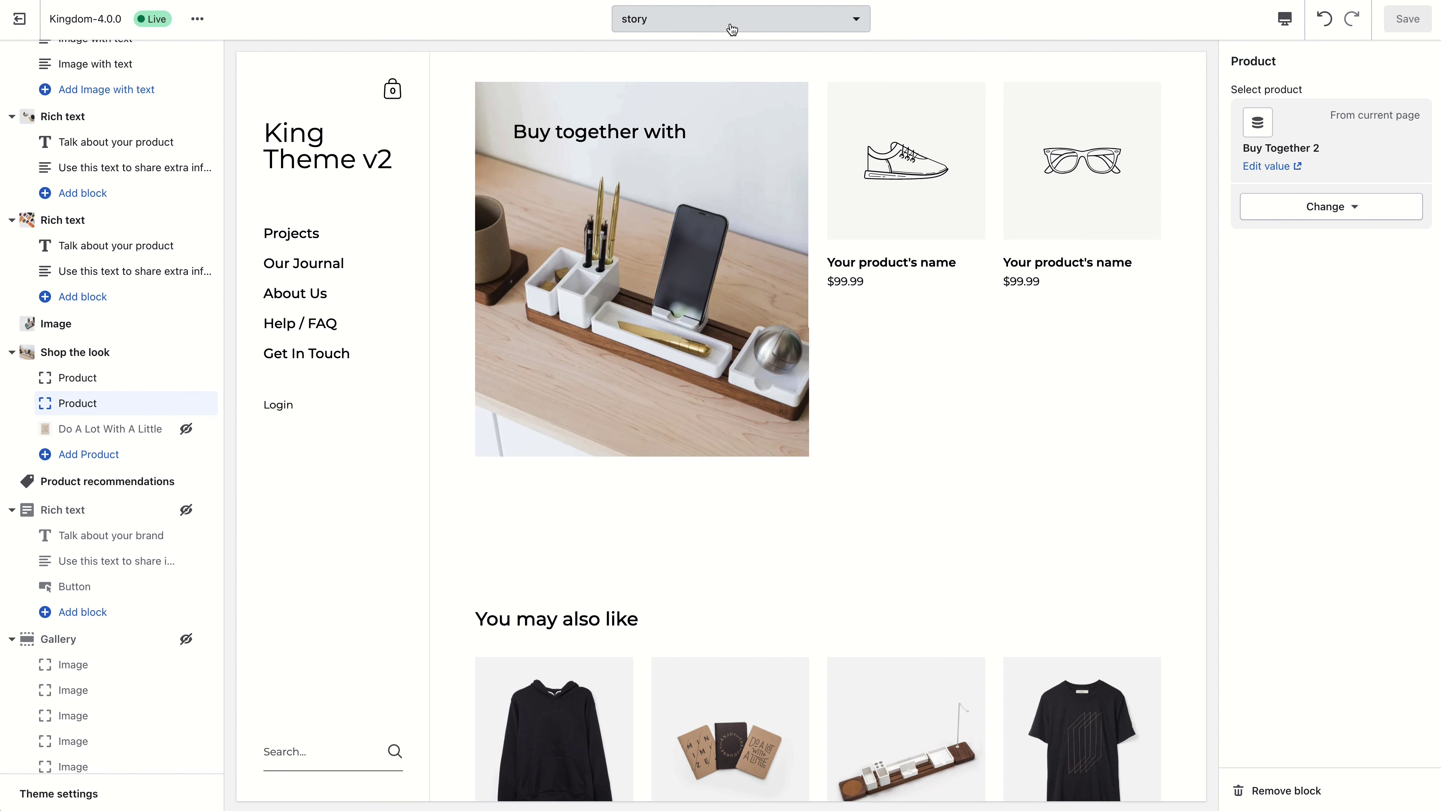
click(732, 23)
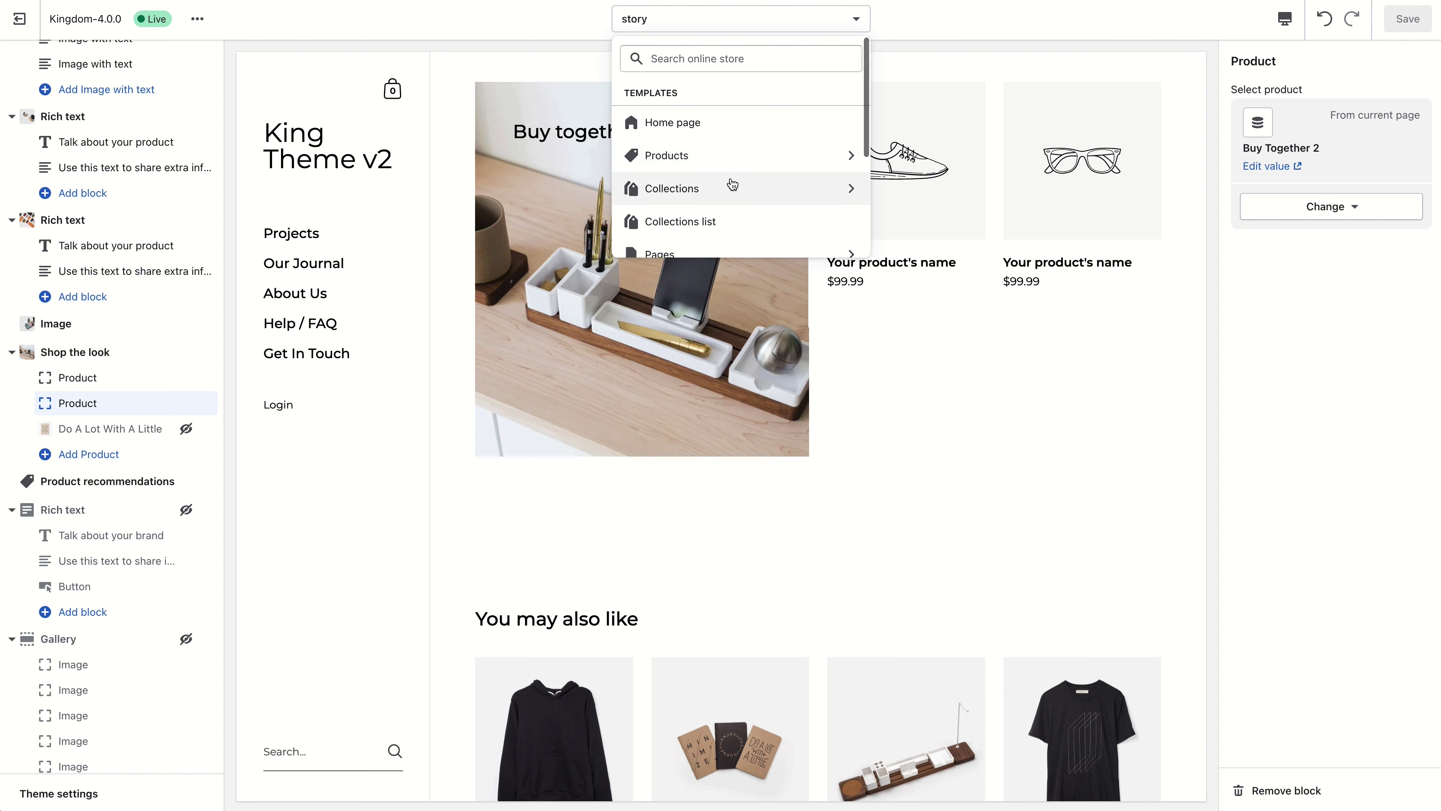
click(713, 193)
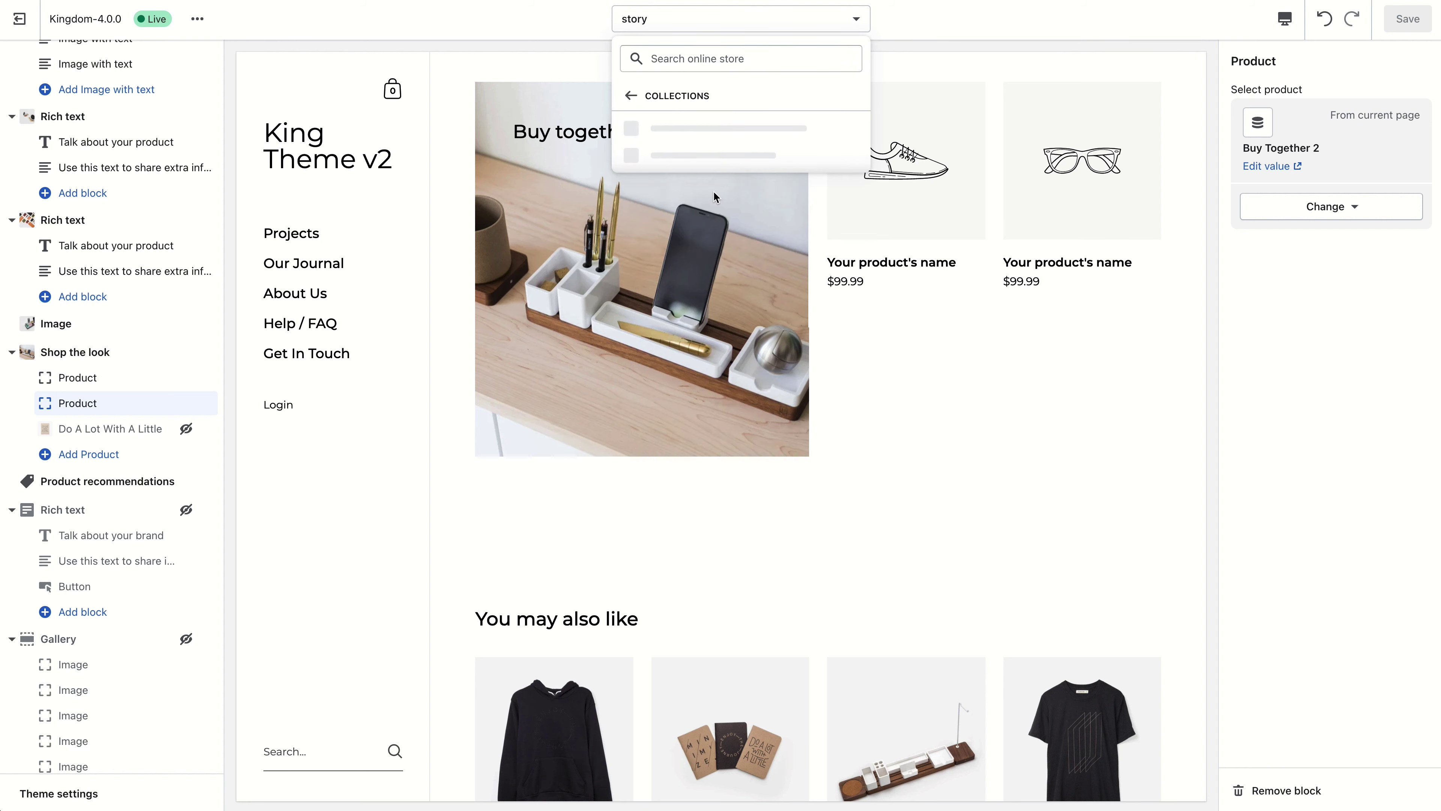
click(708, 129)
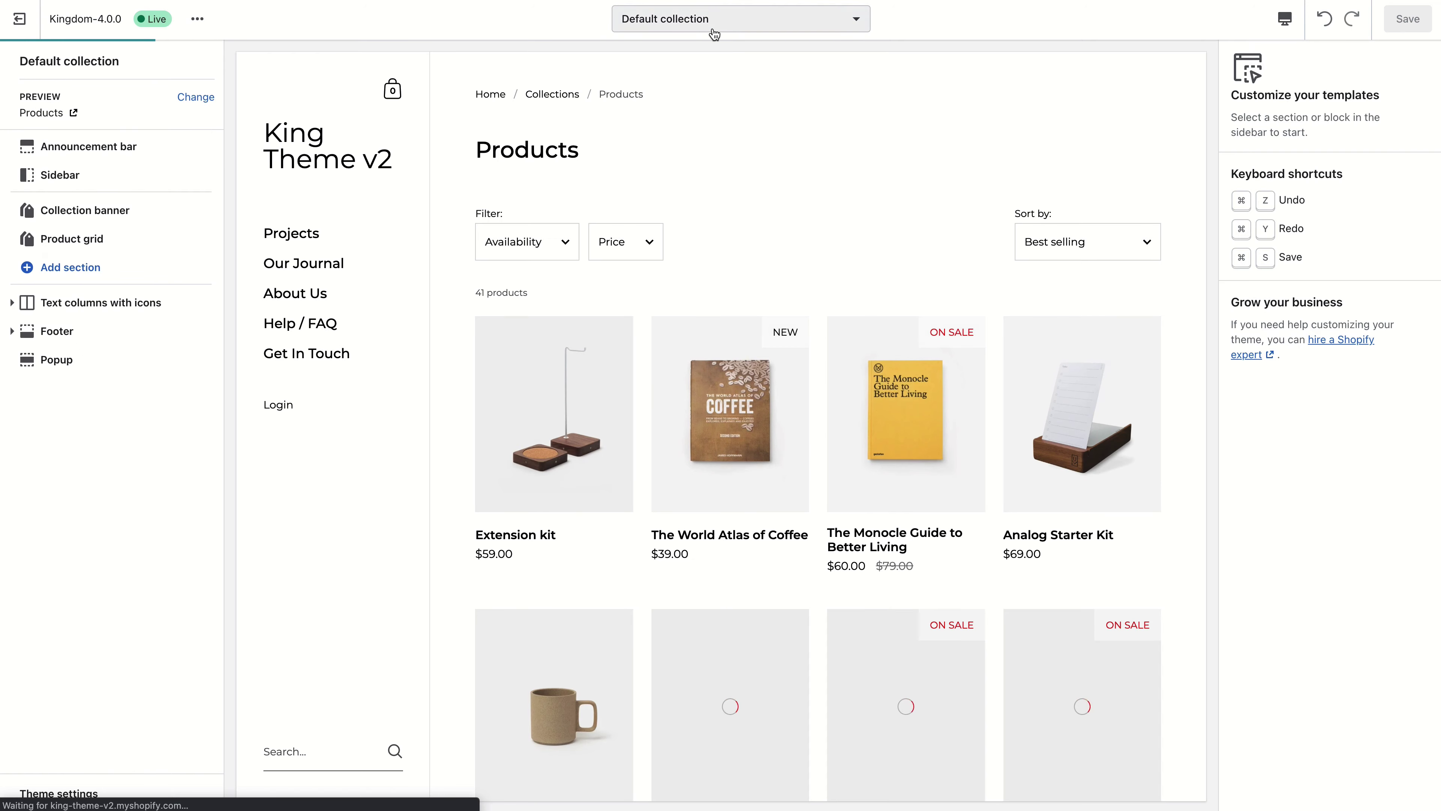
click(719, 23)
click(1320, 454)
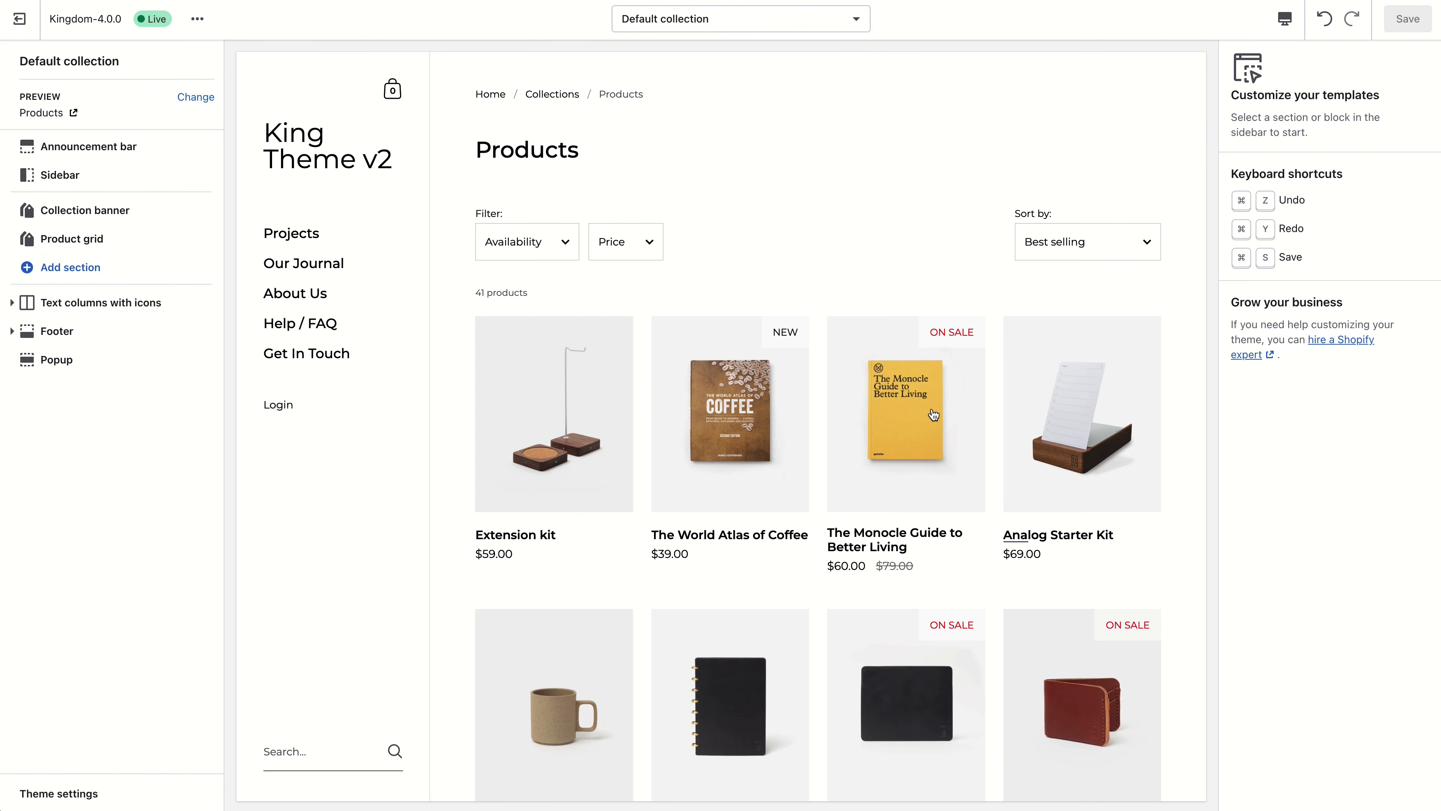
Add a Heading section and a Shop the look section below the product grid of the Default collection template.
scroll(933, 415, down, 10)
scroll(941, 423, up, 10)
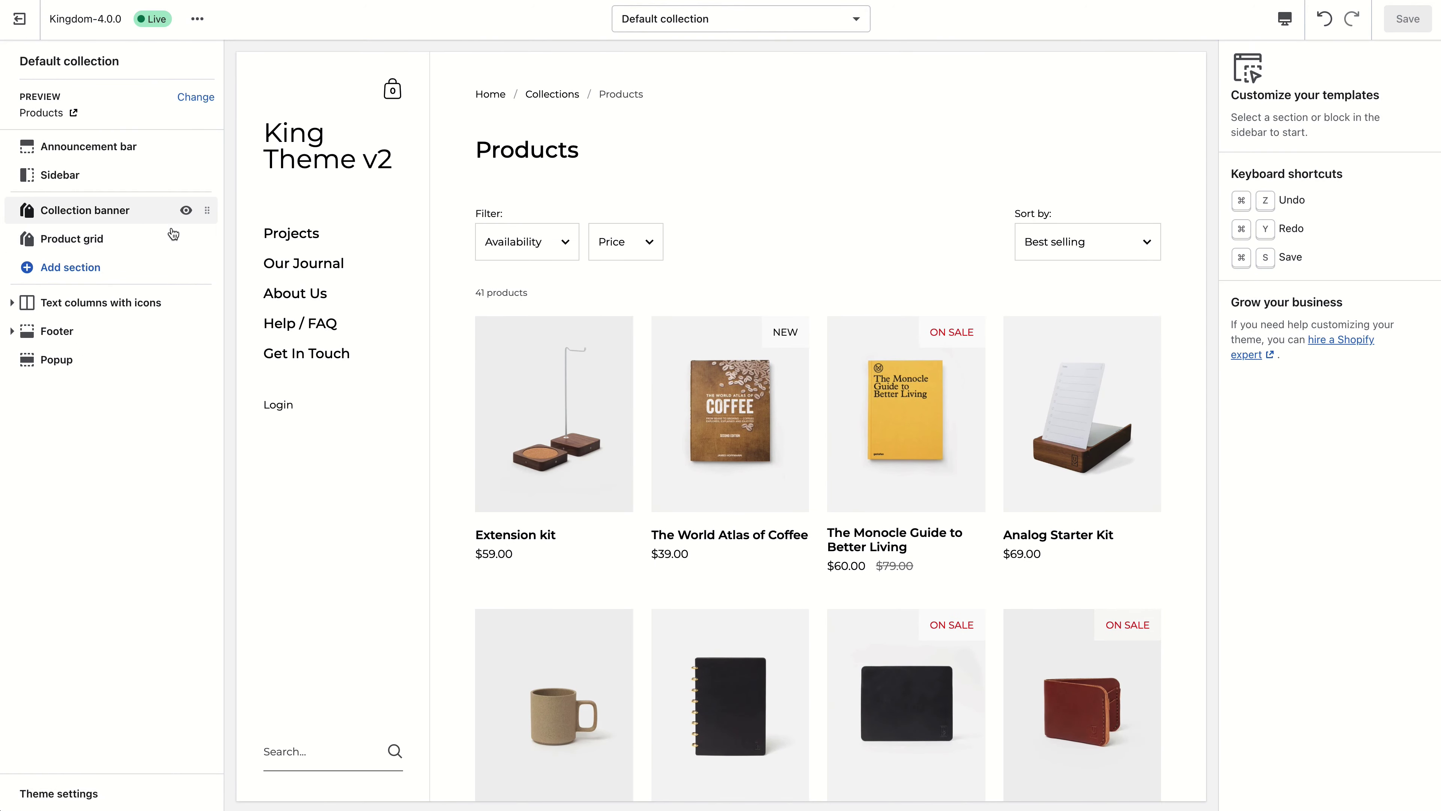
drag(206, 238, 204, 209)
click(111, 267)
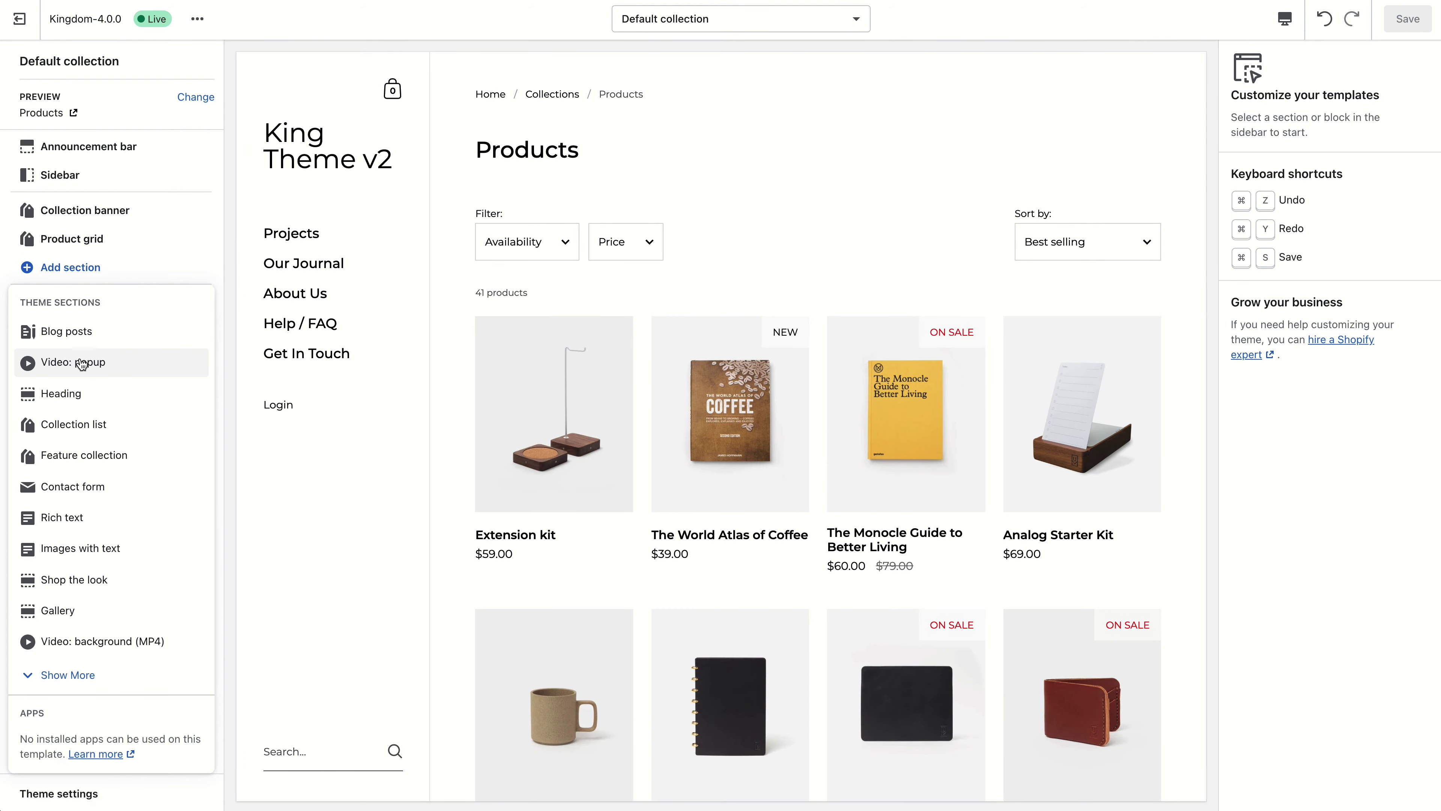
click(81, 395)
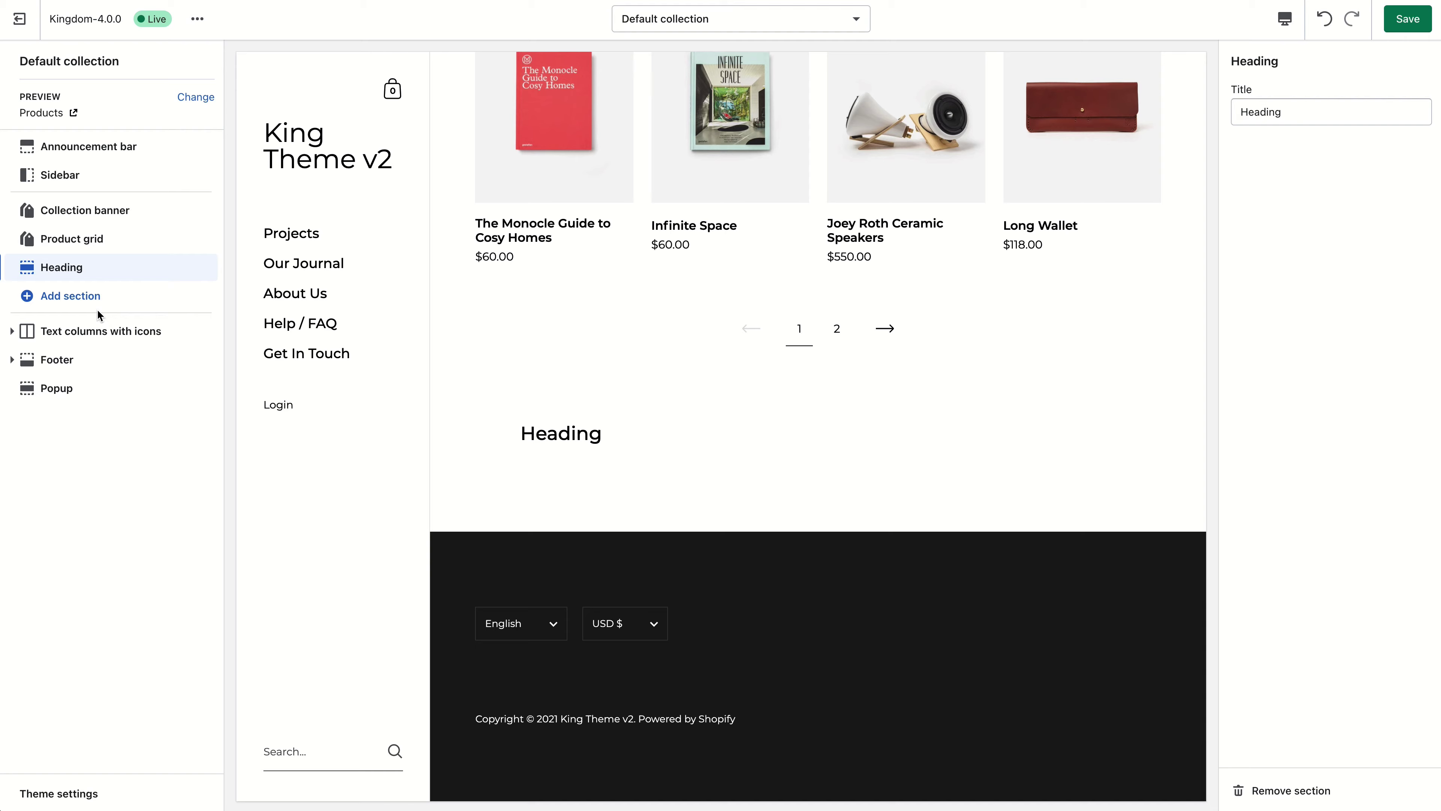
click(98, 304)
click(117, 605)
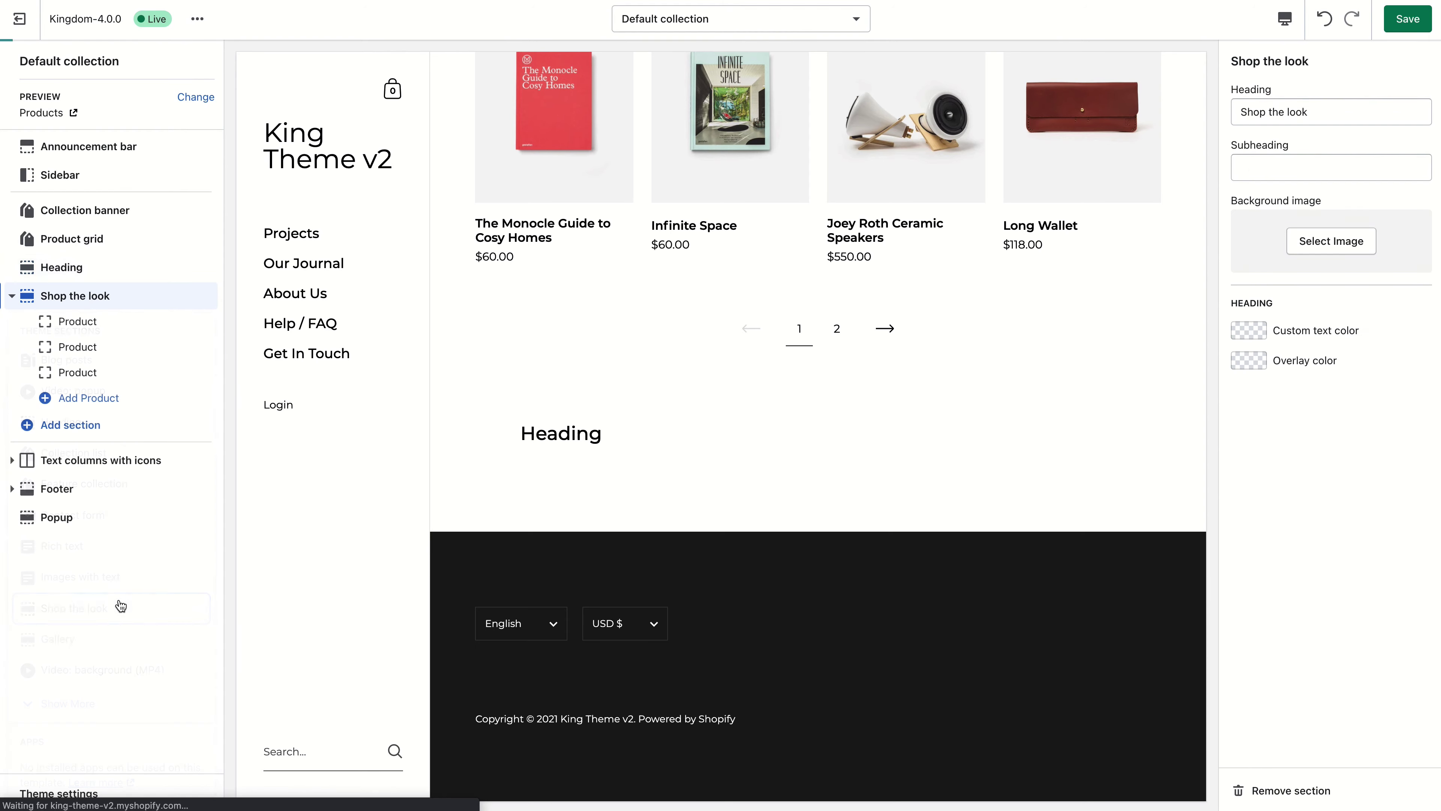
Open the Collections list template, add a Collection block to its main section and add a Featured collection section below it.
scroll(785, 318, up, 15)
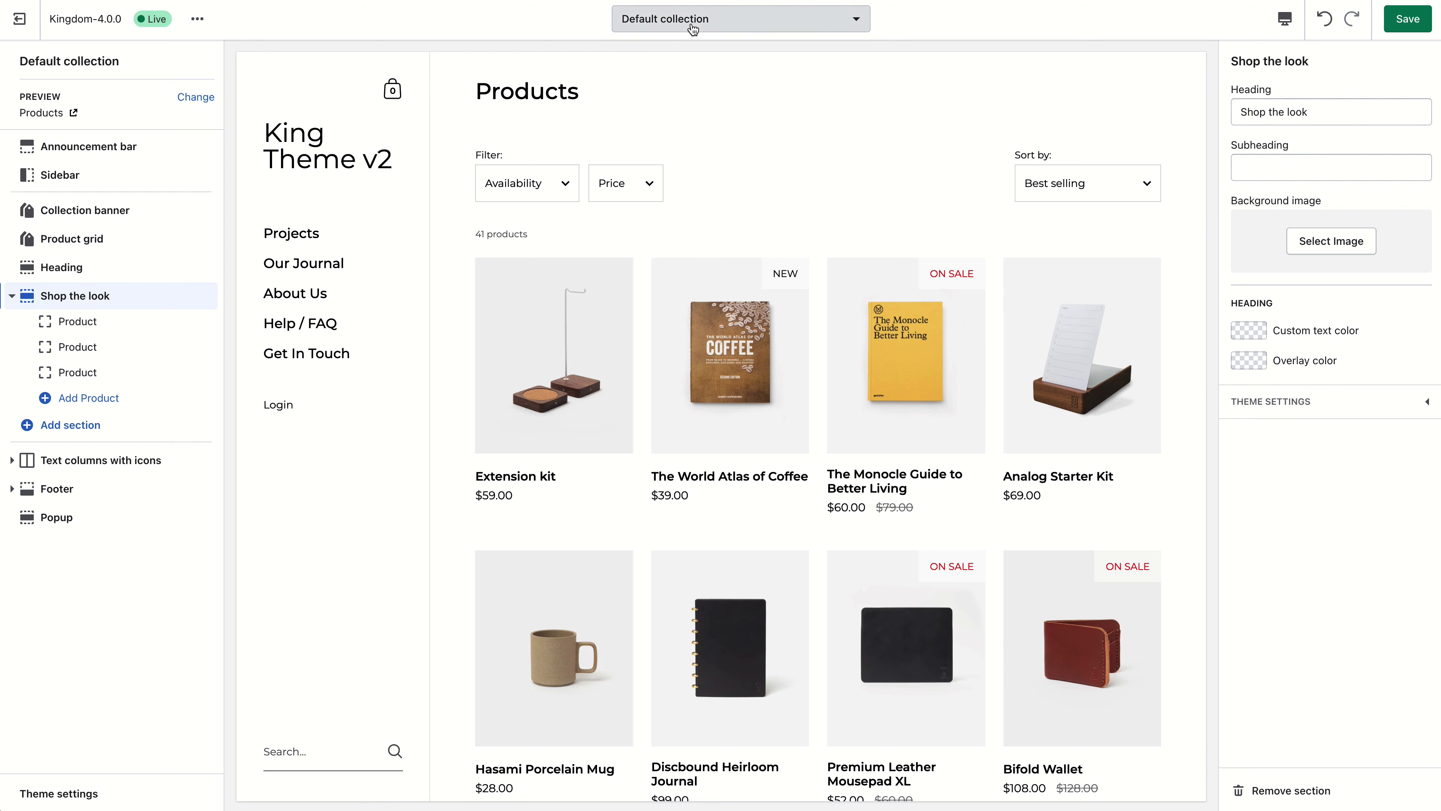
click(828, 28)
click(748, 217)
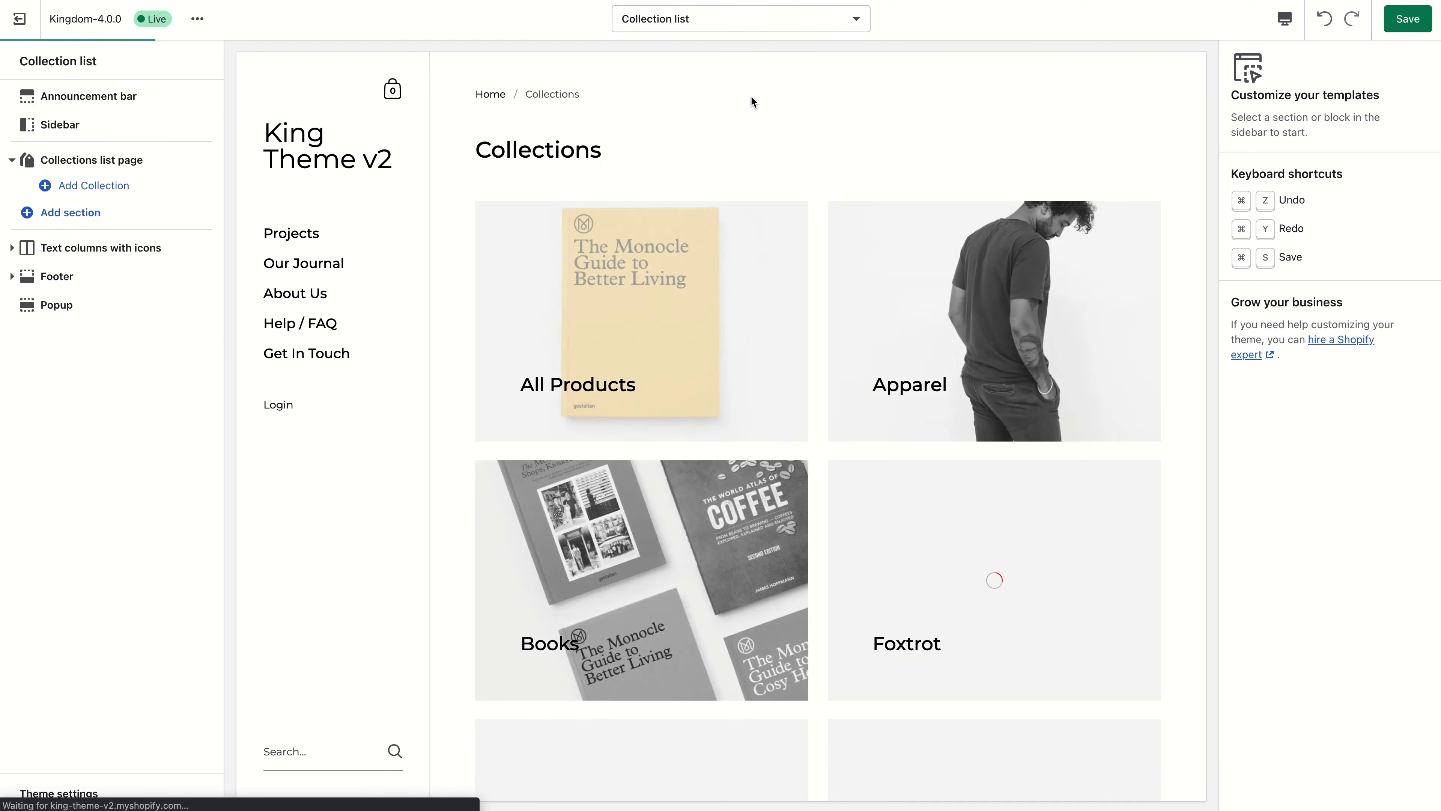
click(108, 191)
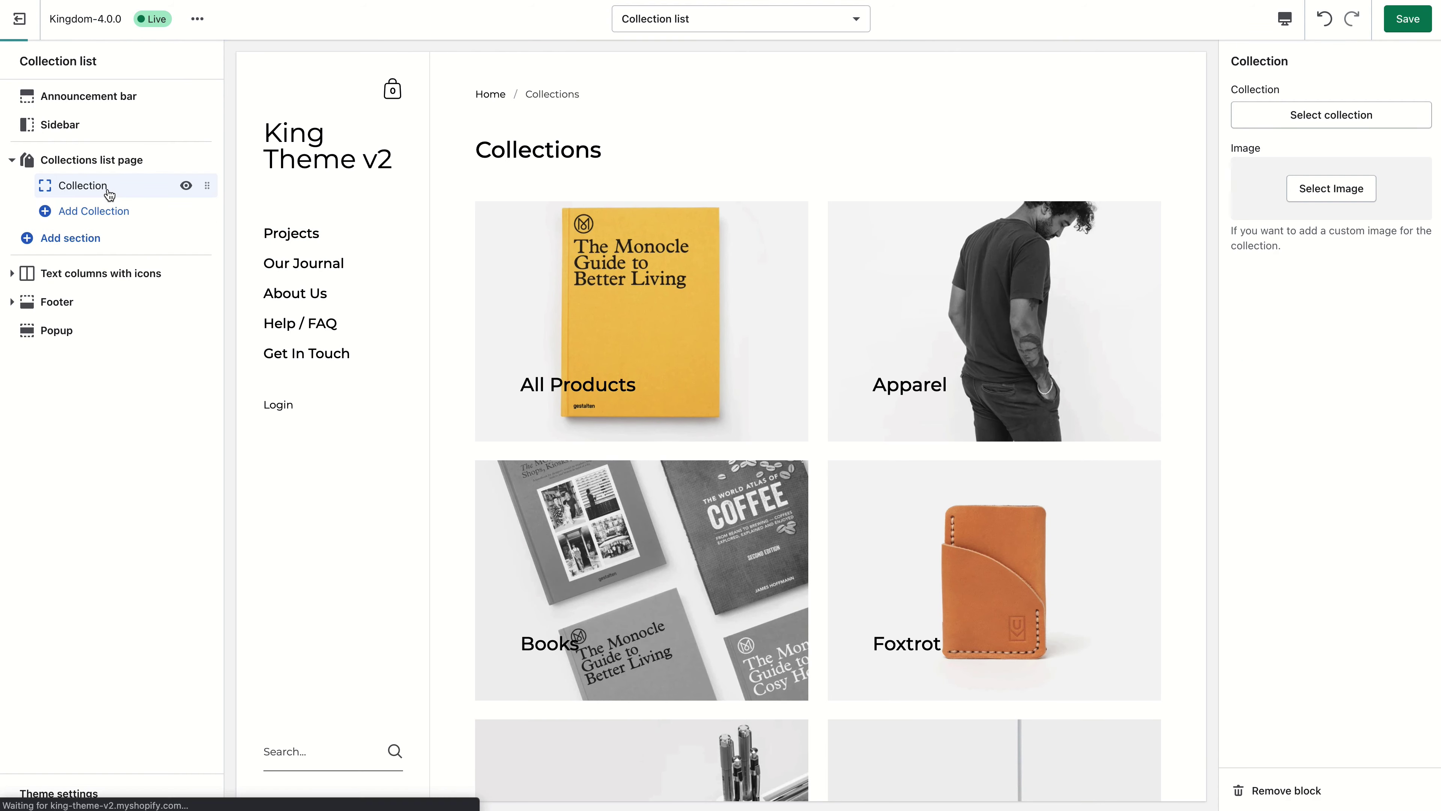
click(182, 166)
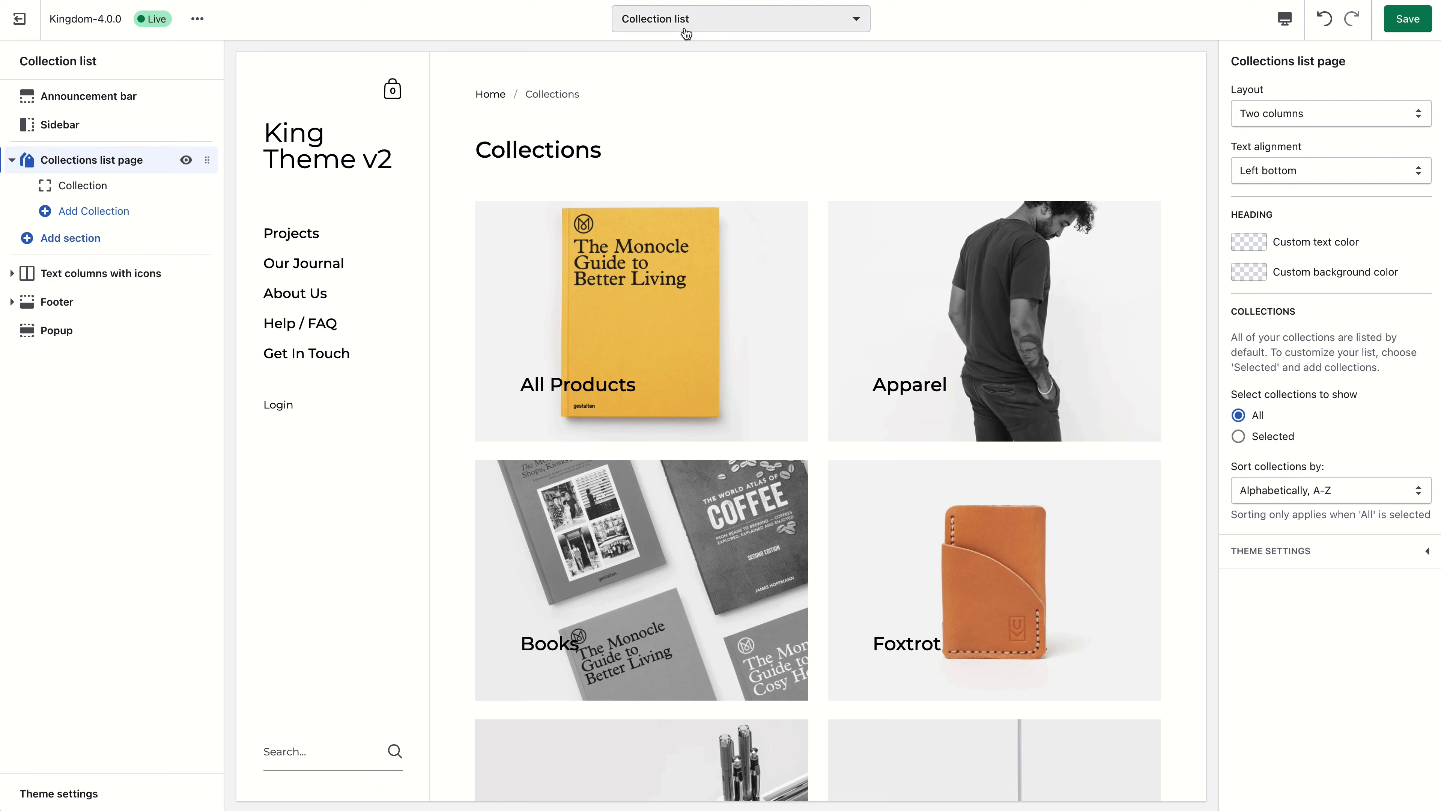
click(105, 251)
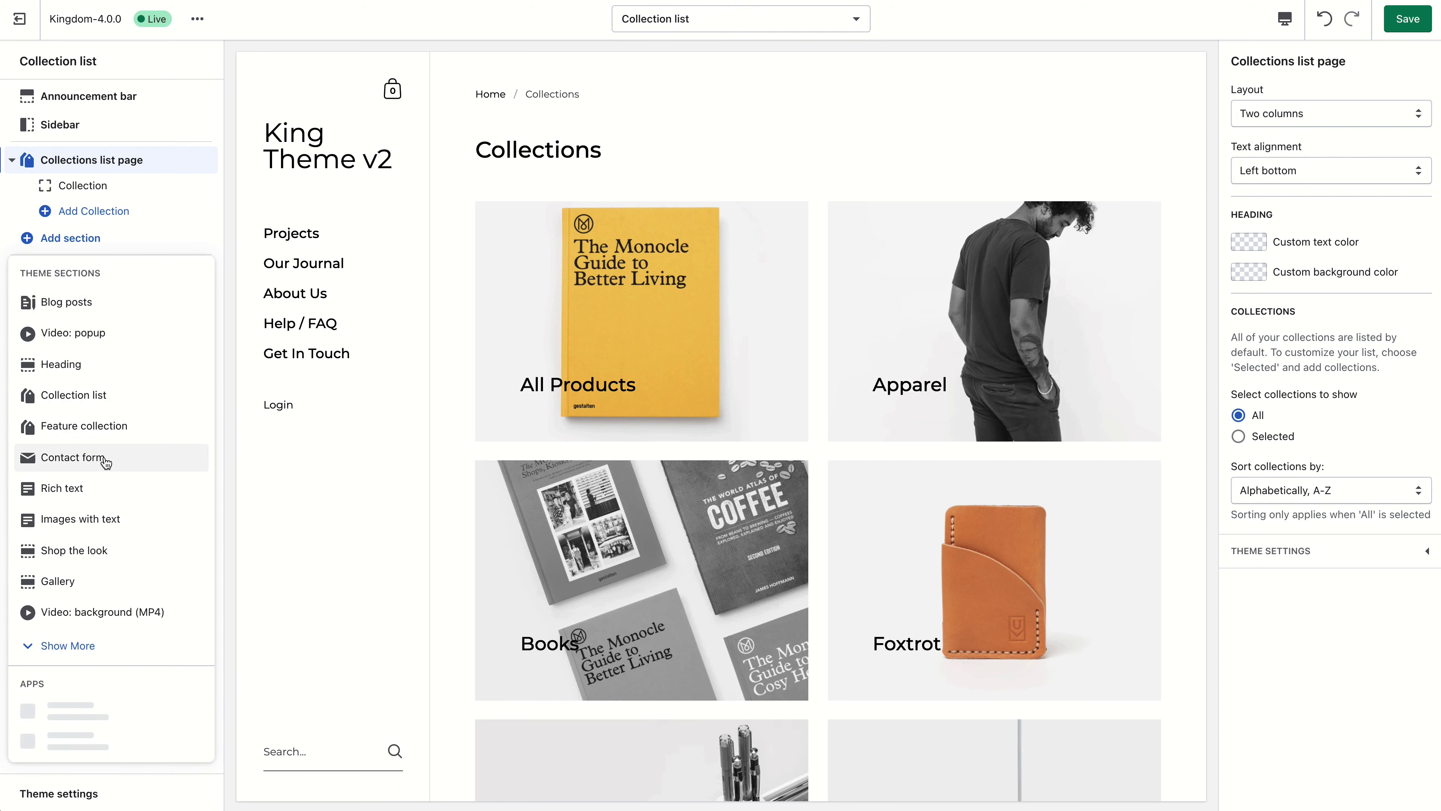
click(97, 426)
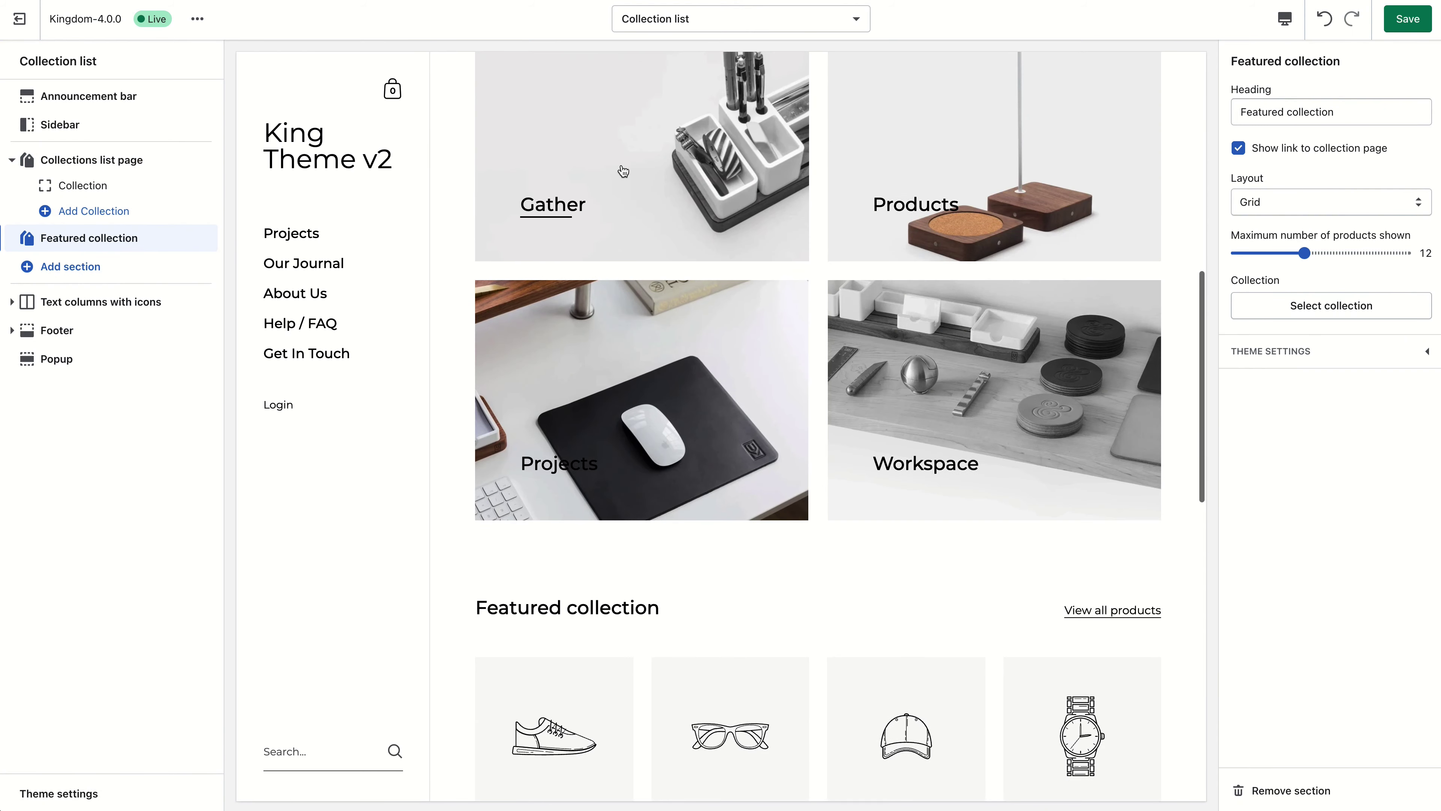
Open the Default page template in the theme editor.
click(698, 18)
scroll(695, 226, down, 2)
click(675, 174)
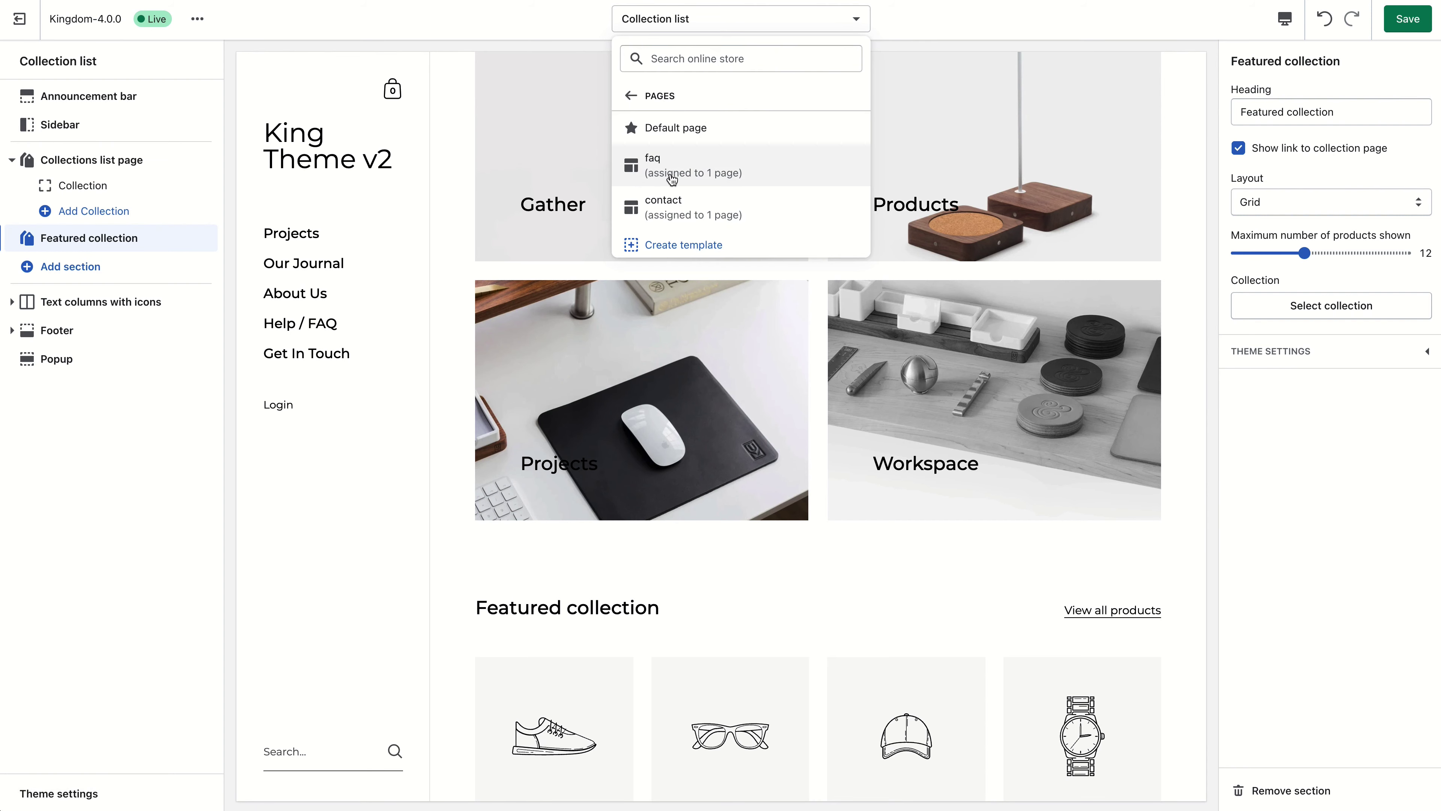
click(675, 128)
Look through the available template types and open the faq page template.
click(628, 21)
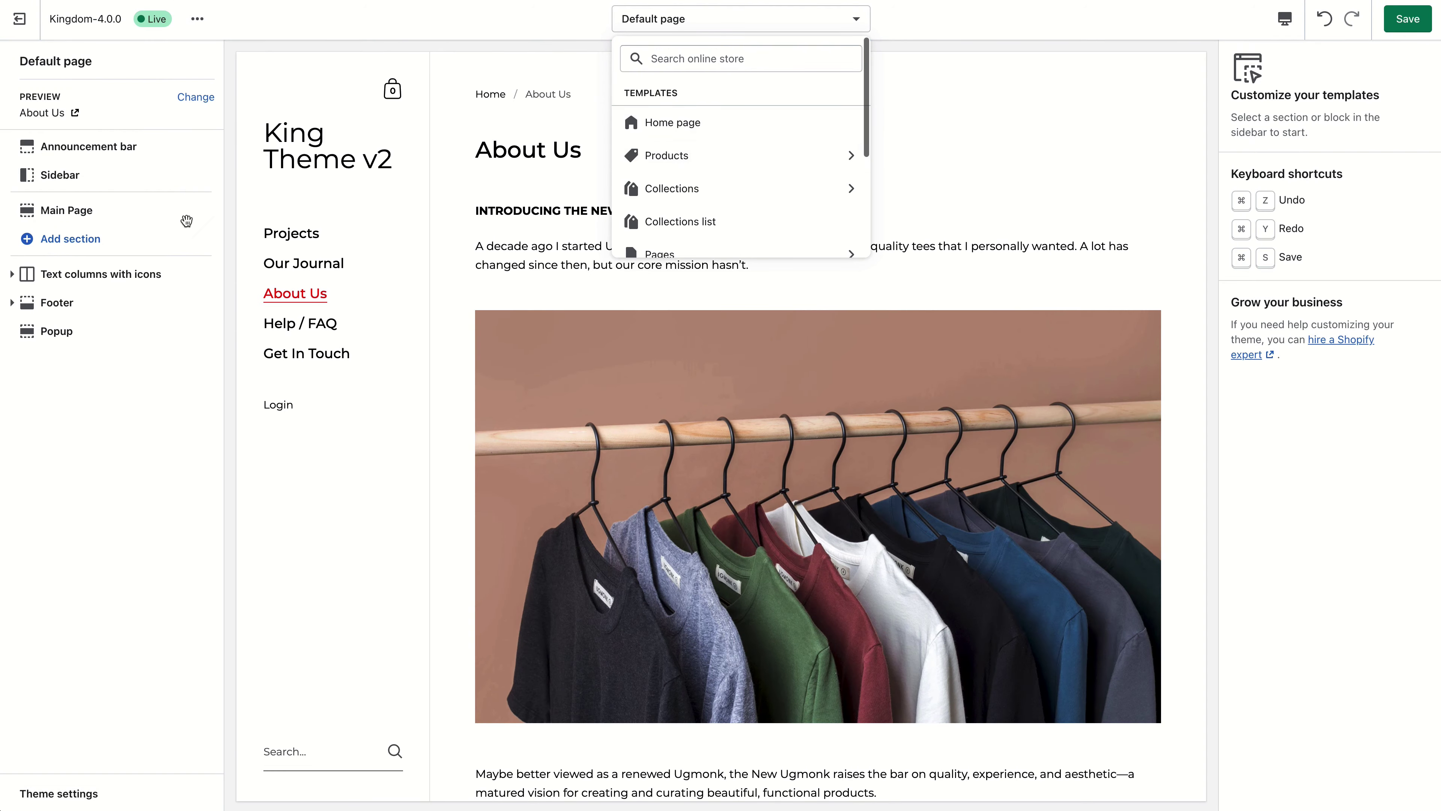
scroll(612, 296, down, 8)
scroll(613, 296, up, 8)
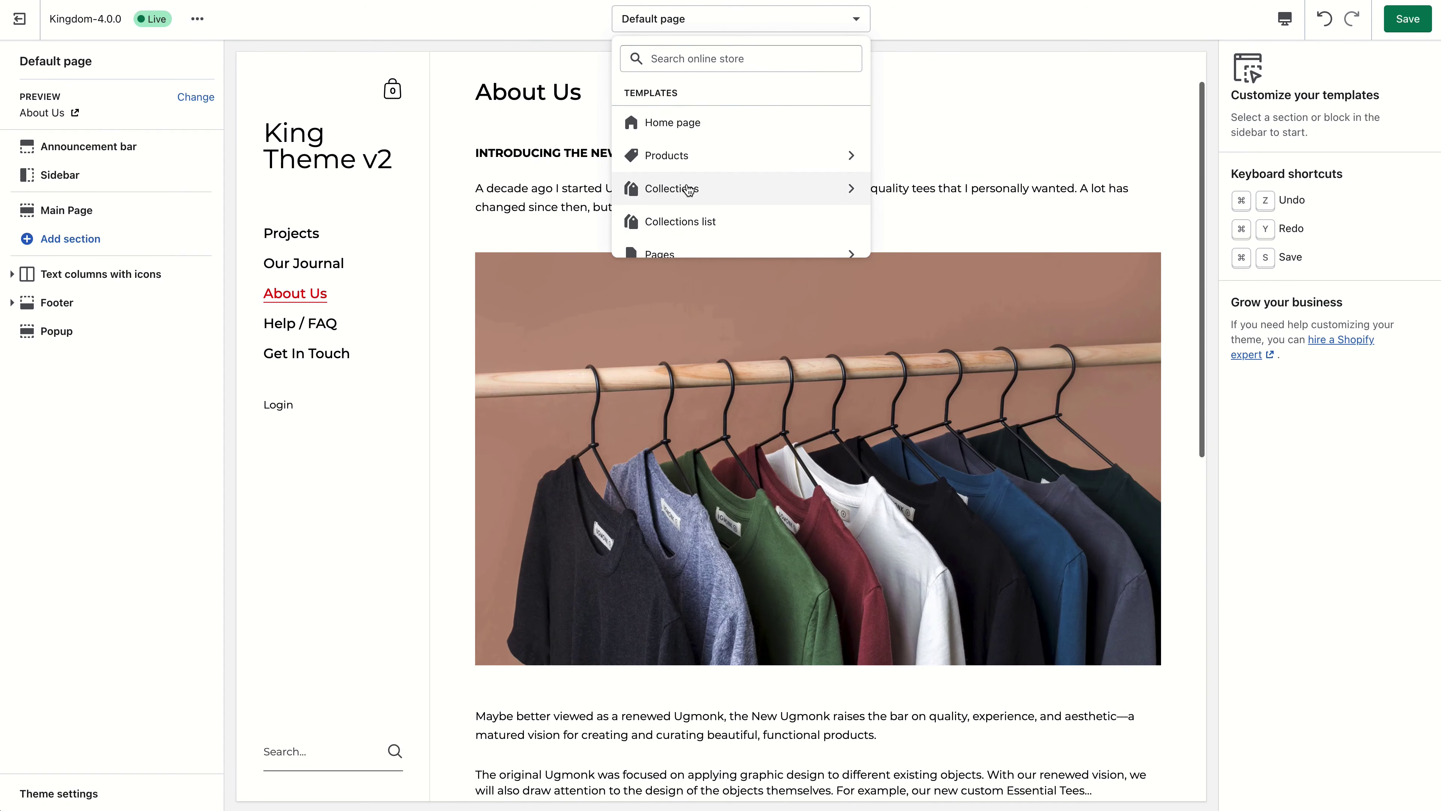
click(705, 159)
click(652, 98)
scroll(711, 199, down, 3)
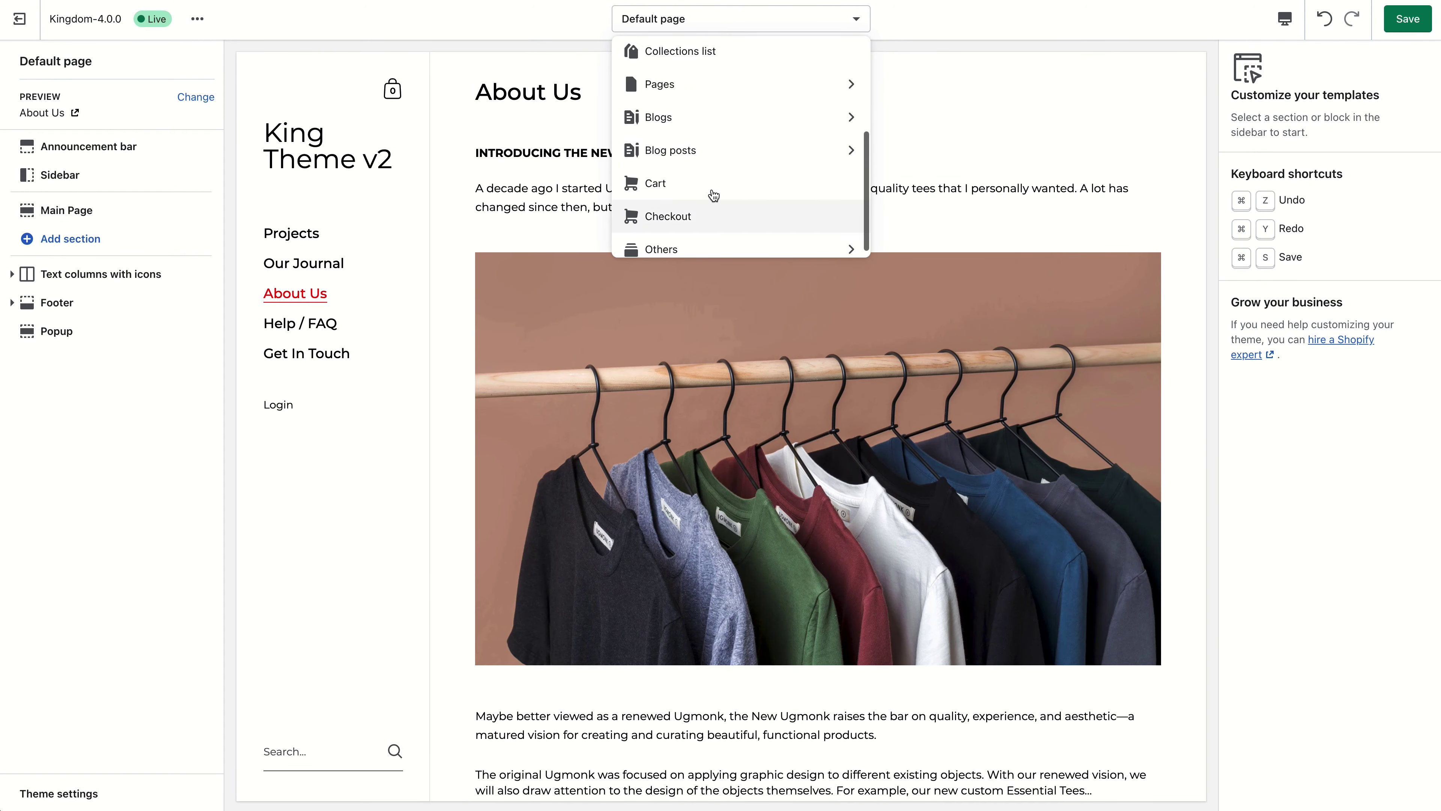
click(712, 191)
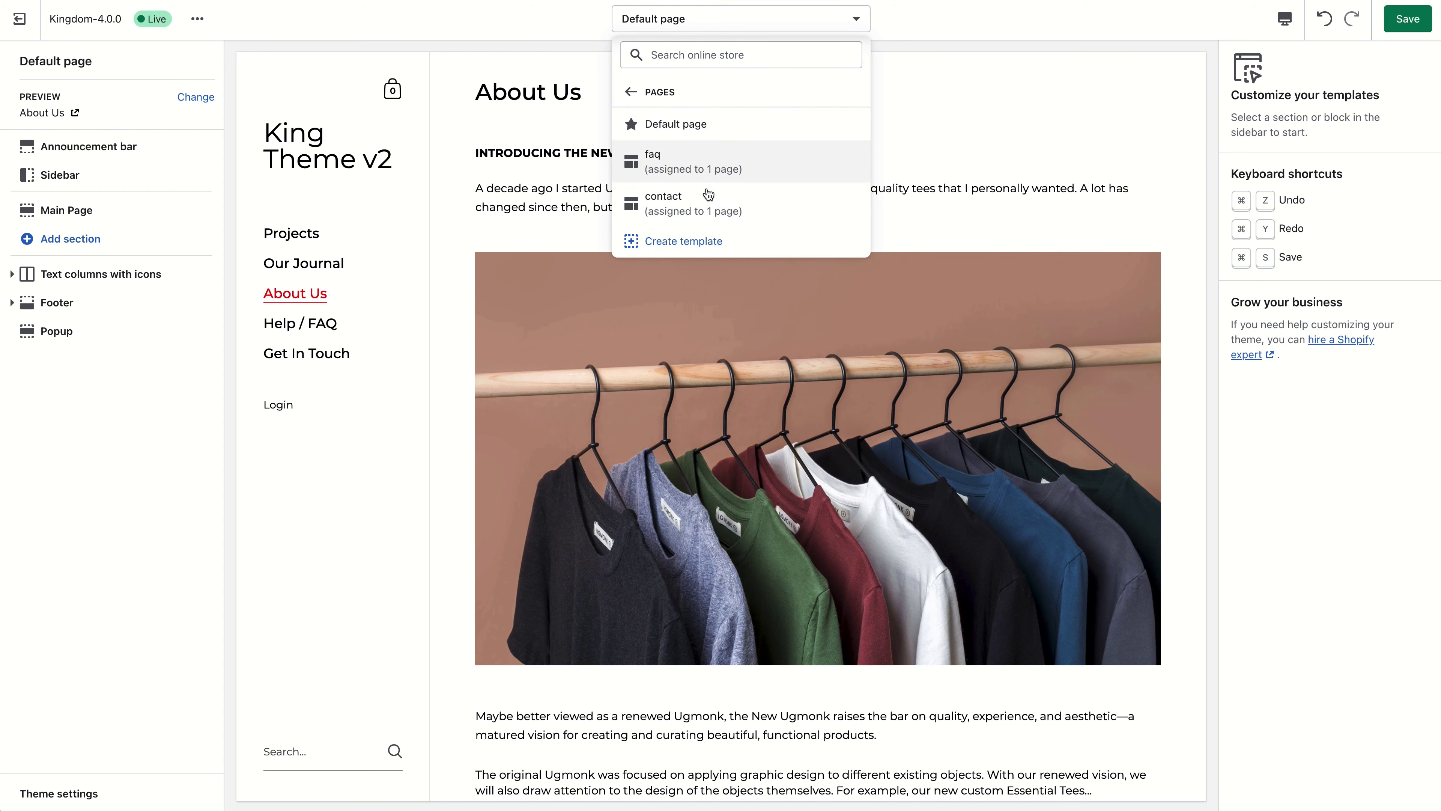
click(711, 164)
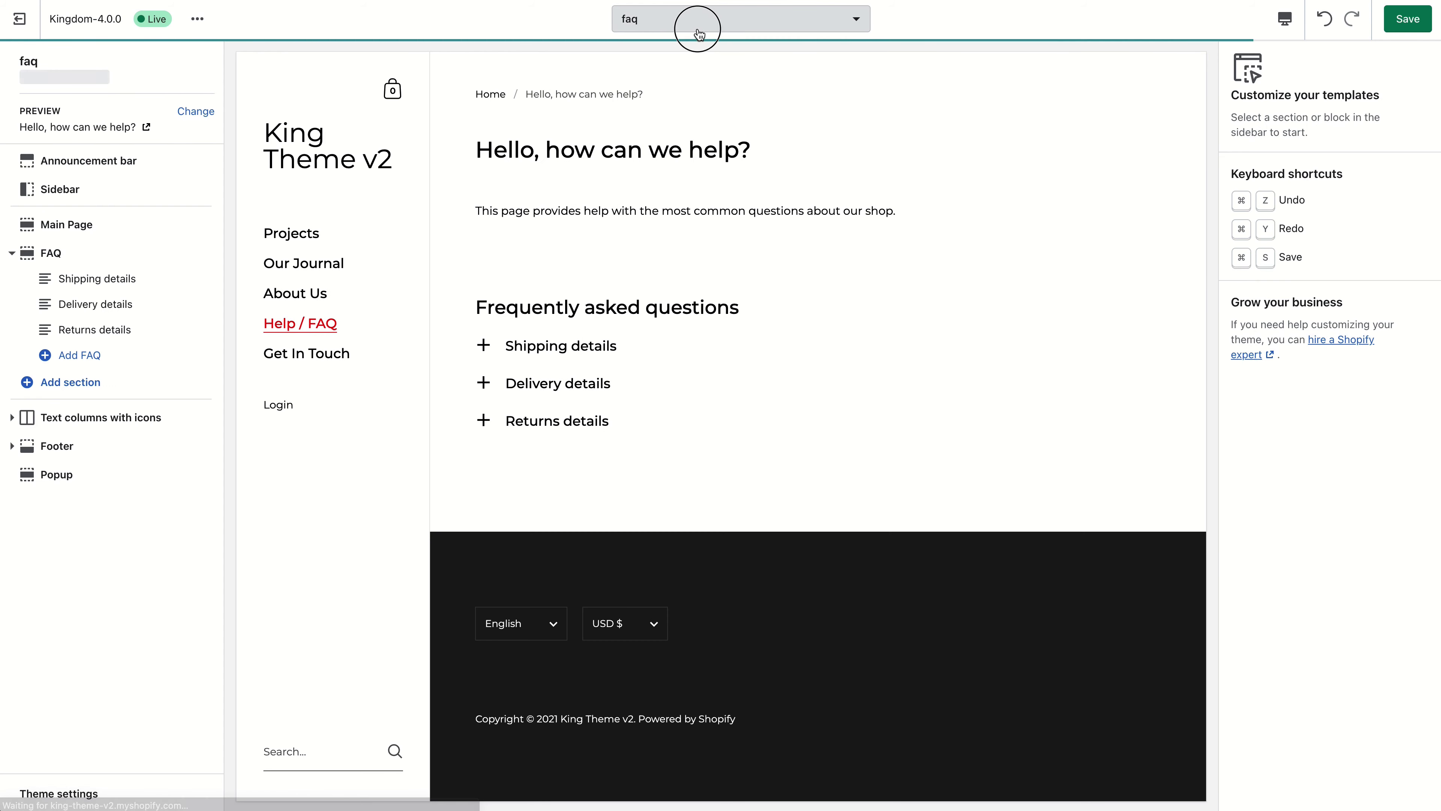
Switch the theme editor to the Default blog template.
click(701, 23)
scroll(704, 191, down, 1)
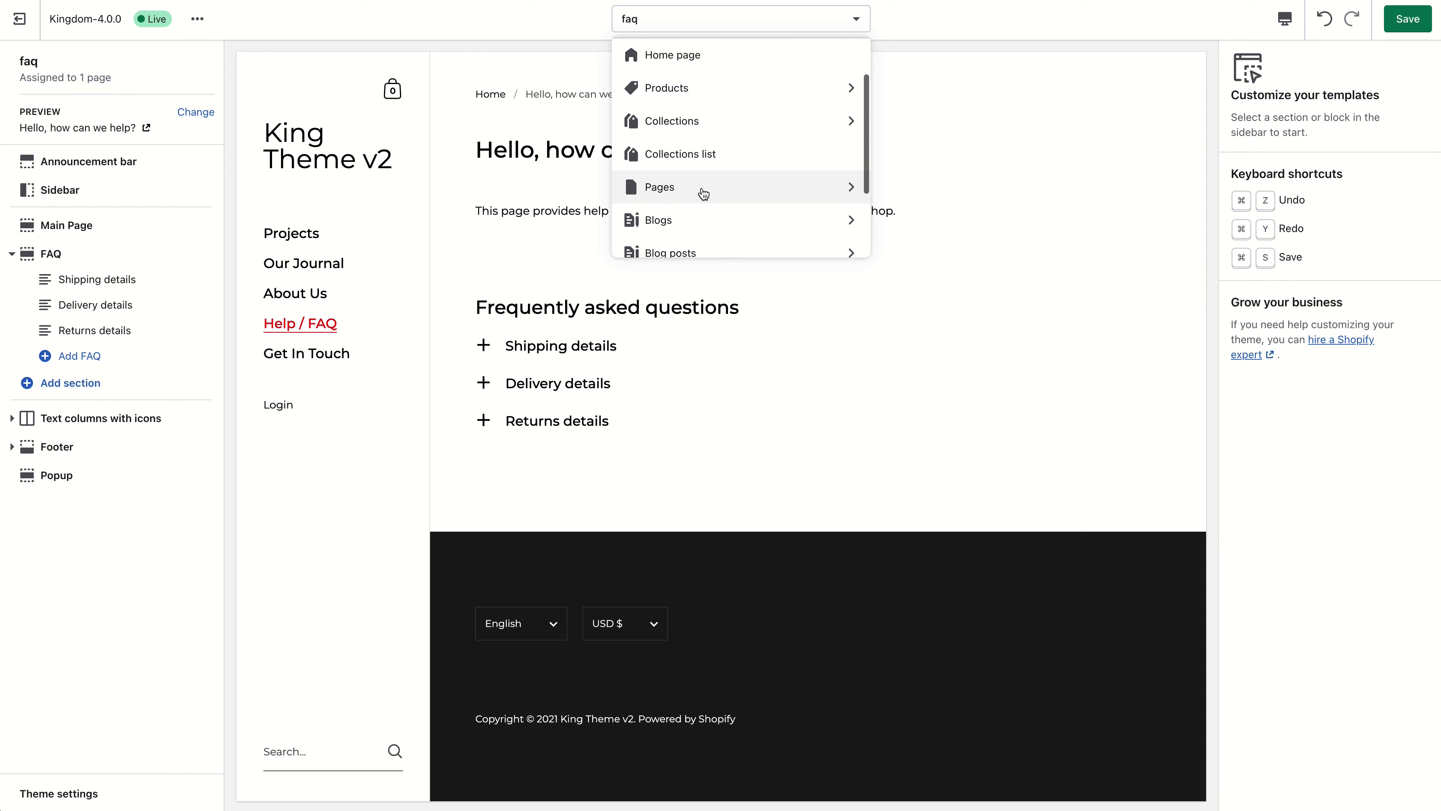
scroll(704, 195, down, 2)
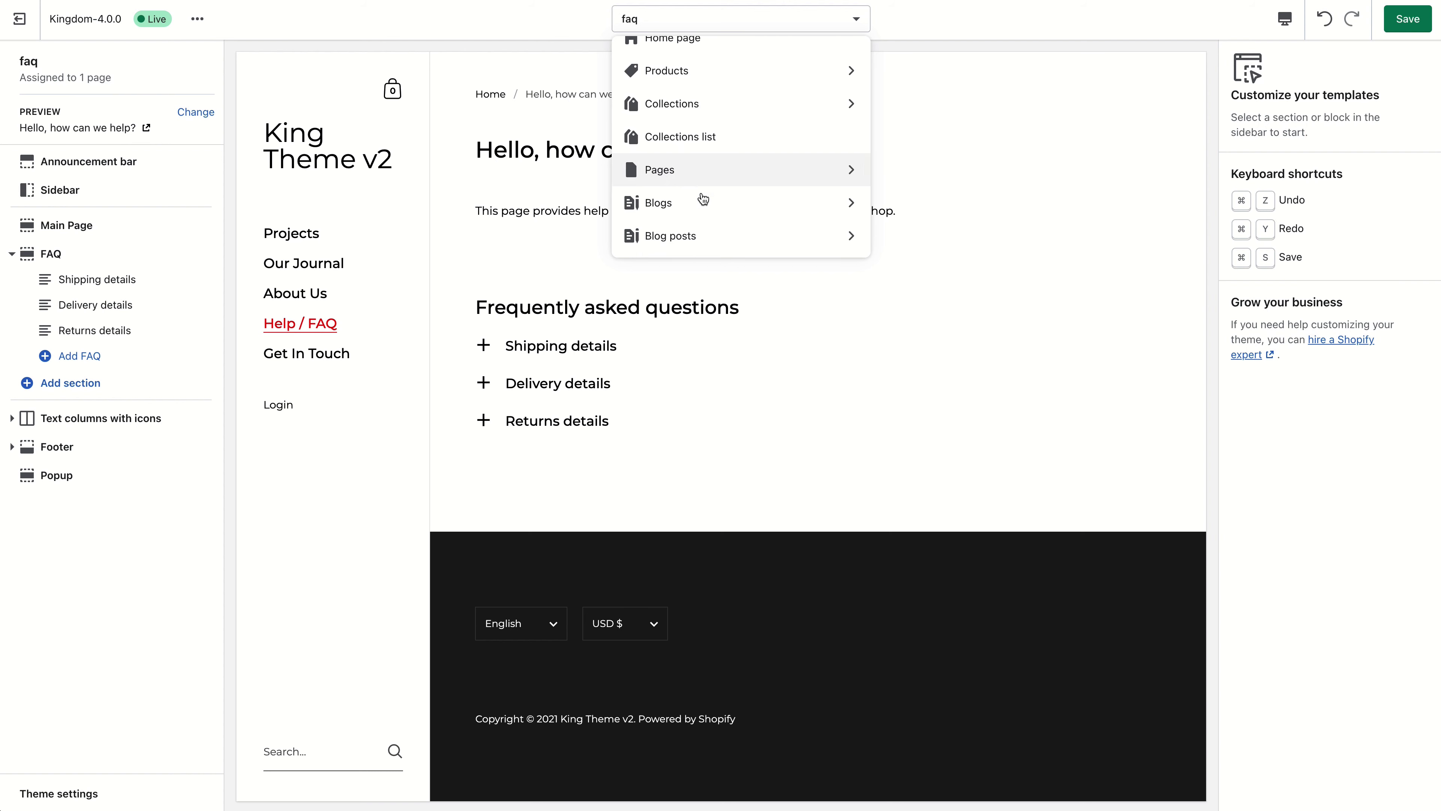
click(752, 117)
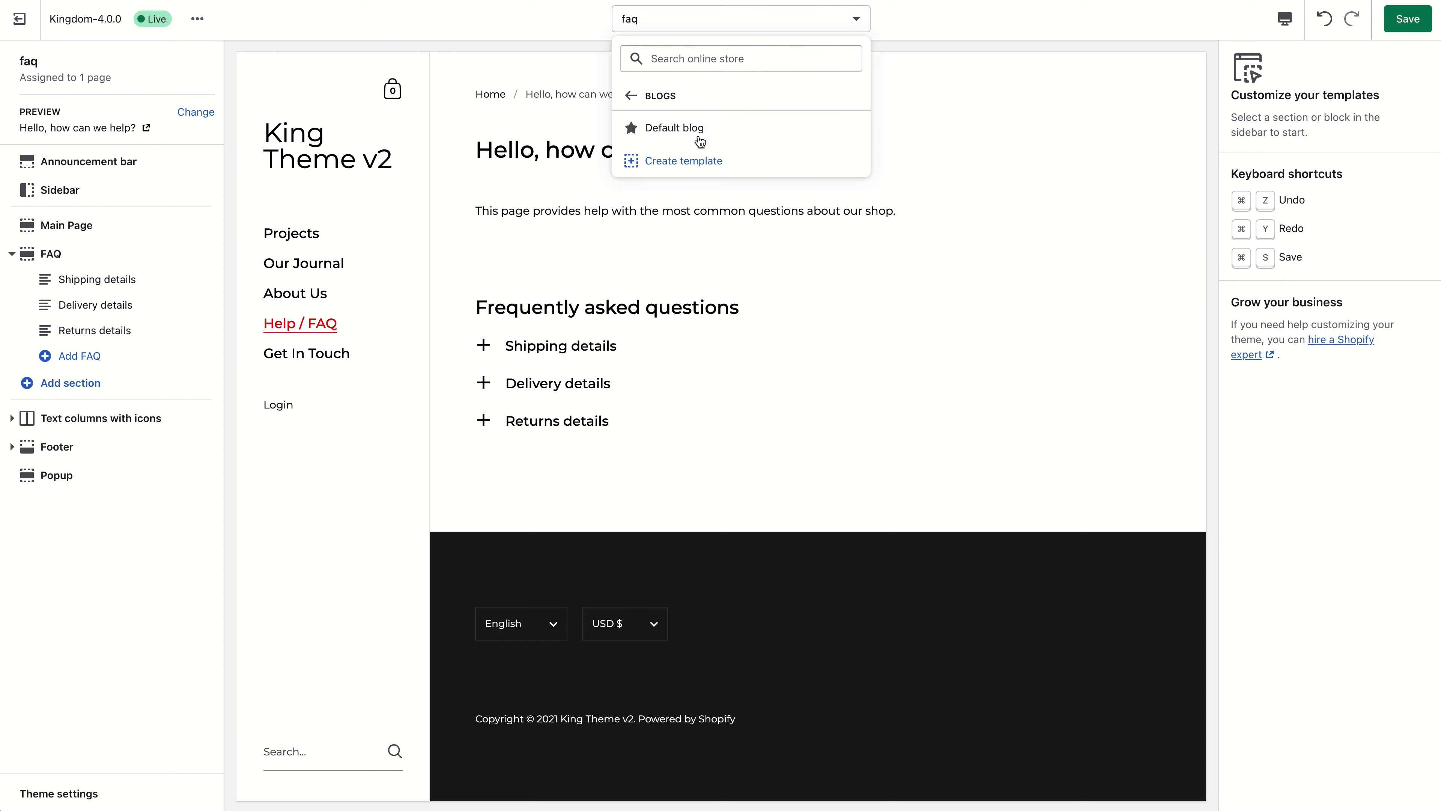
click(701, 130)
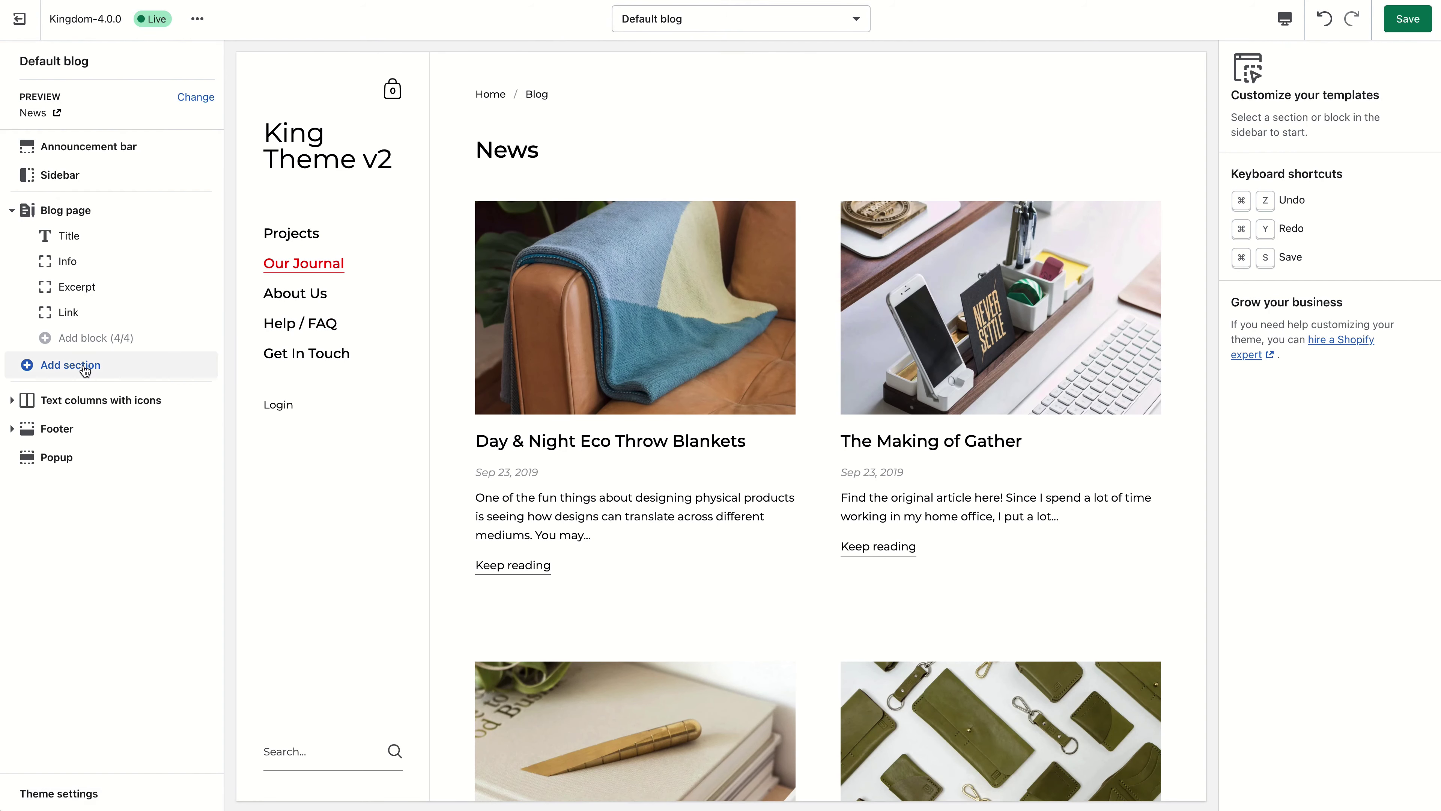
Add a Collection list section below the Blog page section of the Default blog template.
click(70, 364)
scroll(102, 627, down, 1)
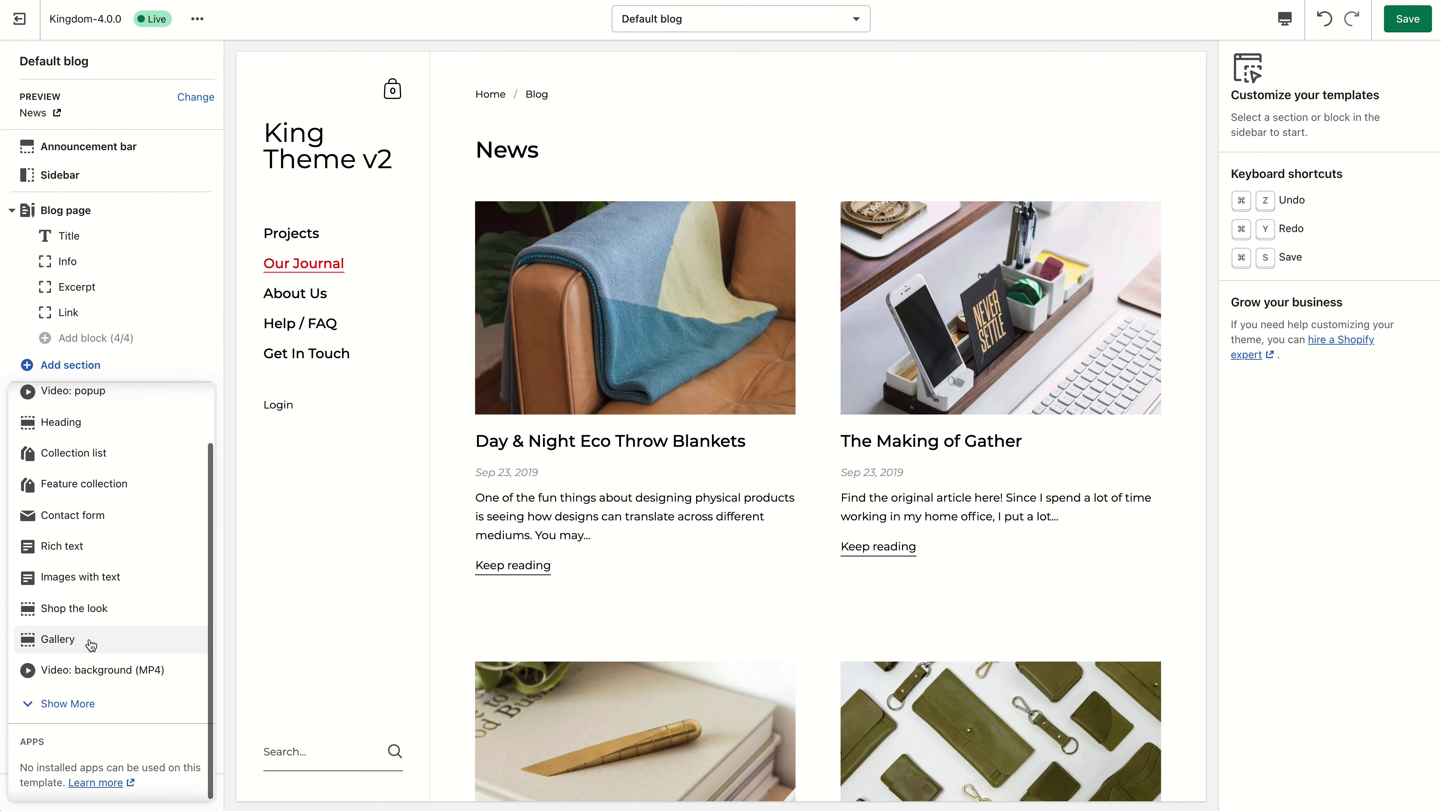
click(94, 705)
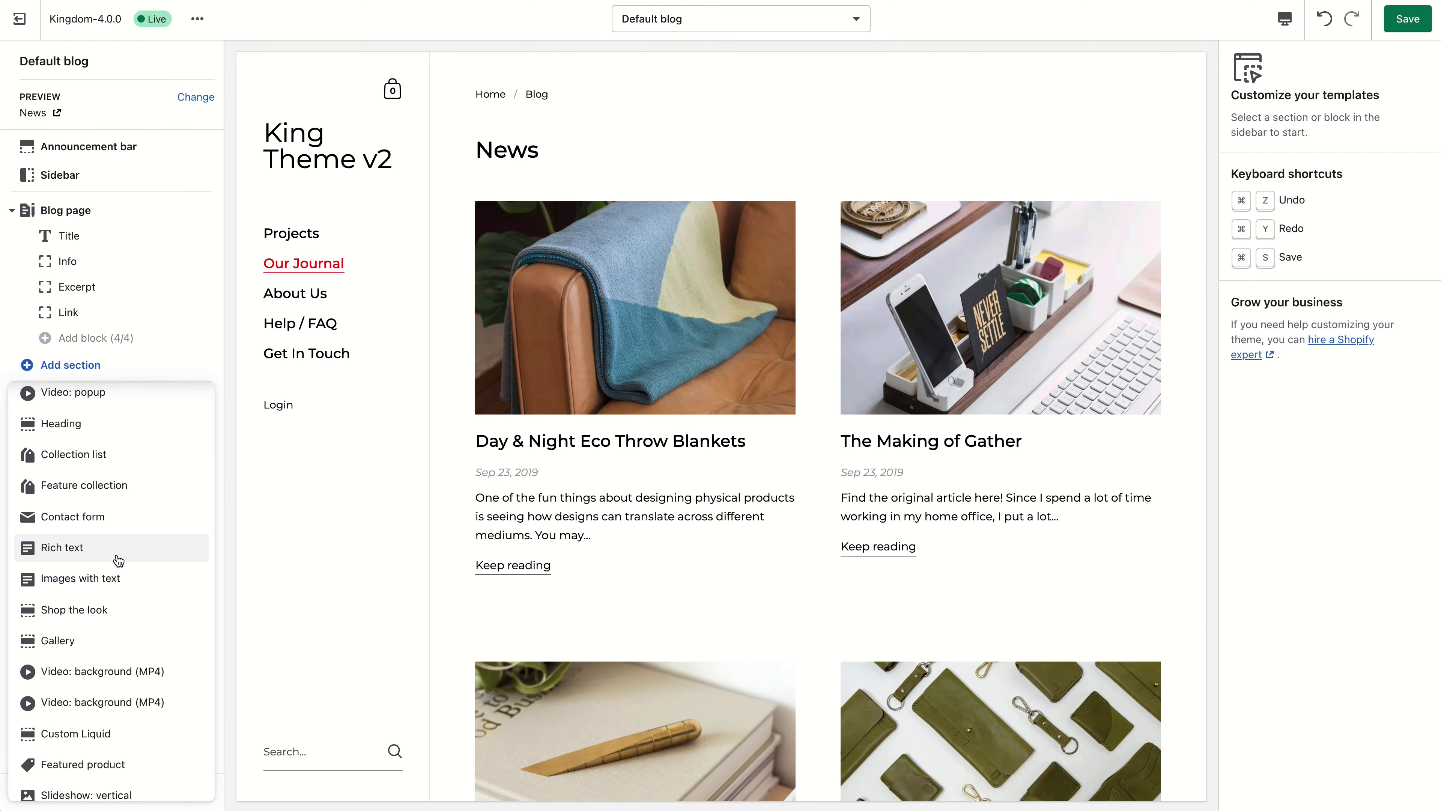
click(105, 467)
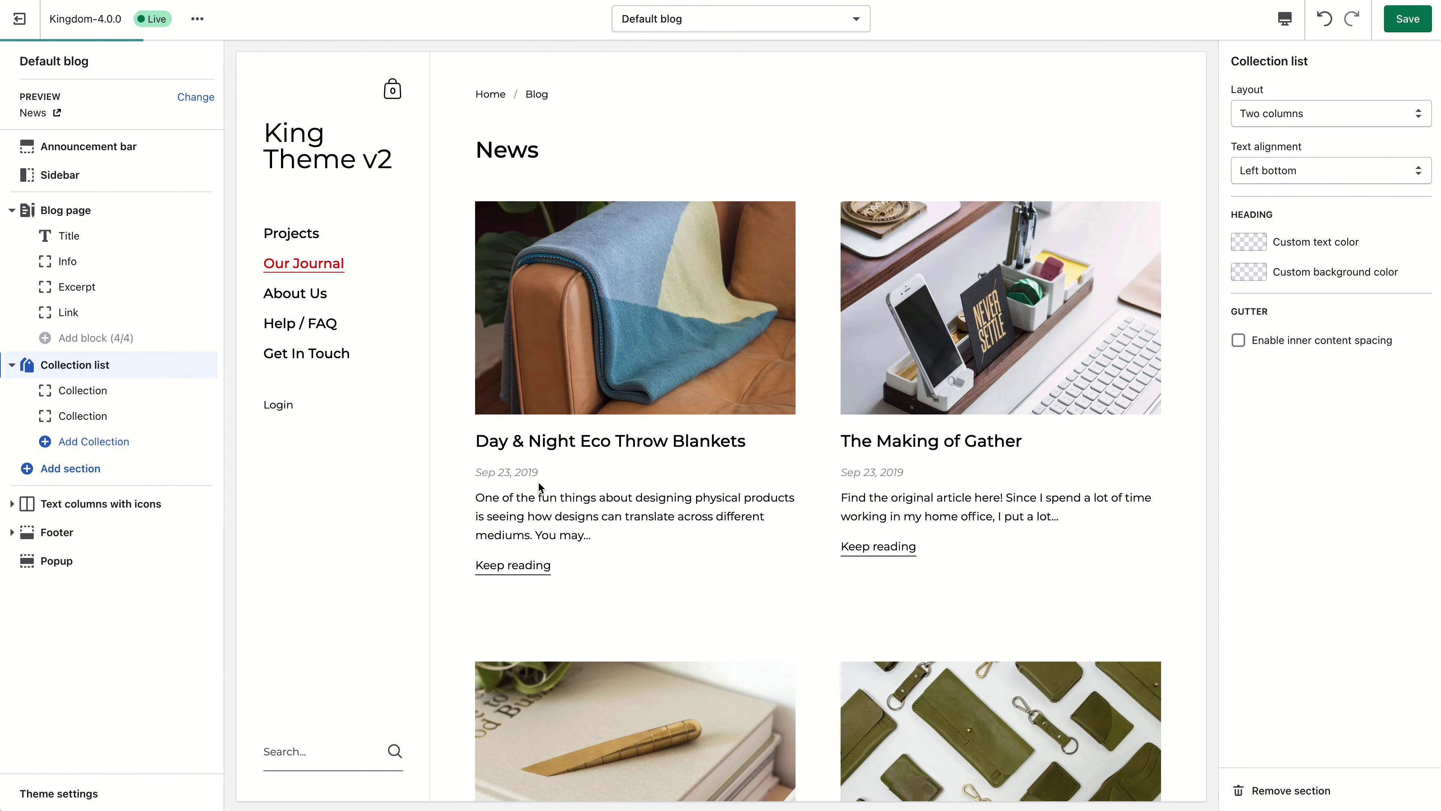
Check the new Collection list section in the blog preview and switch the theme editor to the Cart template.
scroll(539, 488, up, 5)
scroll(817, 376, down, 5)
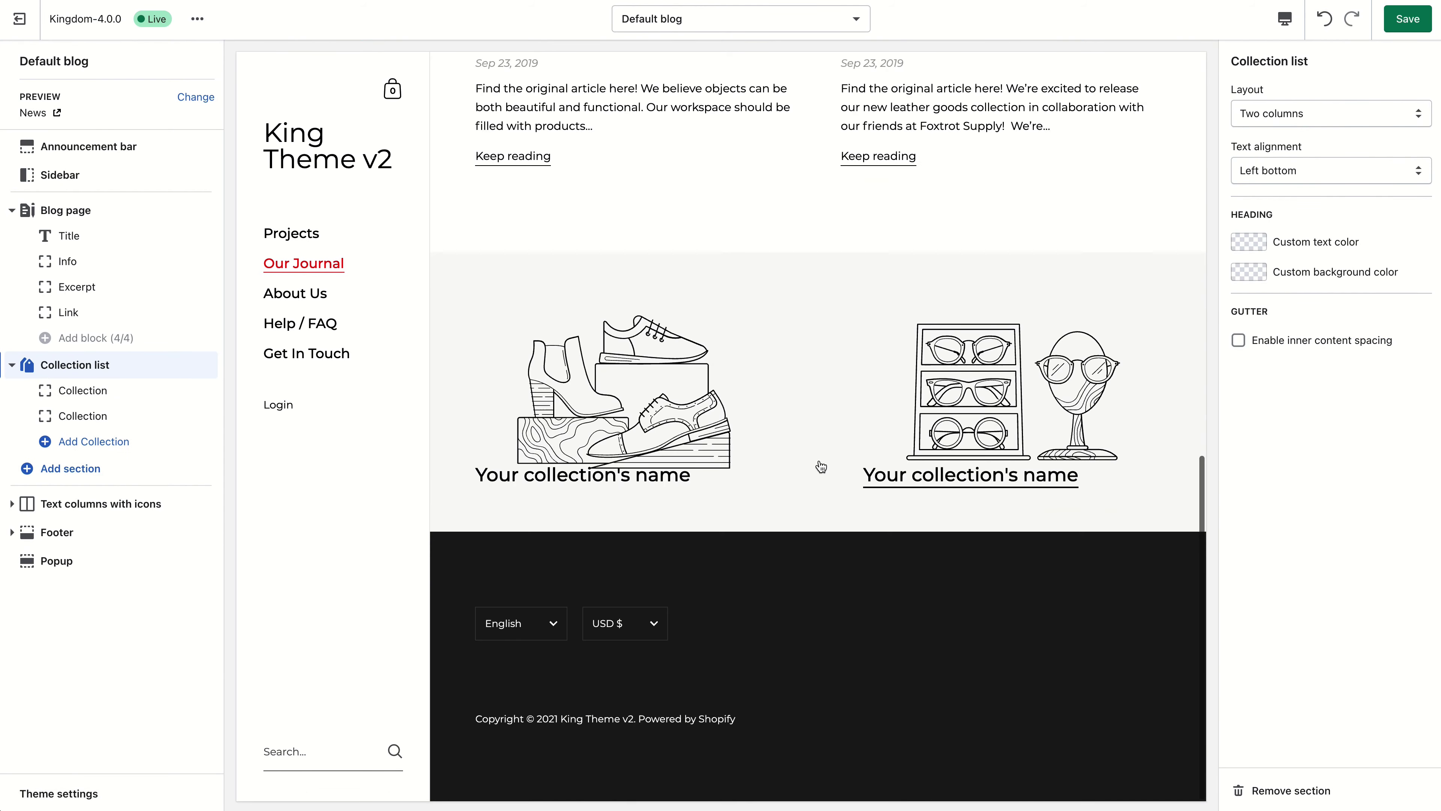
scroll(817, 376, up, 15)
click(712, 20)
scroll(695, 142, down, 3)
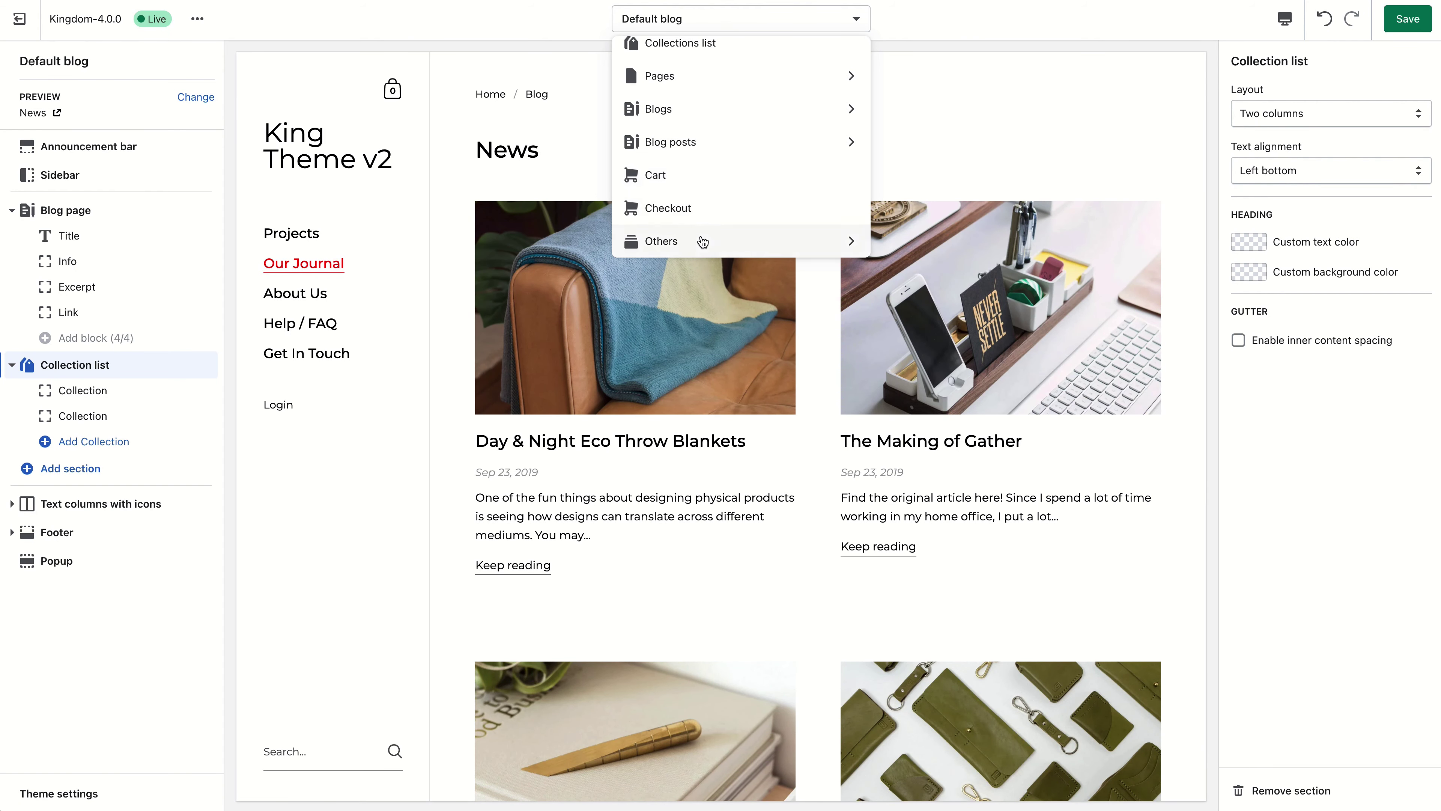
click(691, 173)
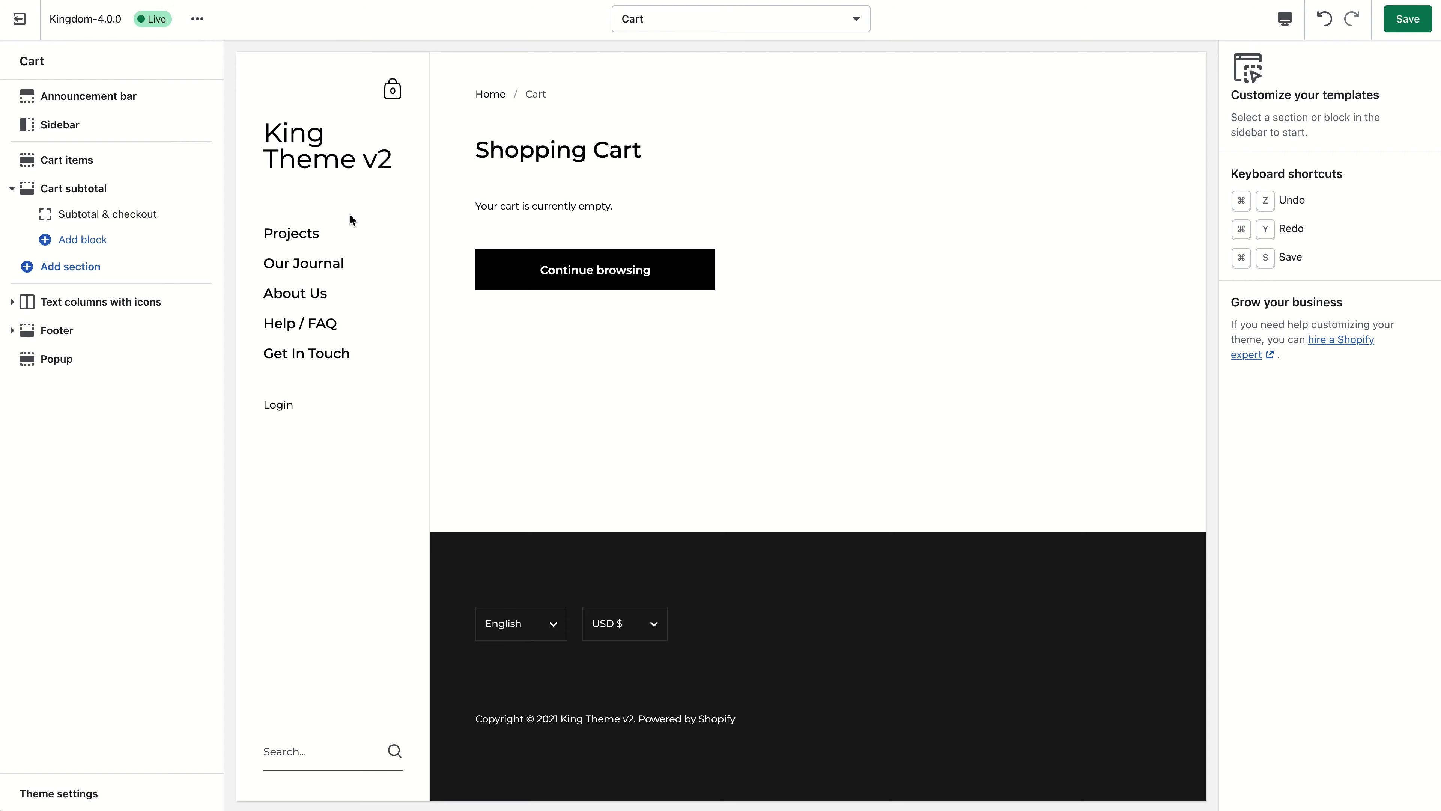
Add a Featured collection section below the Cart subtotal section and set its layout to Slider.
click(85, 269)
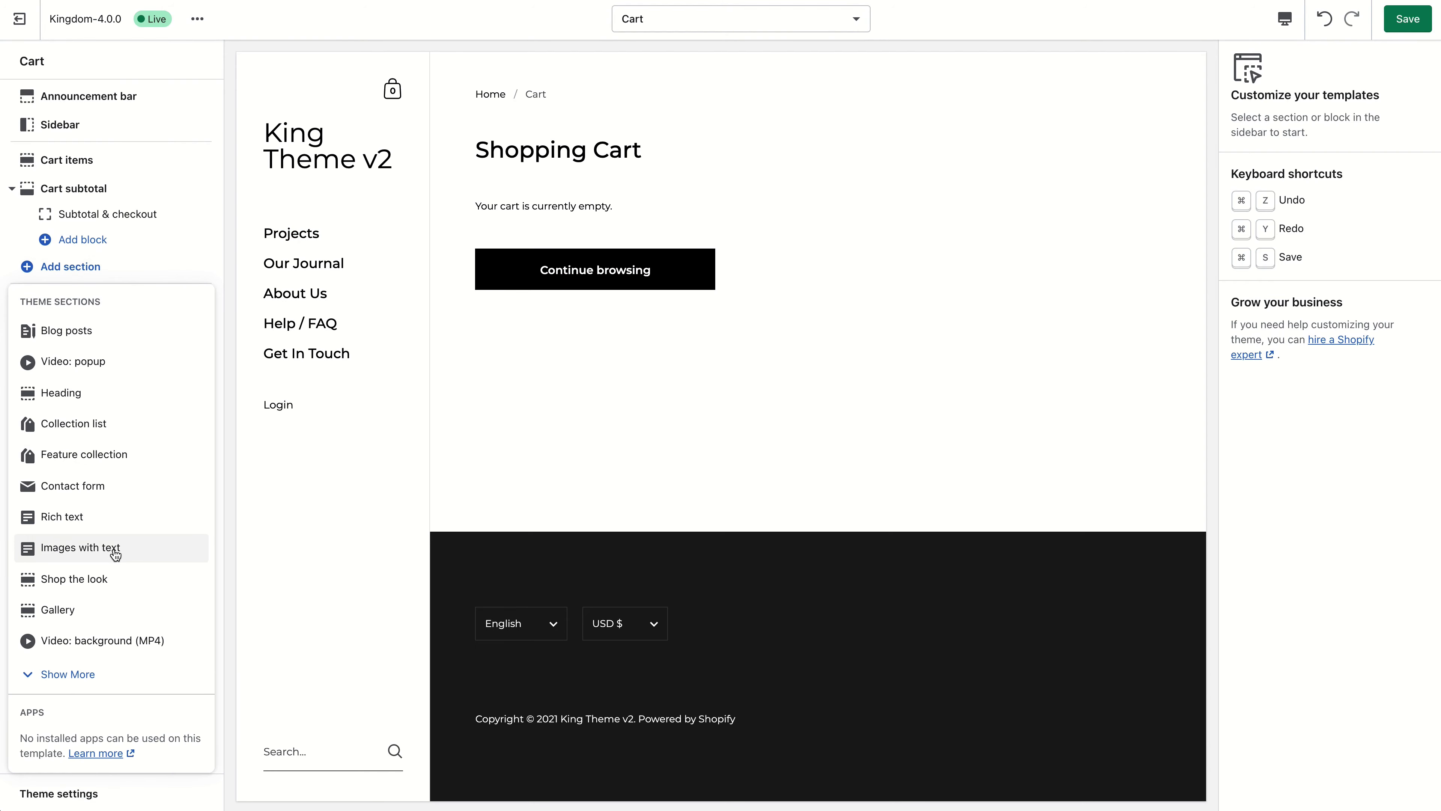
click(96, 456)
scroll(662, 451, down, 11)
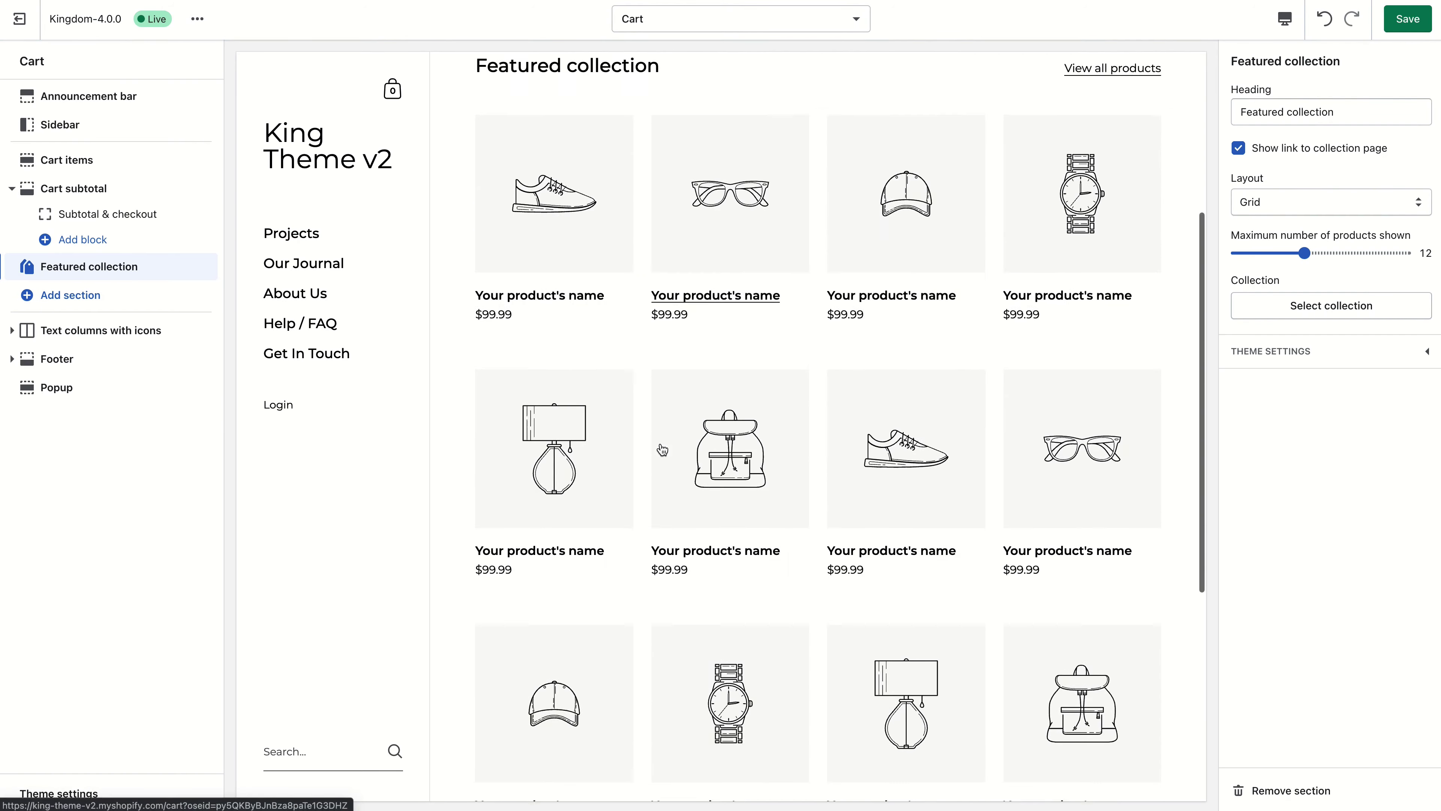
scroll(654, 455, up, 3)
click(1276, 182)
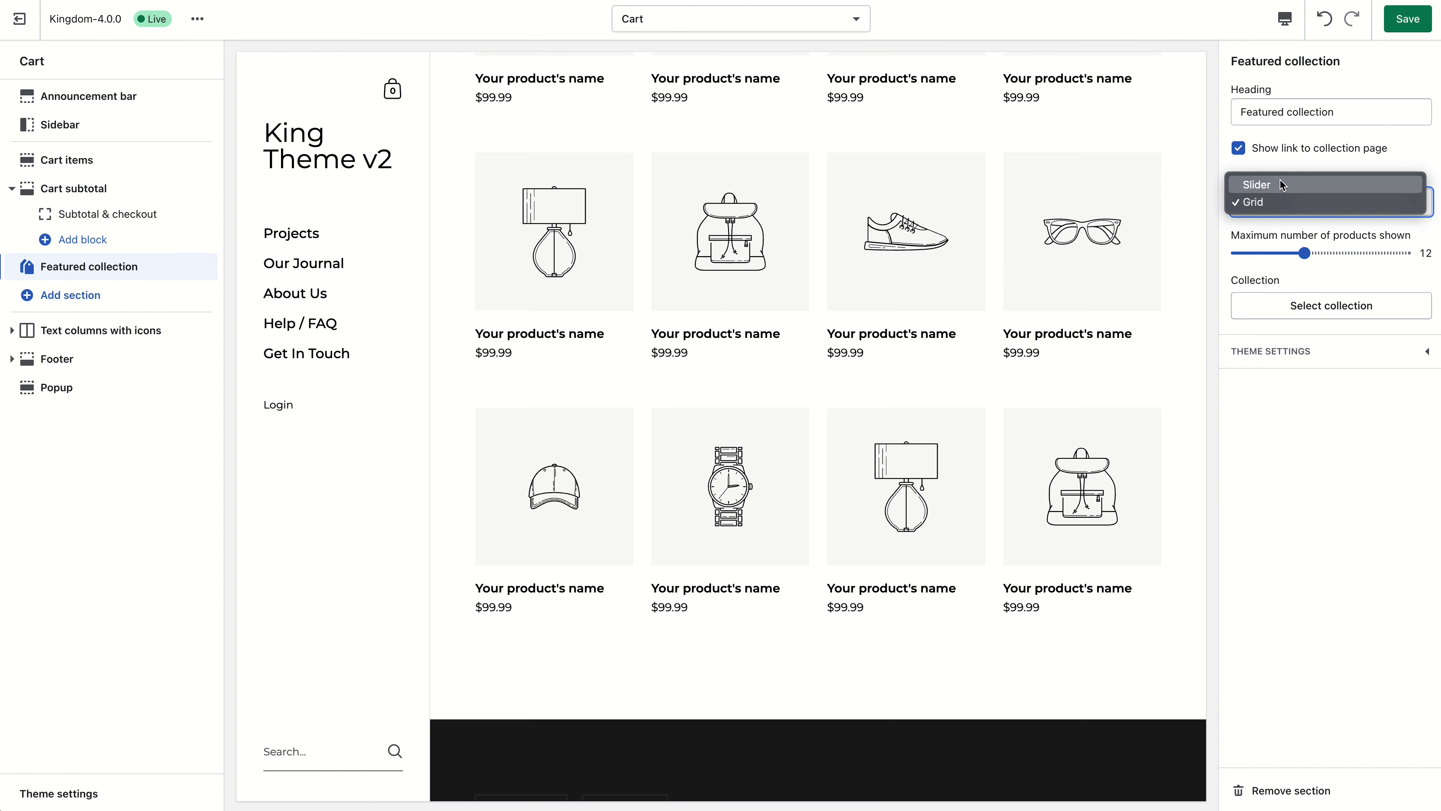
click(1279, 200)
Assign the All Products collection to the Featured collection section and limit the products shown to 8.
click(1321, 303)
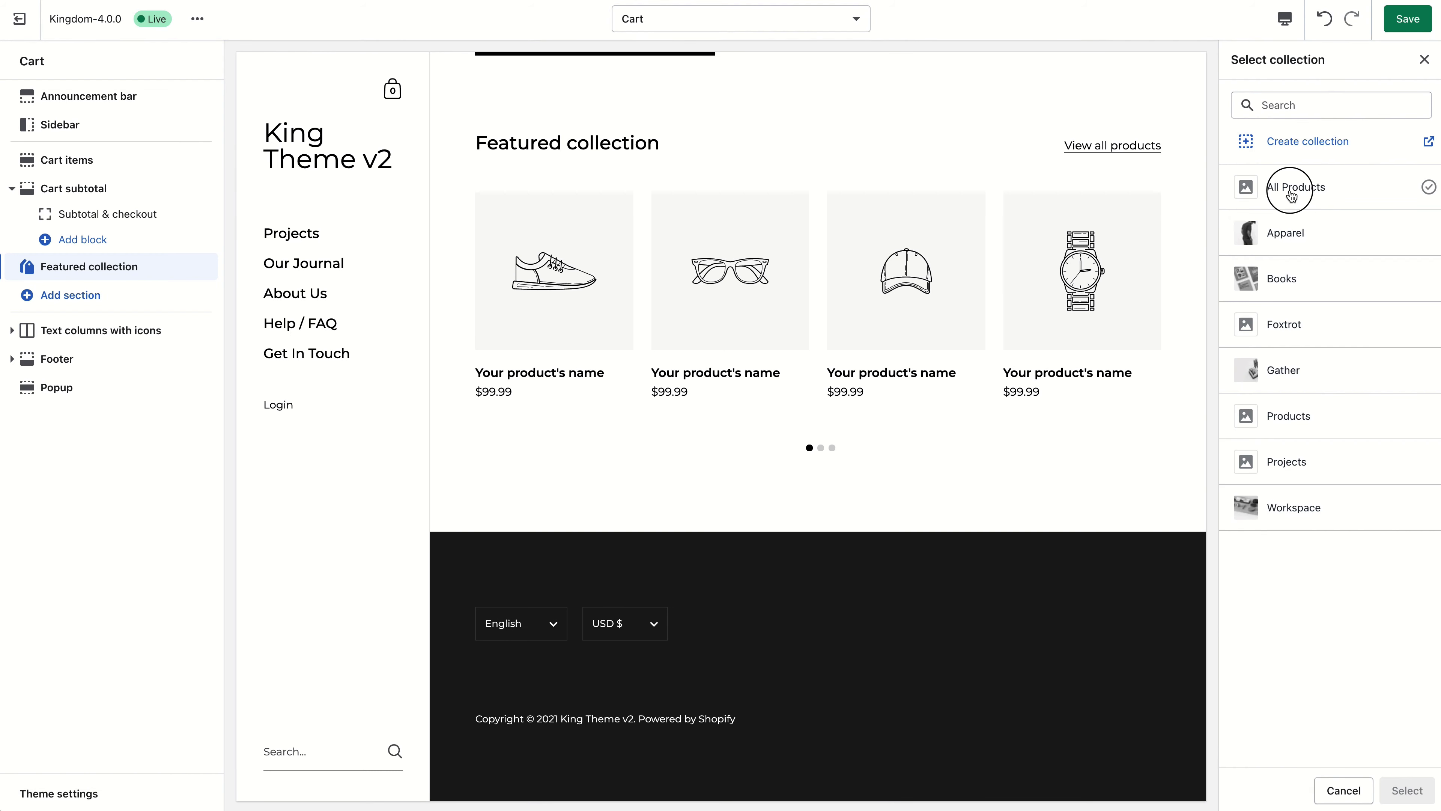
click(1287, 185)
click(1406, 789)
drag(1304, 253, 1270, 253)
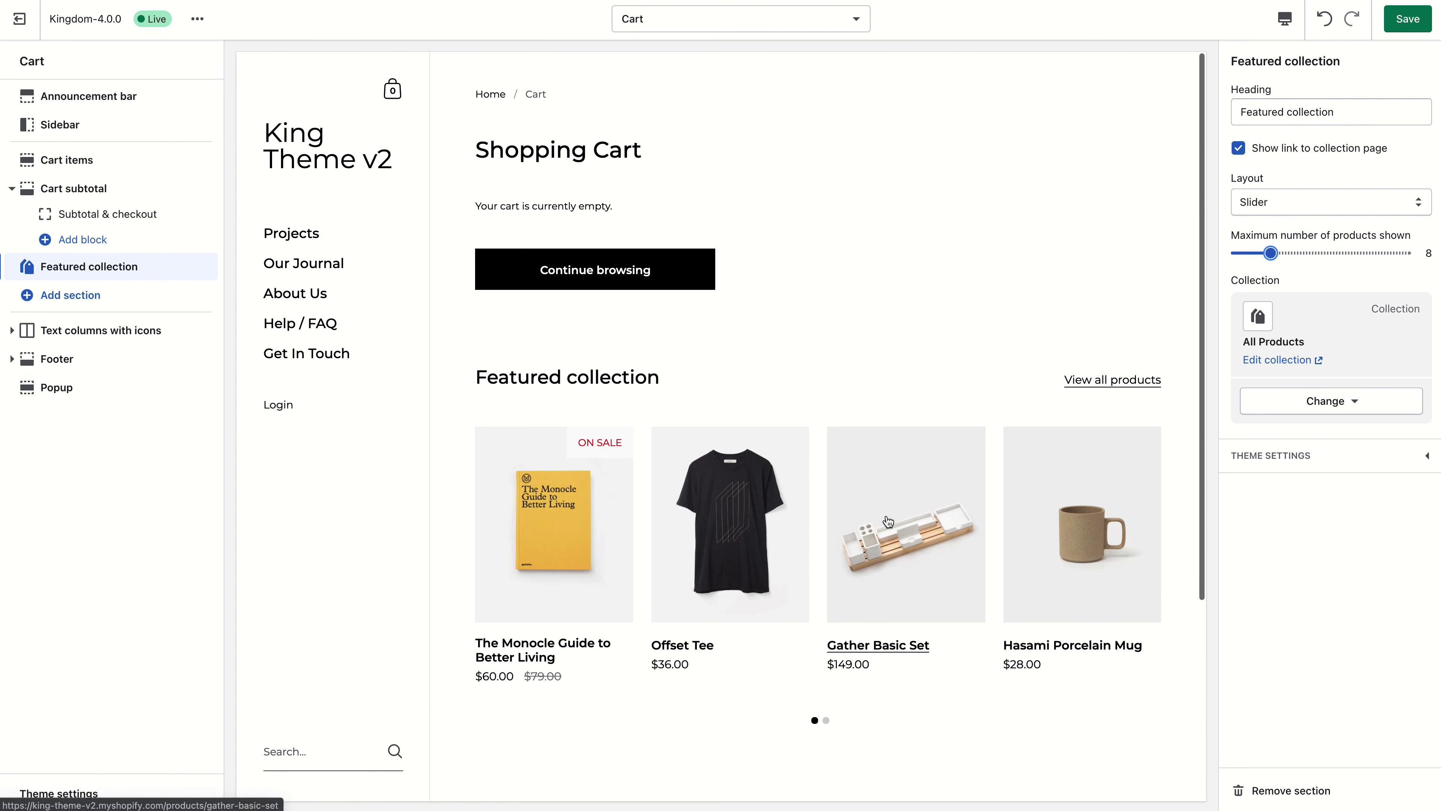
Switch the theme editor to the Search template in the Others group.
click(670, 29)
scroll(755, 204, down, 3)
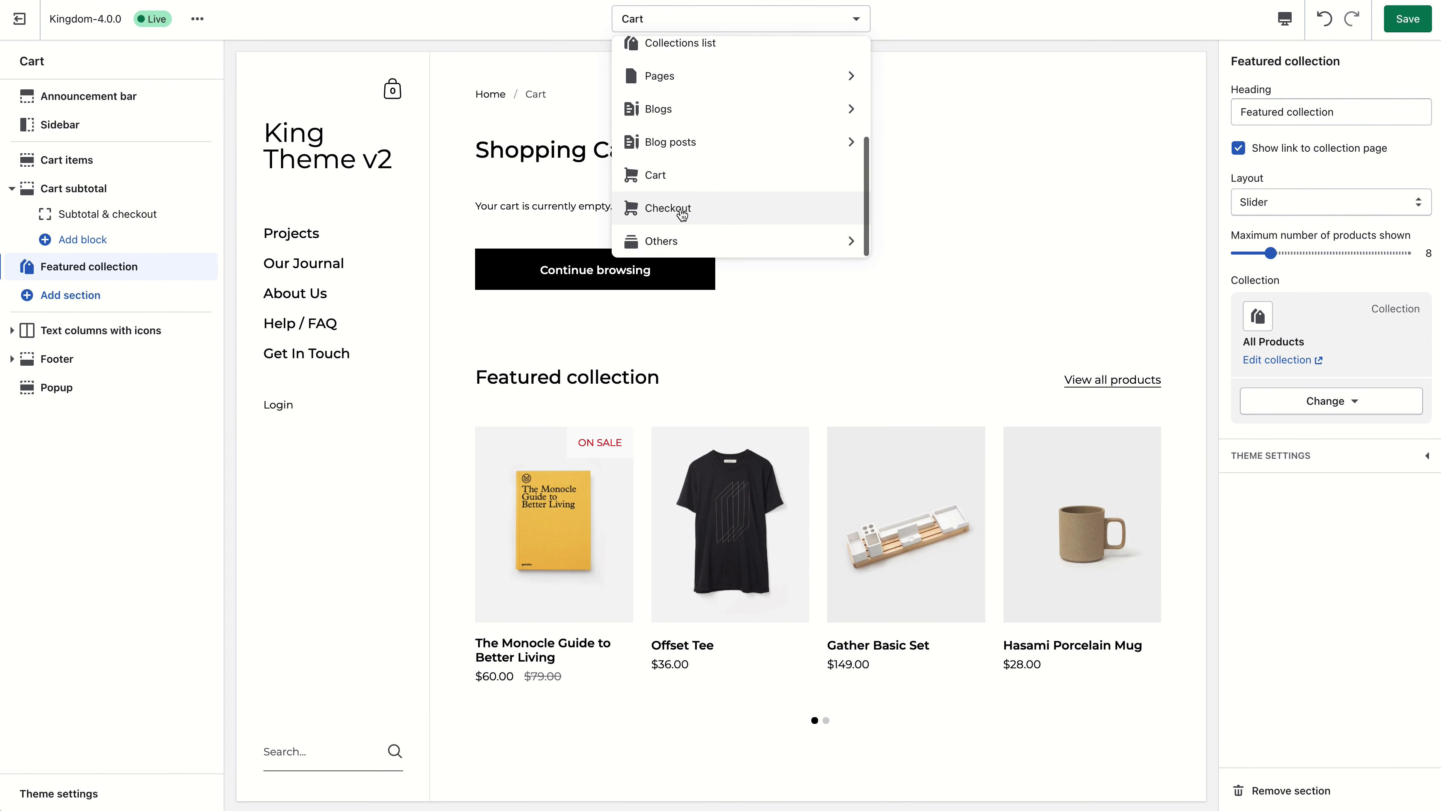
click(765, 199)
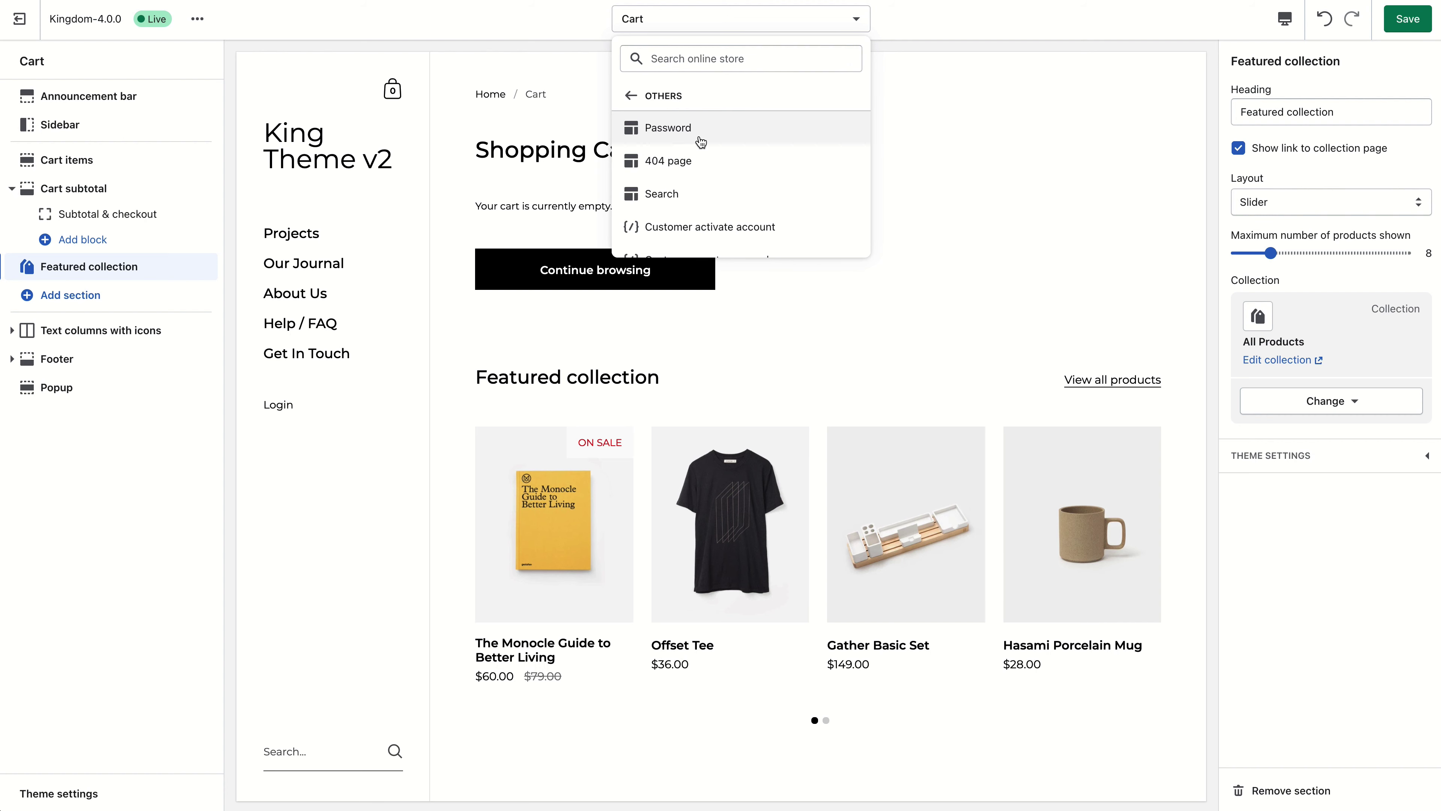
scroll(700, 187, down, 1)
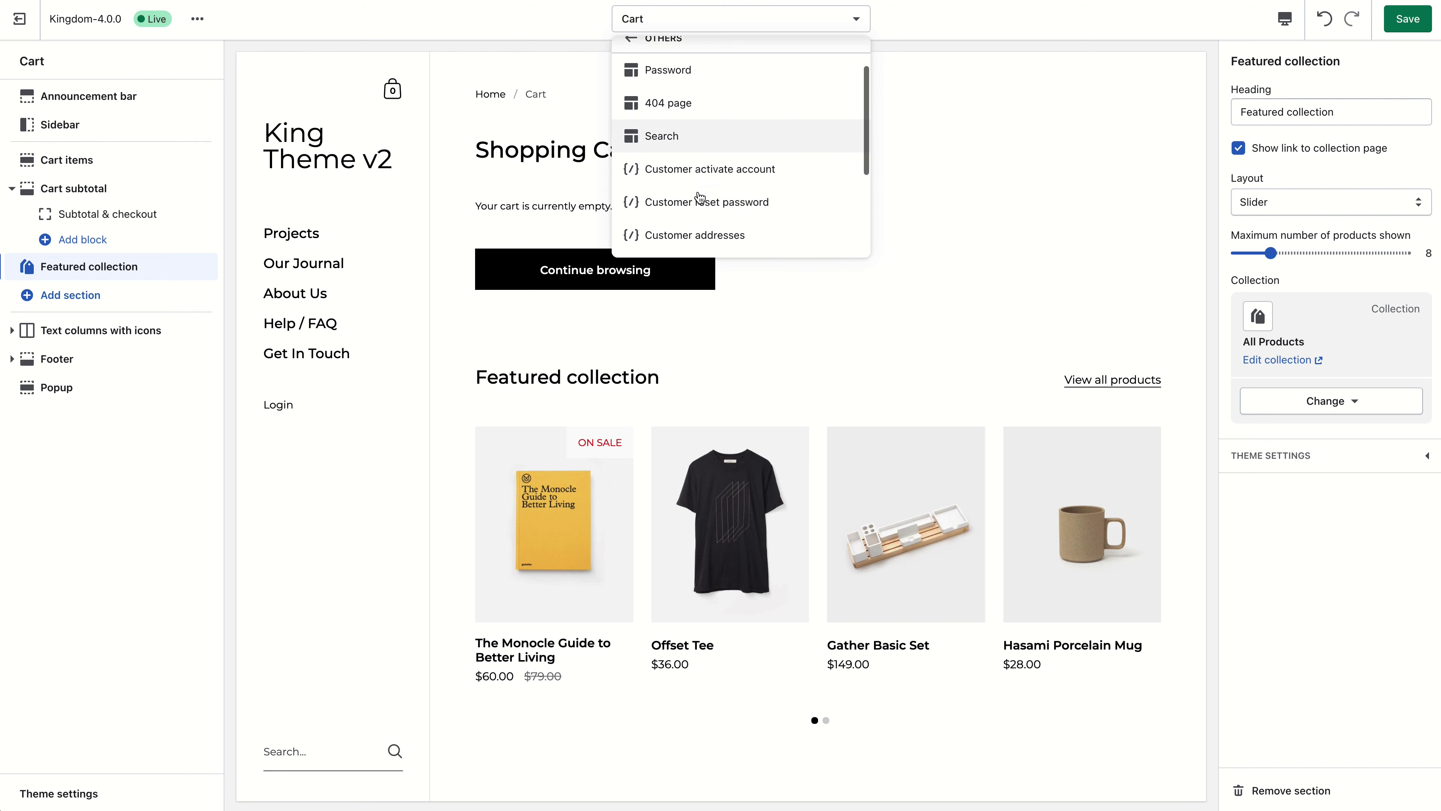
click(693, 138)
click(697, 19)
scroll(679, 227, down, 5)
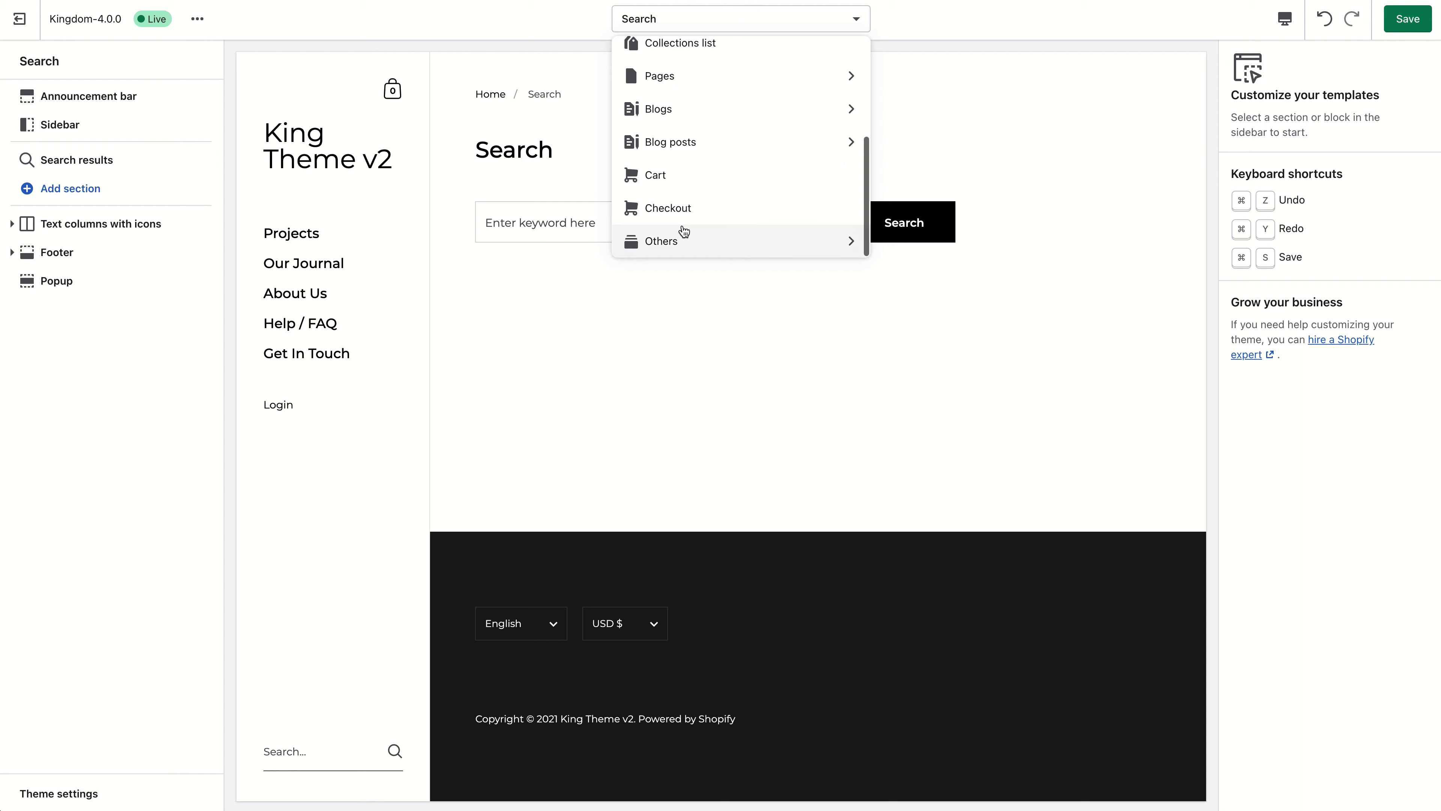
click(744, 328)
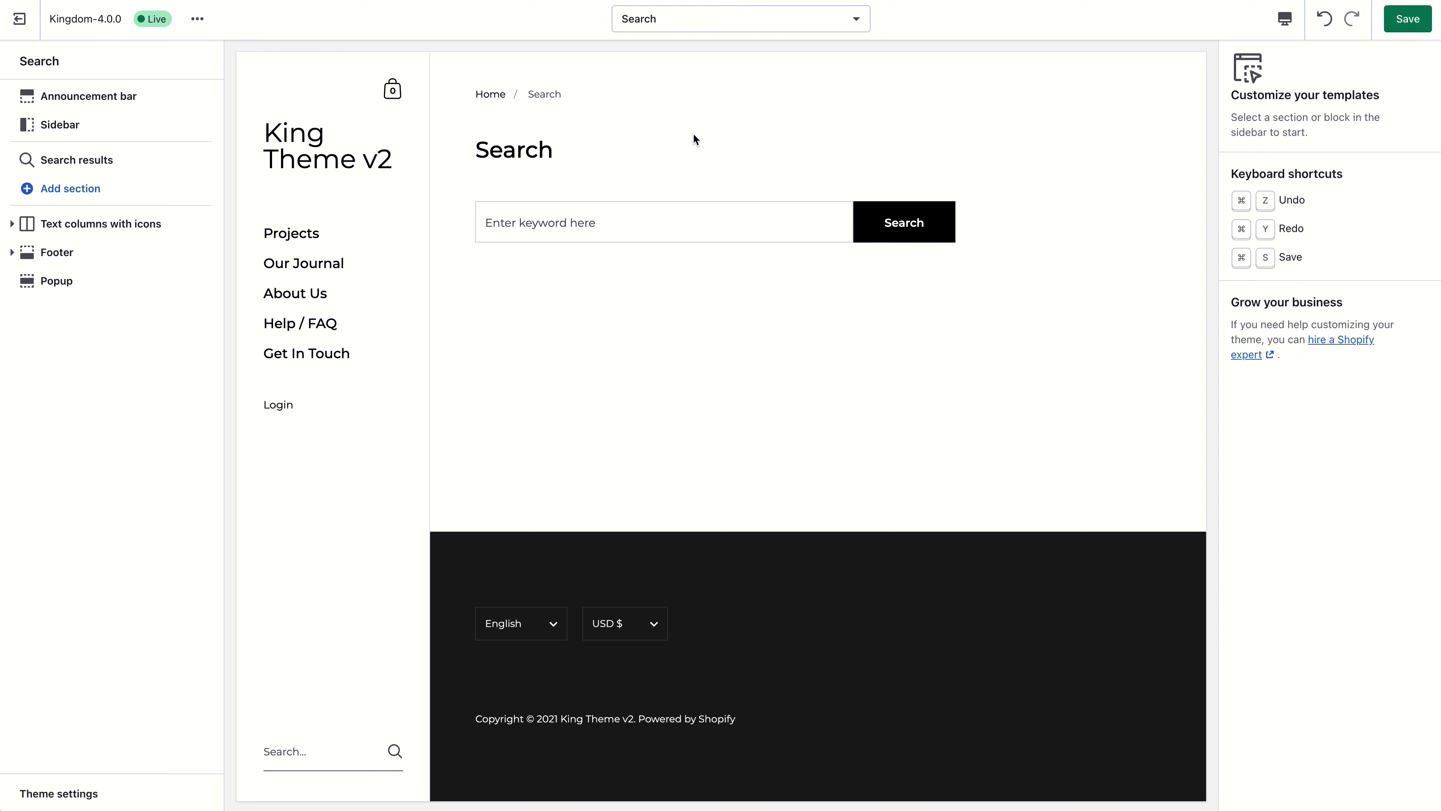
Switch the theme editor to the Default collection template.
click(675, 30)
click(690, 185)
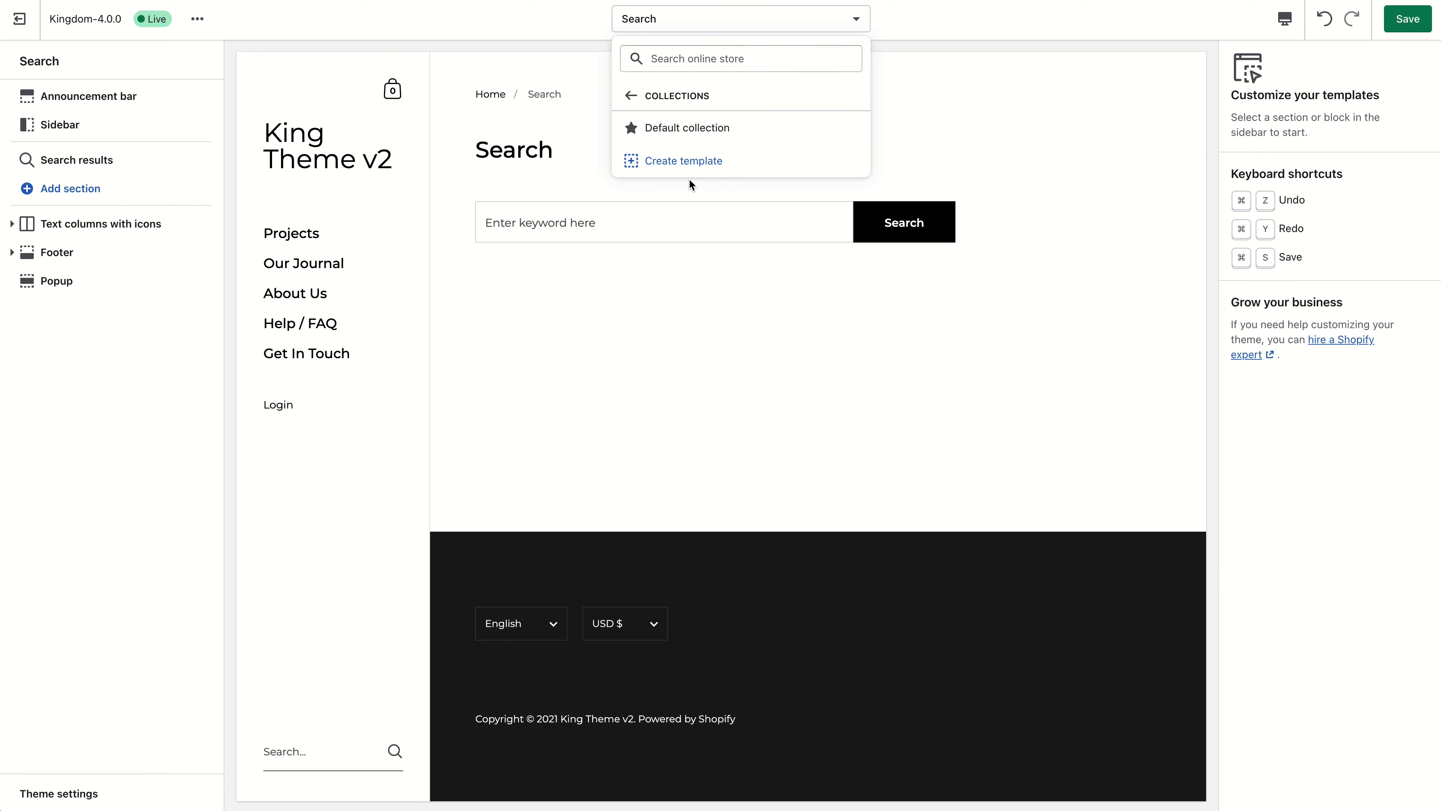
click(699, 124)
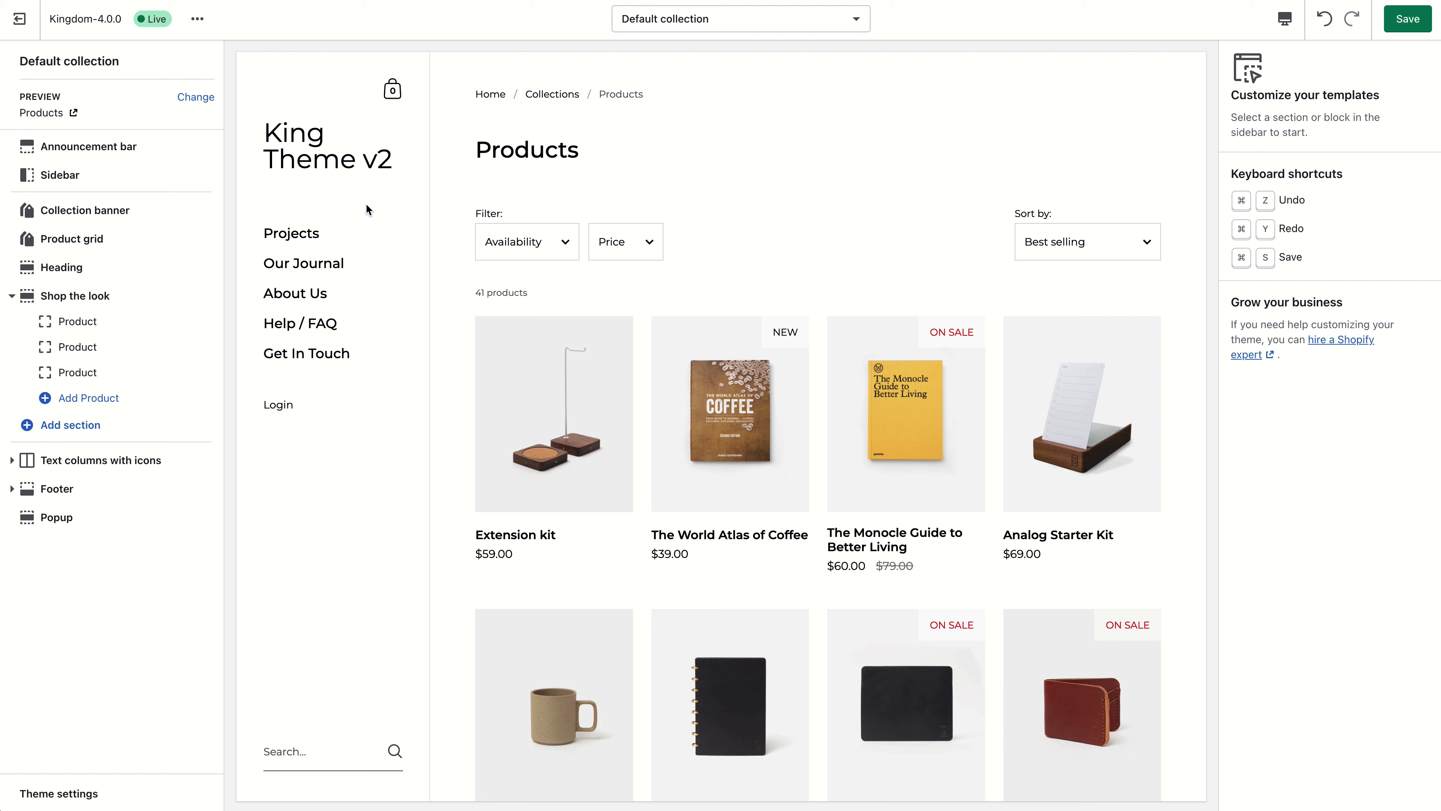
Set the Body background color to black in the theme's color settings.
click(108, 795)
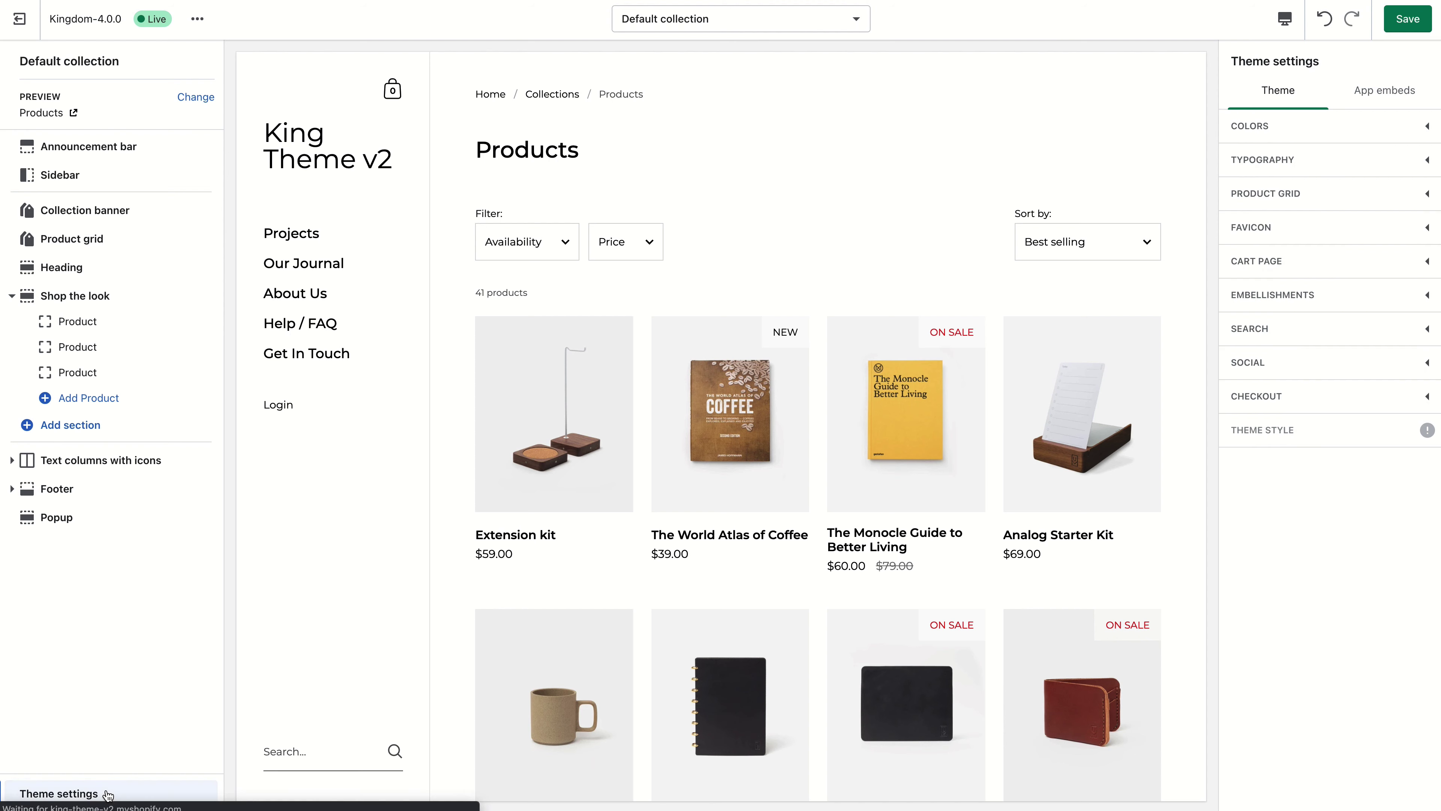
click(1292, 139)
click(1258, 302)
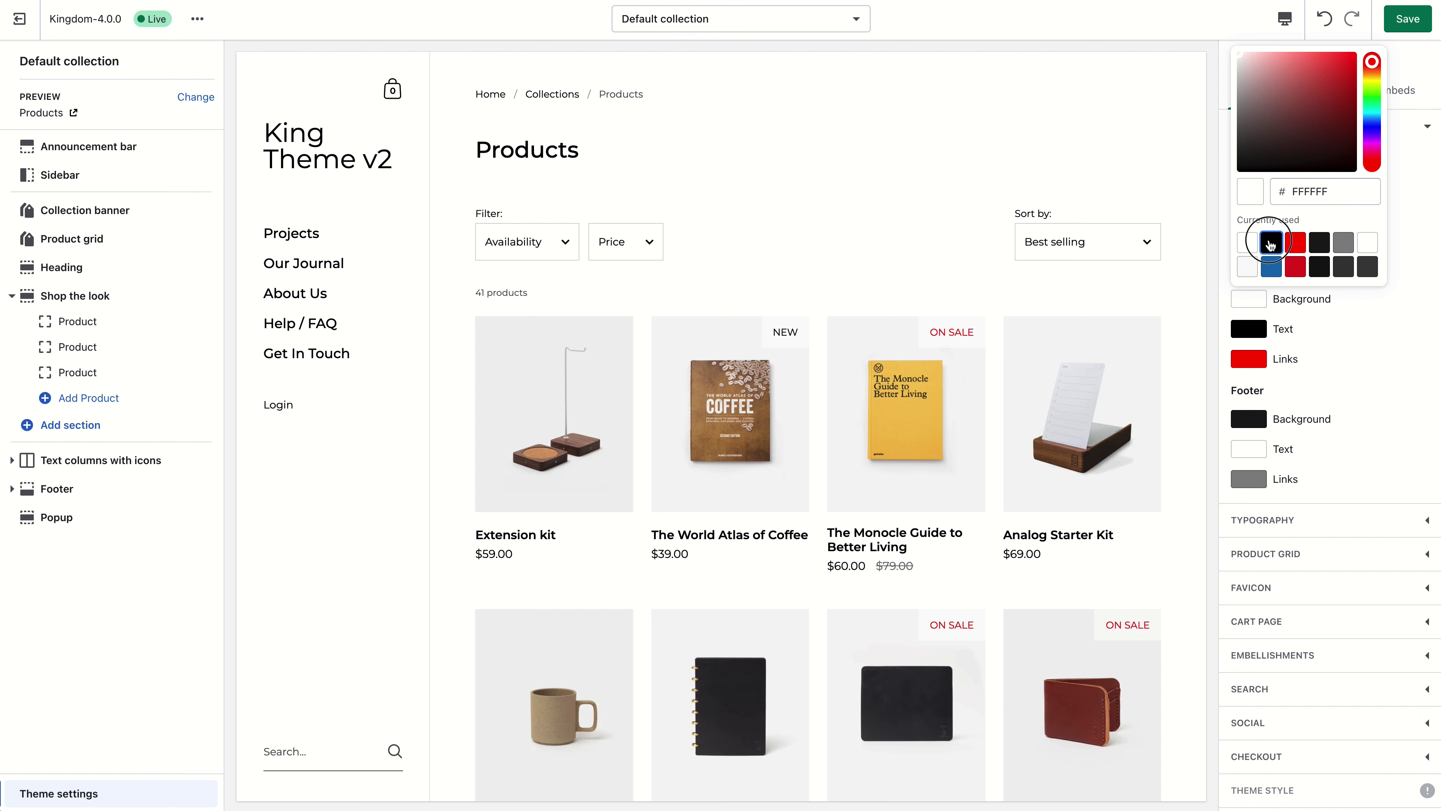
click(1269, 244)
Try blue 1878B9 for the Body links color and settle on FAFAFA.
click(1295, 242)
click(1264, 333)
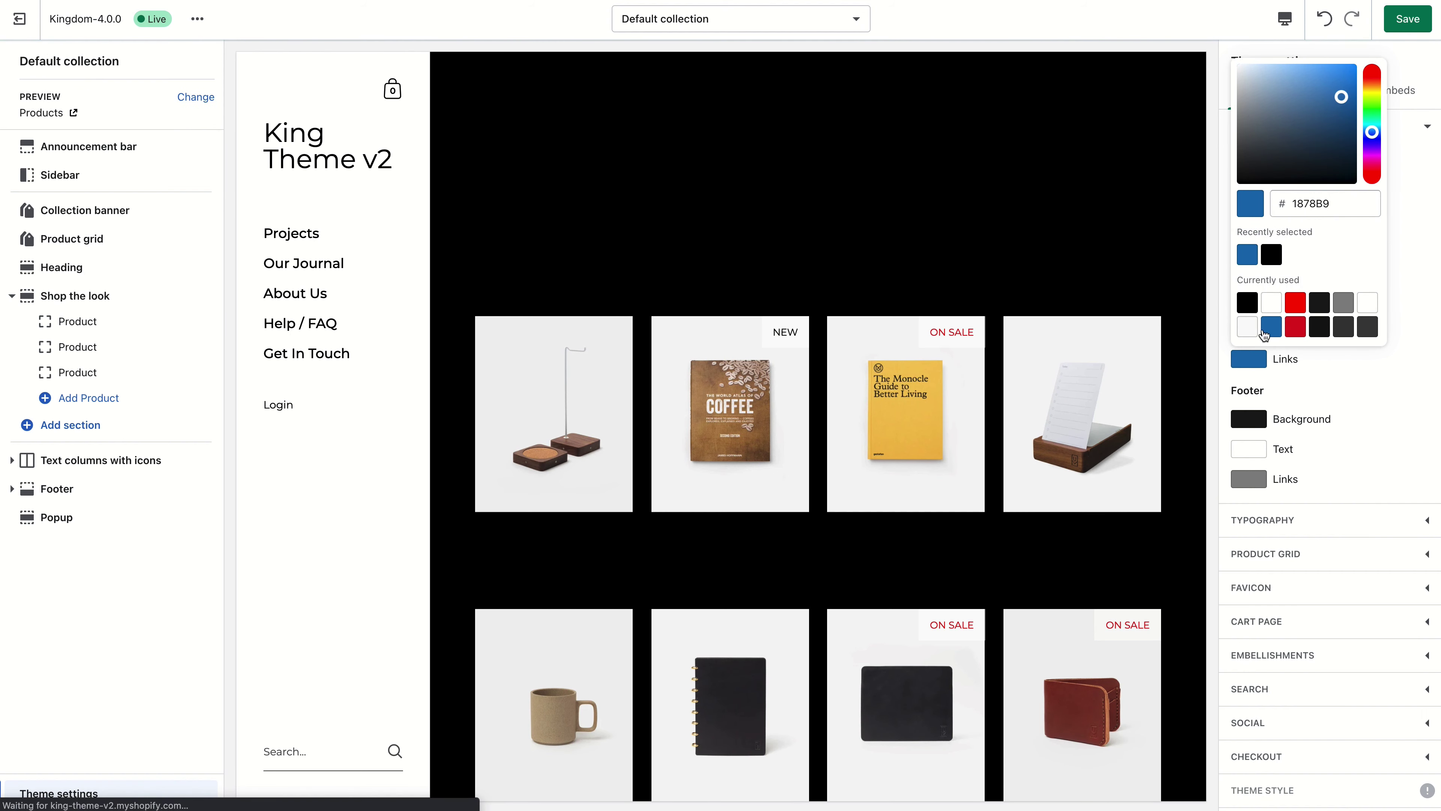
click(1247, 327)
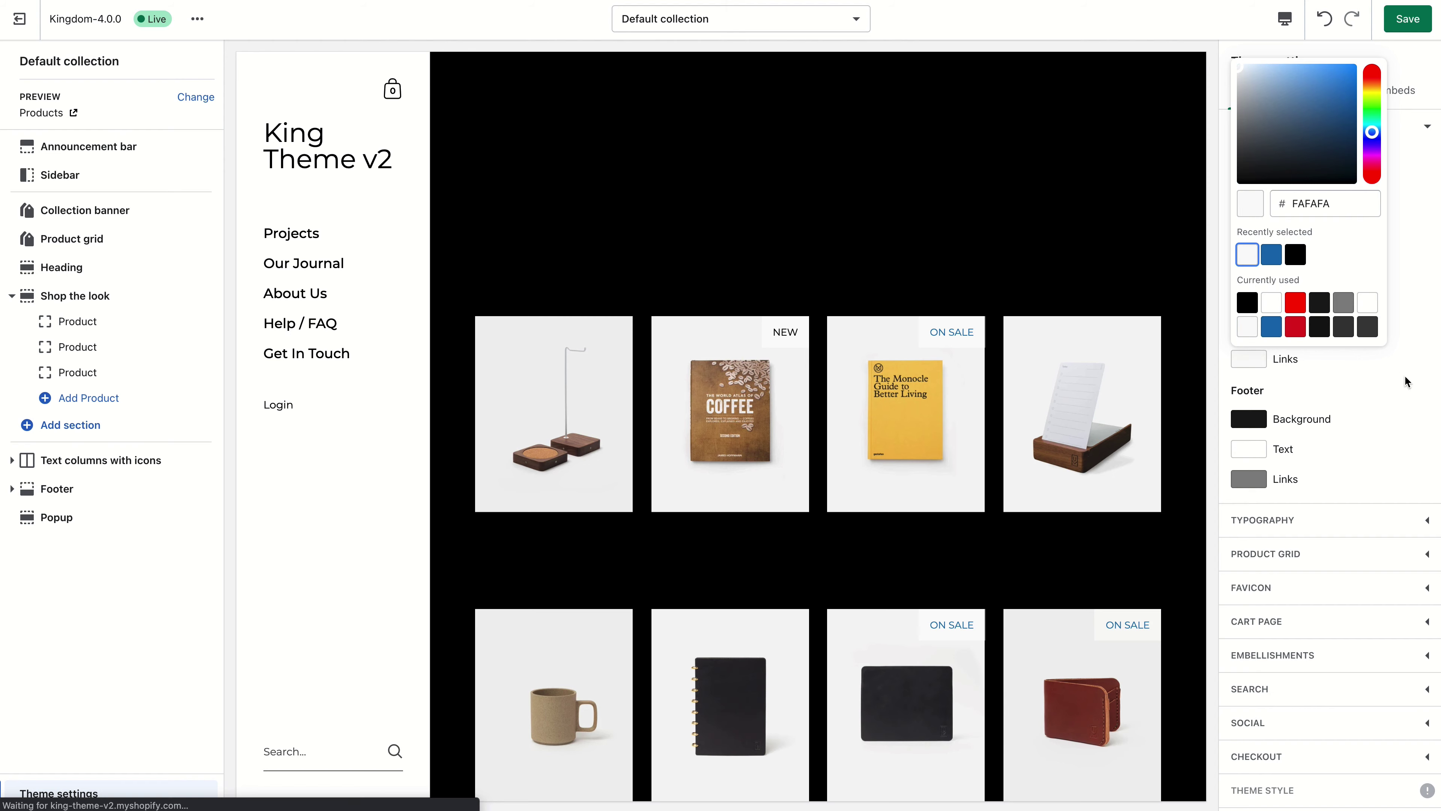
click(1426, 407)
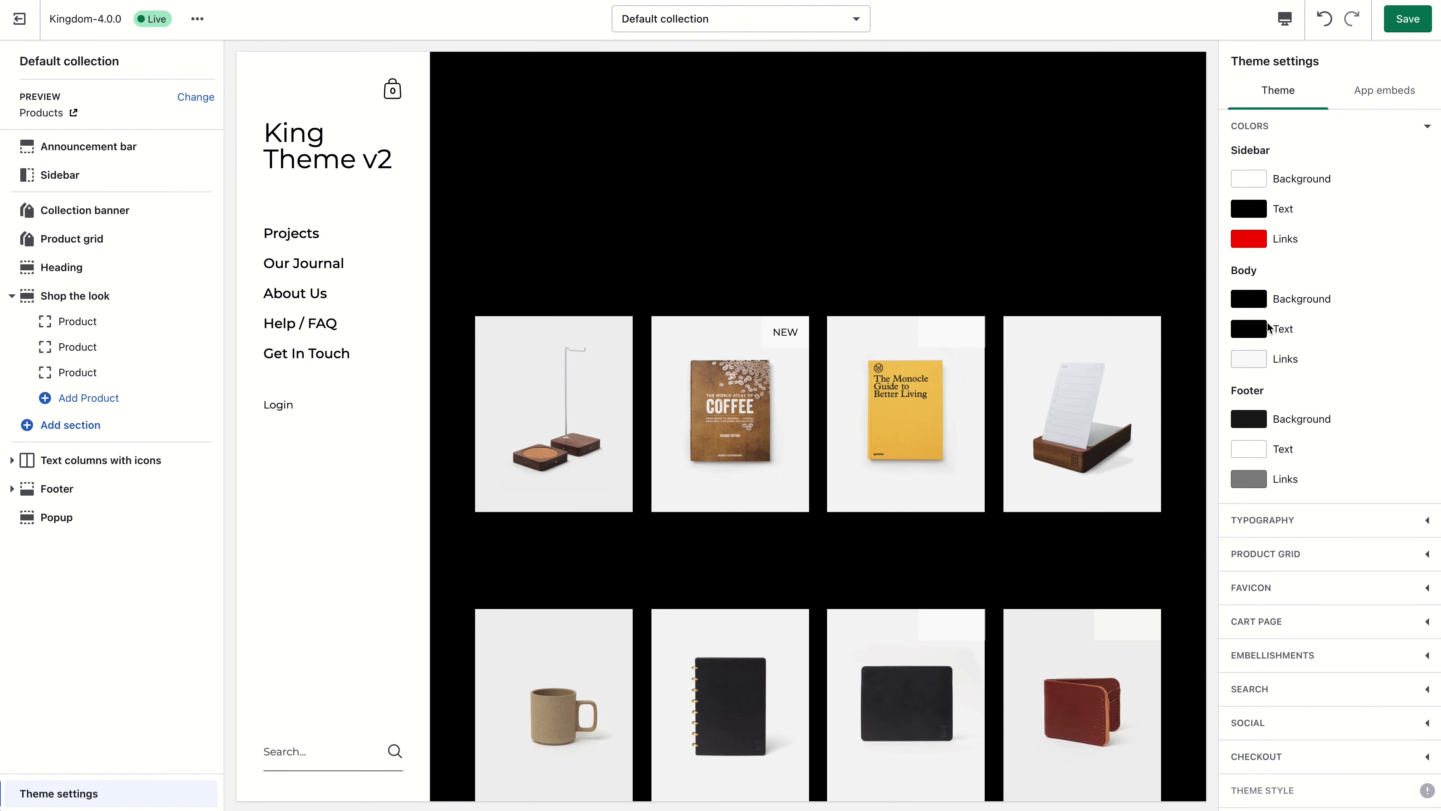
Set the Body text color to white.
click(1250, 329)
click(1297, 277)
click(1409, 400)
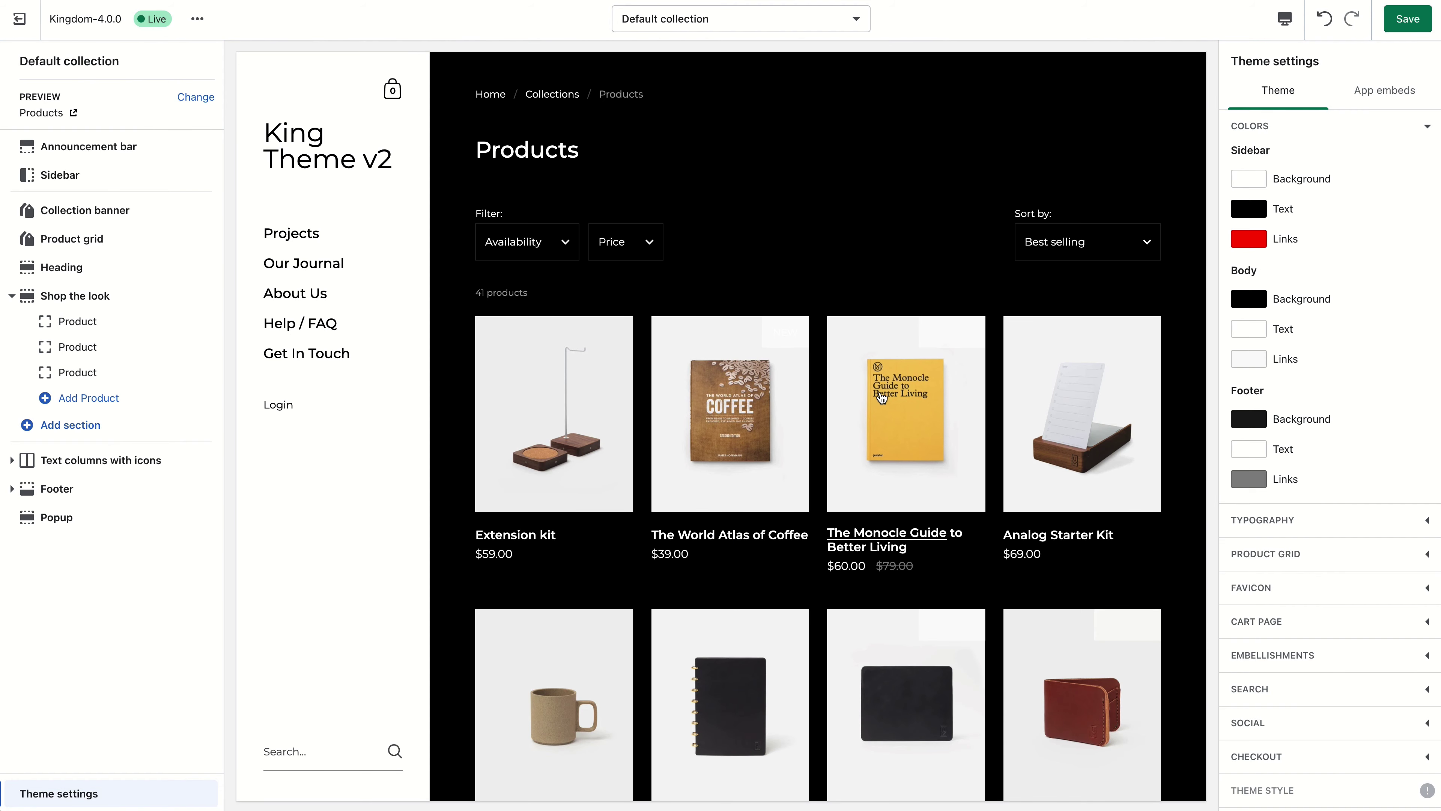
Open the Product grid theme settings and look over the product thumbnails in the collection preview.
click(1427, 128)
click(1427, 160)
click(1427, 163)
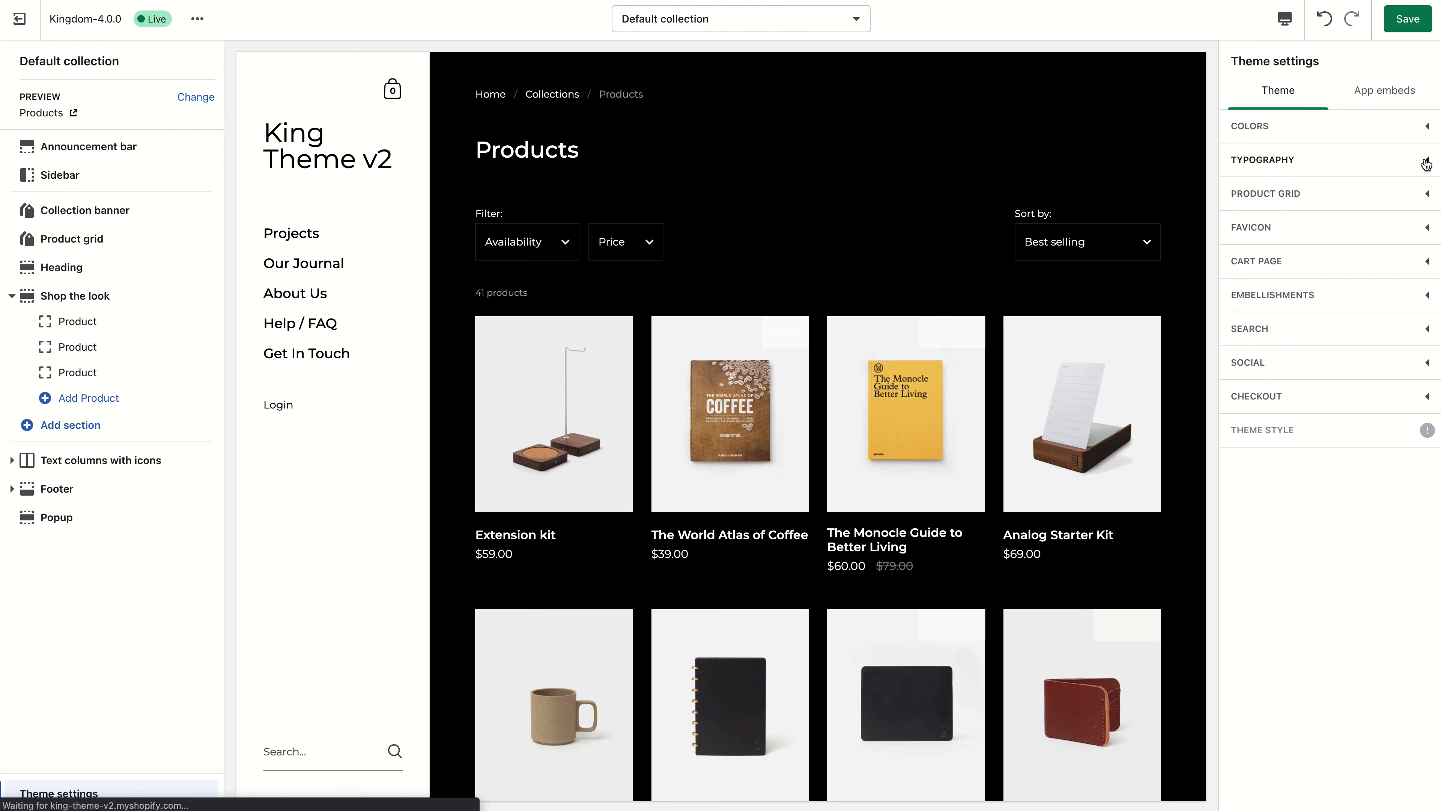
click(1424, 195)
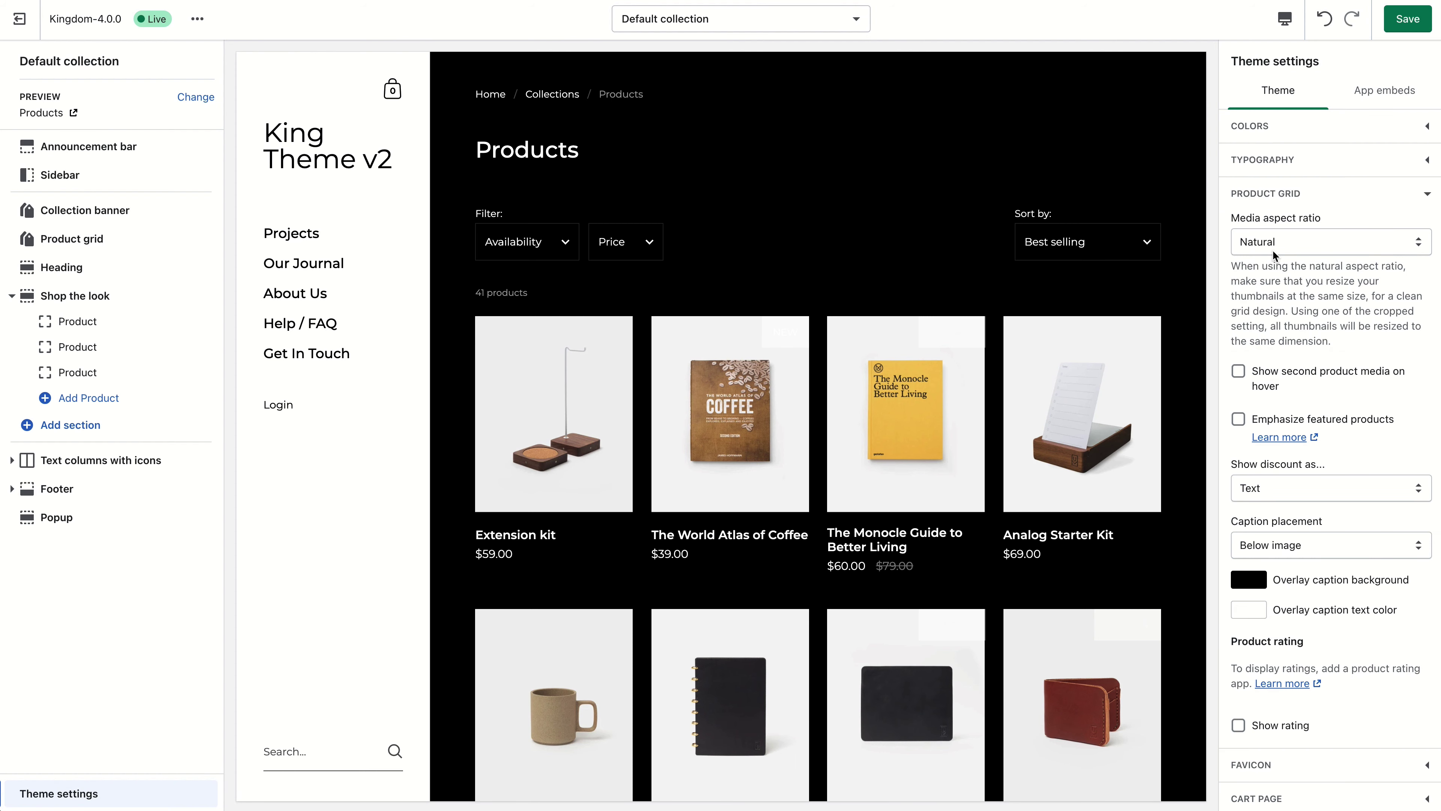
scroll(1275, 247, down, 1)
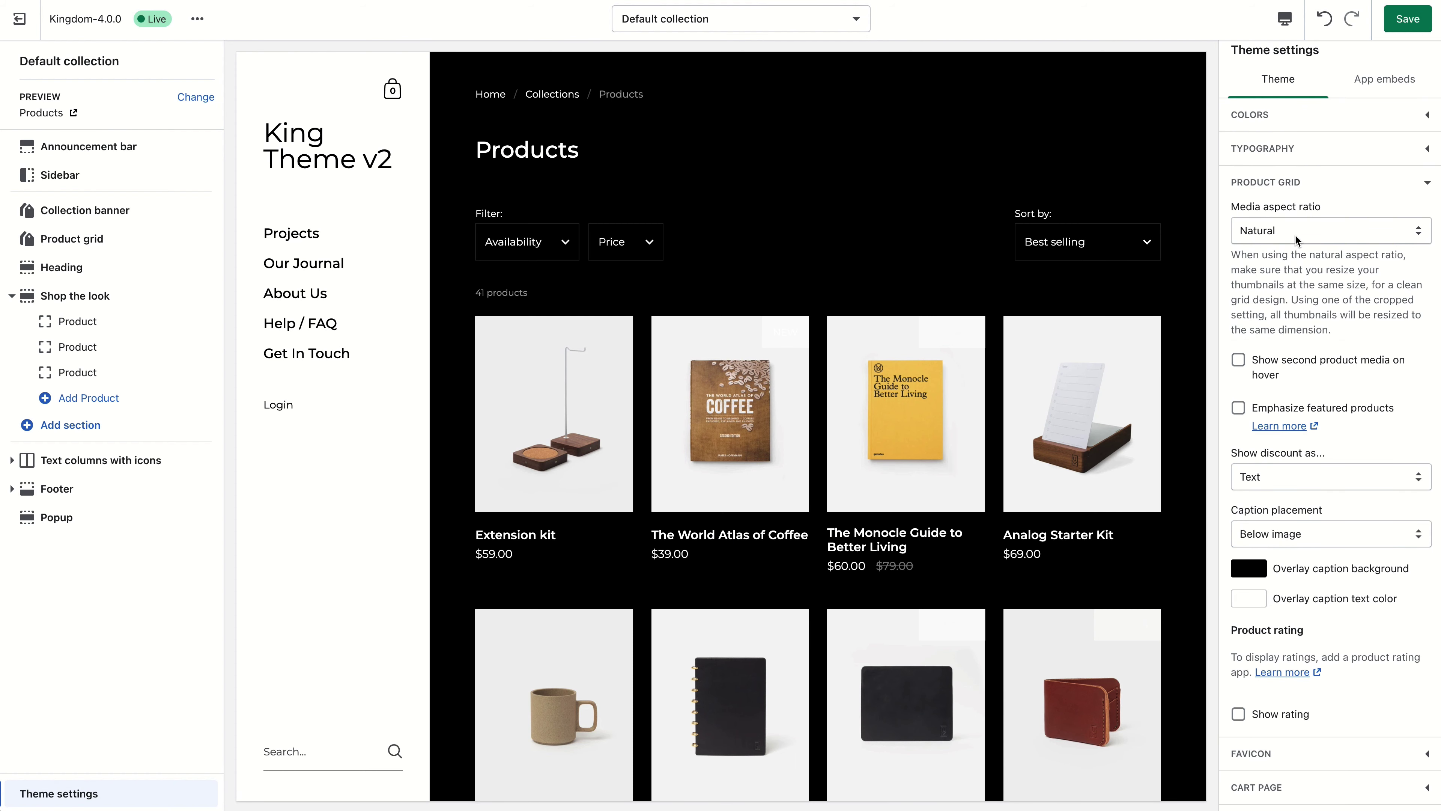
scroll(752, 377, down, 10)
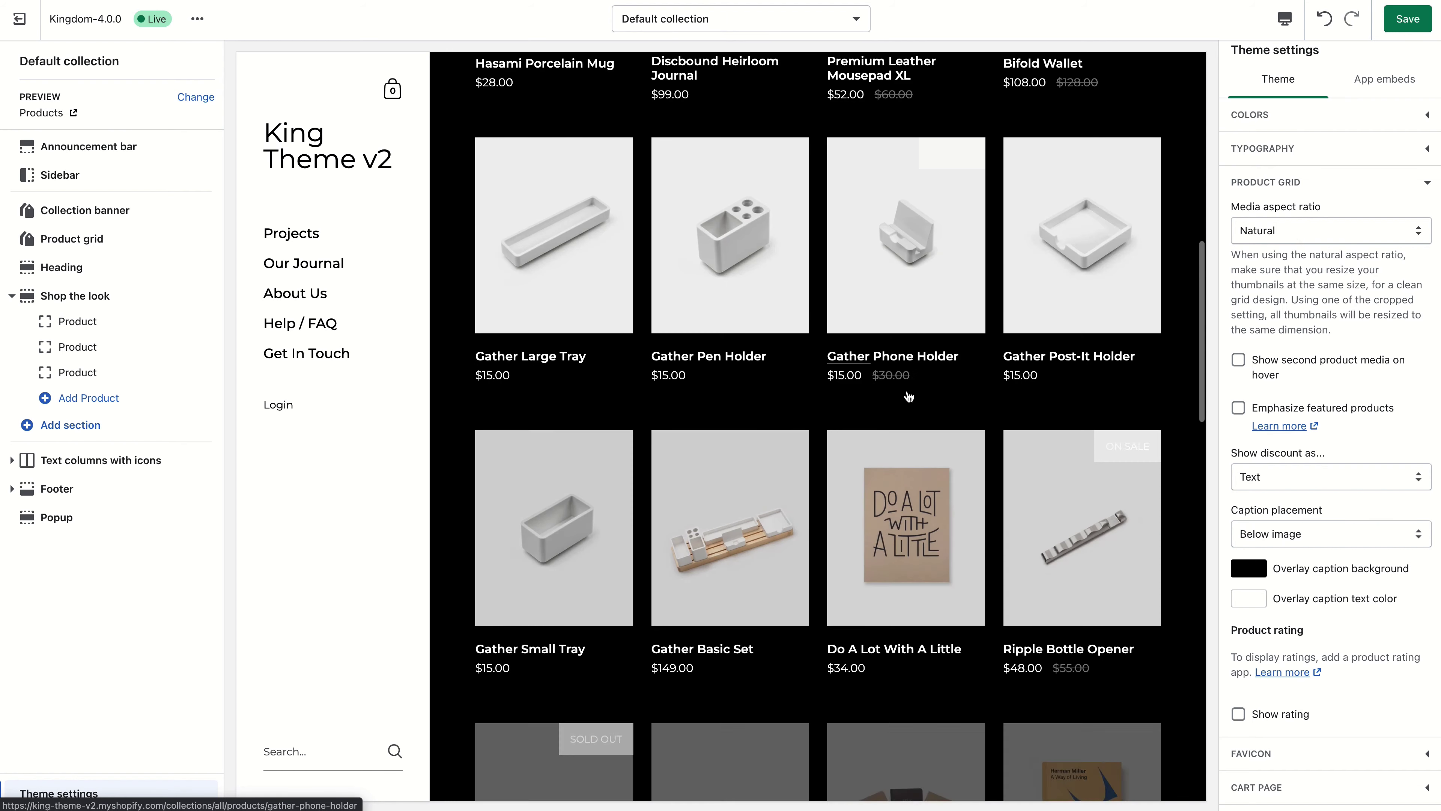
scroll(880, 397, up, 10)
Try the Short (4:3) and Square (1:1) media aspect ratios for the product grid.
click(1325, 230)
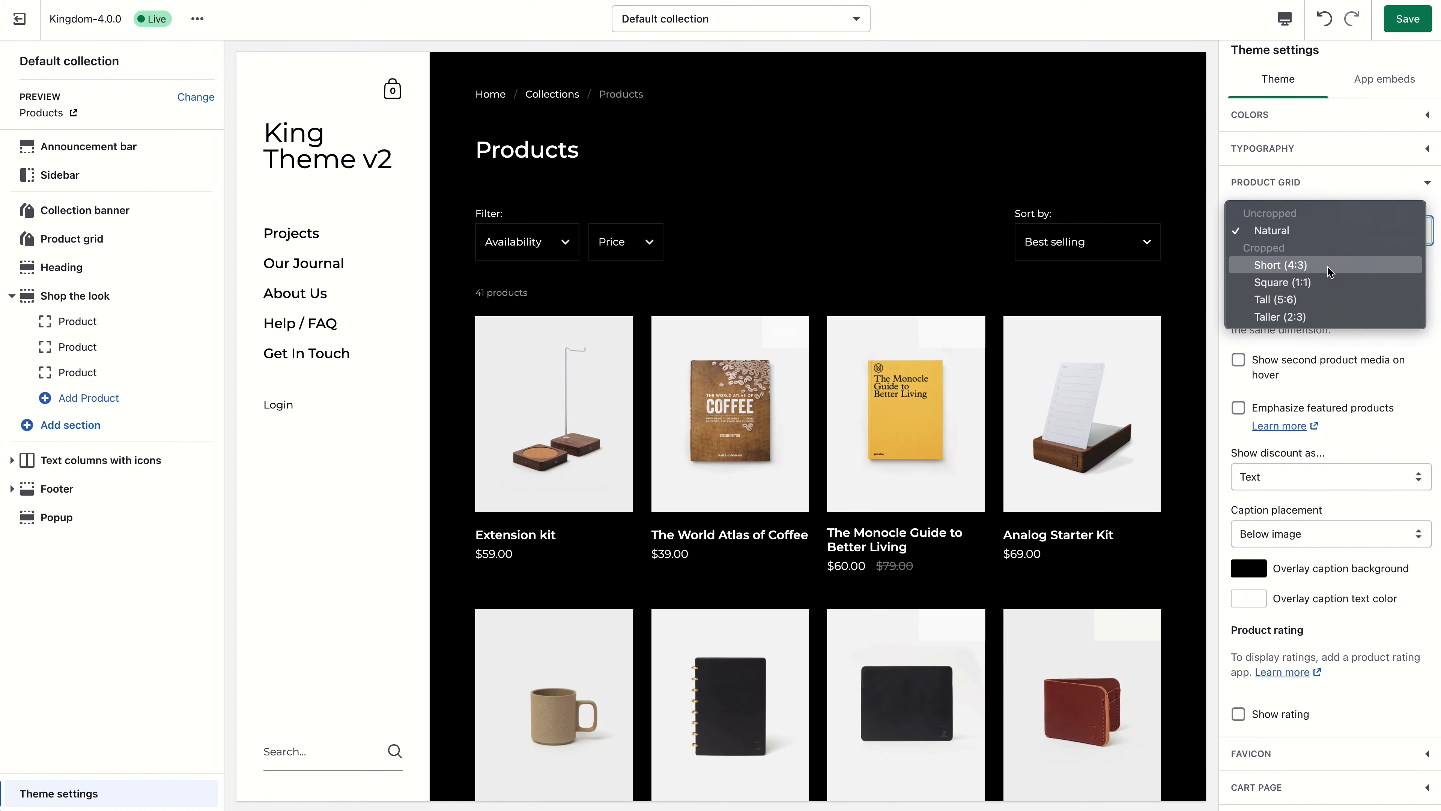
click(1326, 275)
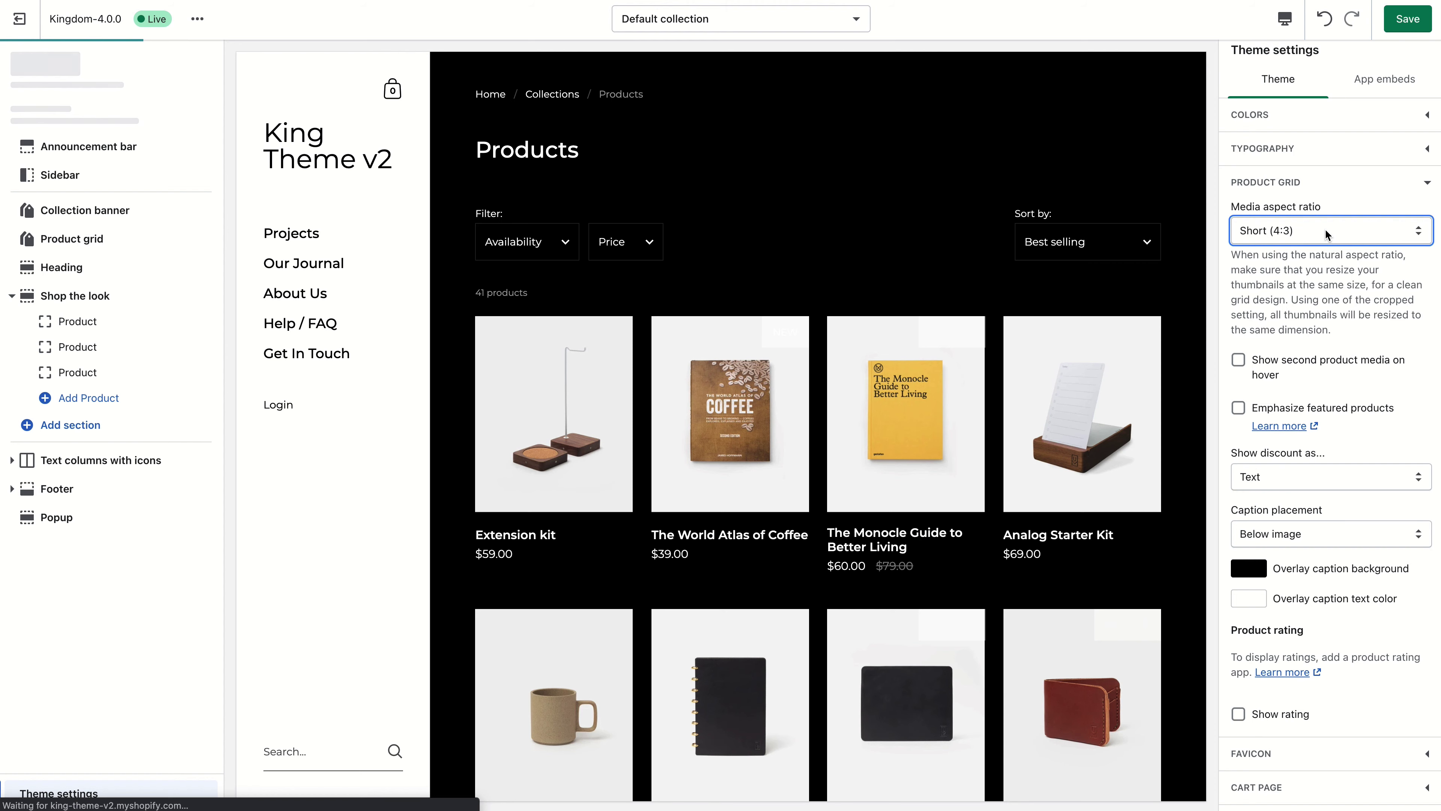
click(1325, 231)
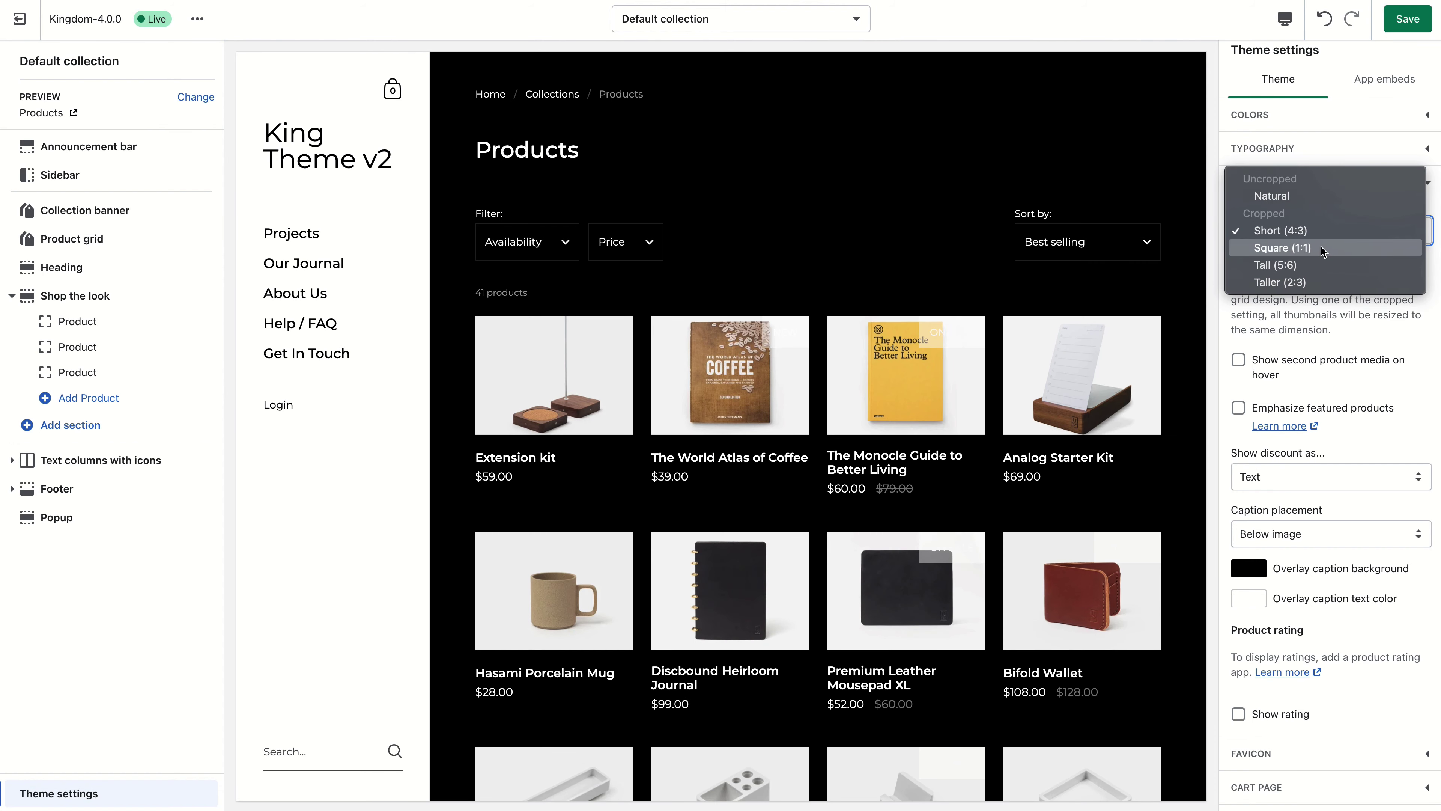
click(1322, 248)
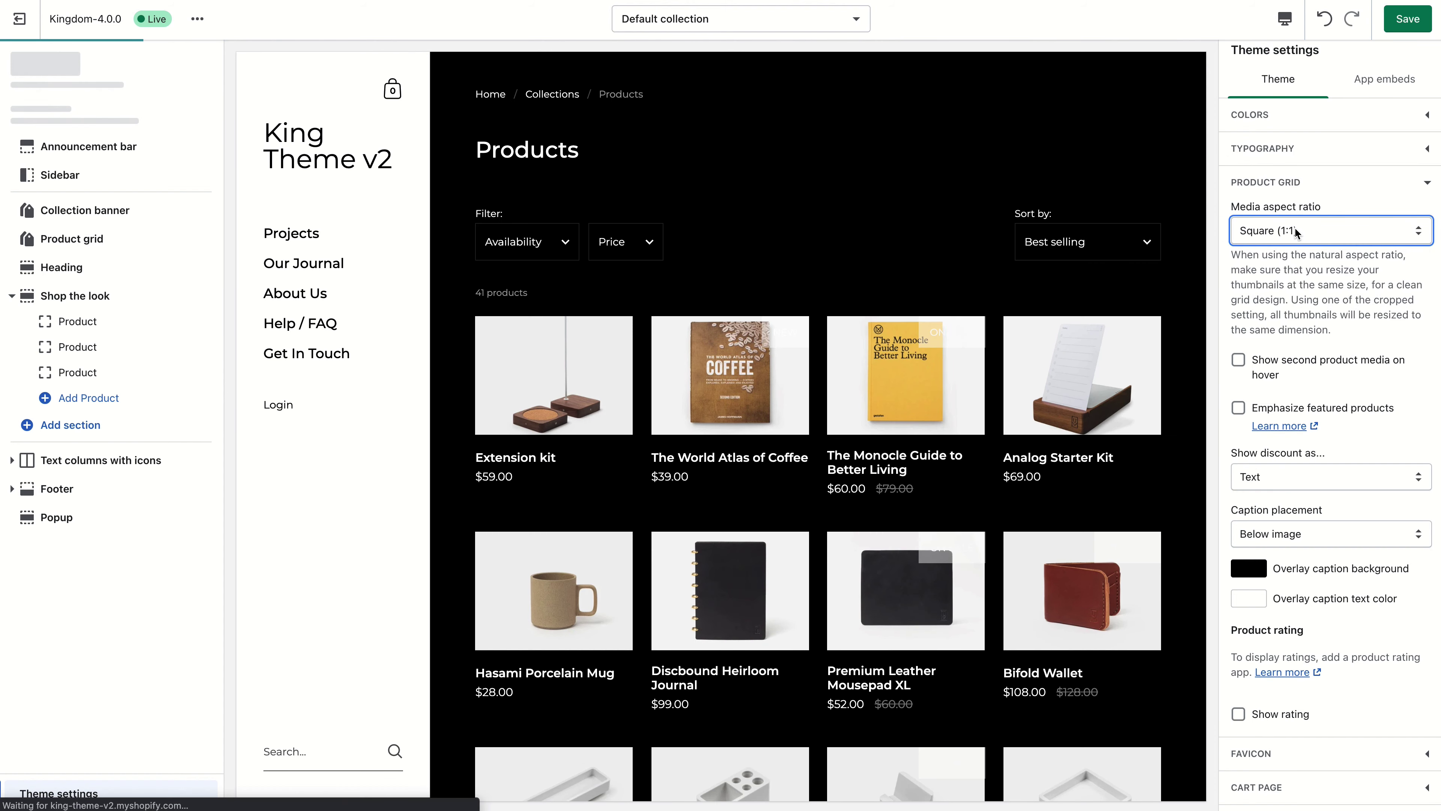
Set the product grid's media aspect ratio to Tall (5:6) and show the second product media on hover.
click(1297, 231)
click(1322, 247)
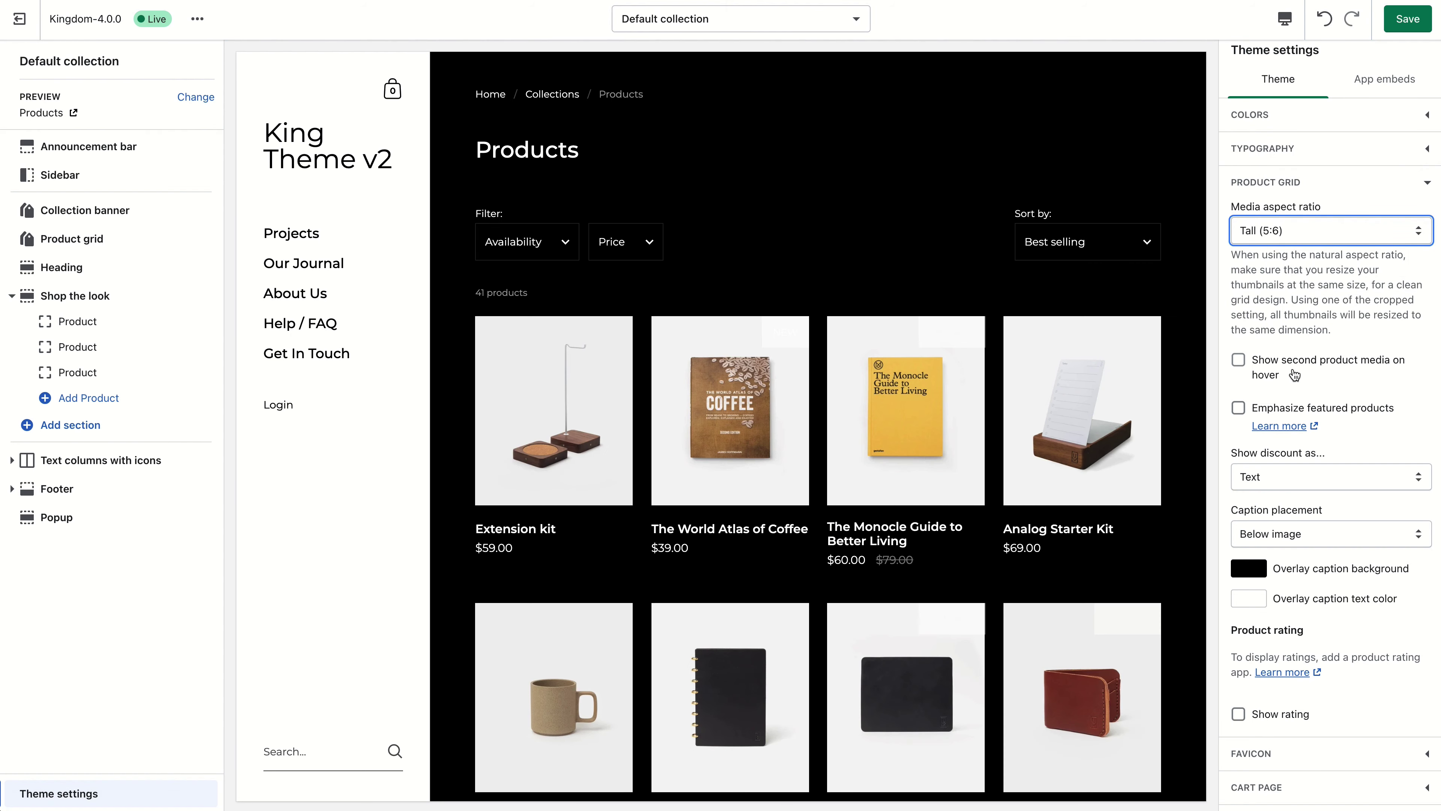
click(1325, 376)
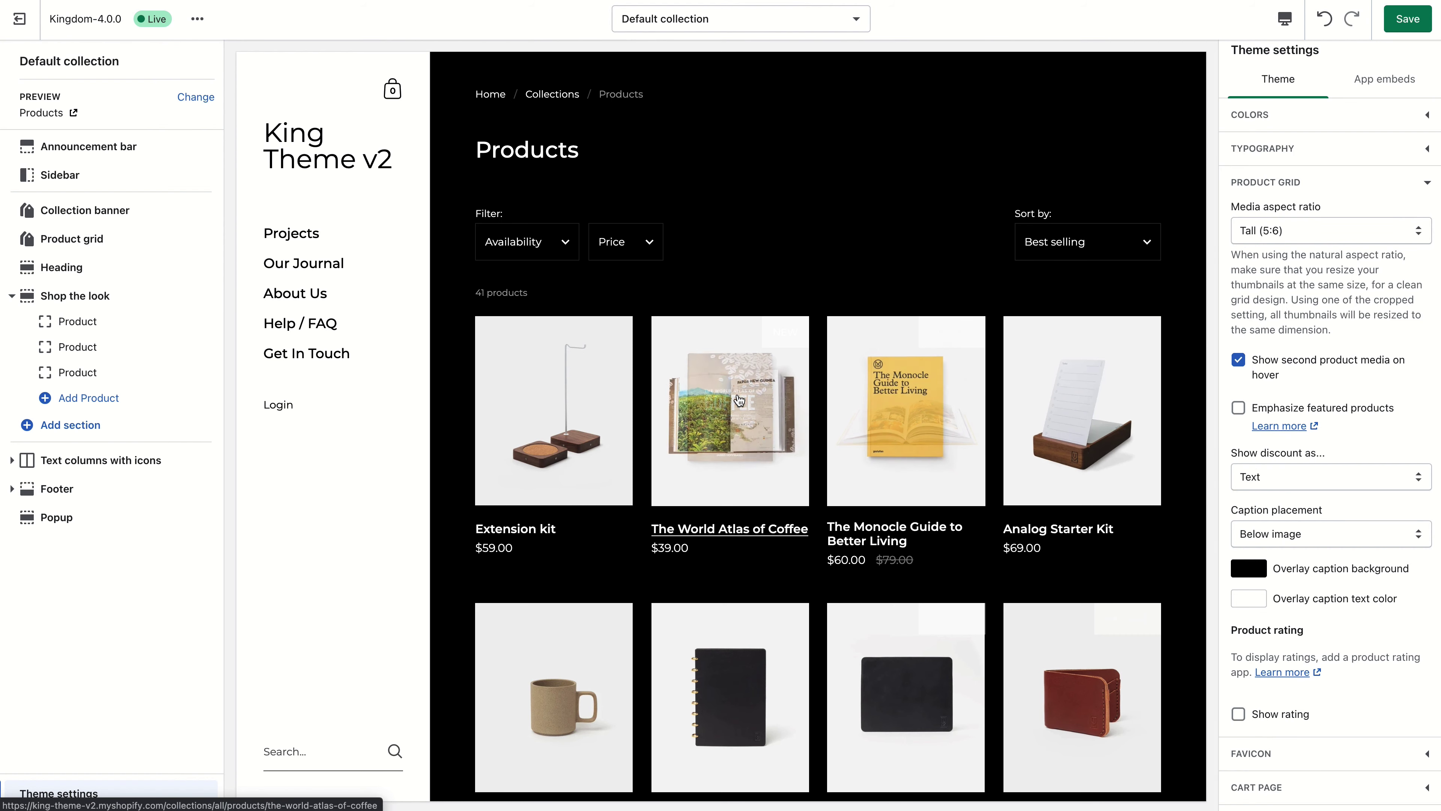
scroll(823, 420, down, 1)
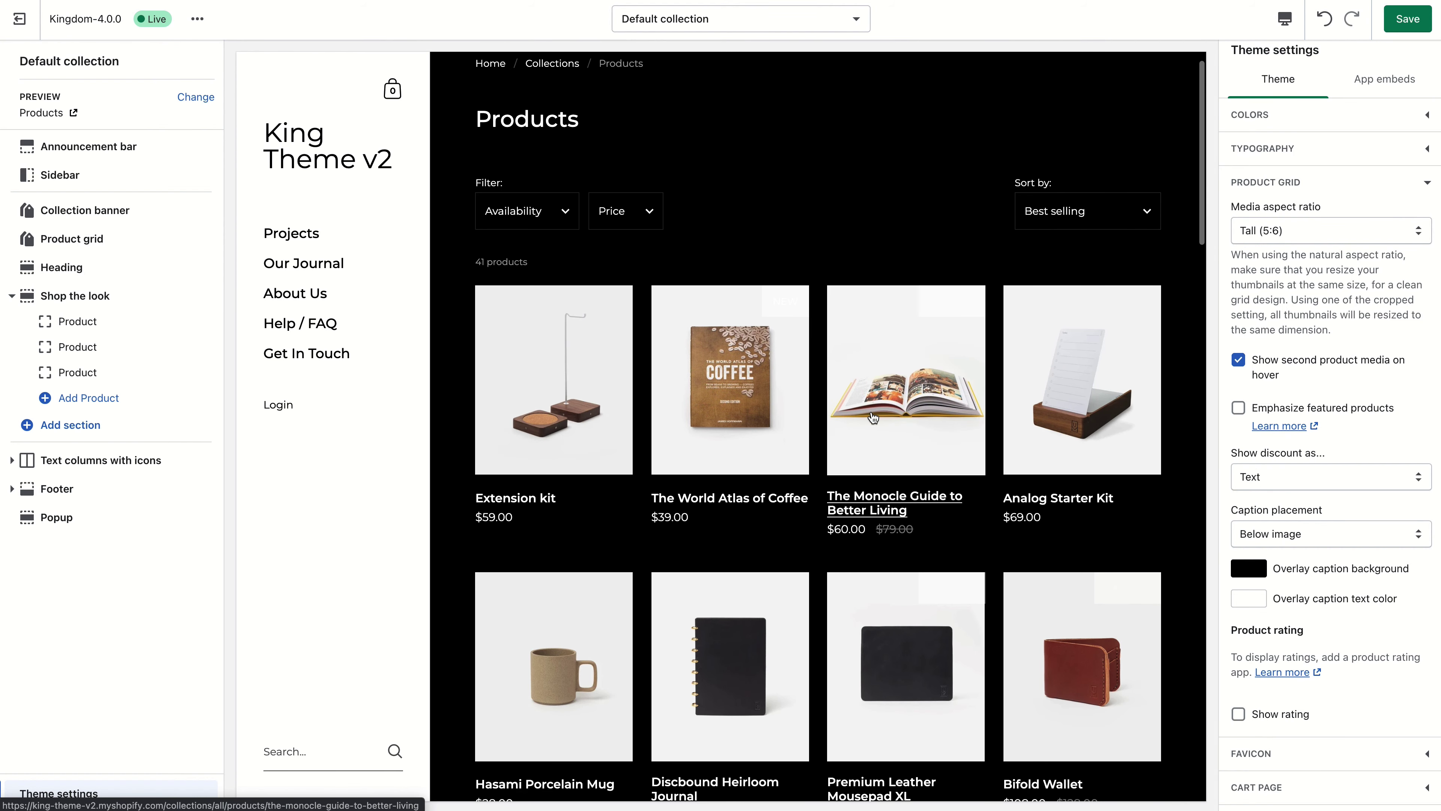
Enable emphasizing featured products in the product grid and check the collection preview.
click(1276, 407)
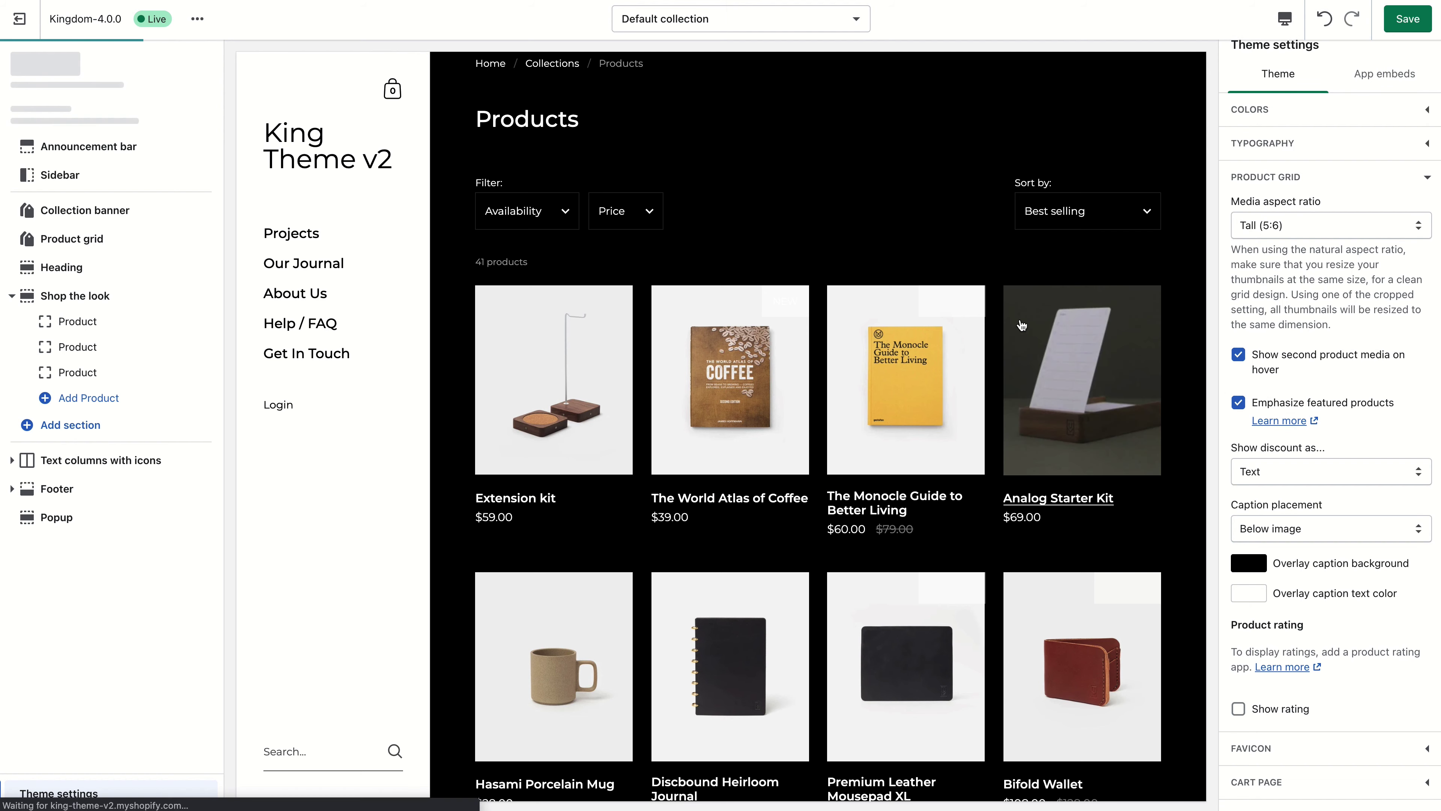
scroll(1002, 400, down, 15)
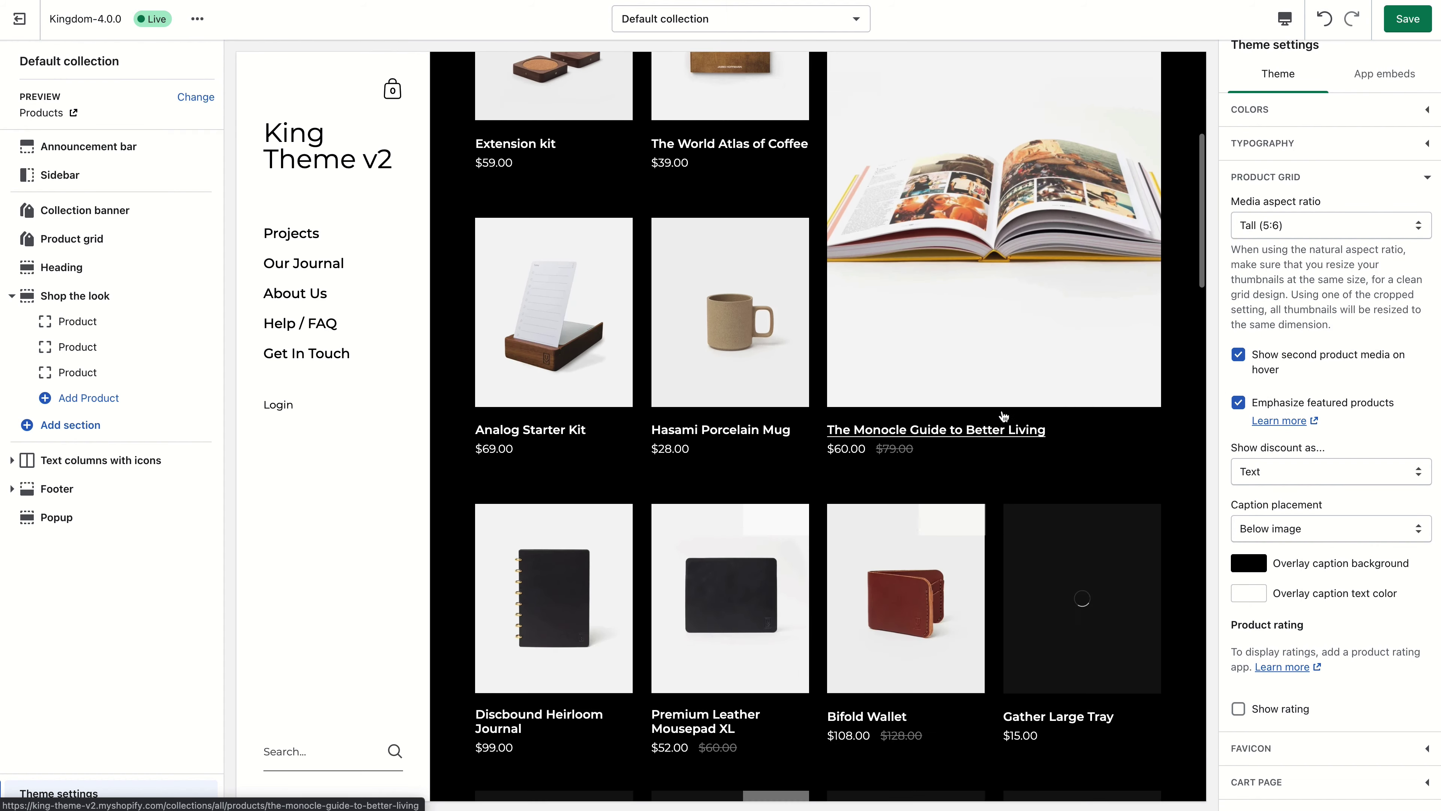
scroll(1001, 400, up, 10)
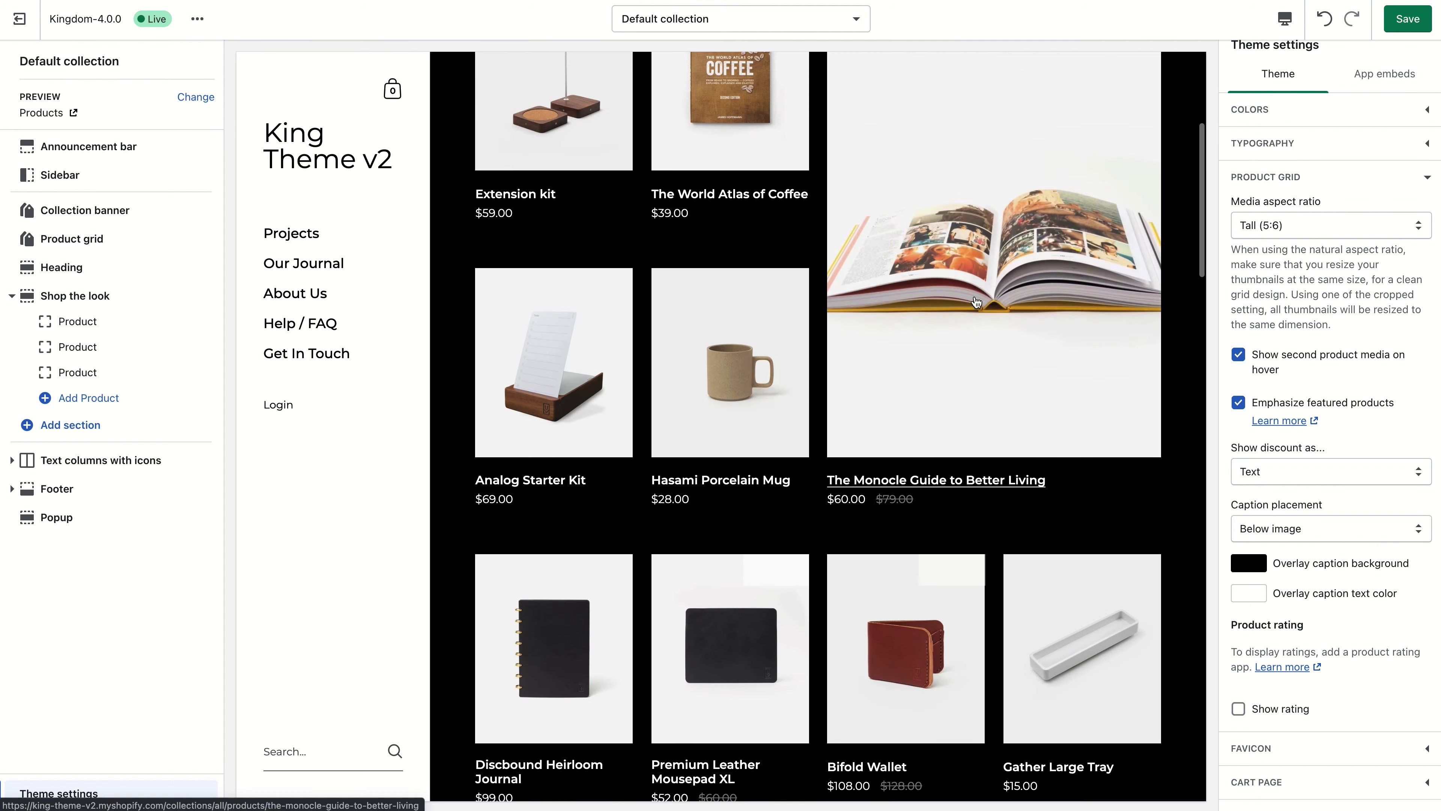
Look through the collection preview to examine how featured products are emphasized among the regular product thumbnails.
scroll(940, 288, down, 14)
scroll(940, 288, down, 10)
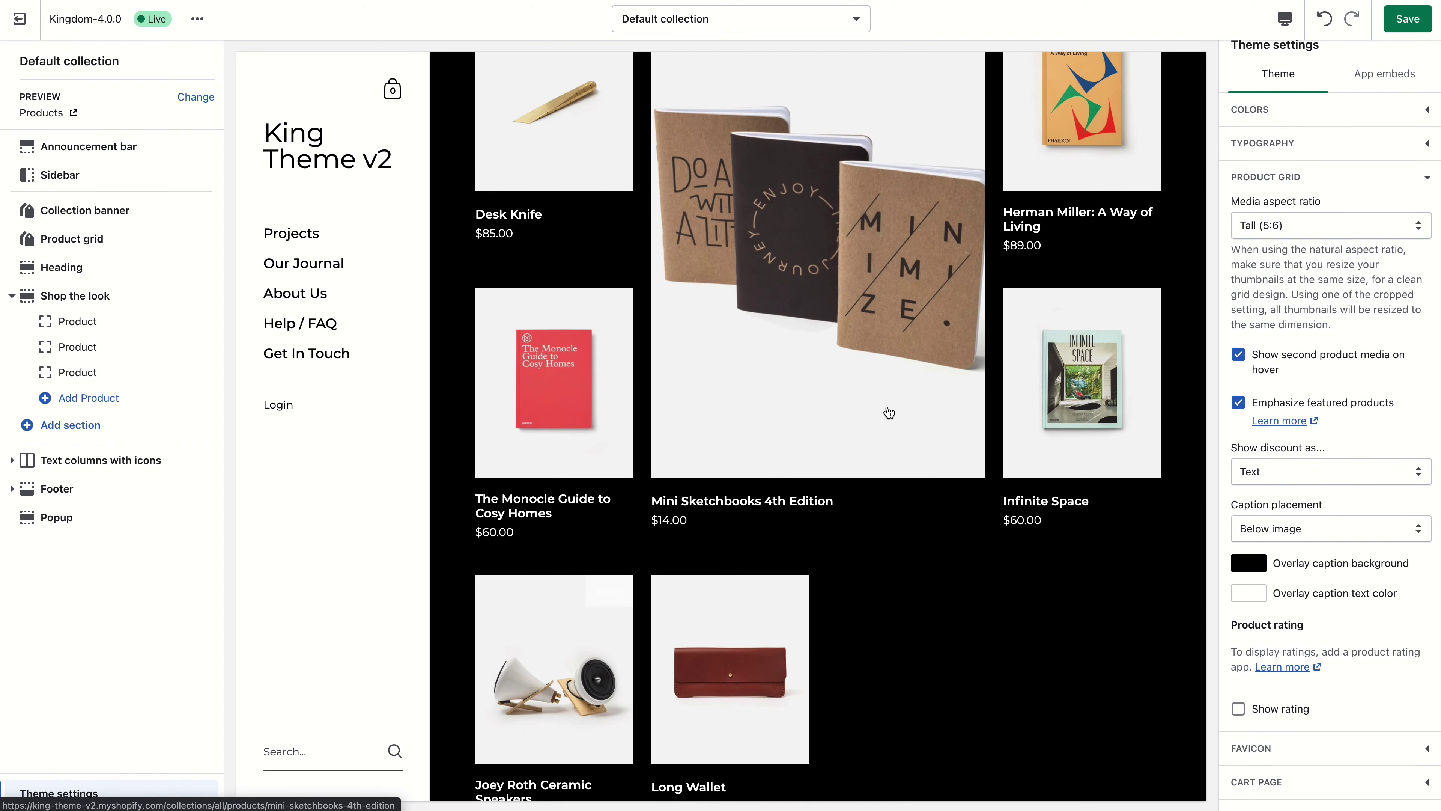
scroll(907, 391, up, 3)
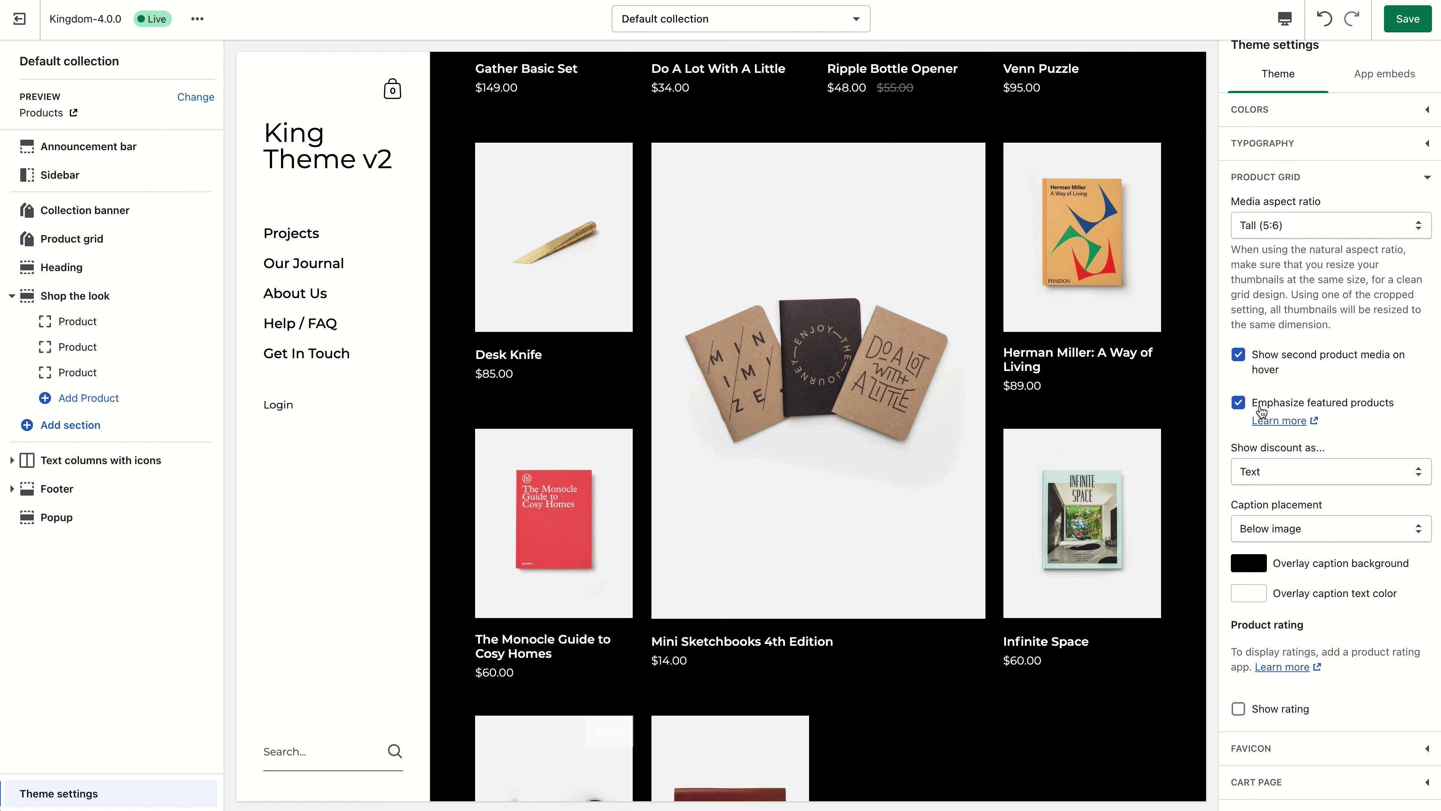
scroll(1110, 425, up, 10)
scroll(1111, 424, up, 5)
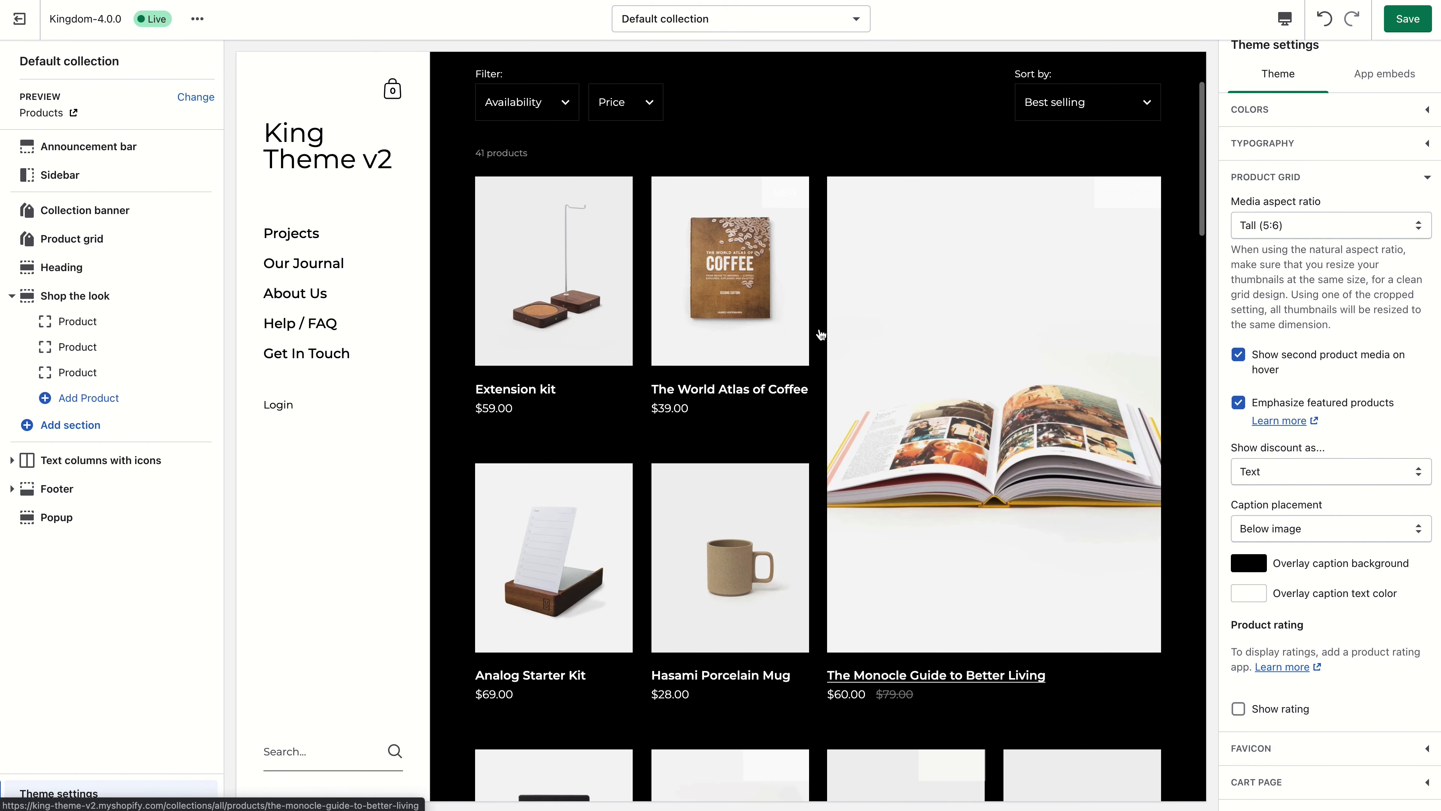
scroll(929, 429, down, 5)
scroll(929, 428, down, 5)
scroll(1018, 379, up, 6)
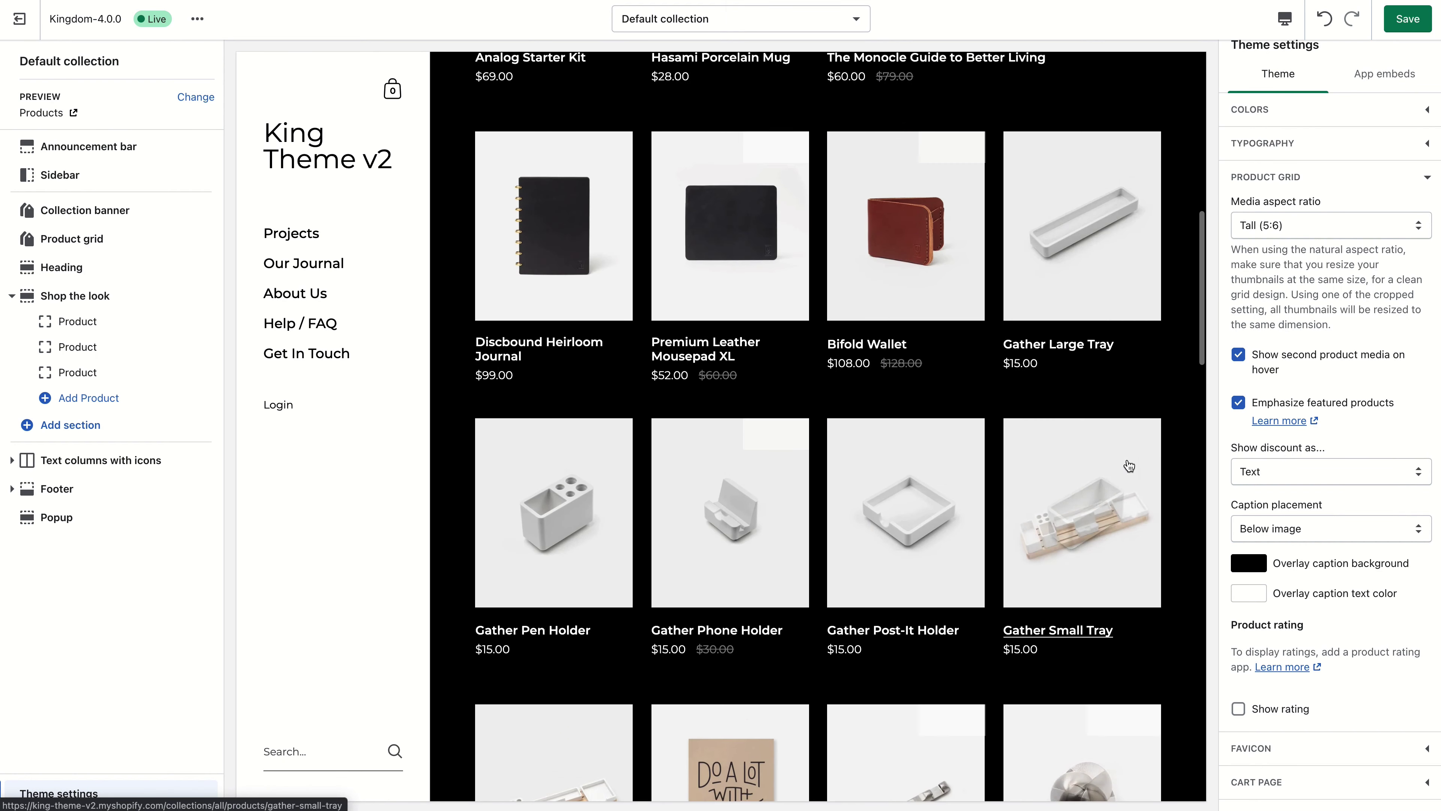
Set the product grid to show discounts as Percentage and check the discounted products in the preview.
click(1272, 460)
click(1270, 488)
scroll(826, 473, down, 5)
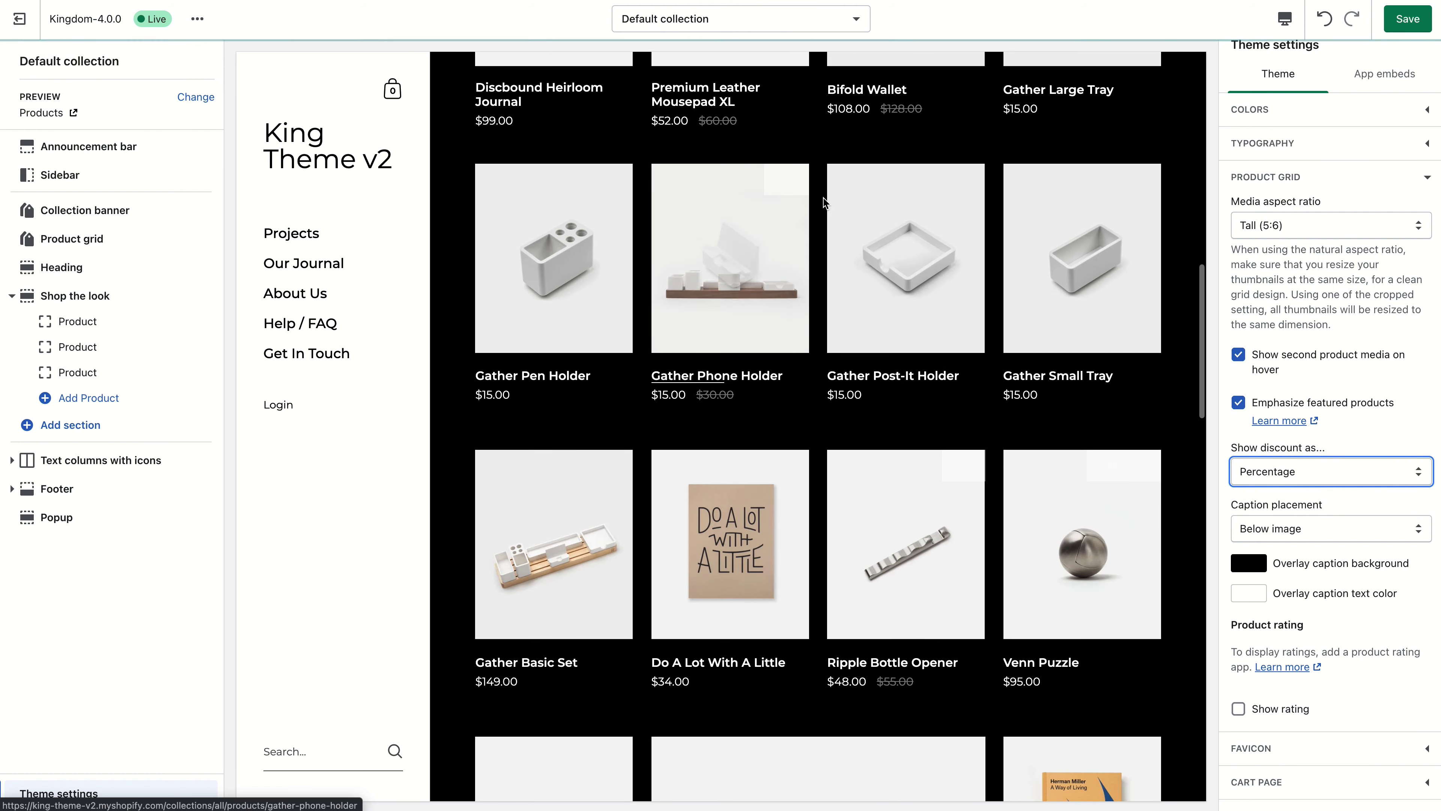
Change the product grid's overlay caption text color to the dark red already used in the theme.
click(1255, 592)
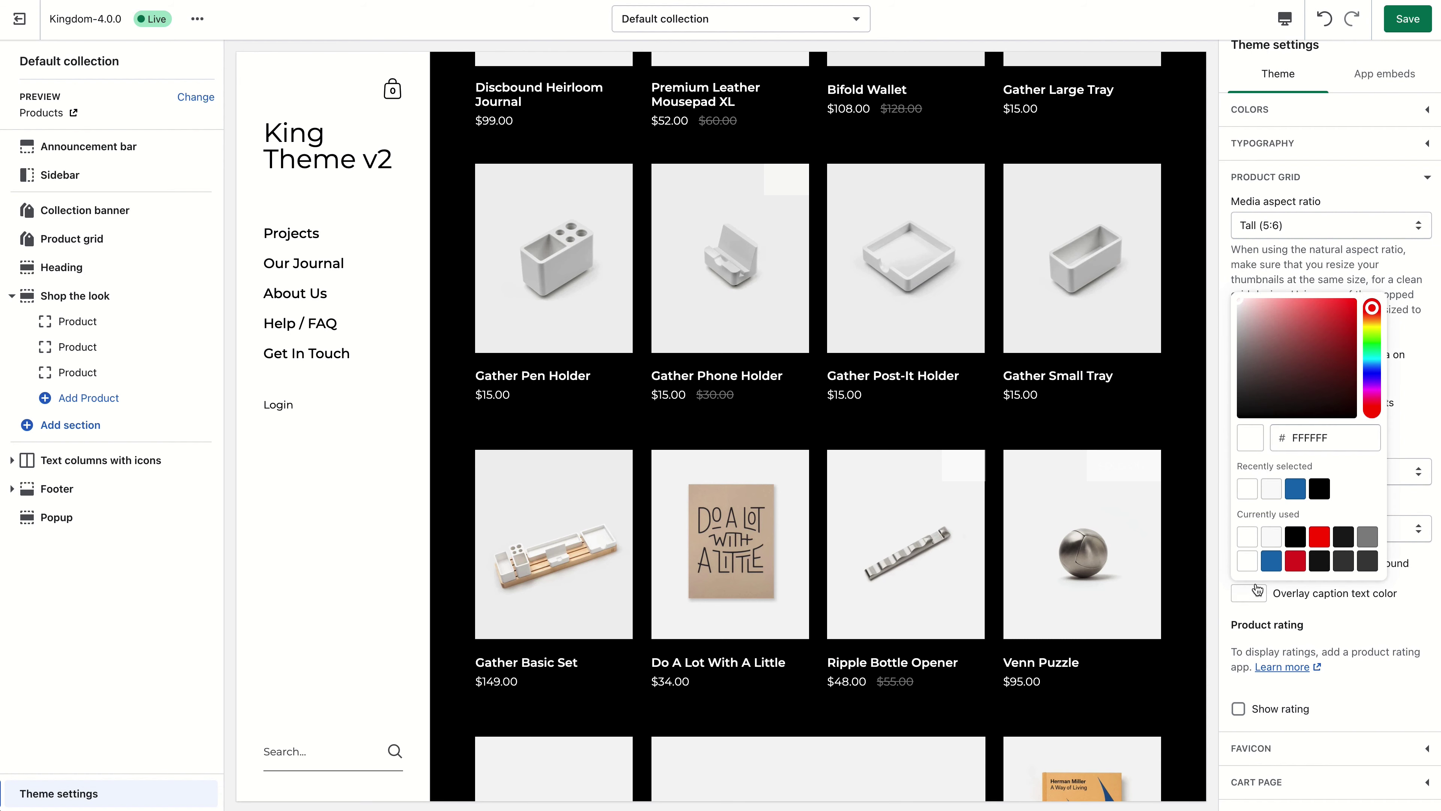
click(1304, 561)
click(1379, 617)
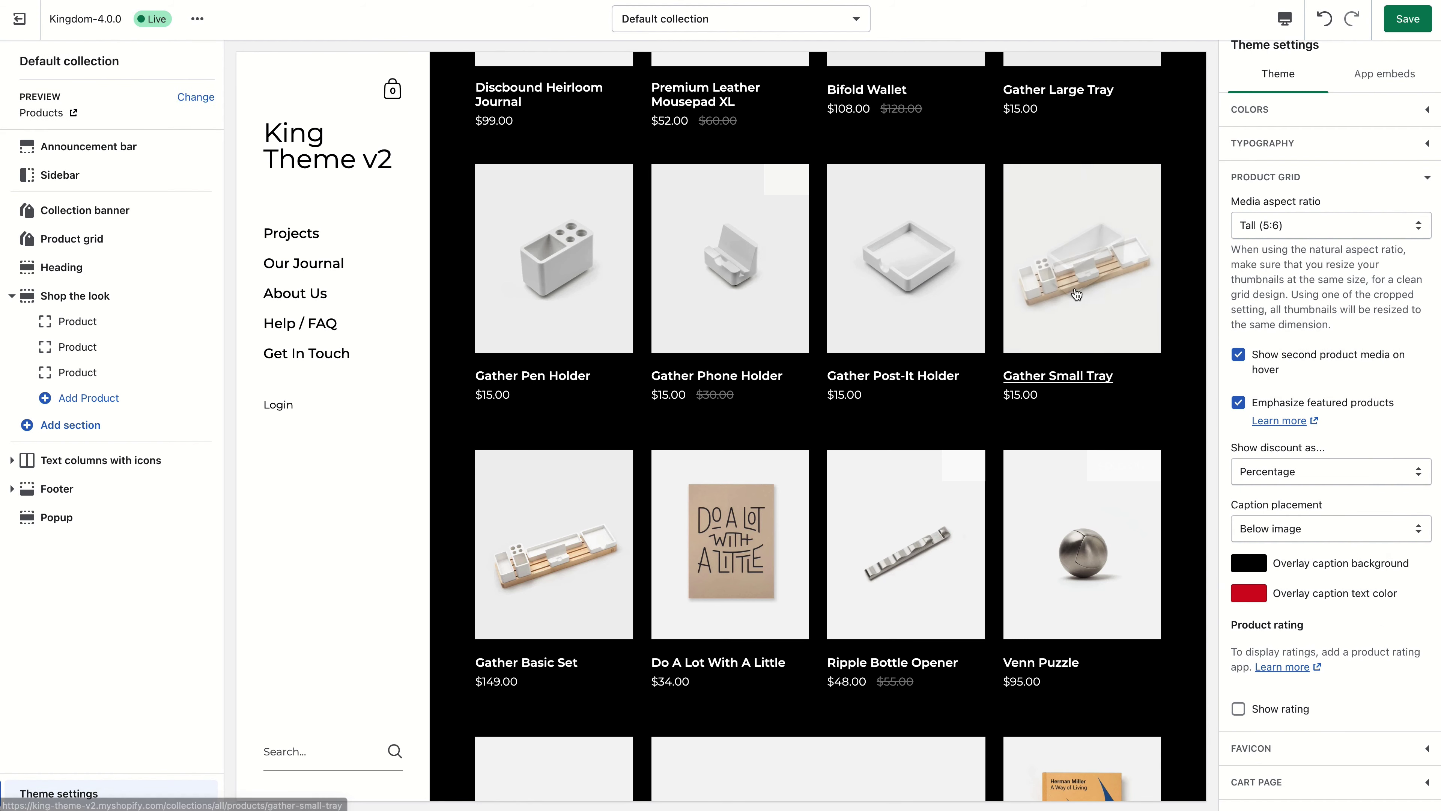
Set the product grid's caption placement to Overlay and its overlay caption background to white.
click(1299, 525)
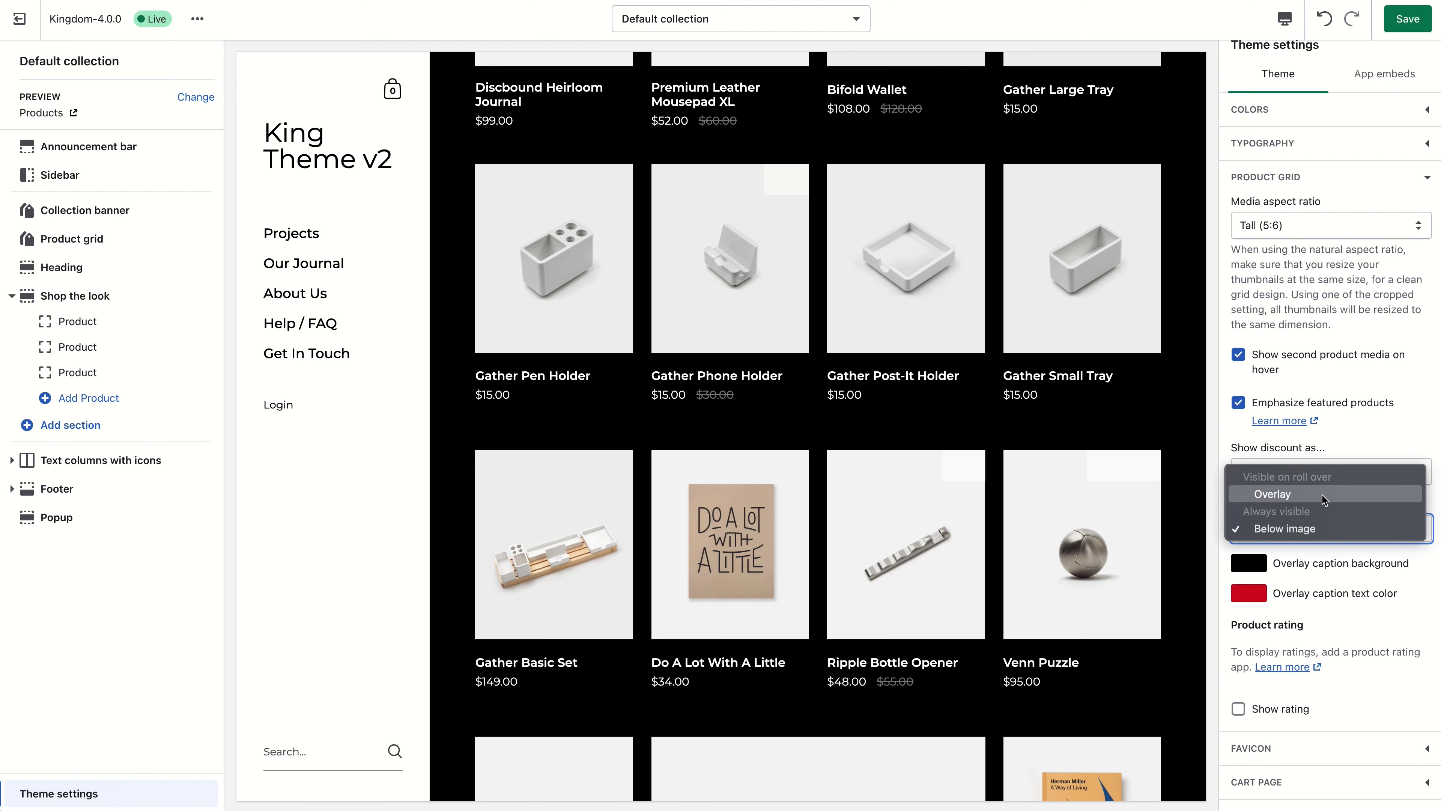
click(1324, 499)
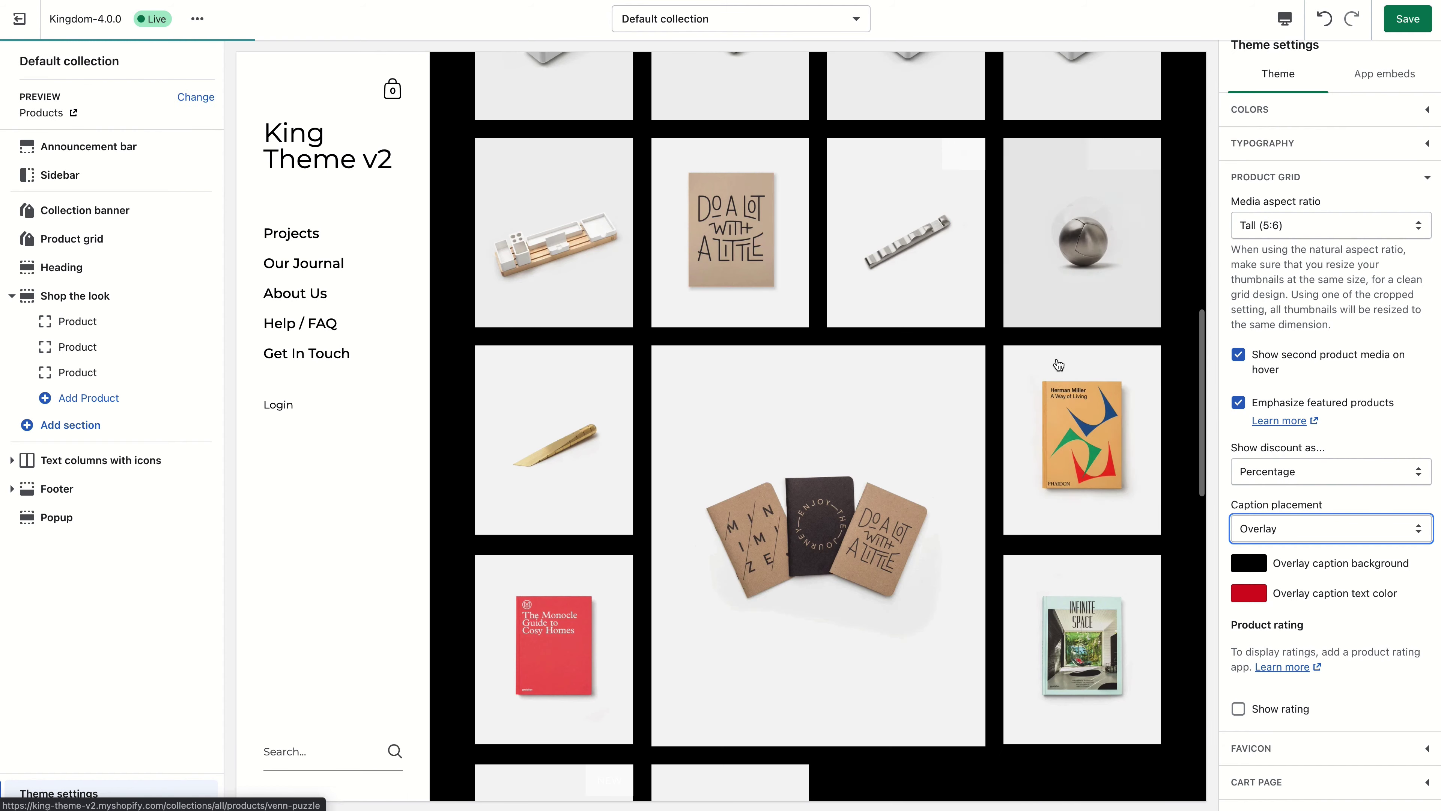
click(1248, 562)
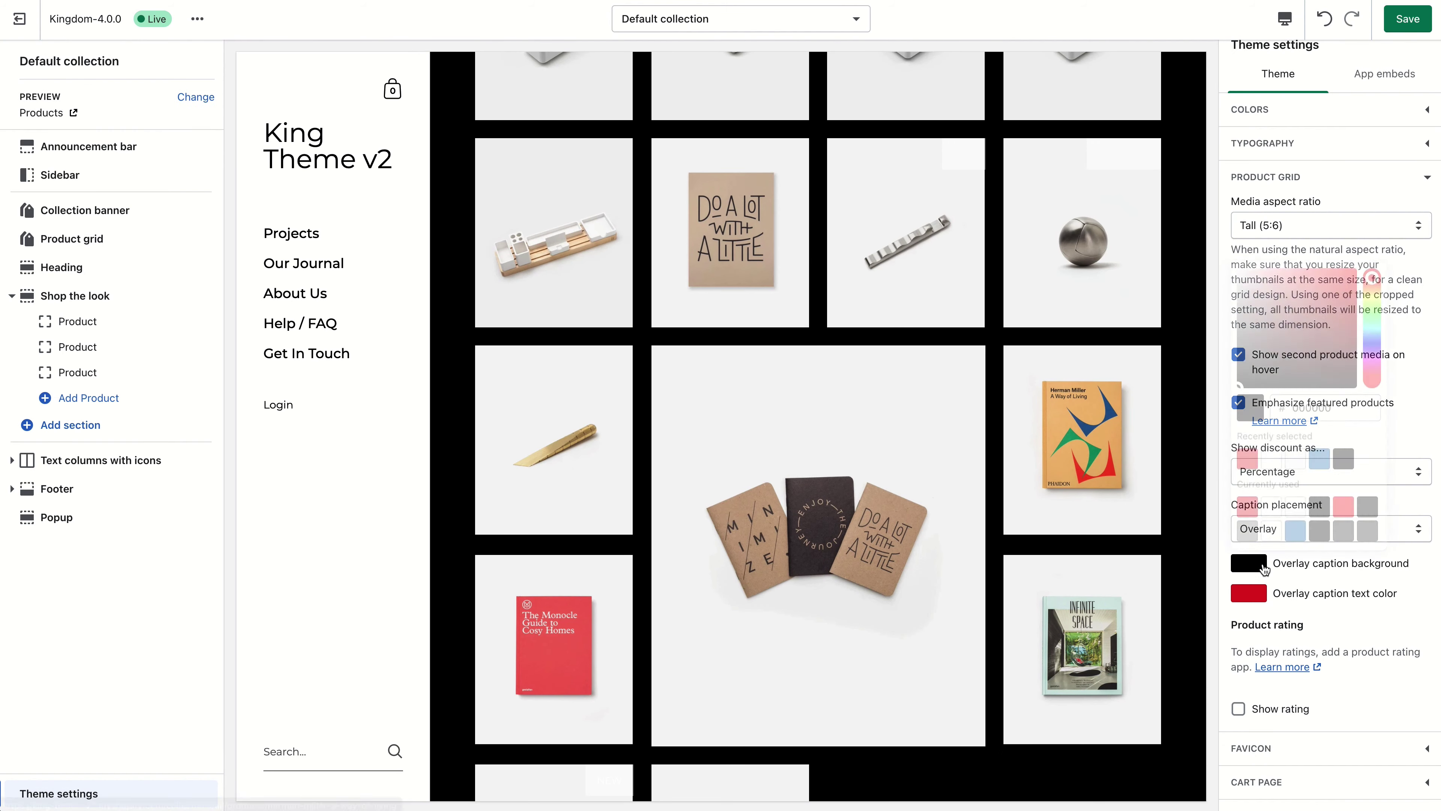
click(1265, 511)
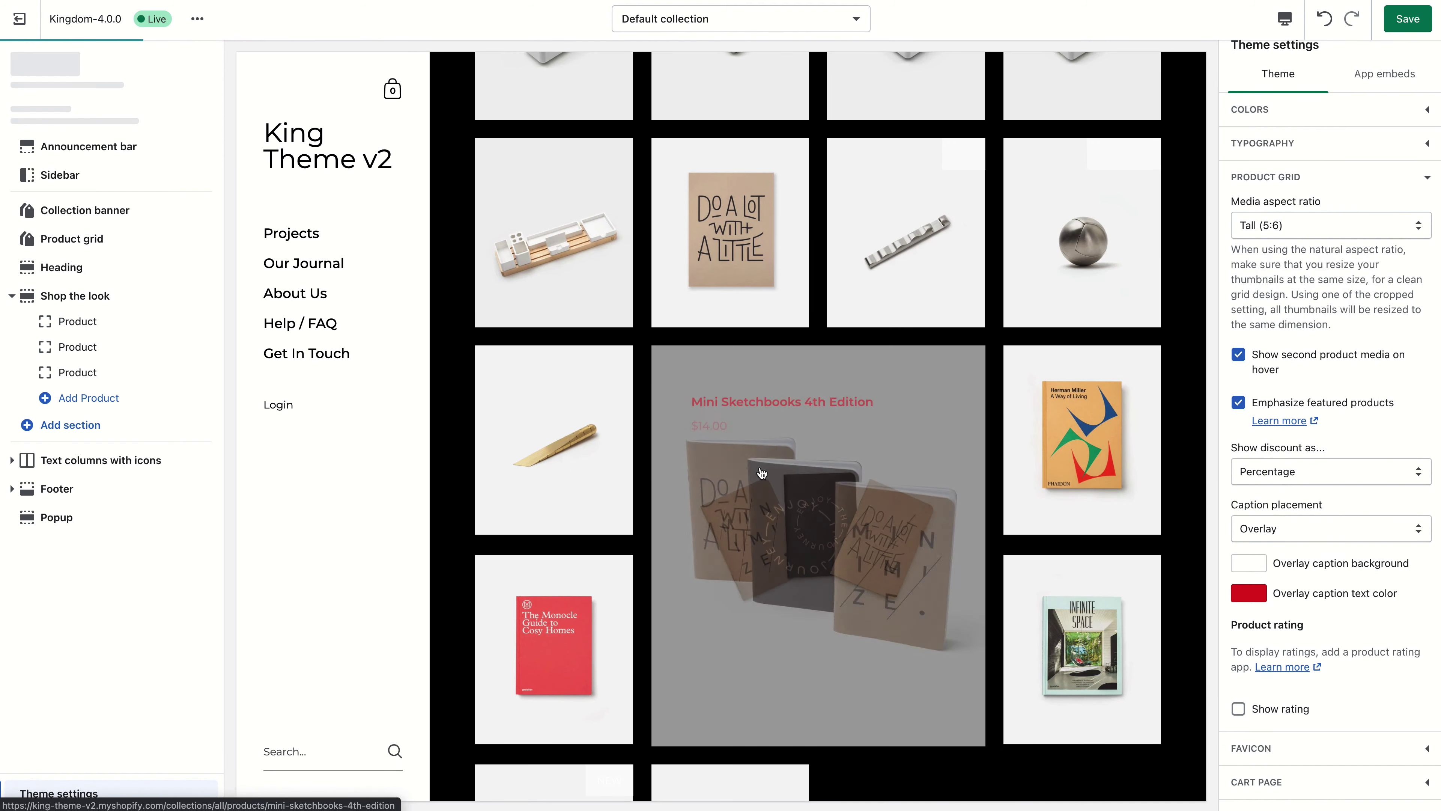
Try showing product ratings in the grid, turn them off again and save the theme settings.
click(1284, 709)
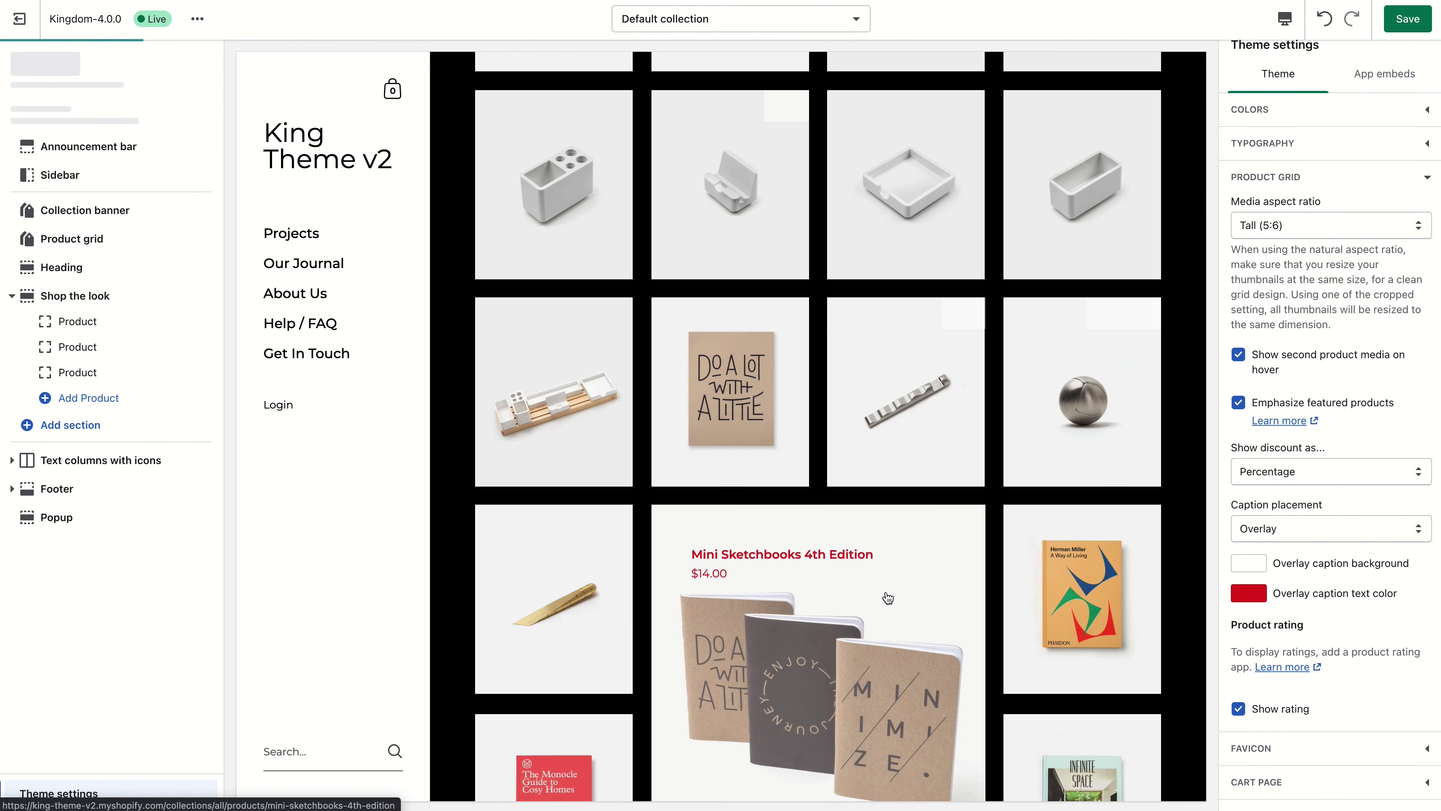
click(1285, 710)
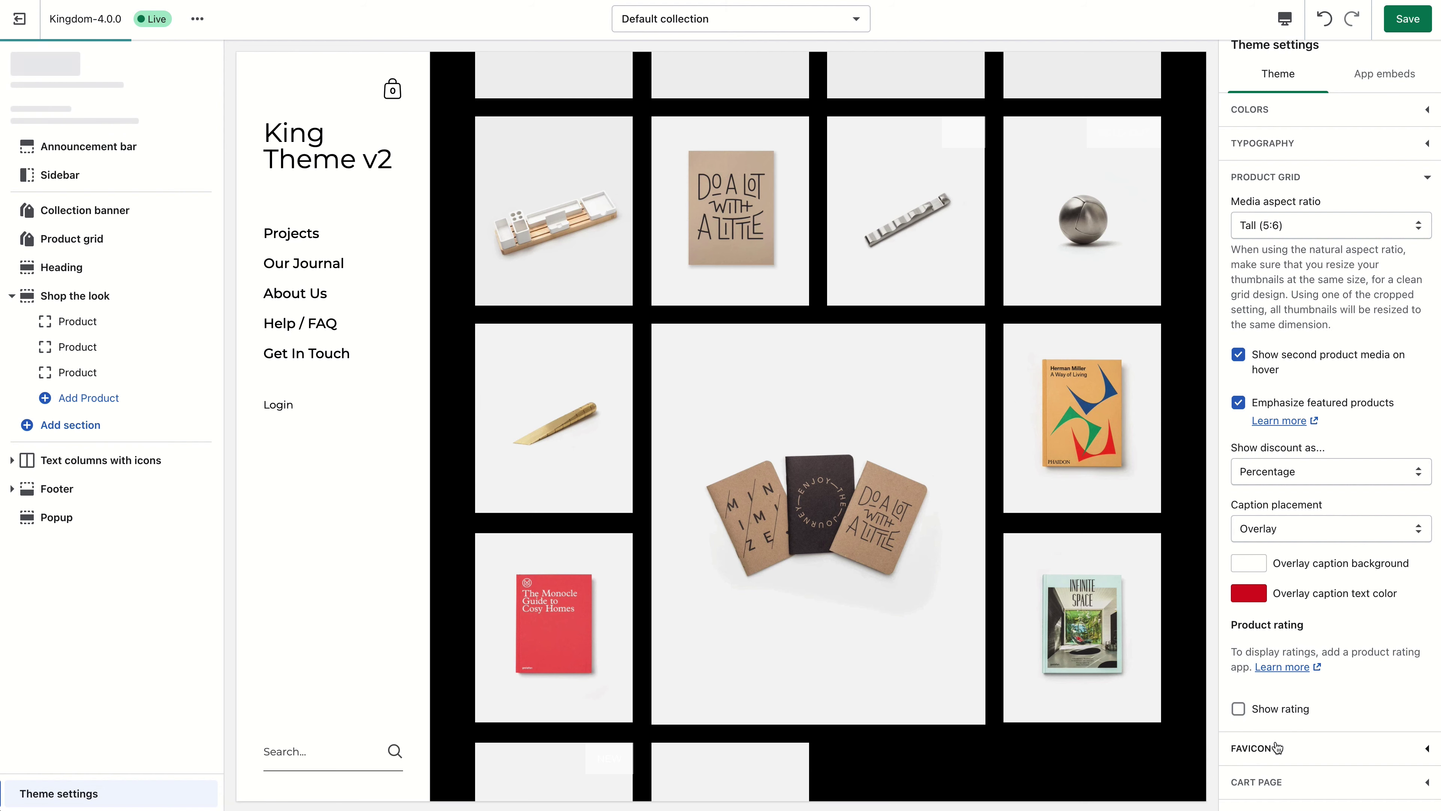
click(1406, 19)
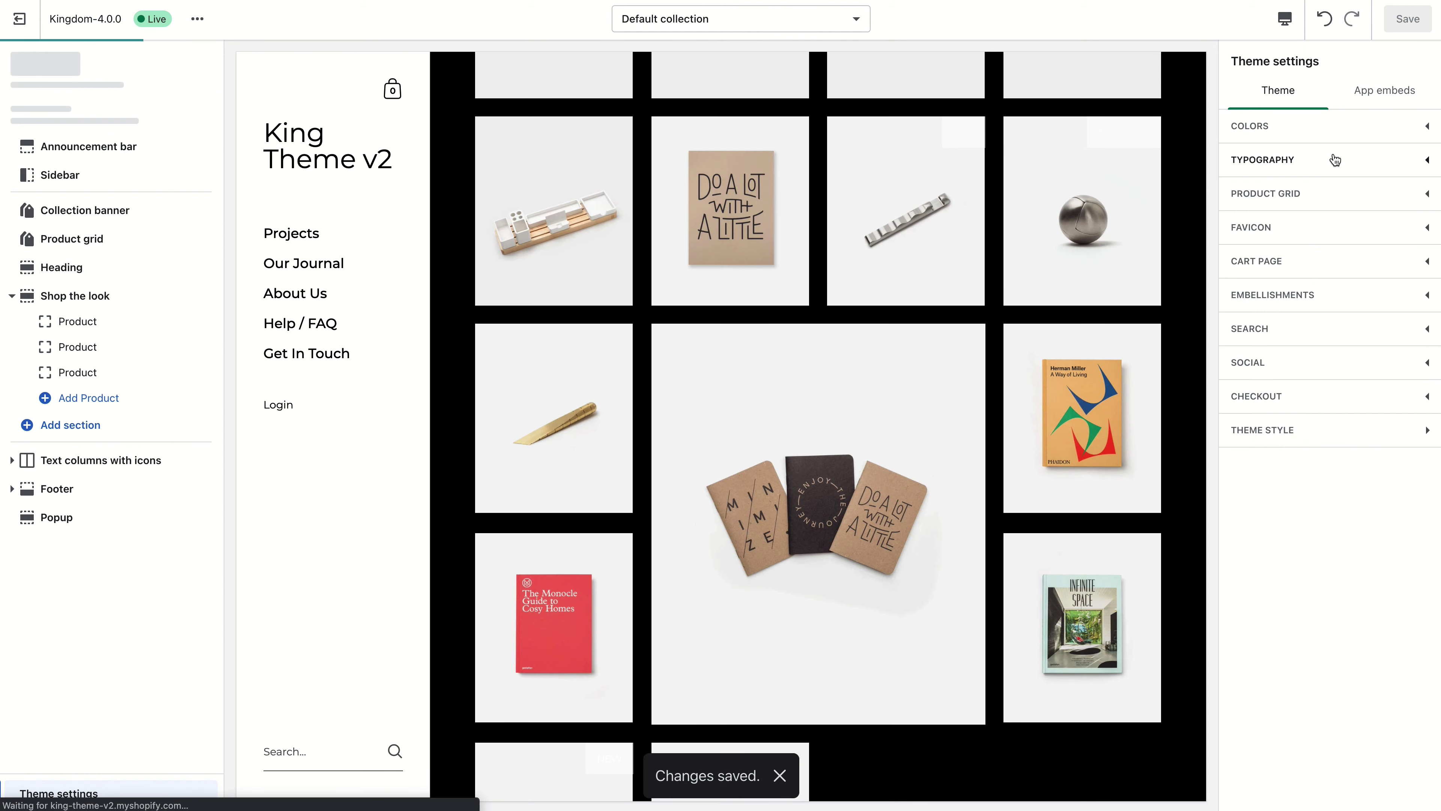
Preview the King, Queen and Prince theme styles on the collection page without applying them.
click(1298, 431)
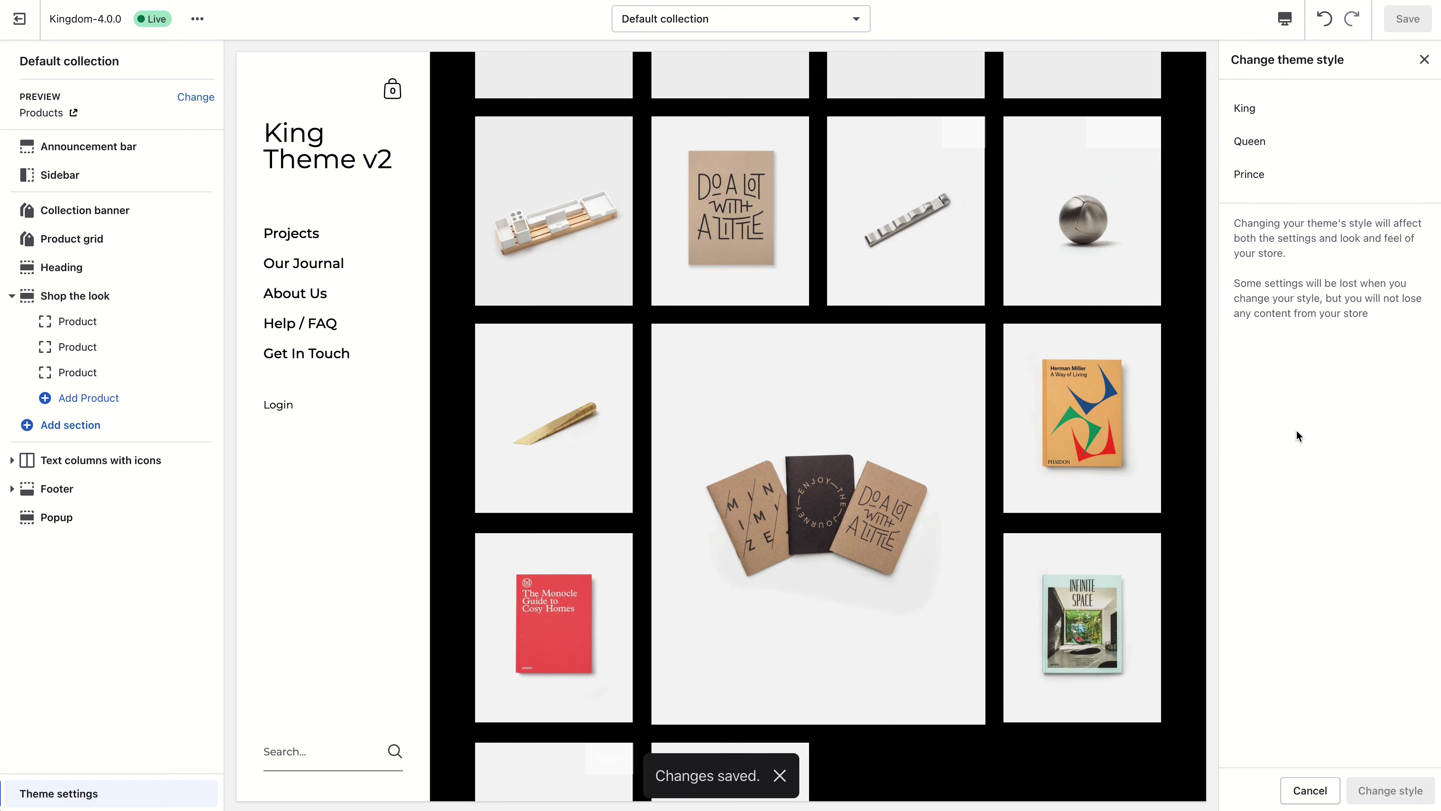
click(1260, 120)
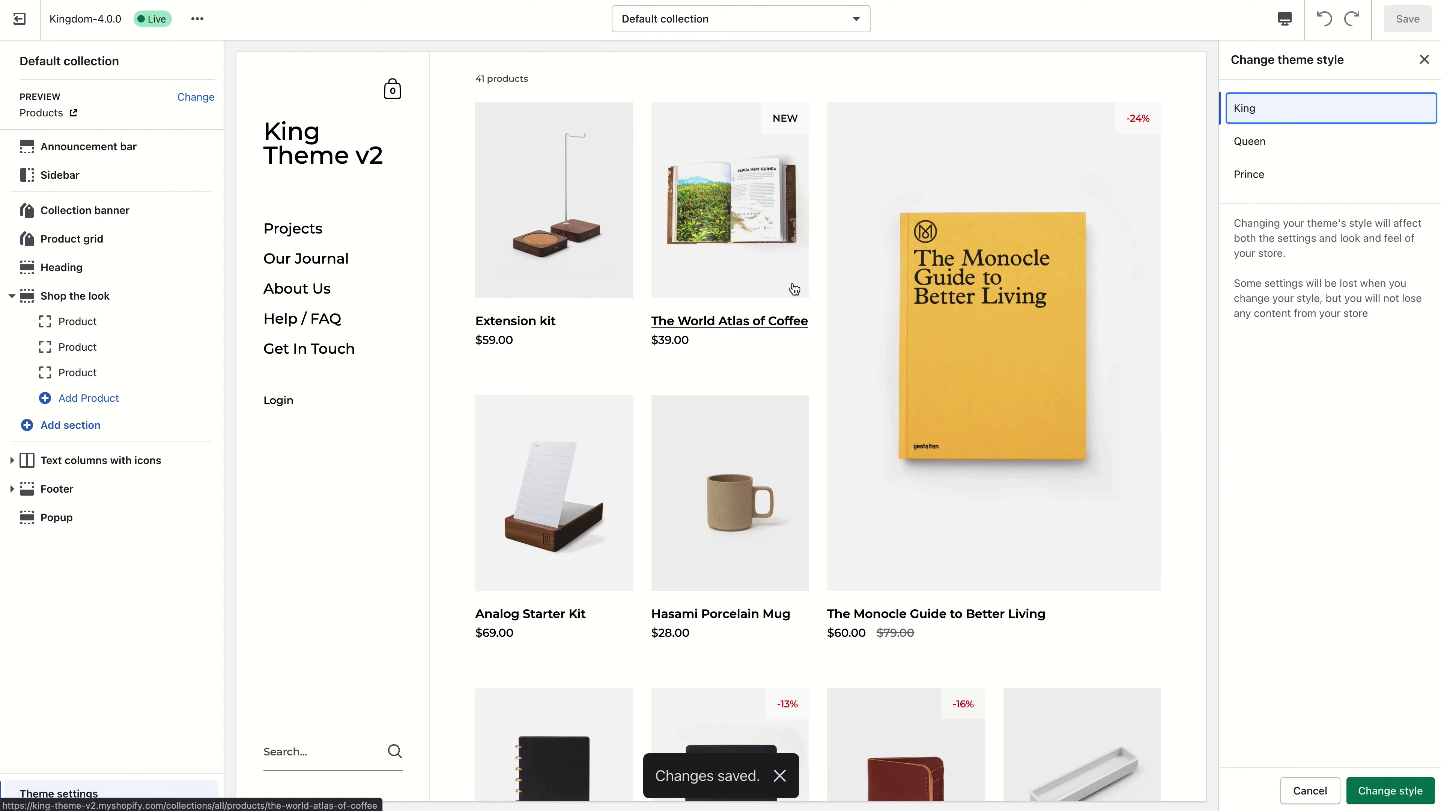
click(1266, 151)
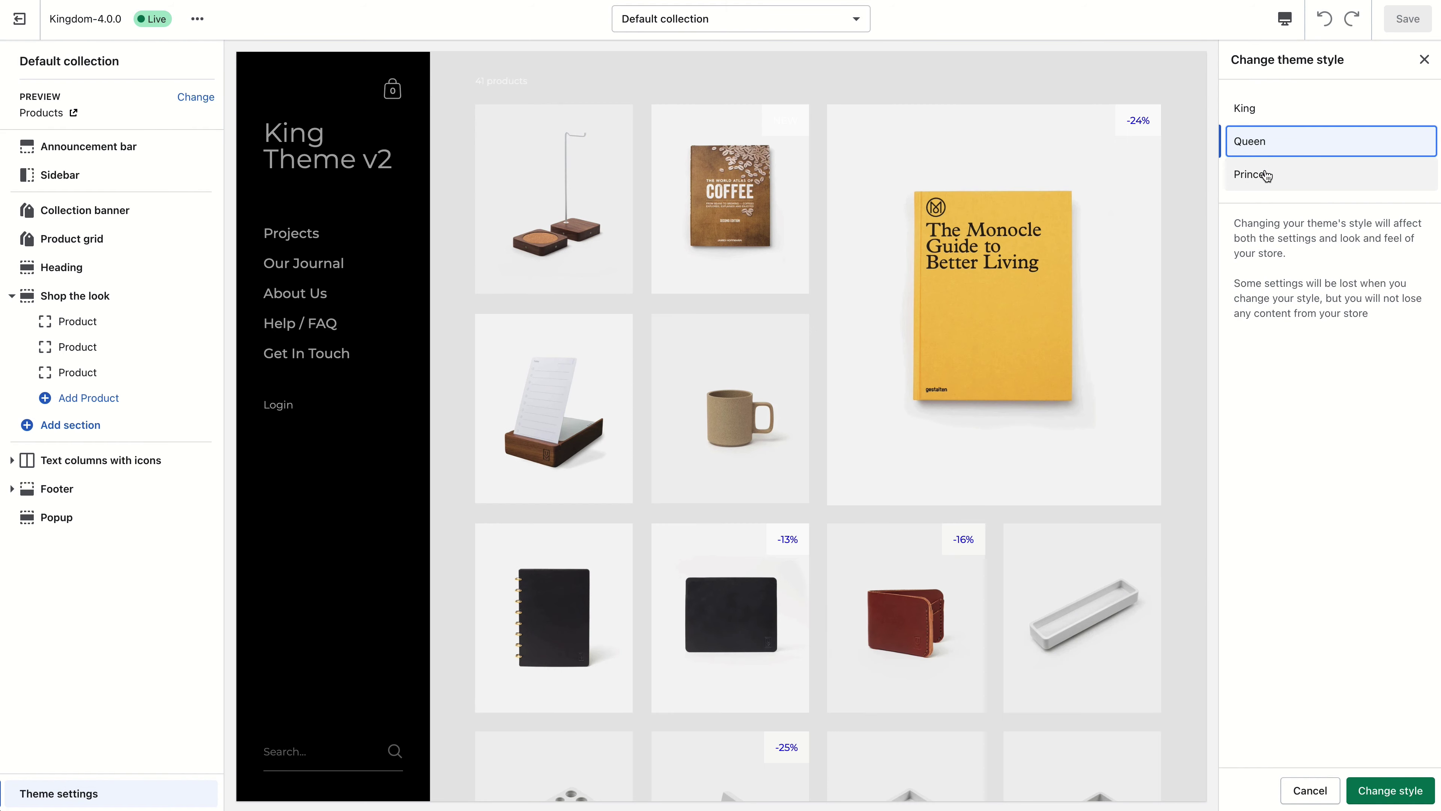
click(1267, 175)
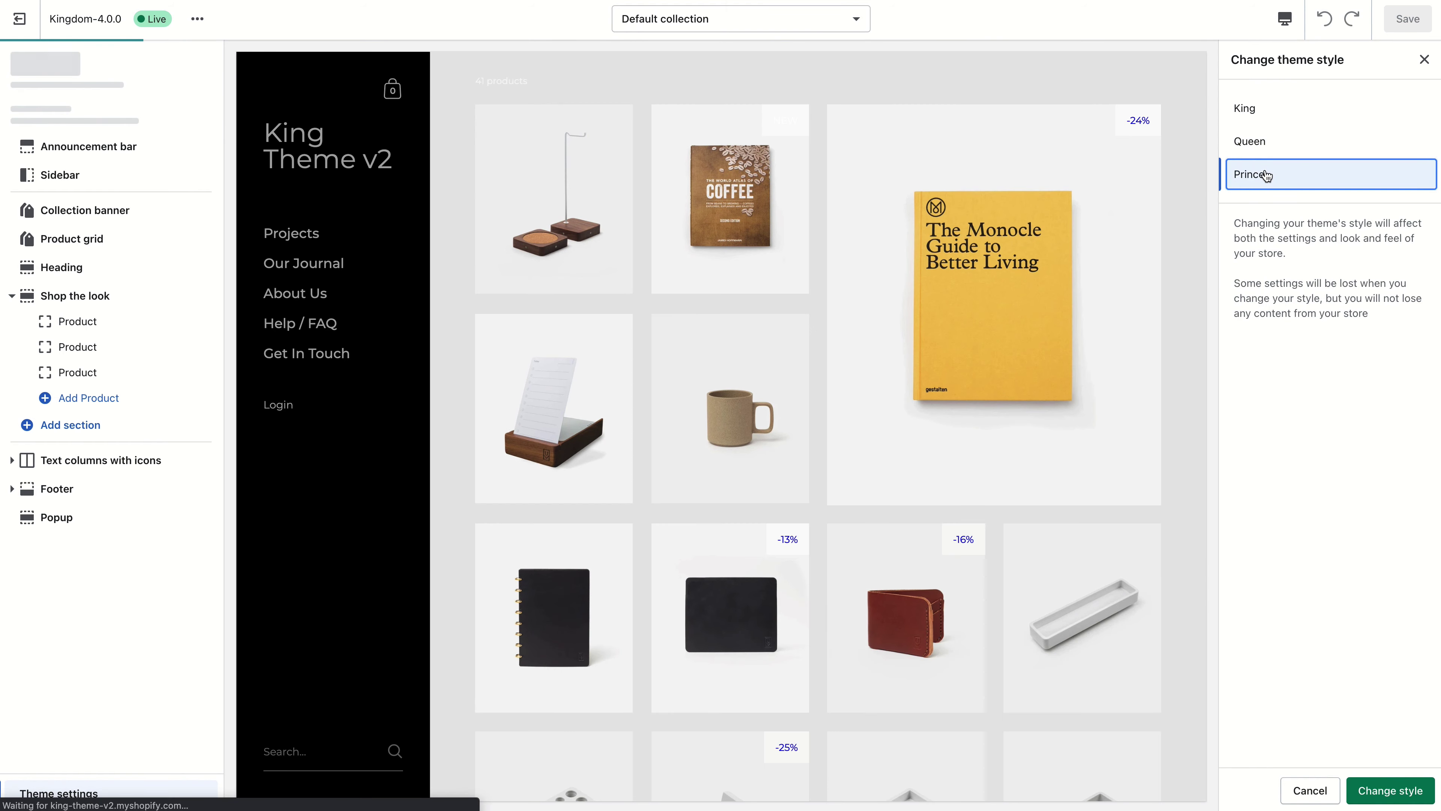
scroll(1019, 339, down, 20)
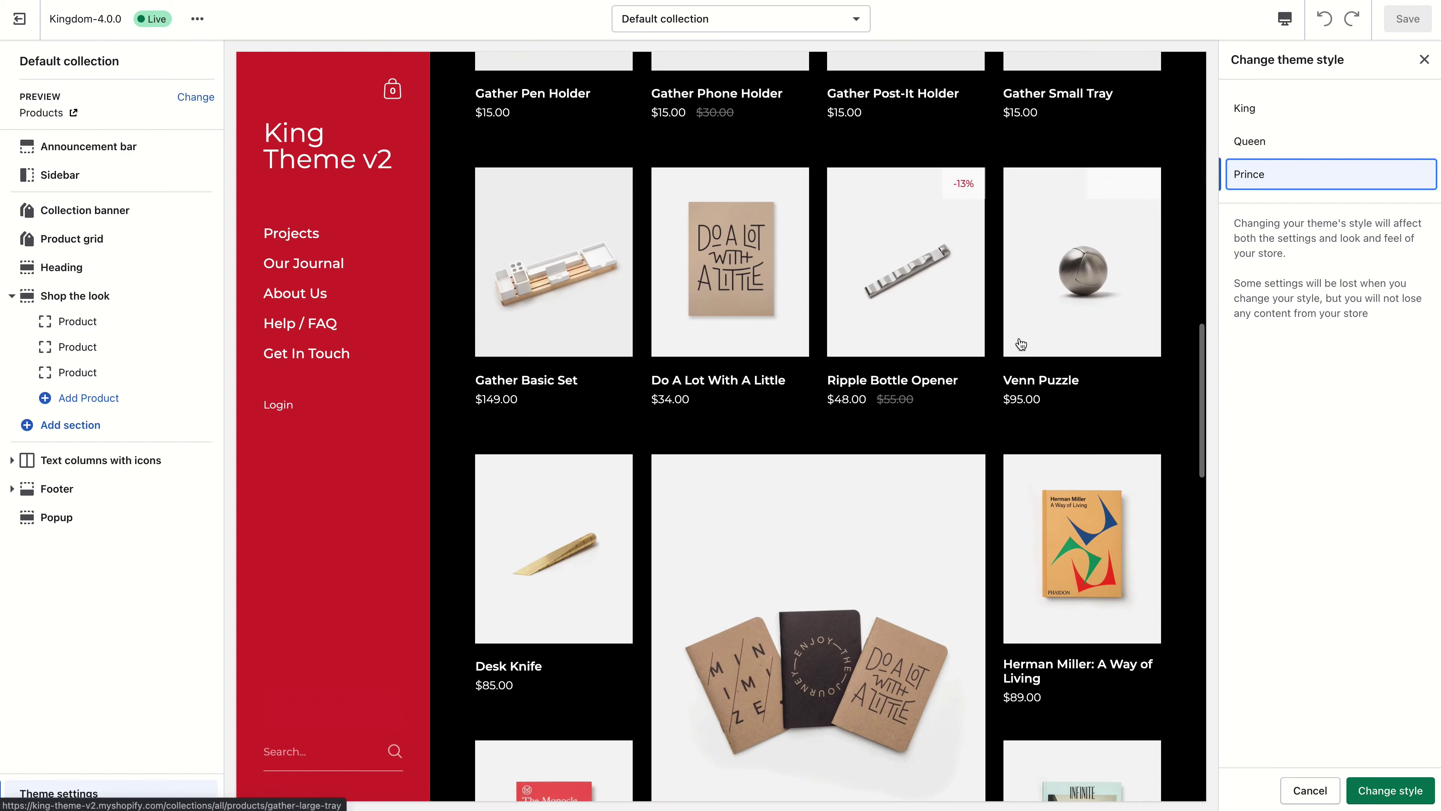
scroll(1020, 340, down, 5)
scroll(1020, 340, up, 20)
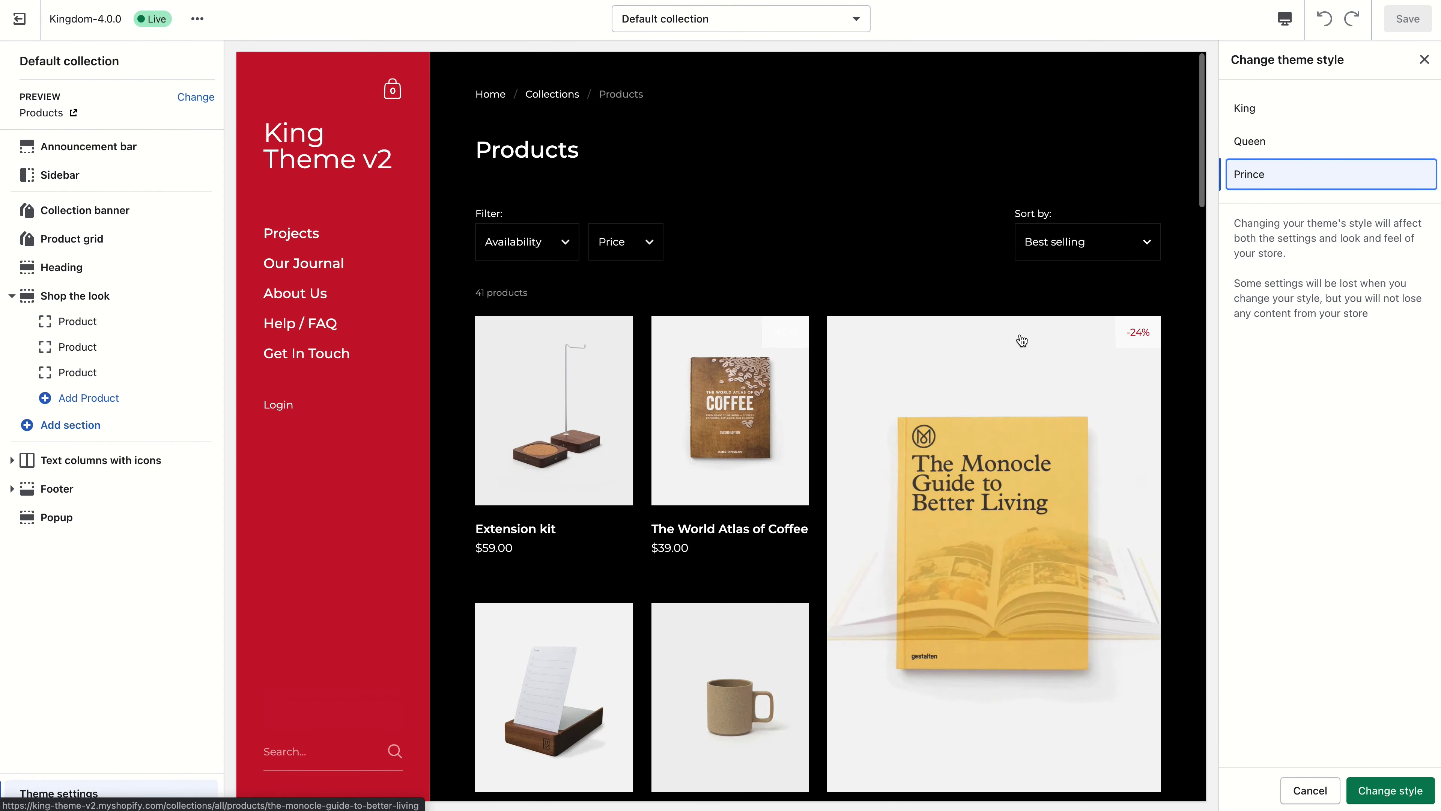